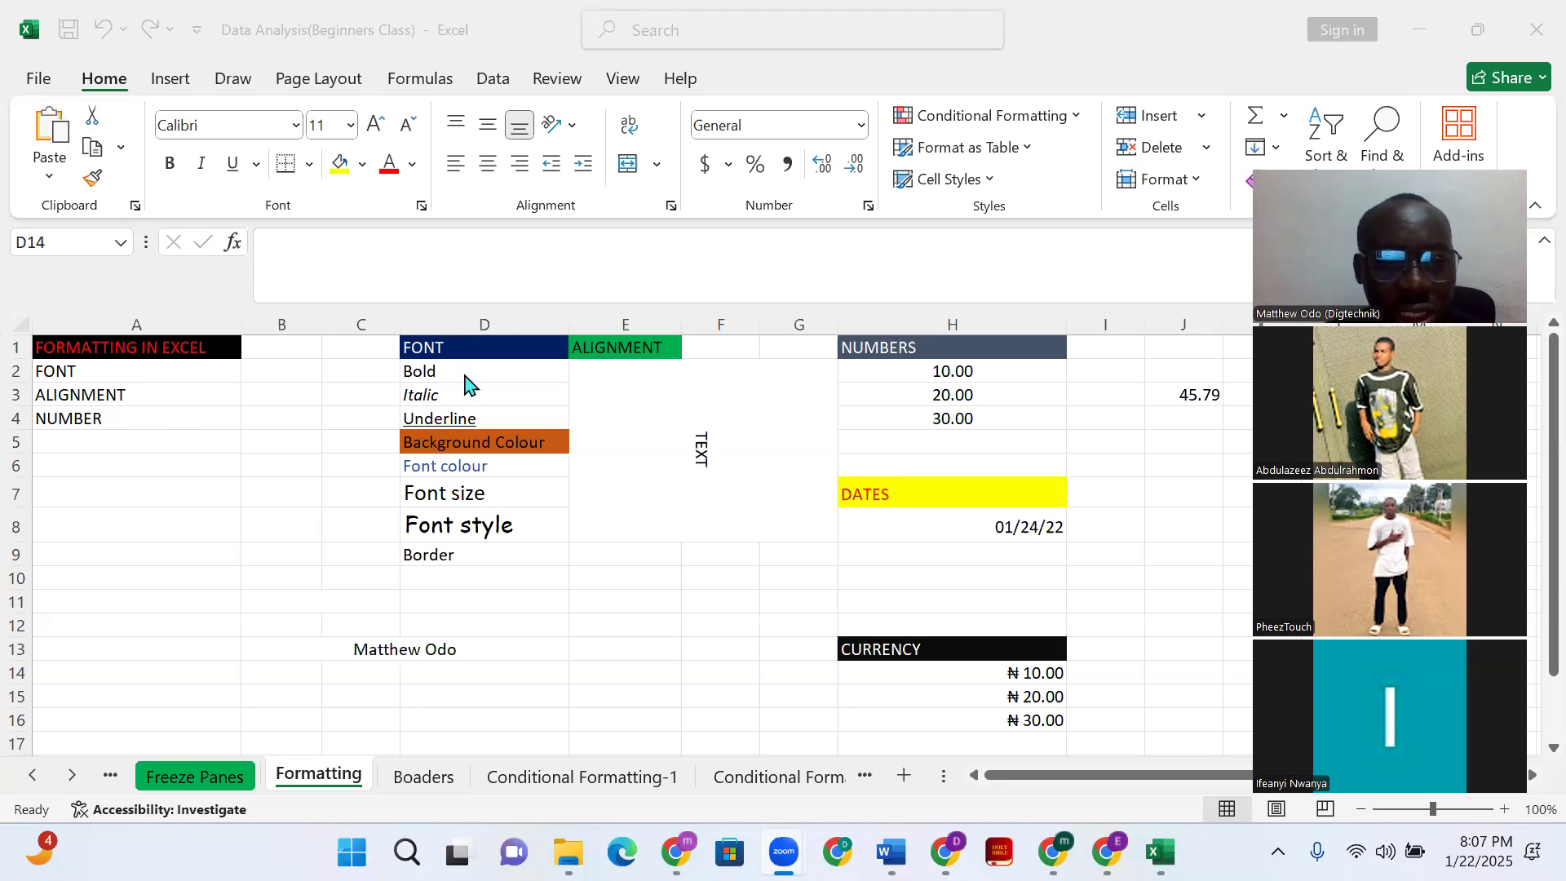
Try bold formatting on the "Bold" text in cell D2, switching it on and back off
click(430, 370)
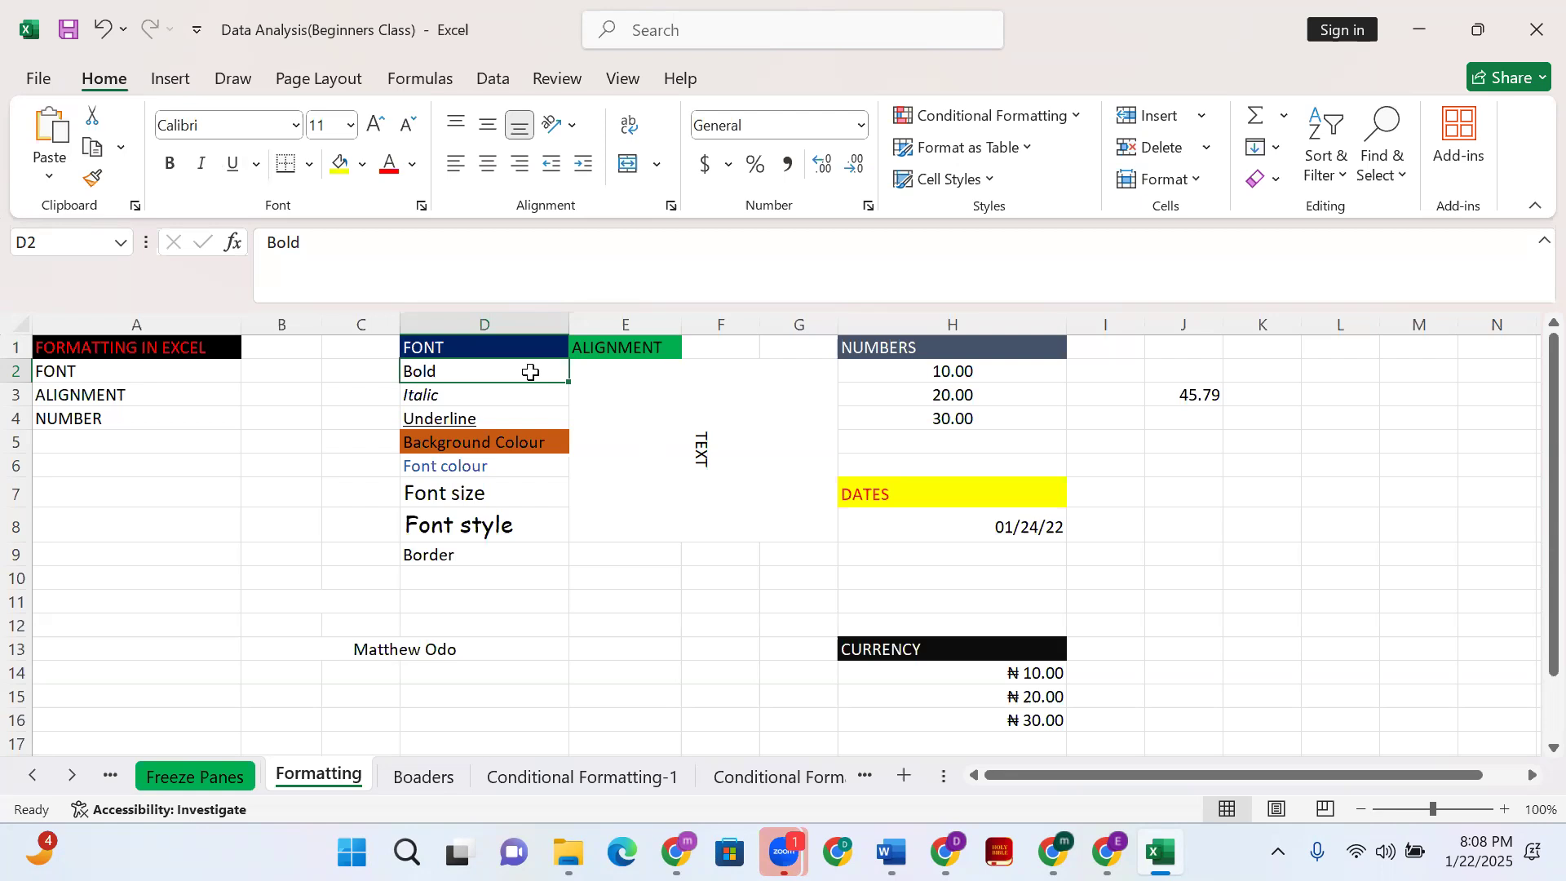
click(170, 172)
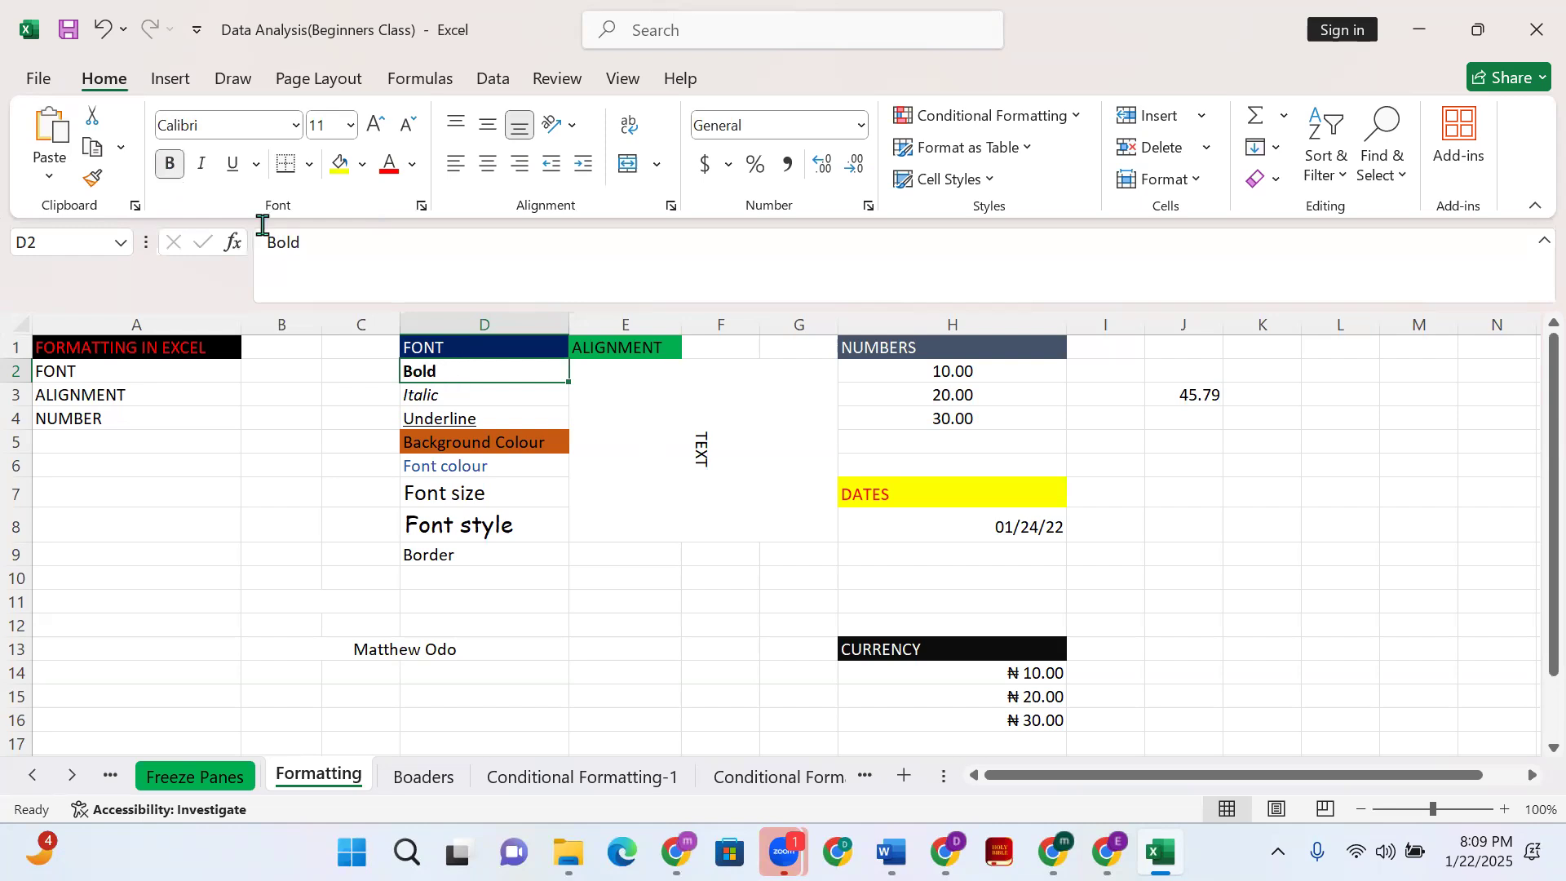
click(171, 165)
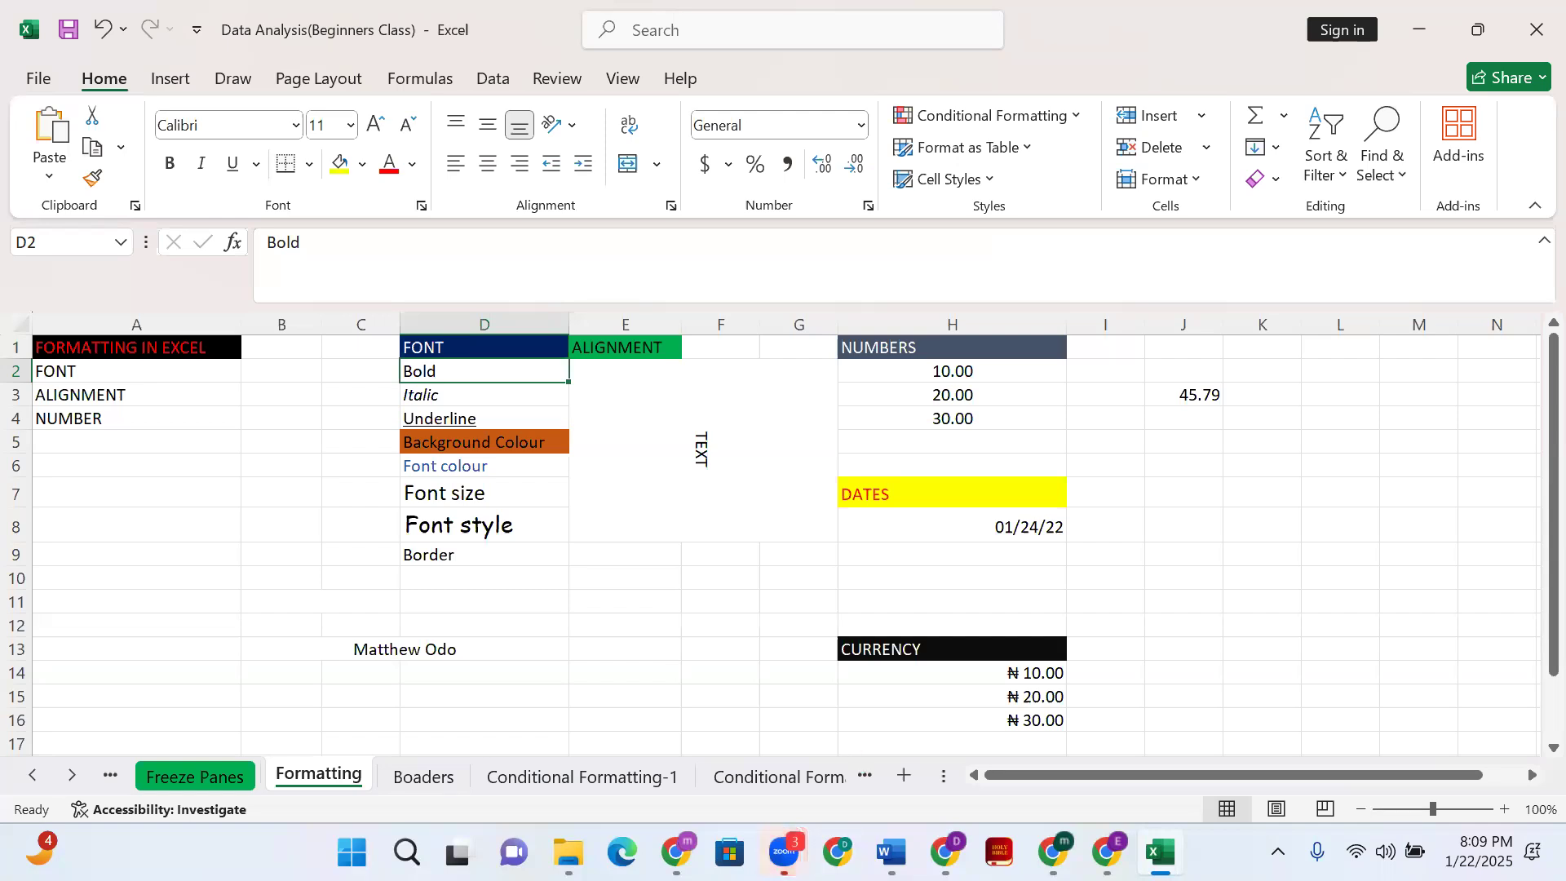
Make the "Bold" text in cell D2 bold
click(783, 852)
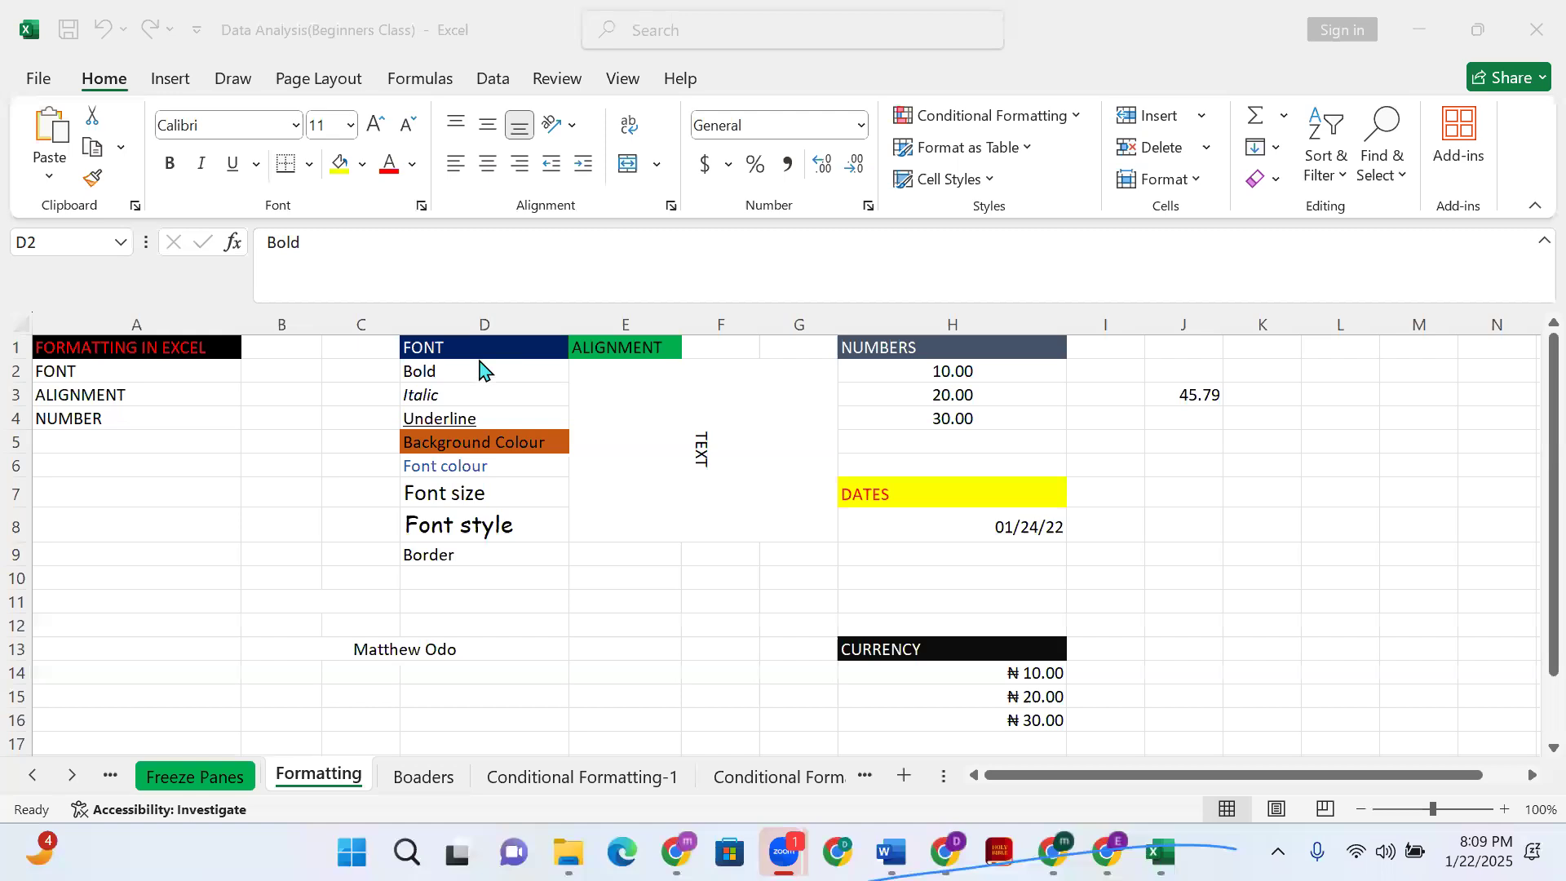
click(457, 372)
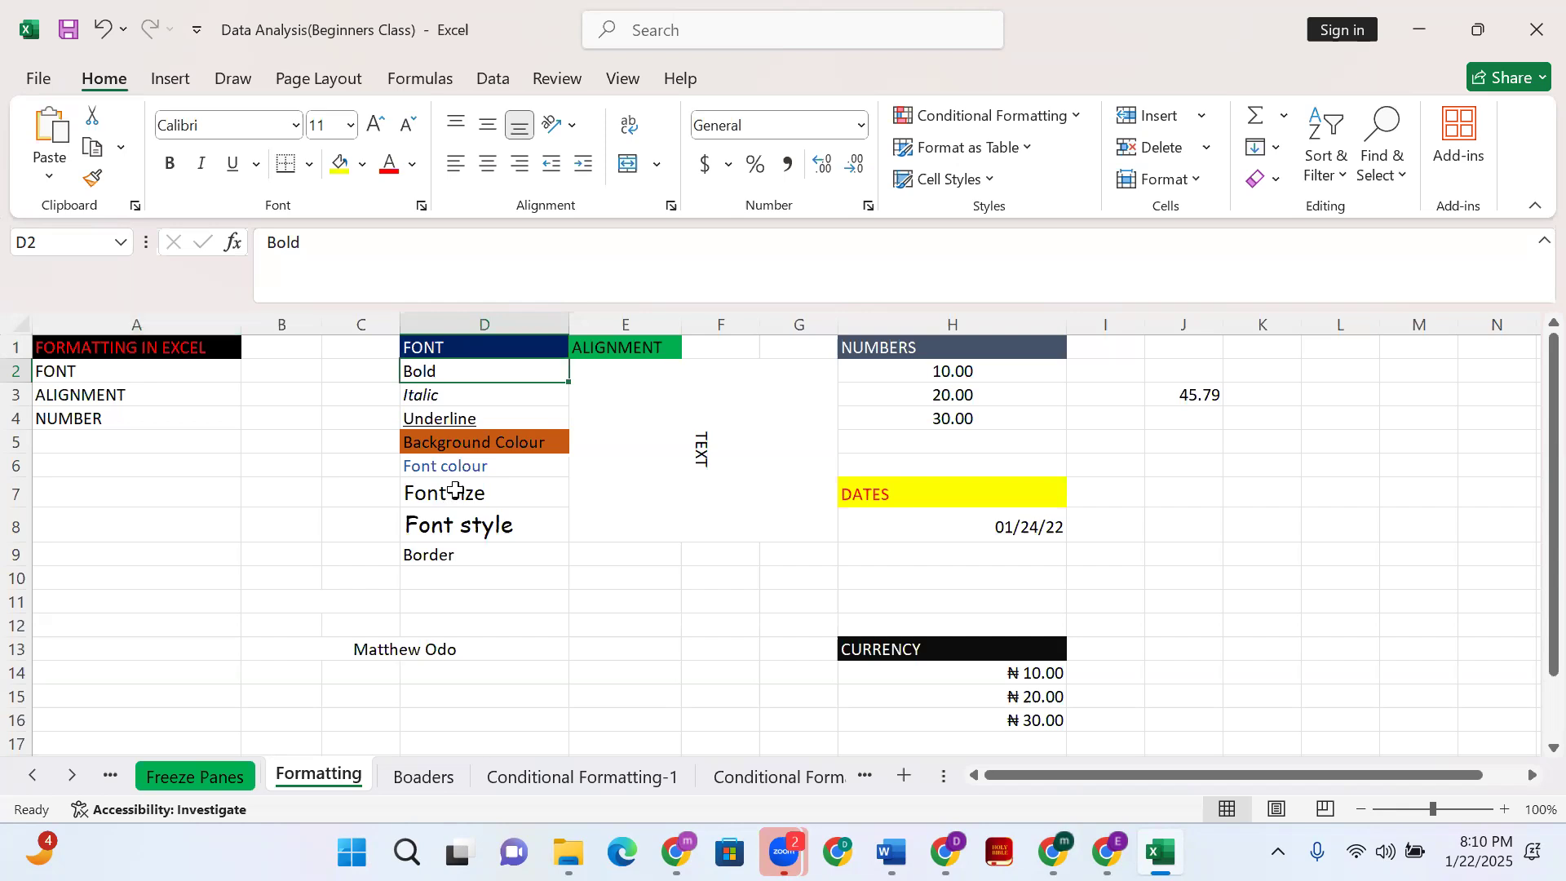
click(168, 167)
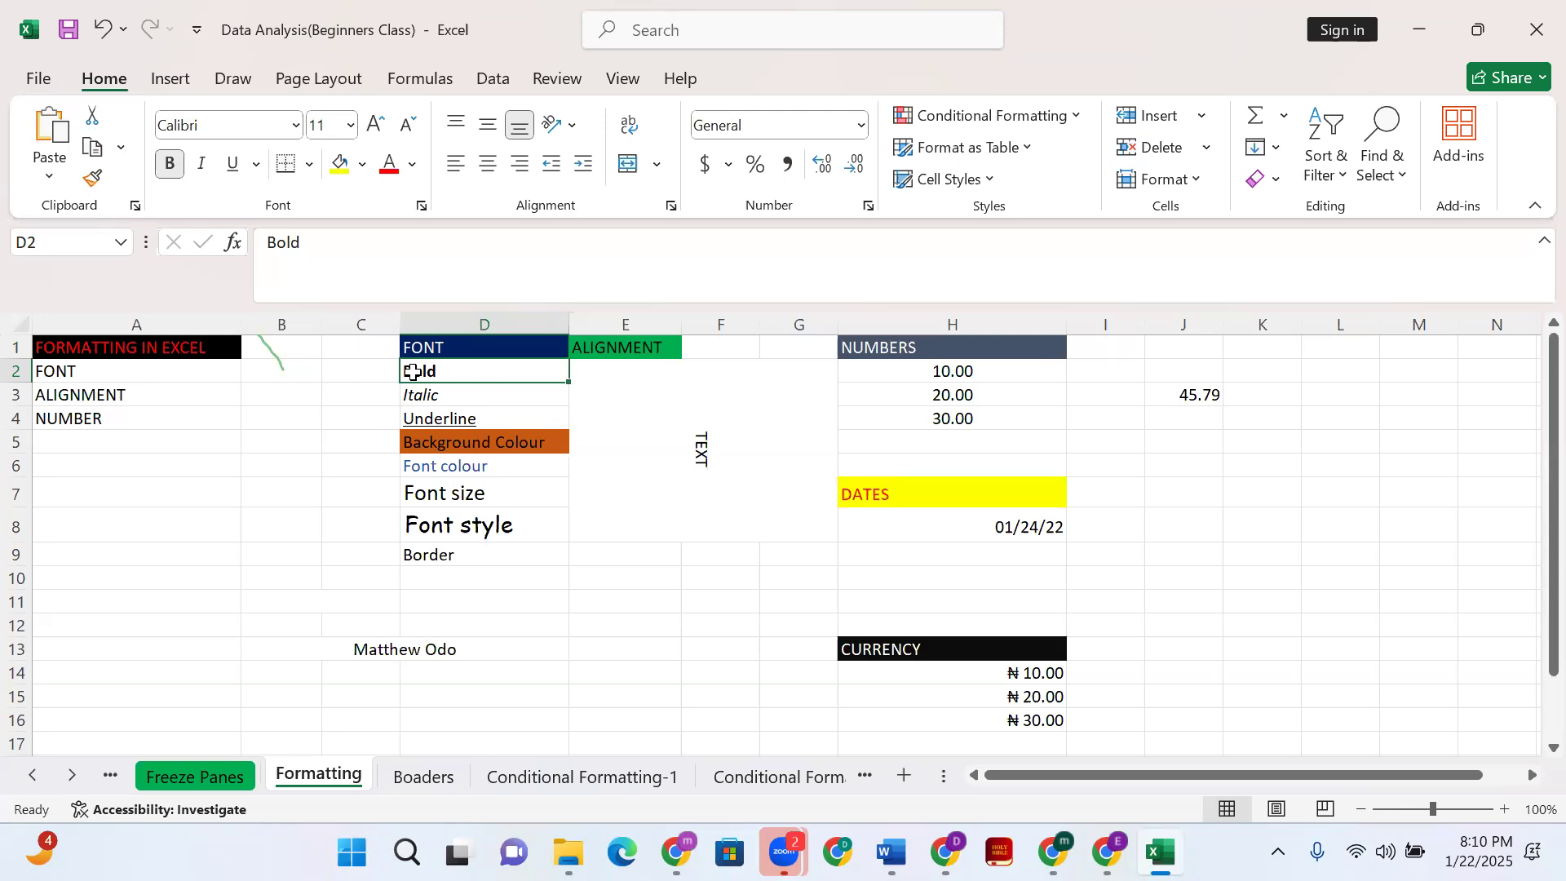
Turn italic off and back on for the "Italic" text in cell D3
click(452, 397)
click(201, 163)
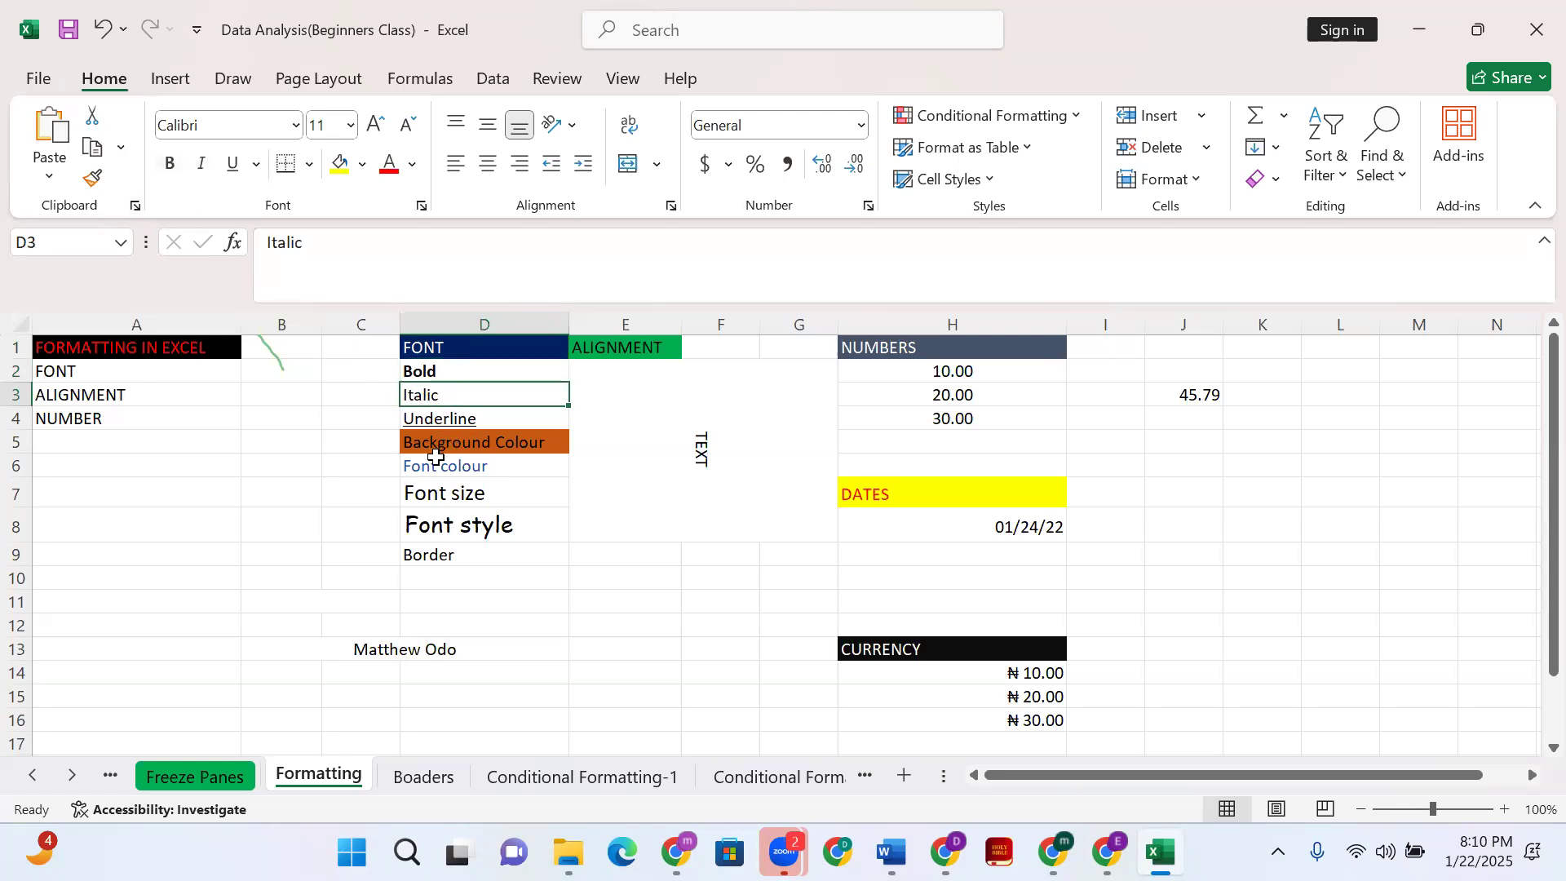
click(197, 171)
Remove the underline from the "Underline" text in cell D4
click(457, 421)
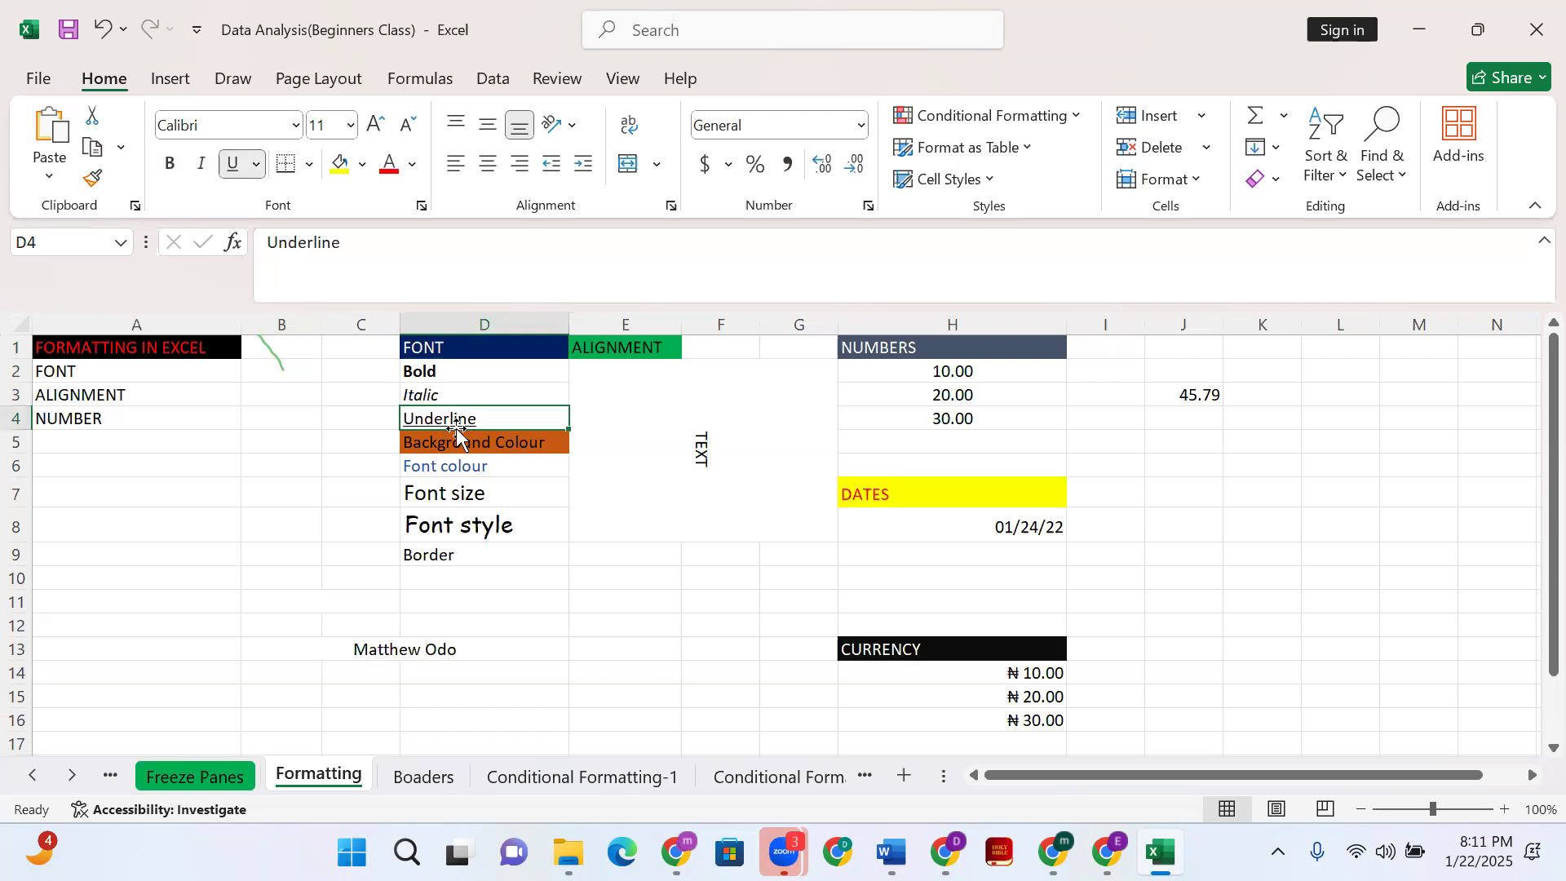
click(249, 169)
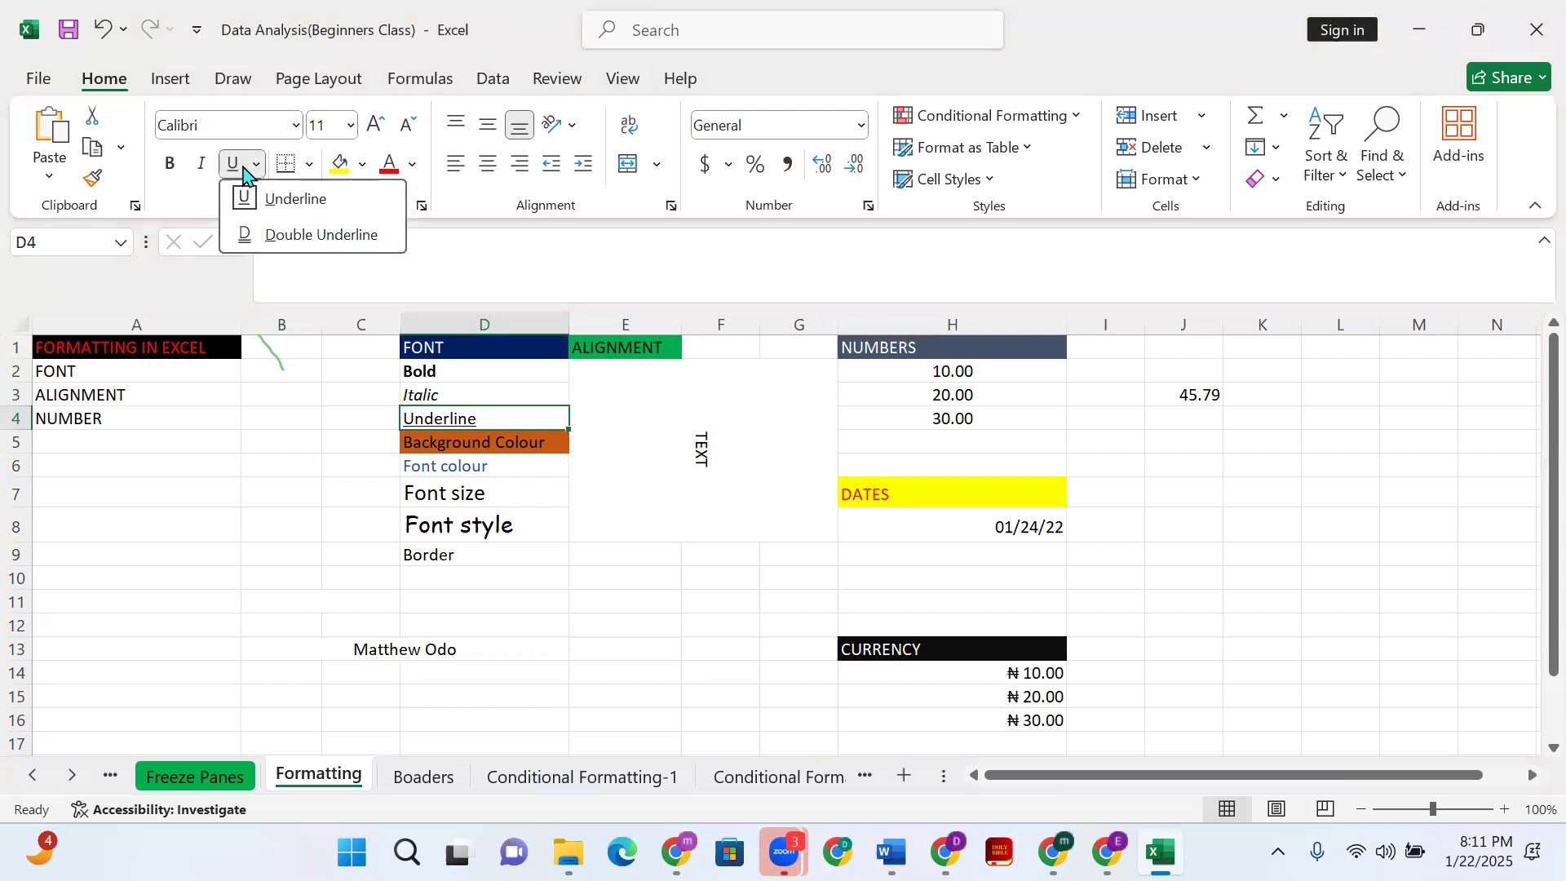
click(281, 198)
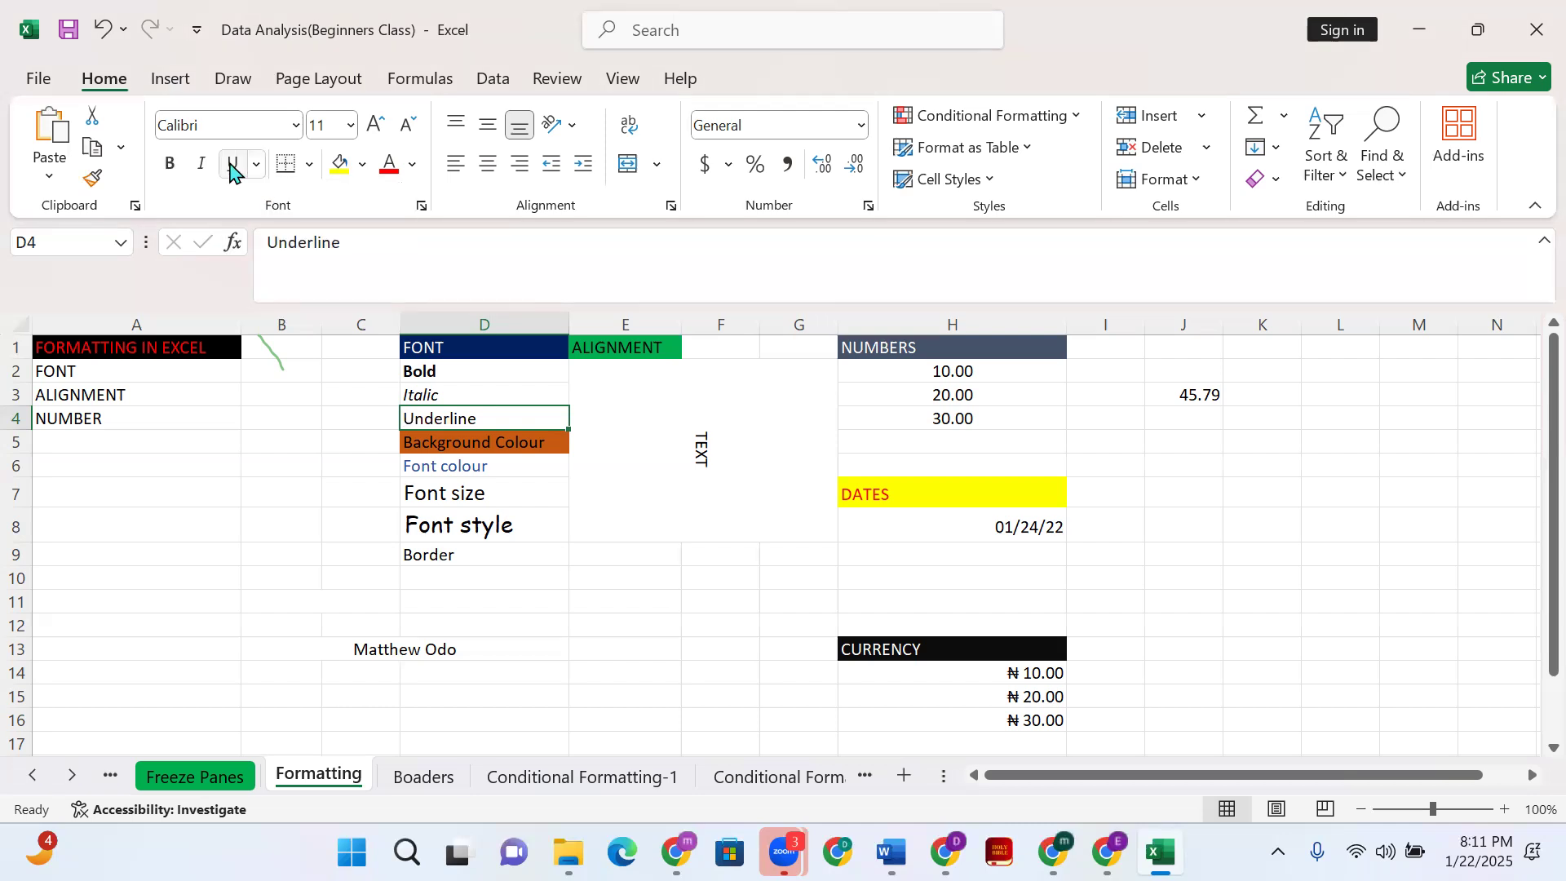
click(234, 165)
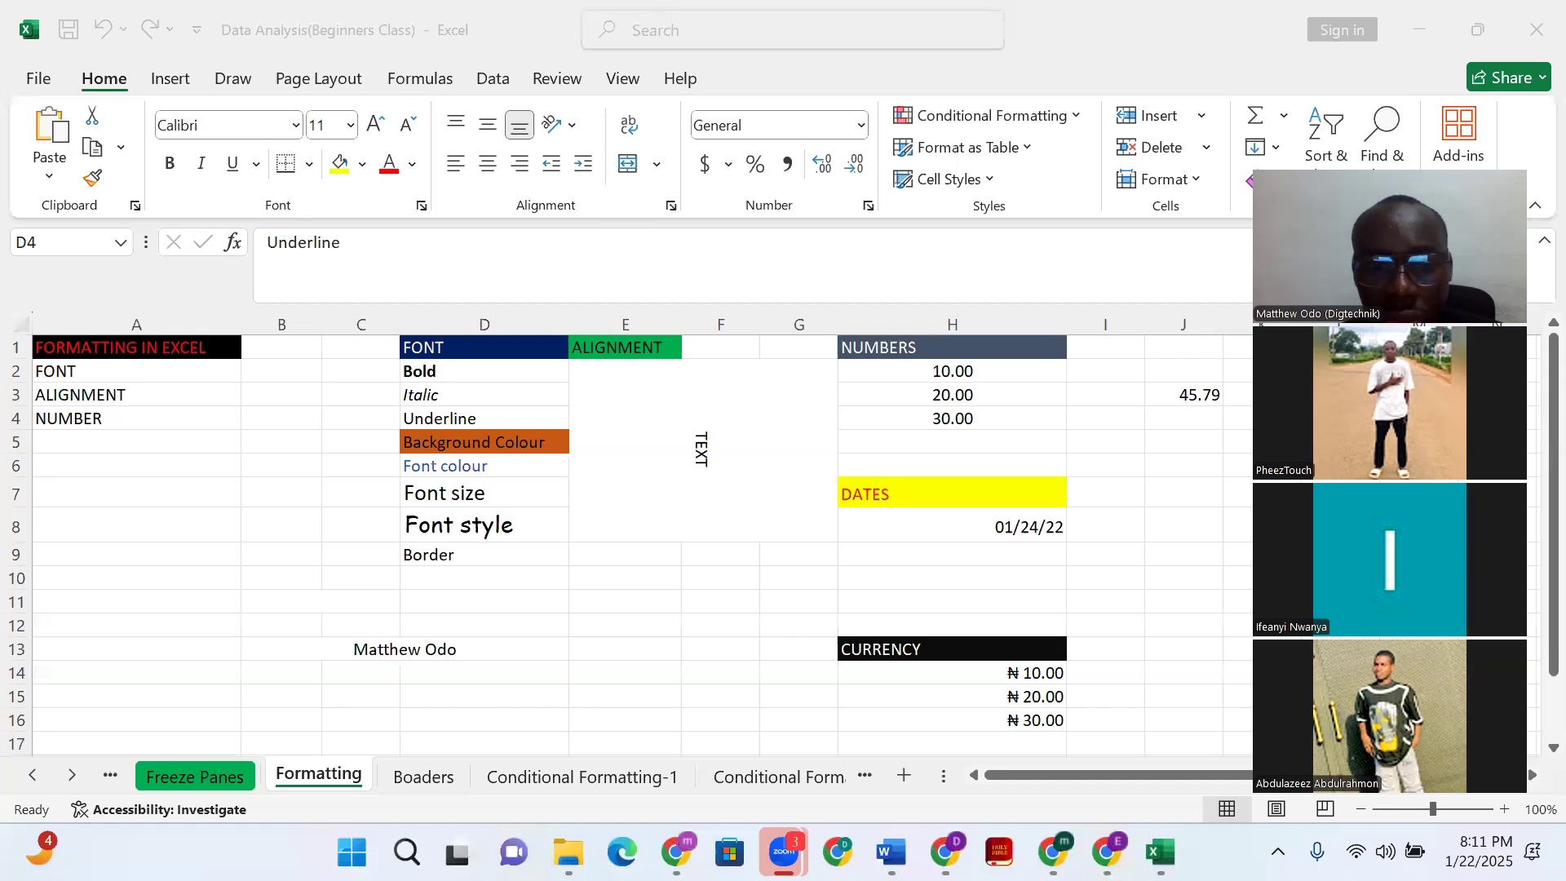
click(676, 852)
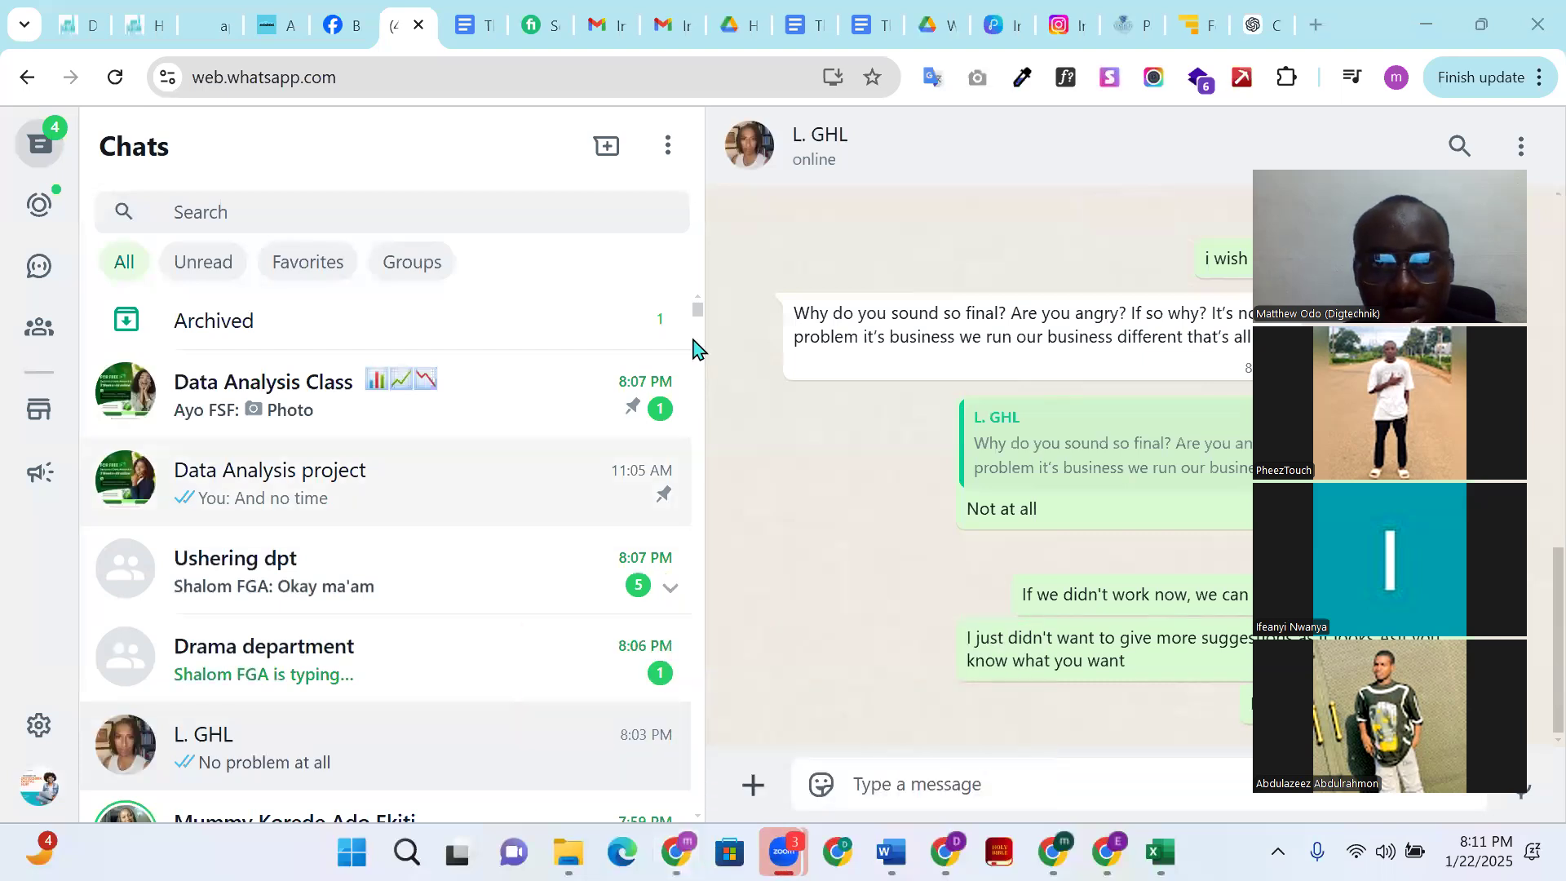
mouse_move(784, 853)
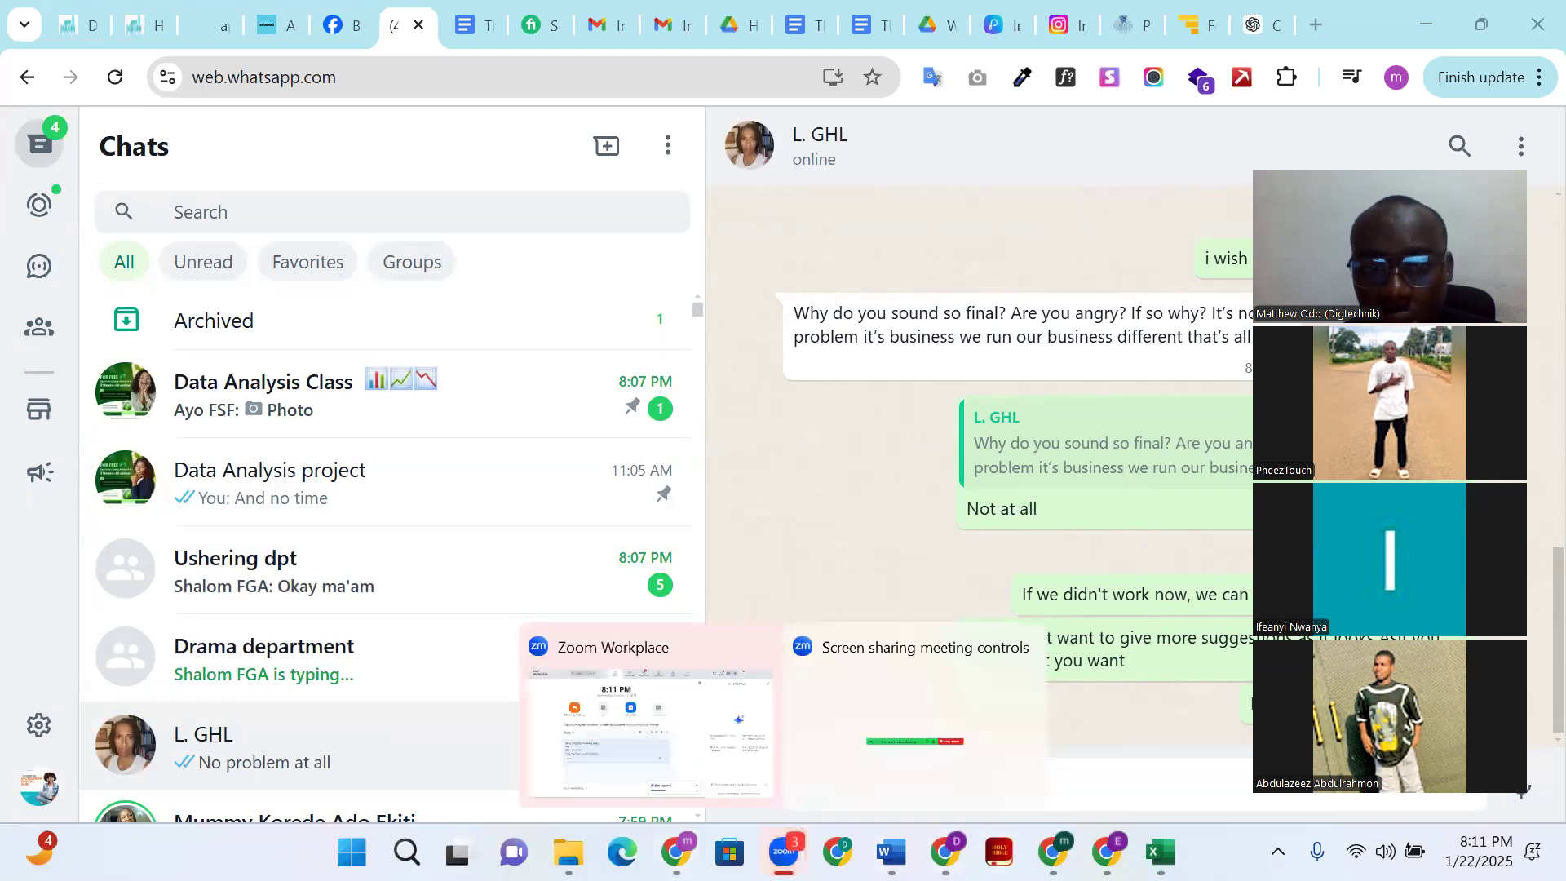
click(844, 752)
mouse_move(1160, 852)
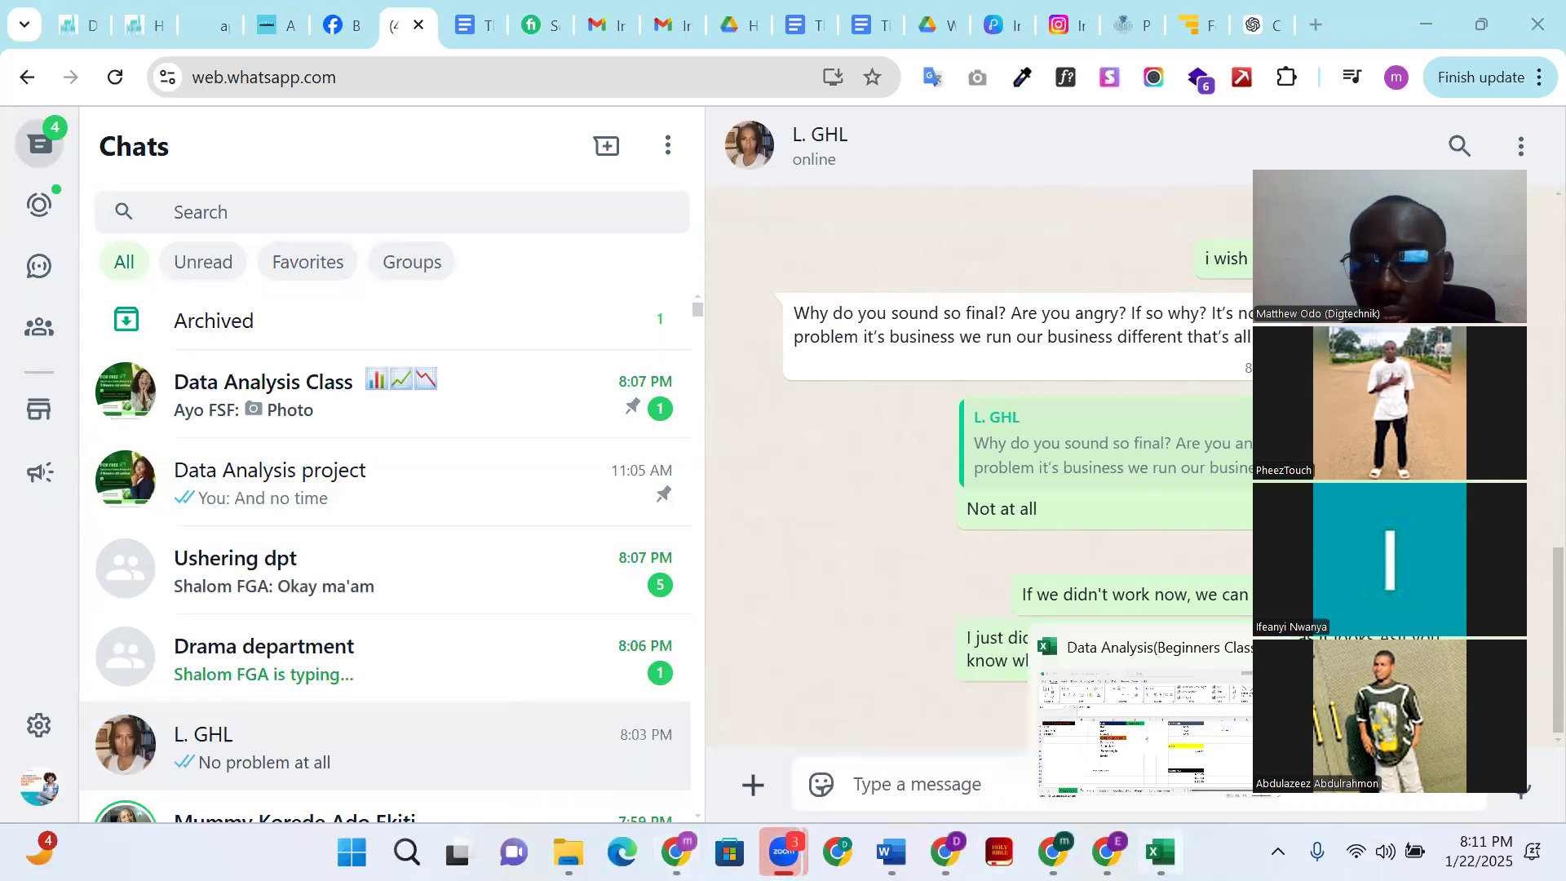
click(1142, 725)
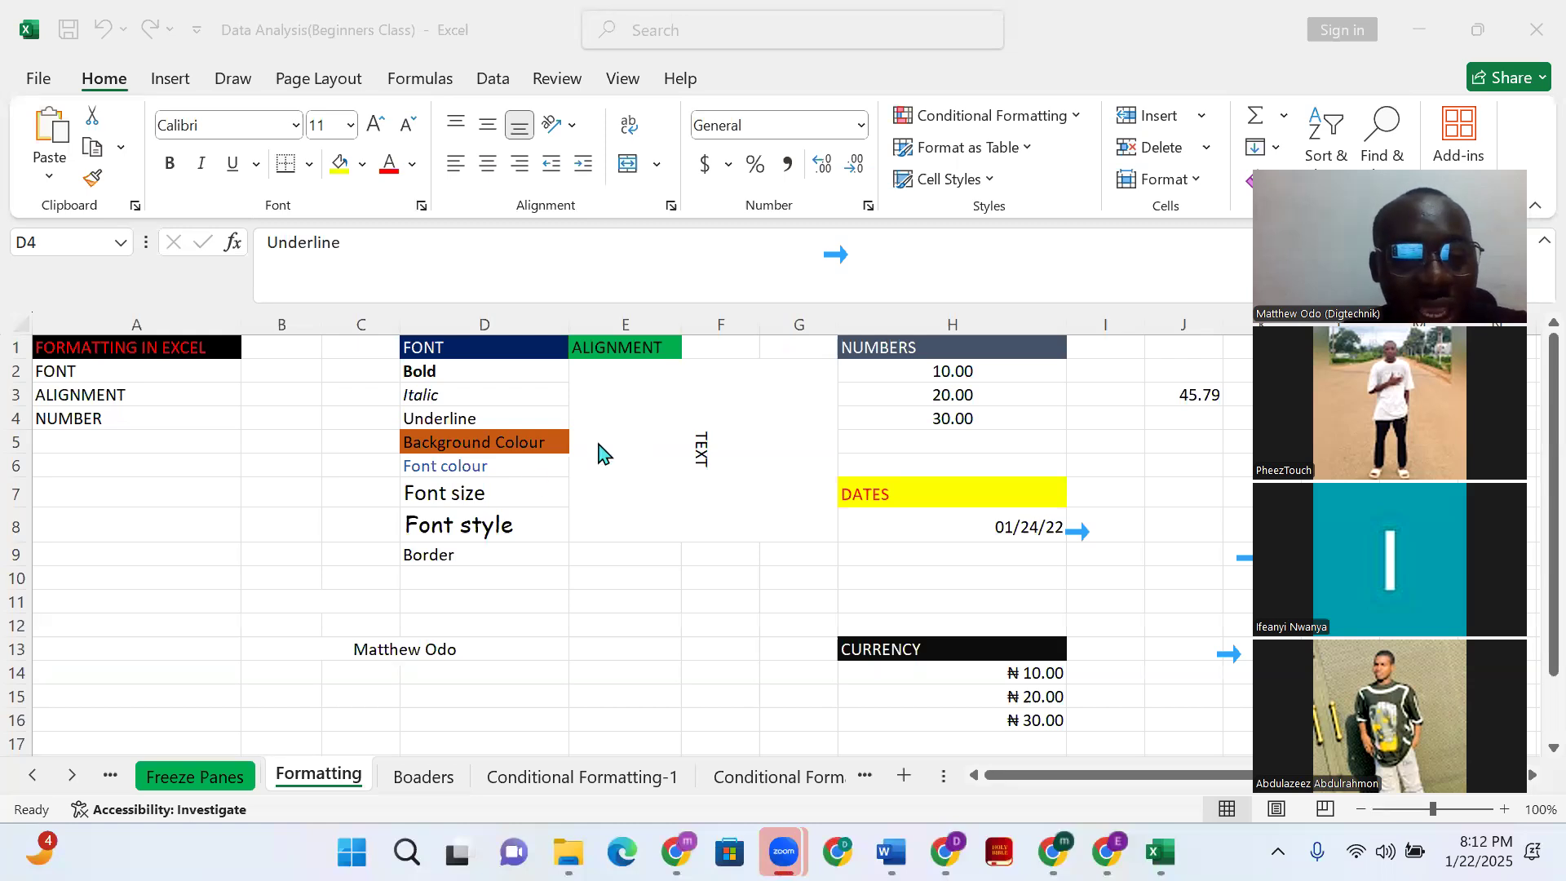
Fill the "Background Colour" cell D5 with yellow, try blue, and settle on the gold theme color
click(459, 414)
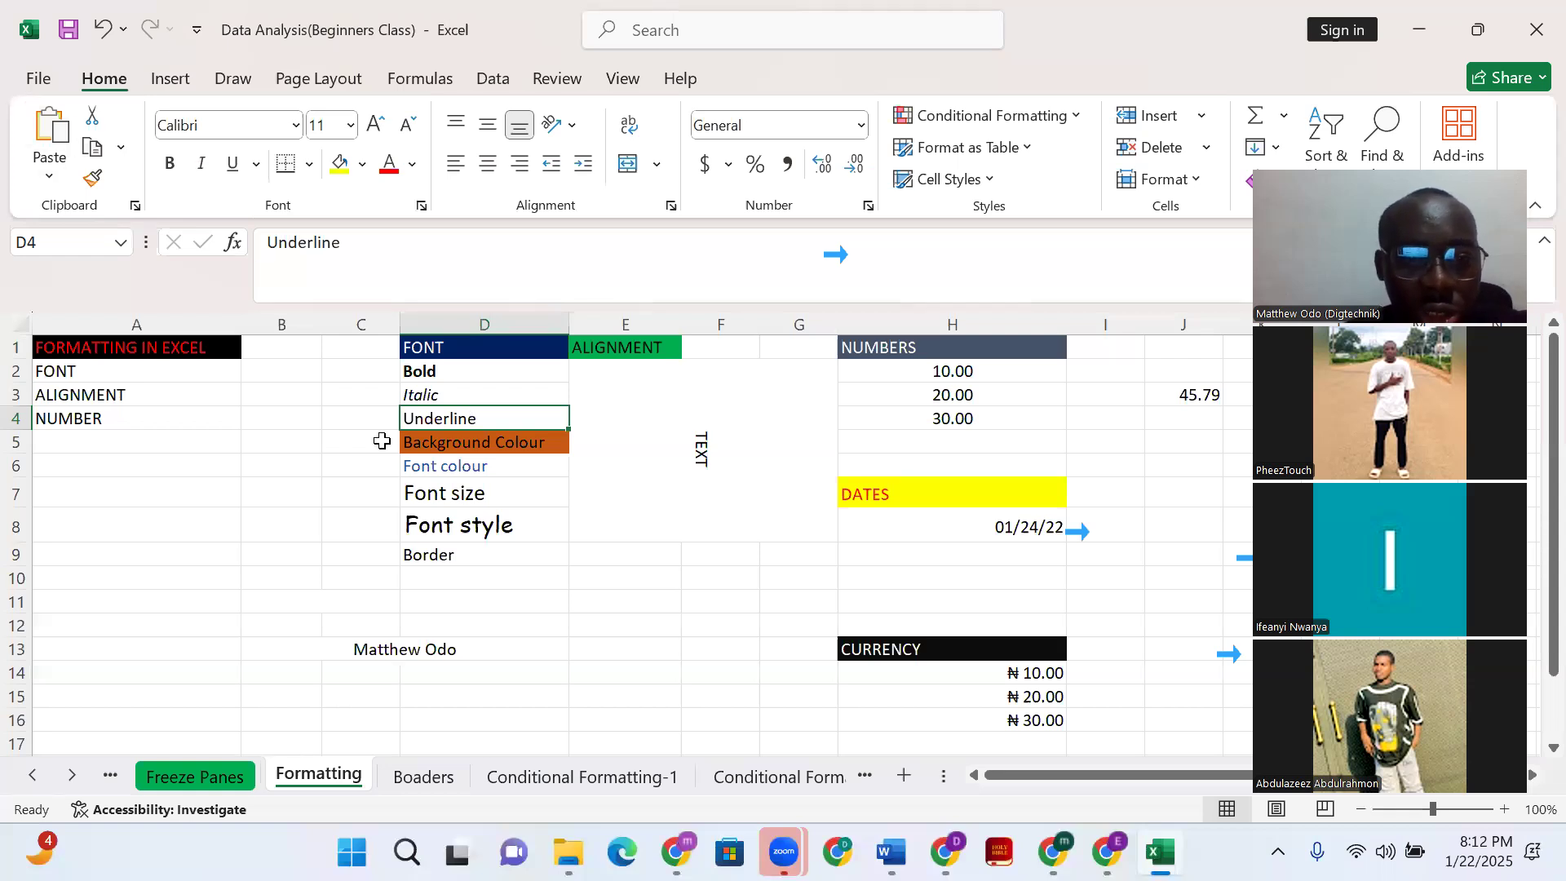
click(441, 446)
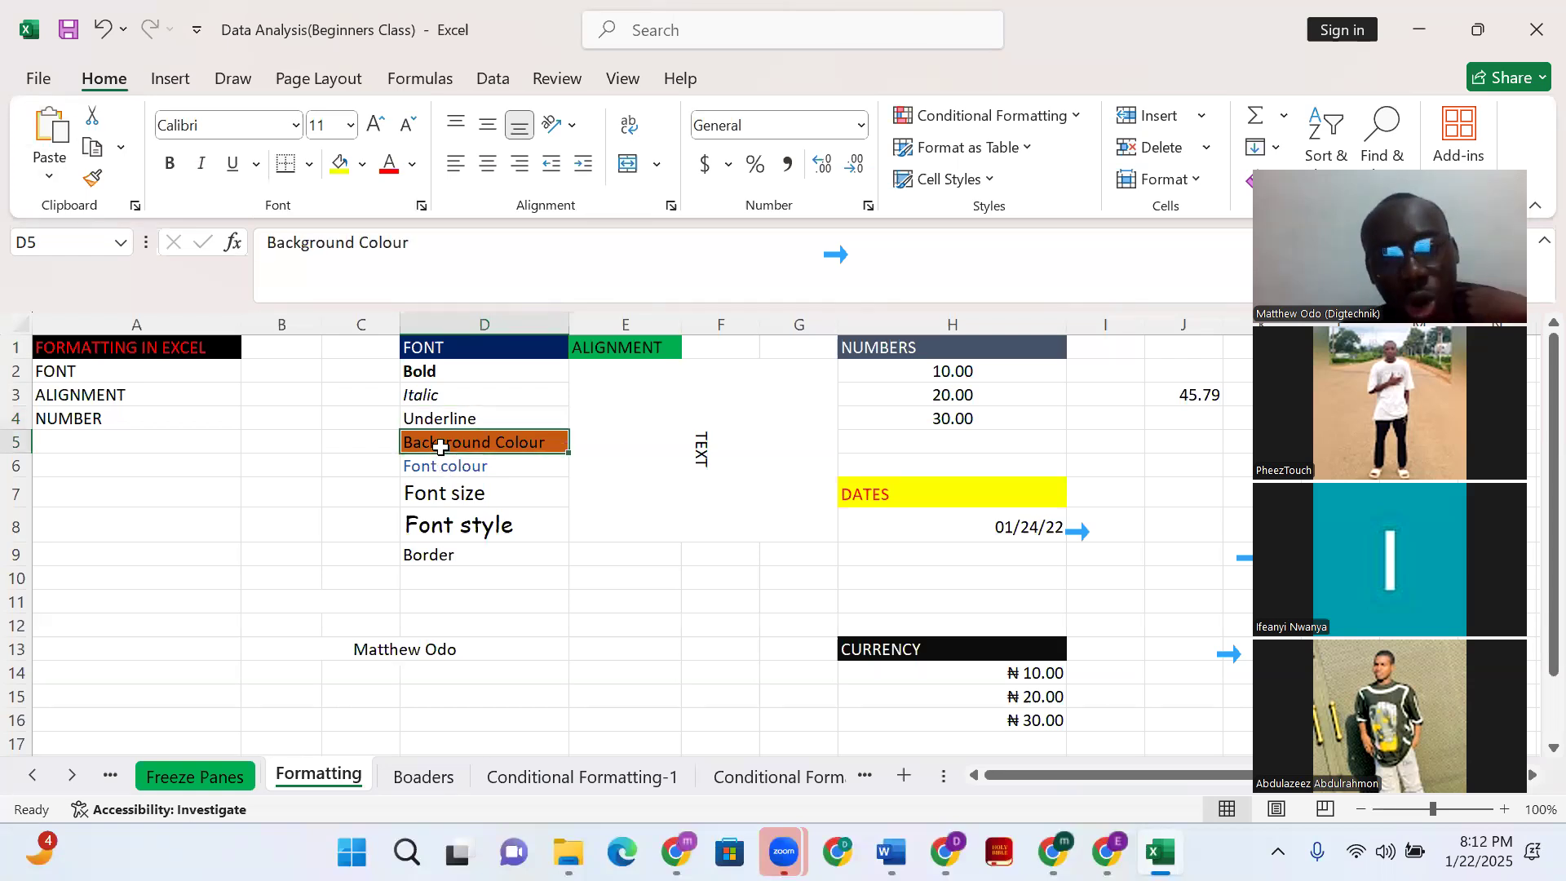
click(336, 167)
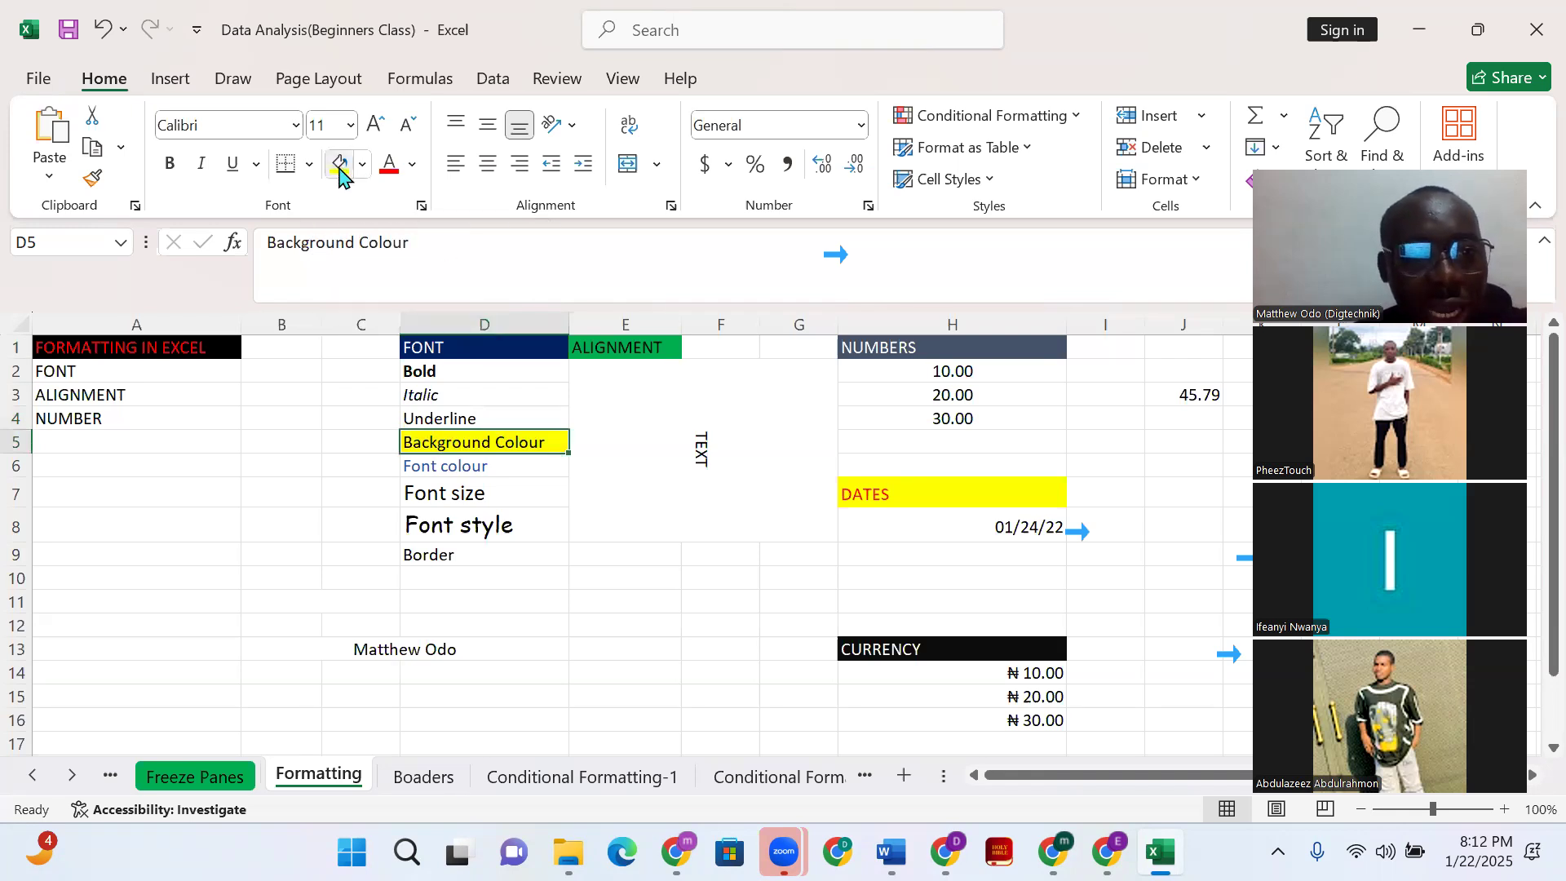
click(363, 163)
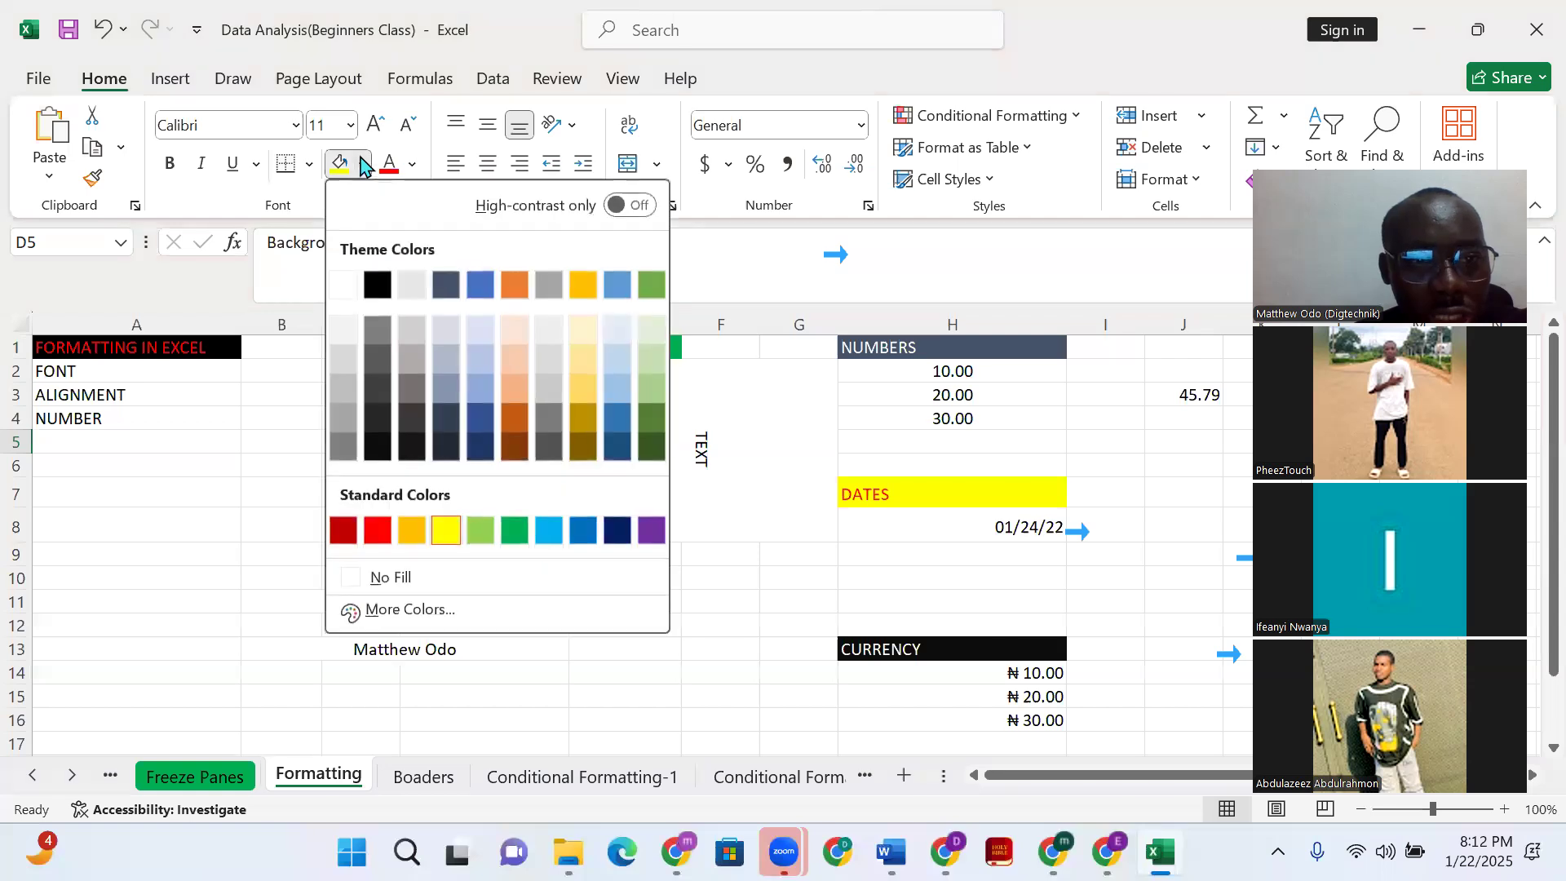
click(479, 289)
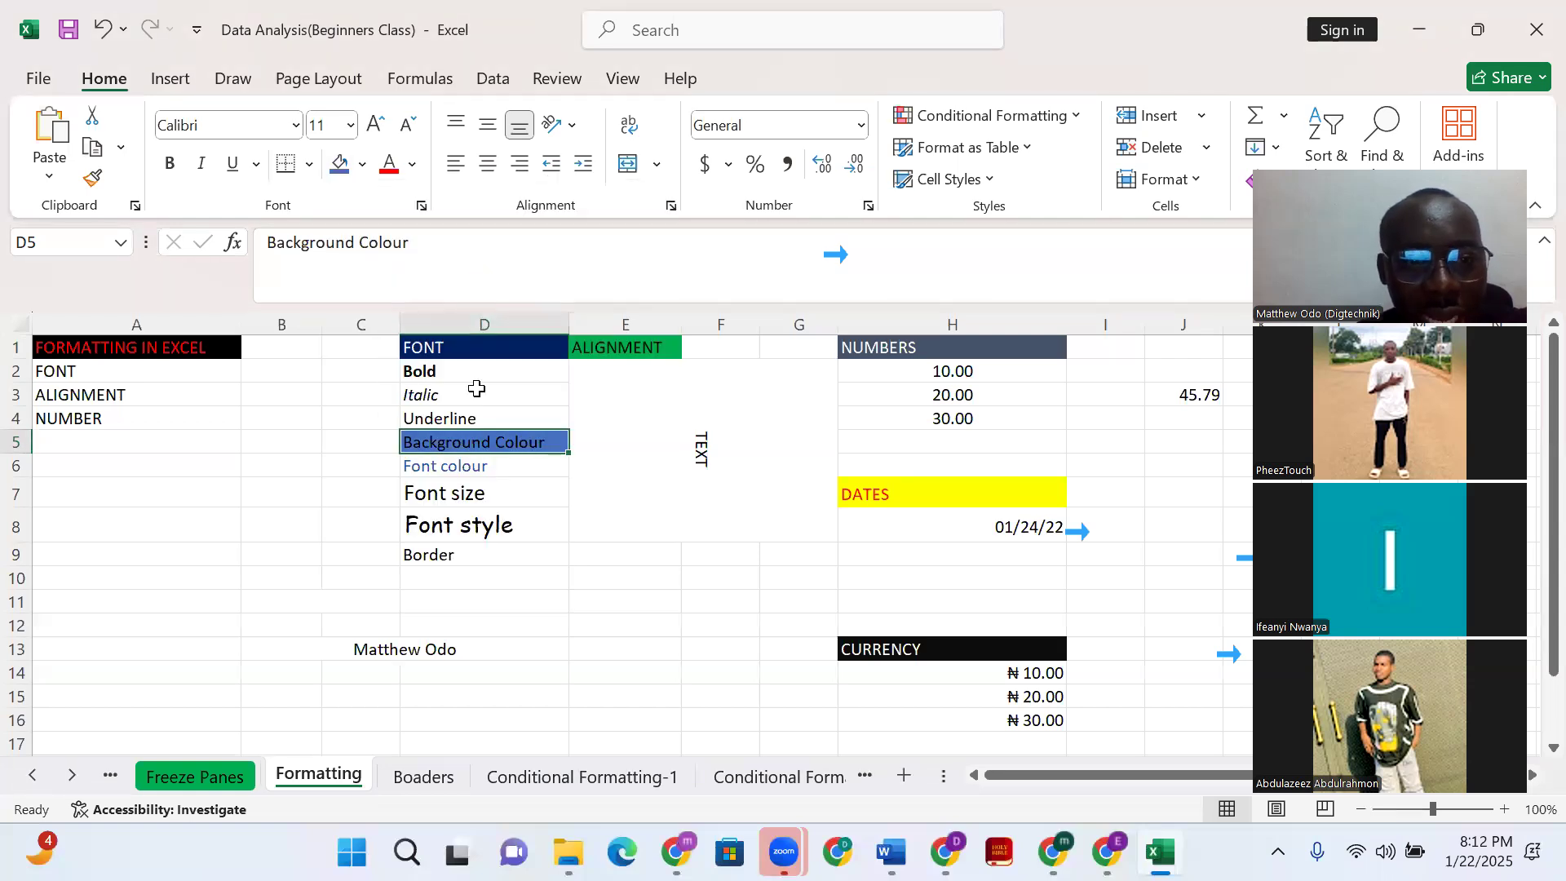
click(362, 164)
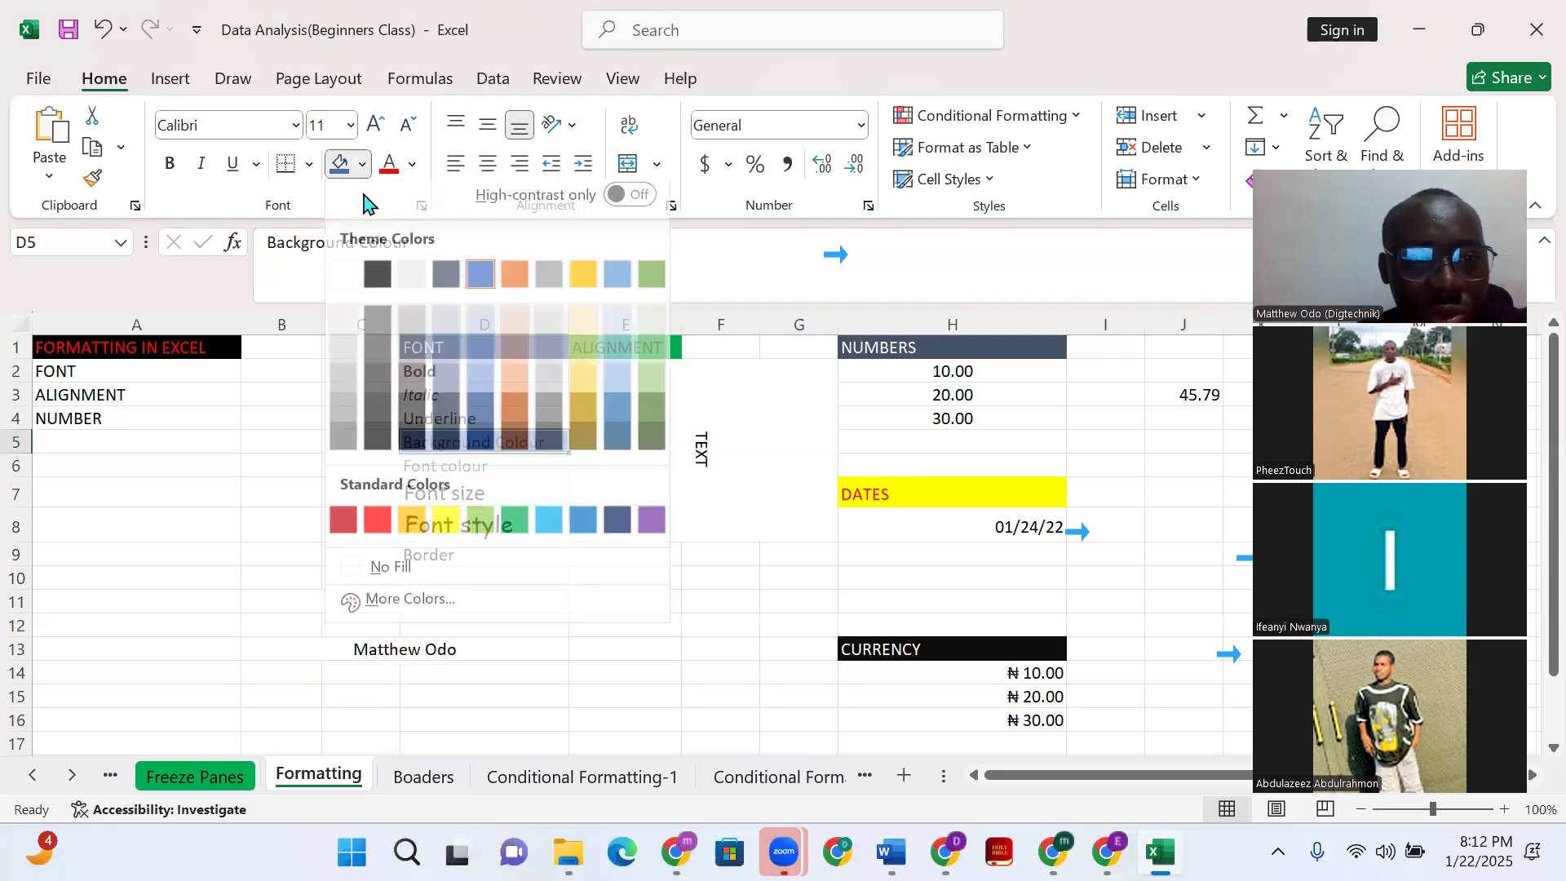
click(584, 276)
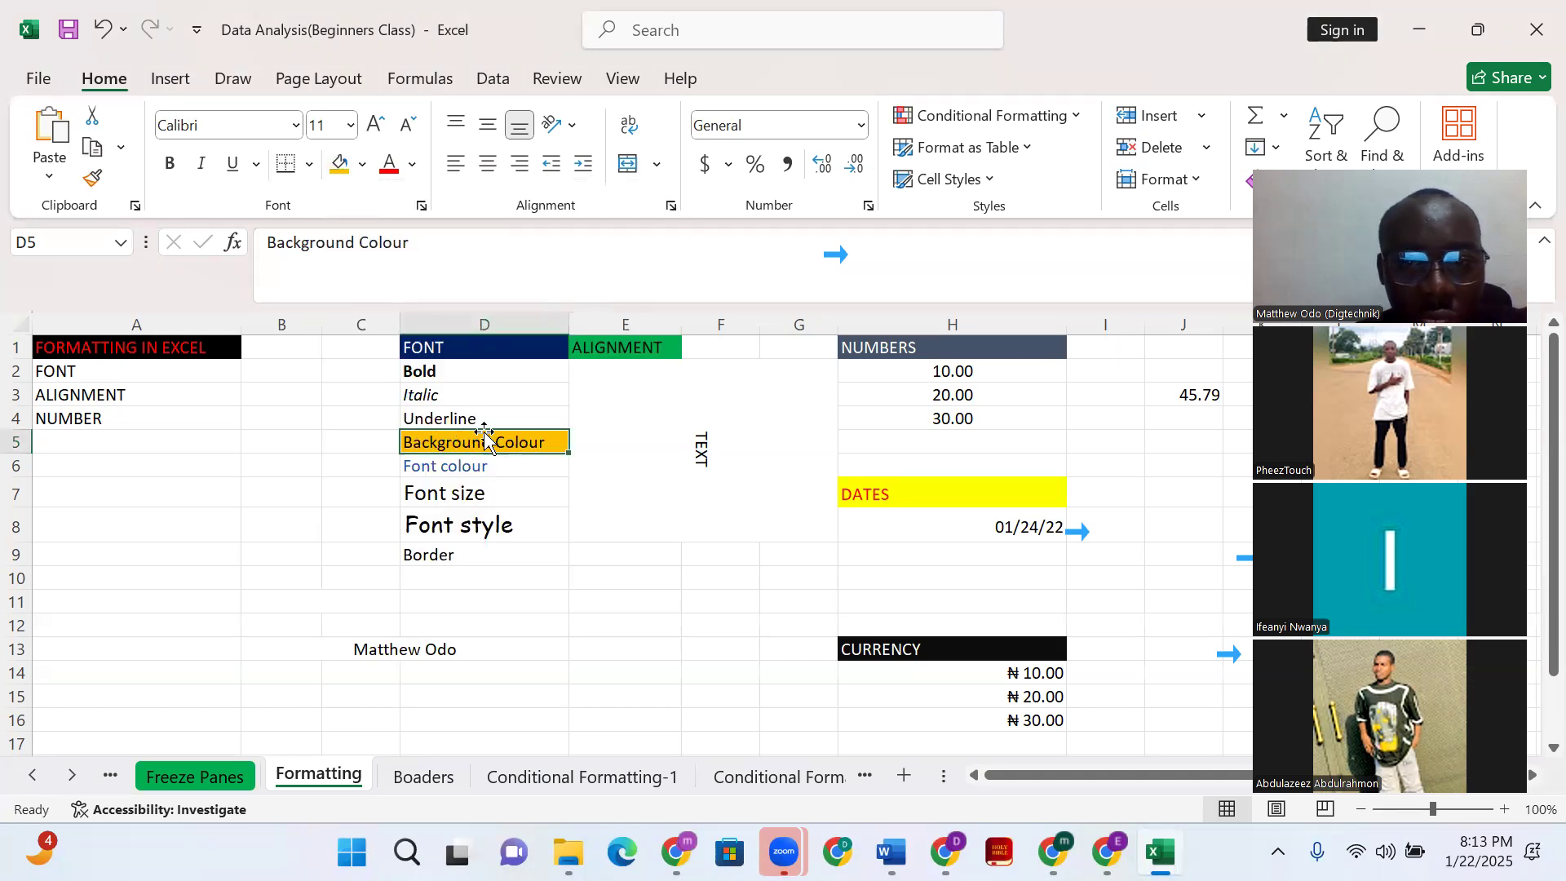
Color the "Font colour" text in cell D6 green, and change it to the standard red
click(504, 468)
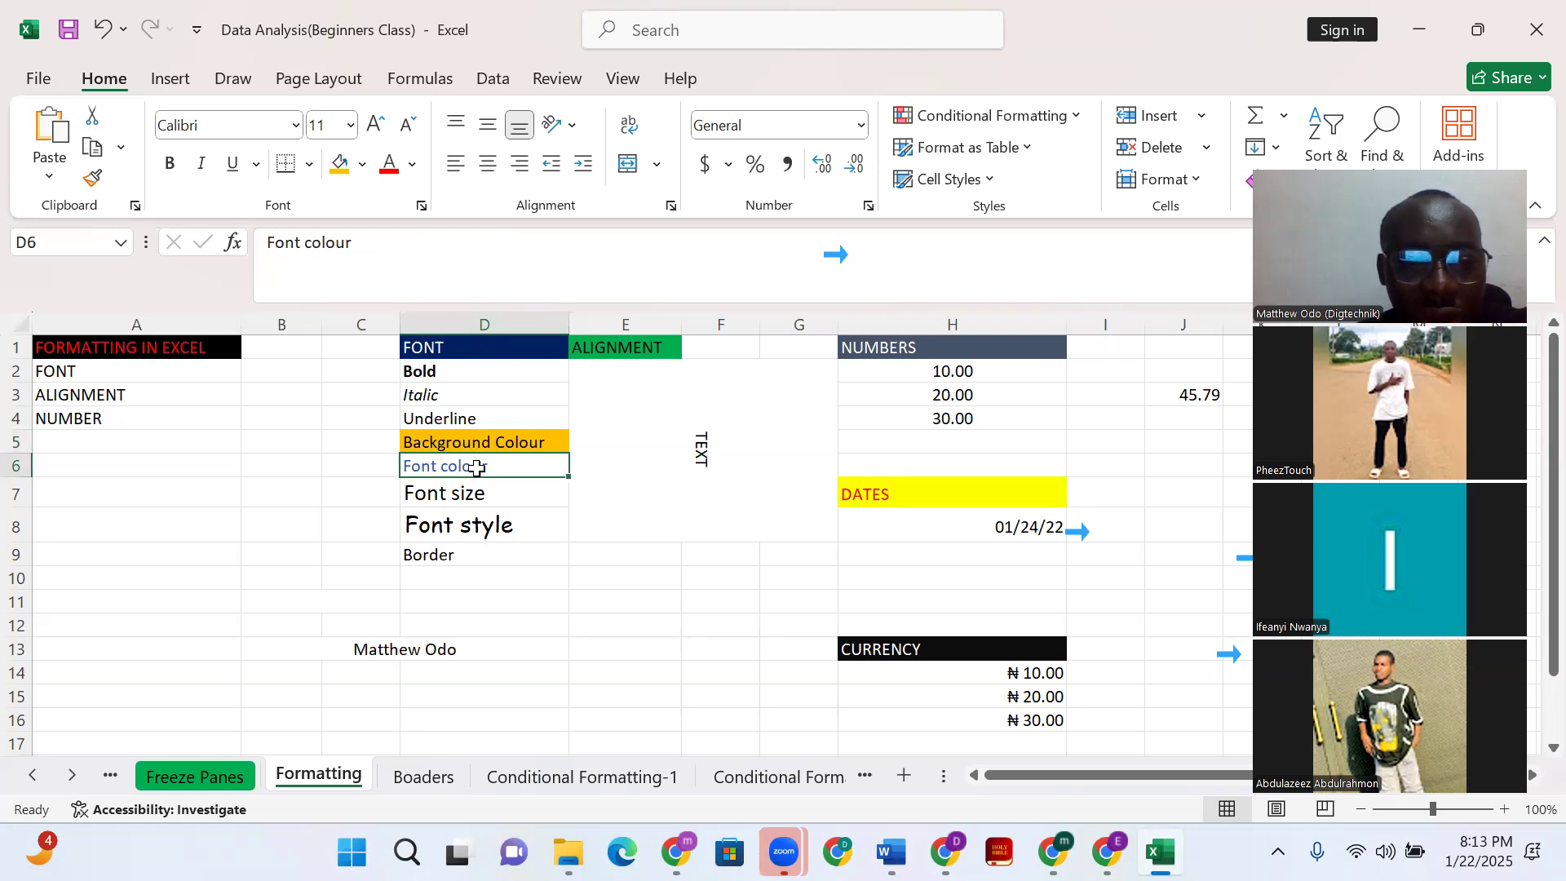
click(411, 166)
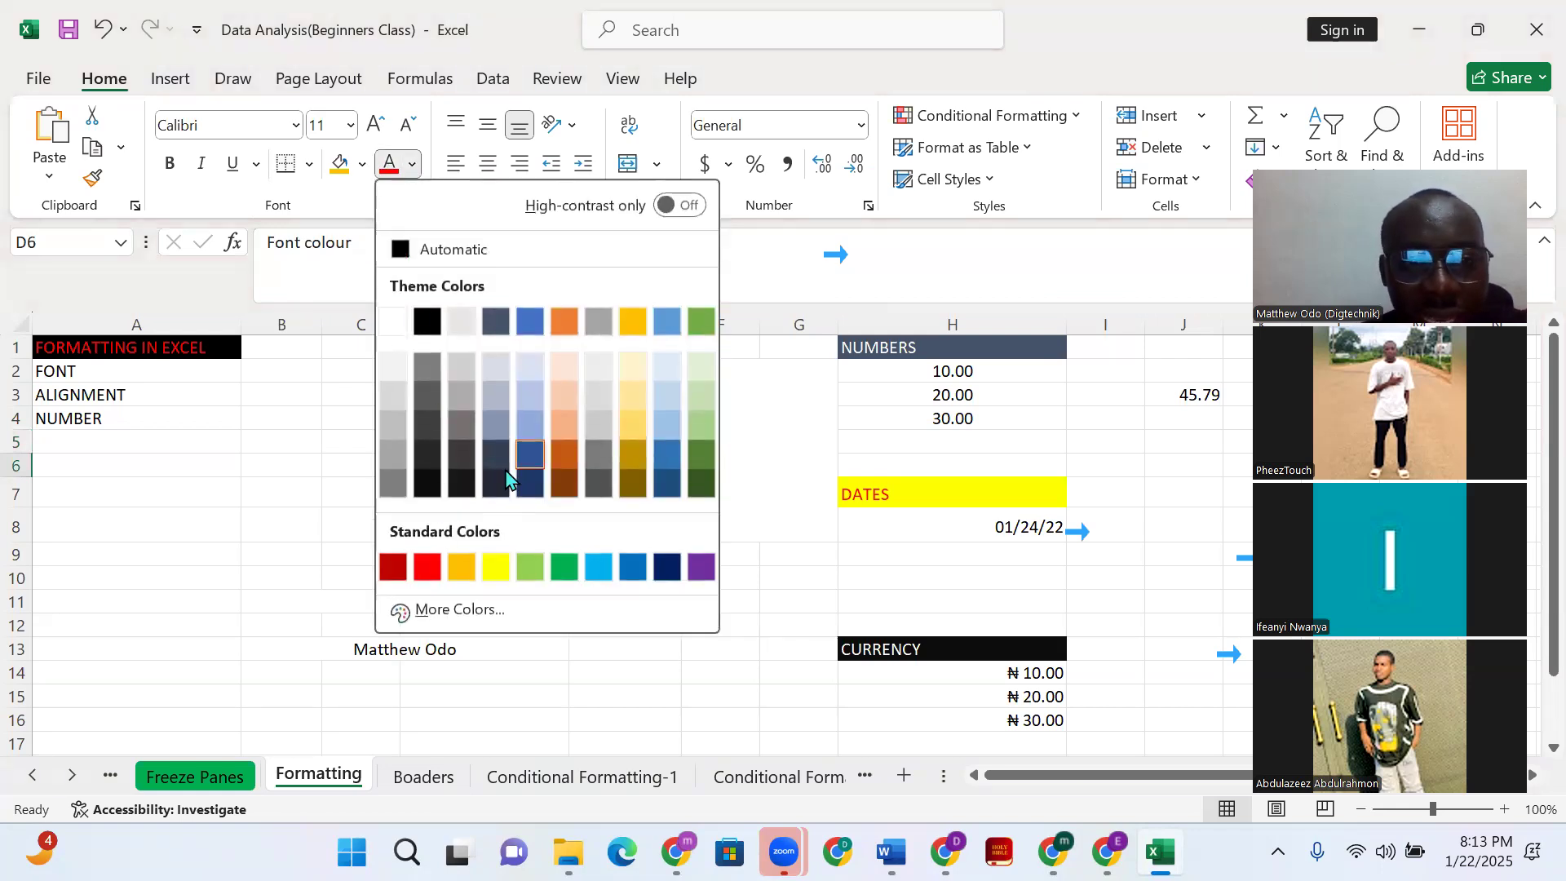
click(565, 571)
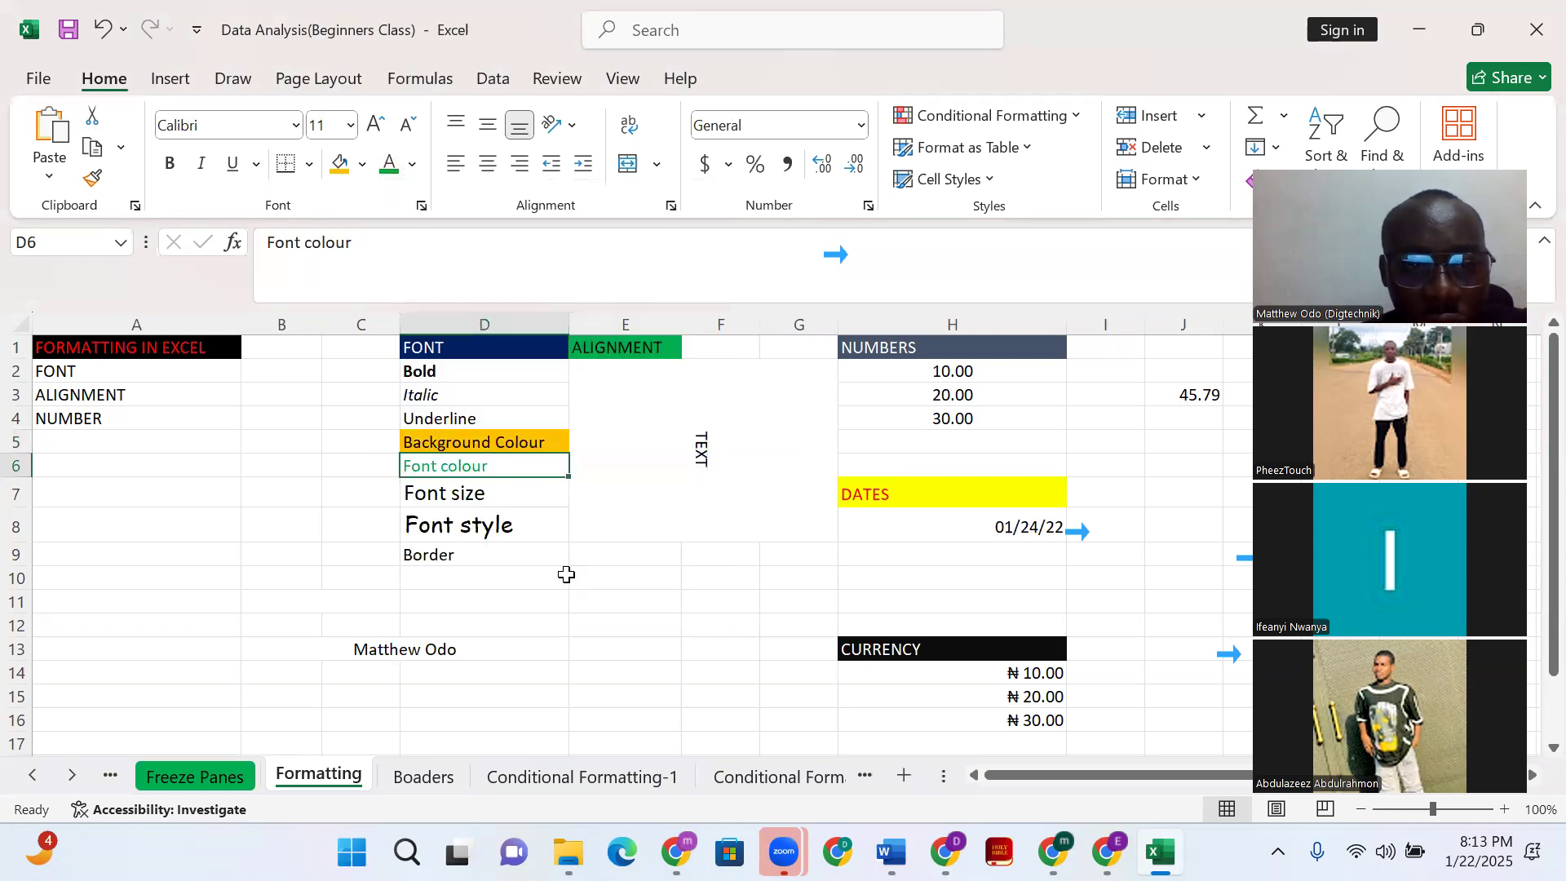
click(412, 164)
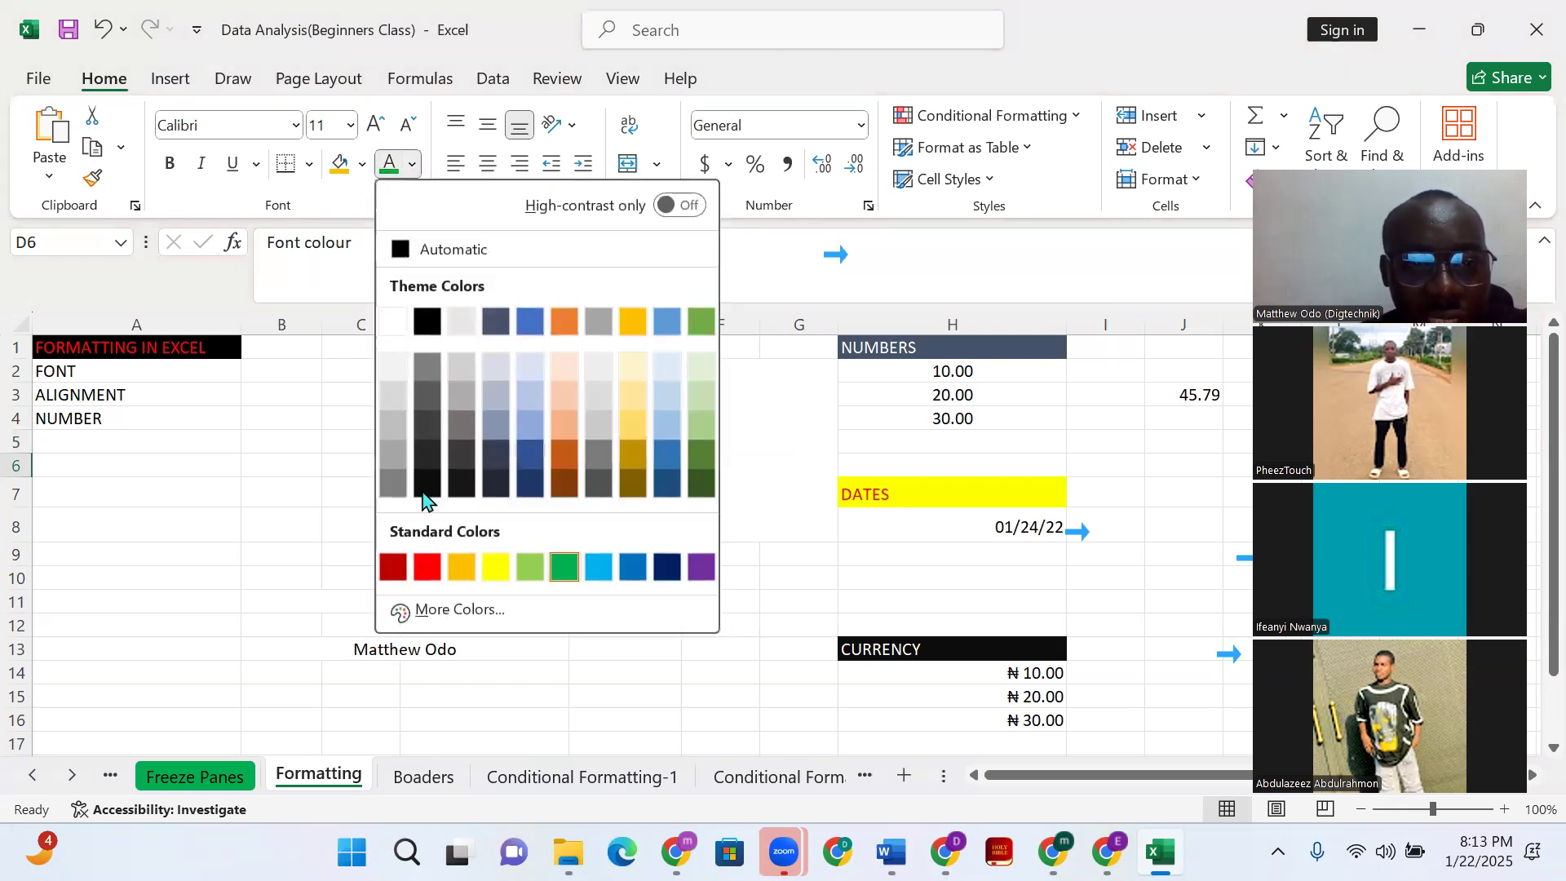
click(426, 567)
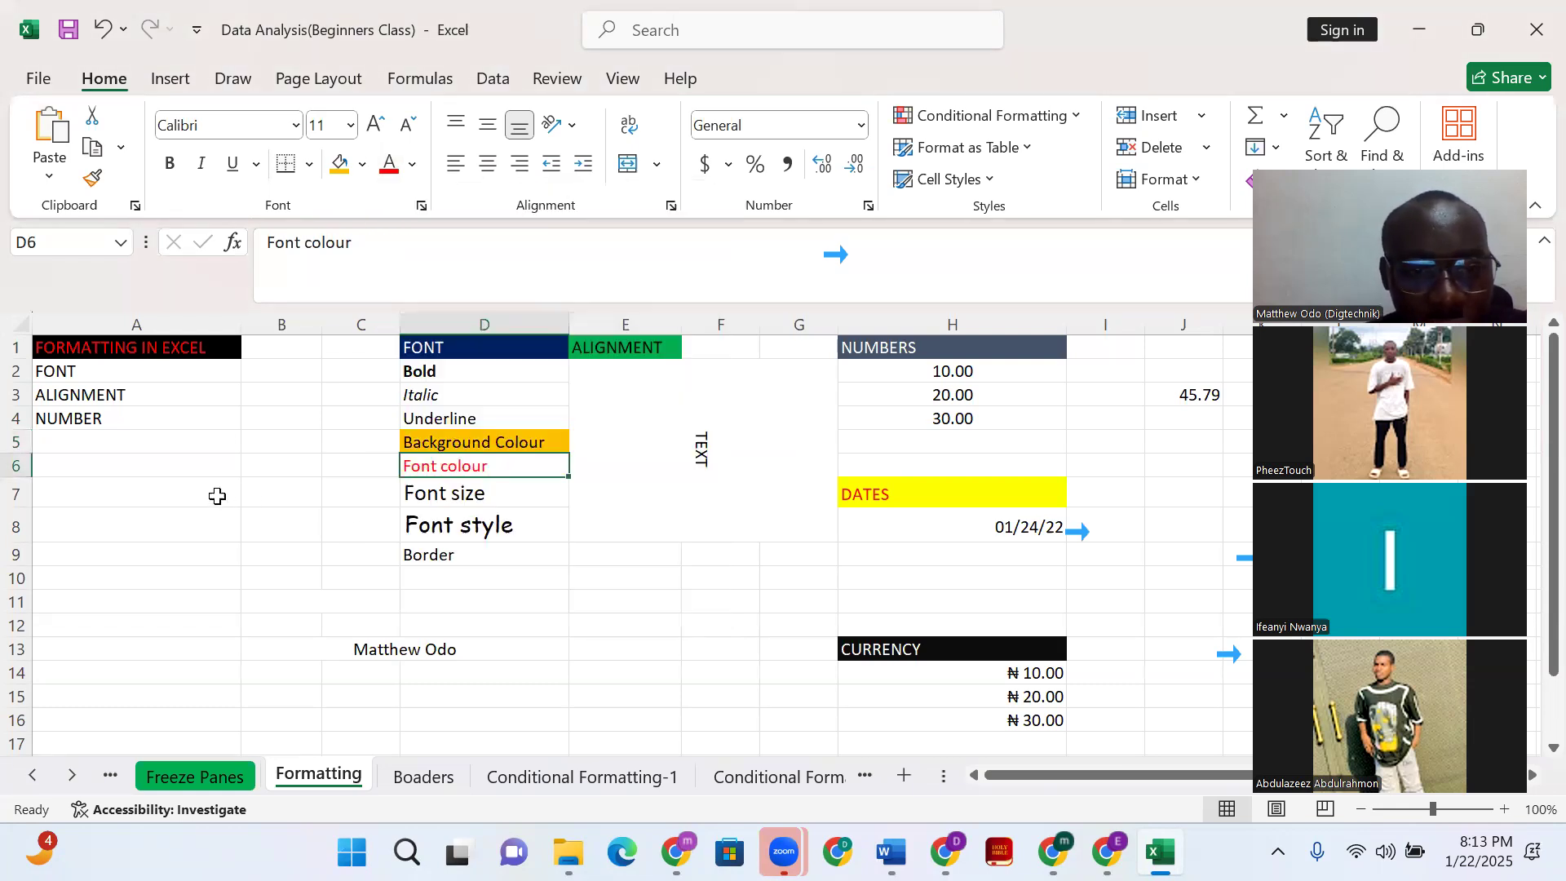
Enlarge the "Font size" text in cell D7 step by step to 28 points
click(447, 499)
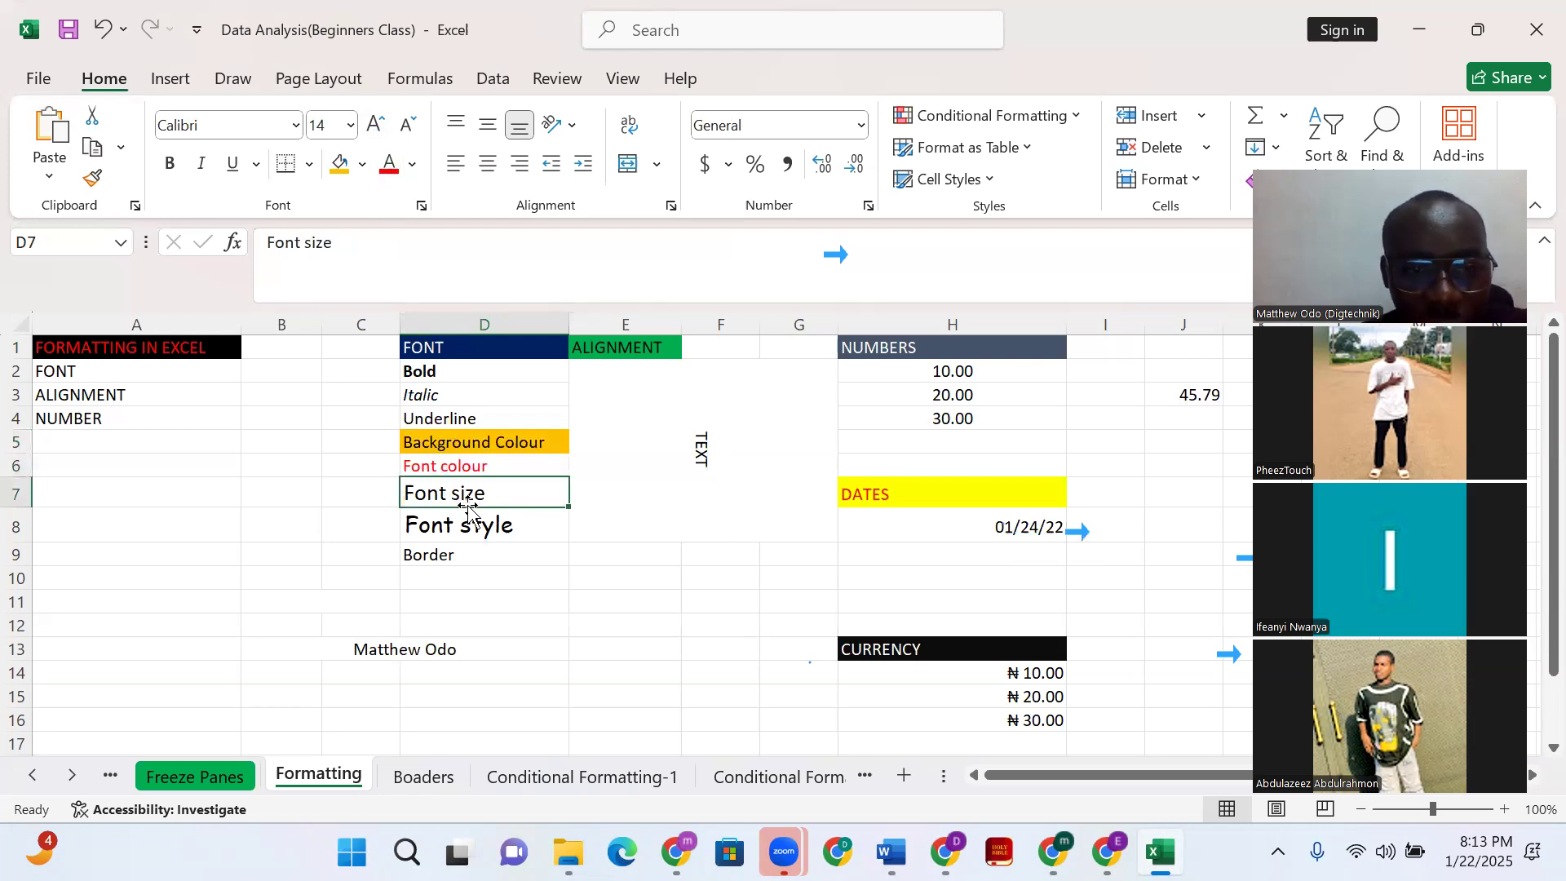
click(374, 126)
click(374, 126)
click(374, 126)
click(374, 127)
click(374, 126)
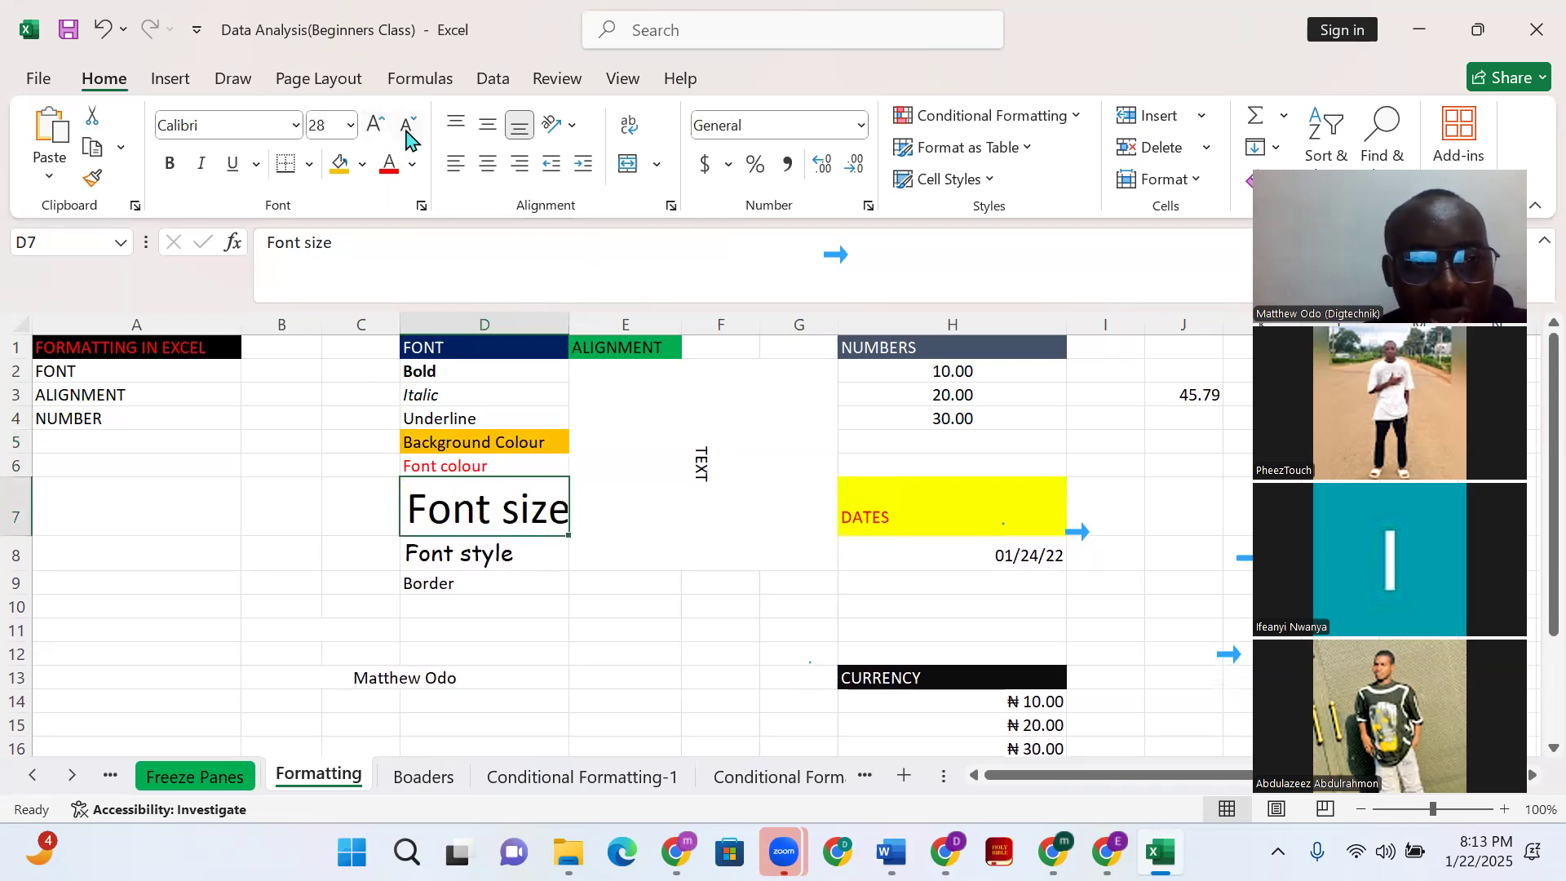
Shrink the "Font size" text in cell D7 step by step to 14 points
click(406, 126)
click(407, 126)
click(407, 127)
click(407, 126)
click(407, 127)
click(374, 126)
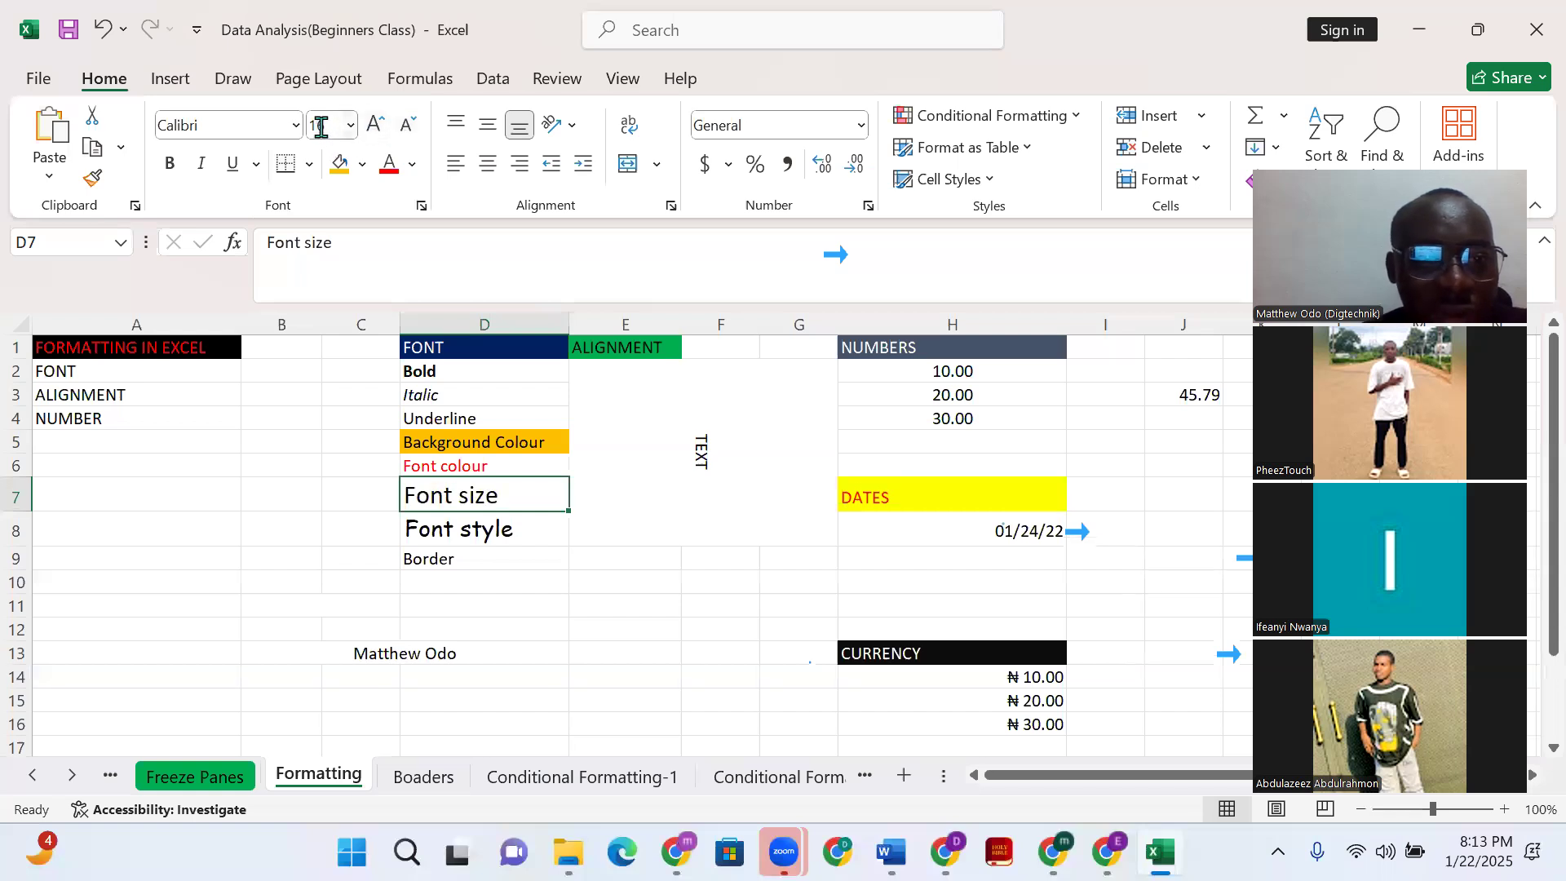
click(405, 127)
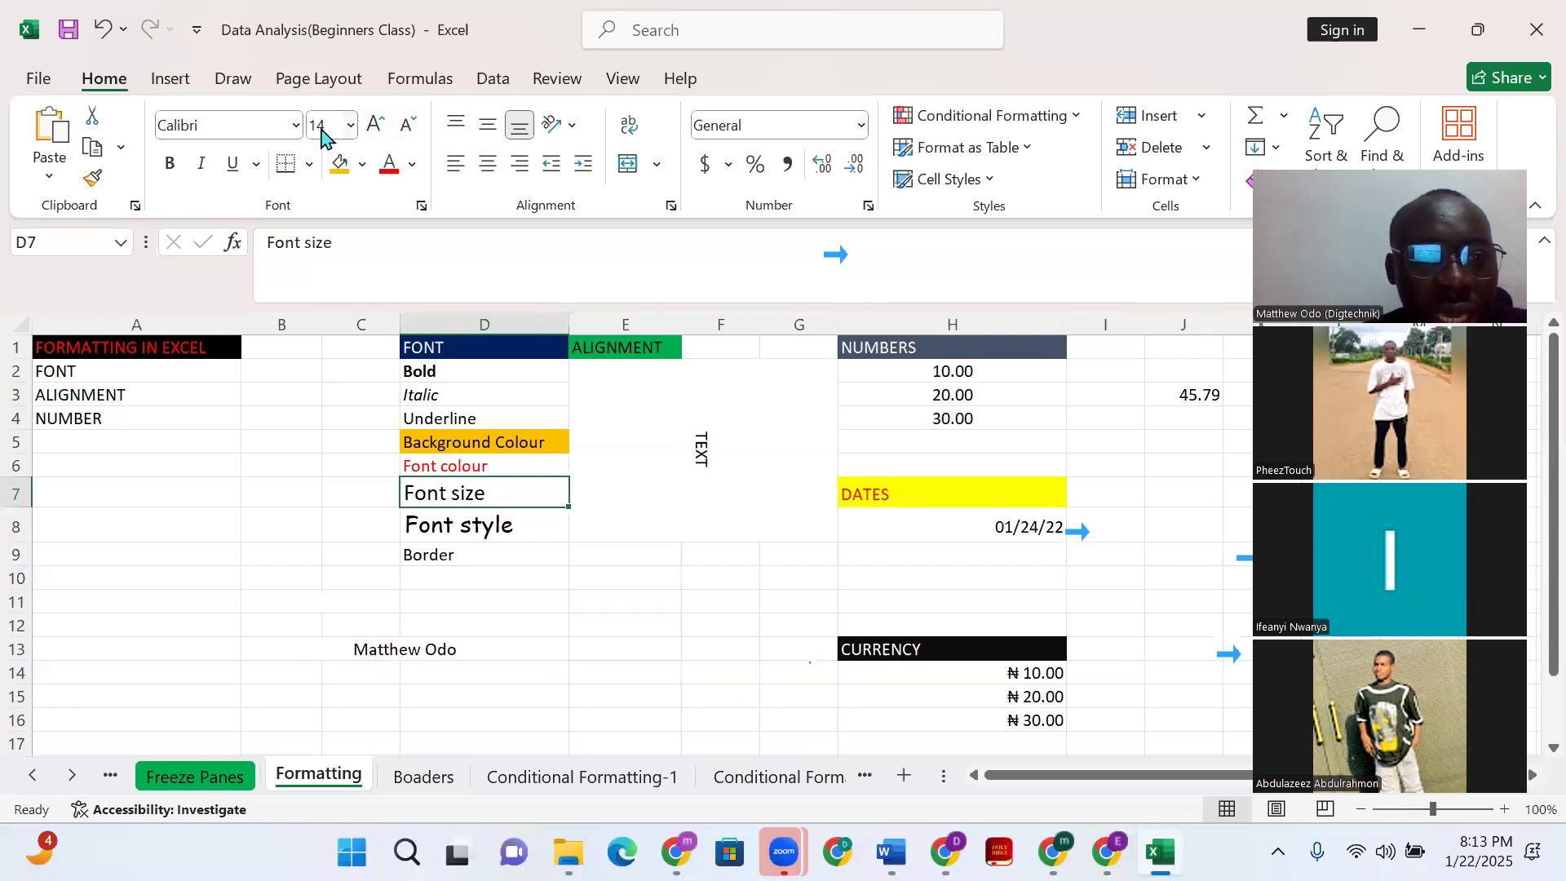
click(350, 126)
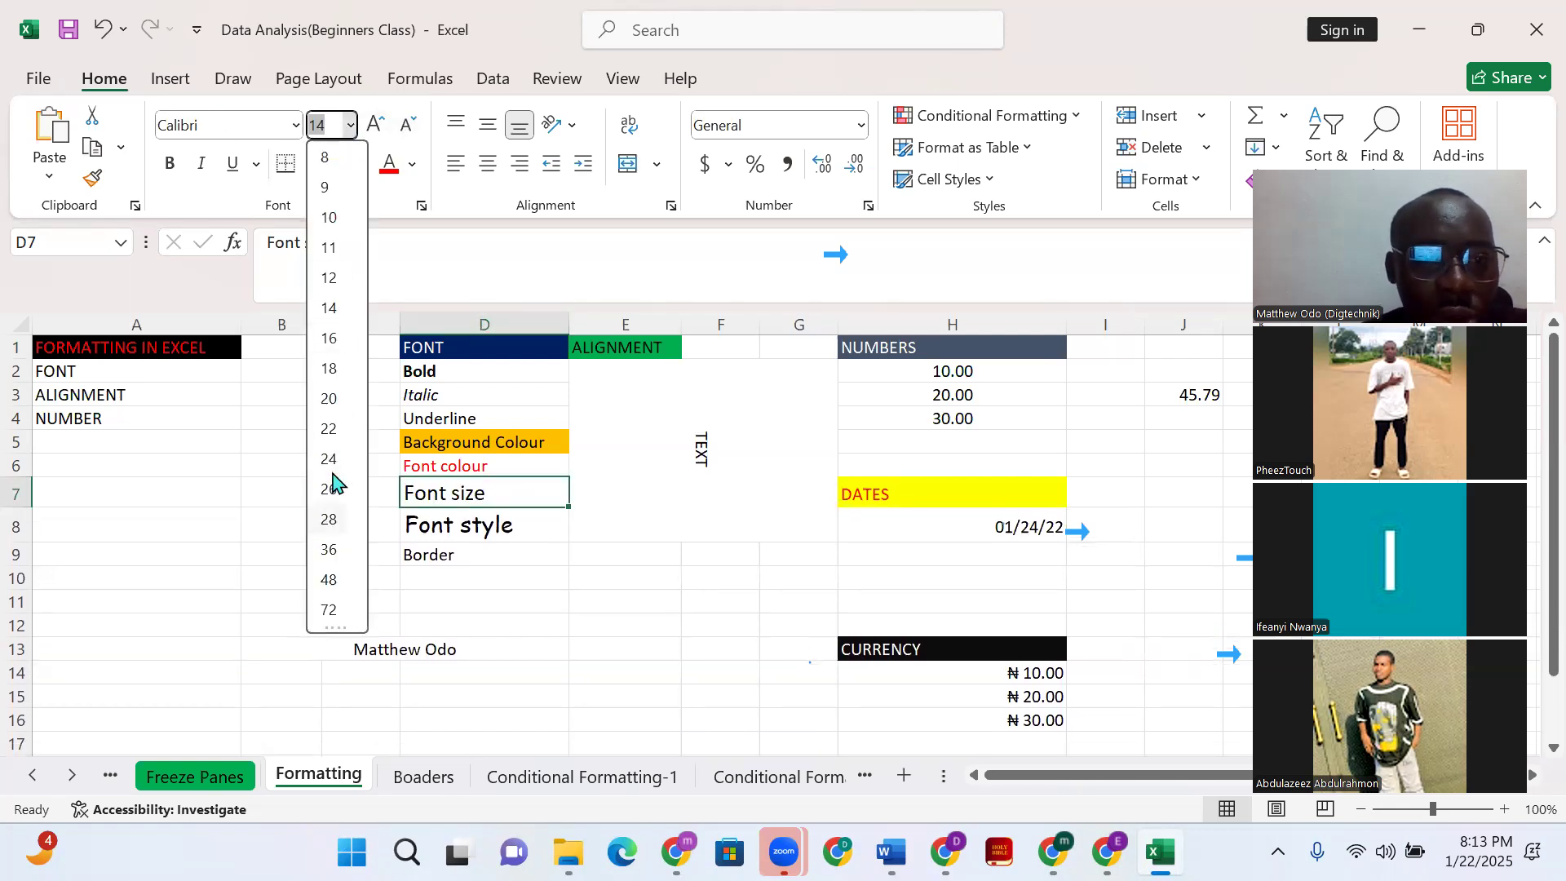
click(350, 126)
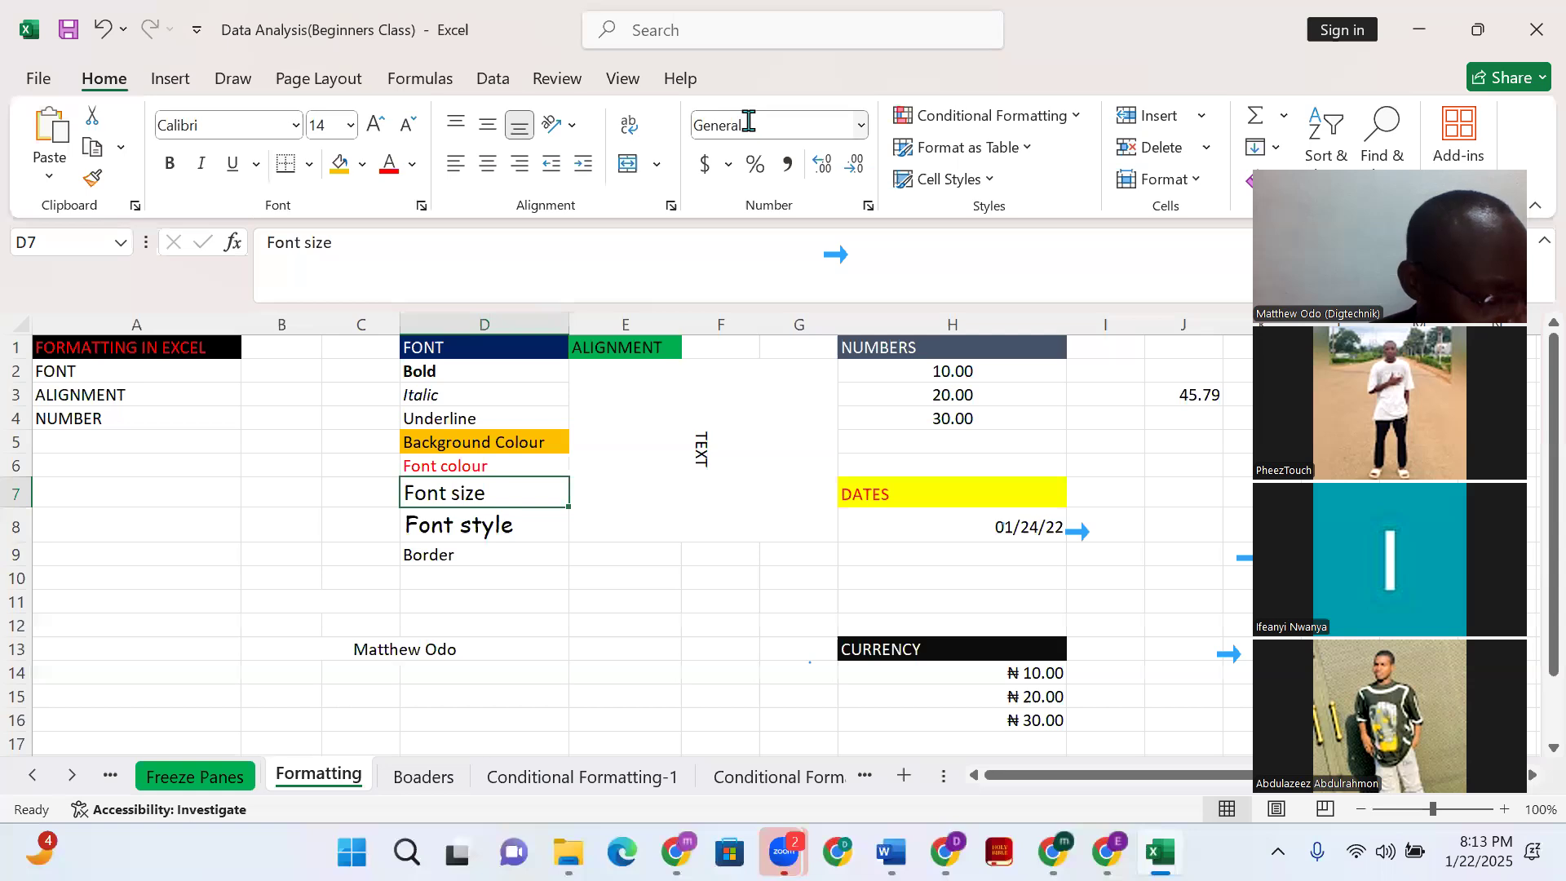
click(747, 201)
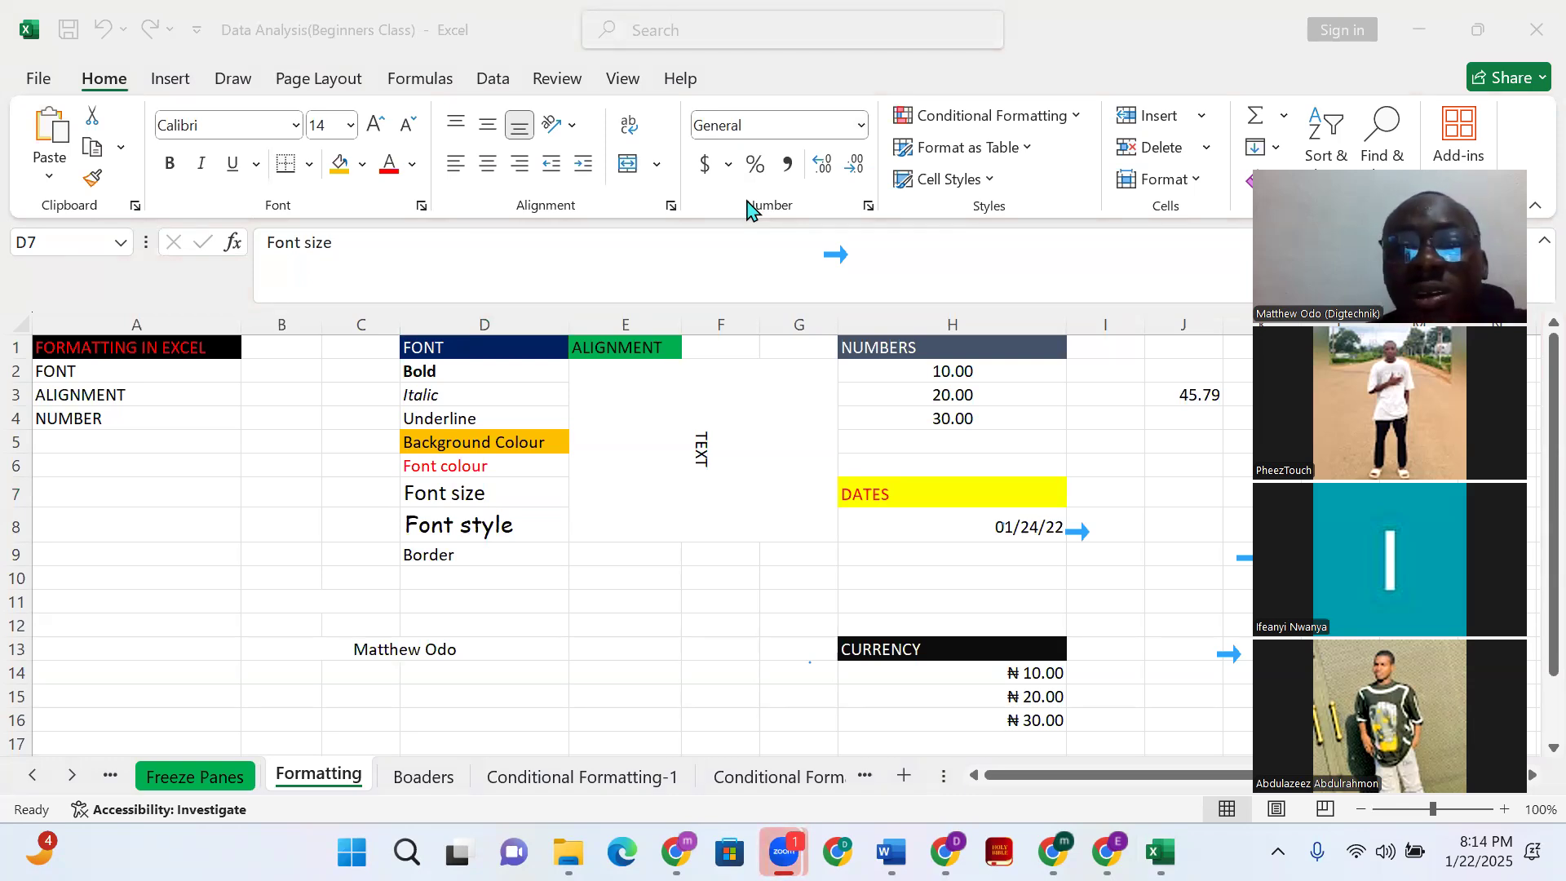
Change the font of the "Font style" text in cell D8 to Edwardian Script ITC, and switch it to Eras Demi ITC
click(502, 524)
click(502, 524)
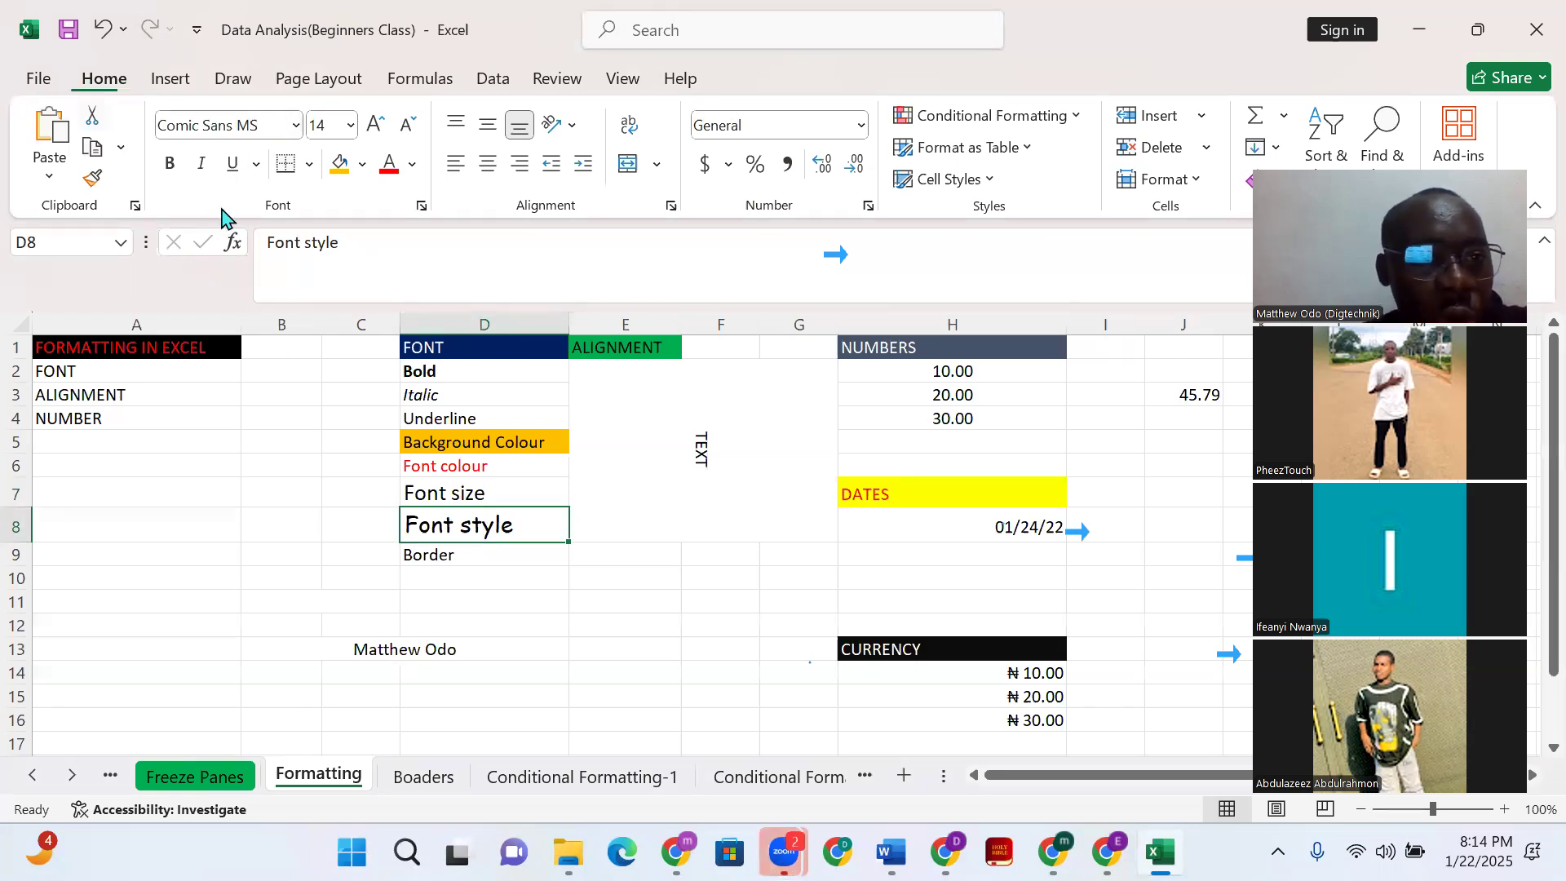
click(295, 125)
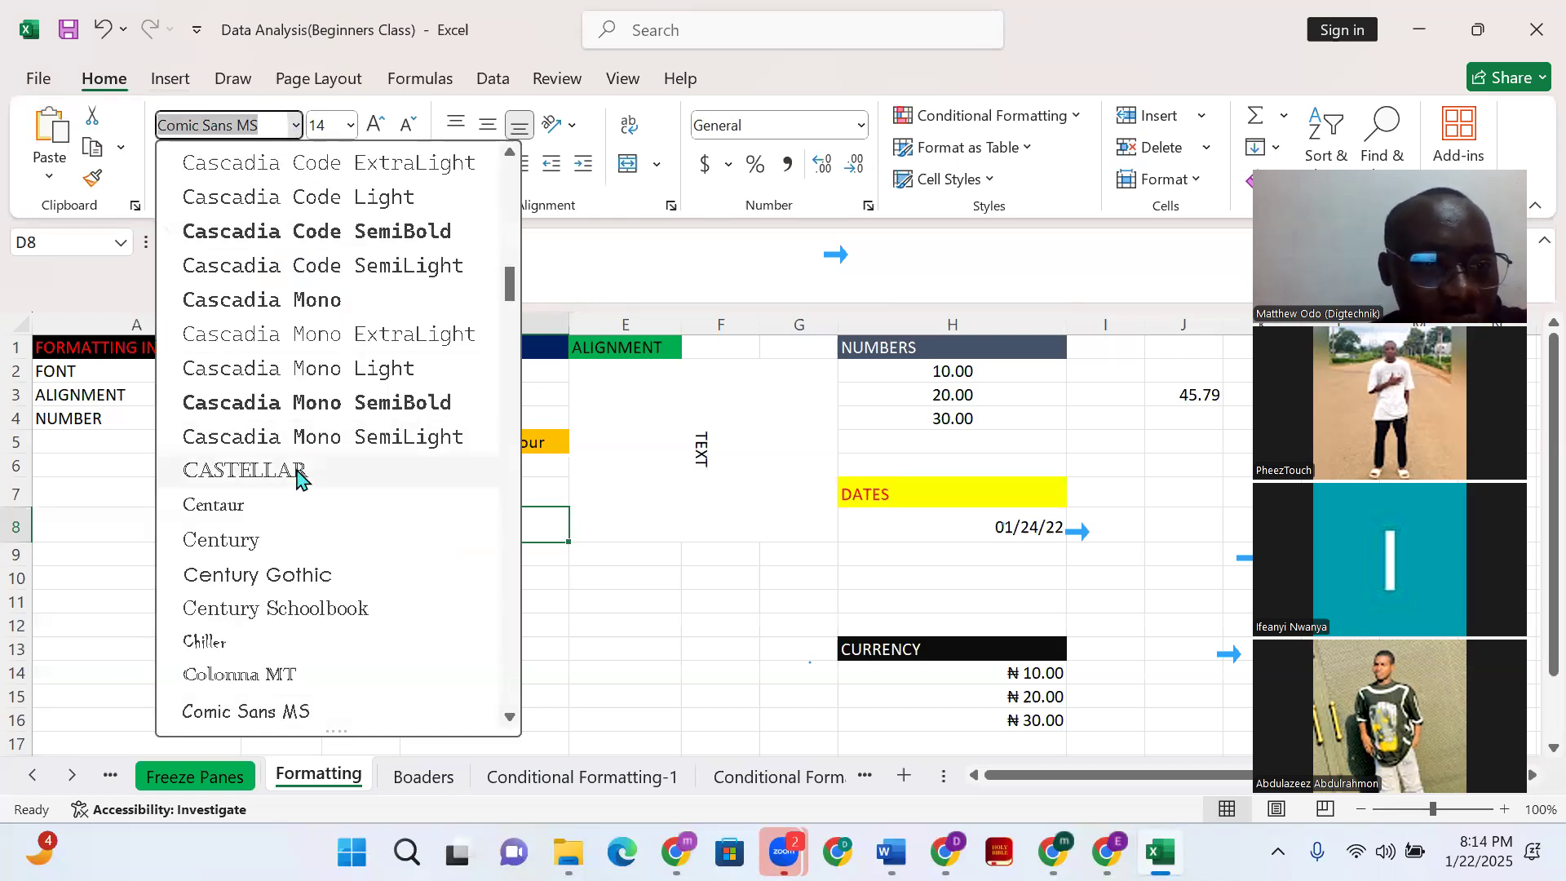
scroll(306, 477, down, 5)
scroll(312, 461, down, 2)
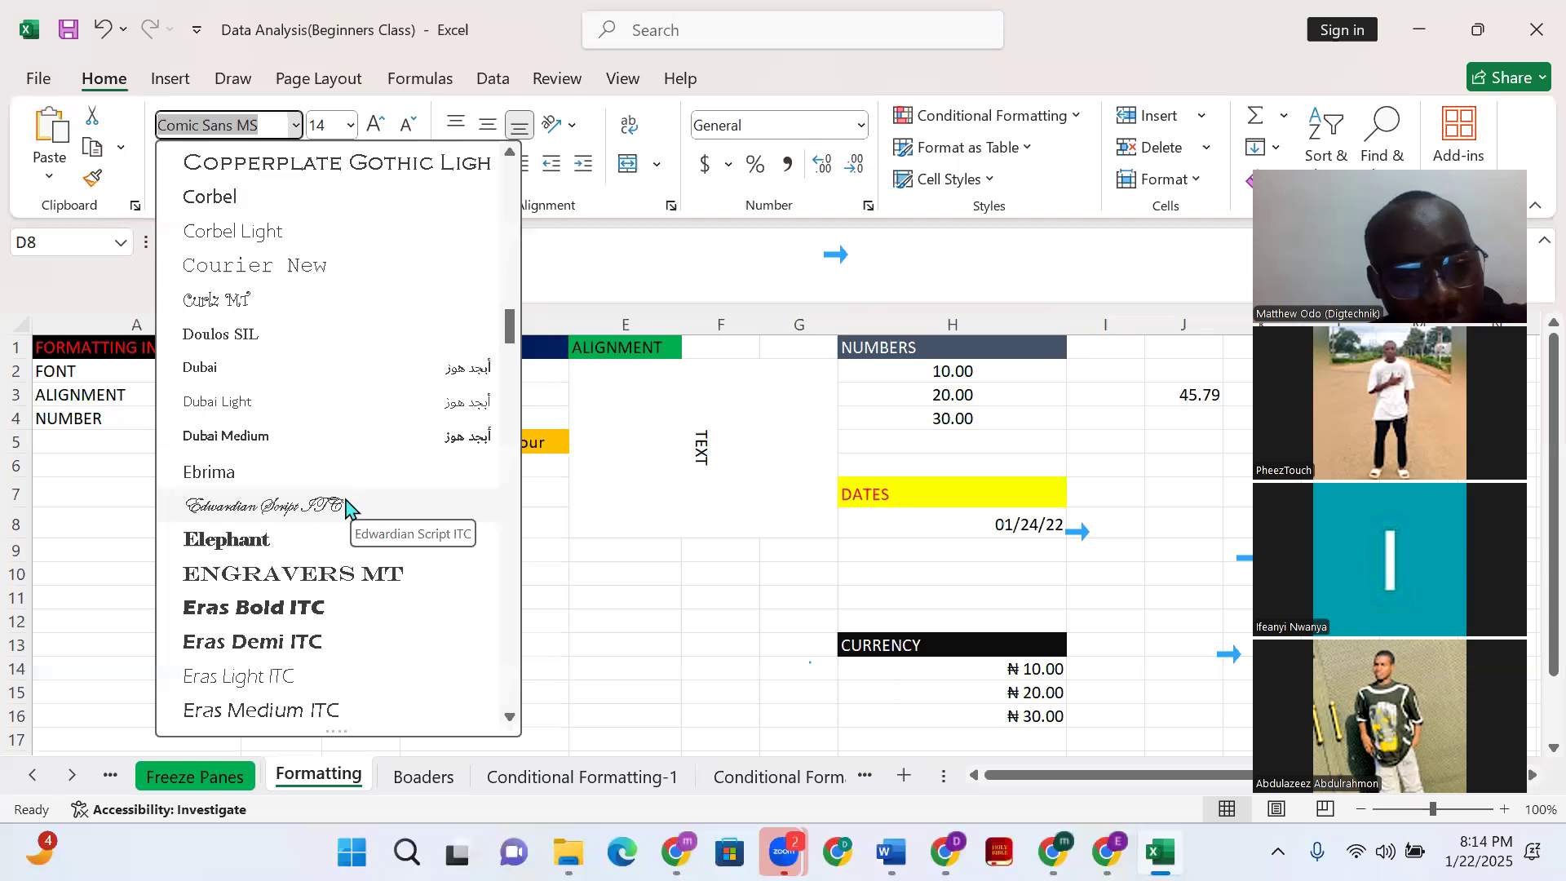
click(318, 507)
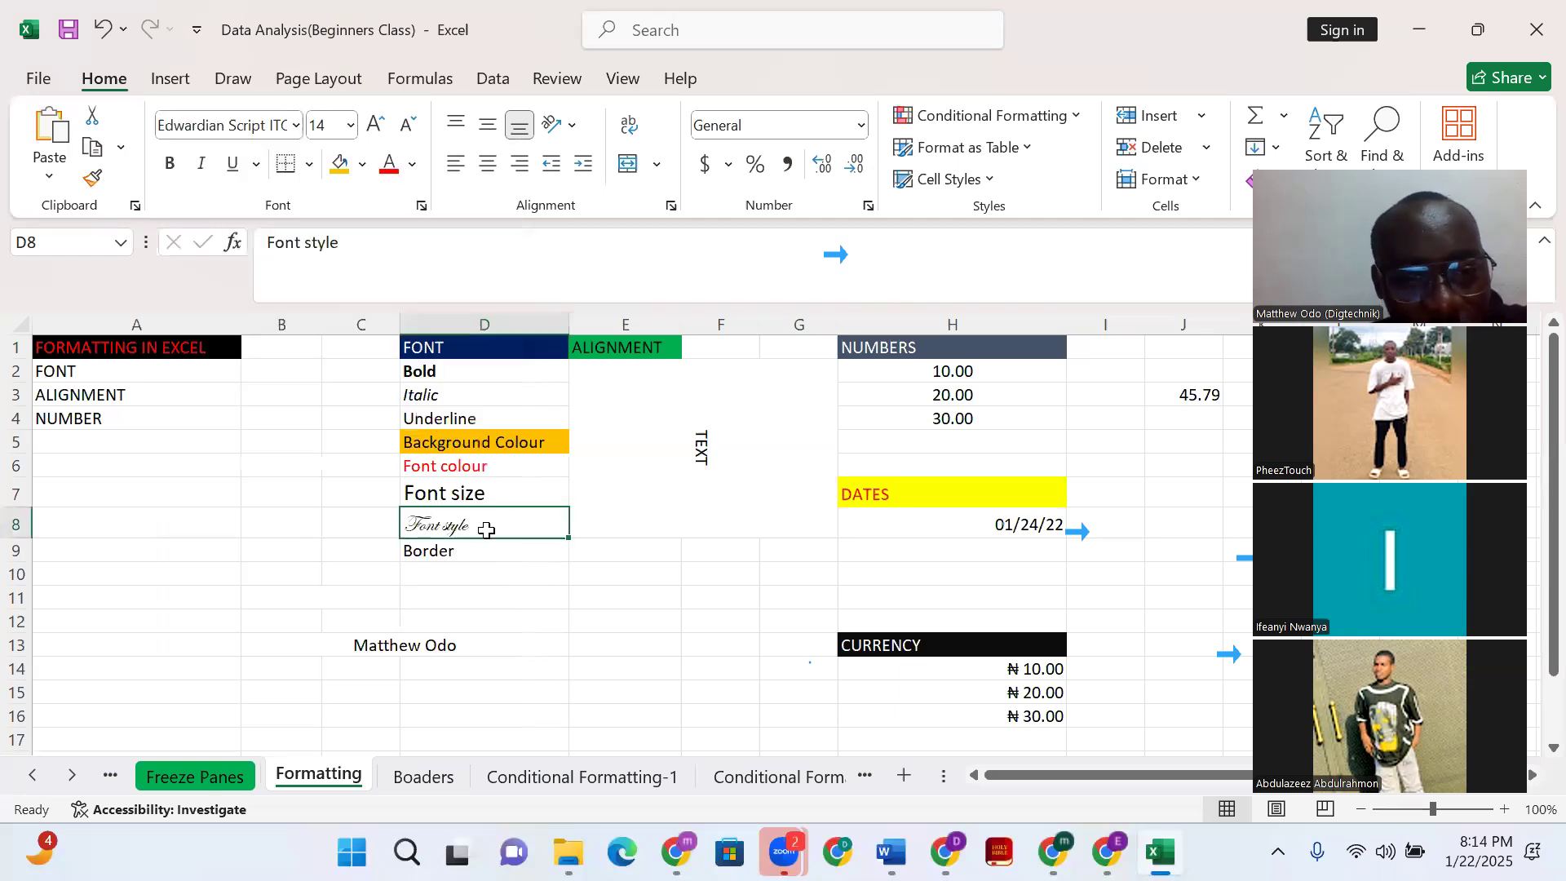
click(297, 125)
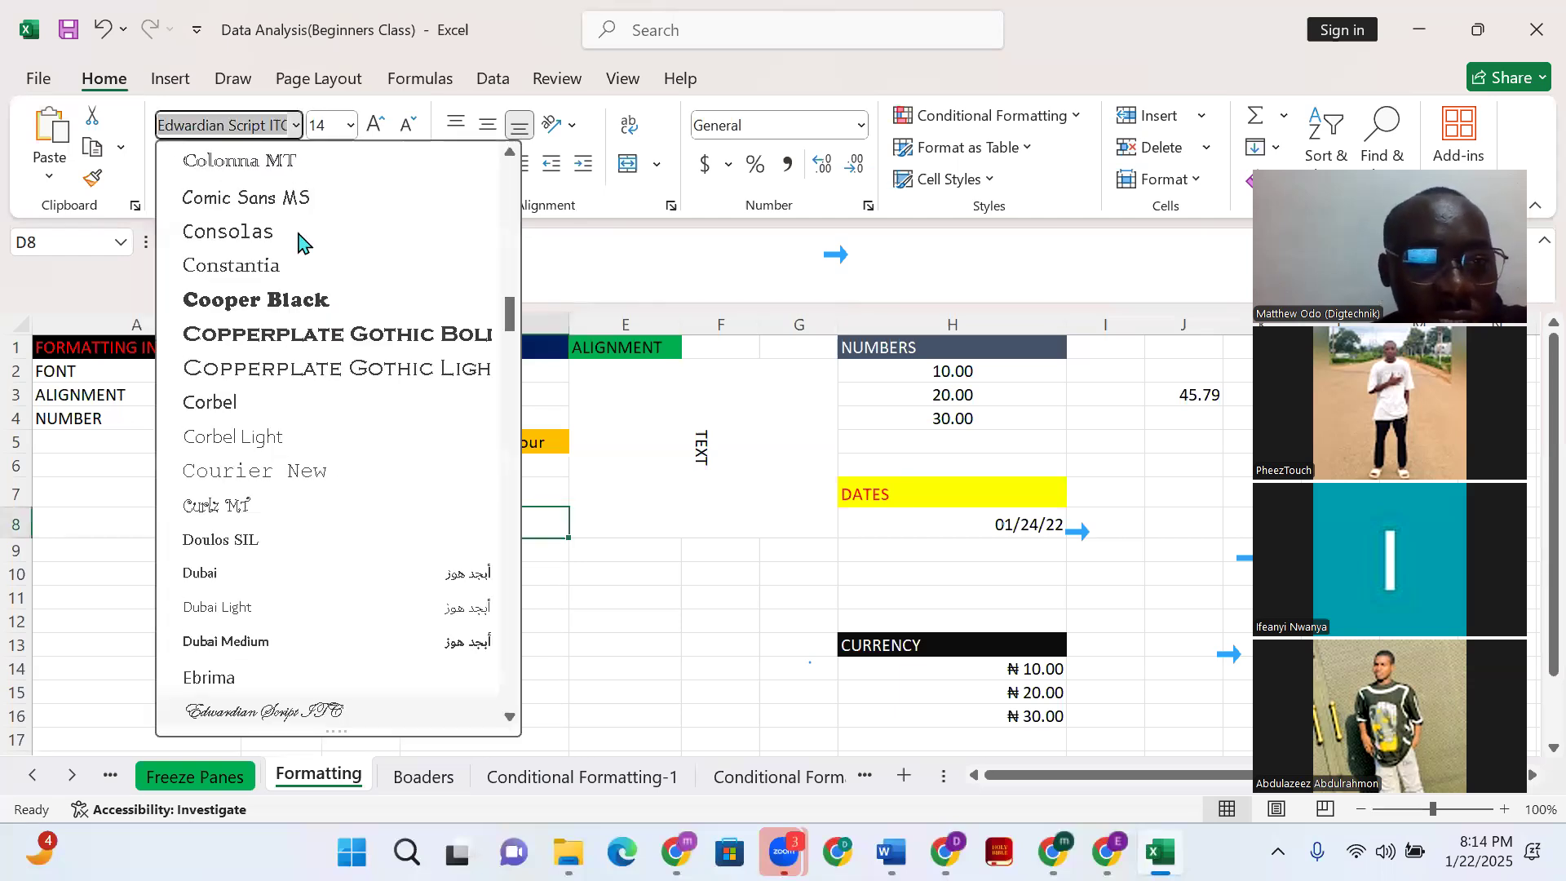
scroll(326, 466, down, 5)
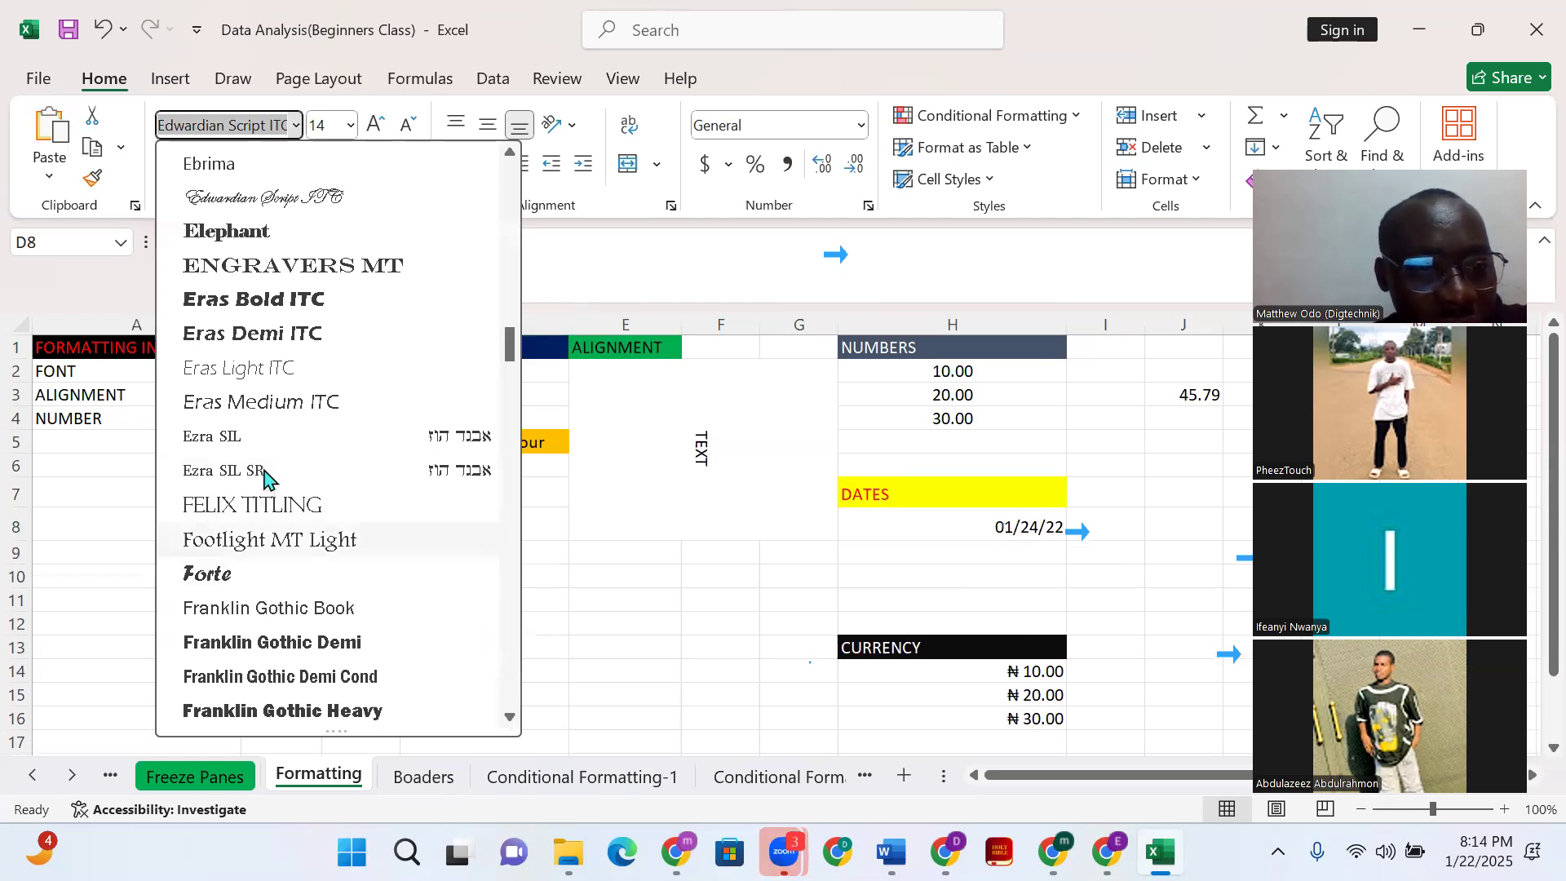
click(272, 335)
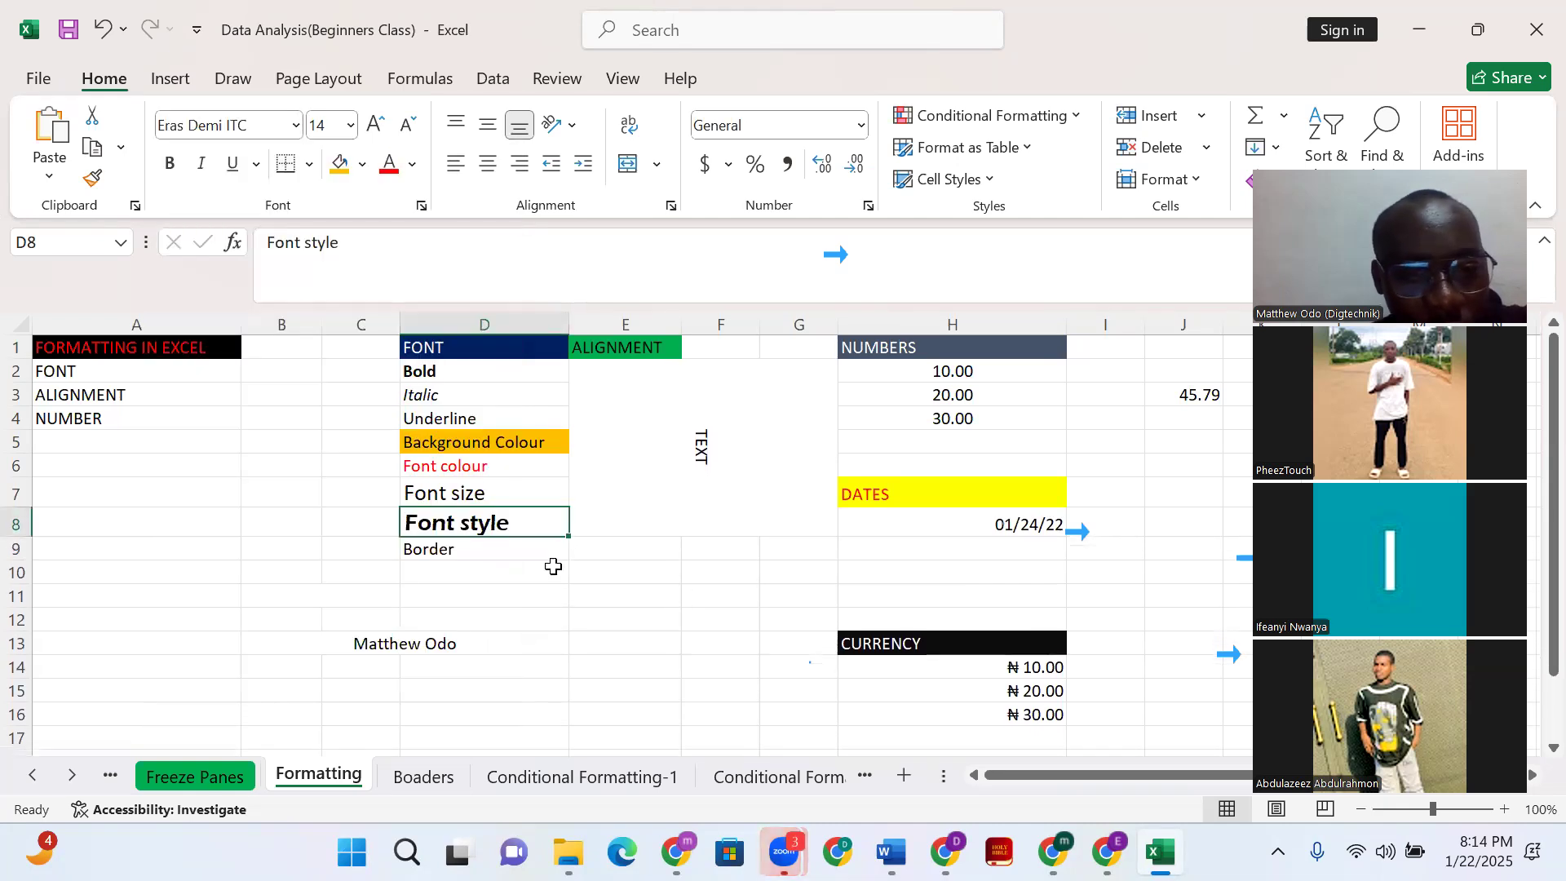
Apply all borders to the cells of the FONT list, D1 to D9
click(453, 562)
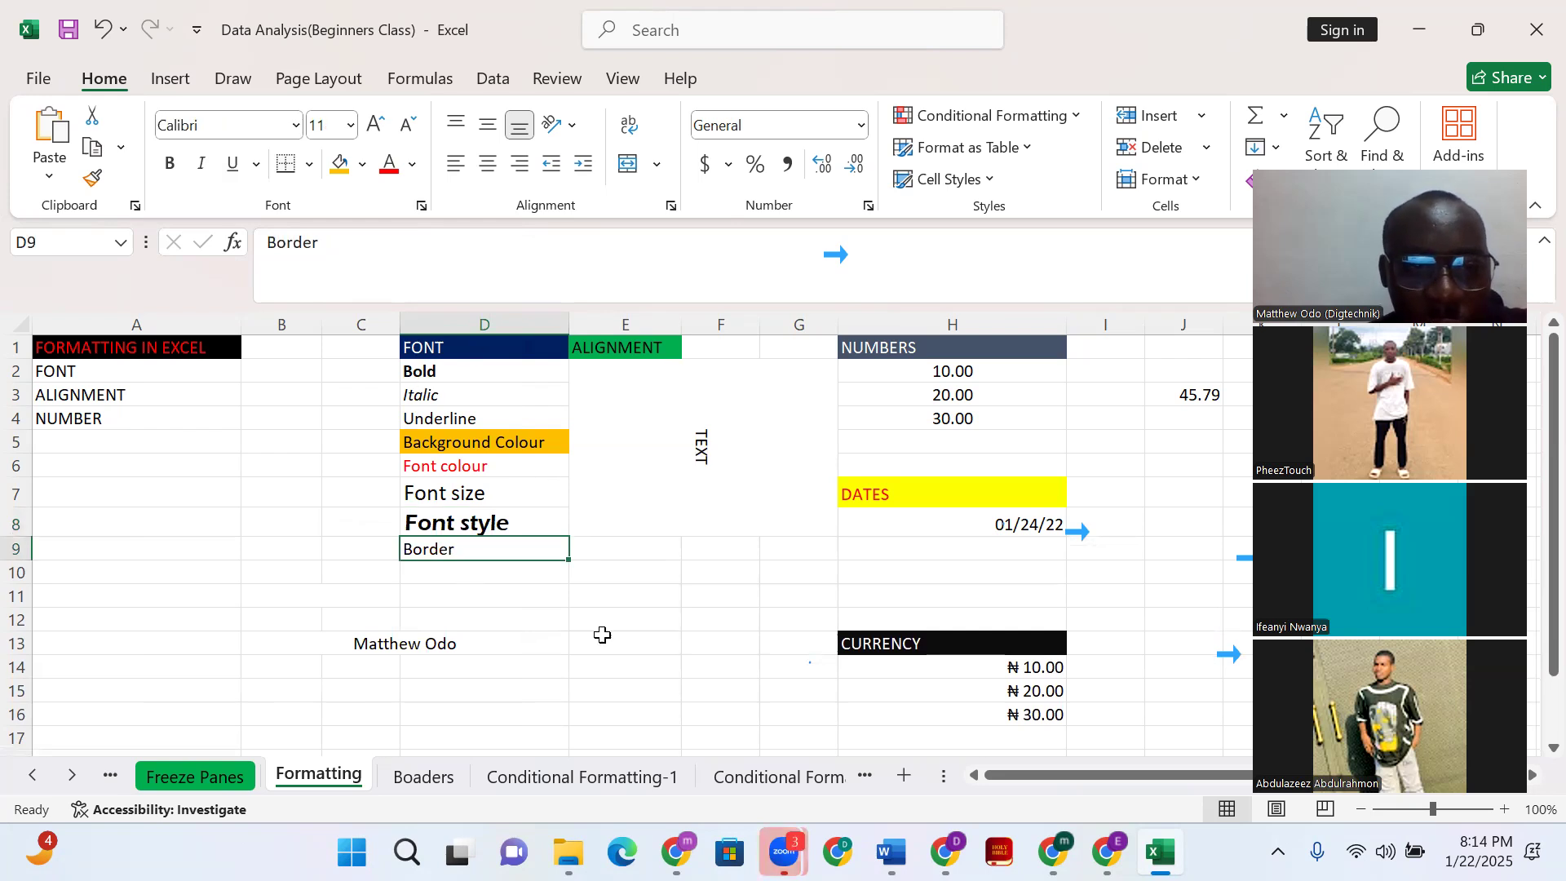
click(425, 327)
click(428, 349)
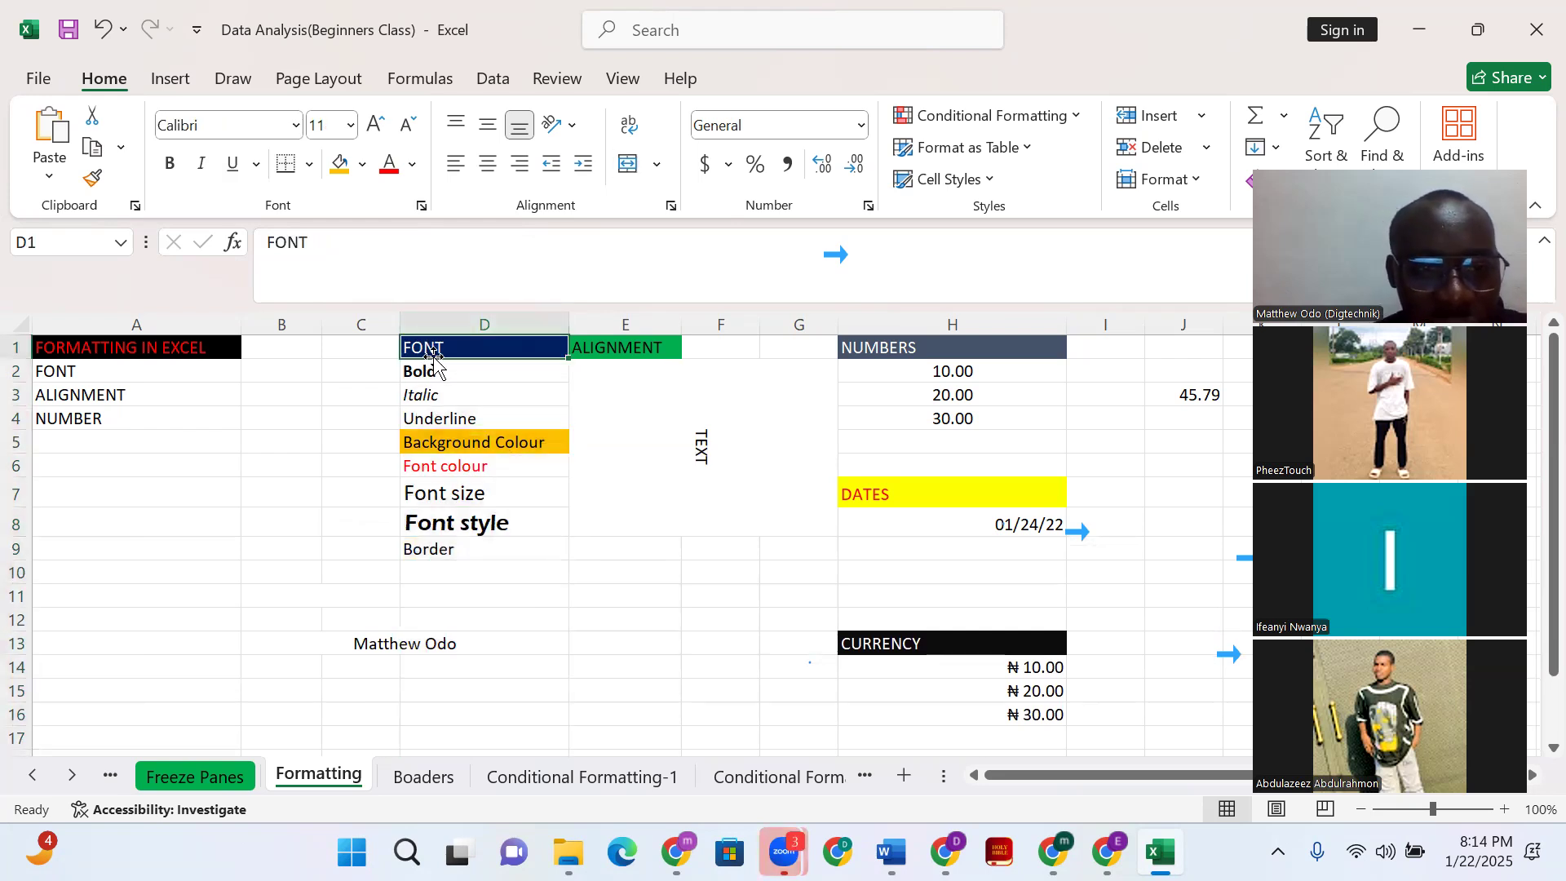
click(563, 552)
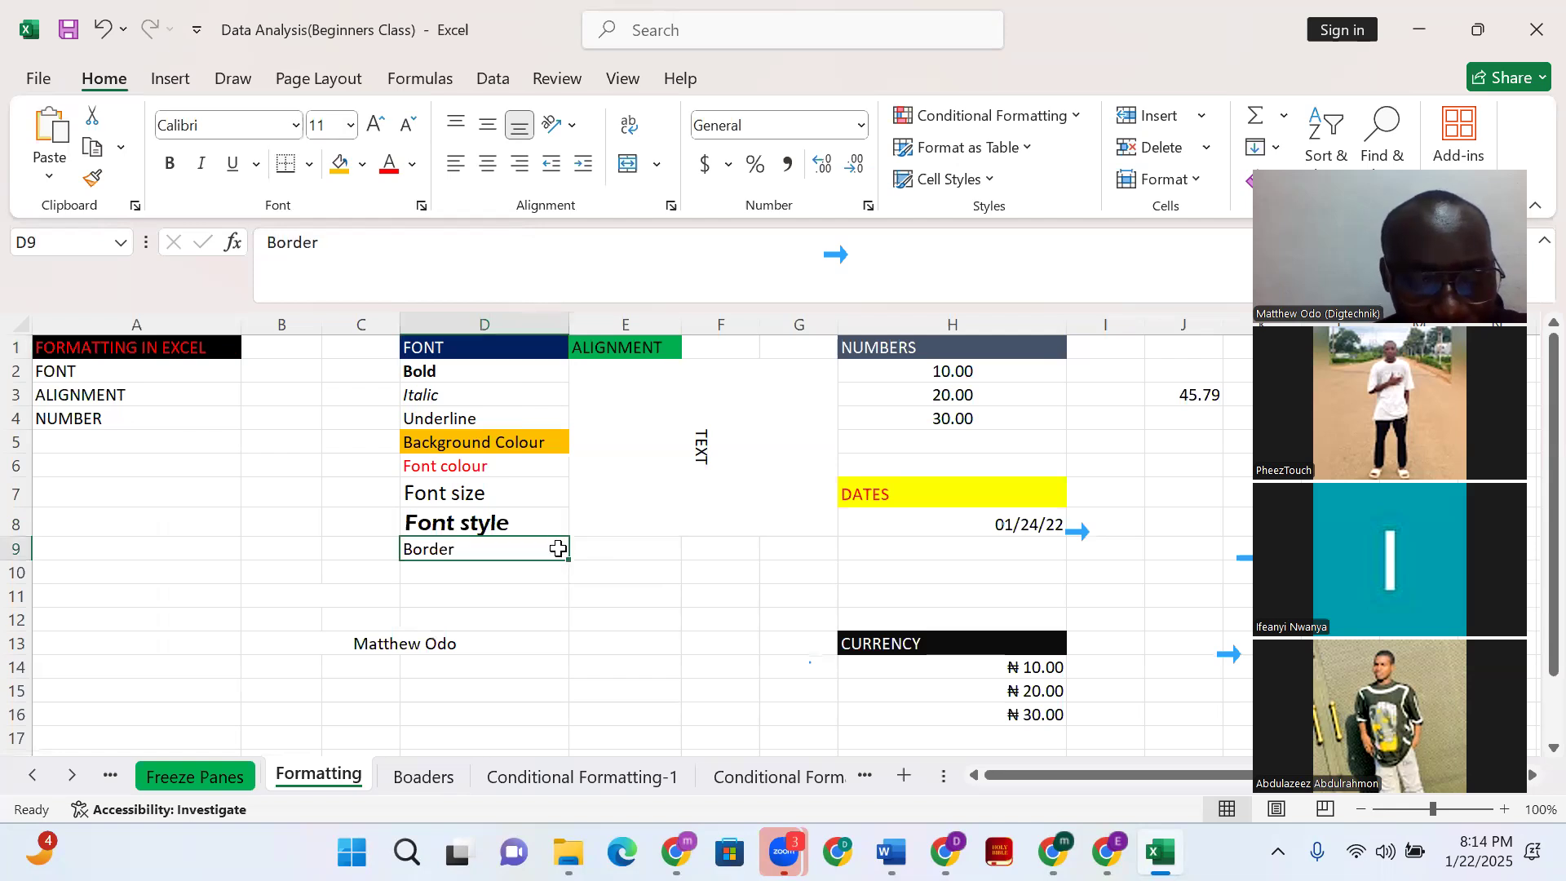
shift+click(494, 351)
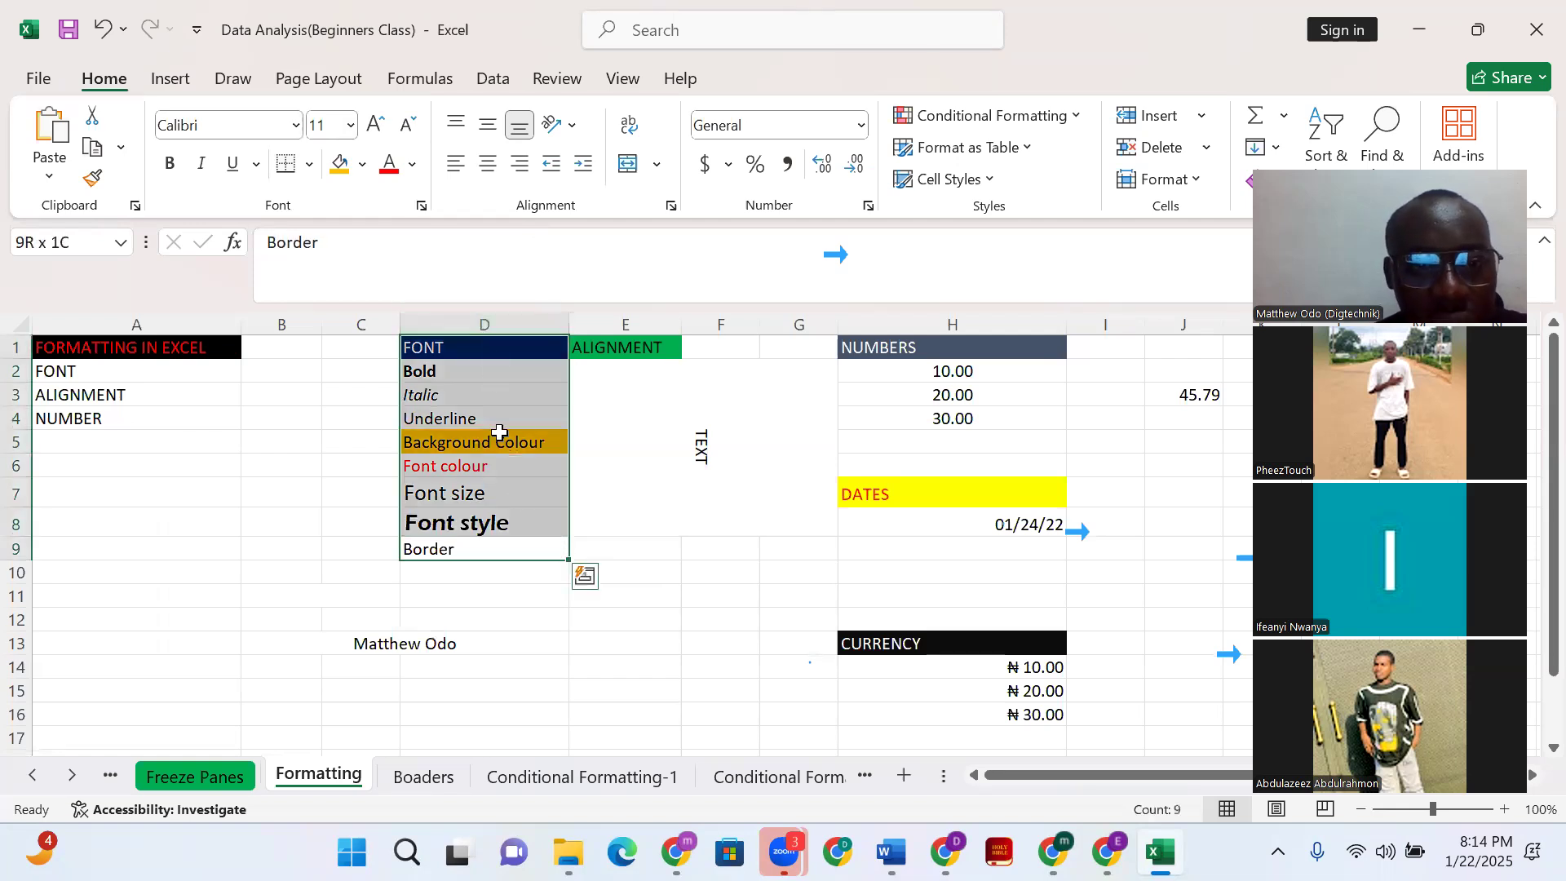
click(311, 166)
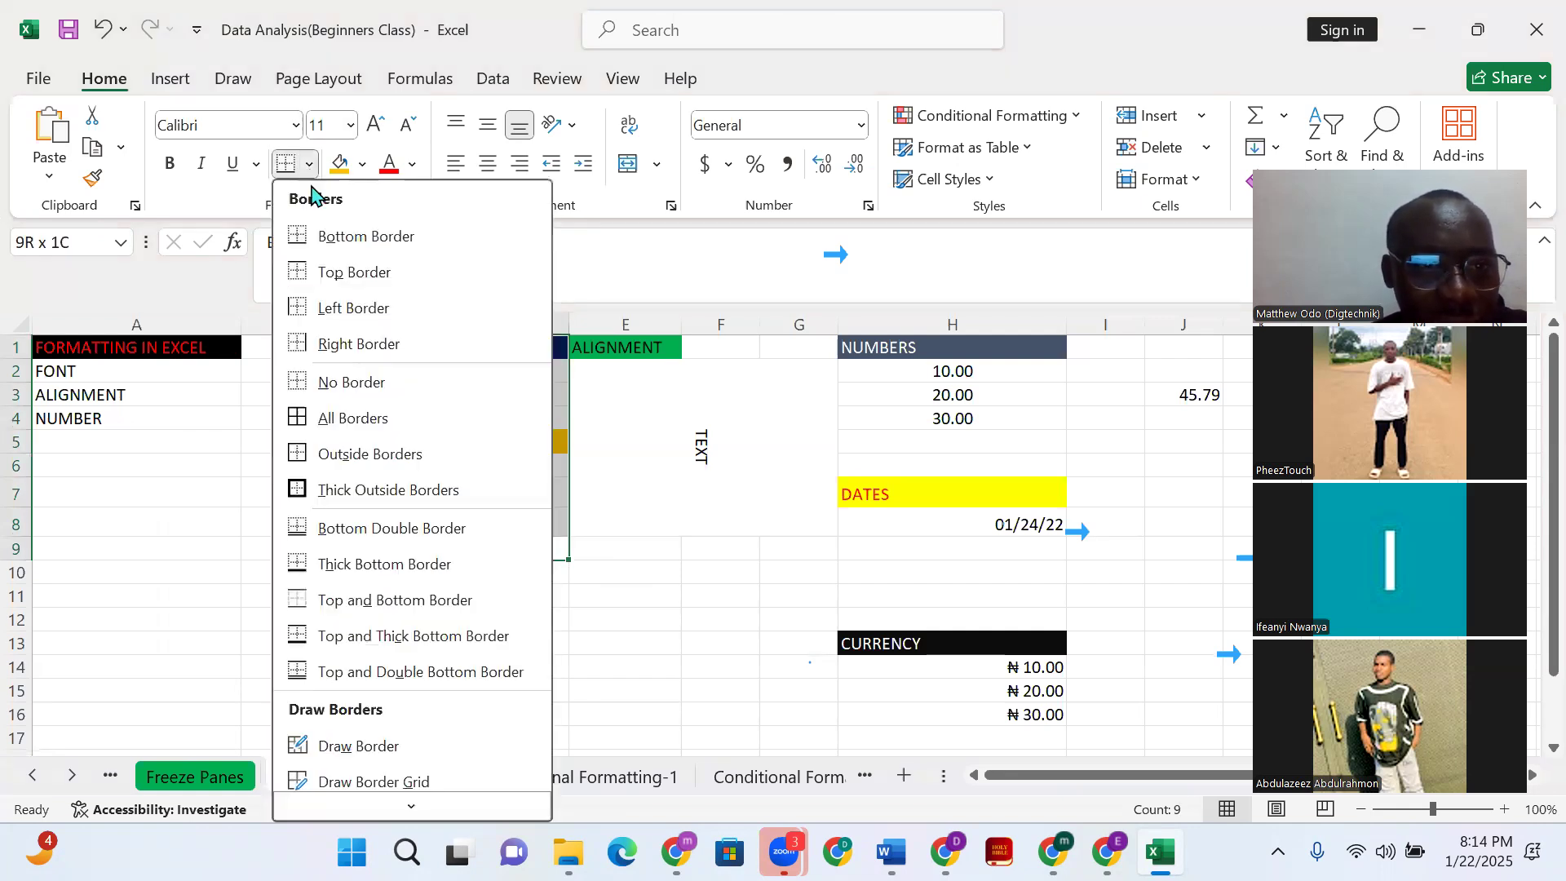
click(341, 419)
click(577, 487)
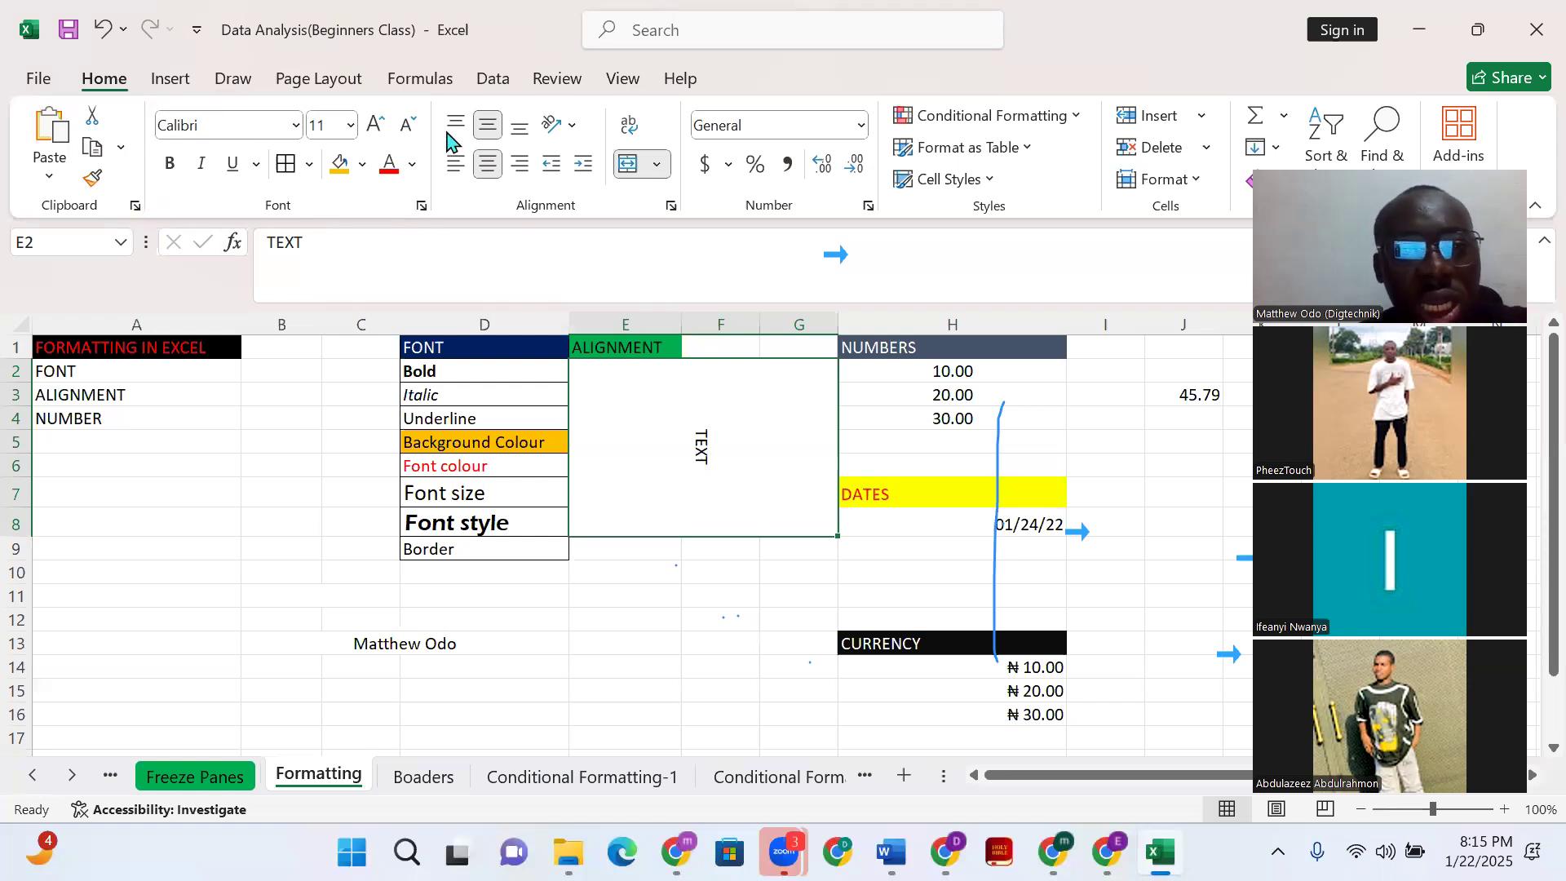
click(106, 404)
click(90, 375)
click(105, 395)
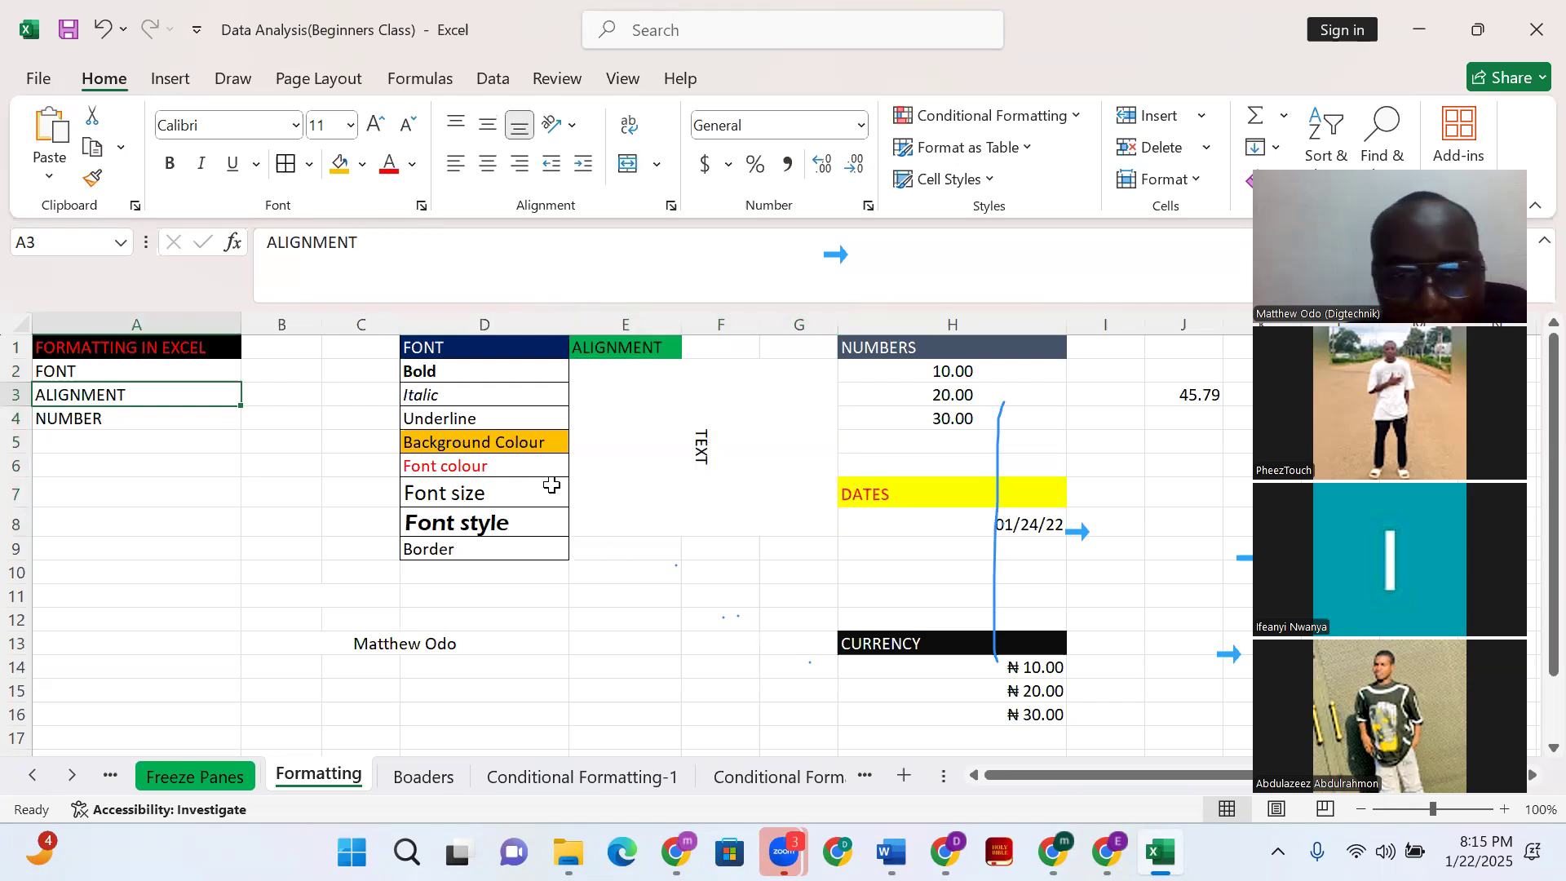
click(619, 641)
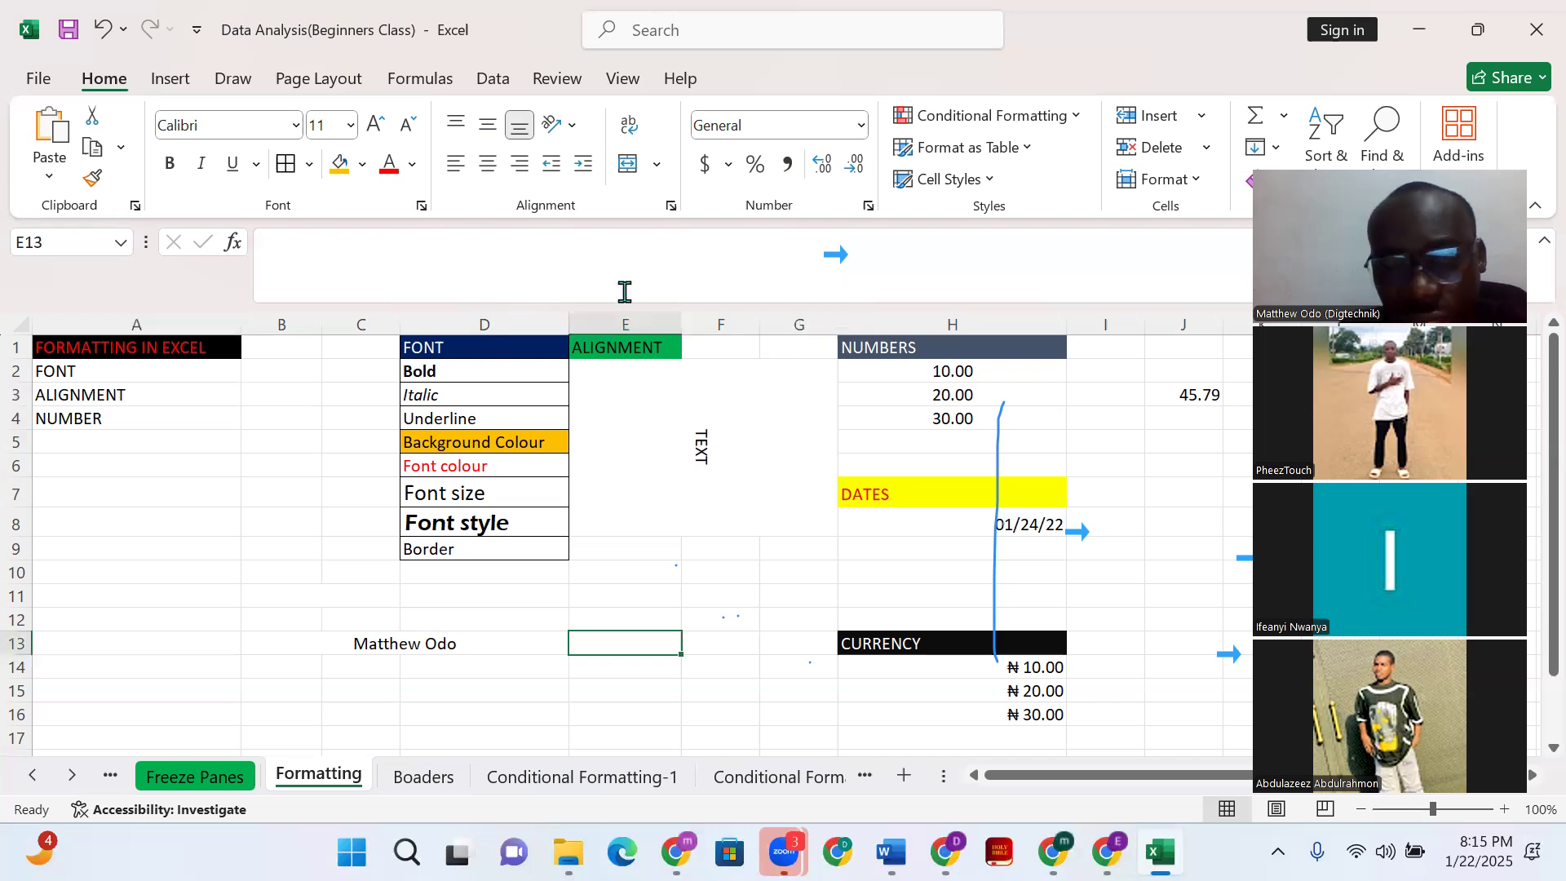
click(631, 137)
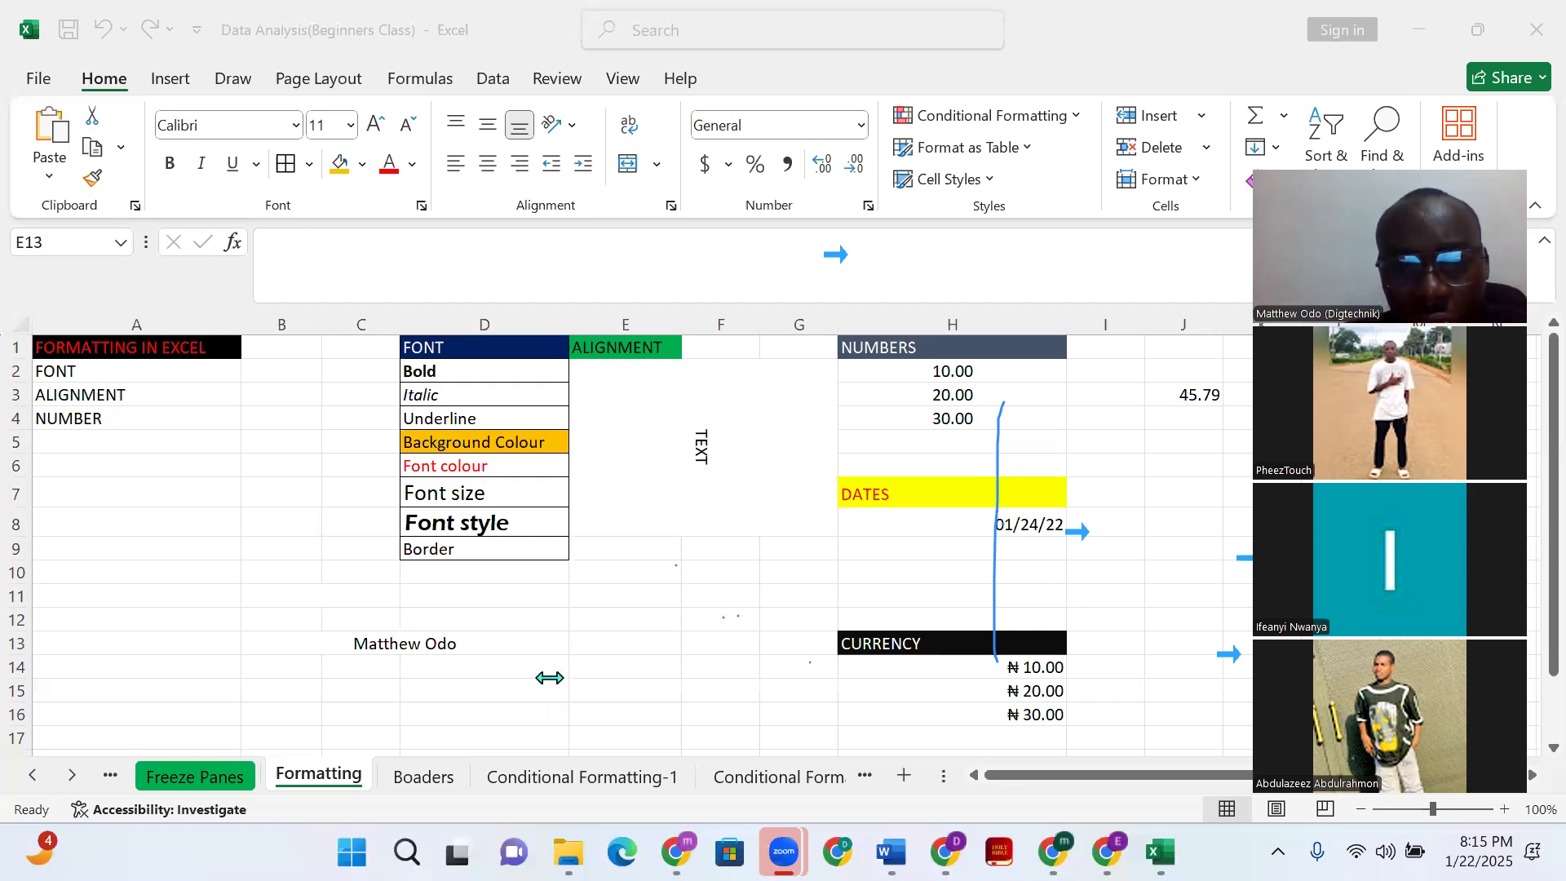
click(528, 626)
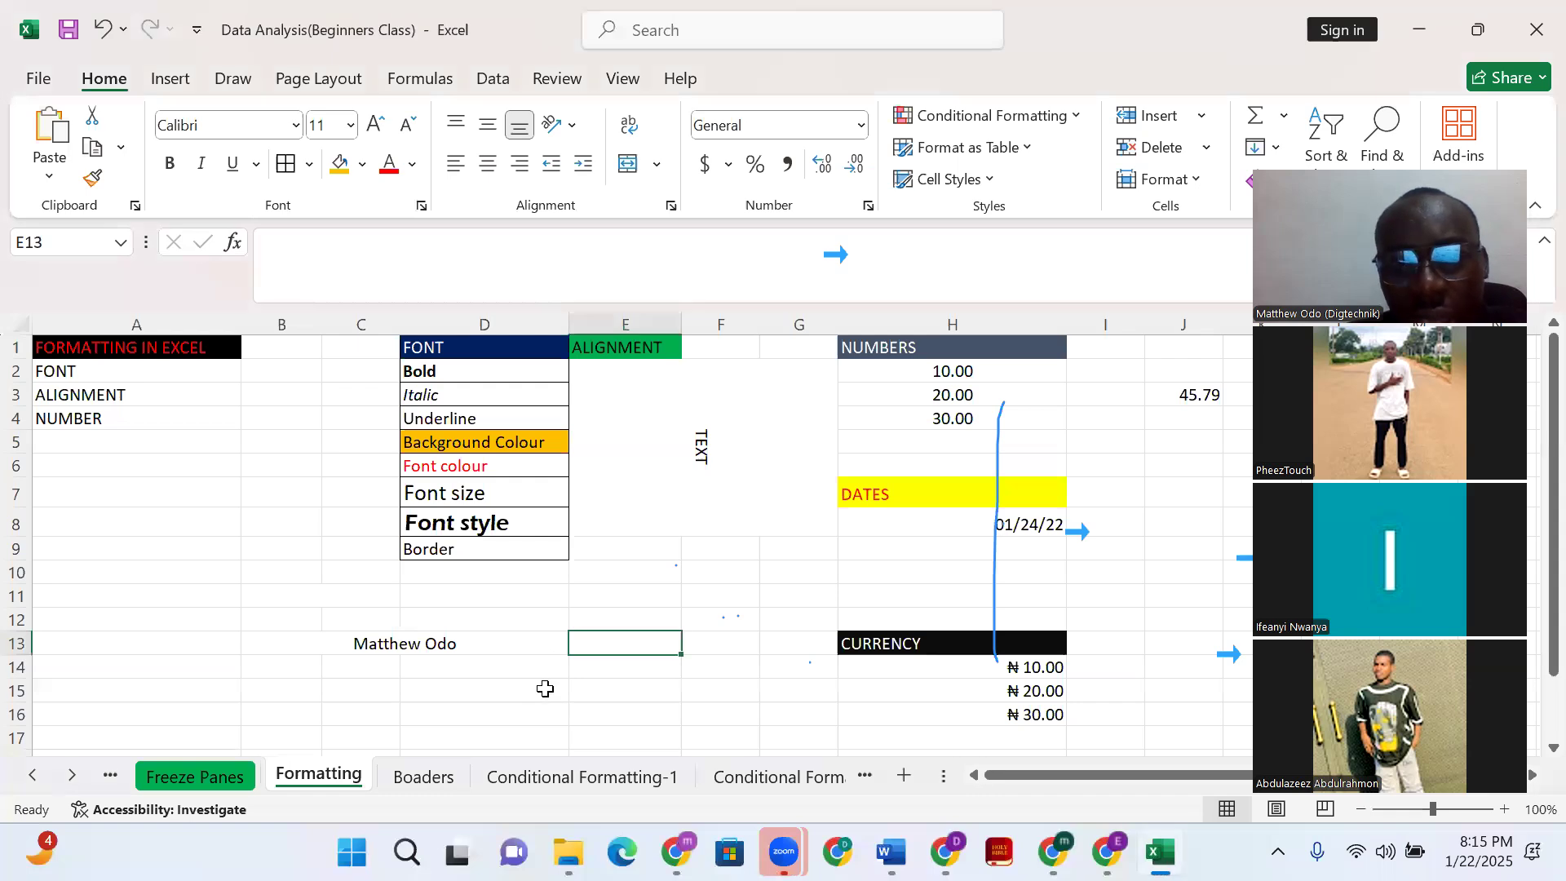
Enter a person's first name in cell E13
click(594, 642)
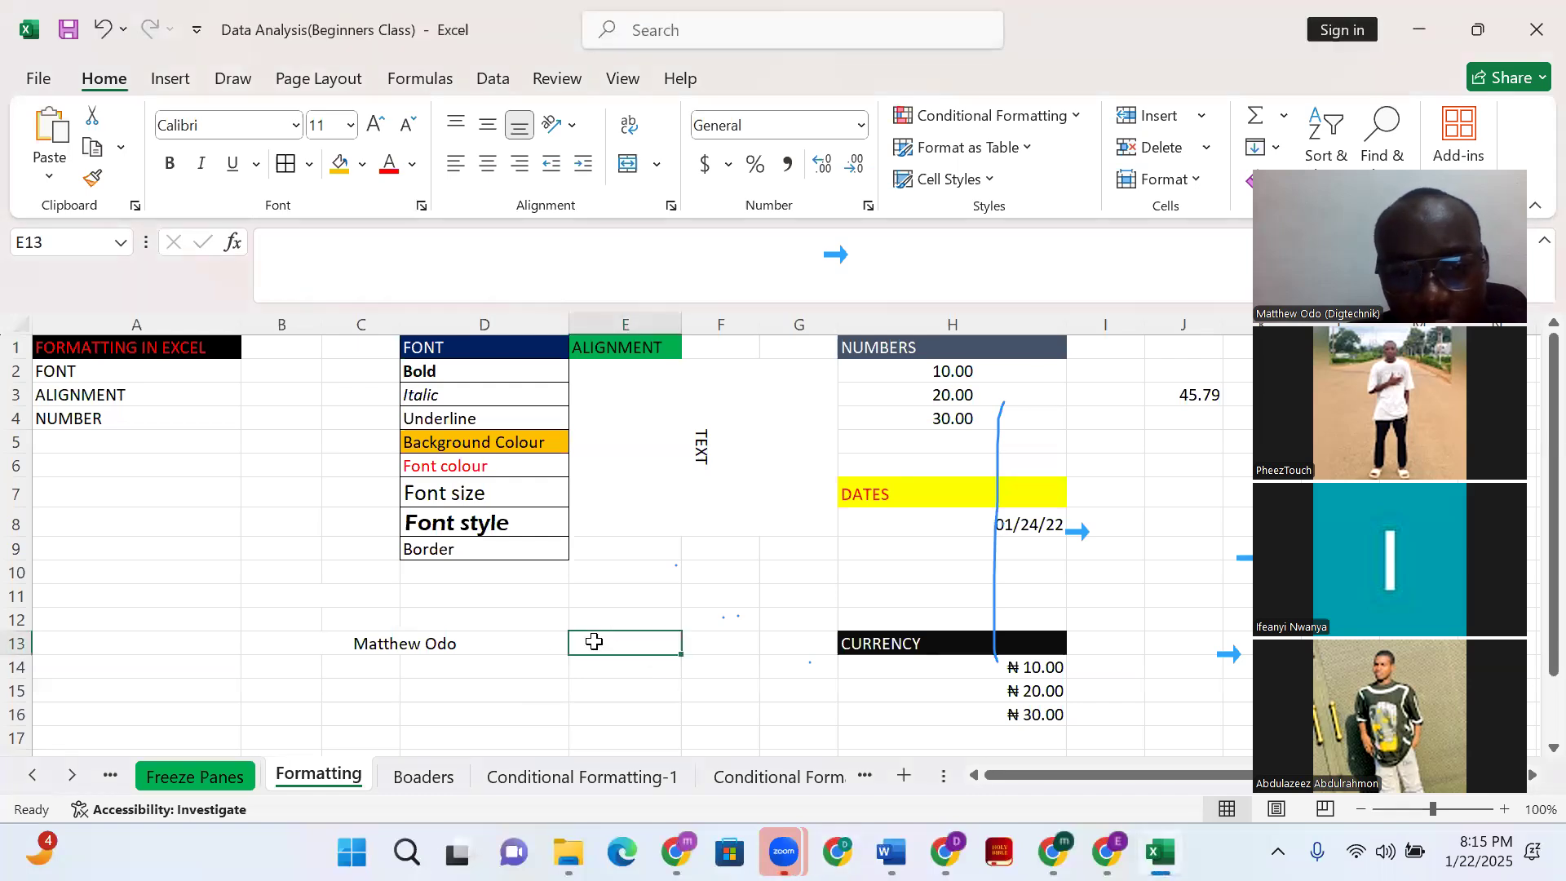
text(Adebimpe)
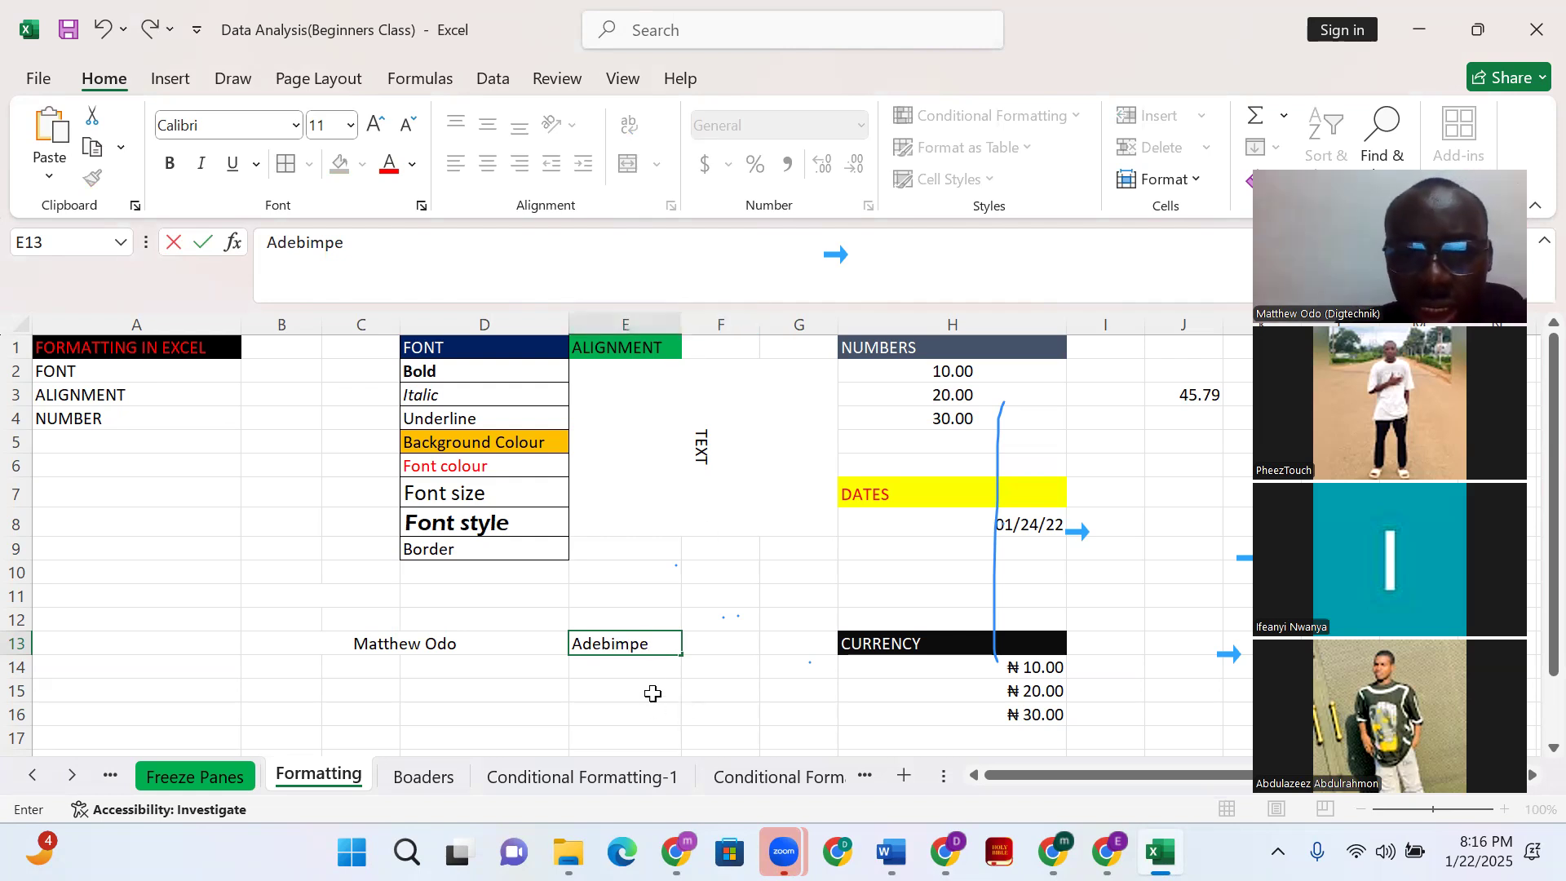
click(641, 669)
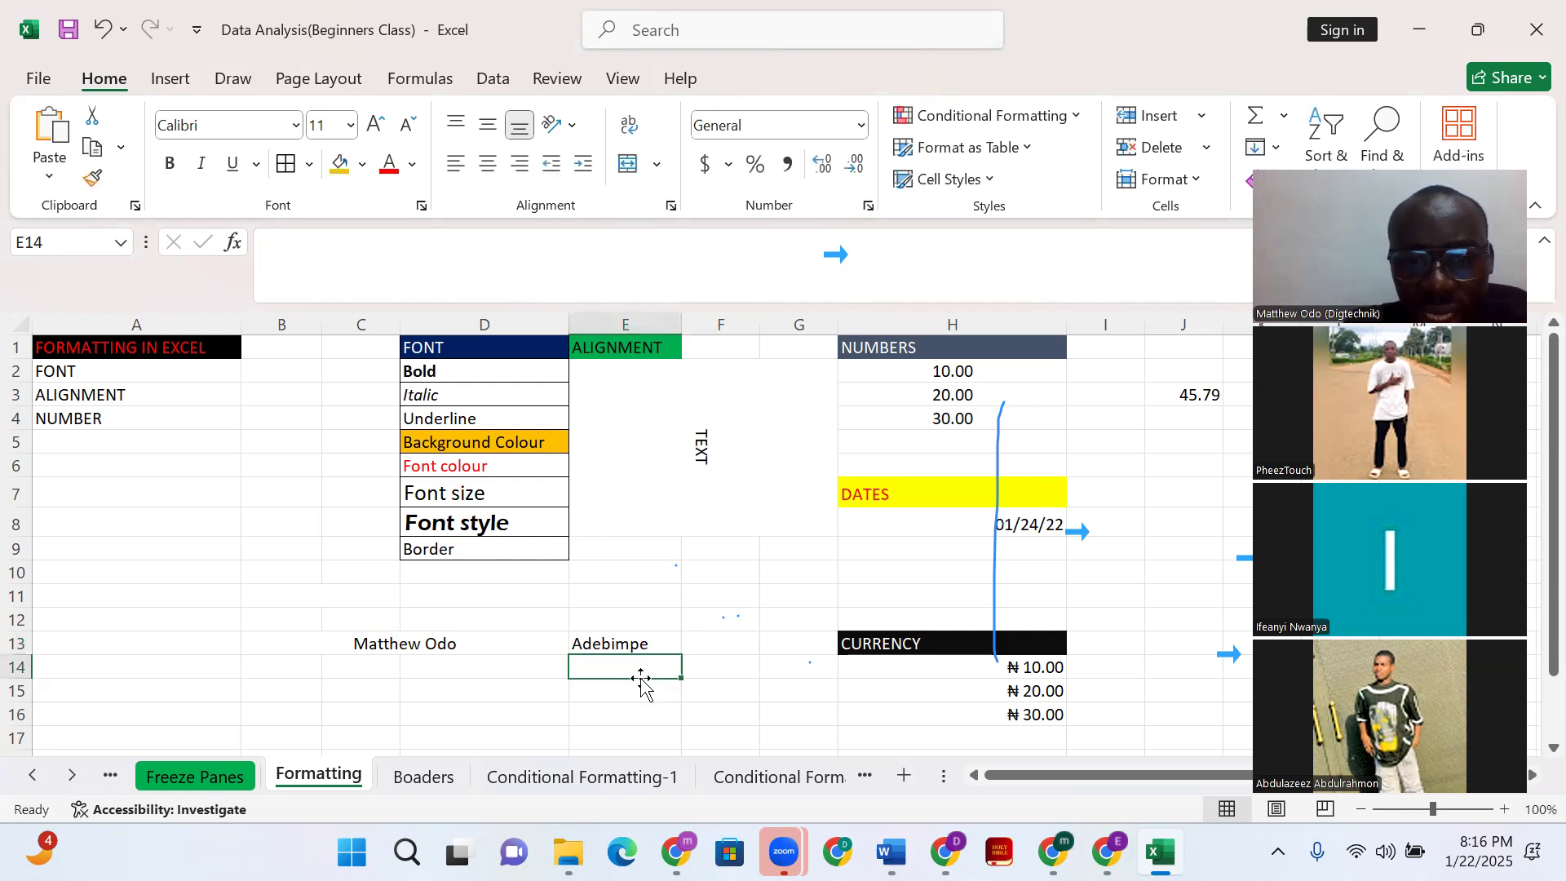
Try top alignment on the name in cell E13, and settle on middle vertical and centered horizontal alignment
click(613, 644)
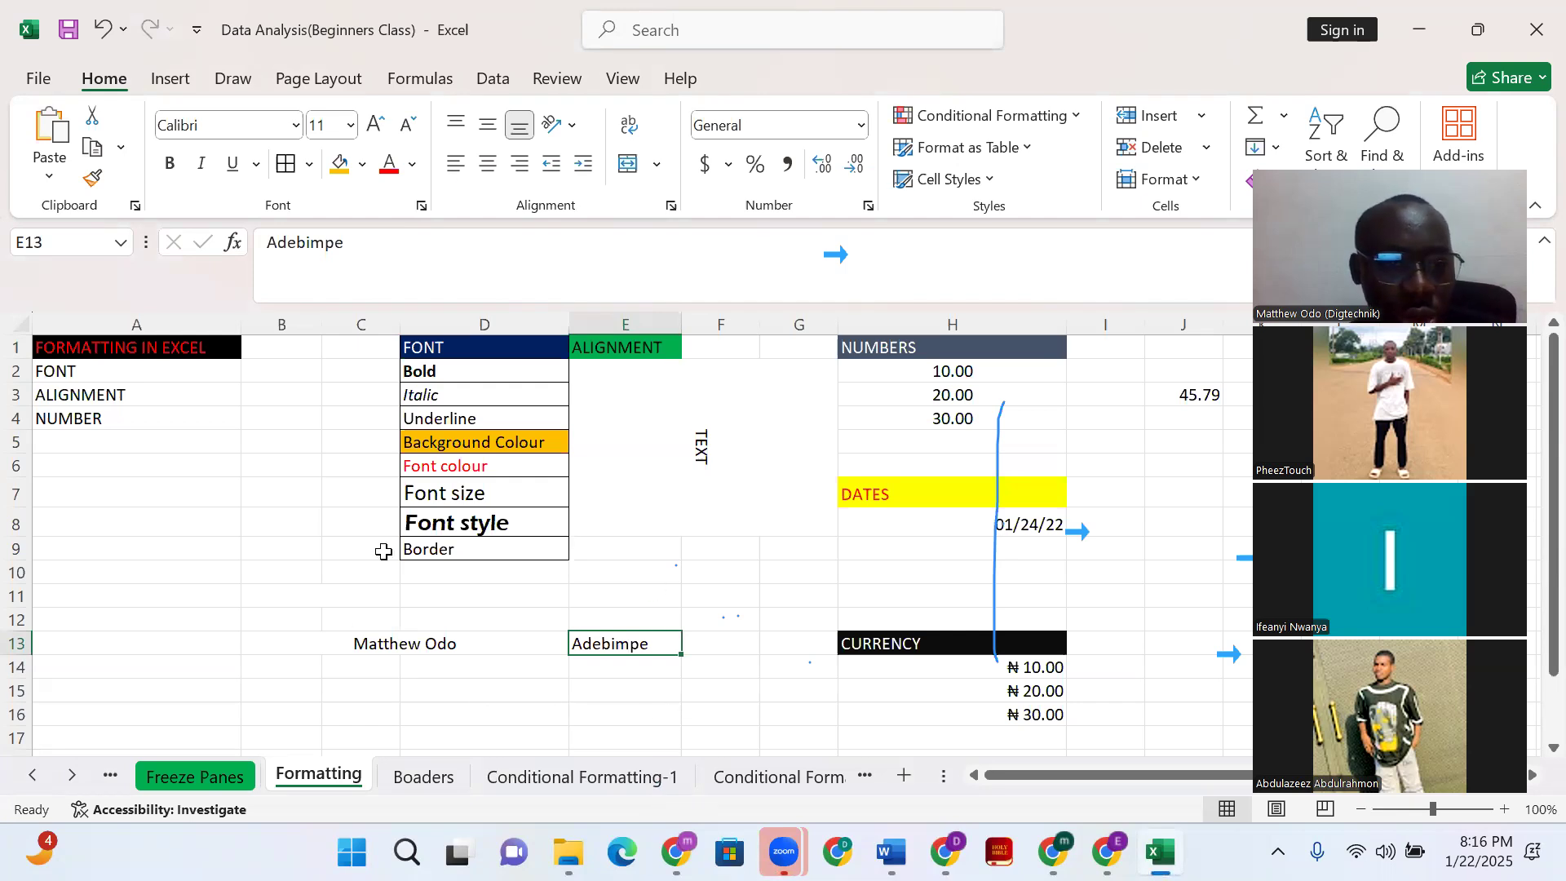
click(458, 129)
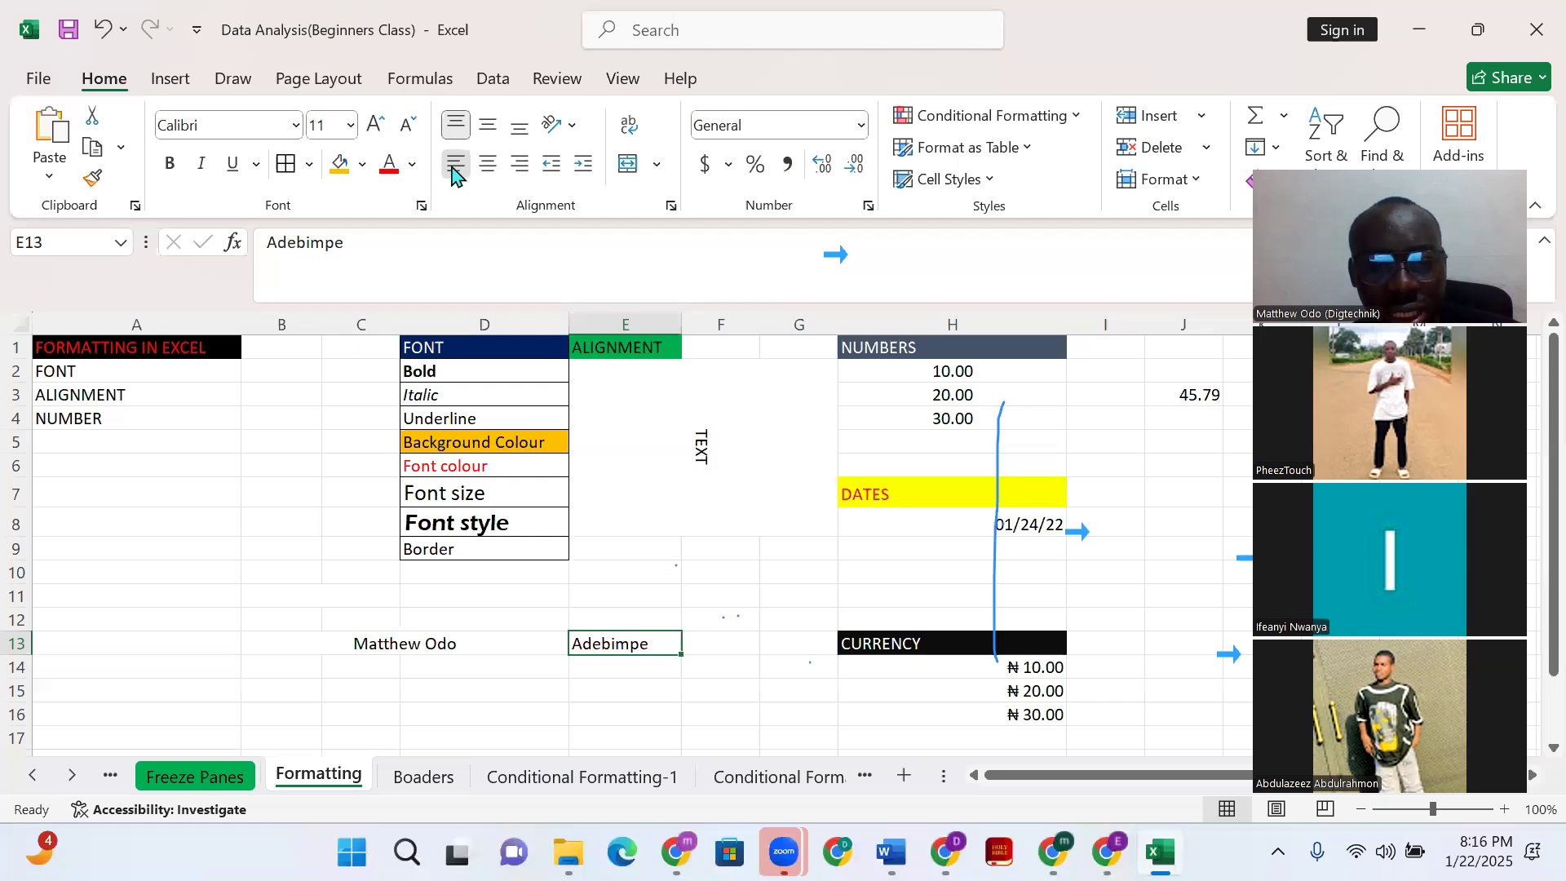
click(488, 125)
click(488, 164)
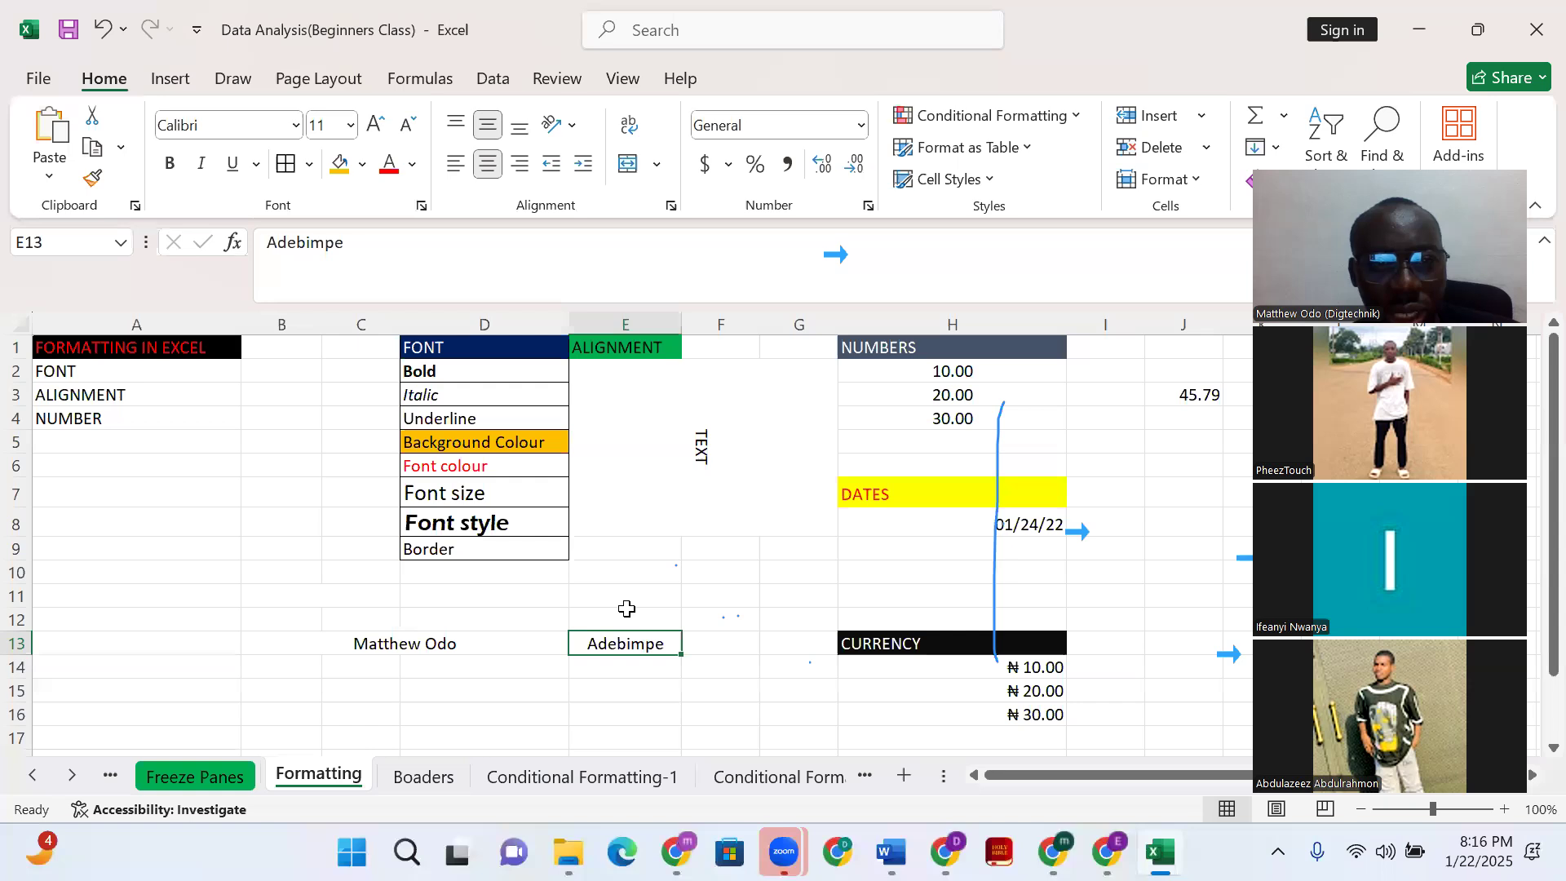
Cycle the name in cell E13 through right, left and center horizontal alignment, finishing on center
click(519, 173)
click(458, 170)
click(487, 167)
click(519, 167)
click(455, 167)
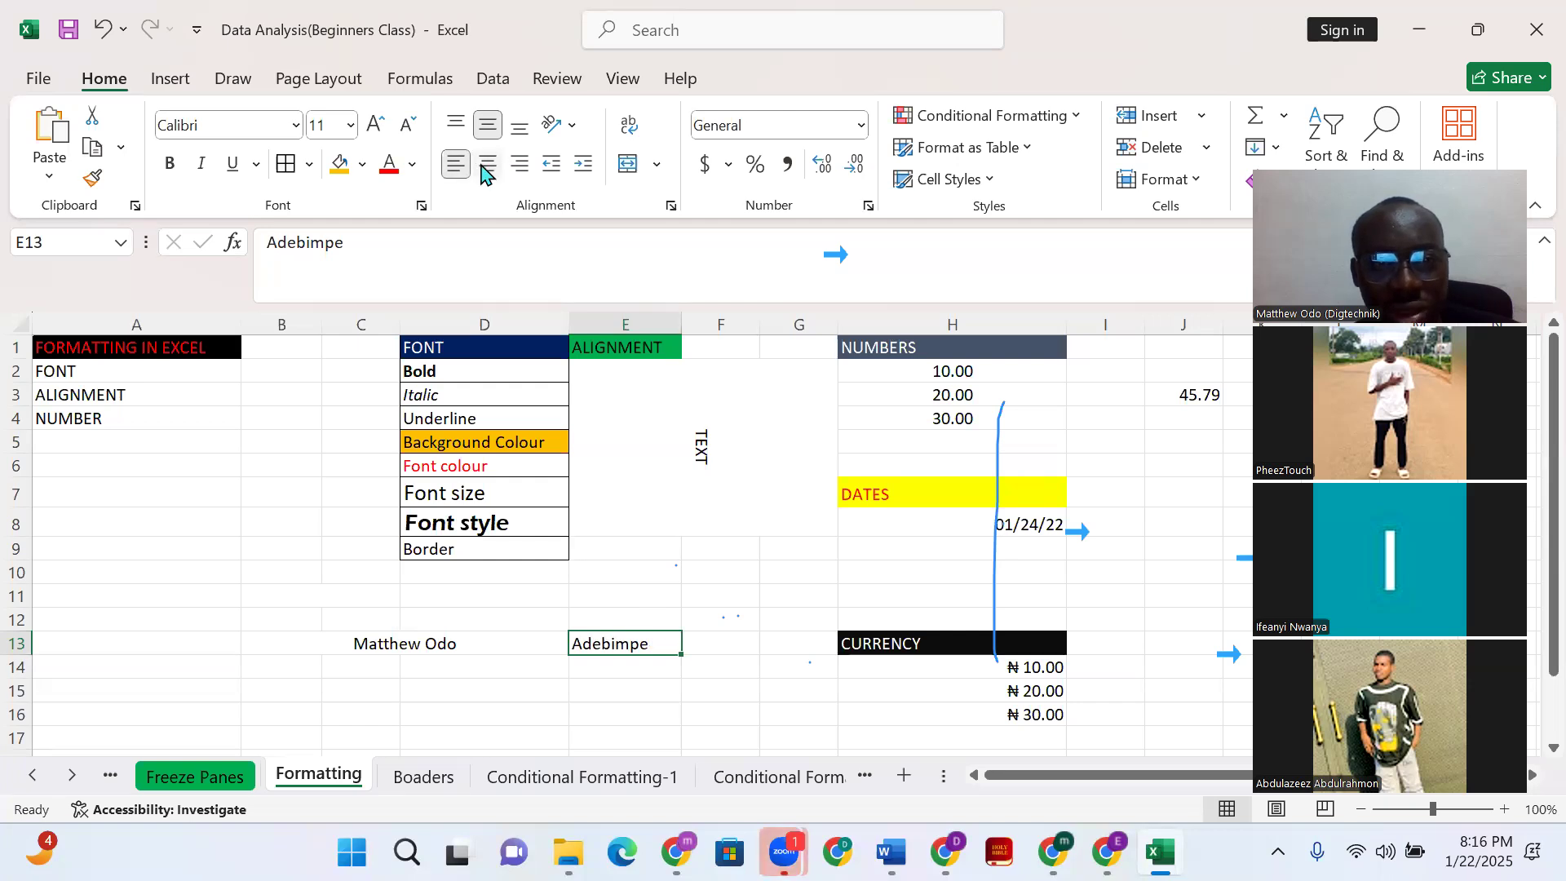
click(487, 167)
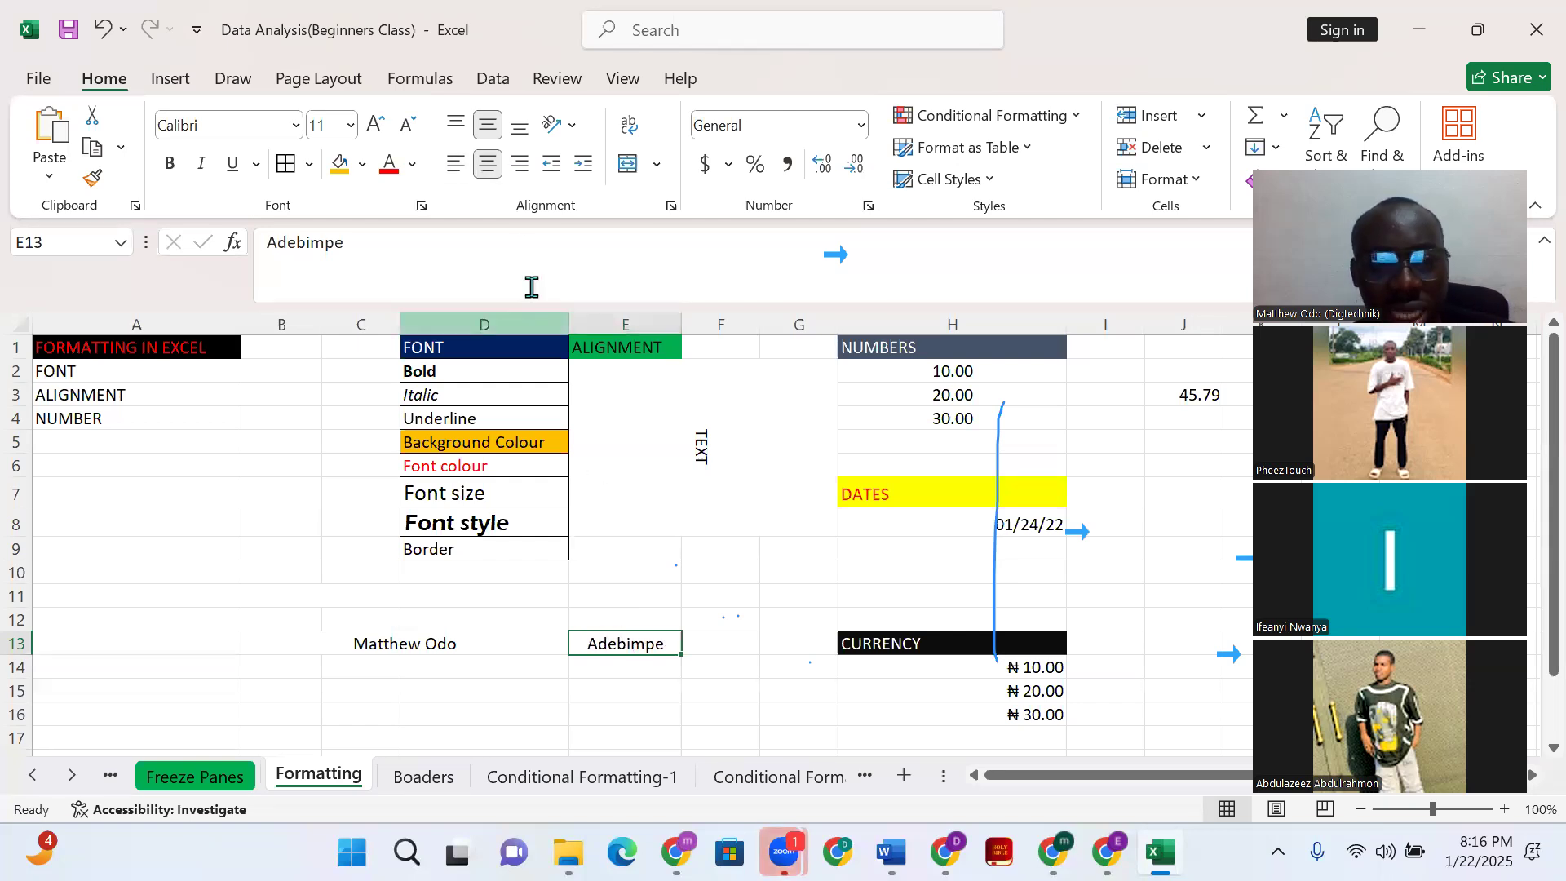
click(519, 165)
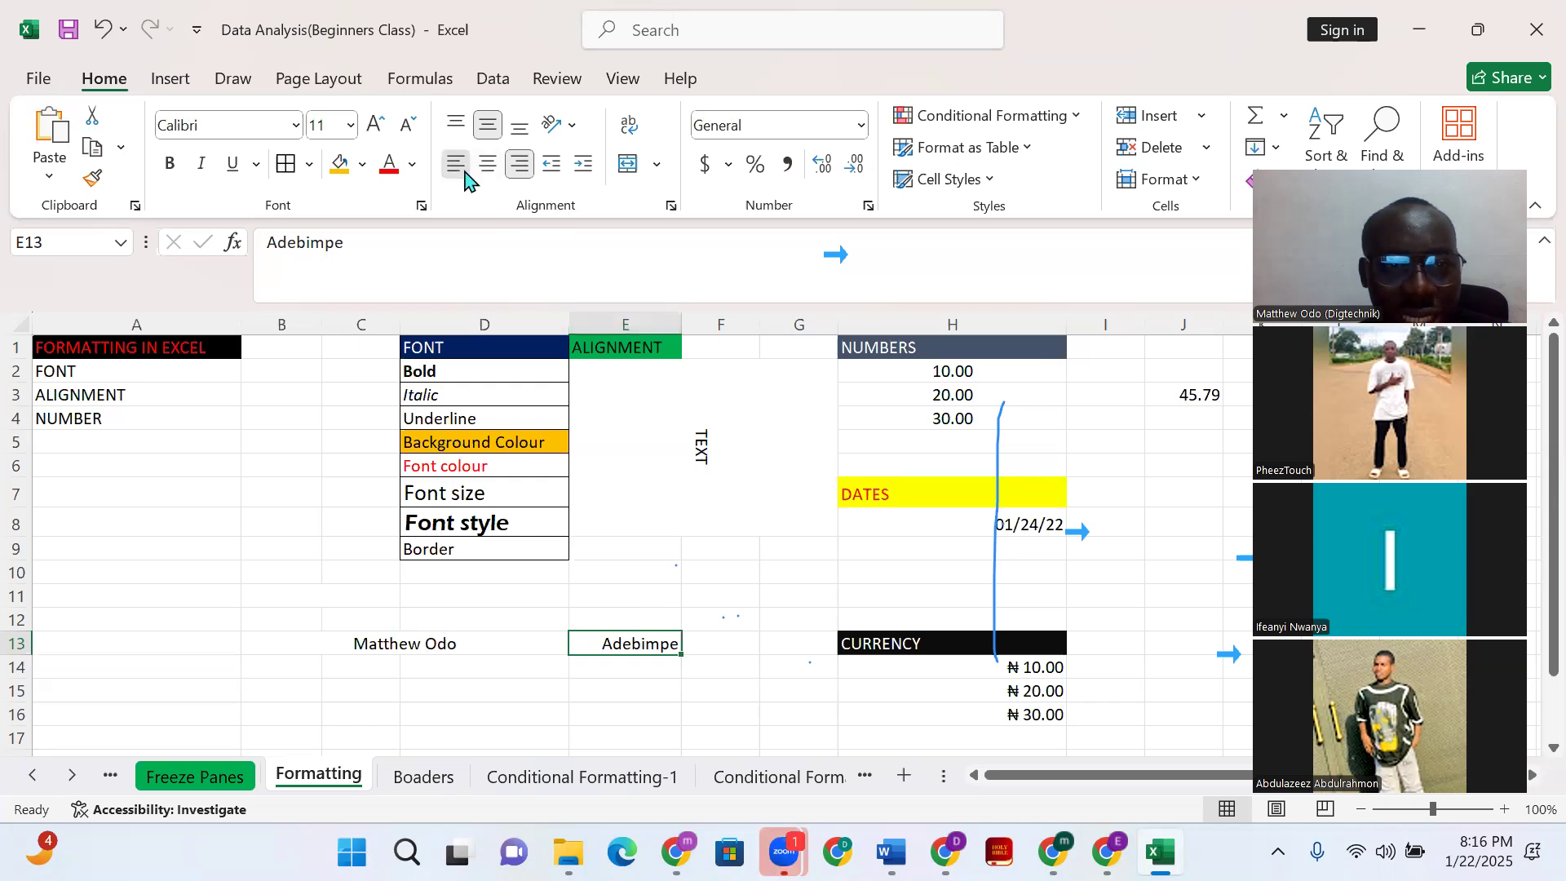
click(456, 164)
click(483, 166)
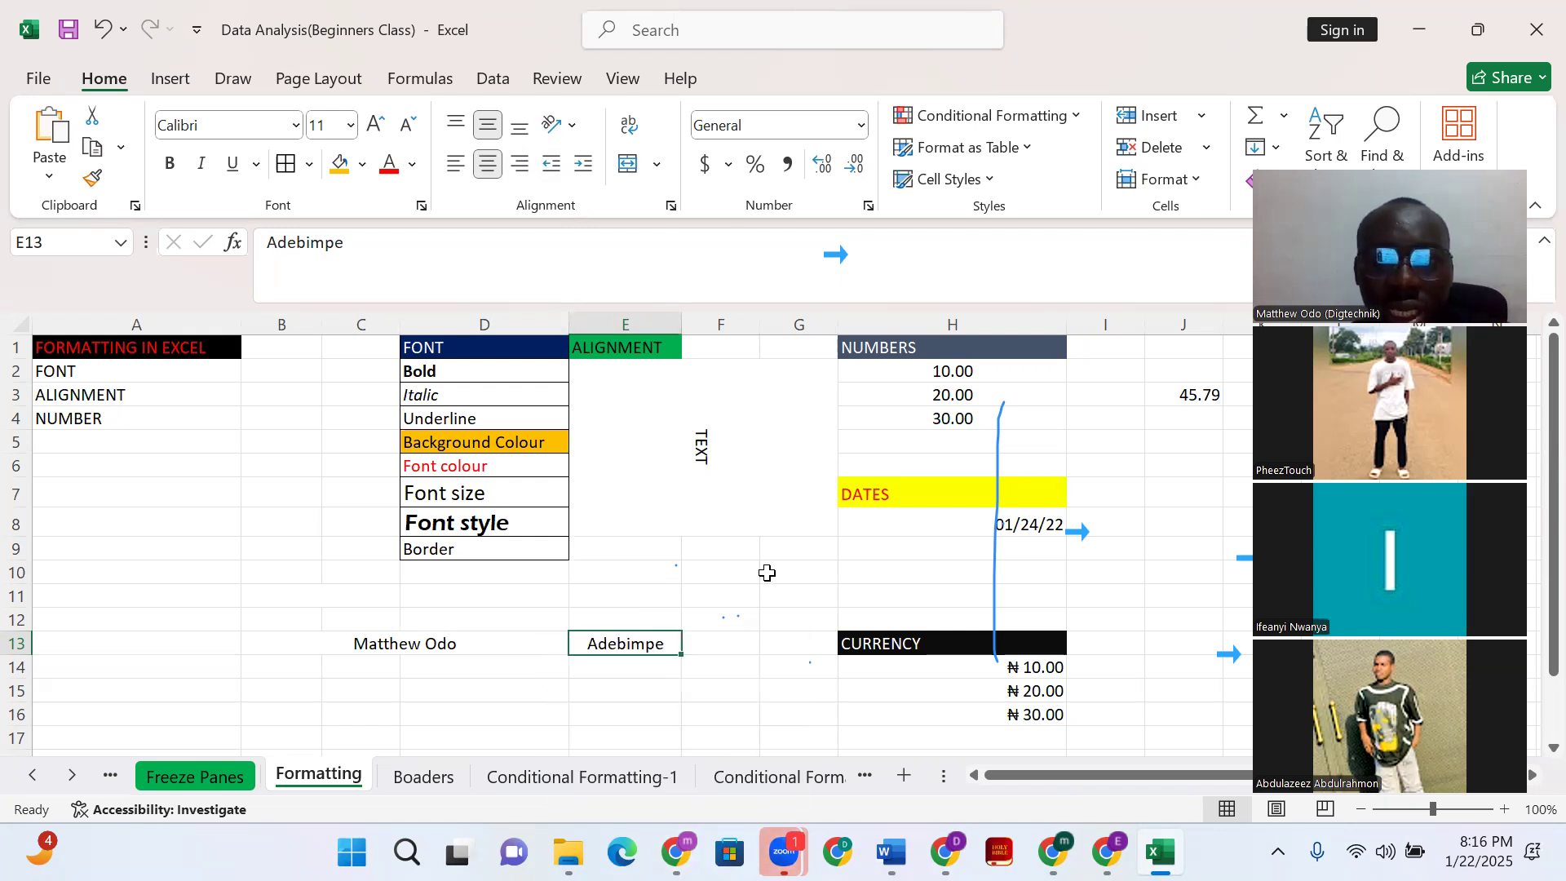
click(702, 284)
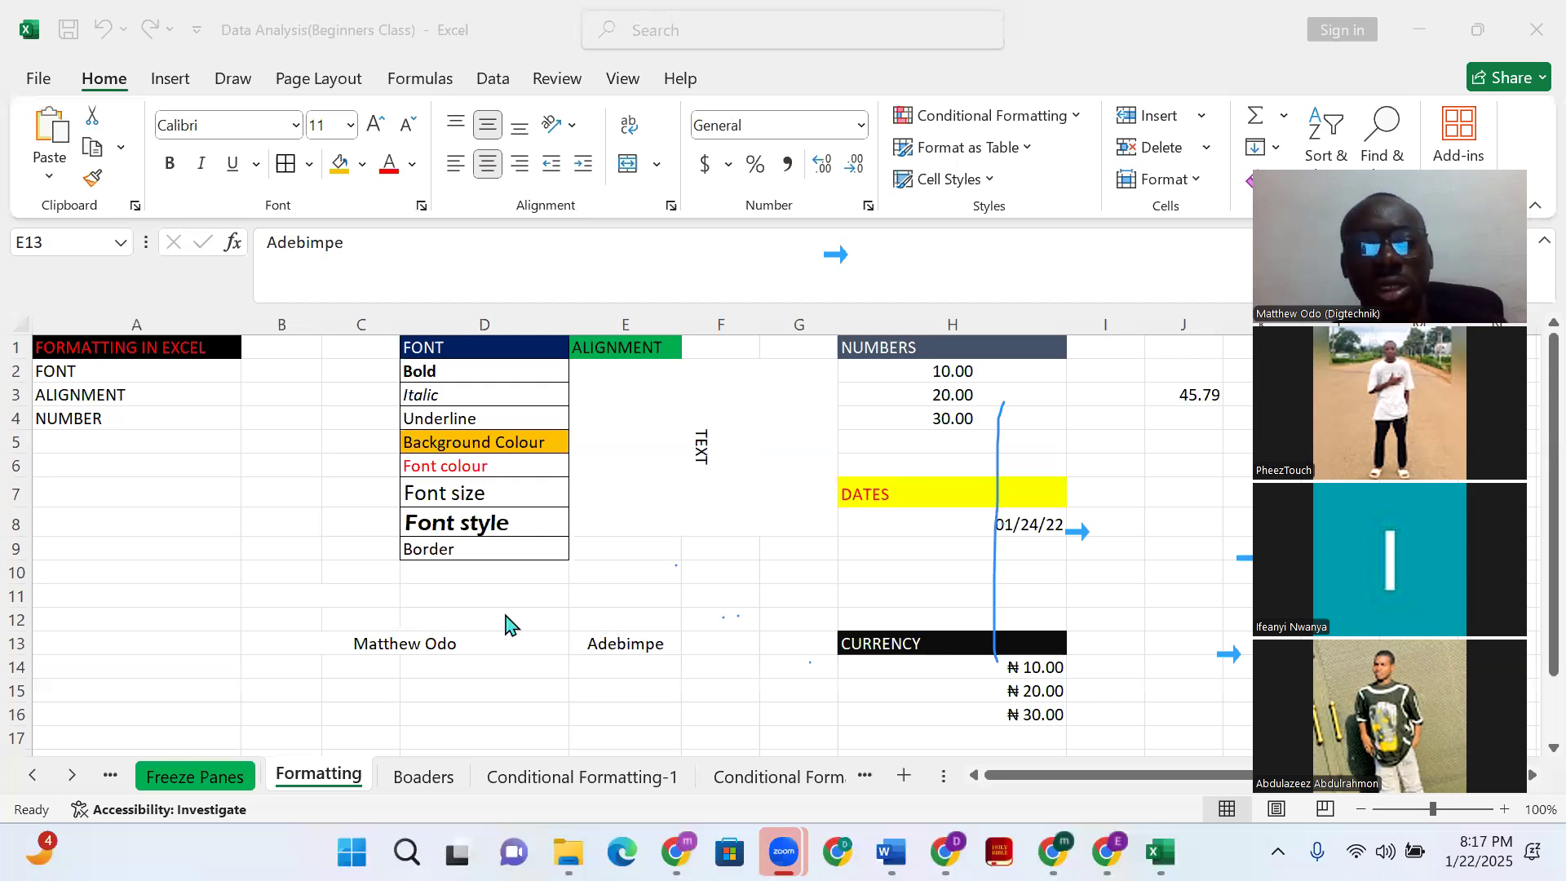
click(485, 576)
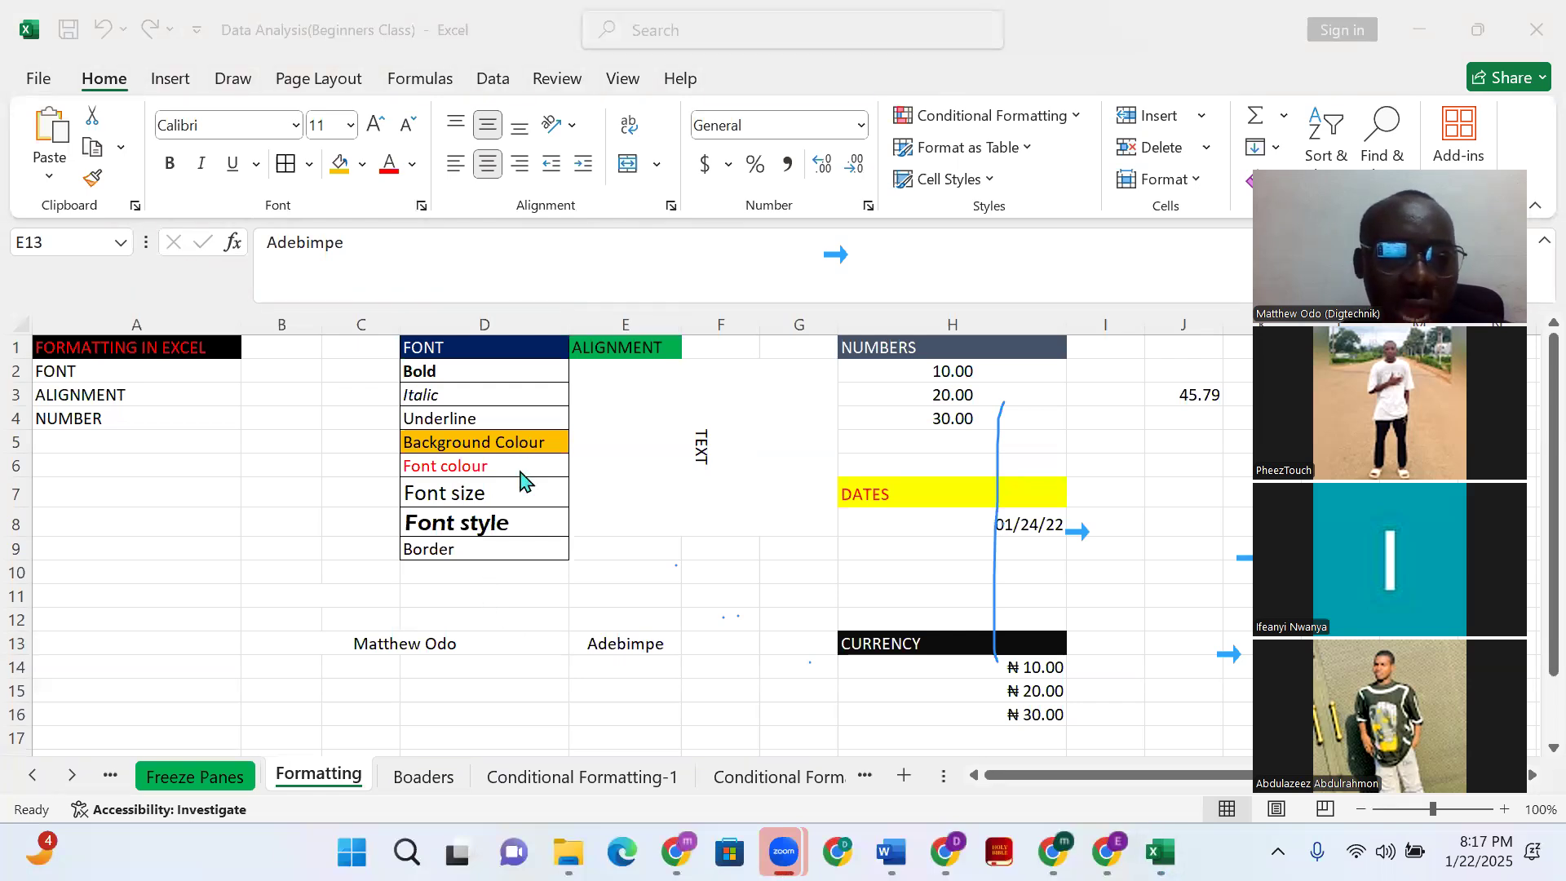
Fill the "Background Colour" cell D5 with the standard green, and change the fill to the standard red
click(509, 446)
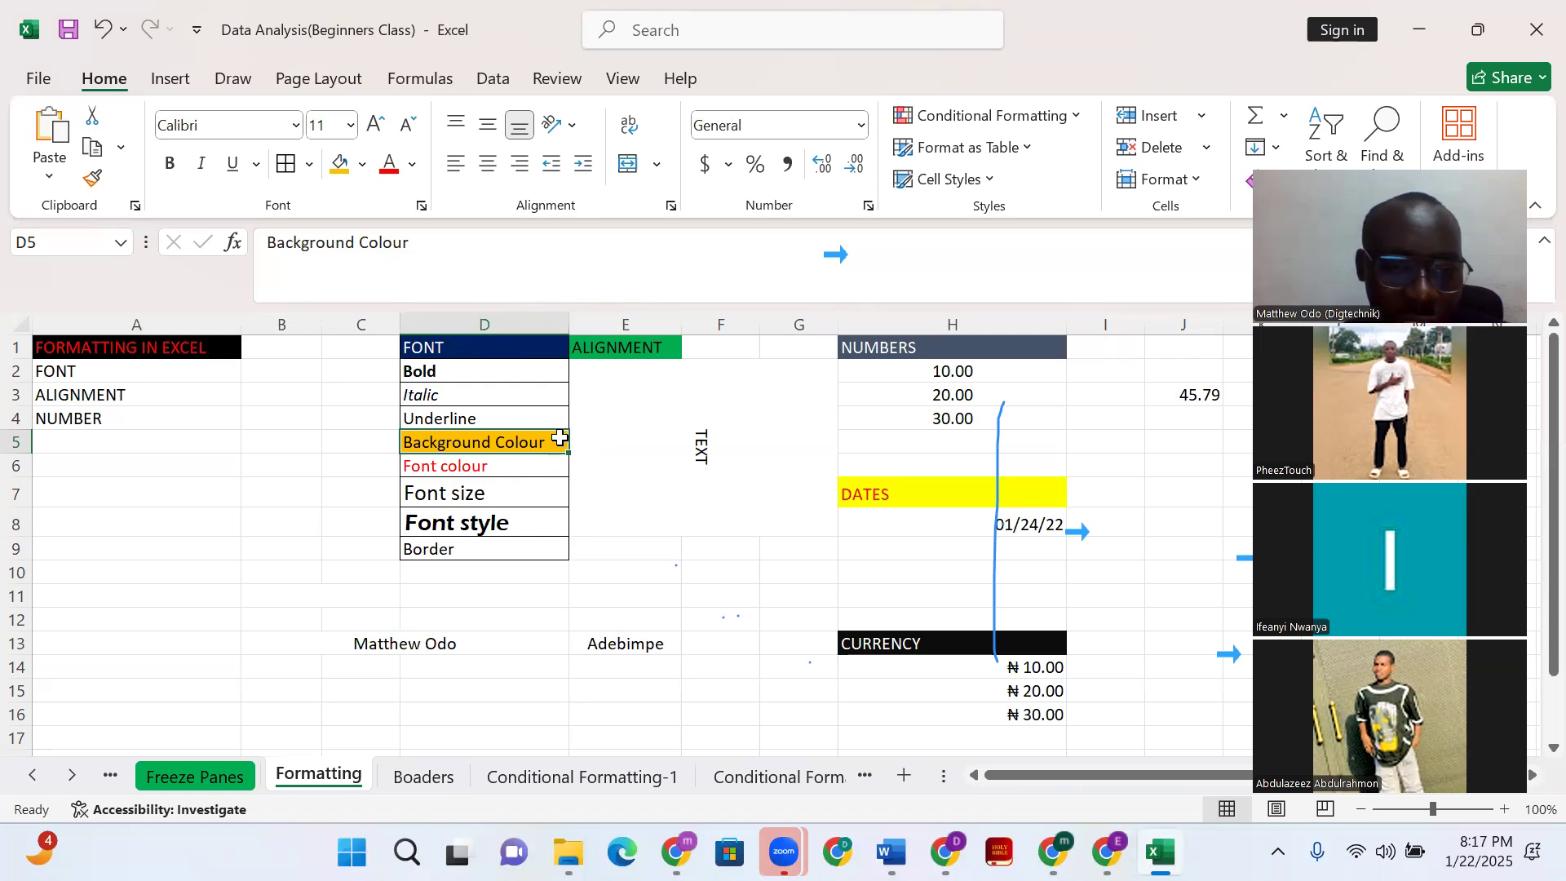
click(363, 171)
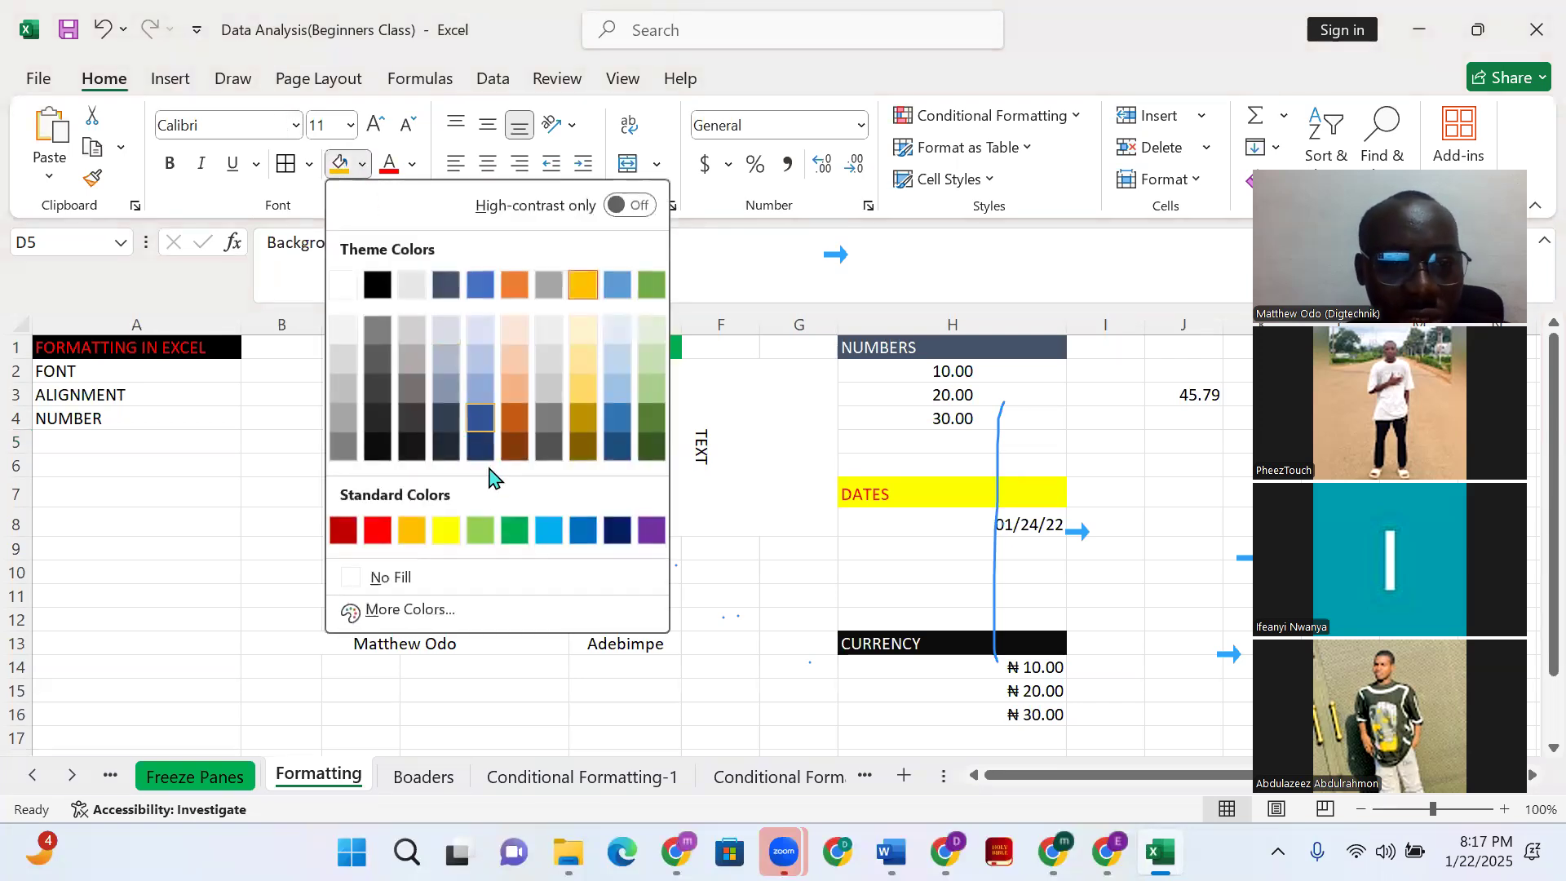
click(514, 530)
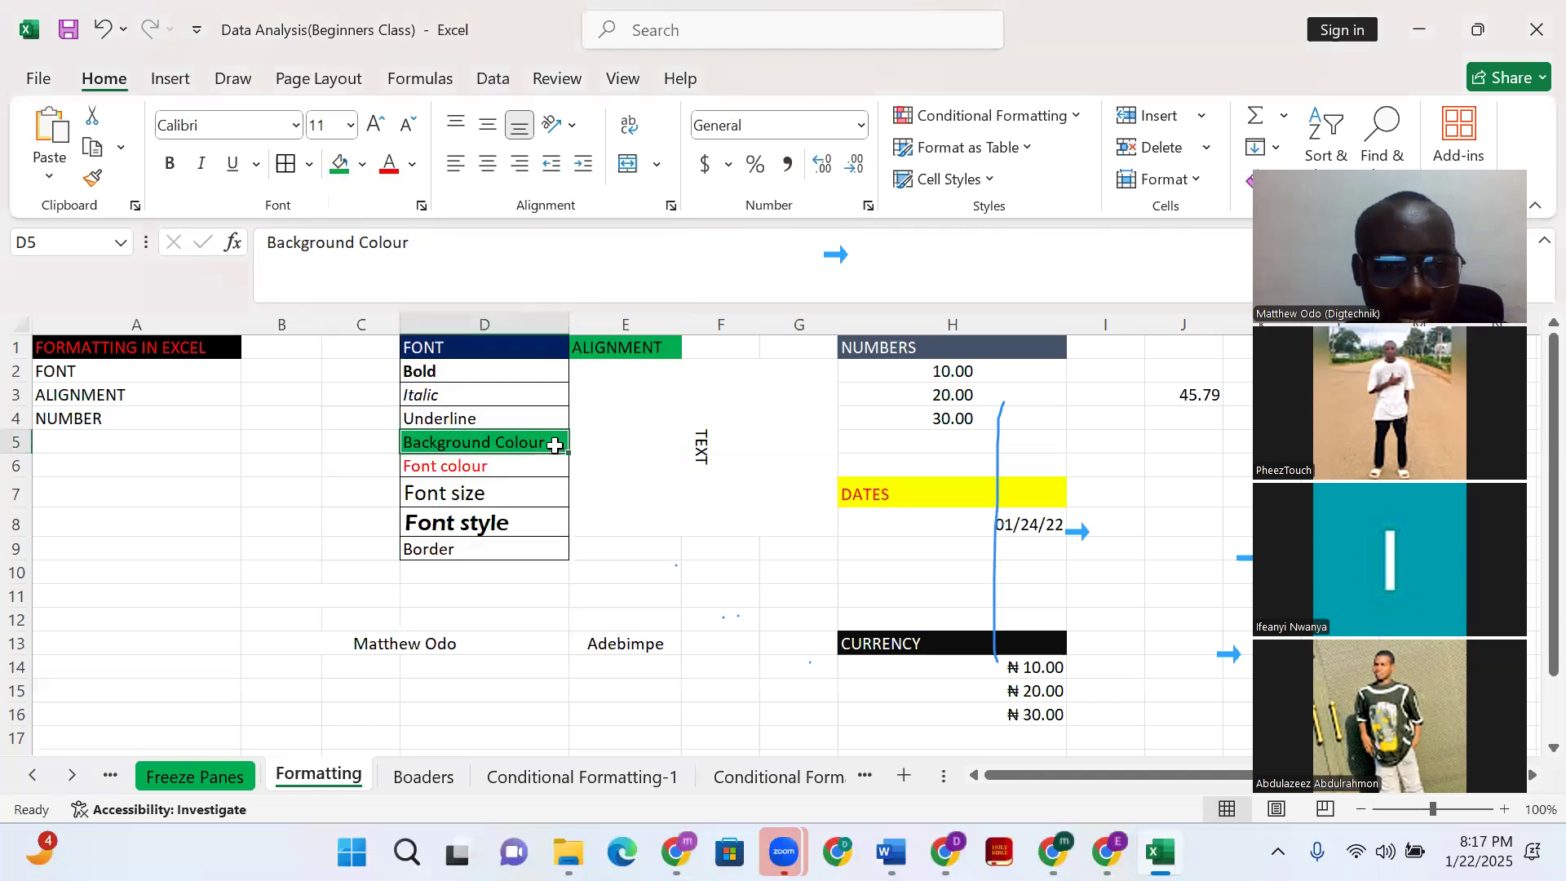
click(362, 164)
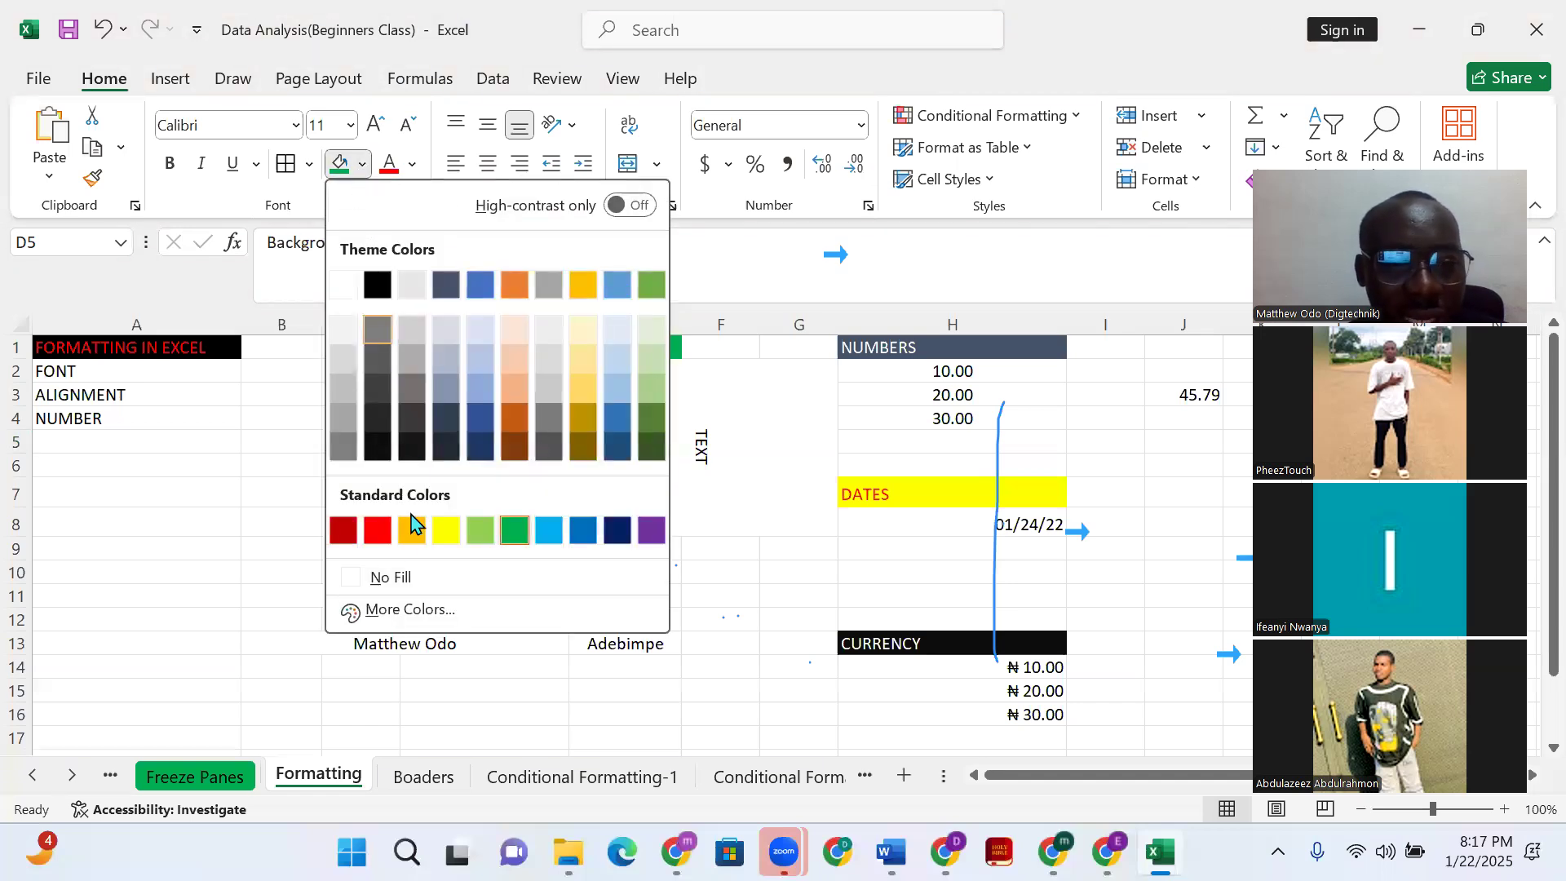
click(383, 531)
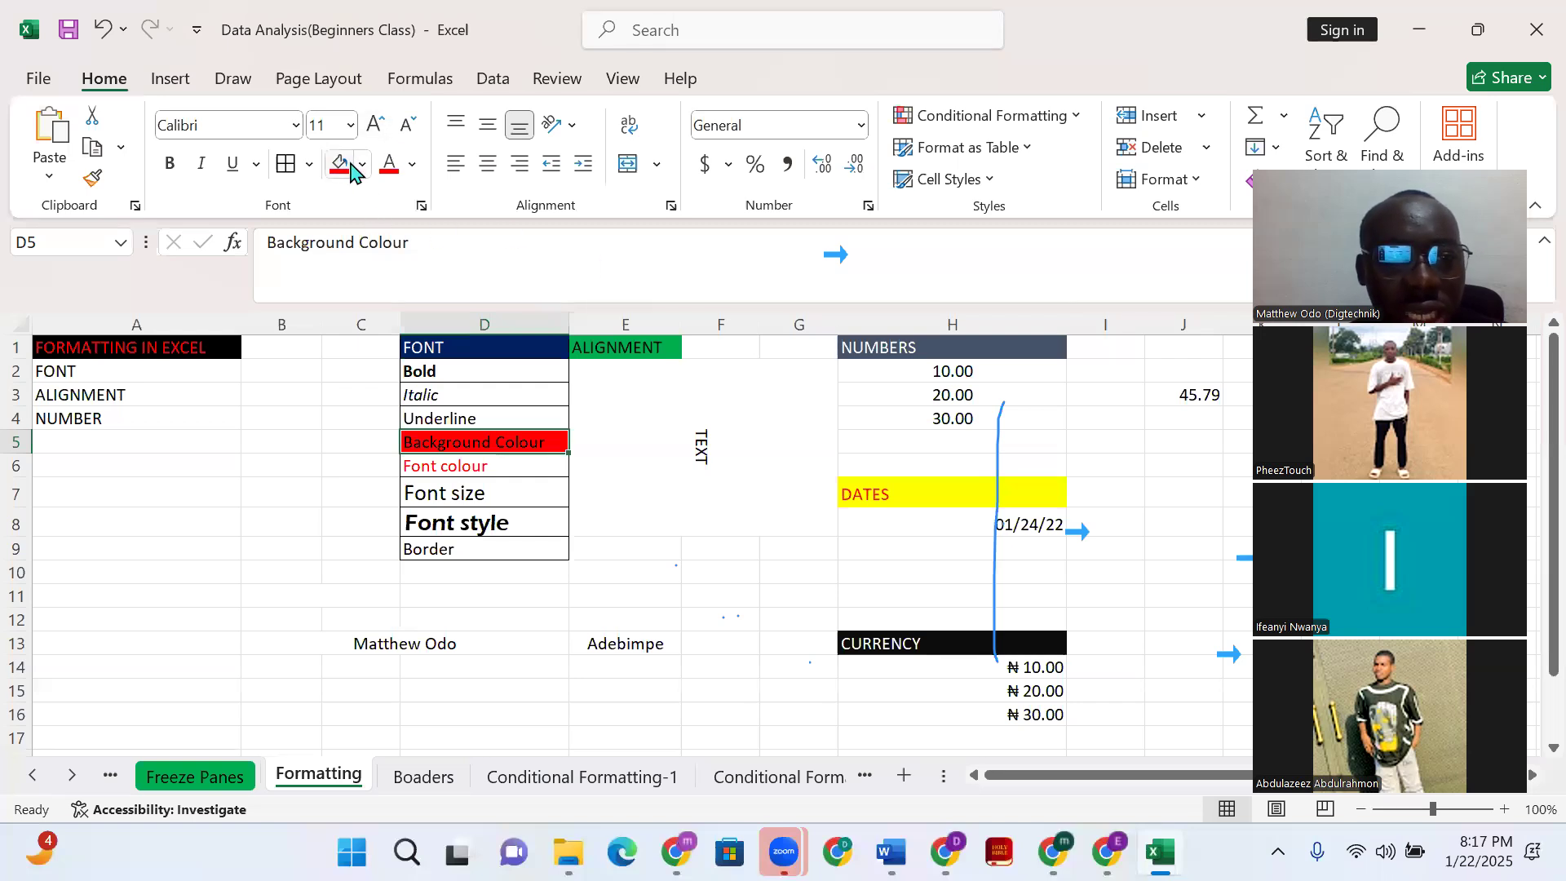
Check the size setting of the "Font size" cell D7 and browse the available fonts for the "Font style" cell D8
click(492, 495)
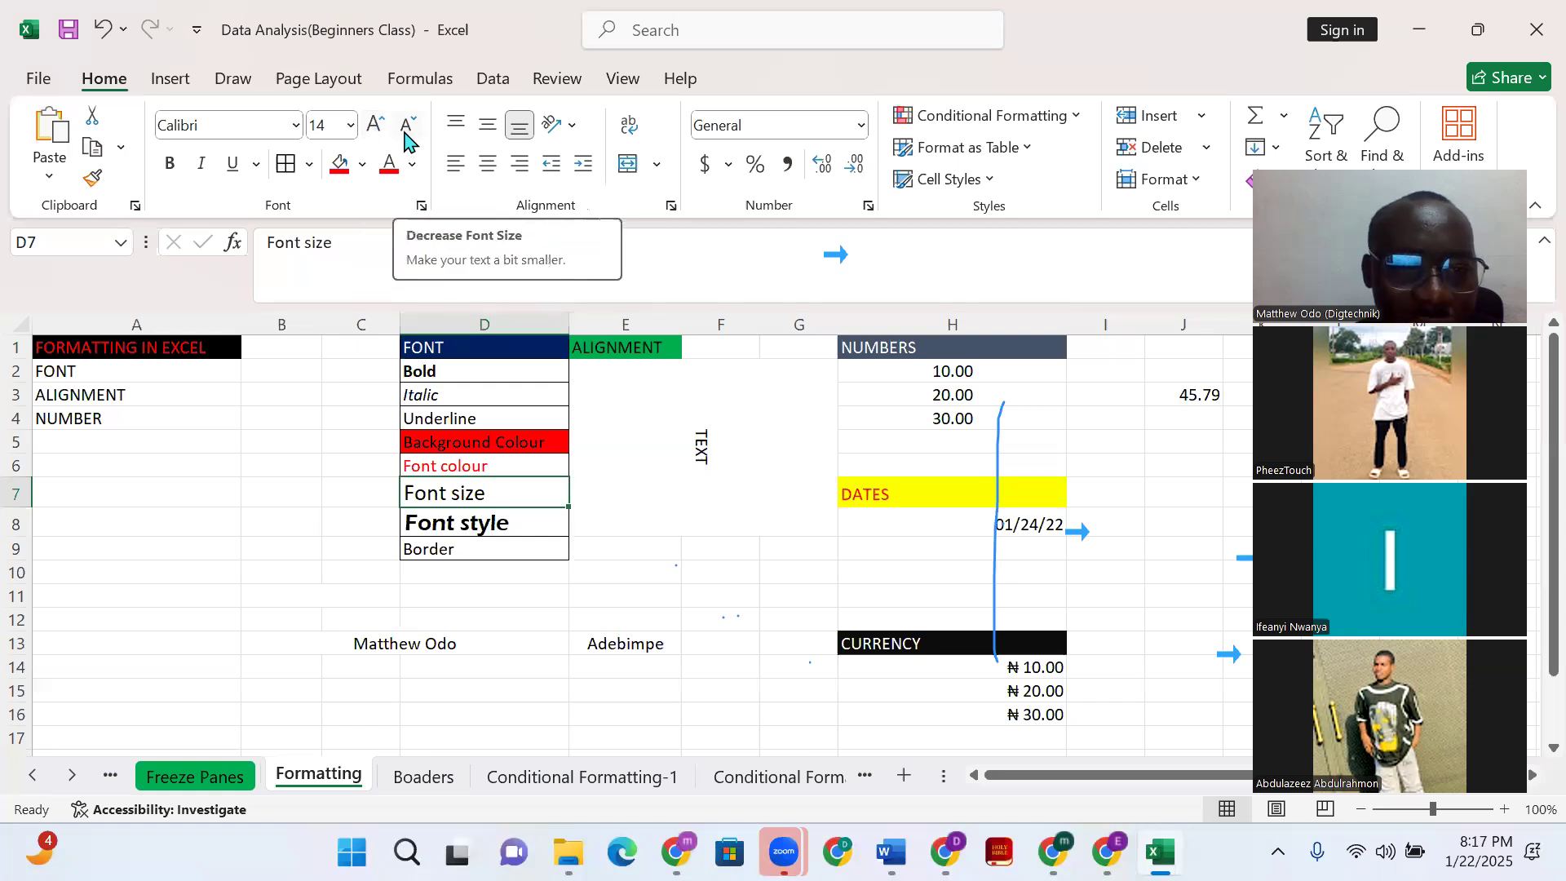
click(327, 127)
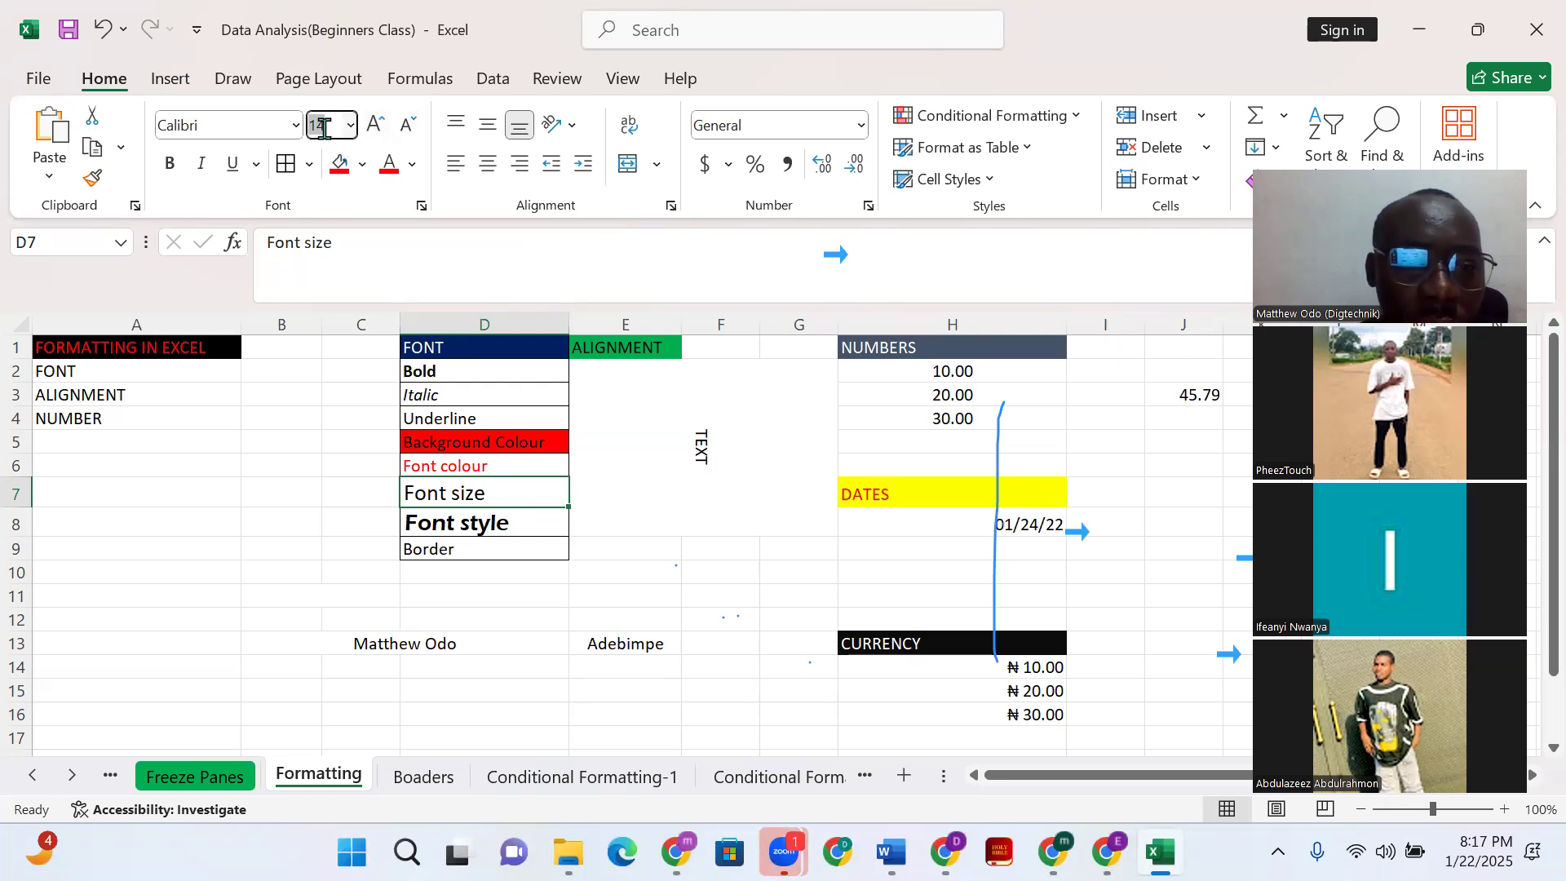
click(528, 515)
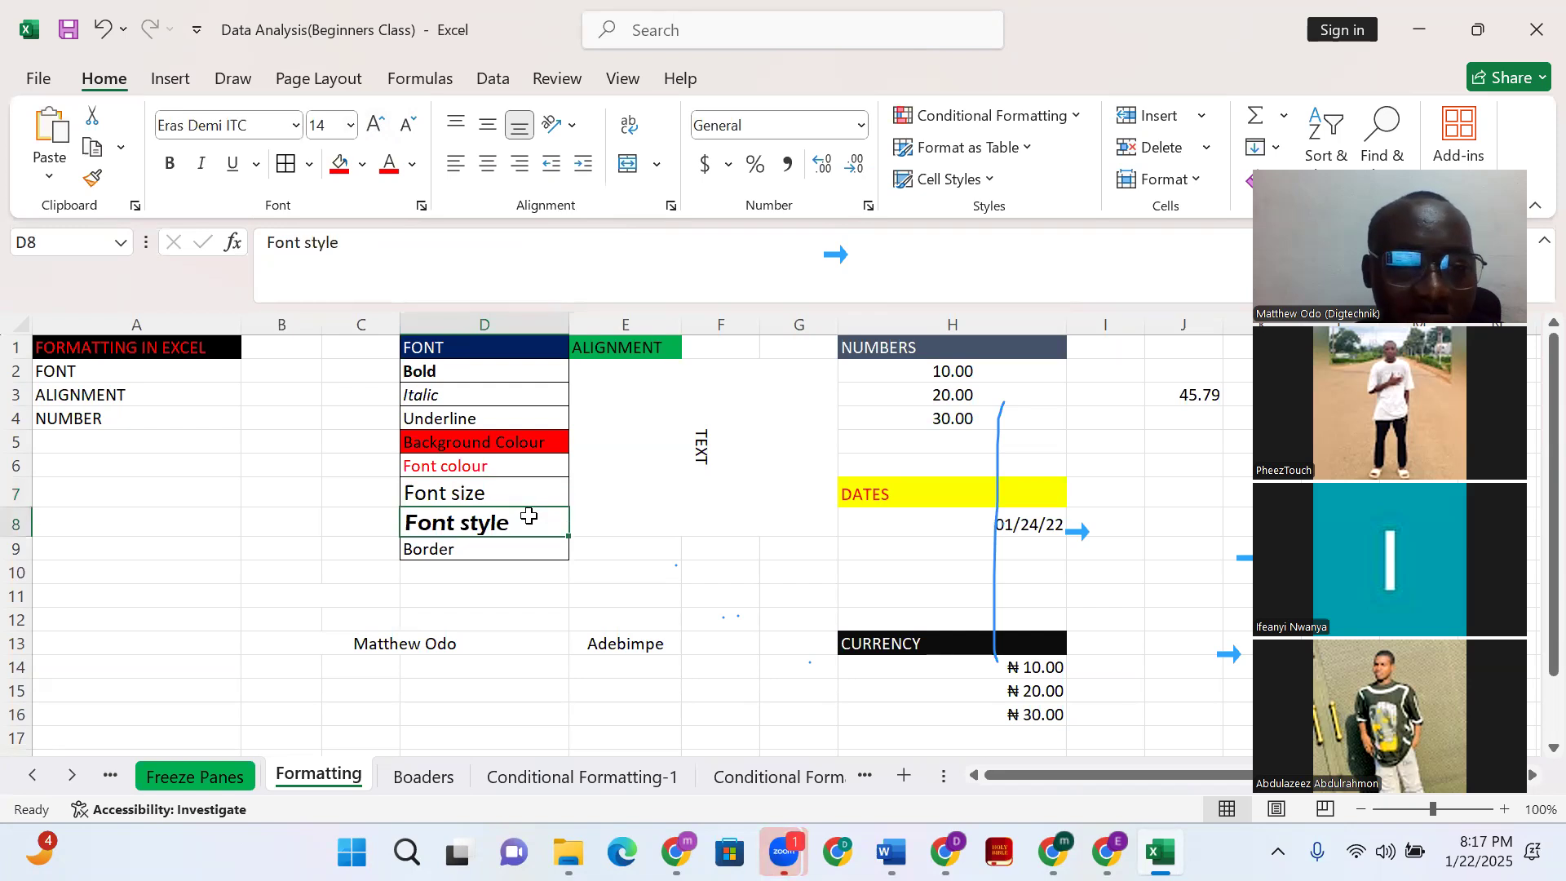
click(295, 130)
scroll(307, 448, down, 4)
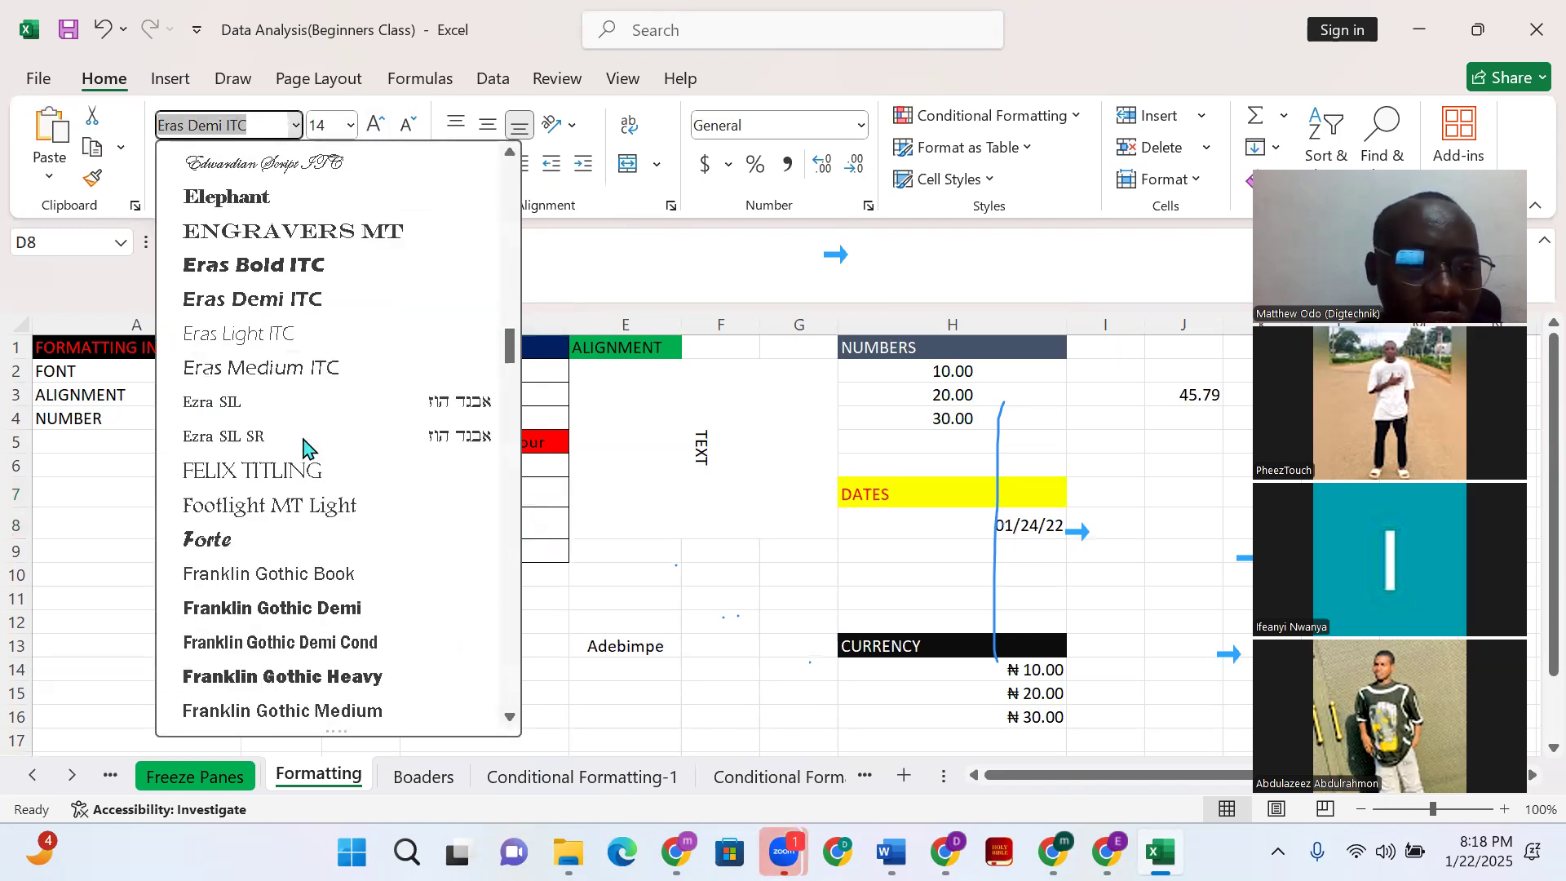
click(297, 128)
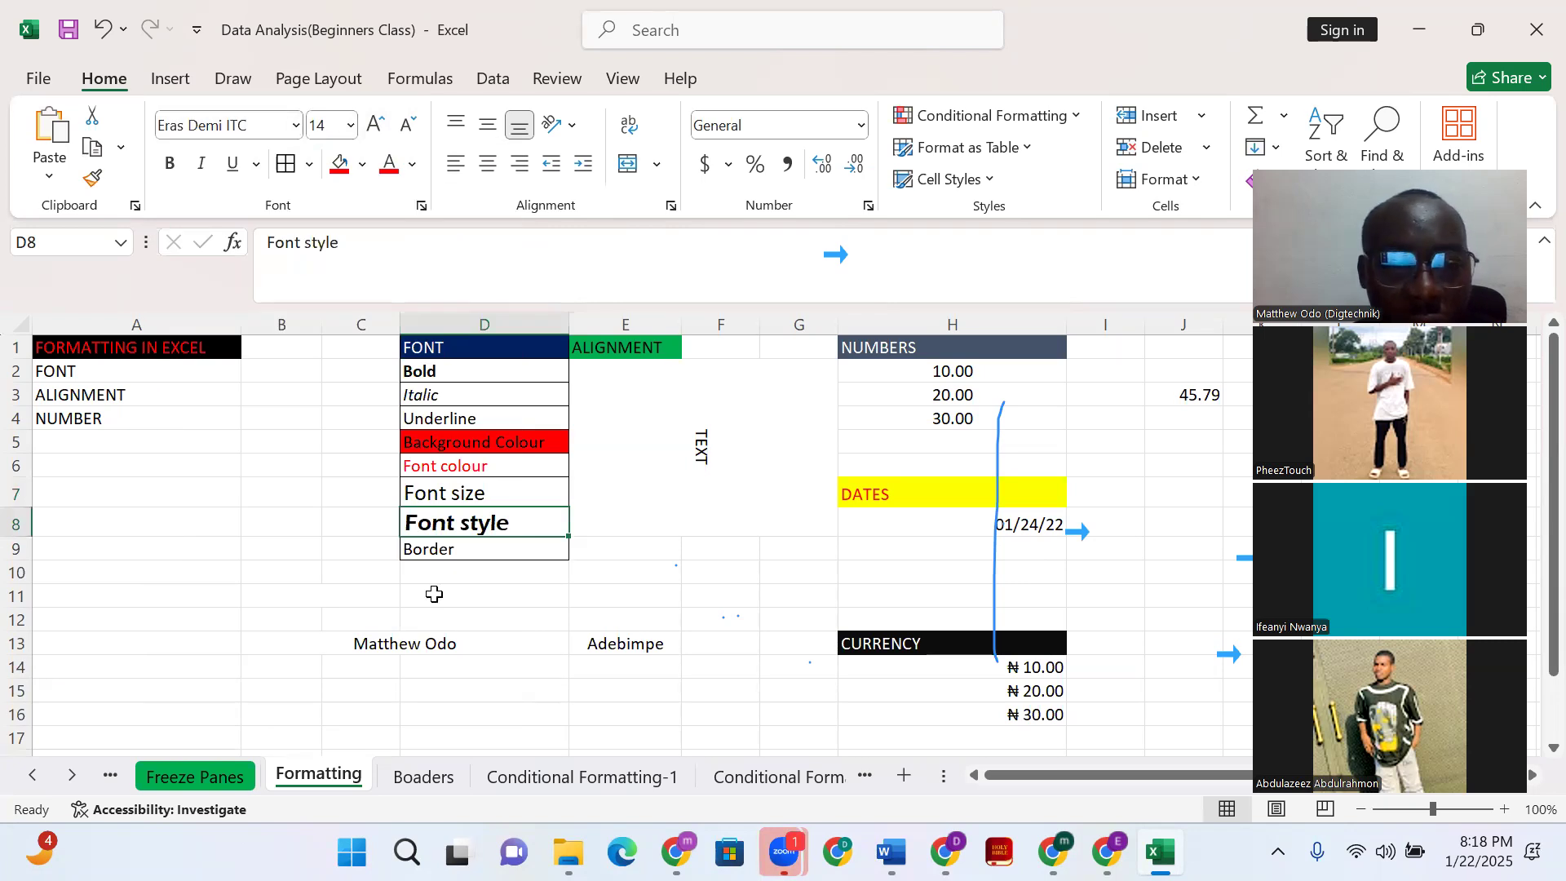
click(483, 618)
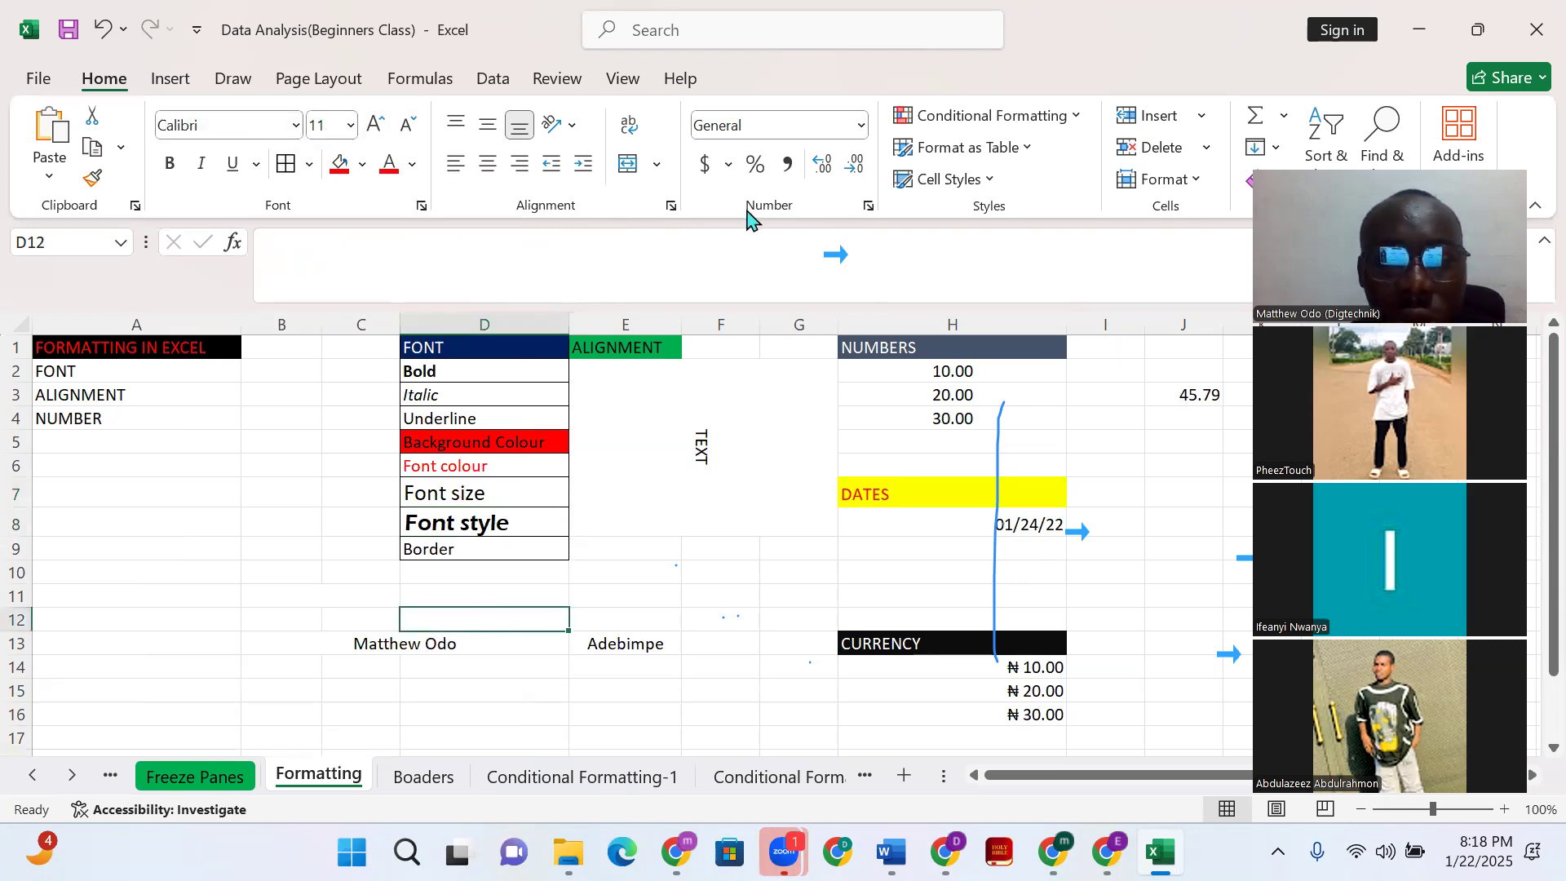
click(485, 499)
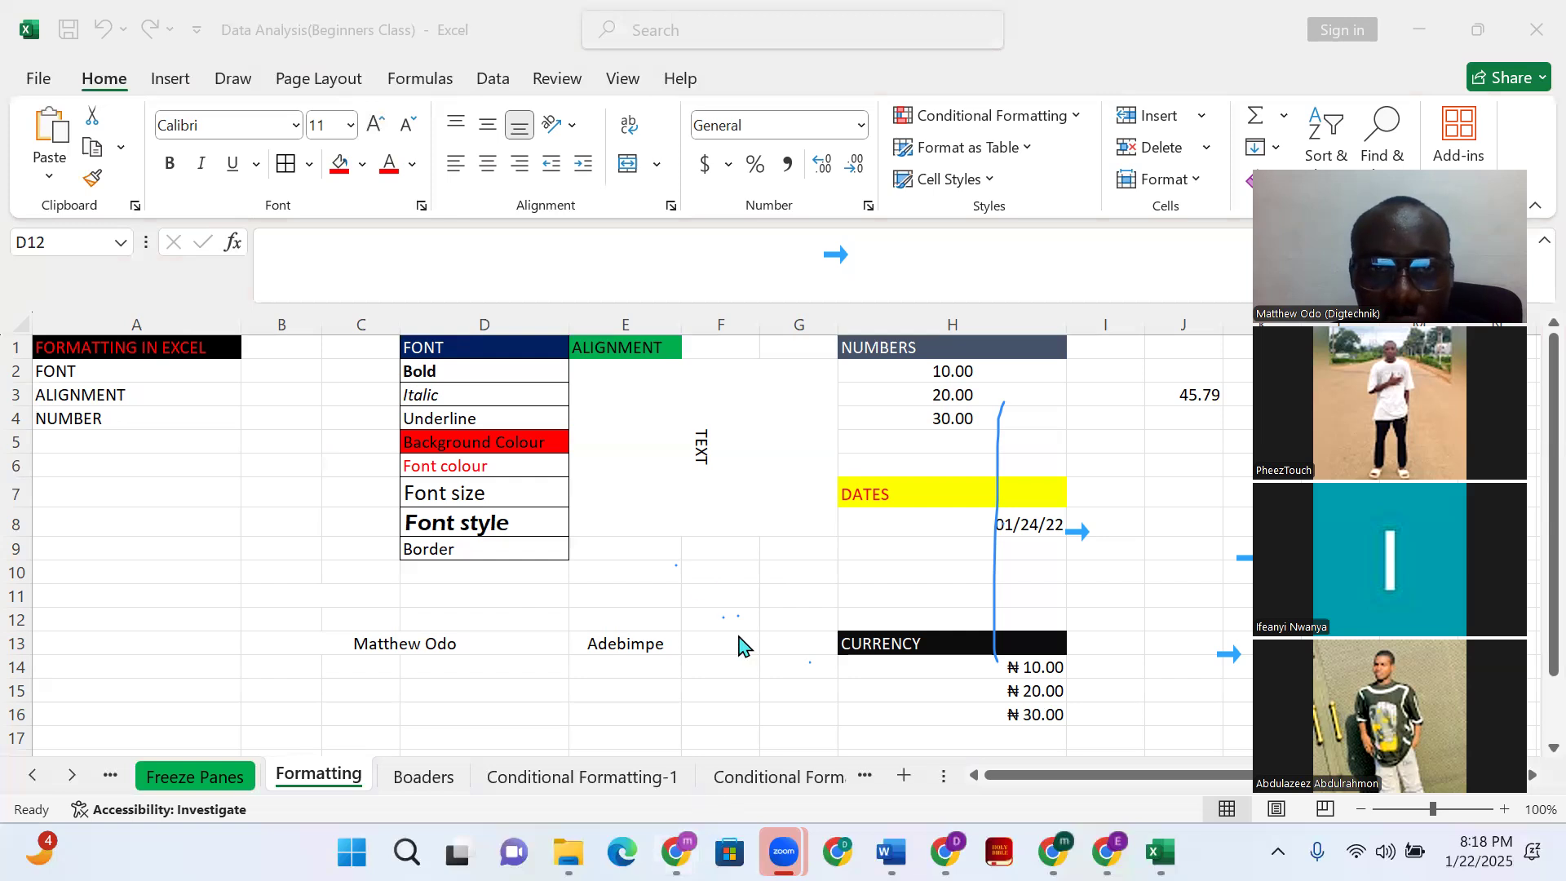
mouse_move(783, 852)
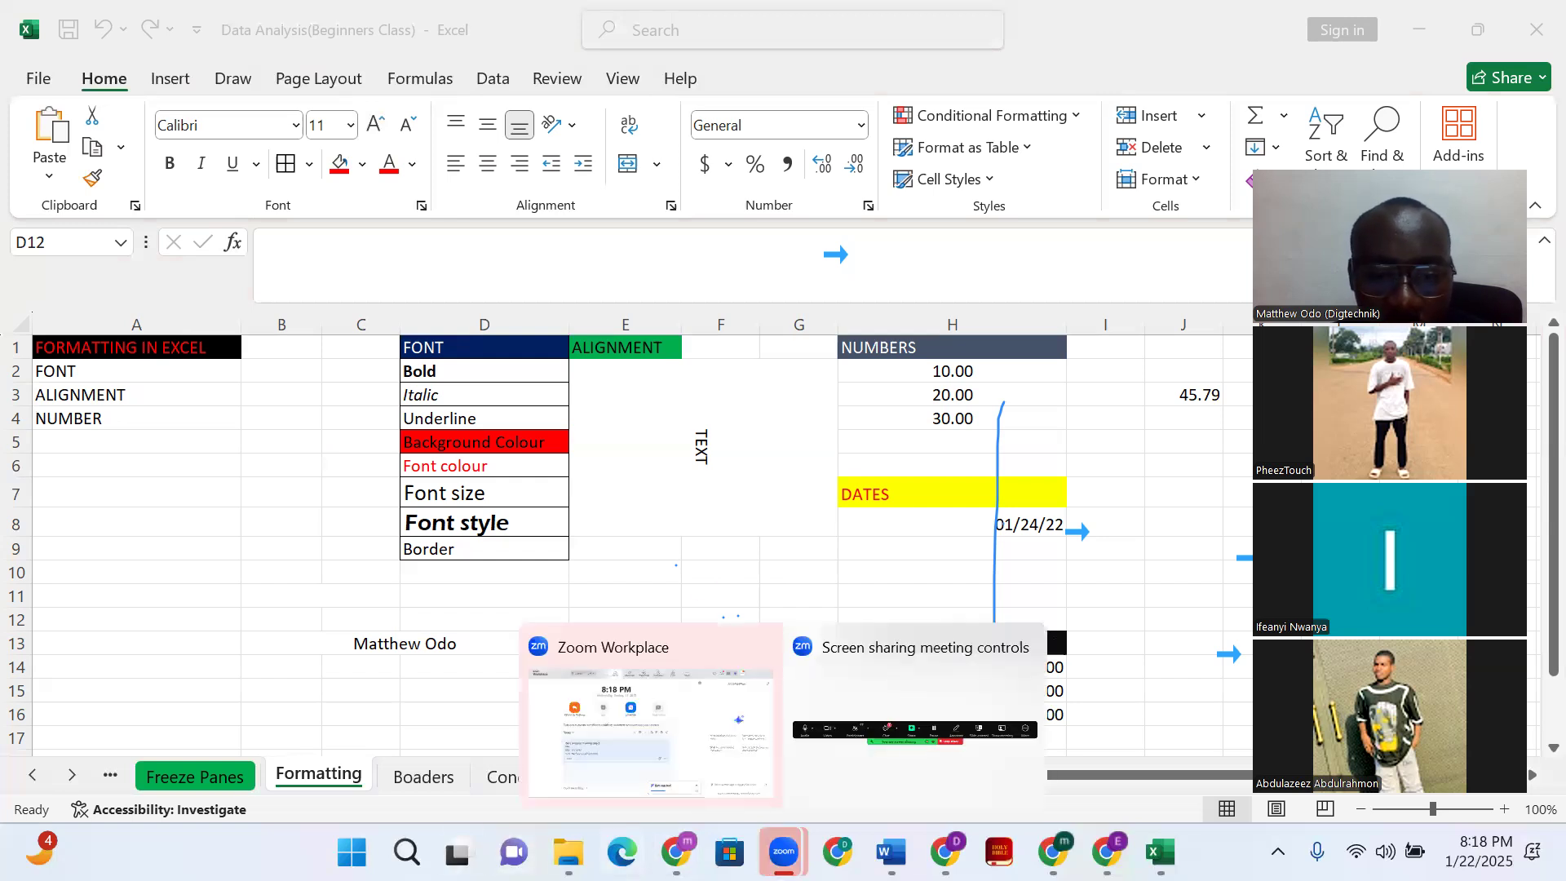
click(675, 853)
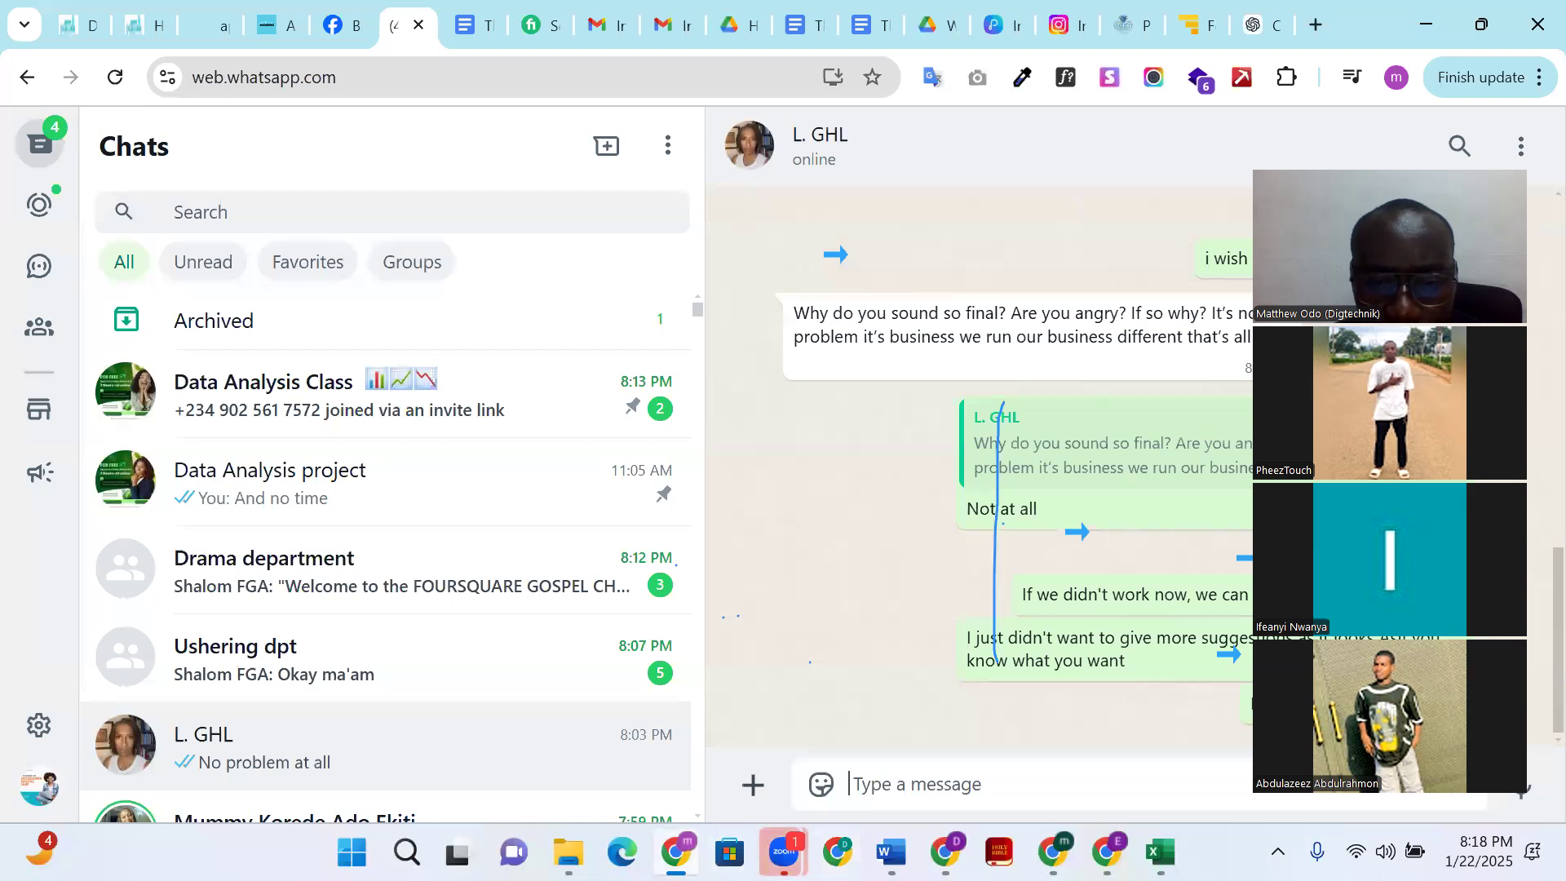
mouse_move(837, 852)
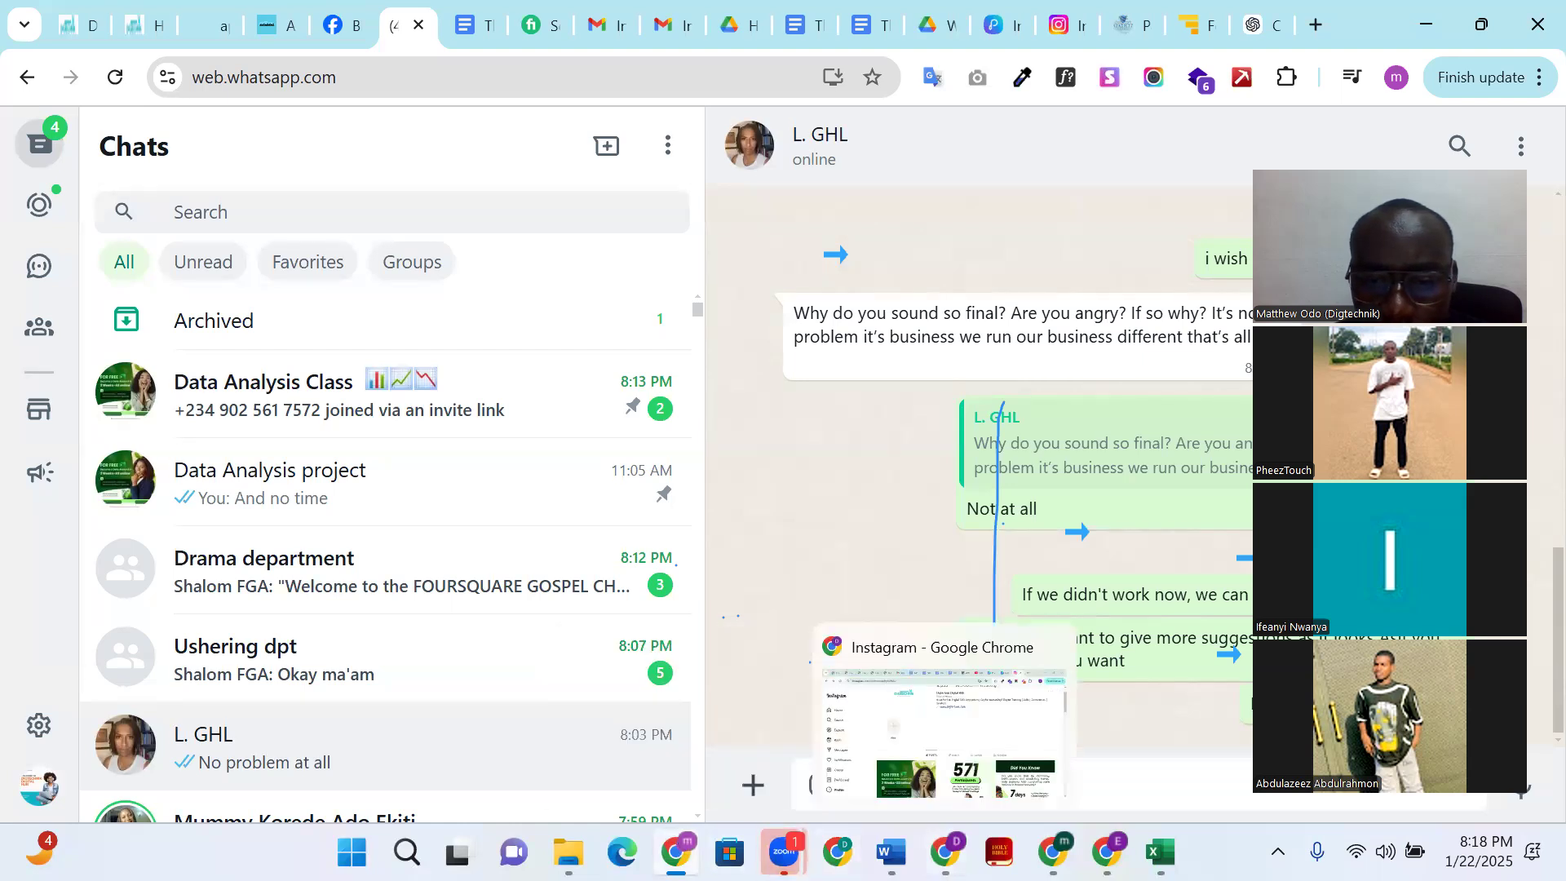
mouse_move(1107, 852)
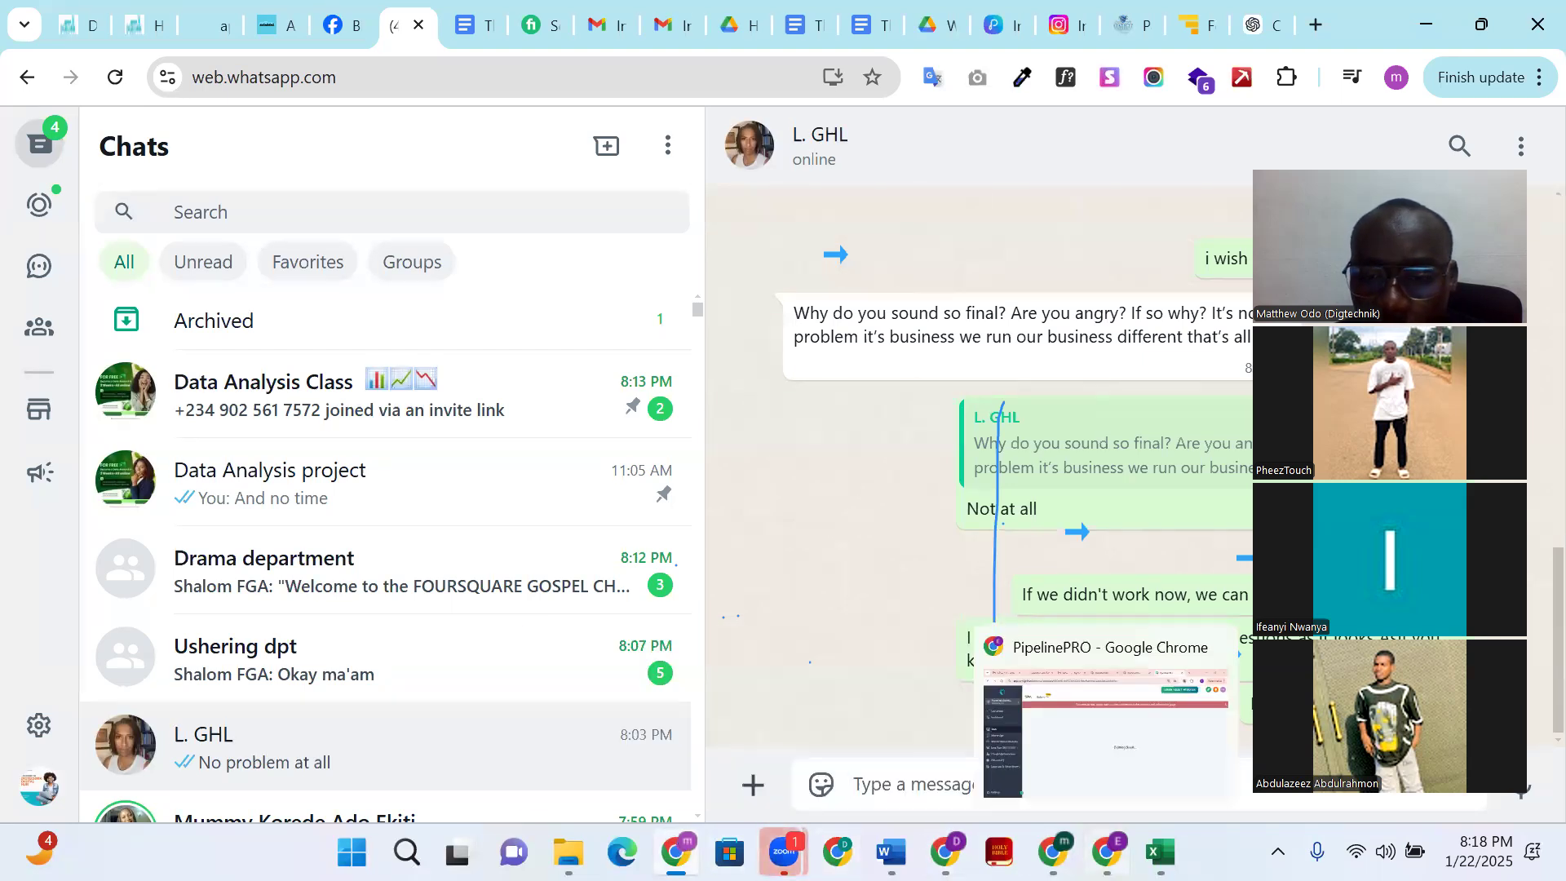
mouse_move(1052, 852)
click(1160, 852)
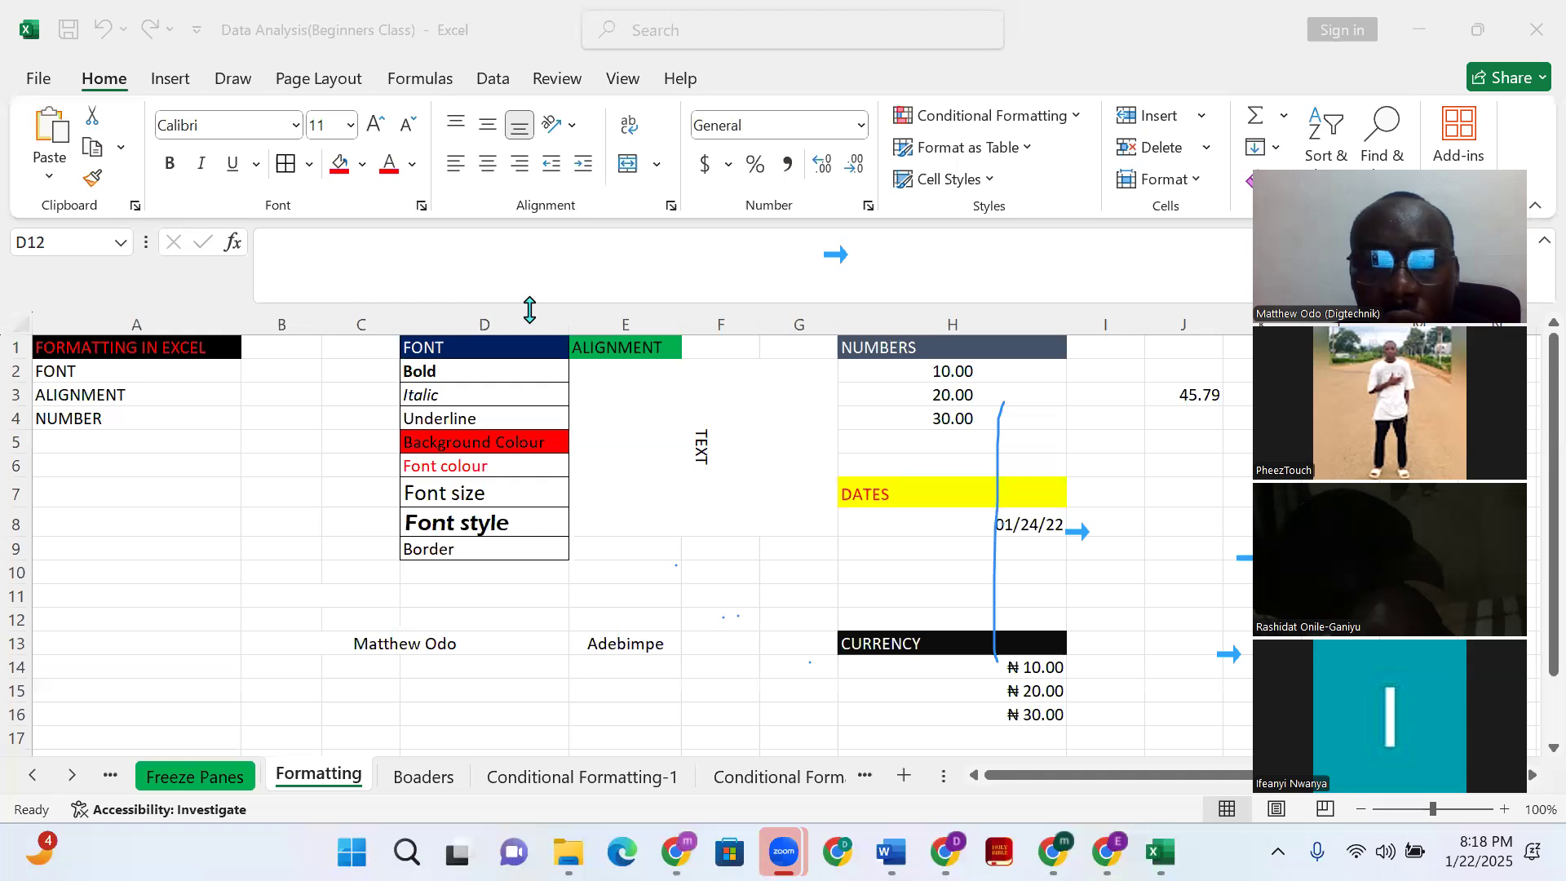
Cycle the text color of the "Font colour" cell D6 through theme blue, standard light green and yellow, finishing on yellow
click(470, 465)
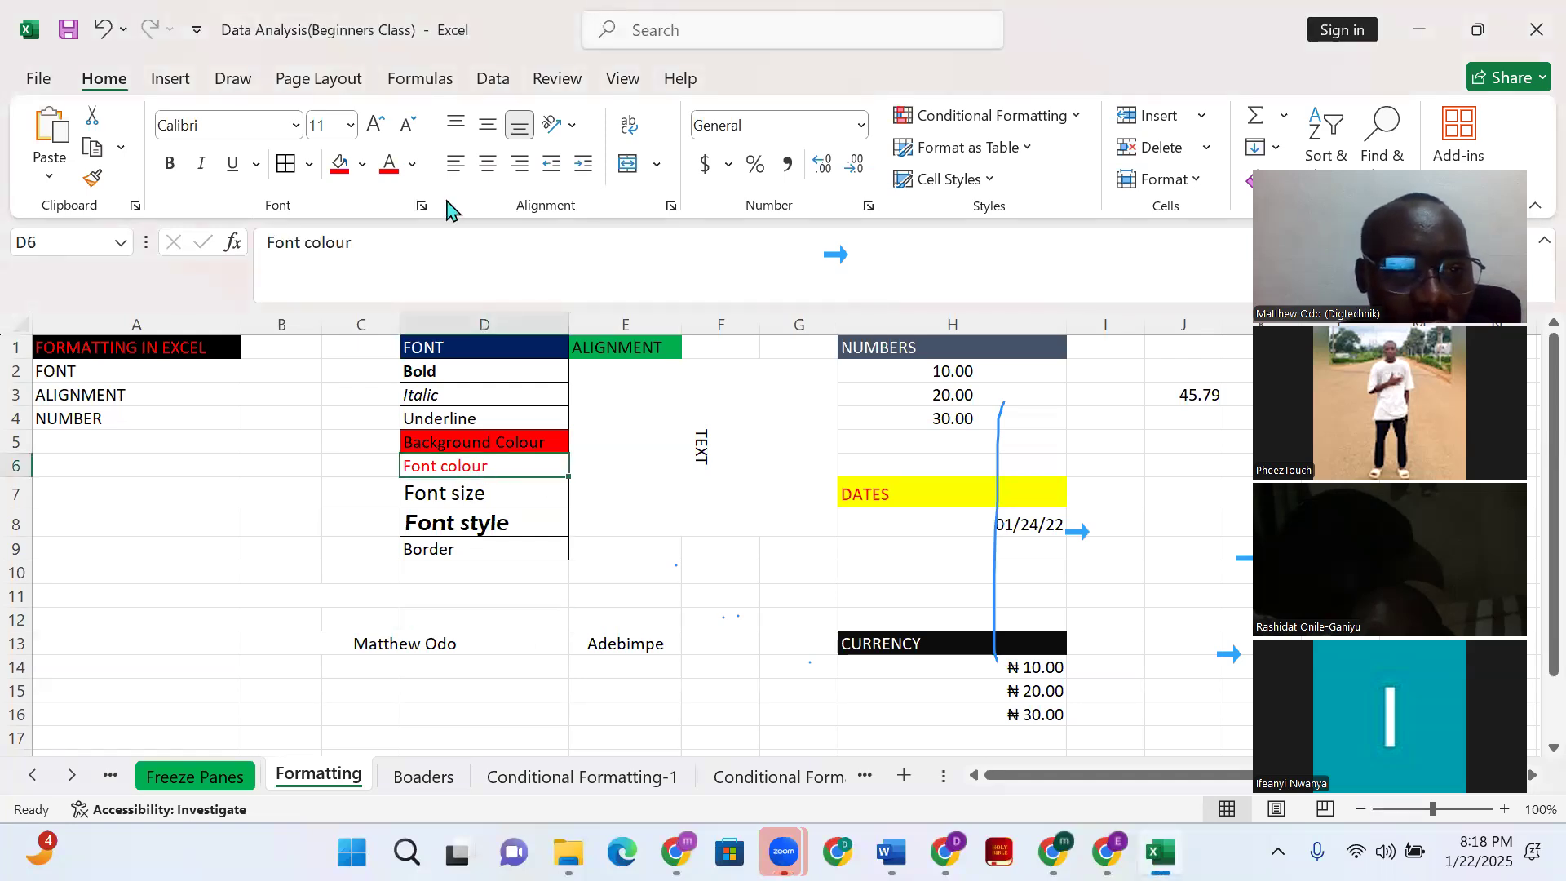
click(411, 165)
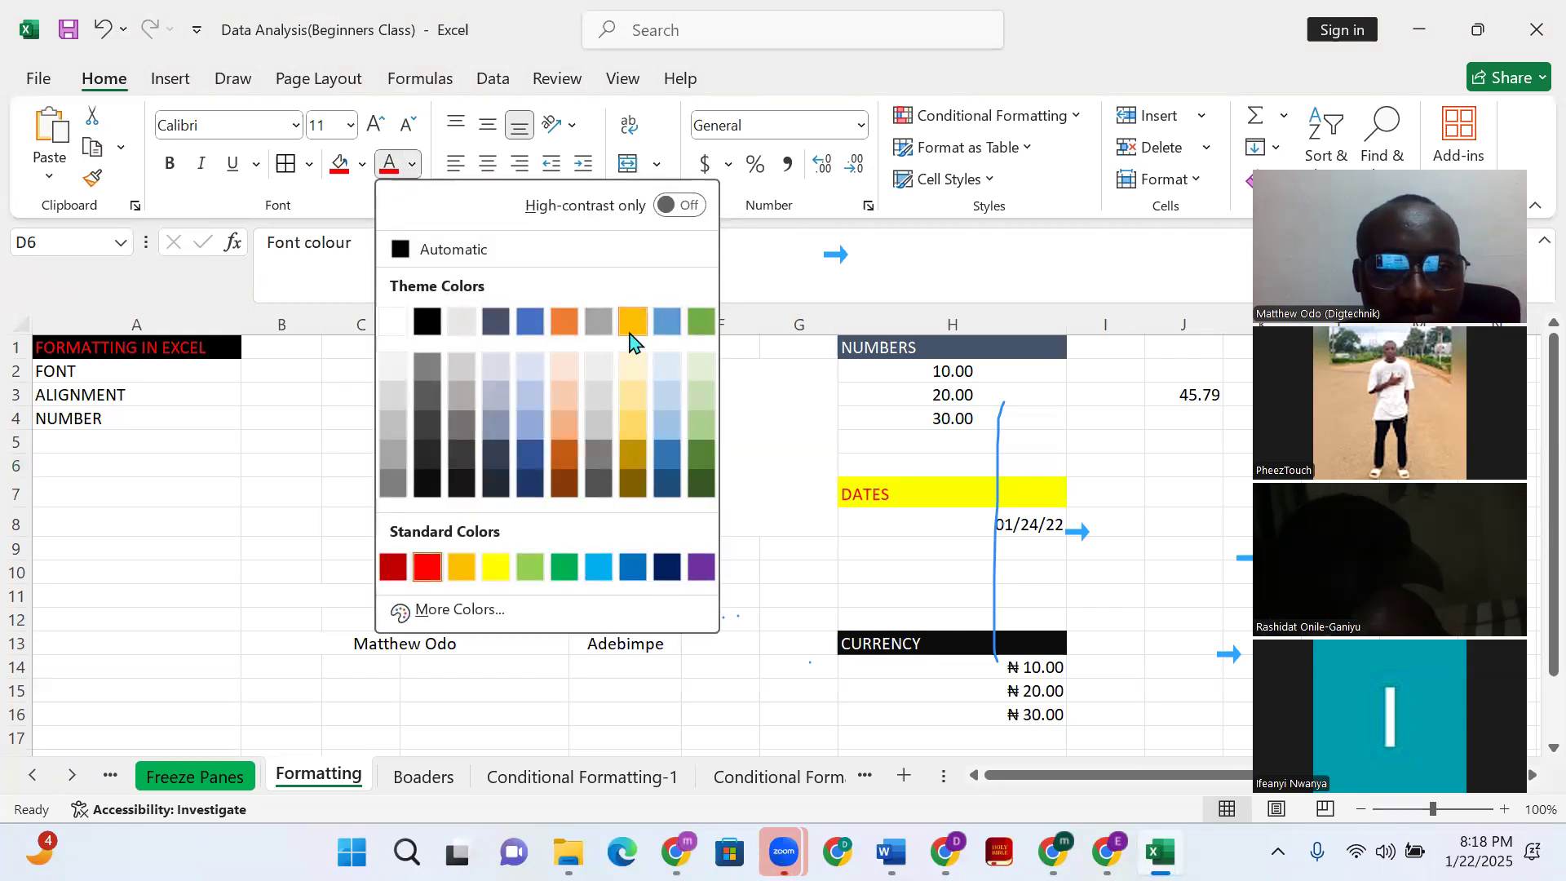
click(667, 322)
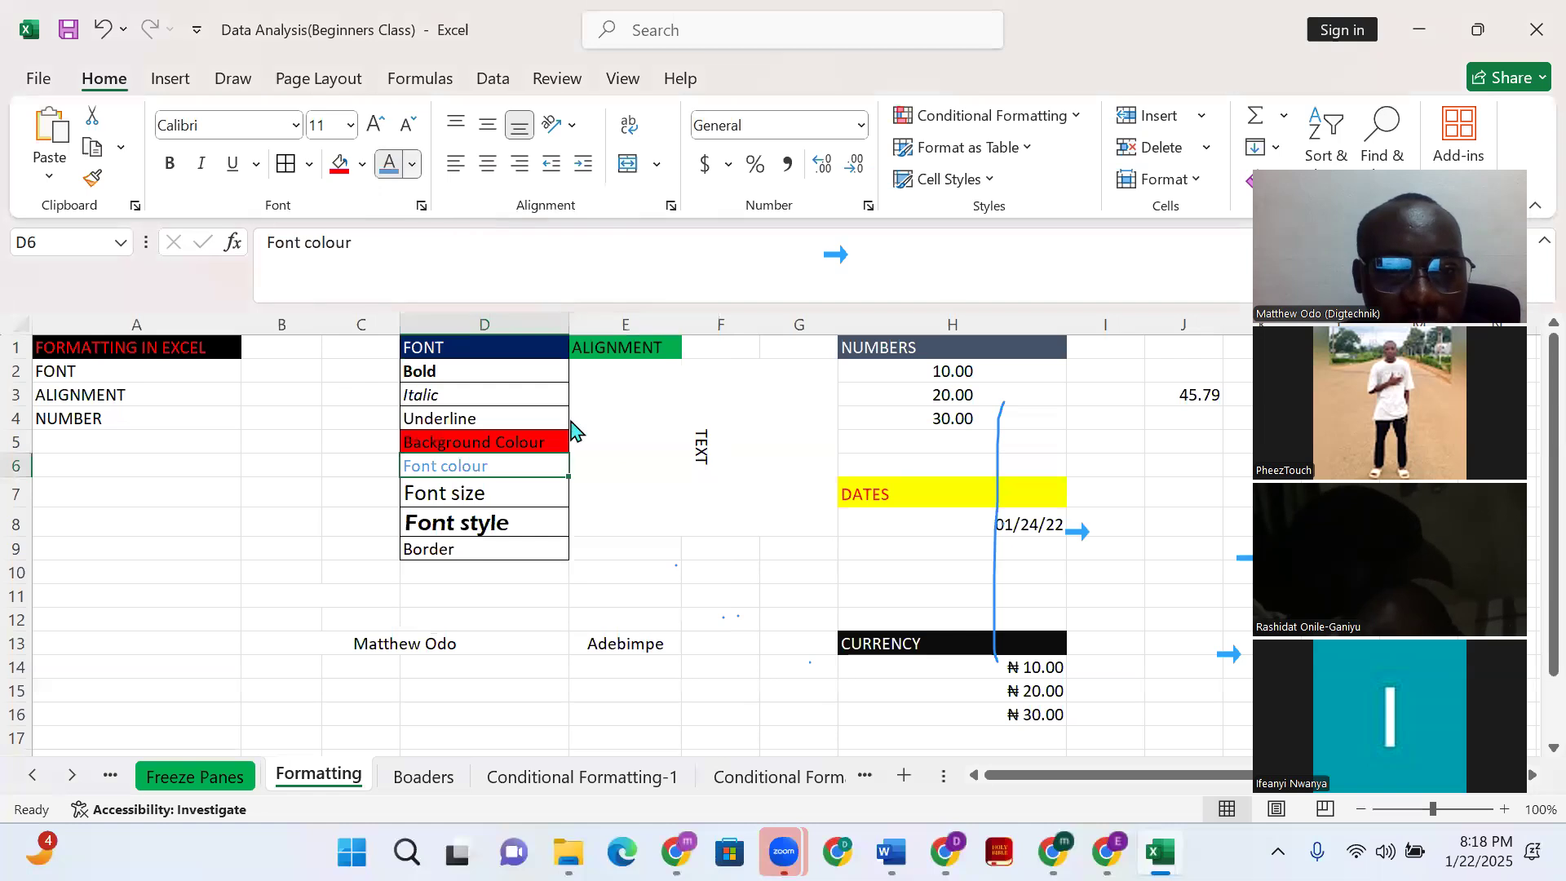
click(412, 166)
click(528, 568)
click(412, 166)
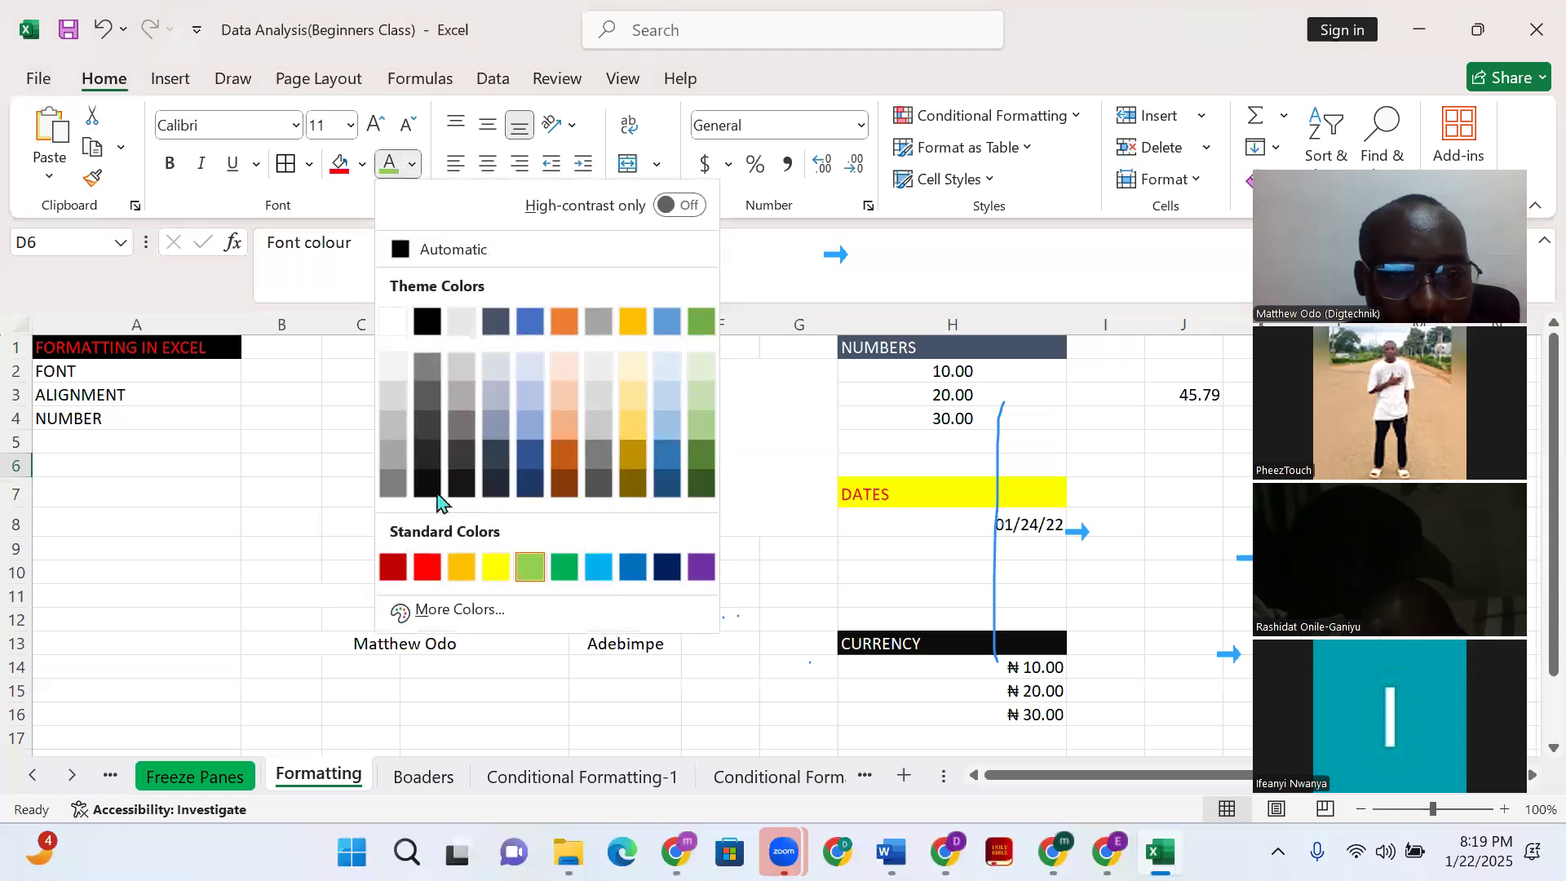
click(498, 570)
click(523, 577)
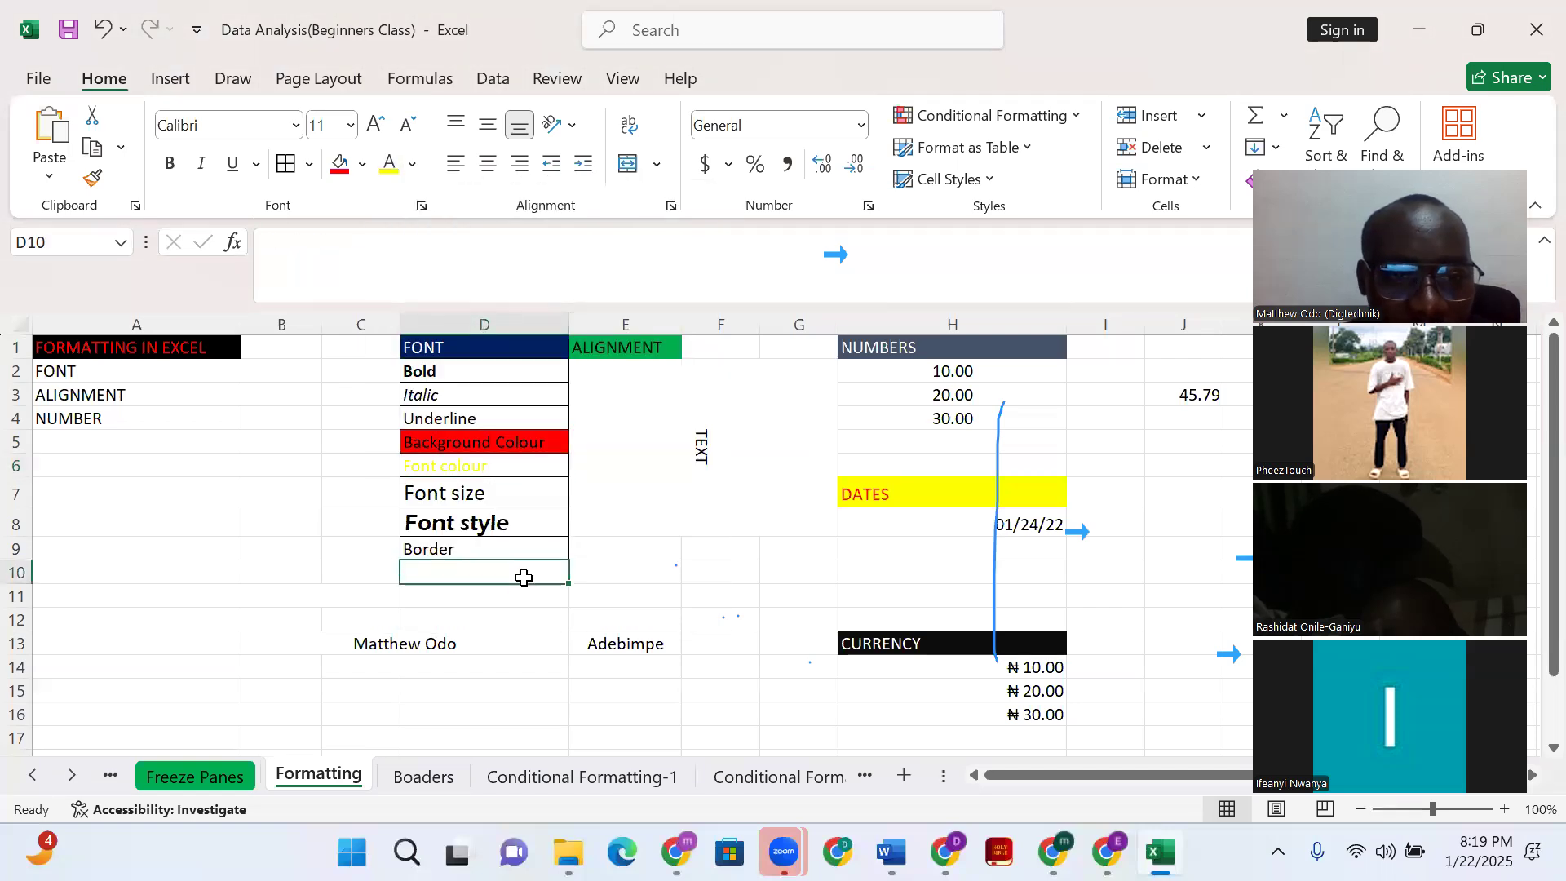
Apply Thick Outside Borders around the FONT list in cells D1:D9
click(474, 553)
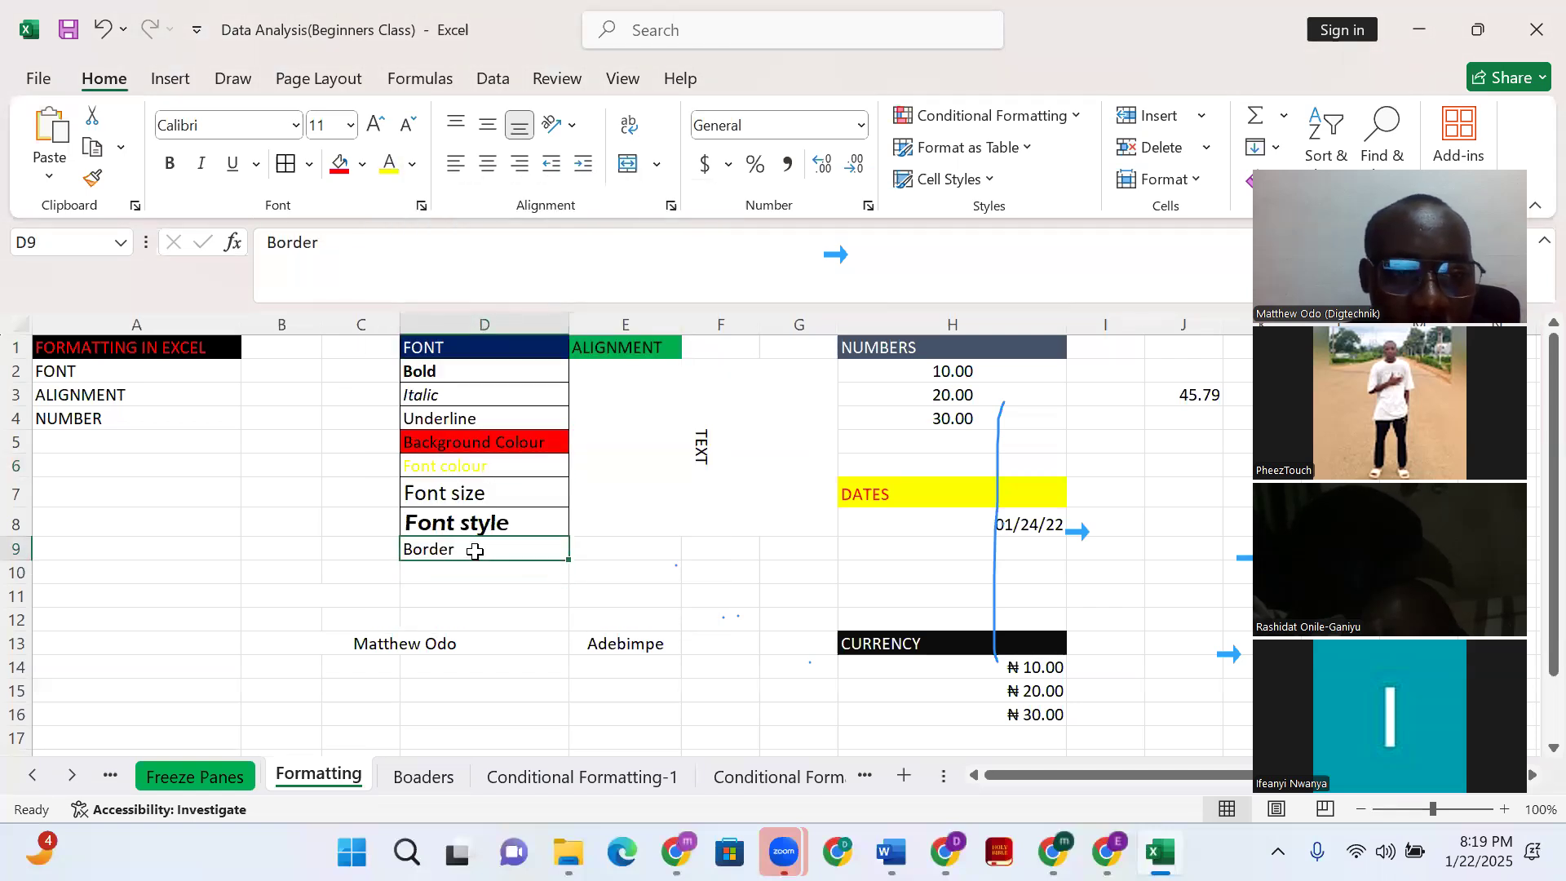
click(412, 346)
shift+click(556, 545)
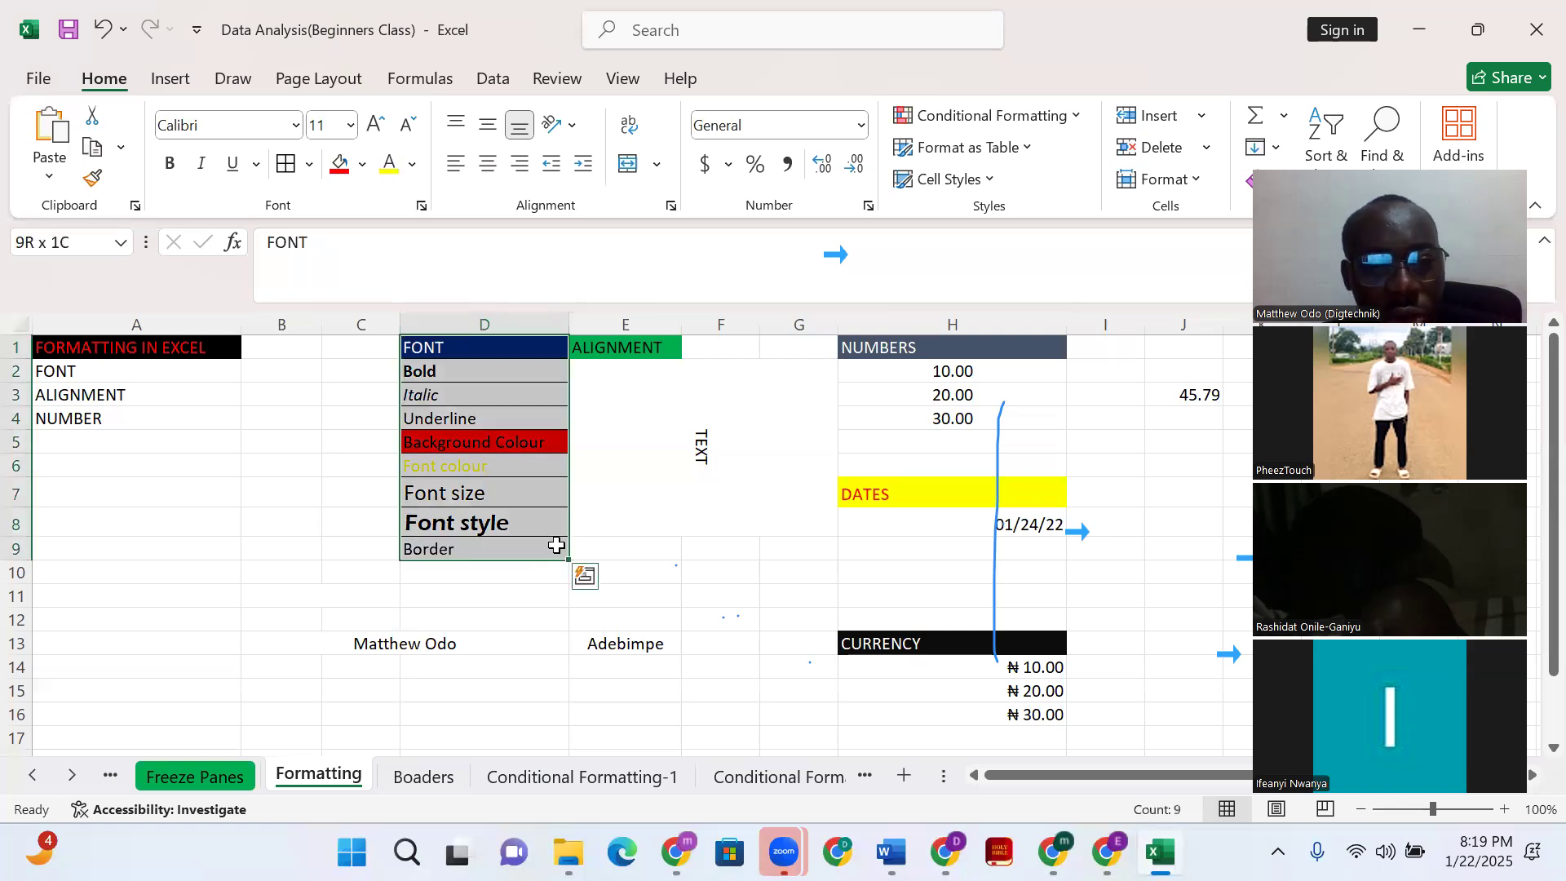
click(309, 168)
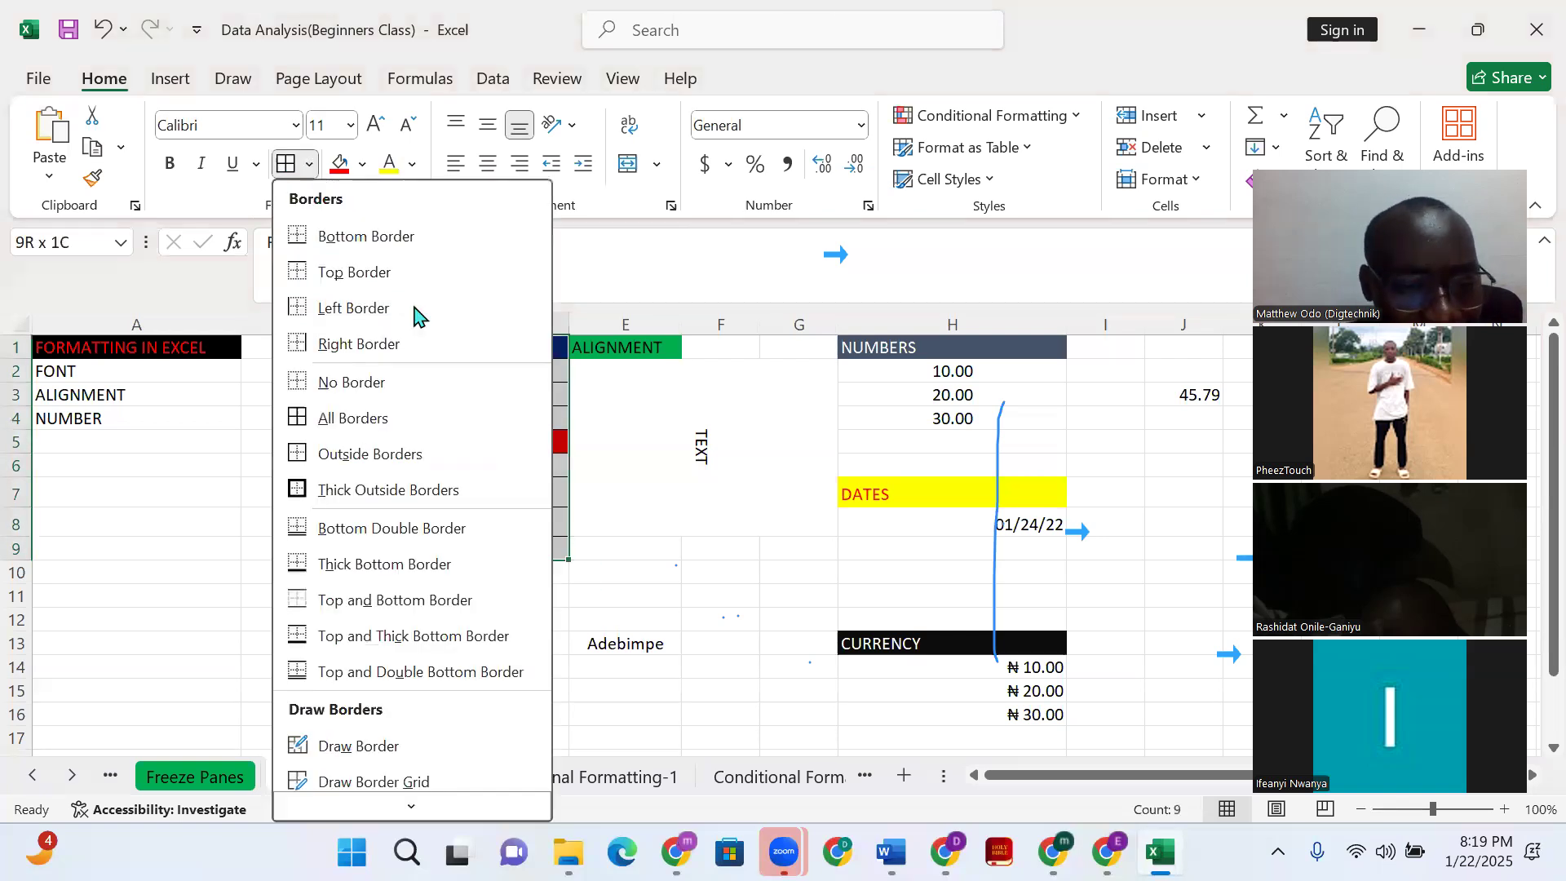
scroll(383, 384, down, 4)
scroll(351, 534, up, 2)
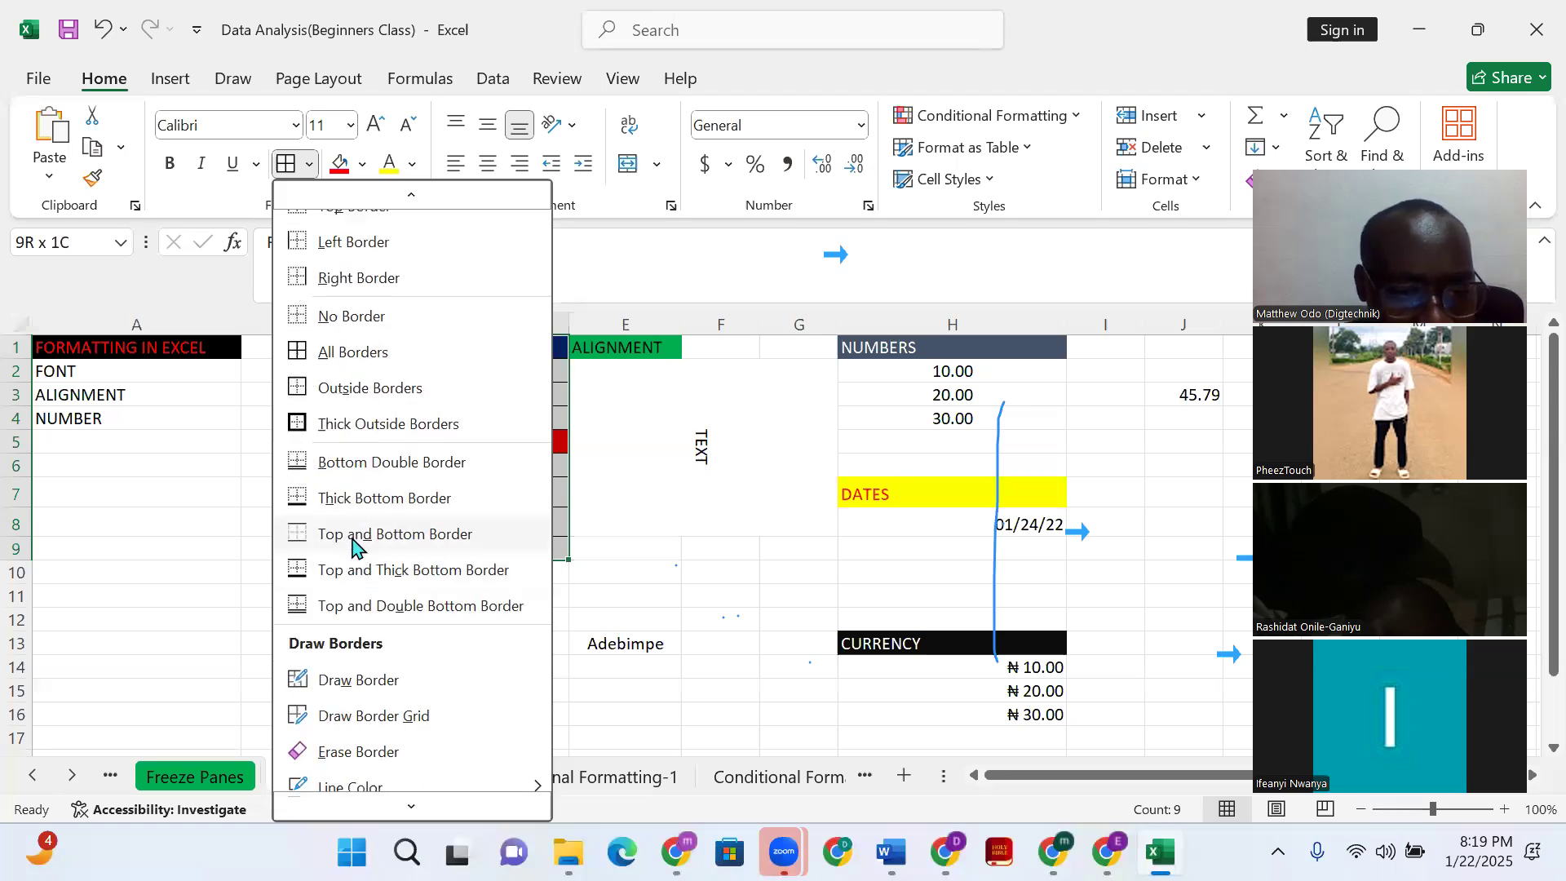
scroll(351, 544, down, 1)
click(358, 365)
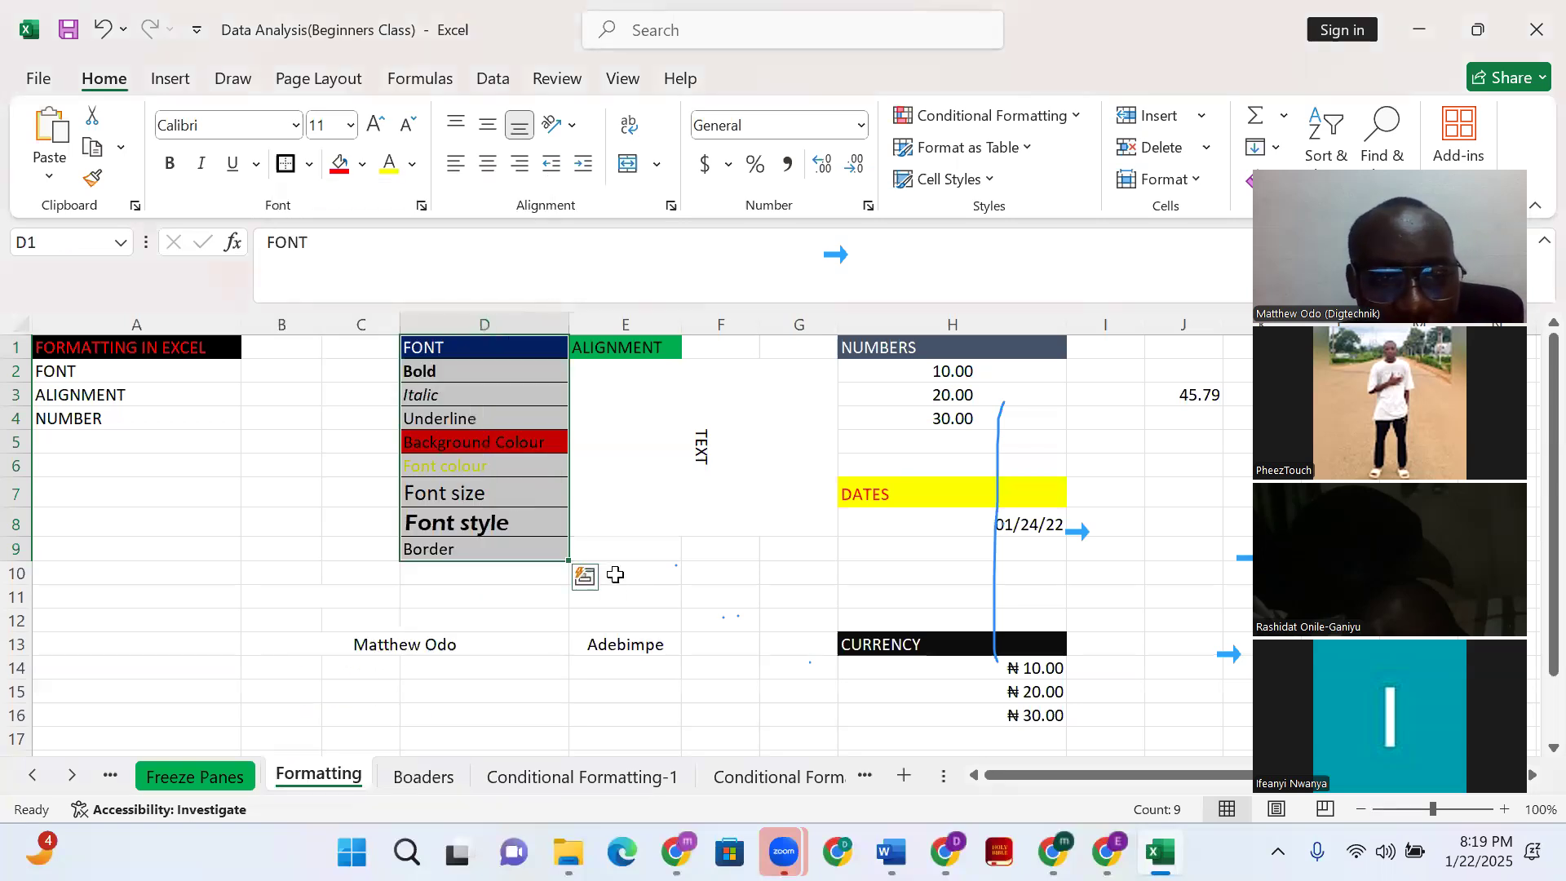
click(608, 501)
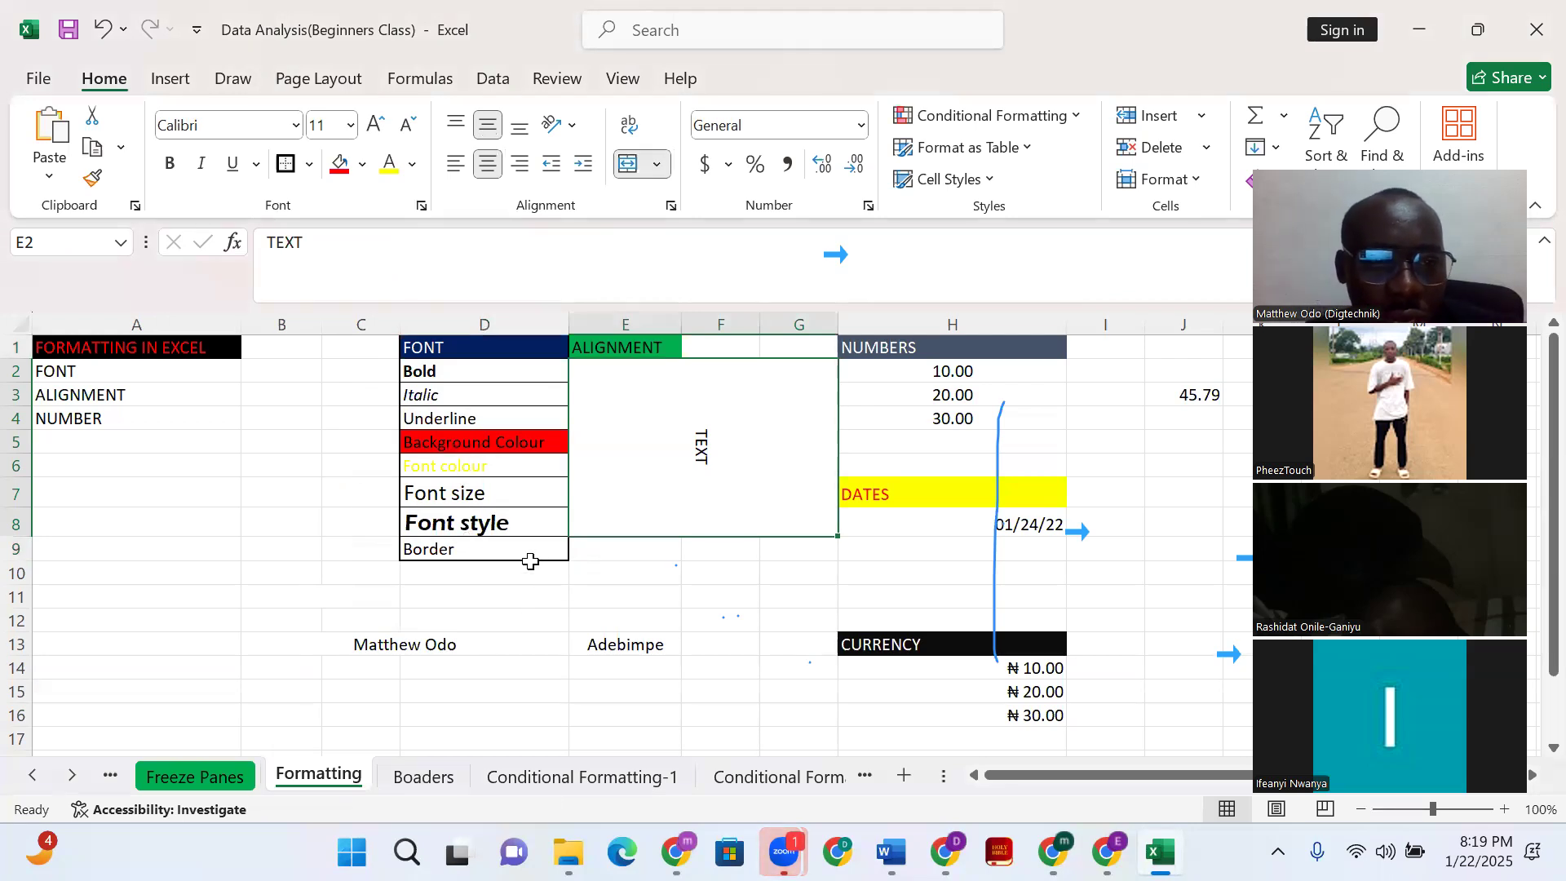
click(608, 649)
click(50, 416)
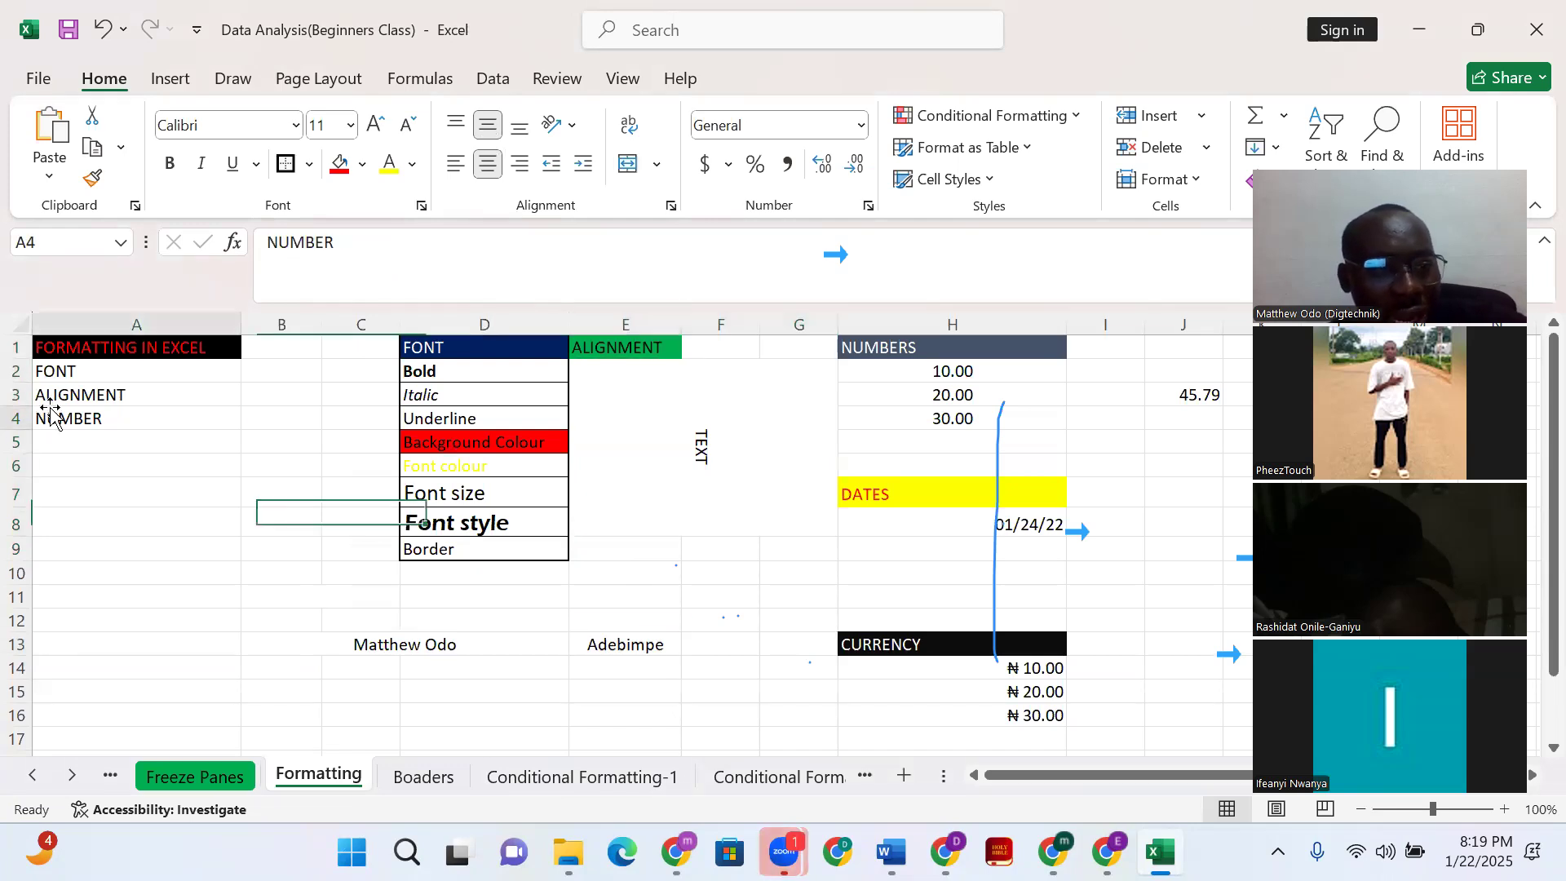
click(54, 396)
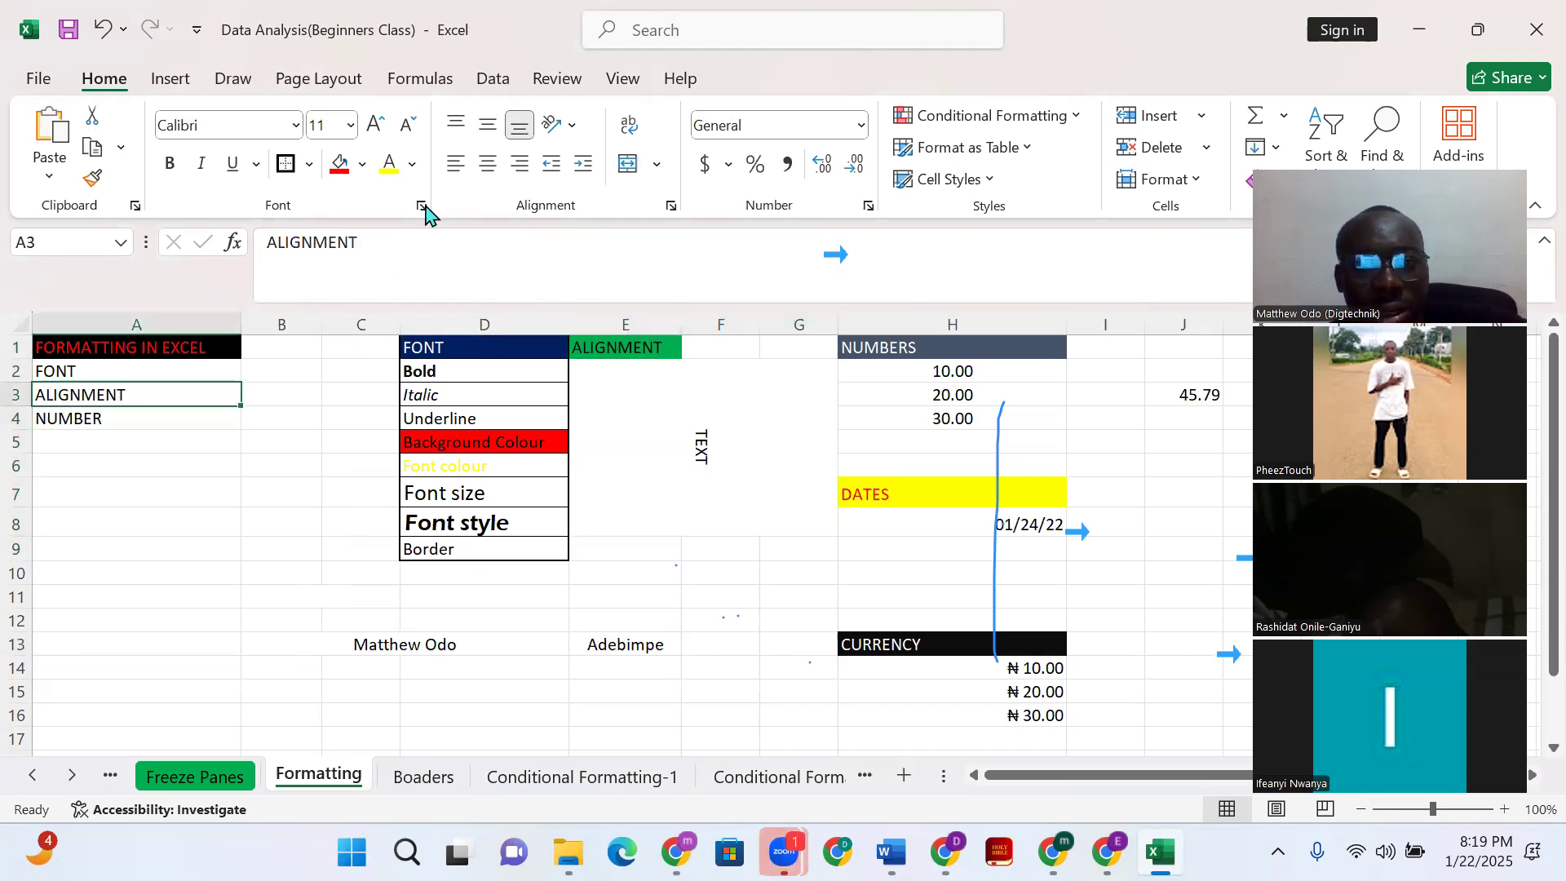
click(422, 208)
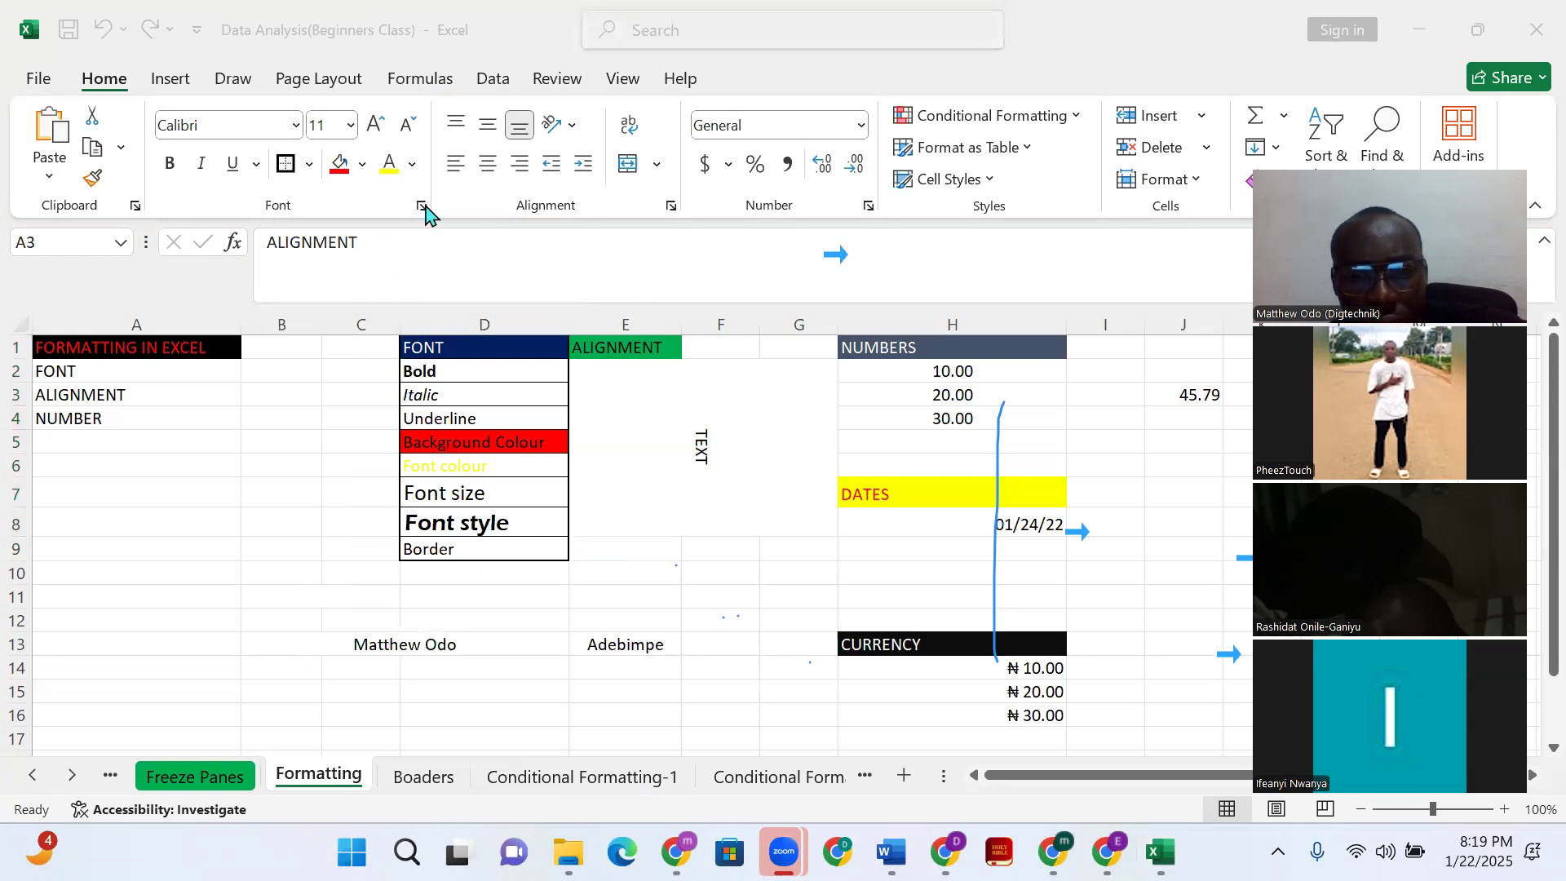
Widen column E and cycle the name in cell E13 through left, right and center alignment, finishing on center
click(604, 641)
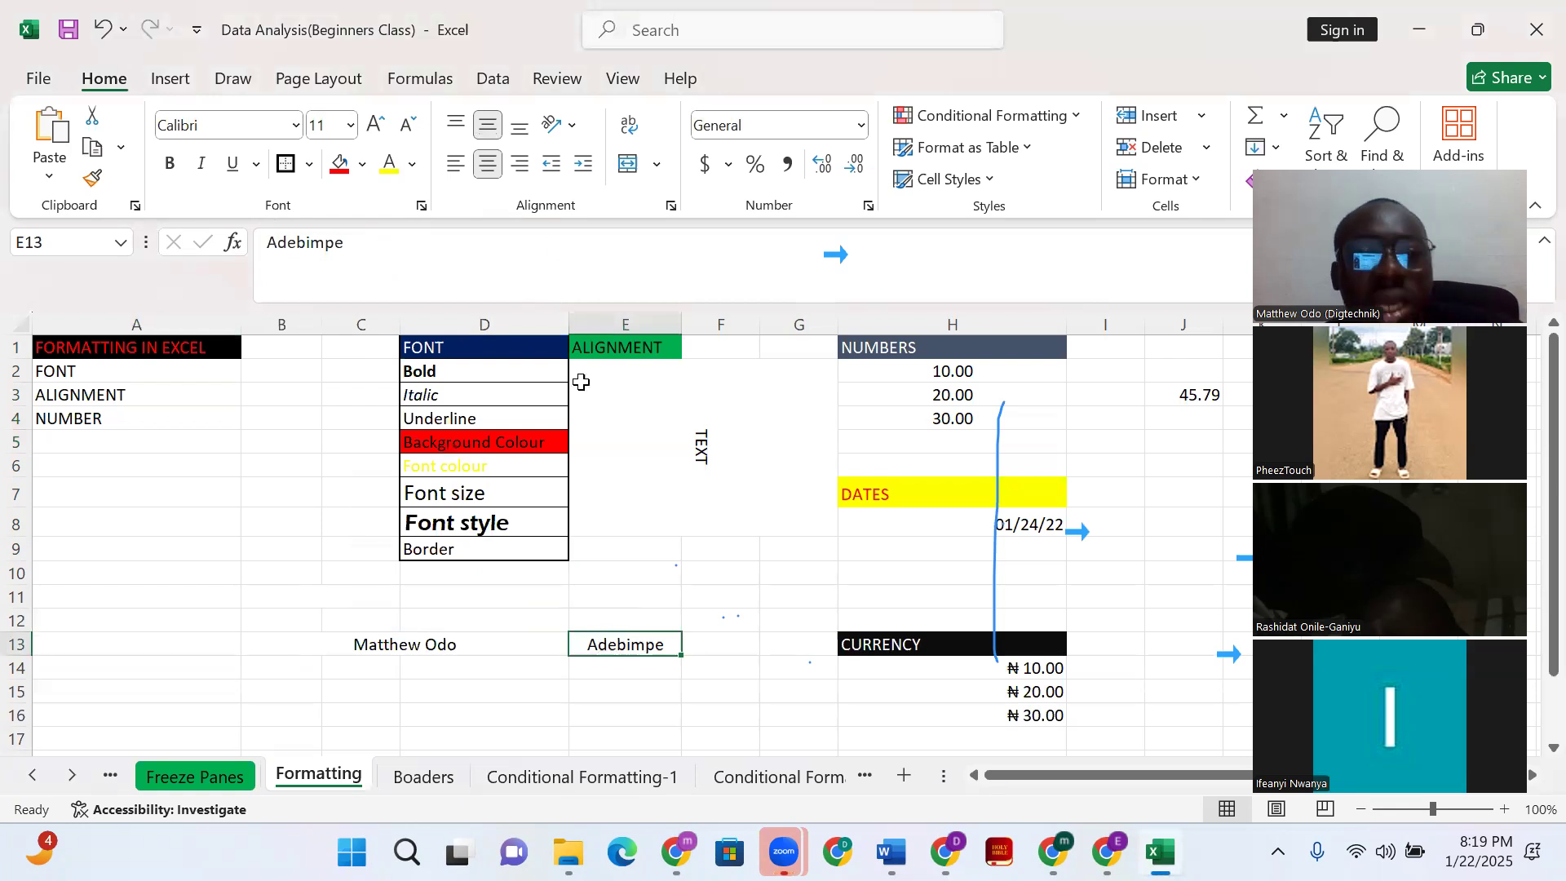
click(455, 164)
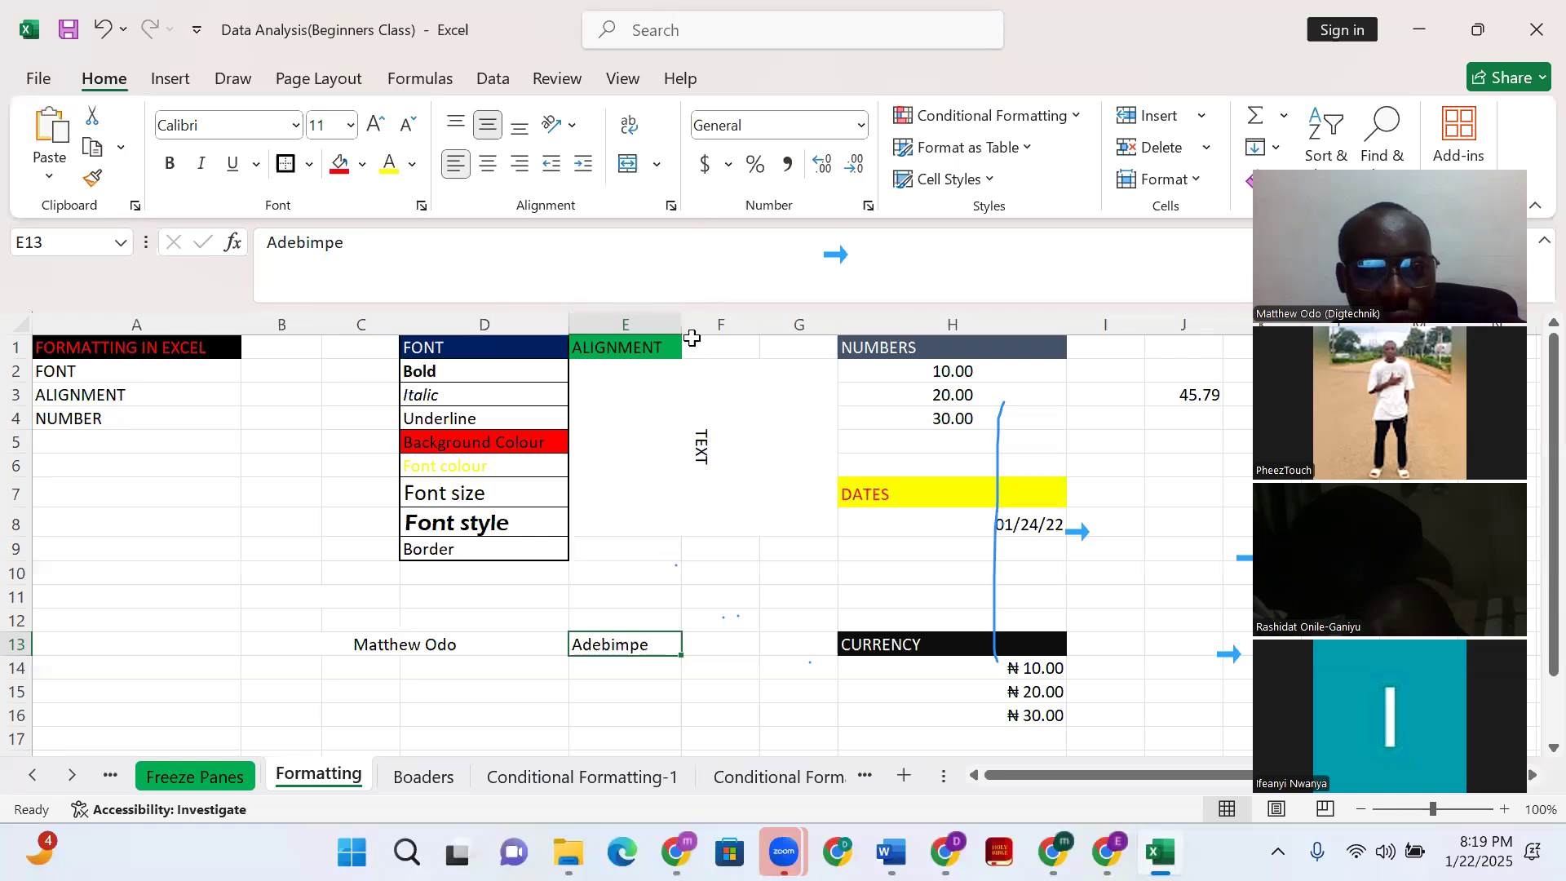
drag(680, 327, 725, 327)
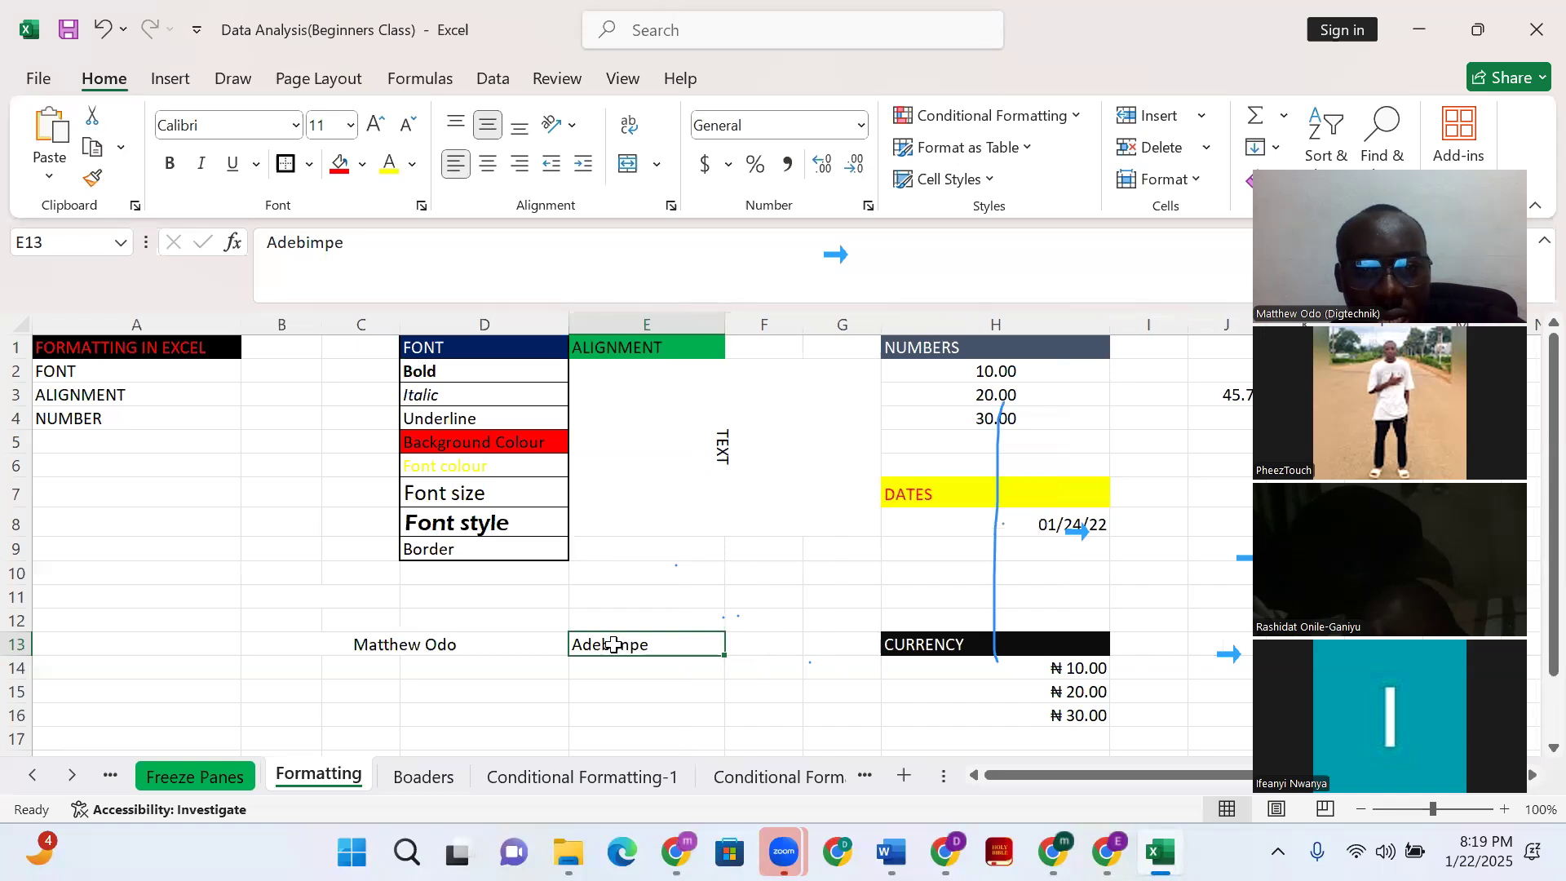
click(519, 164)
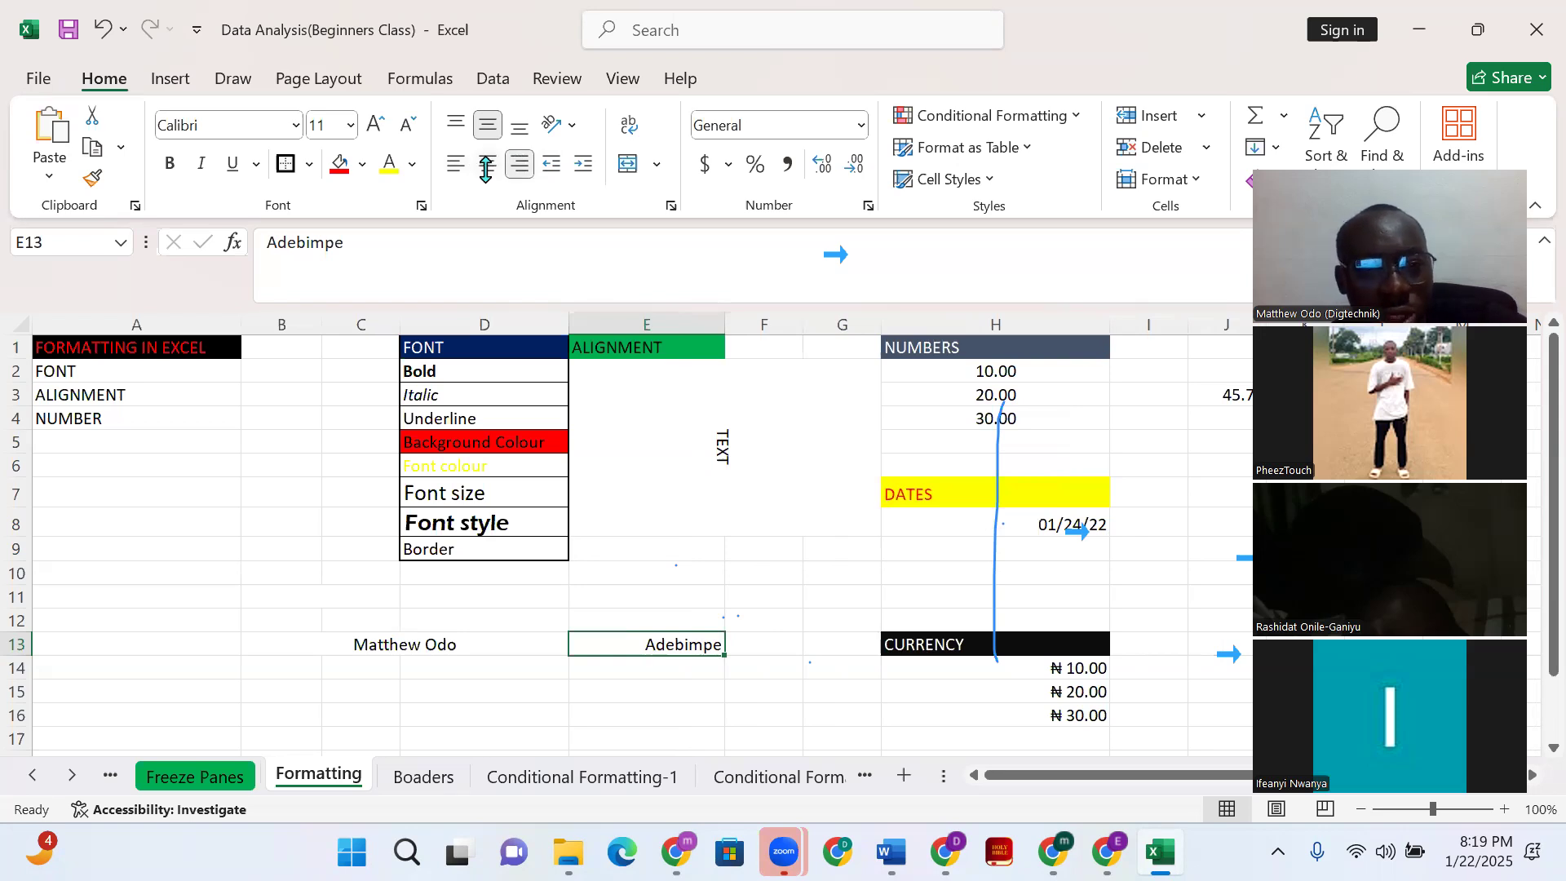
click(486, 169)
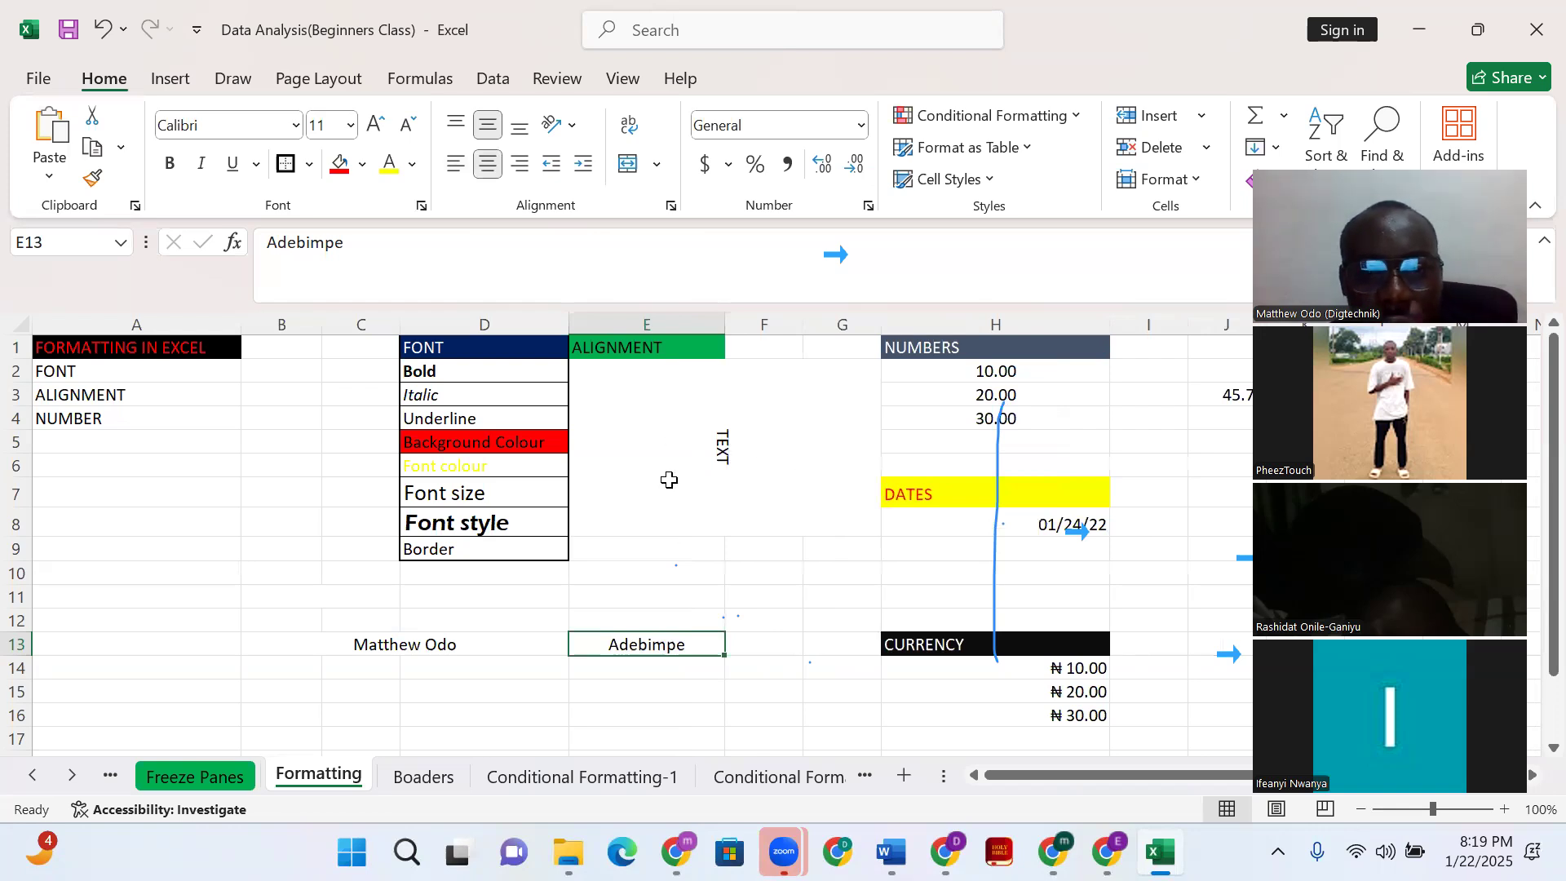
Unmerge the block E2:G8 containing "TEXT" and select cell E2
click(720, 447)
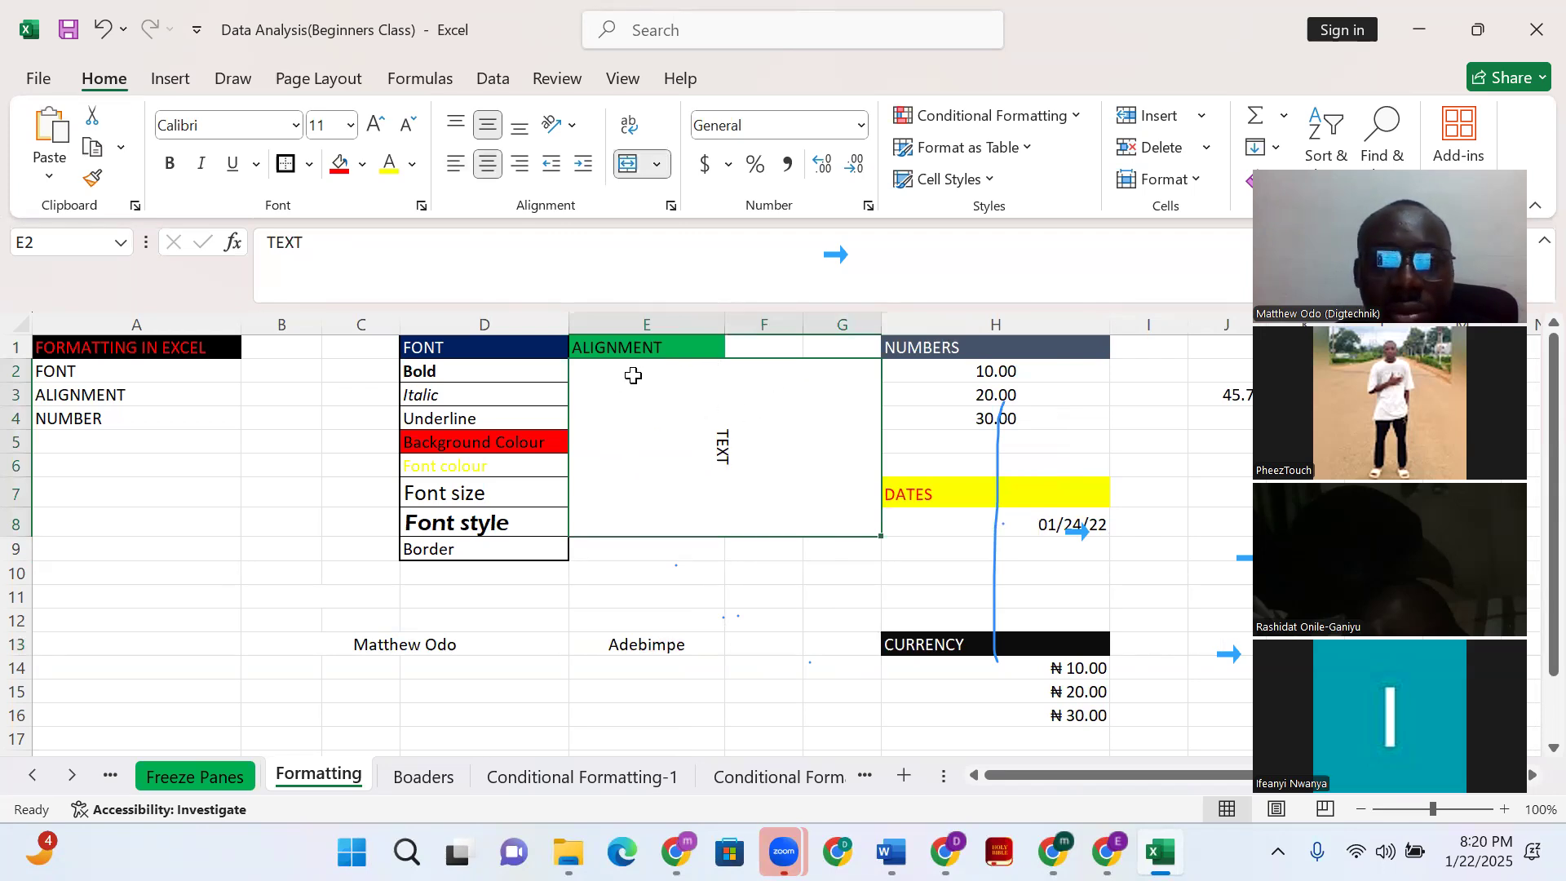
click(656, 168)
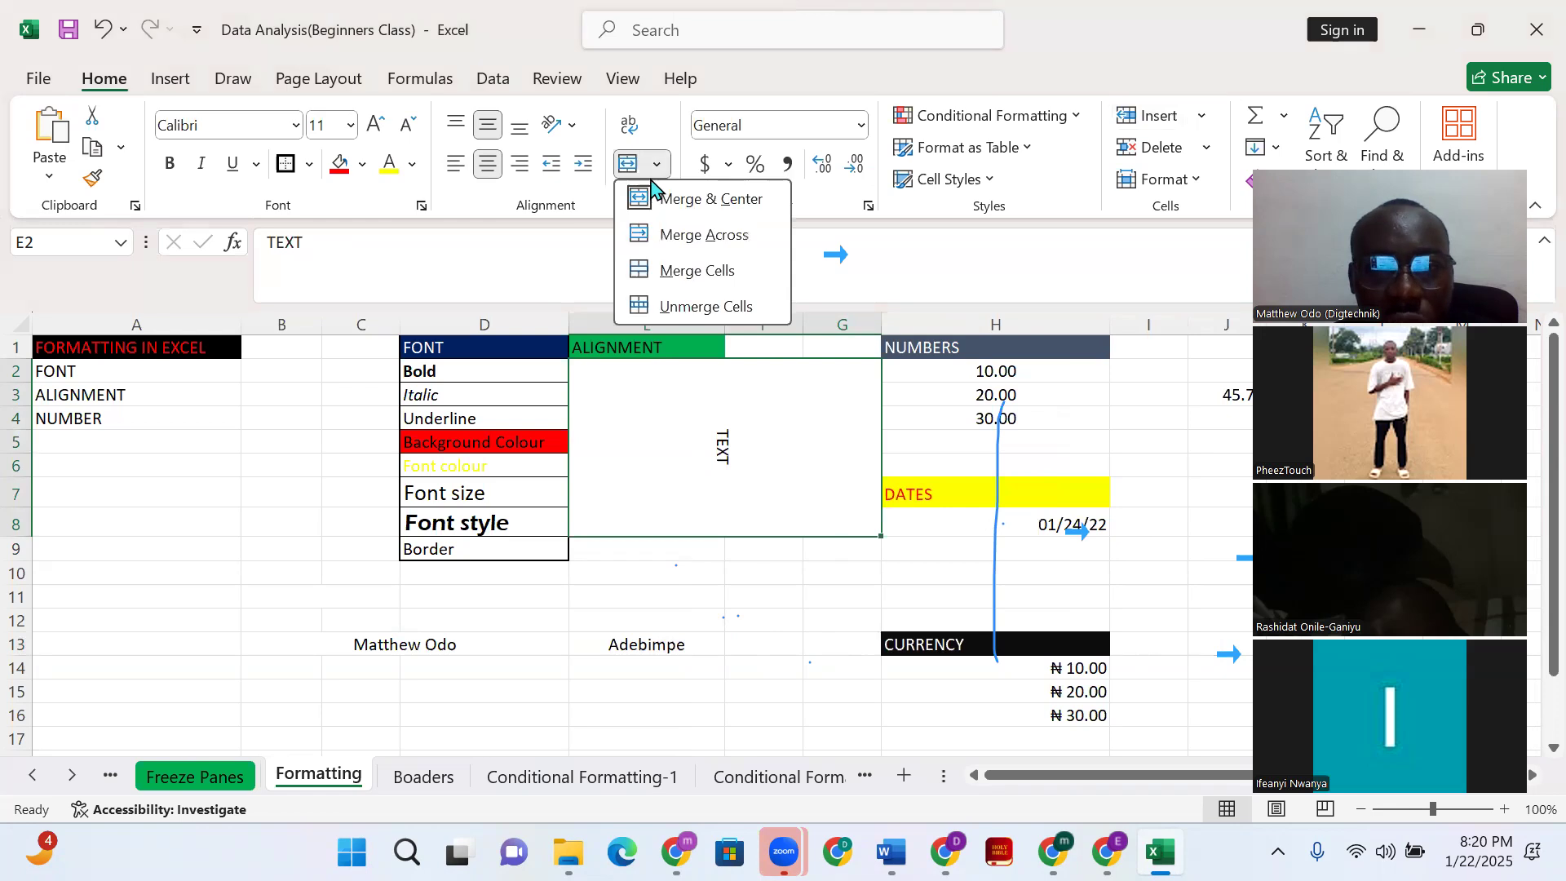
click(689, 307)
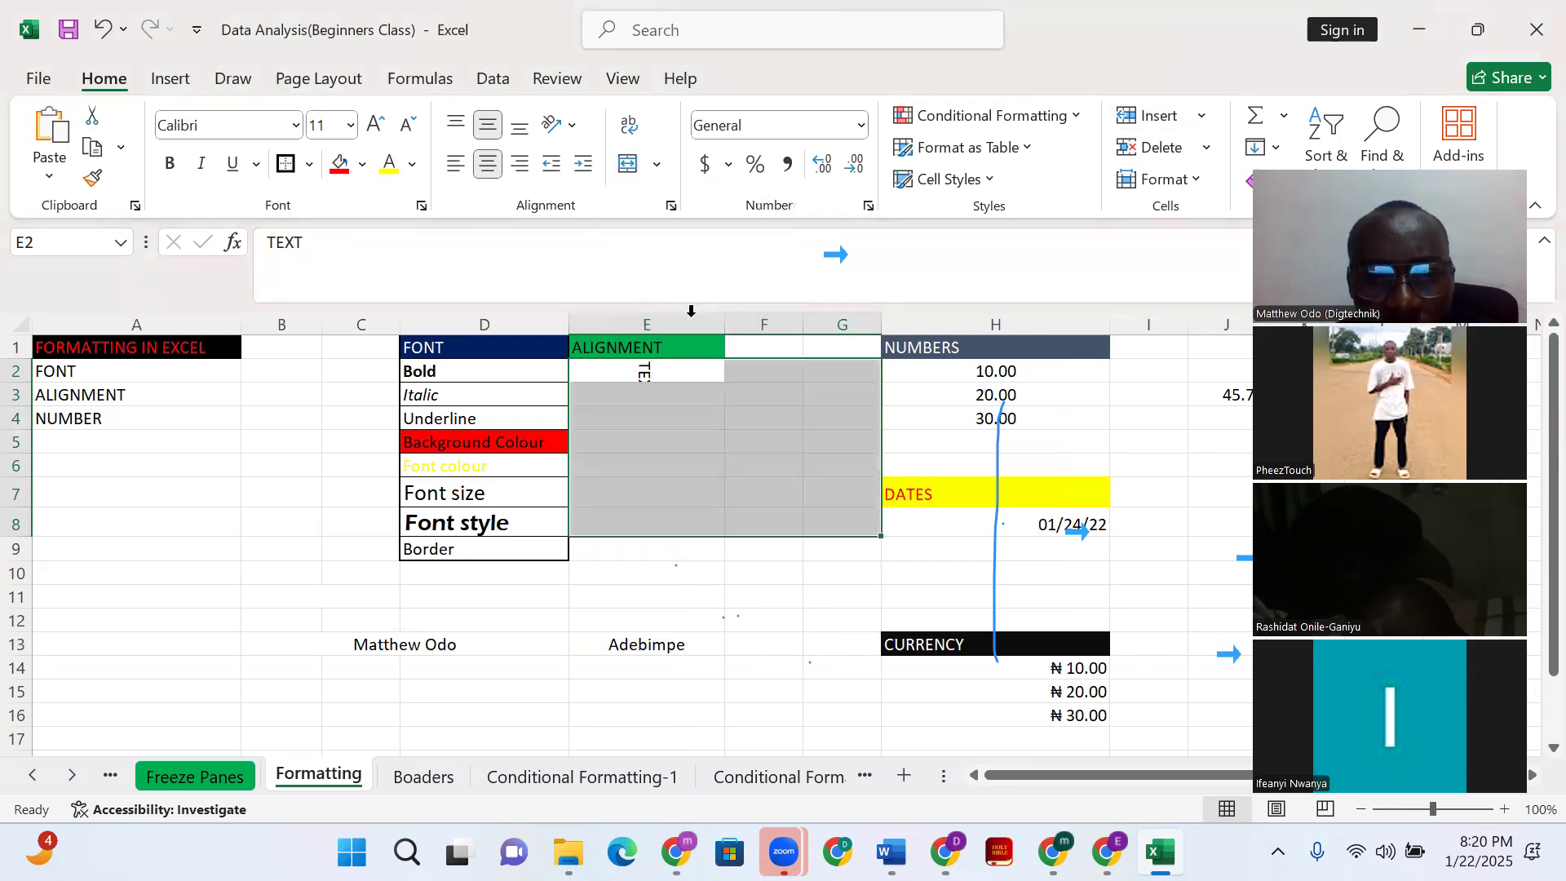
click(657, 376)
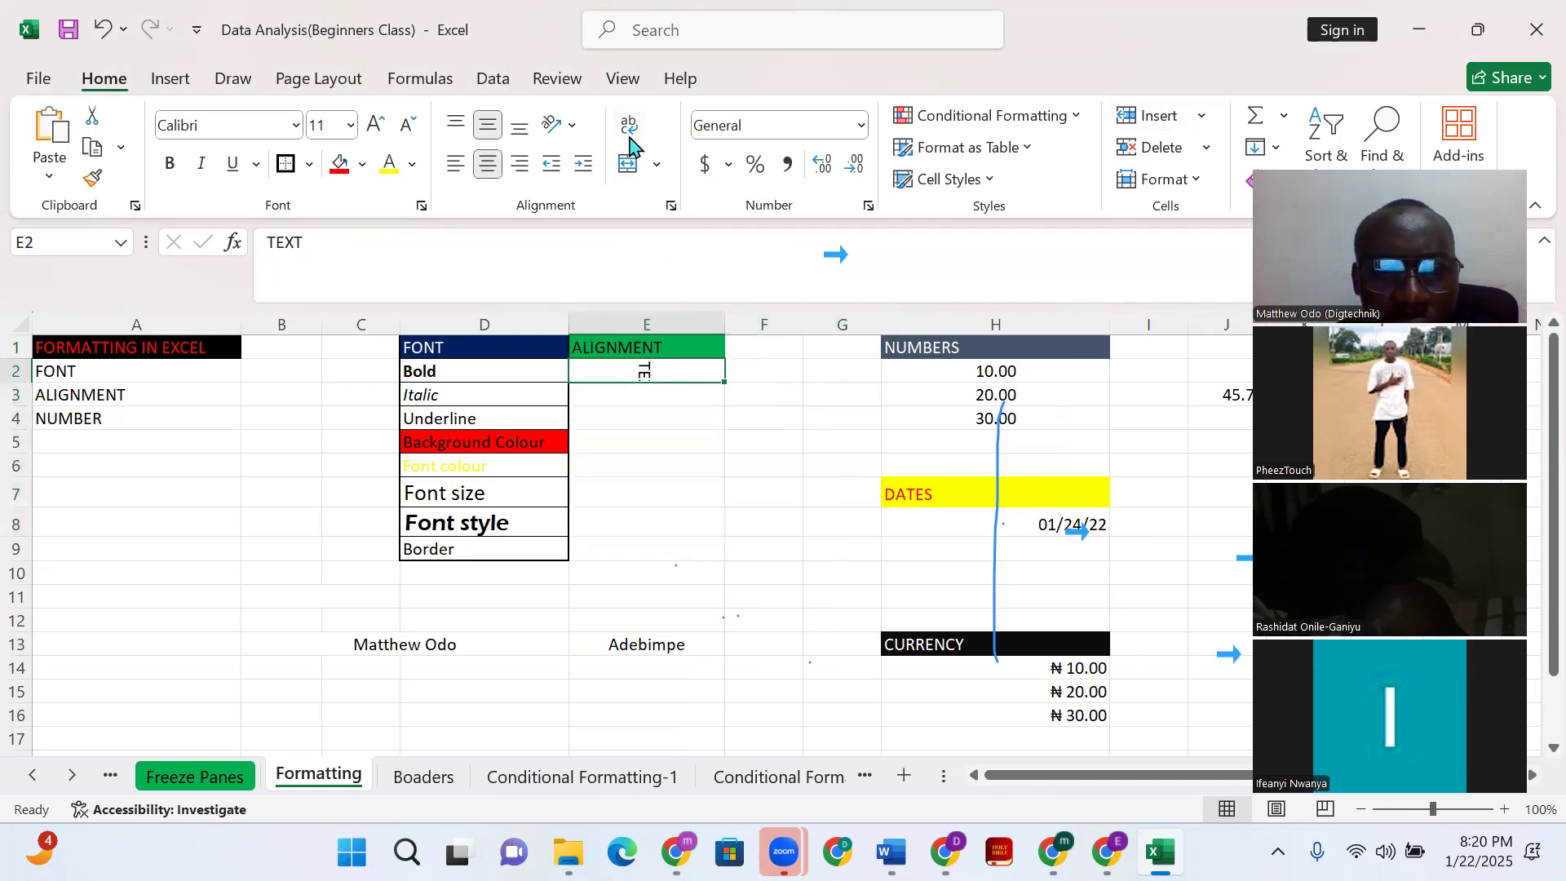
Check the alignment and orientation settings of cell E2
click(573, 131)
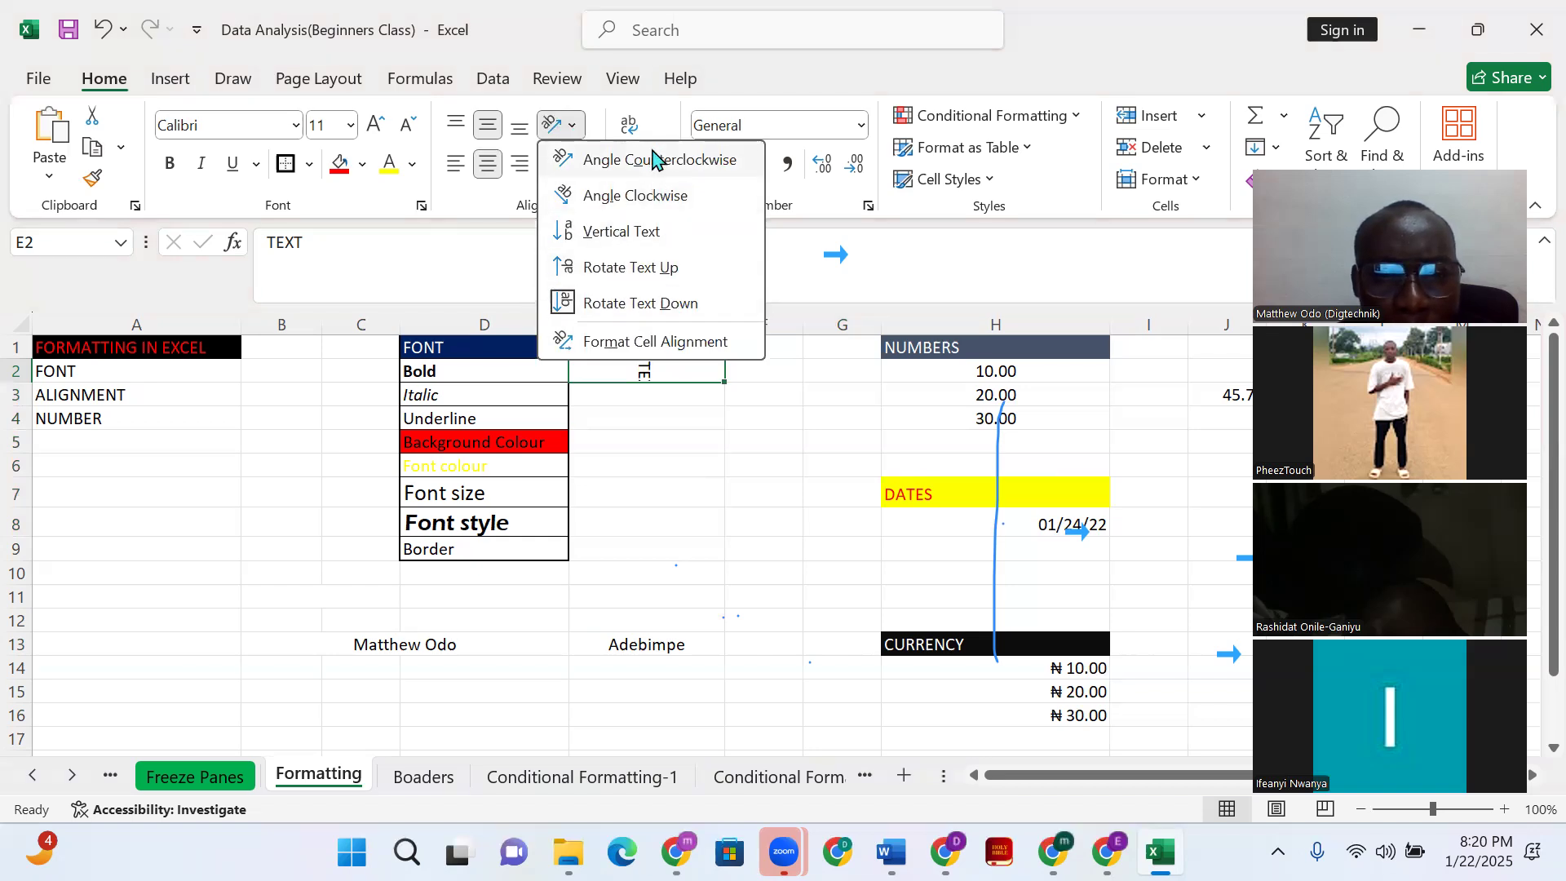
click(674, 340)
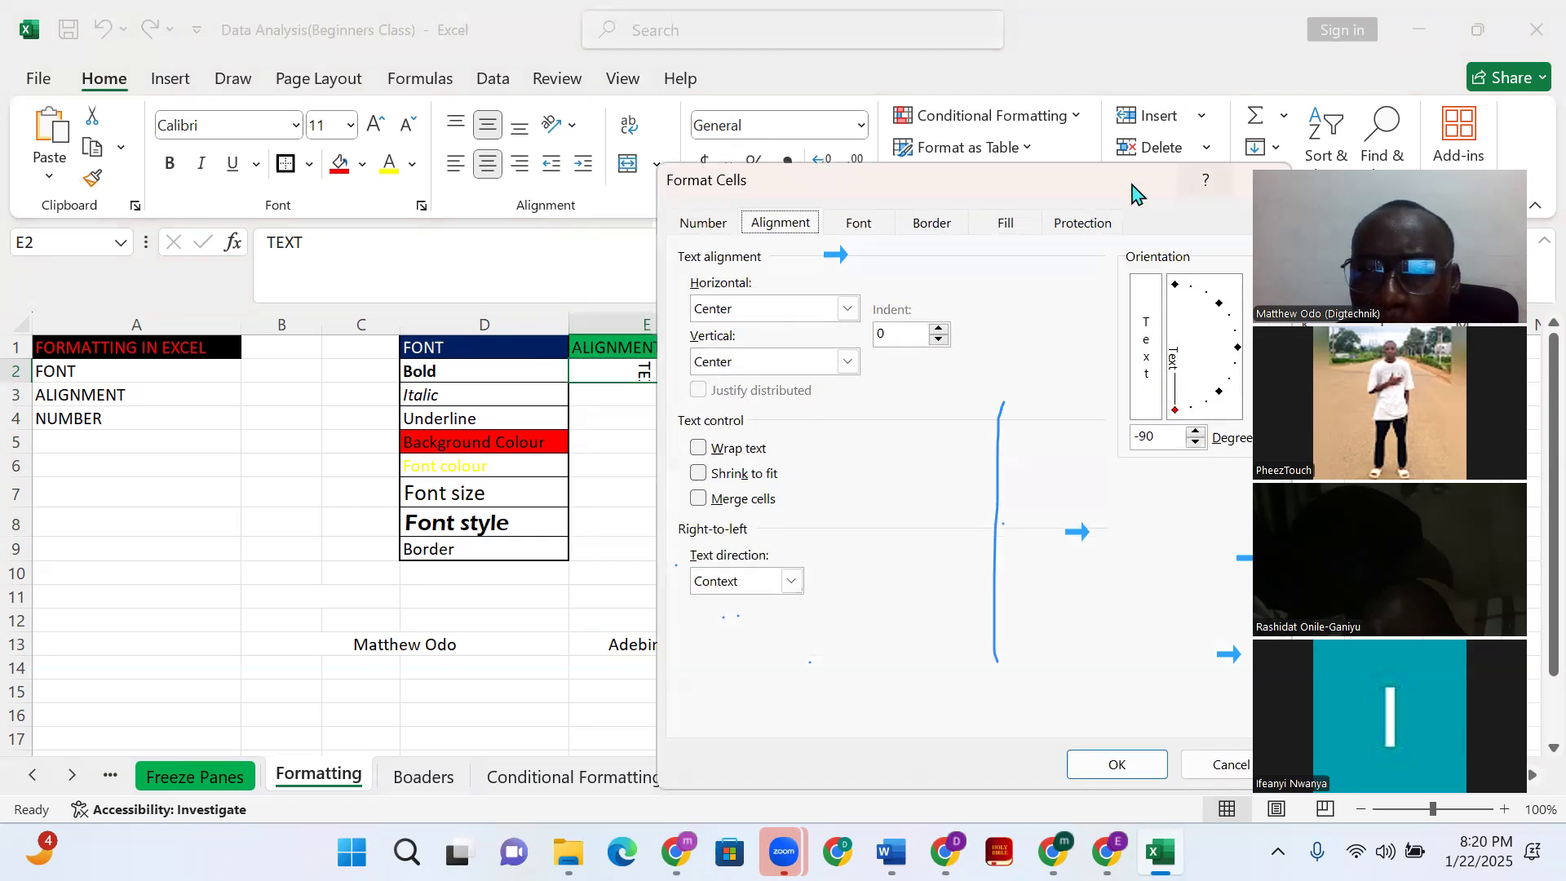
click(1117, 763)
Replace the text in cell E2 with a person's first name in capital letters
key(Delete)
text(T)
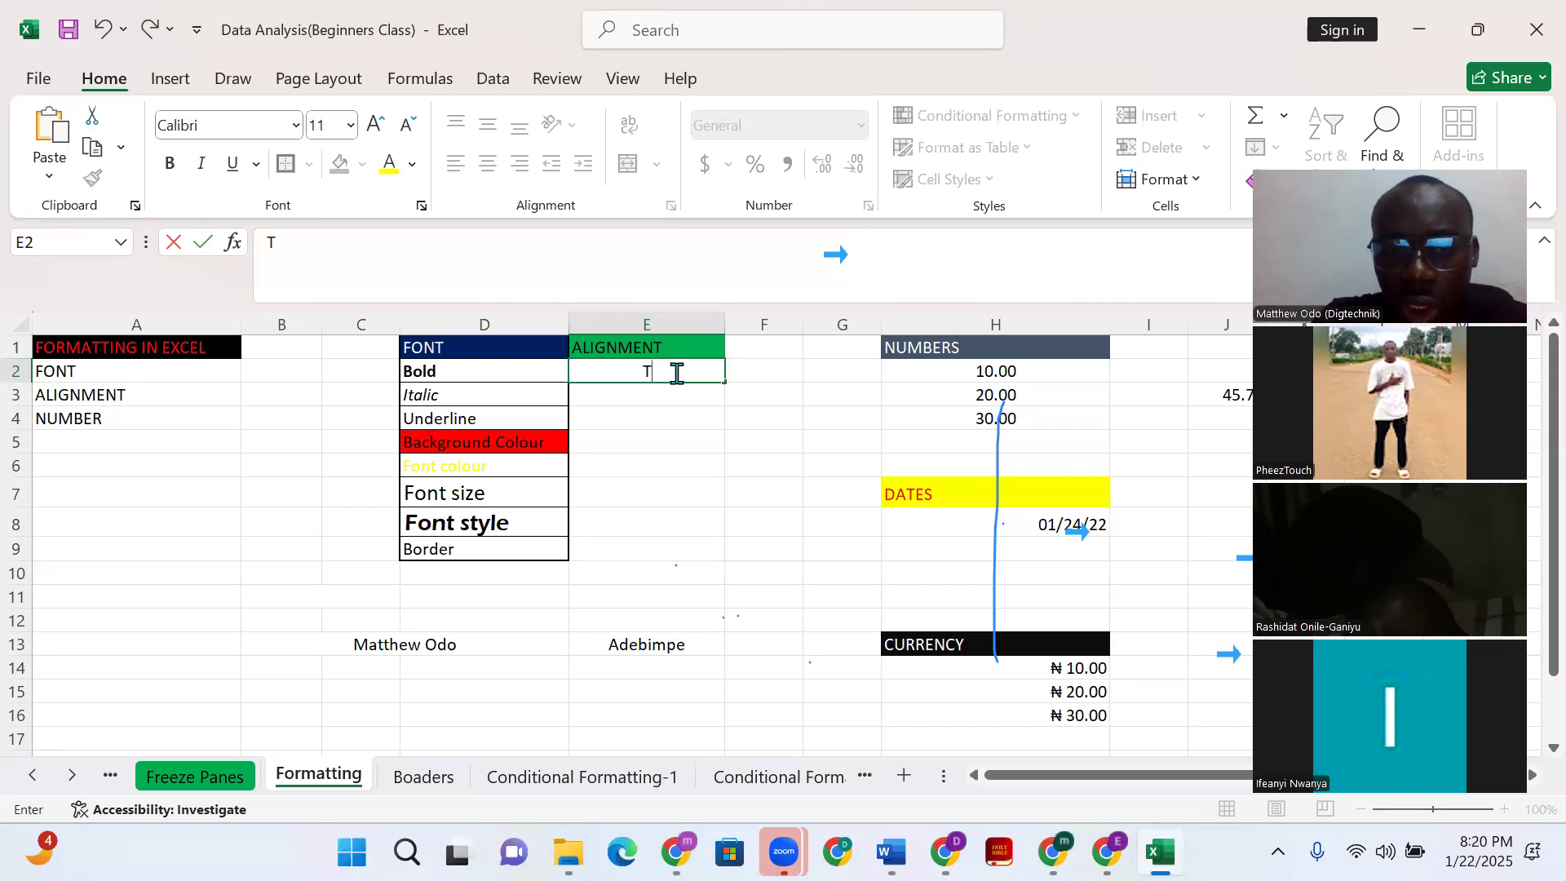
text(Ythia)
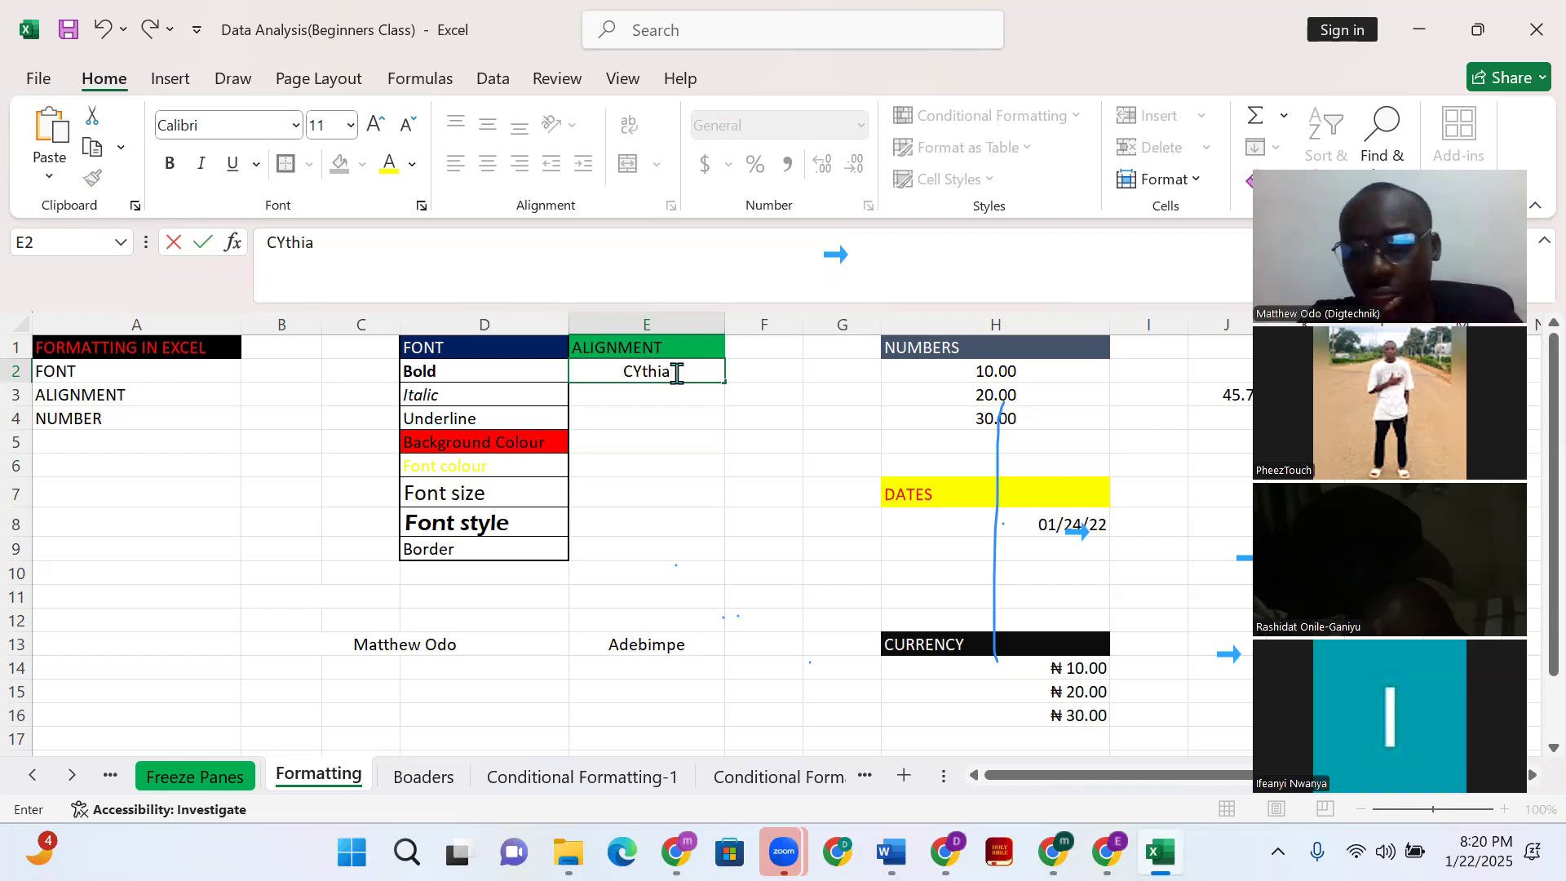
key(BackSpace)
key(BackSpace)
key(BackSpace)
text(t)
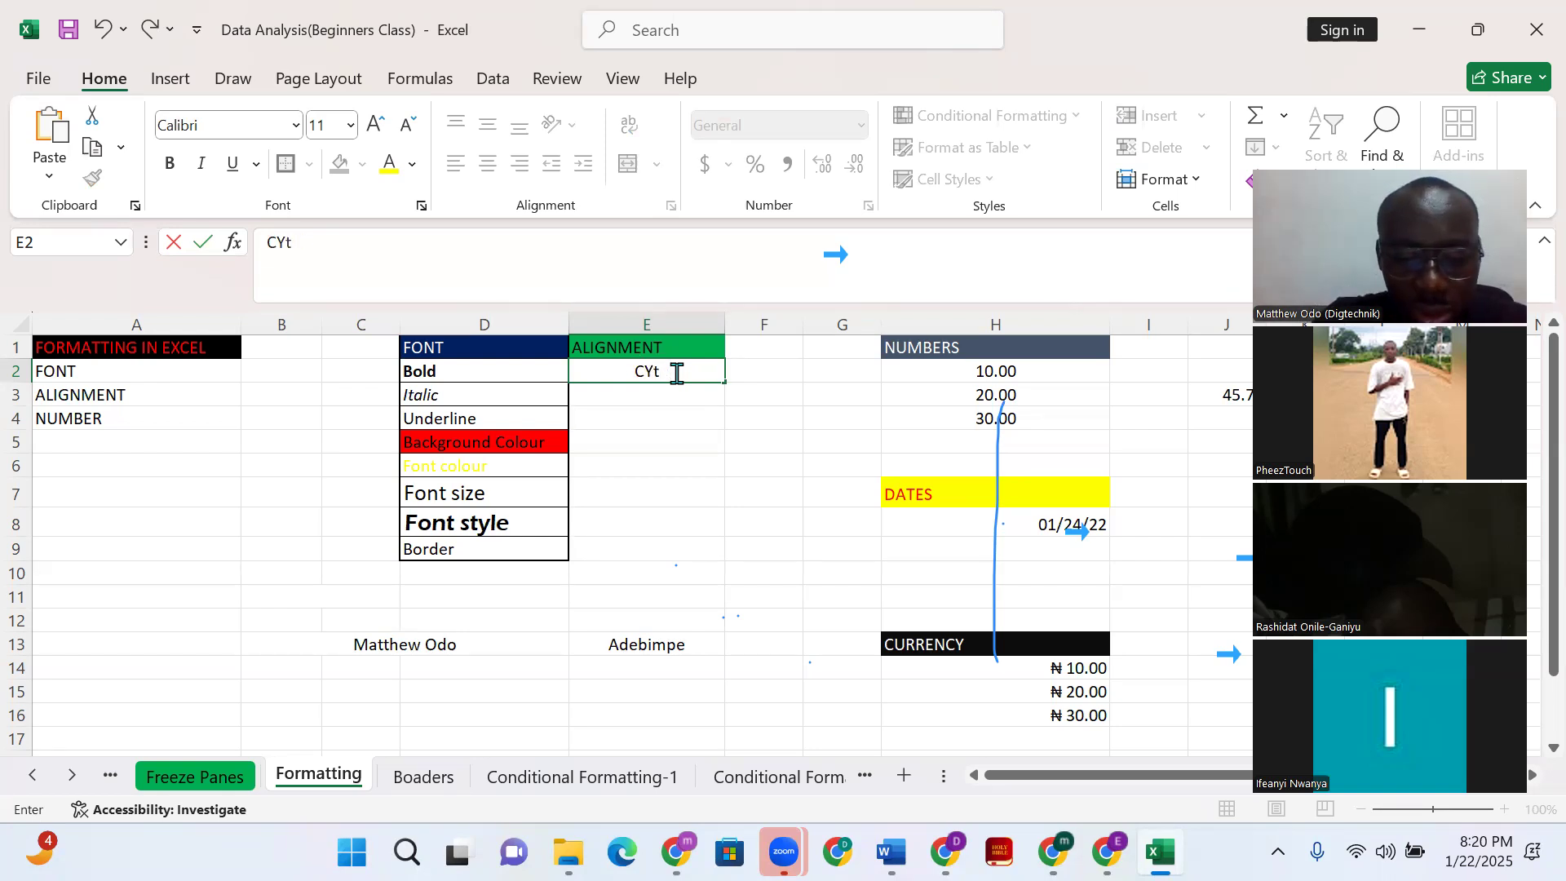
text(HIA)
key(Return)
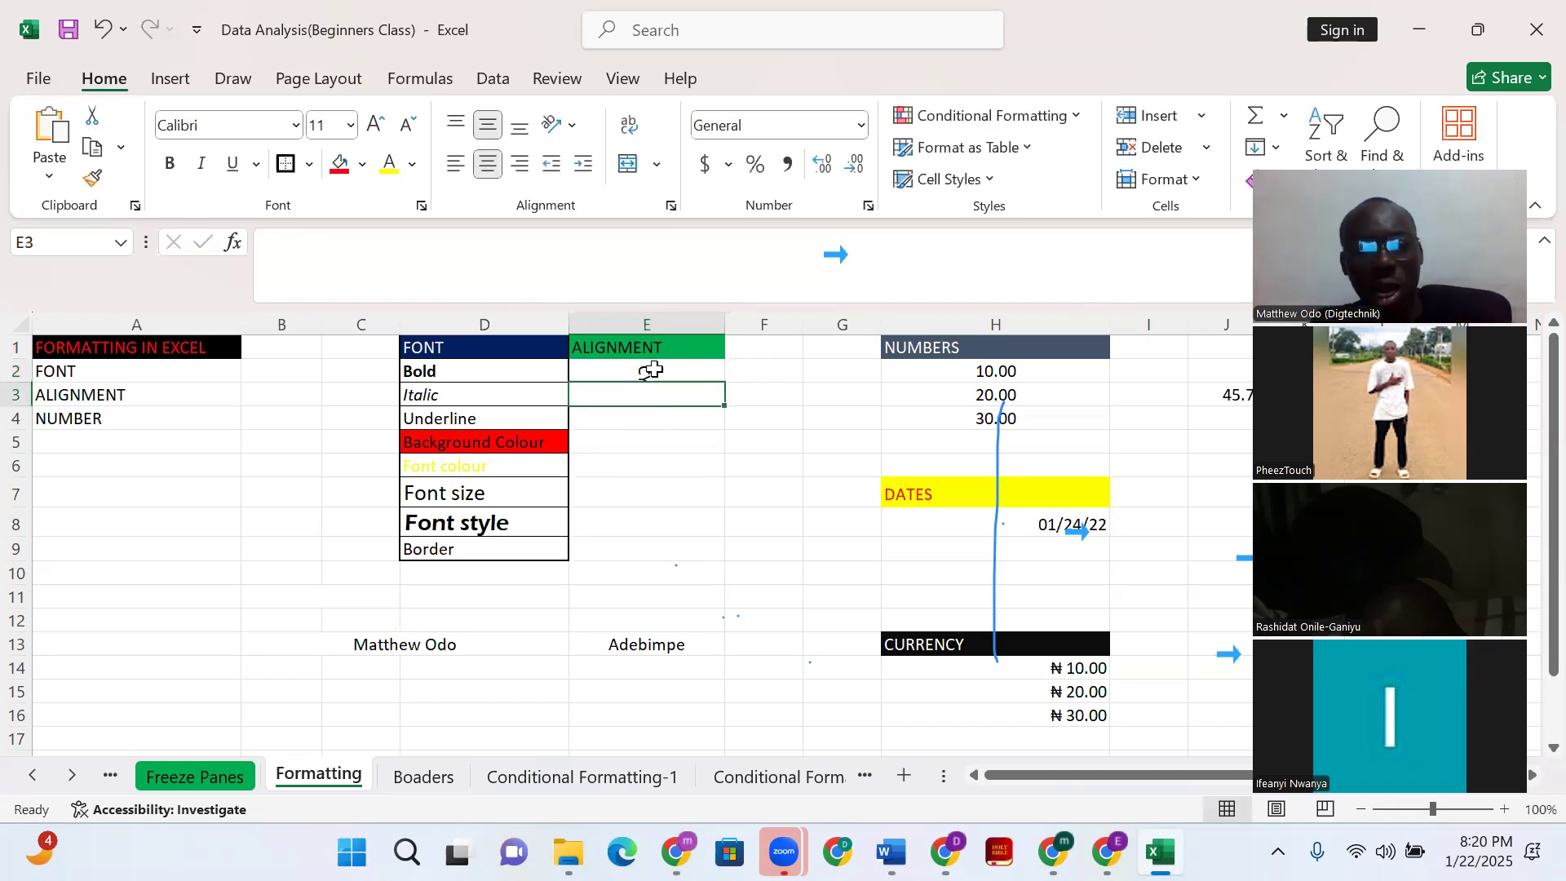
Apply the Vertical Text orientation to the name in cell E2
click(652, 371)
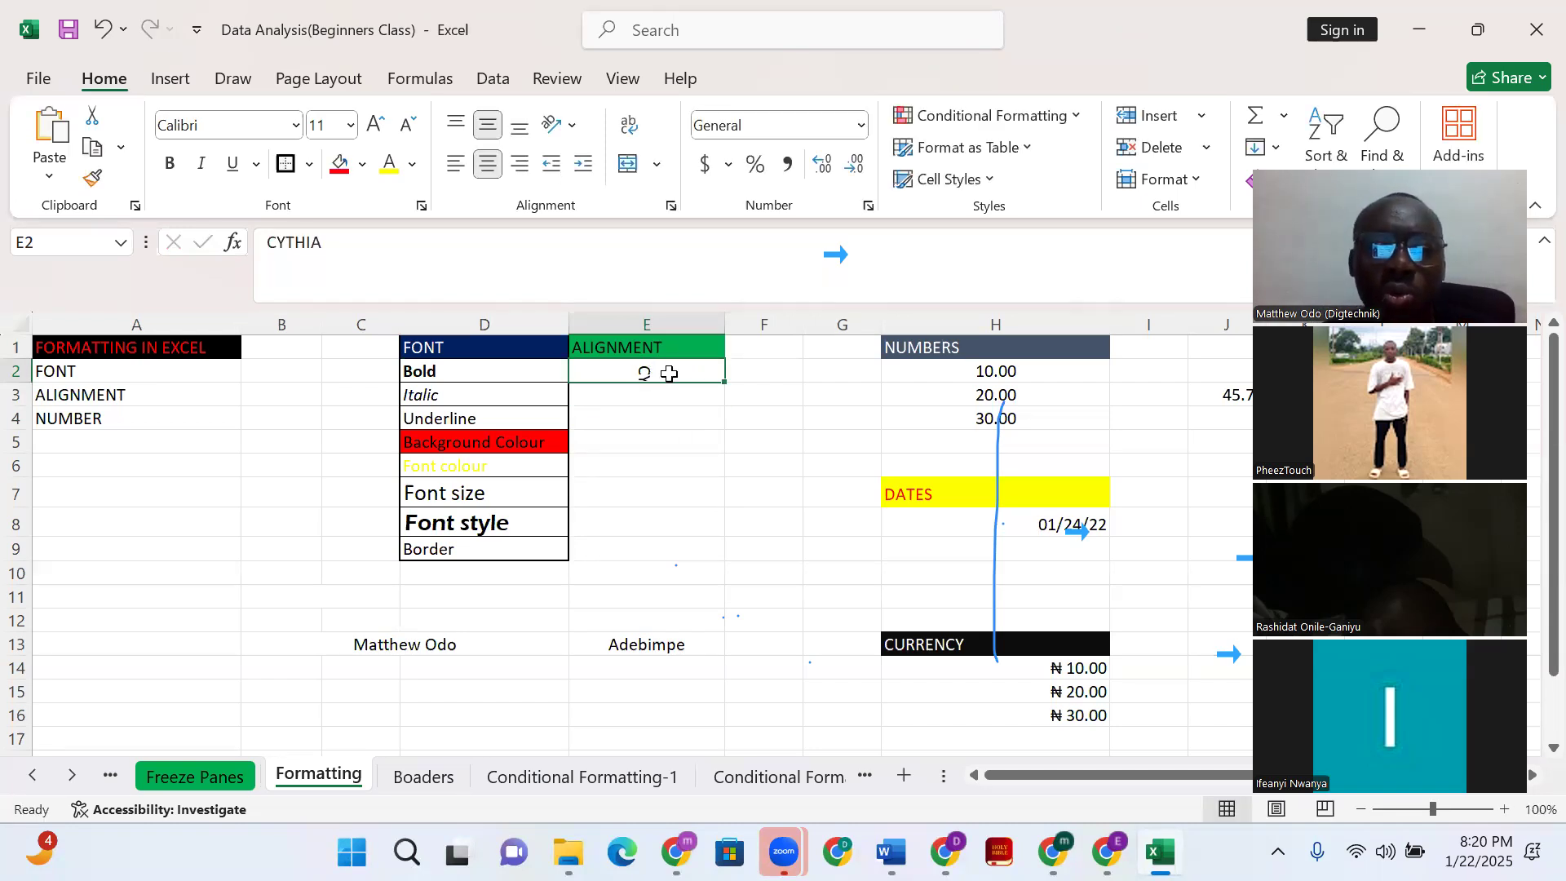
click(573, 130)
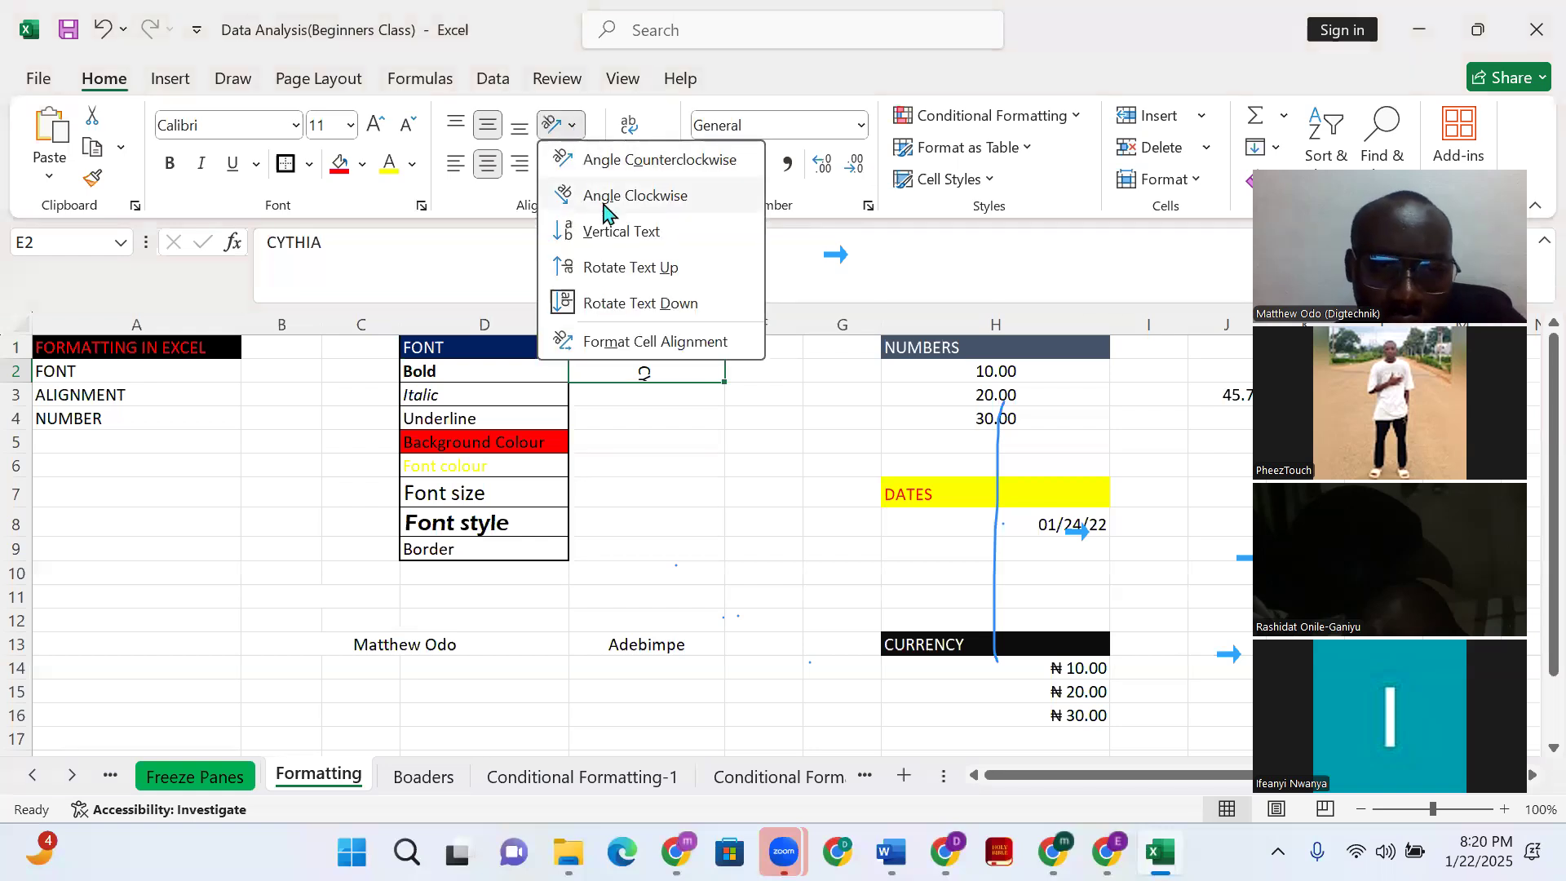
click(622, 232)
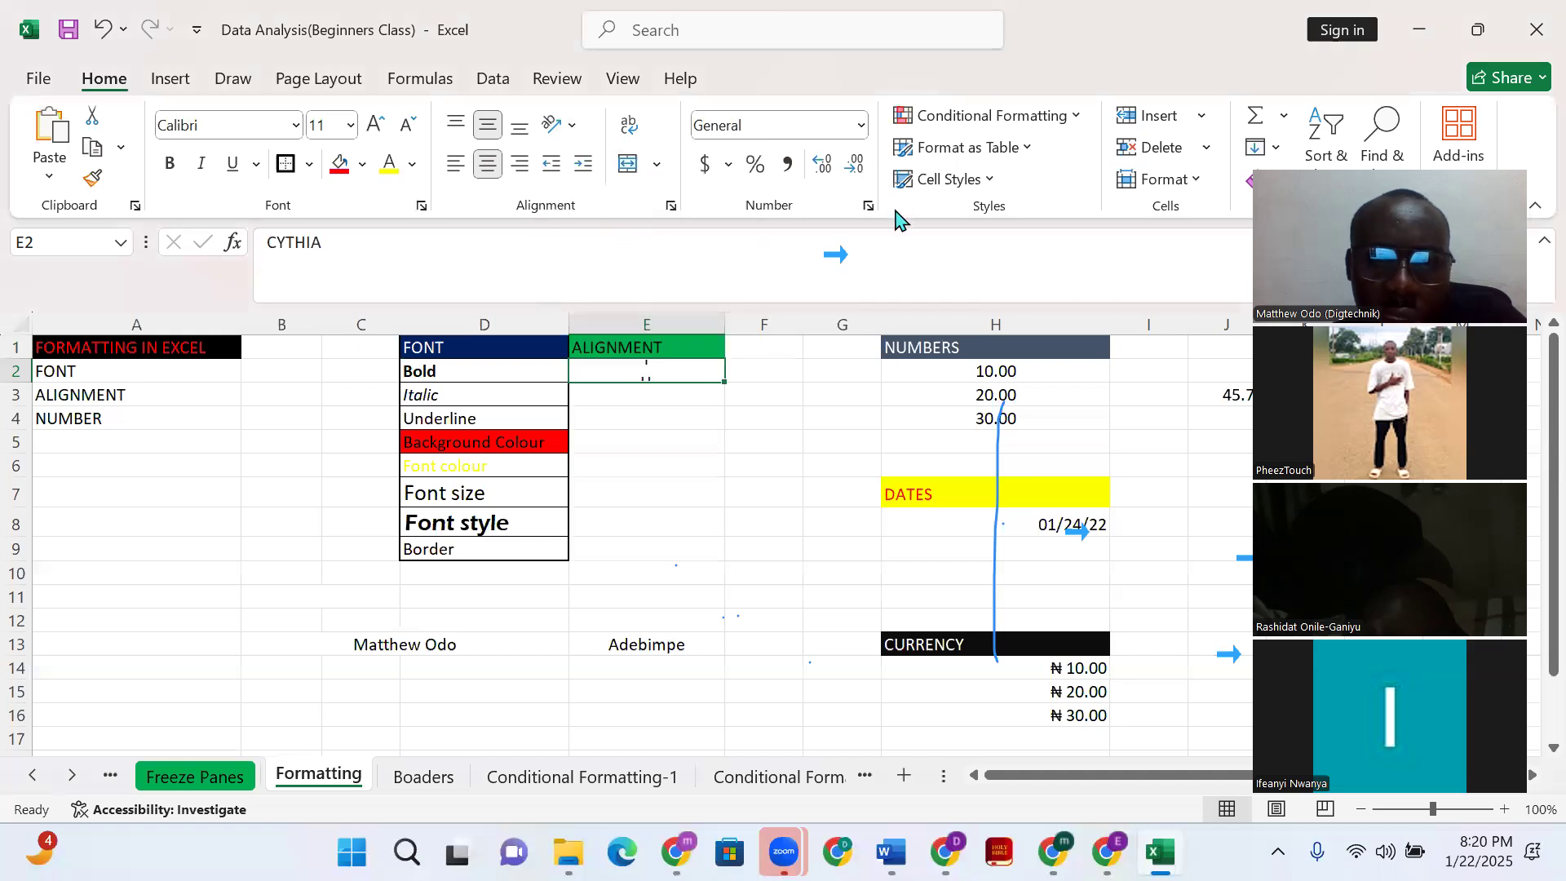
In the cell alignment settings of E2, switch the vertical alignment to Justify and back to Center
click(570, 130)
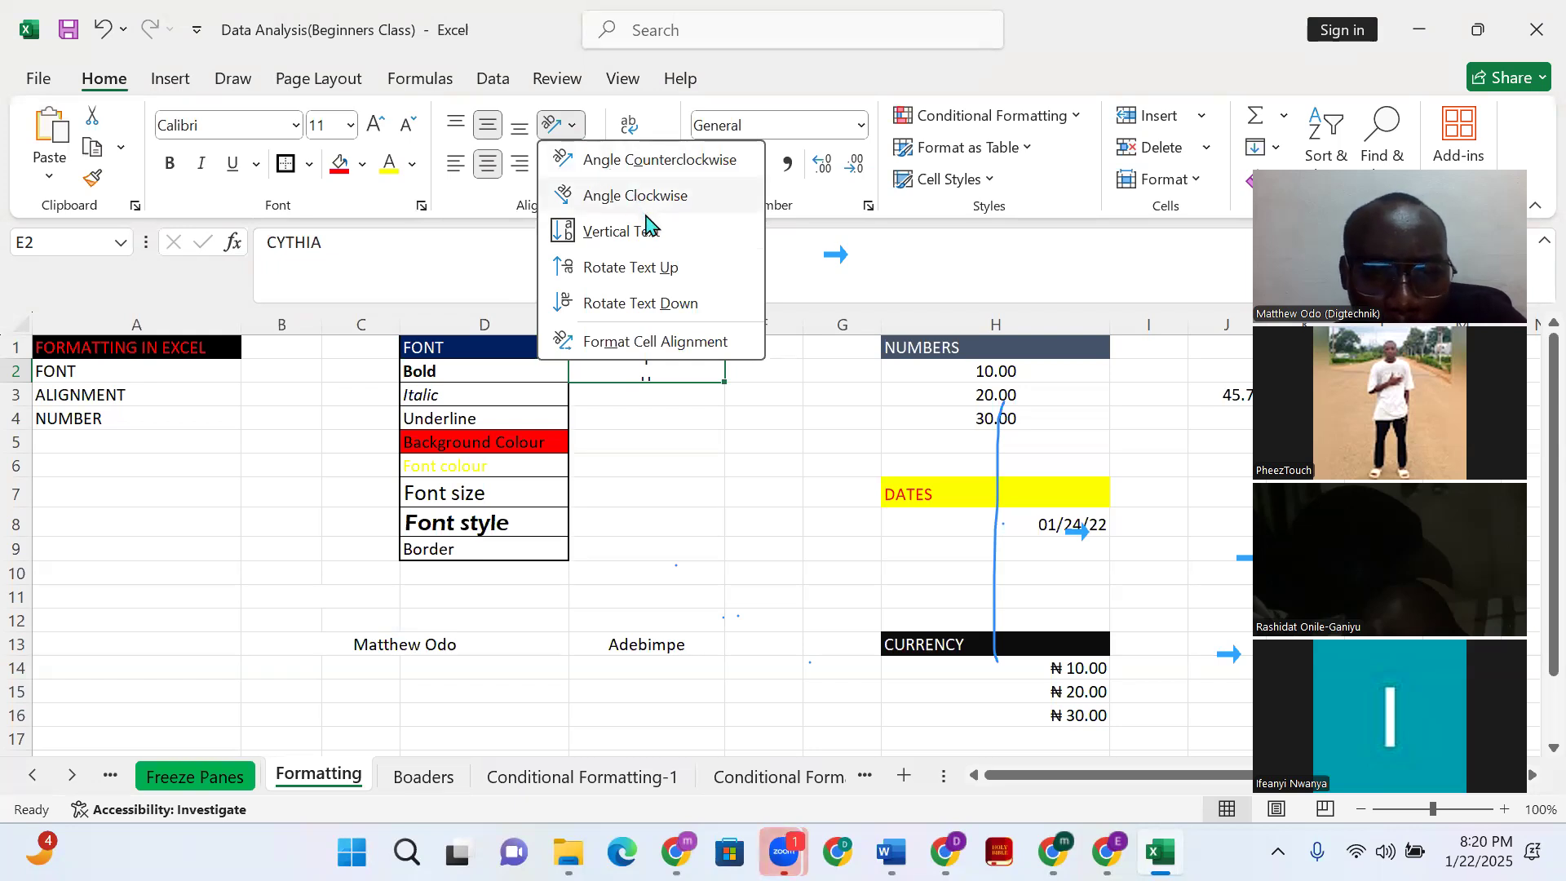
click(680, 343)
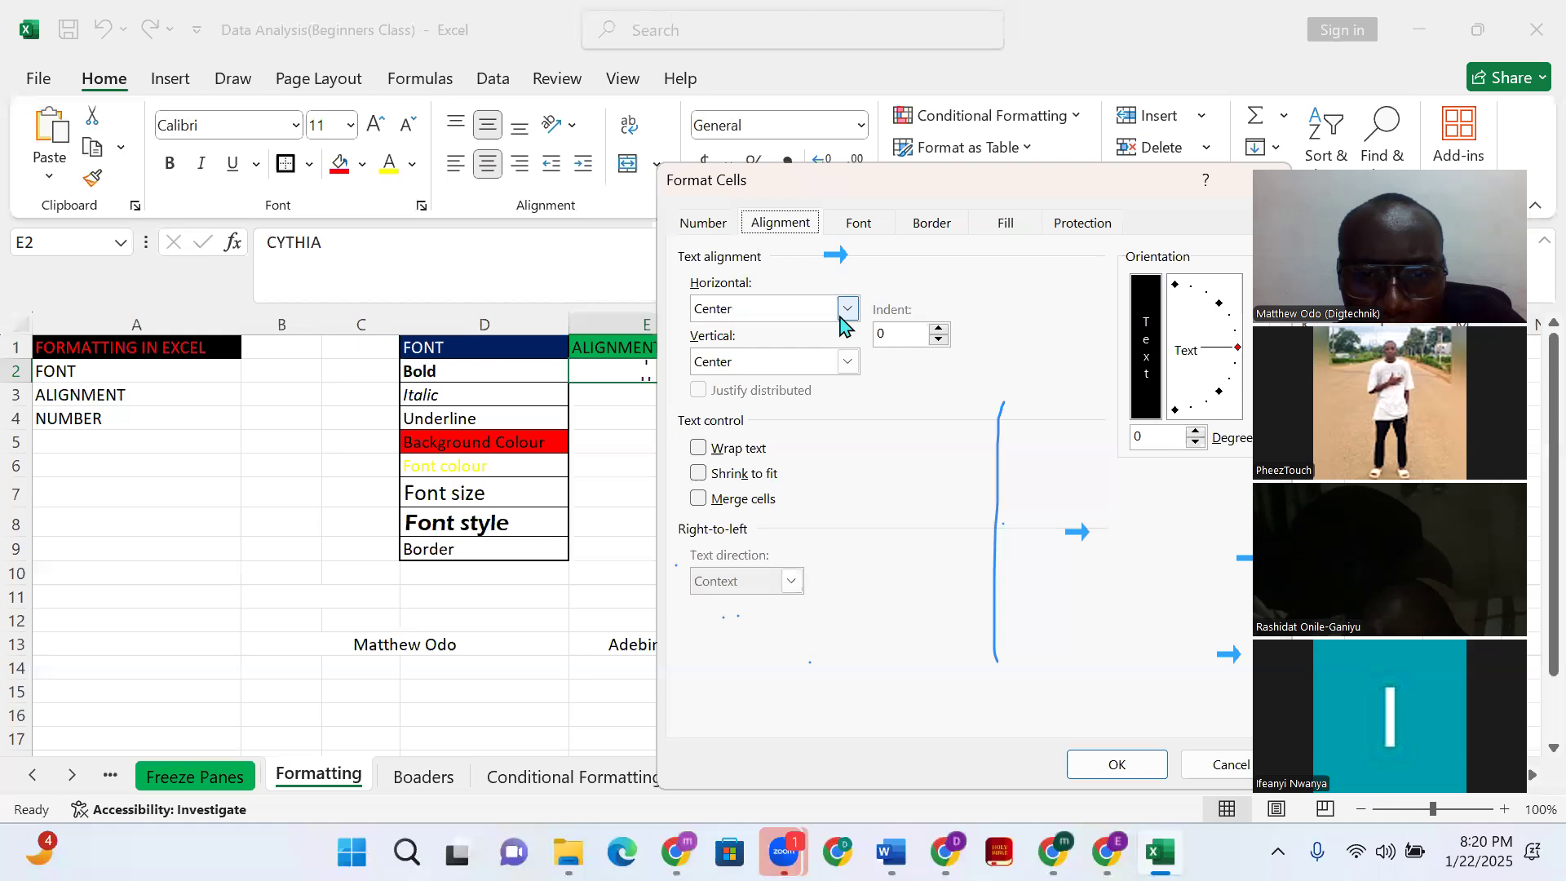
click(847, 363)
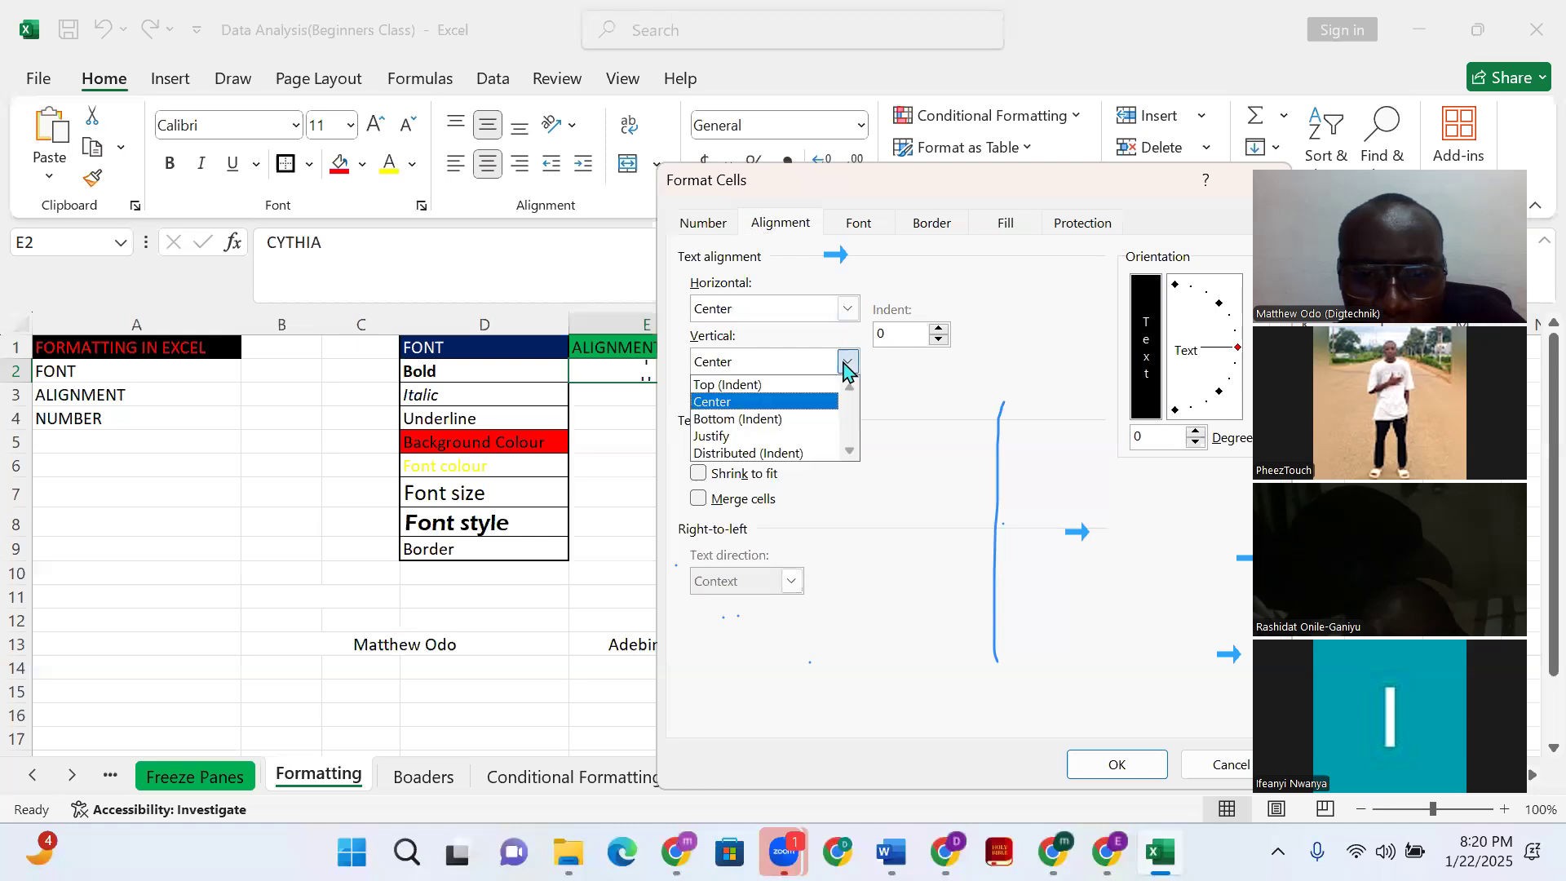
click(821, 437)
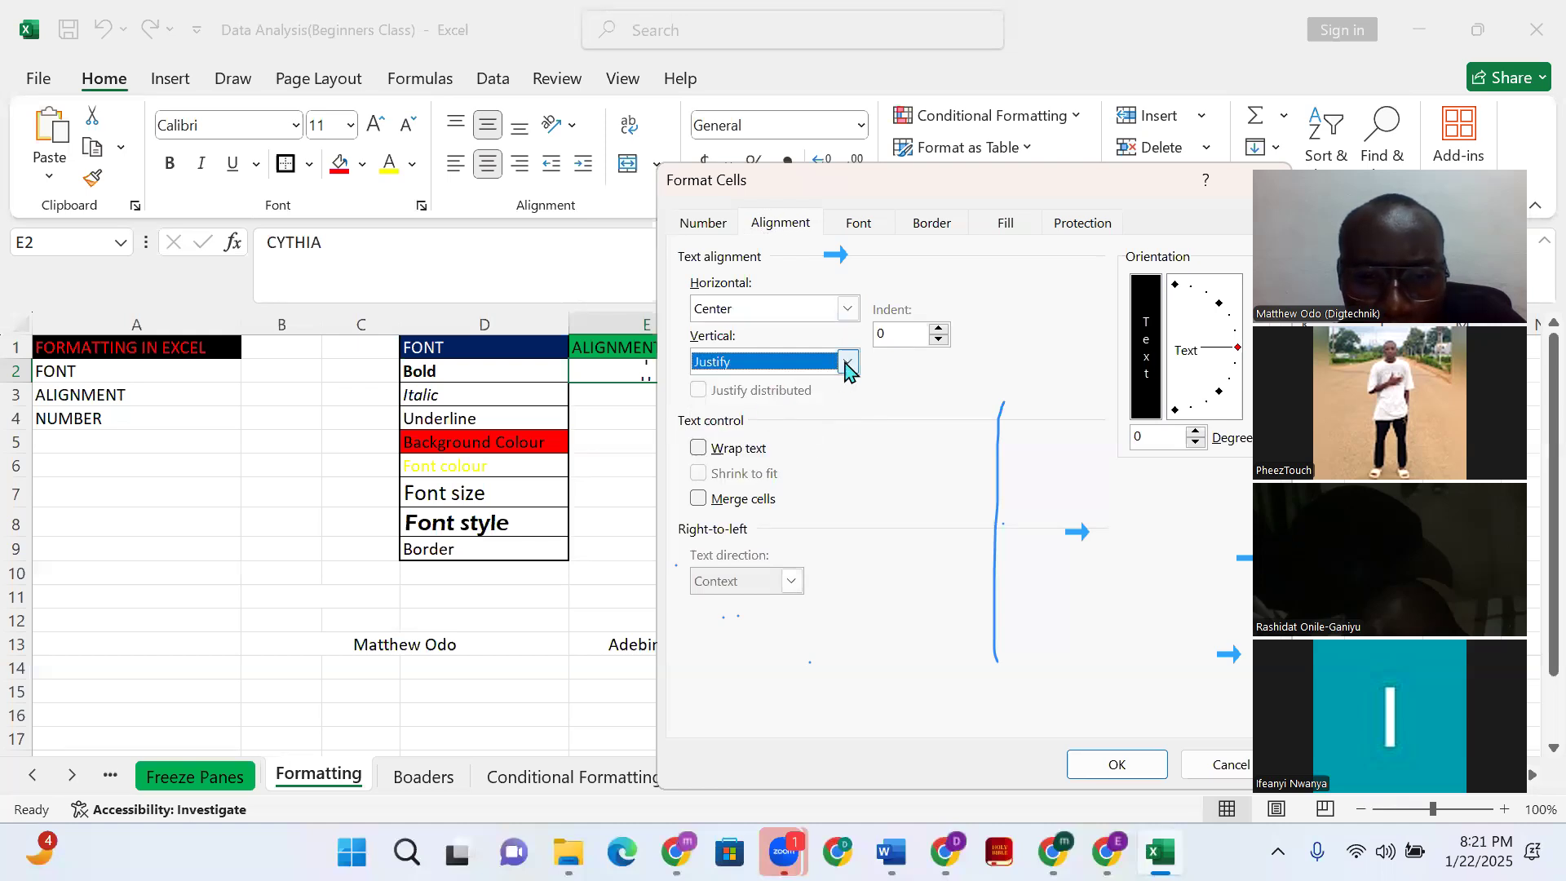
click(847, 361)
click(752, 405)
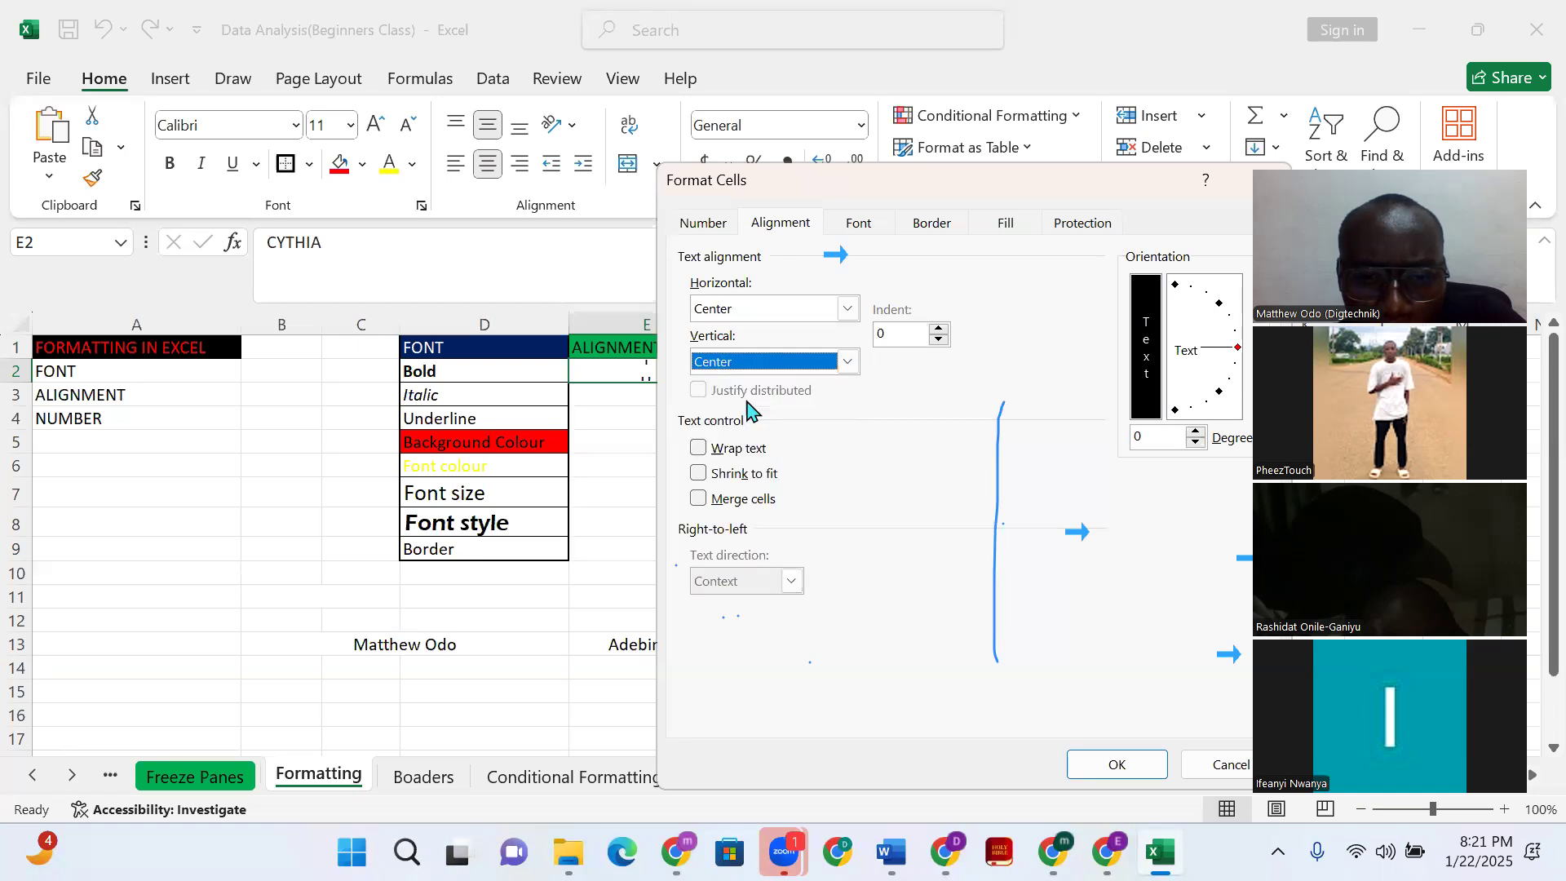
click(1118, 765)
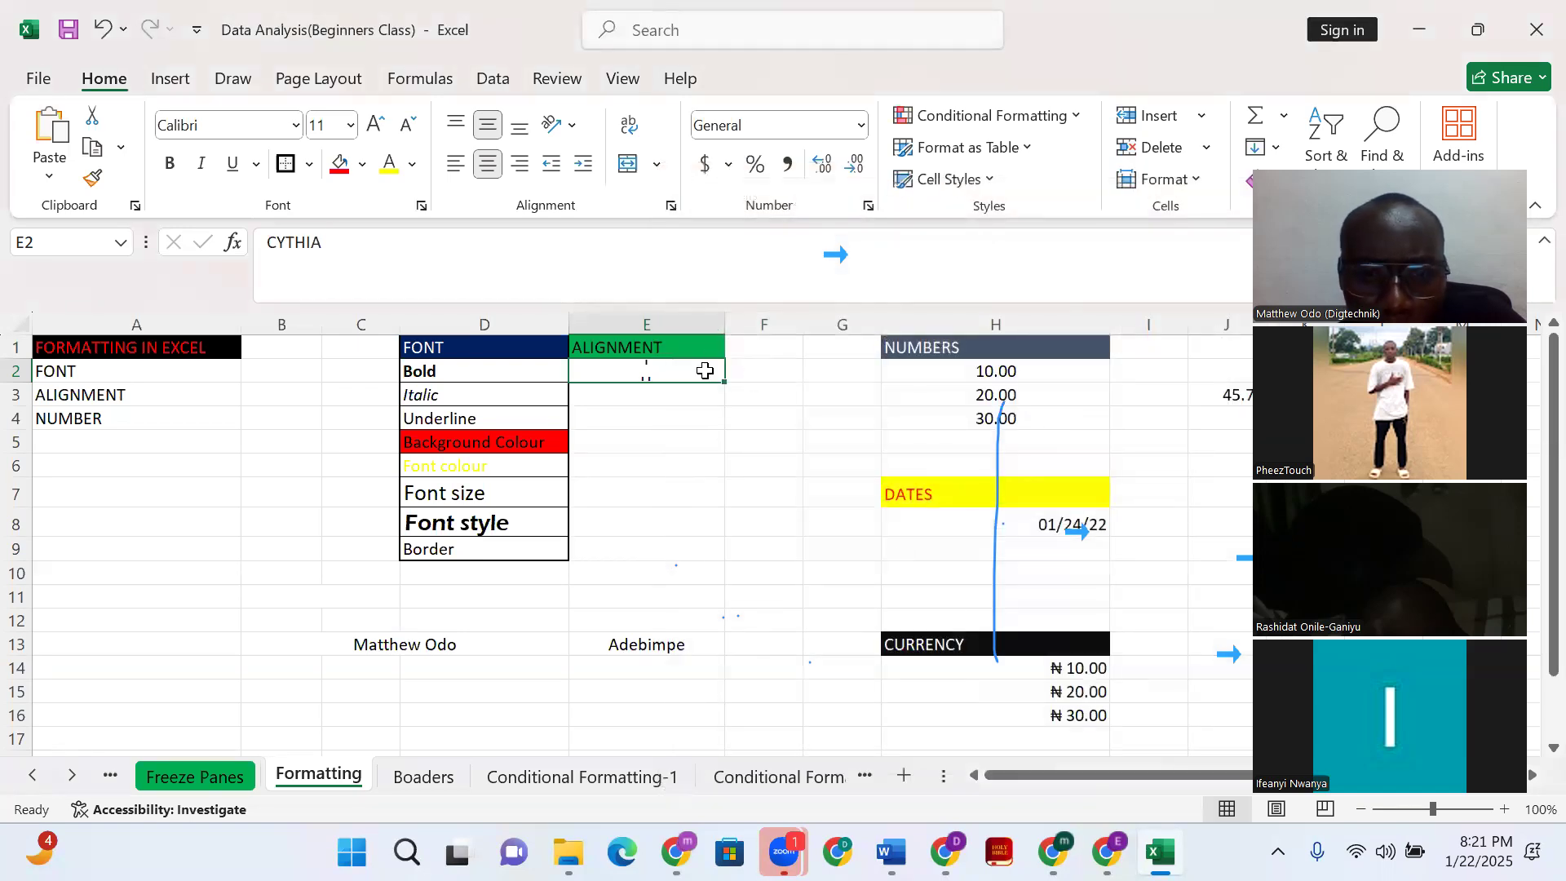
Remove the Vertical Text orientation from the name in cell E2
click(571, 133)
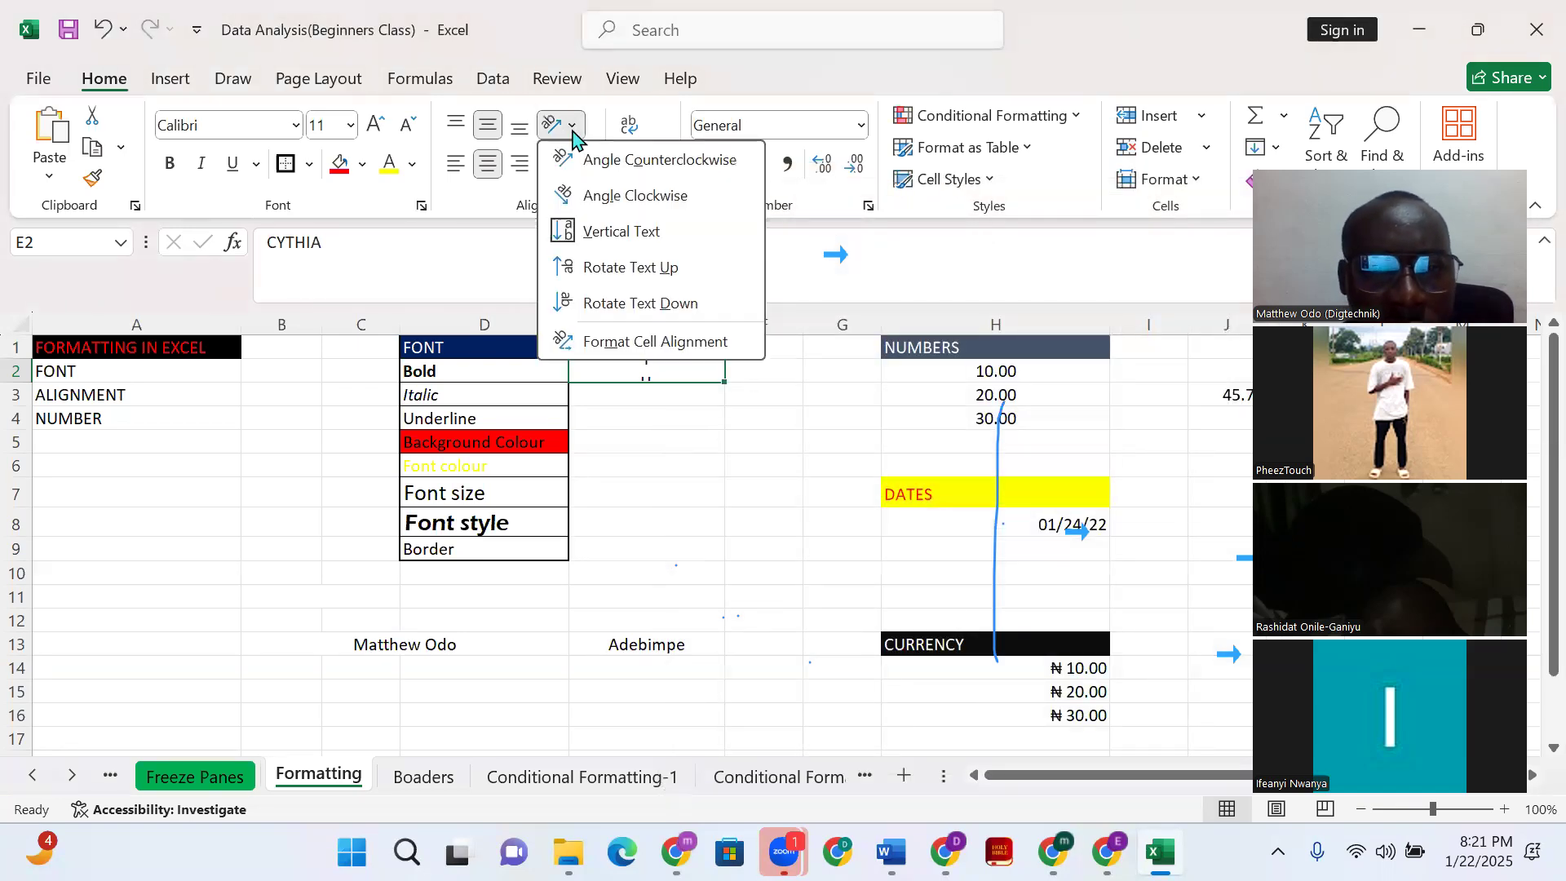
click(571, 231)
click(688, 404)
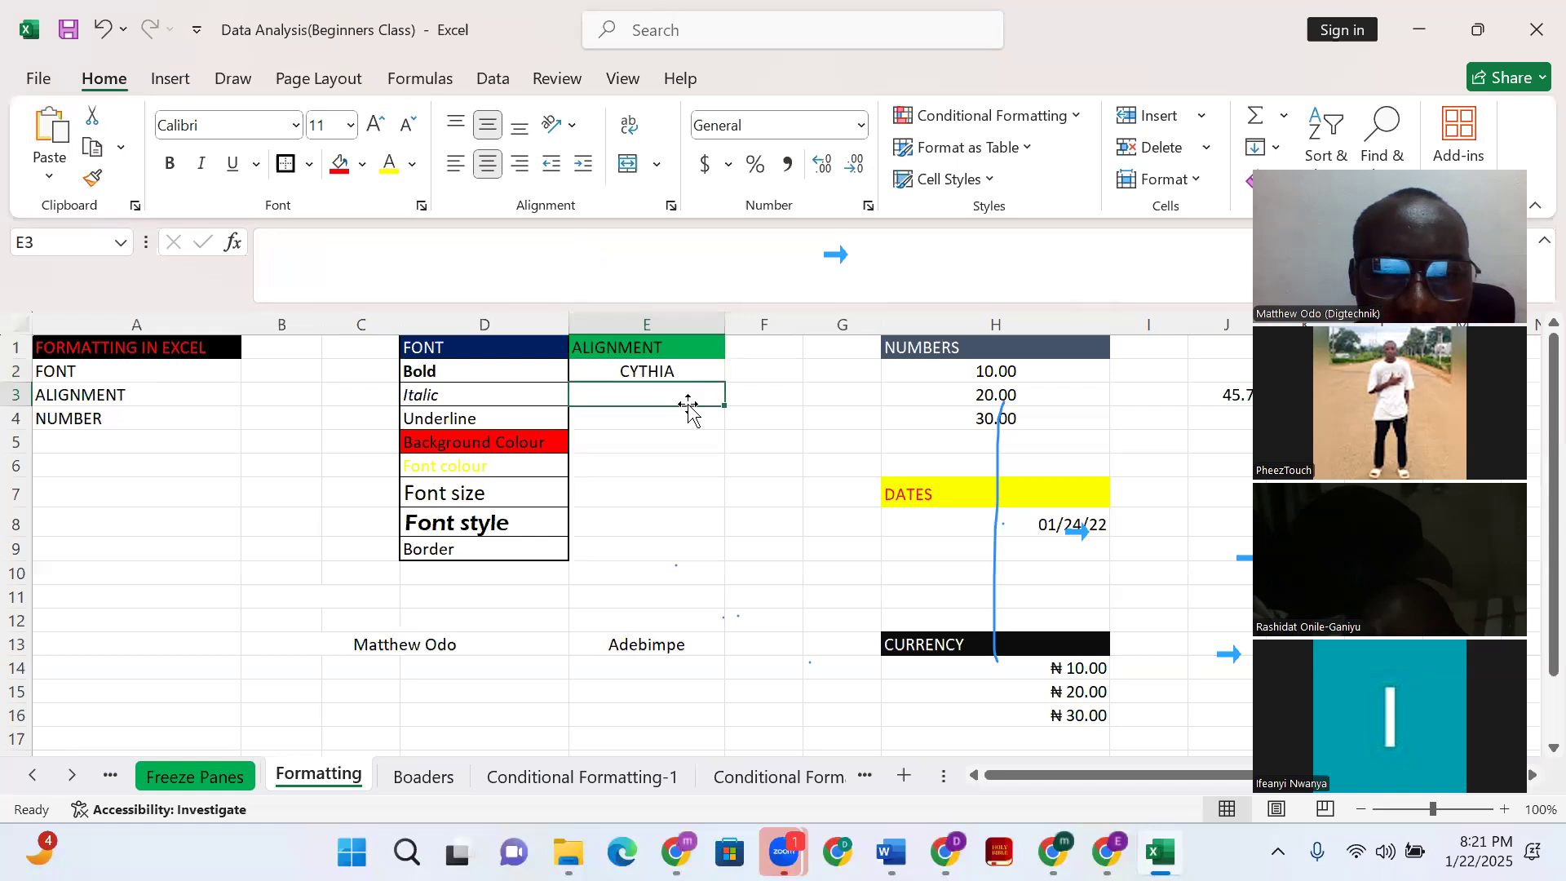
click(681, 373)
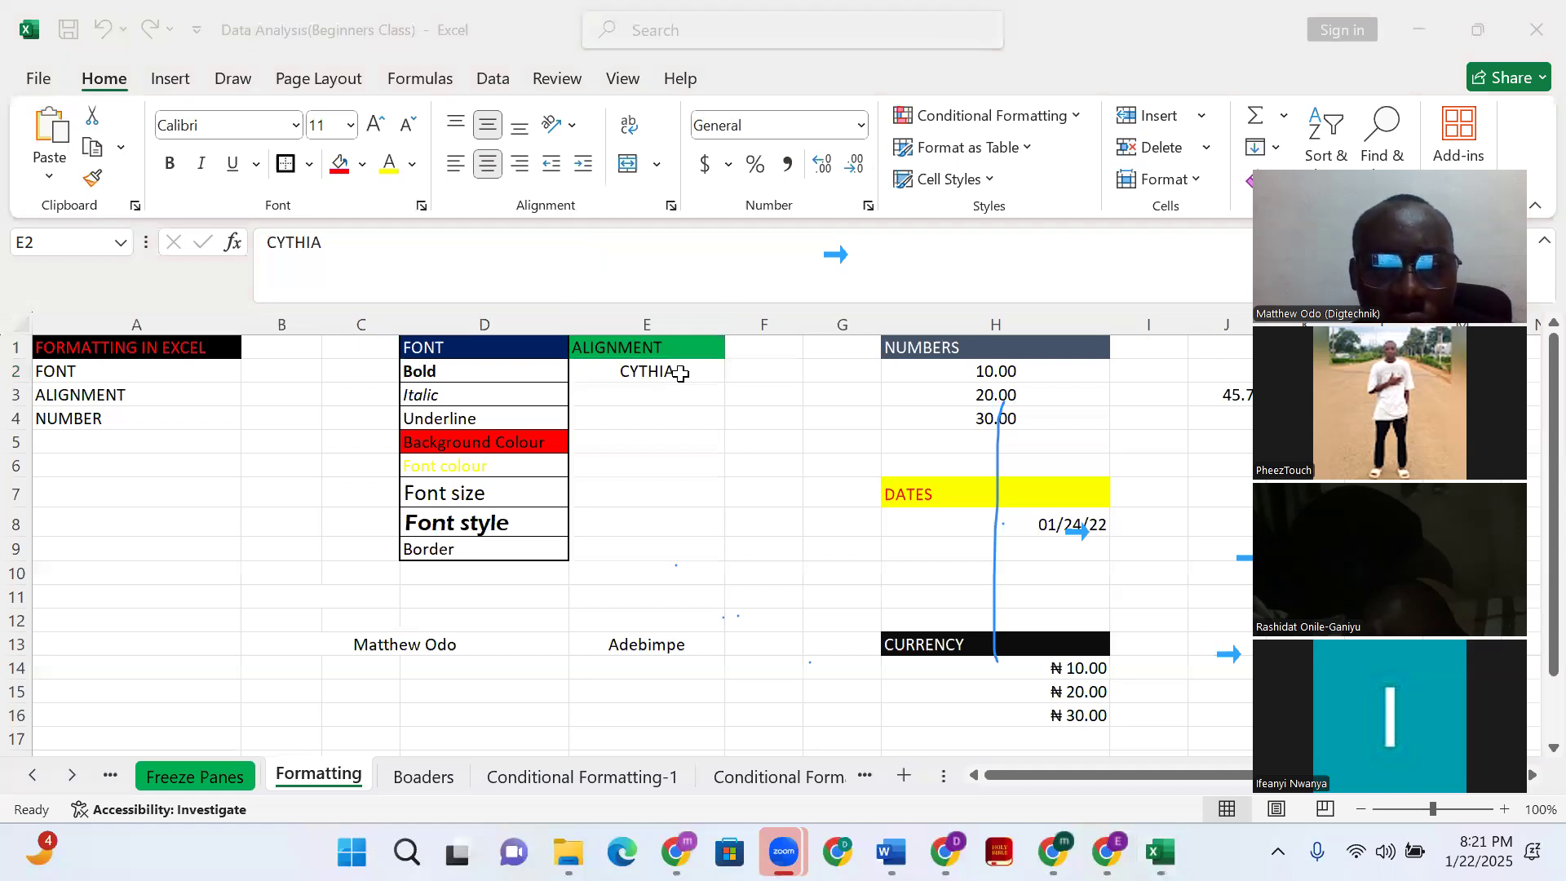
click(461, 602)
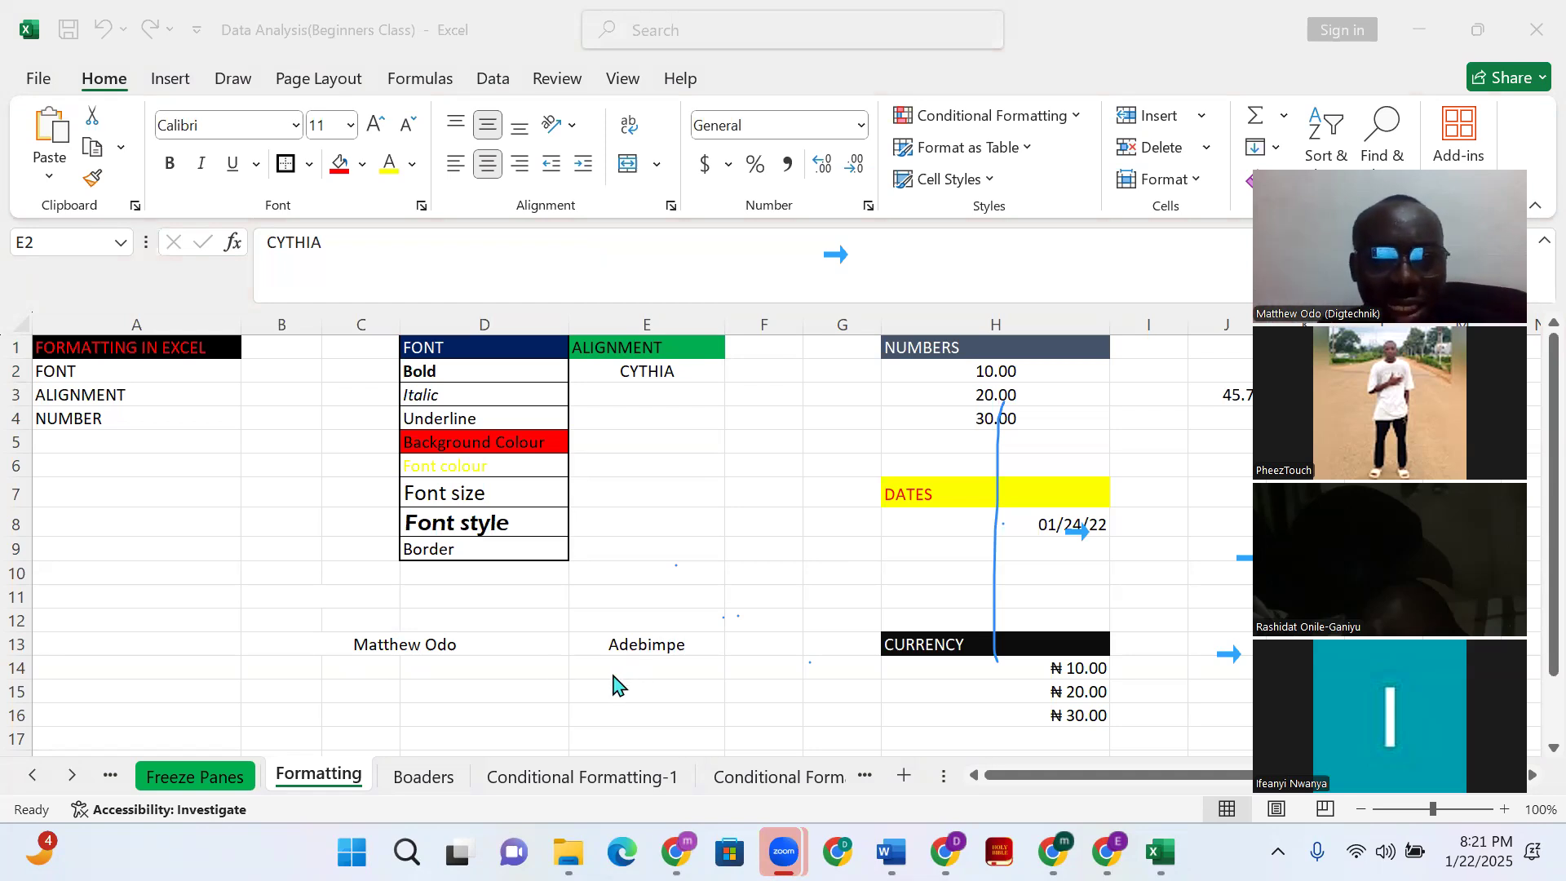
Unmerge the cells B13:D13 that hold the full name
scroll(511, 664, down, 4)
scroll(481, 640, up, 2)
scroll(467, 623, up, 1)
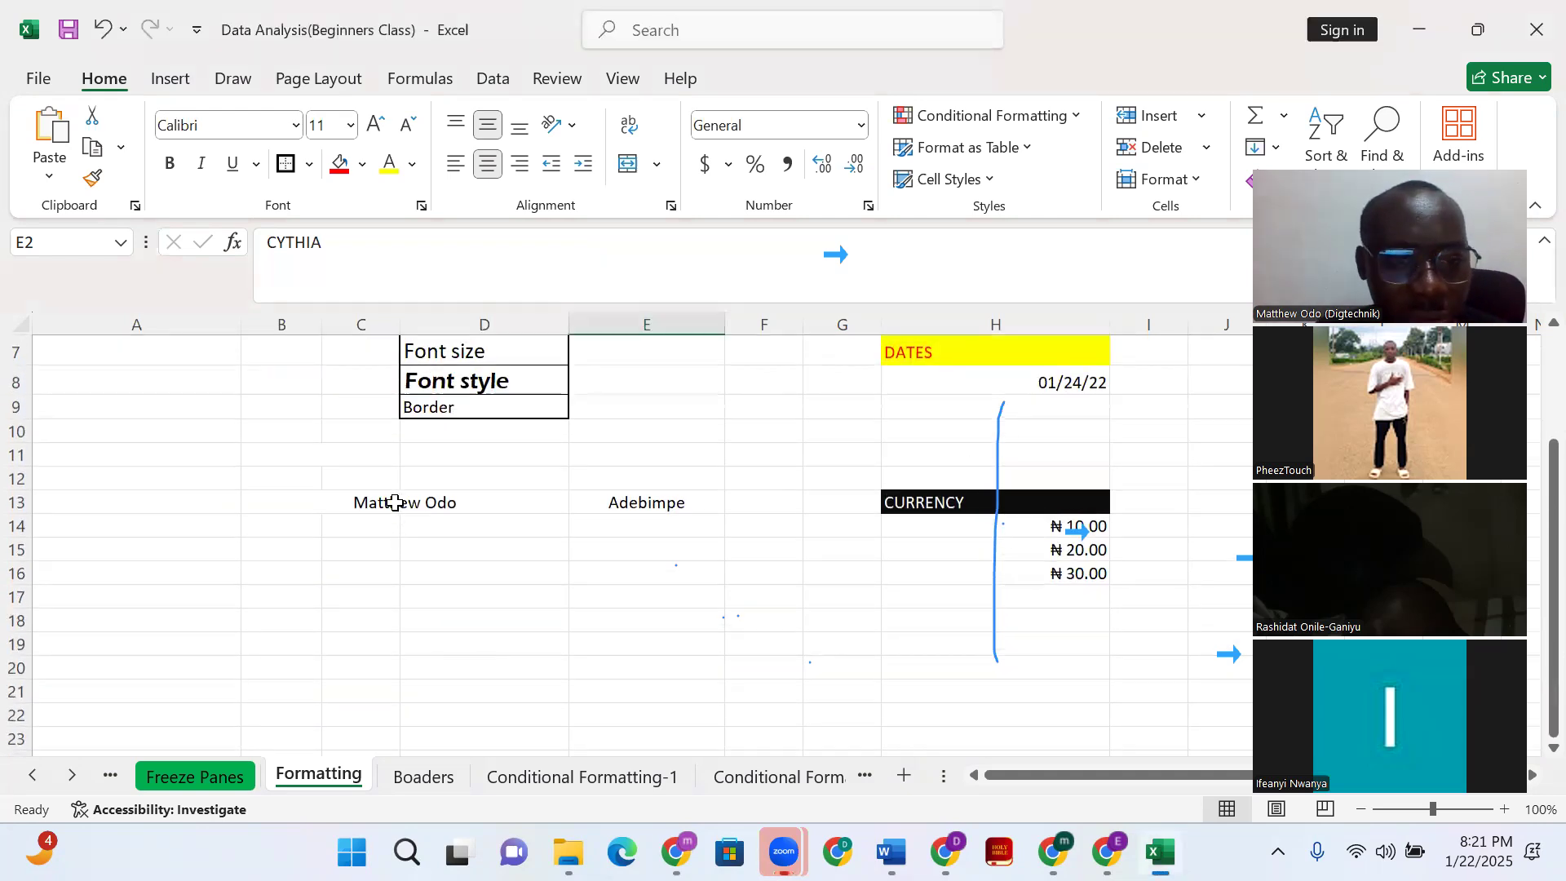
click(334, 508)
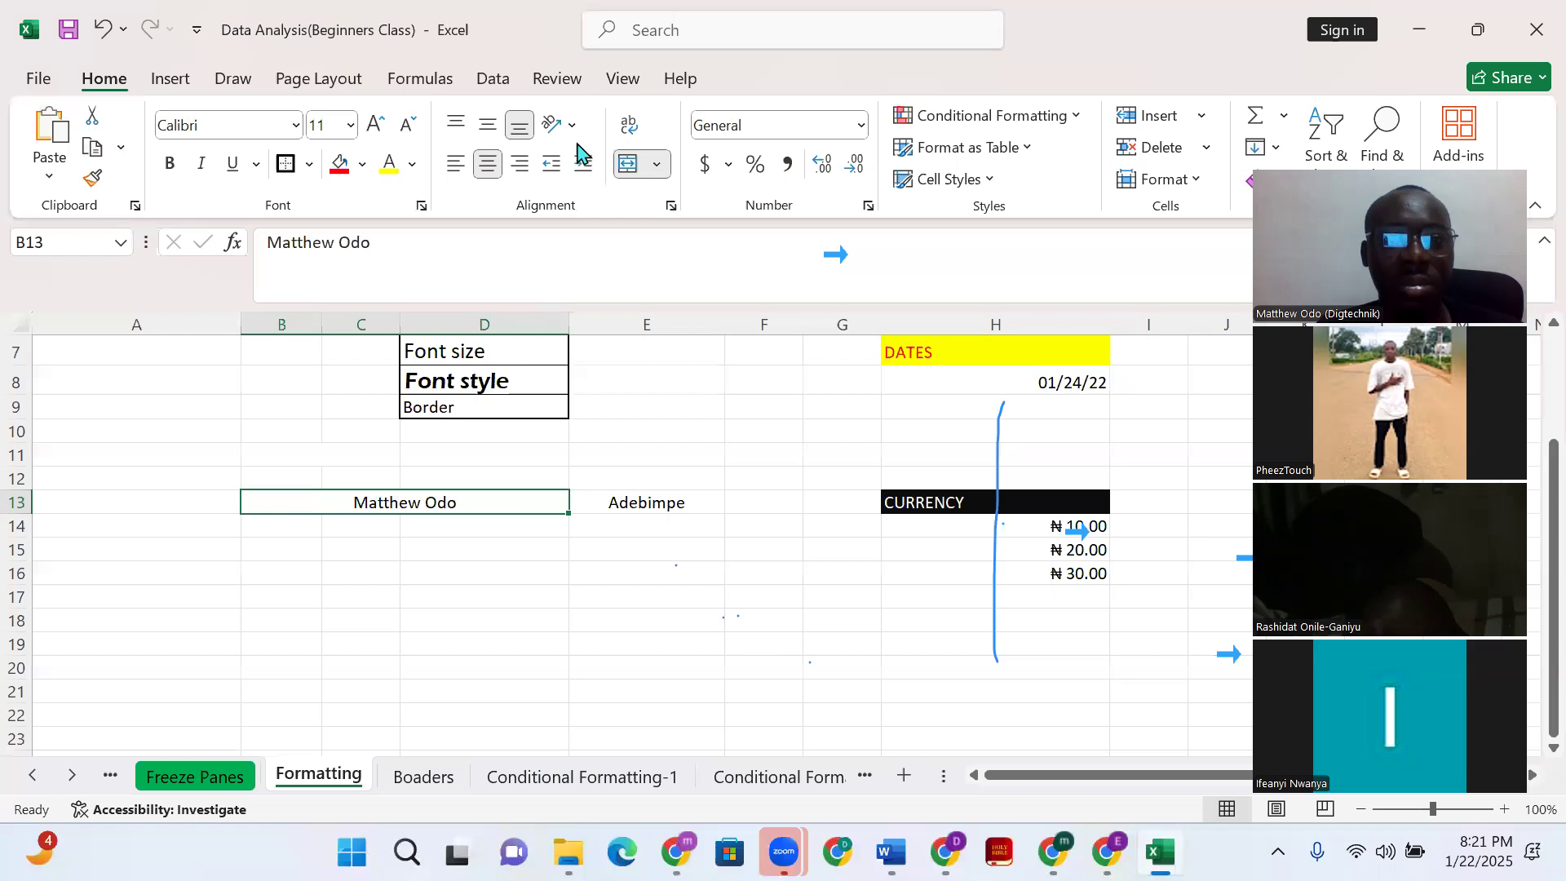
click(657, 164)
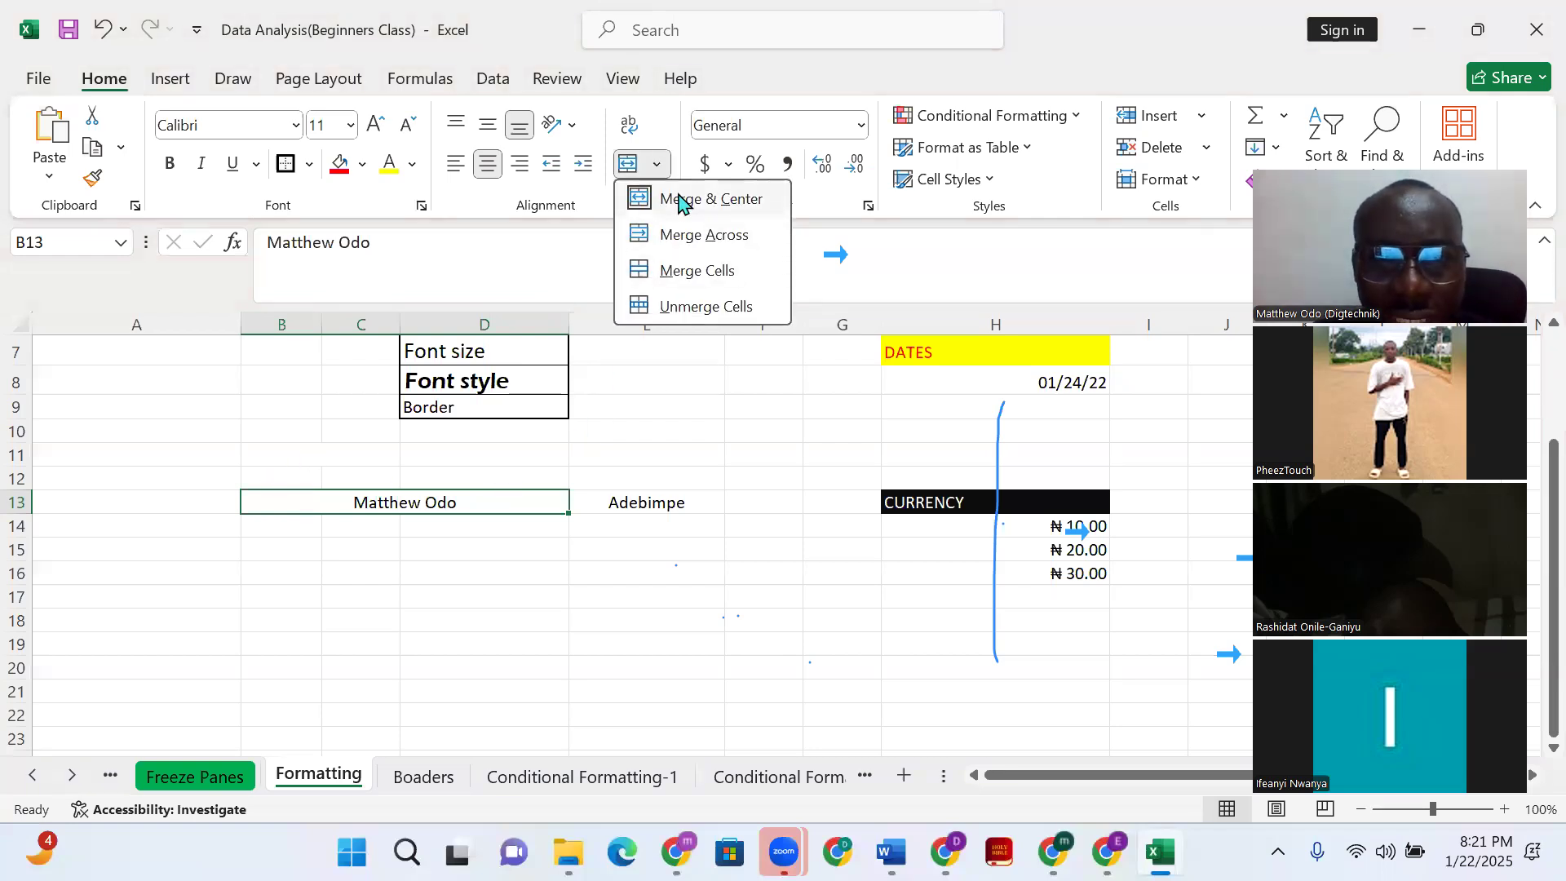
click(701, 306)
click(361, 596)
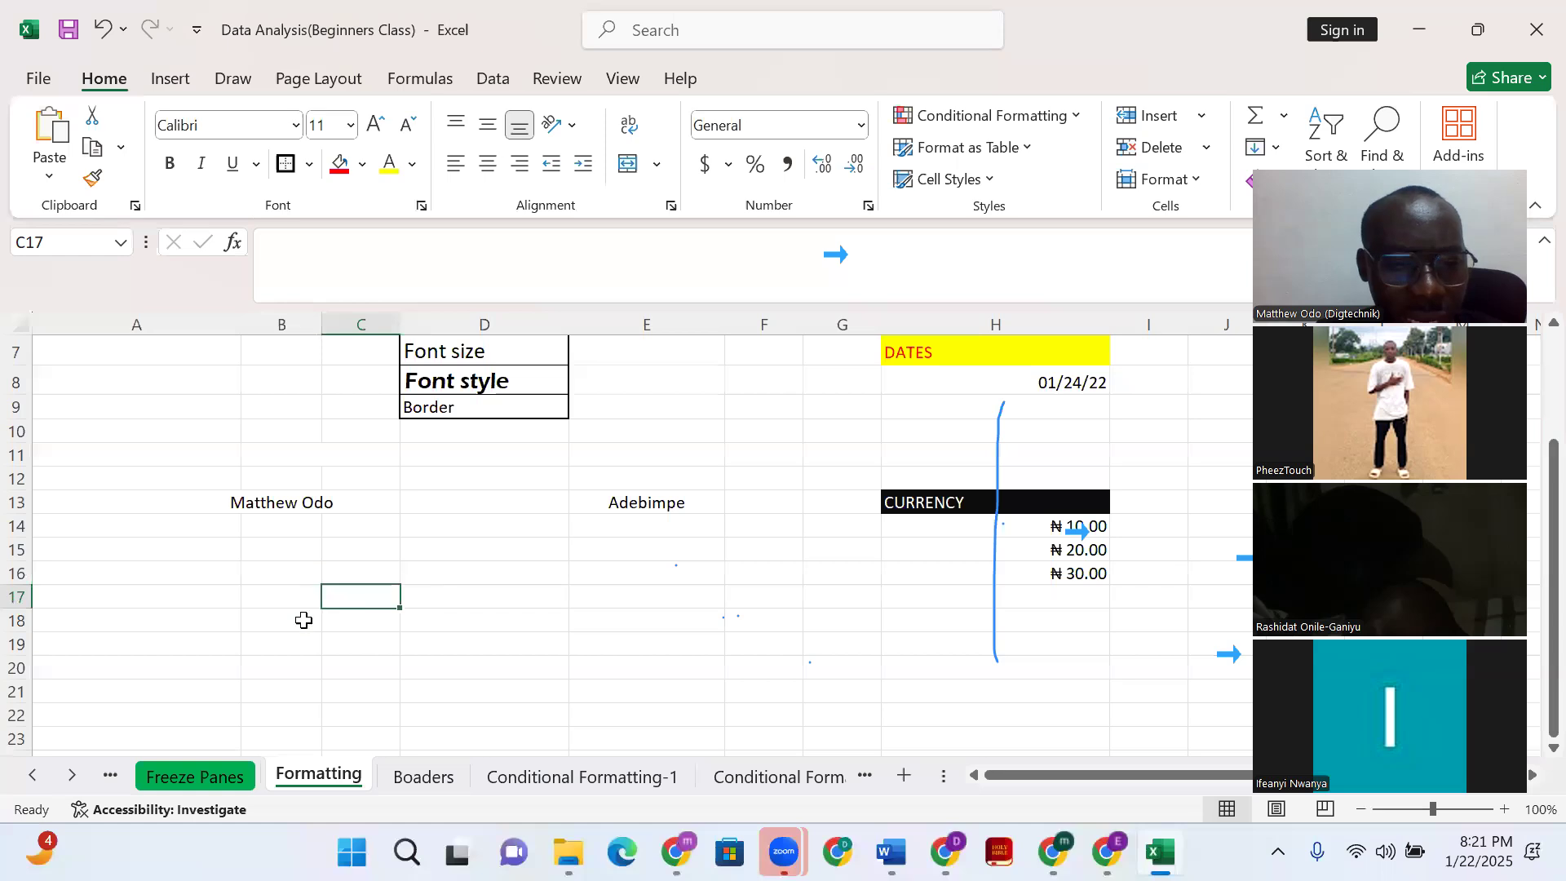
Try to unmerge the range A13:D13 around the full name
click(269, 504)
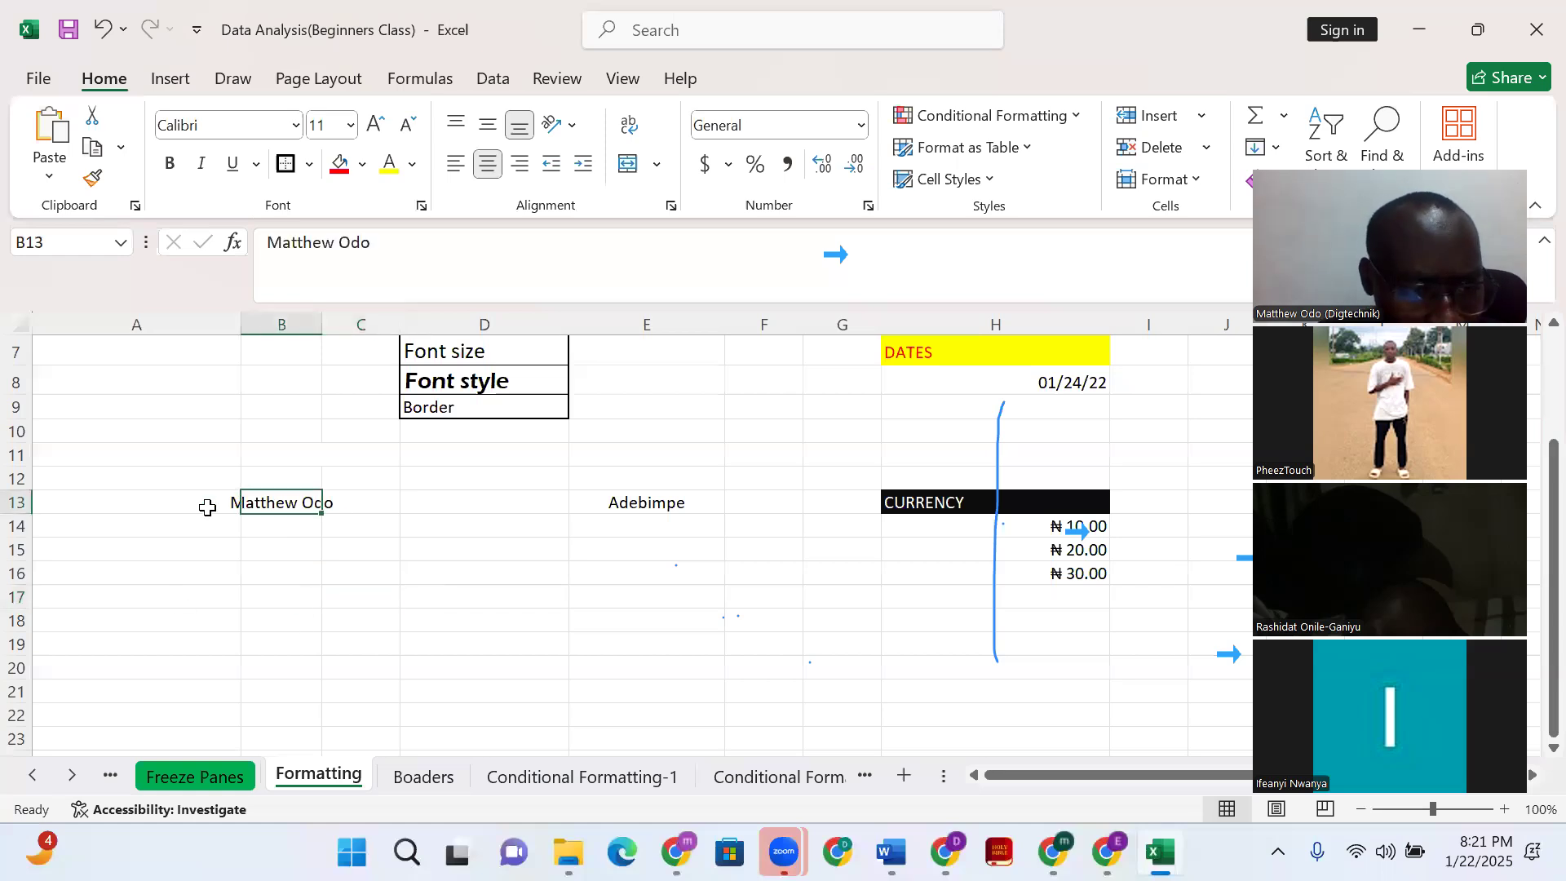
click(142, 502)
shift+click(525, 507)
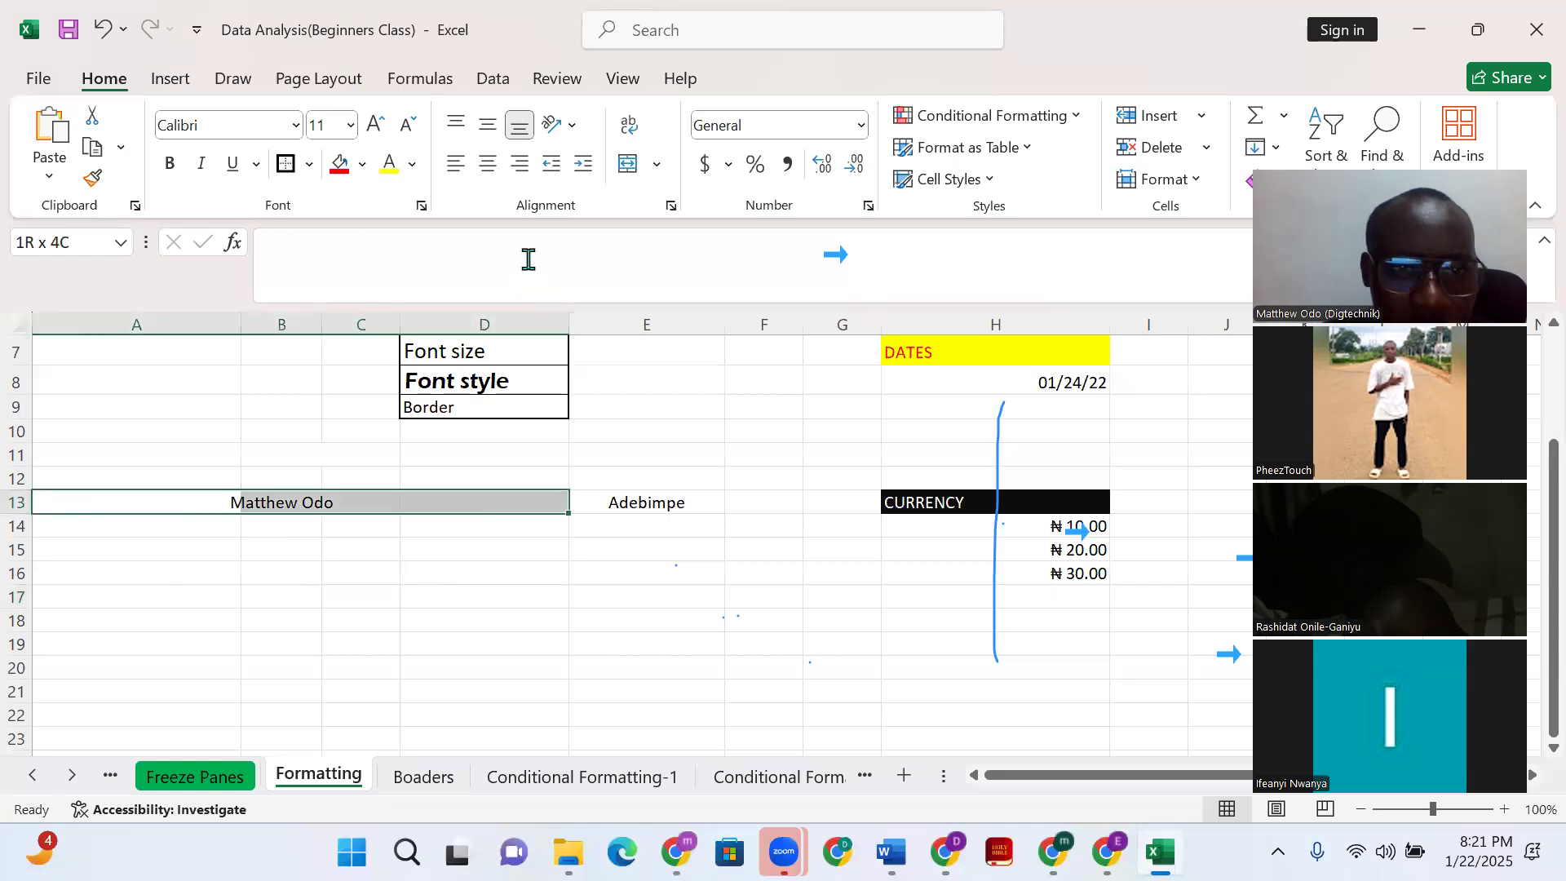
click(657, 164)
click(662, 308)
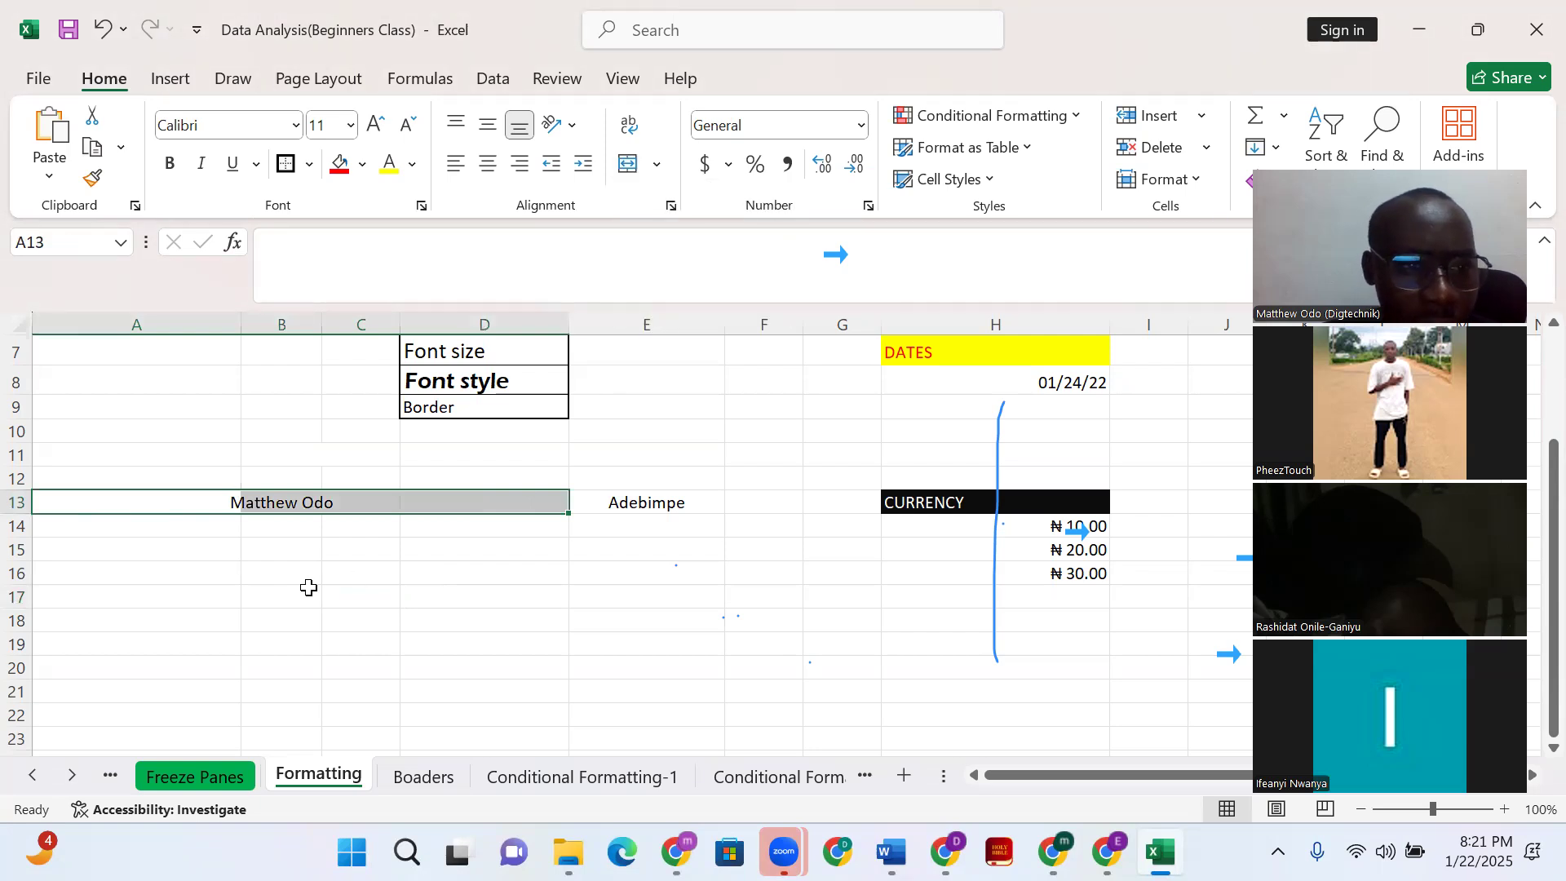
click(374, 549)
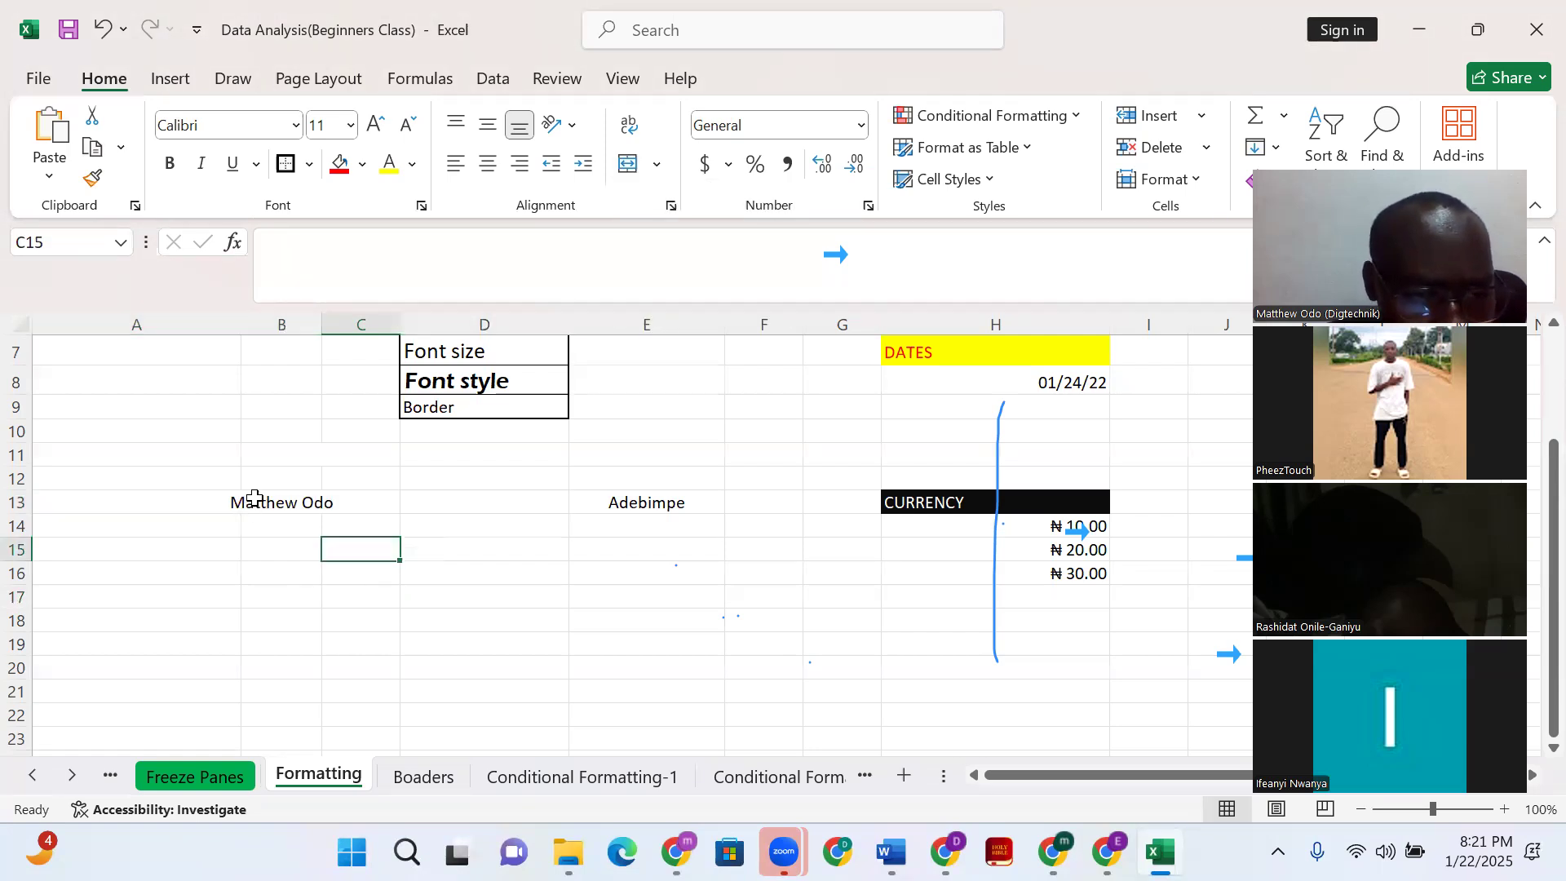
Autofit the width of column B to the full name in cell B13
click(277, 502)
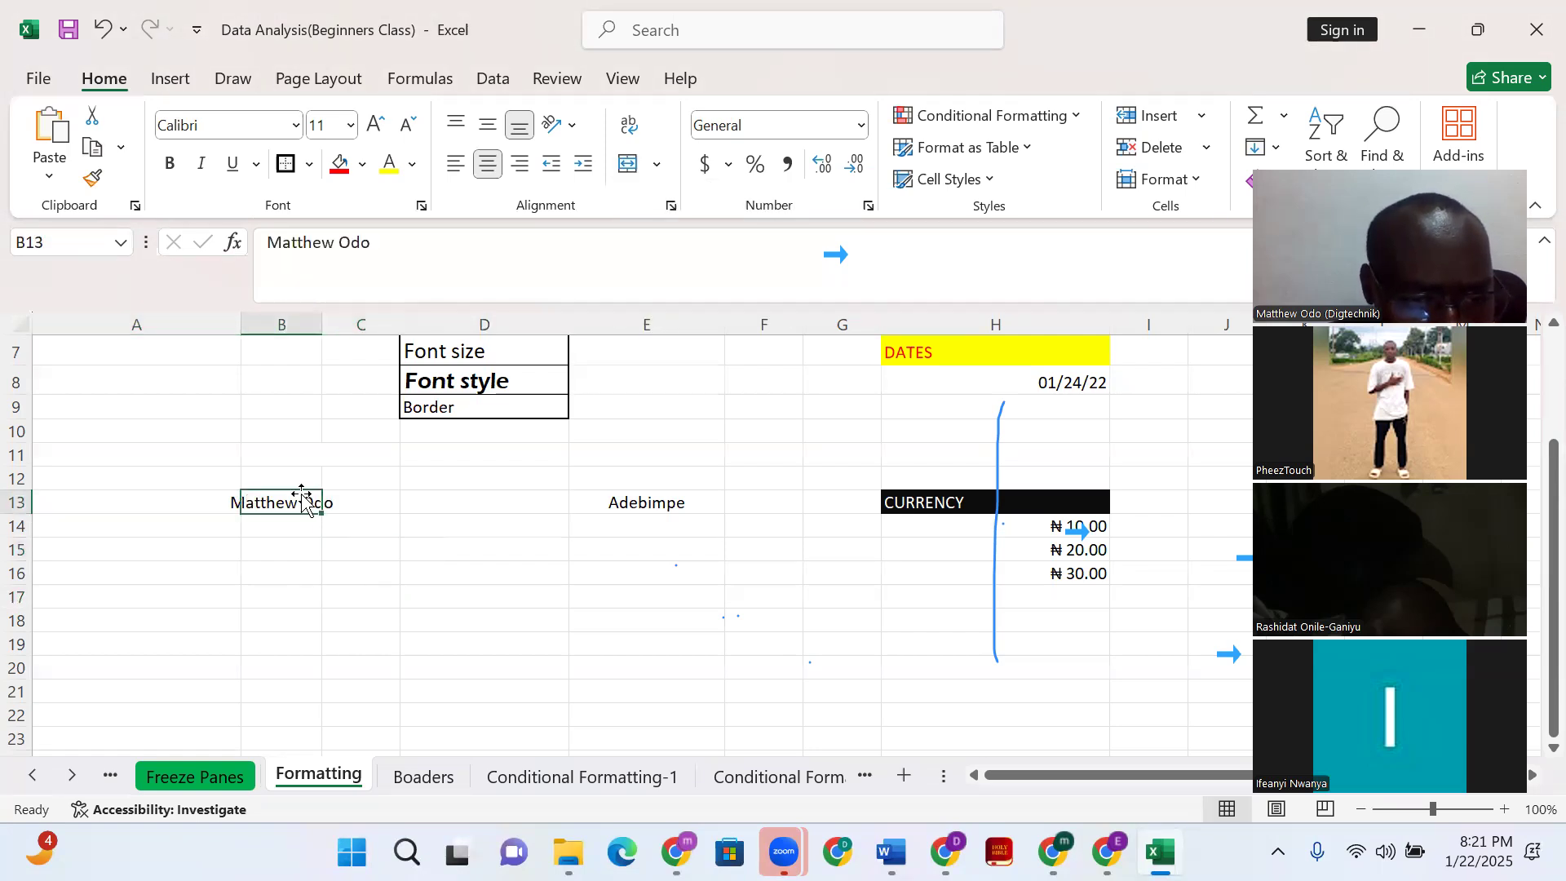
double_click(321, 322)
click(307, 566)
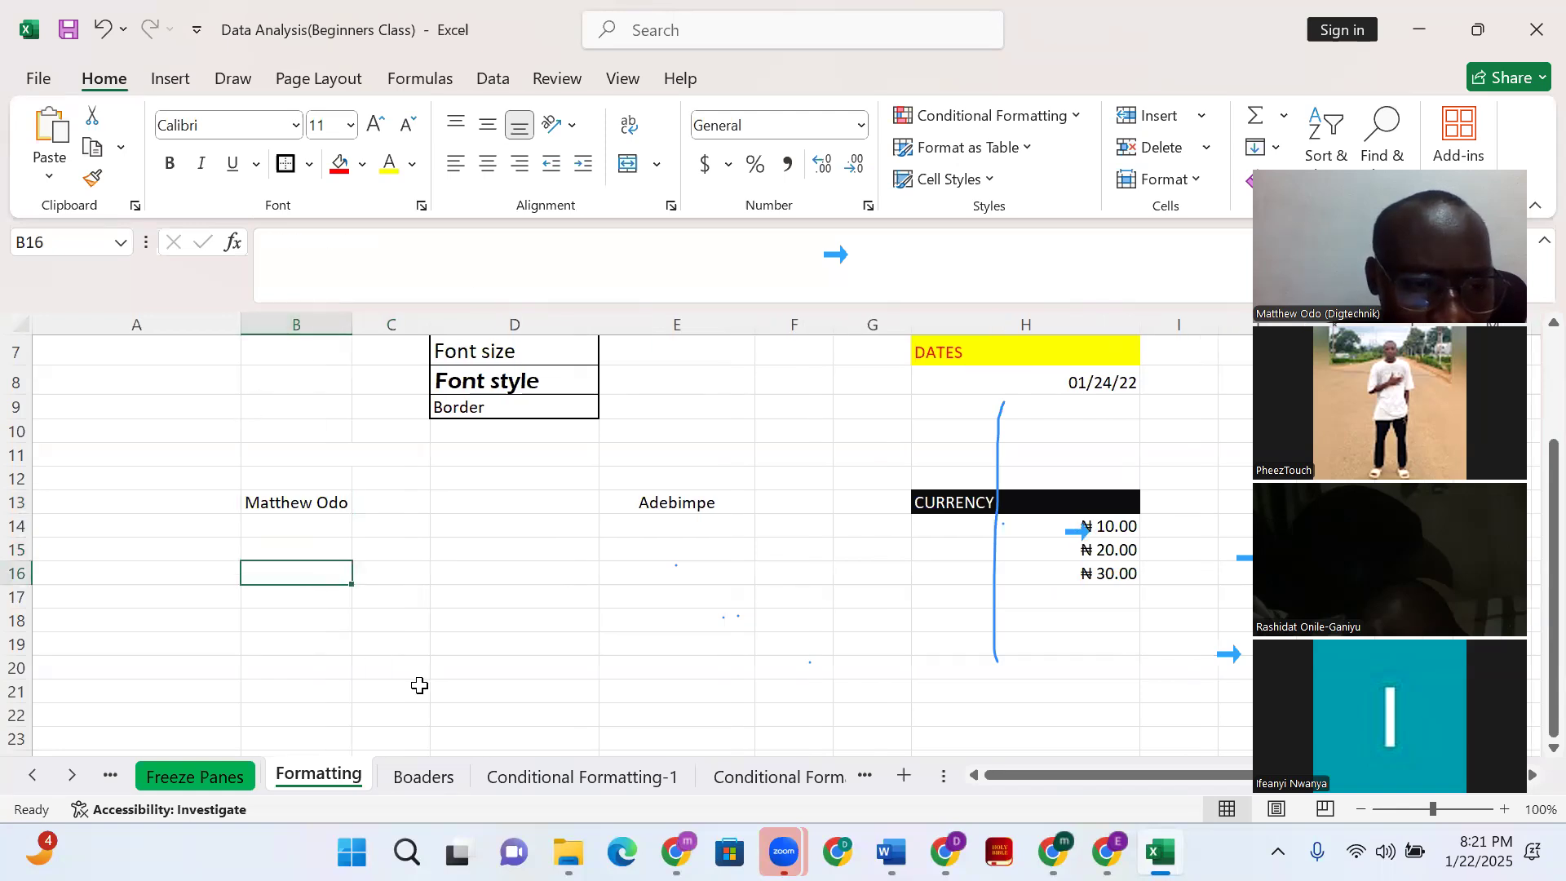
Examine the unmerged cells B13, C13 and D13 individually to see which one holds the full name
click(290, 507)
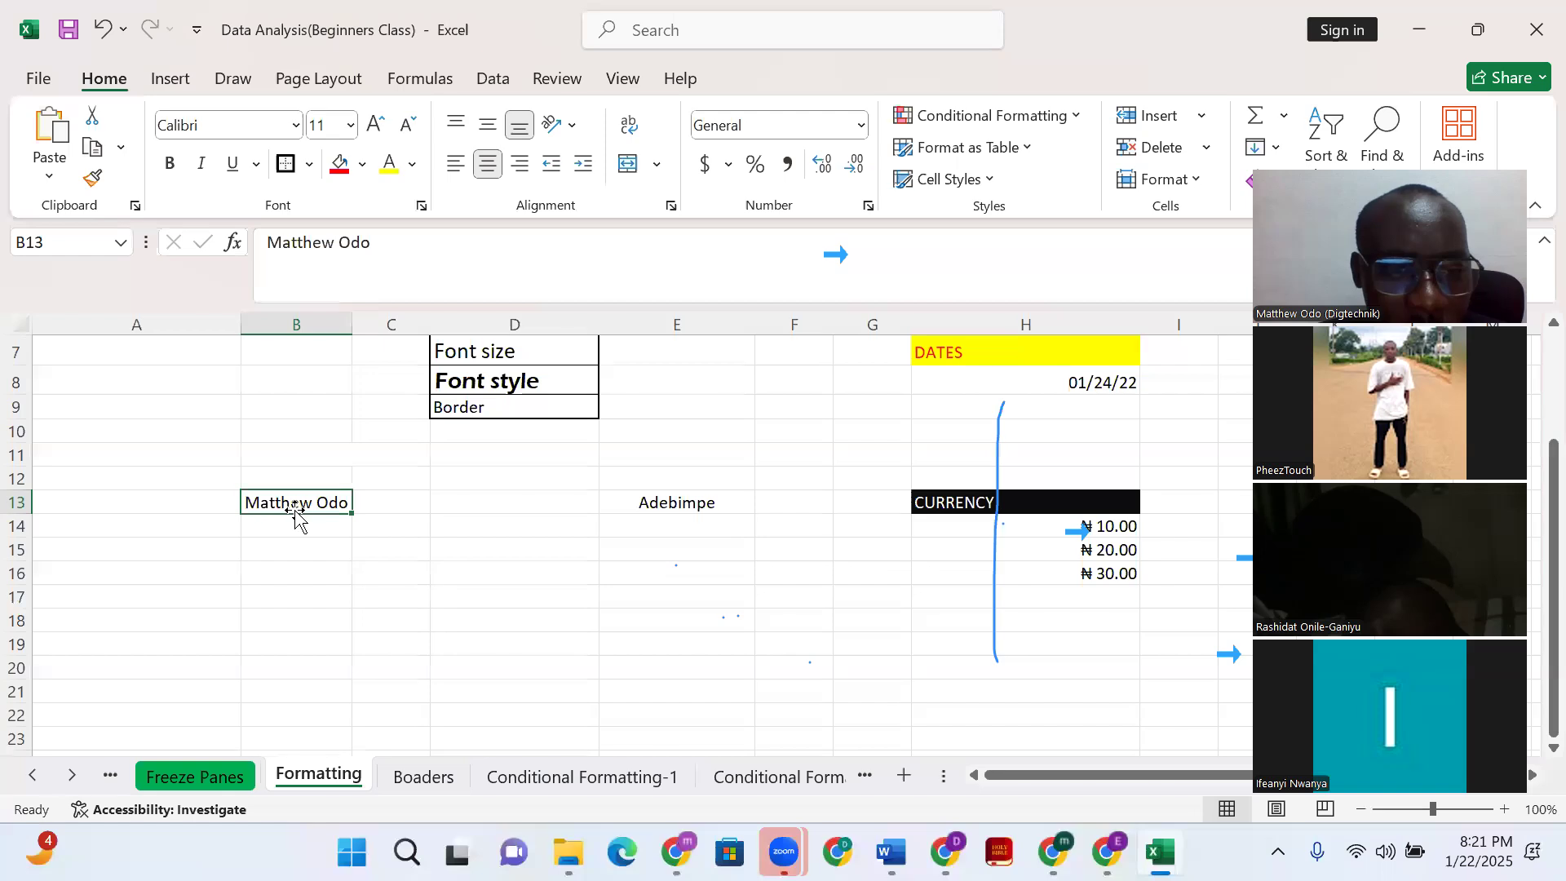
scroll(421, 510, up, 2)
scroll(433, 518, down, 6)
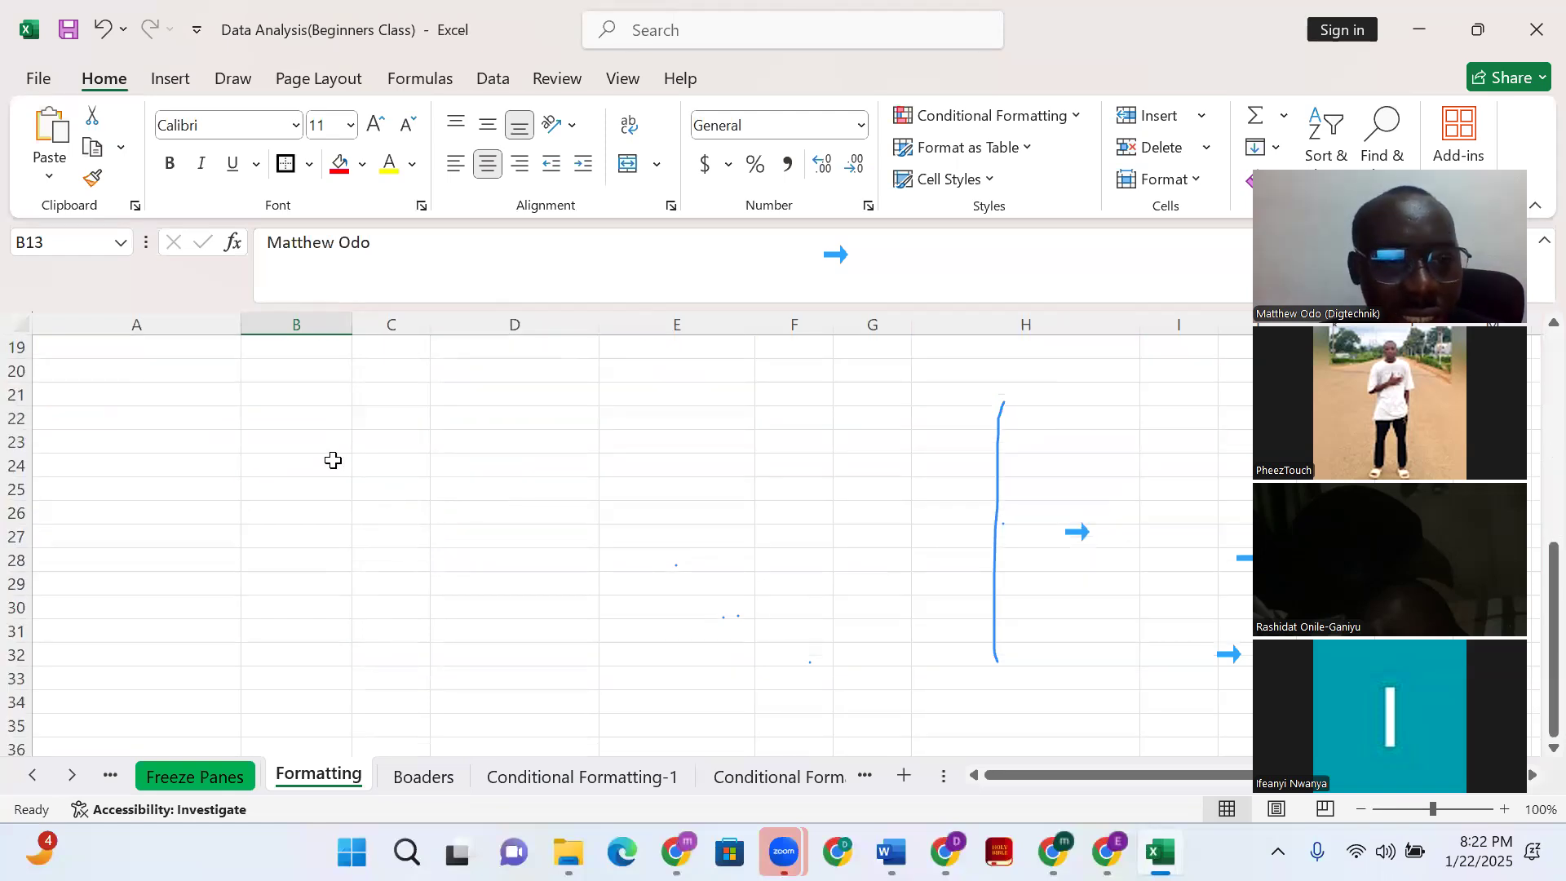
scroll(326, 453, up, 5)
click(379, 581)
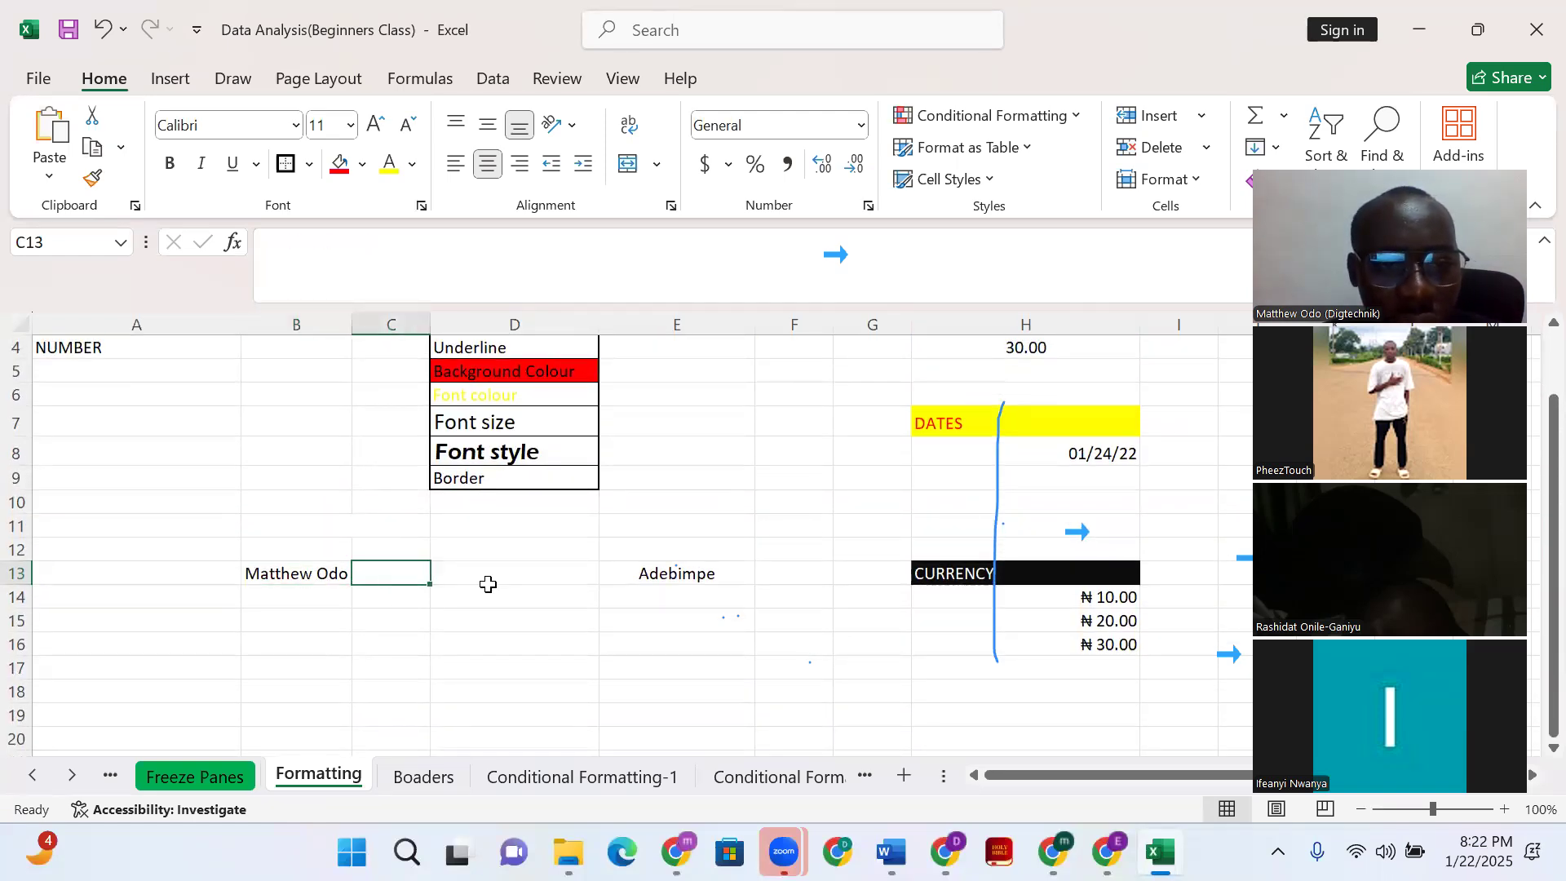
click(502, 591)
click(305, 576)
click(391, 574)
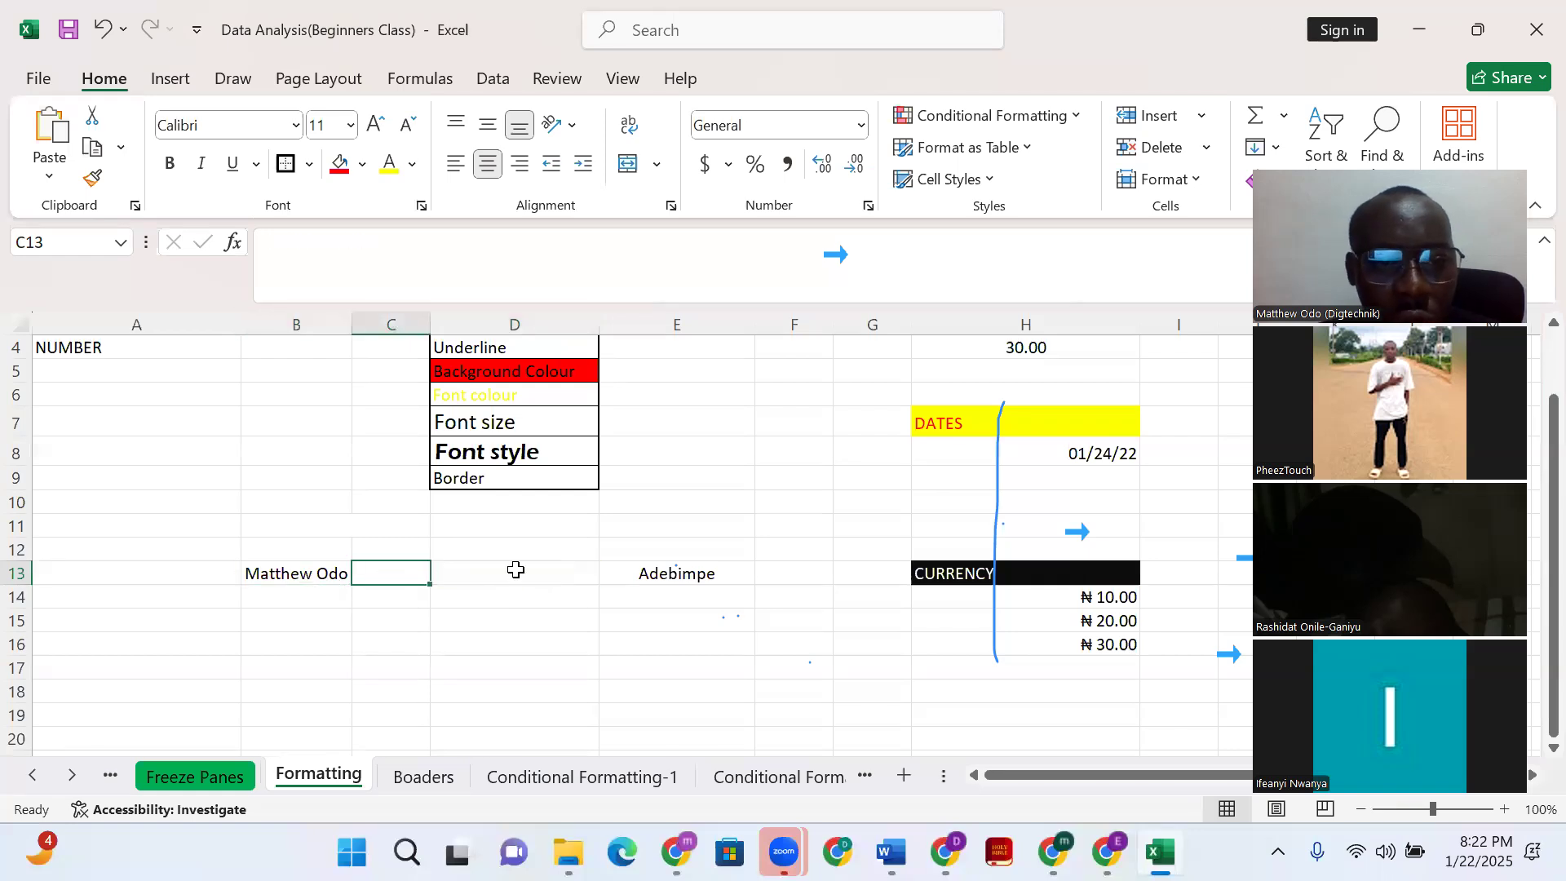
click(512, 572)
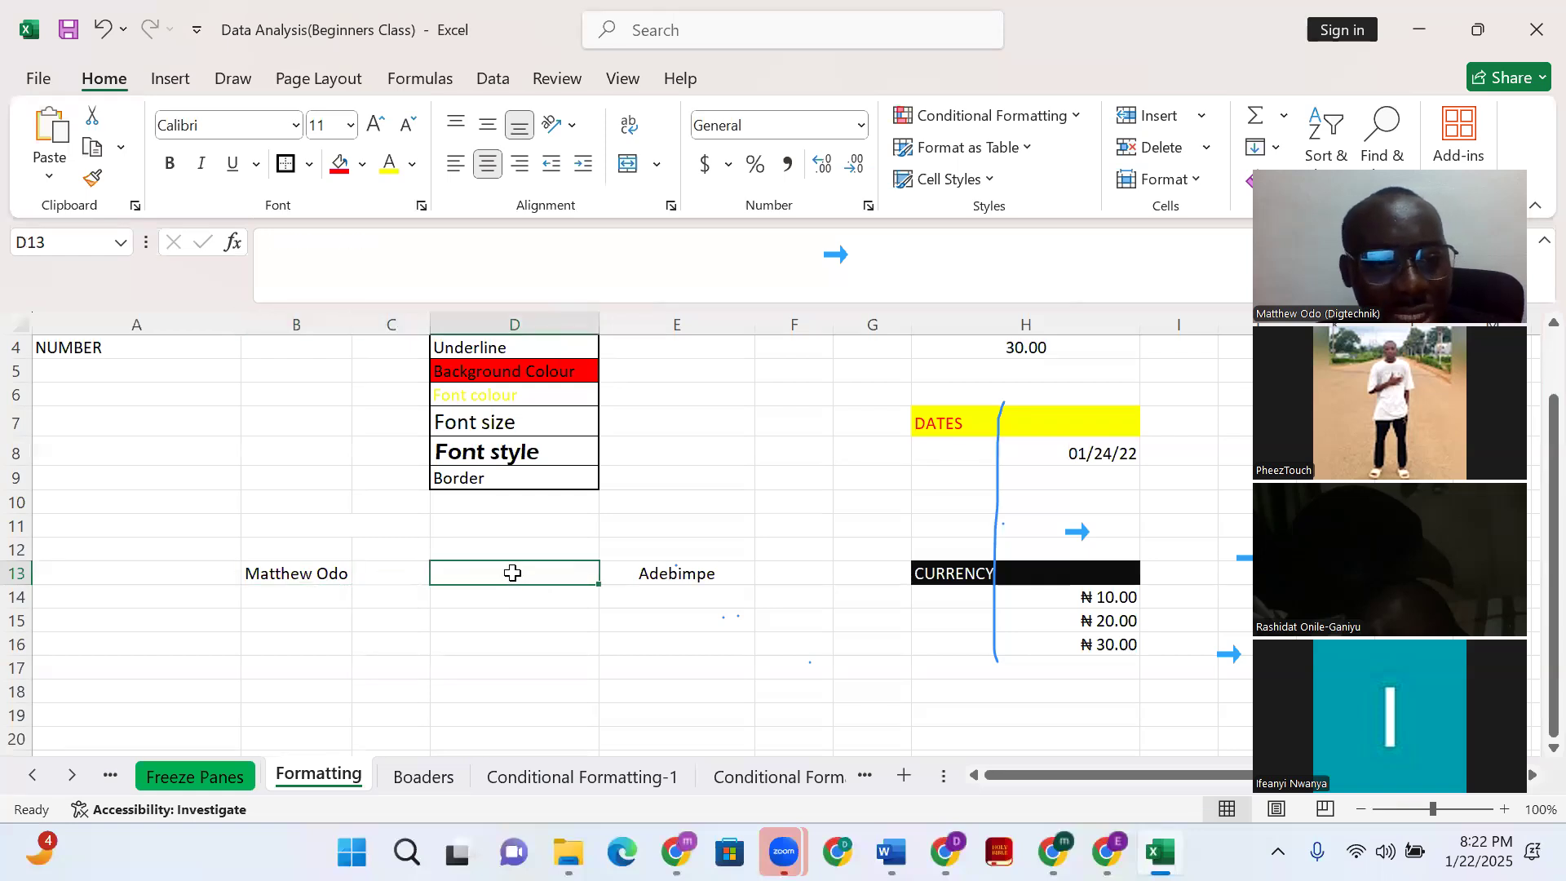
shift+click(324, 578)
click(294, 570)
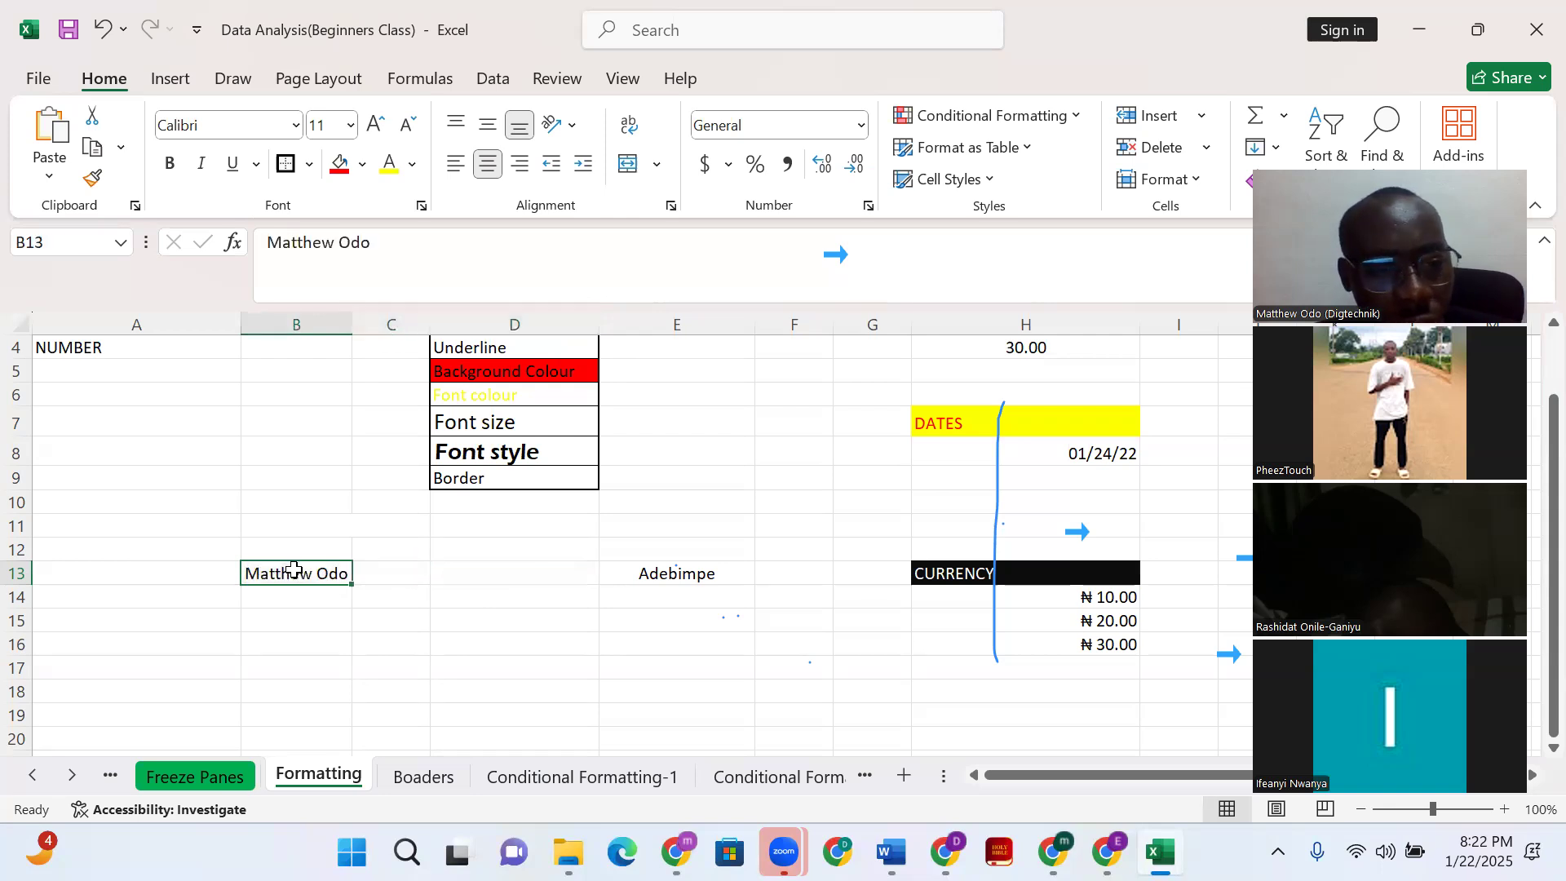
Merge and center the range B13:D13 containing the full name and give it a light blue fill
shift+click(568, 582)
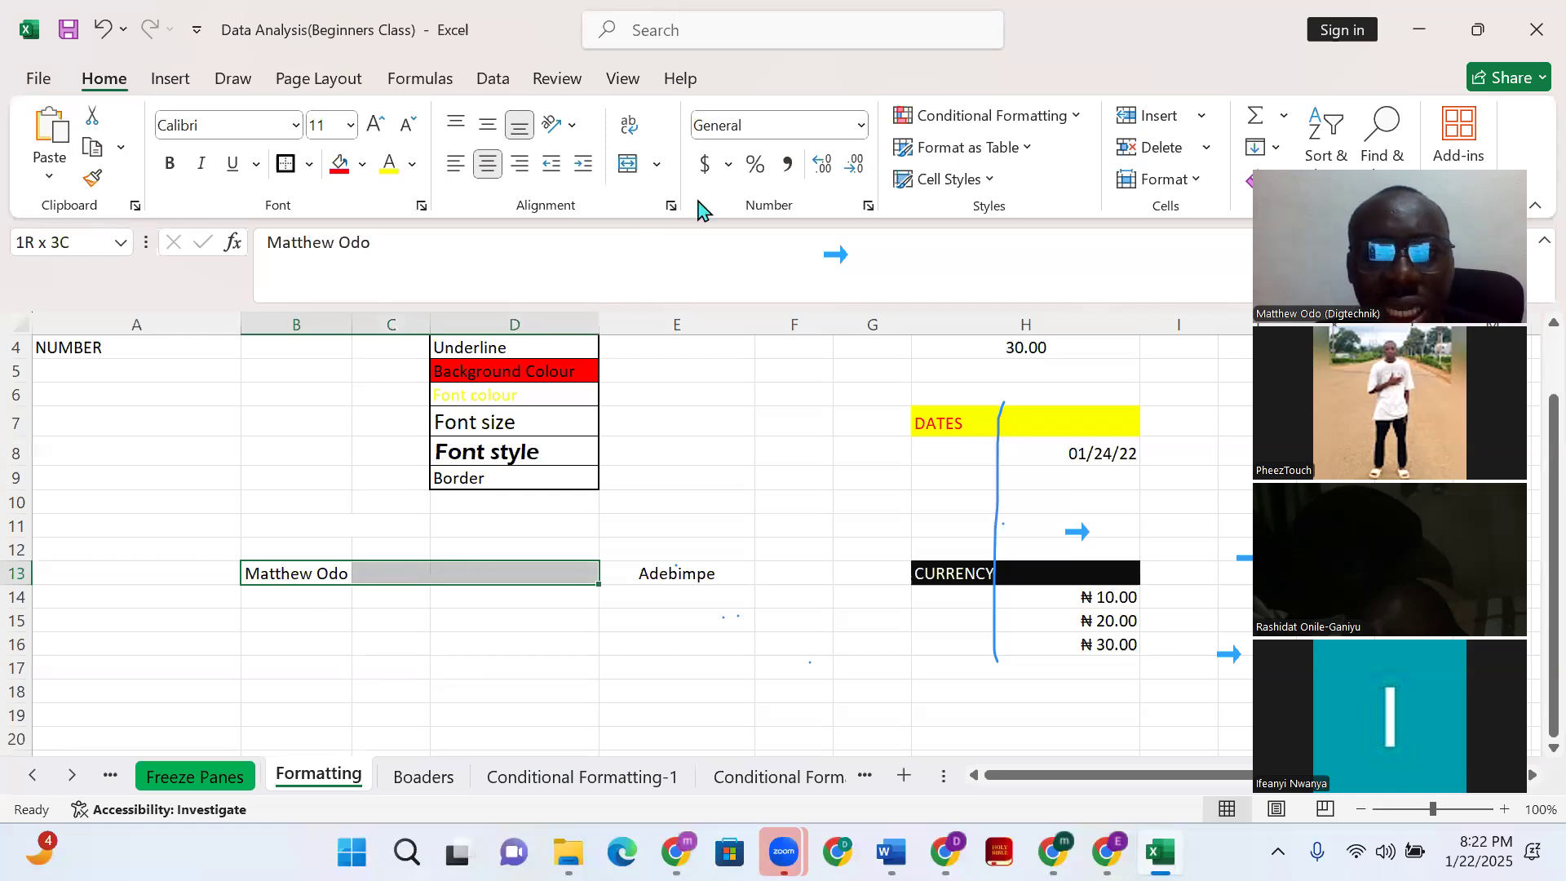
click(658, 166)
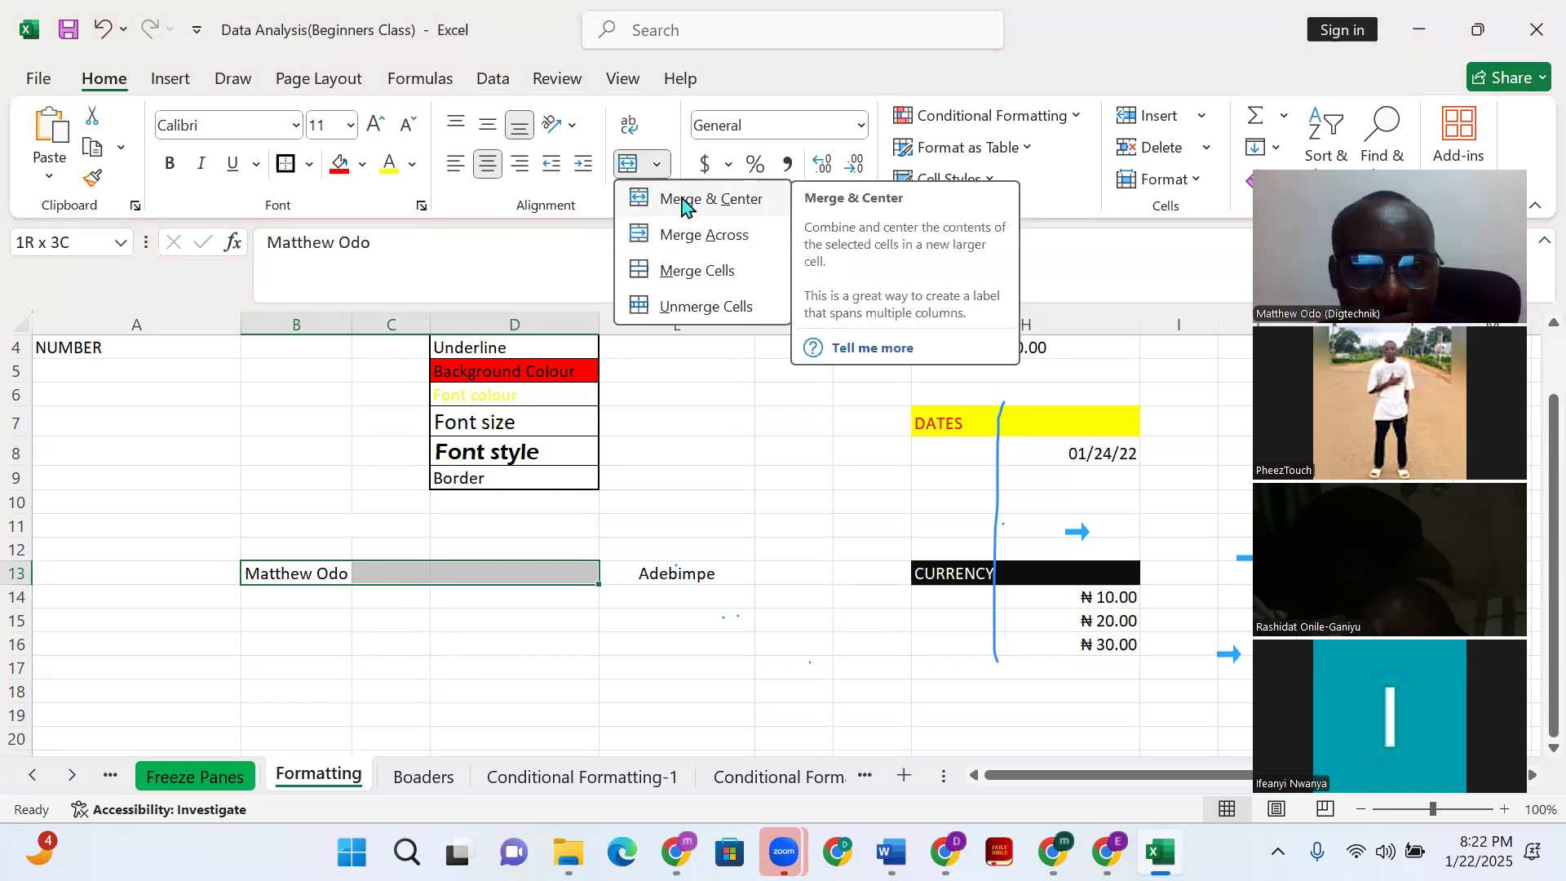
click(682, 199)
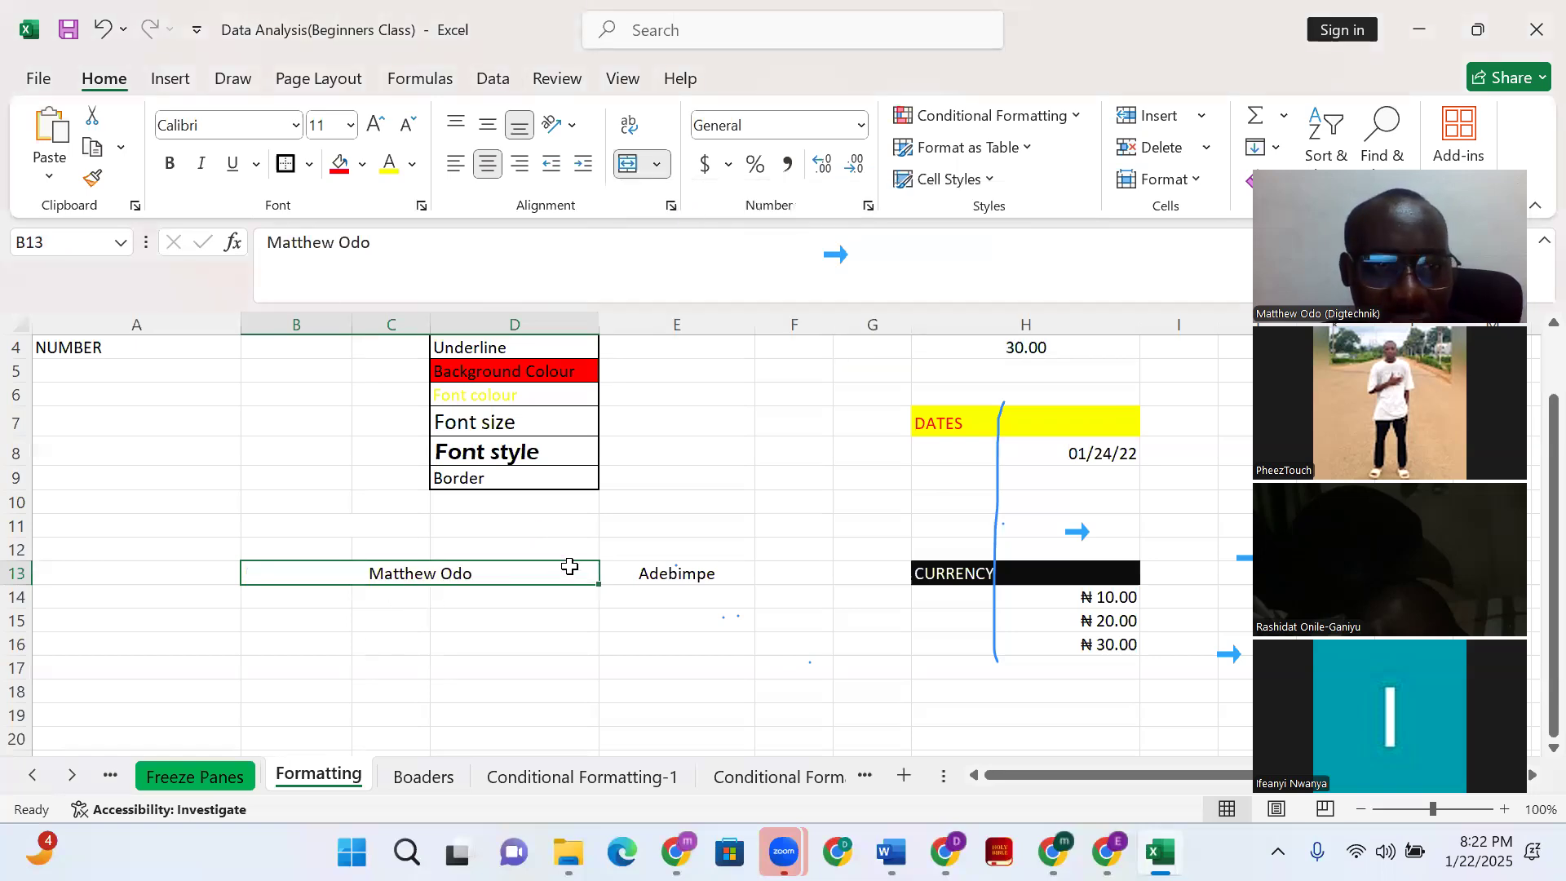
click(362, 164)
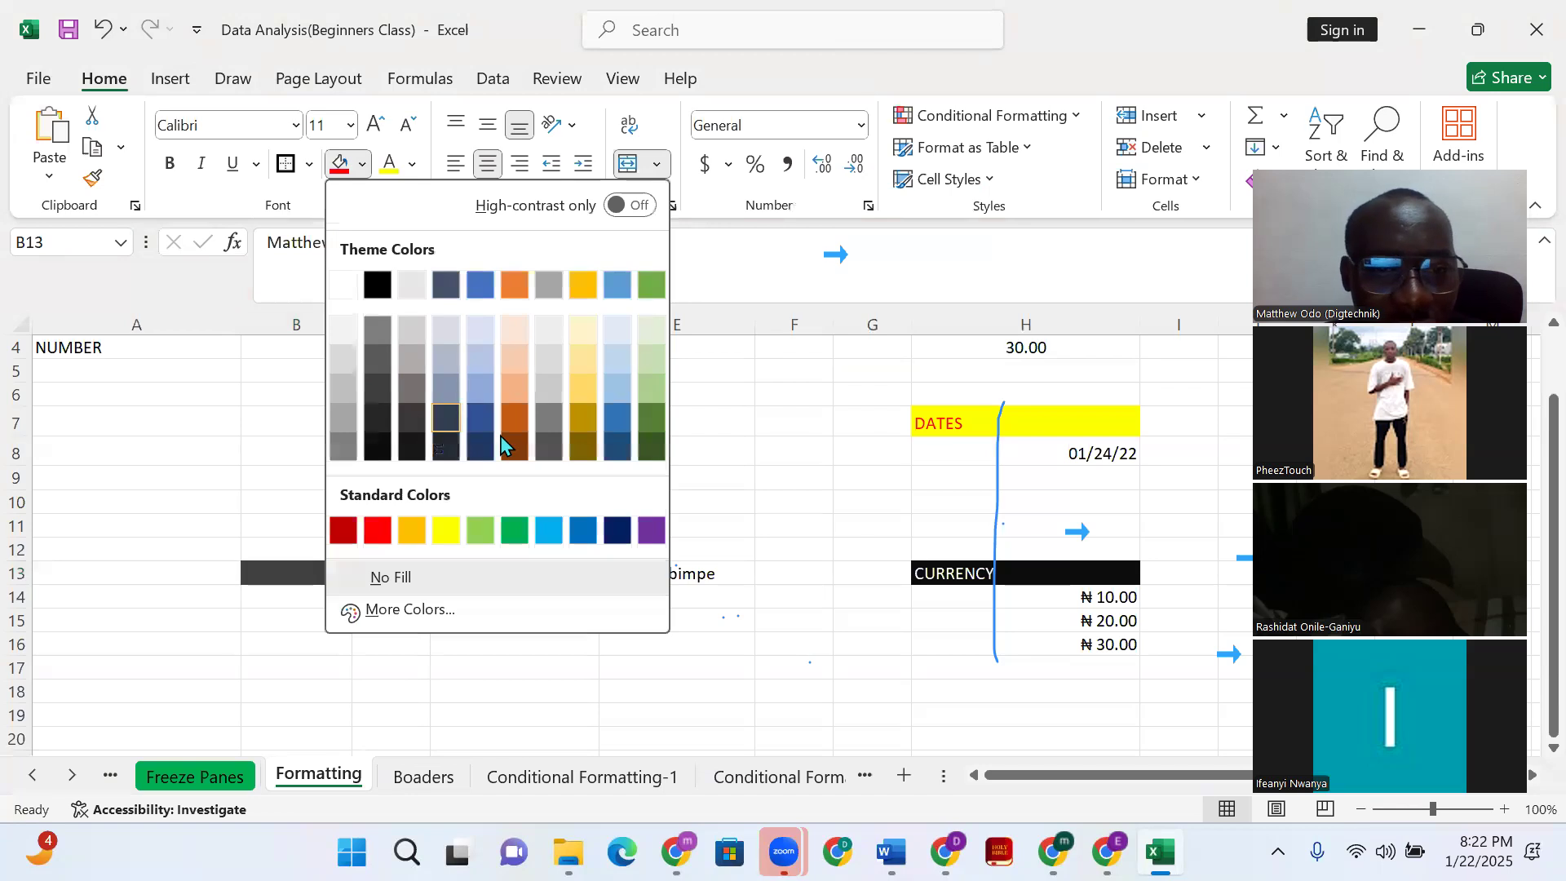
click(610, 392)
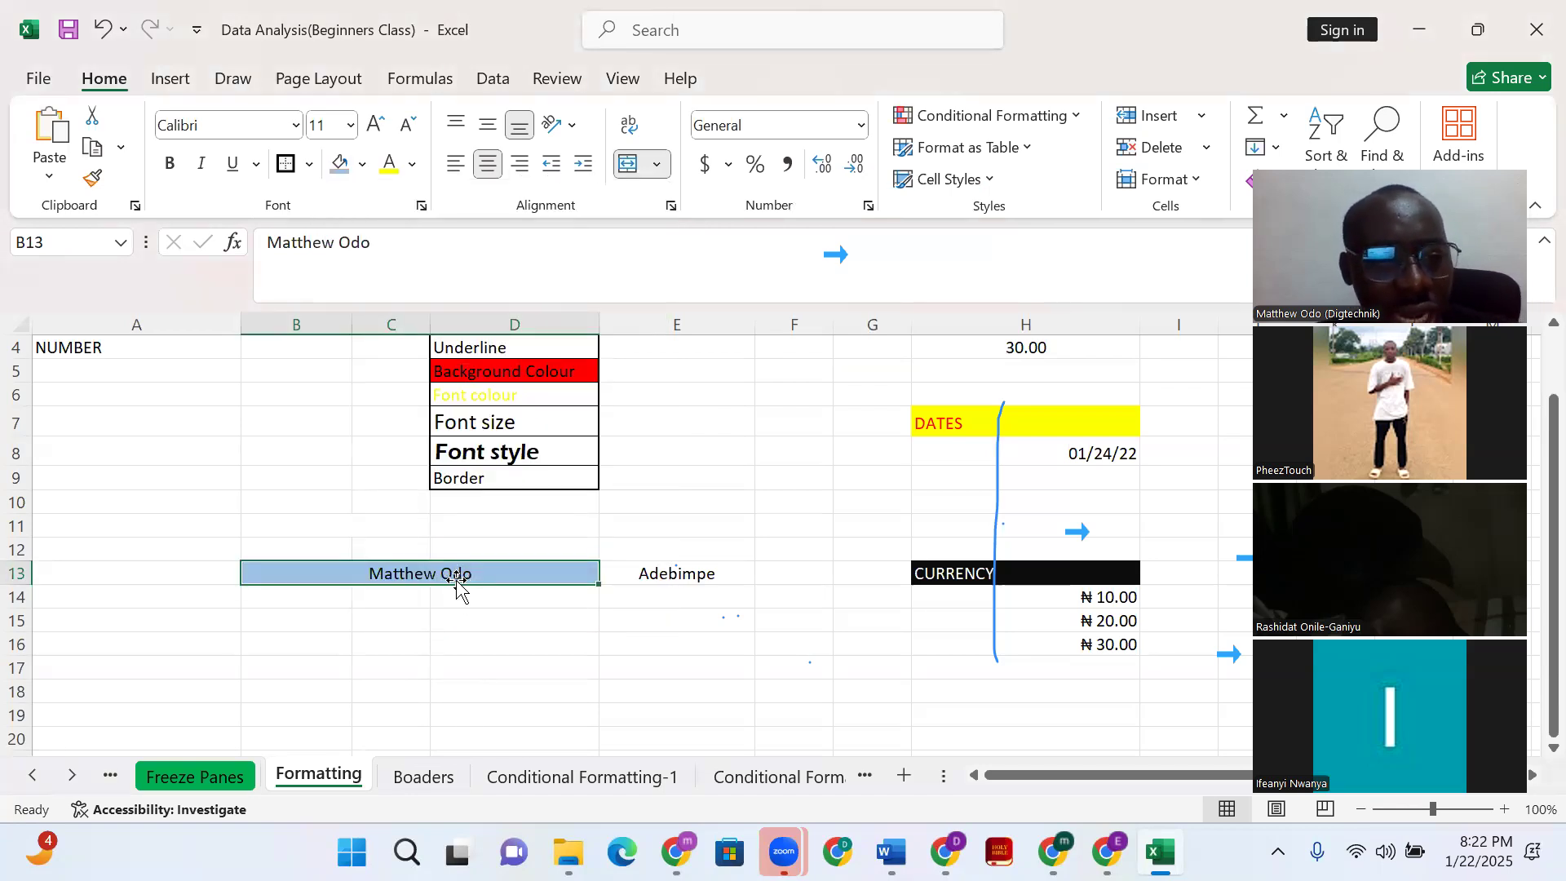
Make the full name in the merged cell B13 bold and increase its font size to 20
click(168, 164)
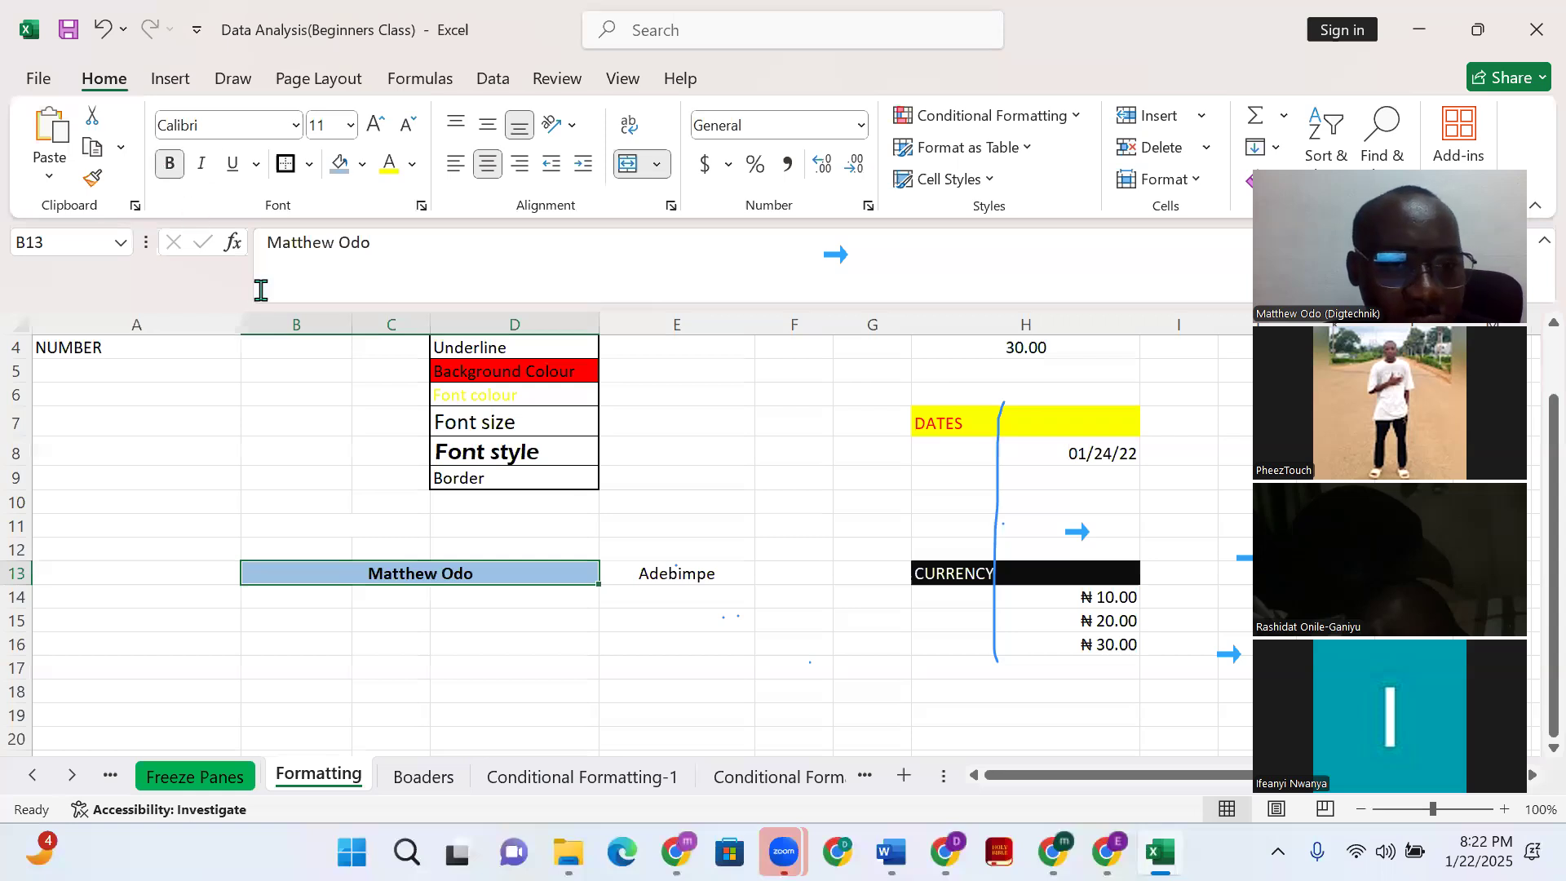
click(374, 125)
click(374, 124)
click(374, 125)
click(374, 124)
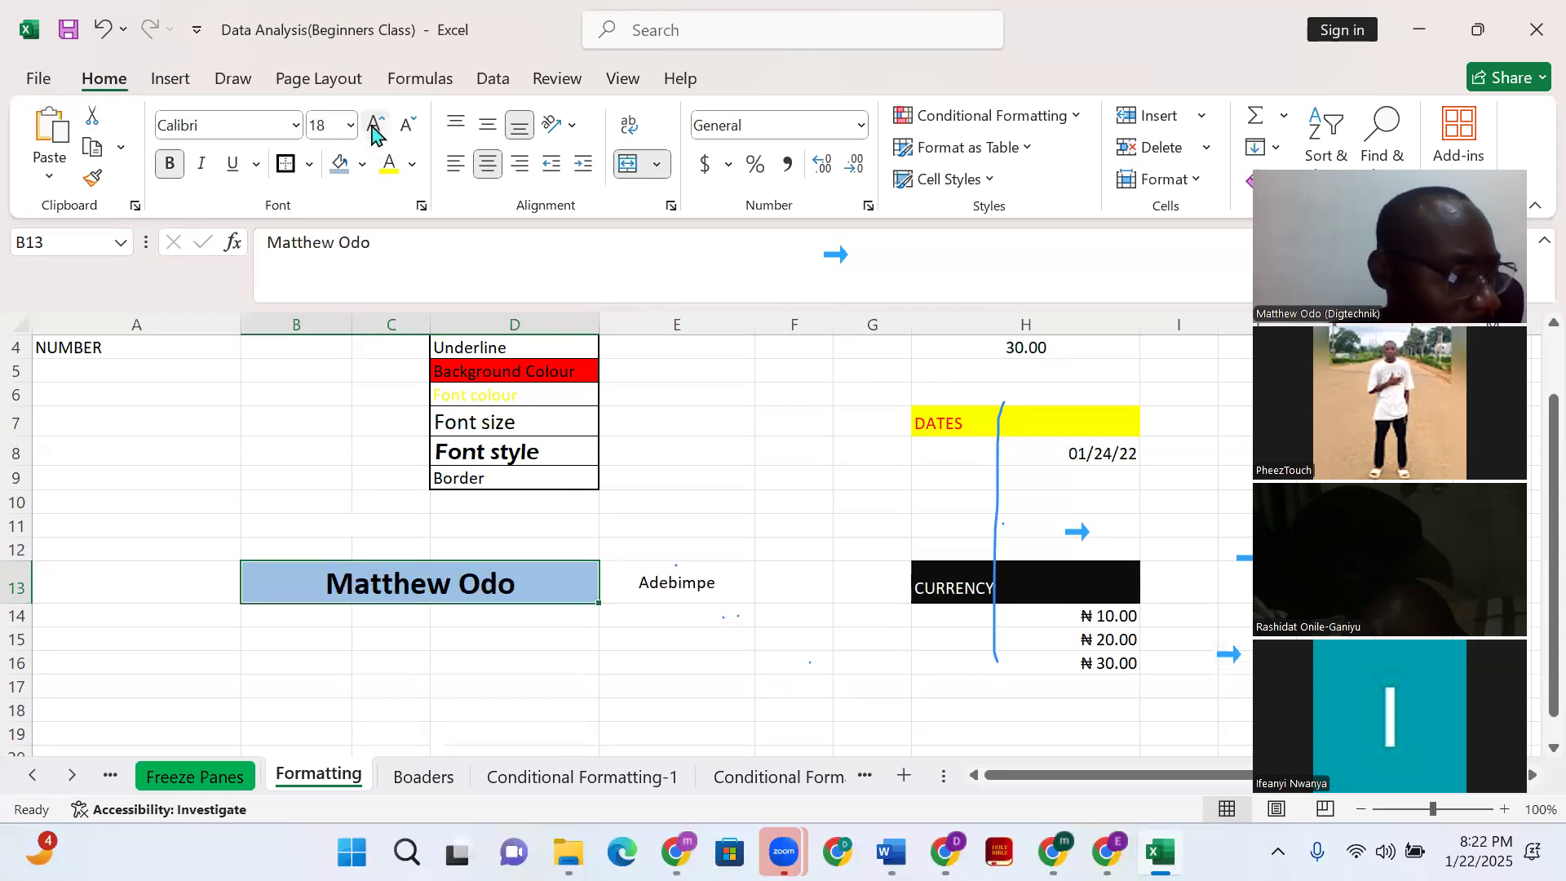
click(374, 125)
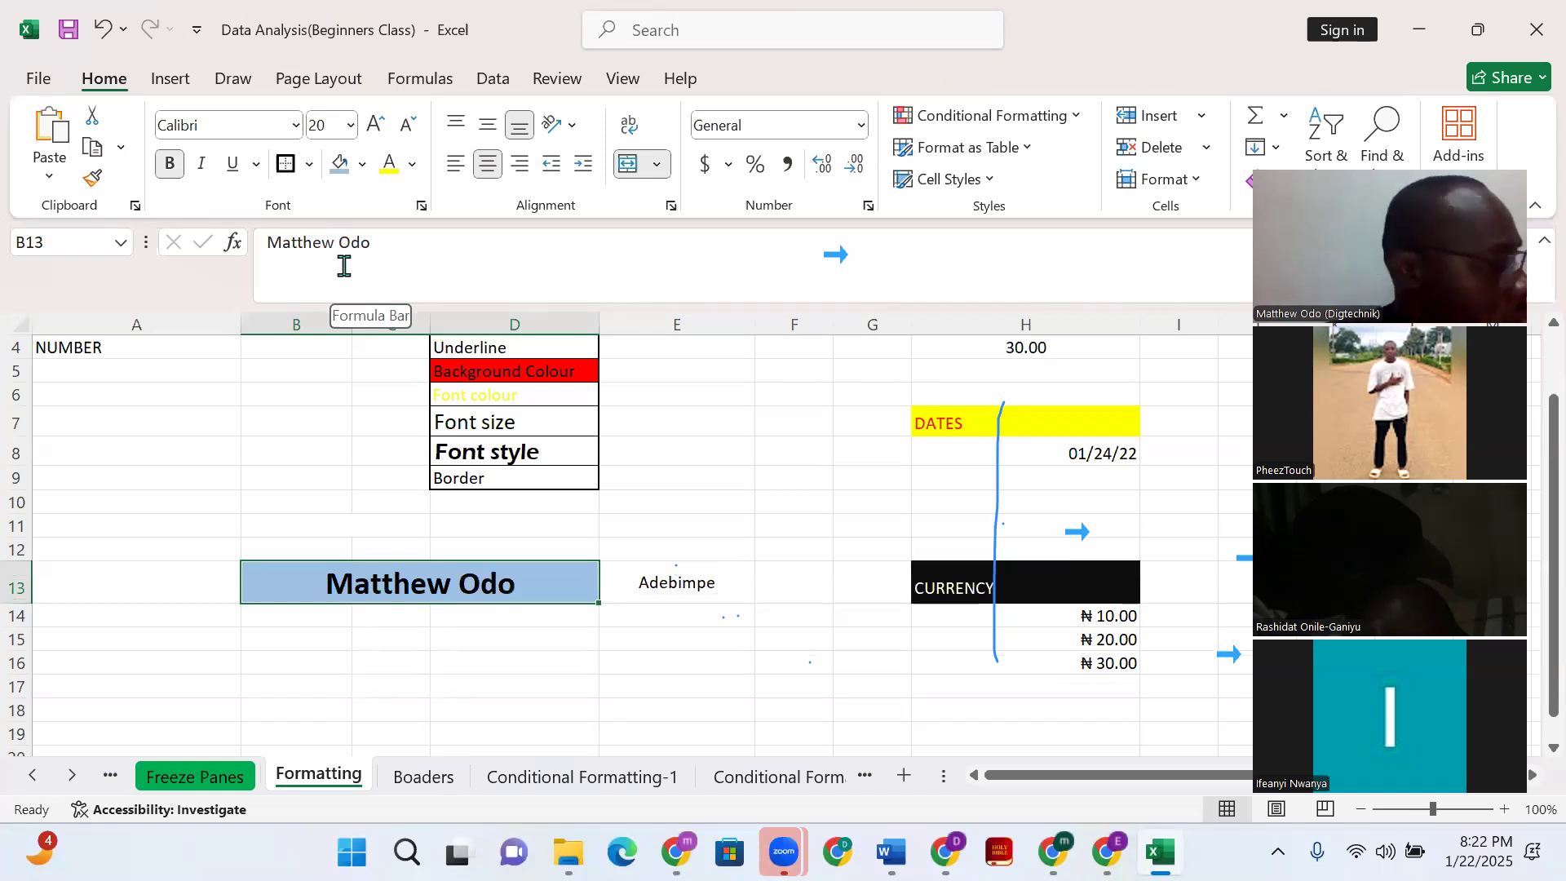
click(283, 80)
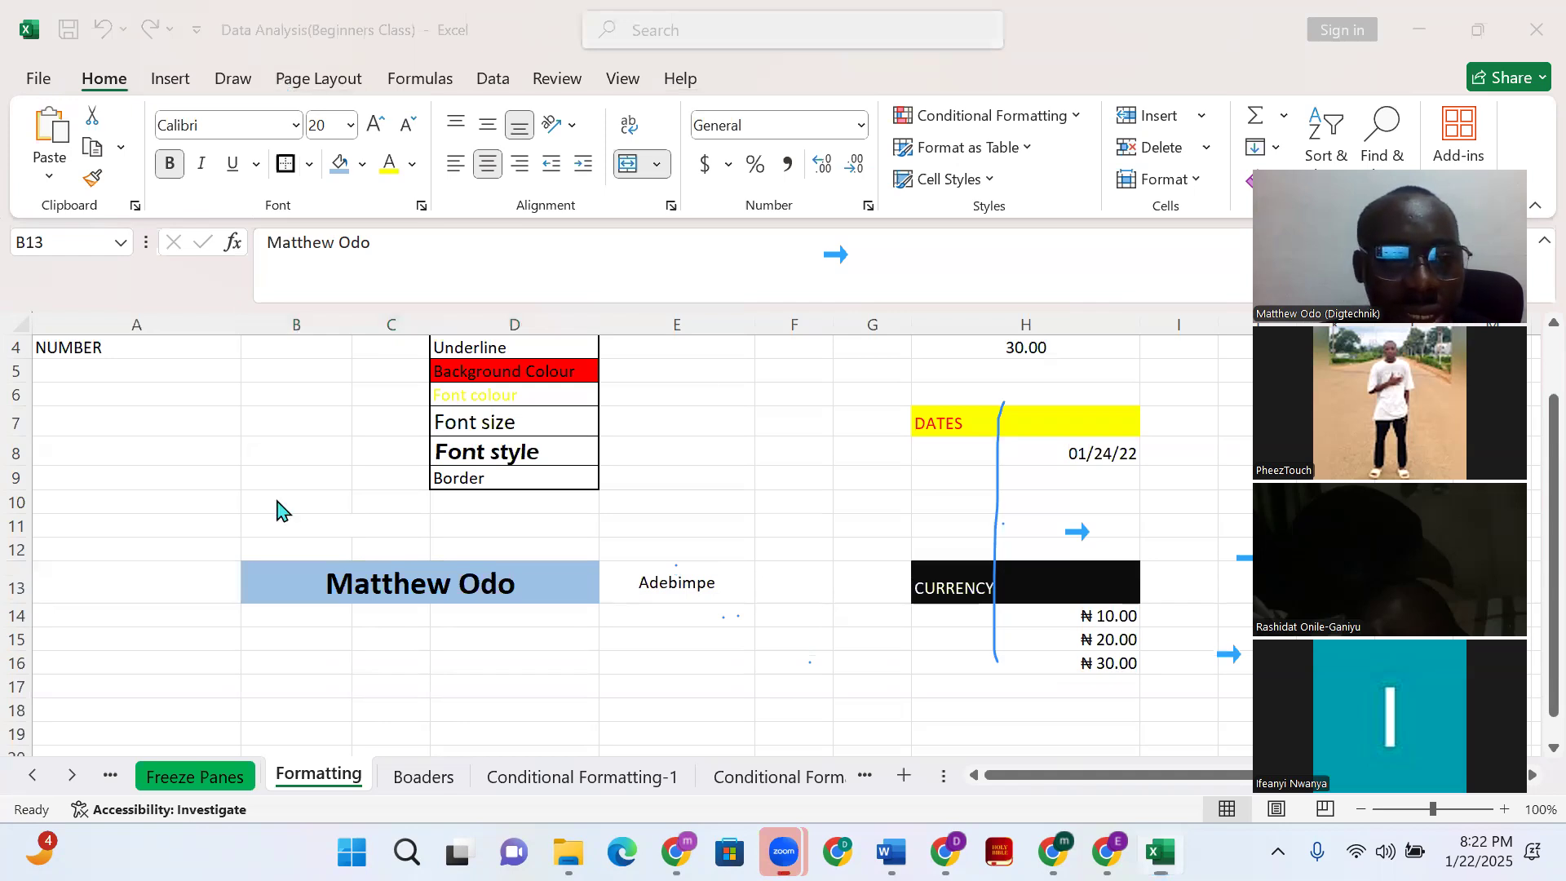
click(282, 532)
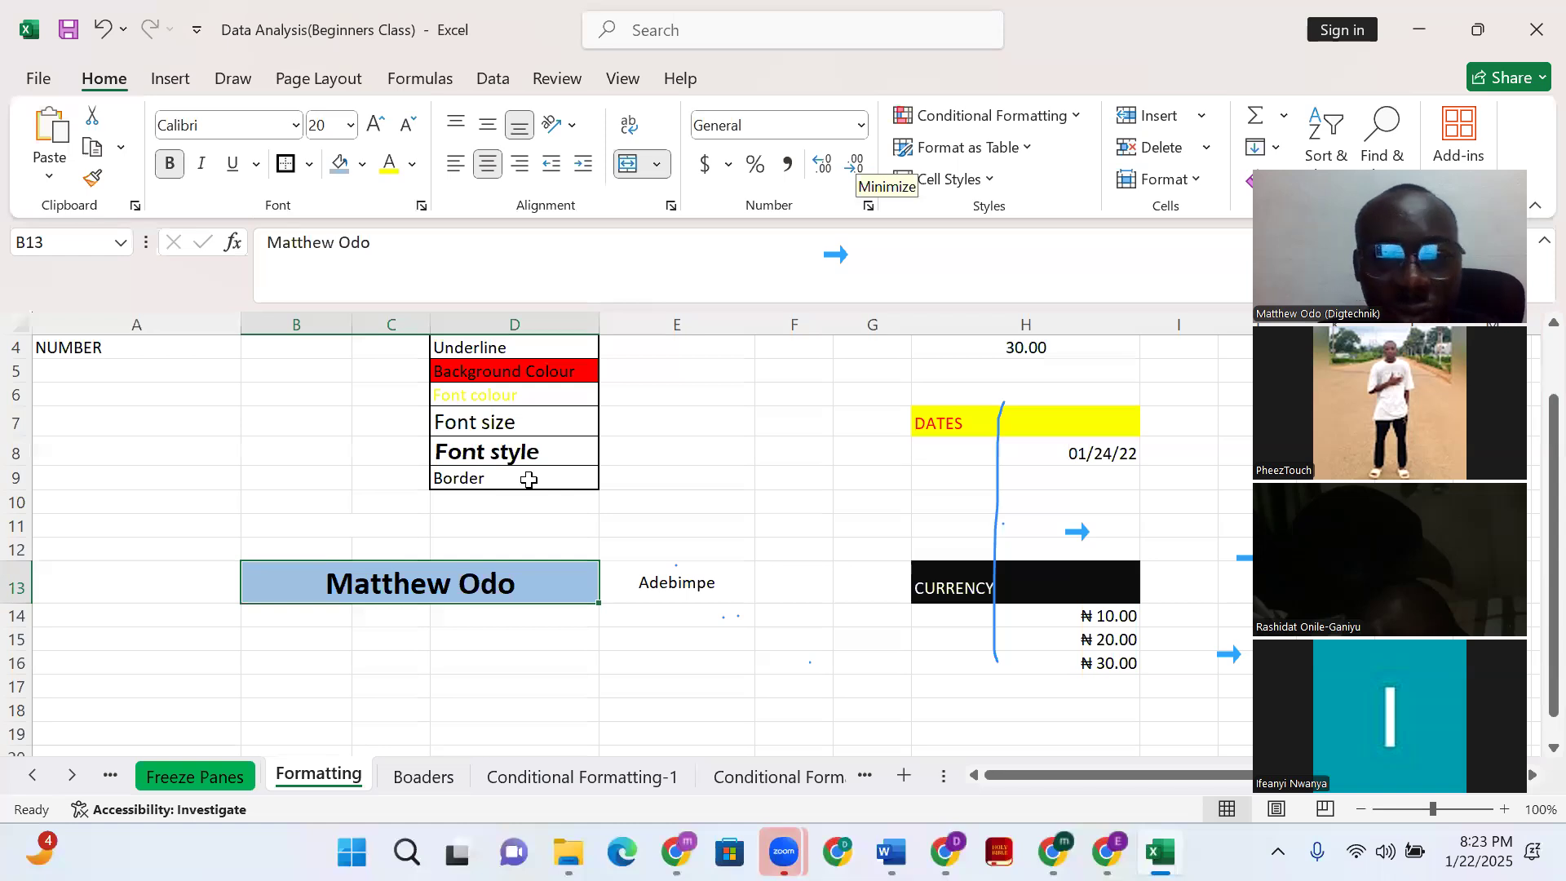
click(863, 155)
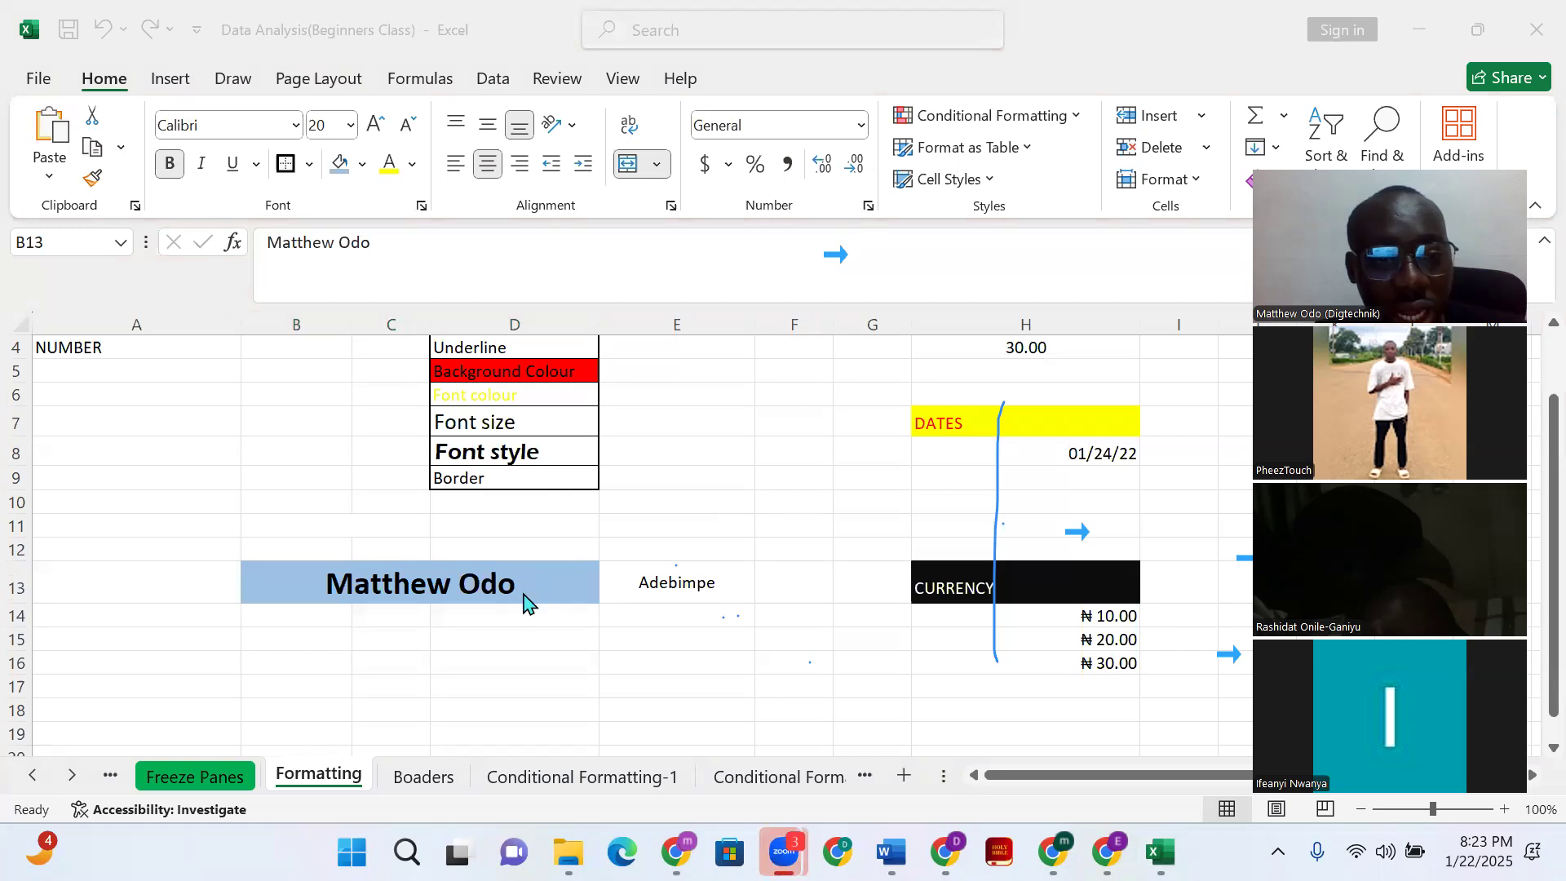
scroll(529, 601, up, 1)
scroll(514, 599, down, 2)
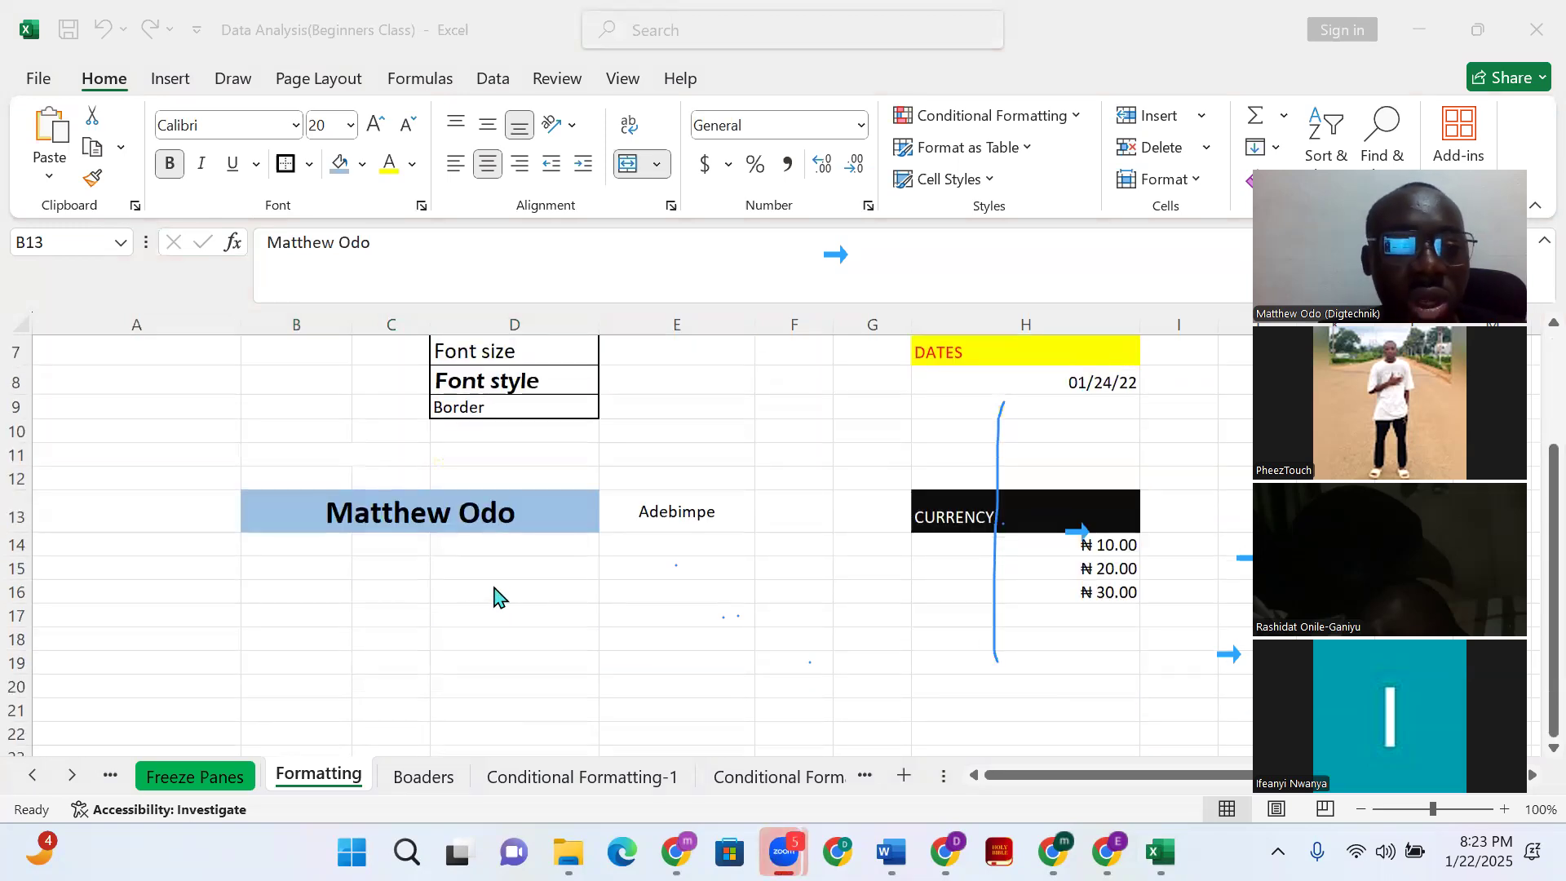
click(407, 513)
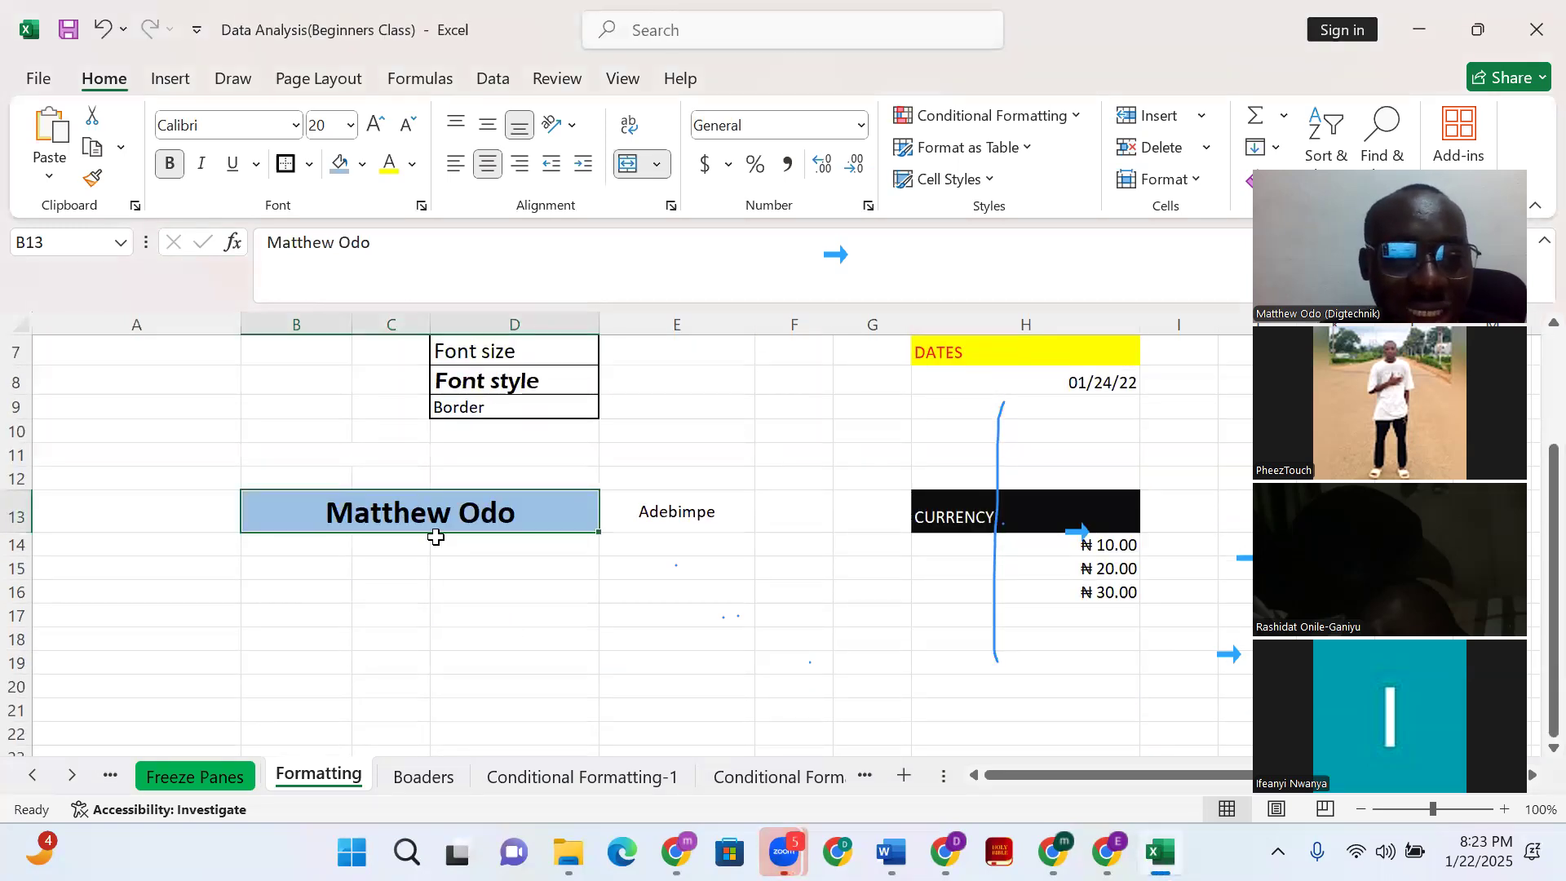
click(301, 543)
text(TEHET)
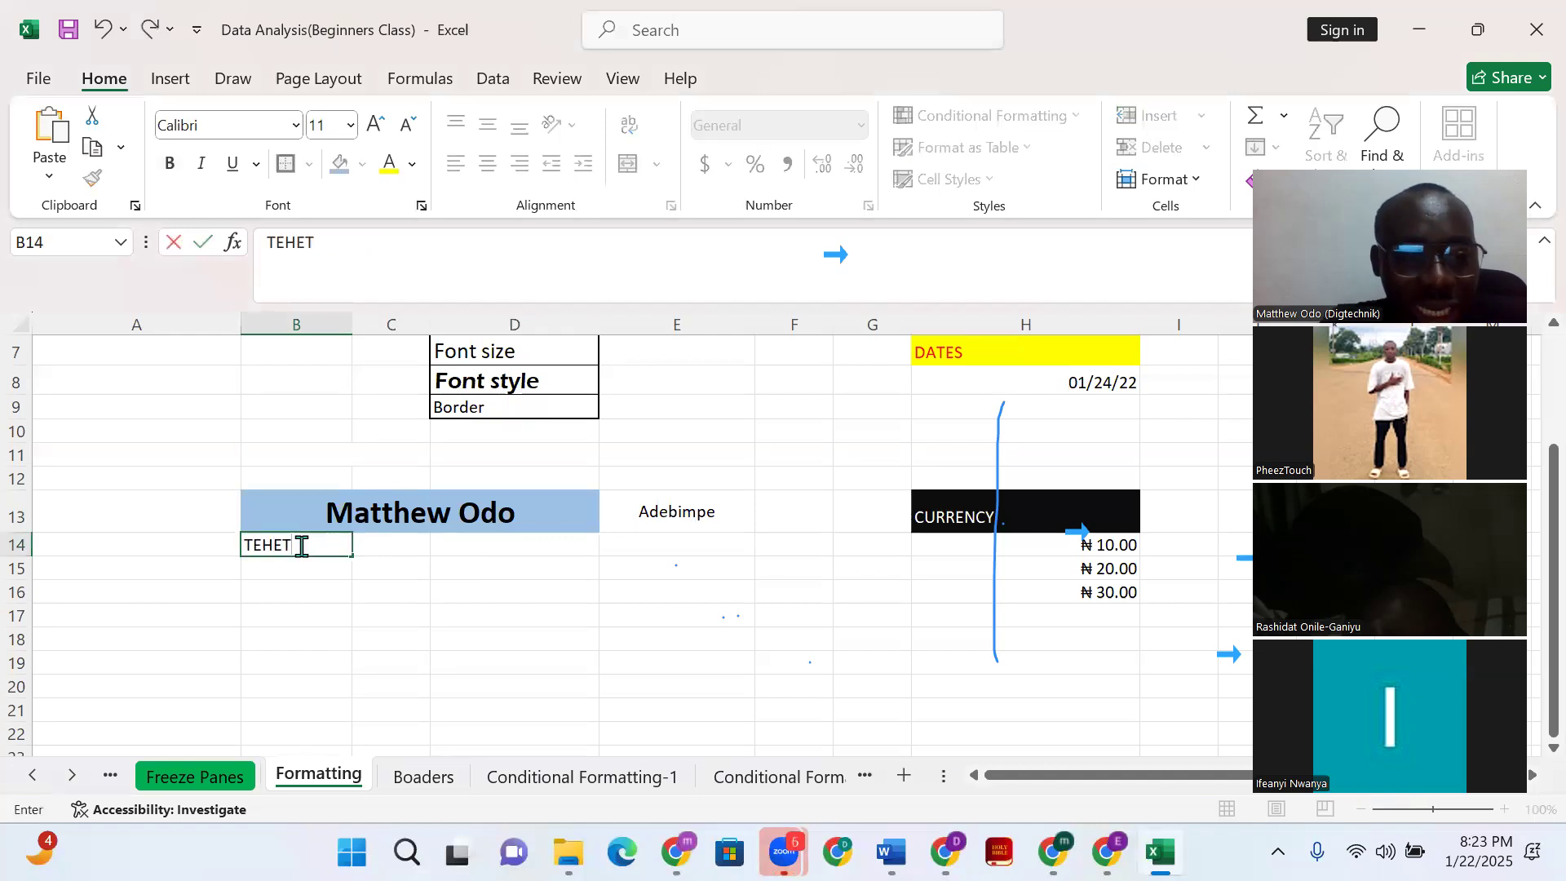
click(383, 541)
text(GDTG)
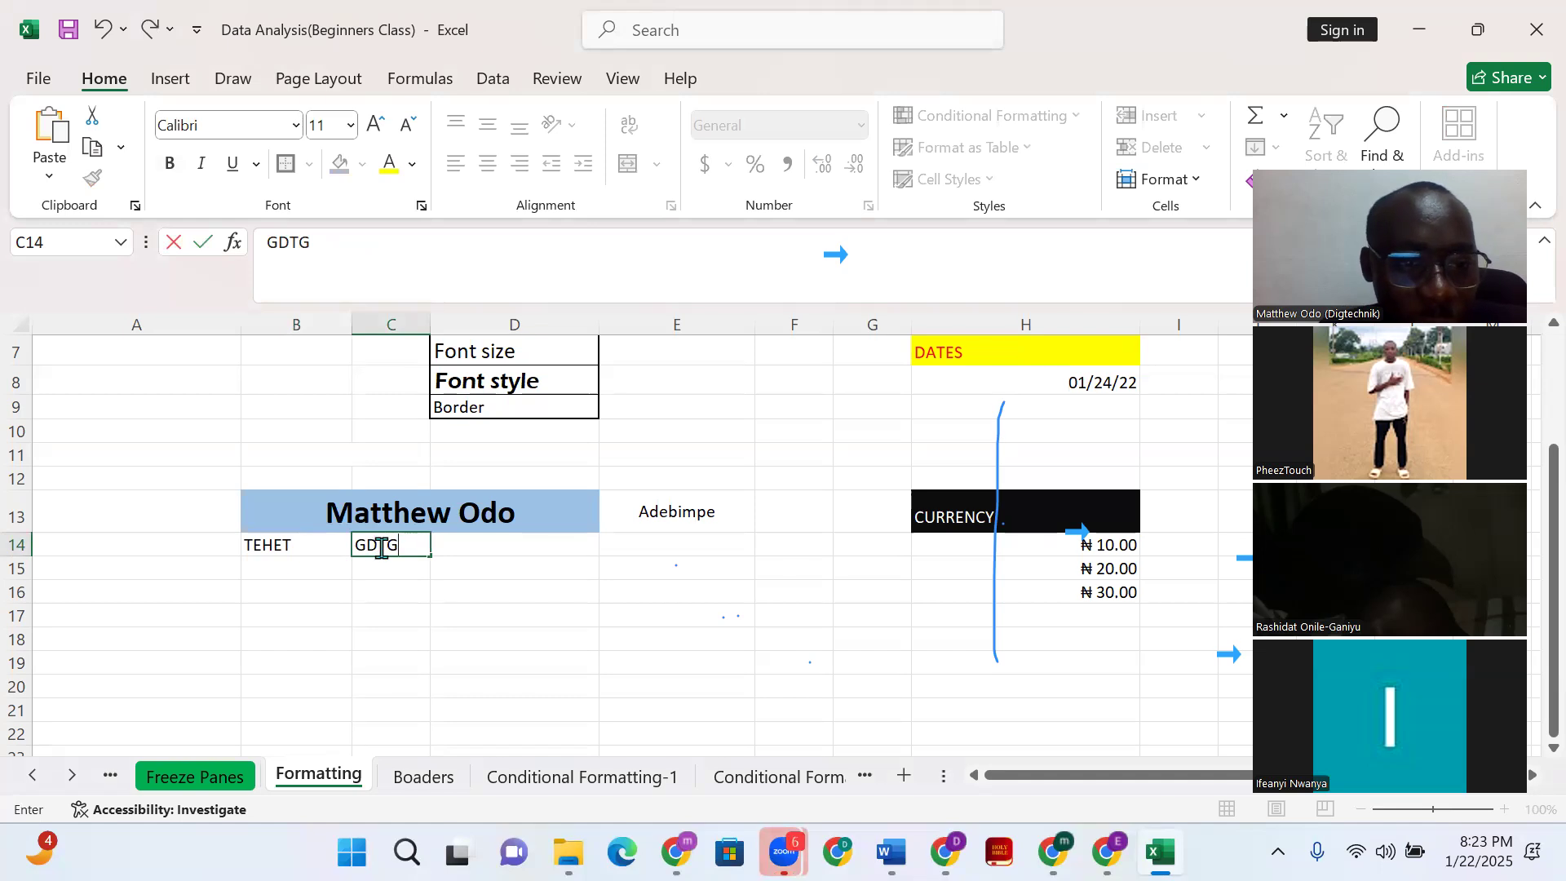
drag(407, 549, 352, 556)
key(BackSpace)
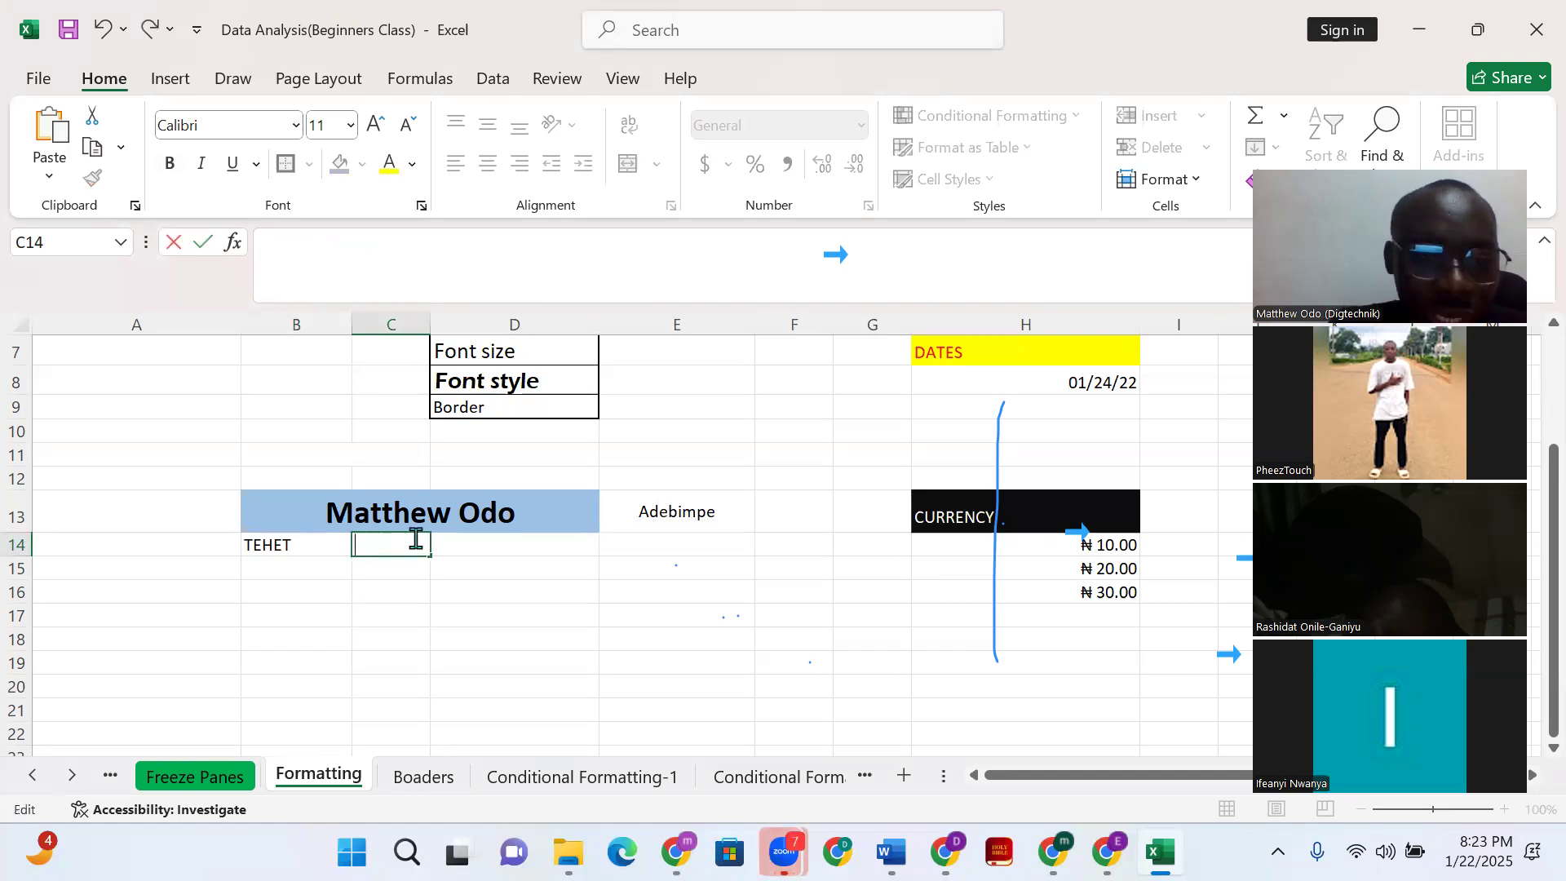
Enter Bag in B14, Gucci in C14 and 50 in D14, directly below the merged name heading
click(325, 542)
text(baG)
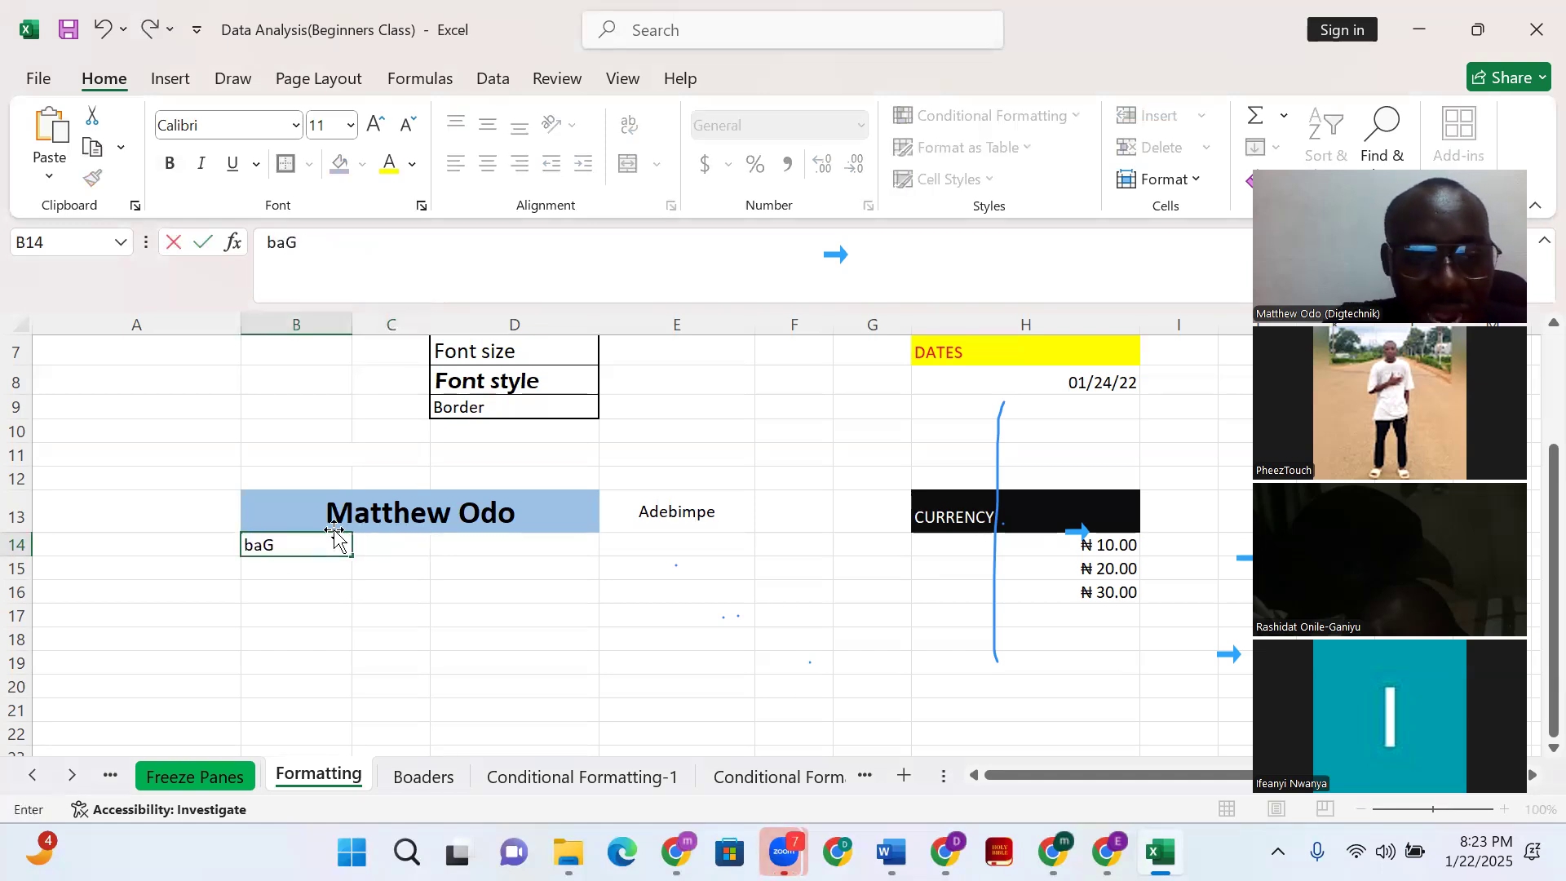
key(BackSpace)
key(BackSpace)
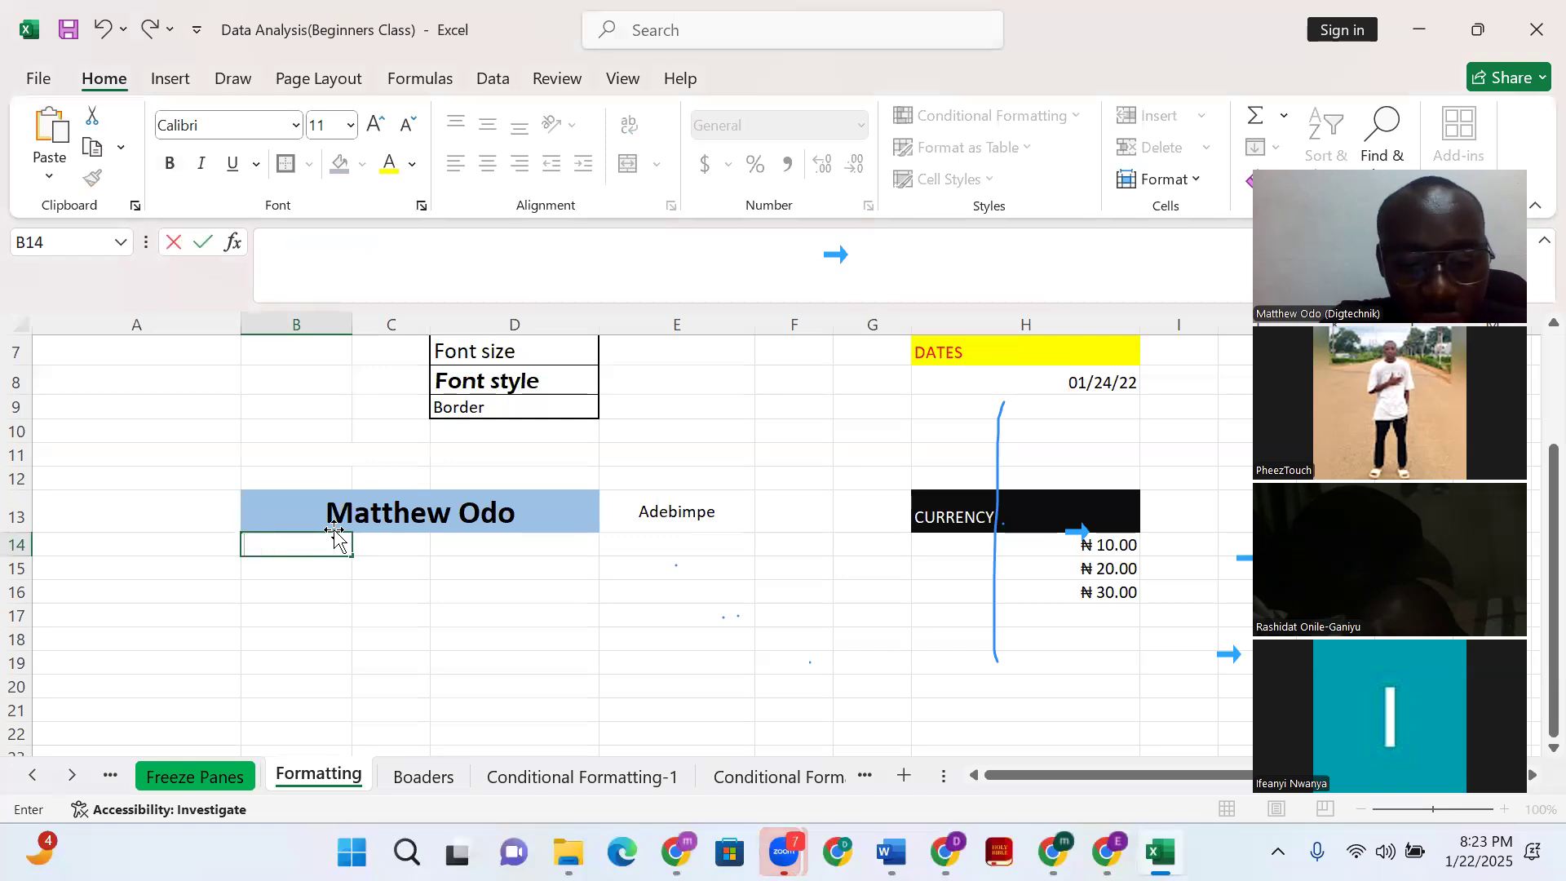
text(G)
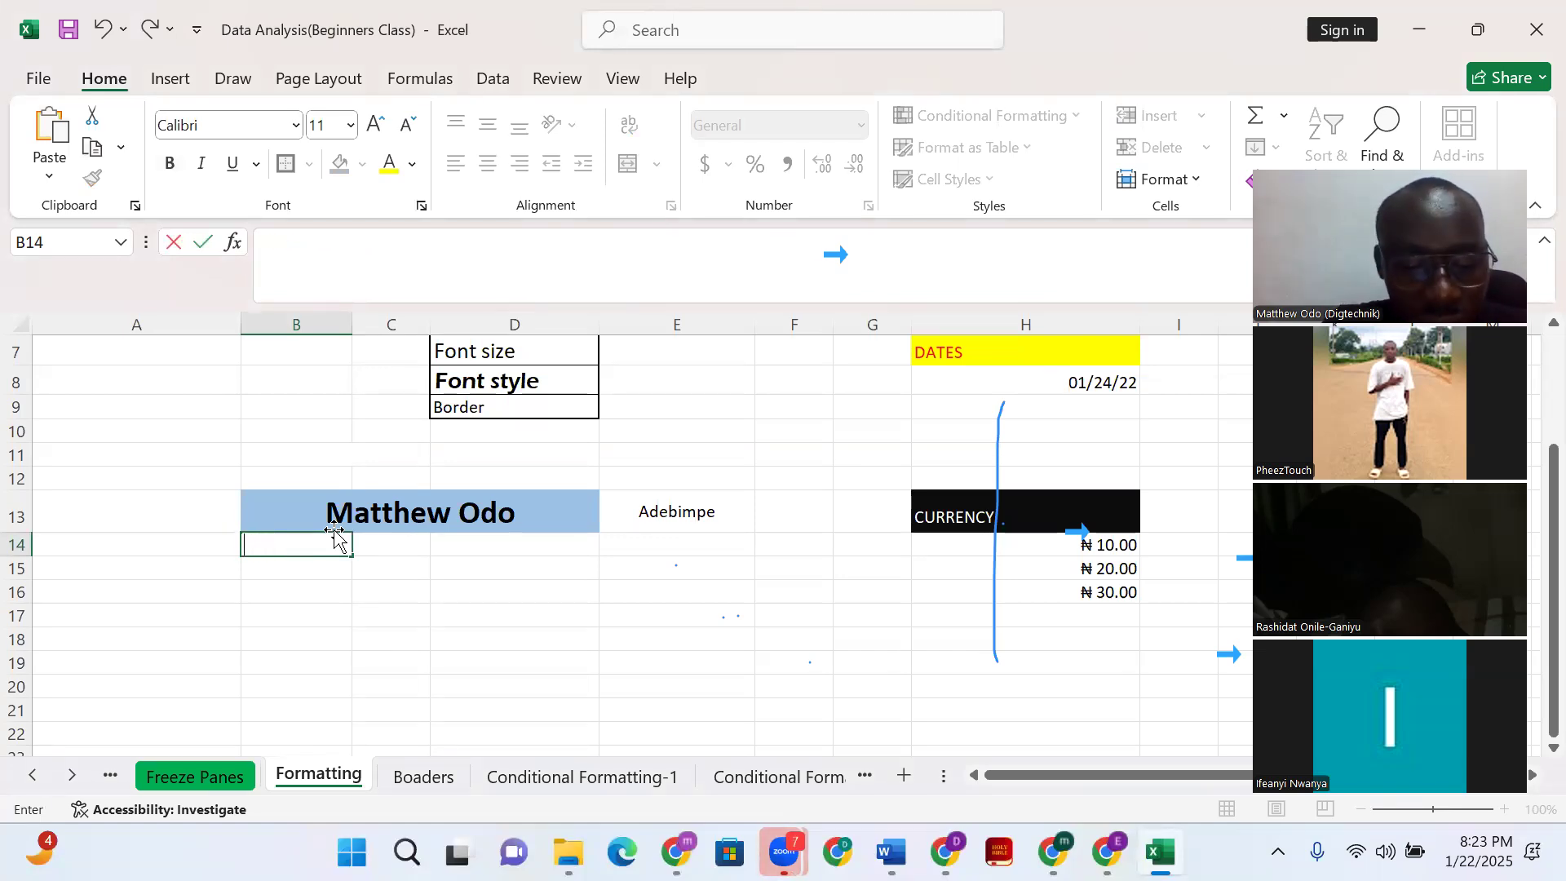
click(383, 541)
text(Gucci)
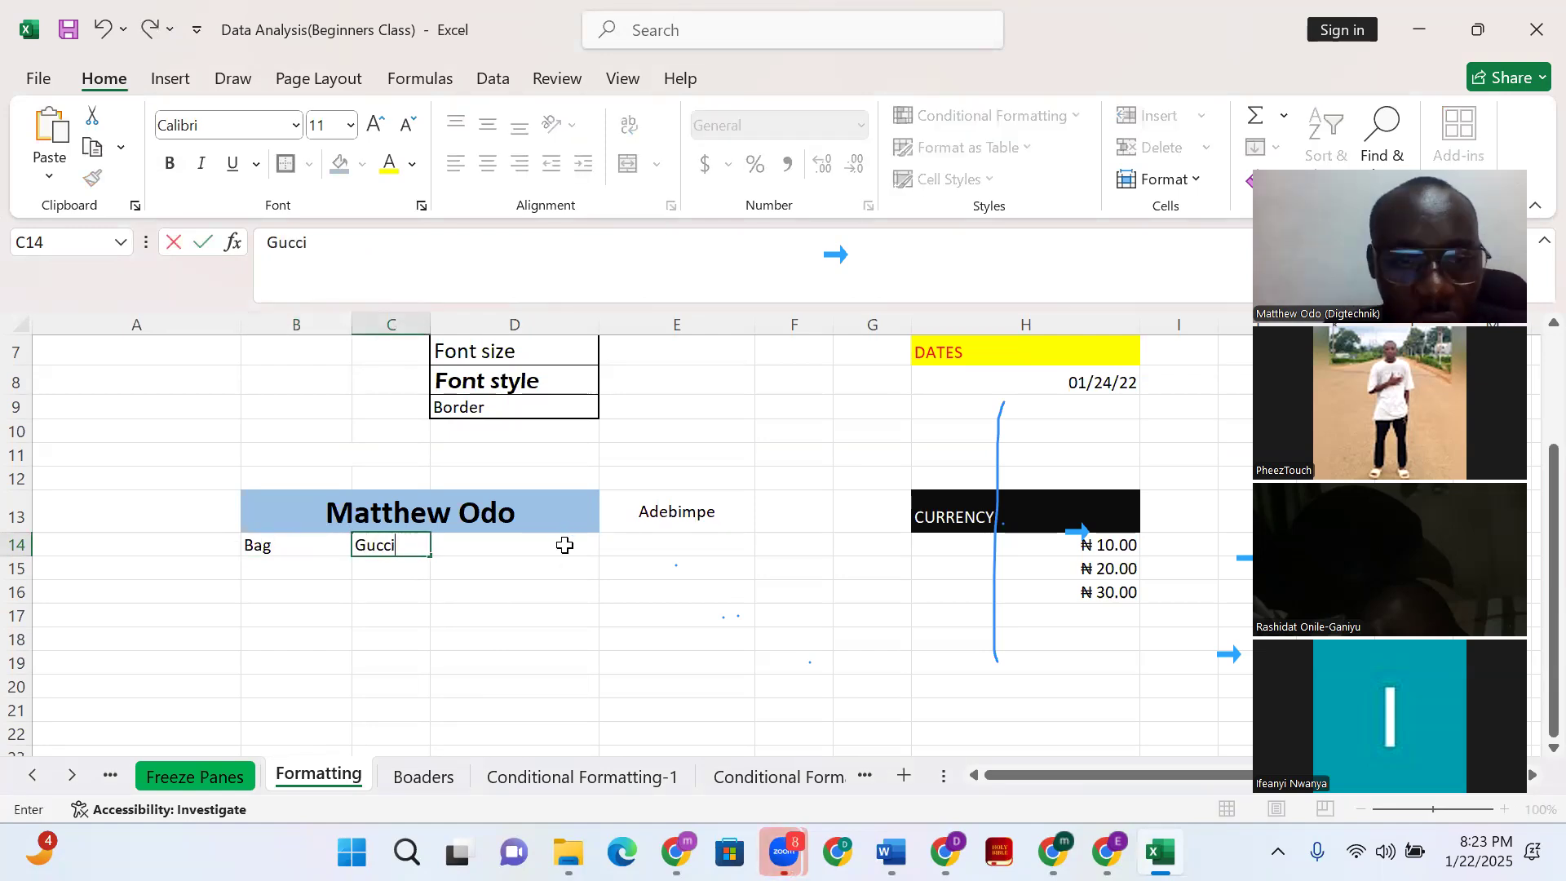
click(570, 542)
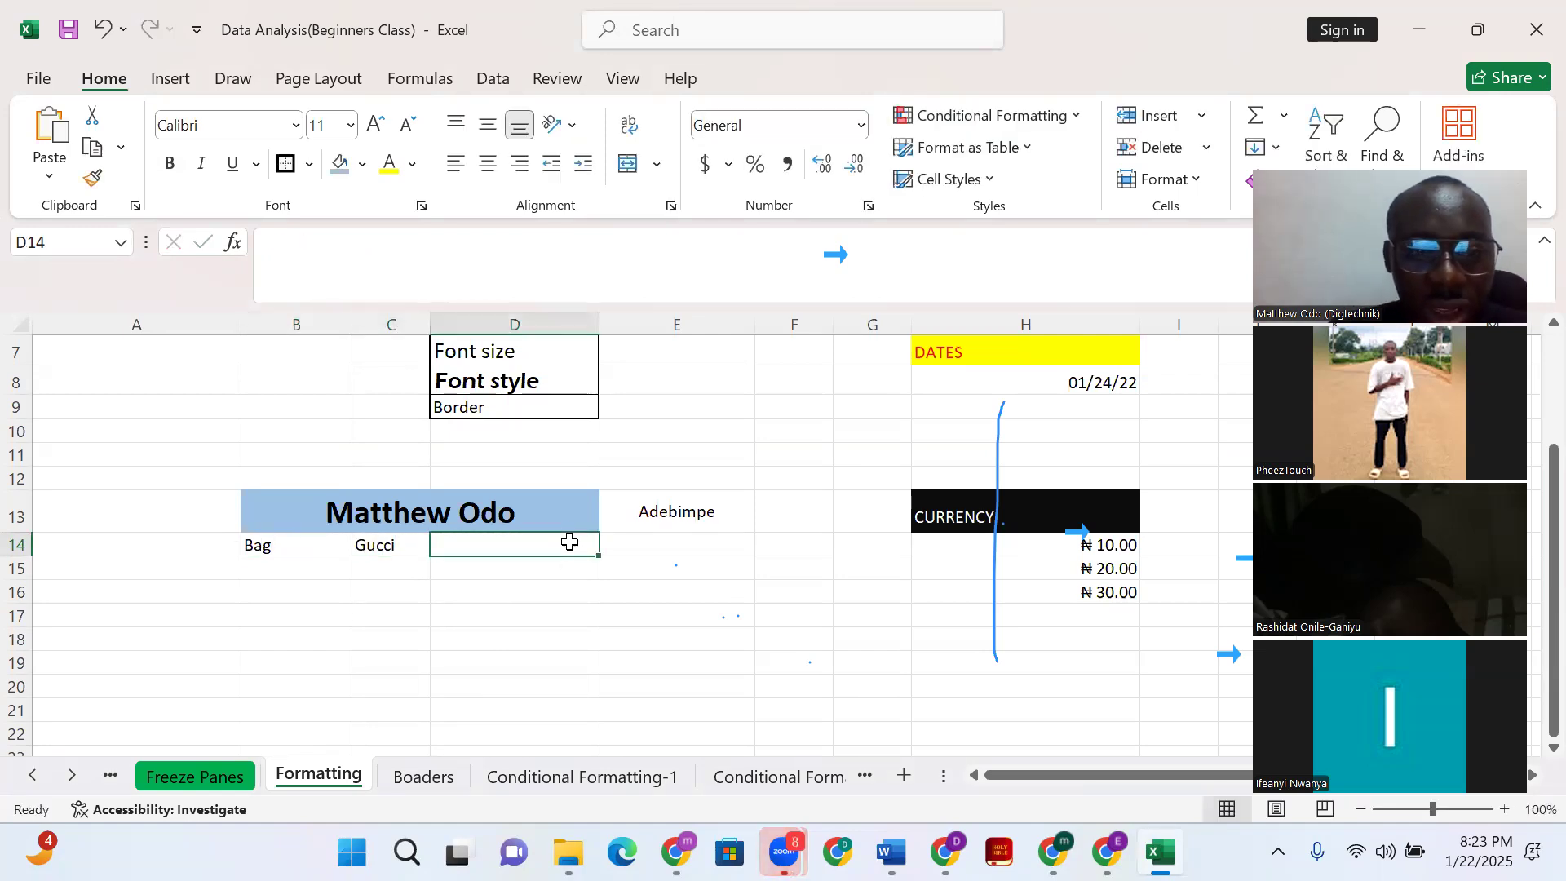
text(50)
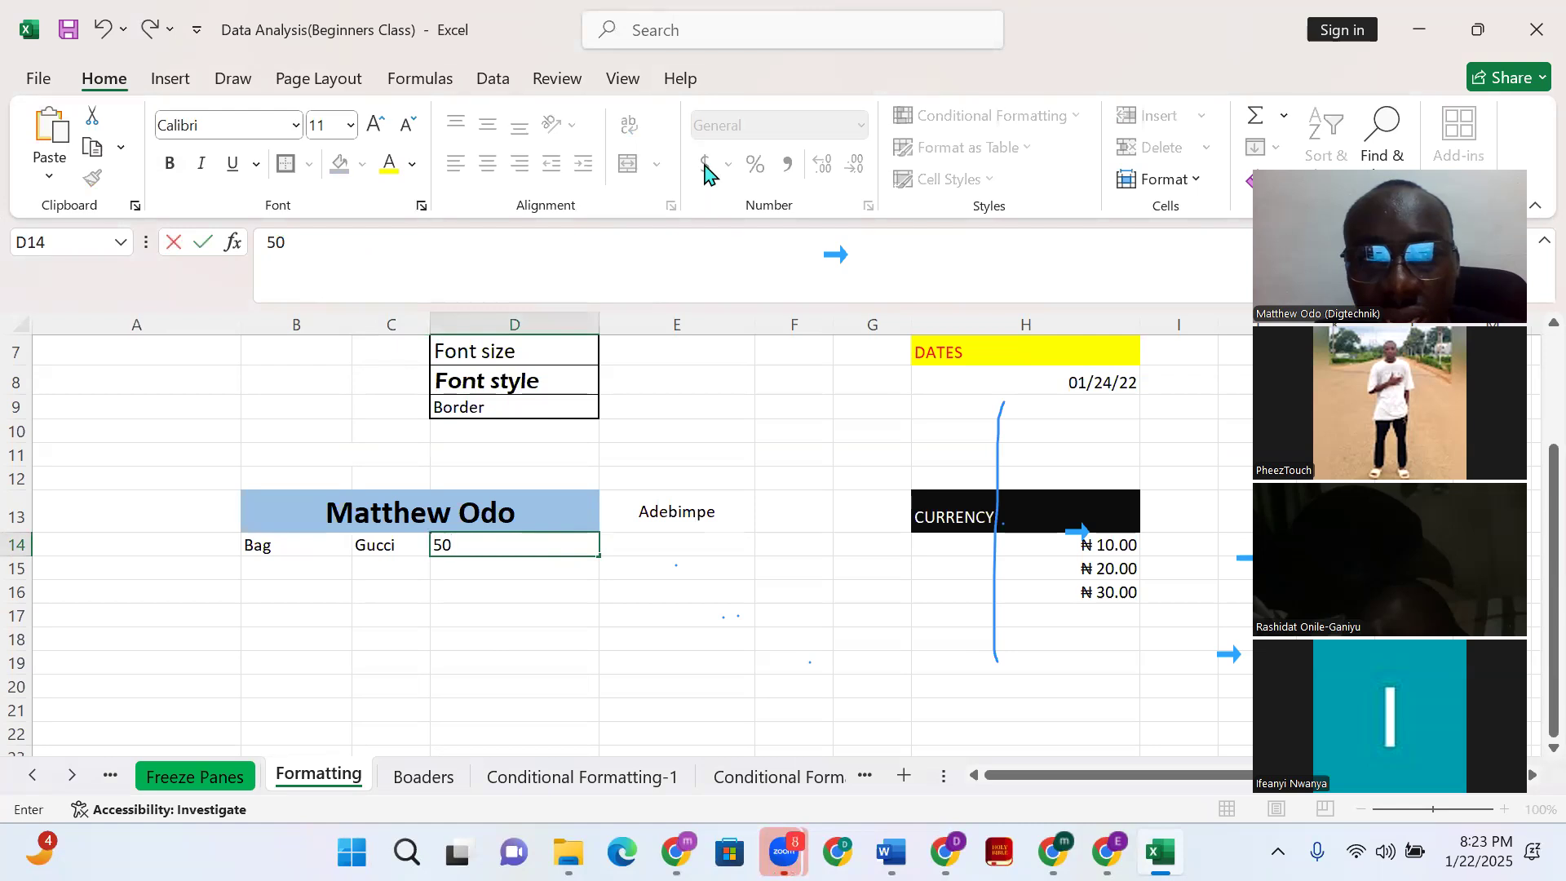
click(473, 594)
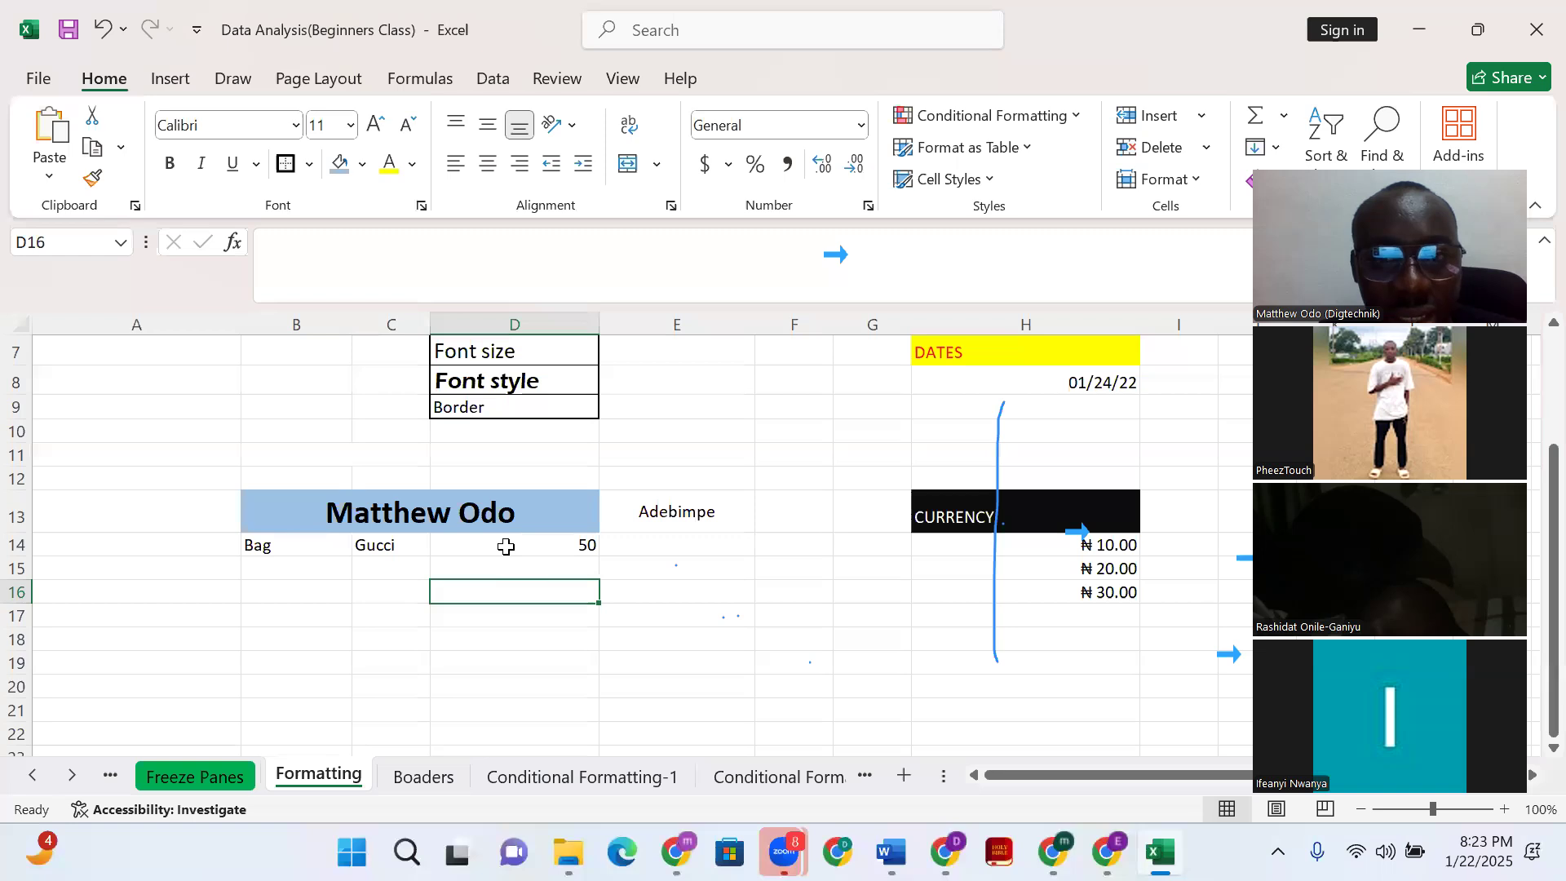
Format the amount in D14 as Accounting with the ₦ Yoruba currency symbol and 2 decimal places
key(Up)
key(Up)
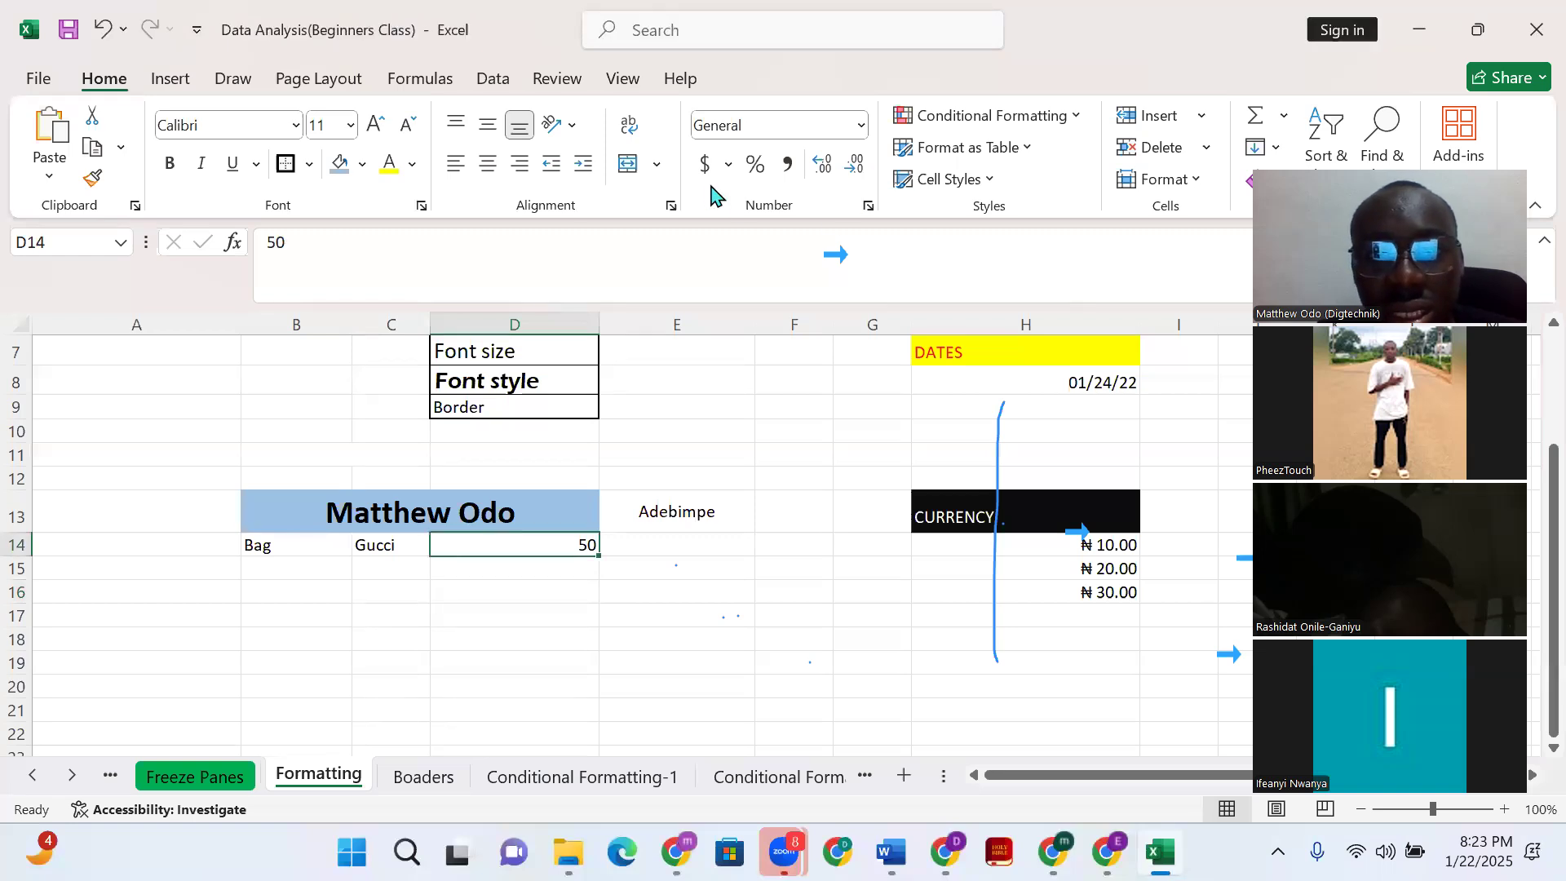
click(729, 166)
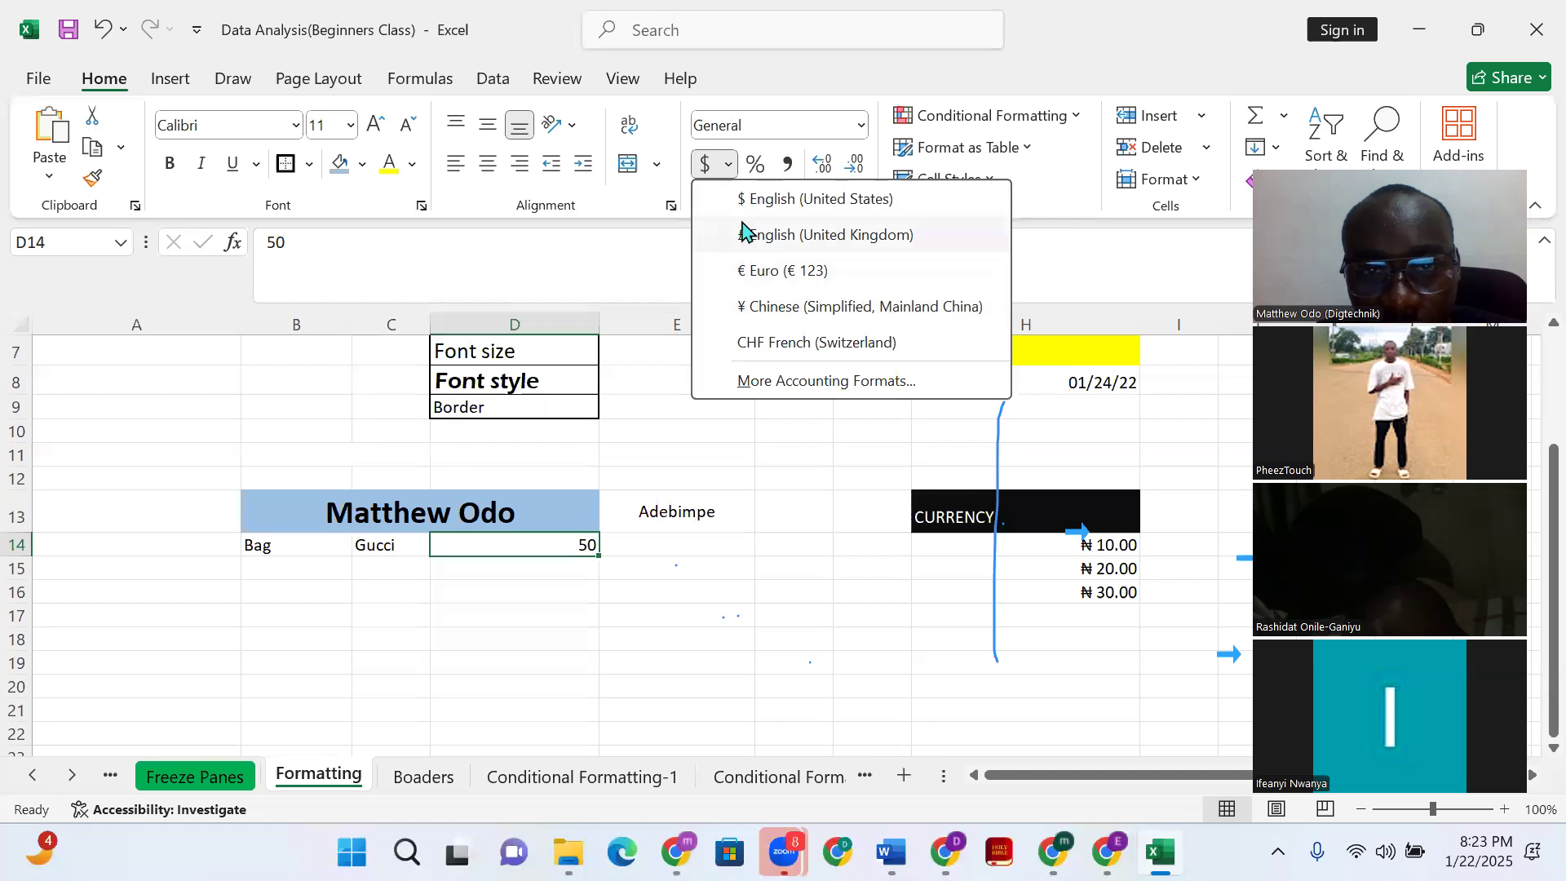
click(789, 382)
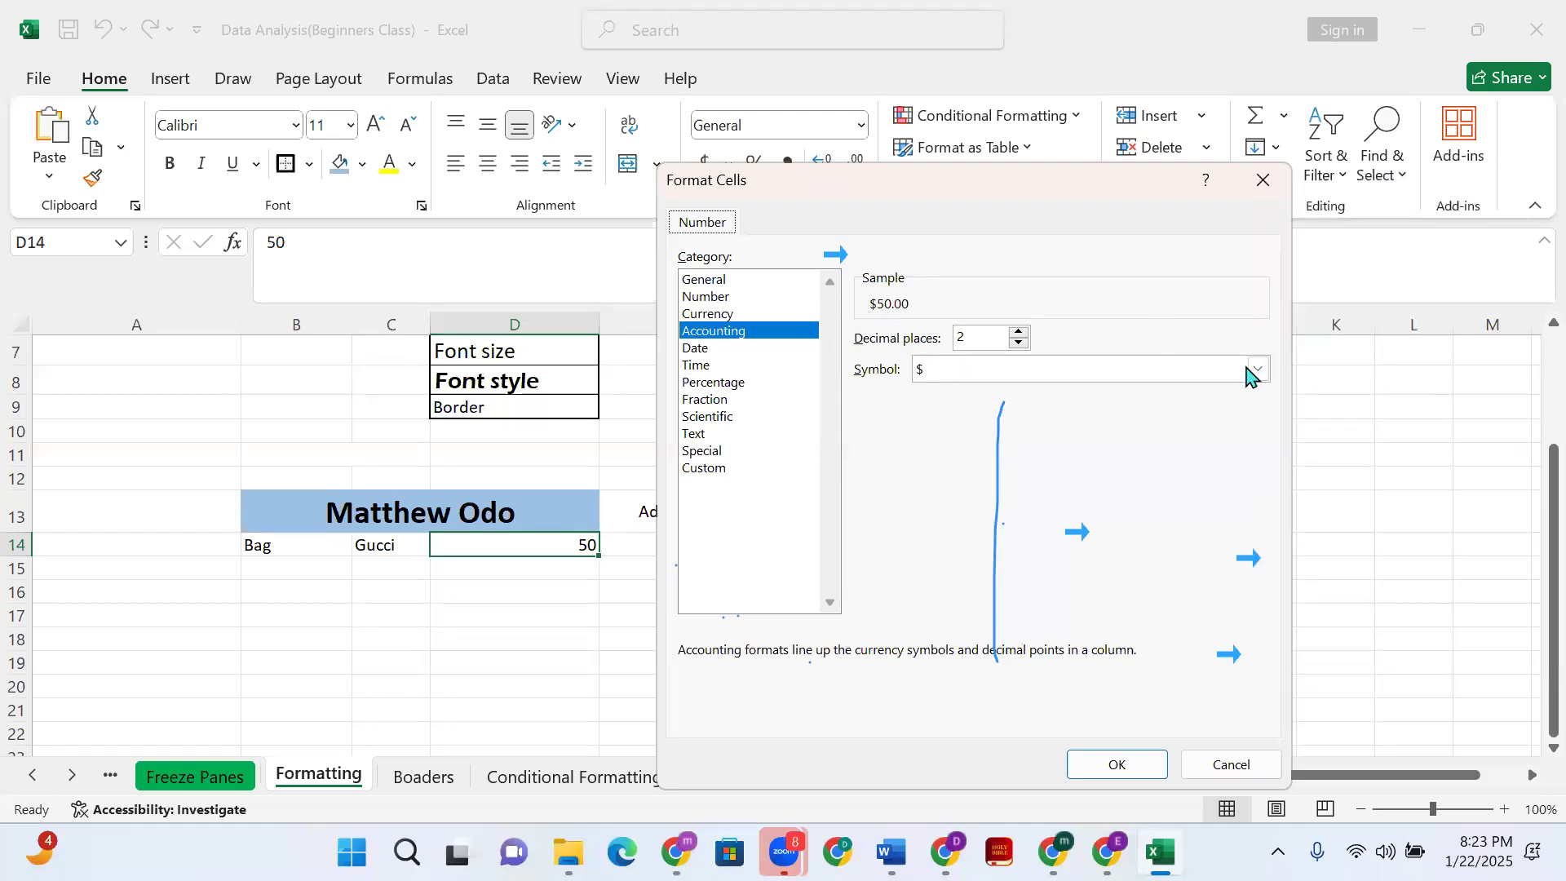
click(1248, 376)
scroll(986, 490, up, 1)
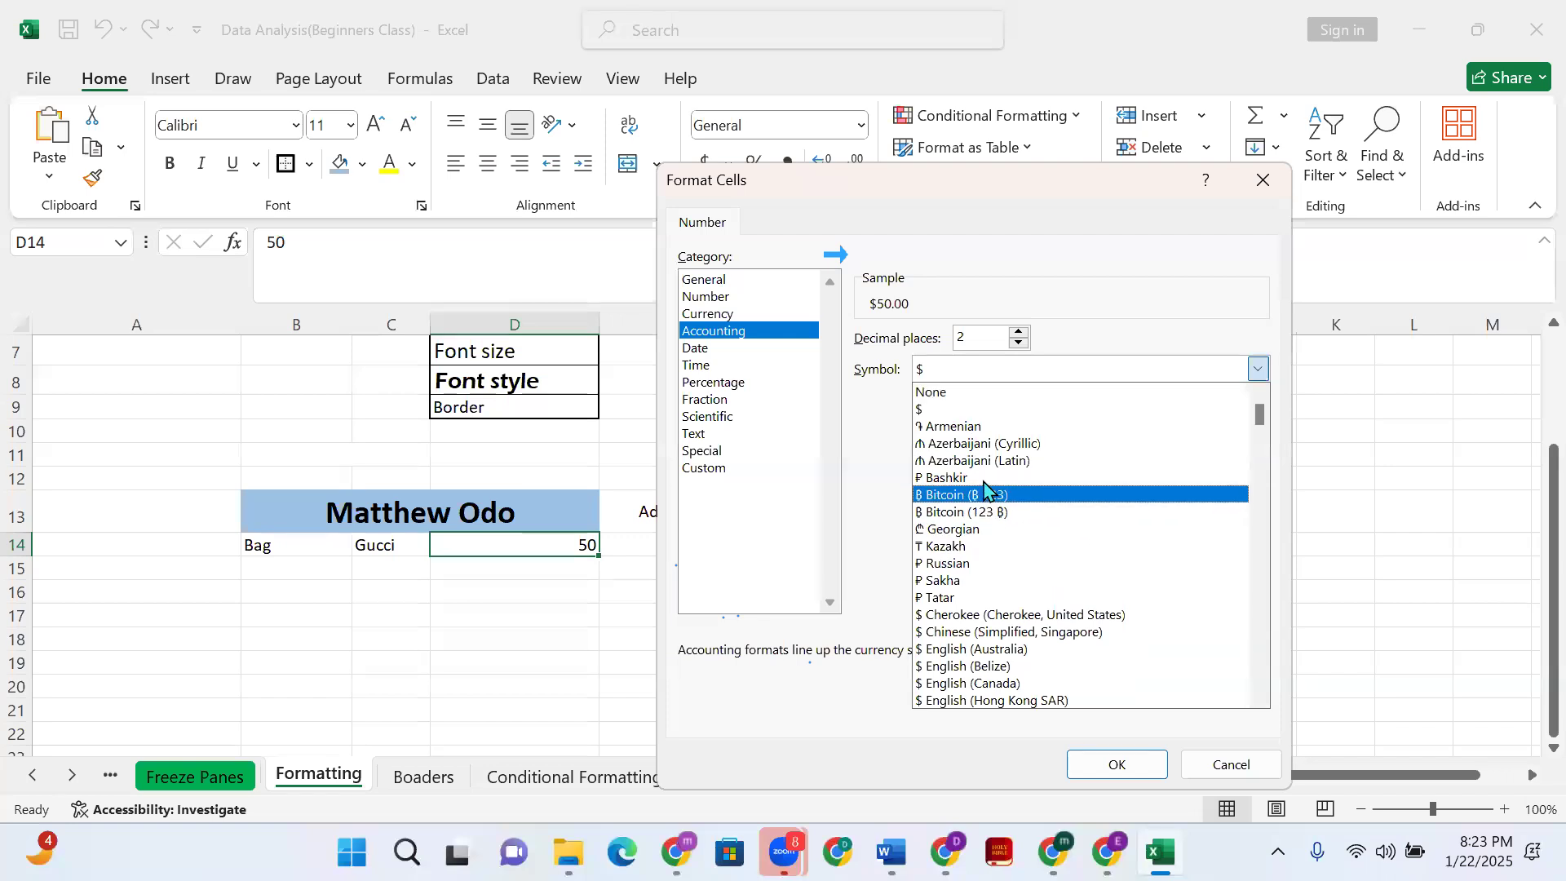
scroll(1008, 607, down, 3)
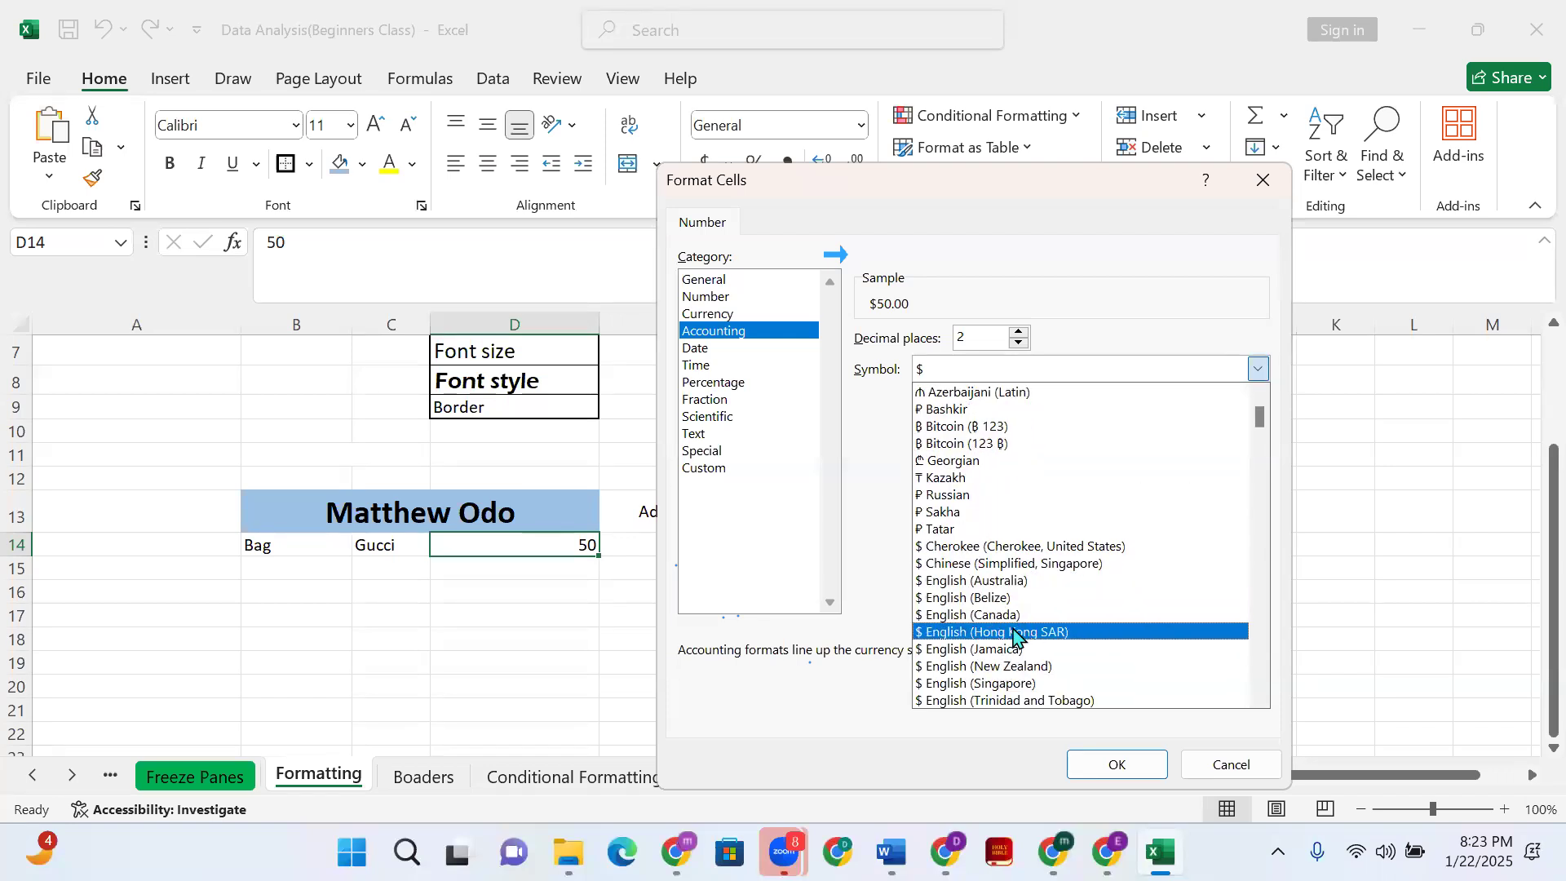
scroll(1014, 644, down, 8)
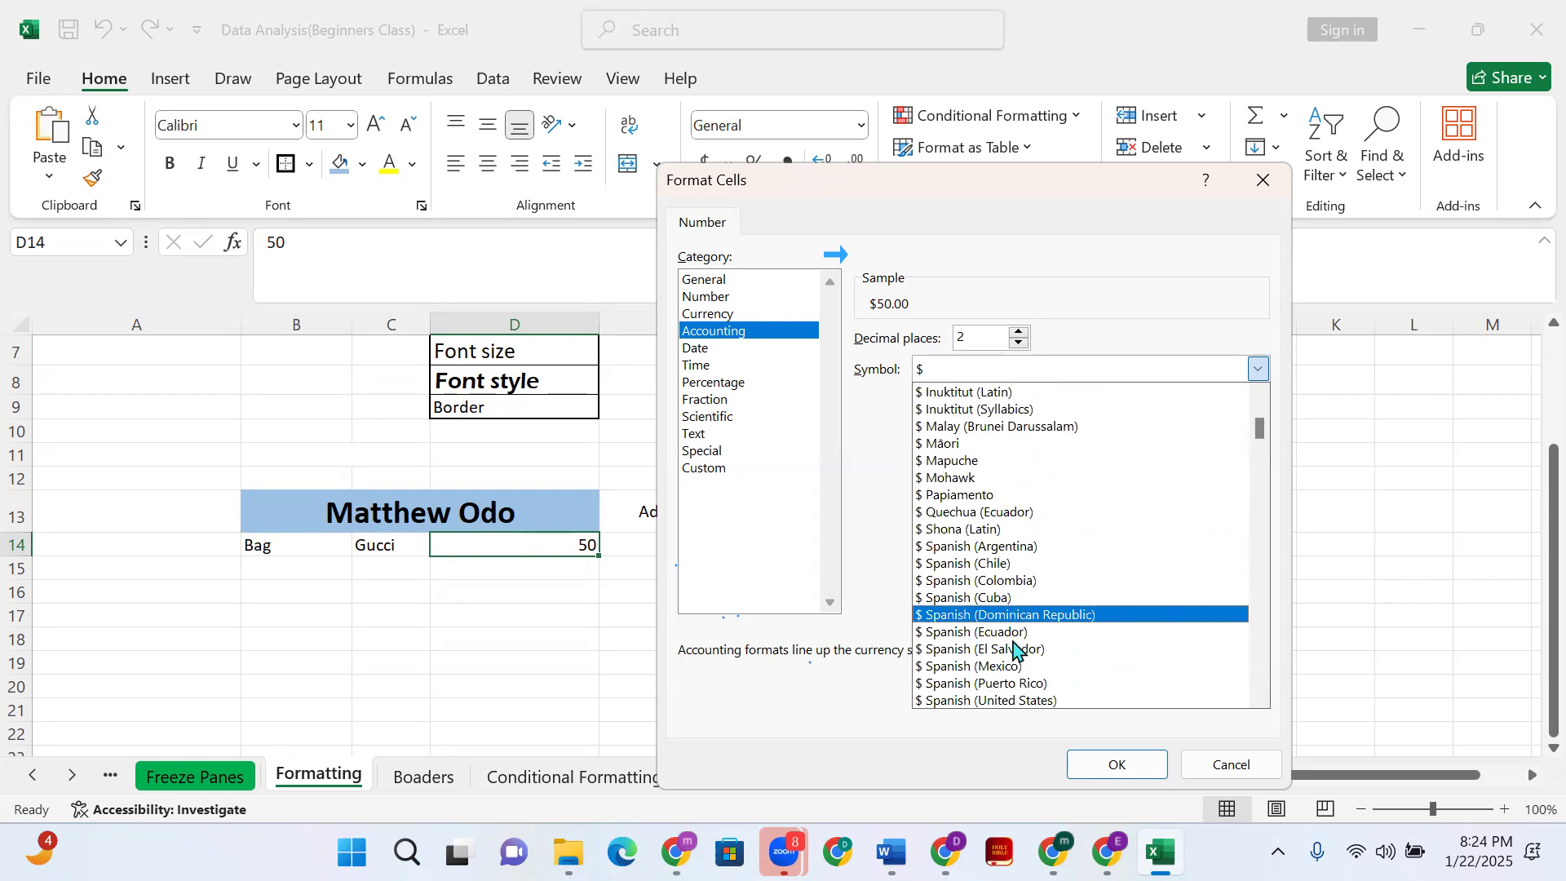
scroll(1018, 644, down, 3)
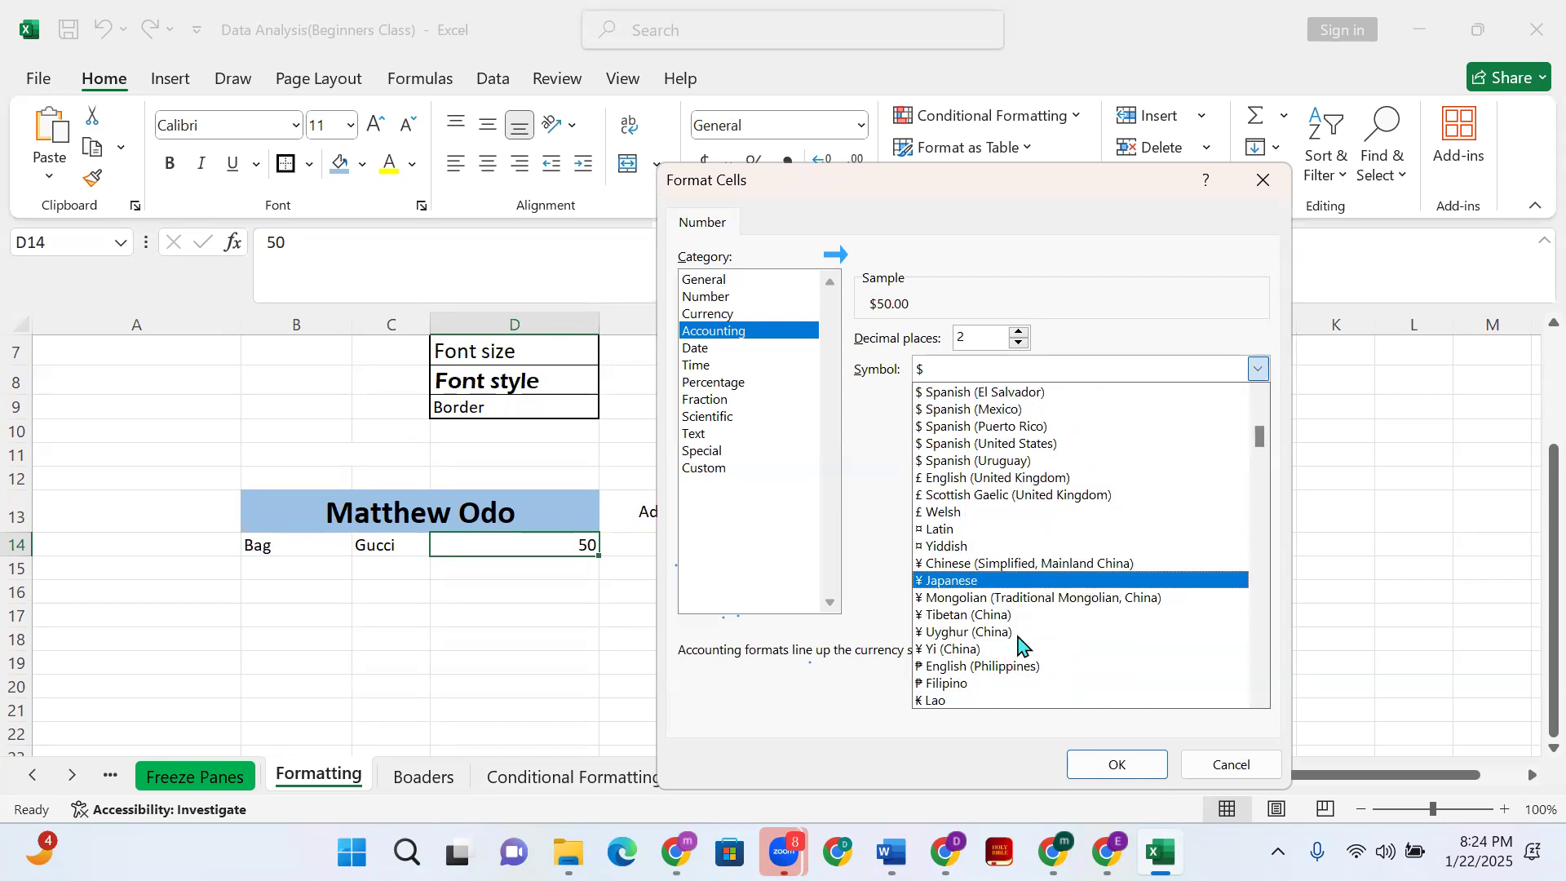
scroll(1018, 645, down, 3)
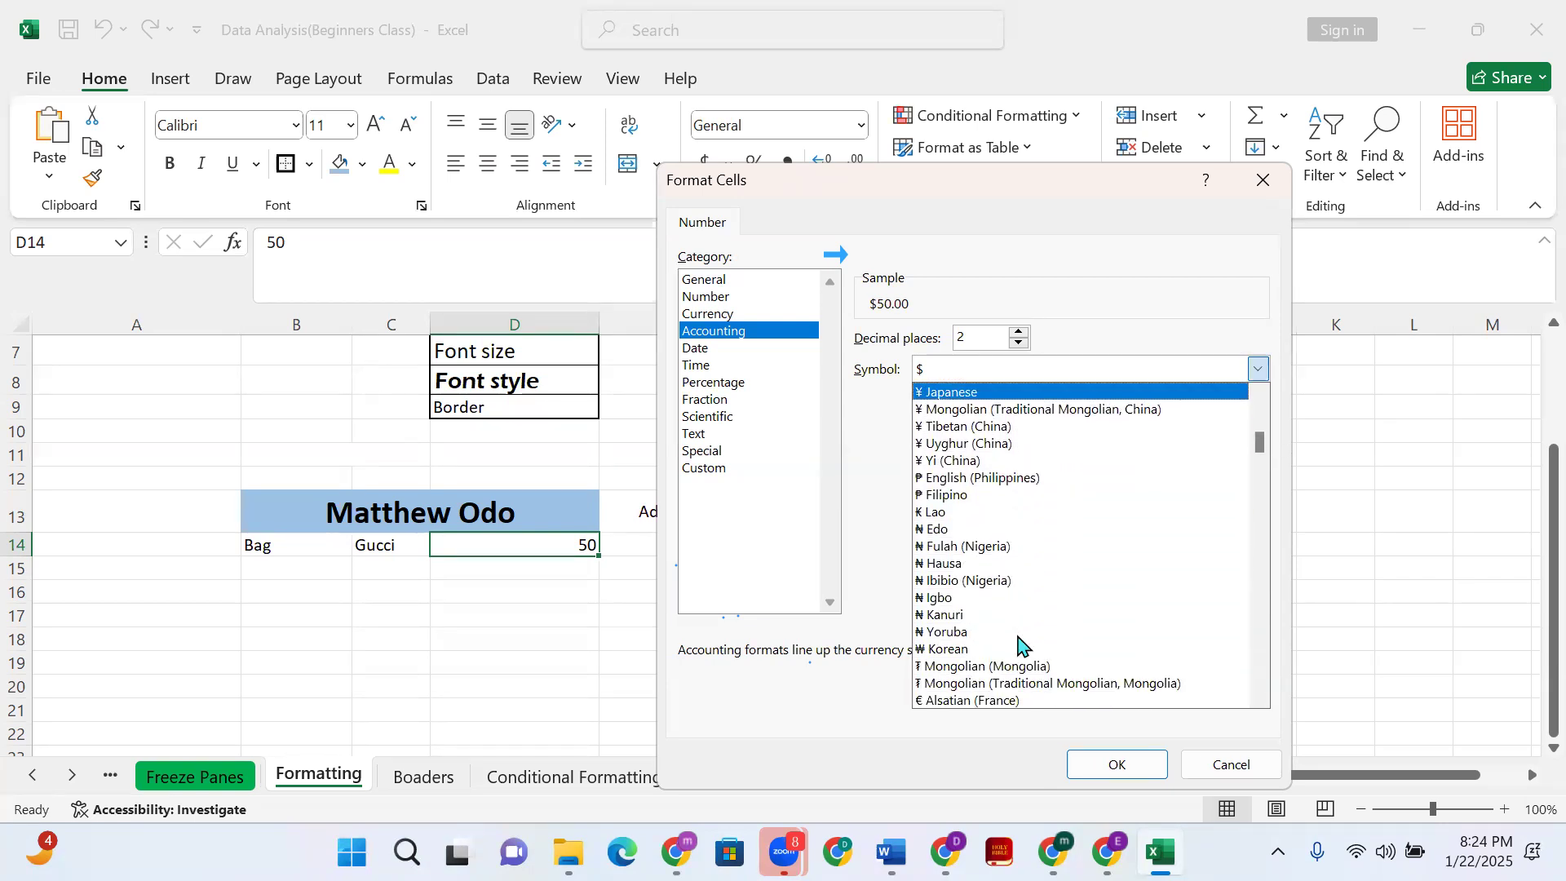
click(965, 633)
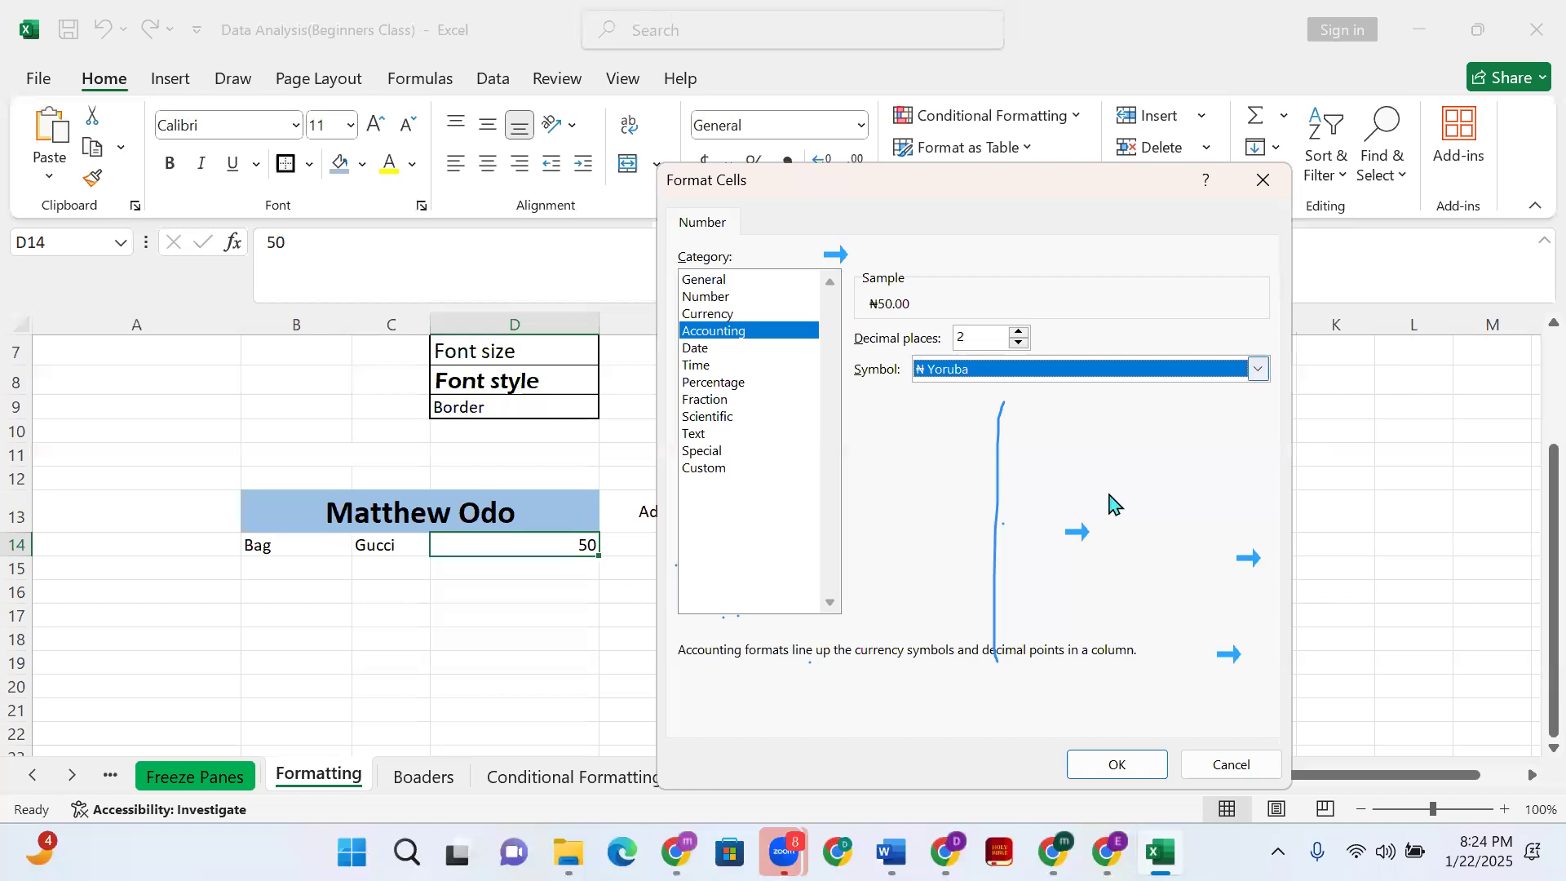
click(1118, 764)
click(526, 573)
click(483, 550)
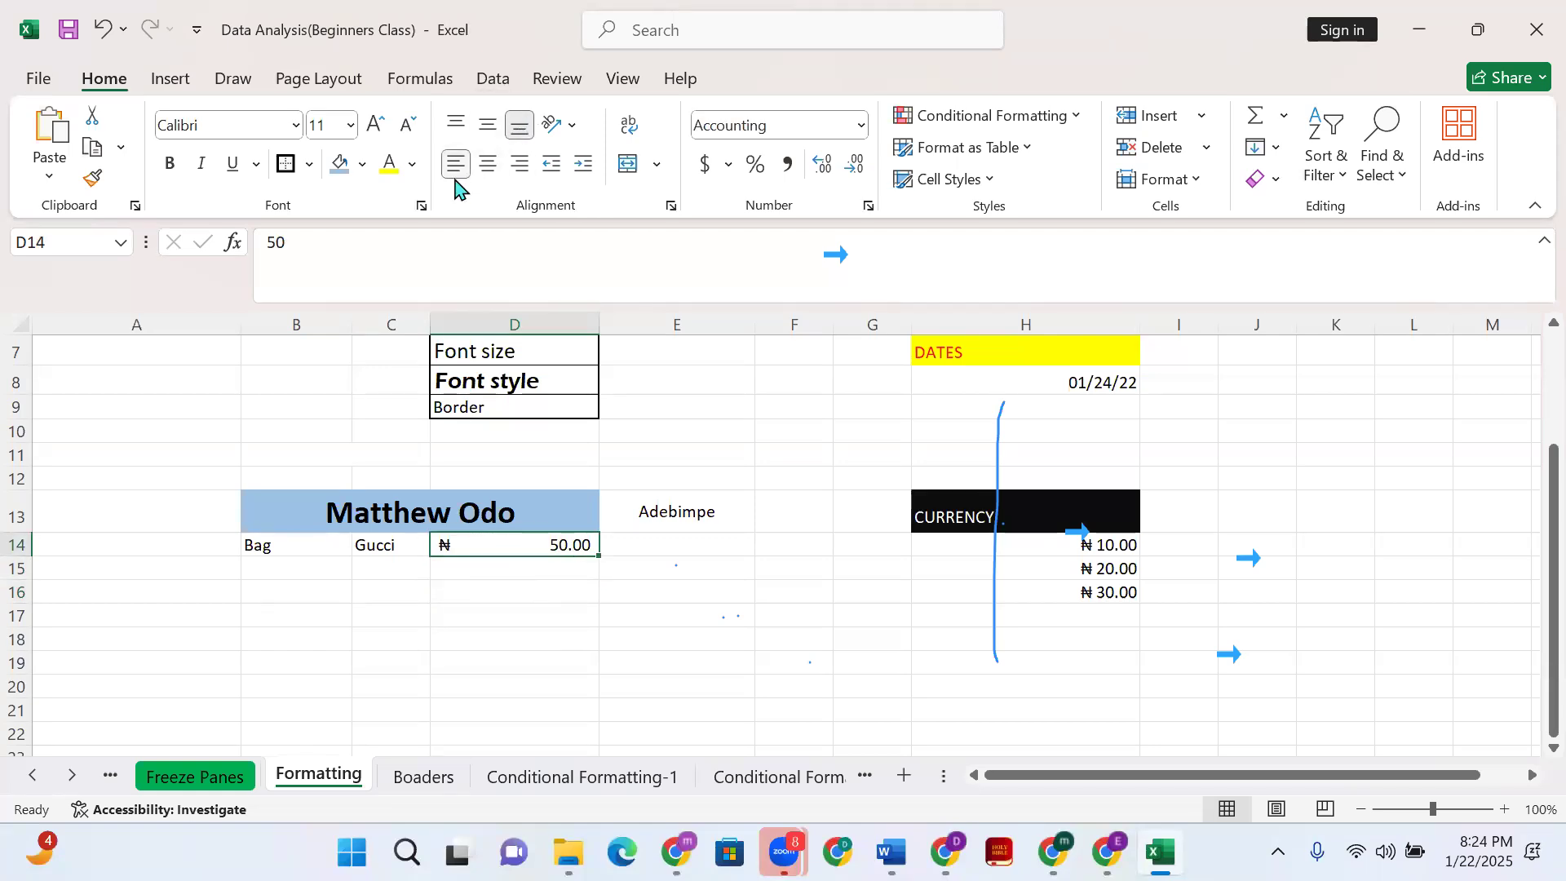
Align the amount in D14 to the top and left of its cell
click(455, 123)
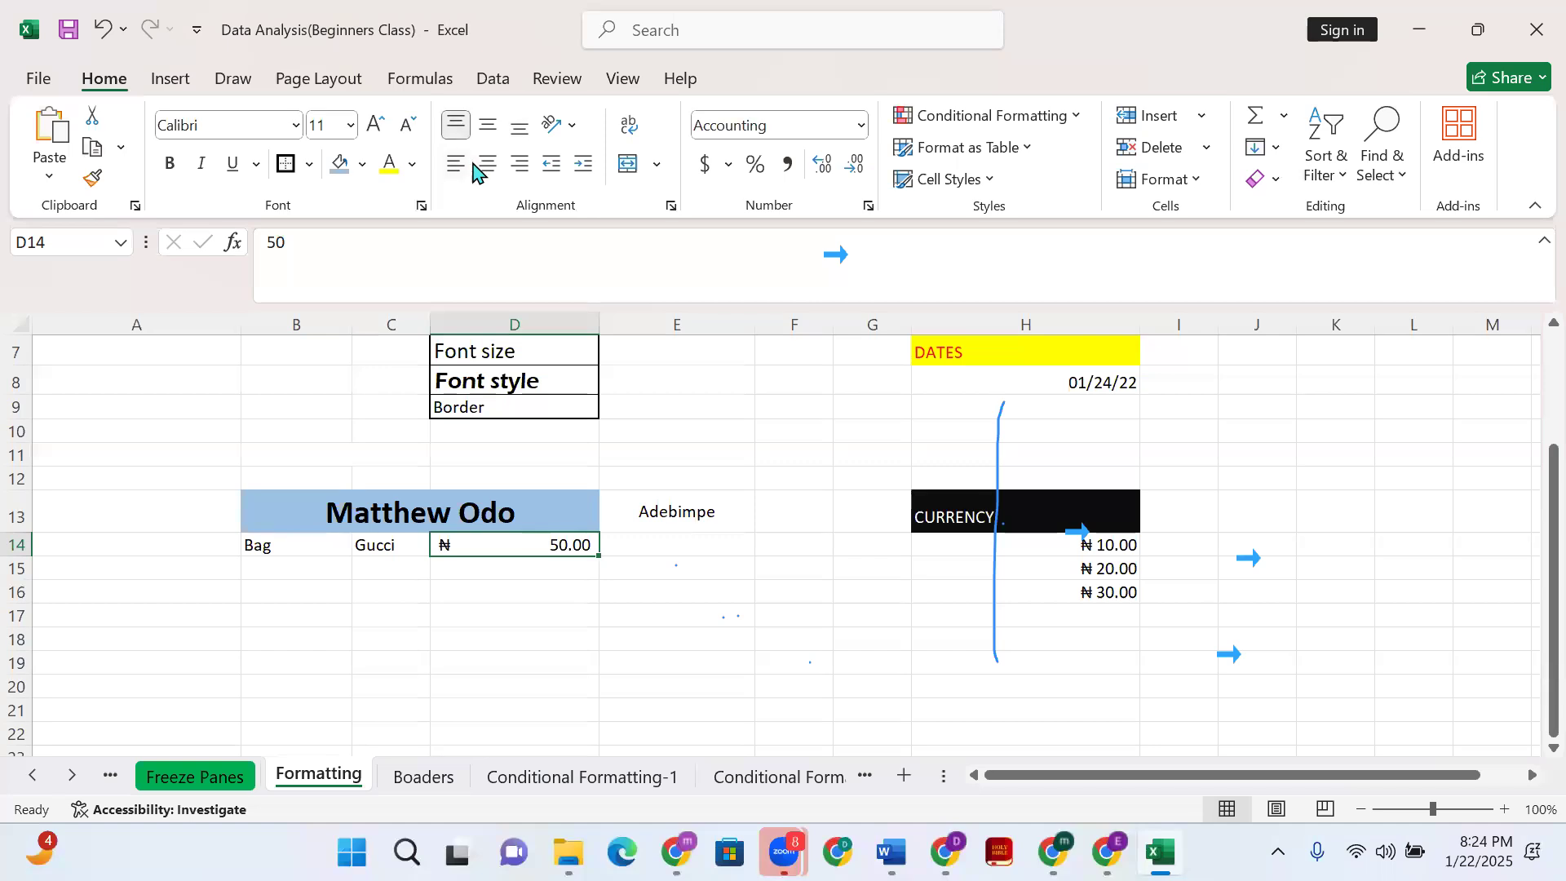
click(457, 164)
double_click(561, 545)
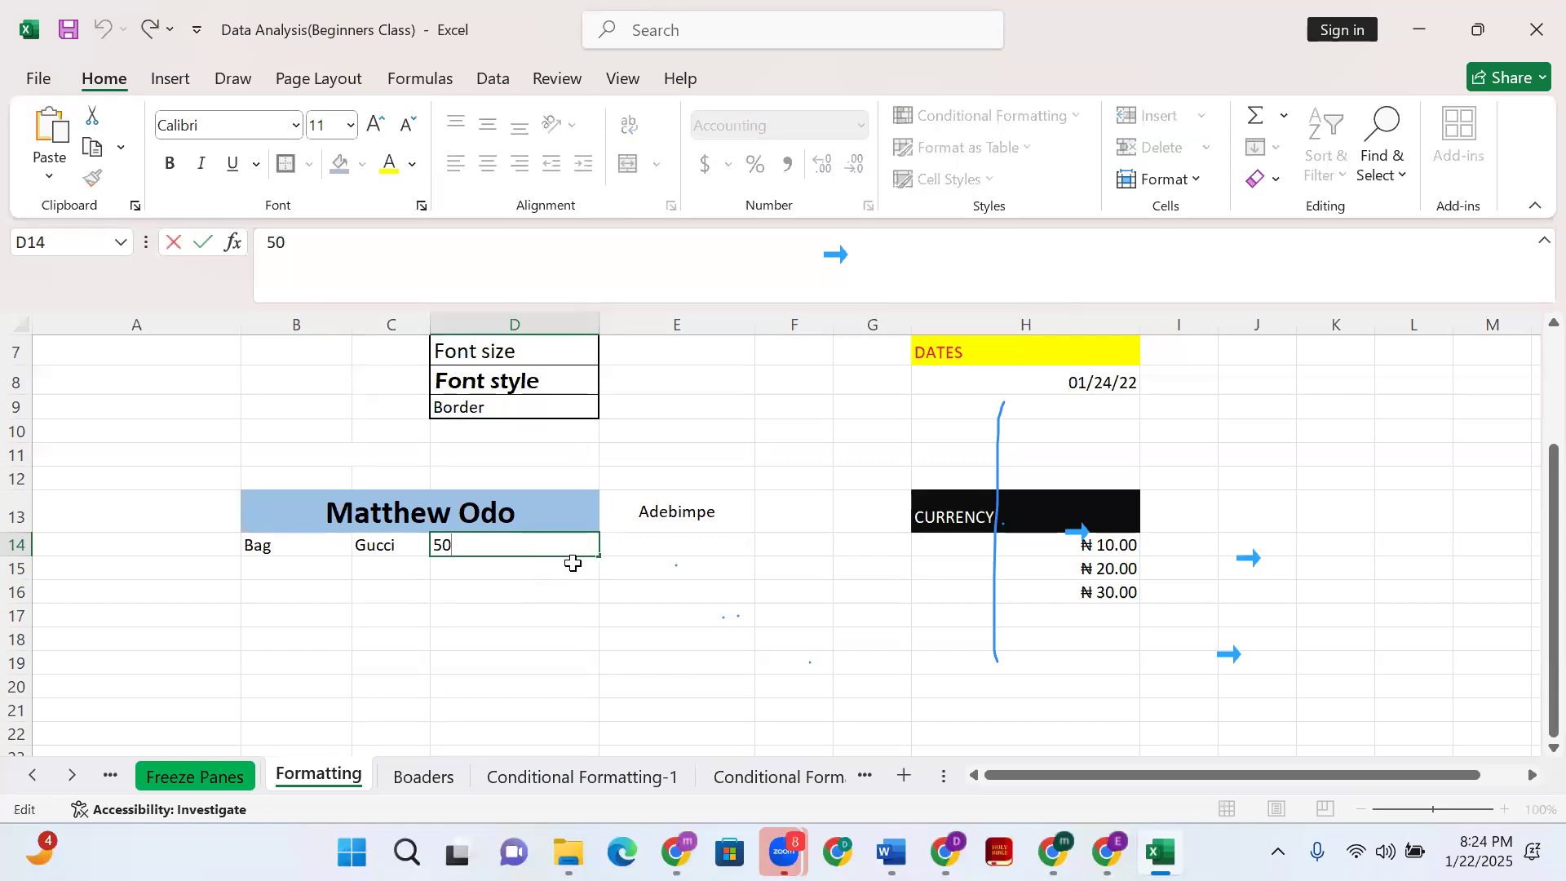
click(484, 579)
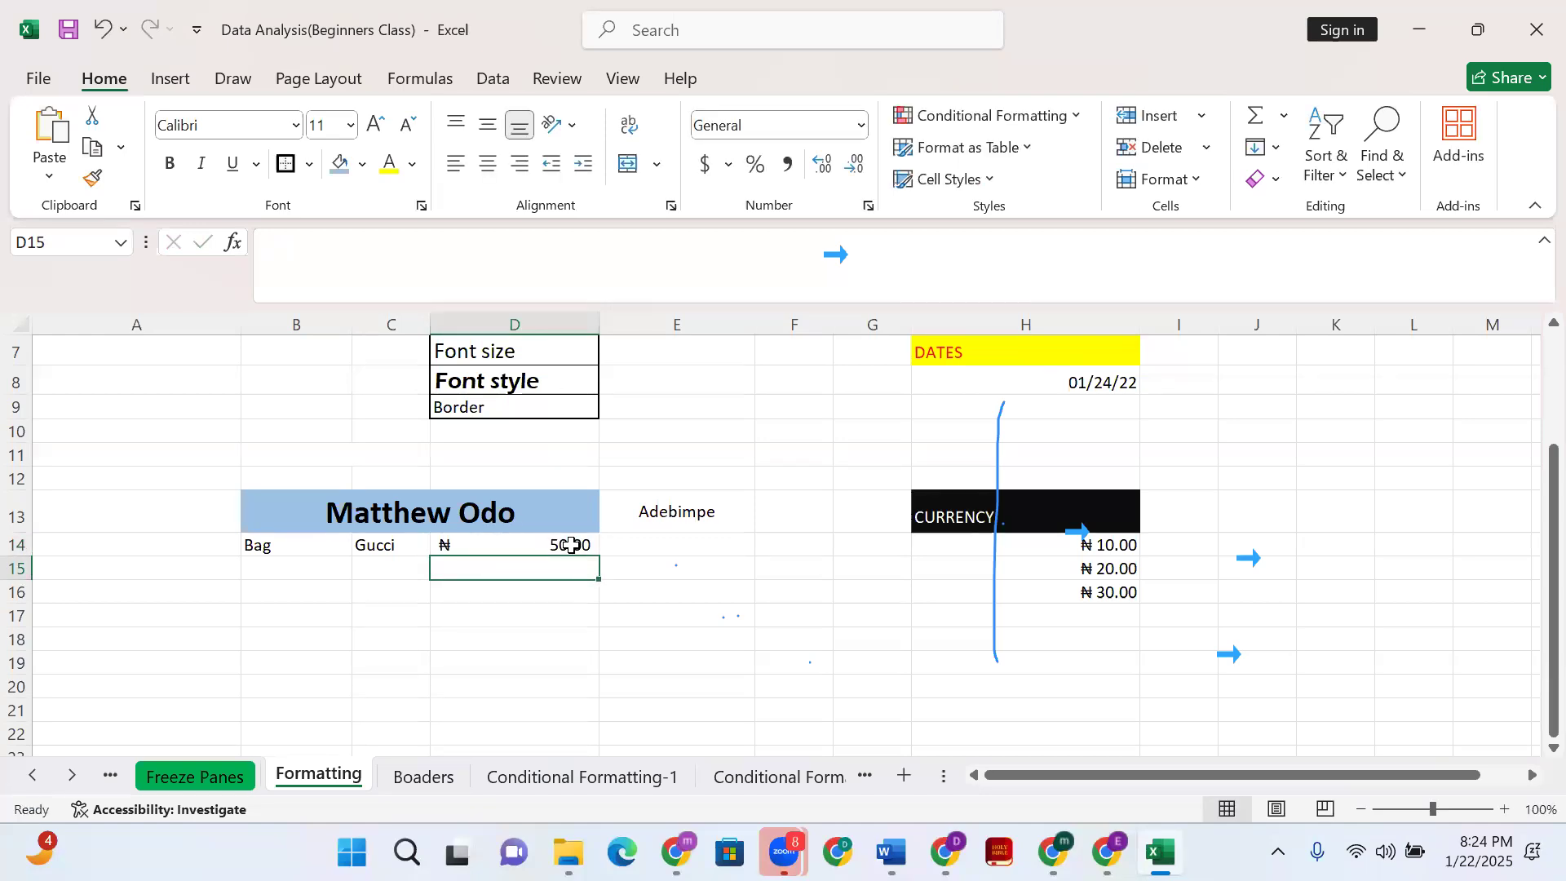
click(531, 545)
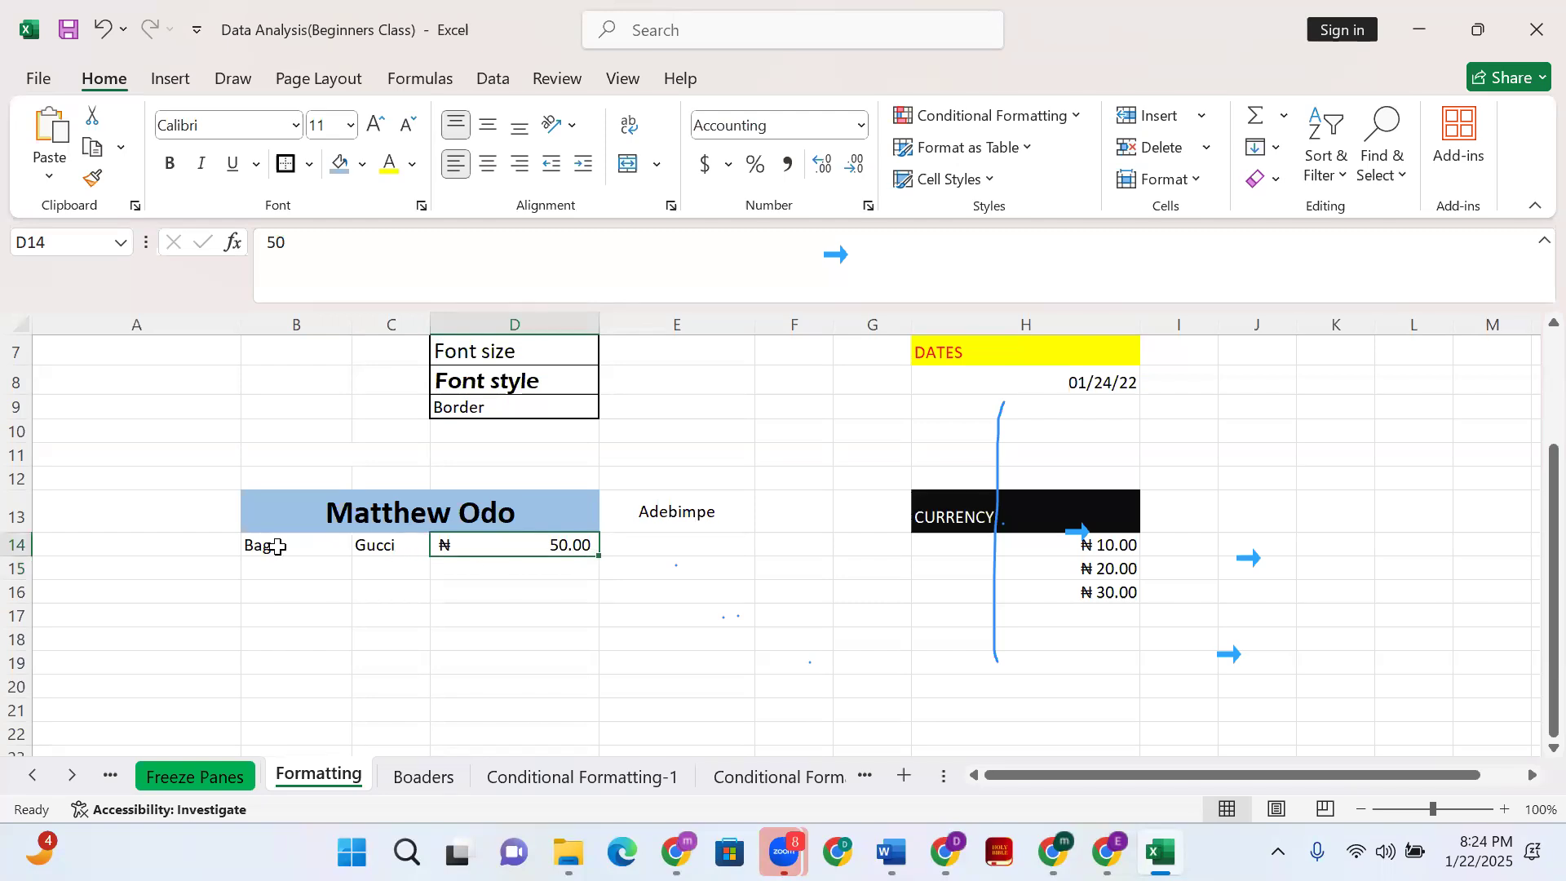
click(425, 526)
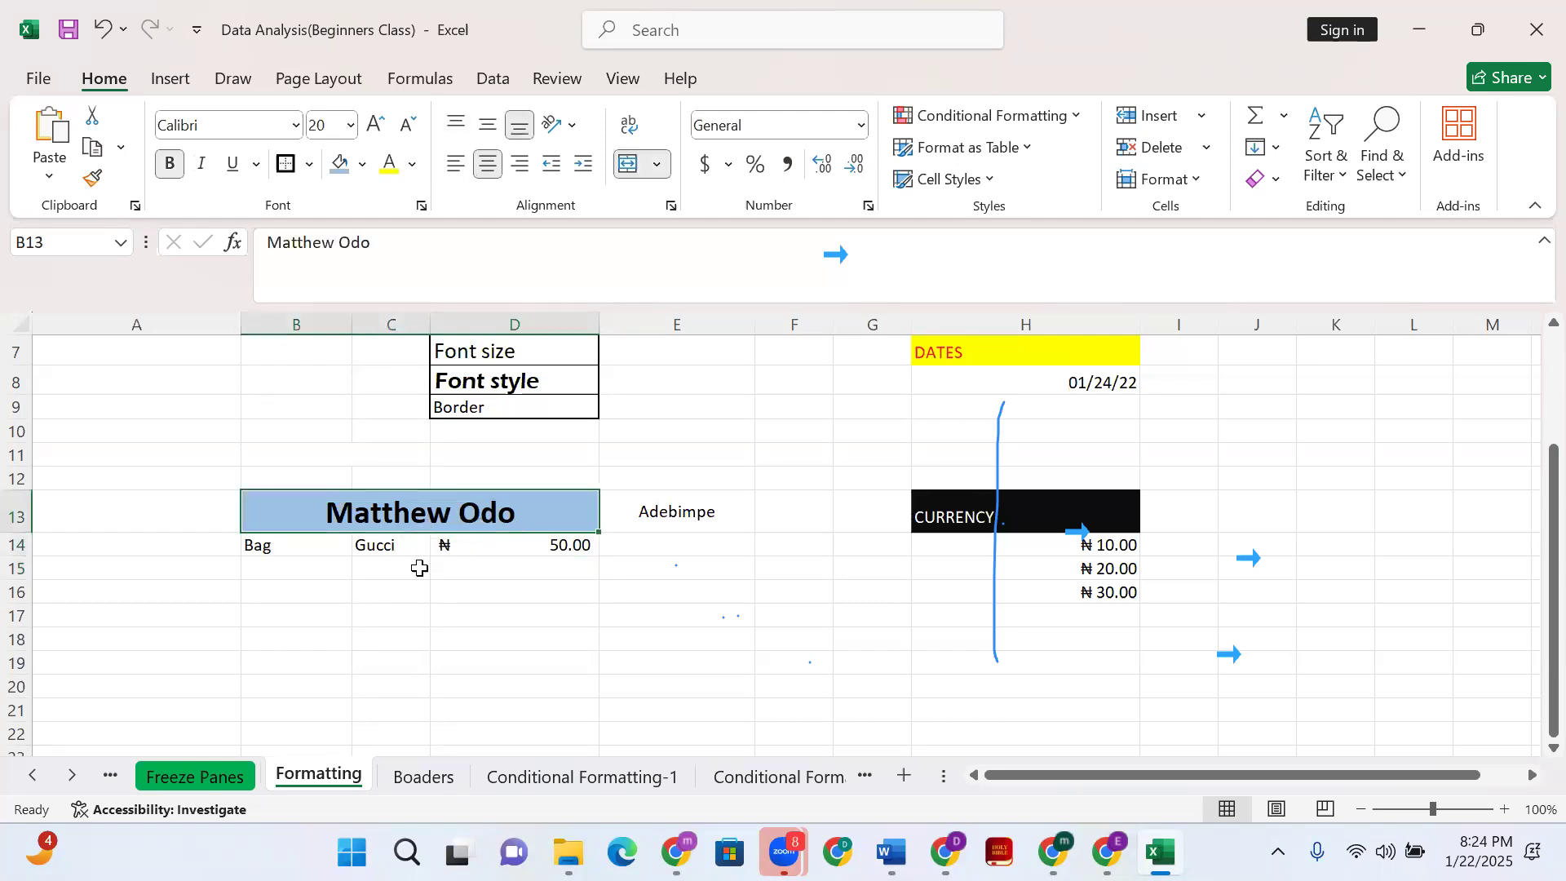
click(569, 546)
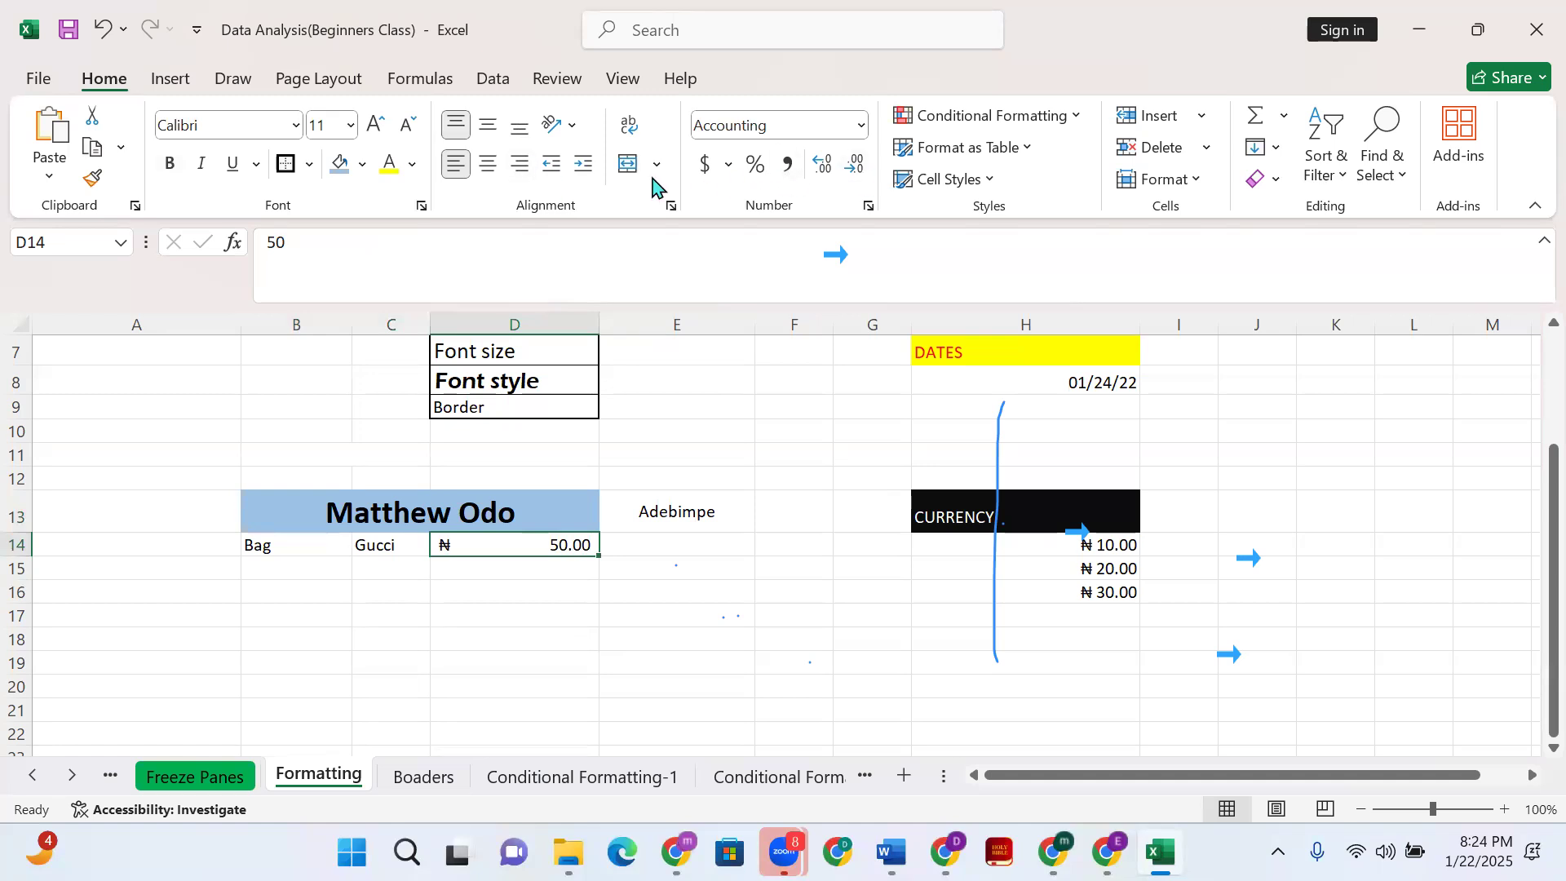
Try right alignment on the amount in D14, remove it and center the amount horizontally instead
click(520, 165)
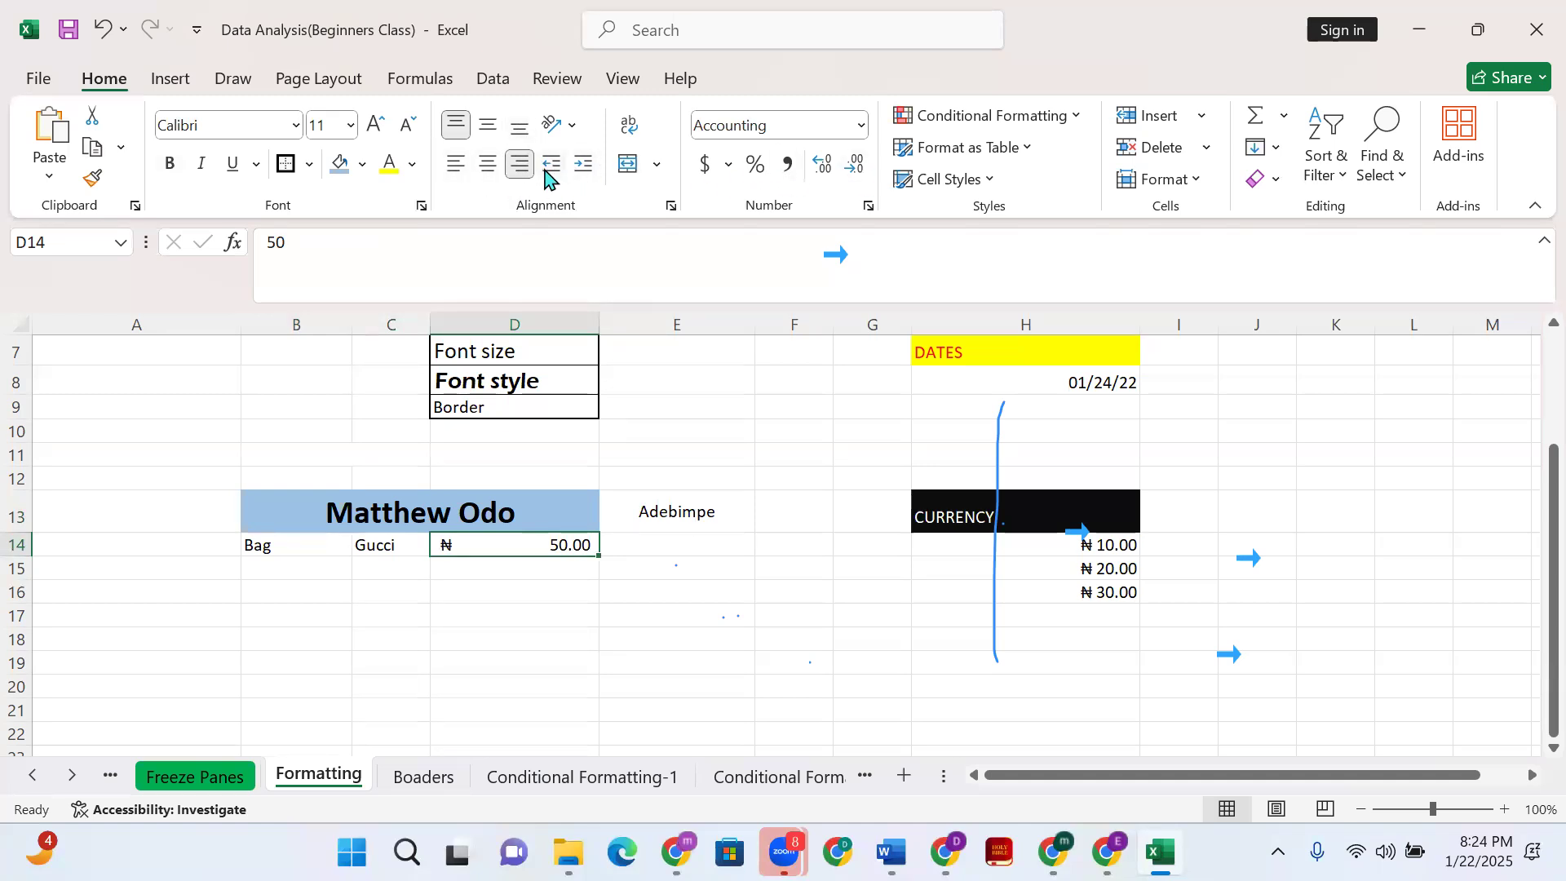
click(520, 165)
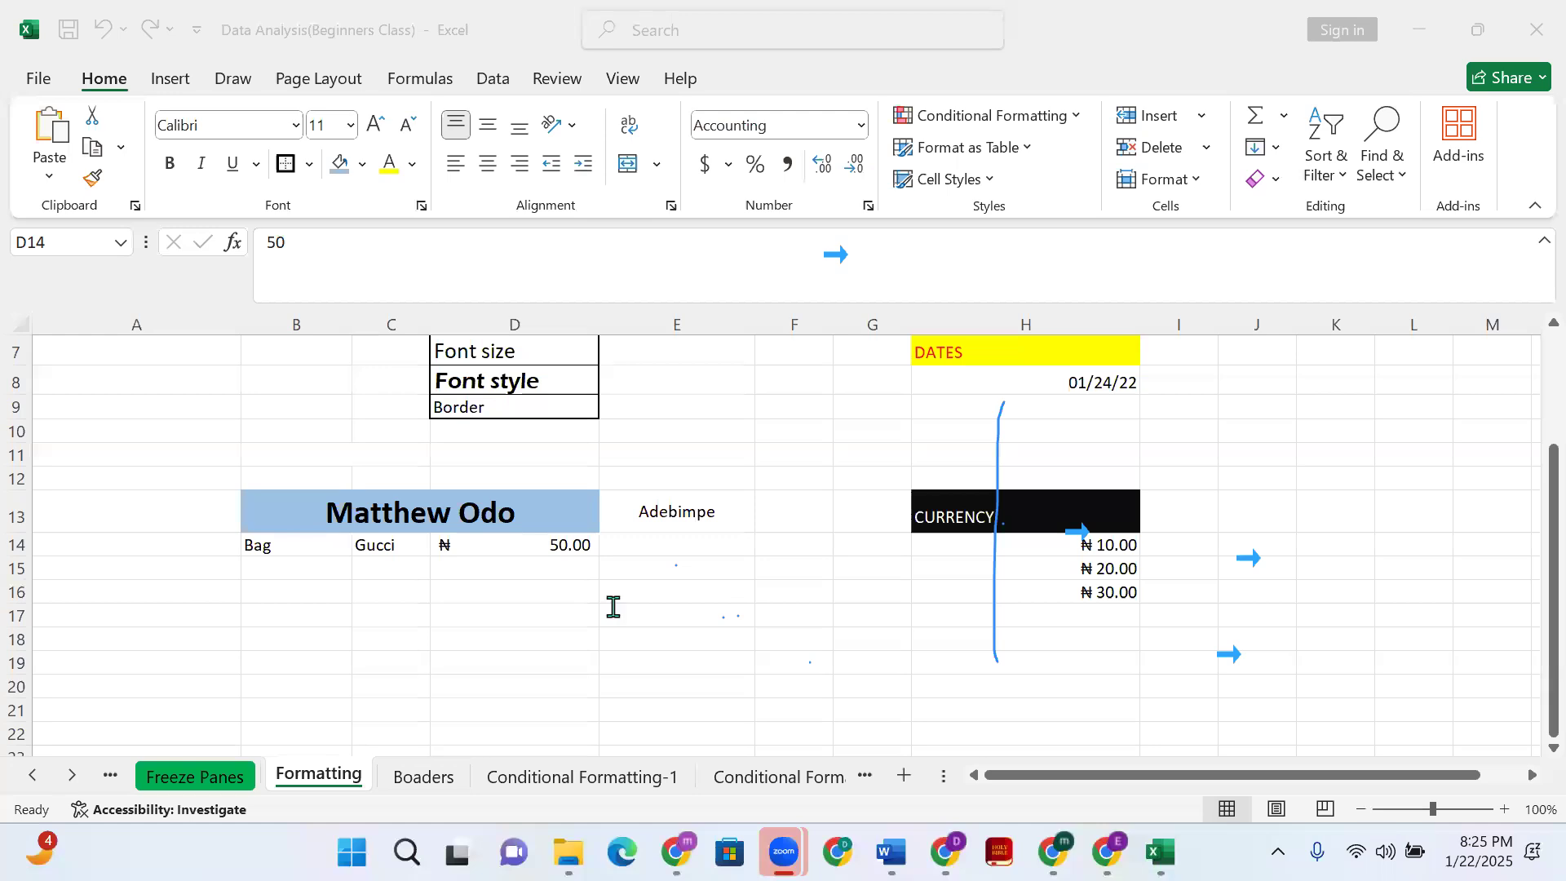
click(545, 547)
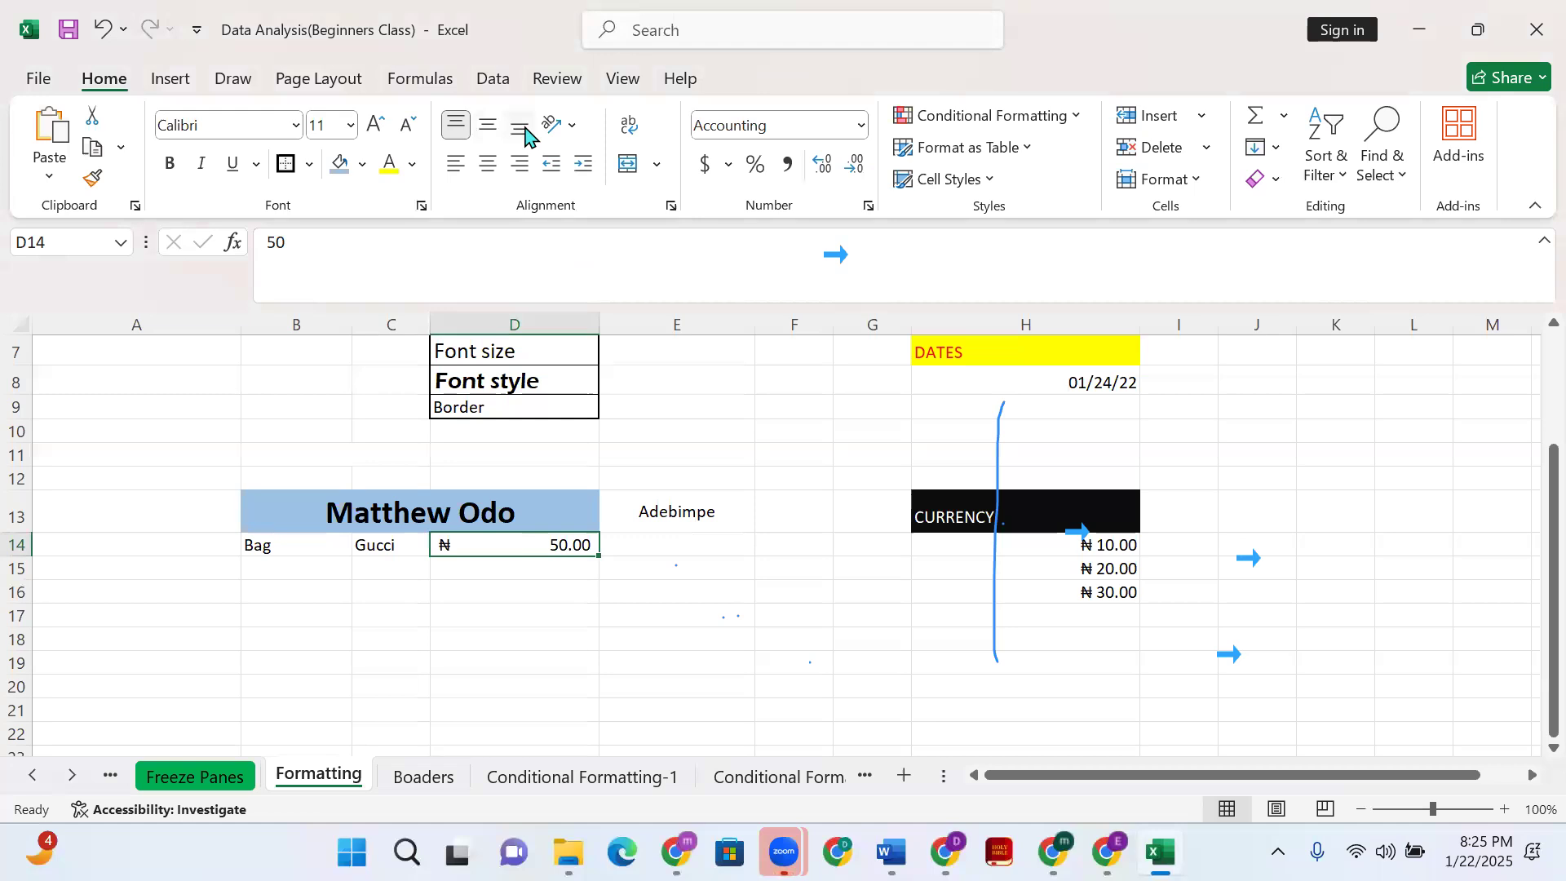
click(488, 164)
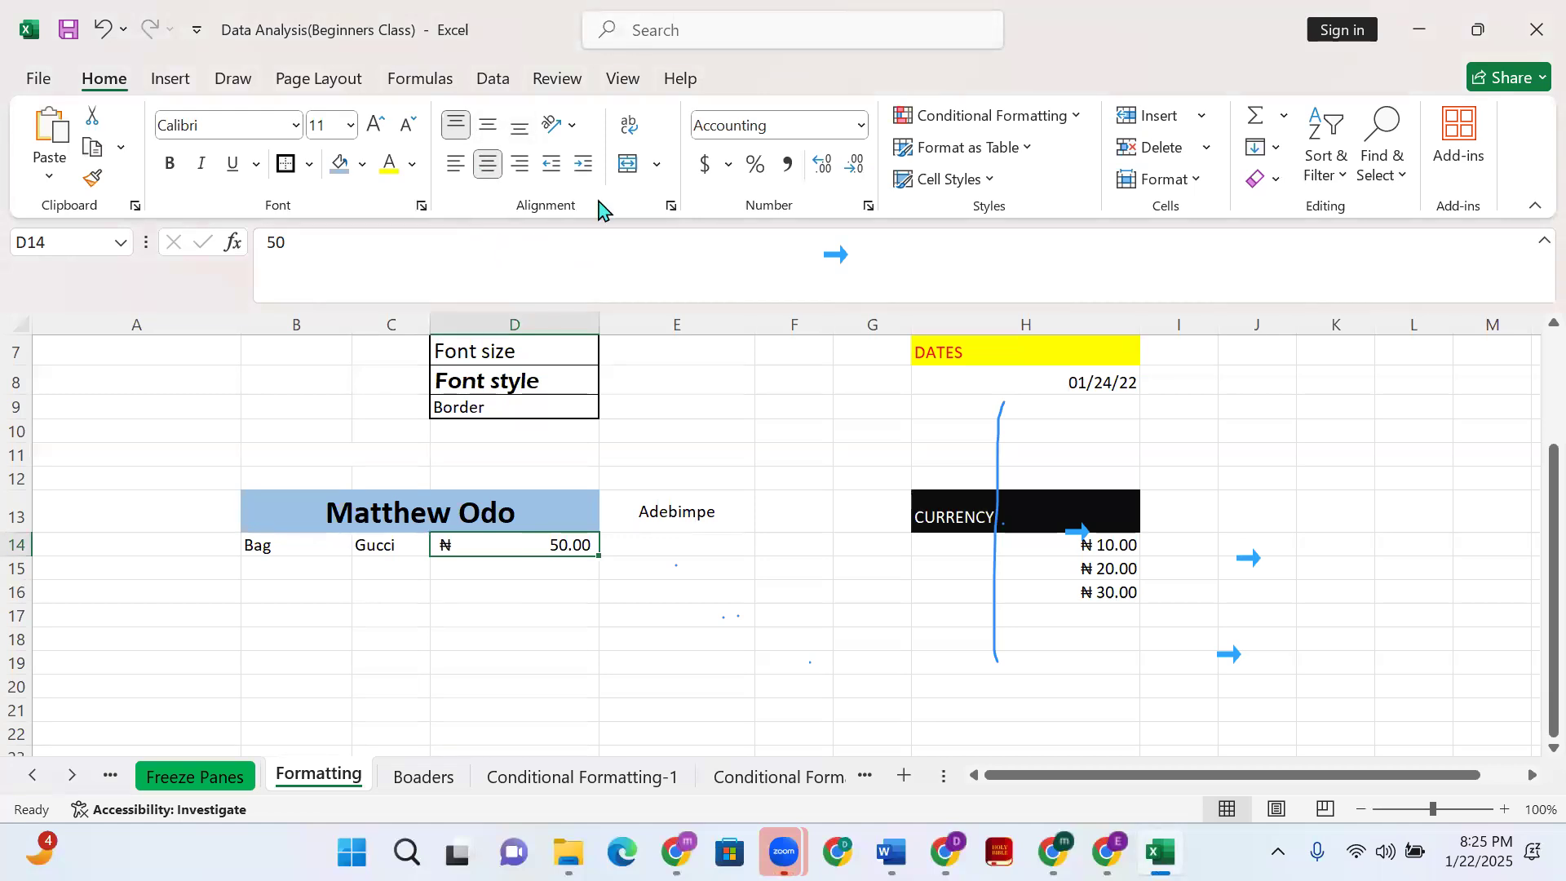
click(607, 255)
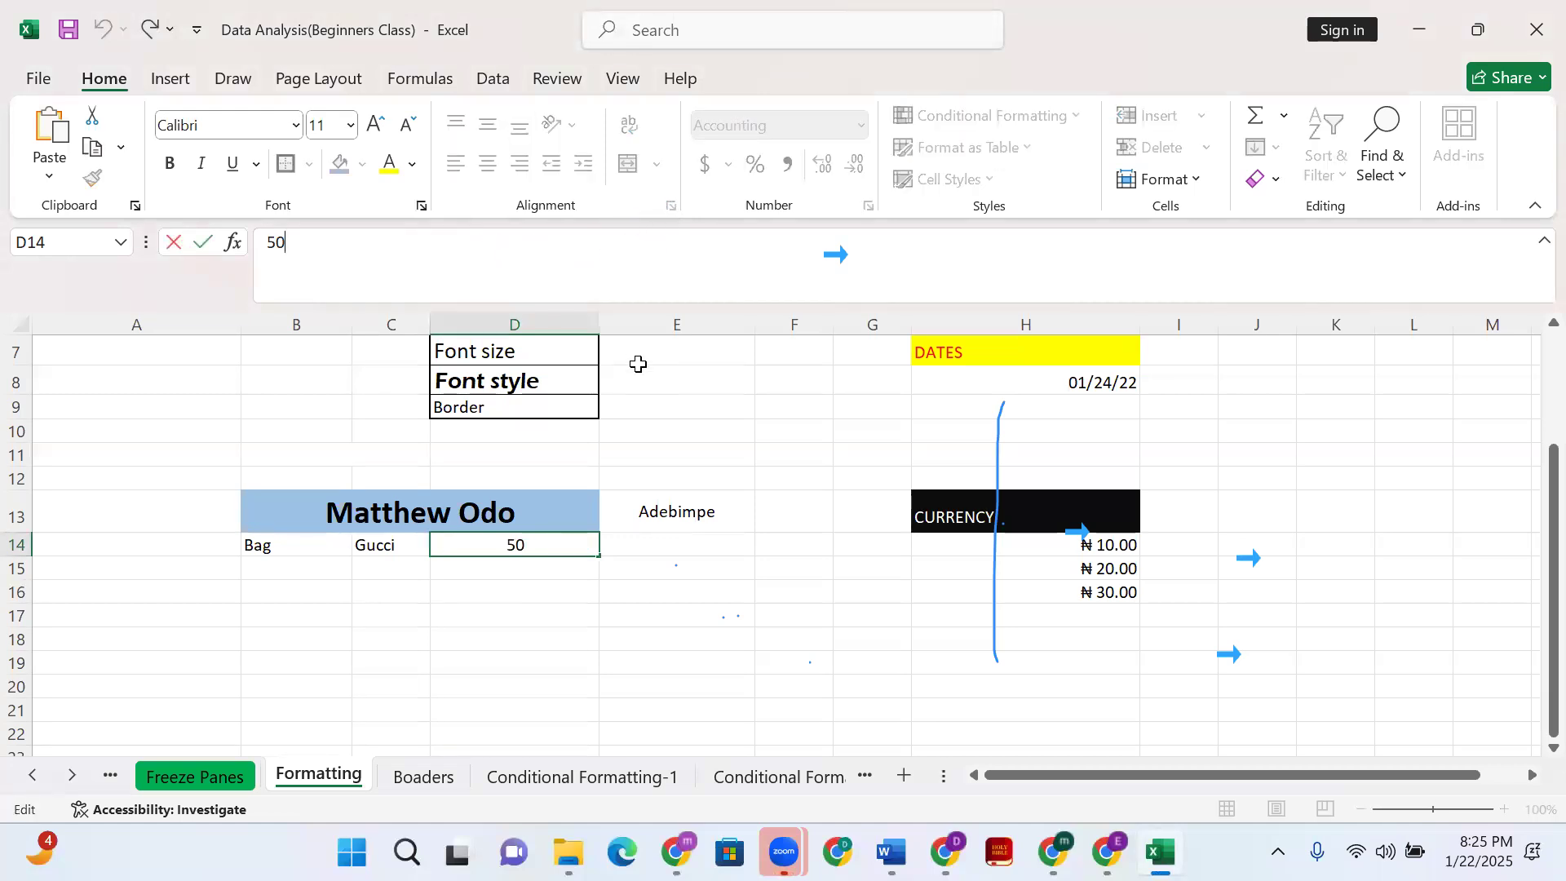
drag(563, 633, 557, 569)
click(556, 548)
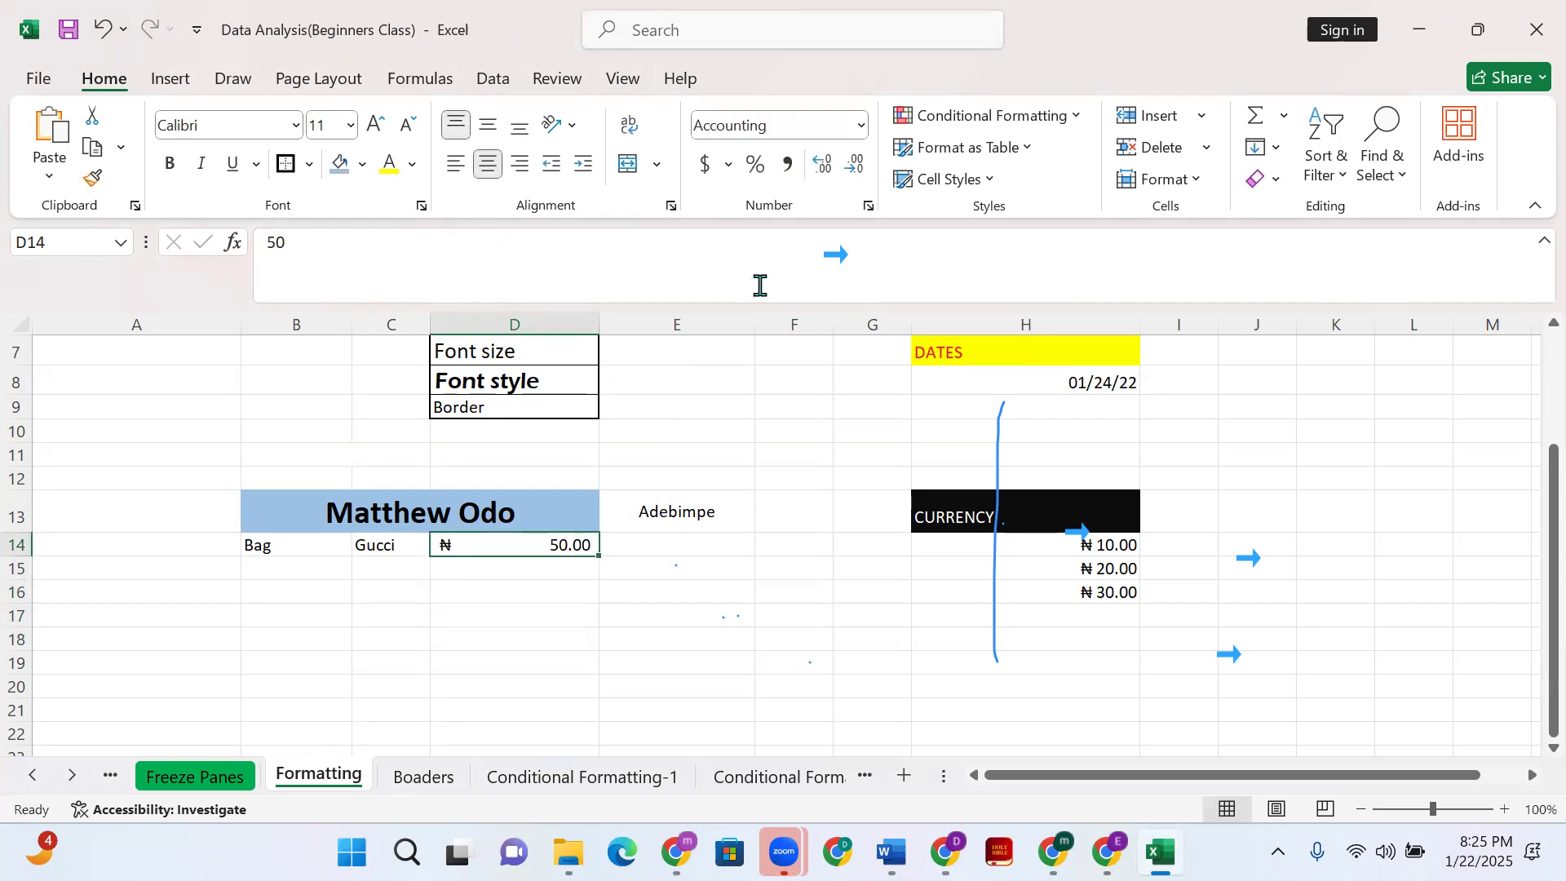
Set the number format of the amount in D14 to General
click(861, 125)
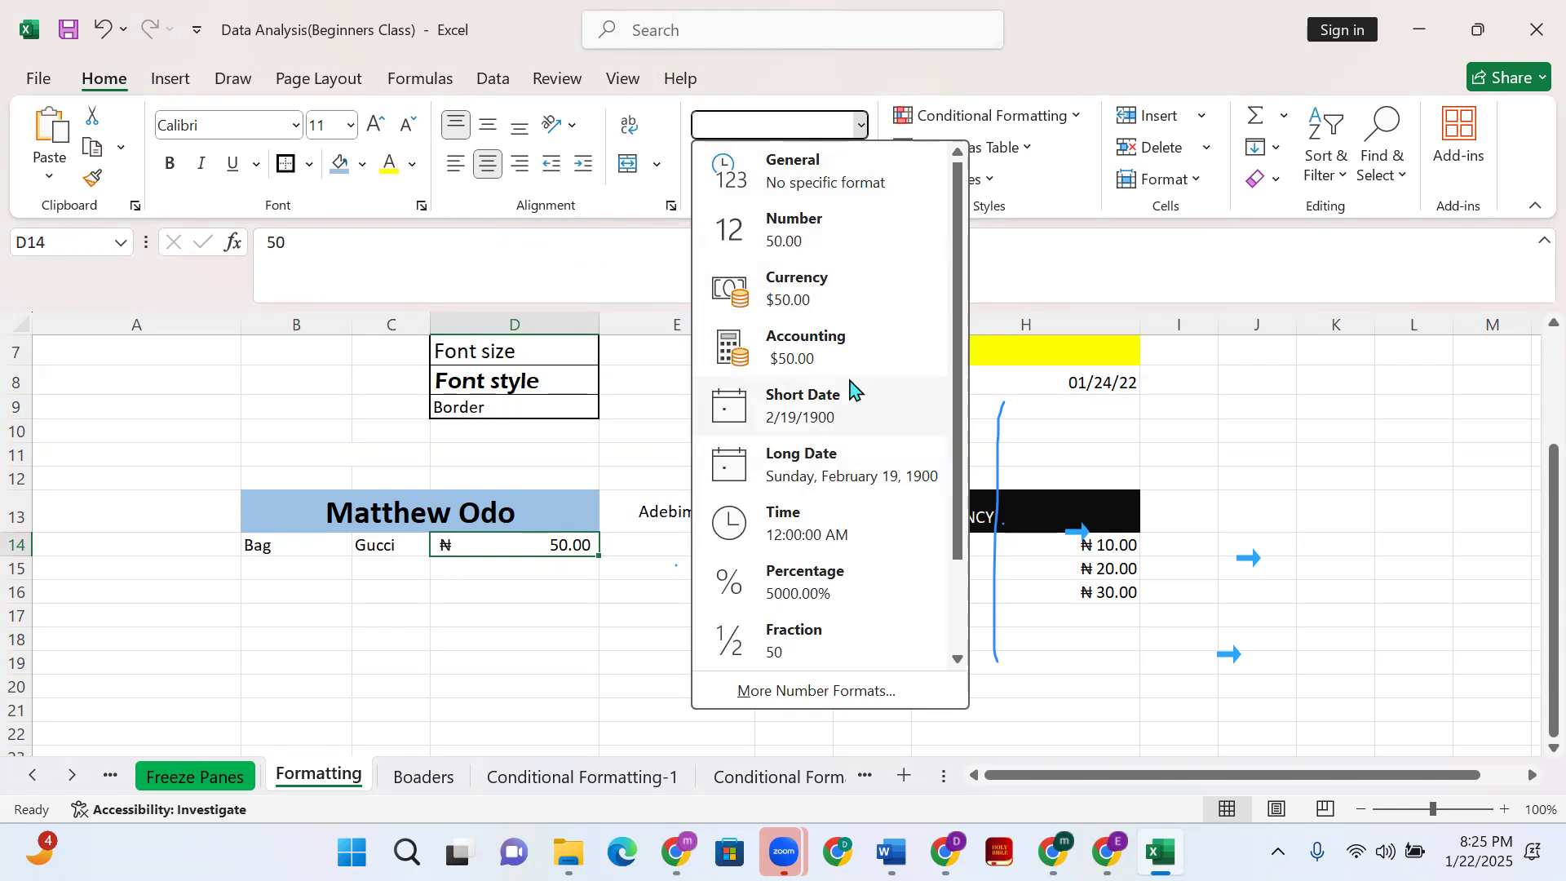
scroll(877, 497, down, 1)
scroll(869, 595, up, 1)
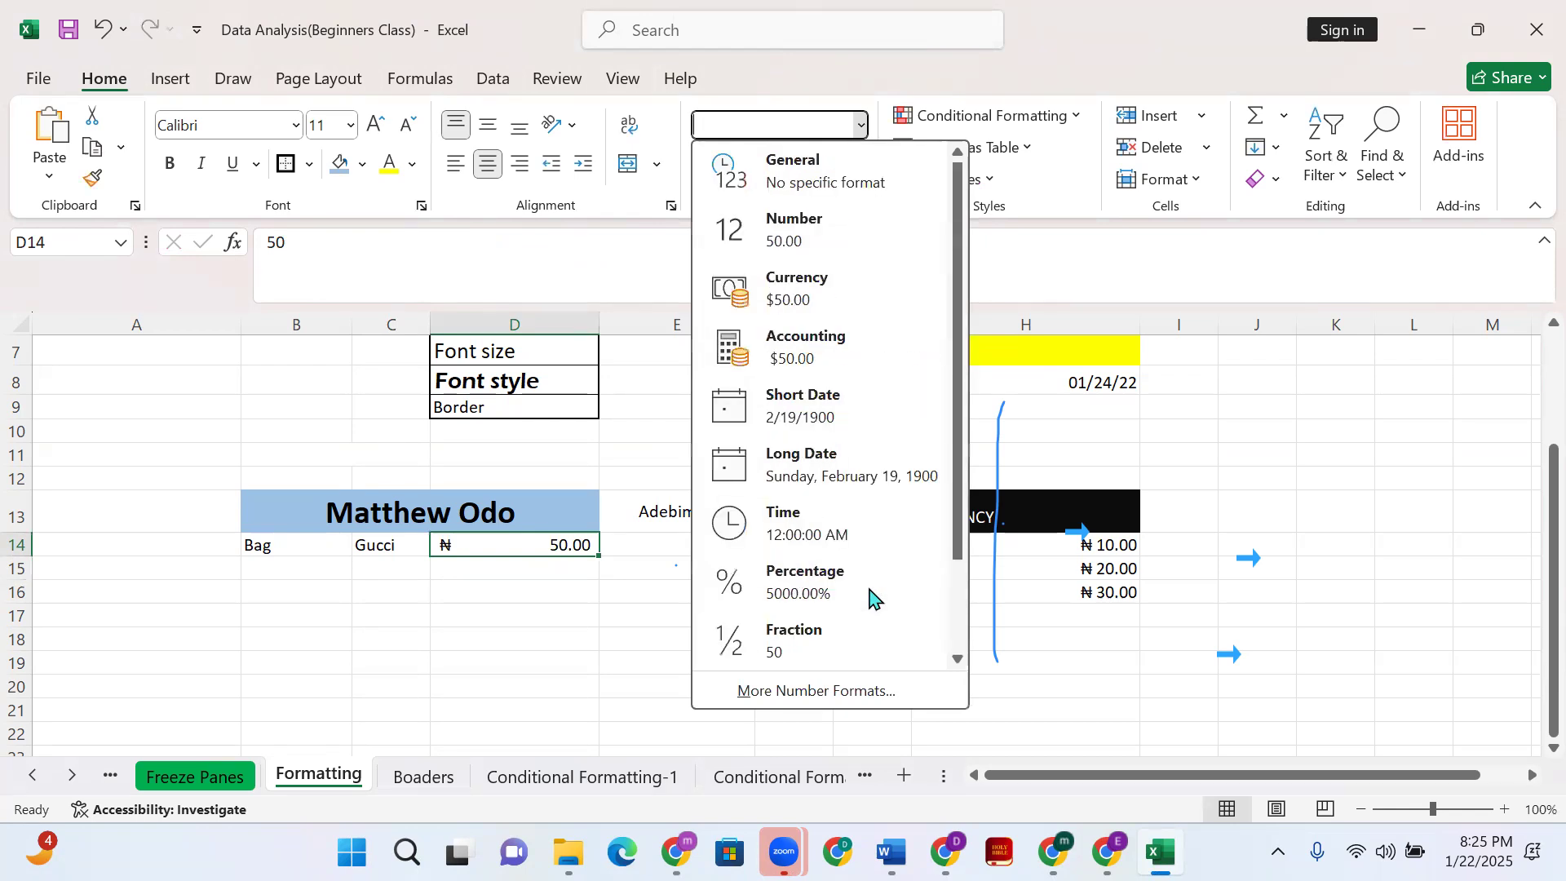
click(800, 175)
click(519, 616)
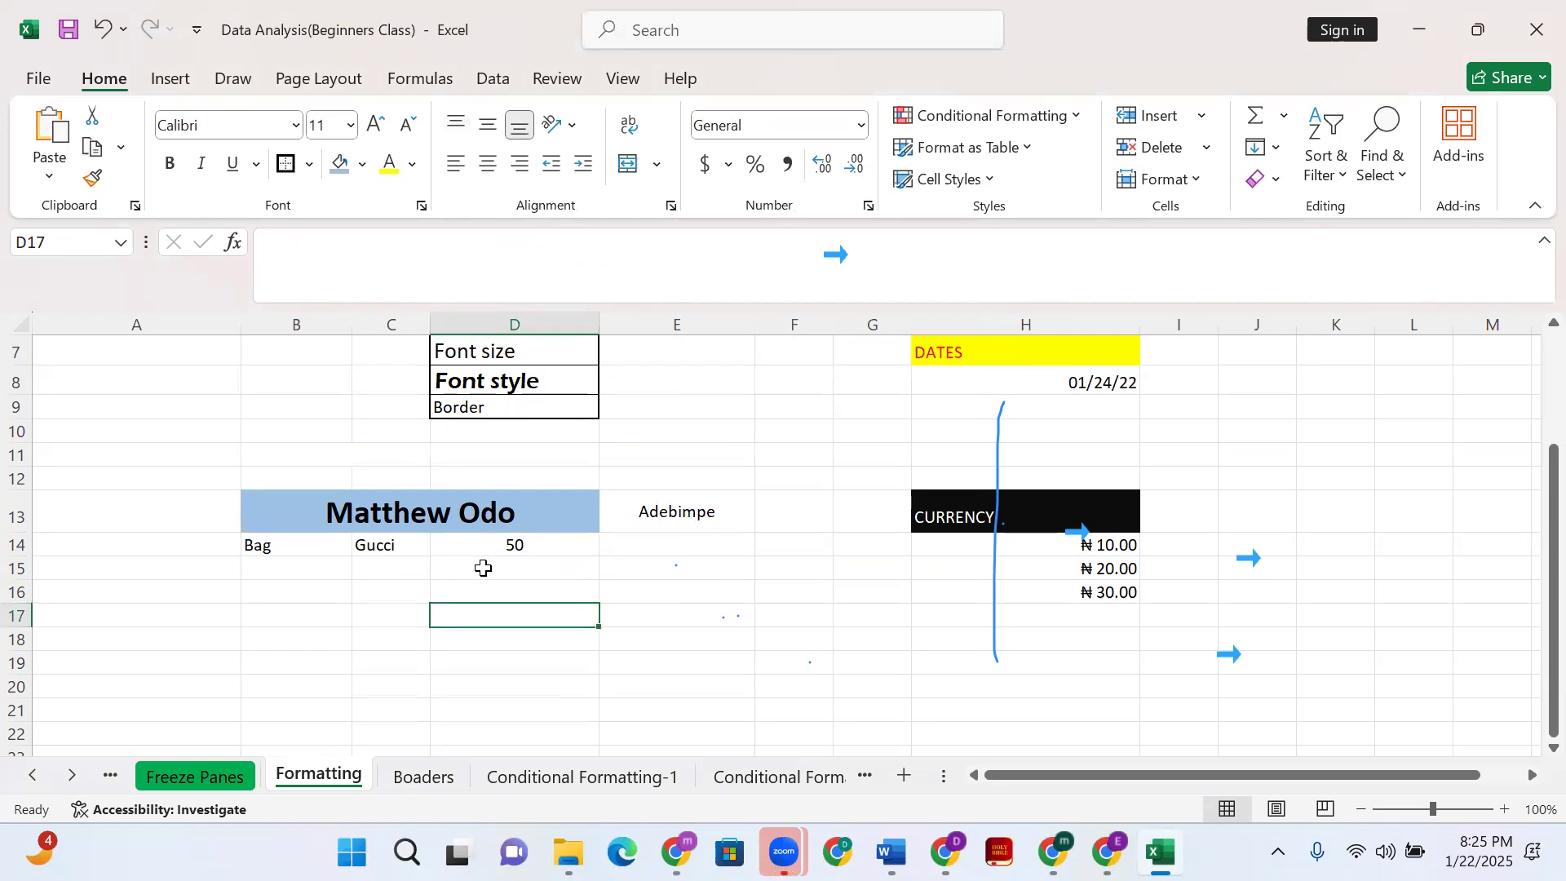
click(499, 545)
Merge and center the range E2:G9 below the ALIGNMENT heading into a single cell
scroll(422, 663, up, 2)
scroll(422, 662, down, 1)
scroll(422, 663, up, 1)
click(700, 370)
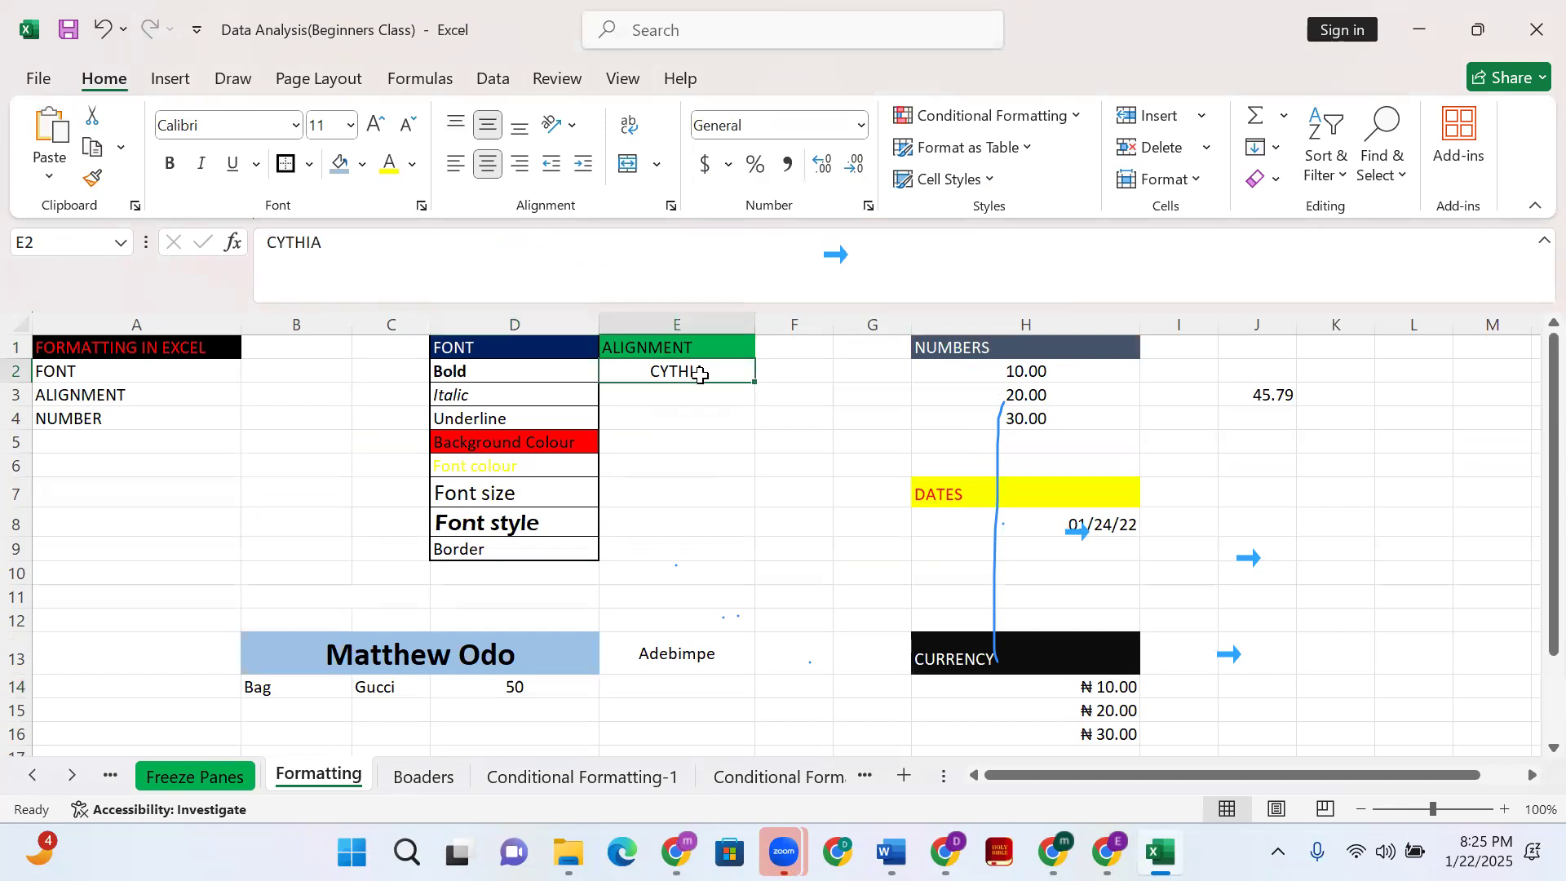
shift+click(869, 552)
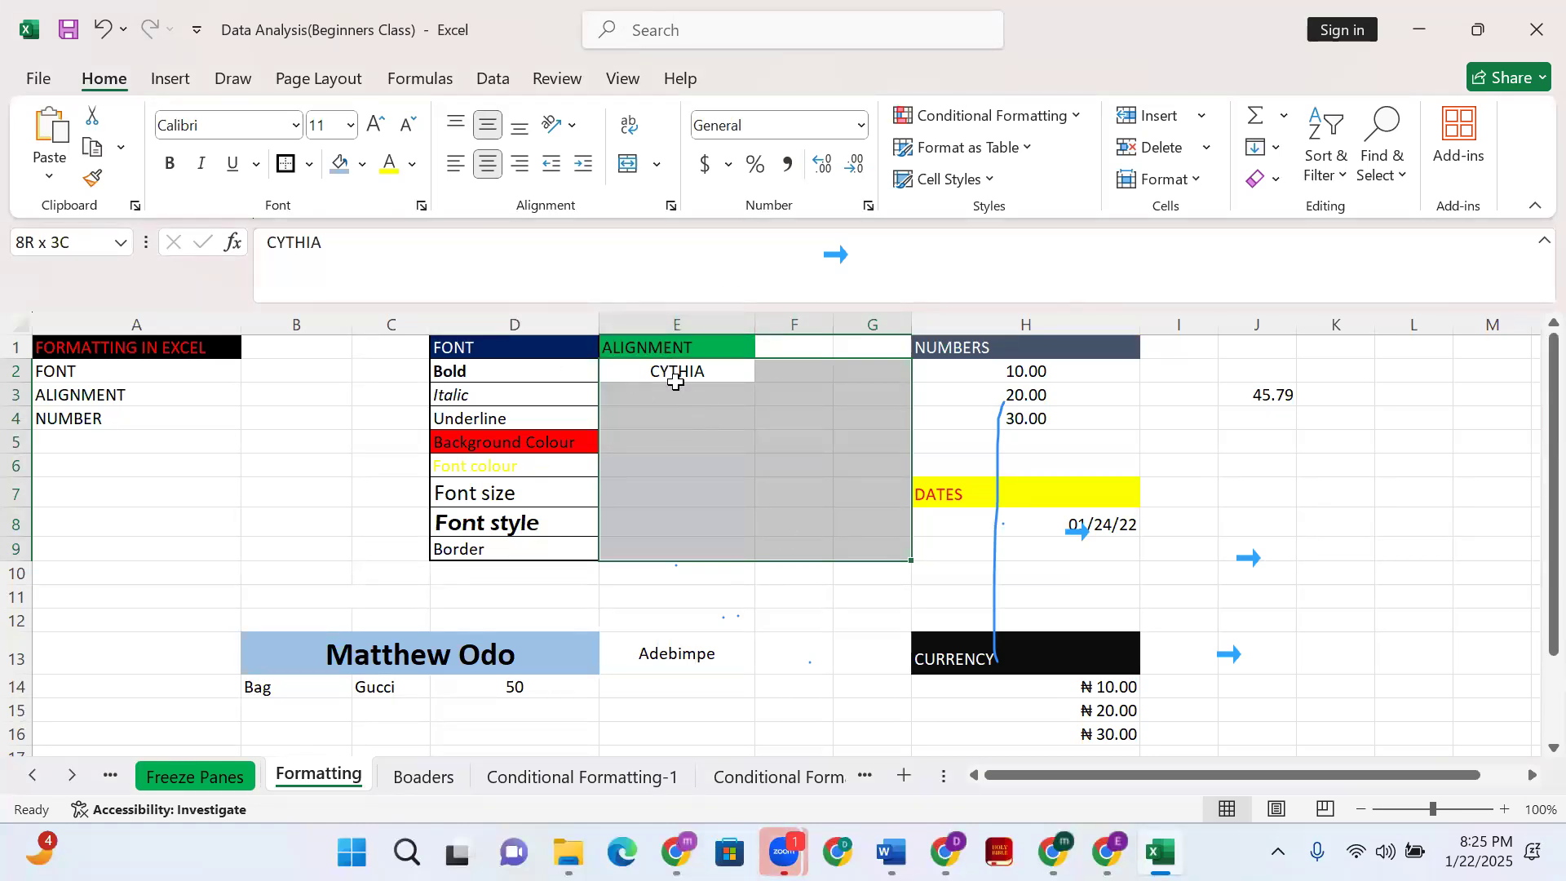
click(658, 164)
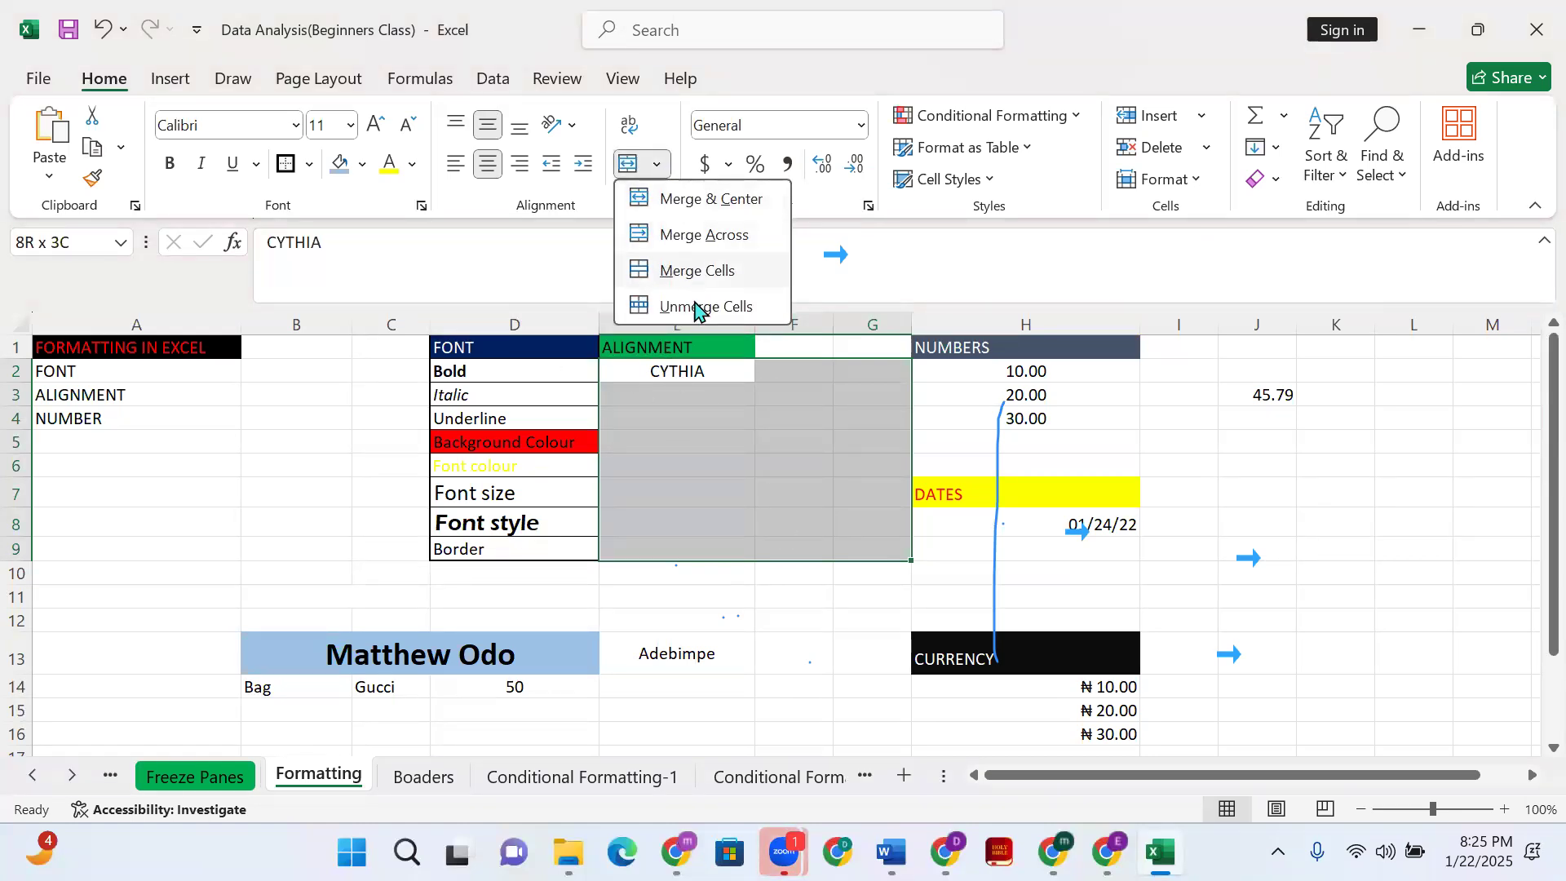
click(702, 200)
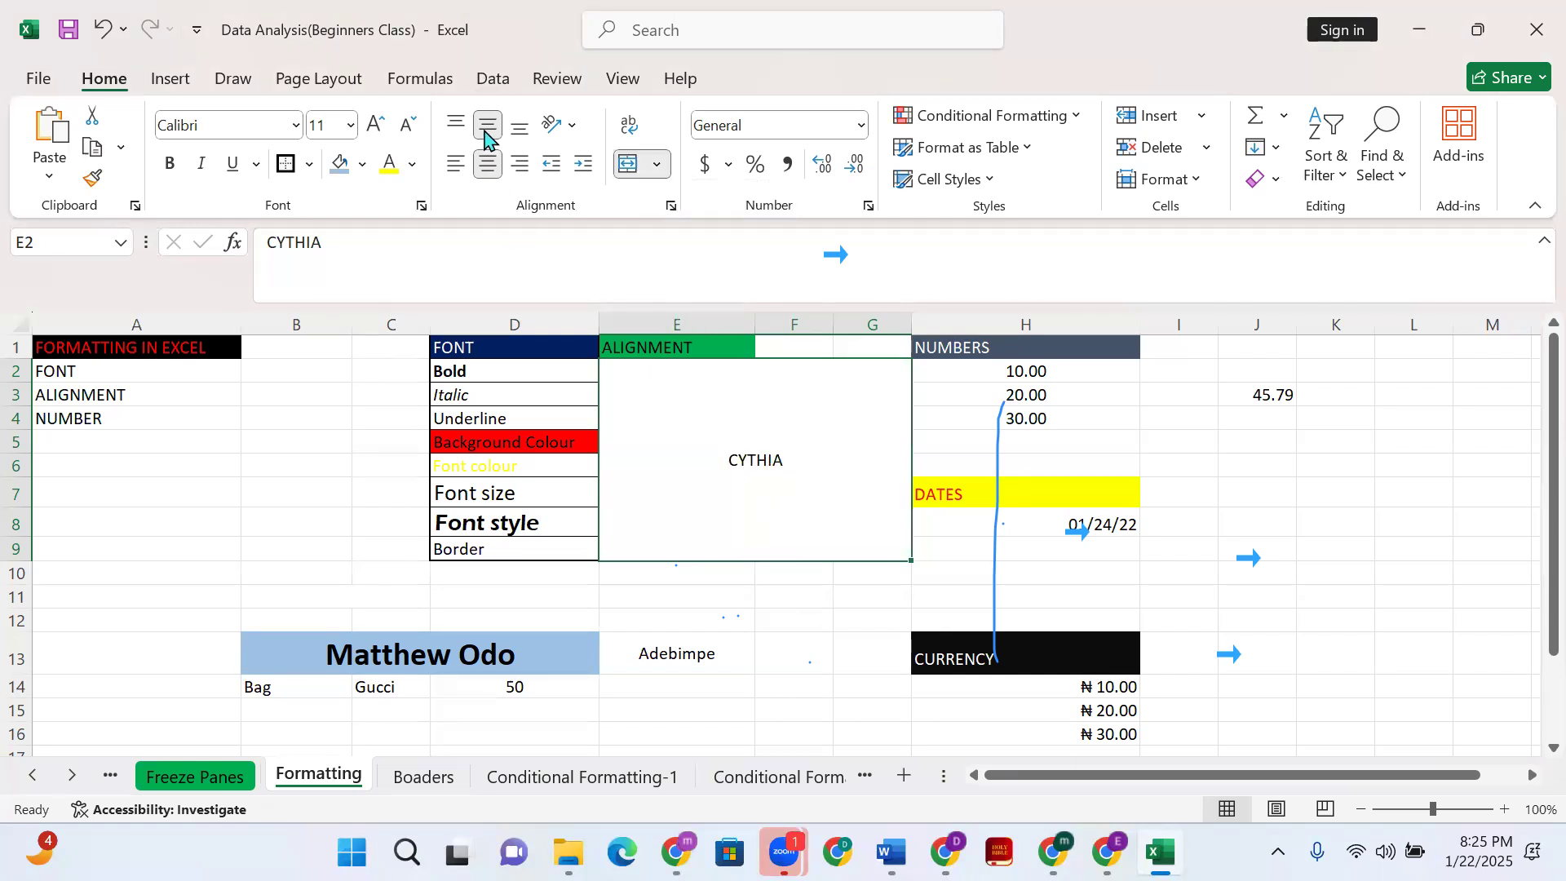
Increase the font size of the text in the merged cell E2 to 22
click(374, 124)
click(374, 124)
click(375, 126)
click(374, 127)
click(374, 126)
click(375, 126)
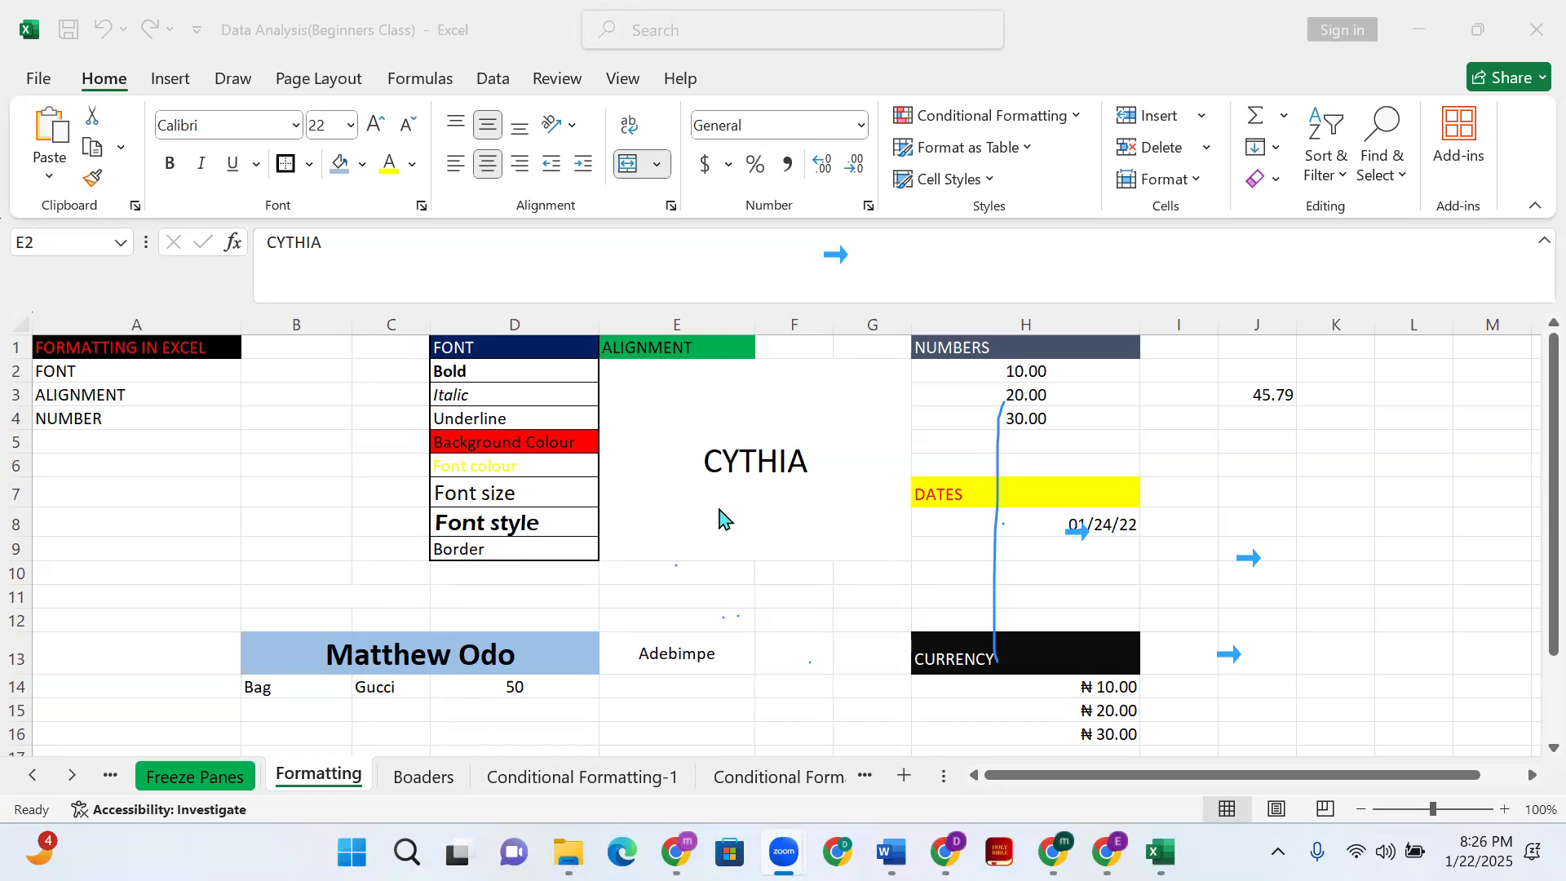
Try the Angle Counterclockwise, Rotate Text Up and Rotate Text Down orientations on the text in the merged cell E2
click(744, 484)
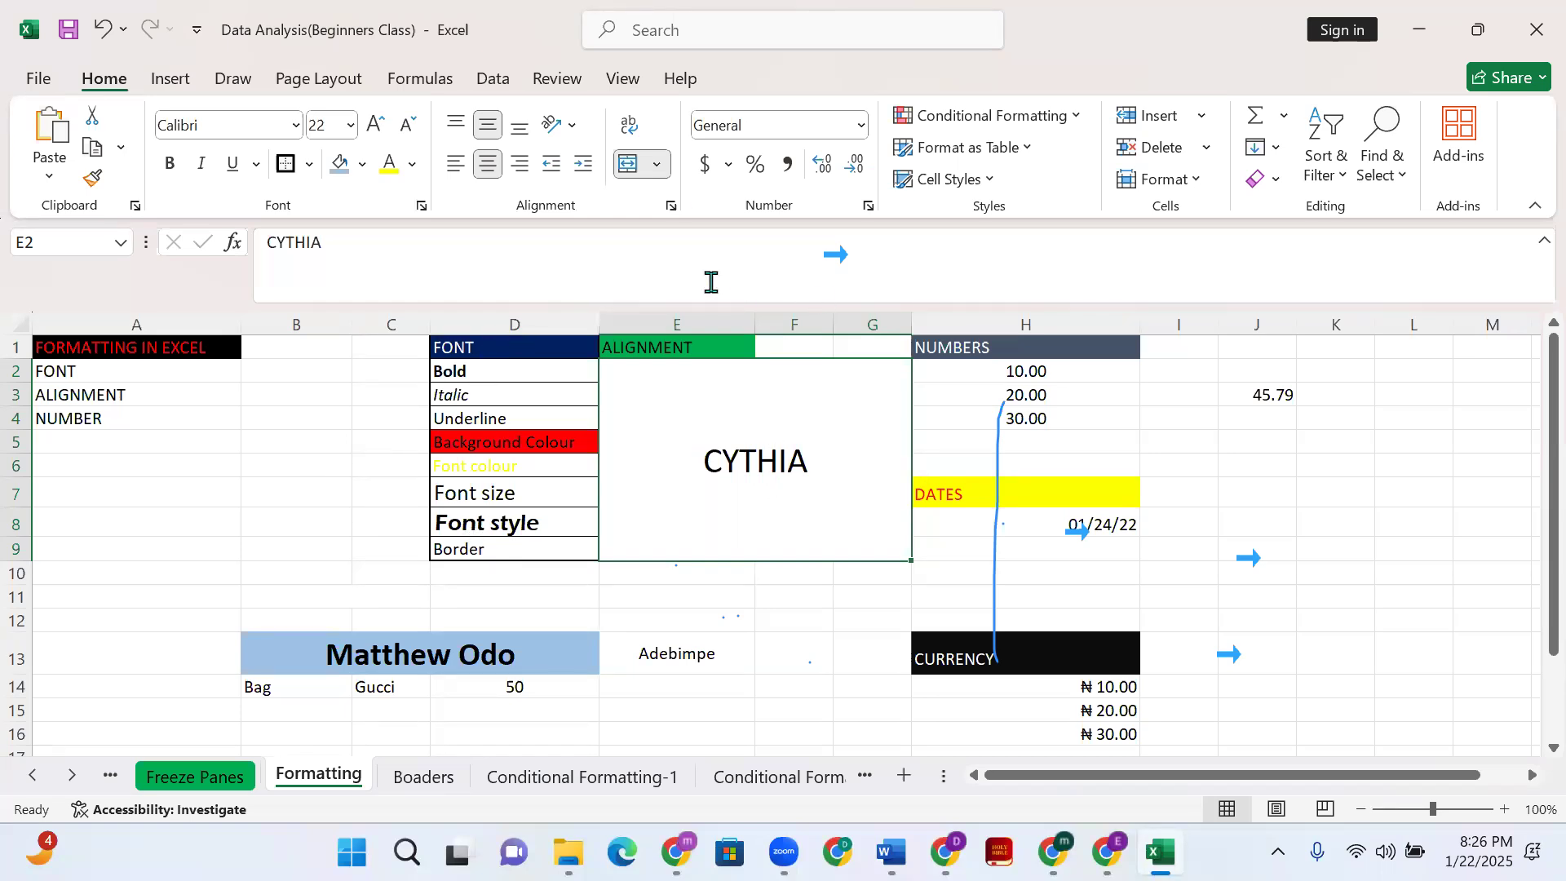
click(574, 127)
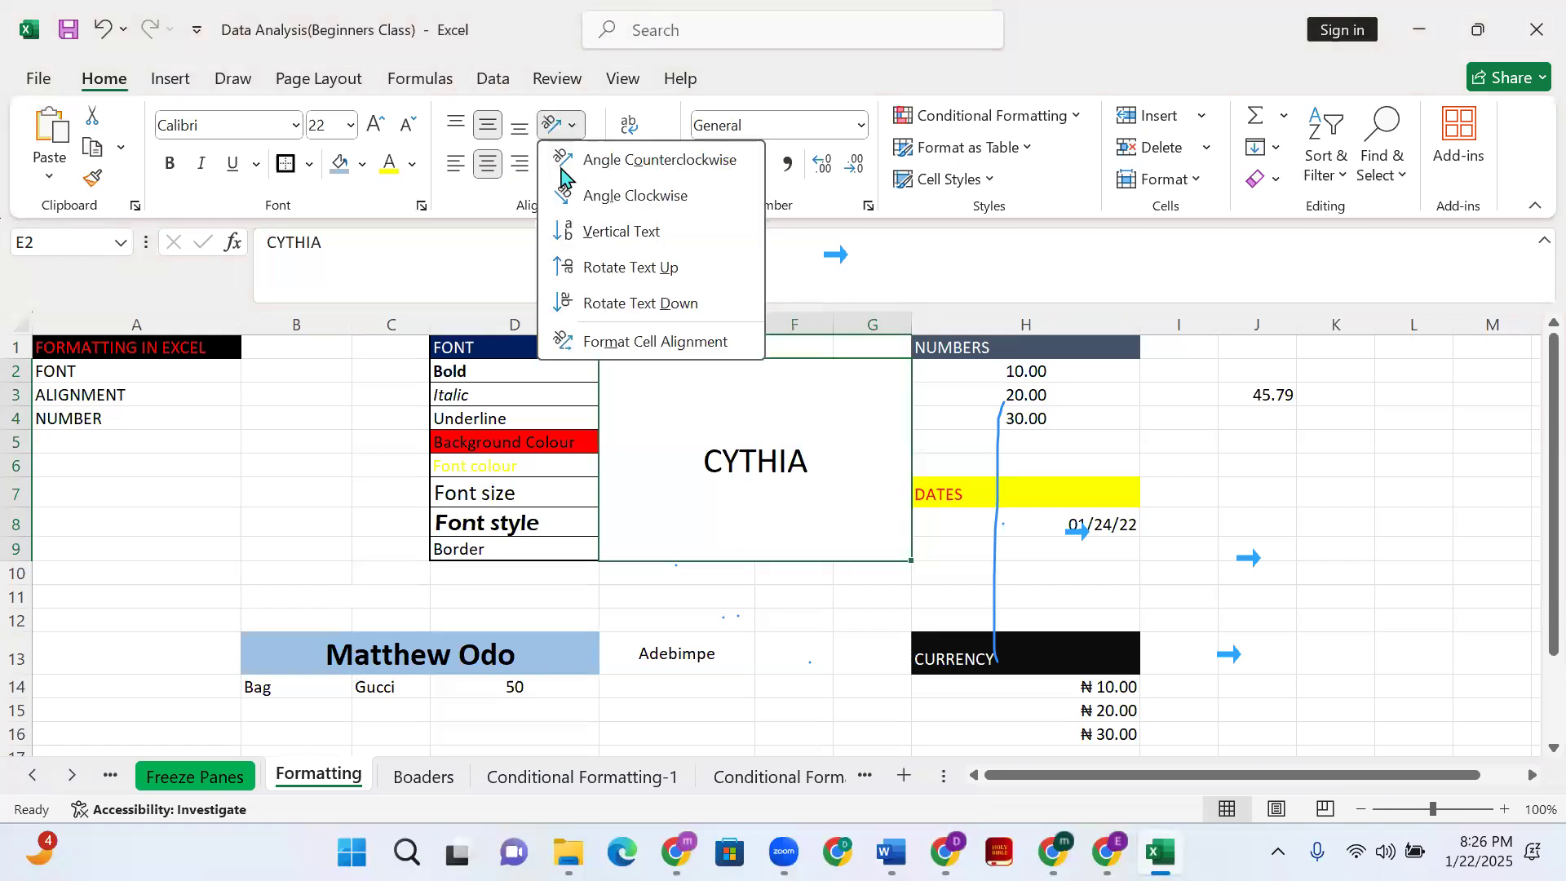
click(629, 159)
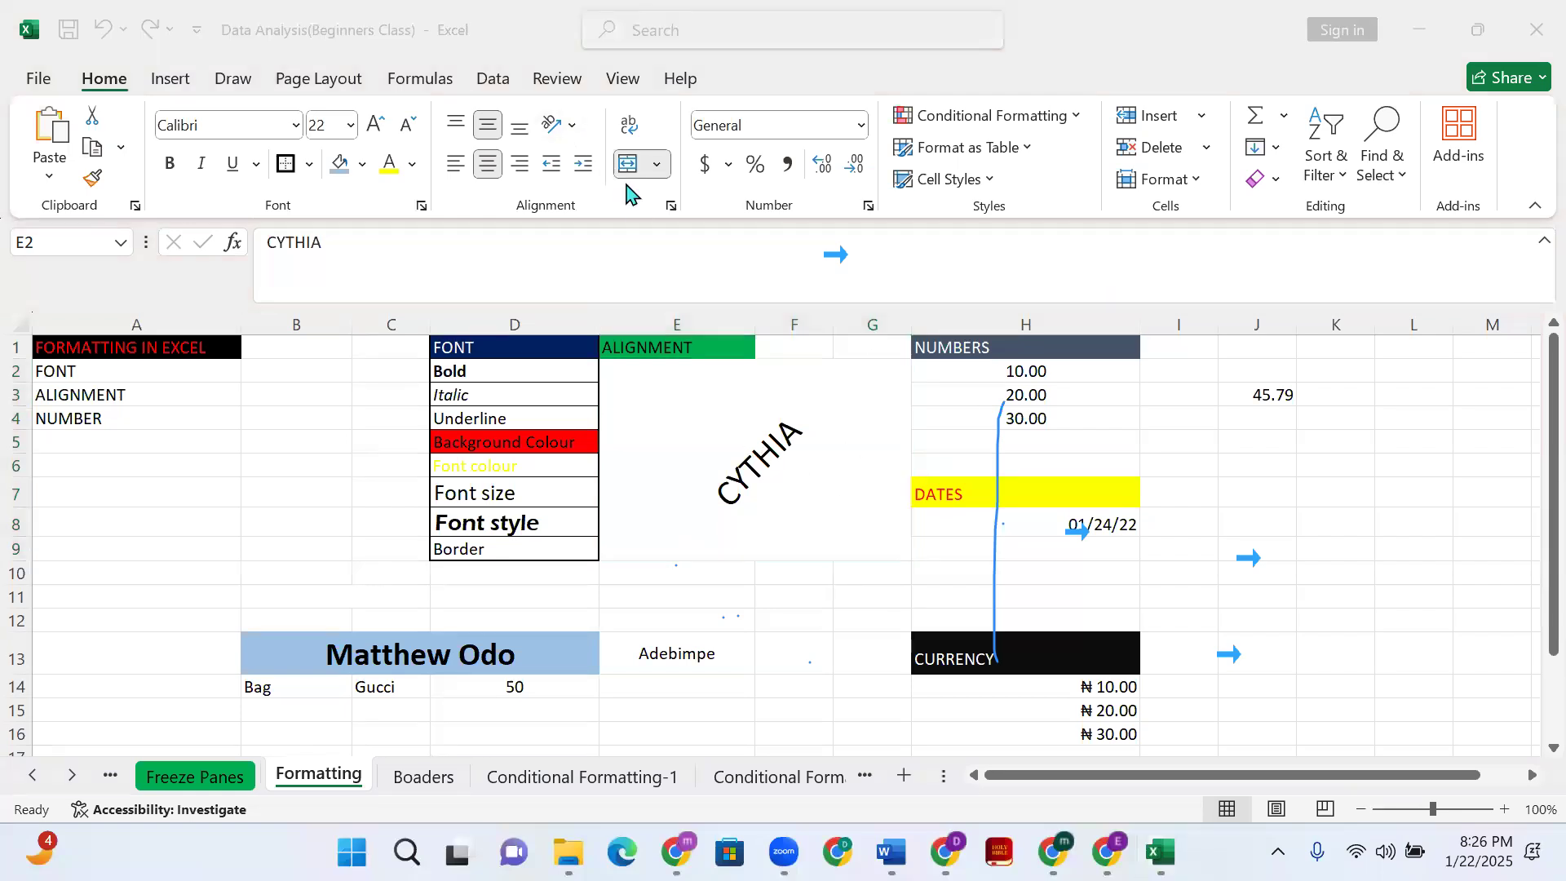
click(563, 126)
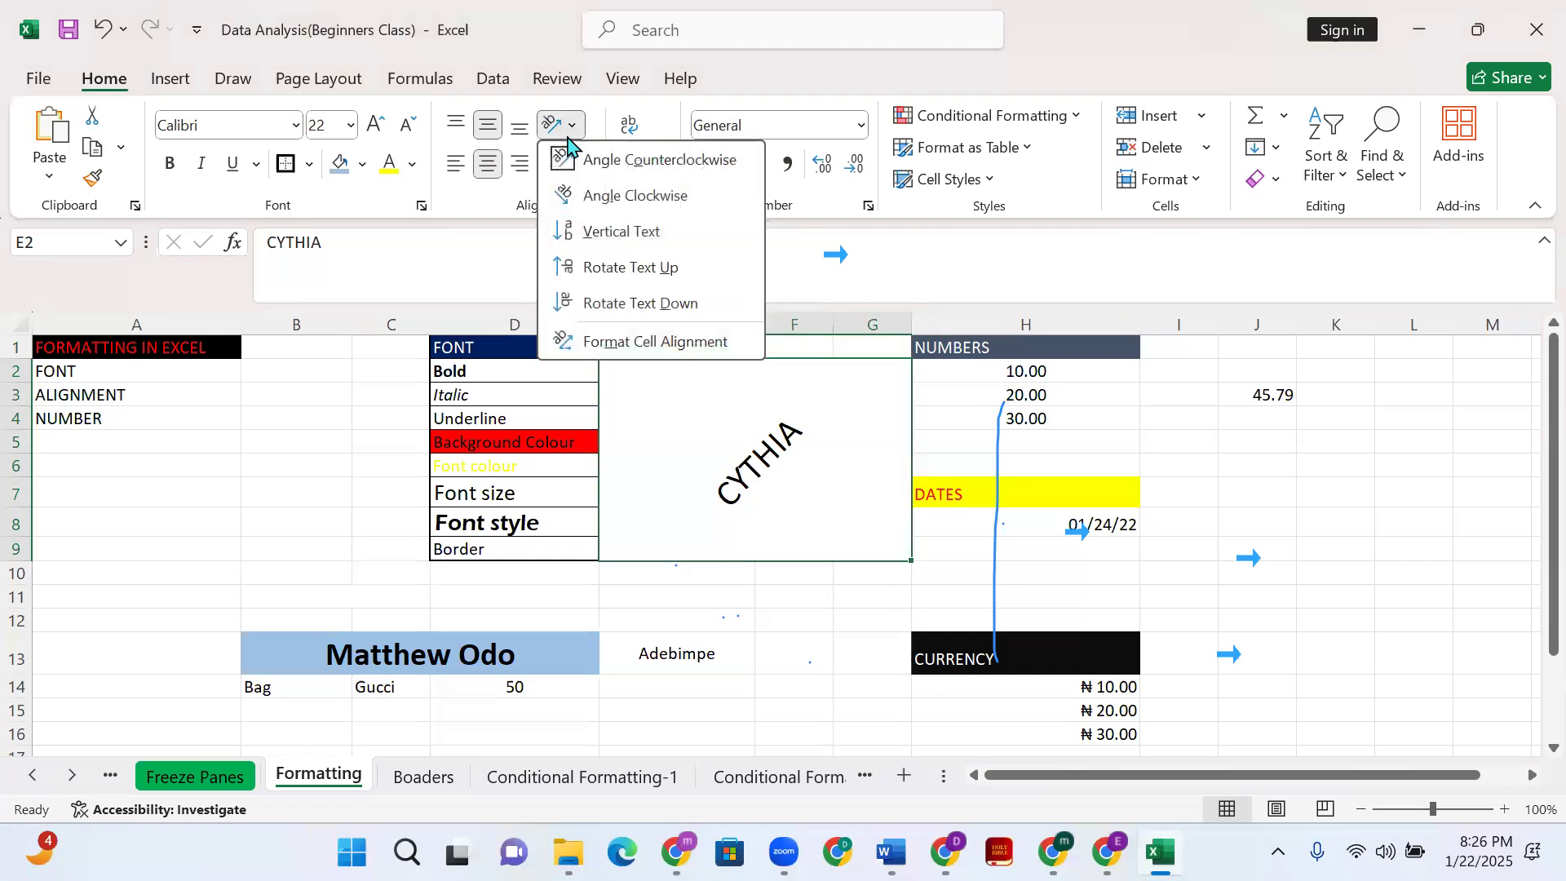
click(607, 269)
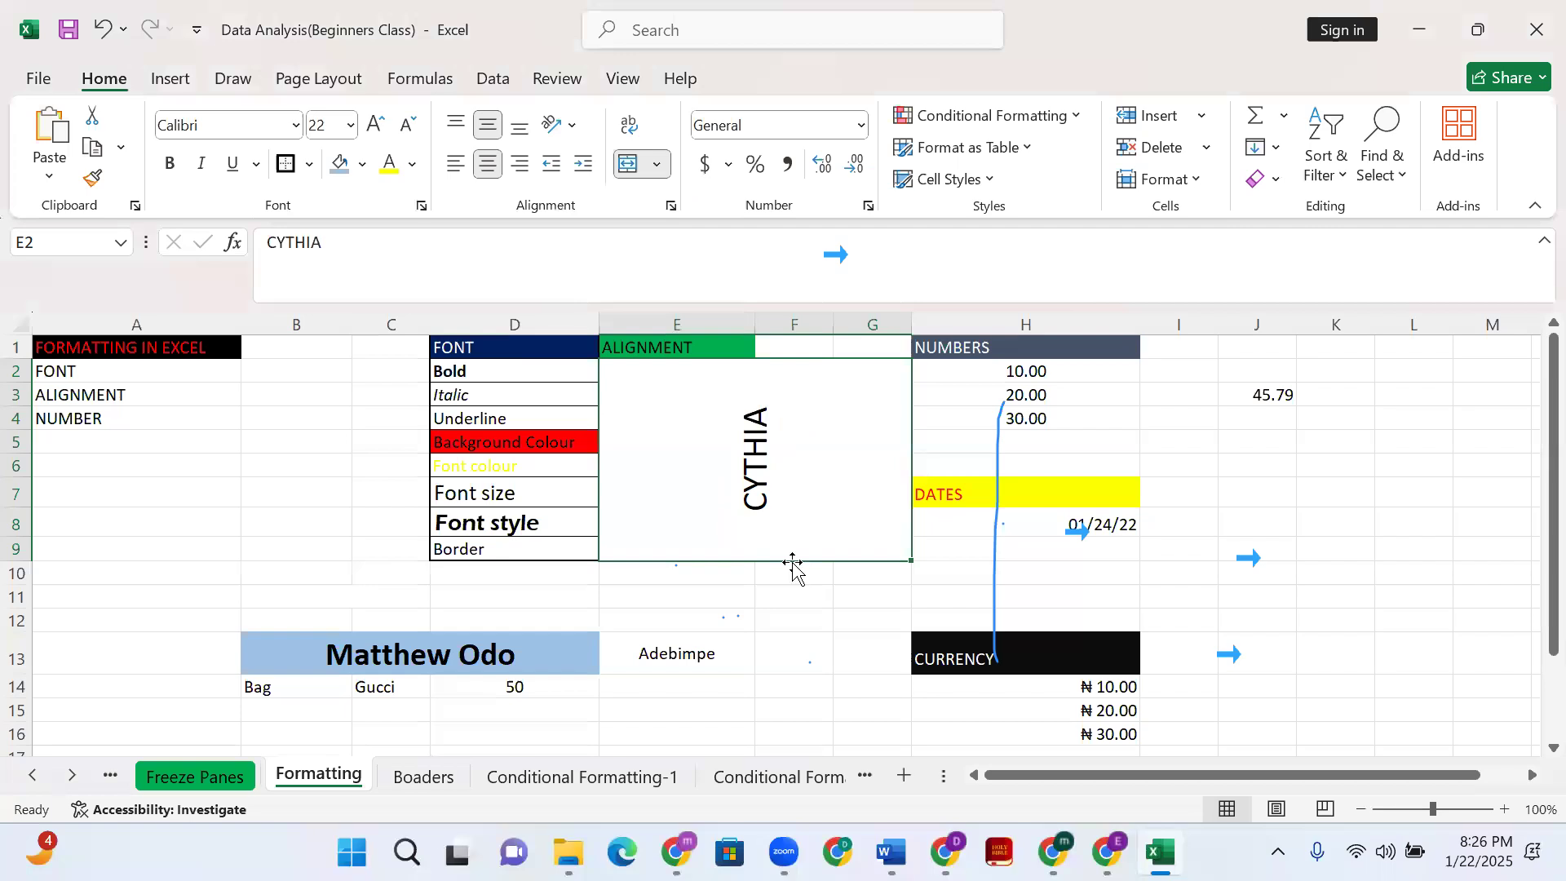
click(573, 128)
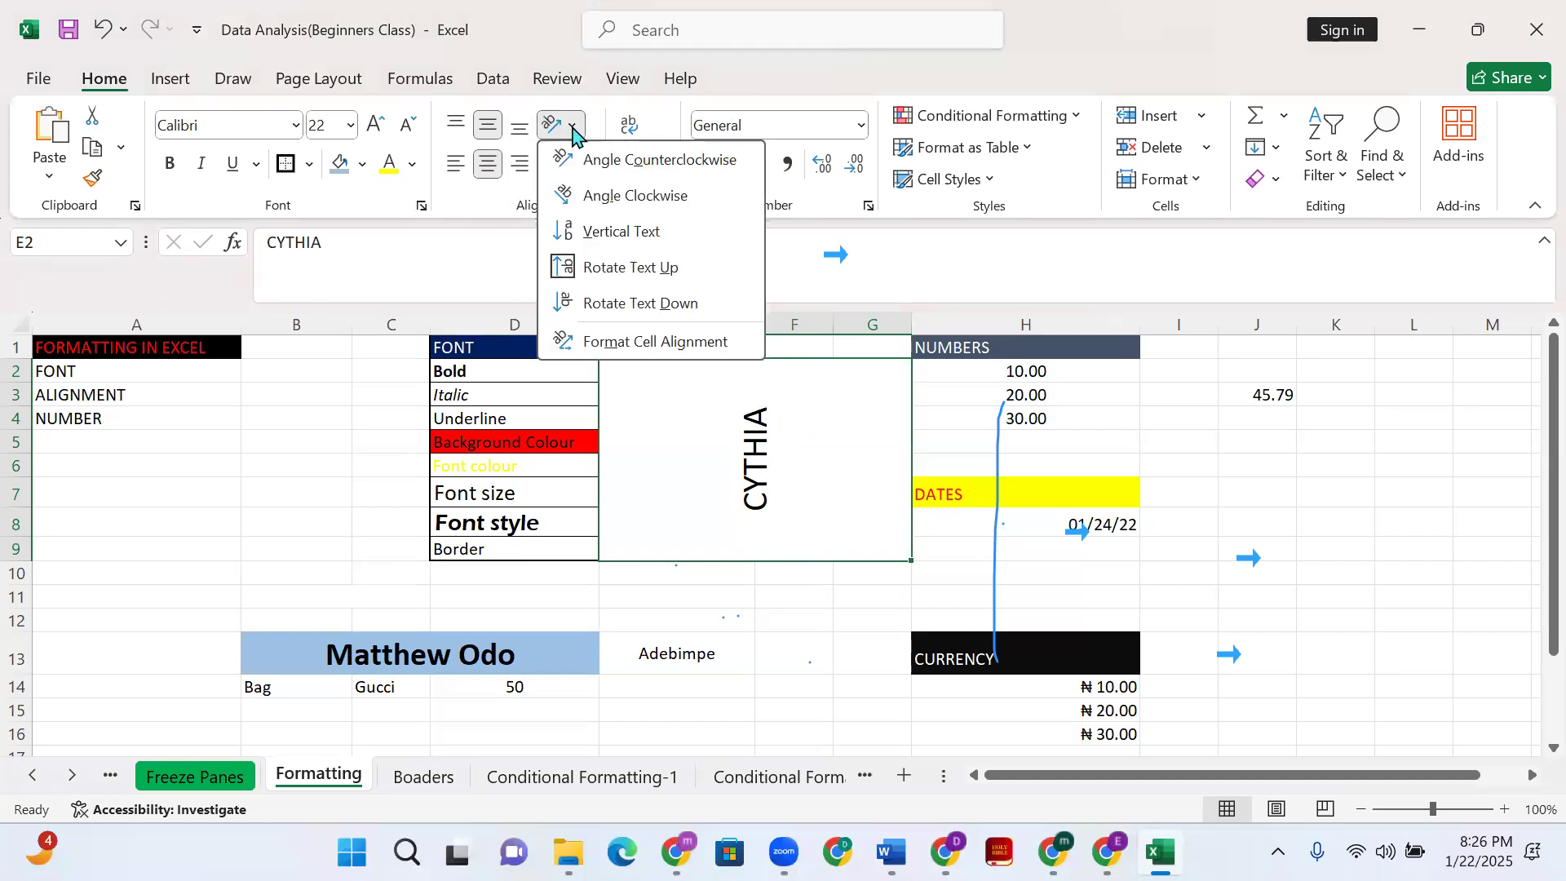
click(612, 314)
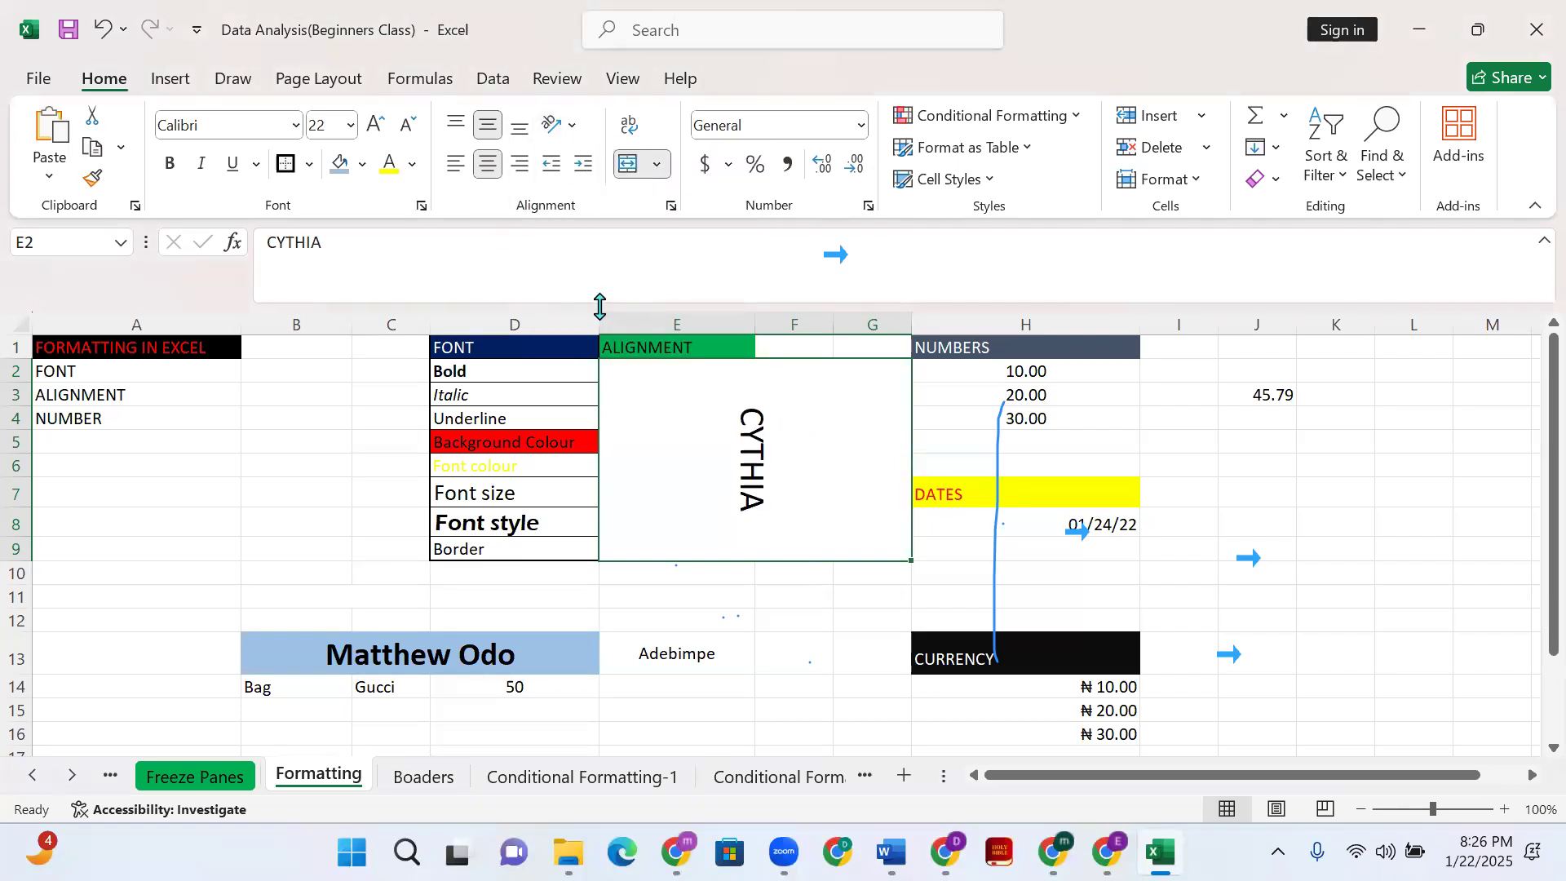
Apply the Vertical Text orientation to the merged cell E2 and reduce its font size to 12
click(574, 130)
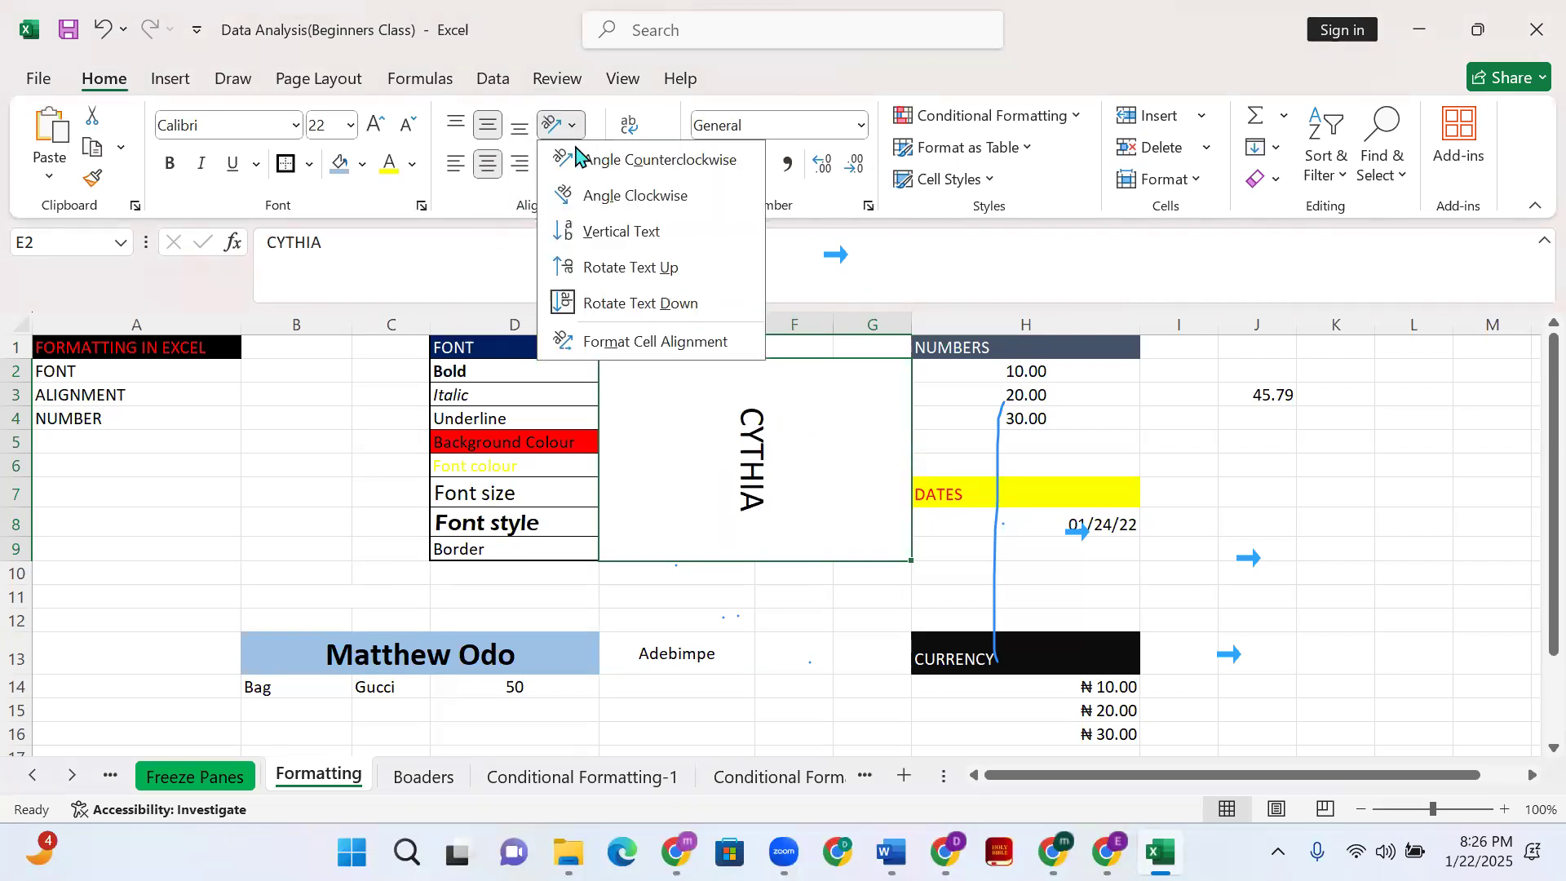
click(605, 231)
click(811, 586)
click(727, 444)
click(405, 127)
click(405, 127)
click(406, 126)
click(405, 127)
click(405, 127)
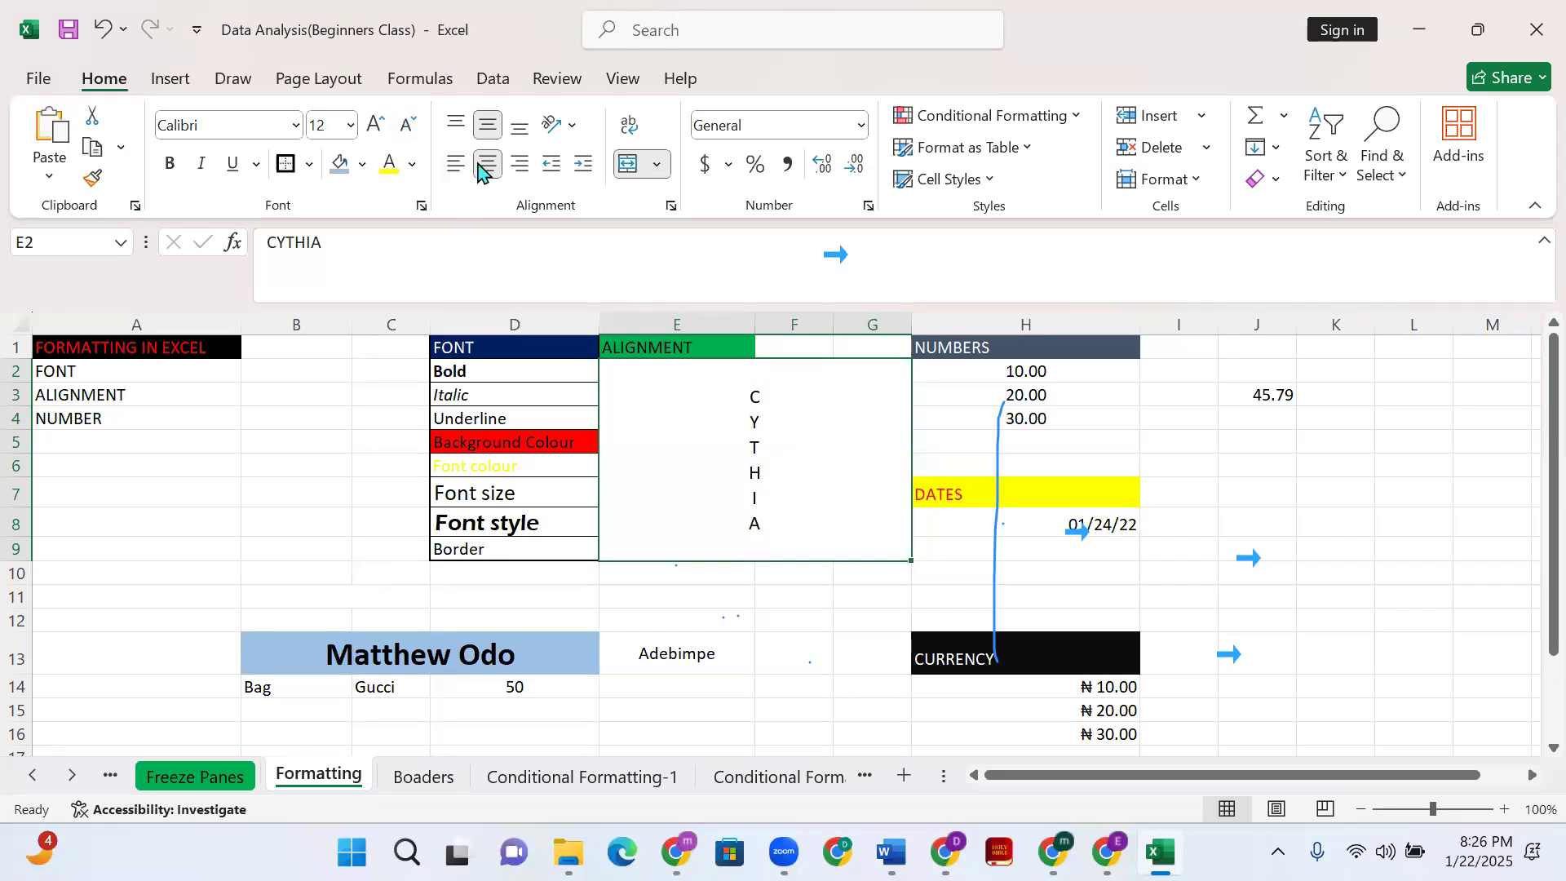
Apply the Angle Counterclockwise orientation to the merged cell E2 and increase its font size to 28
click(561, 125)
click(612, 161)
click(378, 129)
click(377, 129)
click(377, 128)
click(377, 129)
click(378, 129)
click(378, 129)
click(378, 129)
click(378, 129)
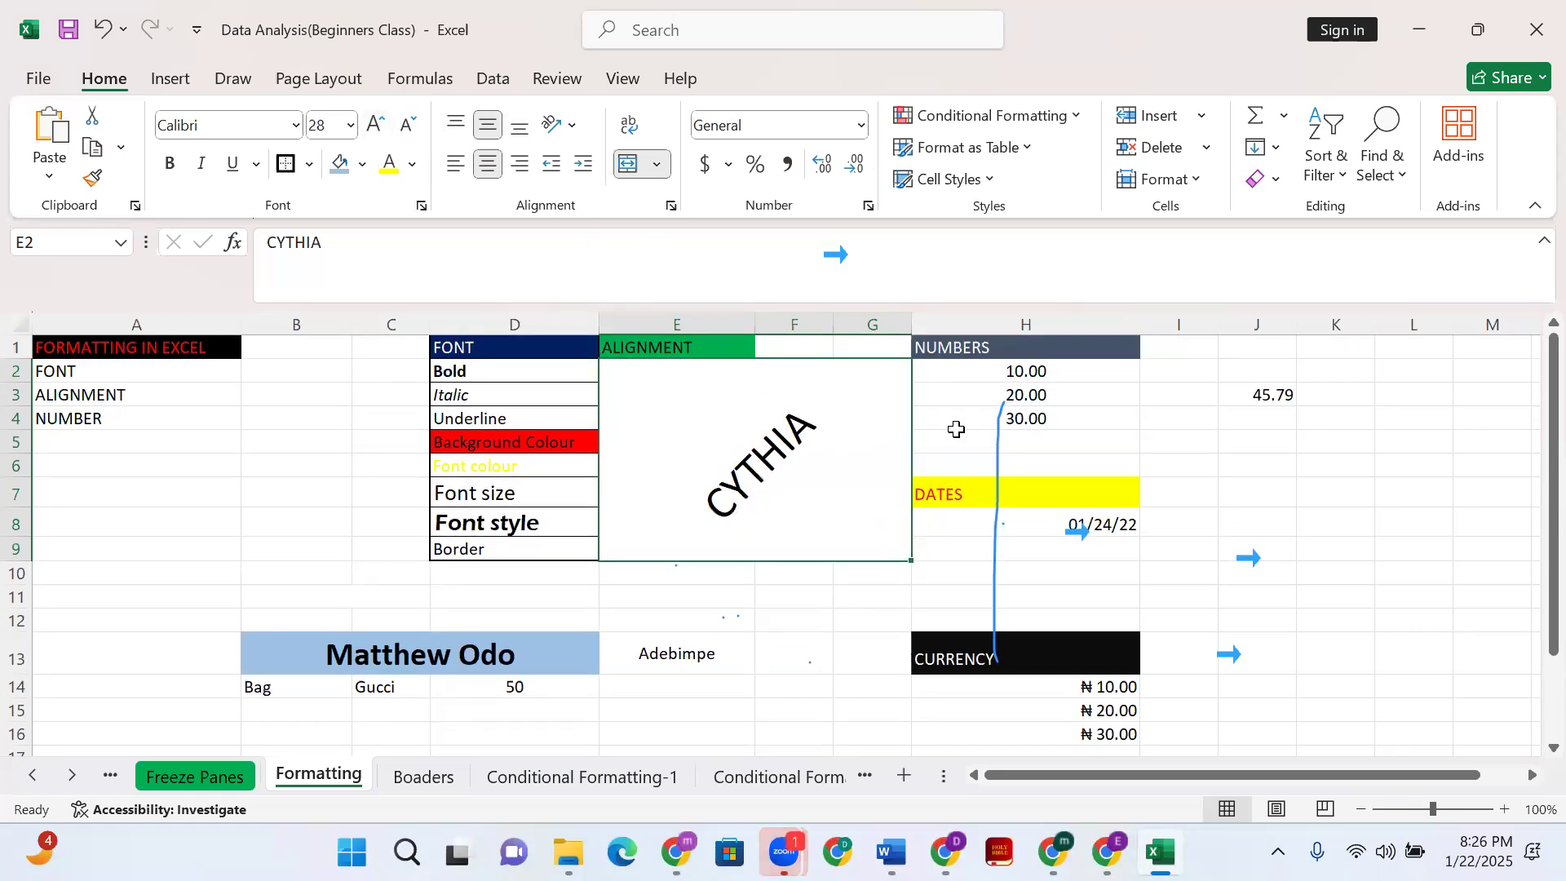
Format cell H2 with the £ English (United Kingdom) accounting format and change it to € Euro (€ 123)
click(993, 373)
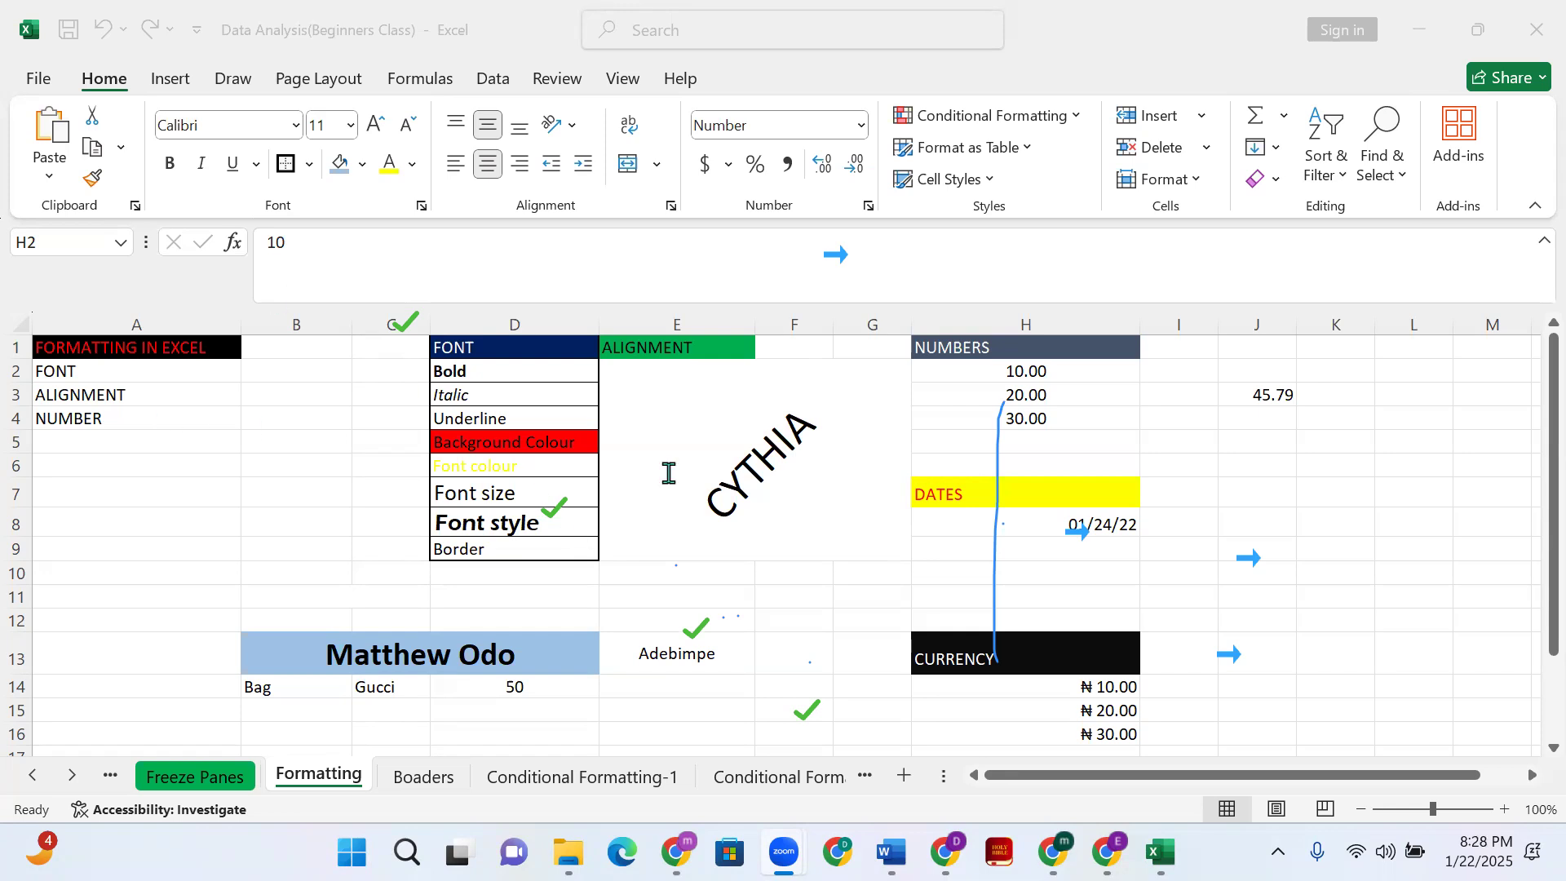
click(179, 400)
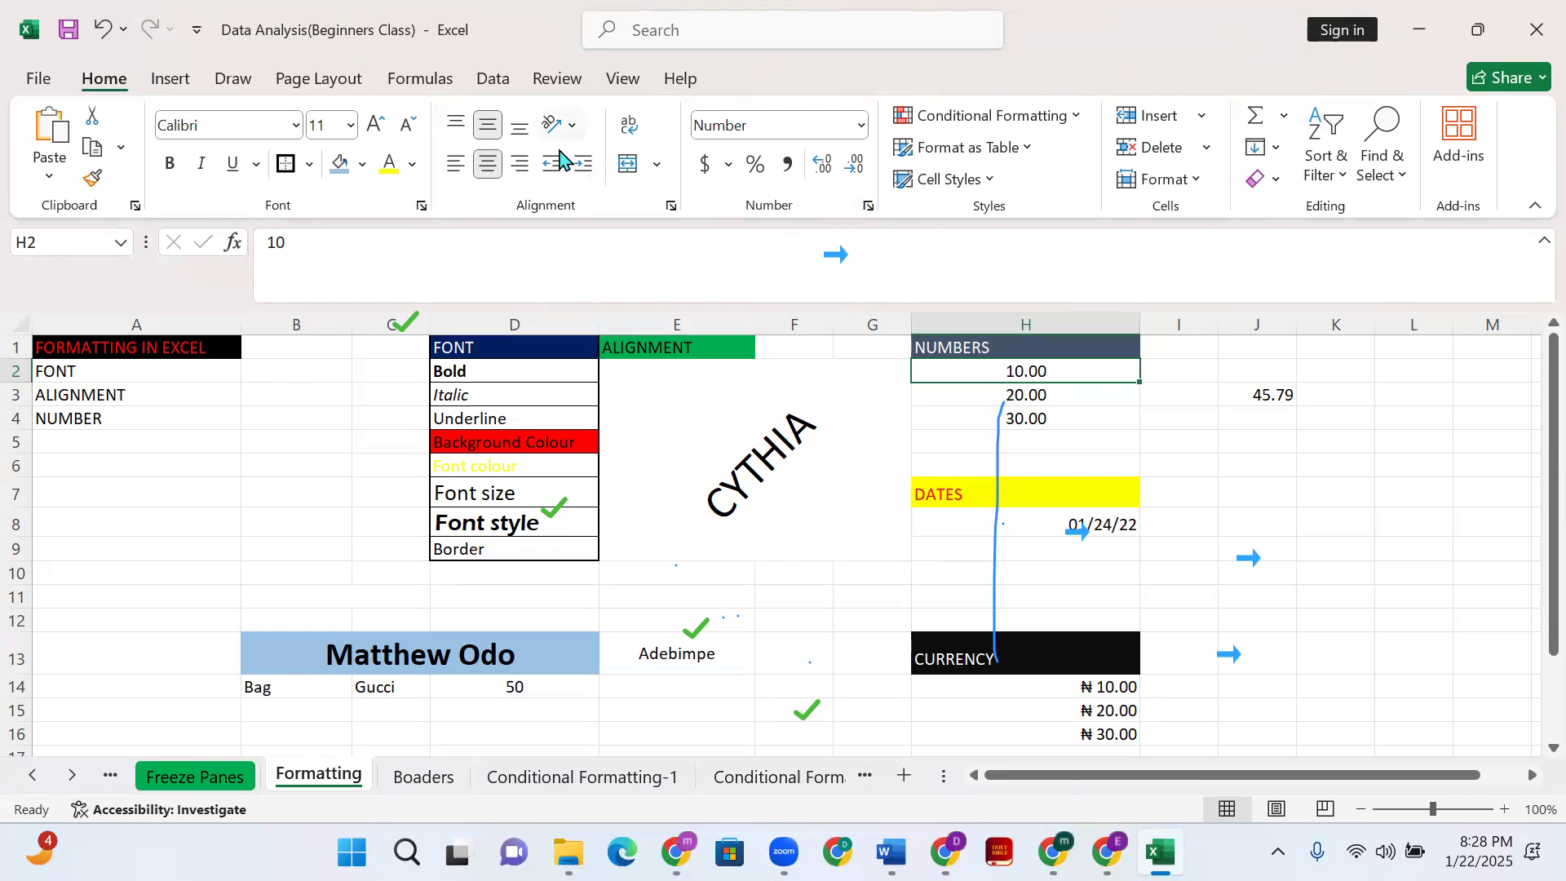
click(728, 167)
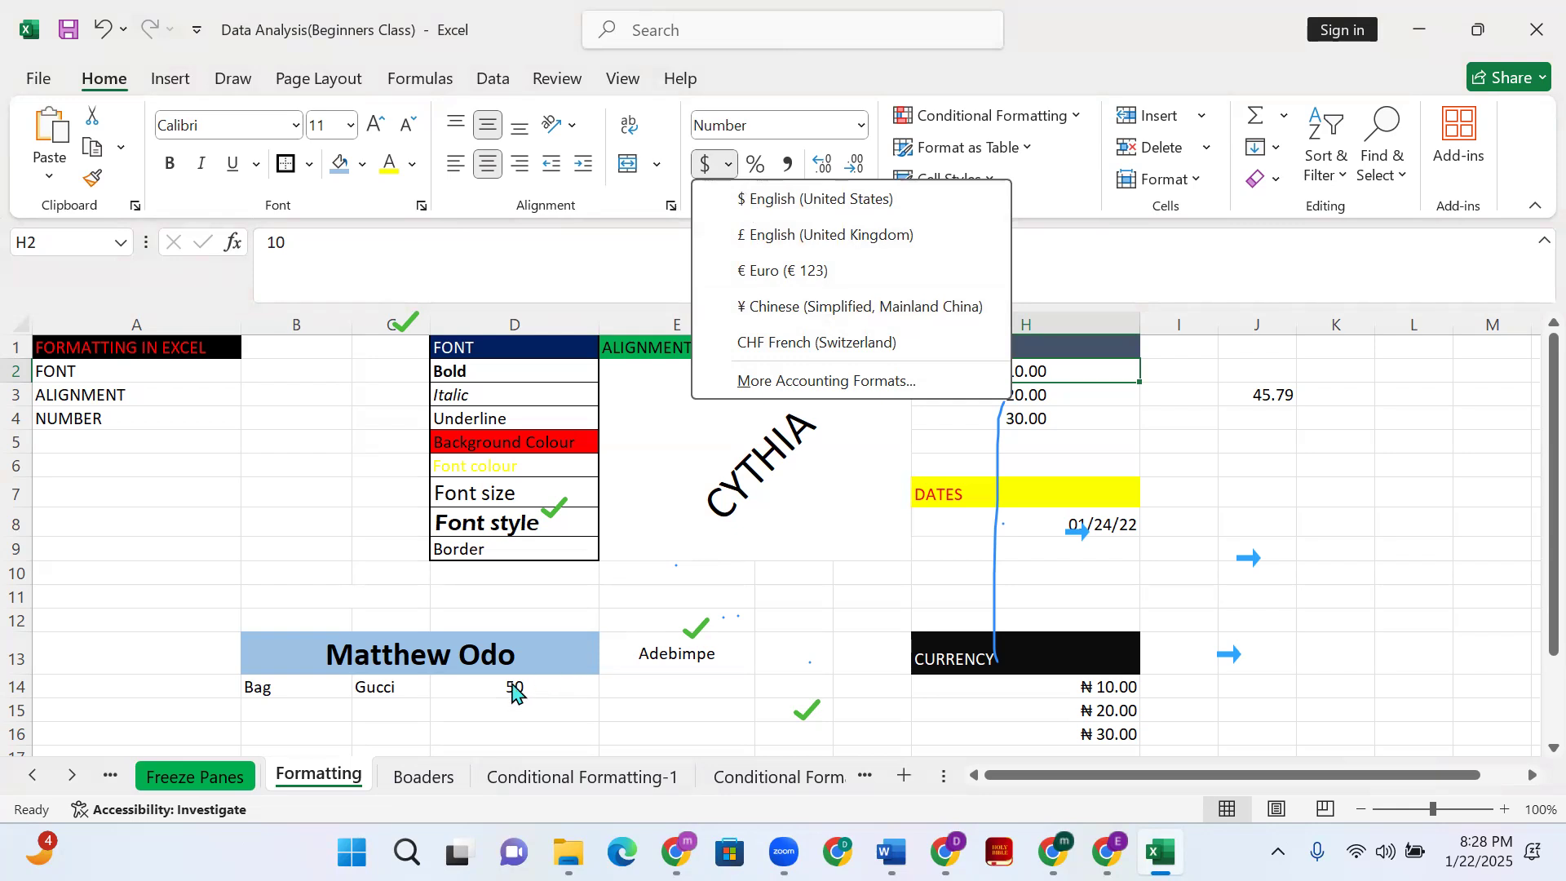
key(Escape)
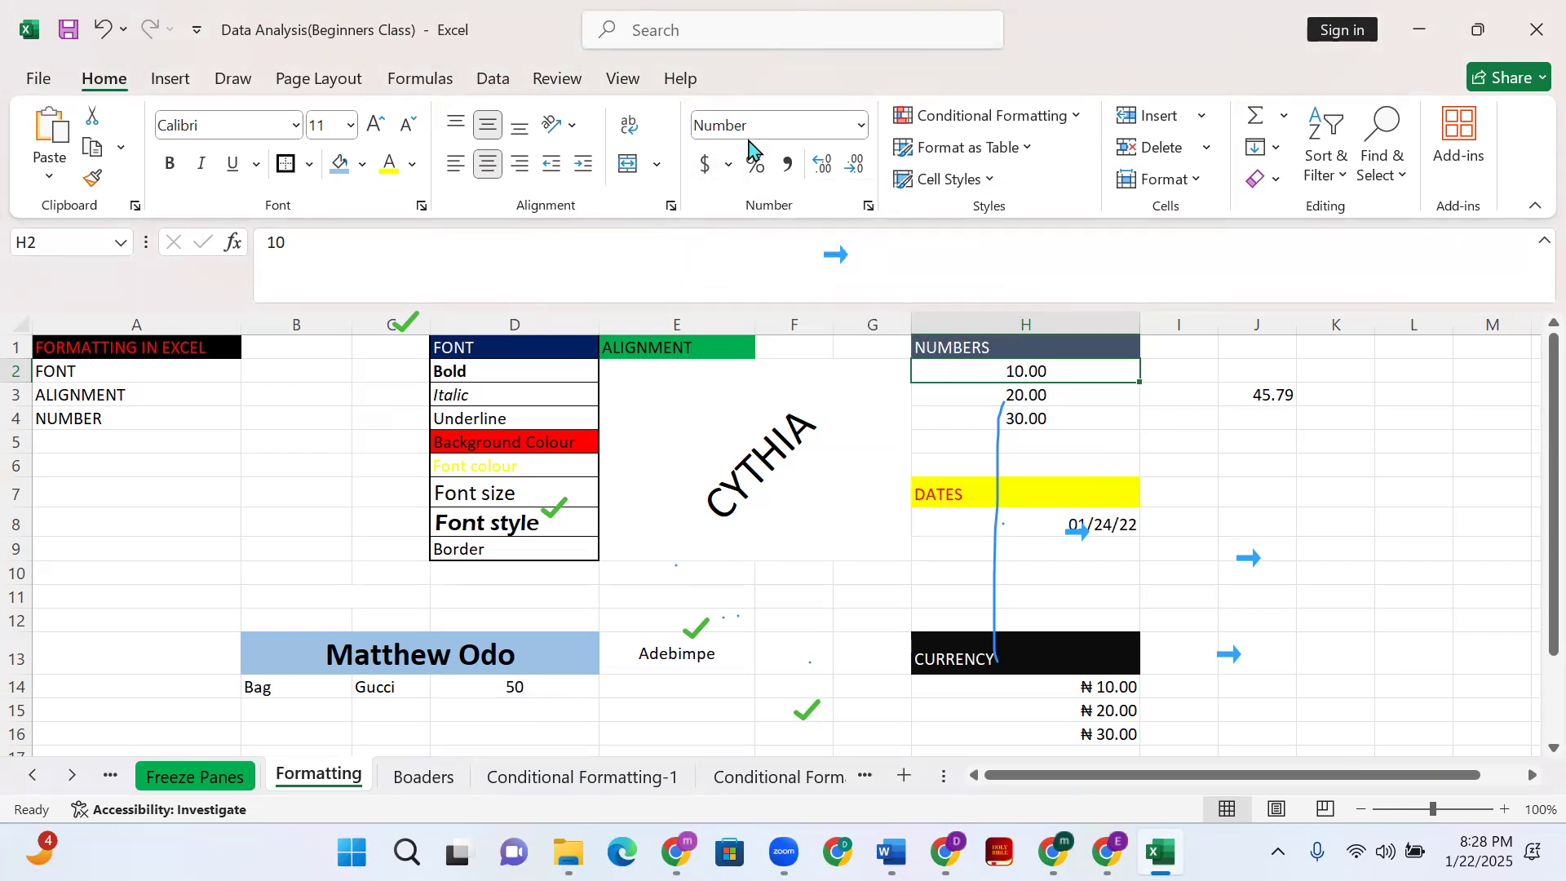
click(730, 166)
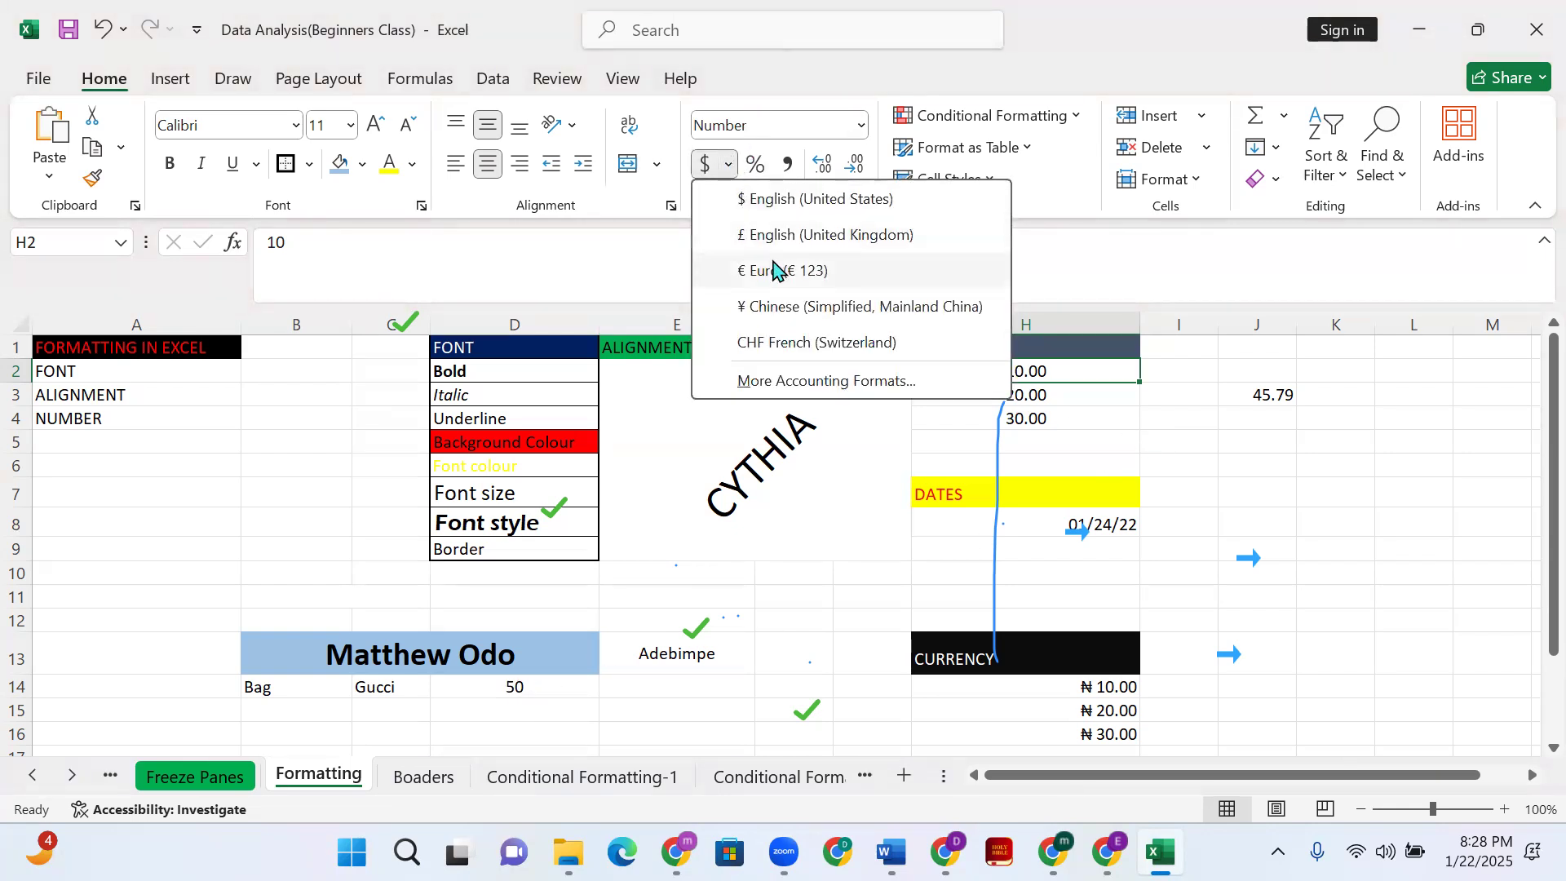
click(779, 230)
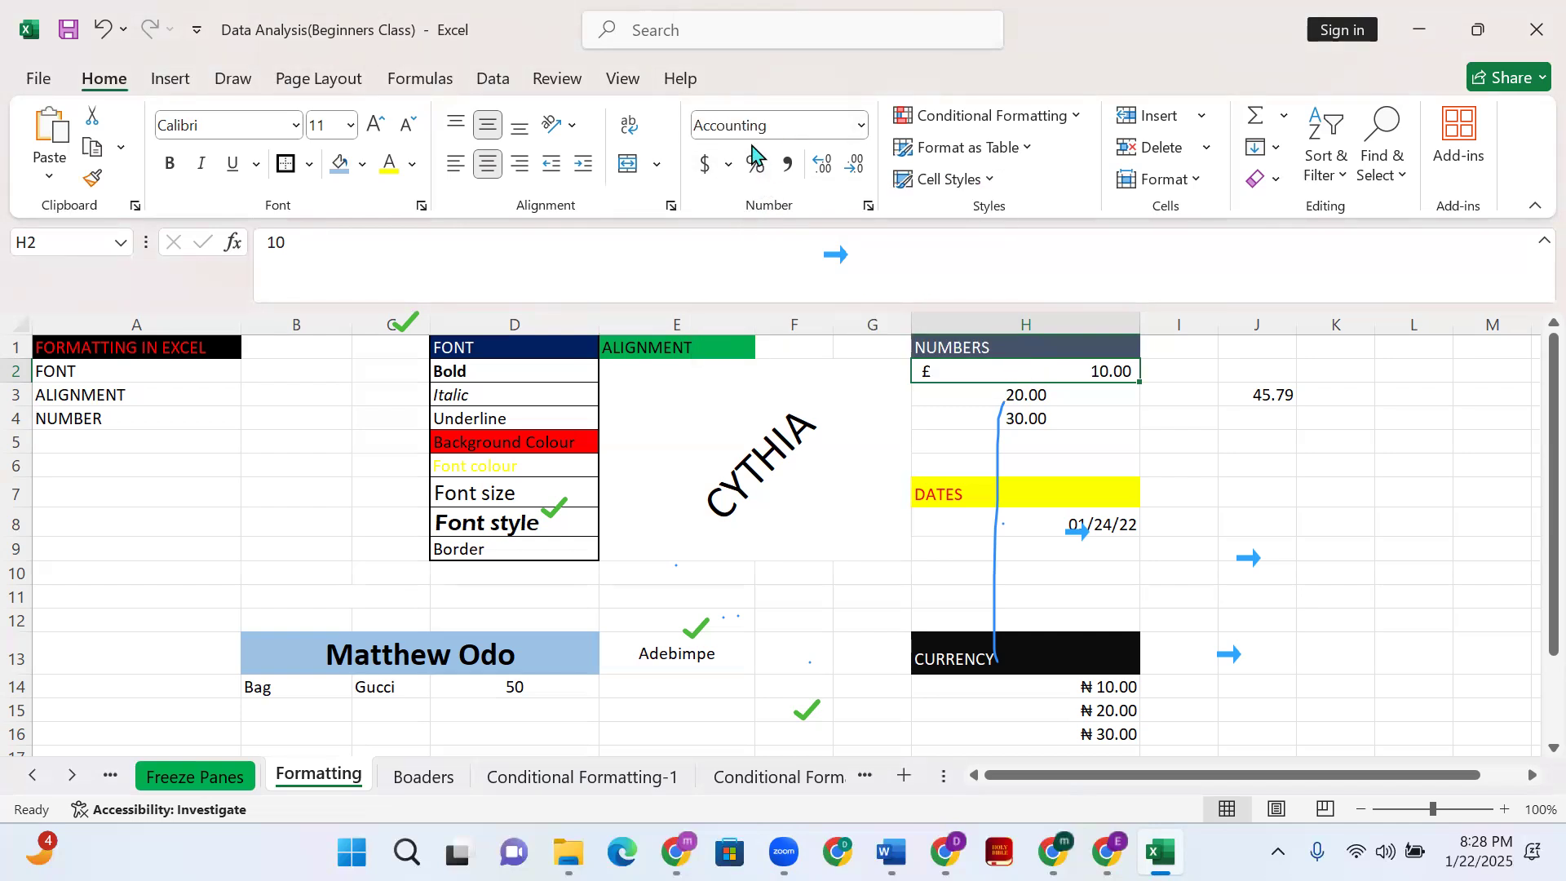
click(728, 164)
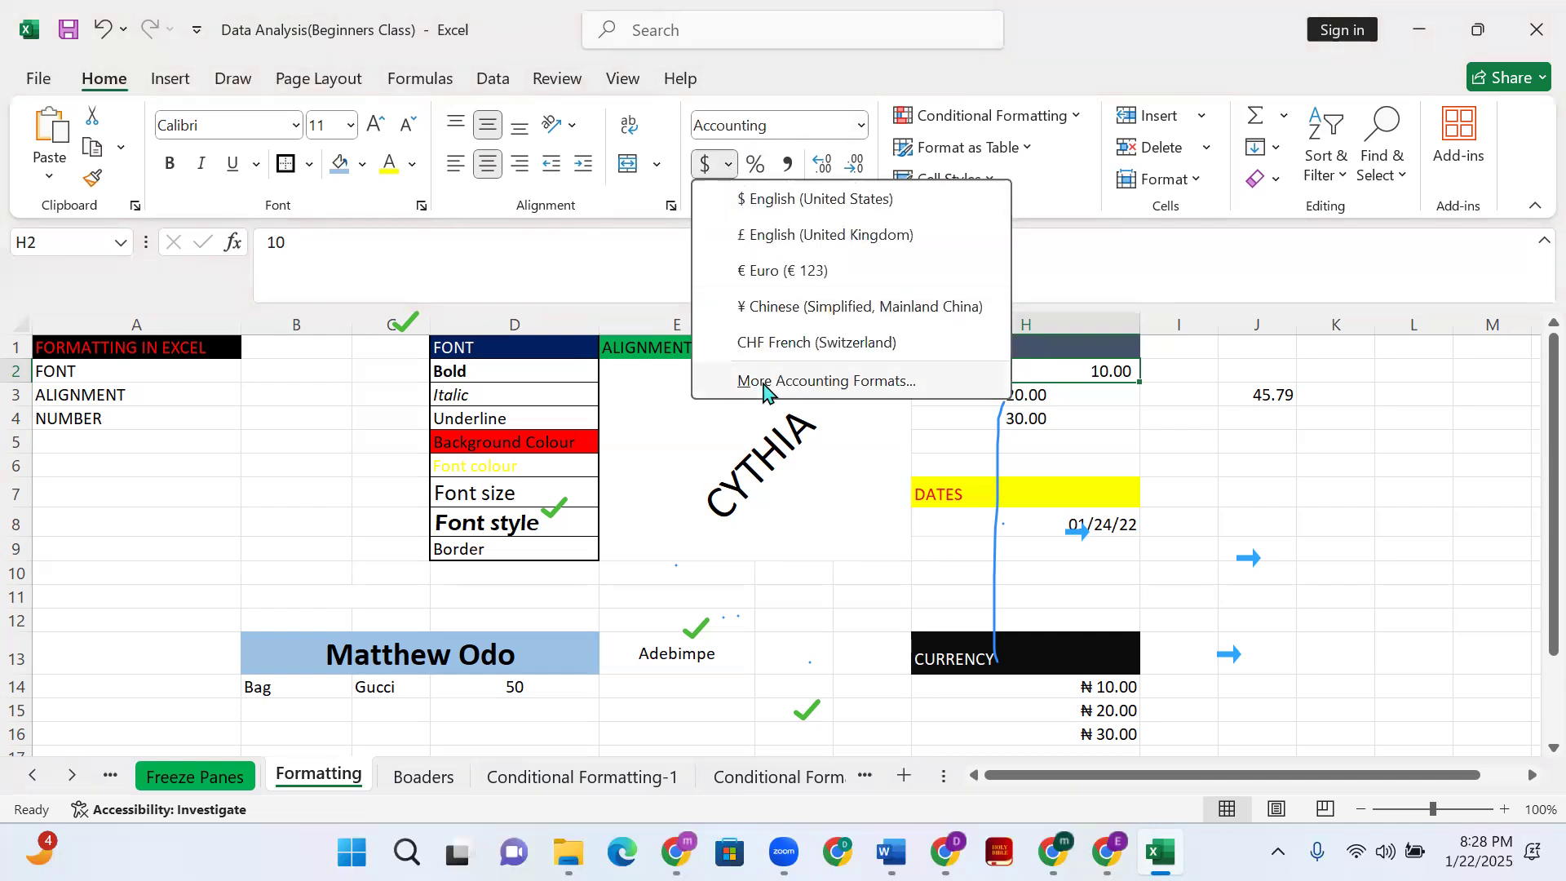
click(763, 271)
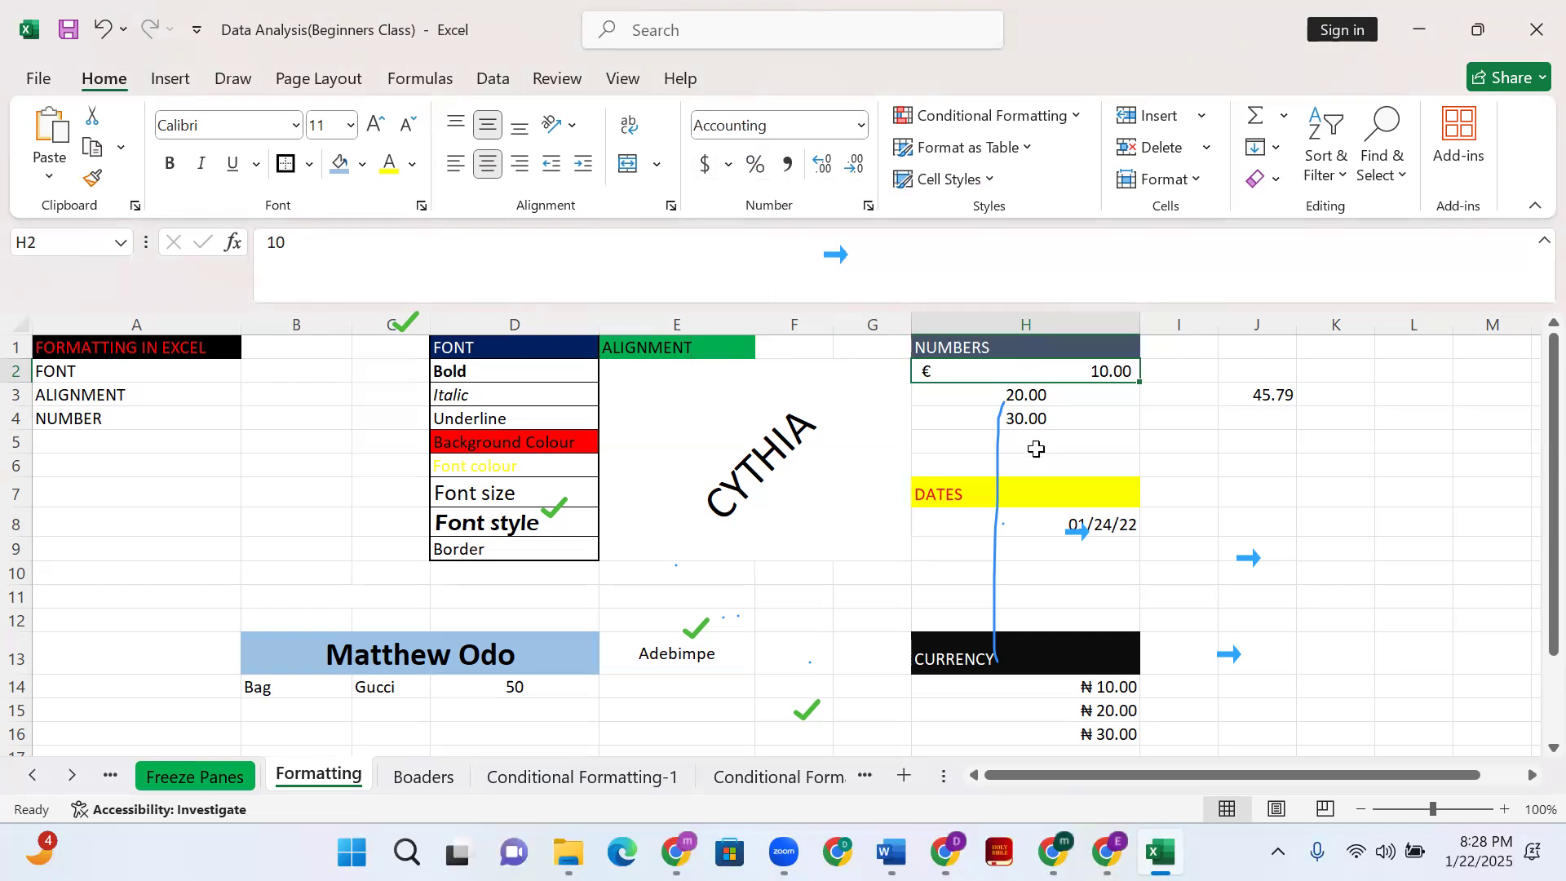
Format cell H3 with the £ English (United Kingdom) accounting format and change it to ¥ Chinese (Simplified, Mainland China)
click(1024, 406)
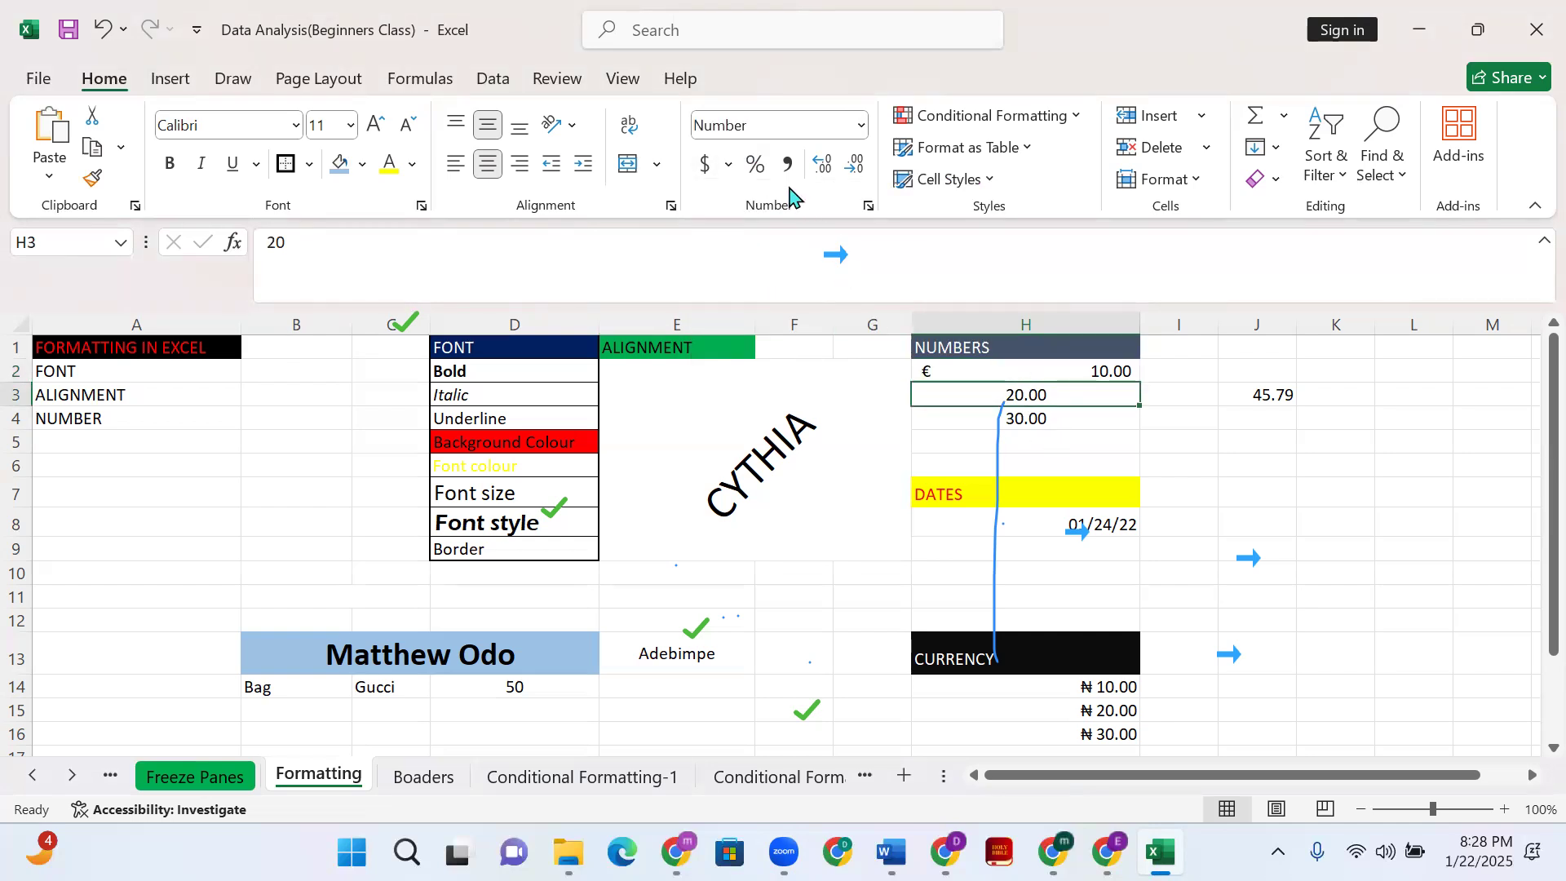
click(728, 164)
click(759, 236)
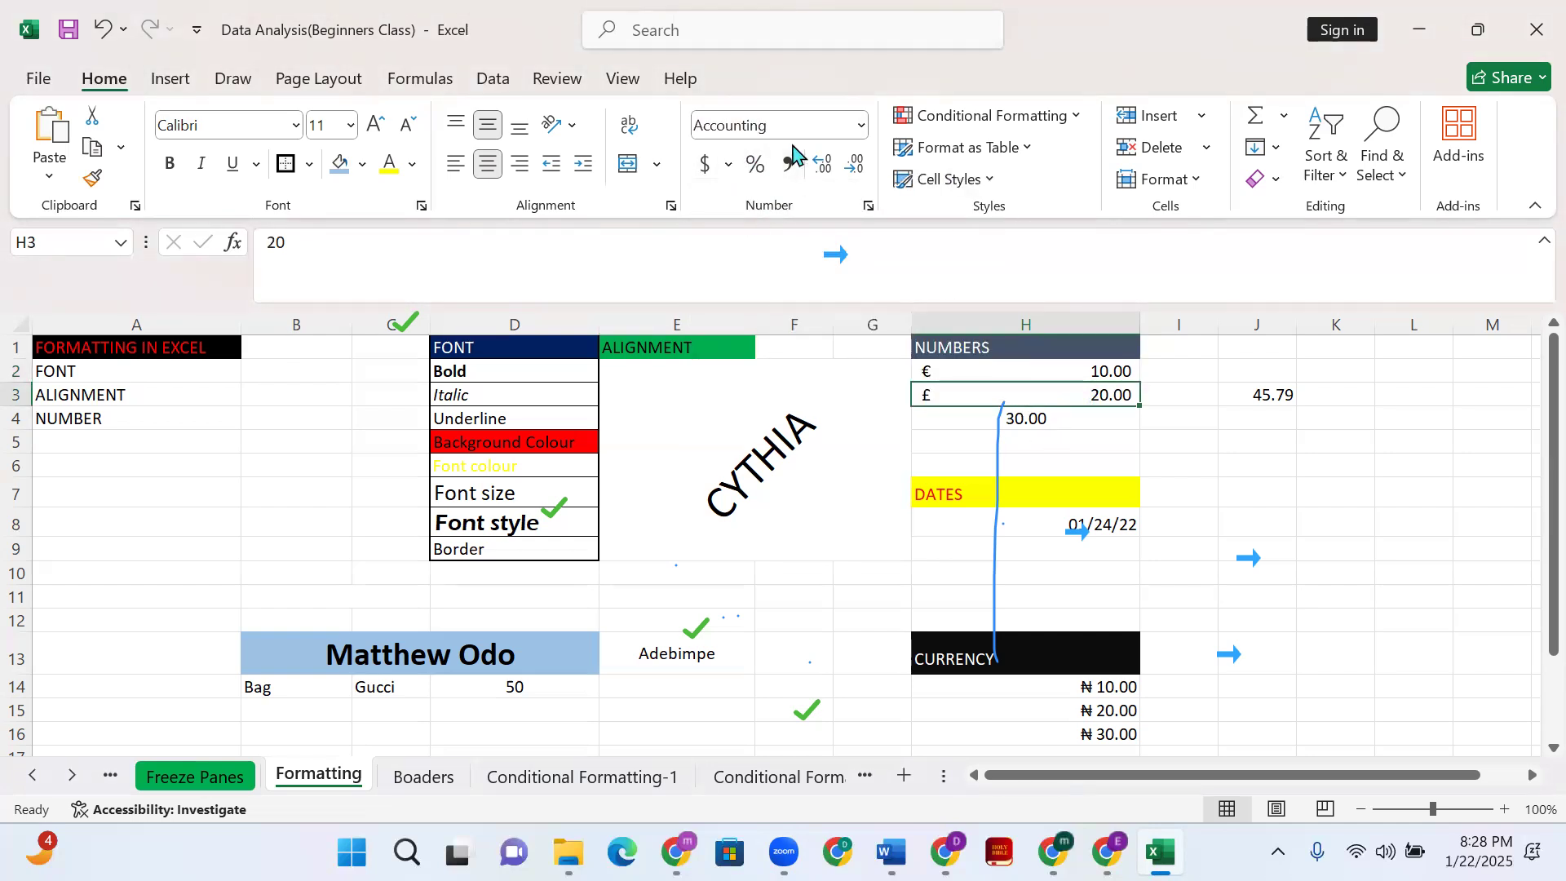
click(728, 164)
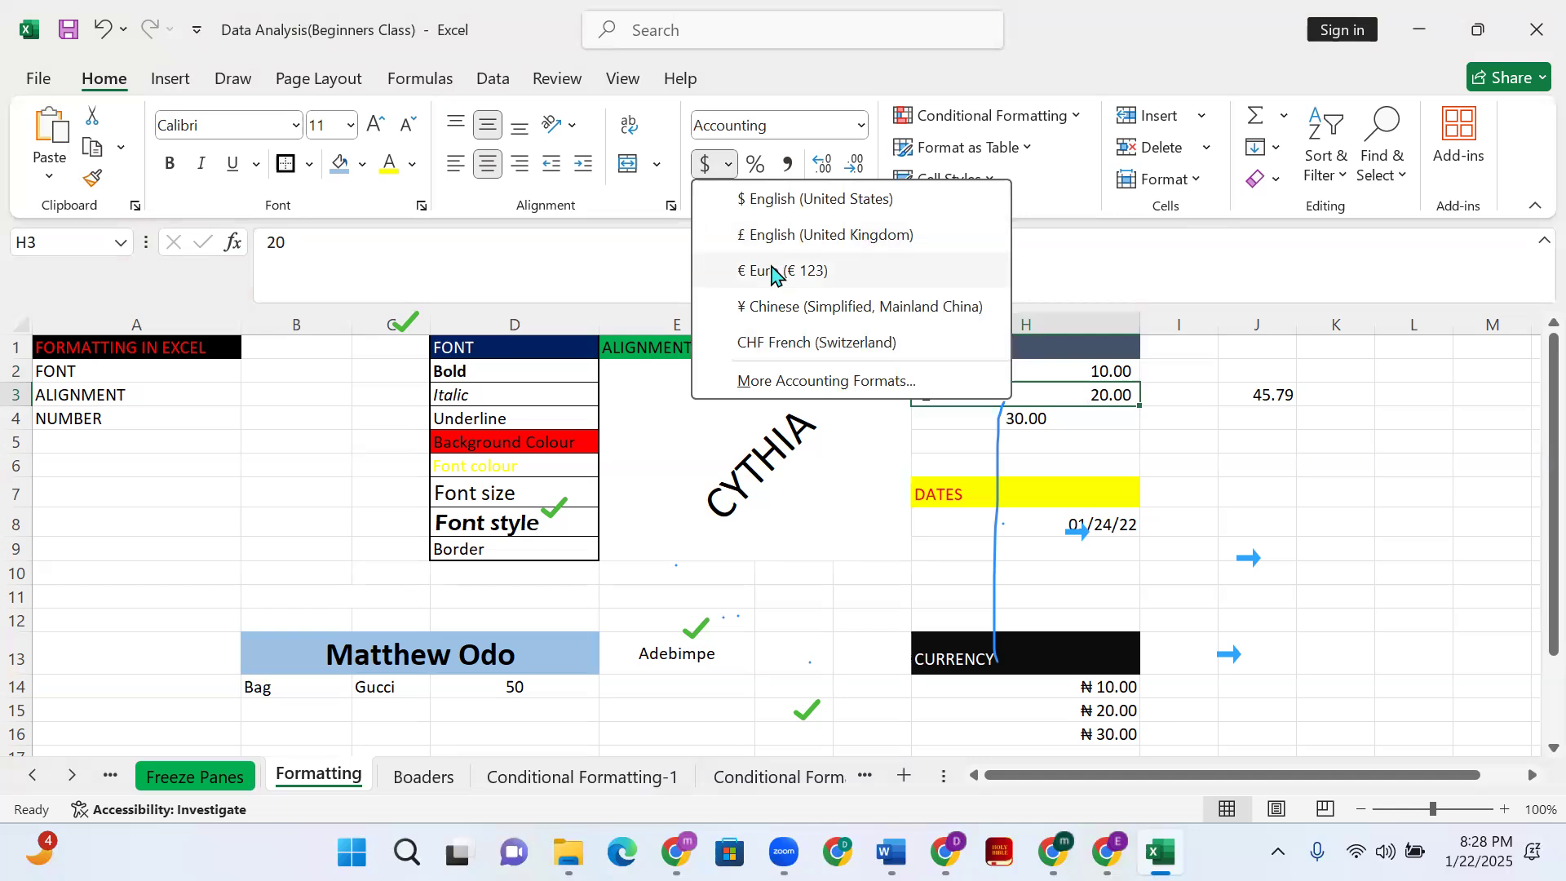
click(778, 307)
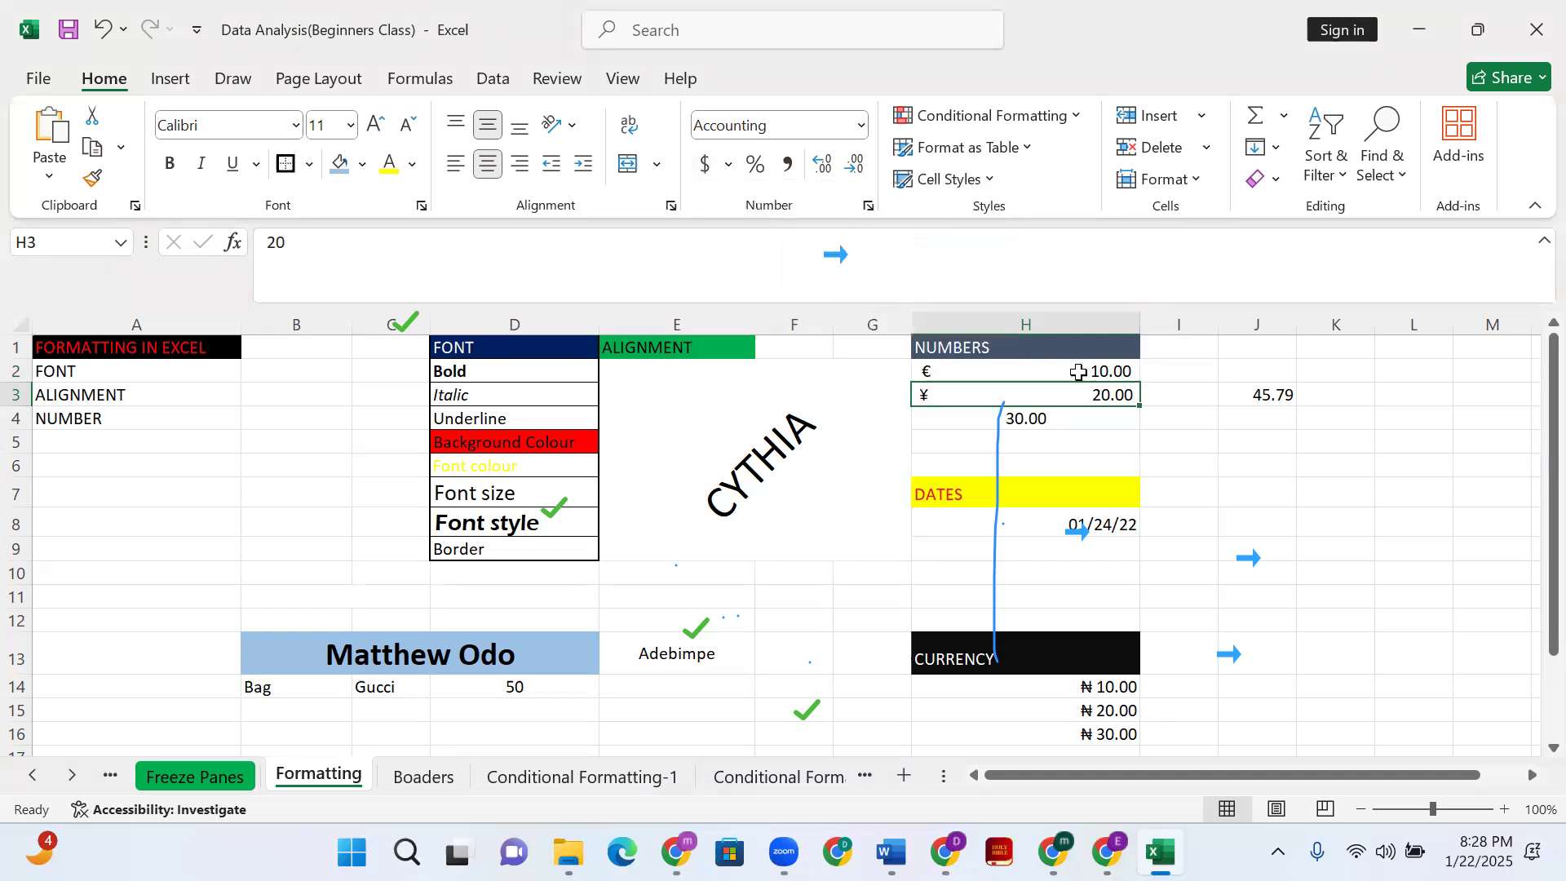
click(994, 419)
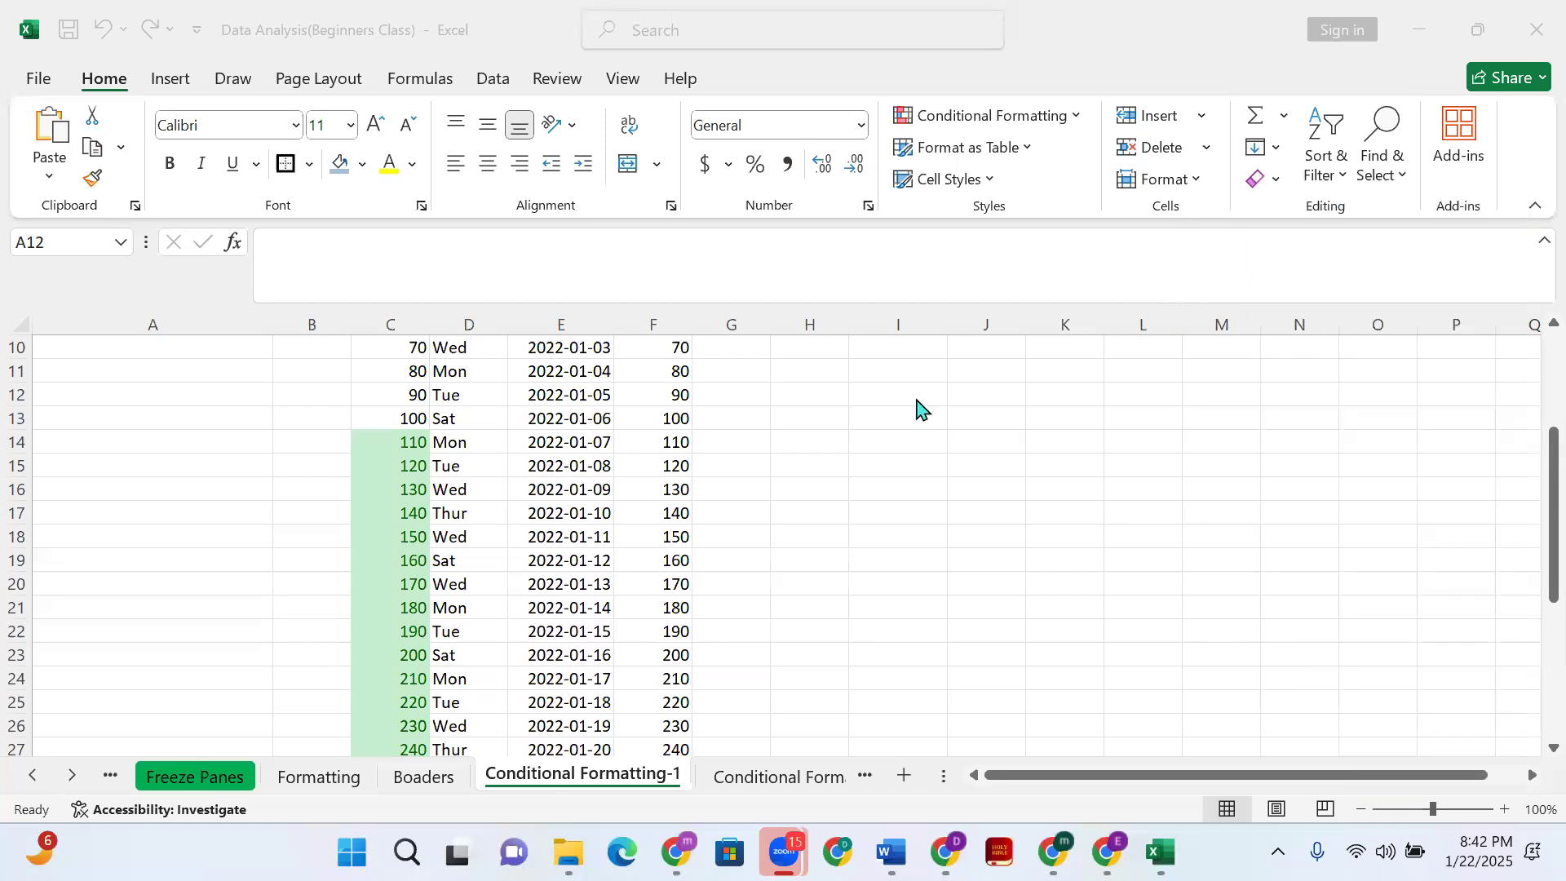
Examine which values in the first Numbers column are highlighted on the Conditional Formatting-1 sheet
scroll(745, 144, up, 1)
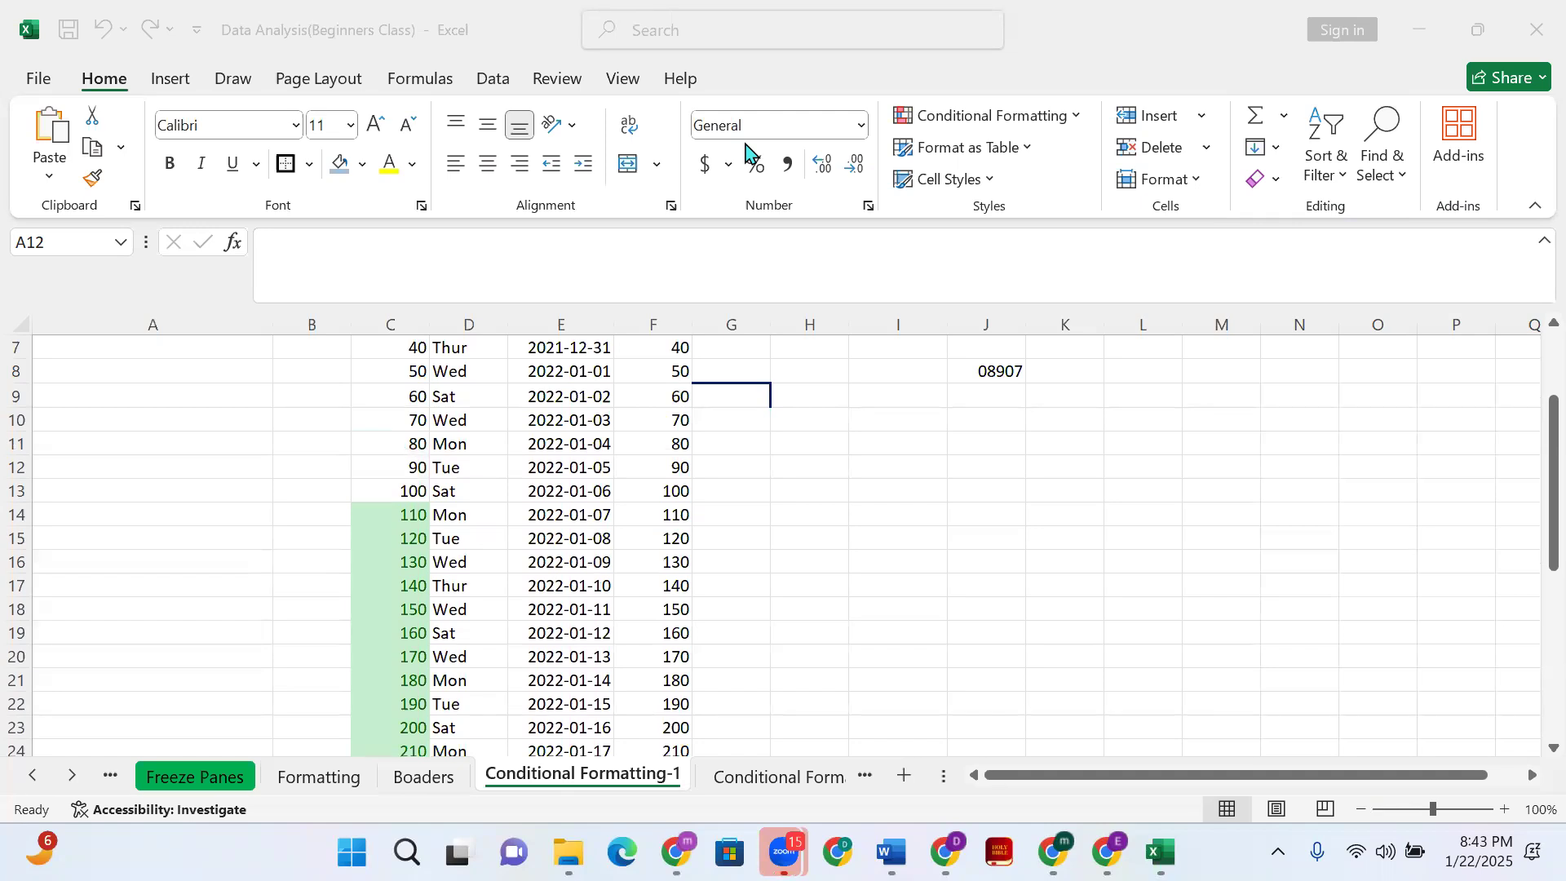
scroll(261, 380, up, 2)
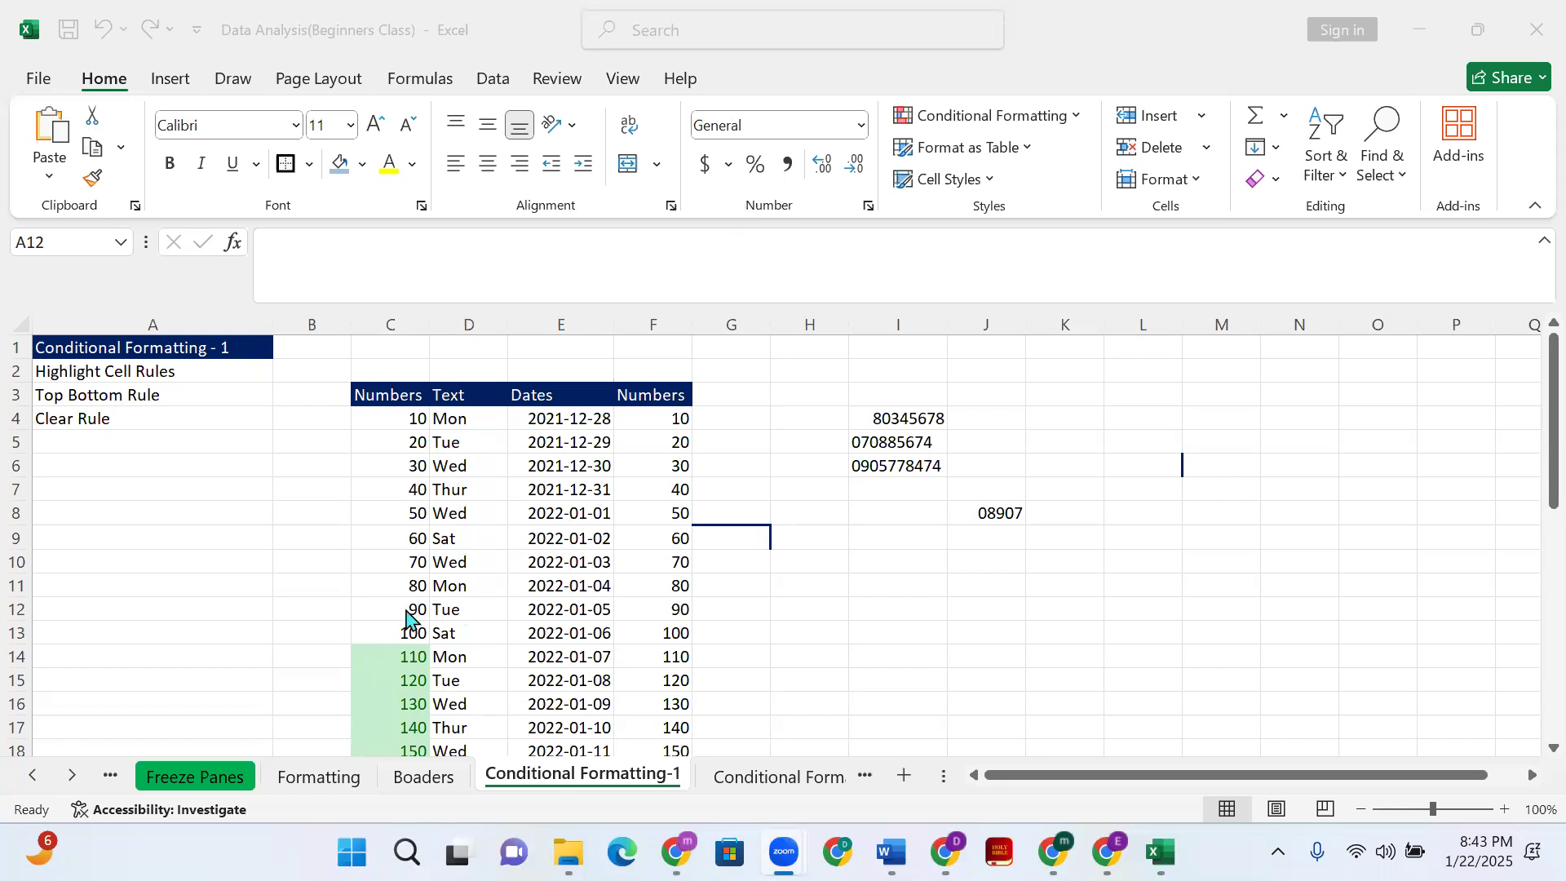
scroll(408, 601, down, 2)
scroll(412, 593, down, 2)
scroll(410, 587, up, 1)
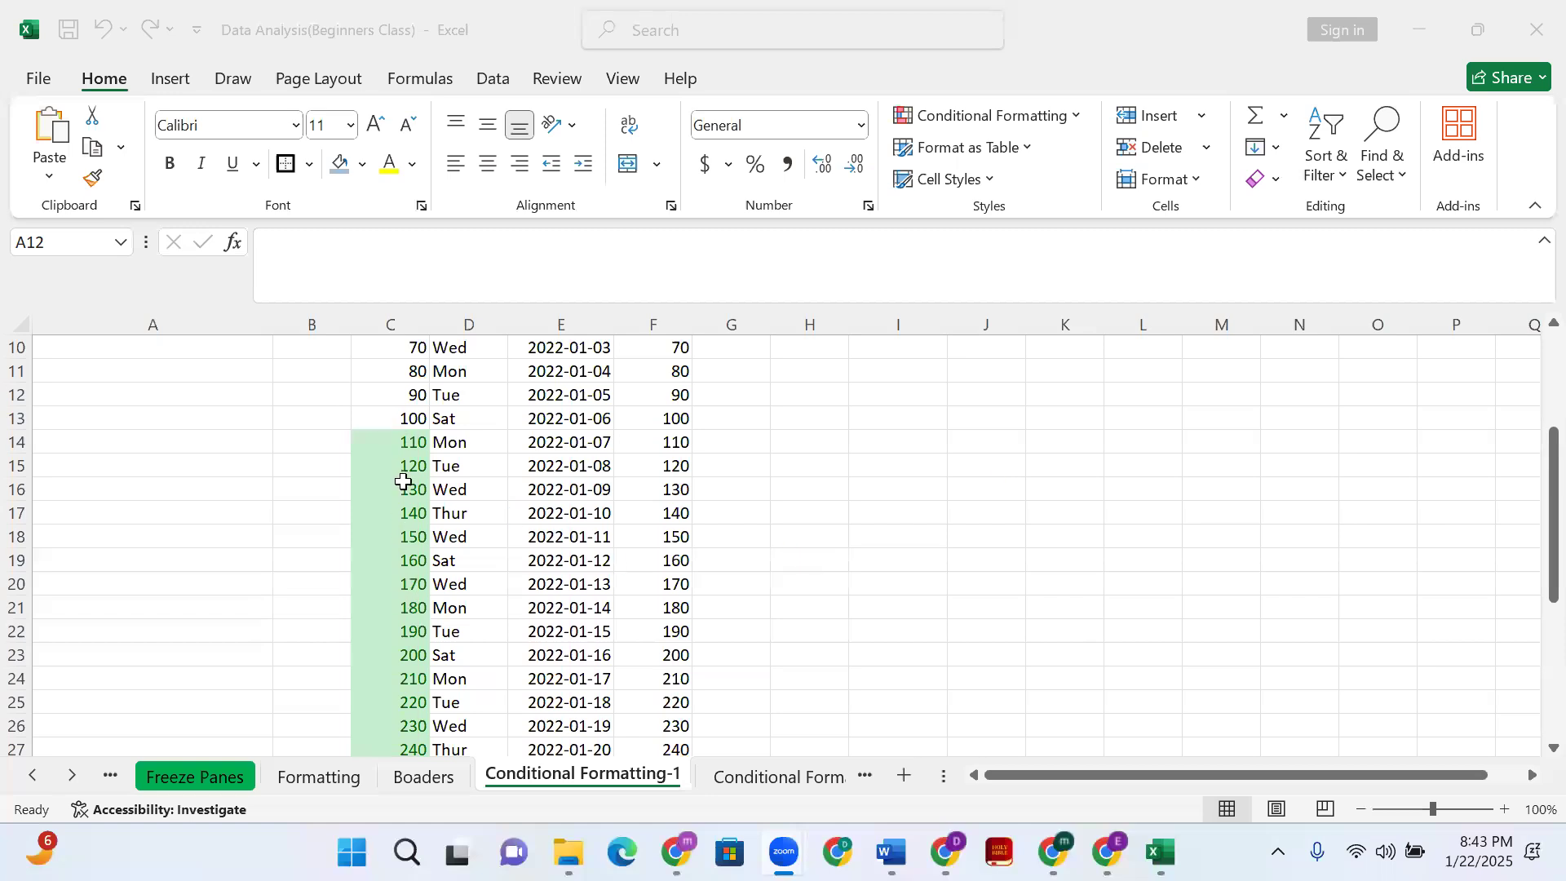
scroll(410, 473, up, 3)
click(392, 416)
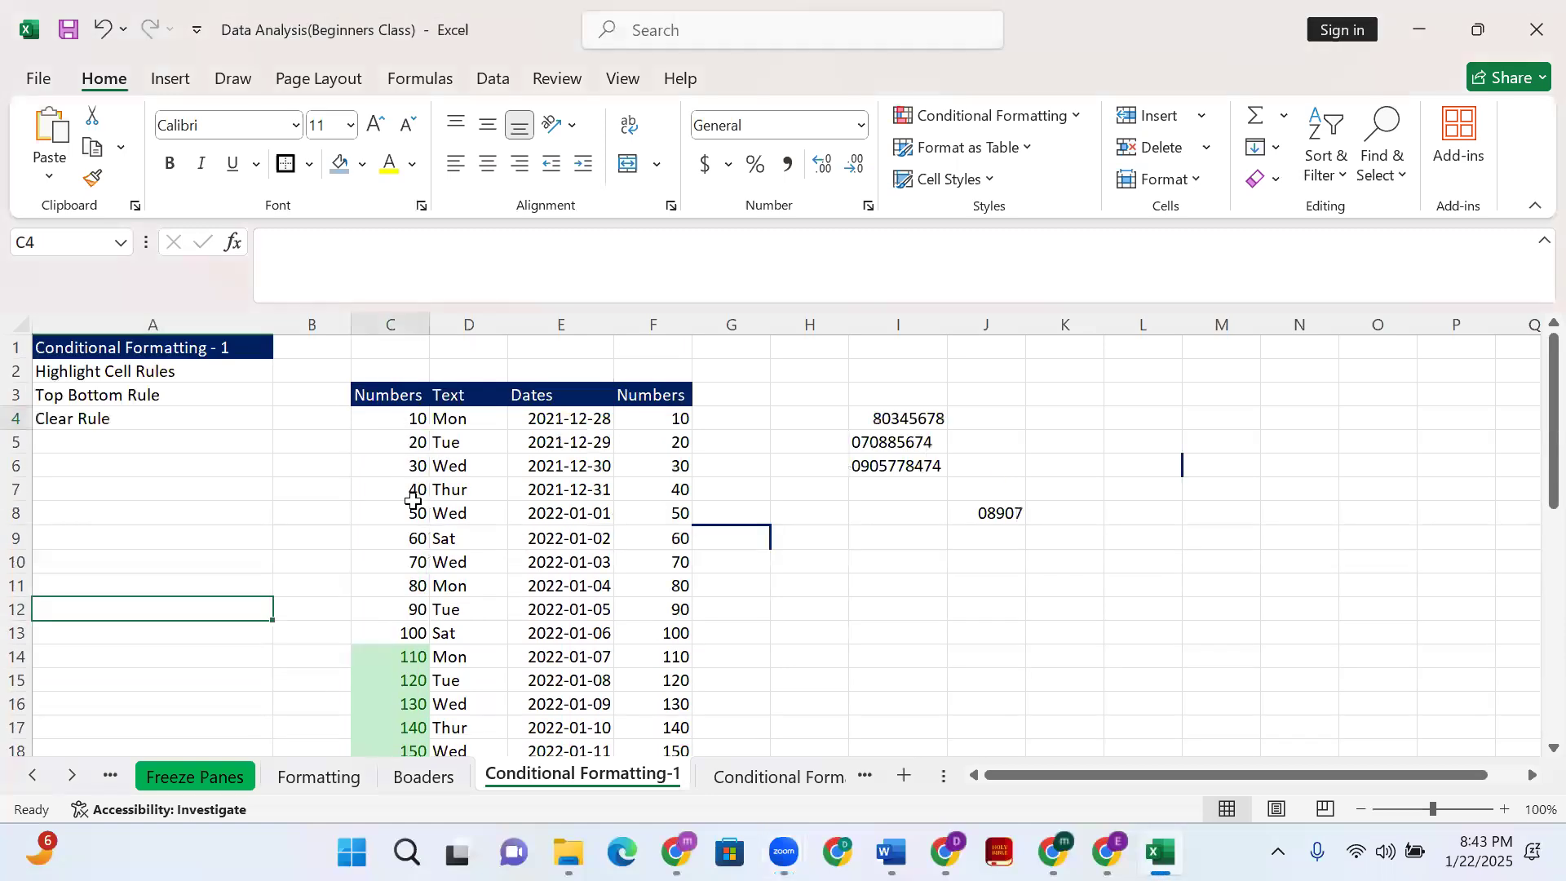
scroll(409, 492, down, 2)
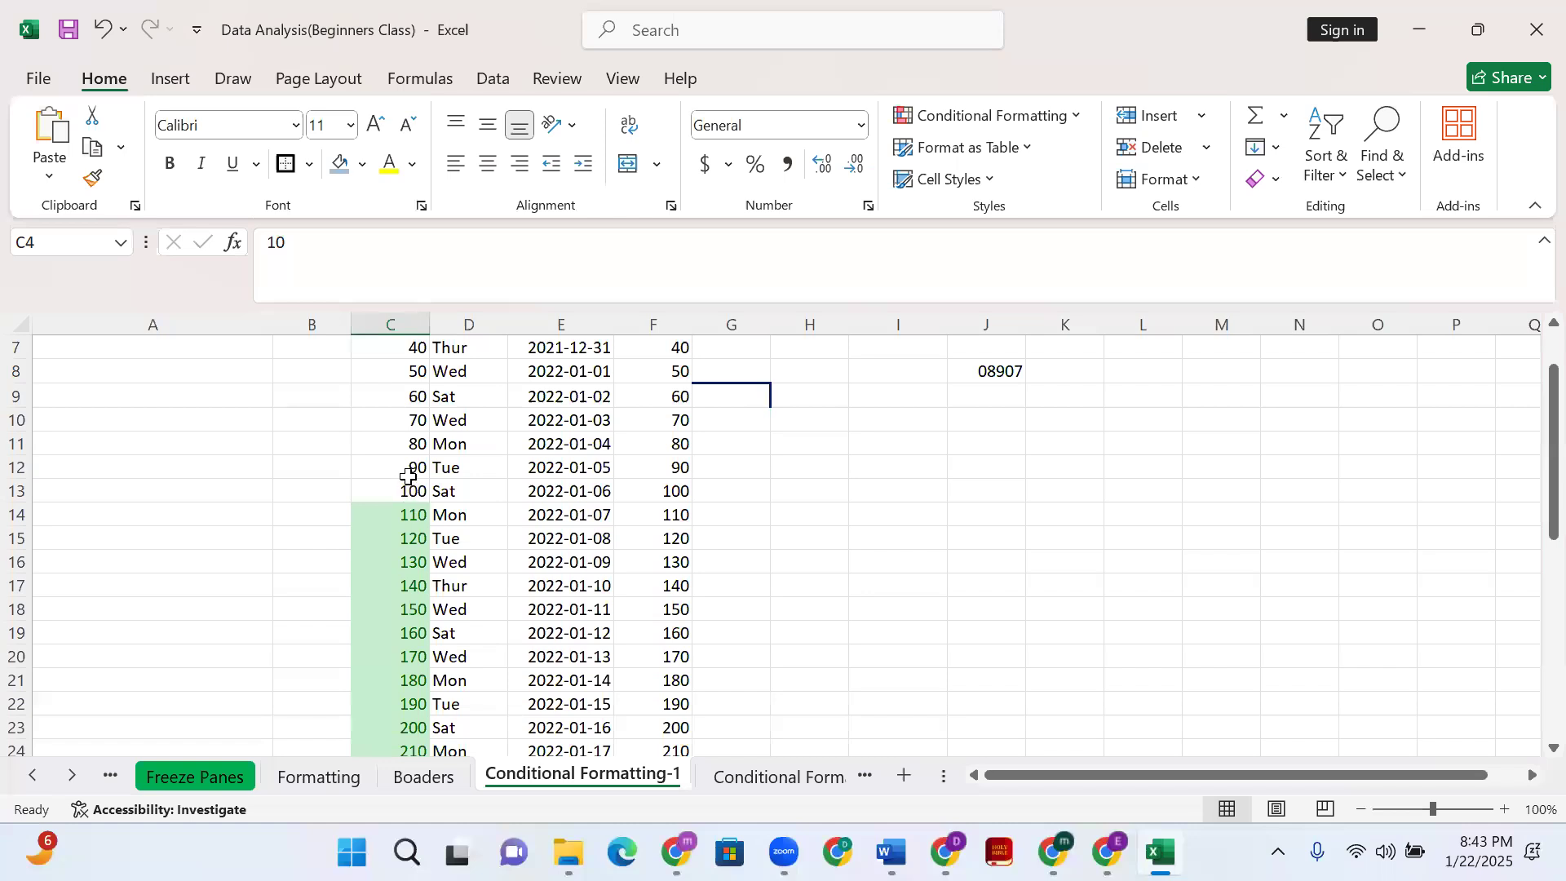
scroll(410, 494, down, 3)
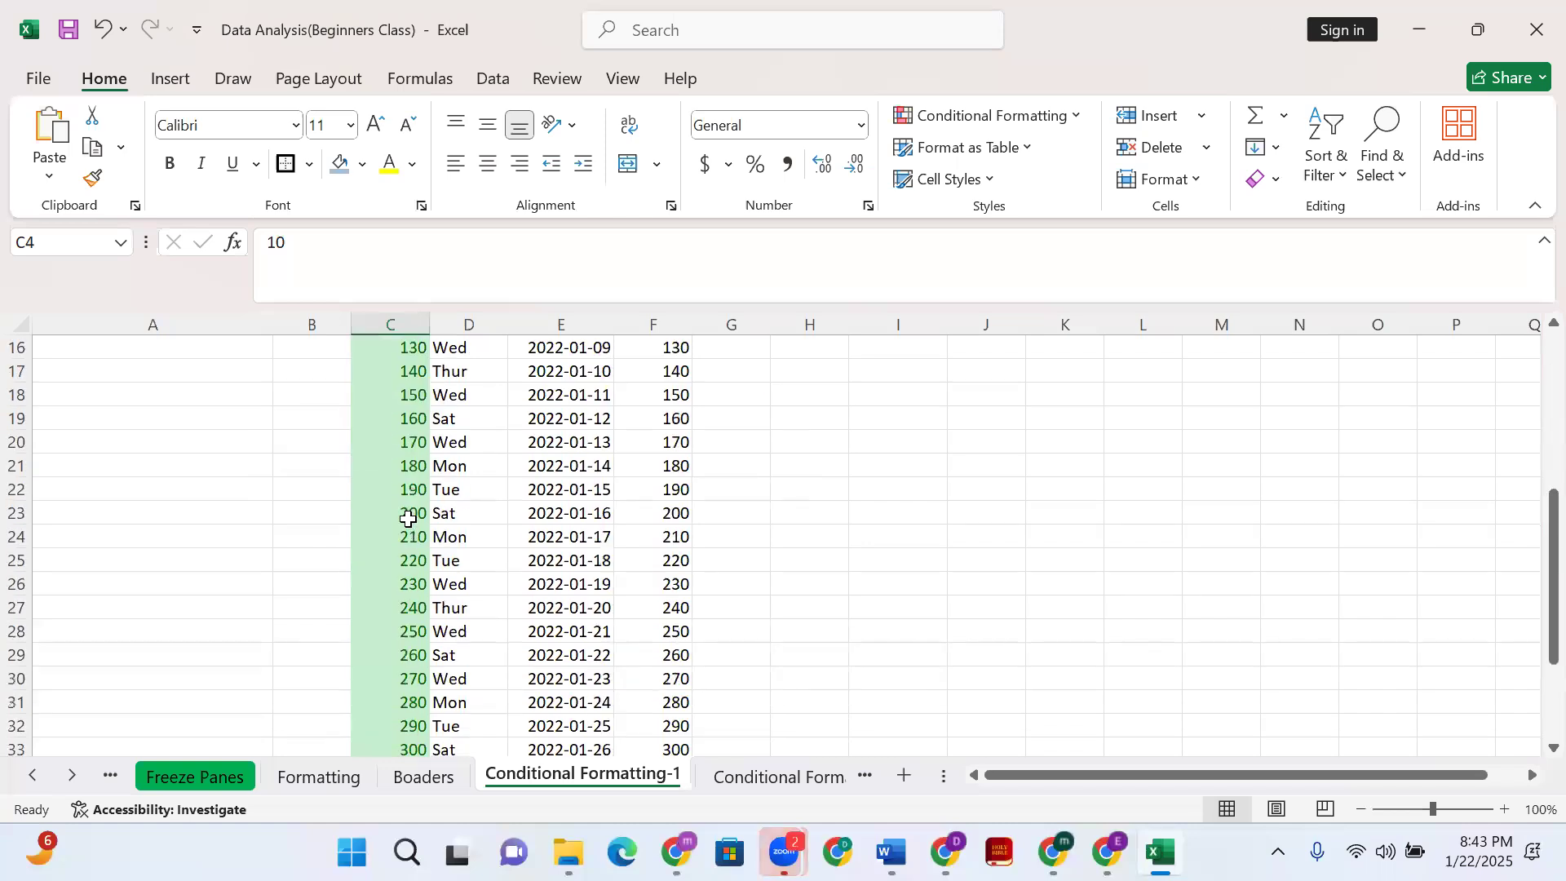
Change the value in cell C23 of the first Numbers column to 90
click(410, 512)
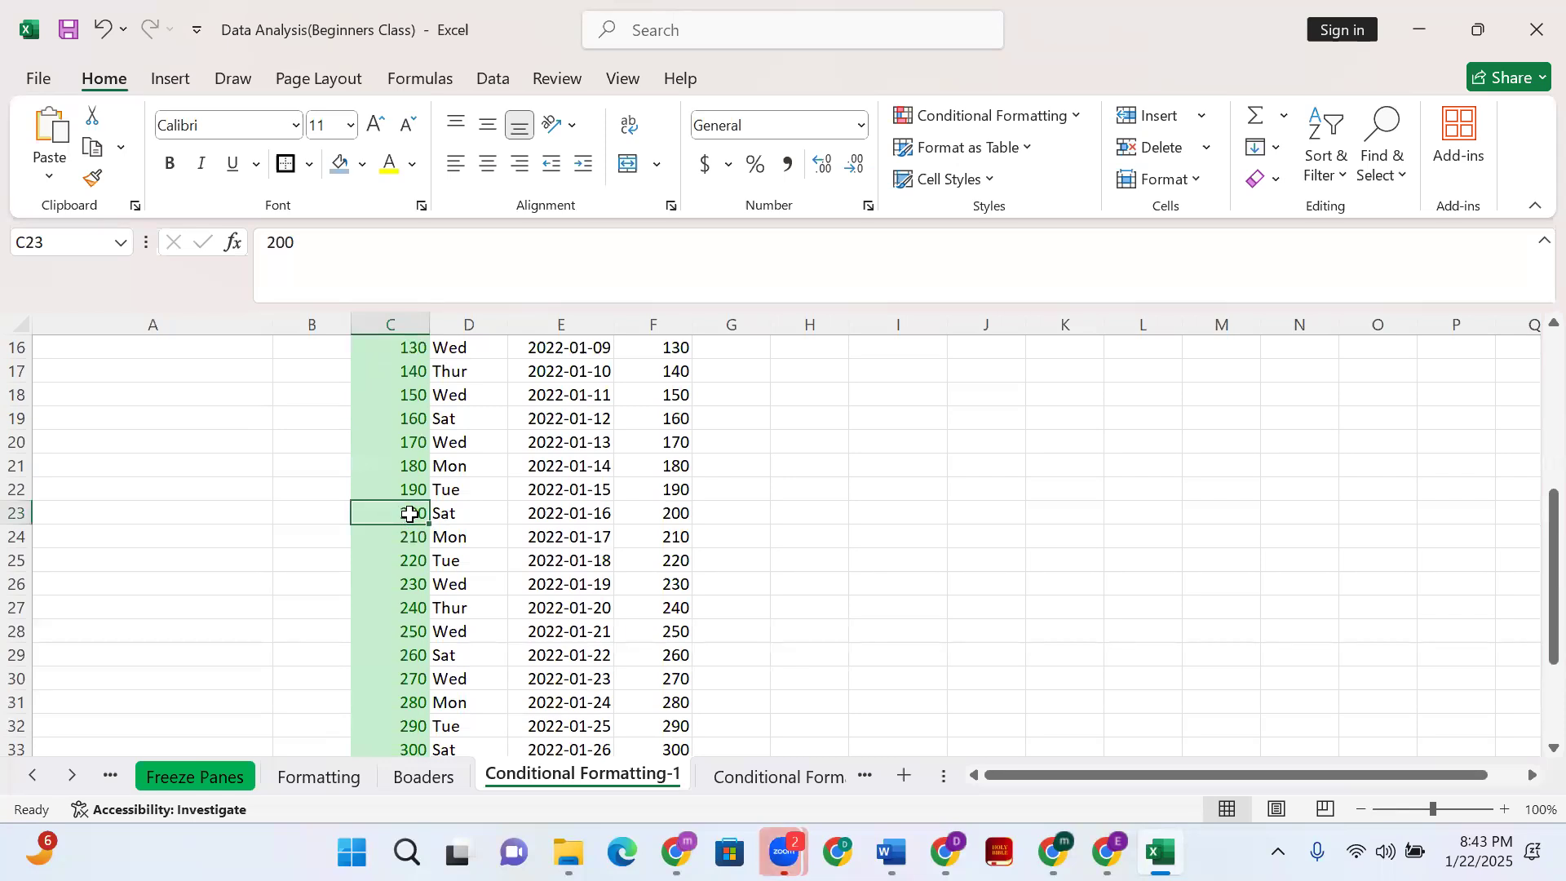
text(9)
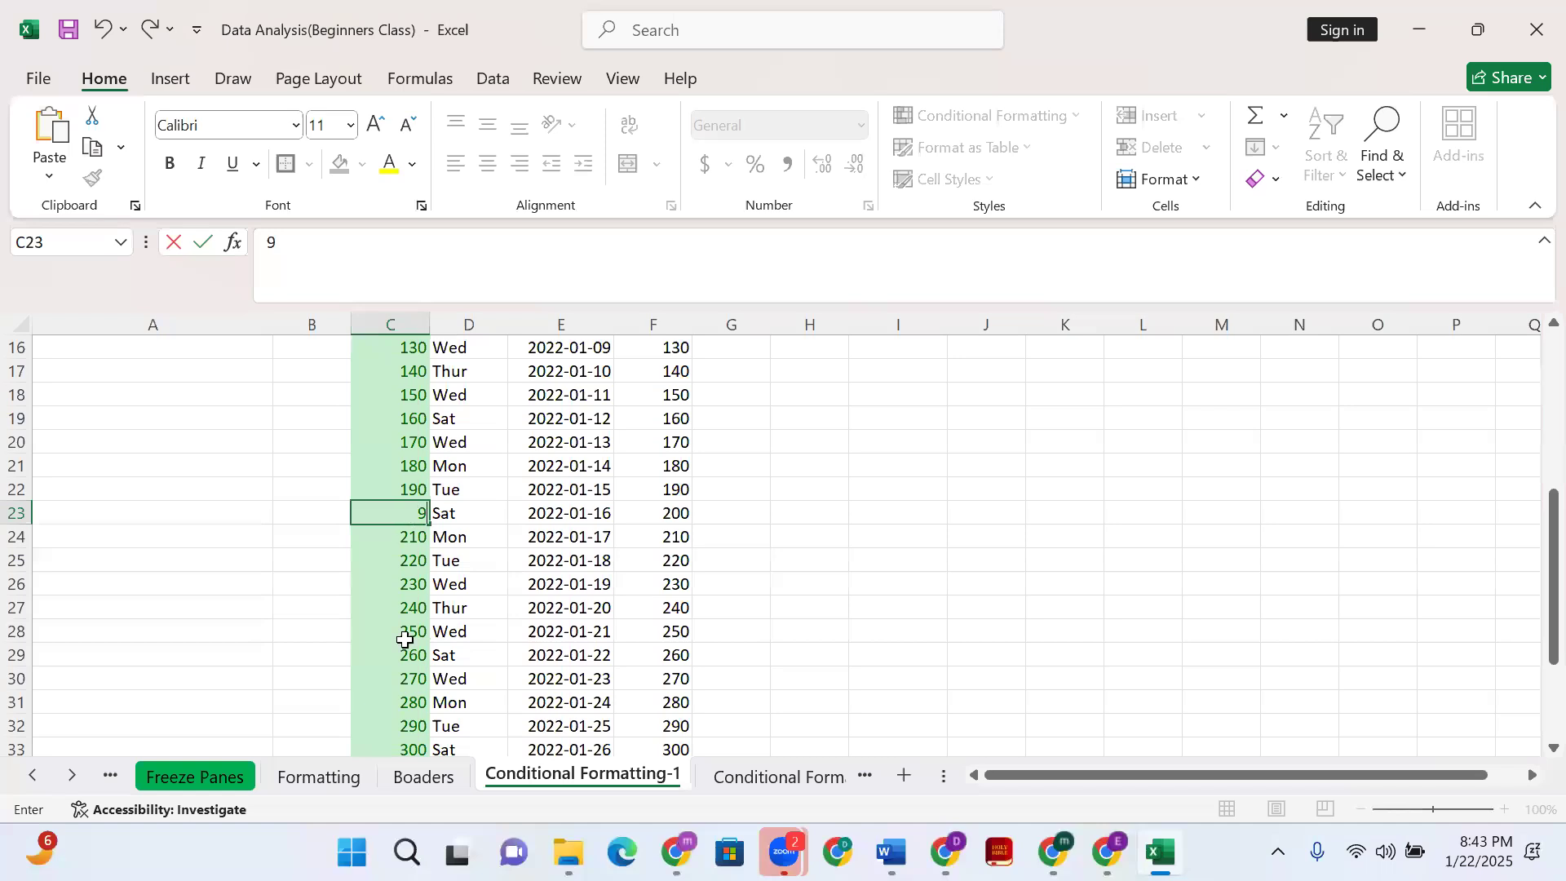
text(0)
key(Return)
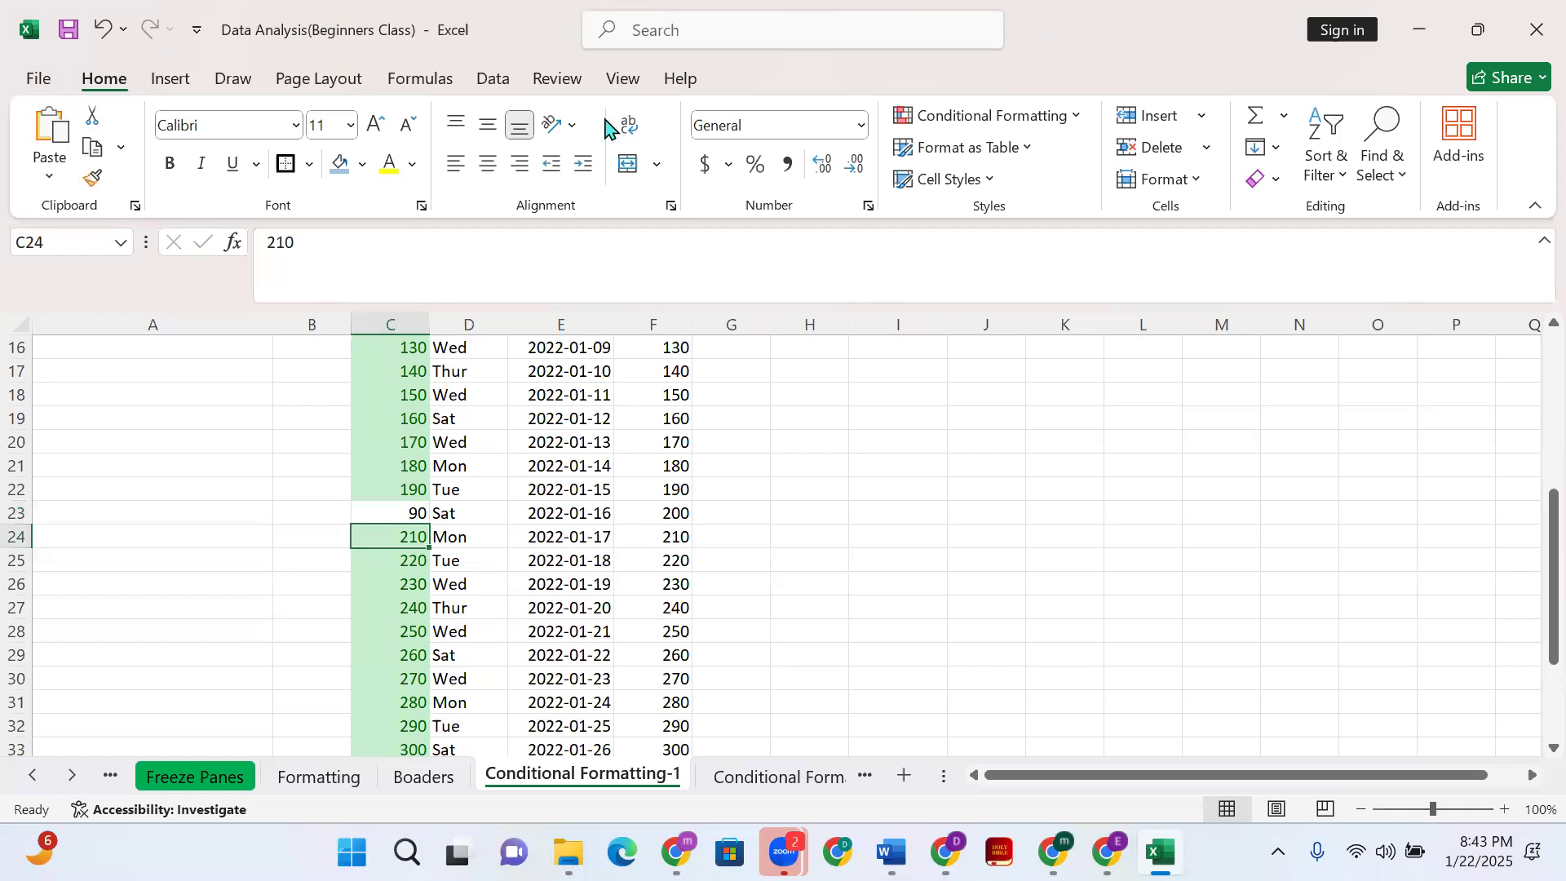
Change the value in cell C20 to 99 and review the highlighting down the column
click(406, 440)
double_click(407, 440)
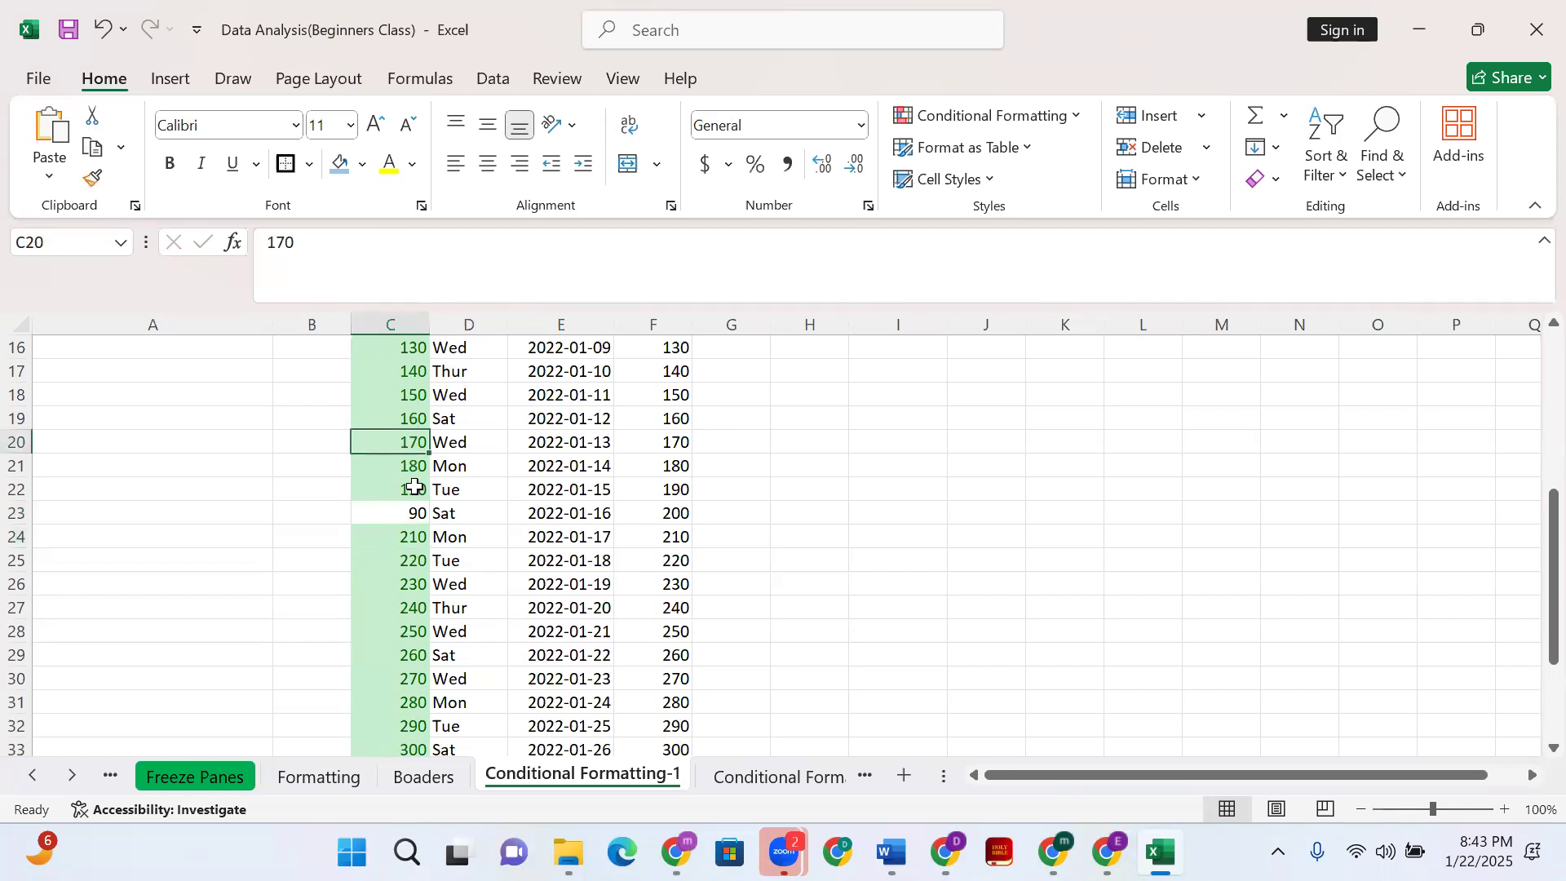
text(99)
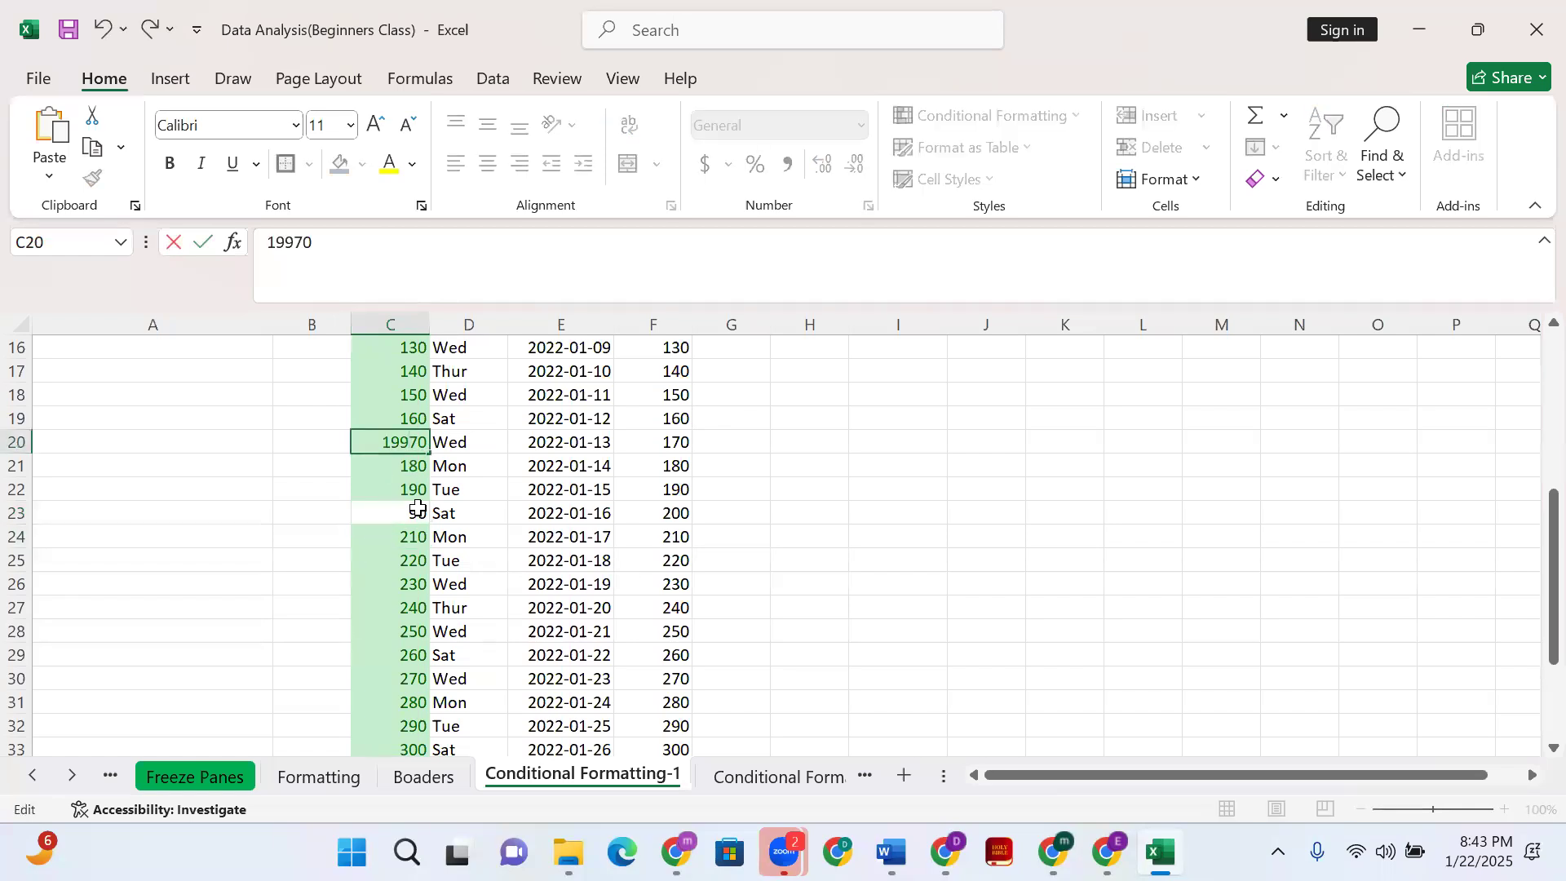
key(ctrl+a)
text(99)
key(Return)
scroll(456, 588, up, 5)
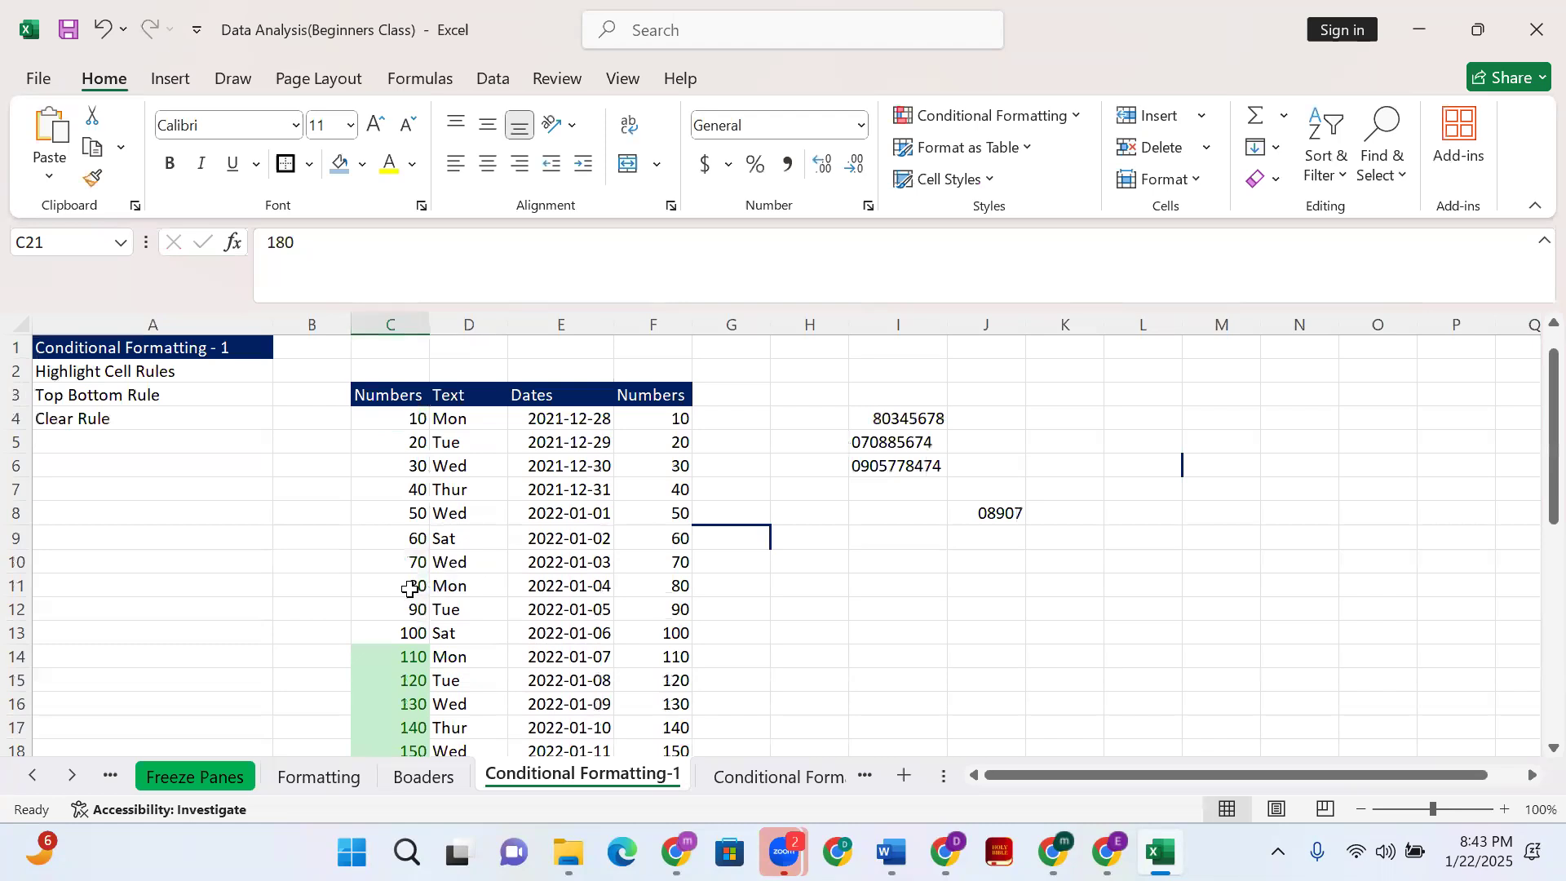
scroll(409, 589, down, 3)
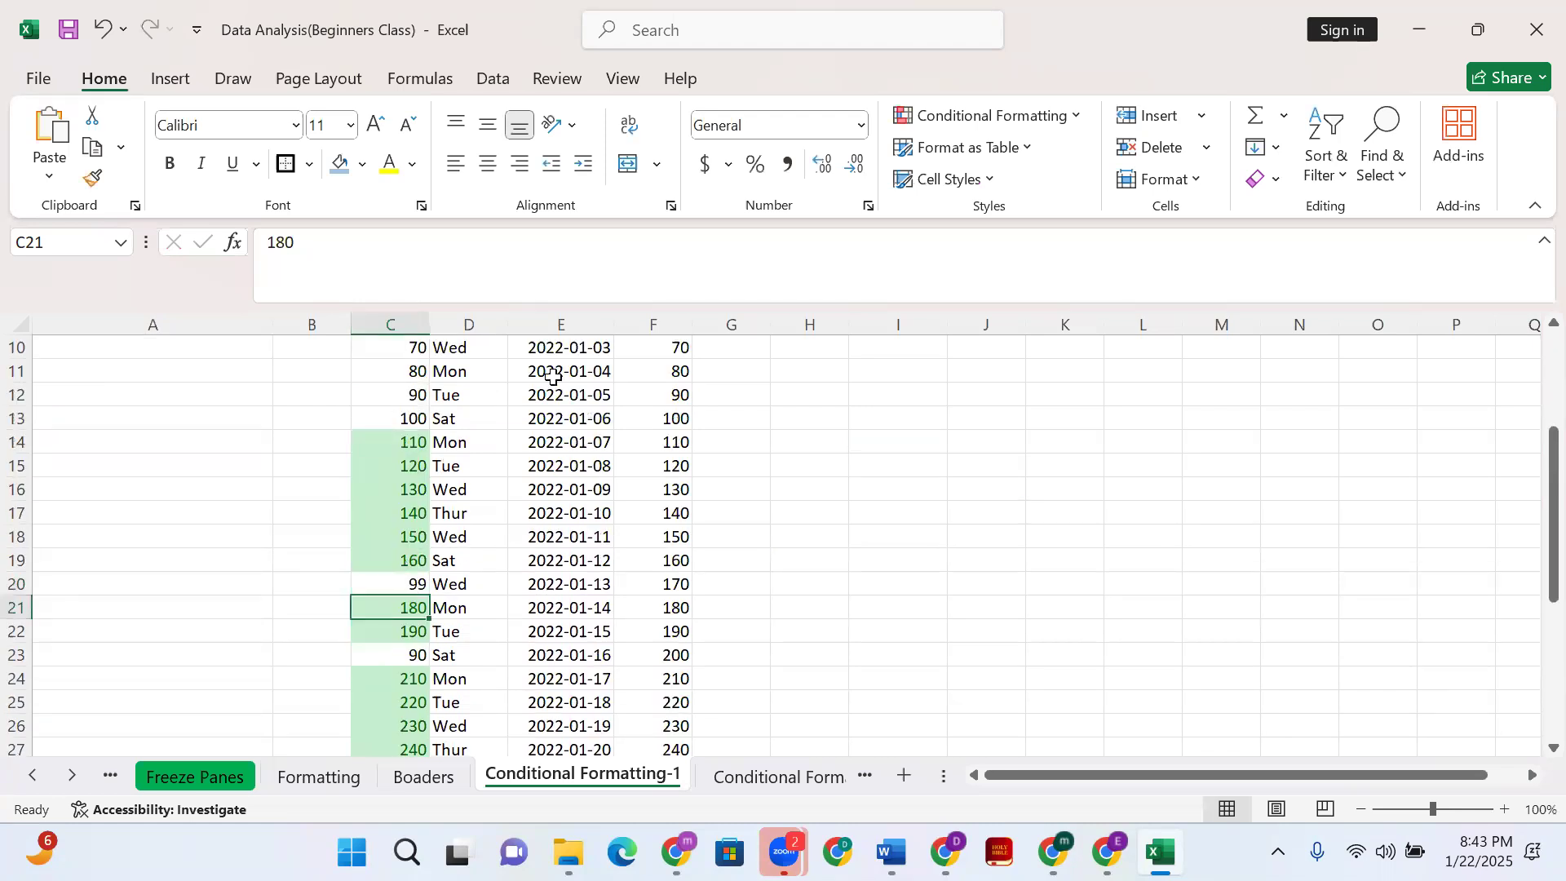
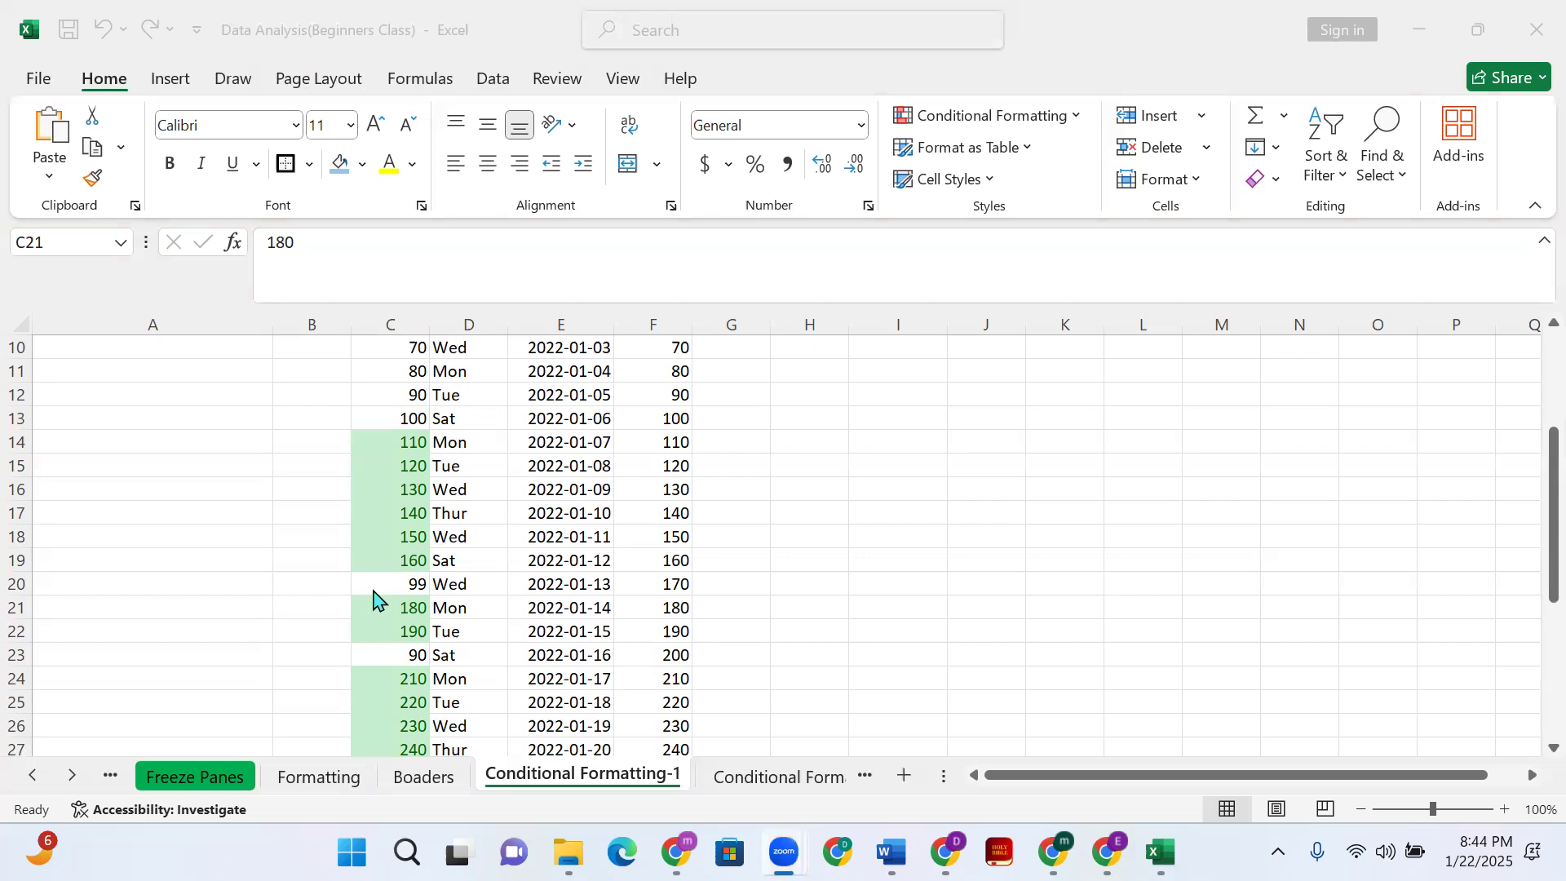
Apply a Less Than 100 highlight rule with Light Red Fill with Dark Red Text to cells C4:C39 of the first Numbers column
scroll(403, 513, down, 8)
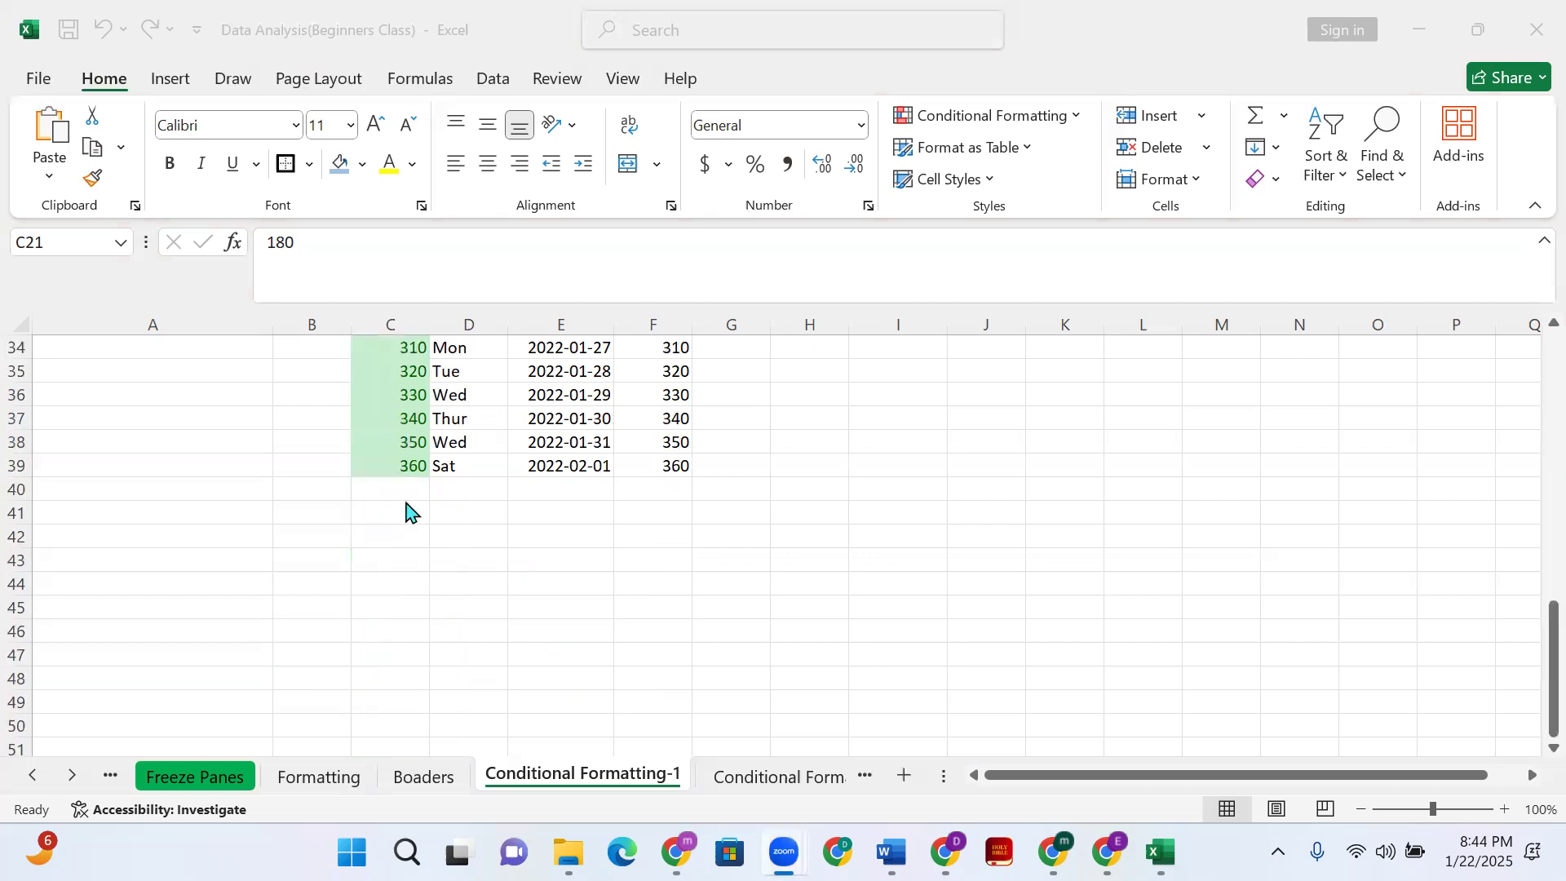
scroll(404, 514, up, 10)
scroll(400, 440, up, 1)
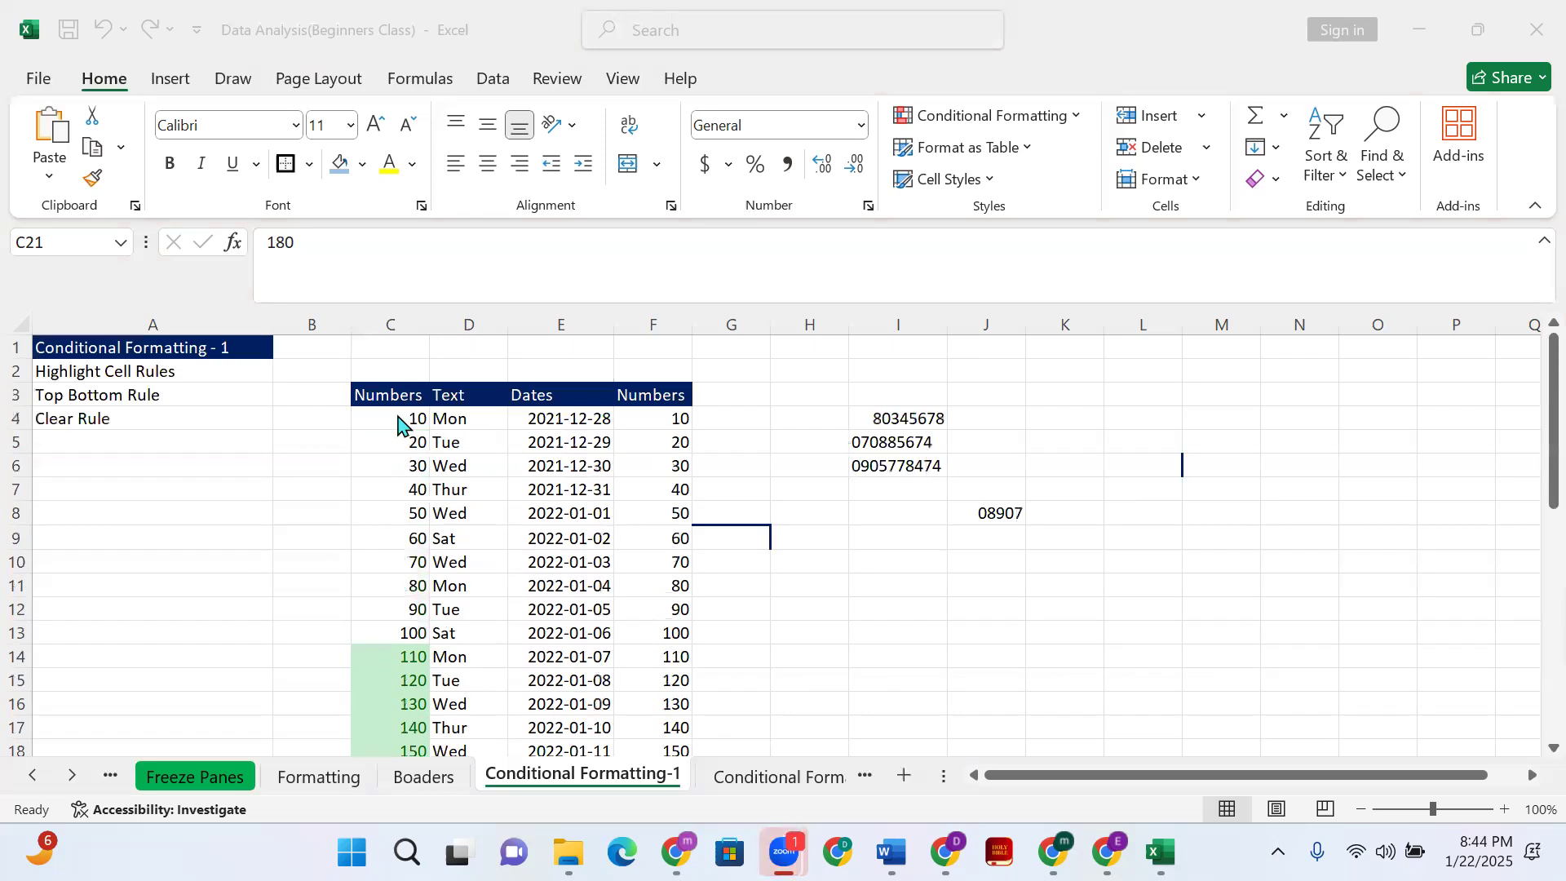
click(401, 427)
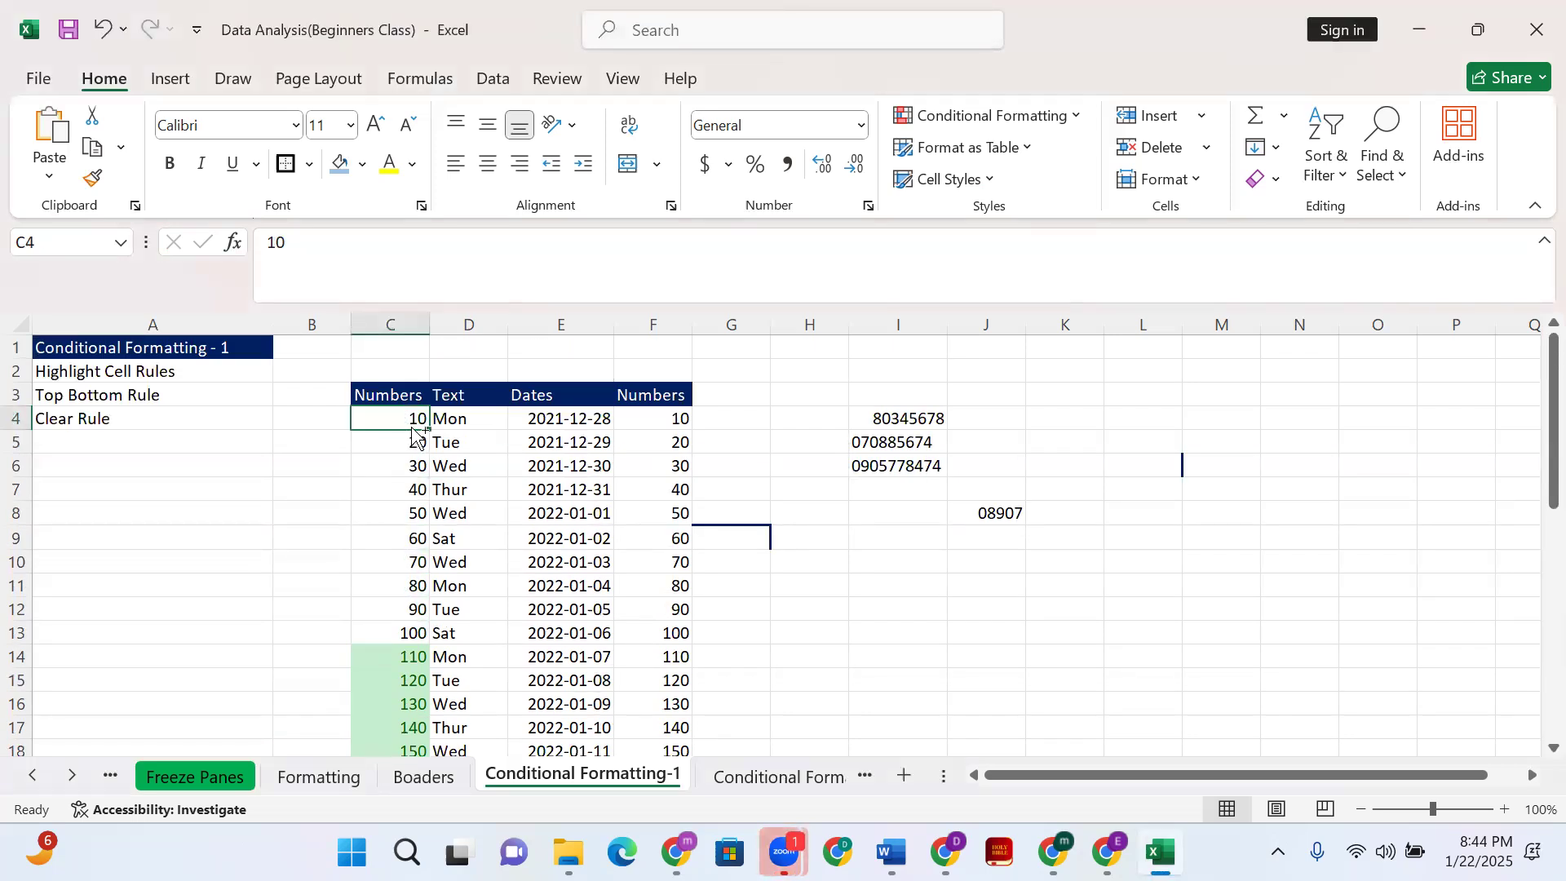
key(ctrl+shift+Down)
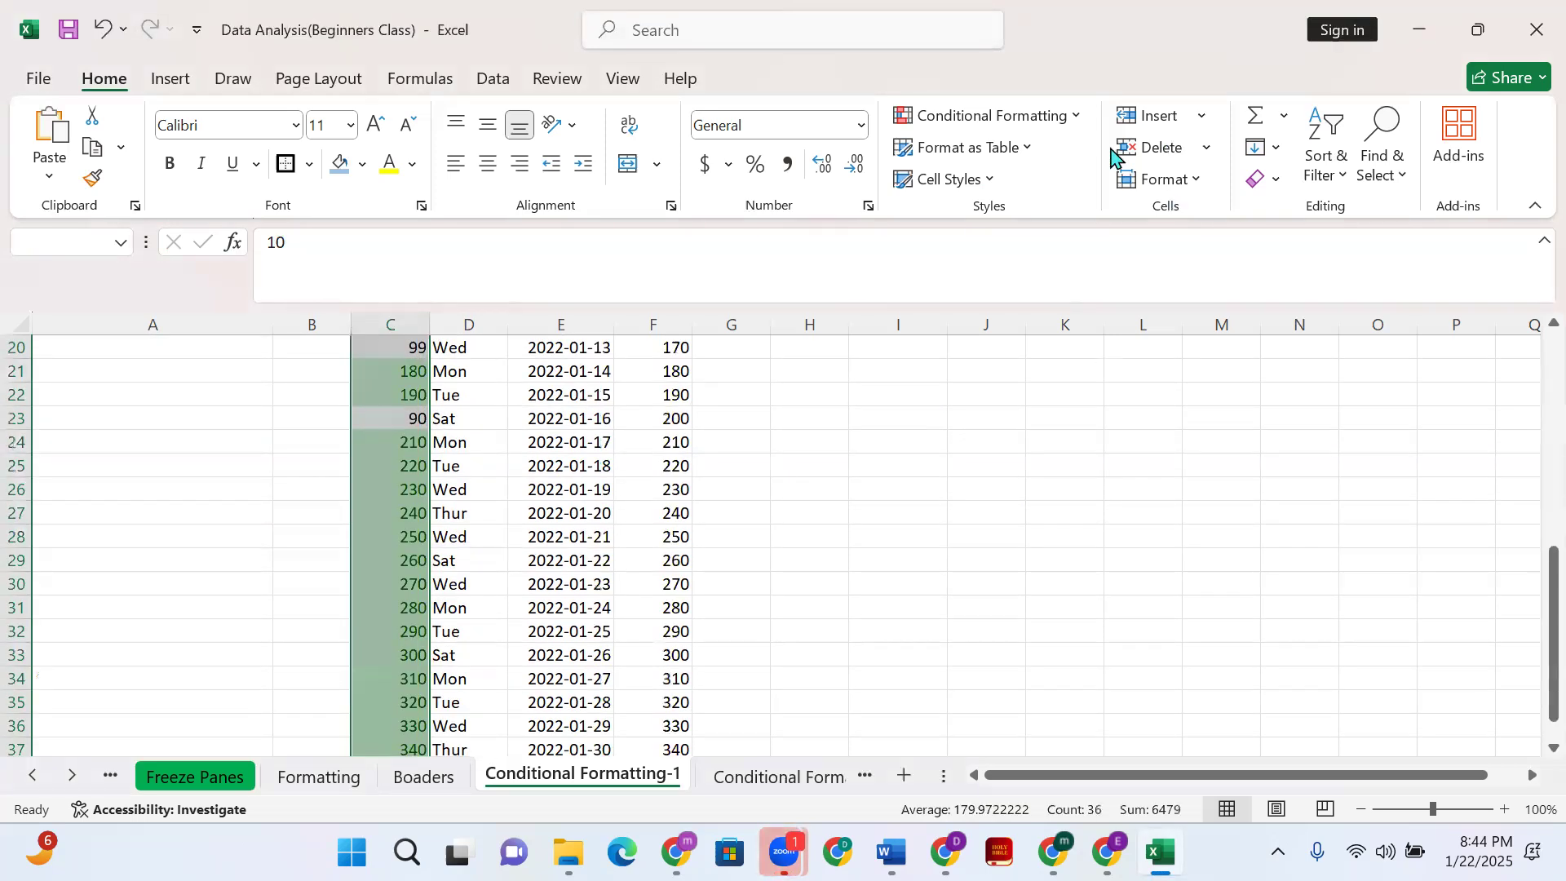
scroll(879, 450, up, 2)
click(1066, 120)
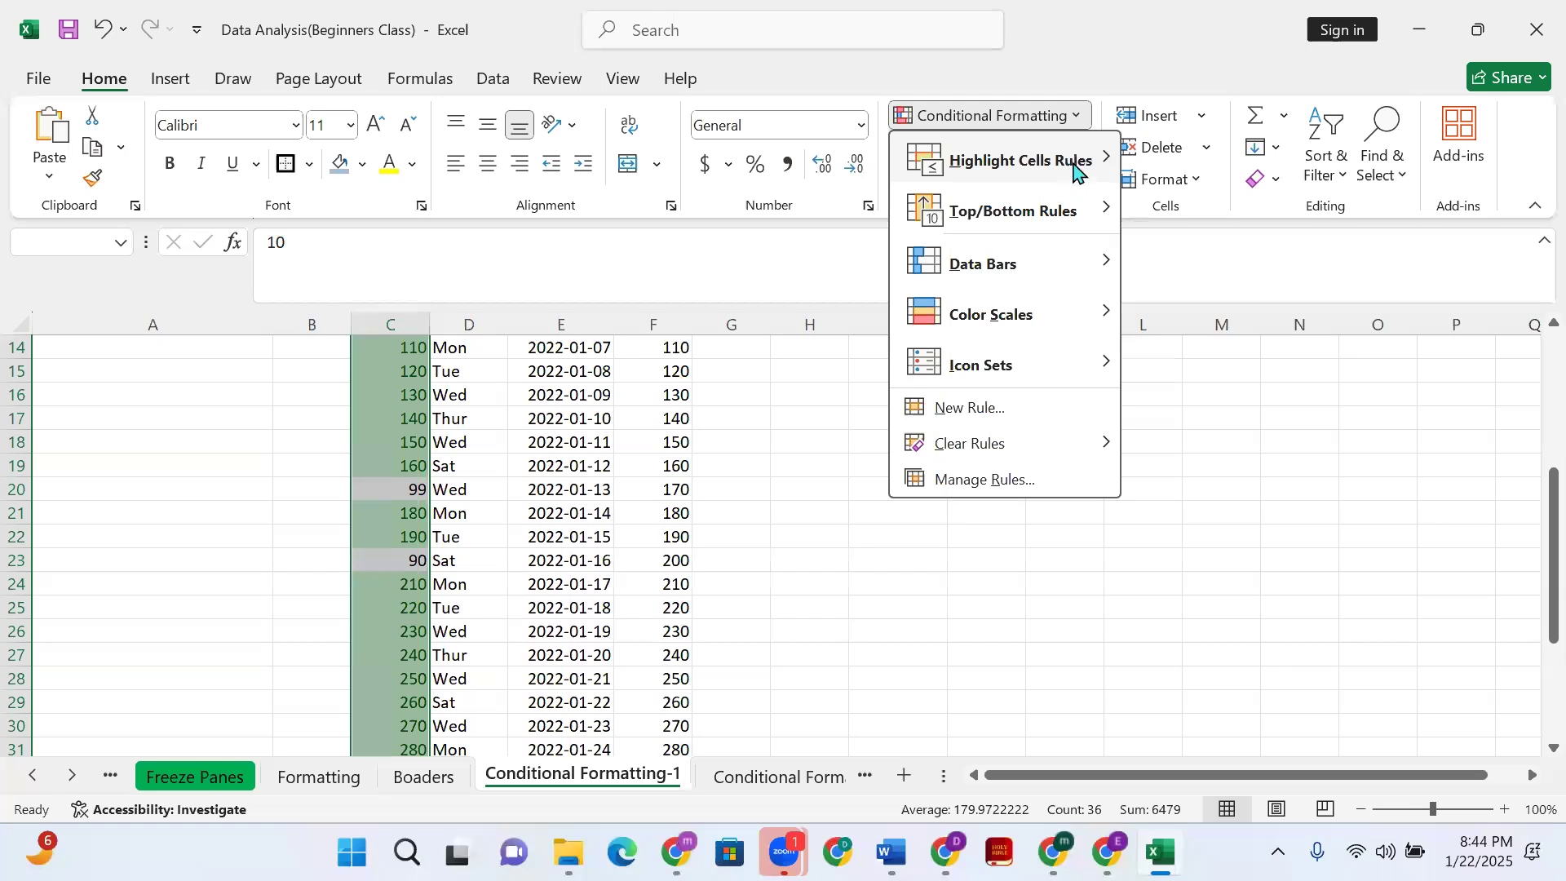
mouse_move(1195, 171)
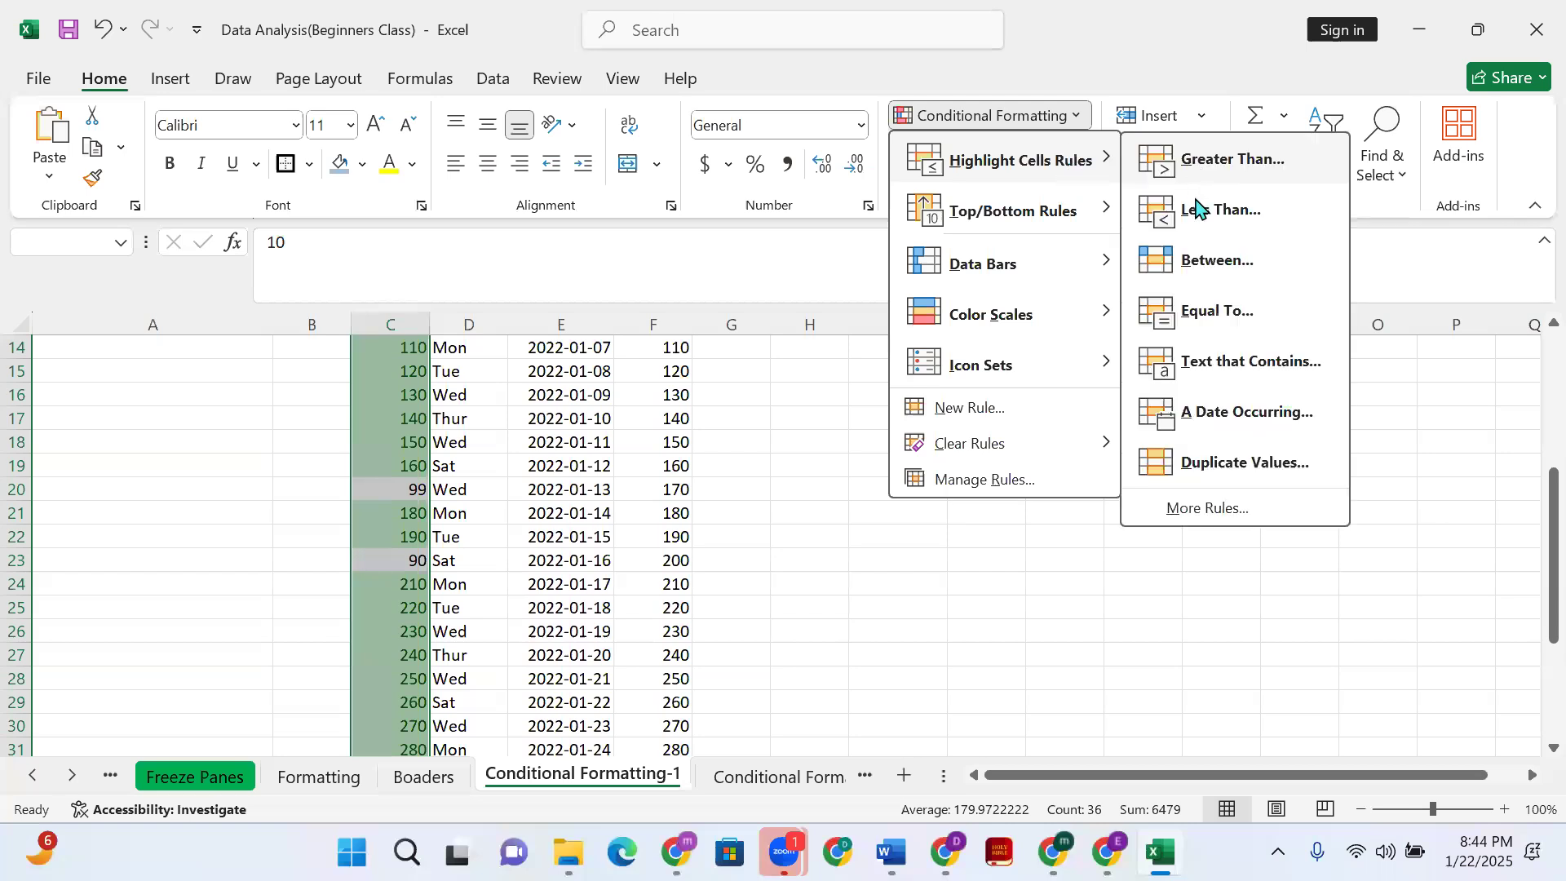
click(1195, 209)
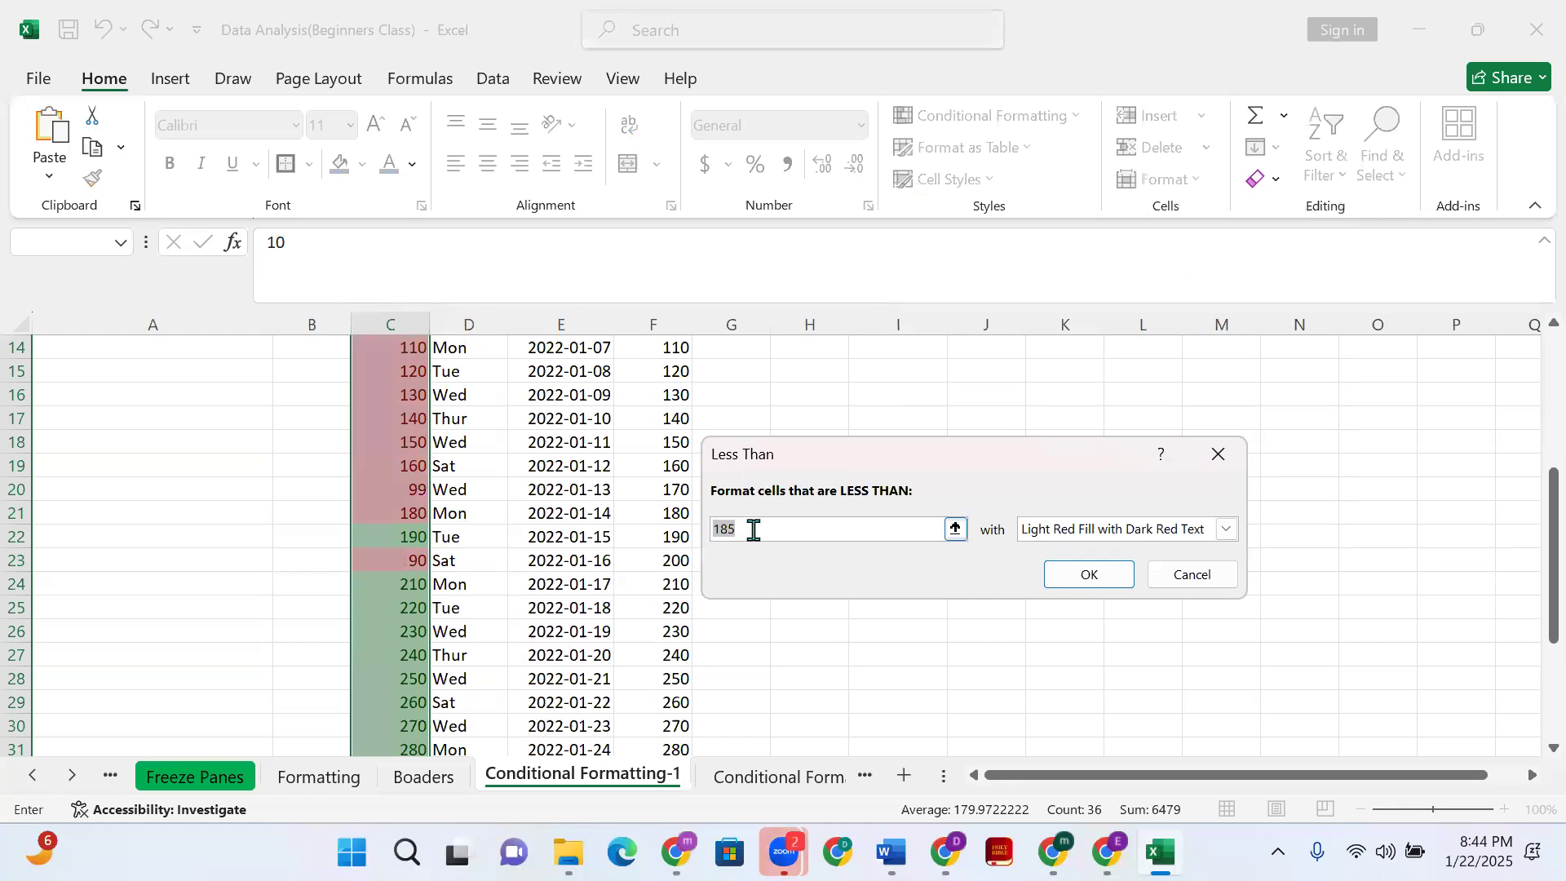
text(100)
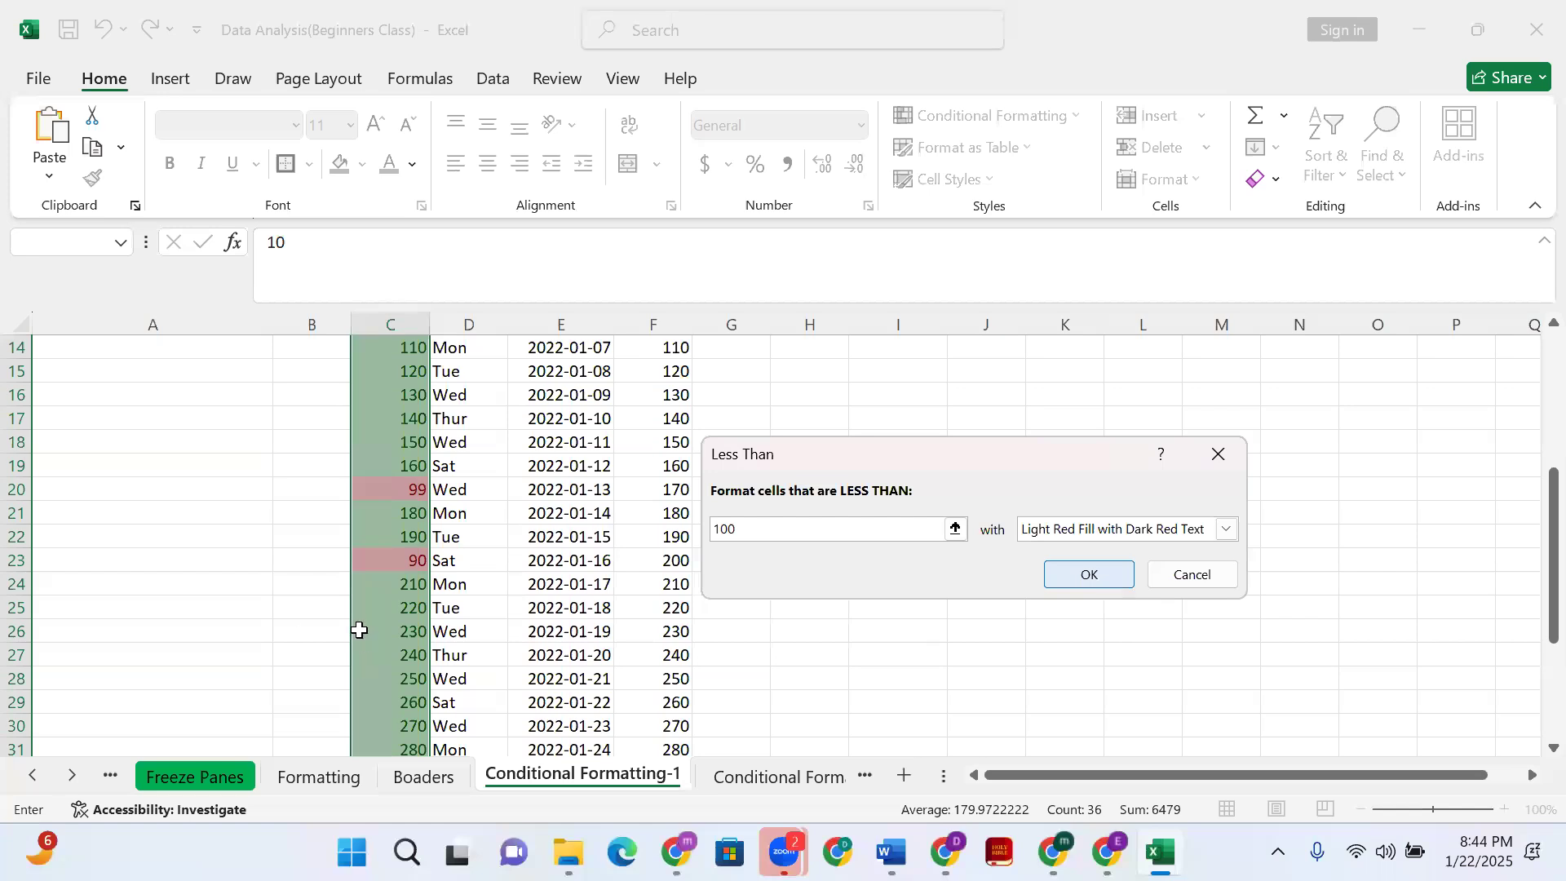
key(Return)
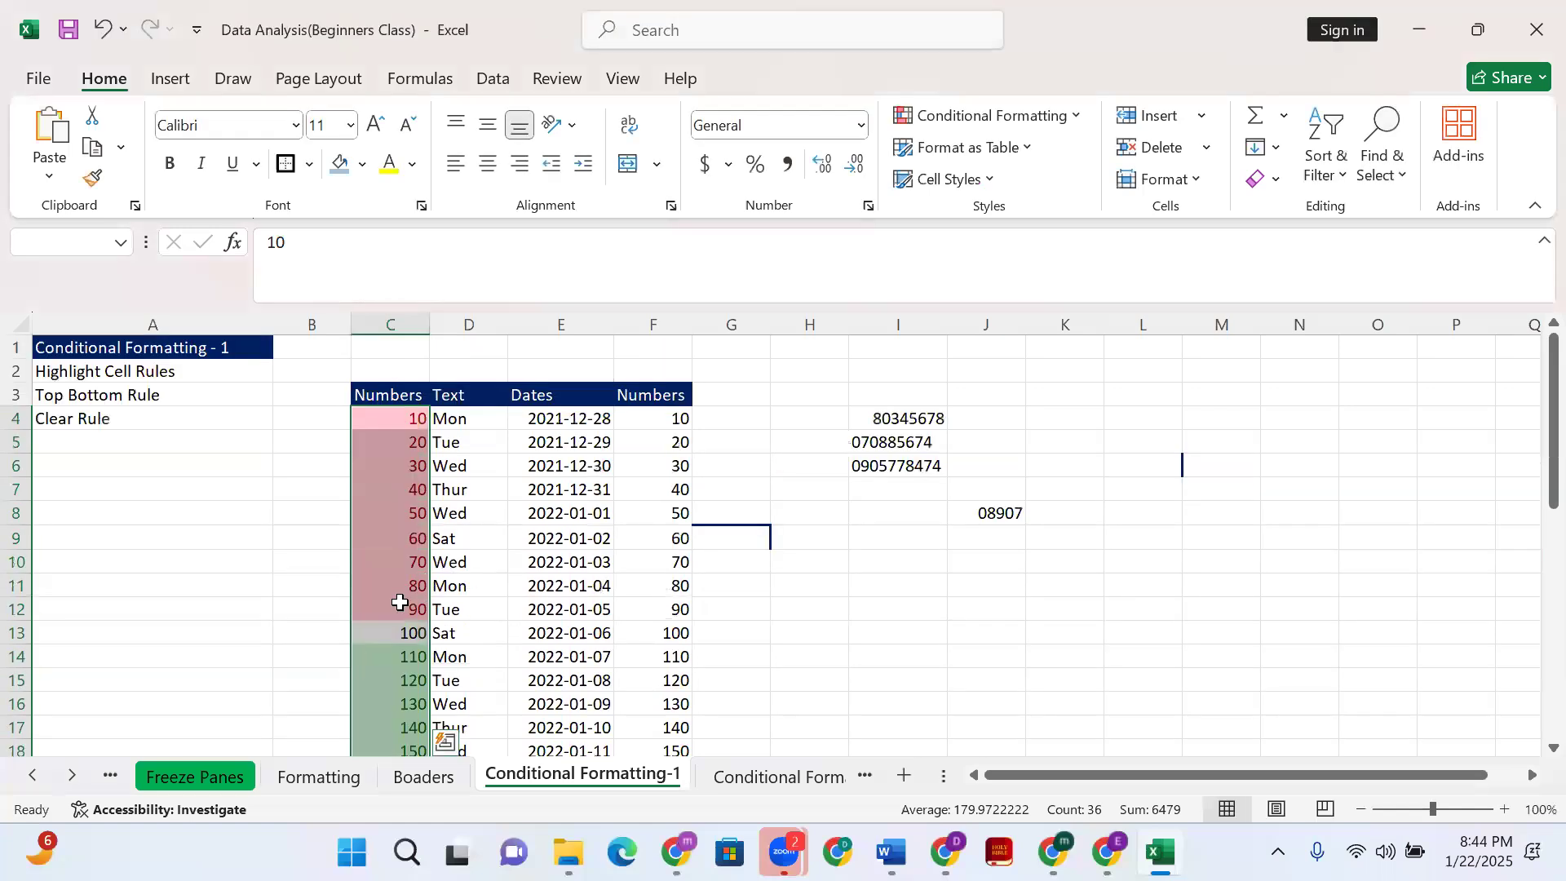
Review the highlighting down the first Numbers column and change the value in cell C8 to 150
scroll(400, 602, down, 2)
scroll(427, 560, down, 5)
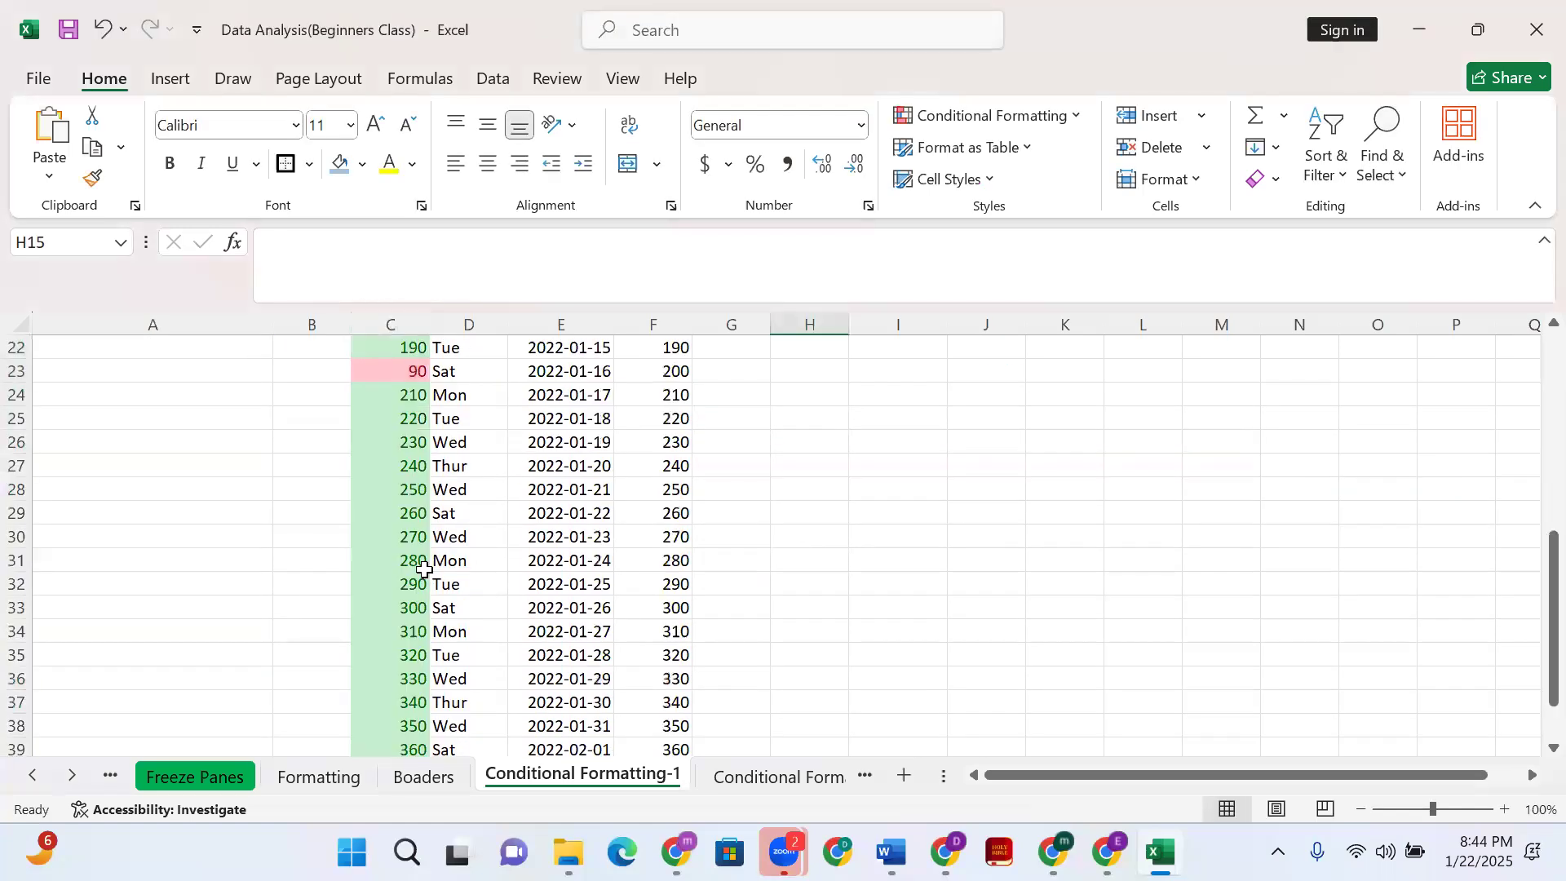
scroll(413, 601, up, 6)
scroll(394, 587, up, 1)
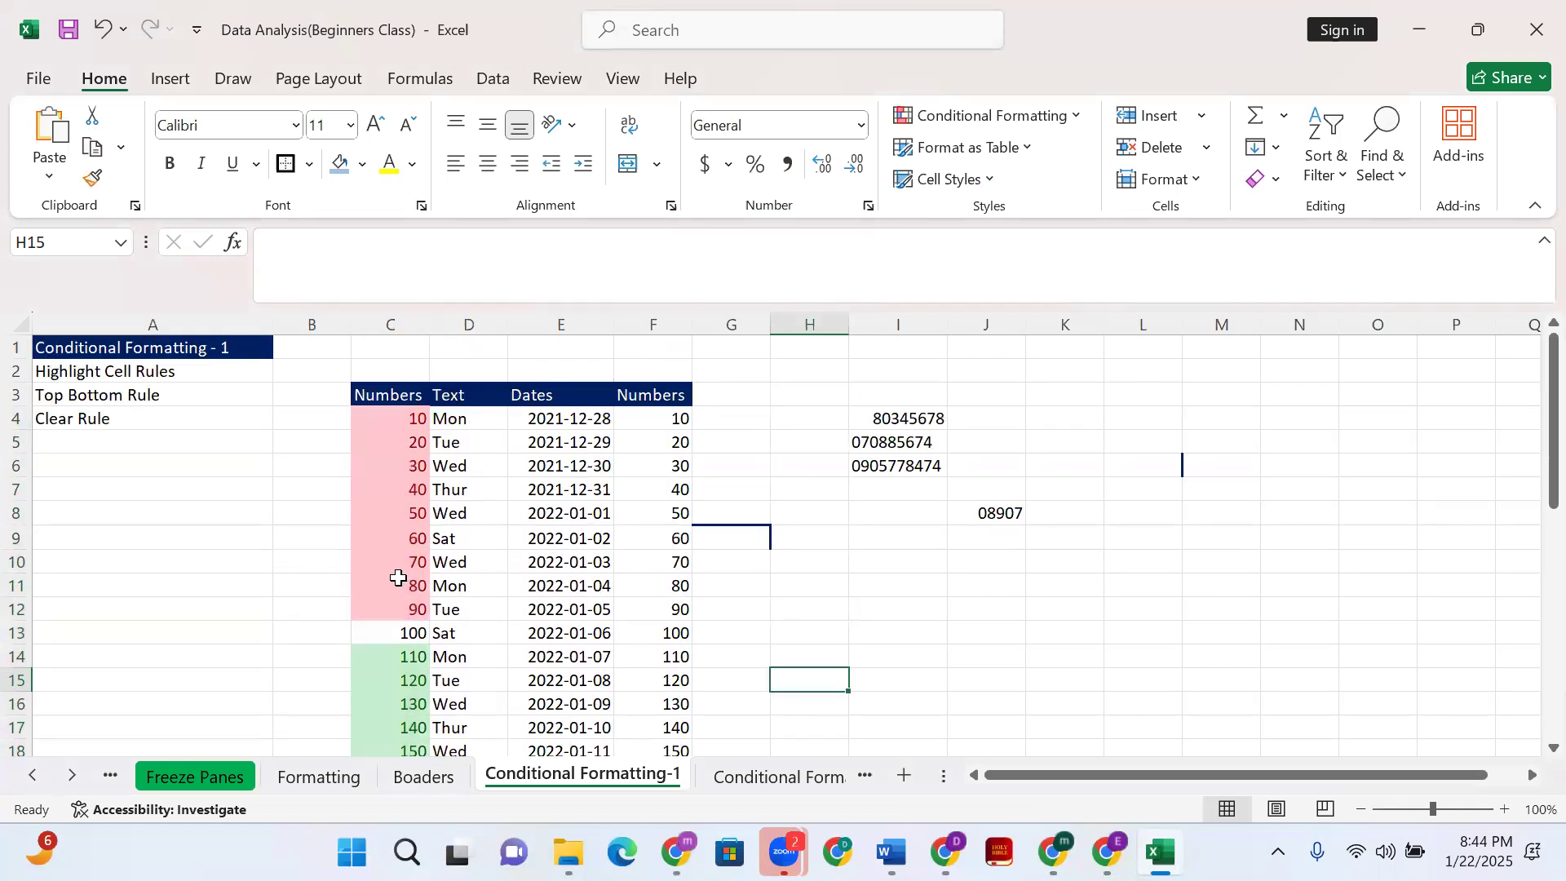
scroll(398, 577, down, 1)
scroll(398, 570, up, 1)
click(406, 515)
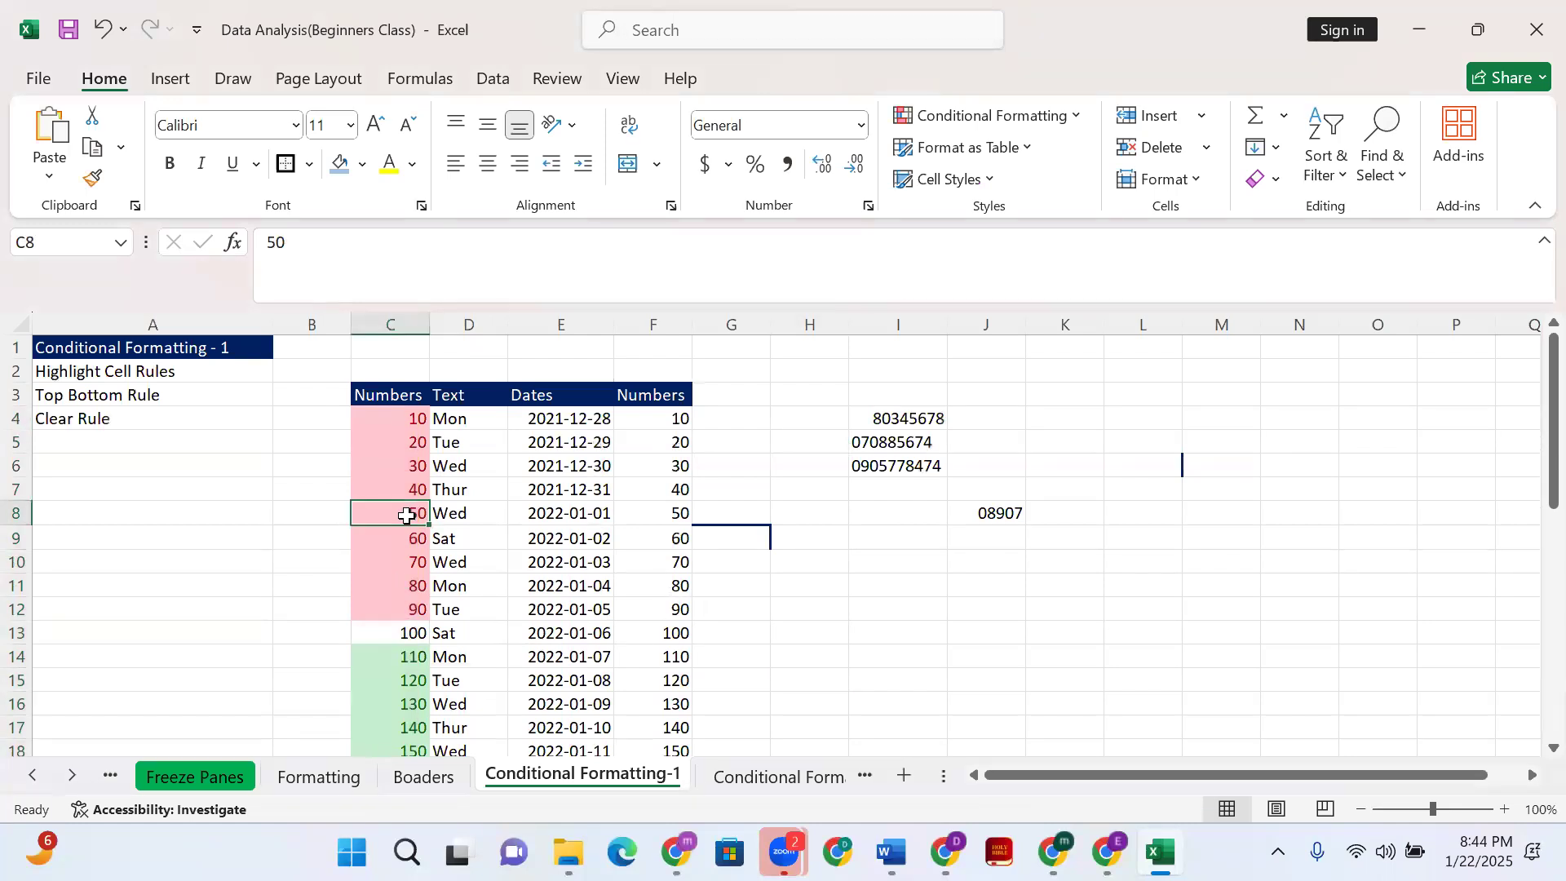
text(150)
key(Return)
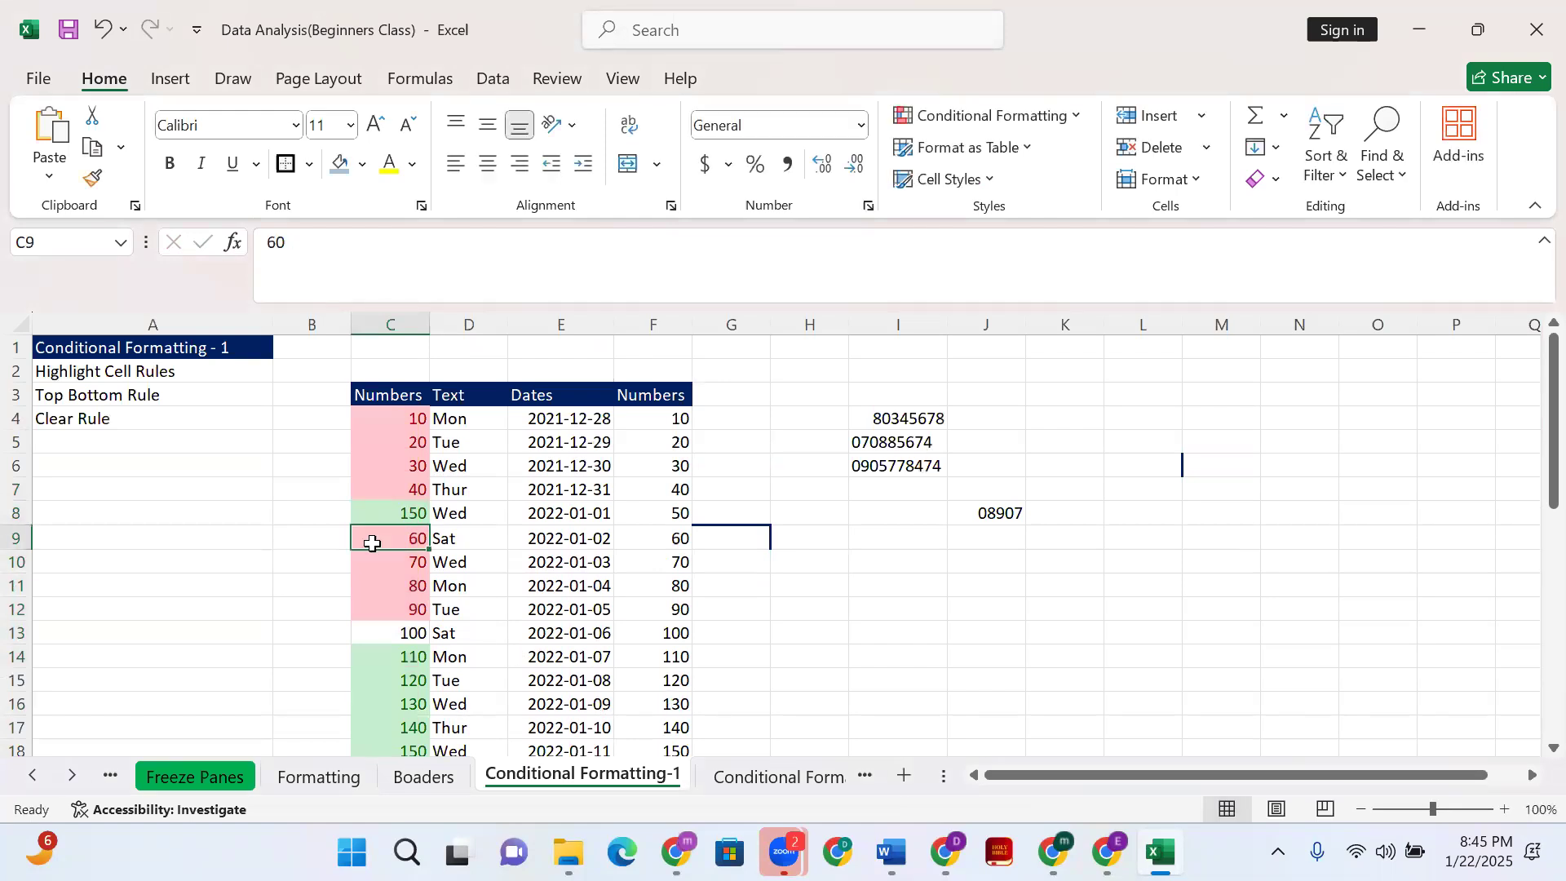
Examine how values above, below and equal to 100 are highlighted throughout the first Numbers column
click(667, 118)
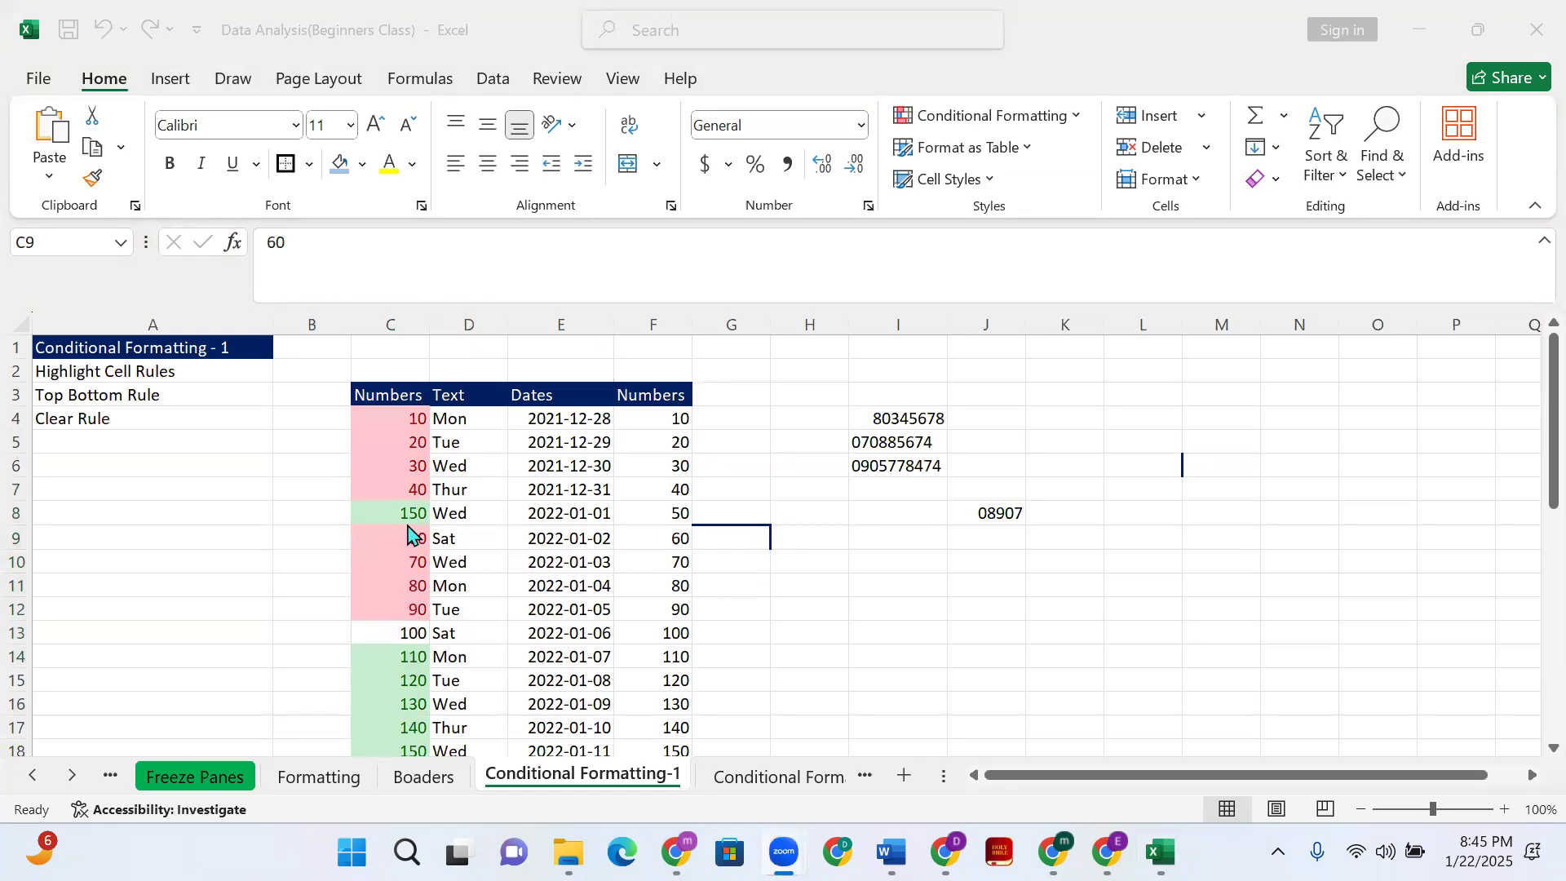
scroll(408, 534, down, 3)
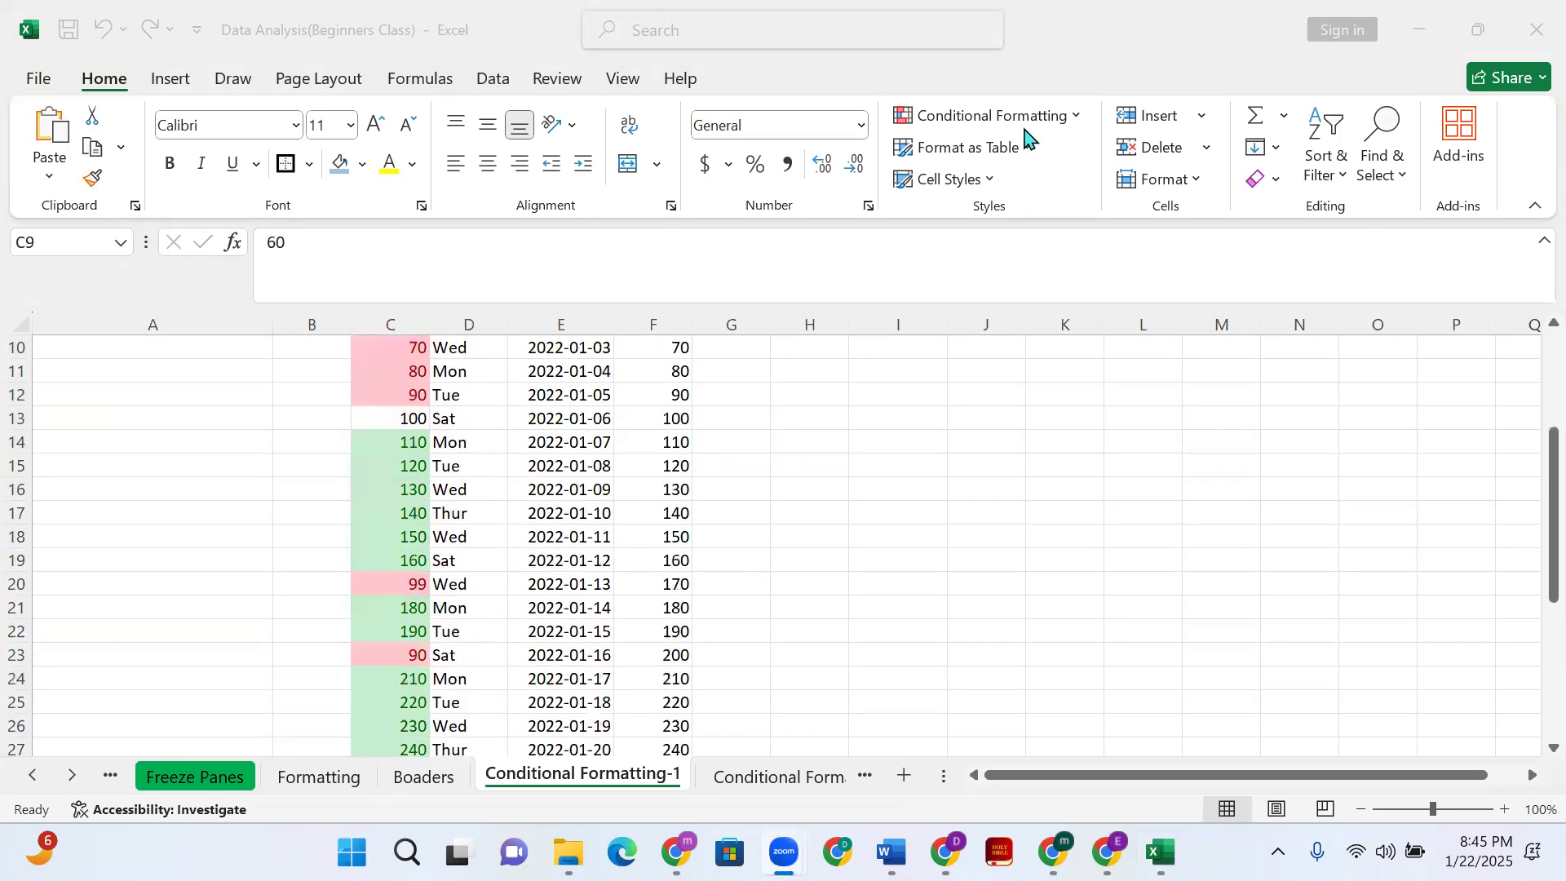
scroll(381, 545, up, 3)
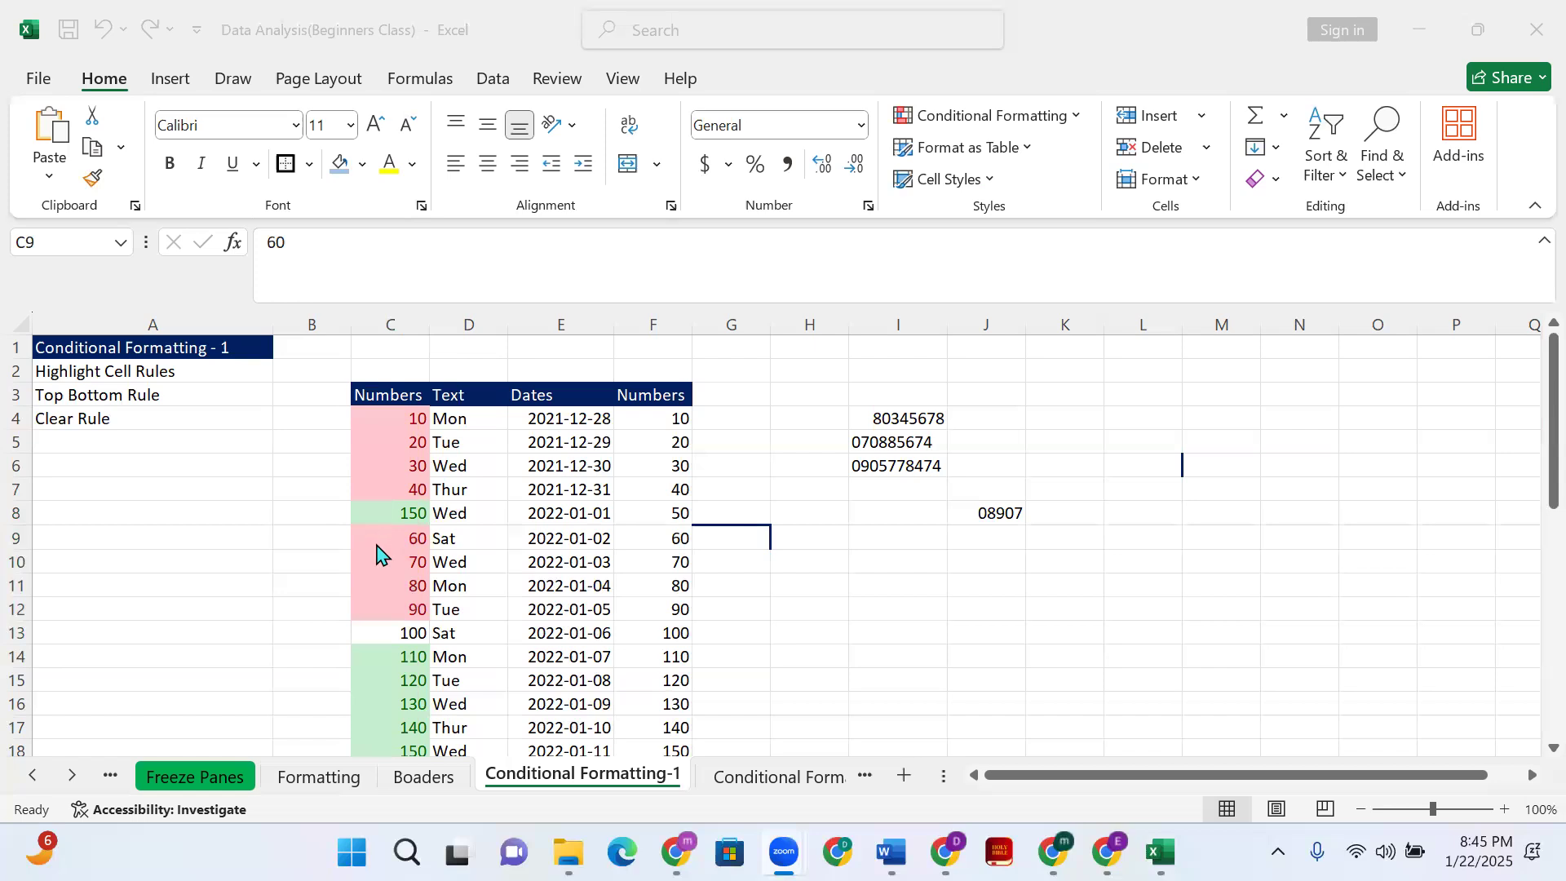
scroll(377, 554, down, 8)
scroll(377, 553, down, 3)
scroll(364, 664, up, 7)
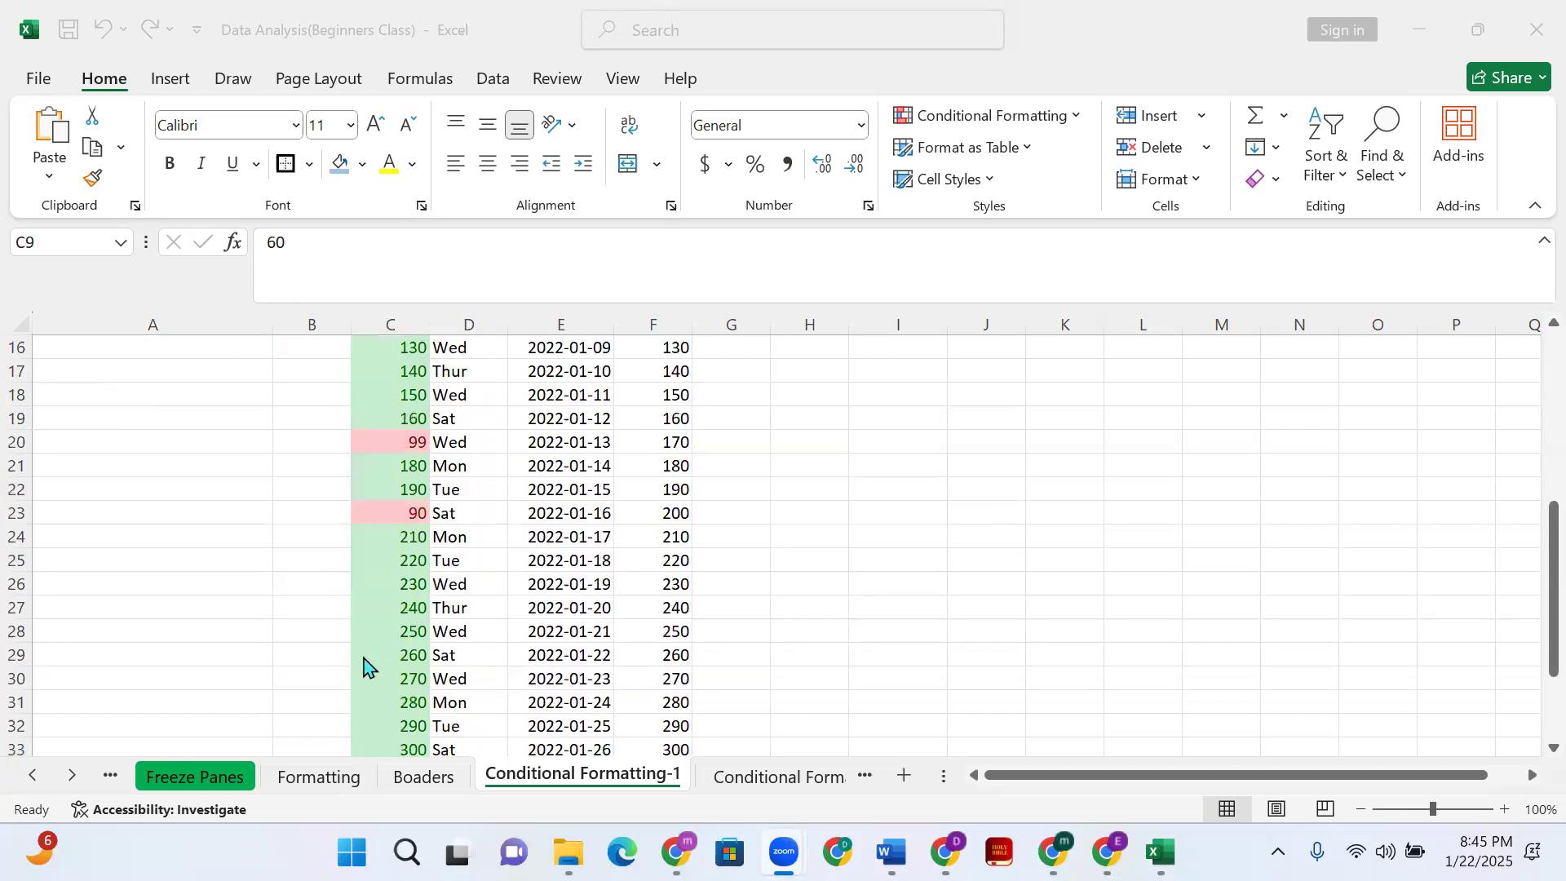
scroll(412, 538, down, 2)
scroll(407, 555, up, 6)
scroll(405, 563, down, 4)
scroll(404, 558, up, 2)
click(391, 492)
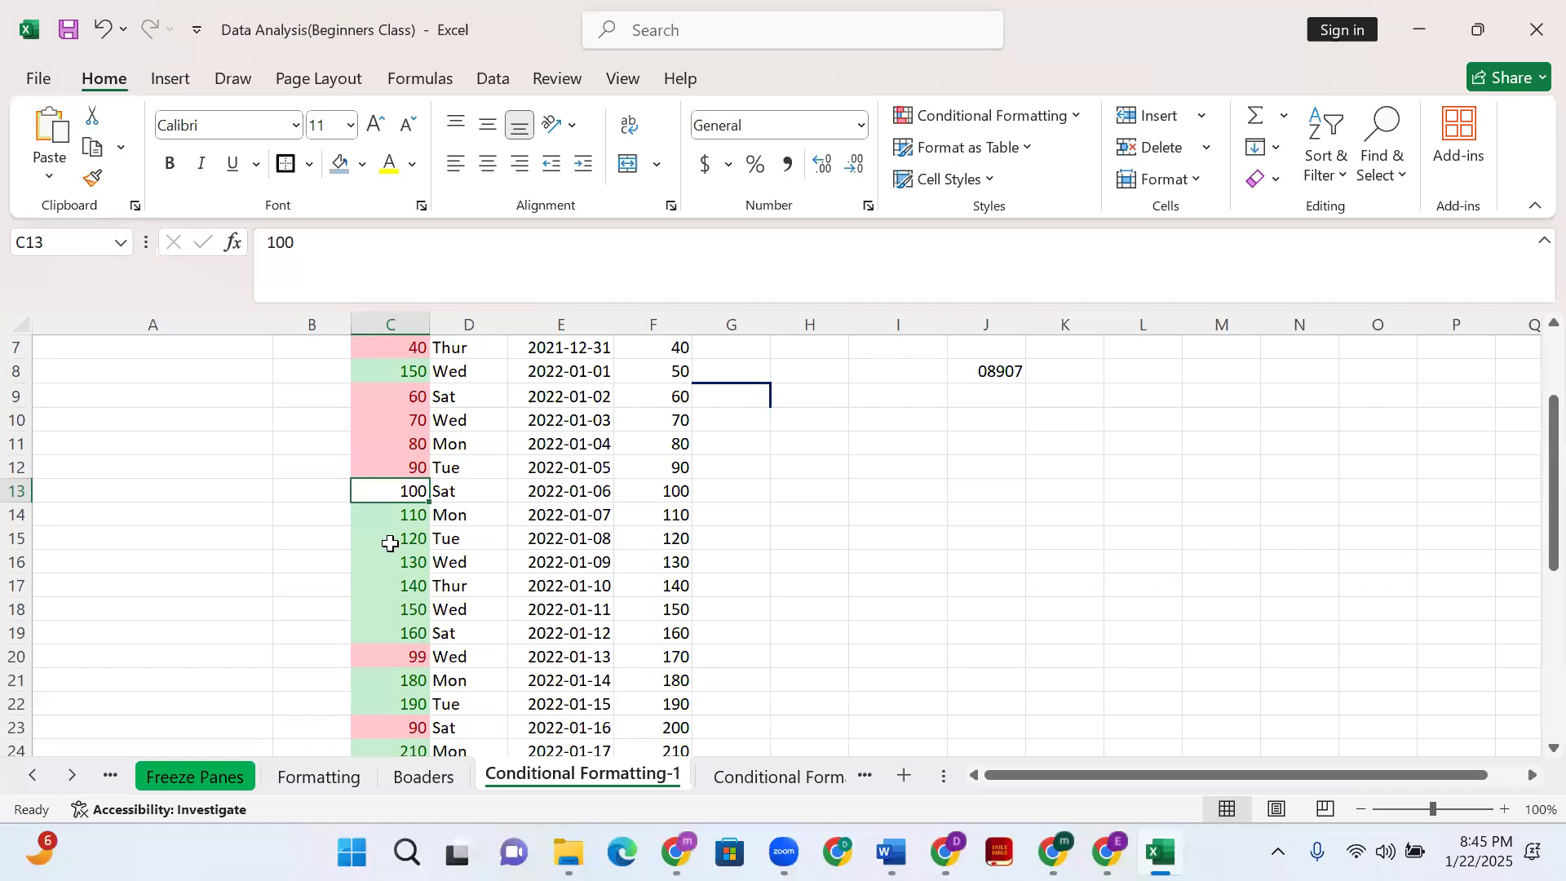
scroll(412, 599, up, 2)
click(412, 592)
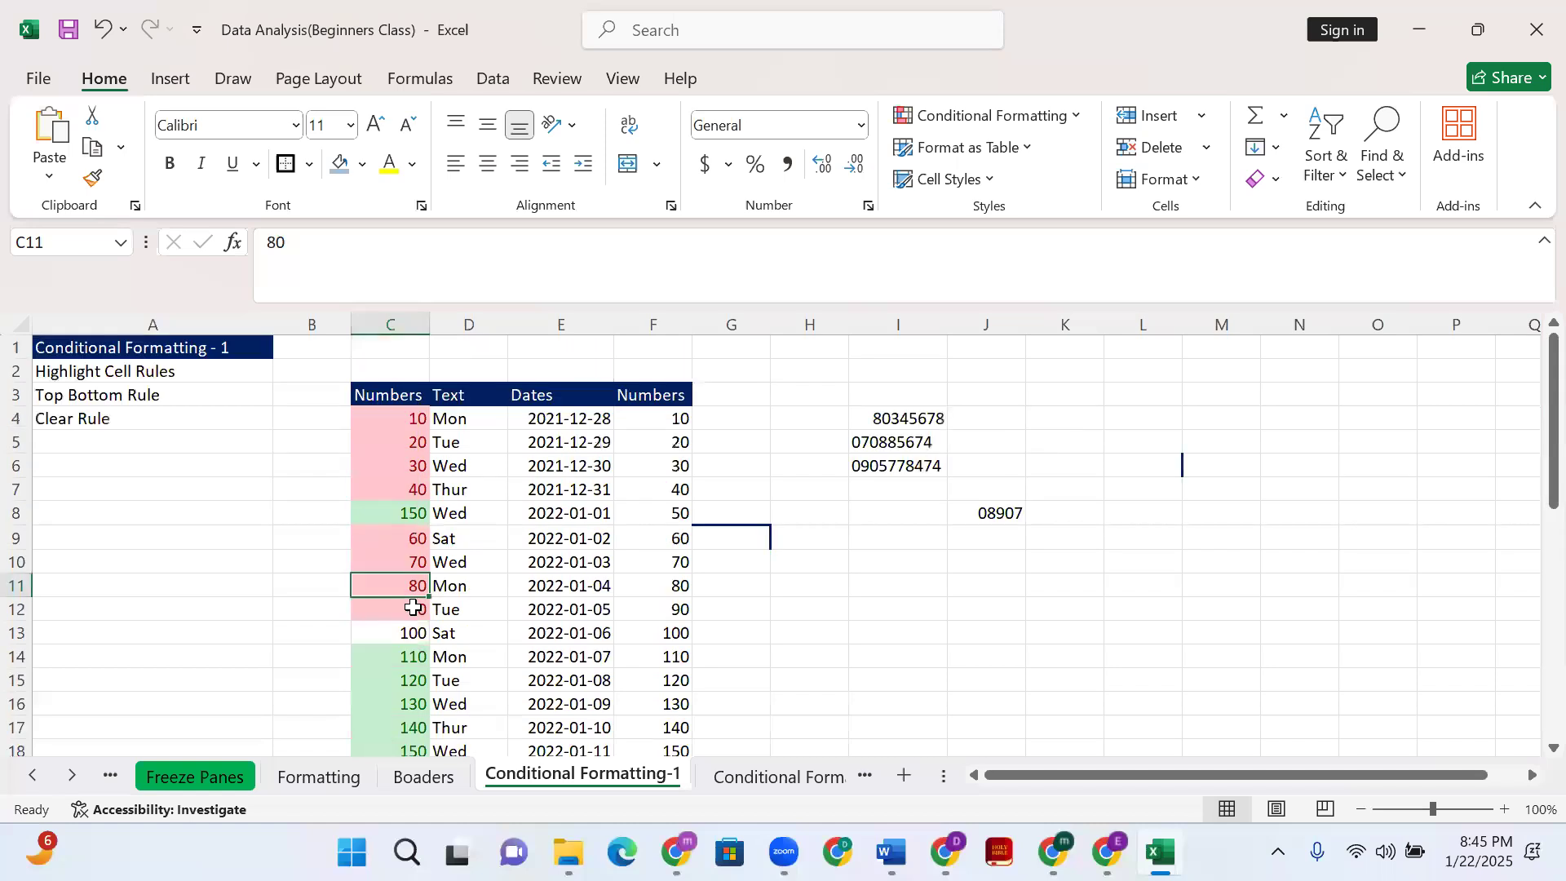
scroll(413, 567, down, 2)
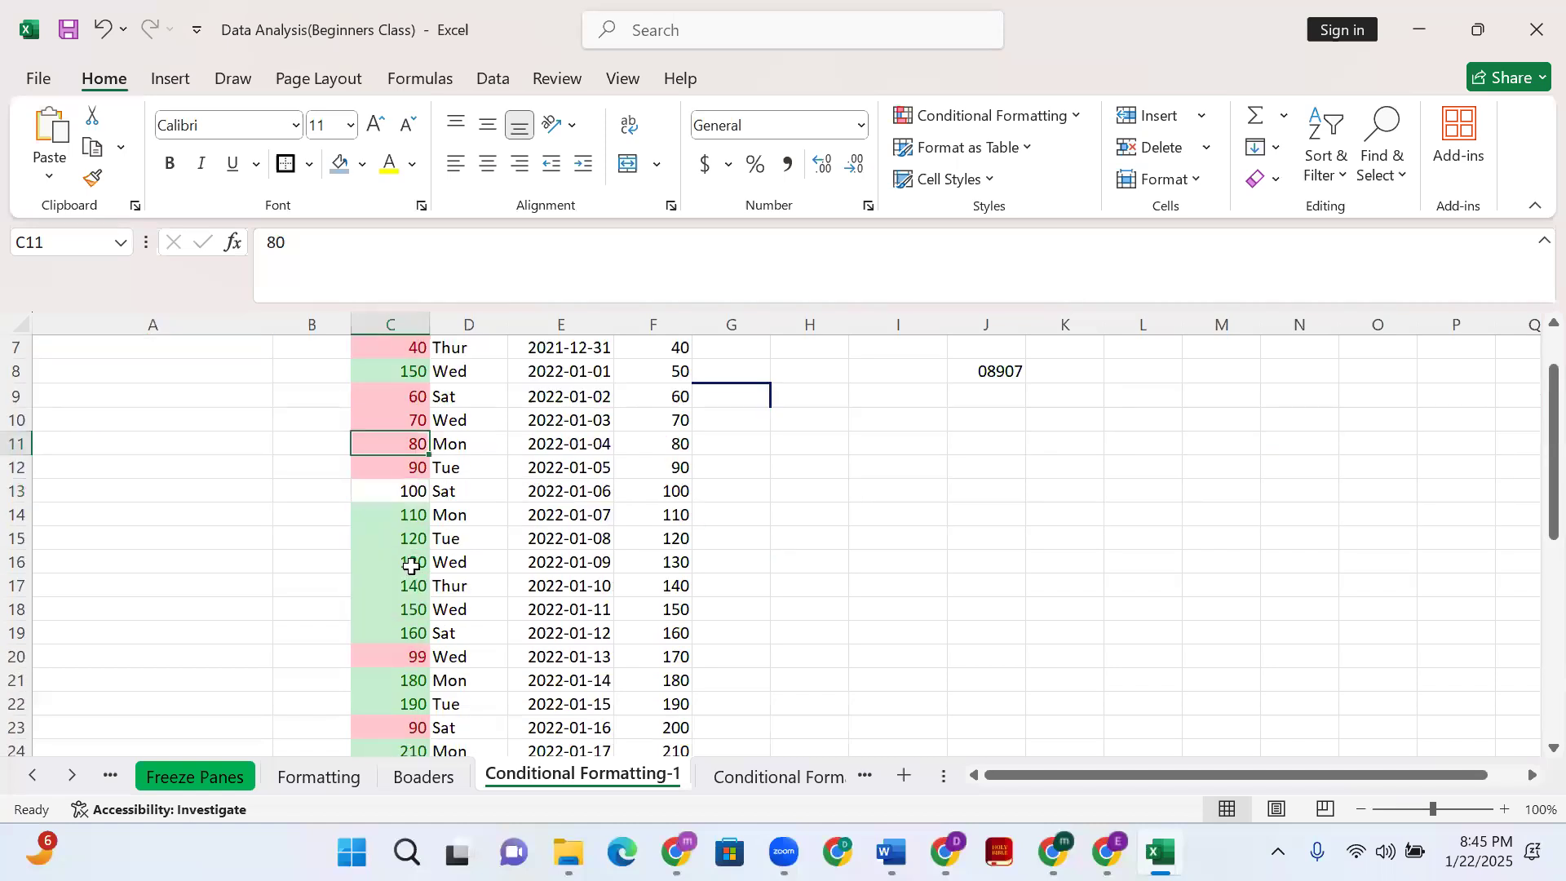
Apply an Equal To 100 highlight rule with Yellow Fill with Dark Yellow Text to cell C13
click(406, 493)
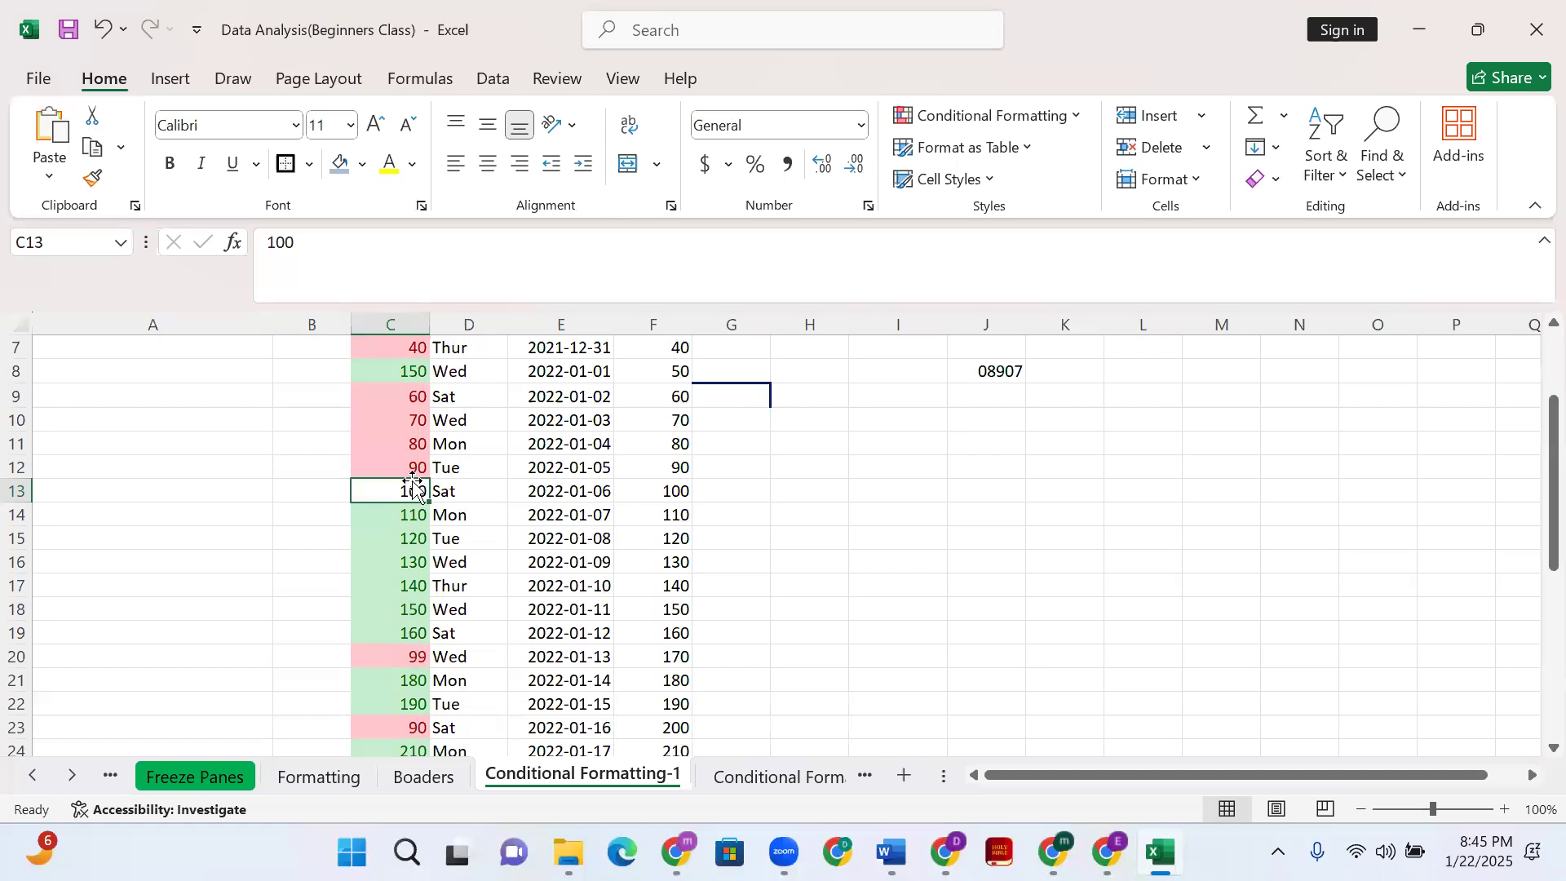
scroll(391, 441, up, 1)
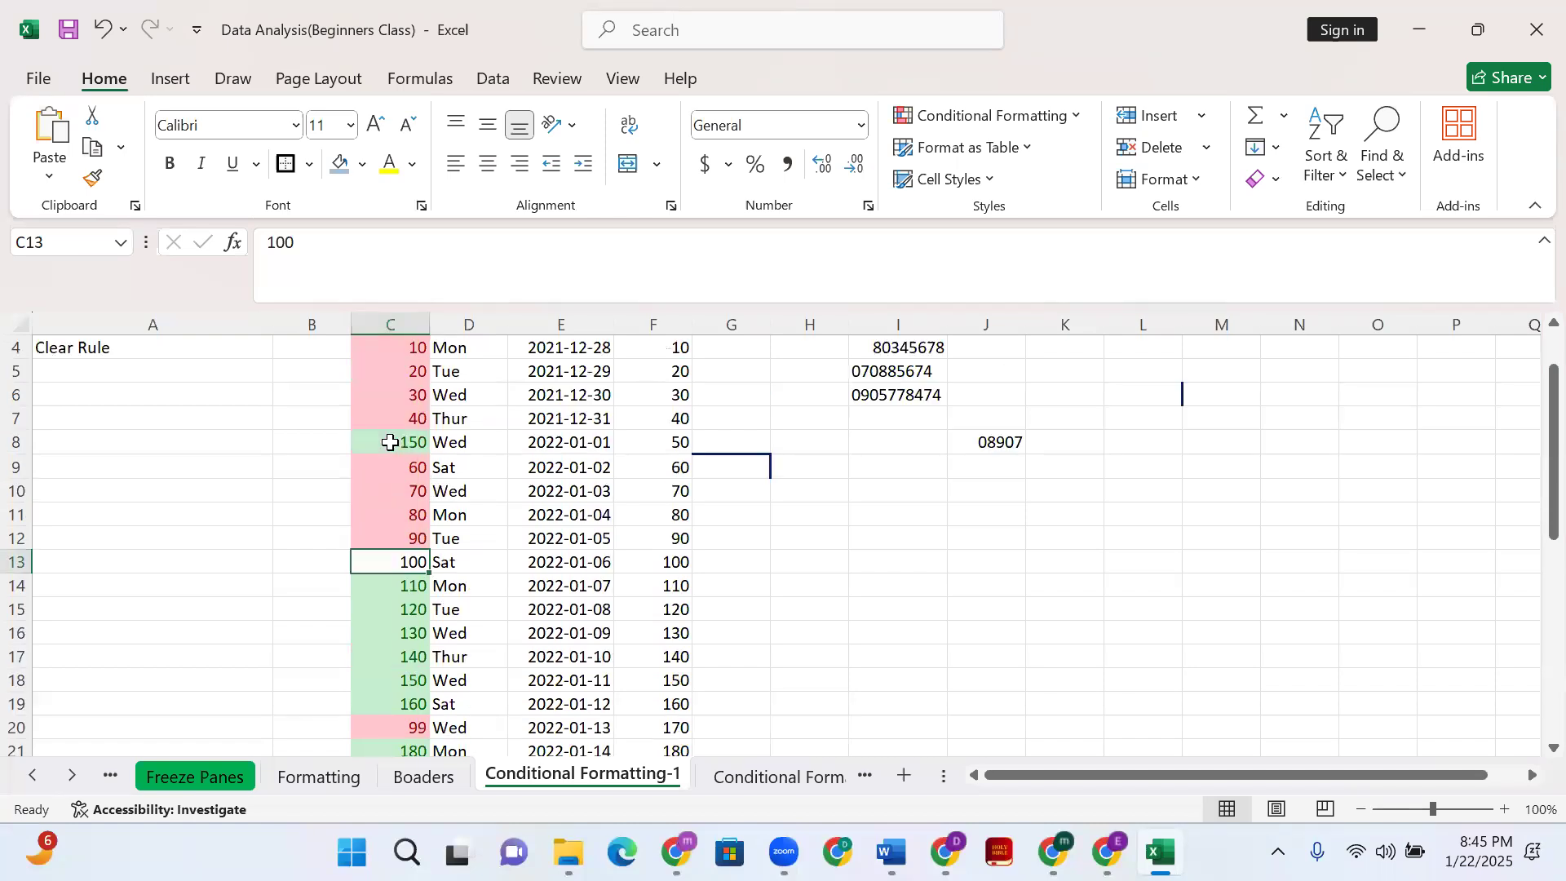
scroll(390, 442, down, 1)
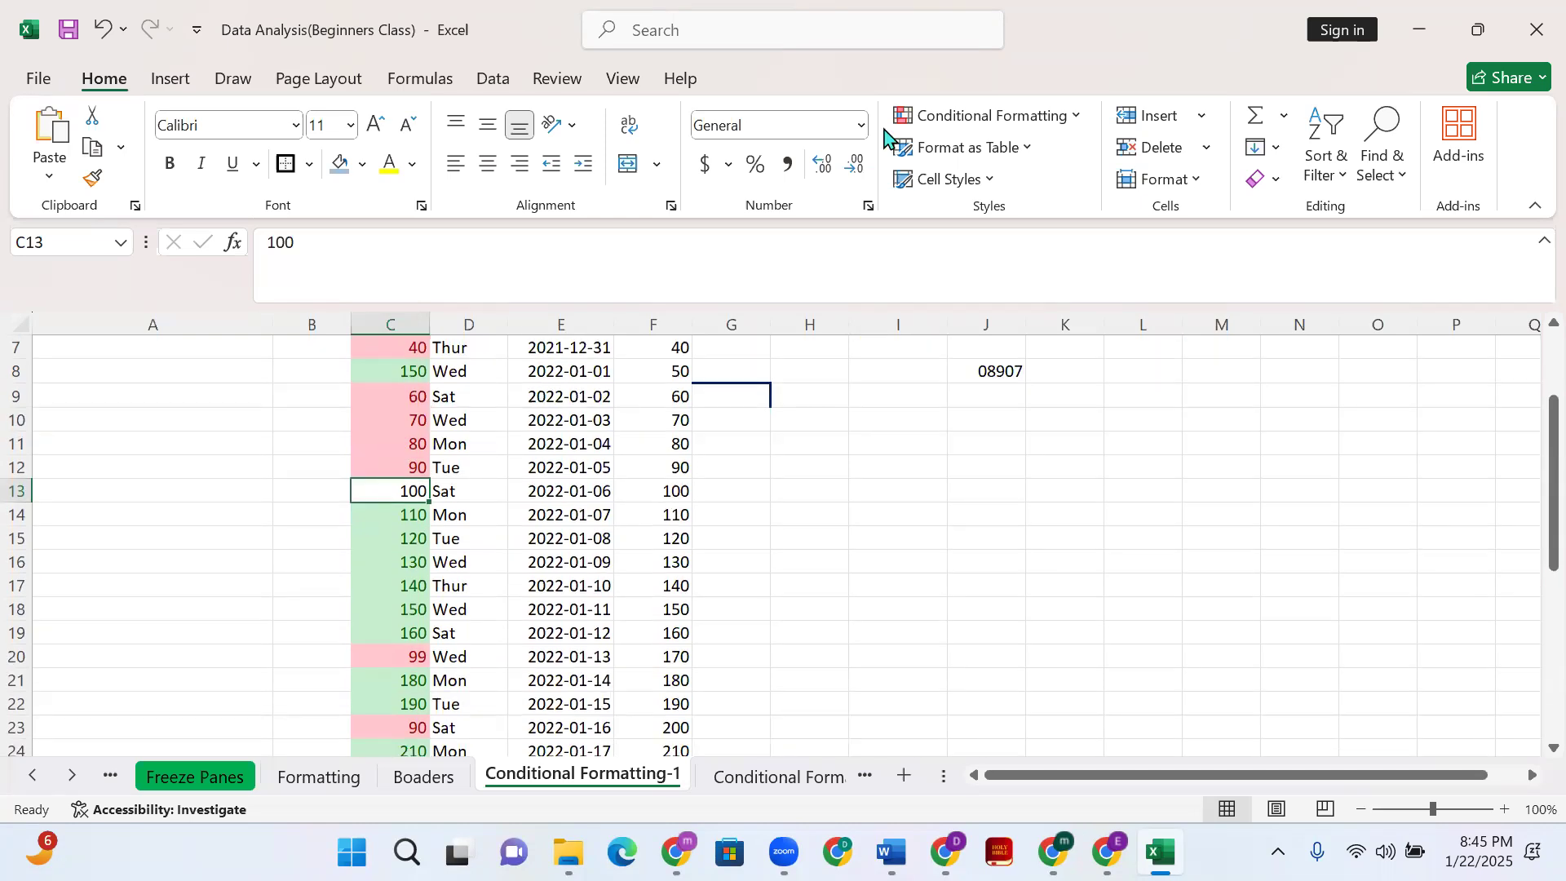
click(1056, 130)
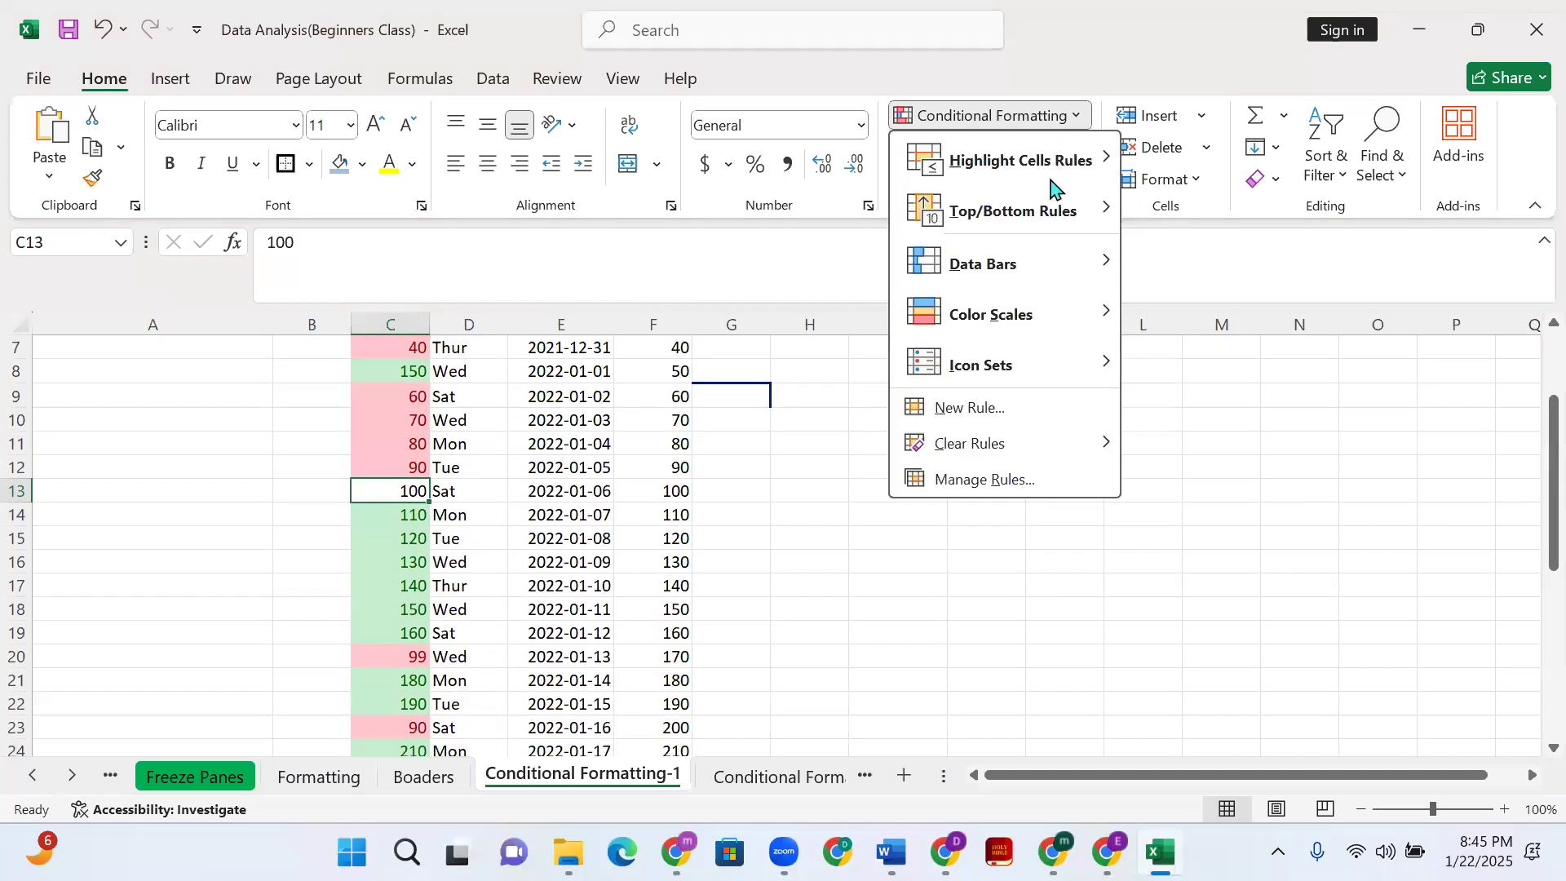
mouse_move(1057, 181)
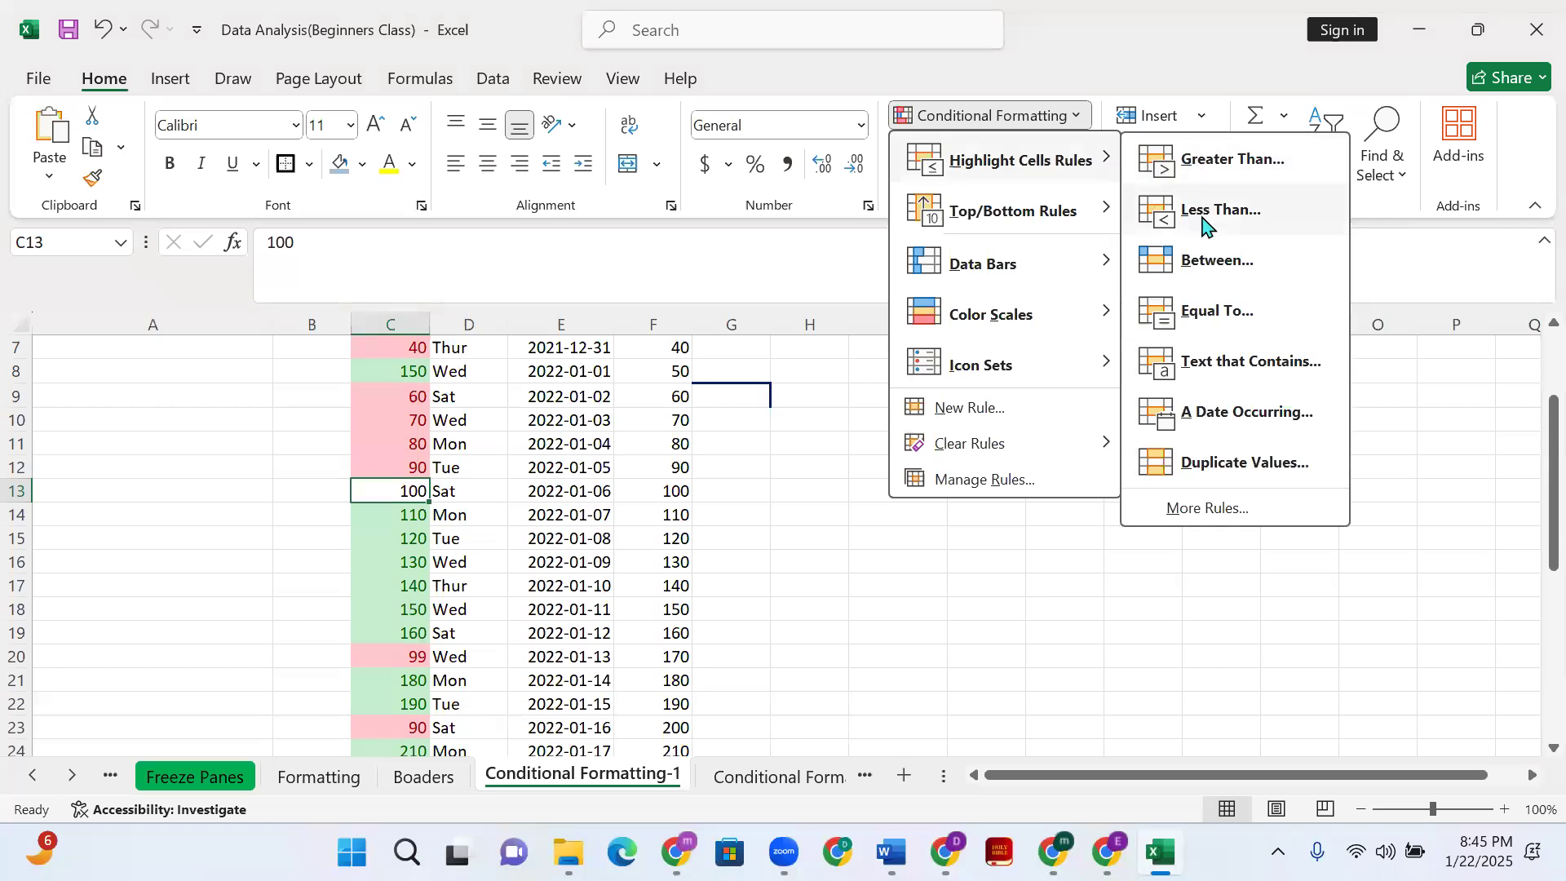
click(1205, 315)
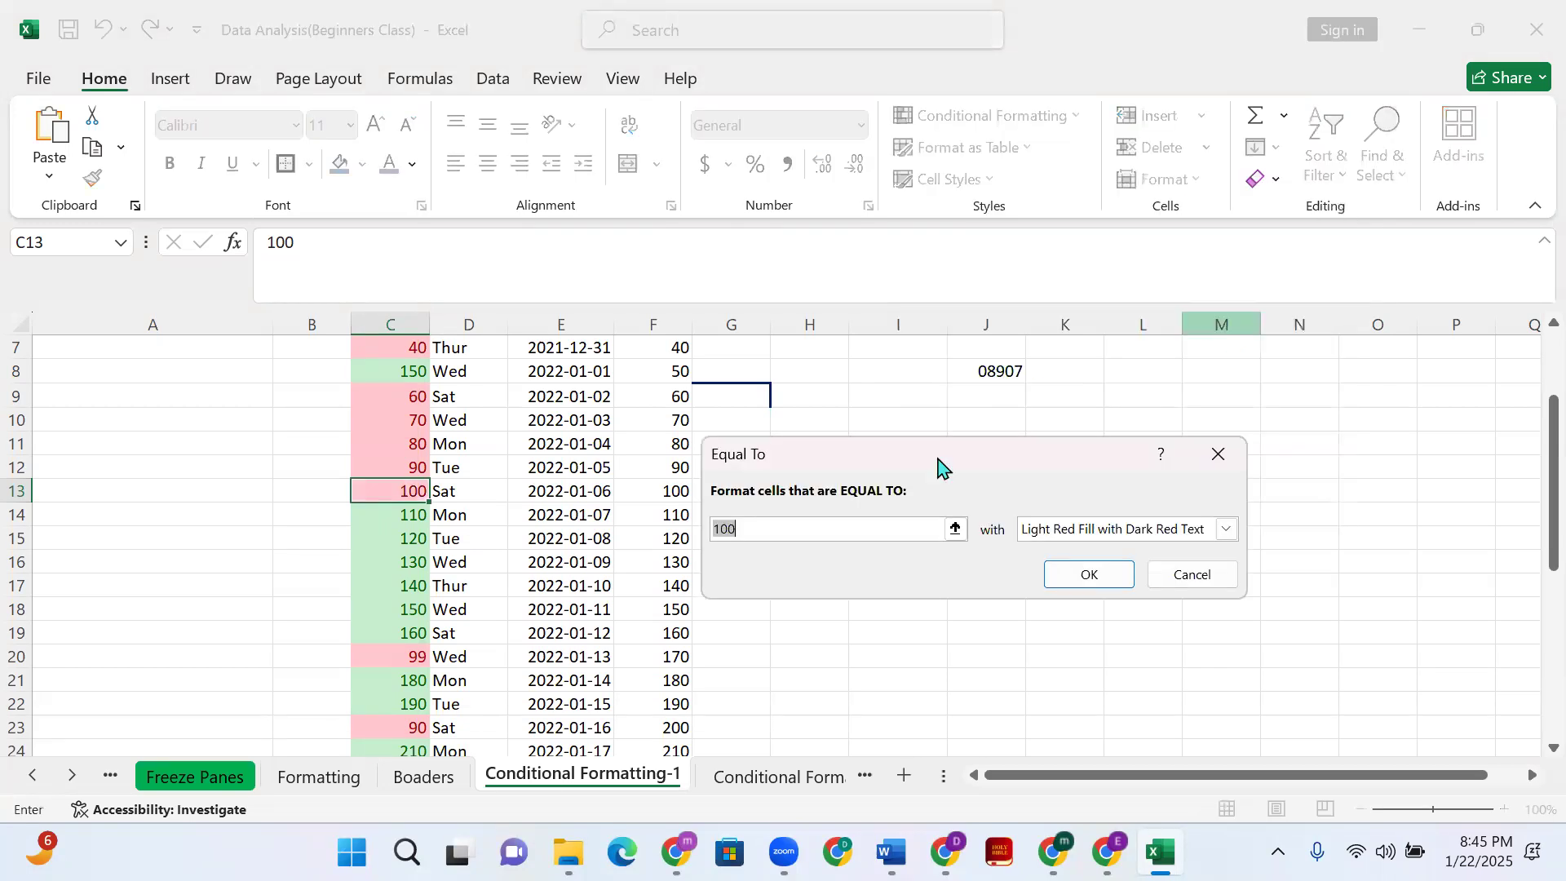
click(1092, 535)
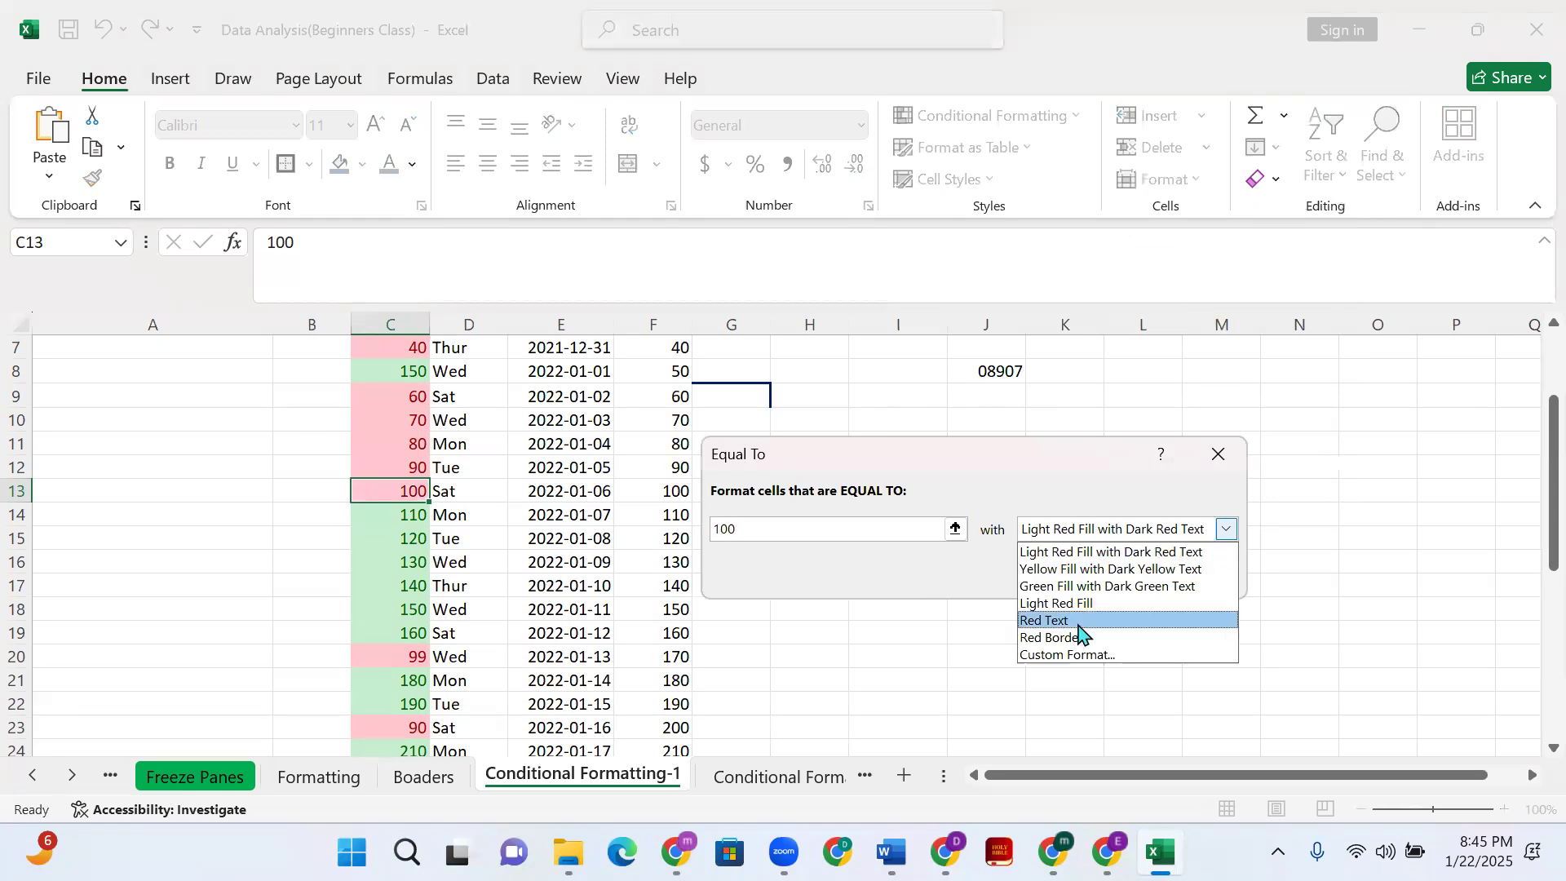
click(1079, 569)
click(1115, 574)
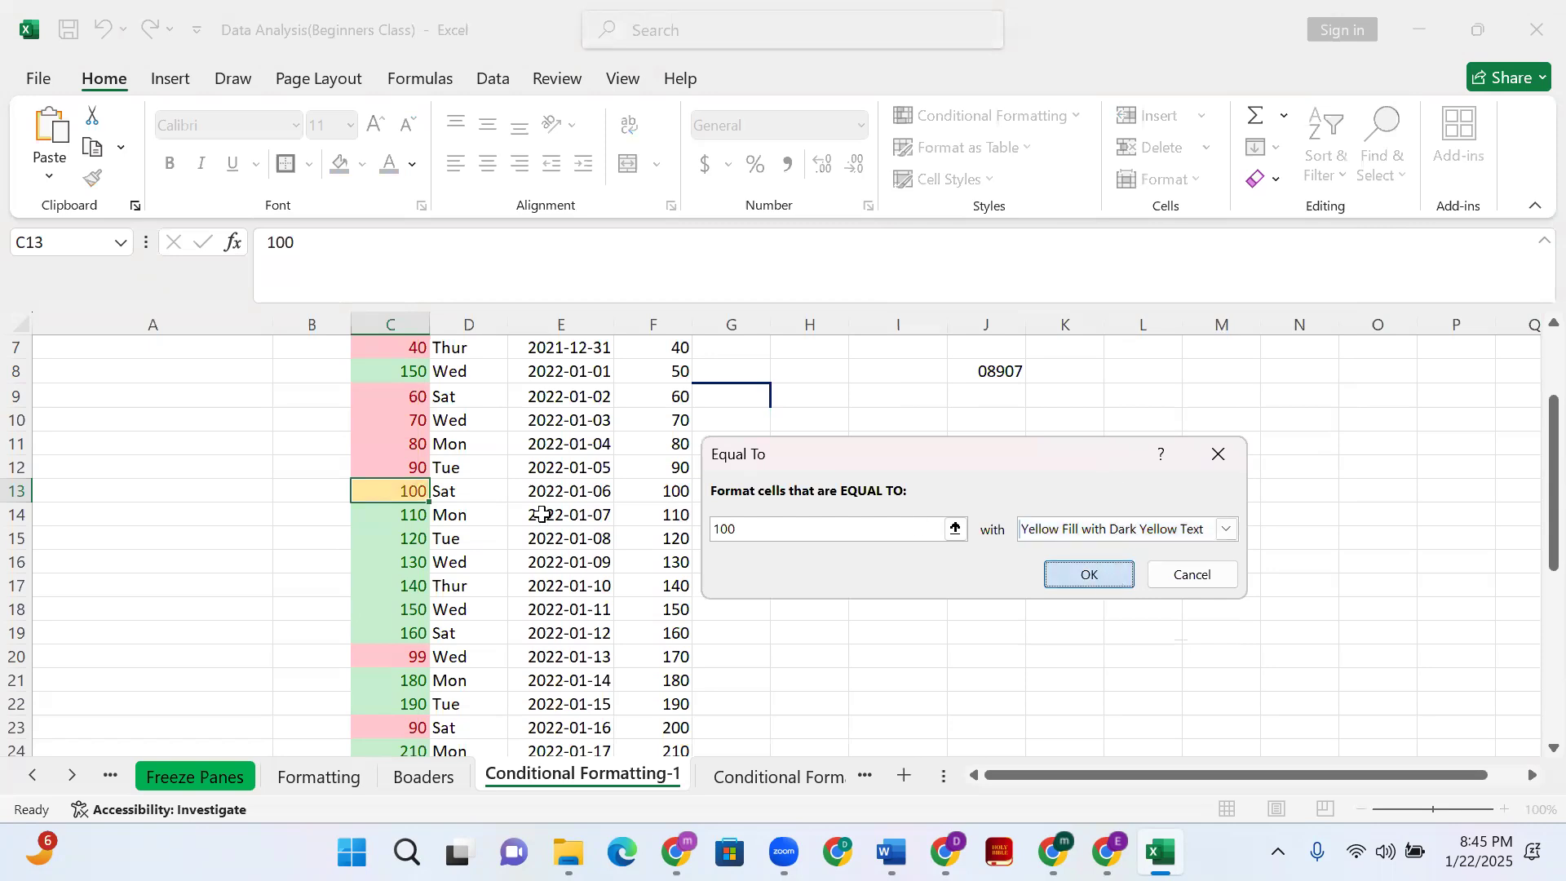
Change the value in cell C16 to 100 and compare its highlighting with cell C13
click(371, 569)
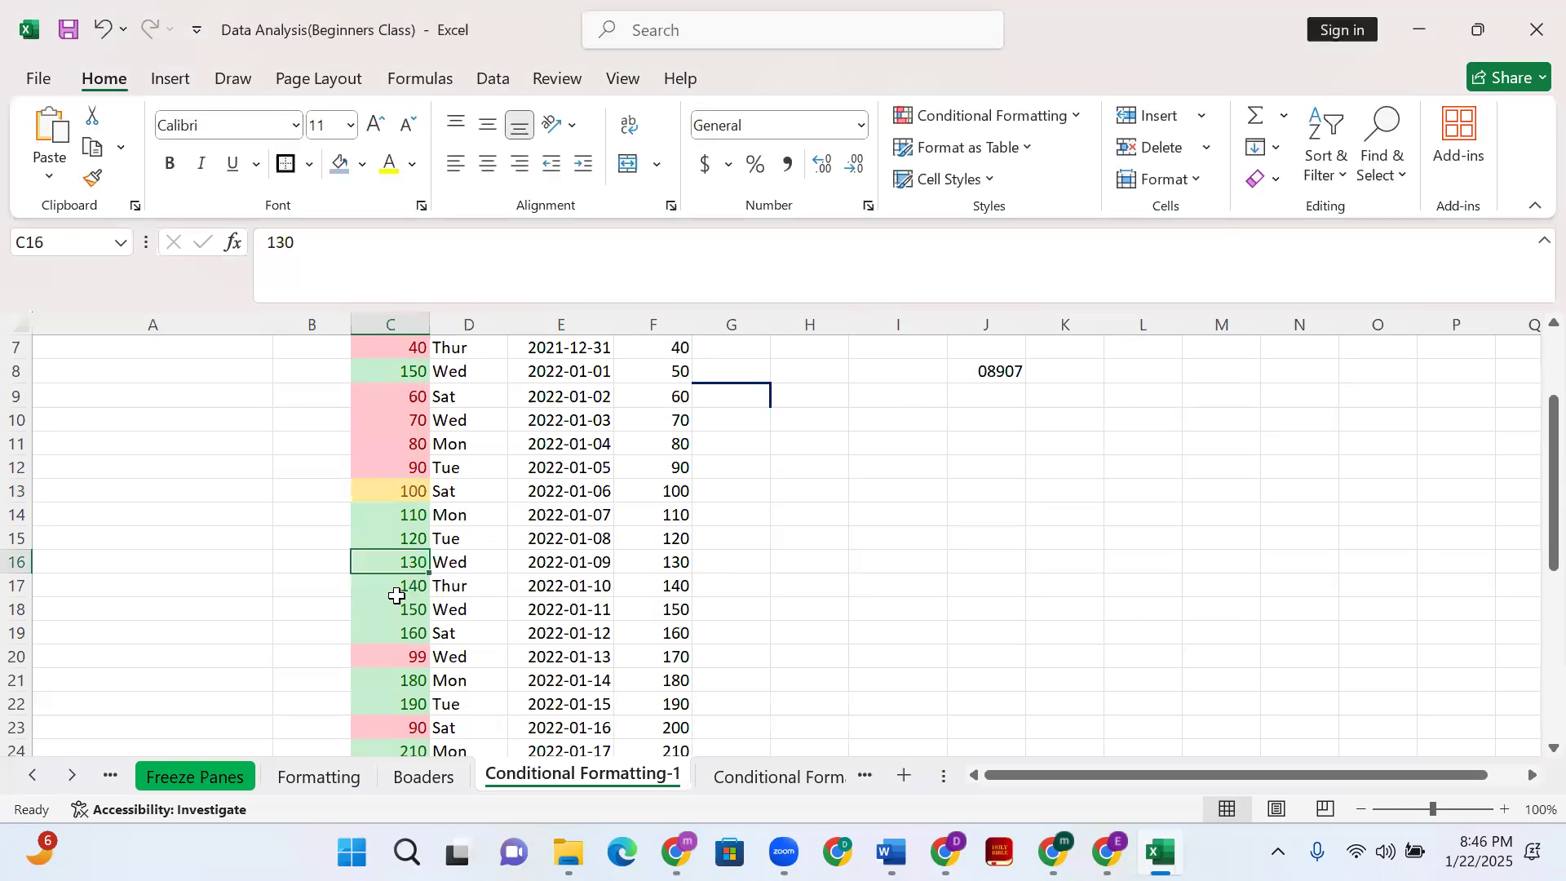
text(100)
key(Return)
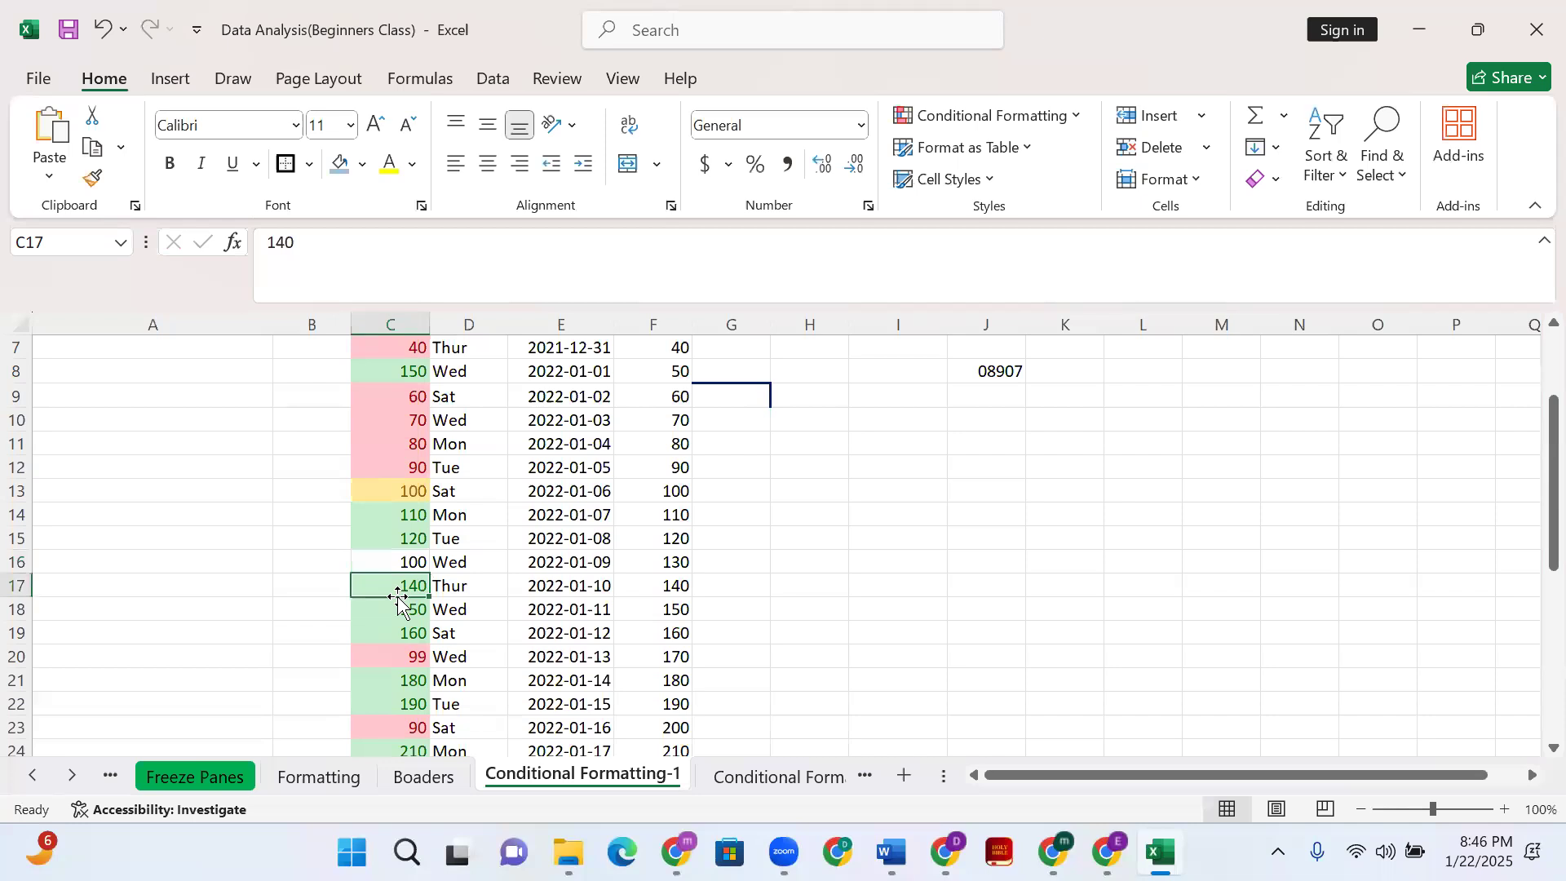
click(405, 491)
click(403, 412)
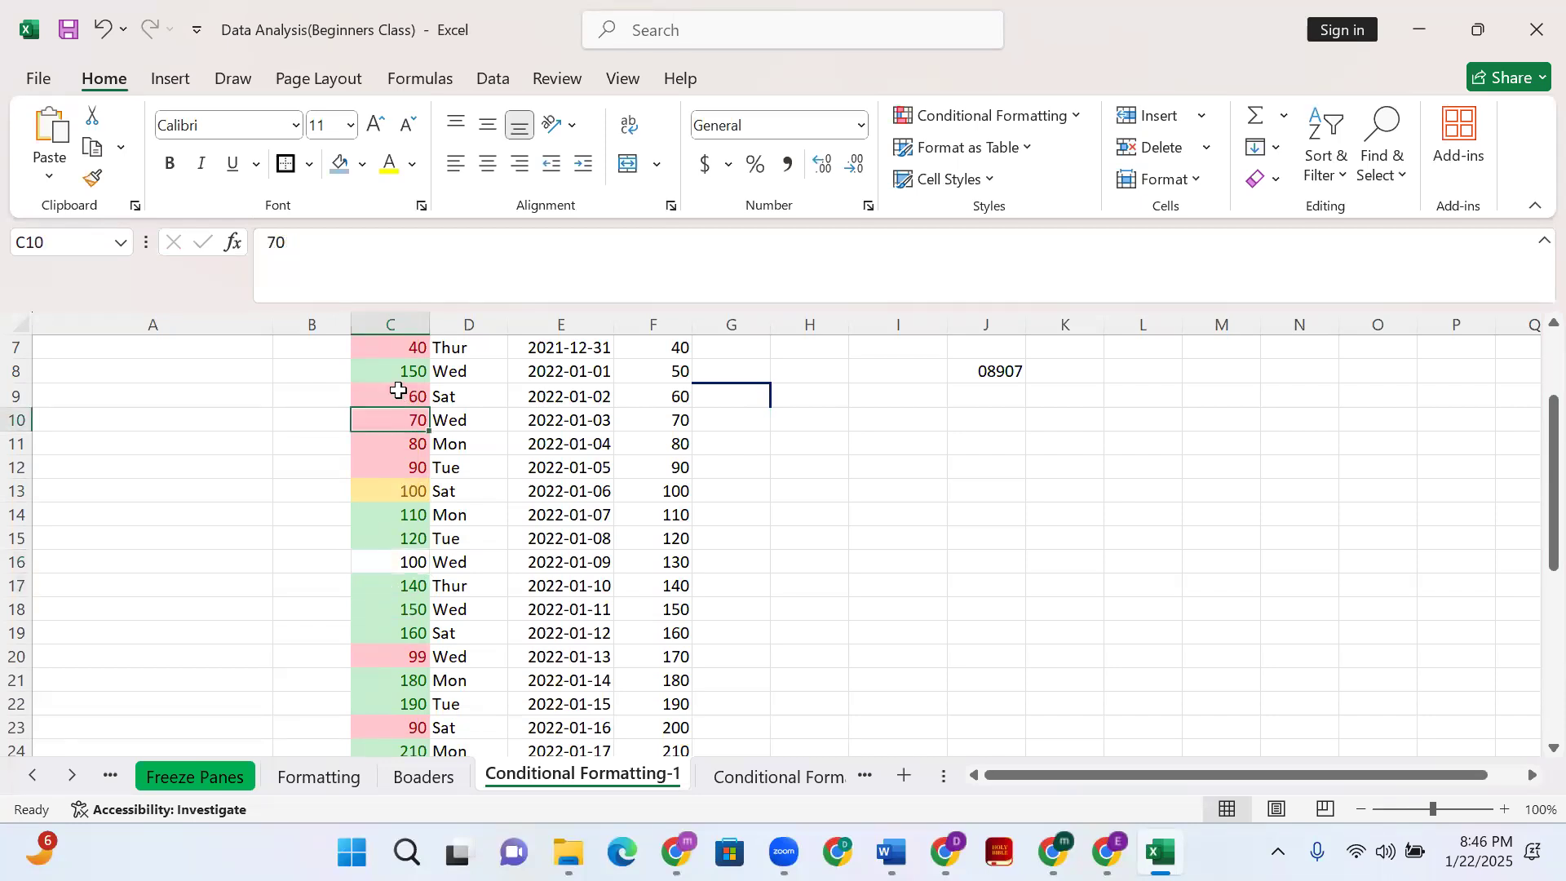
click(408, 493)
Apply an Equal To 100 highlight rule with Yellow Fill with Dark Yellow Text to cells C4:C39
scroll(408, 493, up, 2)
click(386, 418)
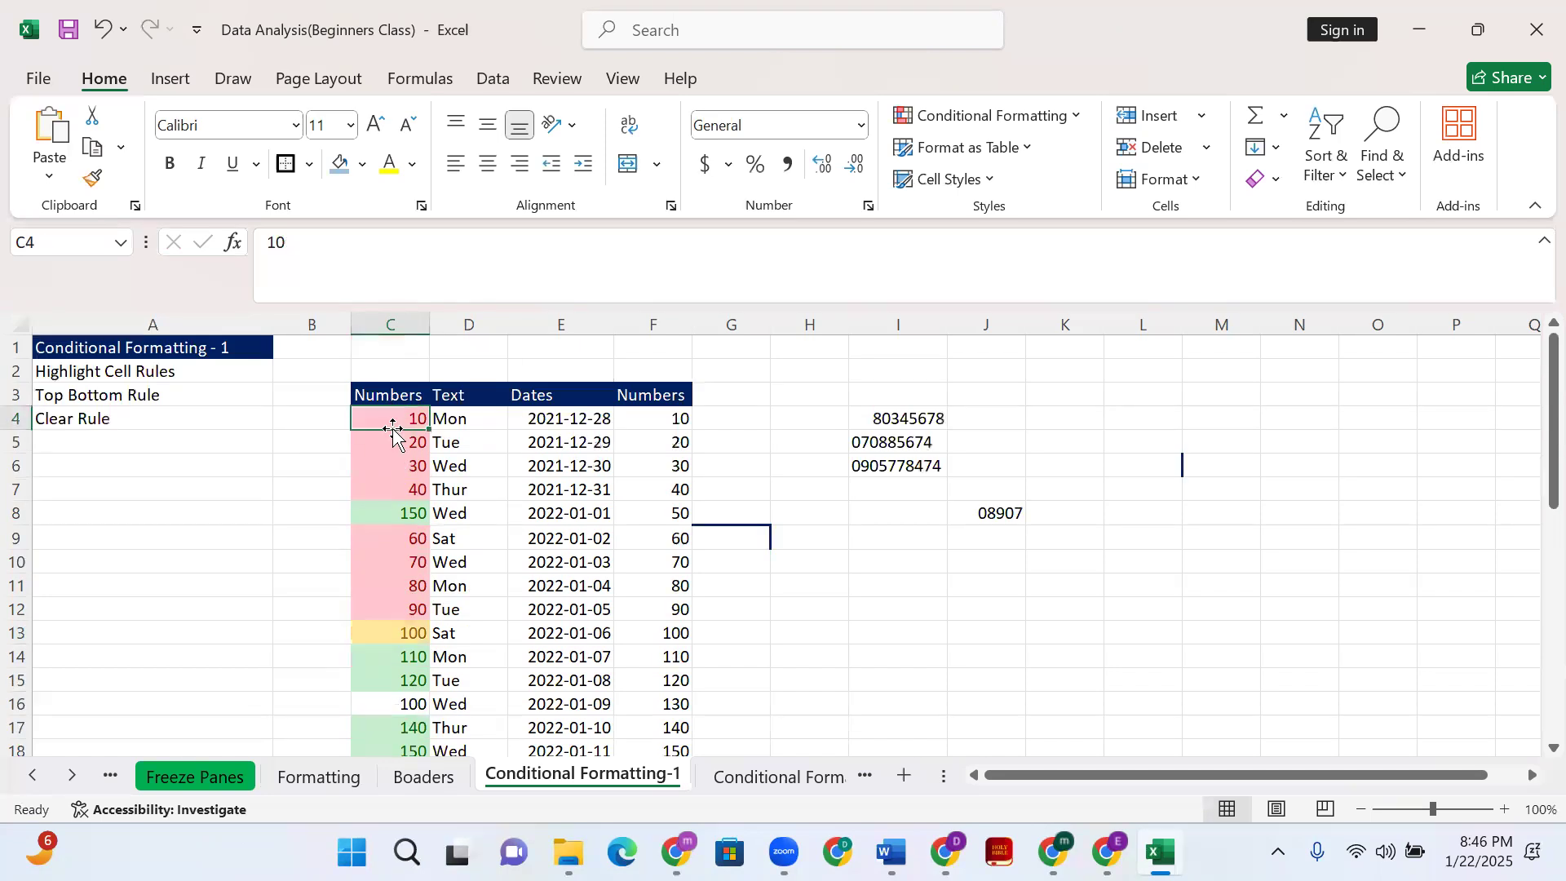
scroll(392, 636, down, 5)
scroll(396, 640, down, 6)
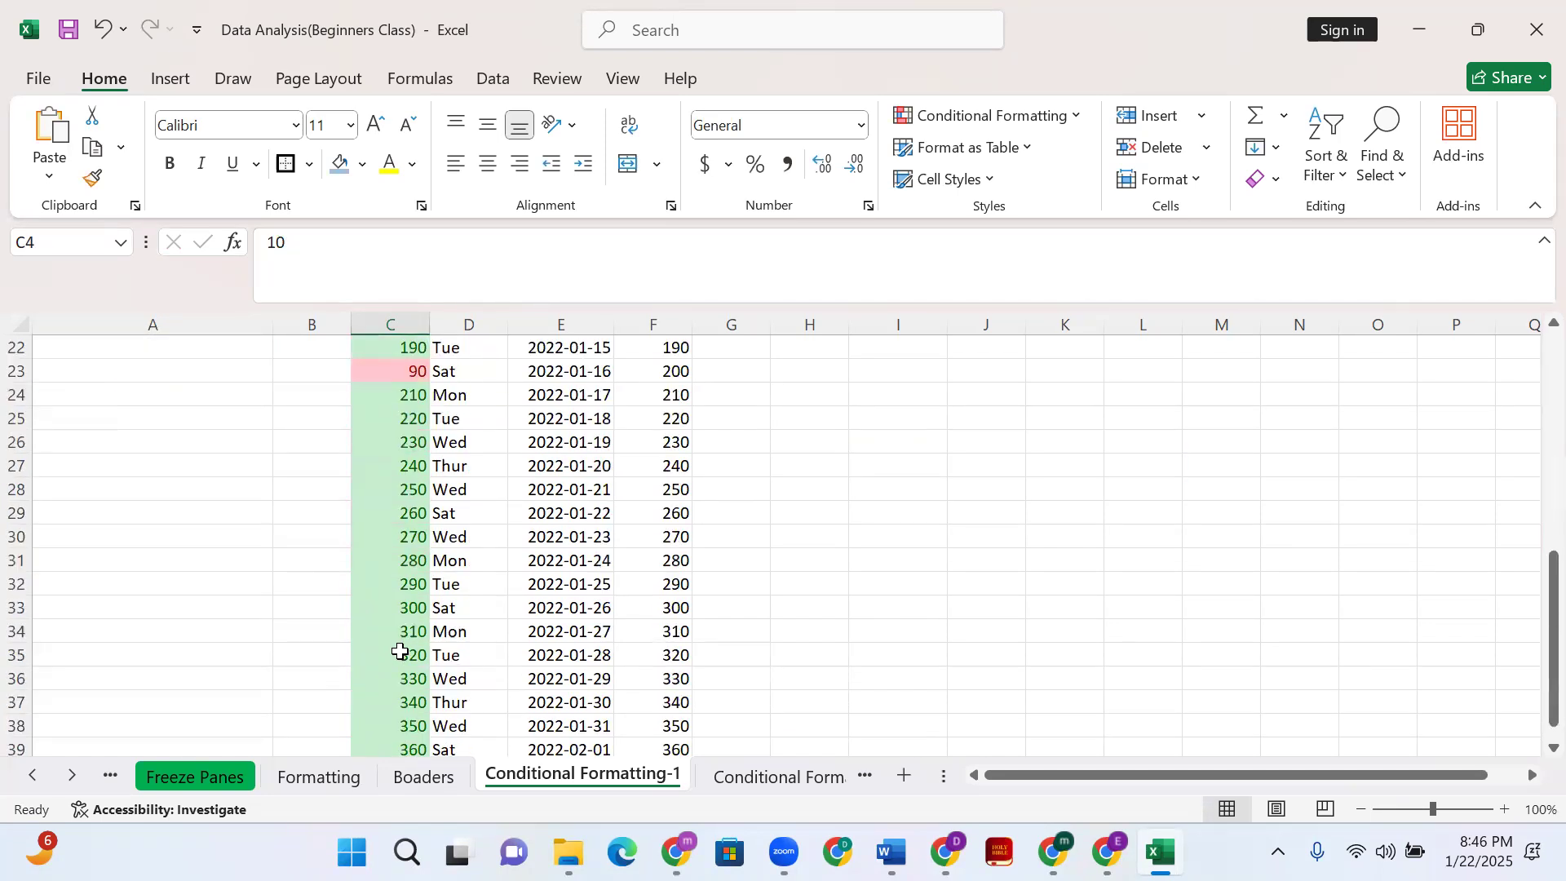
shift+click(416, 471)
scroll(417, 477, up, 11)
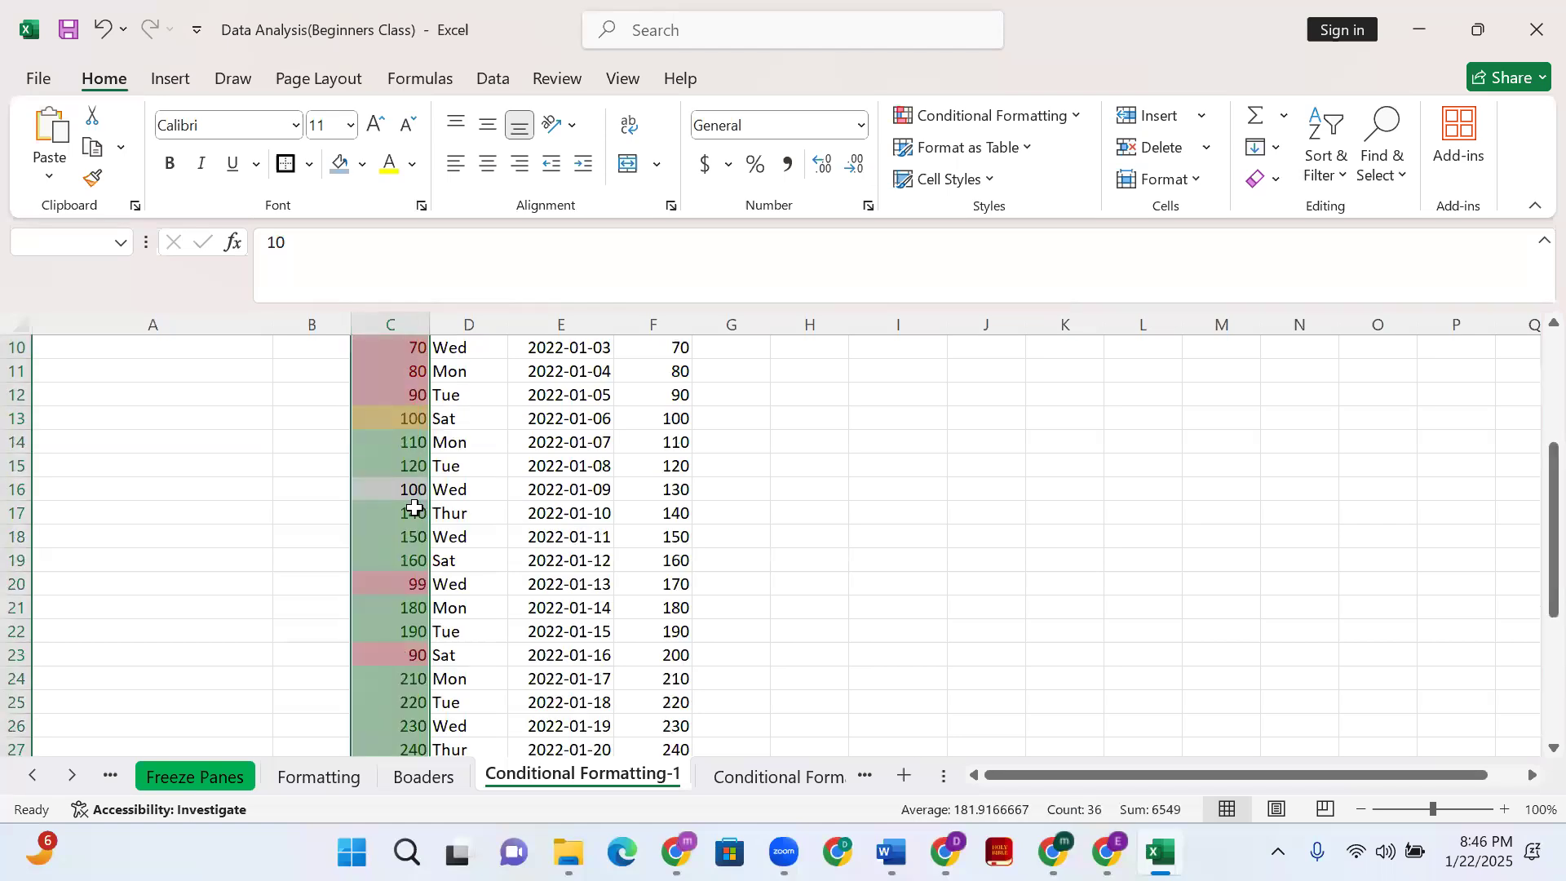
click(1068, 122)
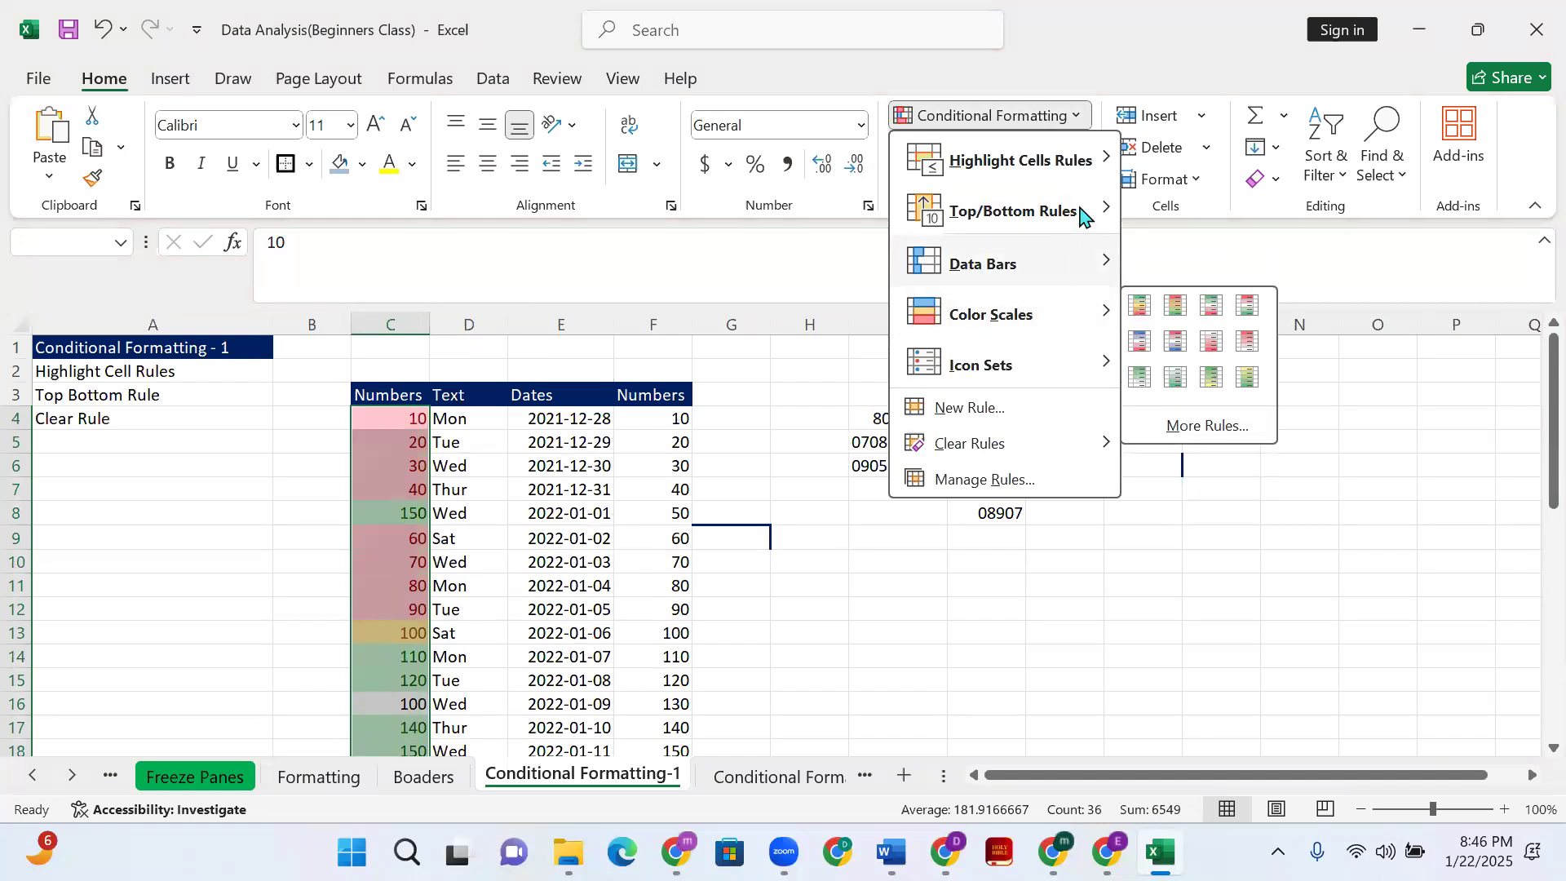
mouse_move(1093, 163)
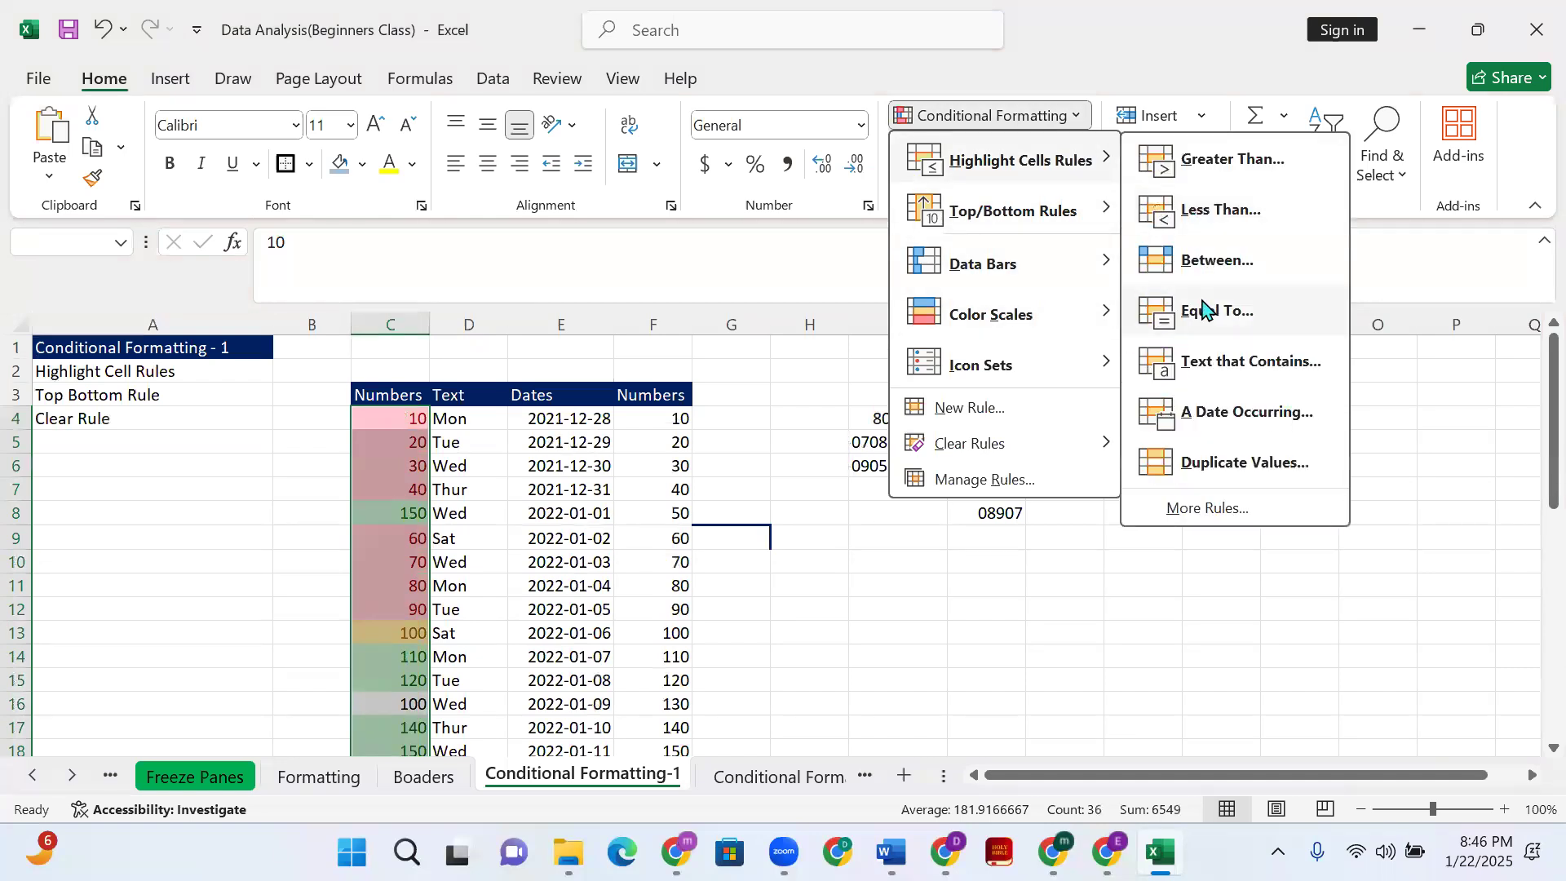
click(1205, 308)
text(1)
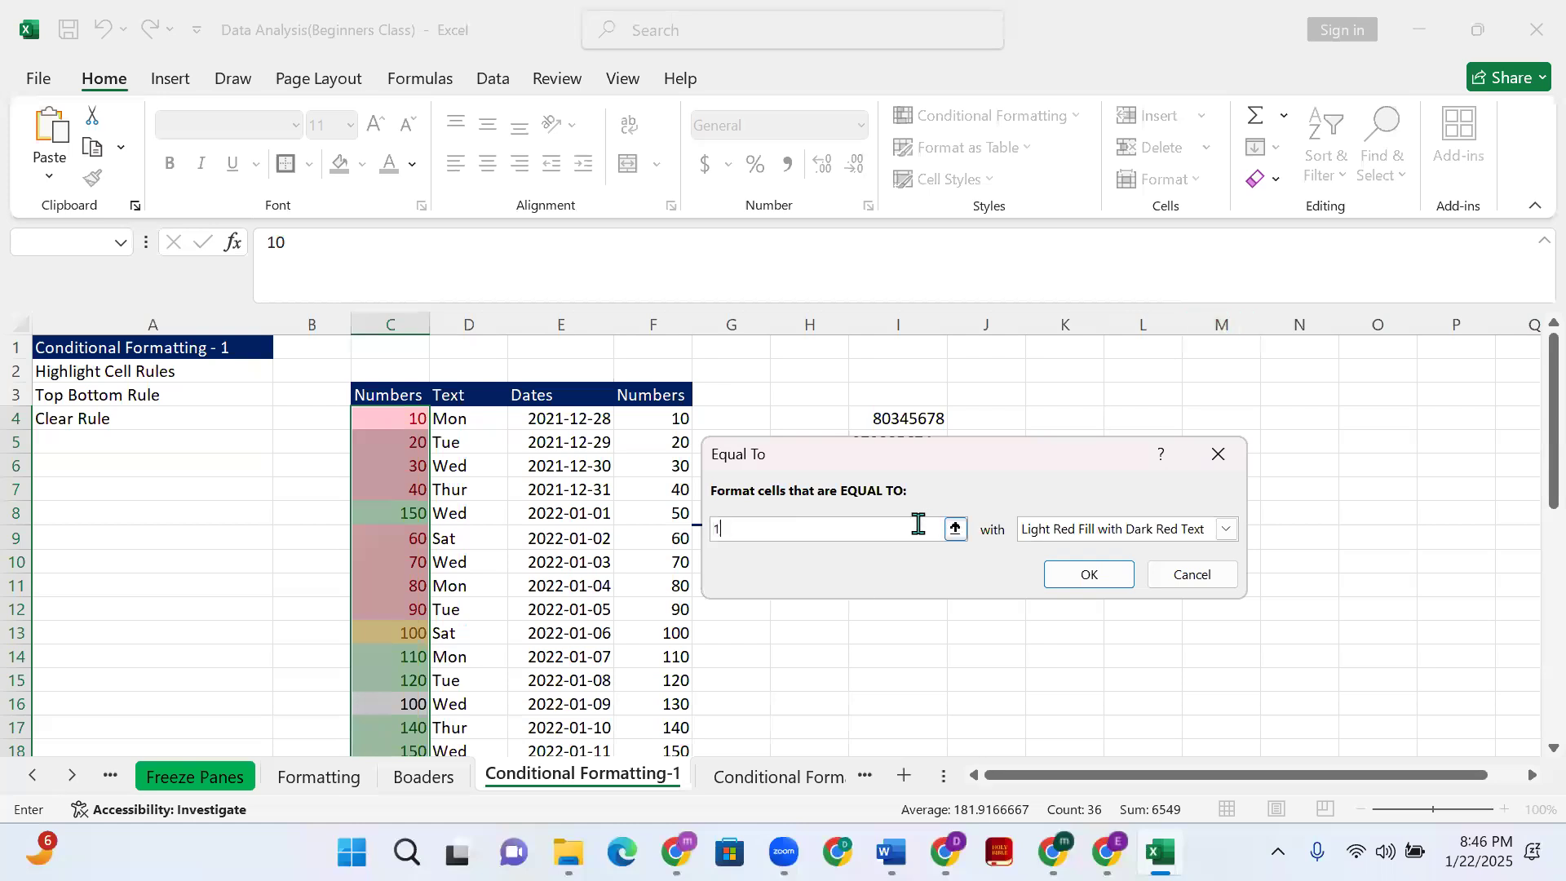
text(00)
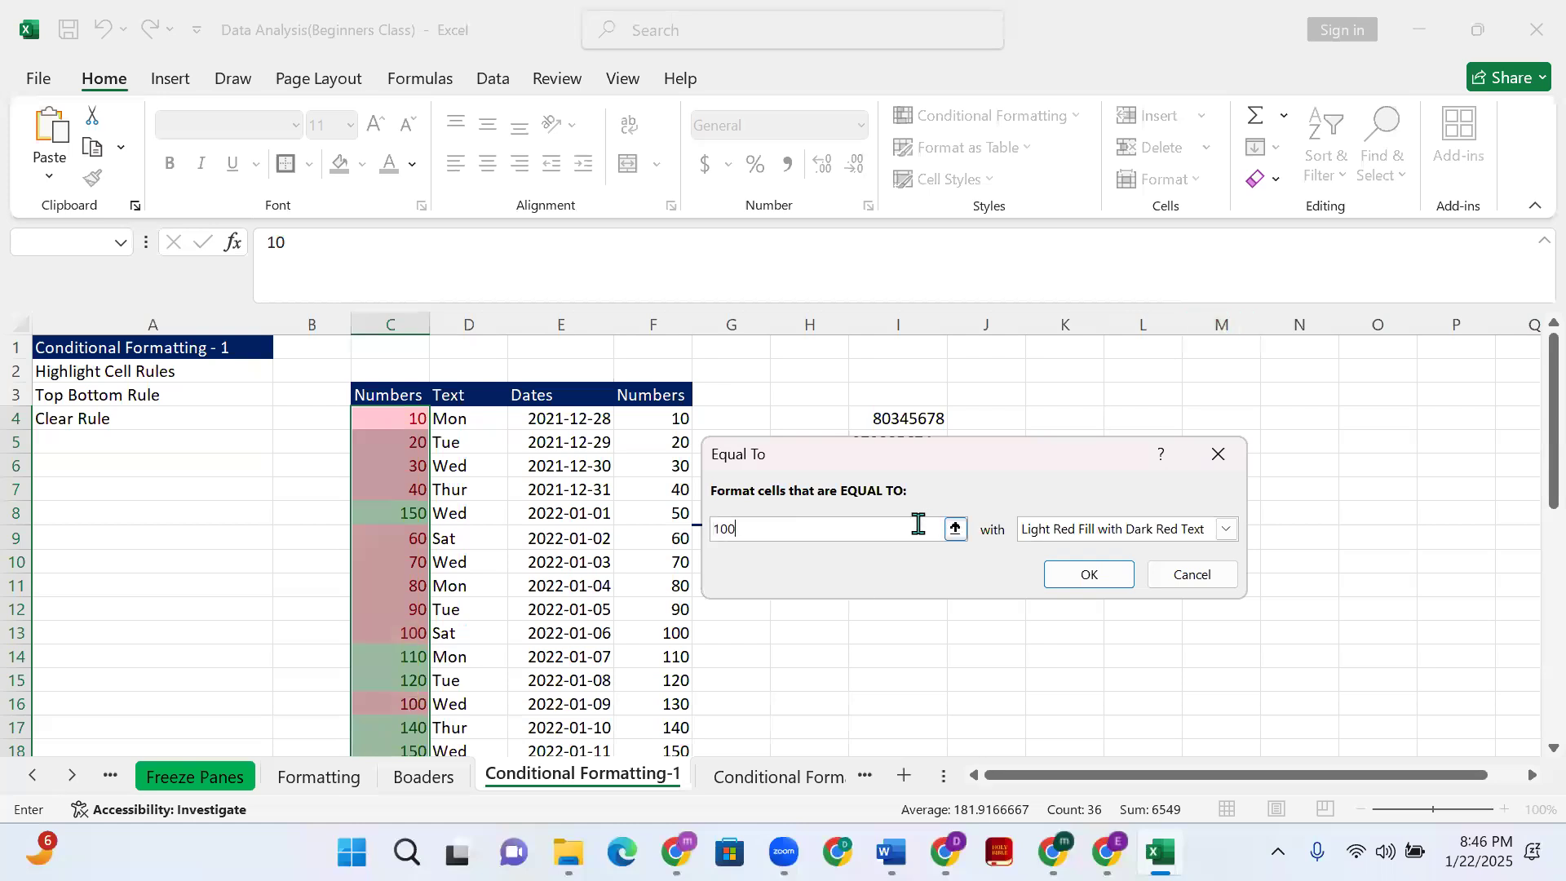
click(1103, 538)
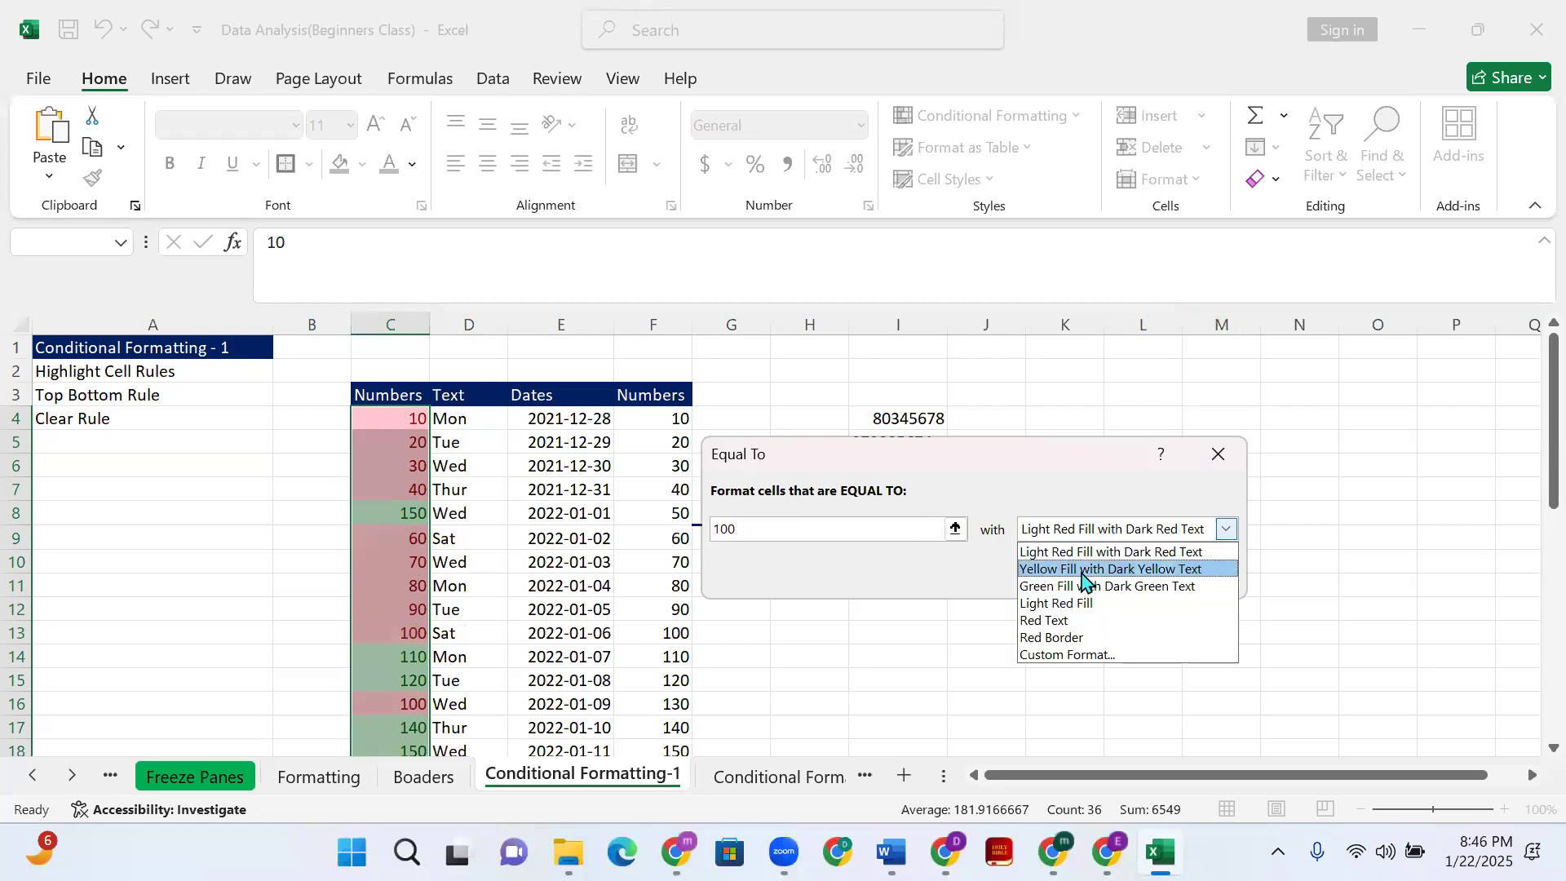
click(1081, 569)
click(1064, 581)
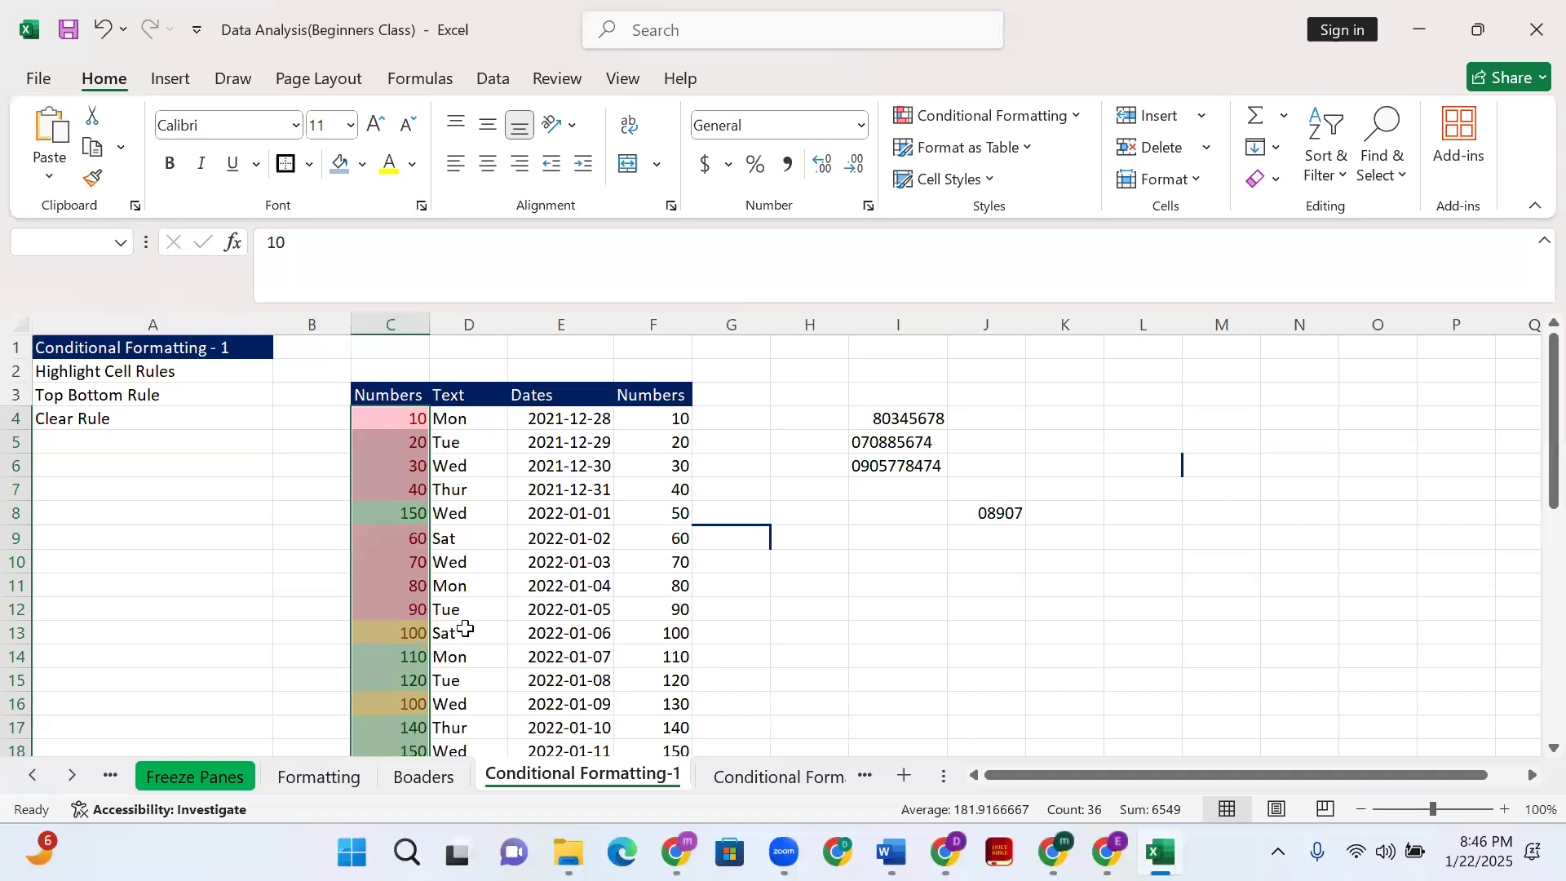
Review the highlighting of values equal to, above and below 100 down the first Numbers column
click(465, 628)
scroll(391, 600, down, 11)
scroll(392, 600, up, 11)
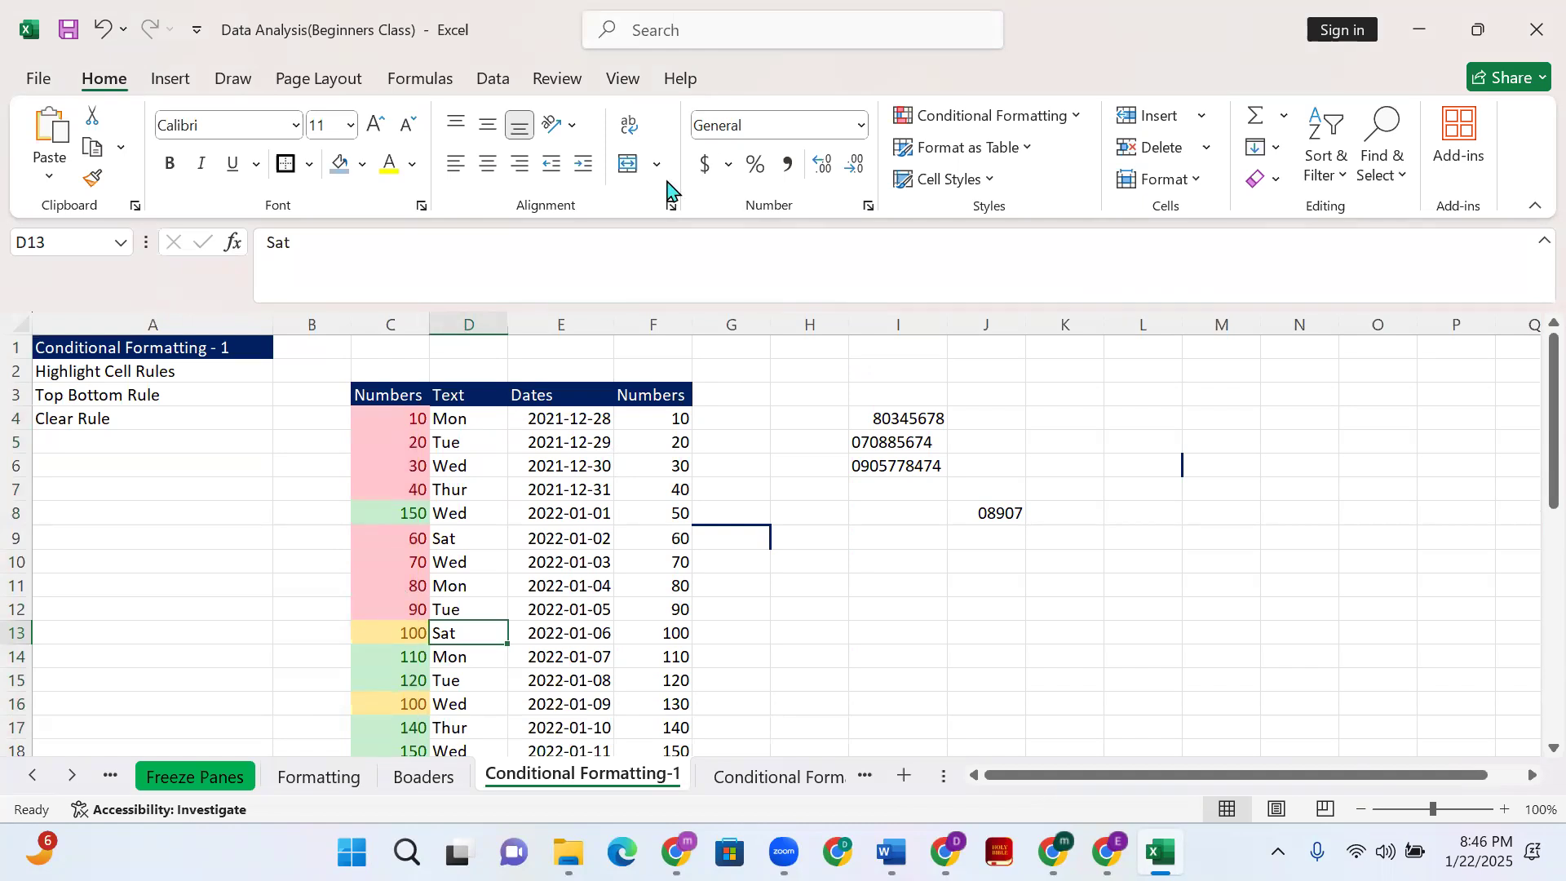
scroll(461, 597, down, 10)
scroll(424, 579, up, 5)
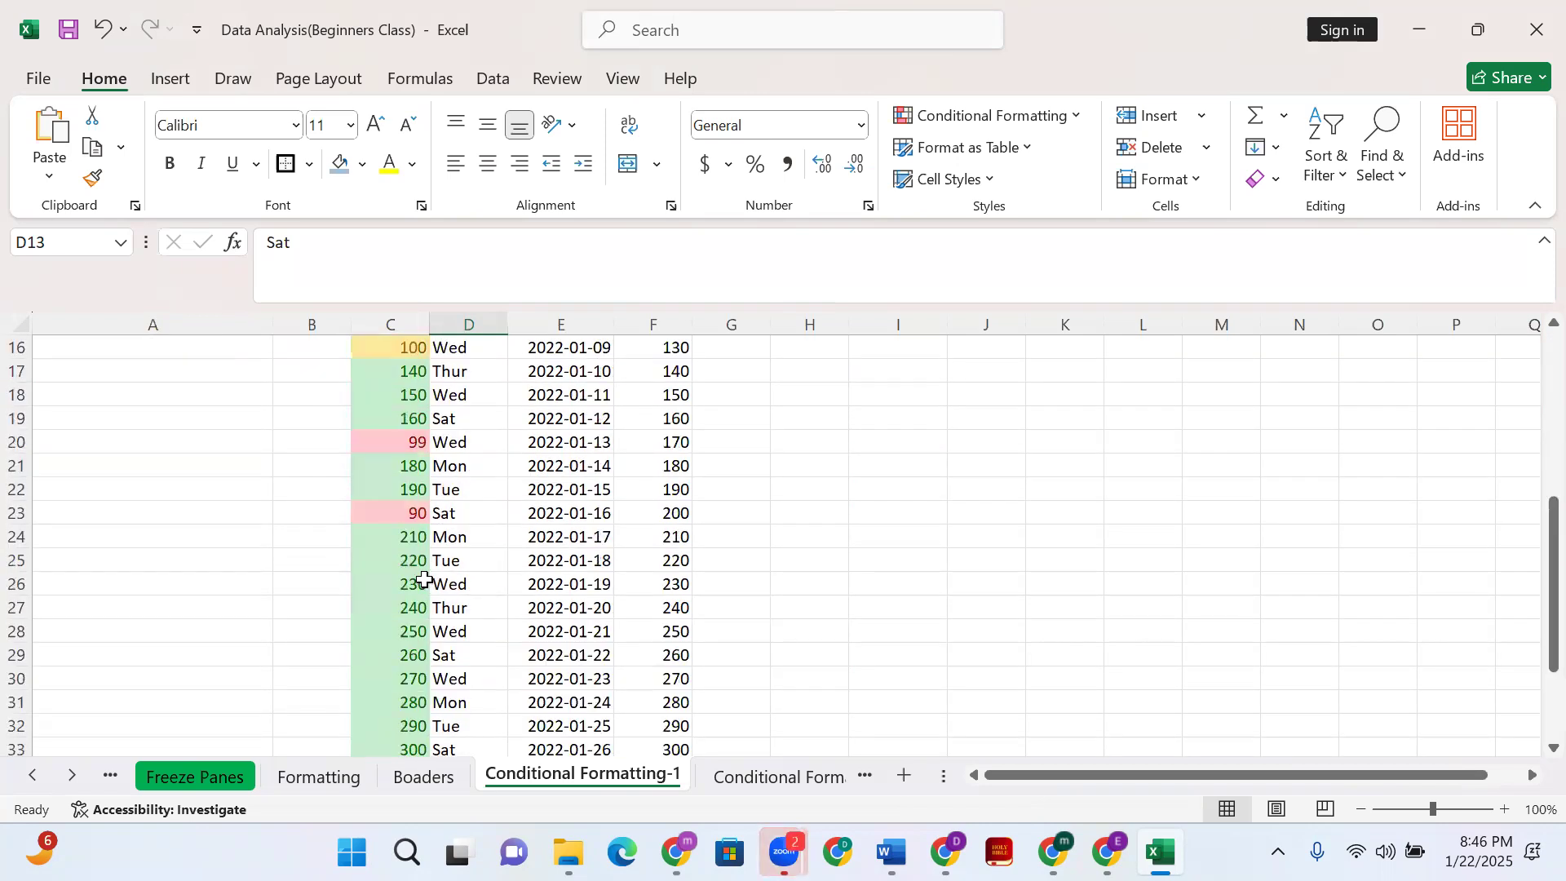
scroll(424, 579, up, 5)
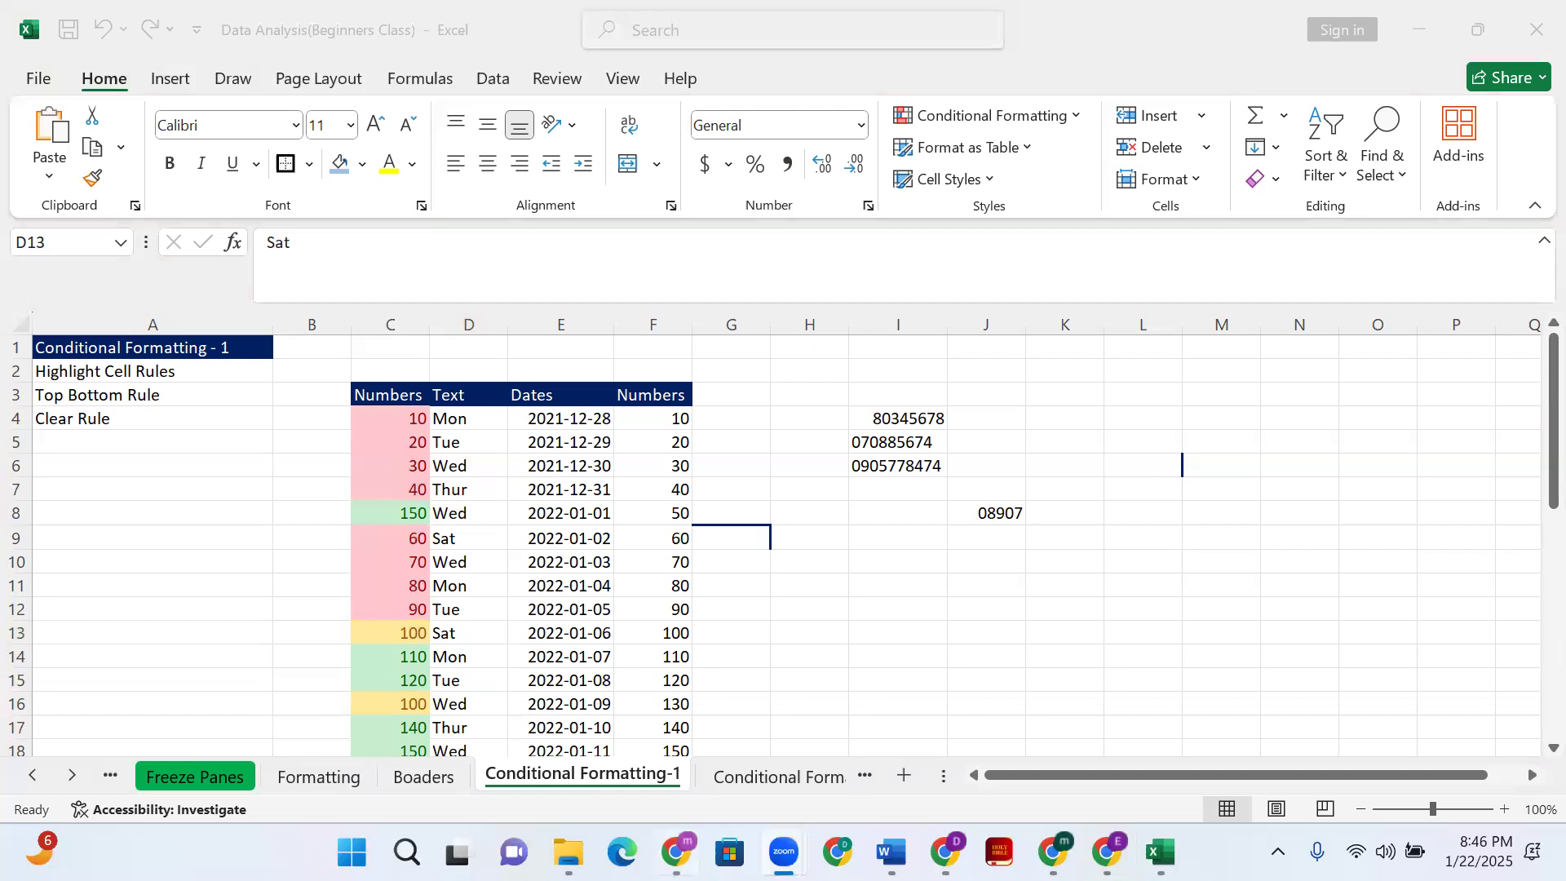
key(alt+Tab)
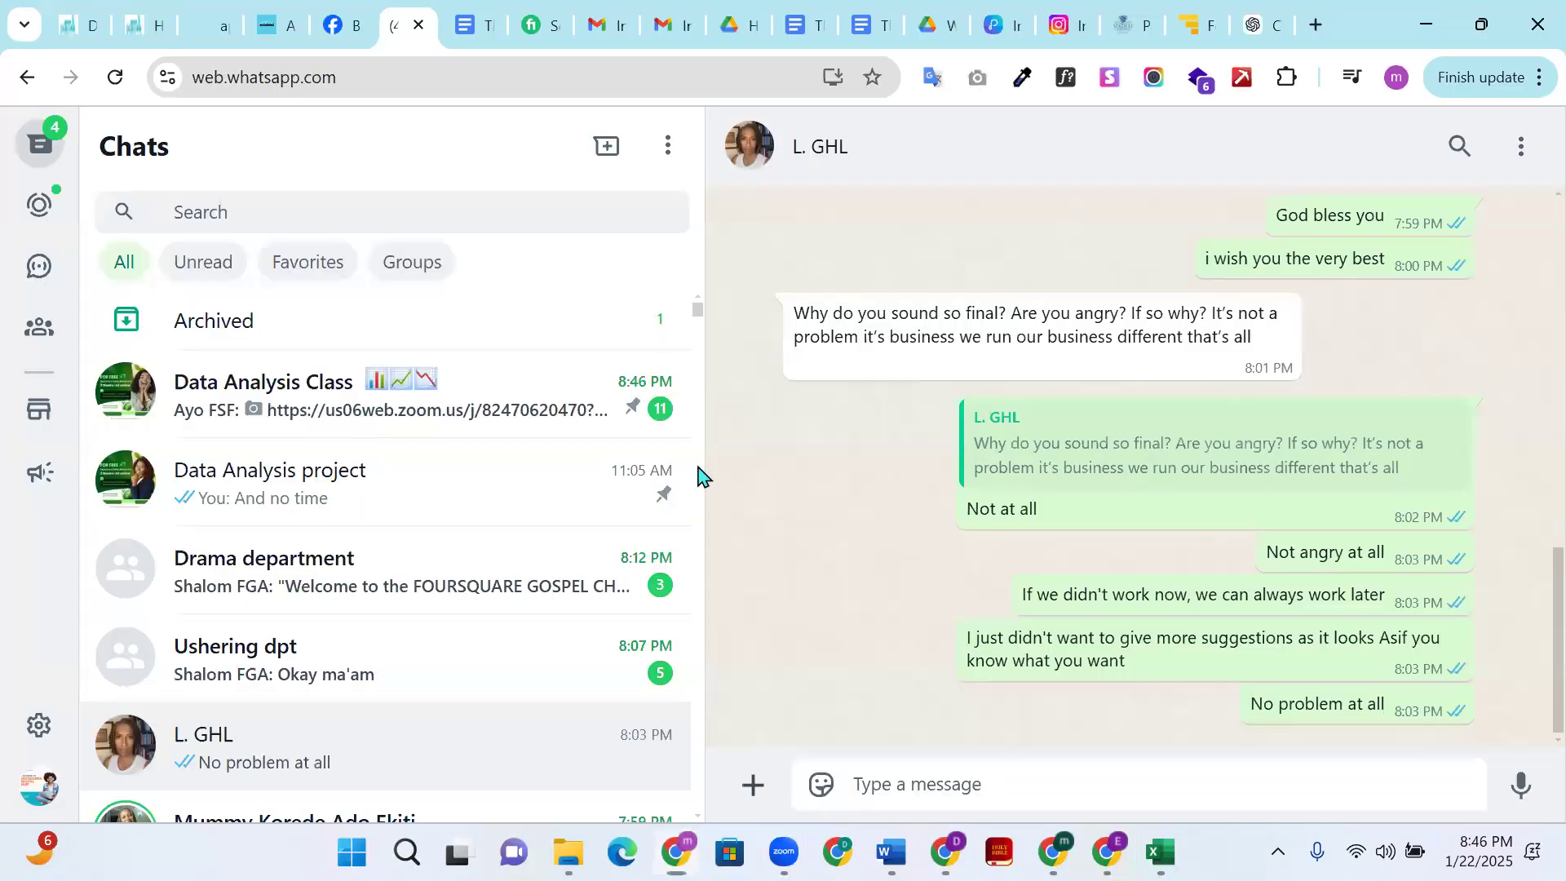
scroll(489, 497, down, 5)
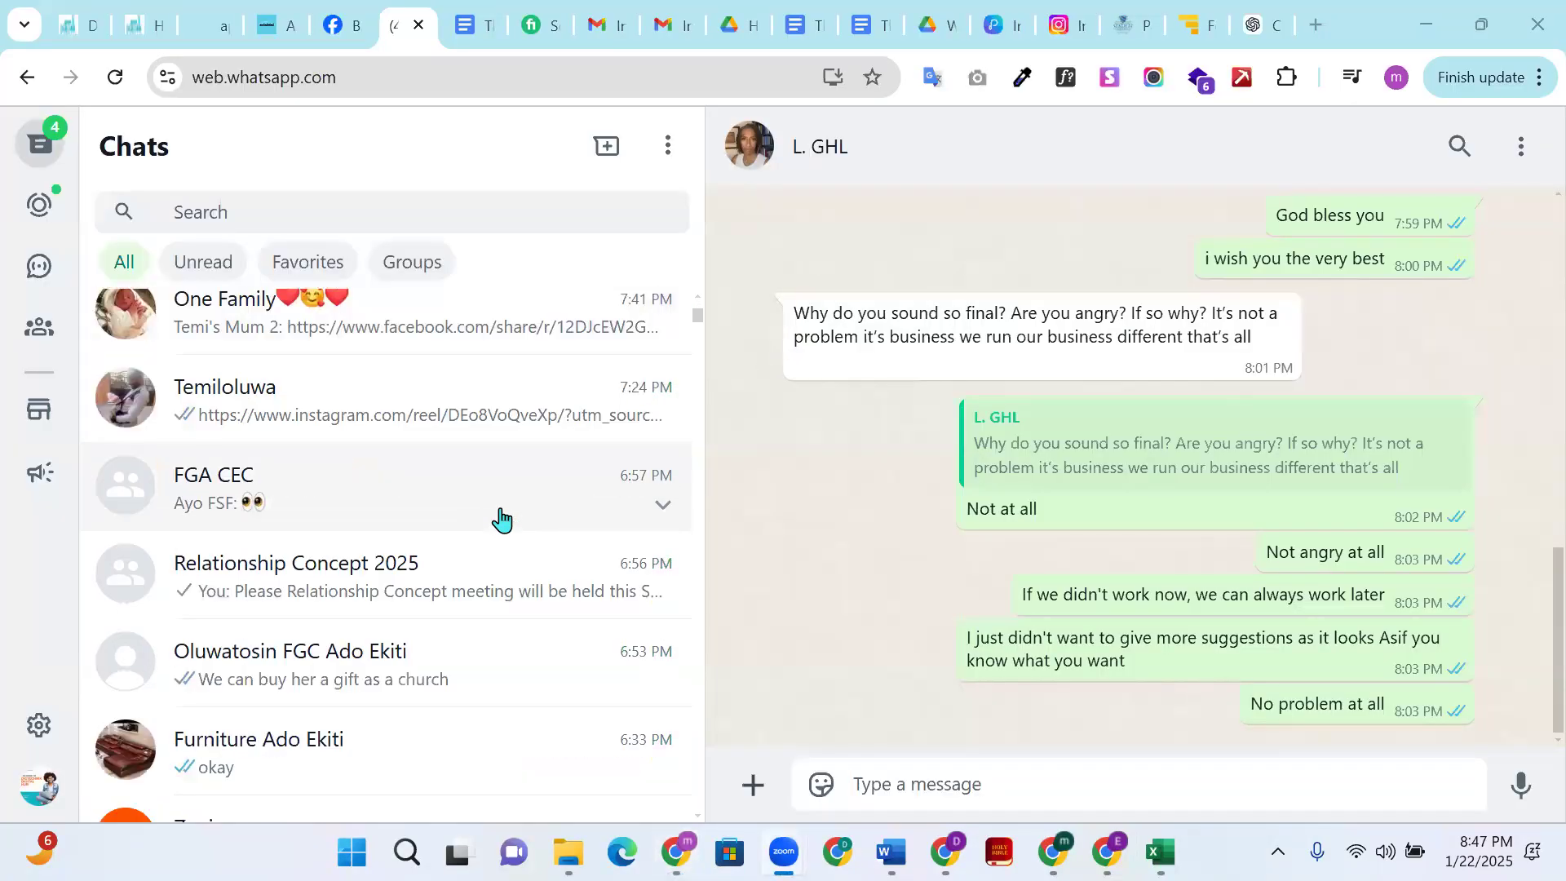
scroll(498, 516, up, 8)
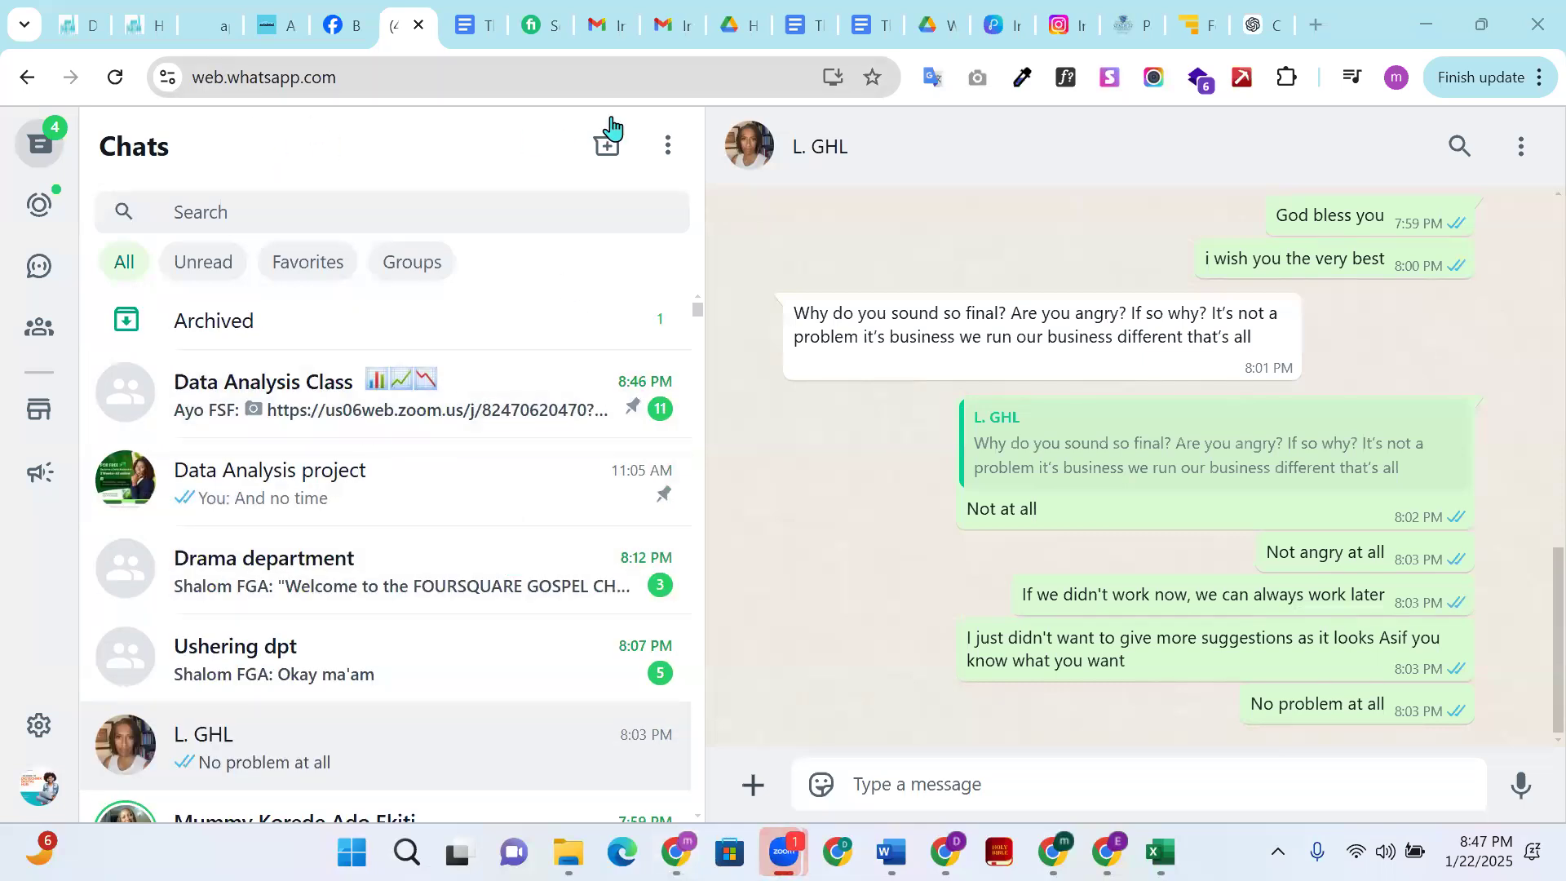
key(alt+Tab)
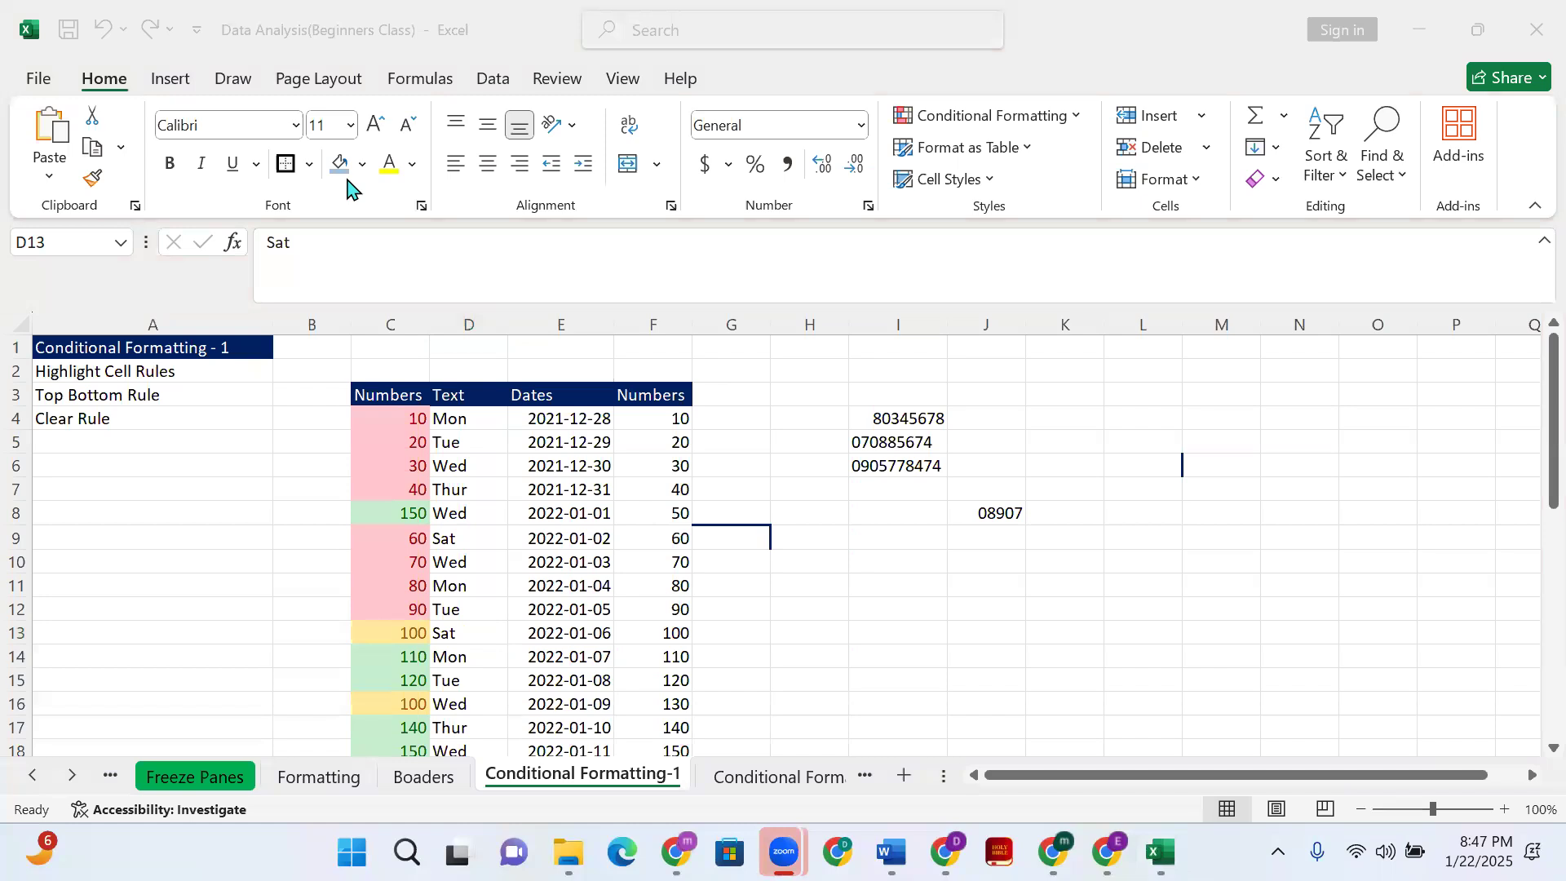
Select cells C4:C39 in the first Numbers column
click(414, 419)
scroll(457, 717, down, 1)
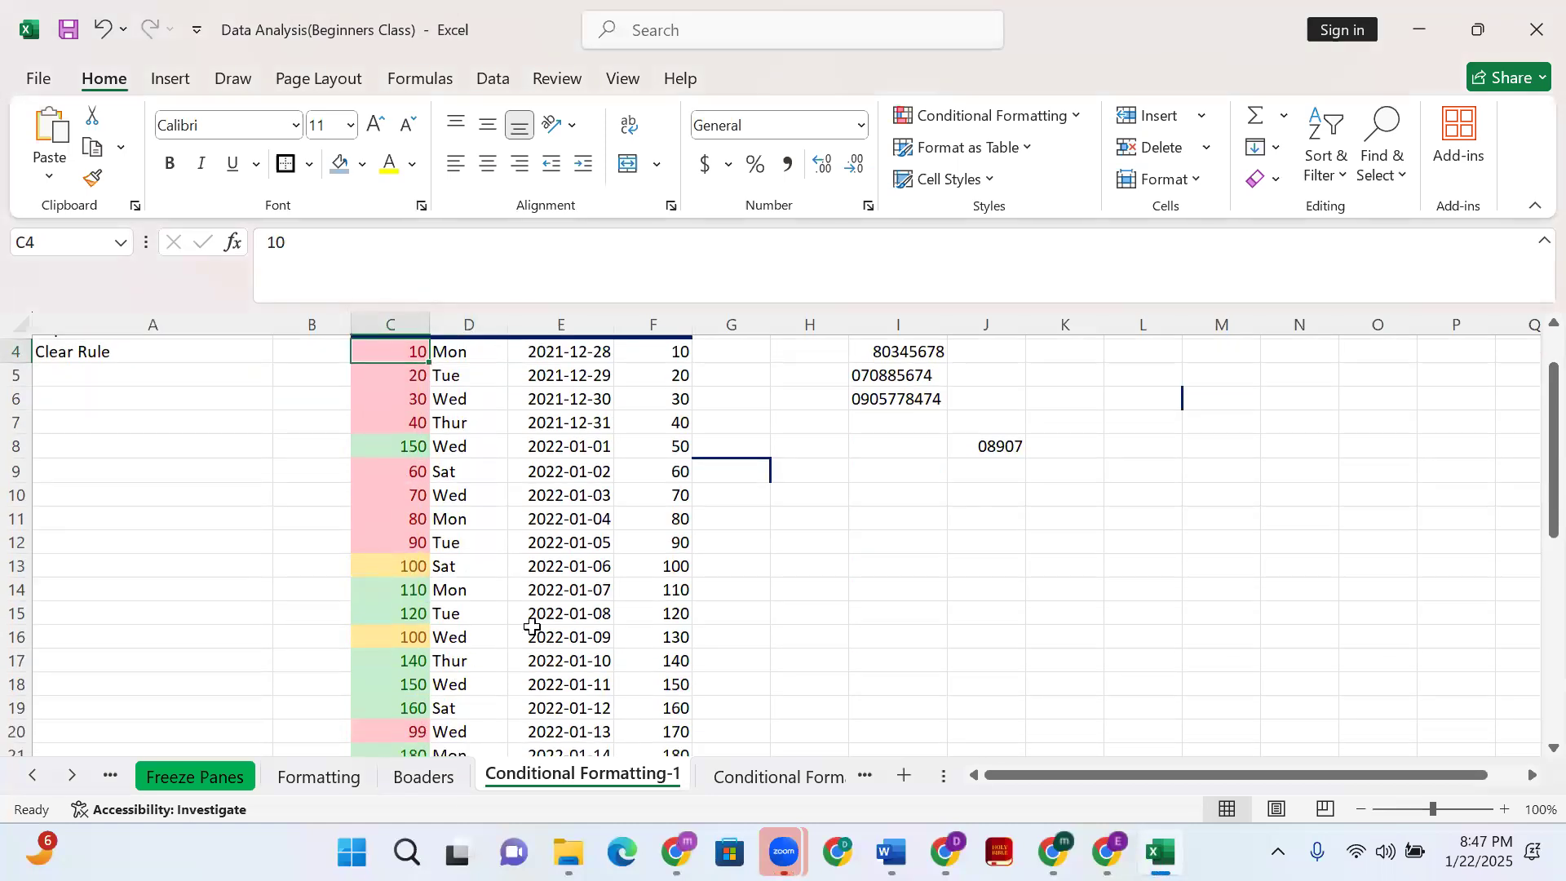
key(ctrl+shift+Down)
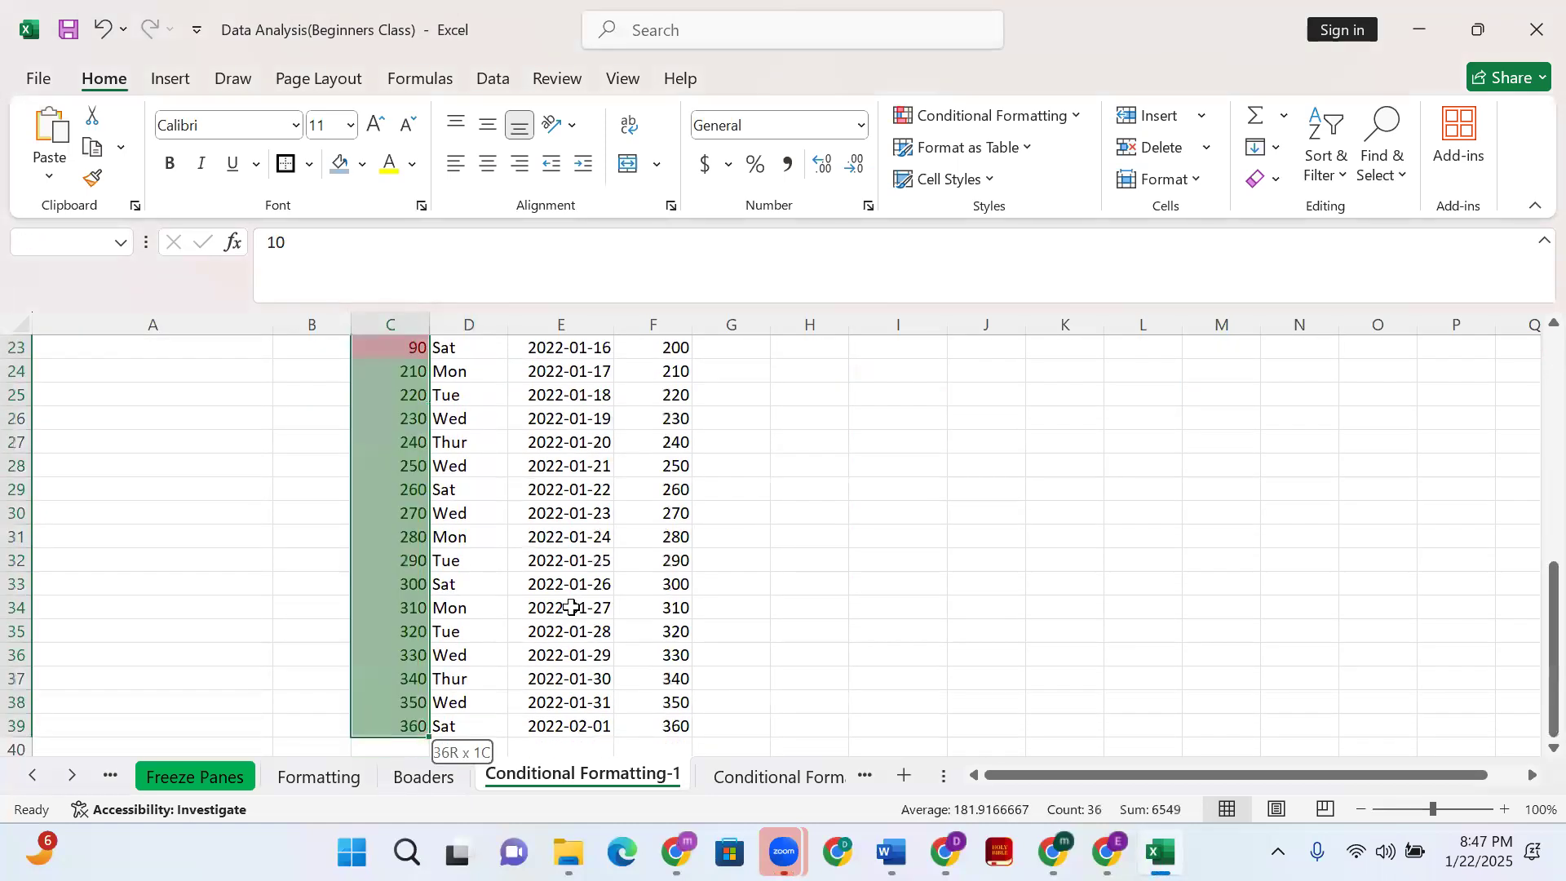
click(1074, 116)
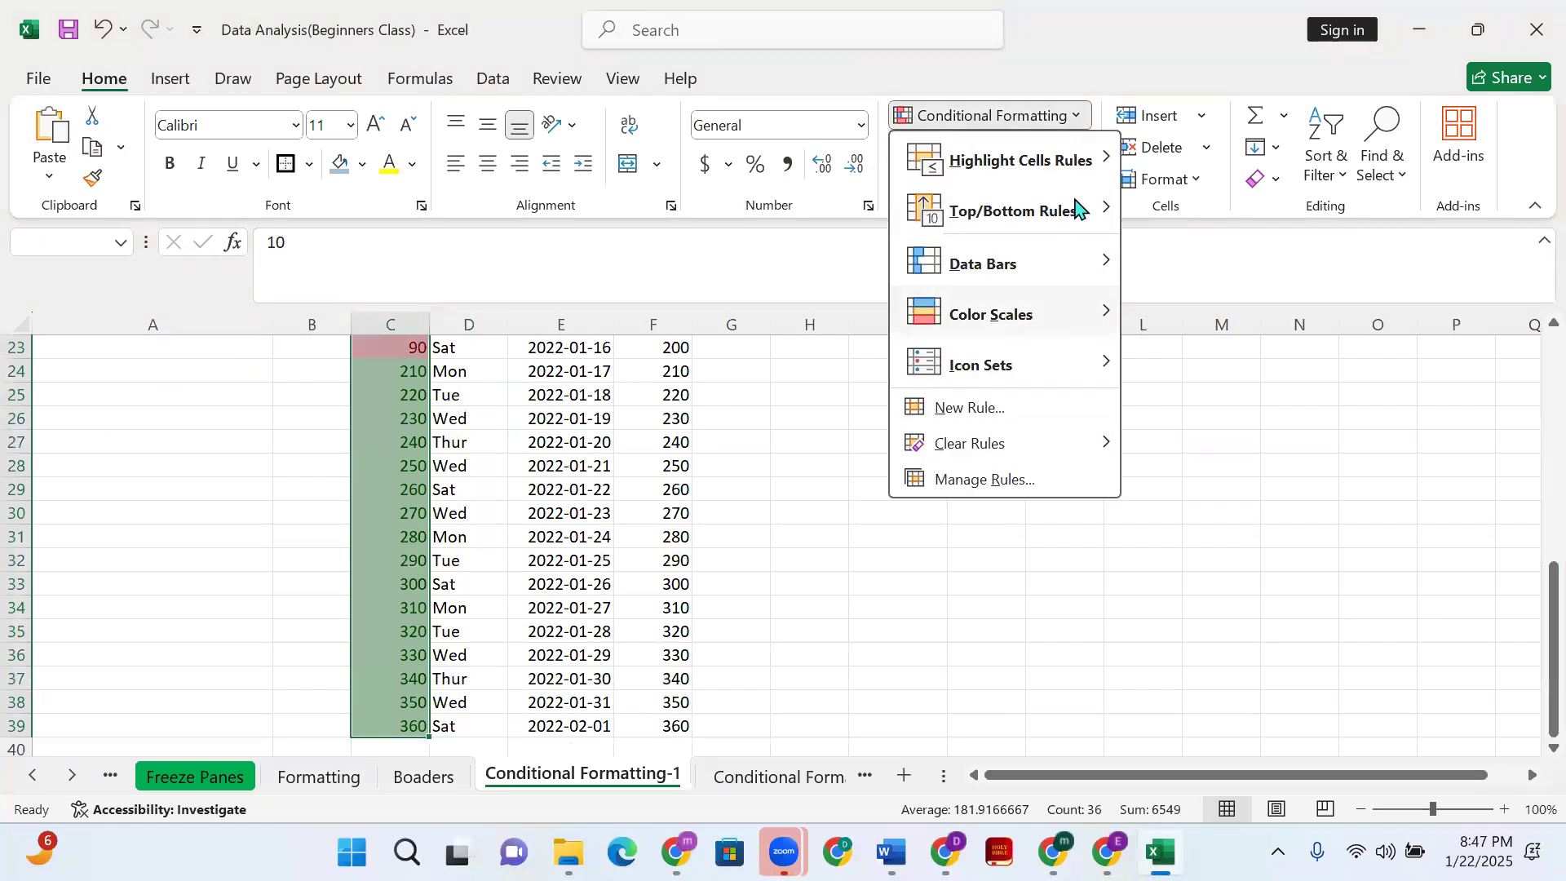
mouse_move(1103, 162)
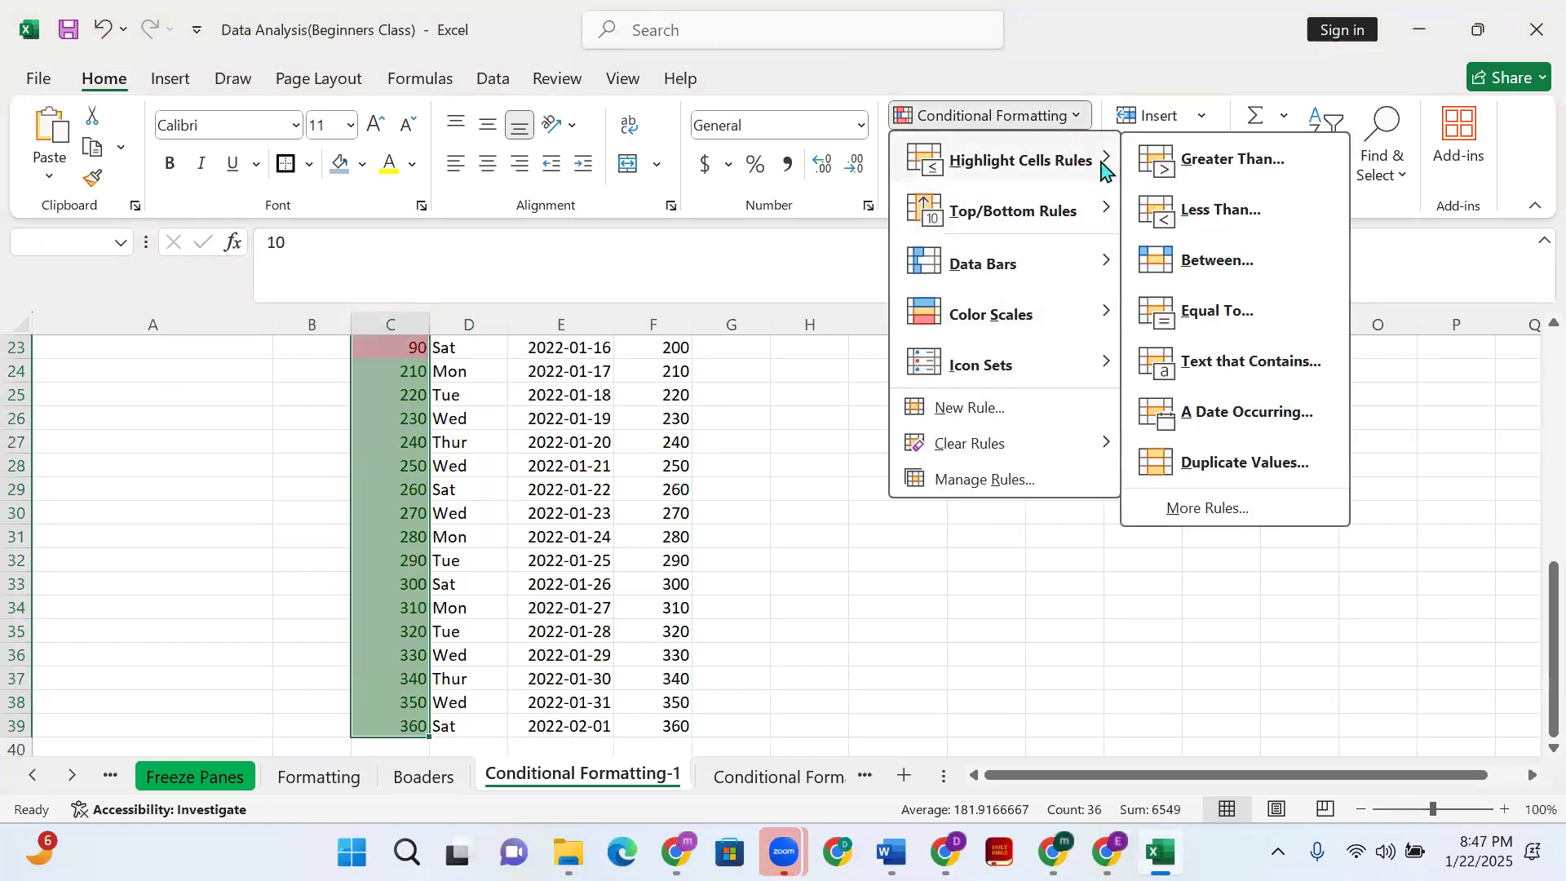
click(1202, 512)
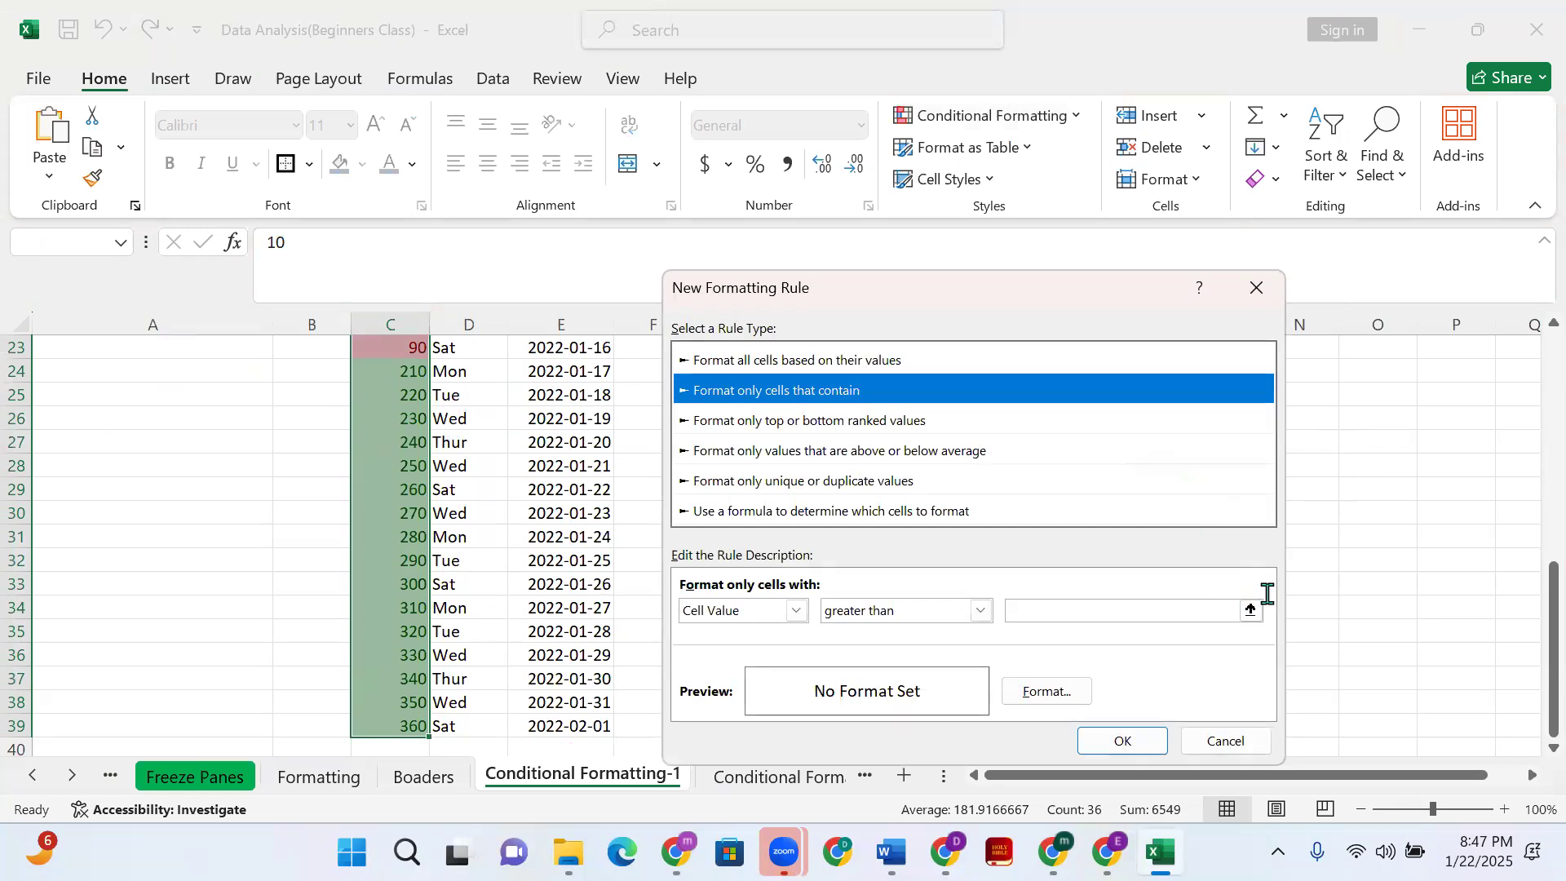
click(1224, 610)
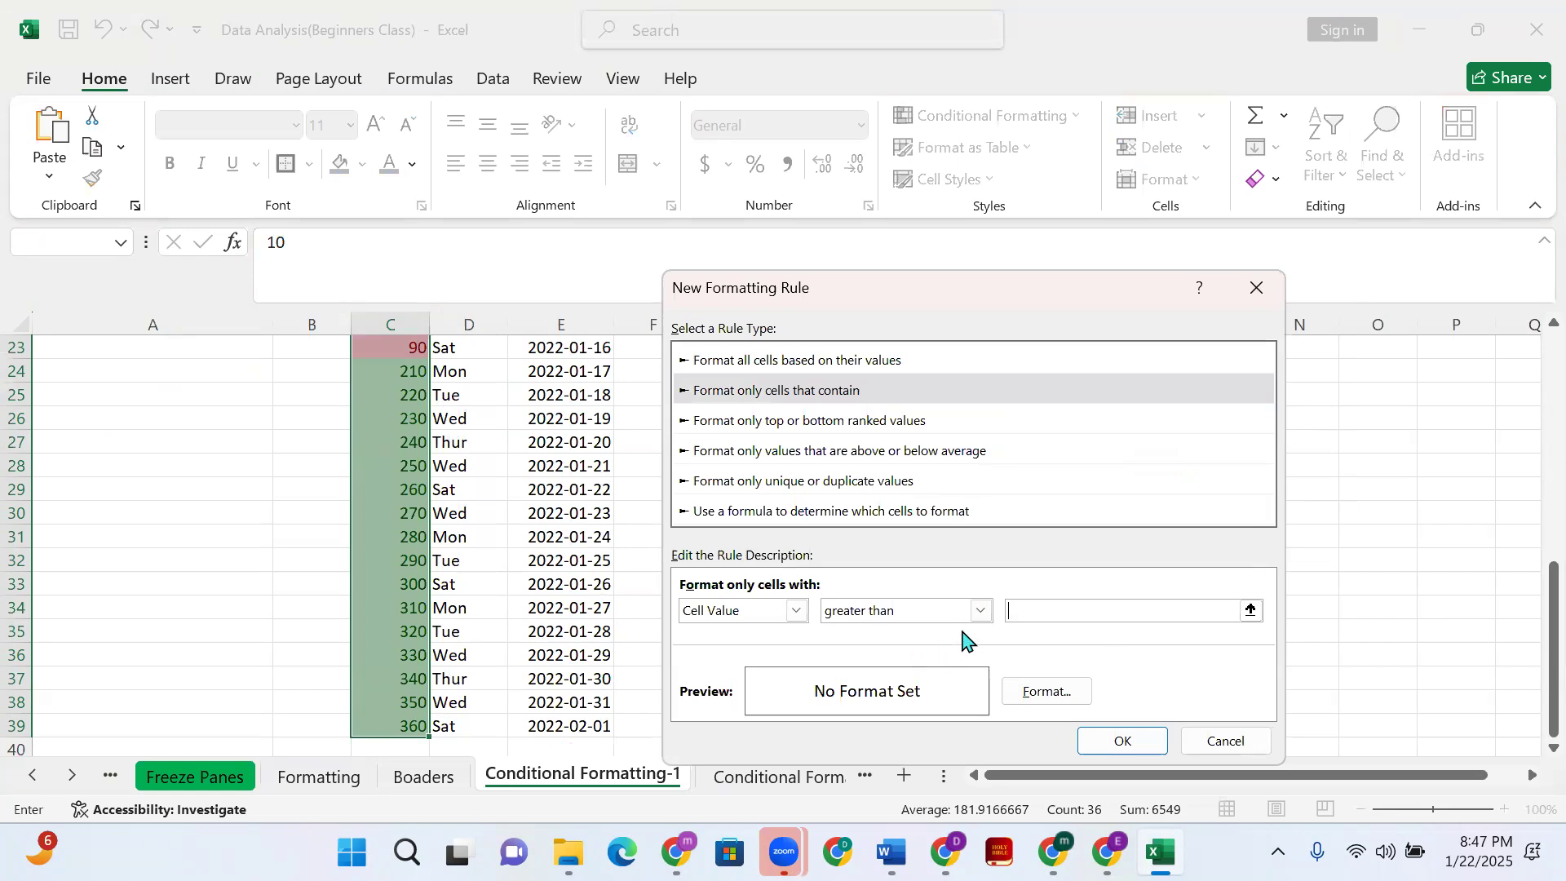
scroll(946, 661, down, 4)
scroll(865, 636, up, 3)
scroll(848, 604, up, 4)
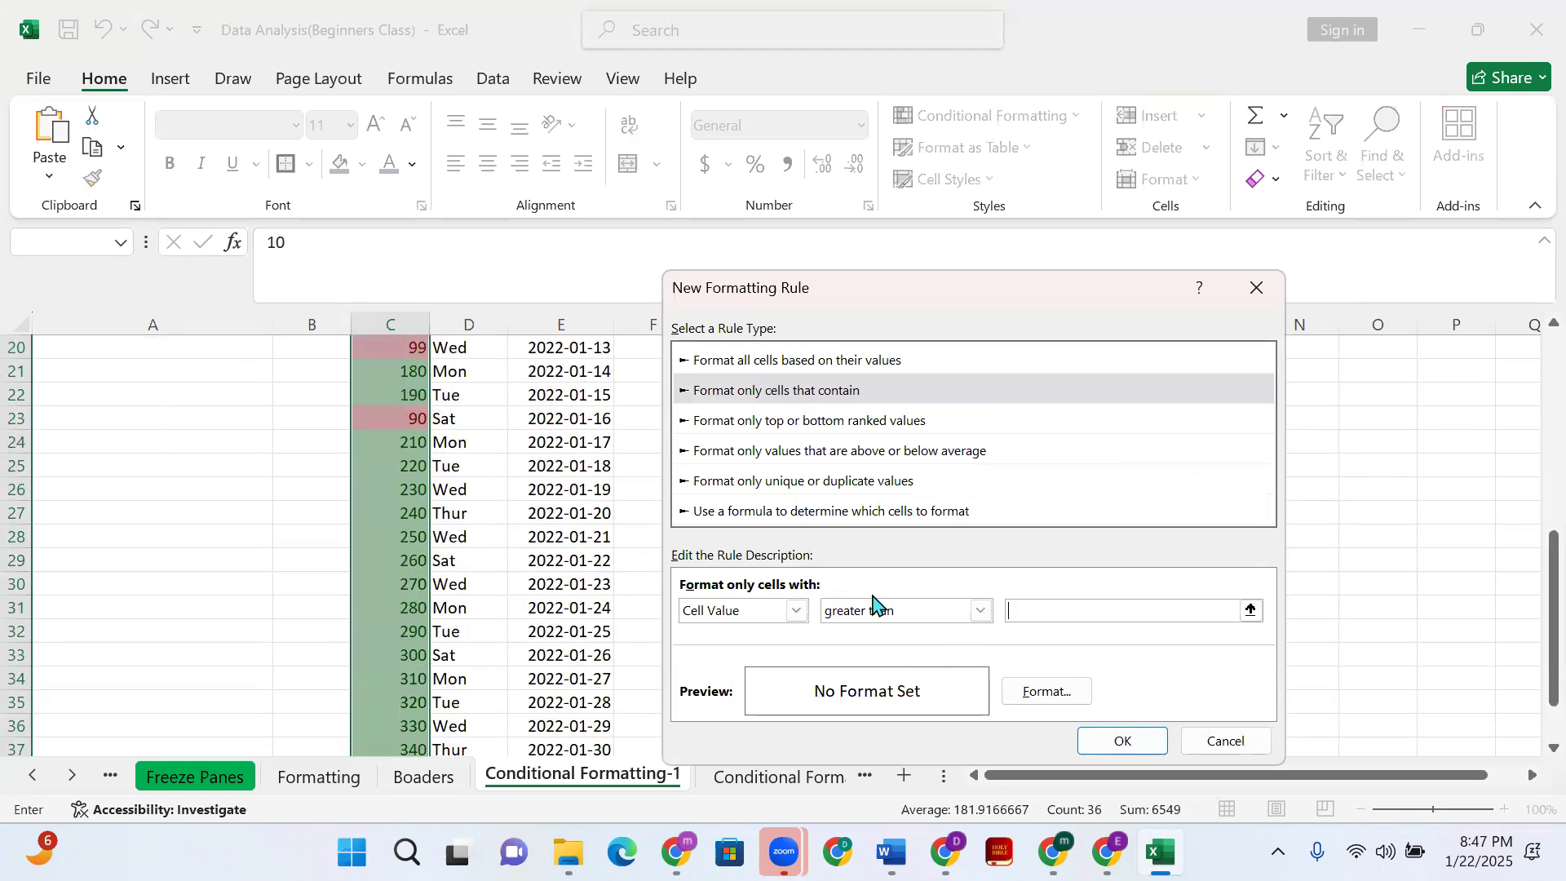
scroll(881, 579, down, 4)
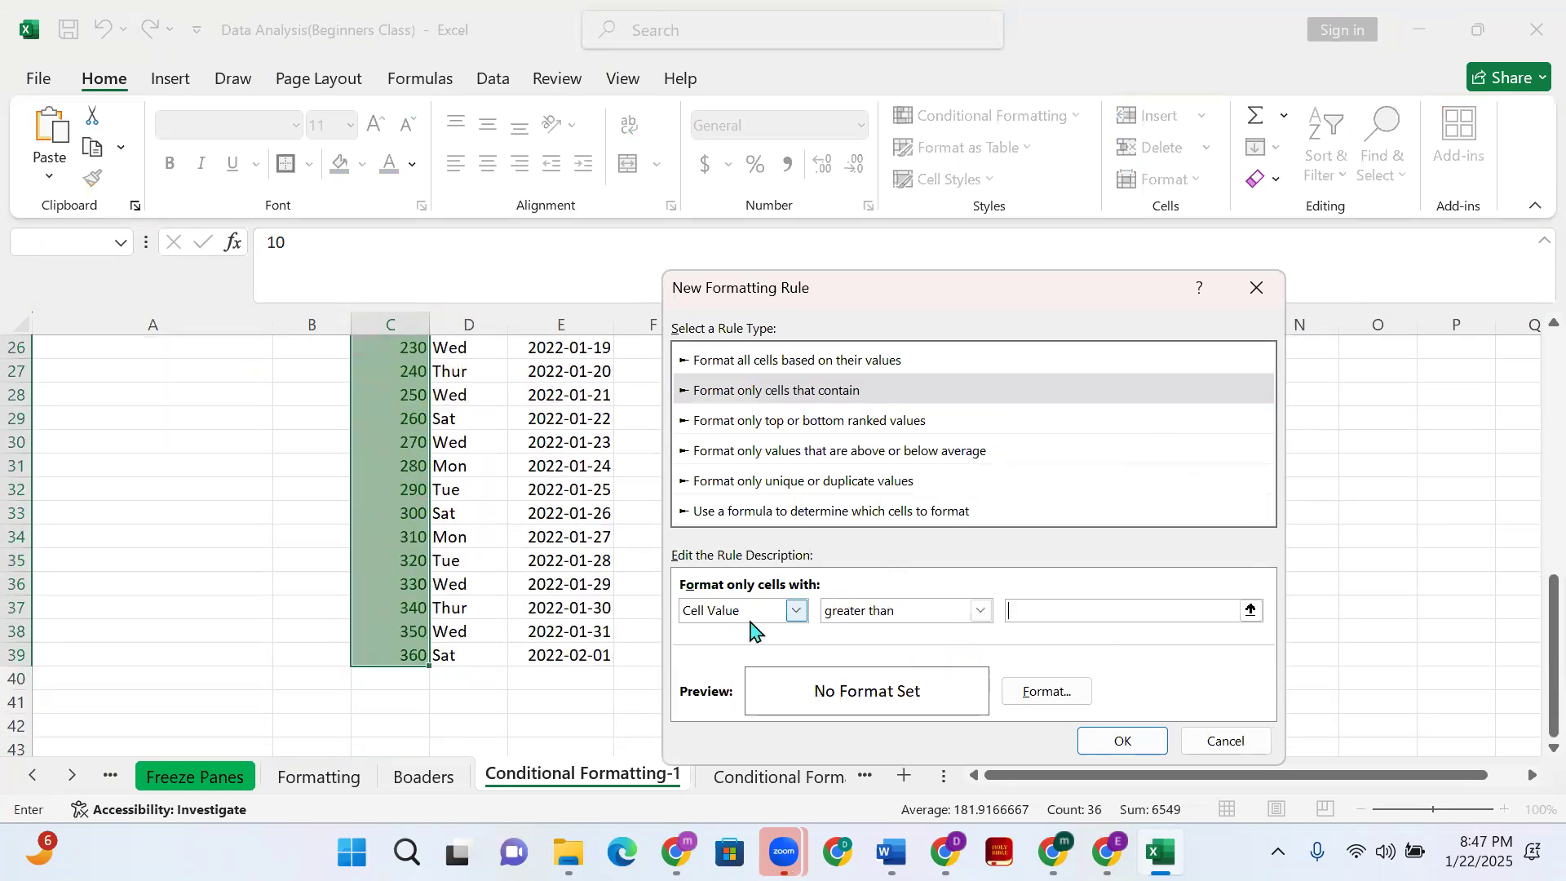
click(798, 618)
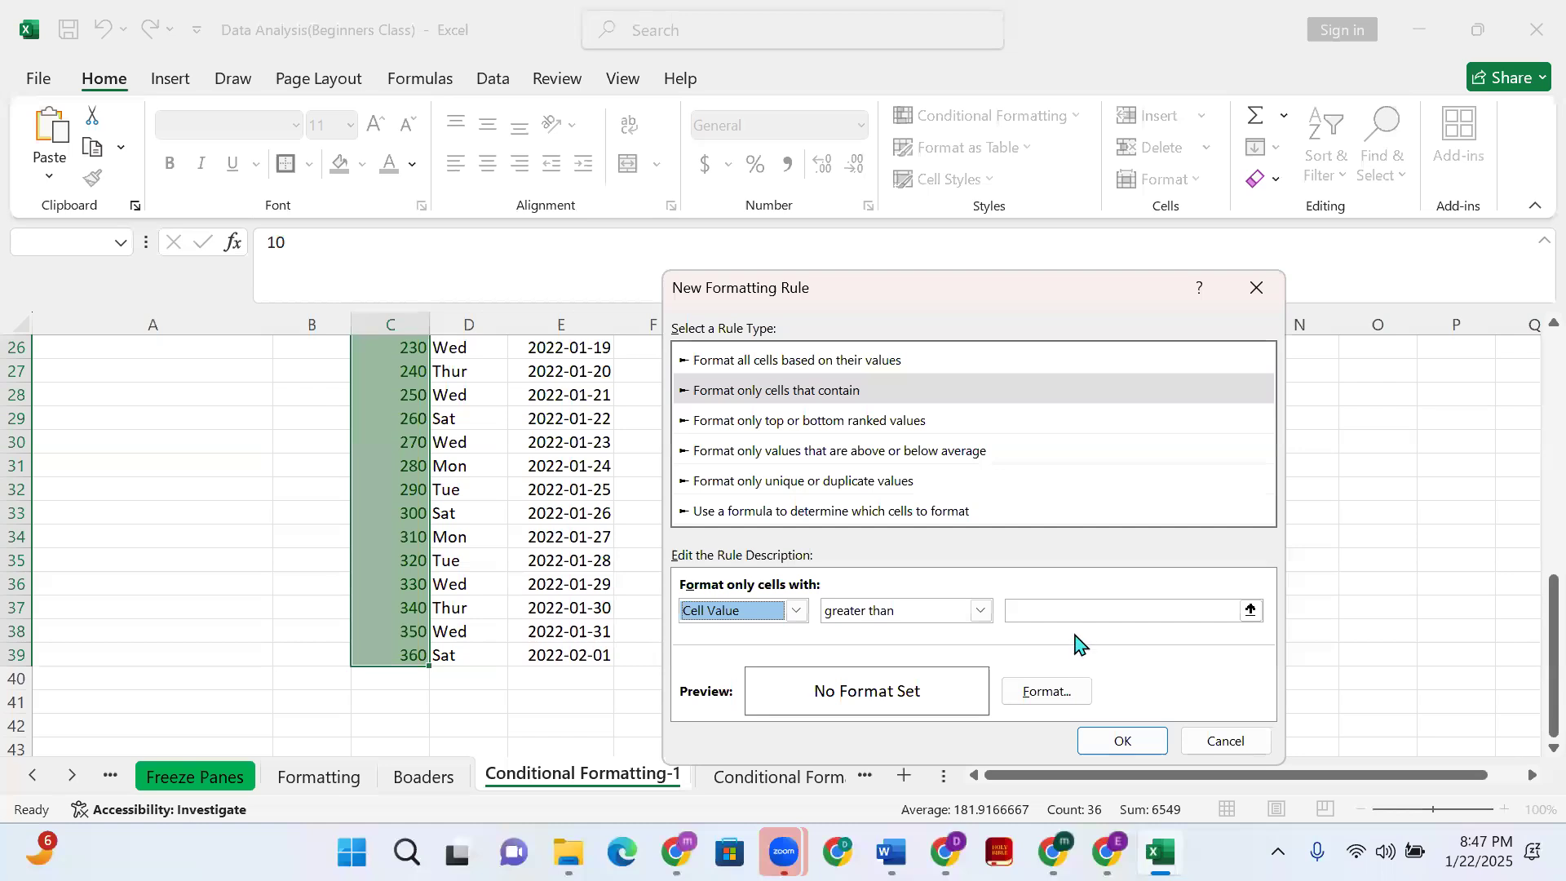
click(1109, 611)
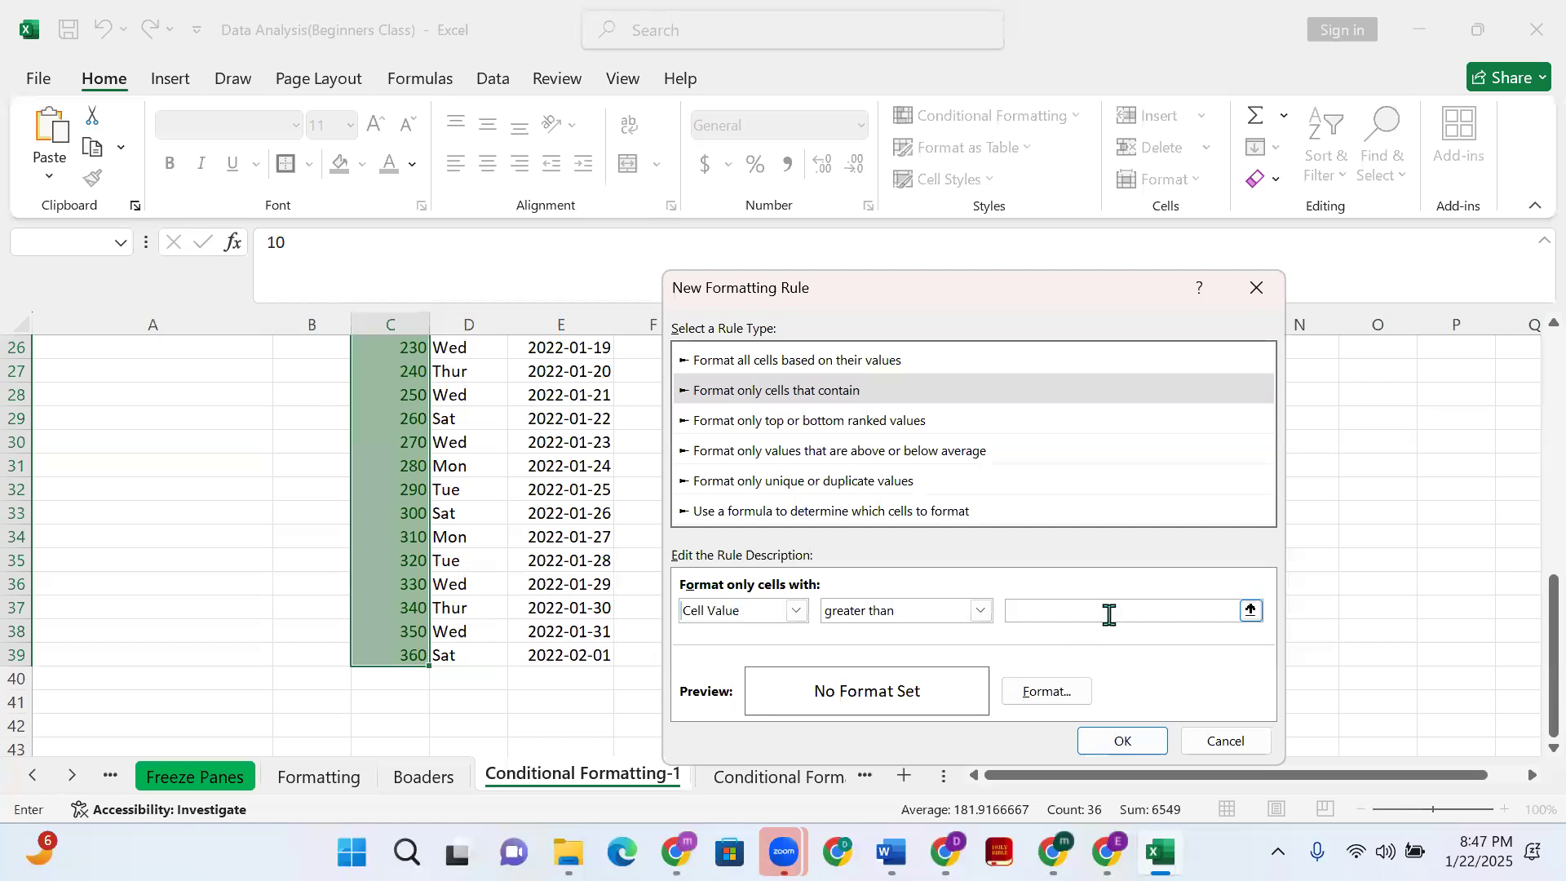
text(100)
scroll(1109, 637, down, 1)
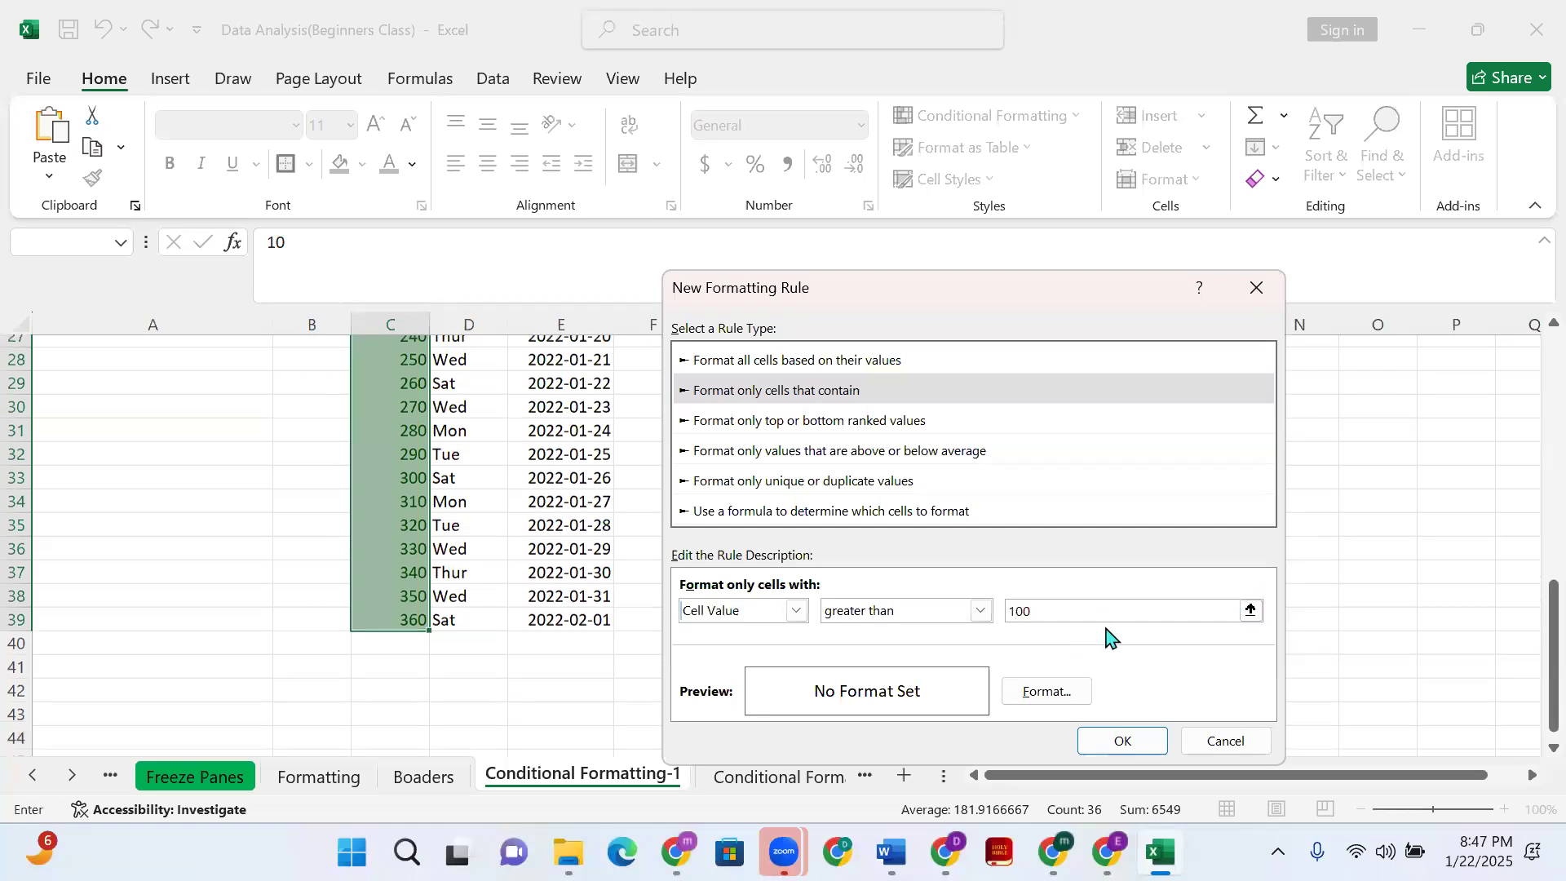
click(1060, 692)
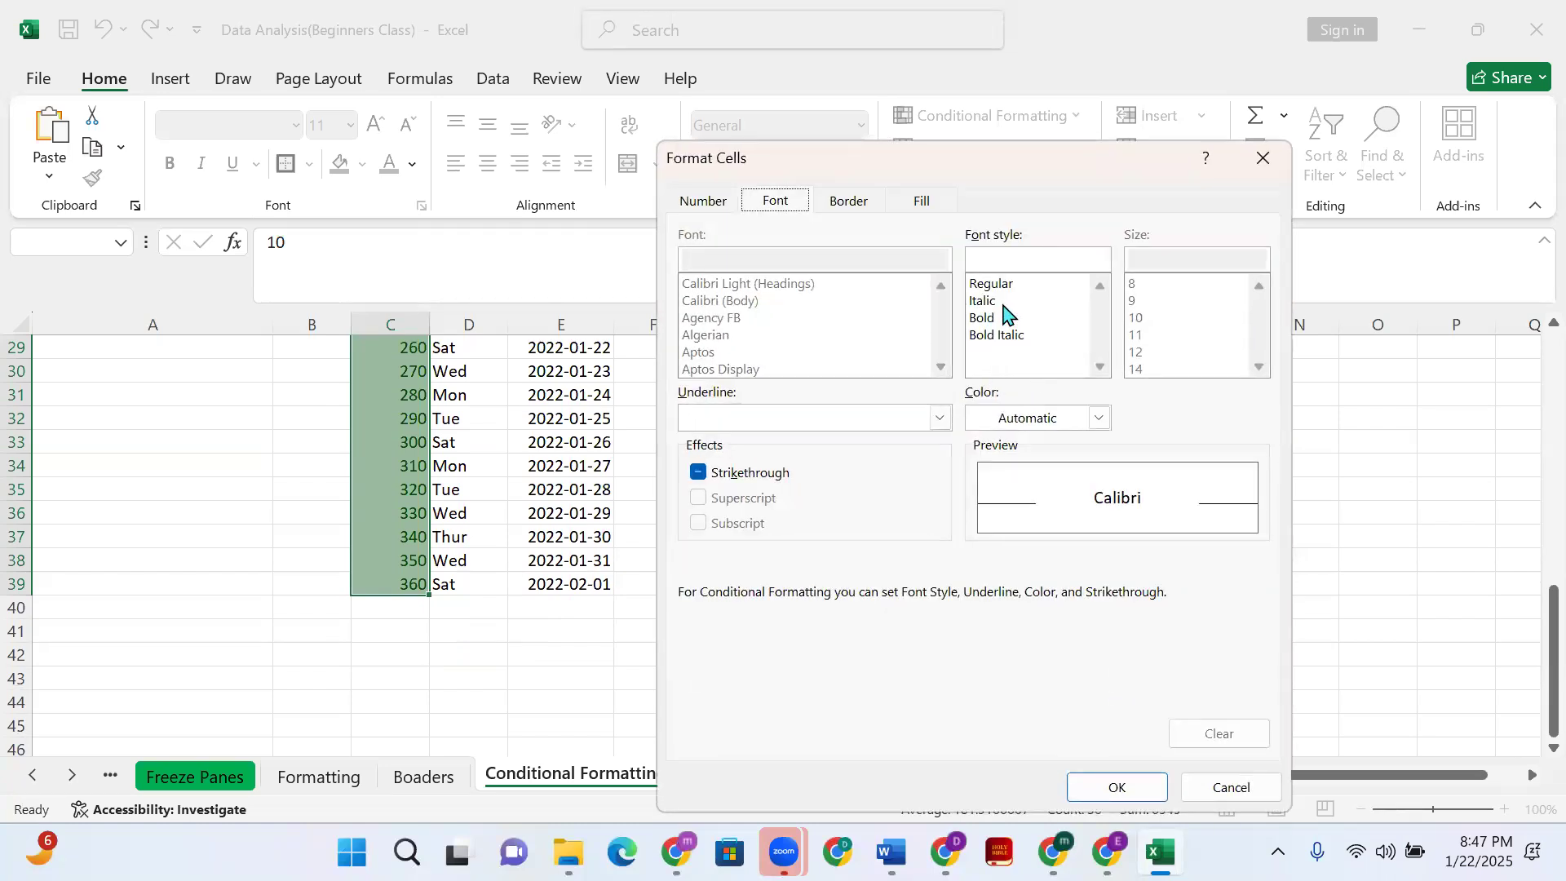
click(1260, 158)
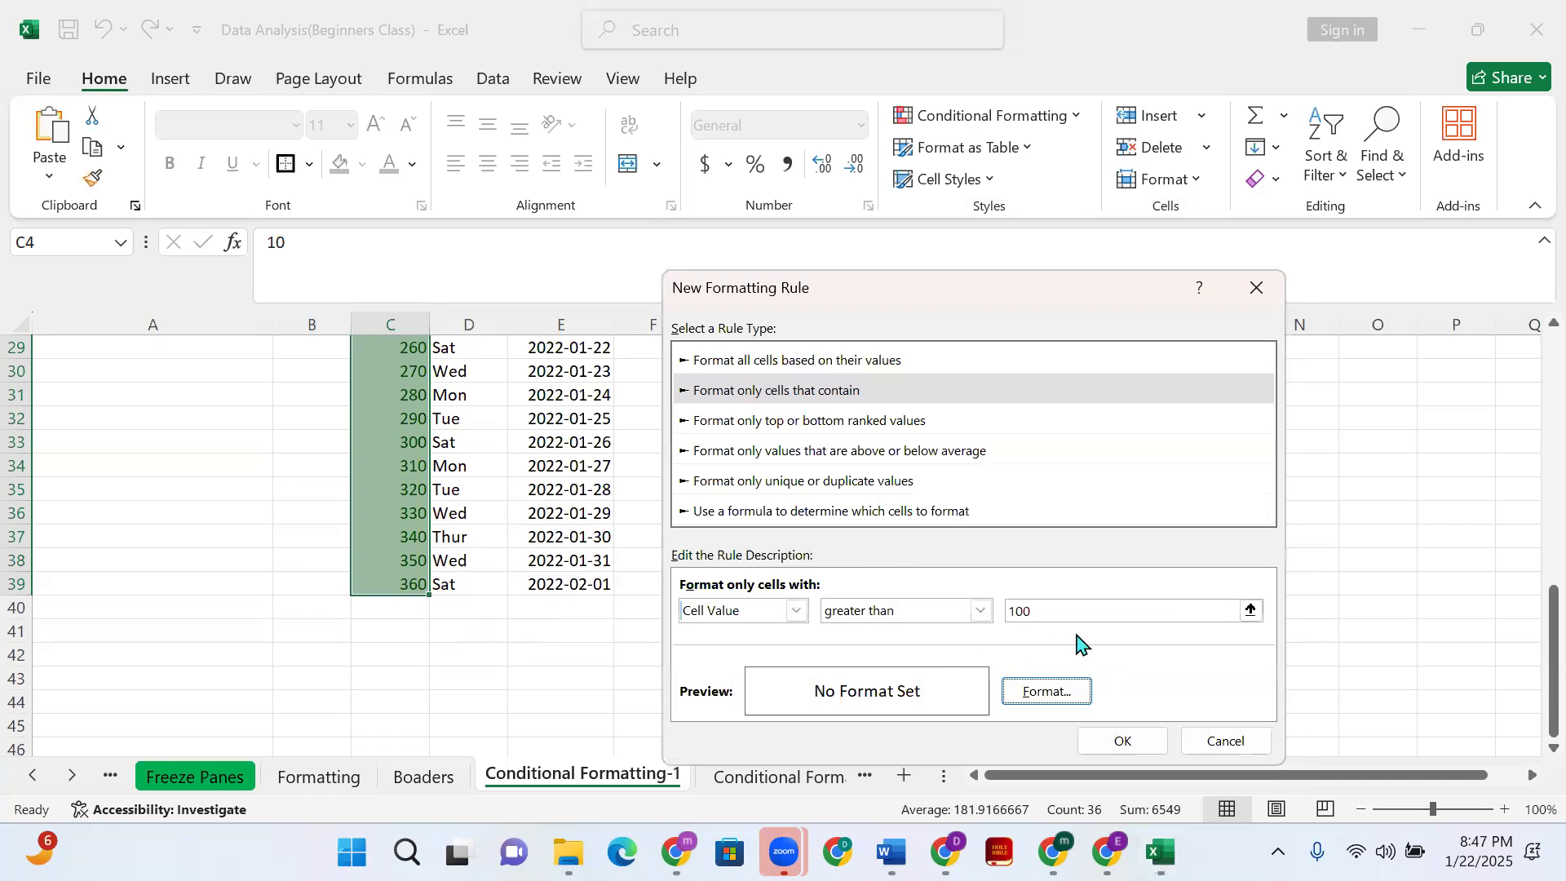
click(1256, 288)
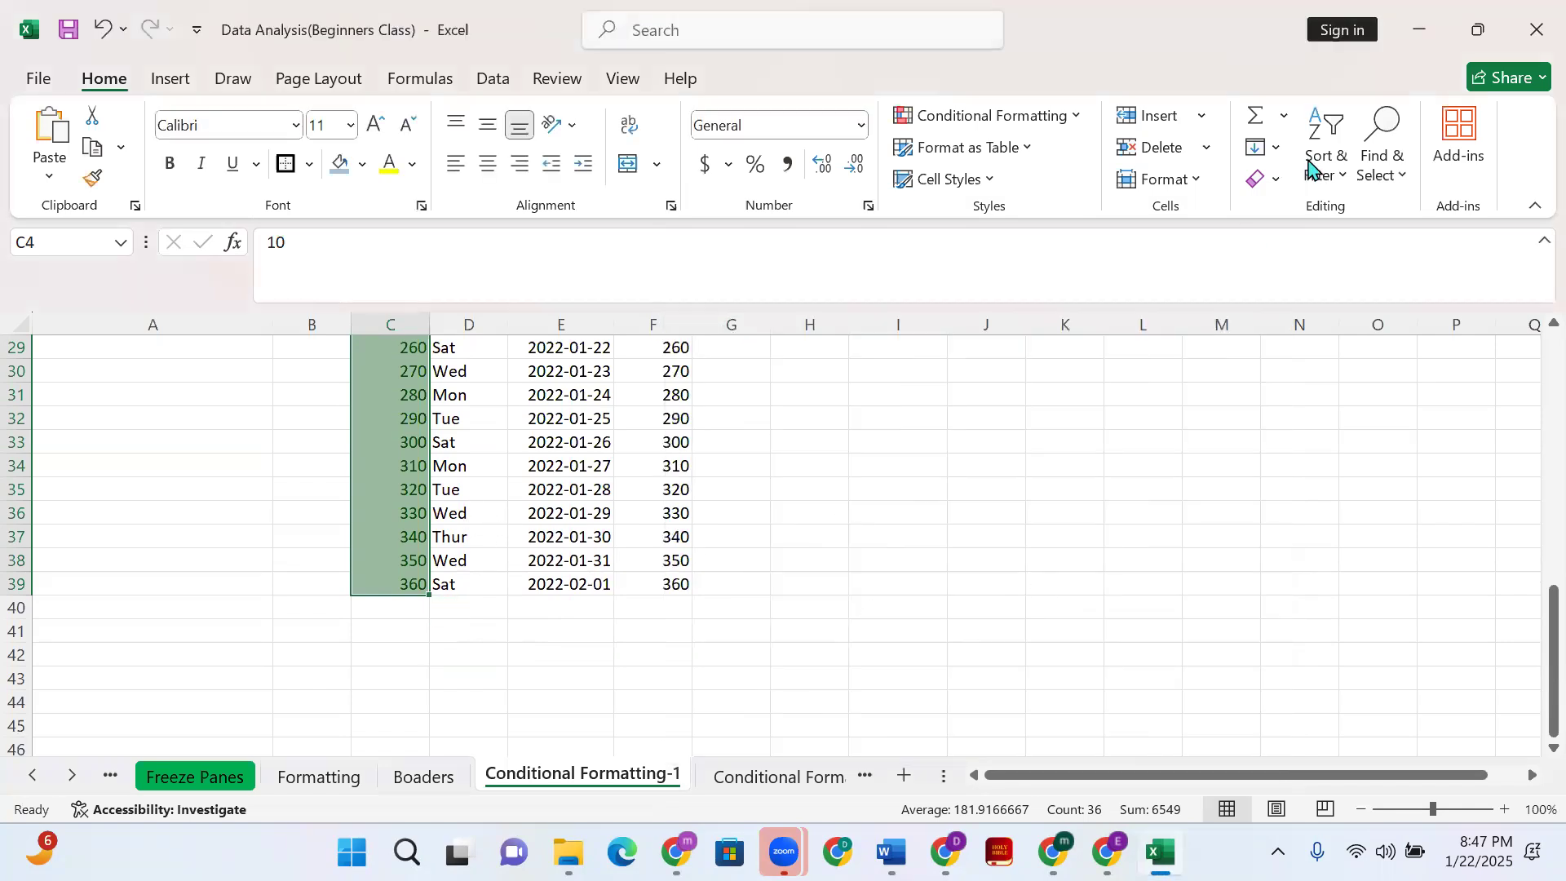
Examine the conditional formatting rules that apply to the current selection in the Conditional Formatting Rules Manager
click(1083, 117)
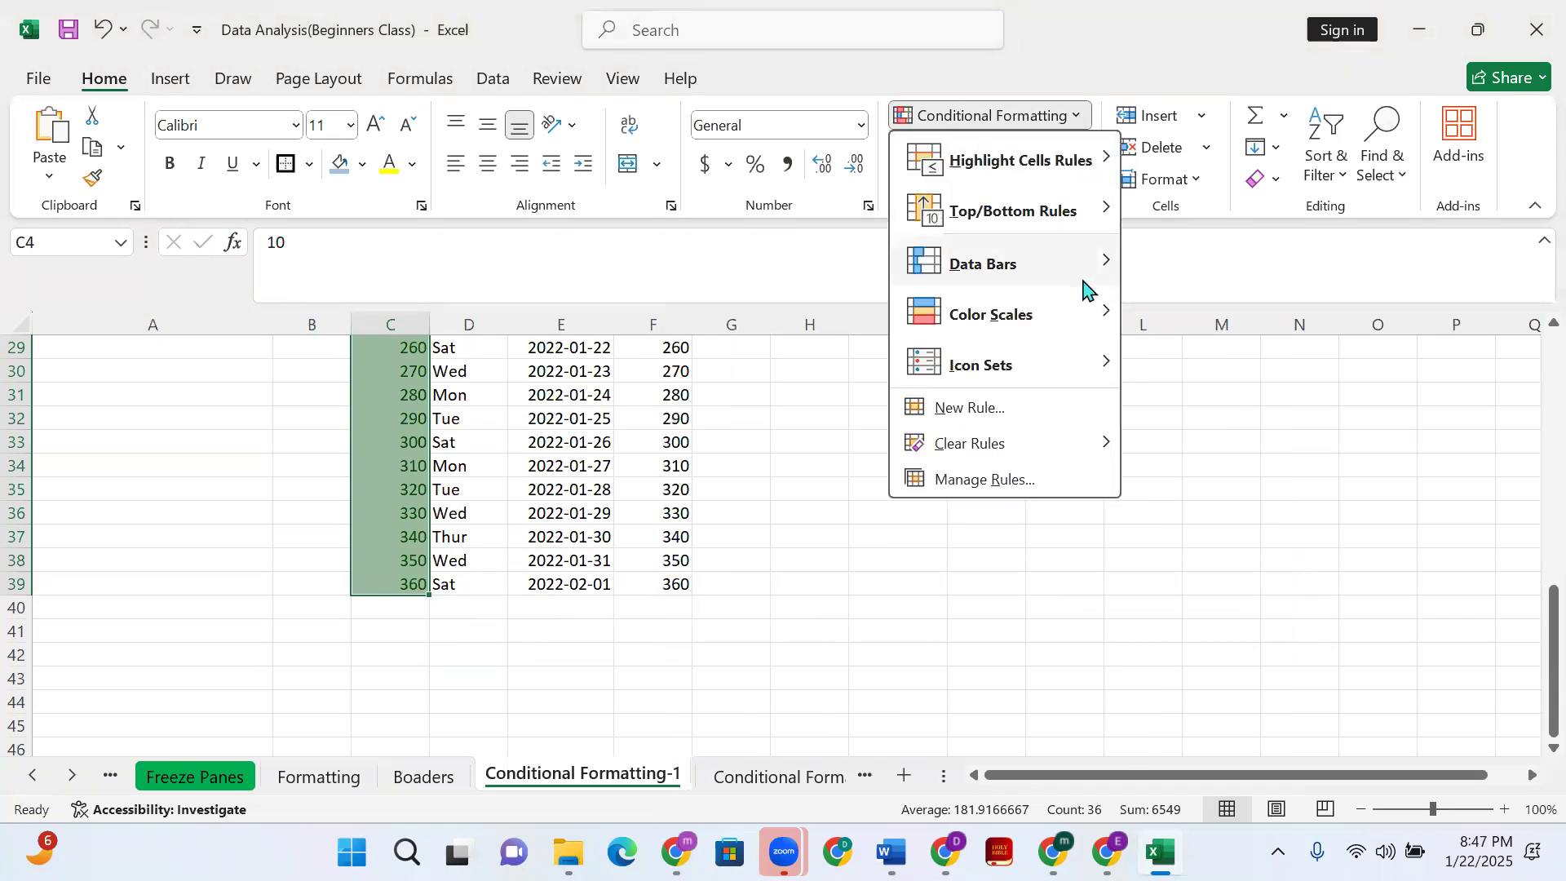
mouse_move(1096, 171)
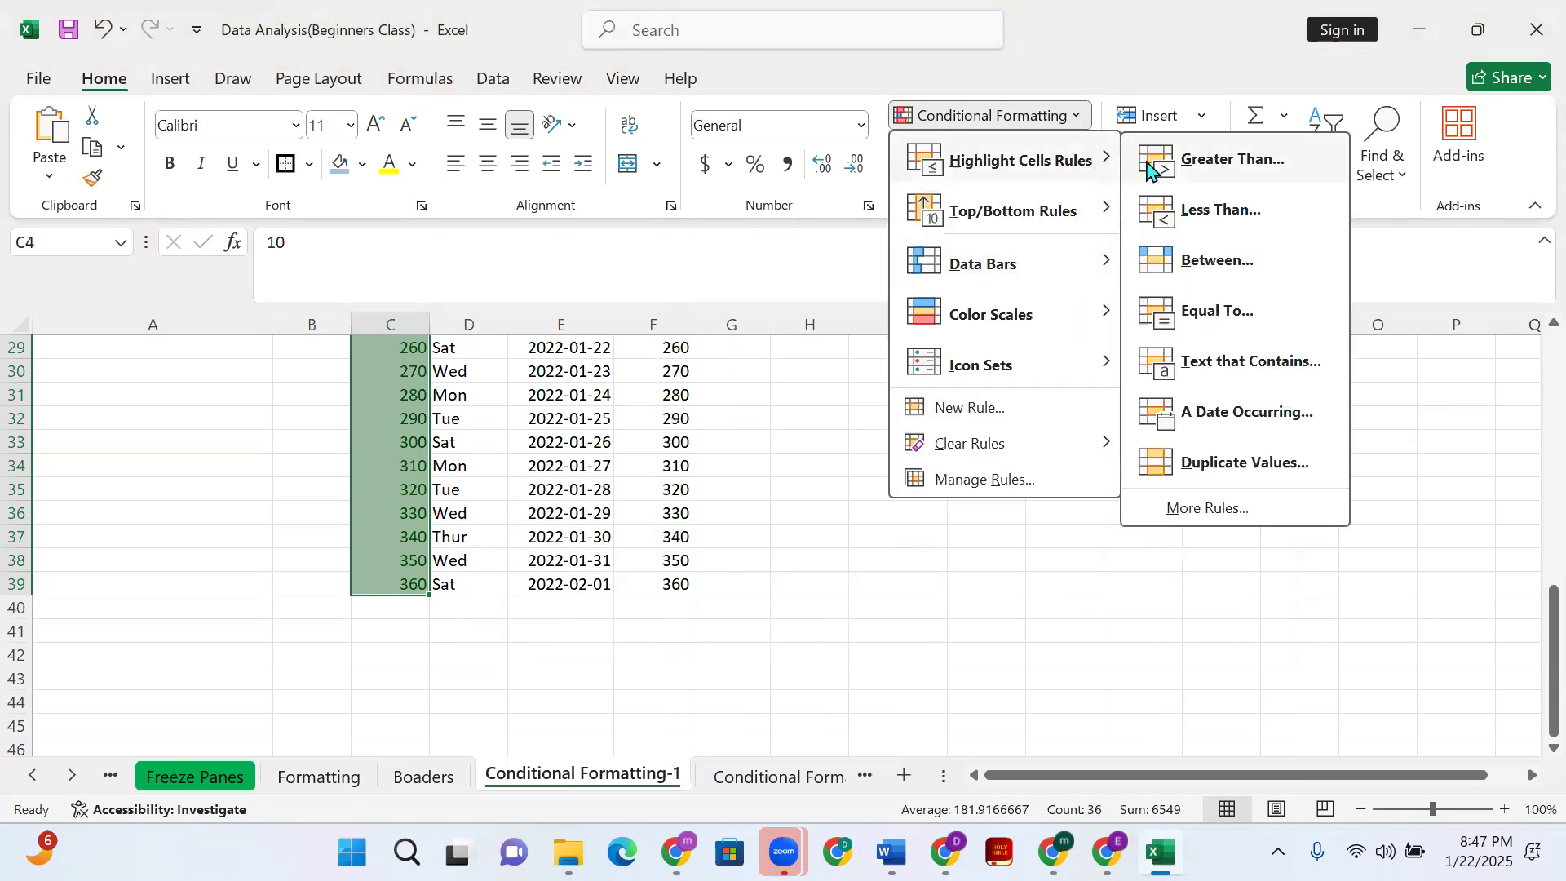
click(951, 479)
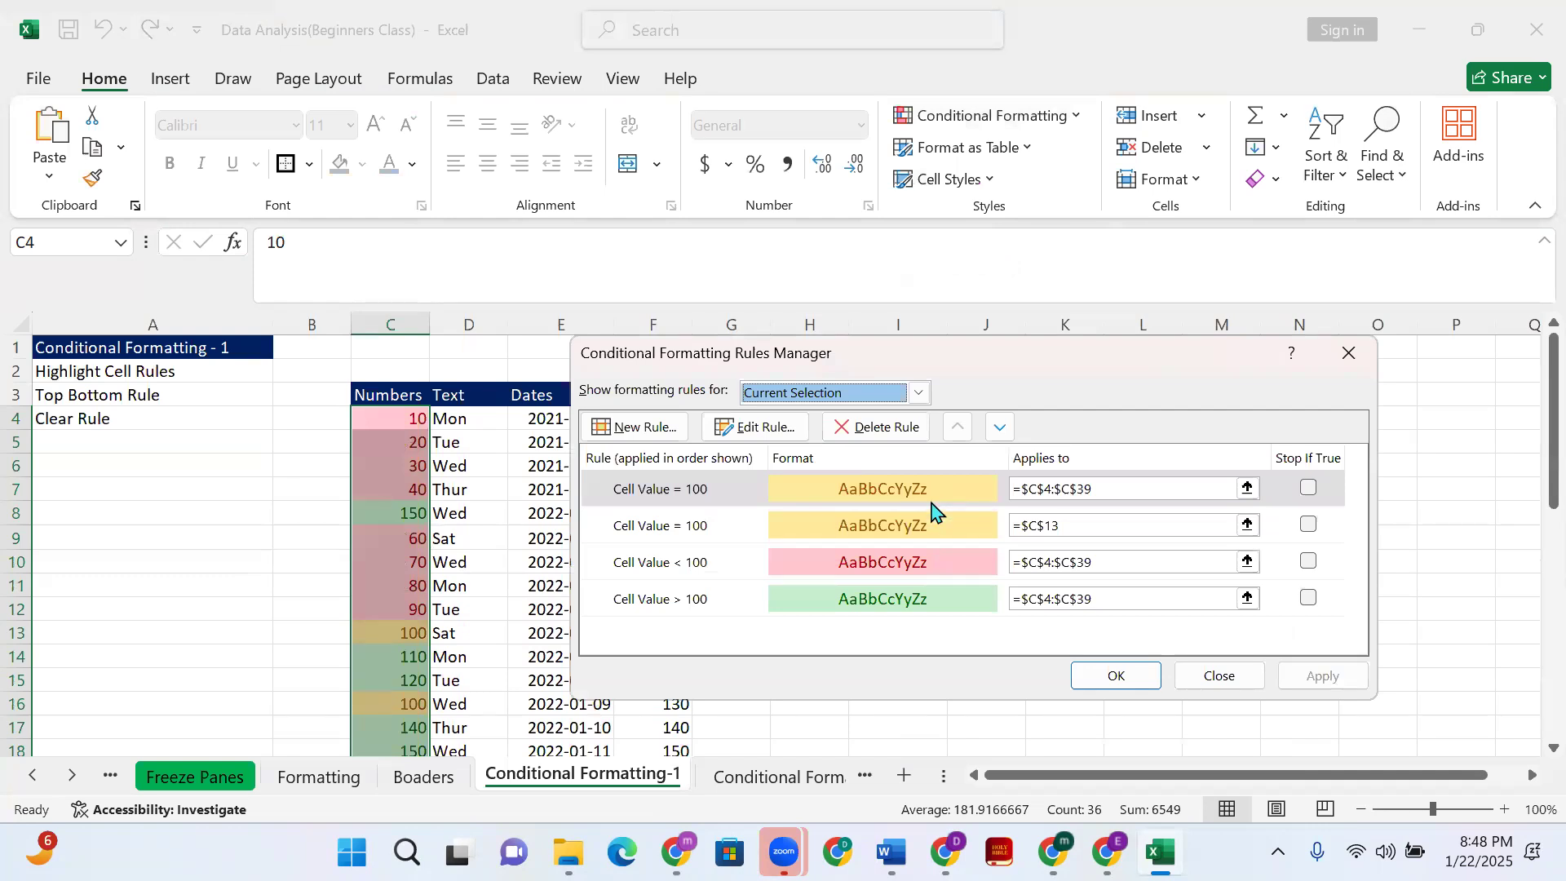
click(1348, 353)
Examine the custom format's font and fill options for a Greater Than rule on cells C4:C39, leaving the rule unapplied
click(1075, 120)
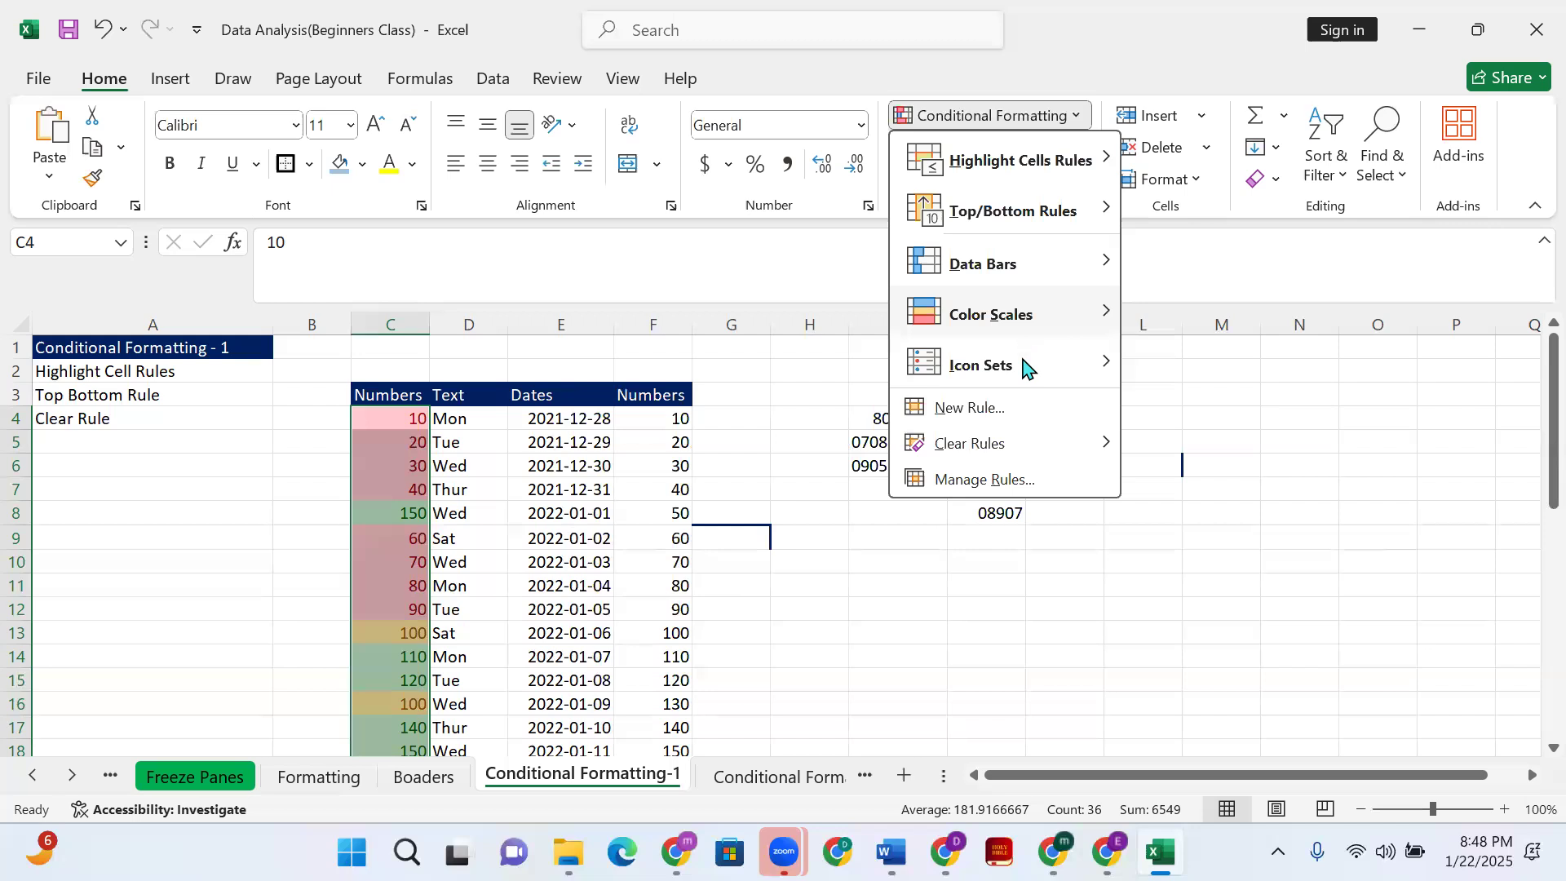
mouse_move(1093, 163)
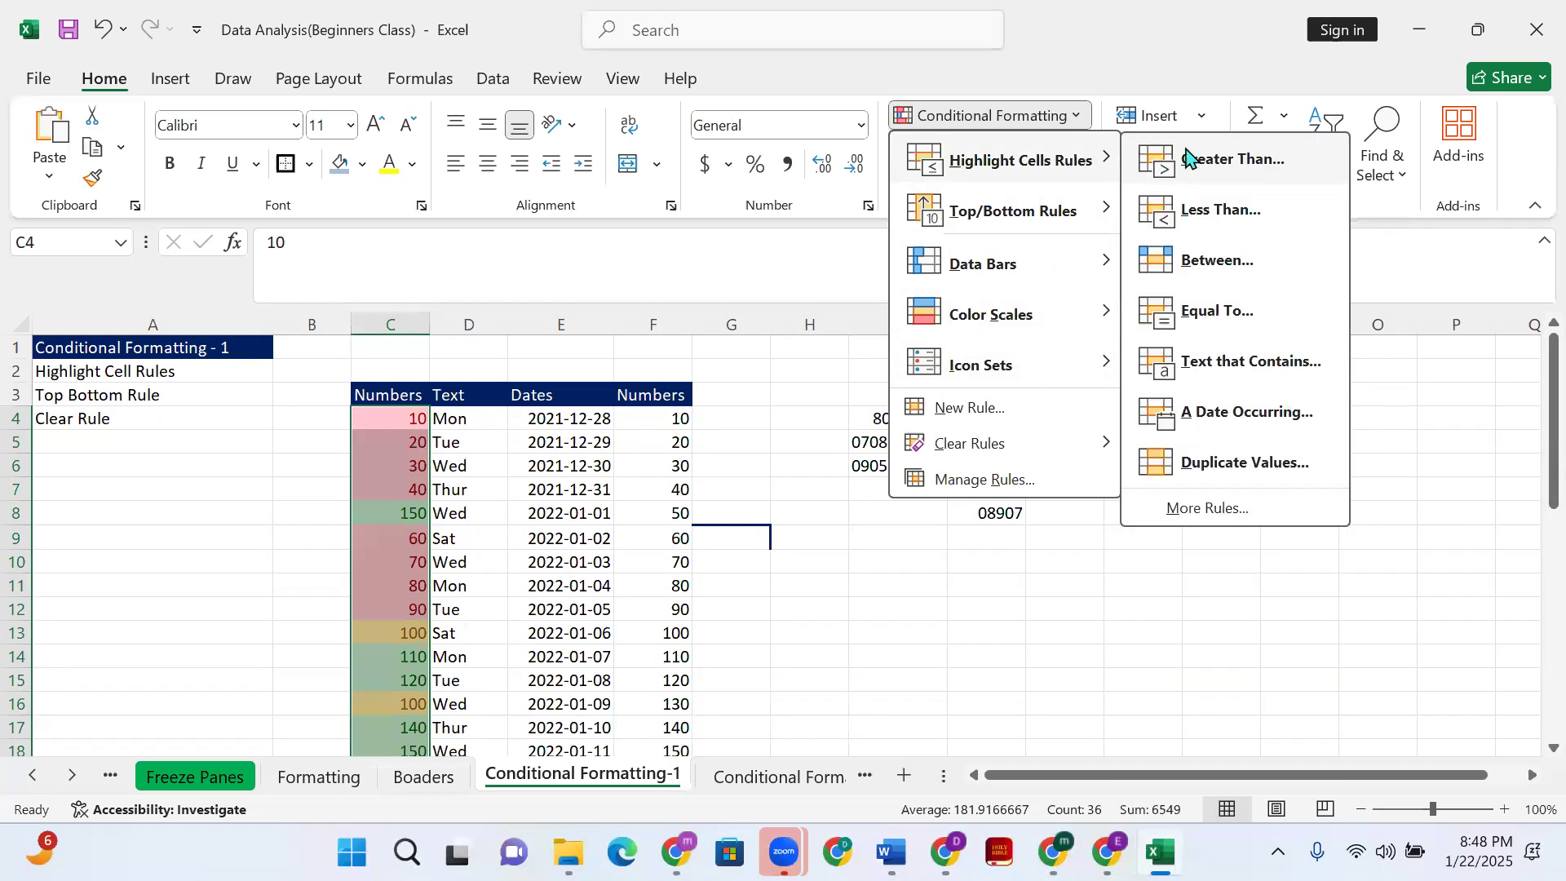
click(1231, 159)
click(1225, 538)
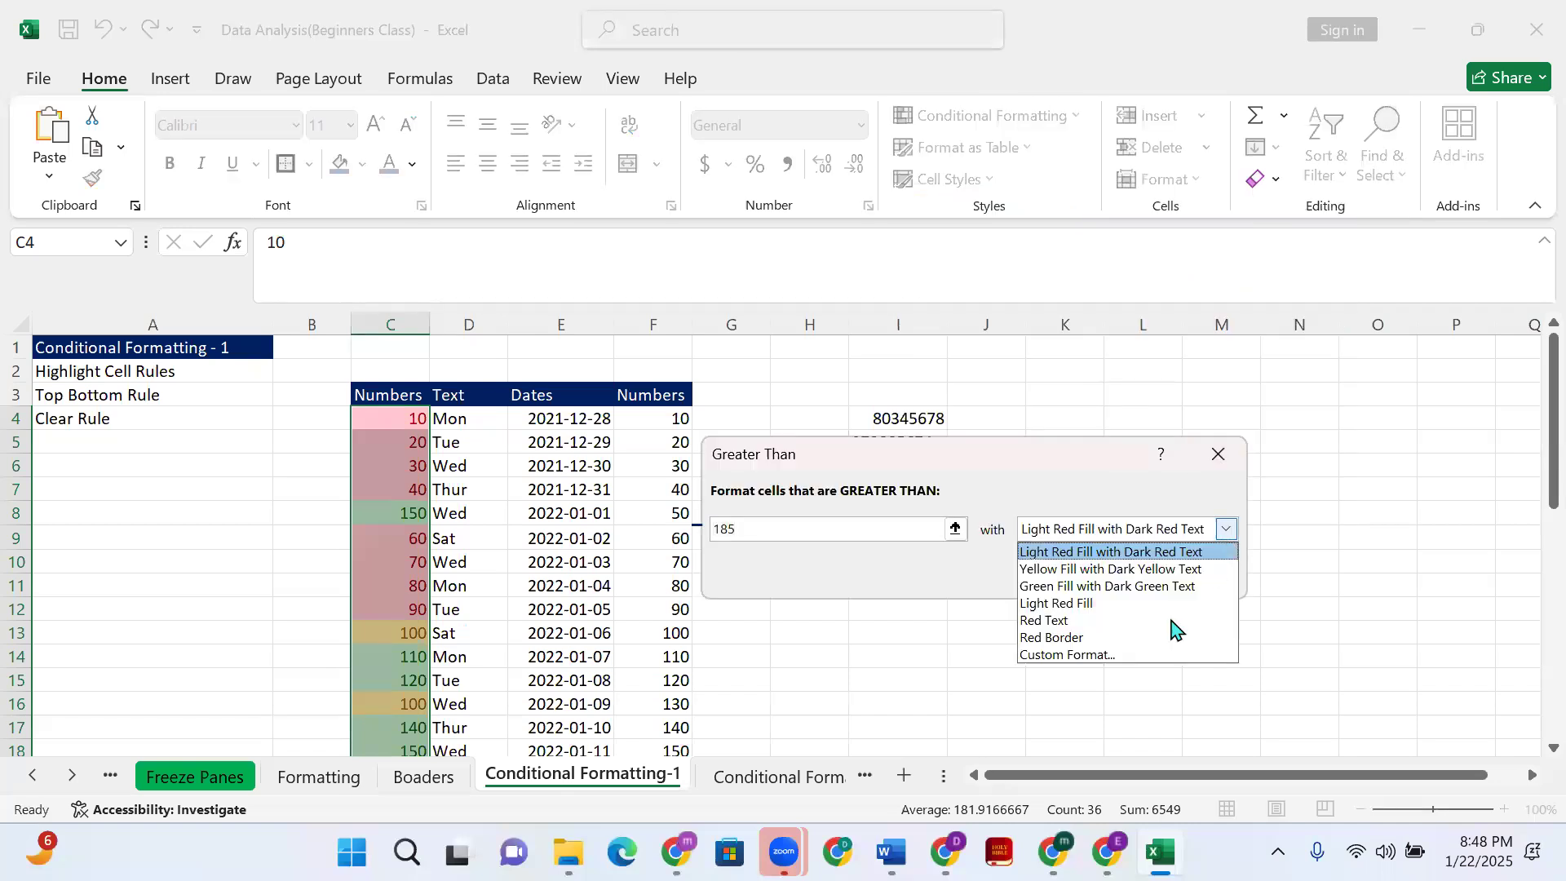
click(1091, 655)
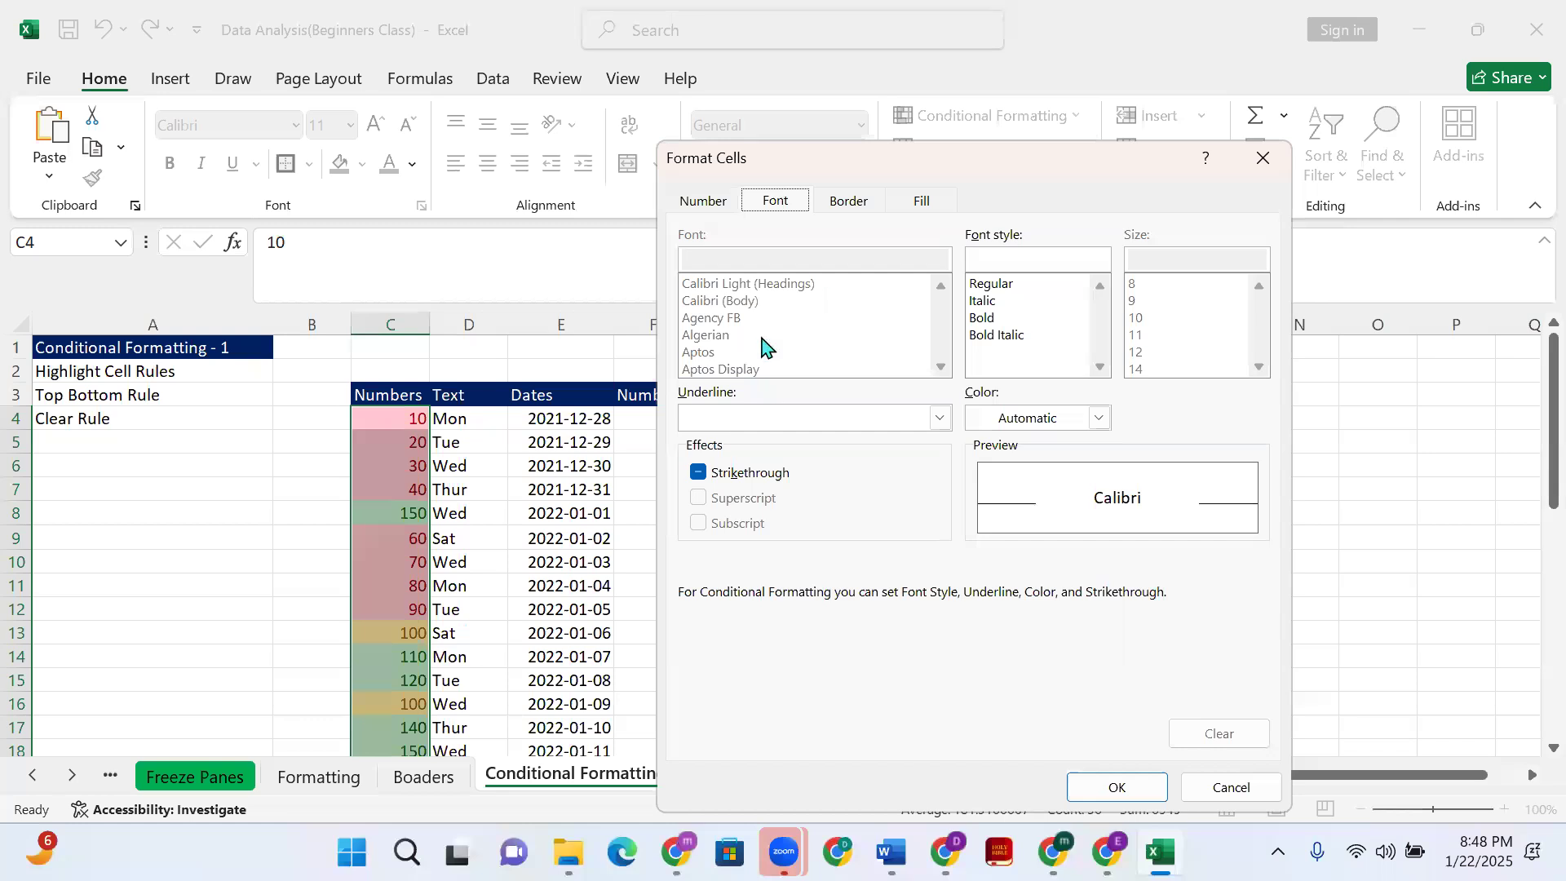
click(924, 202)
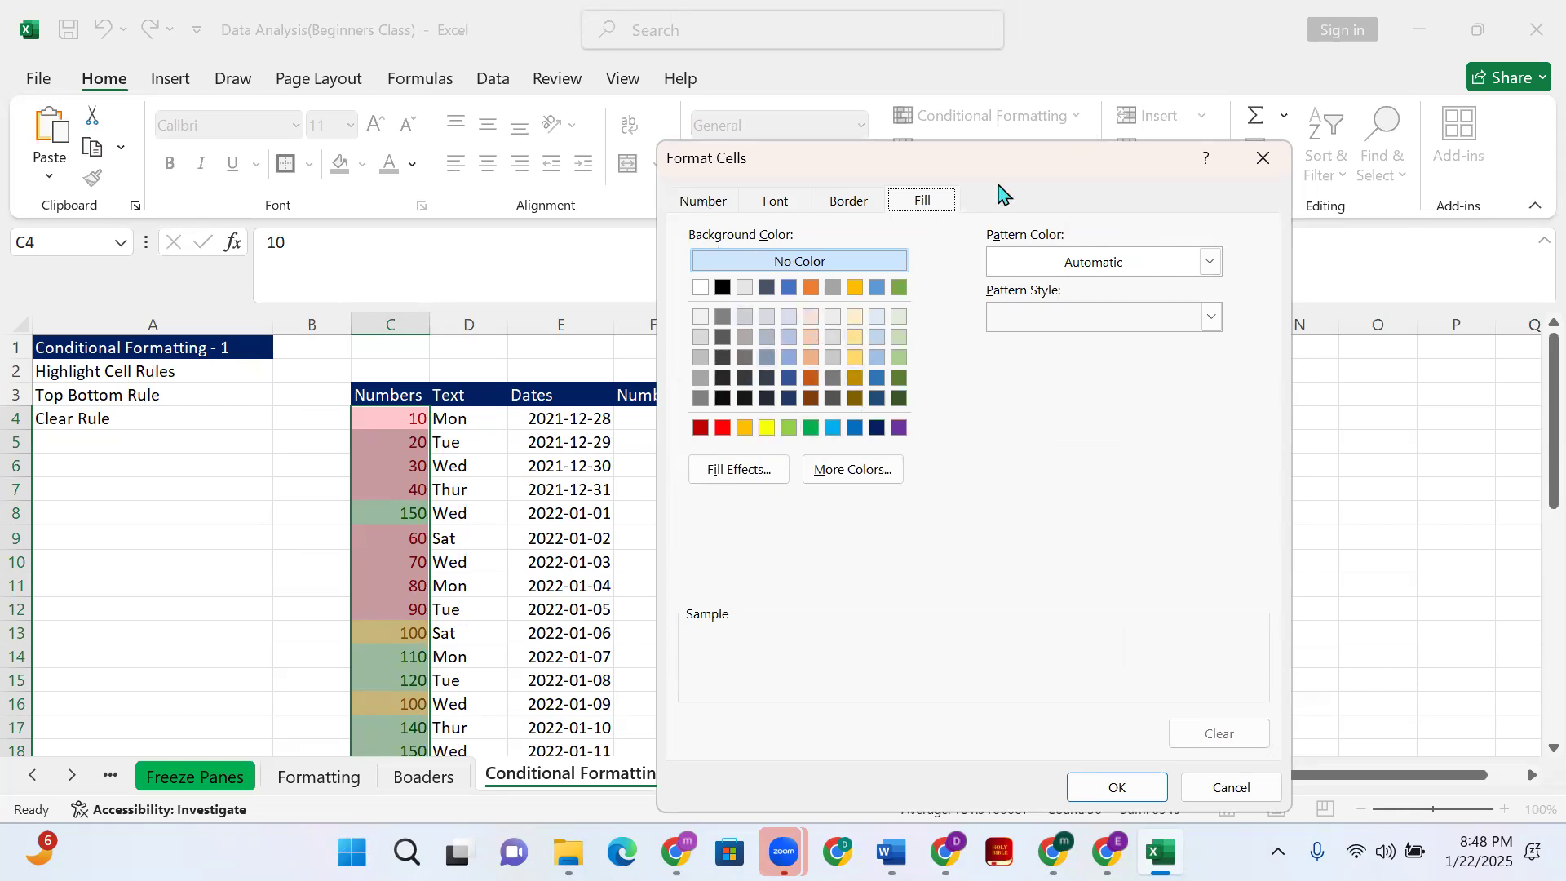
click(1261, 159)
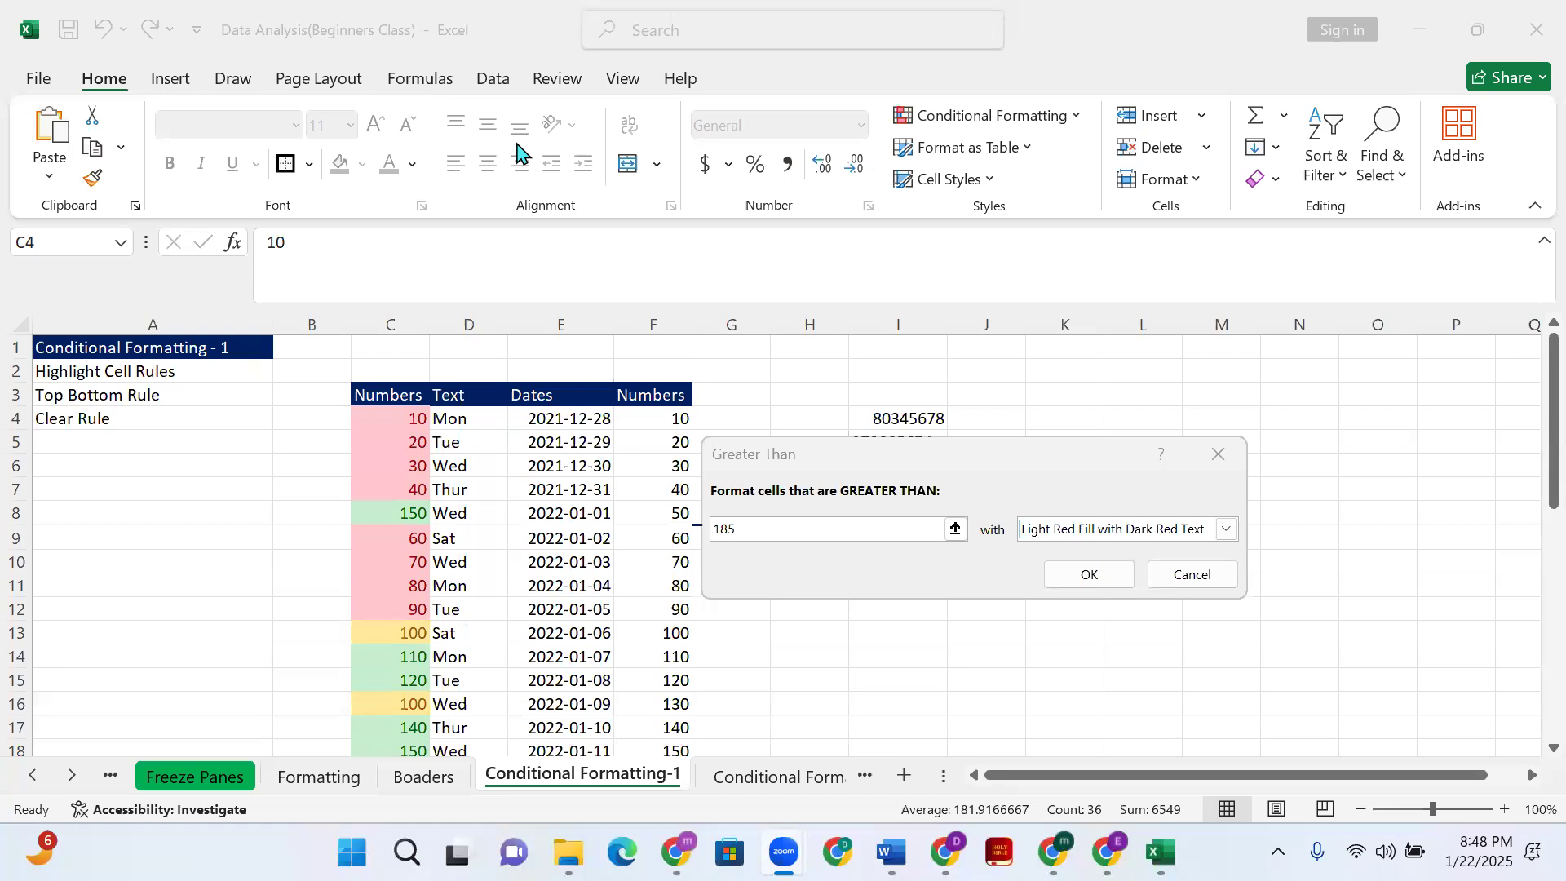
click(1201, 460)
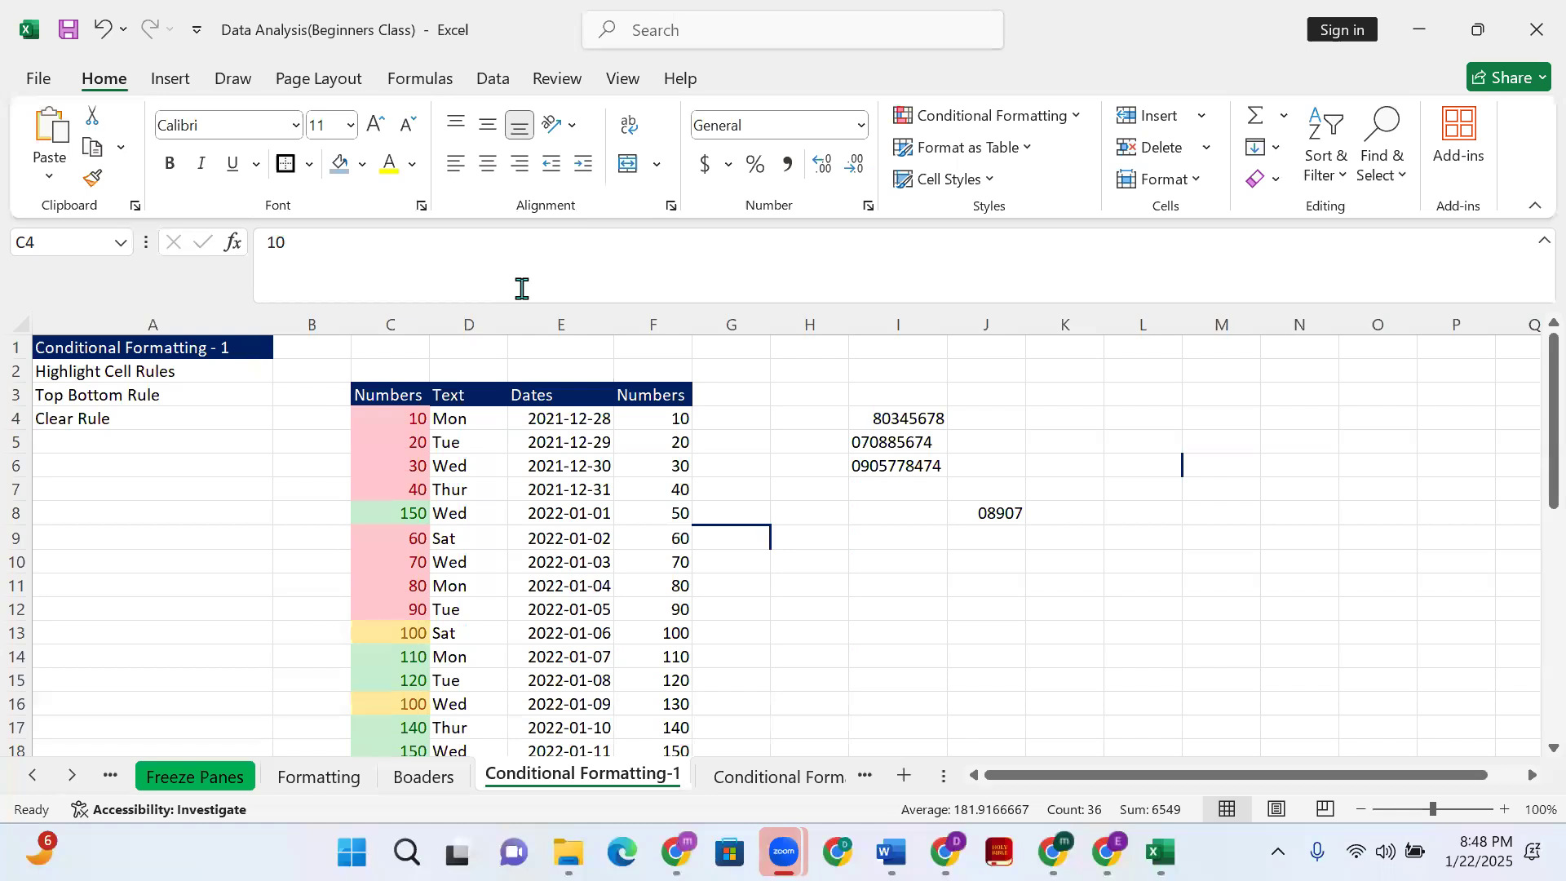
Examine the number, font, border and fill settings offered by a Greater Than rule's custom format for the first Numbers column
click(398, 421)
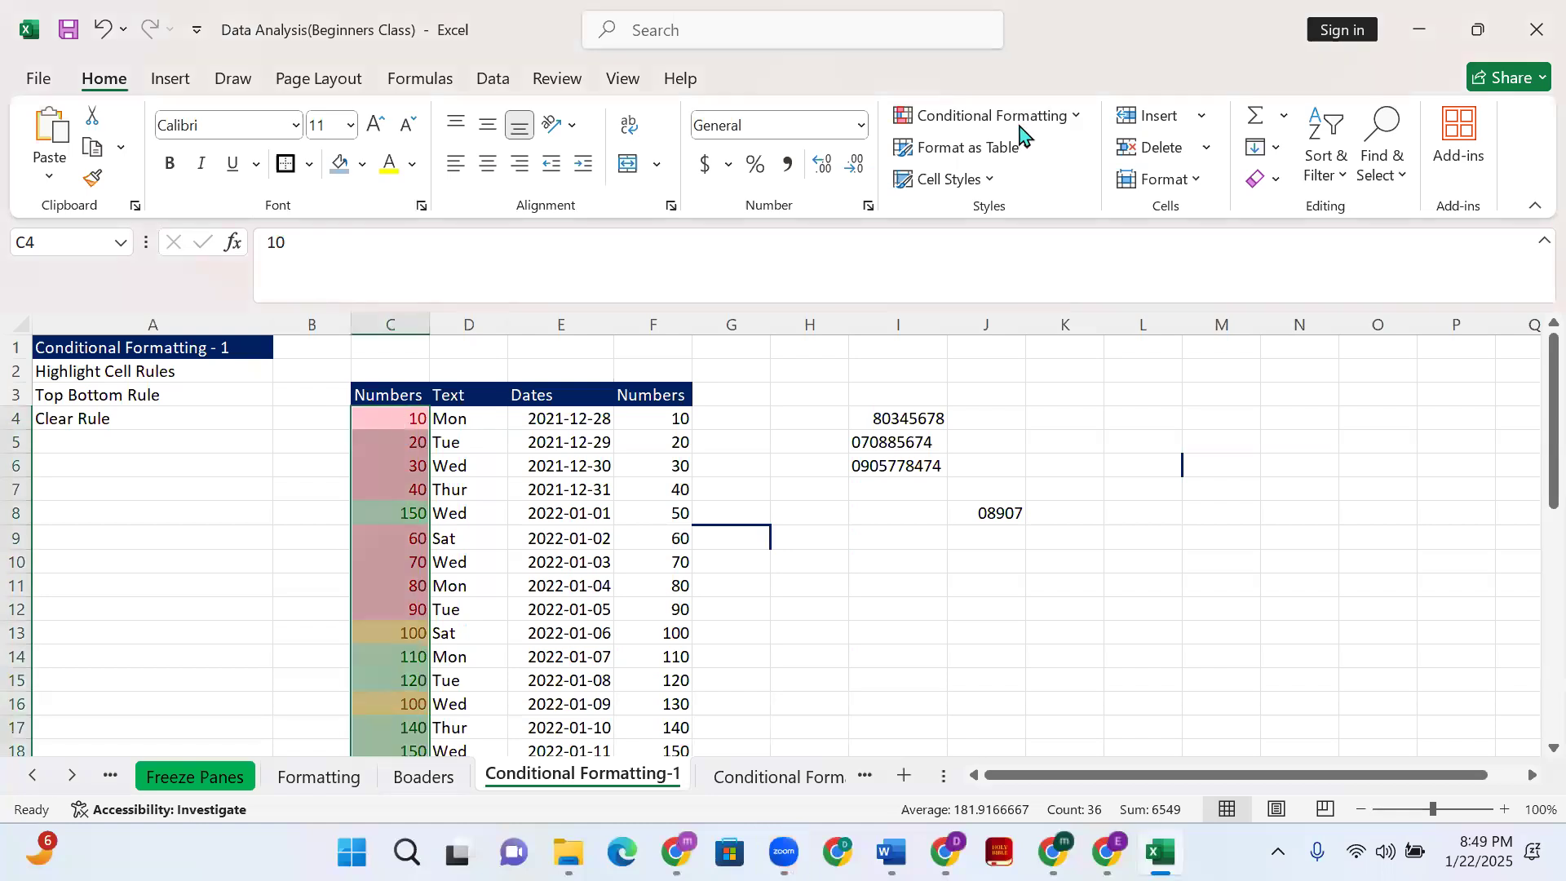
click(407, 427)
click(1080, 118)
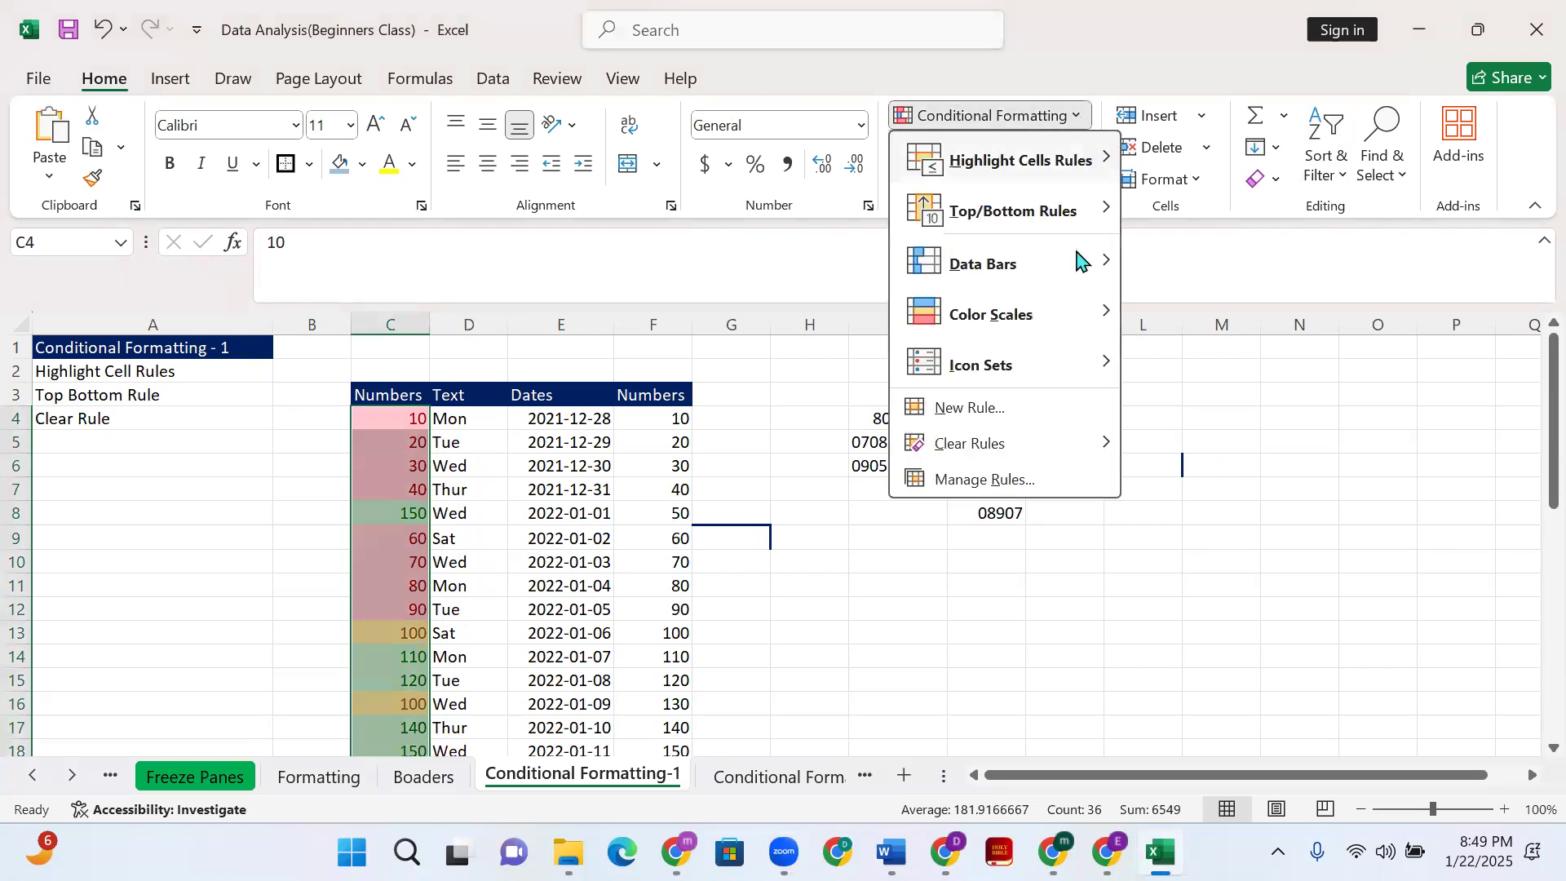
mouse_move(1017, 163)
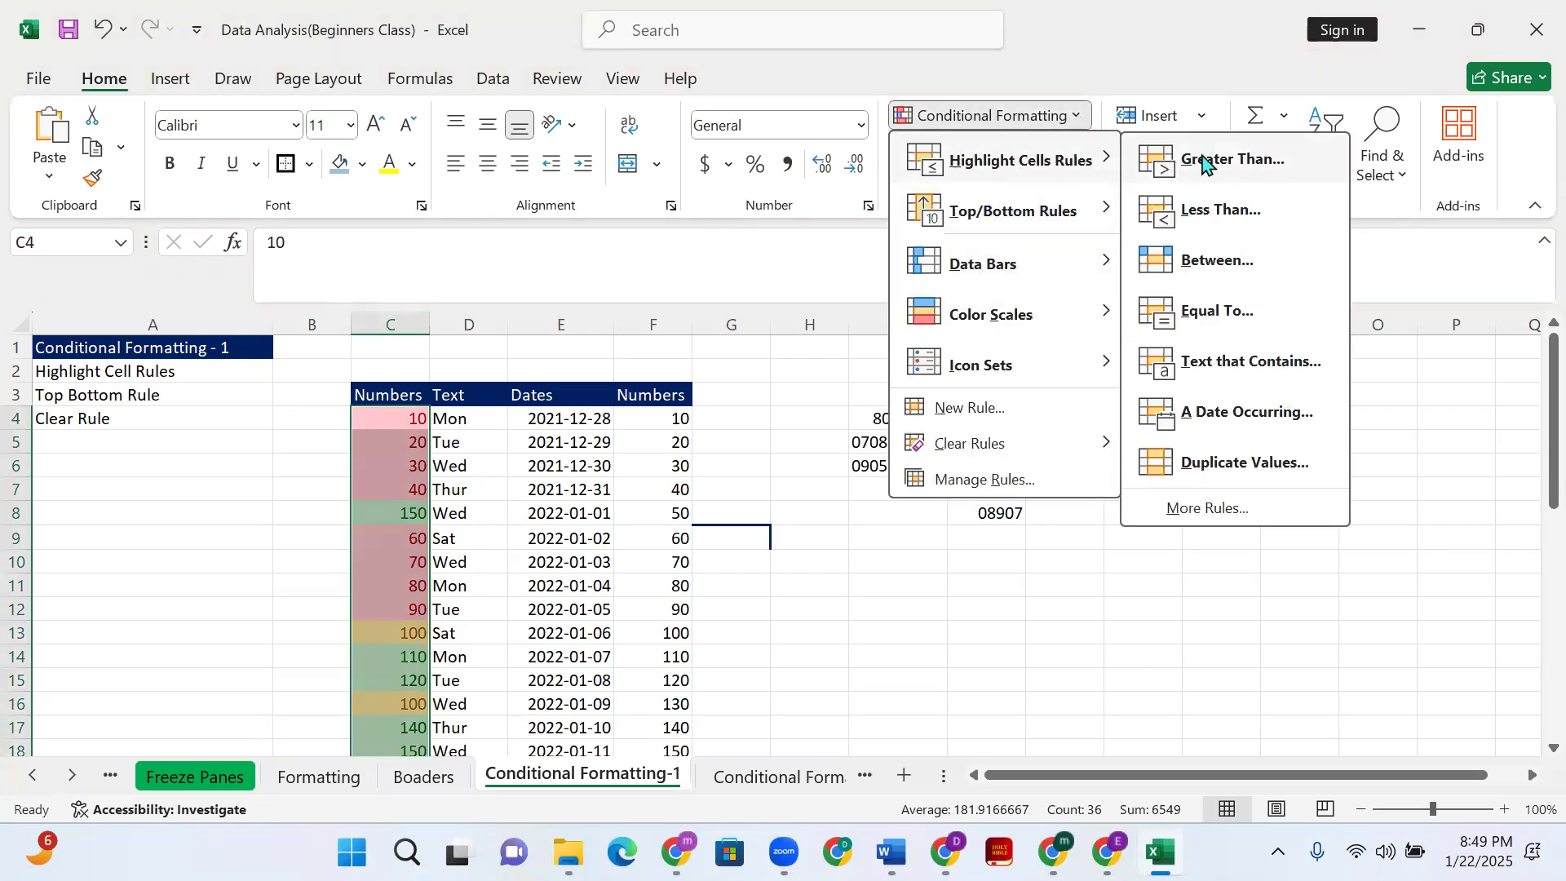
click(1203, 163)
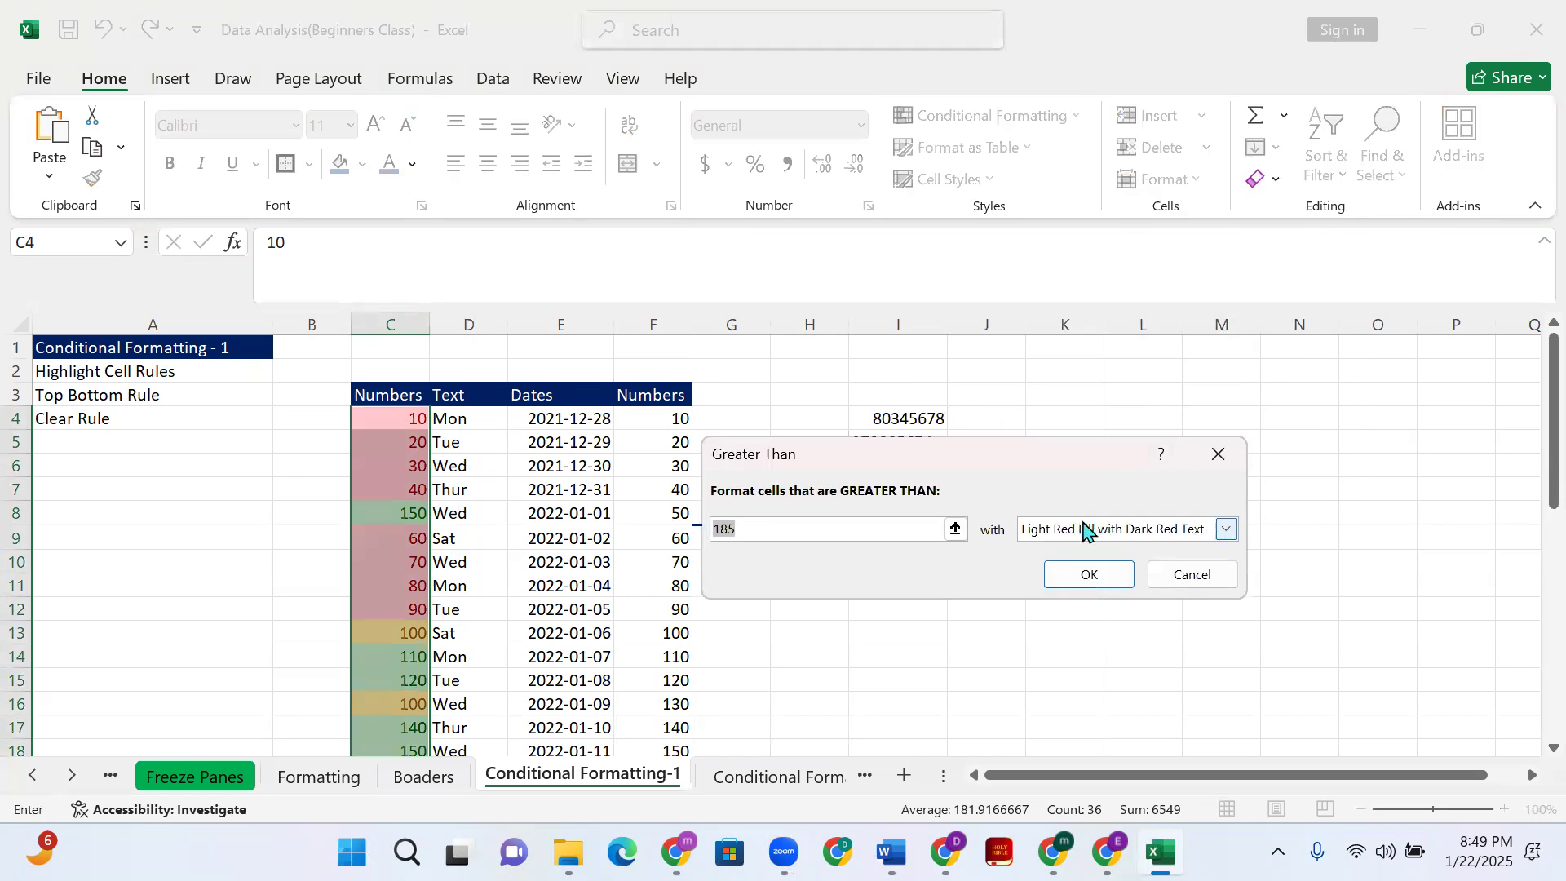
click(1227, 534)
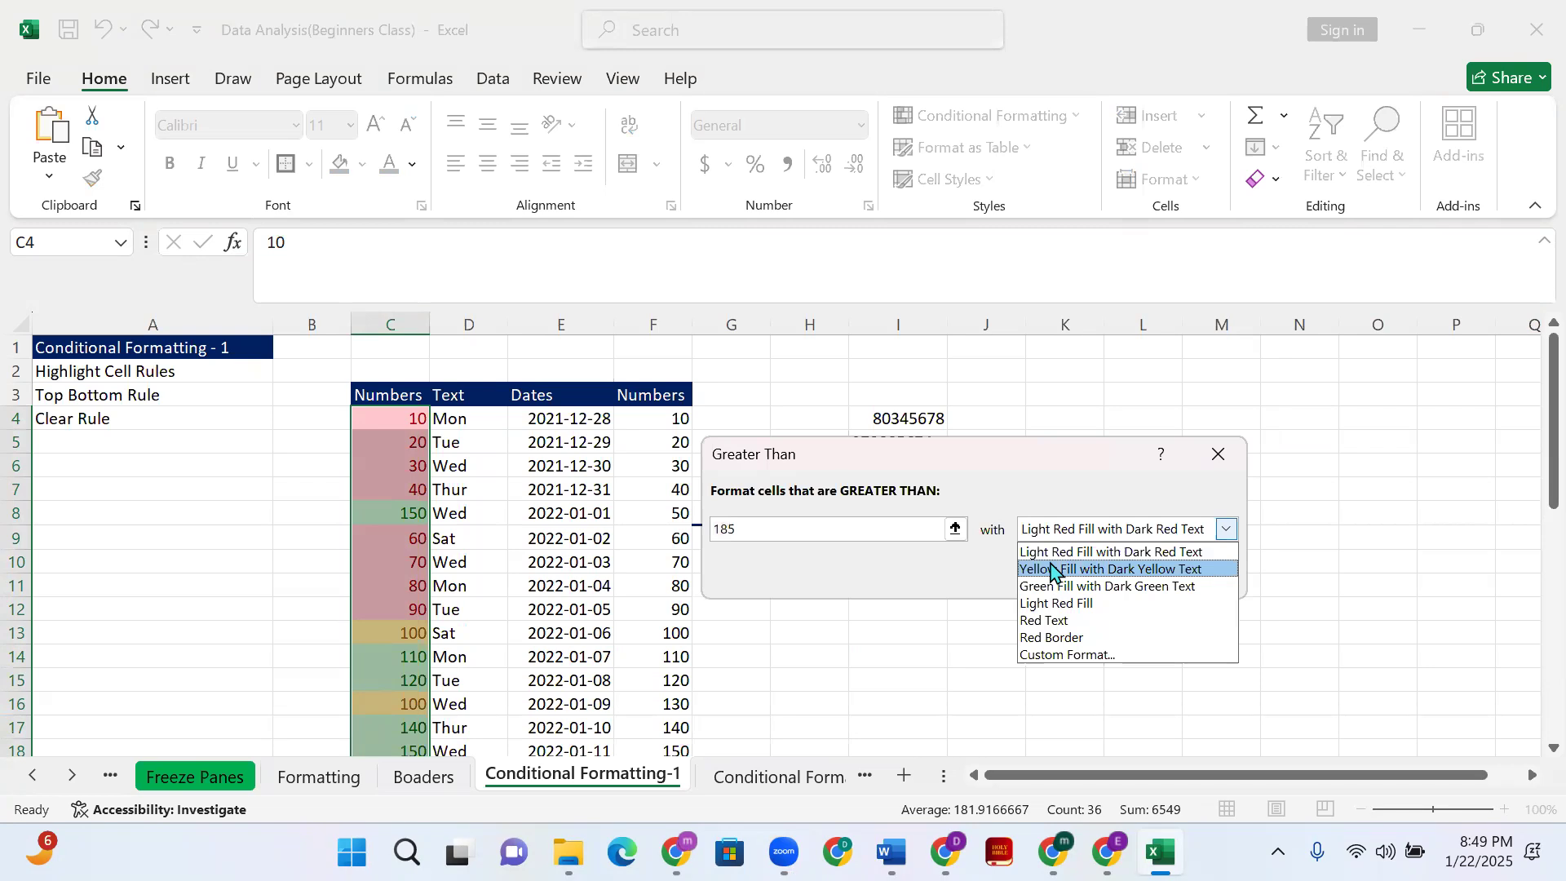
click(1061, 655)
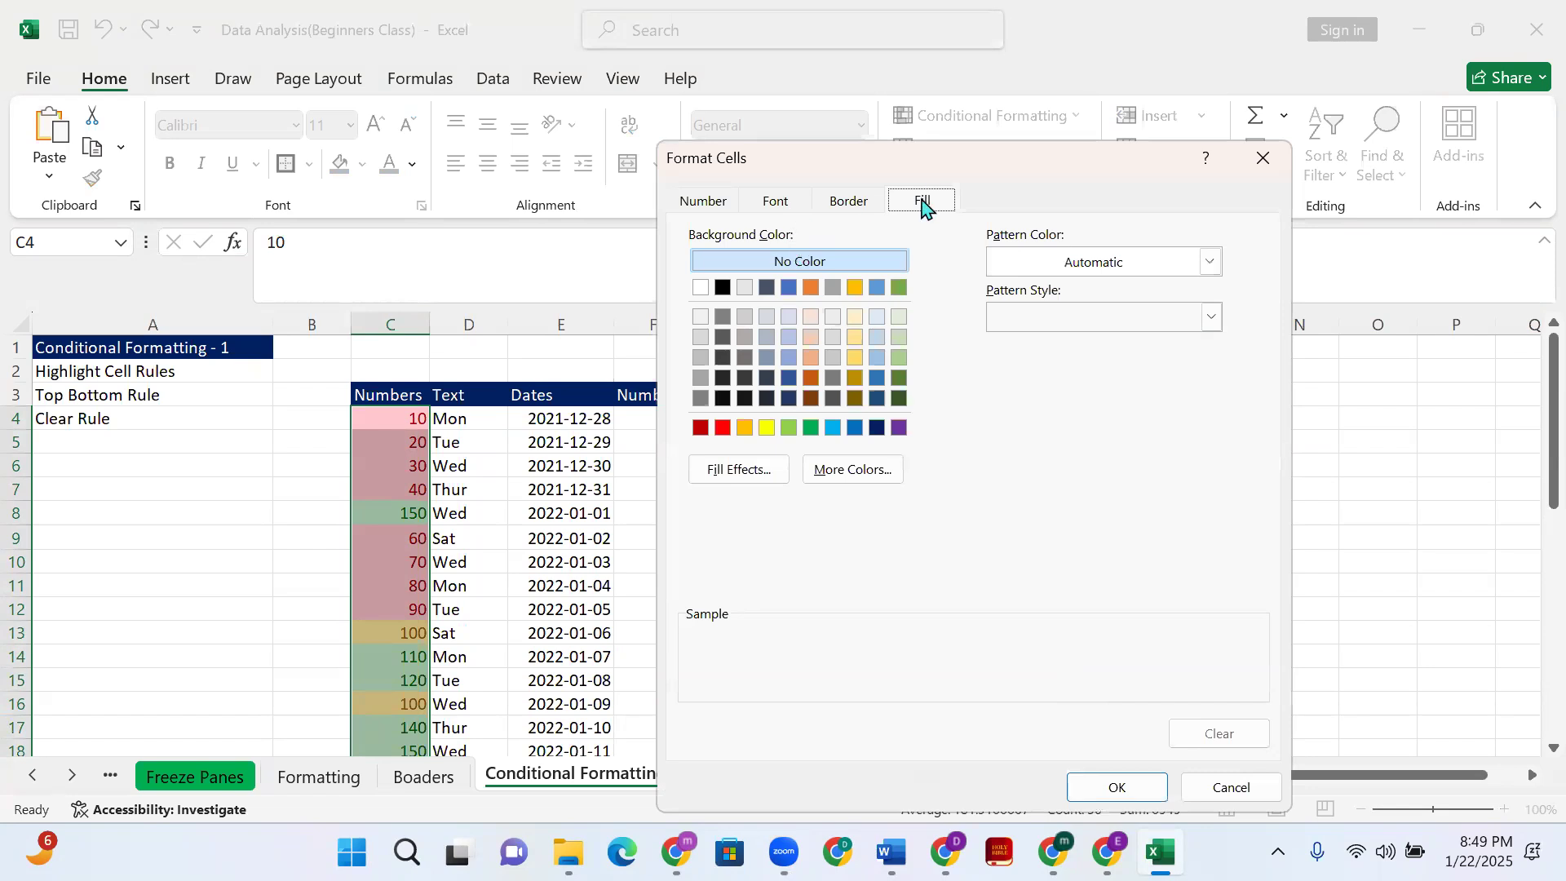
click(689, 200)
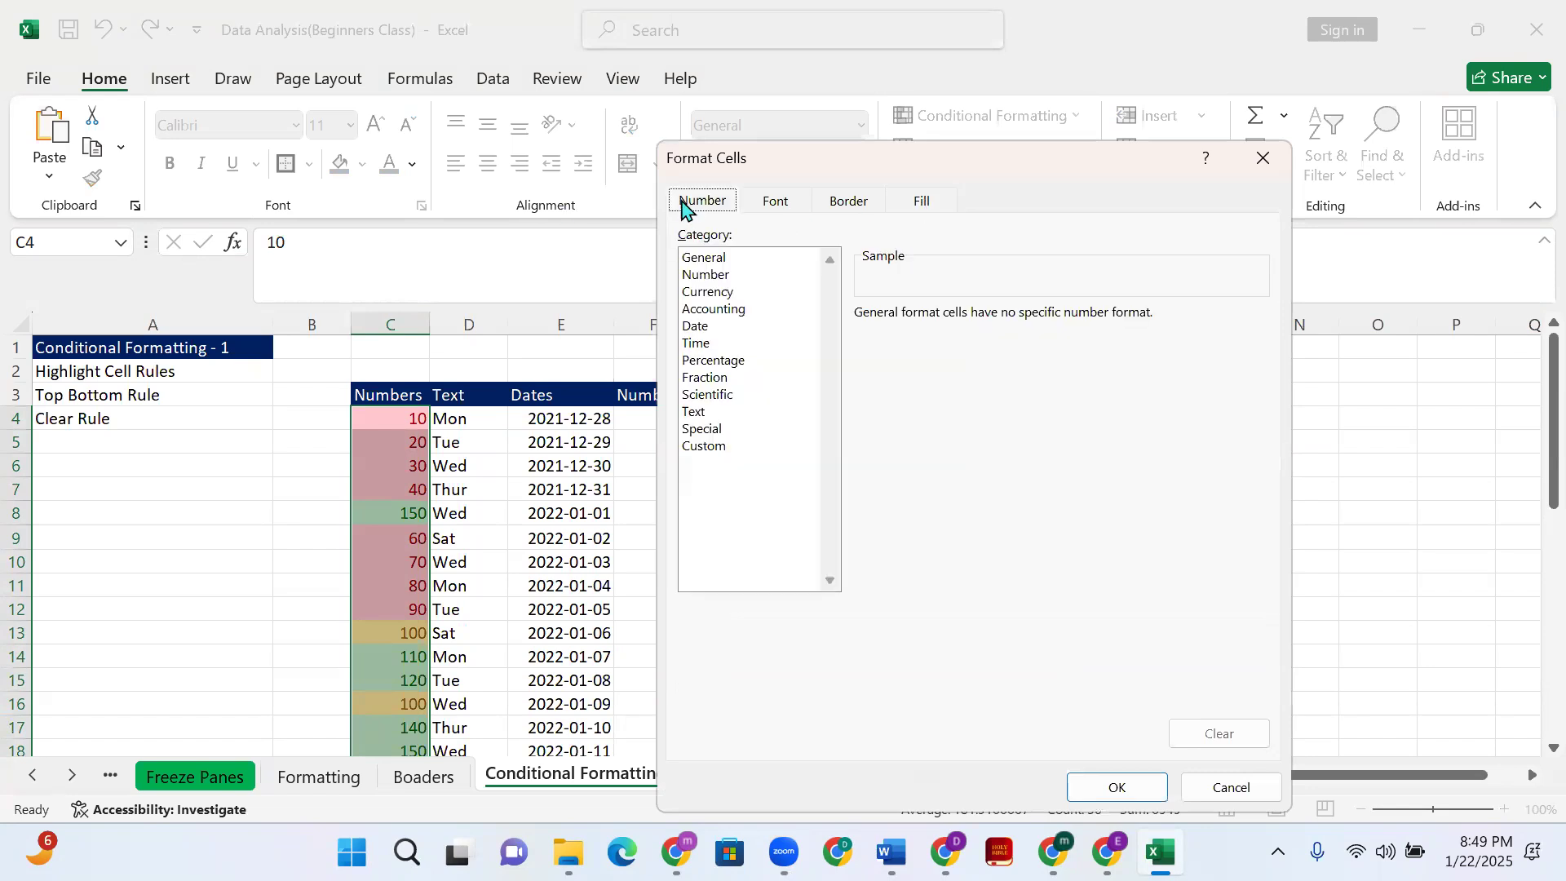
click(776, 202)
click(840, 203)
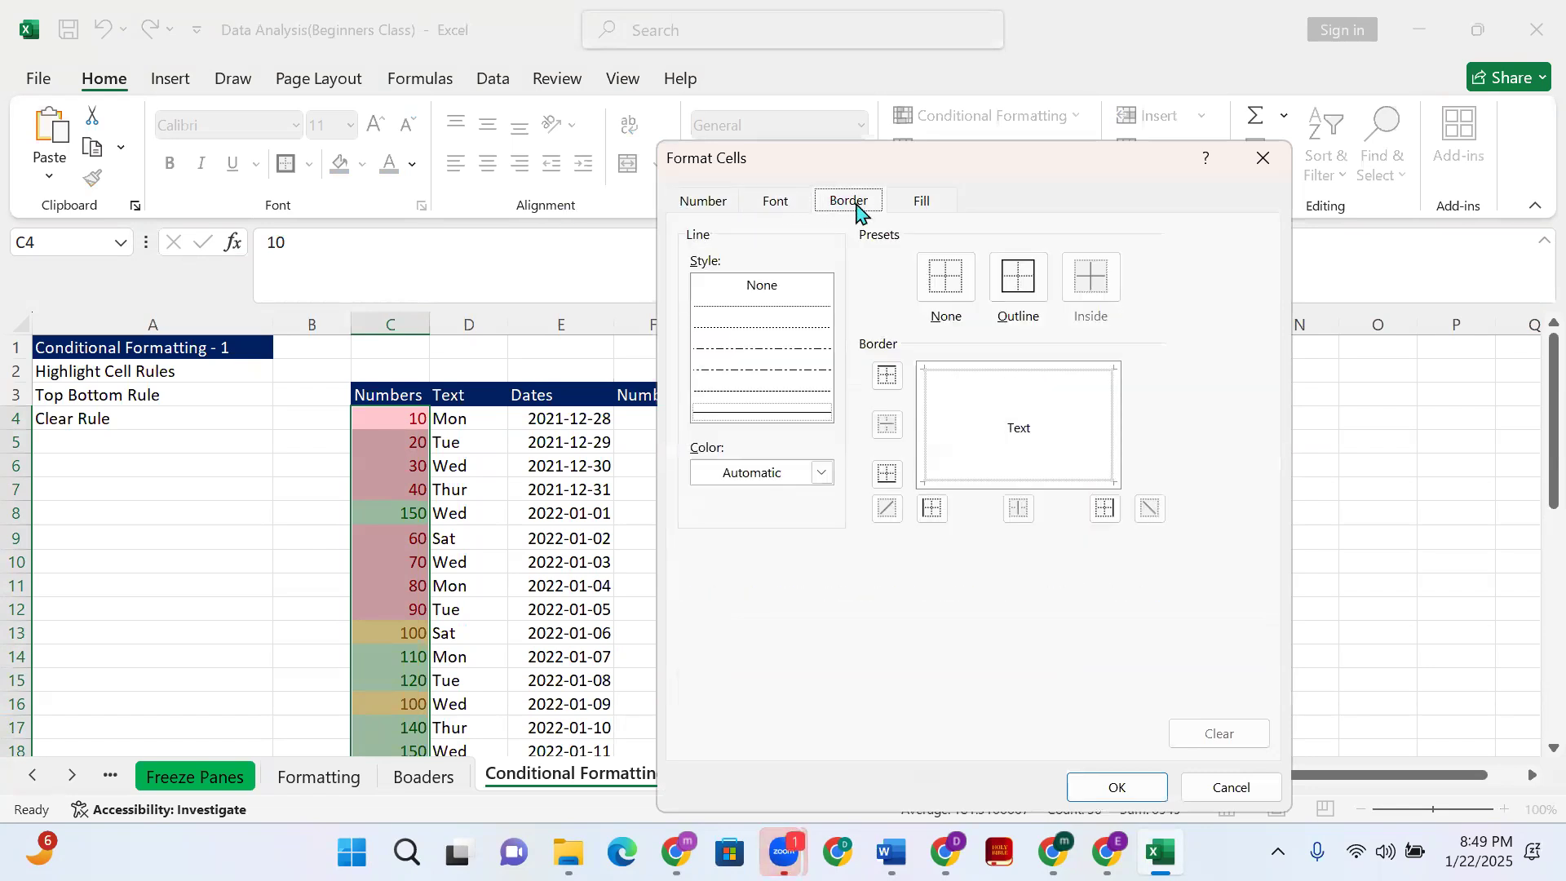
click(917, 203)
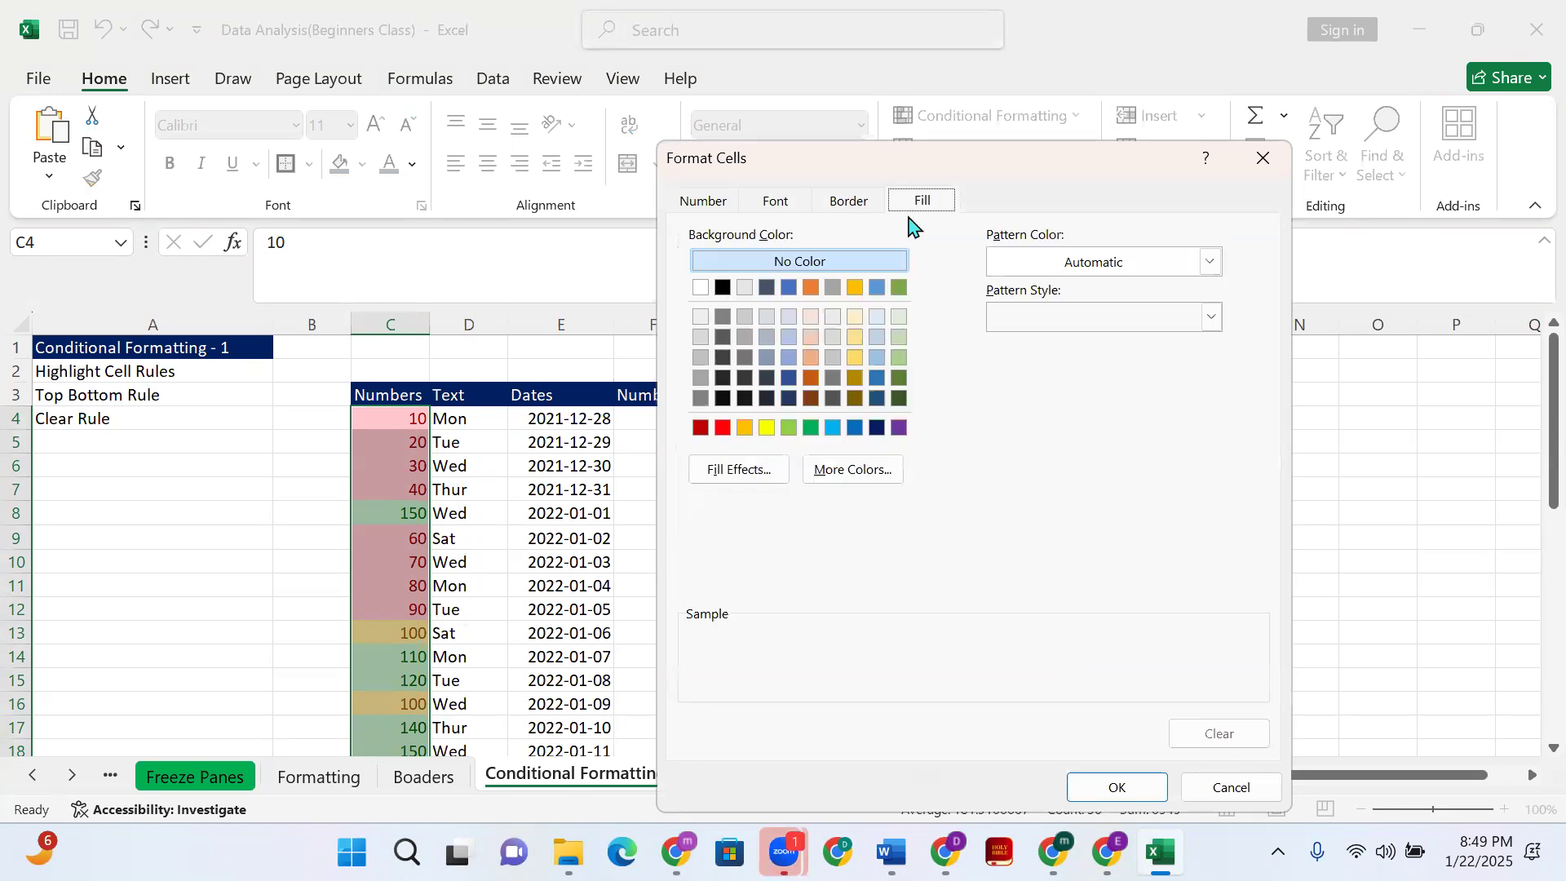
Try a yellow background as the custom format for the Greater Than rule, and dismiss the rule without applying it
click(766, 427)
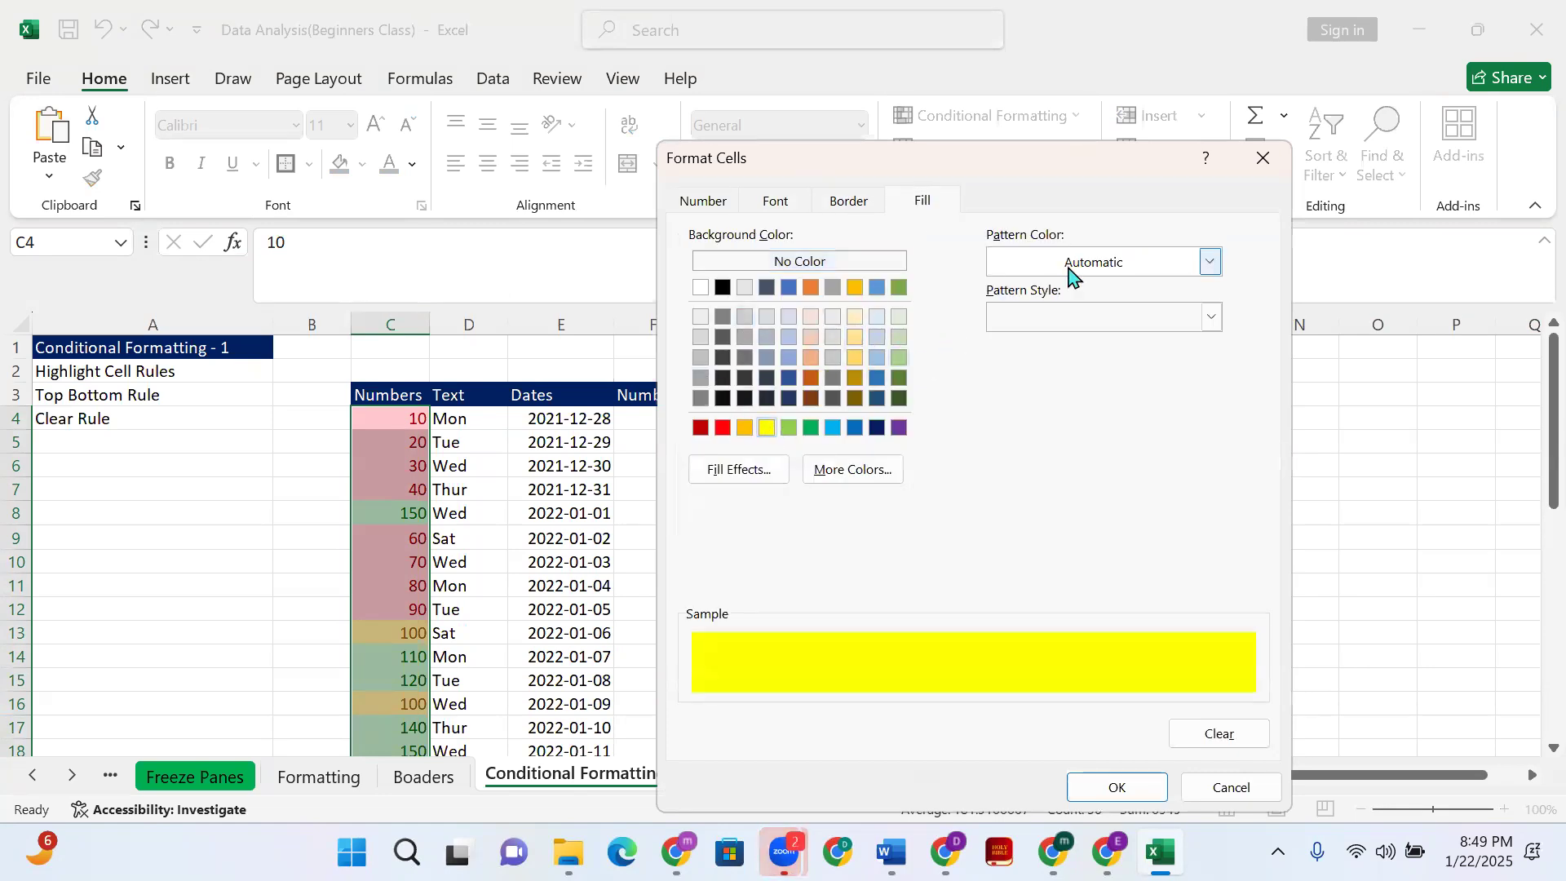
click(1117, 787)
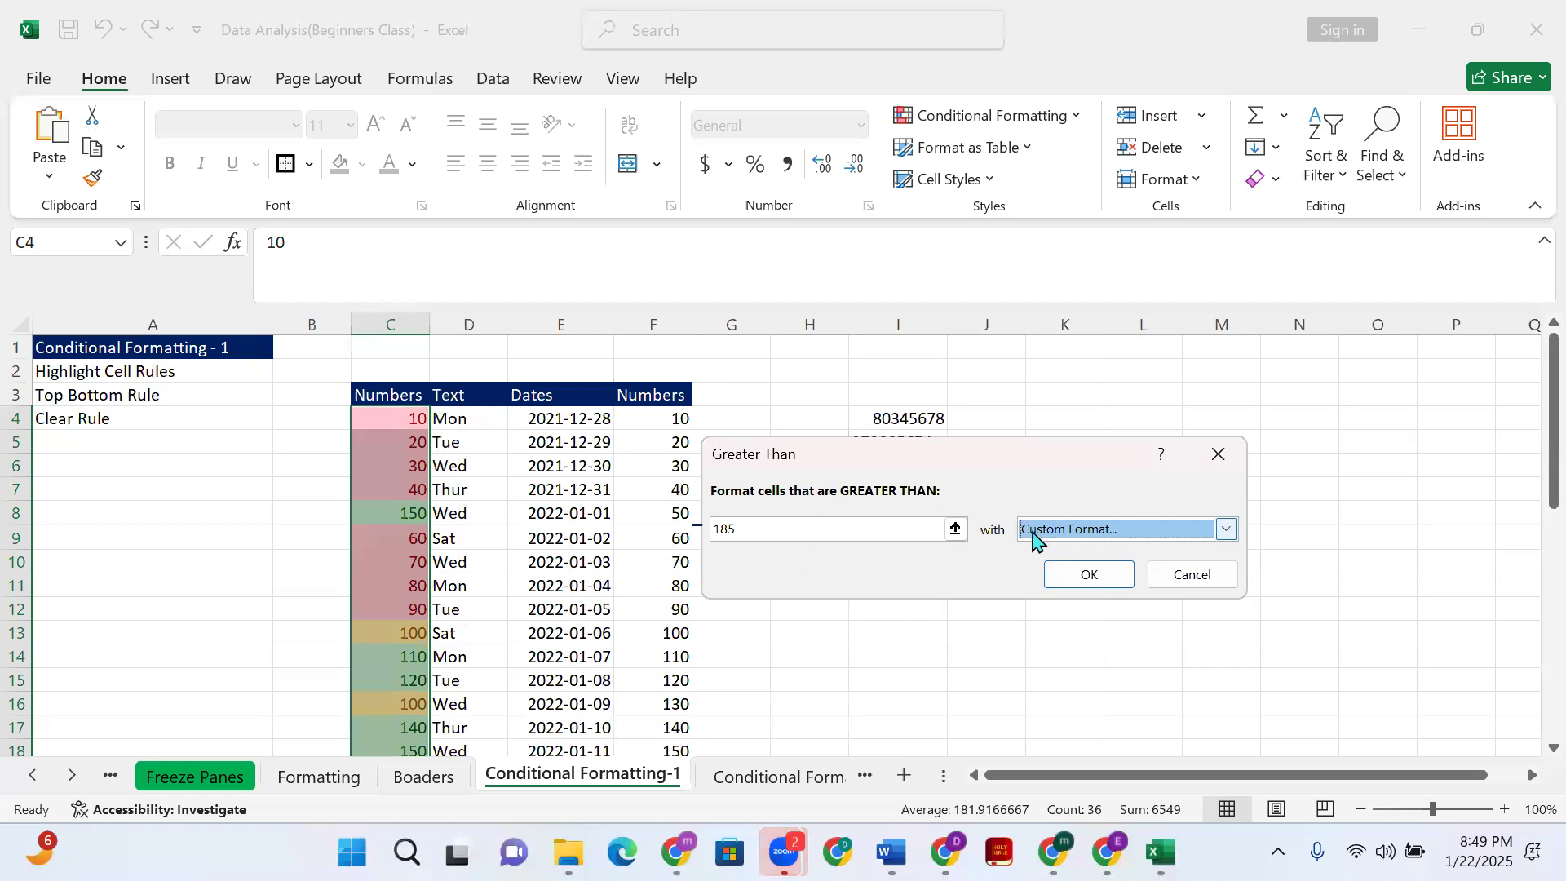
click(1217, 453)
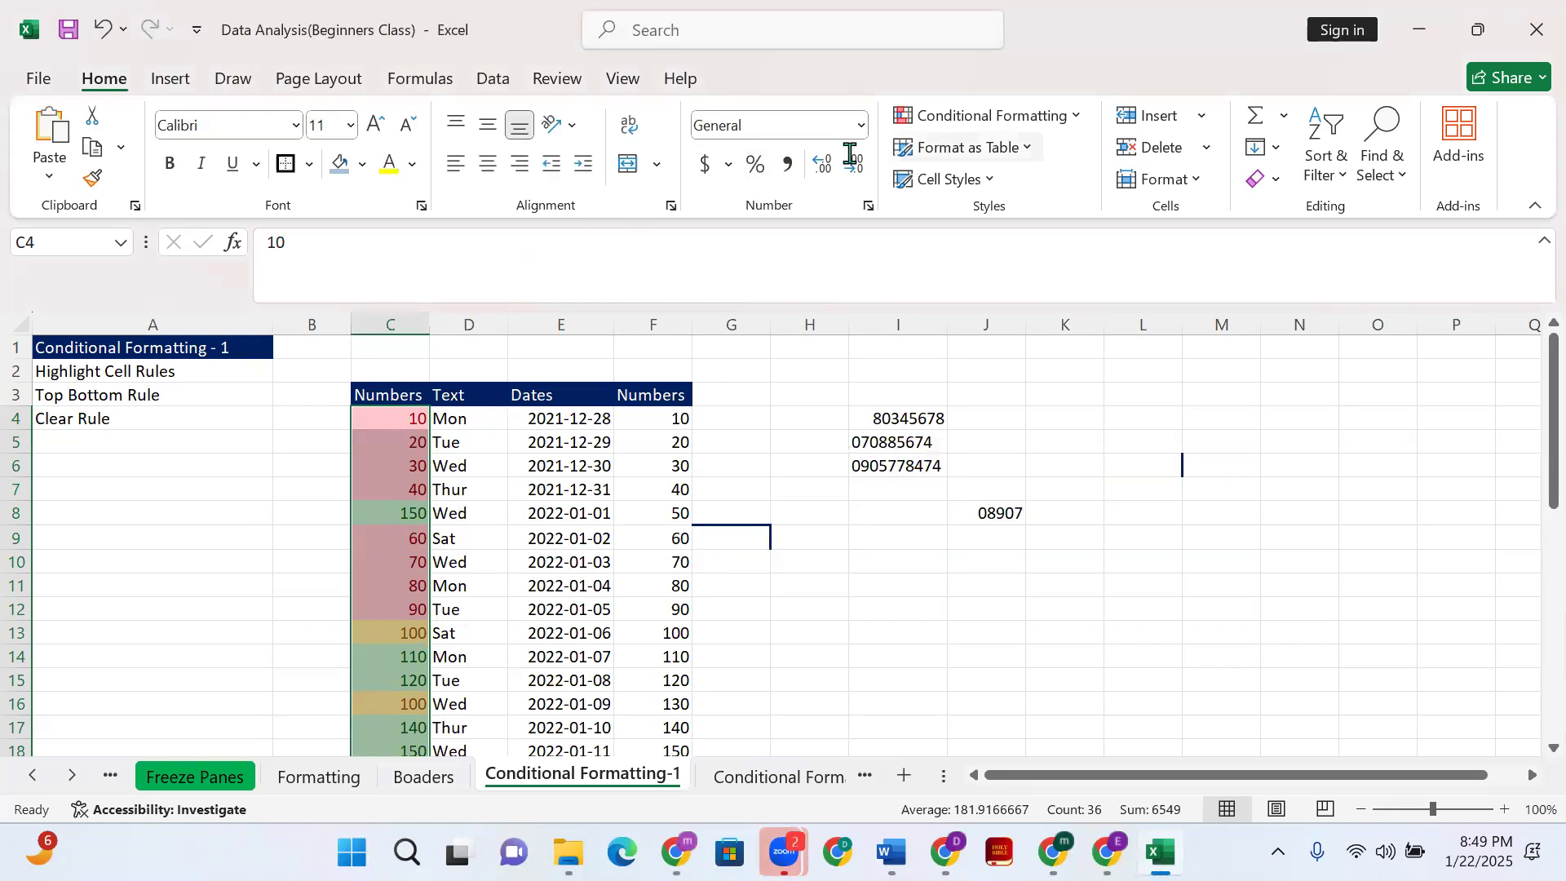
click(960, 117)
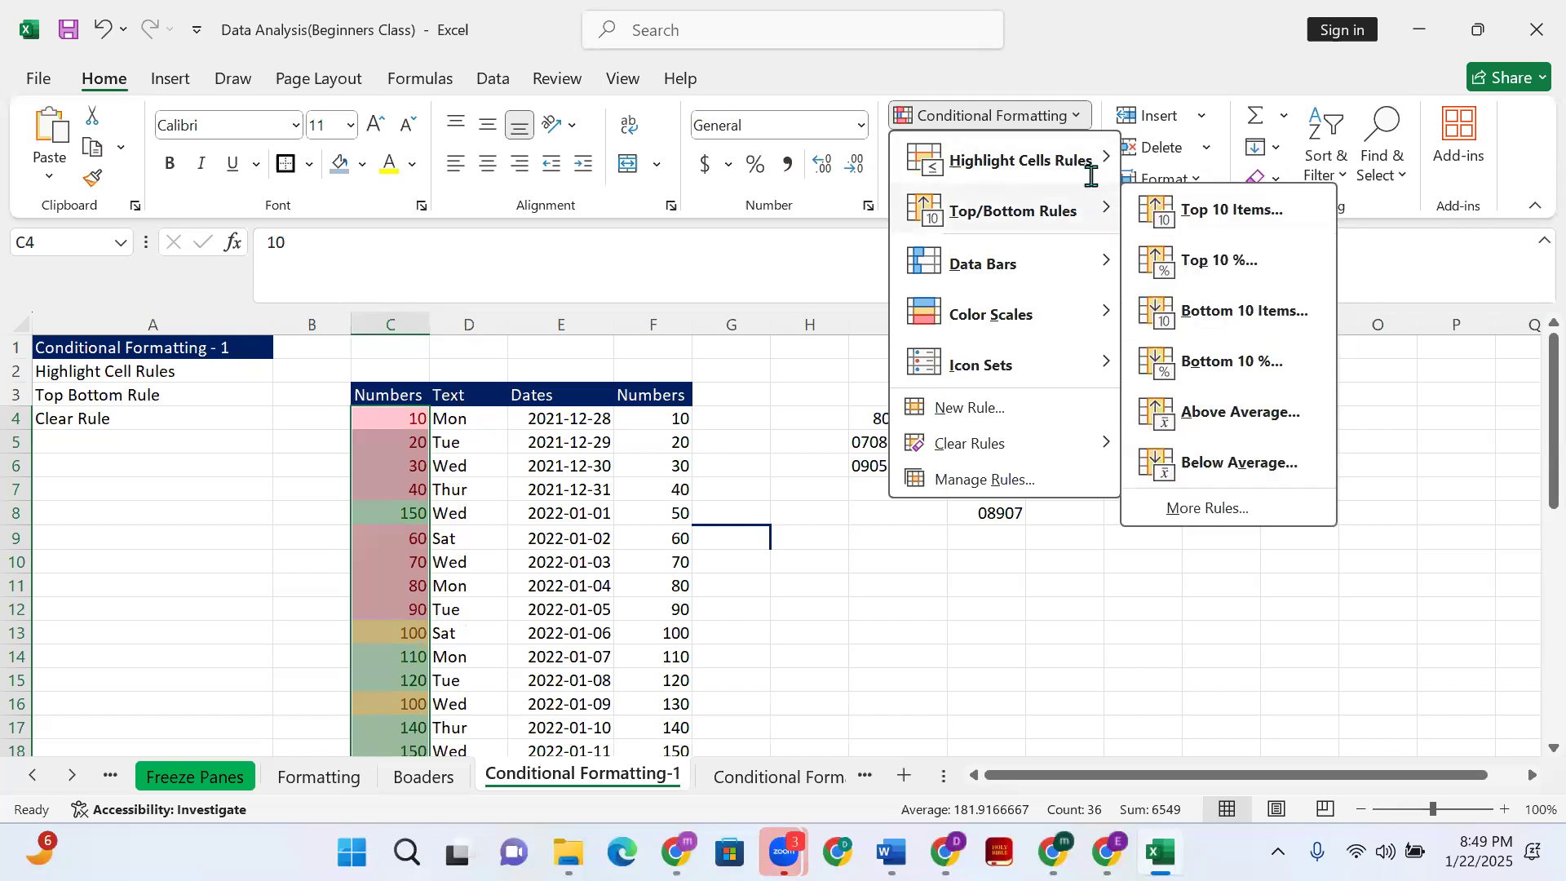
mouse_move(1093, 163)
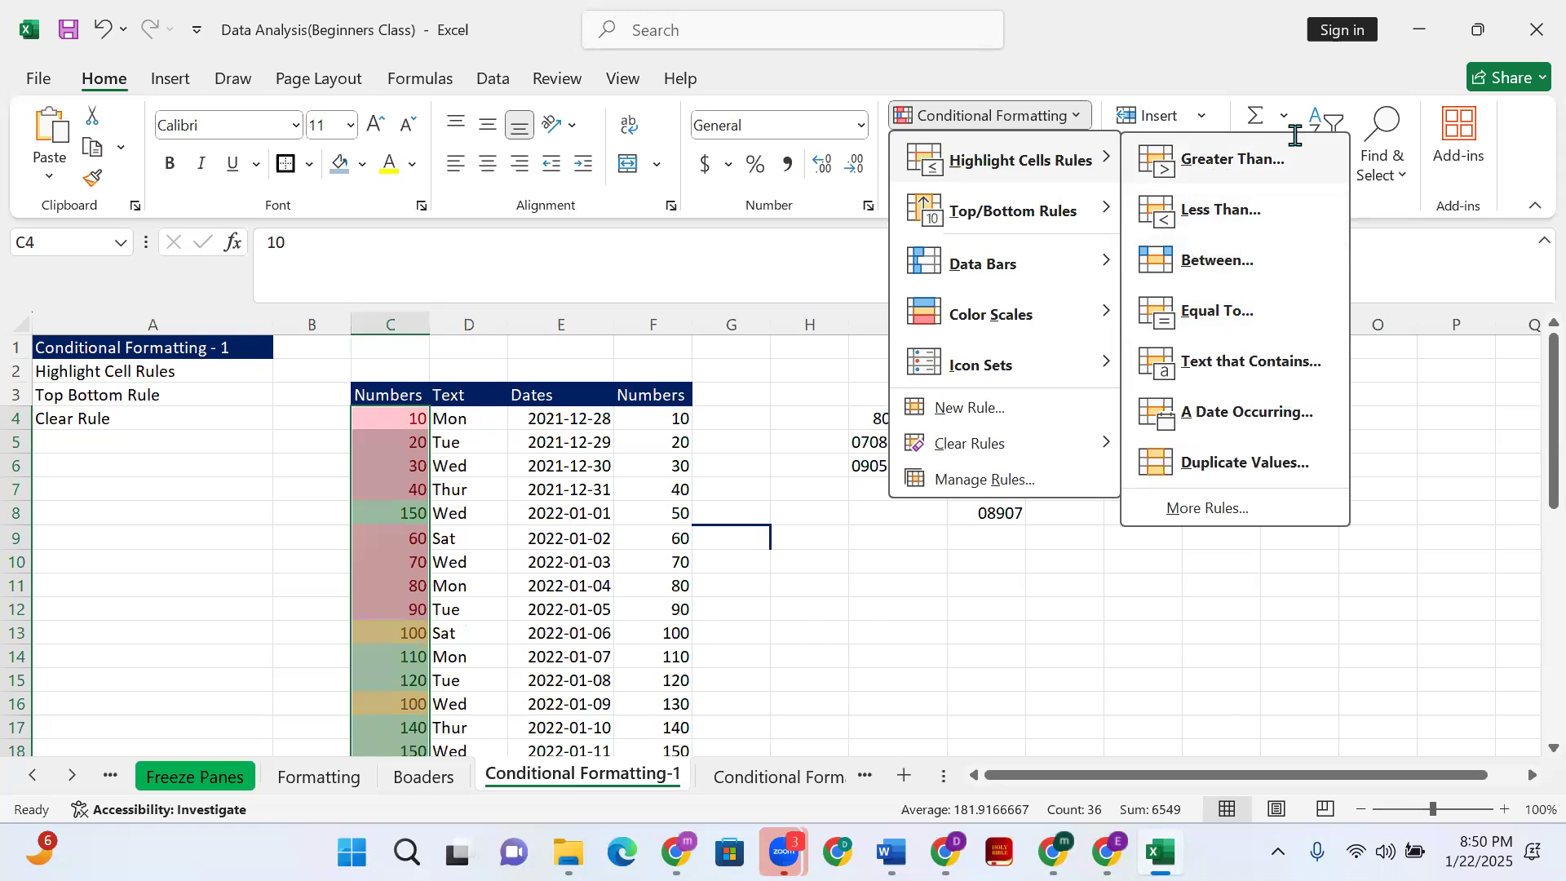
click(1192, 205)
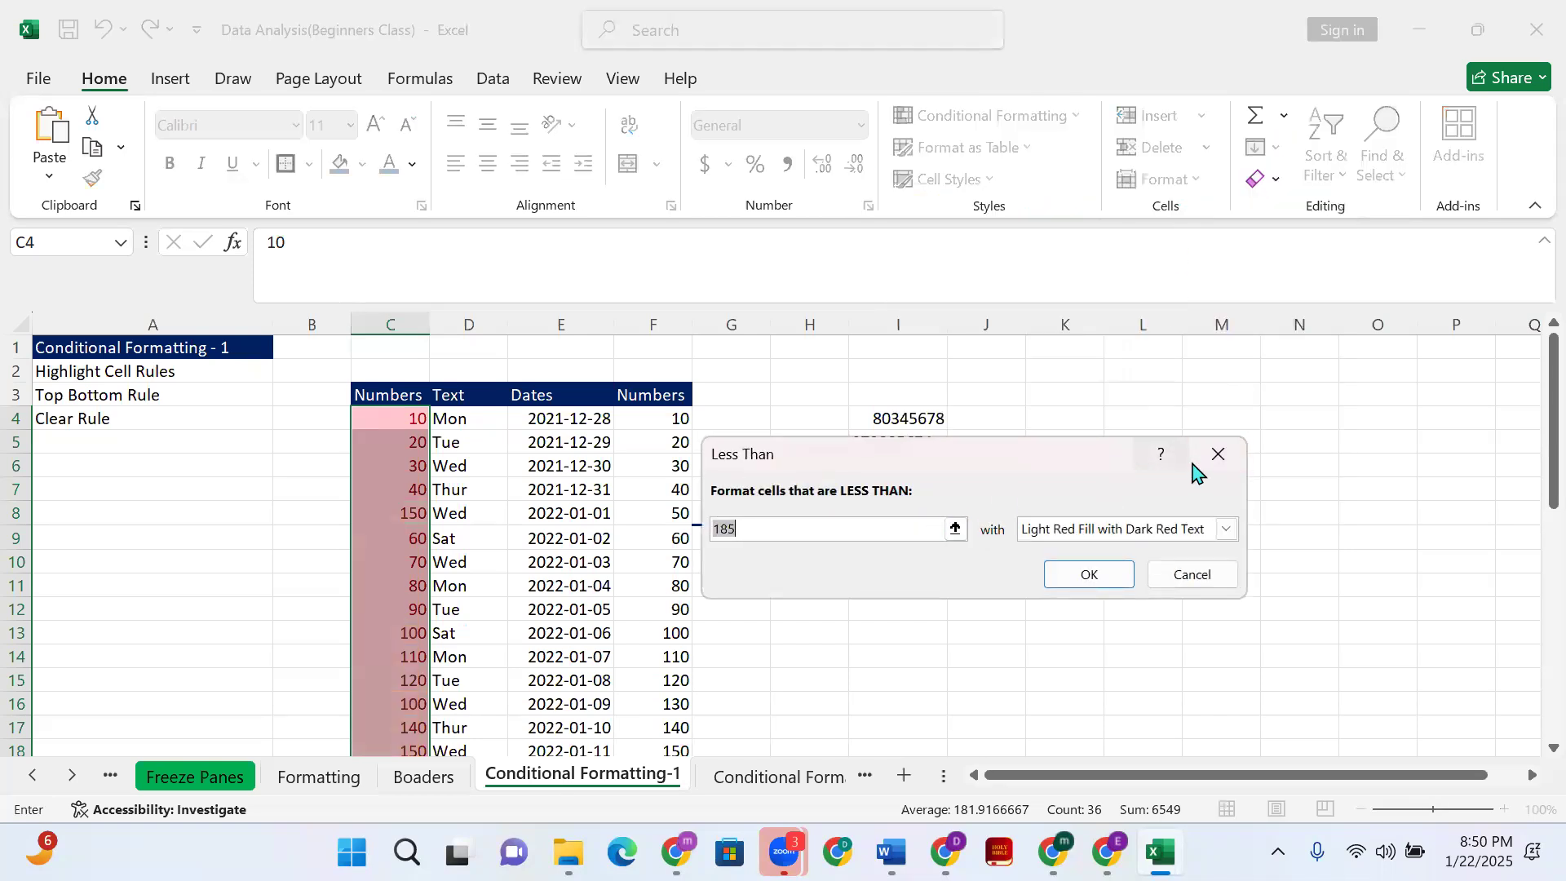
click(1215, 455)
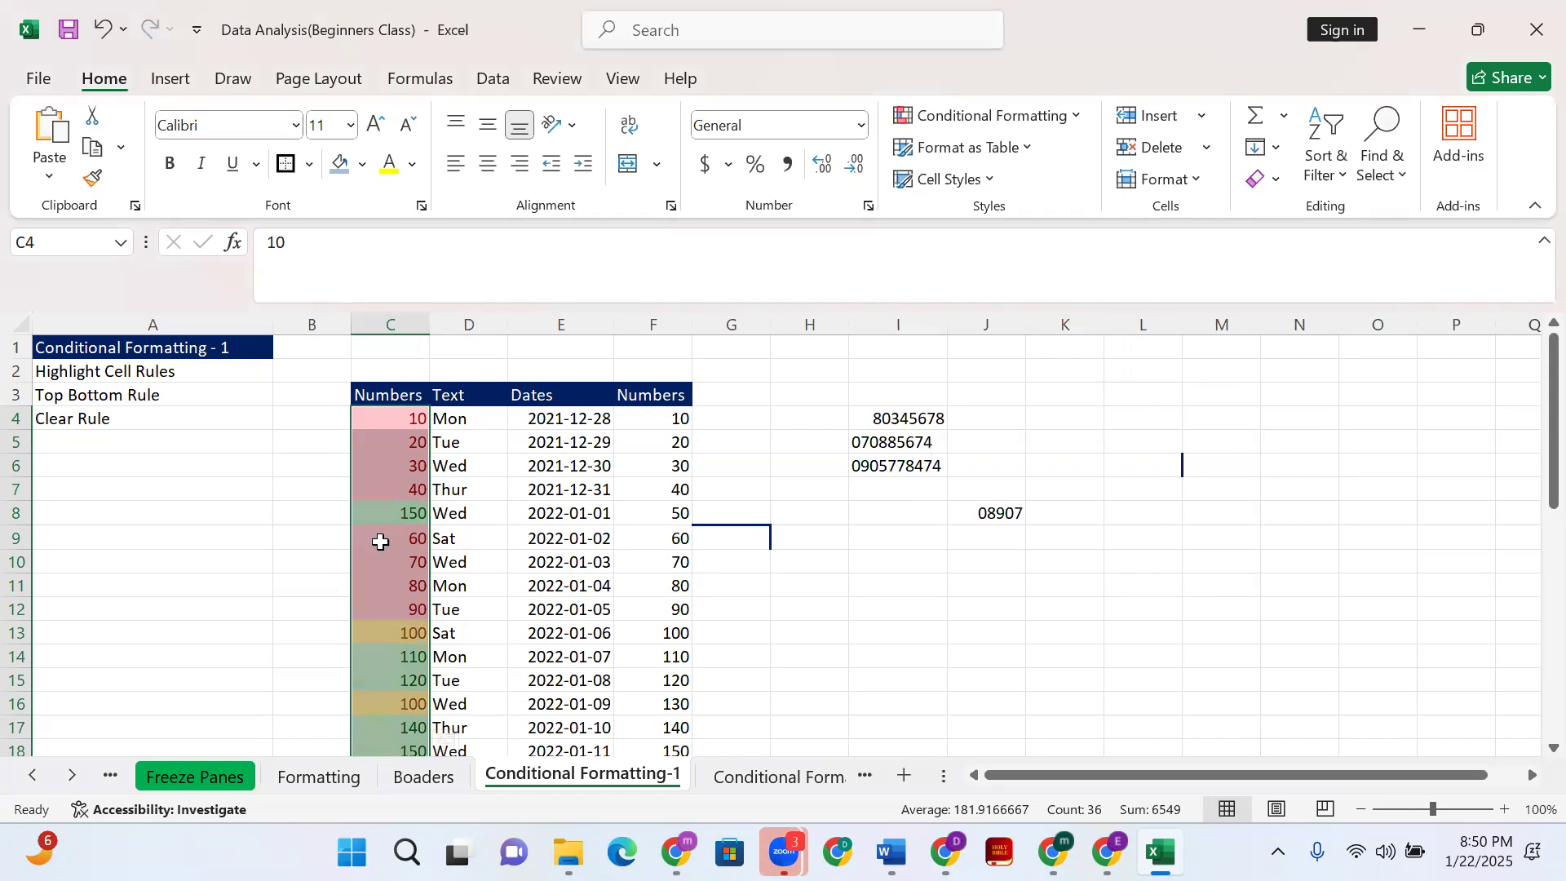
scroll(384, 538, down, 5)
scroll(388, 537, up, 5)
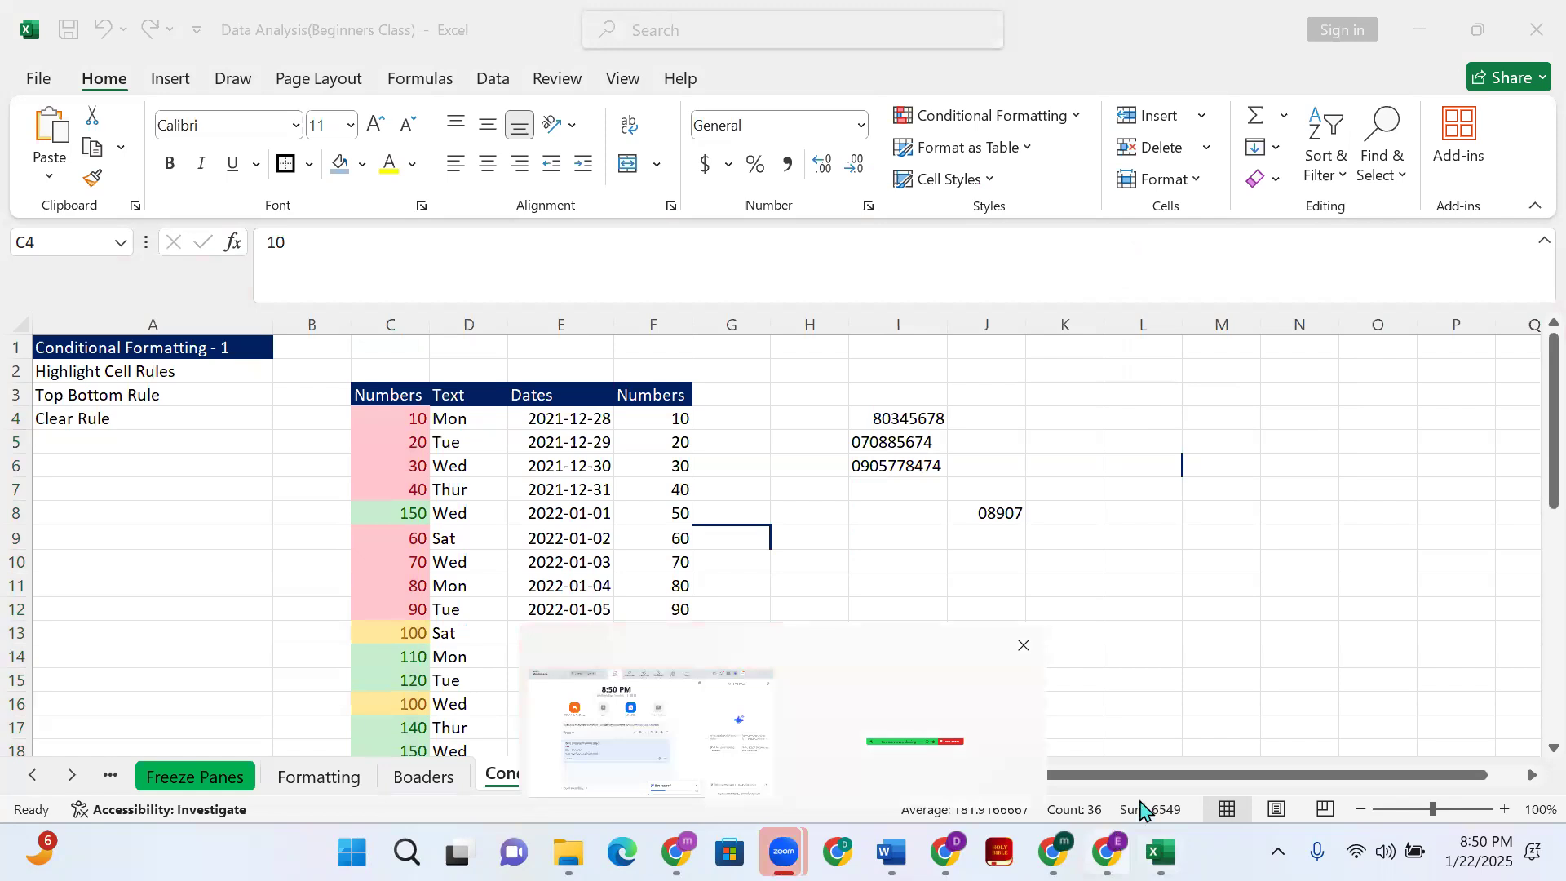
mouse_move(1109, 852)
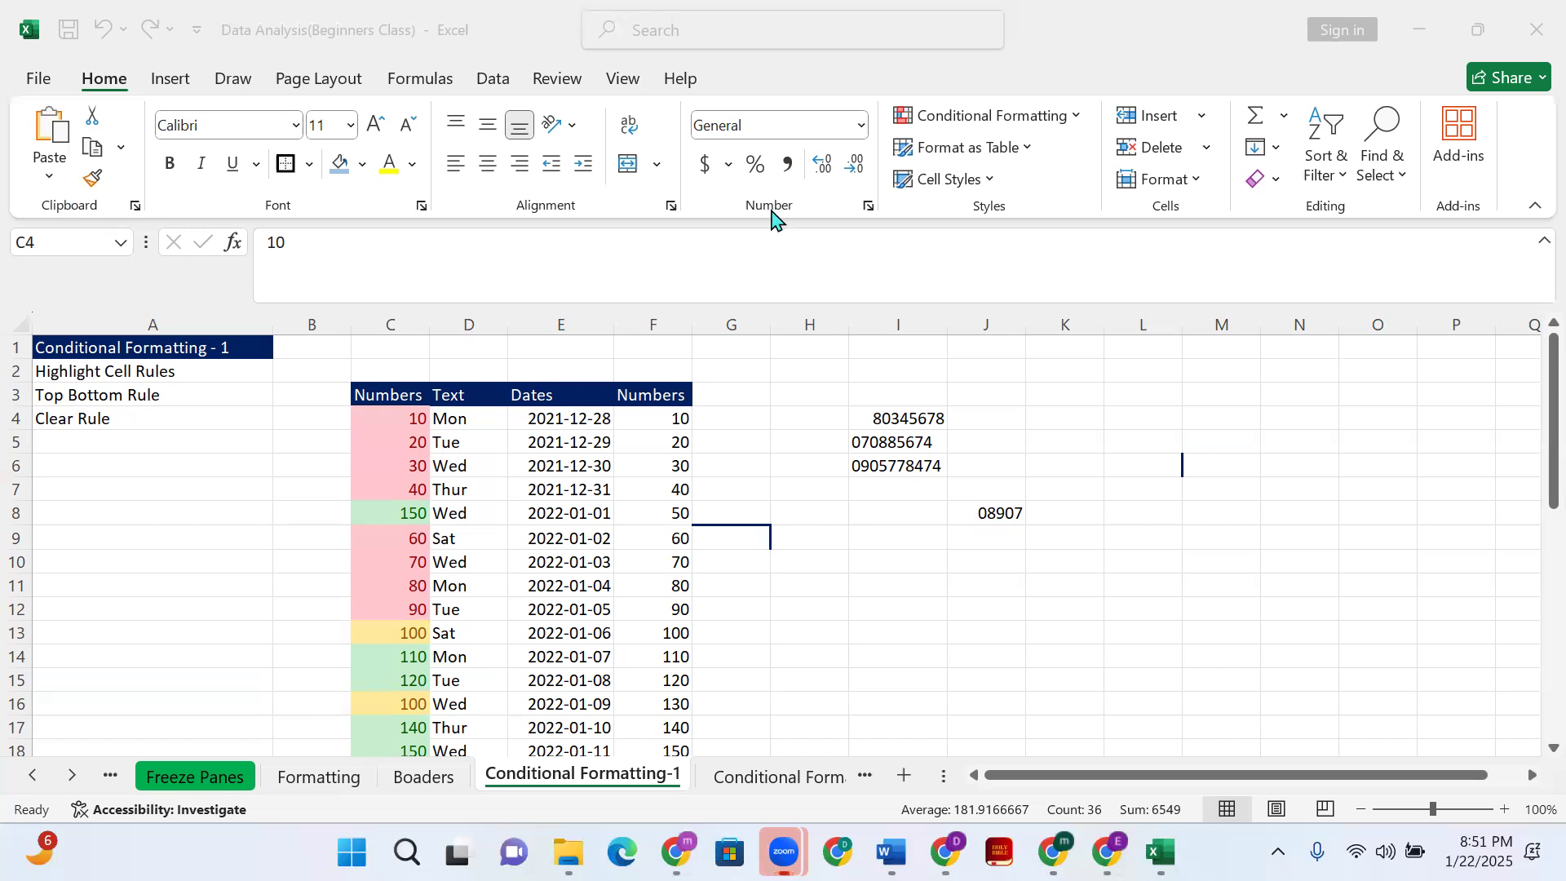
Bring up the available highlight cells rules for cells C4:C39 in the first Numbers column
click(397, 423)
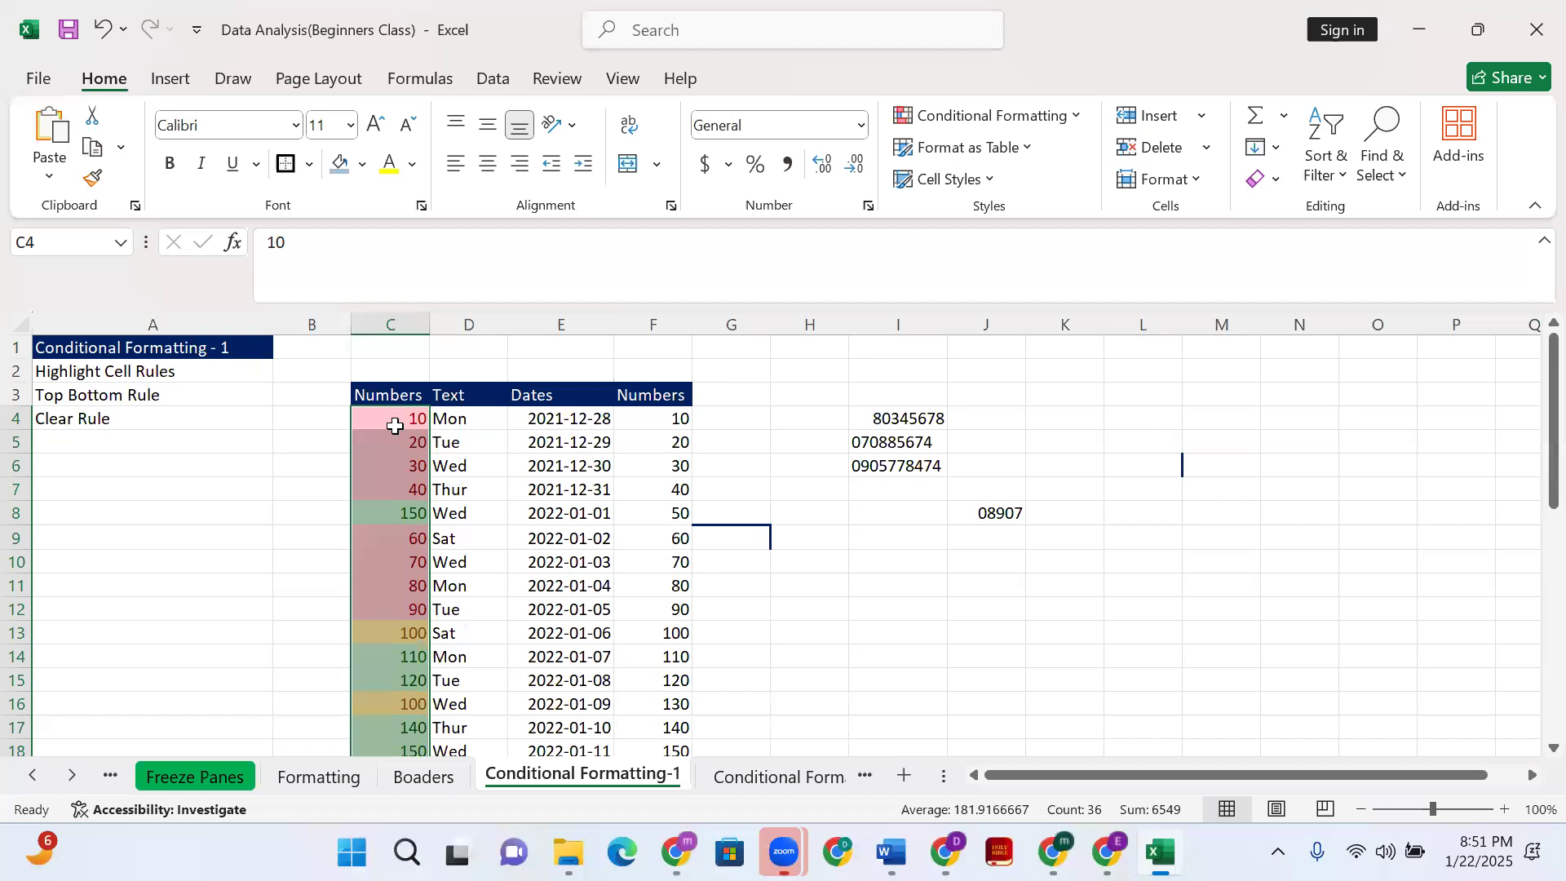
scroll(402, 507, down, 2)
scroll(402, 507, up, 2)
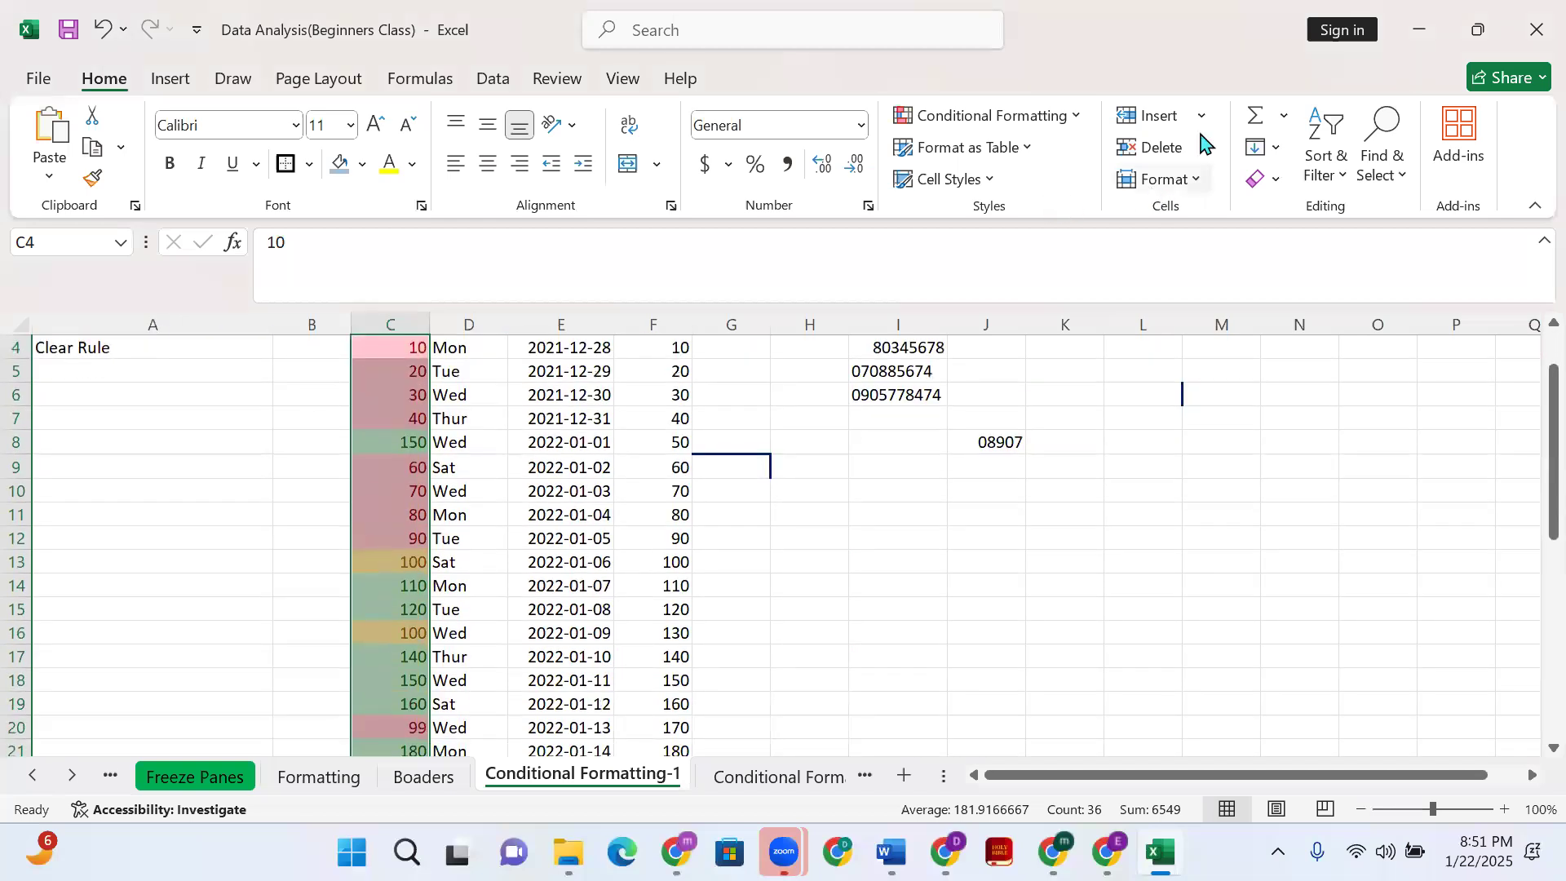
click(1041, 115)
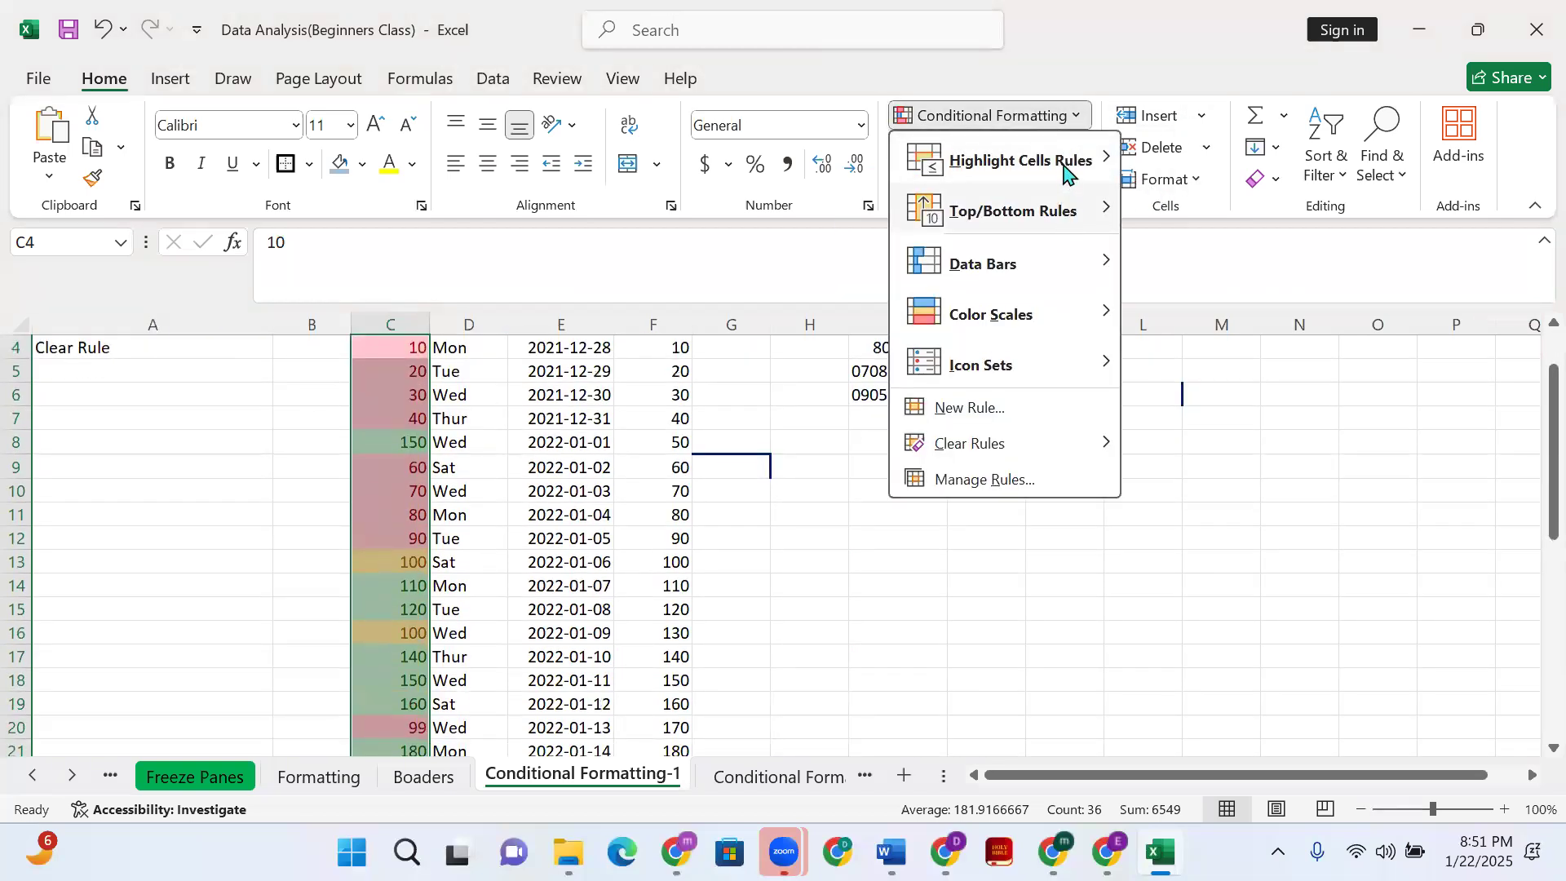
mouse_move(1065, 169)
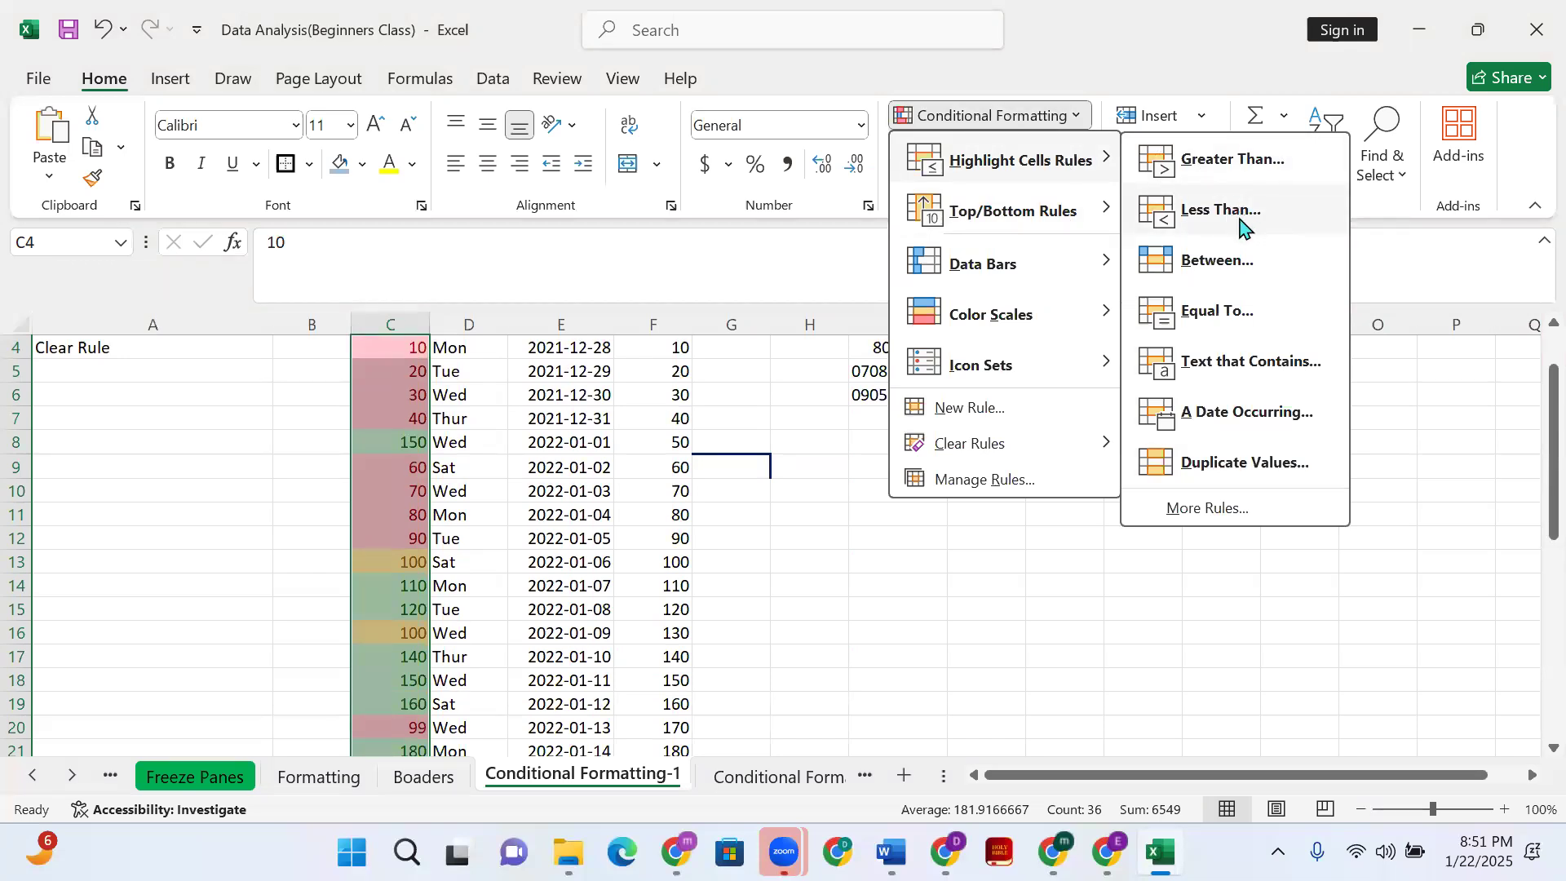
Clear the conditional formatting rules from the selected cells in column C
mouse_move(962, 447)
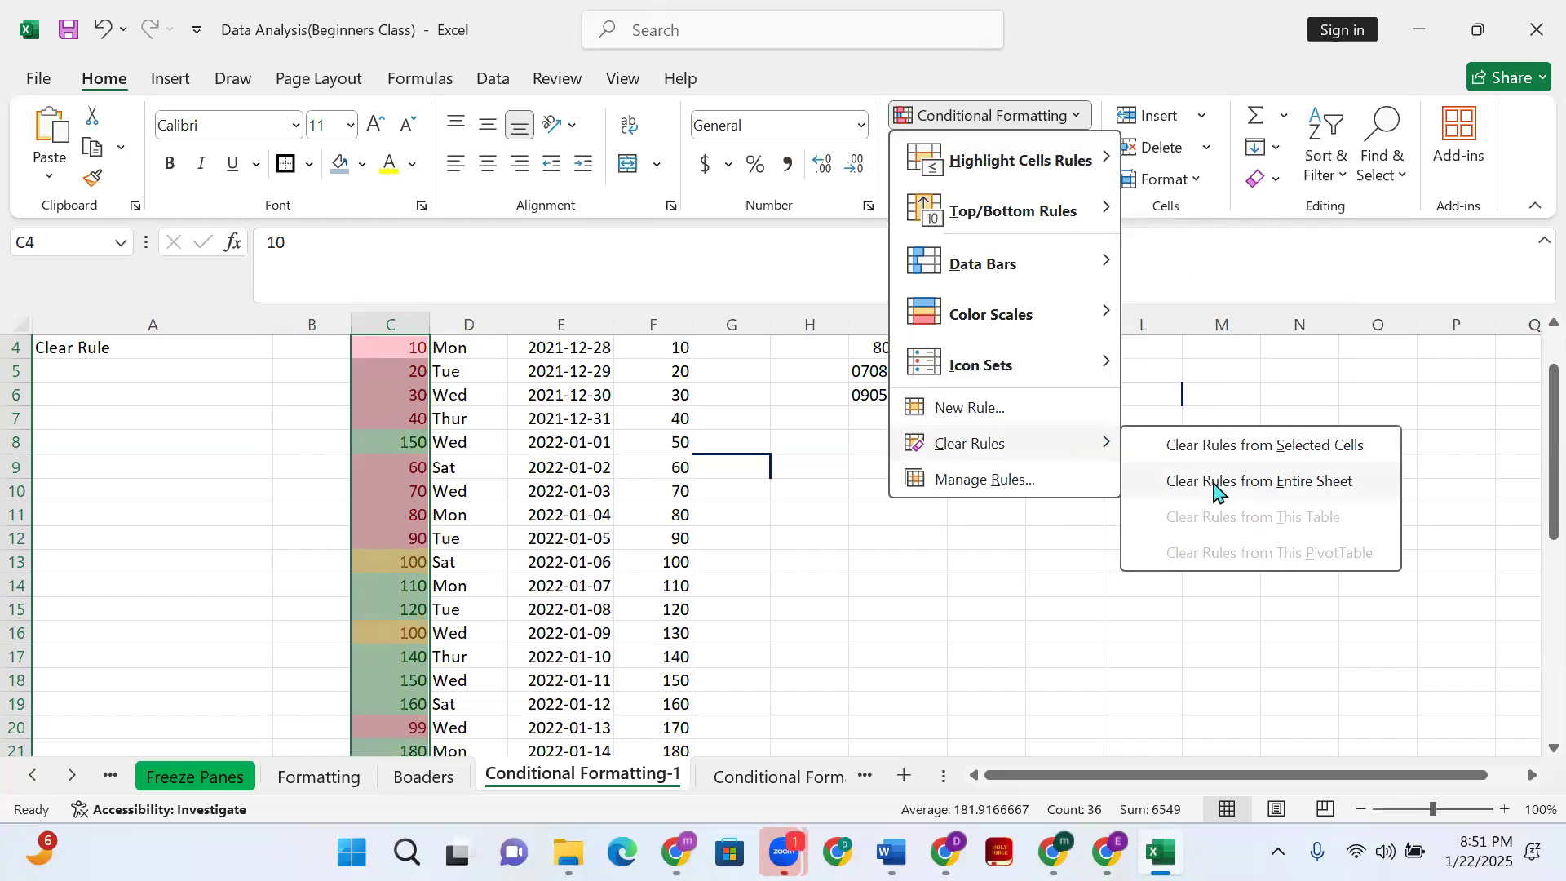
click(1221, 446)
click(379, 449)
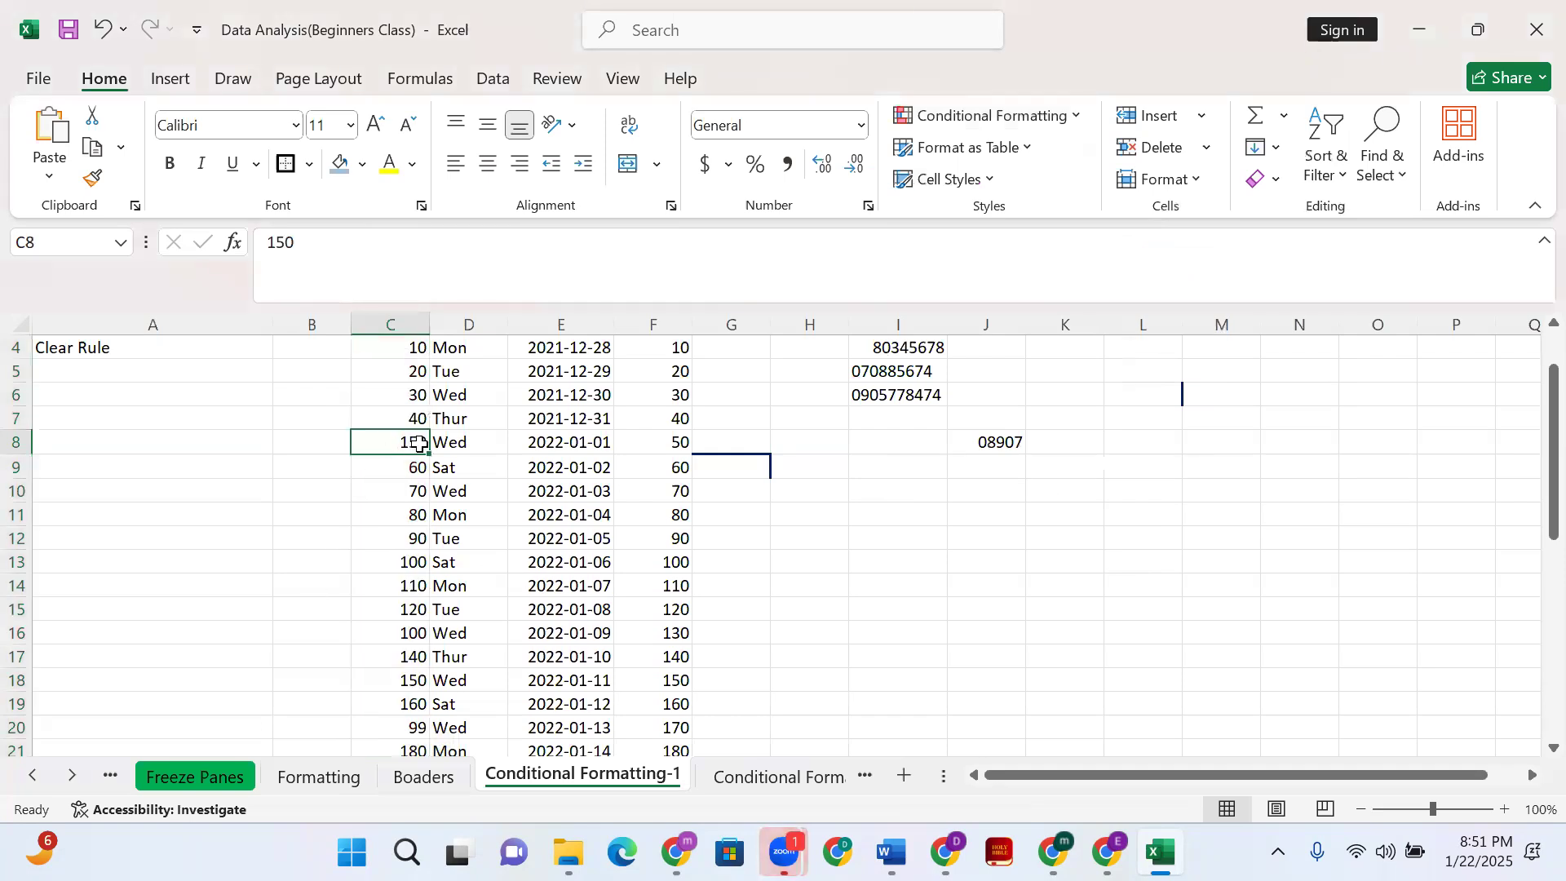
Select the column C numbers from C4 to C39 and start a Top 10 Items conditional formatting rule
scroll(393, 366, up, 1)
click(391, 439)
click(393, 416)
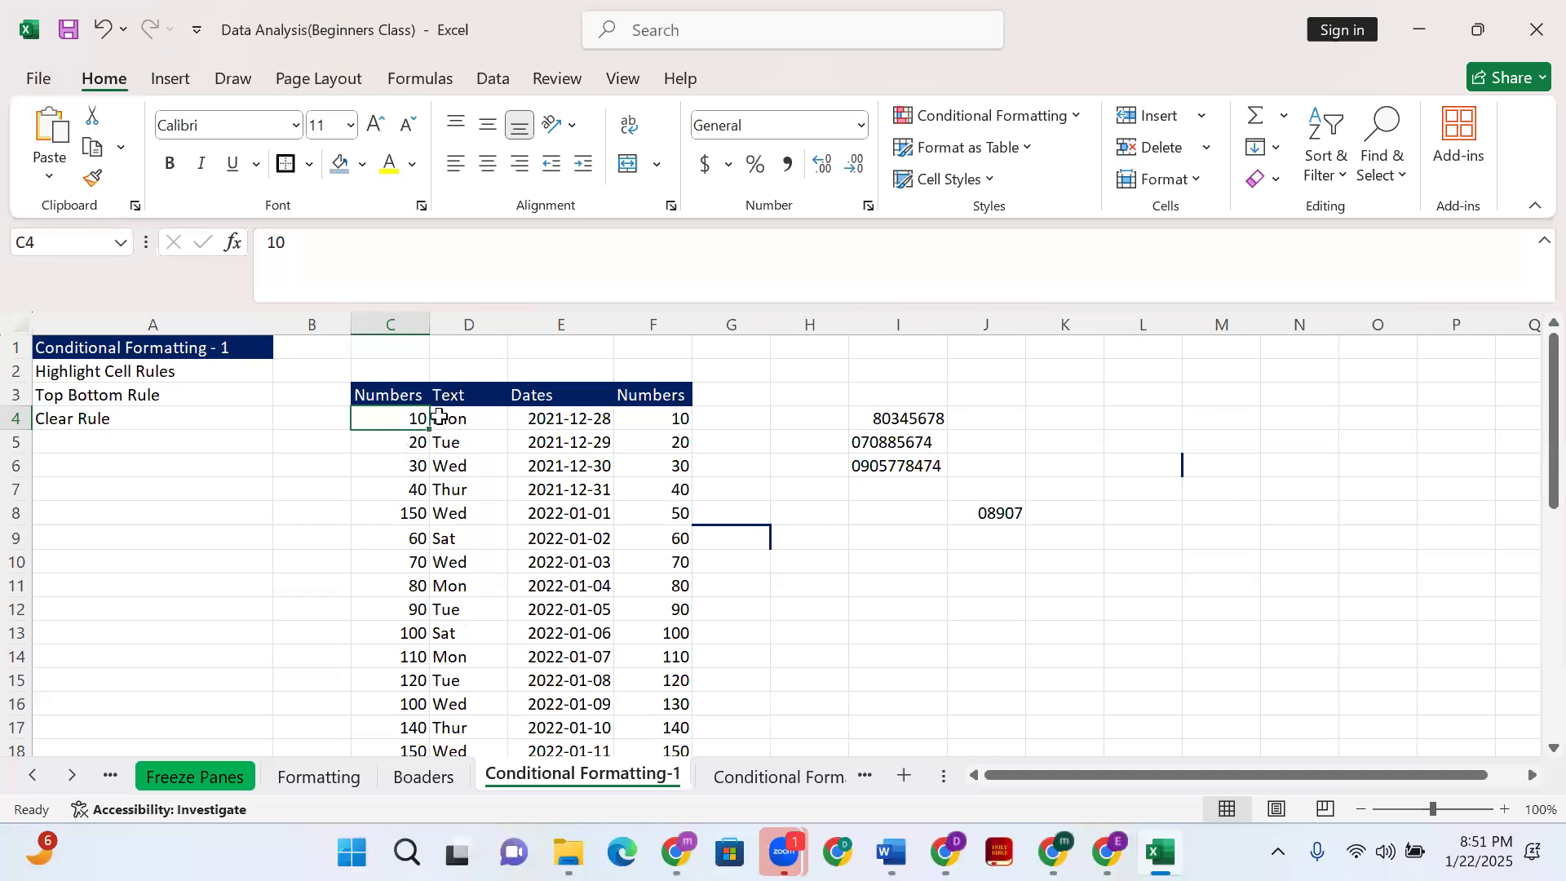
key(ctrl+shift+Down)
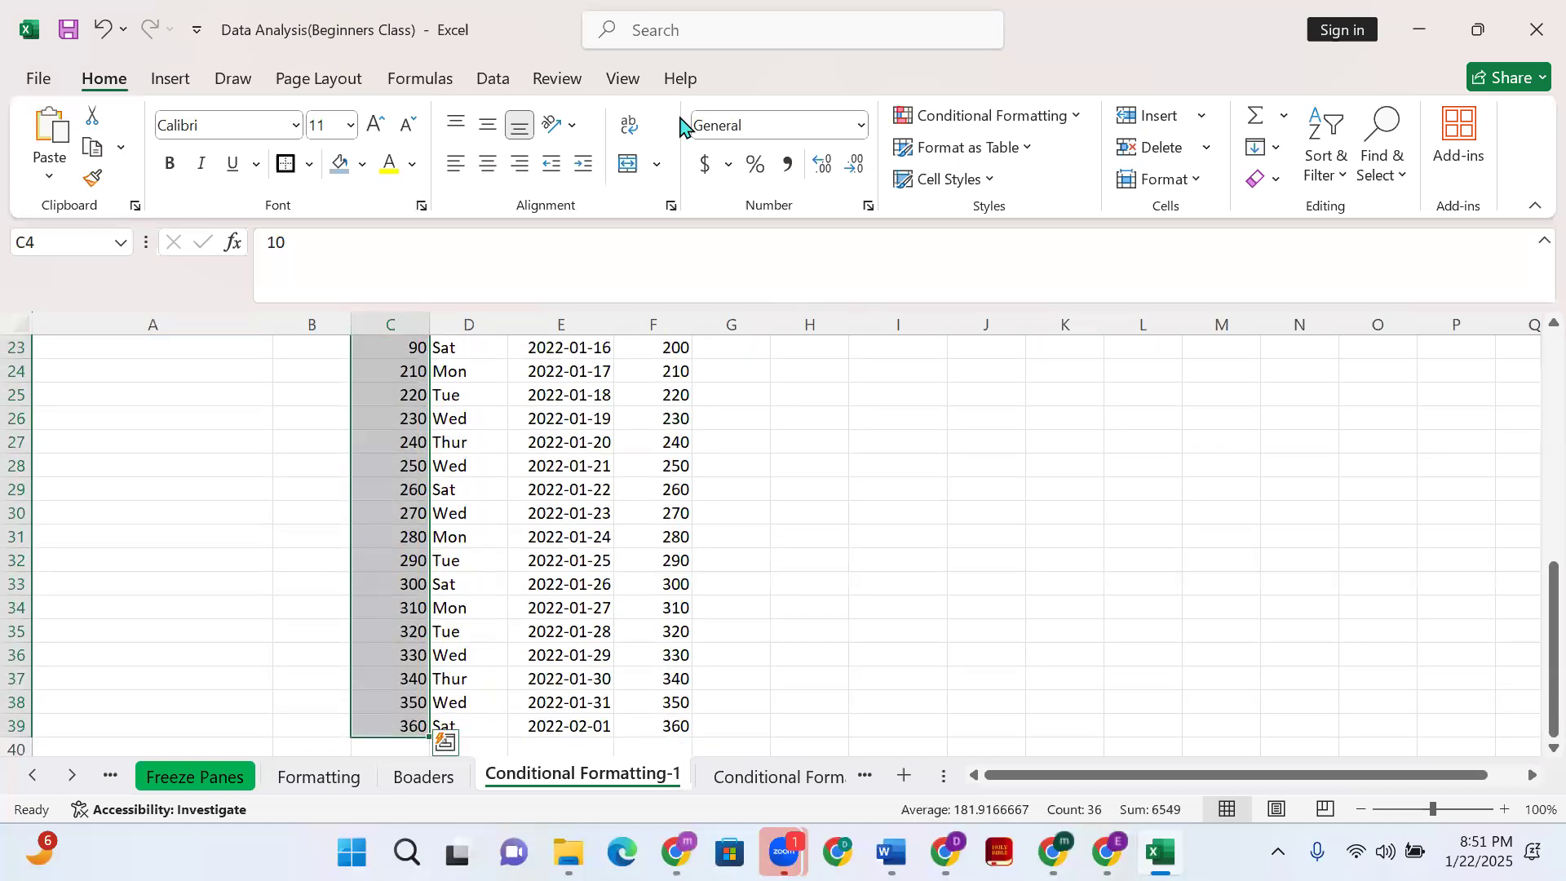
click(987, 115)
mouse_move(1018, 214)
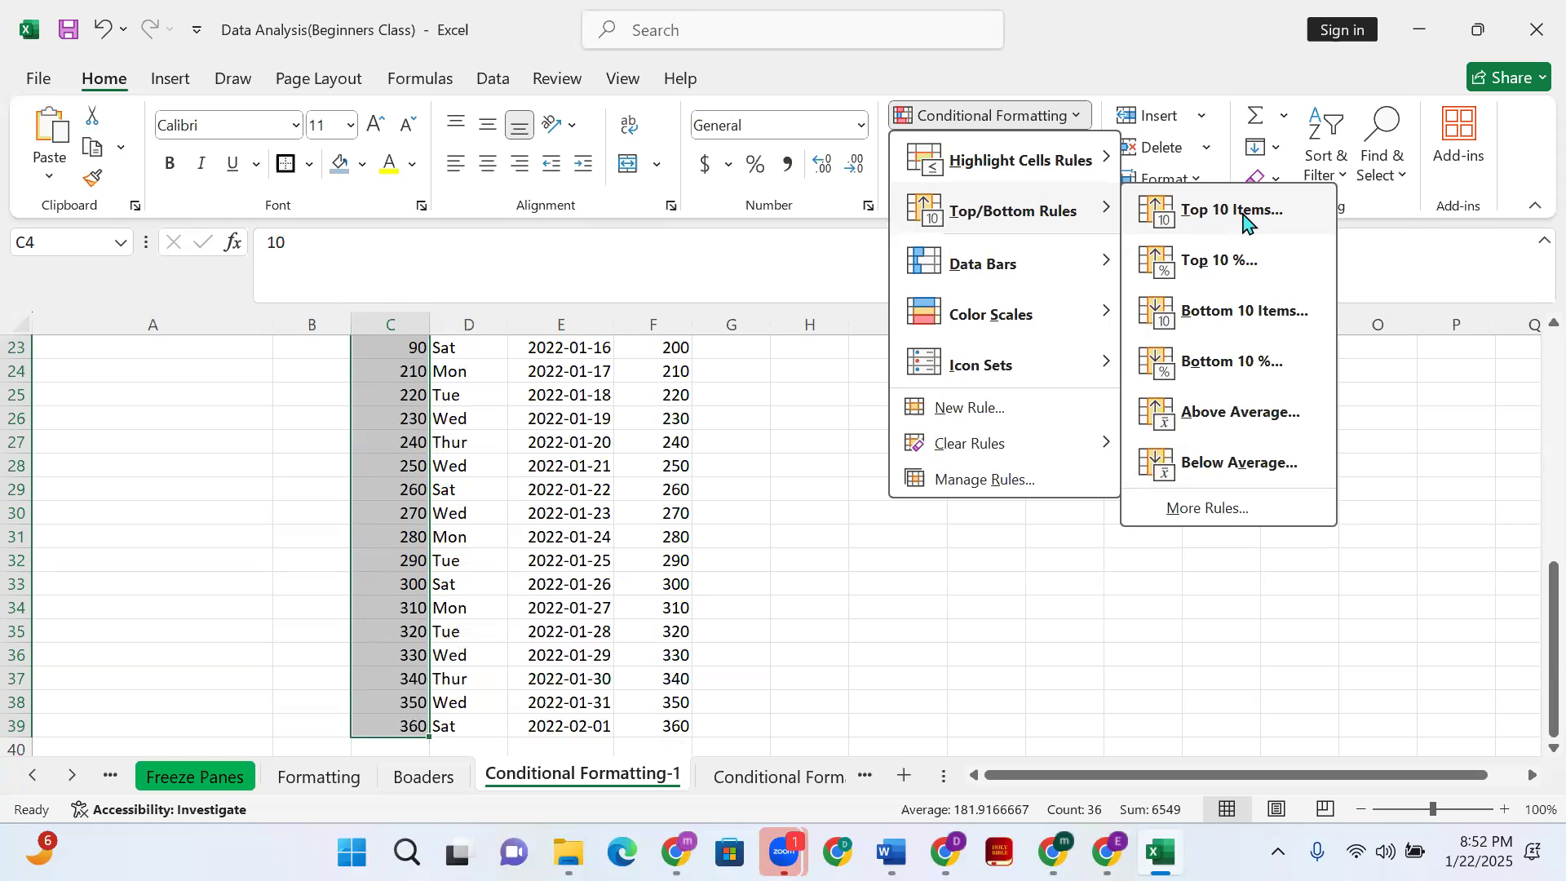
click(1210, 214)
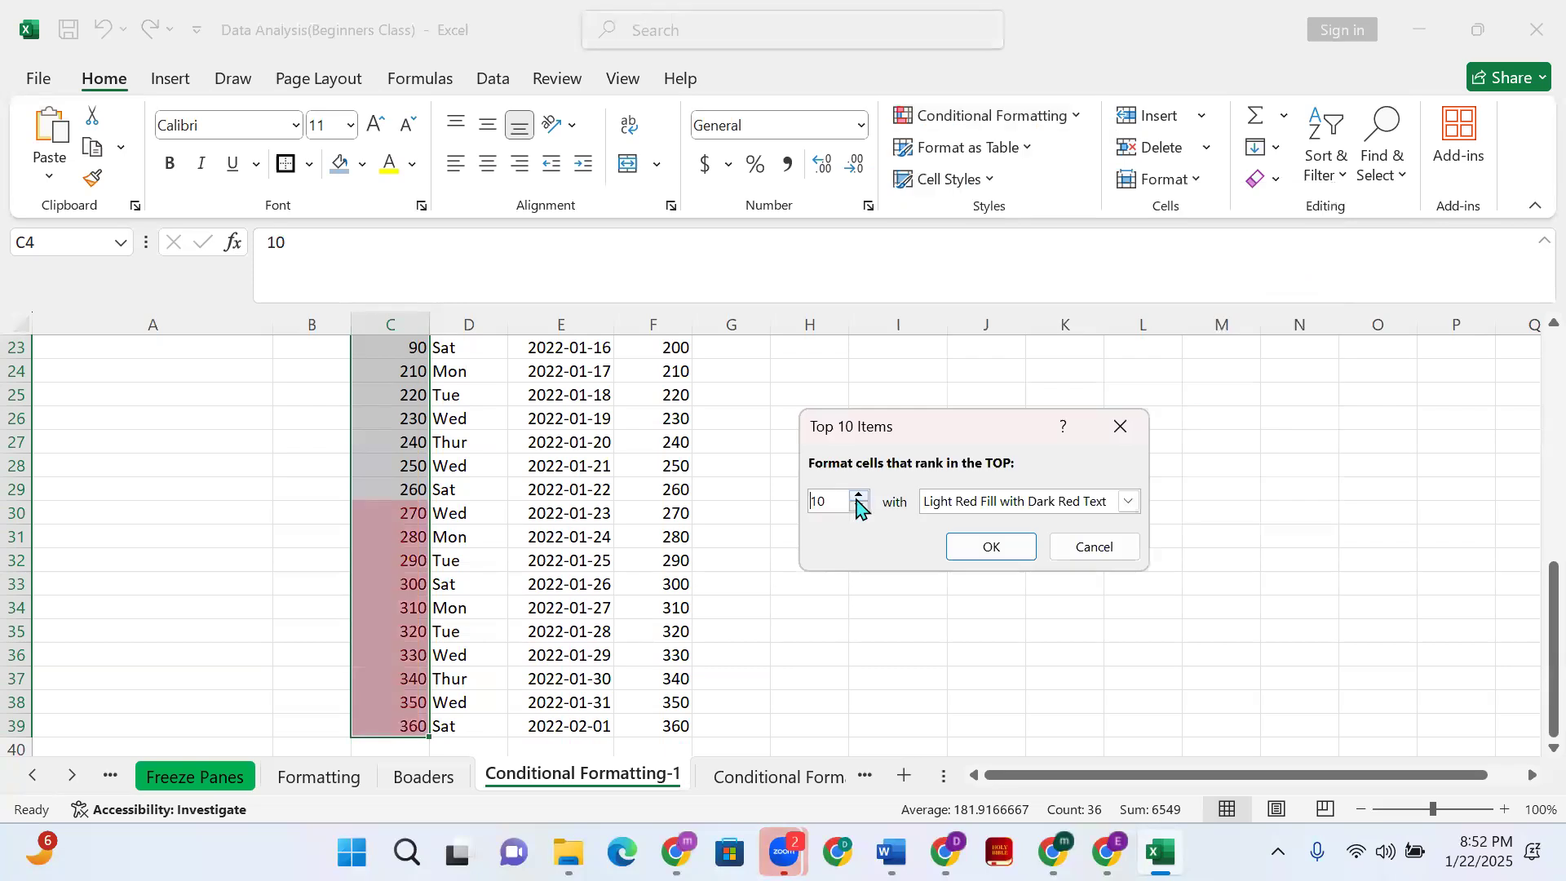
Try lowering the number of top-ranked items to 7 in the rule, and bring it back to 10
click(858, 507)
click(858, 507)
click(859, 507)
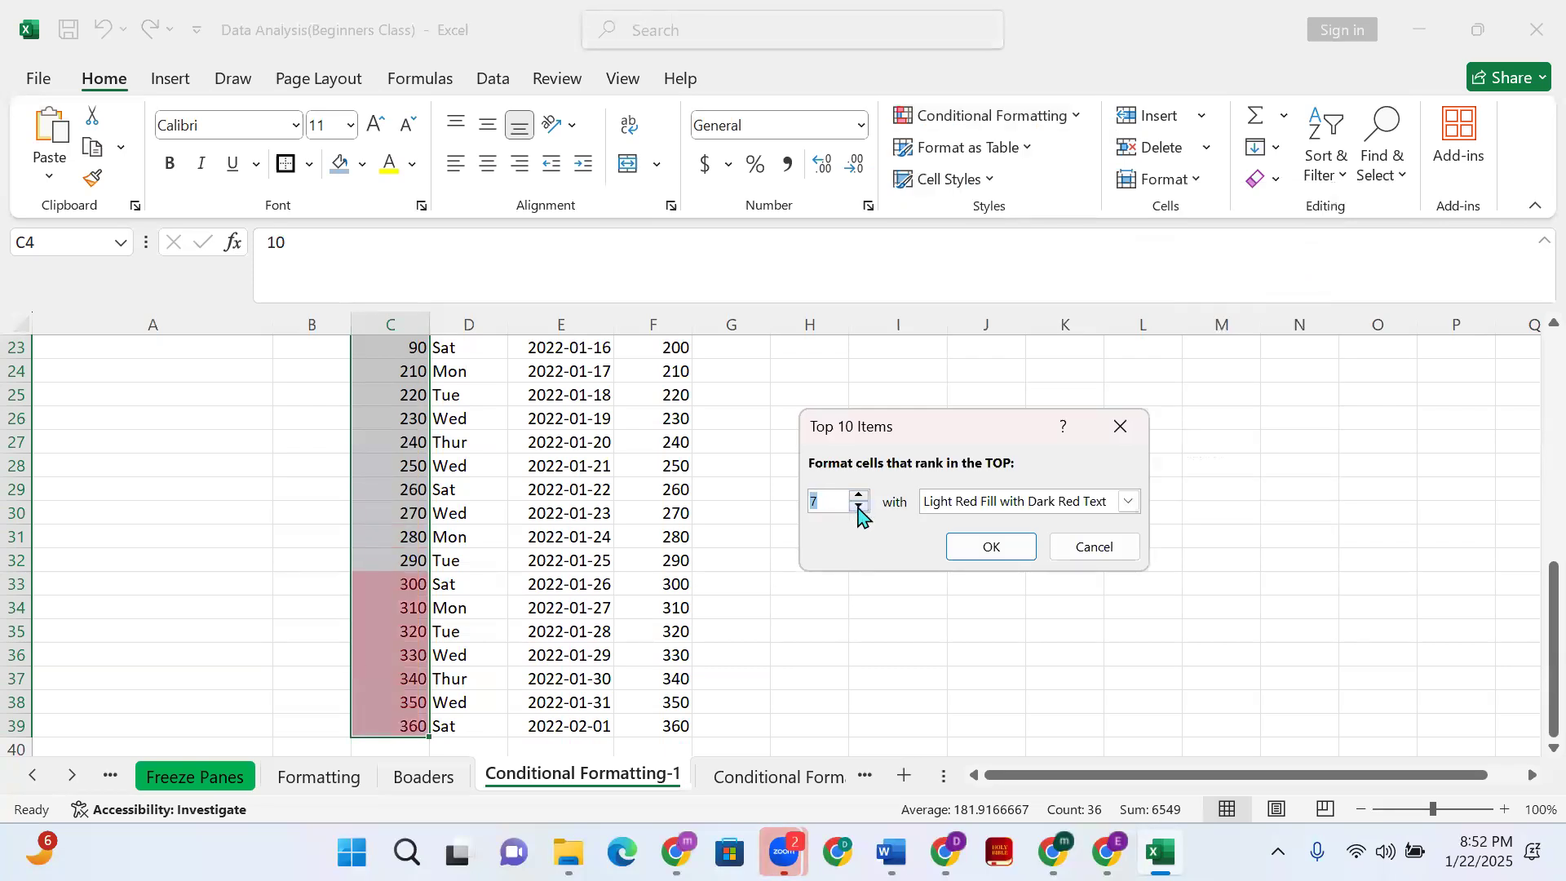
click(859, 497)
click(859, 498)
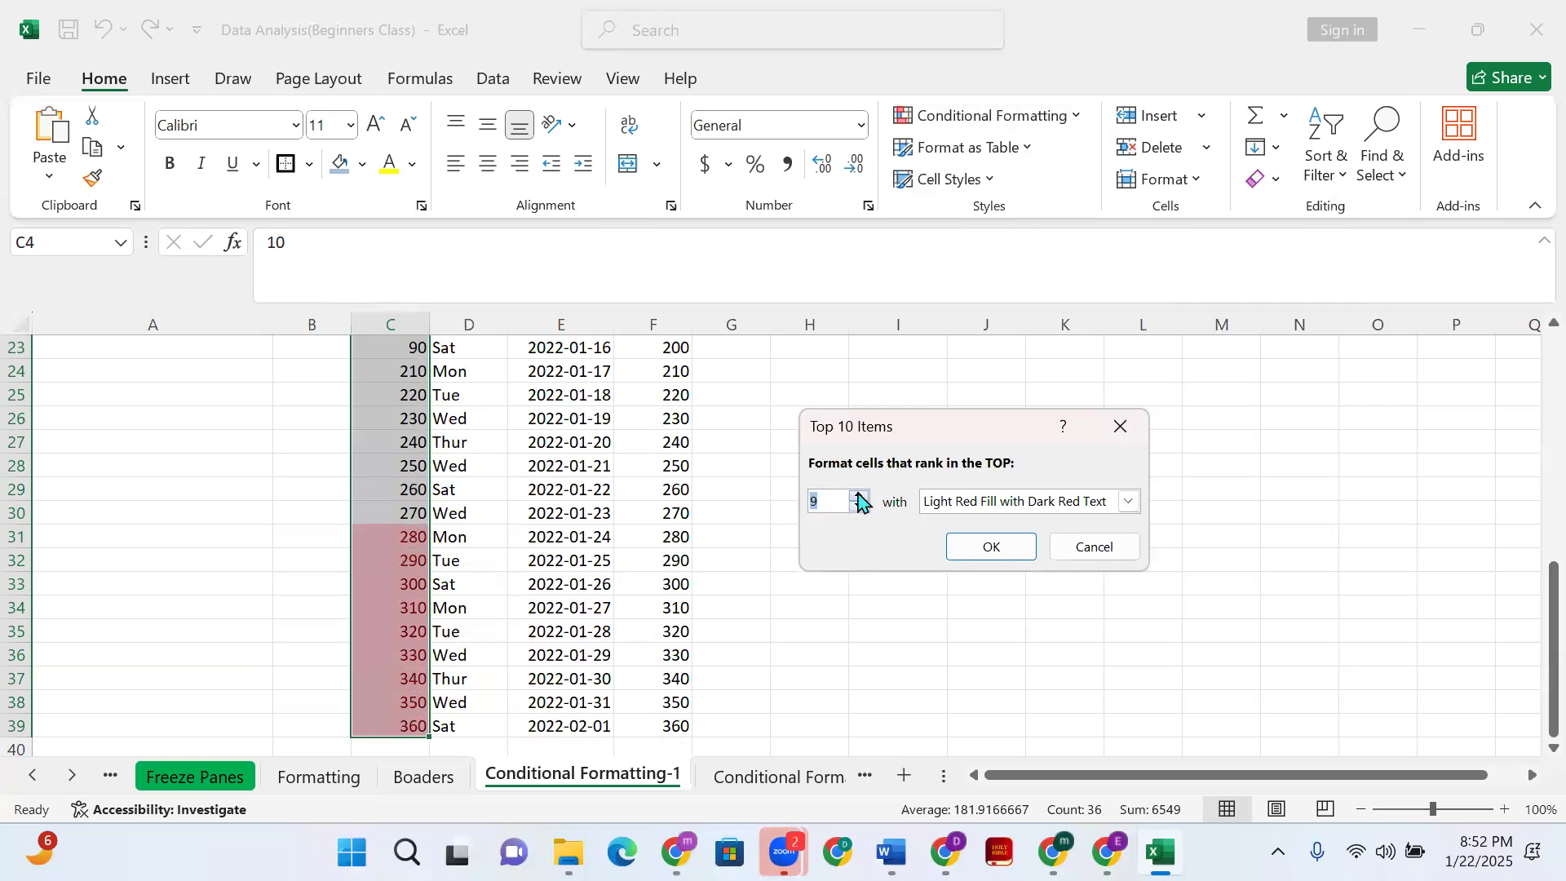
click(859, 496)
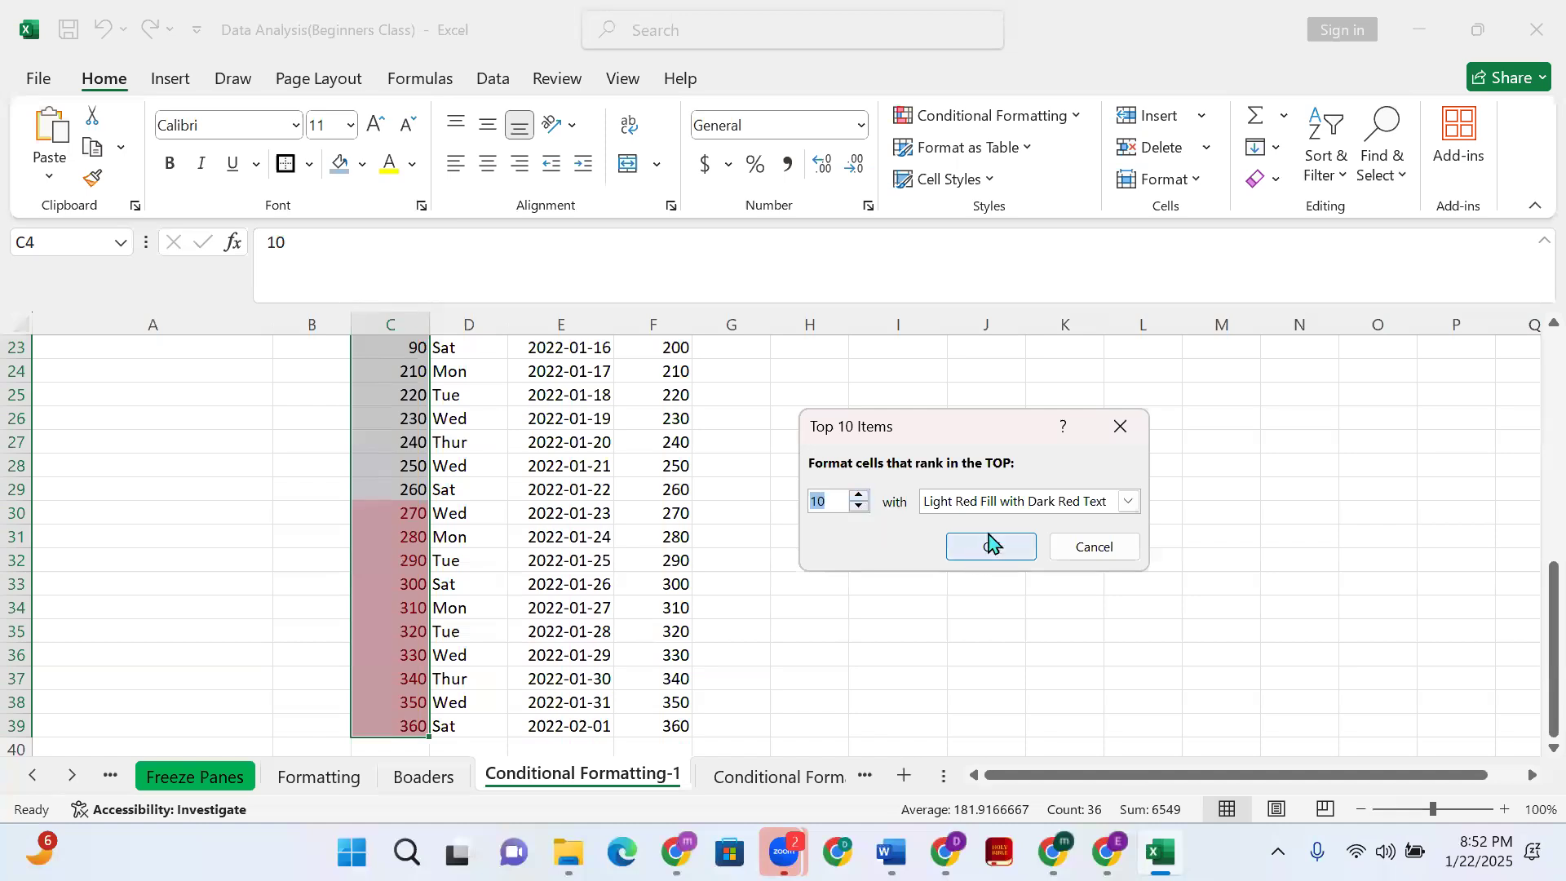
Format the top 10 items with Green Fill with Dark Green Text, apply the rule and deselect the range
click(1048, 501)
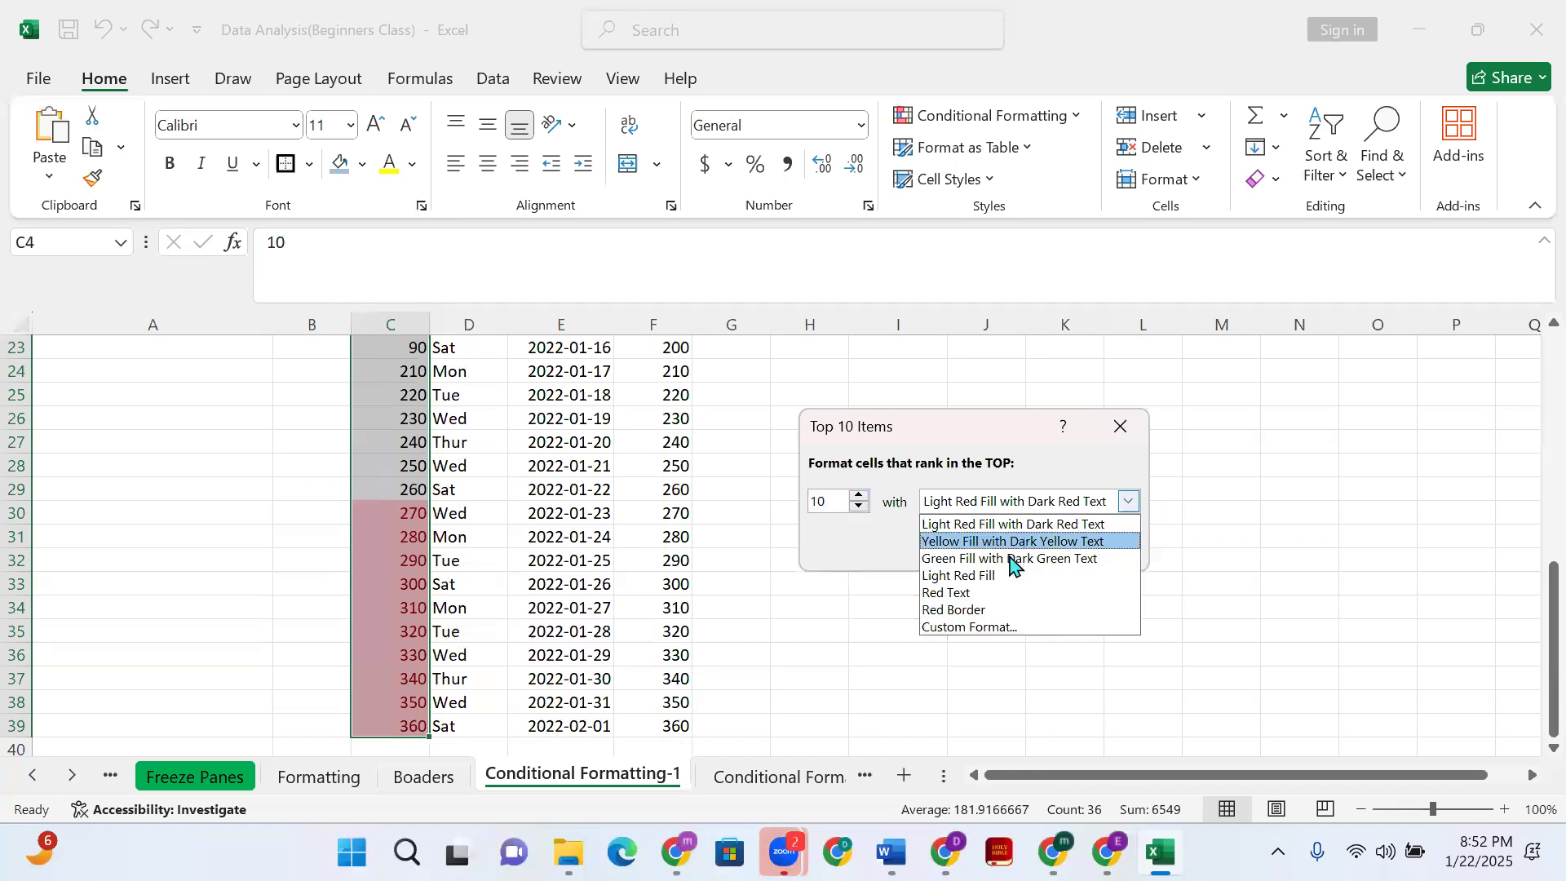
click(1020, 555)
click(989, 548)
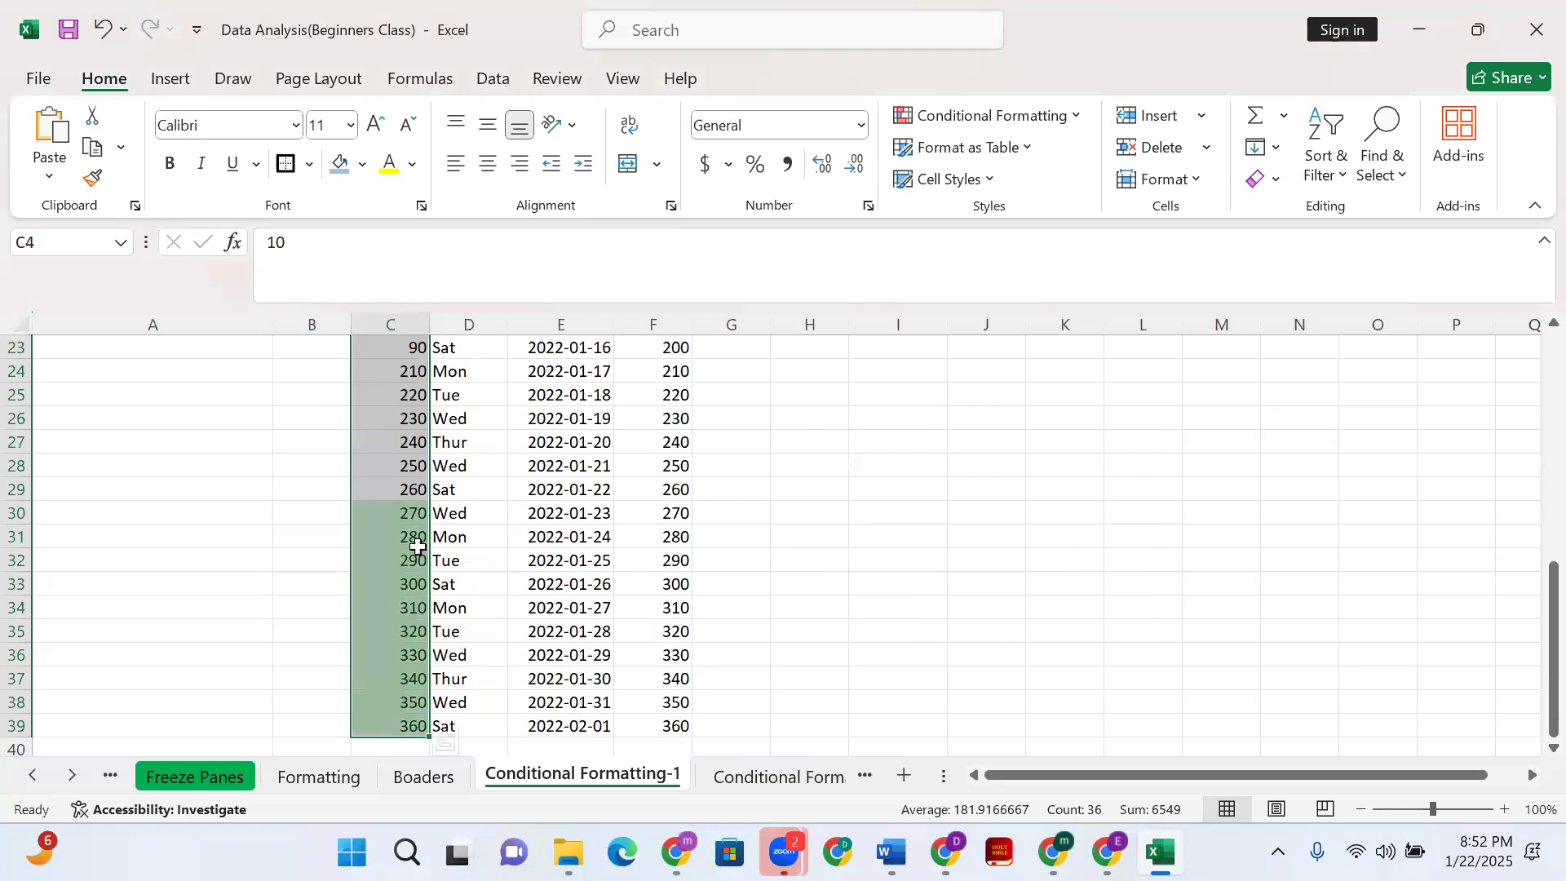
scroll(343, 539, up, 1)
click(342, 537)
Change the value in cell C33 to 180 to test the top 10 rule
scroll(412, 537, down, 4)
scroll(412, 536, down, 1)
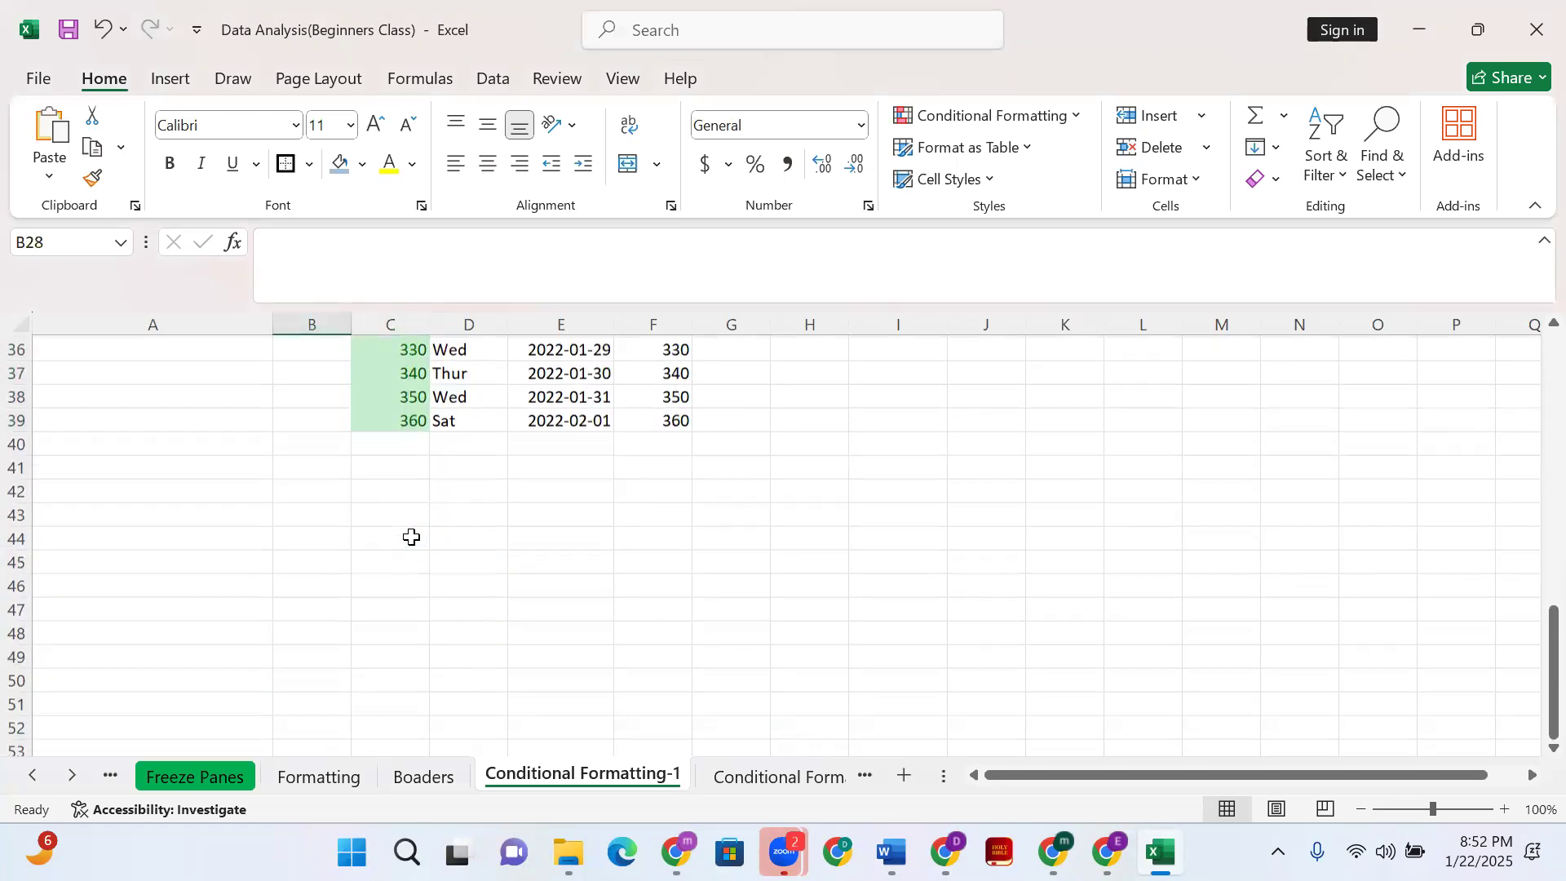
scroll(409, 535, up, 5)
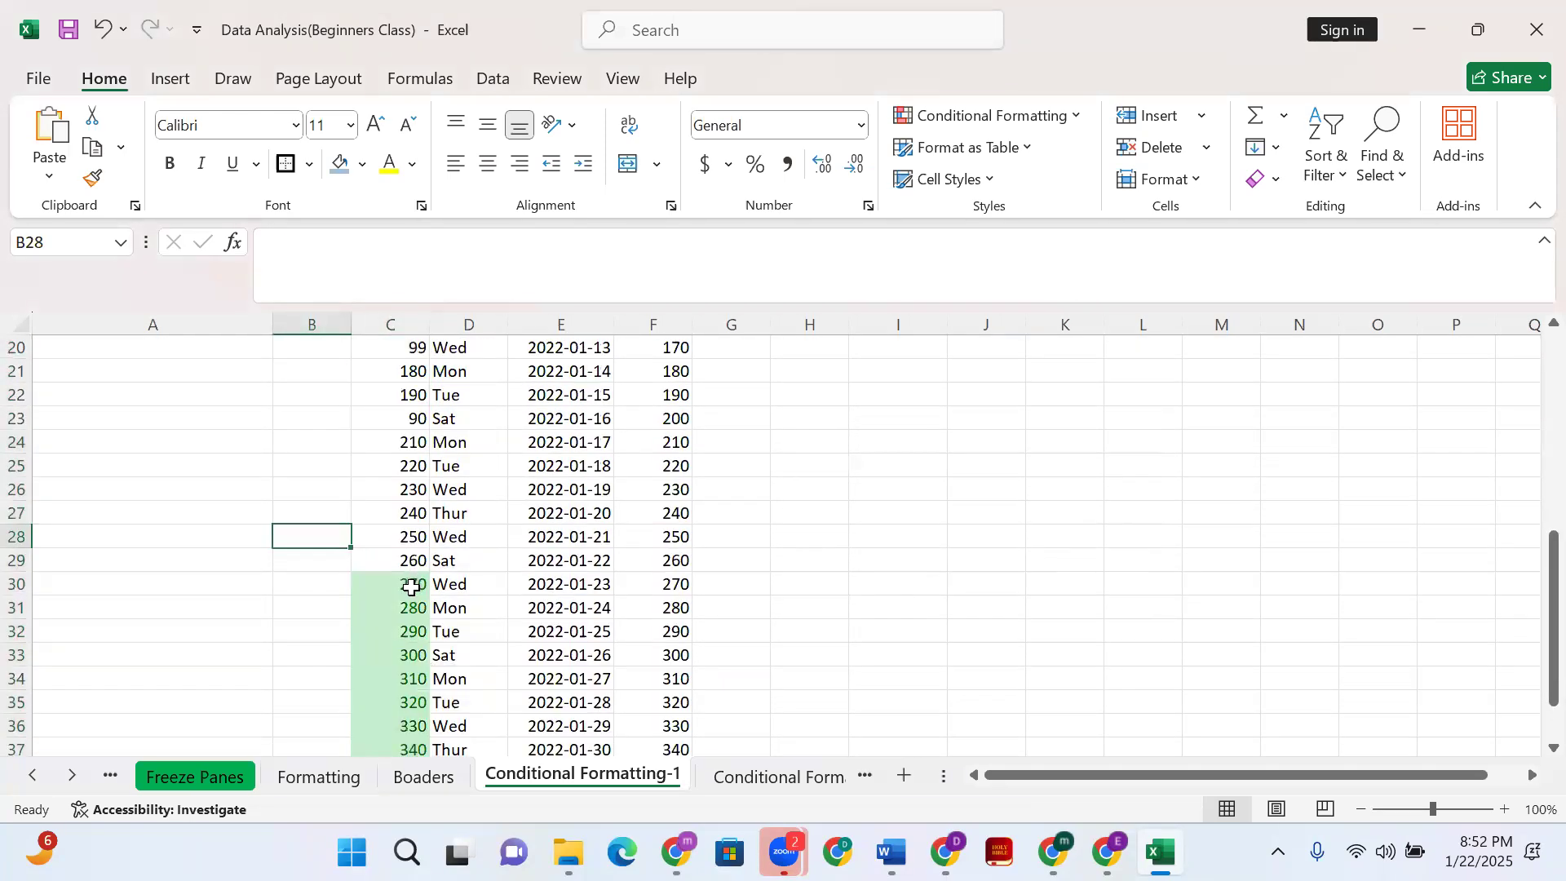
scroll(412, 571, down, 2)
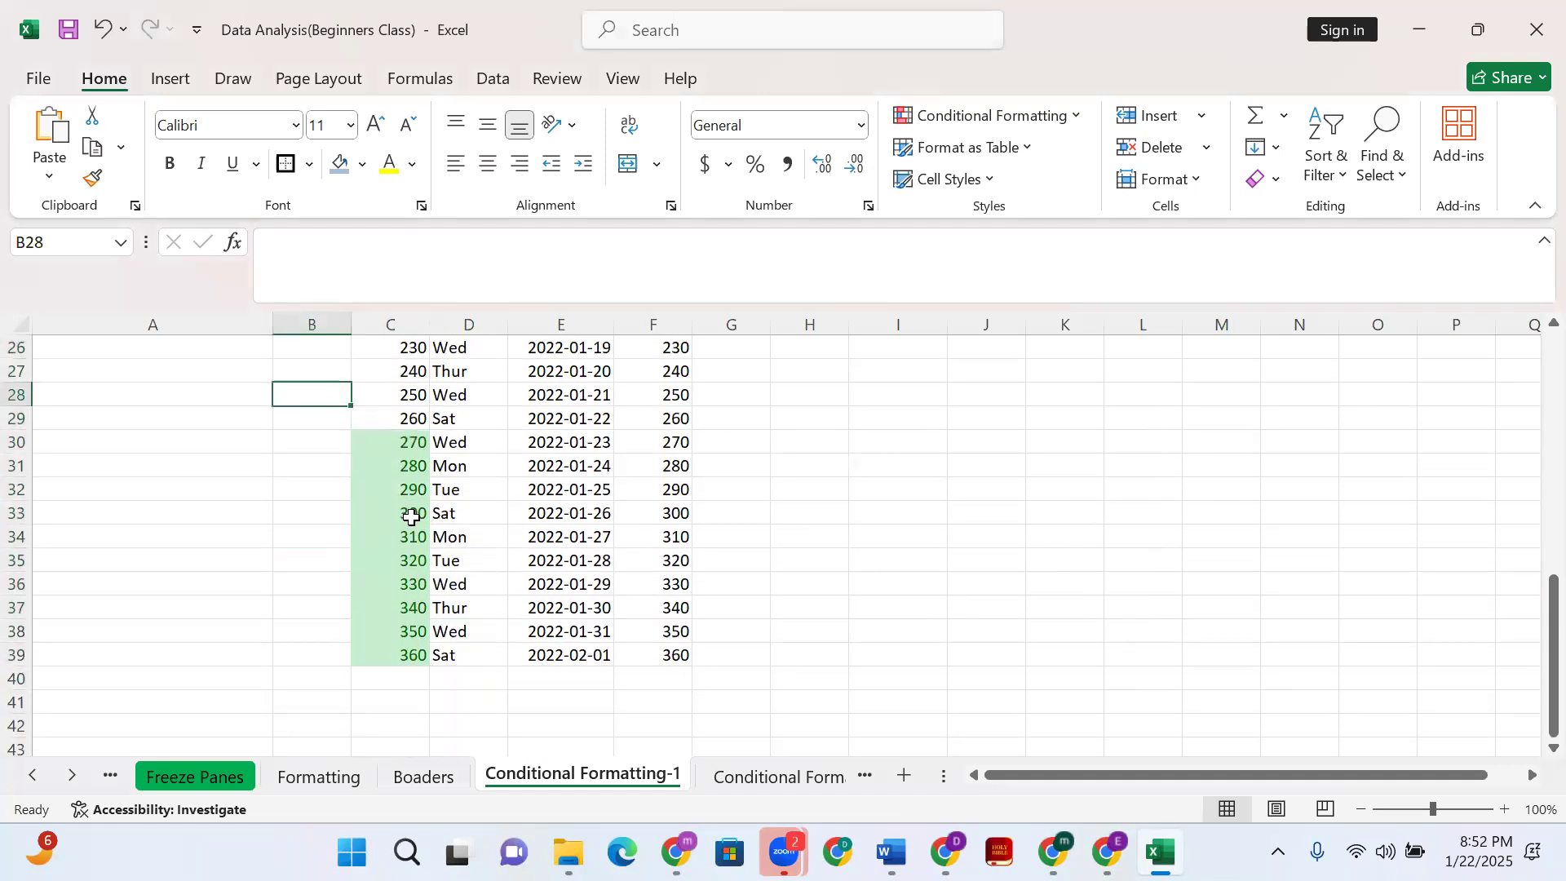
click(411, 515)
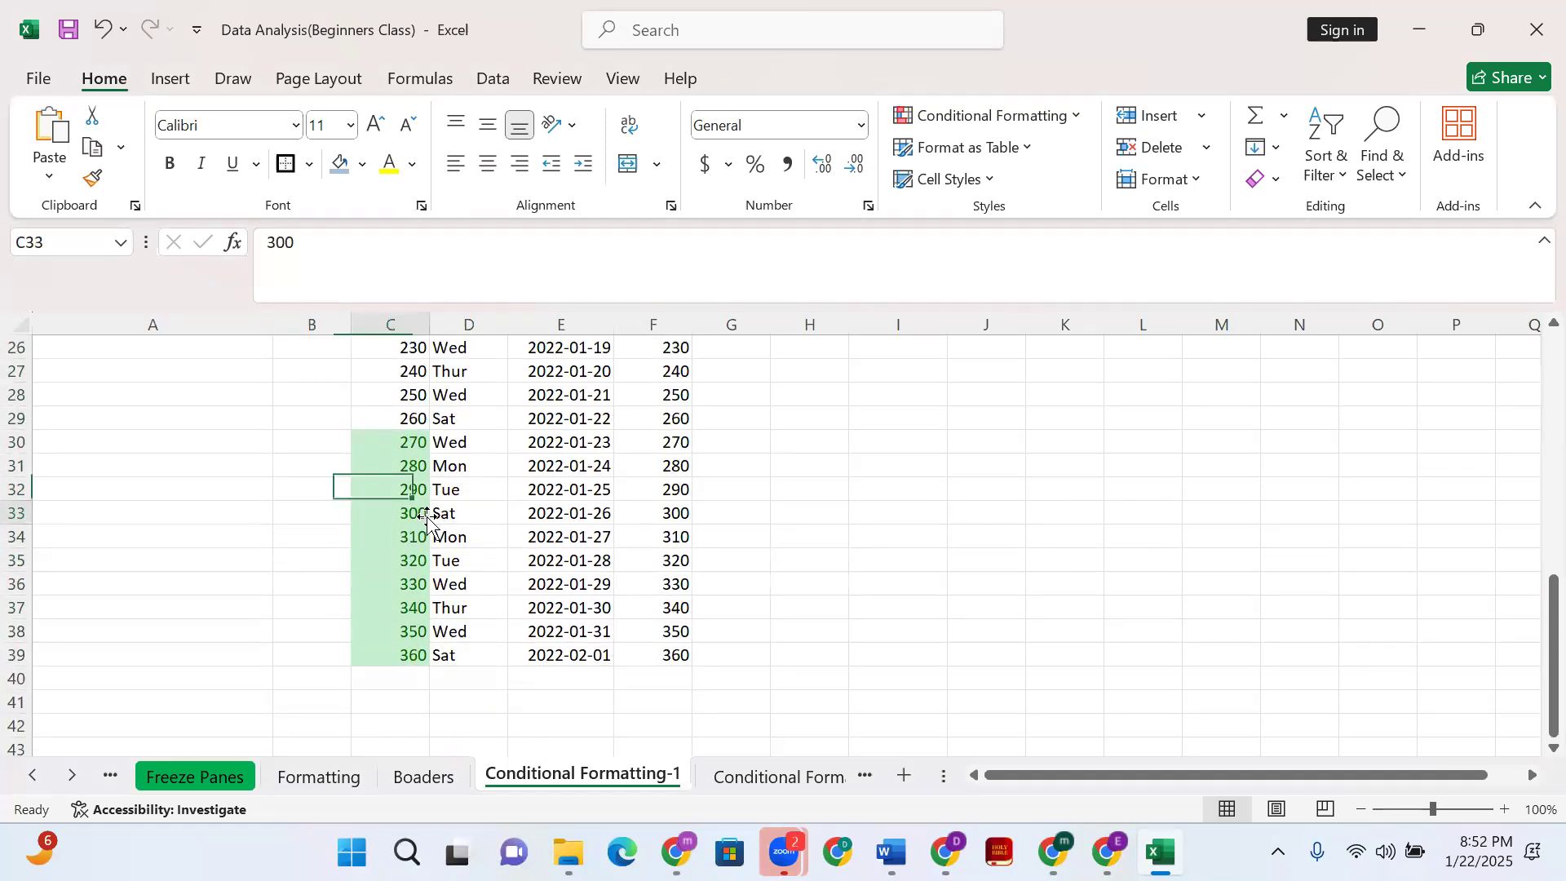
text(180)
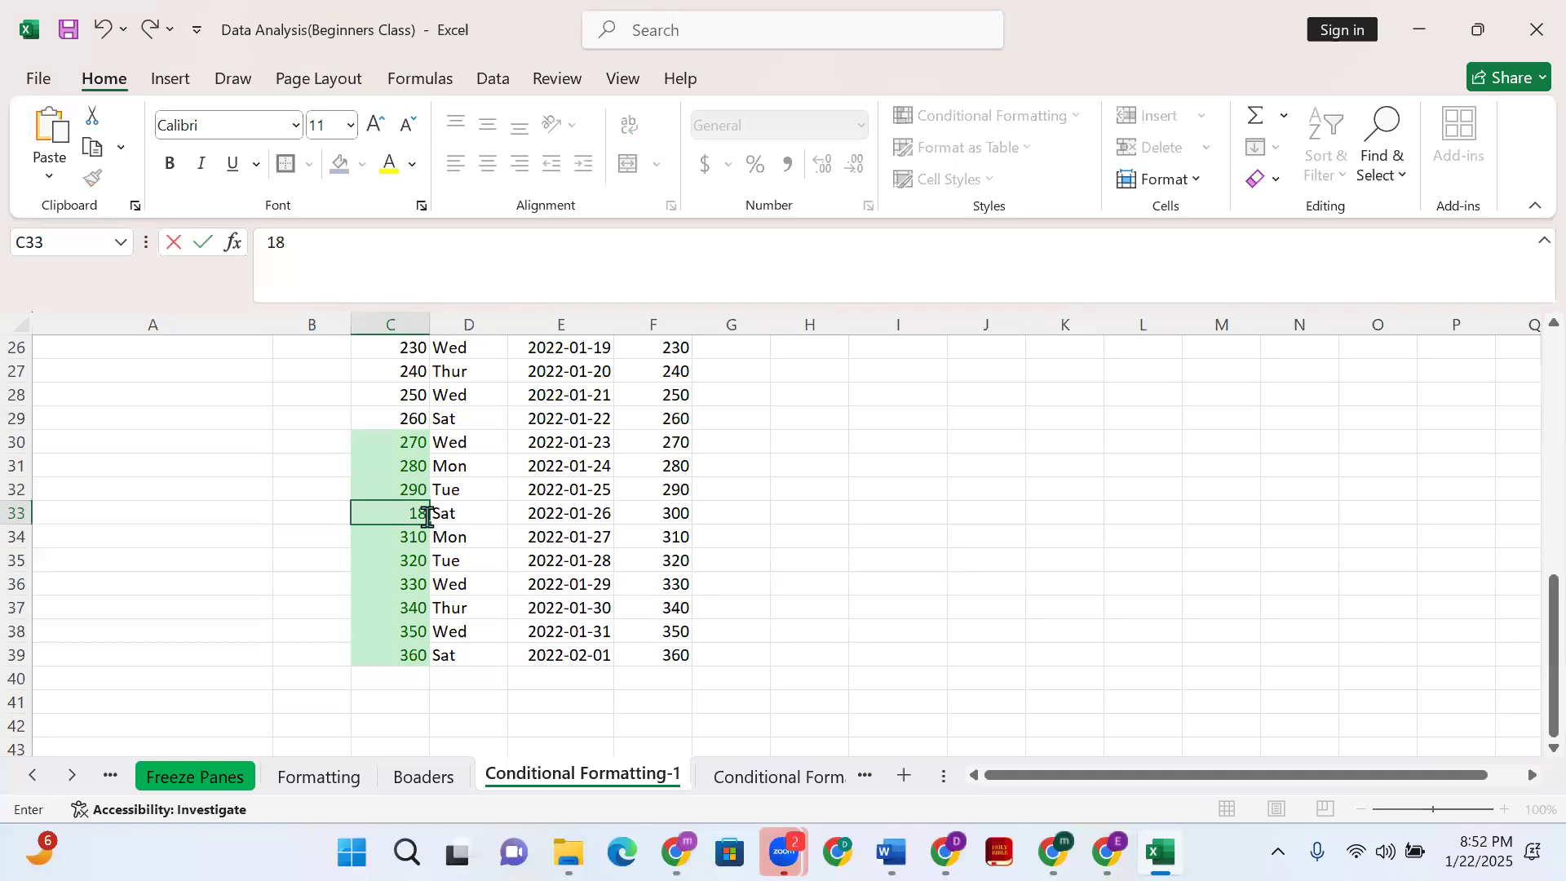
click(428, 515)
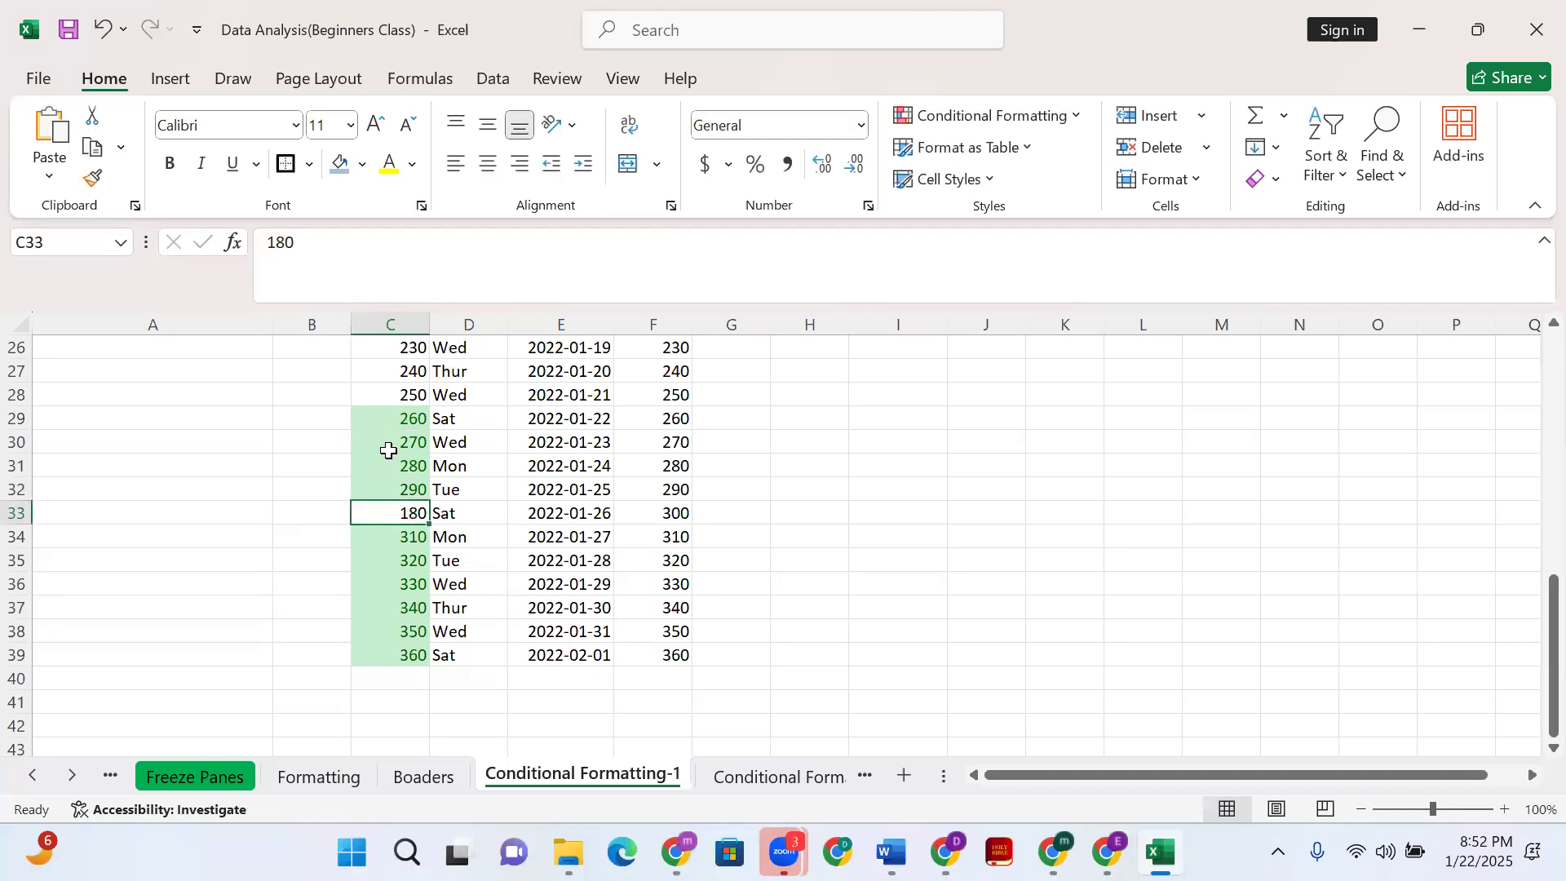
Change the value in cell C14 to 300 to test the top 10 rule
click(388, 420)
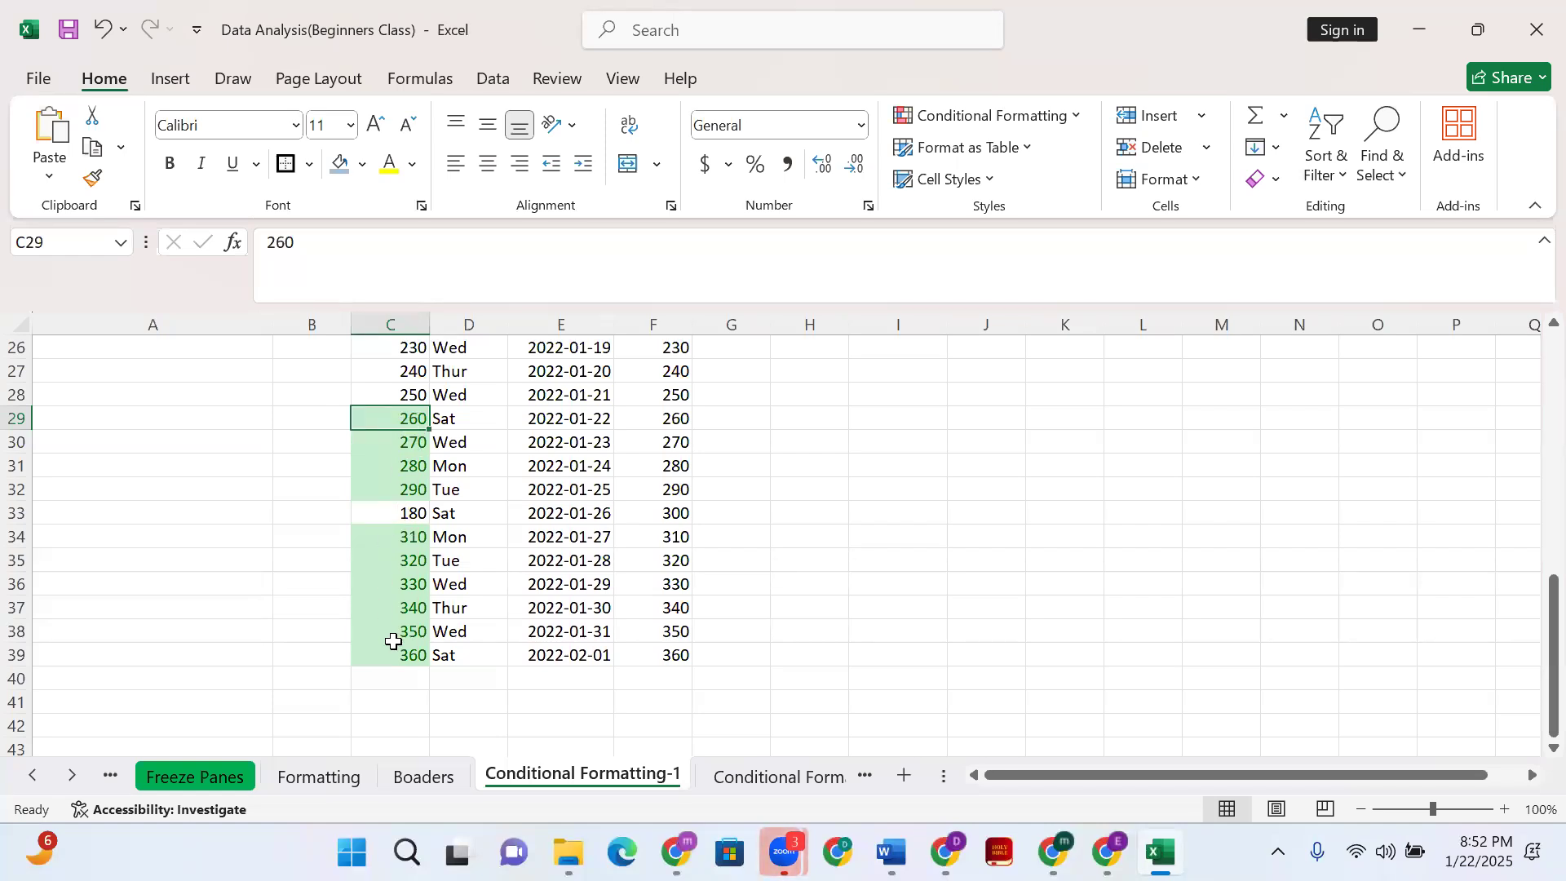
scroll(395, 646, up, 7)
scroll(384, 646, down, 3)
scroll(381, 625, up, 1)
click(406, 419)
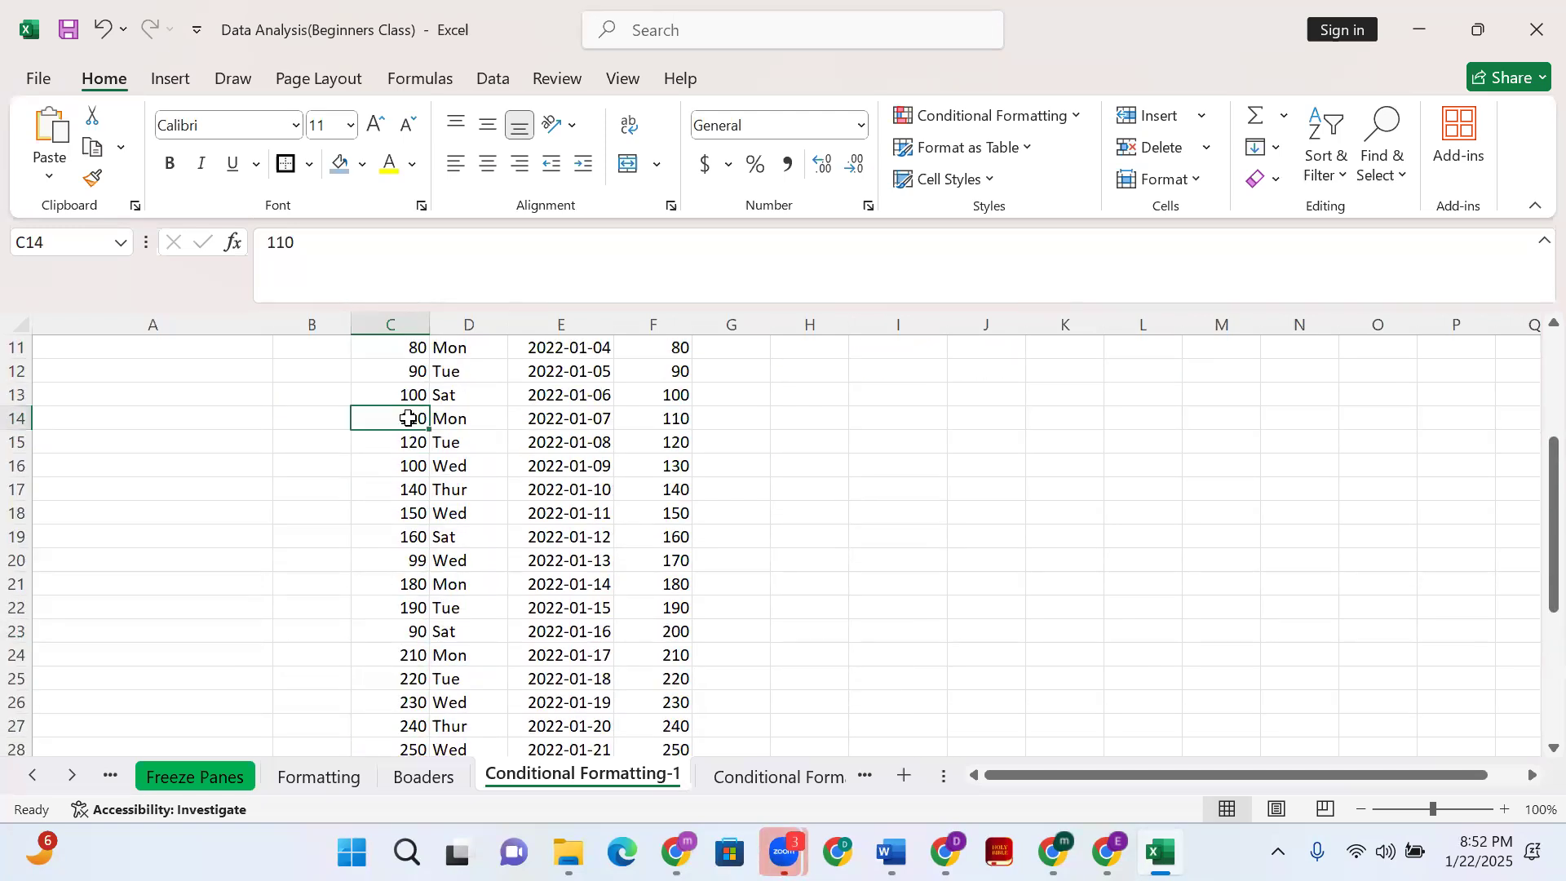
text(300)
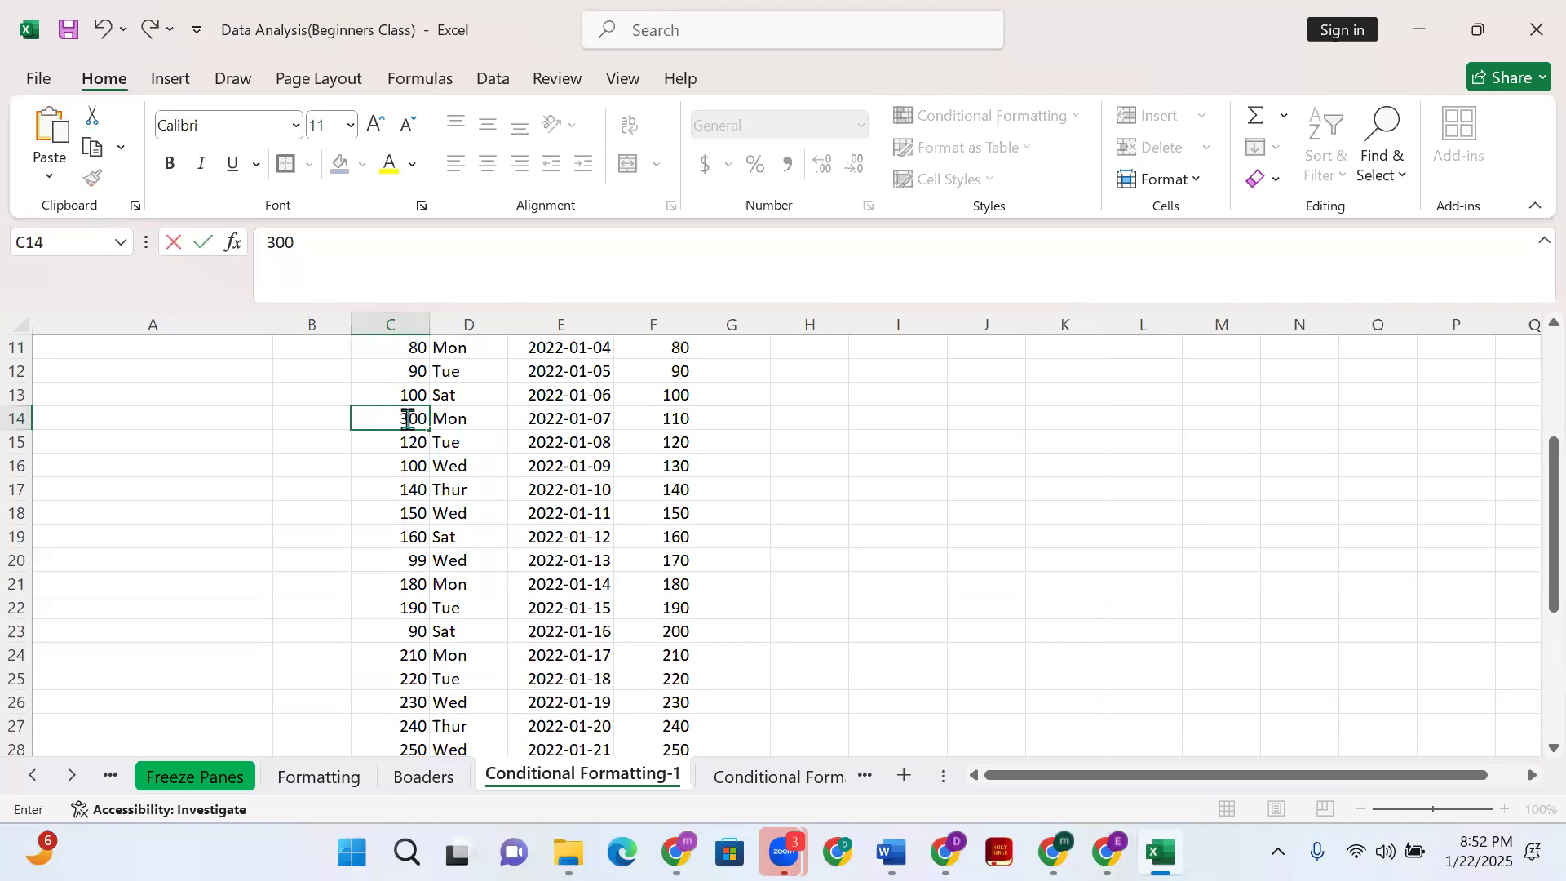
key(Return)
Select the column C numbers from C4 to C39 and examine which cells the top 10 rule highlights
scroll(407, 445, down, 2)
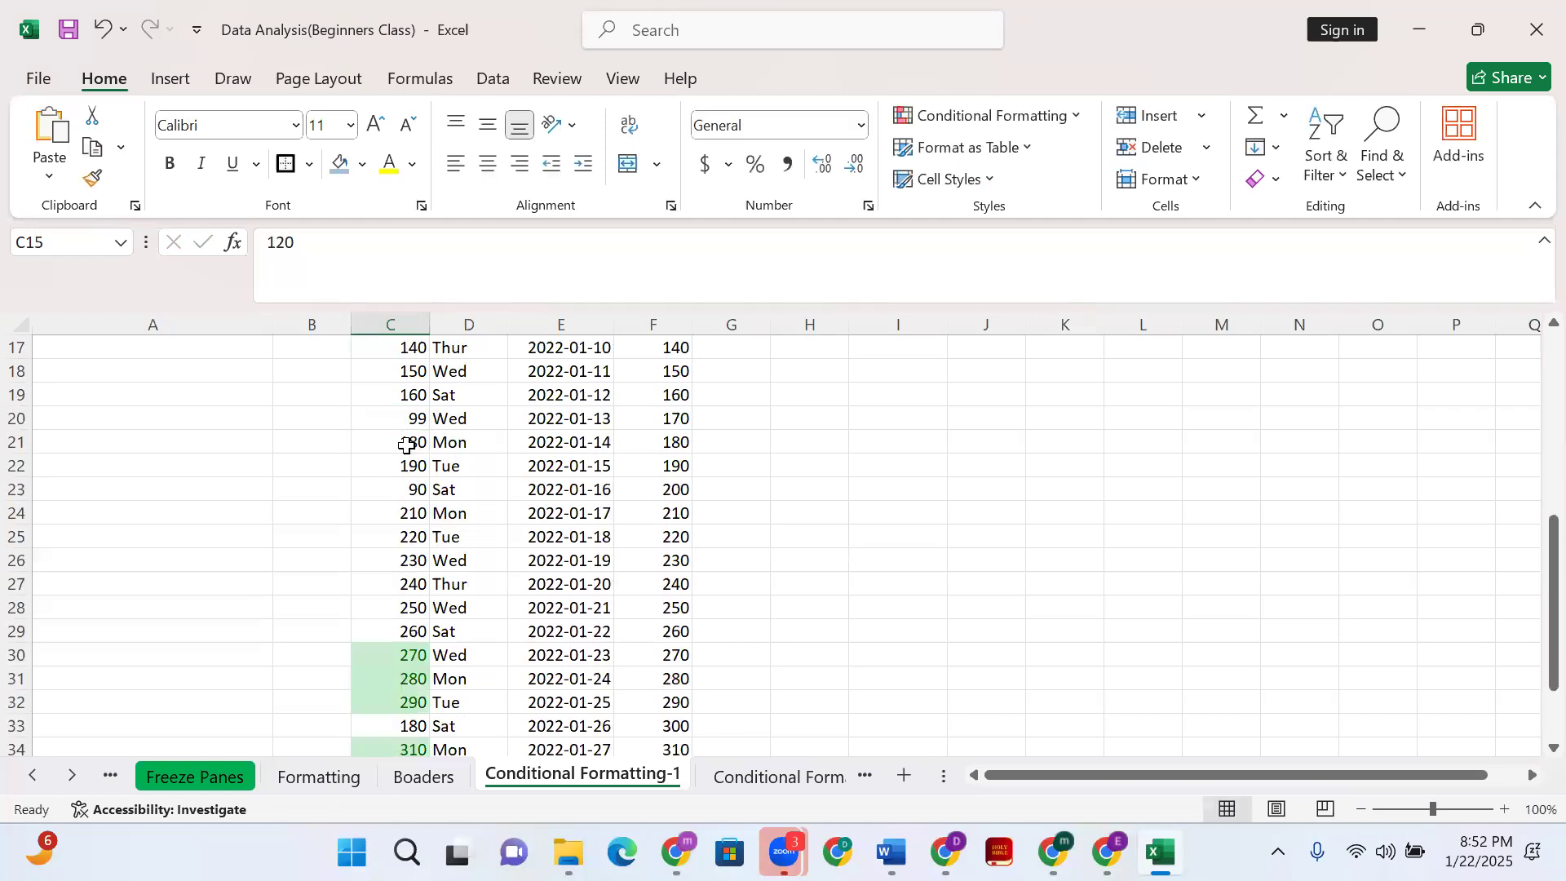
scroll(407, 445, down, 1)
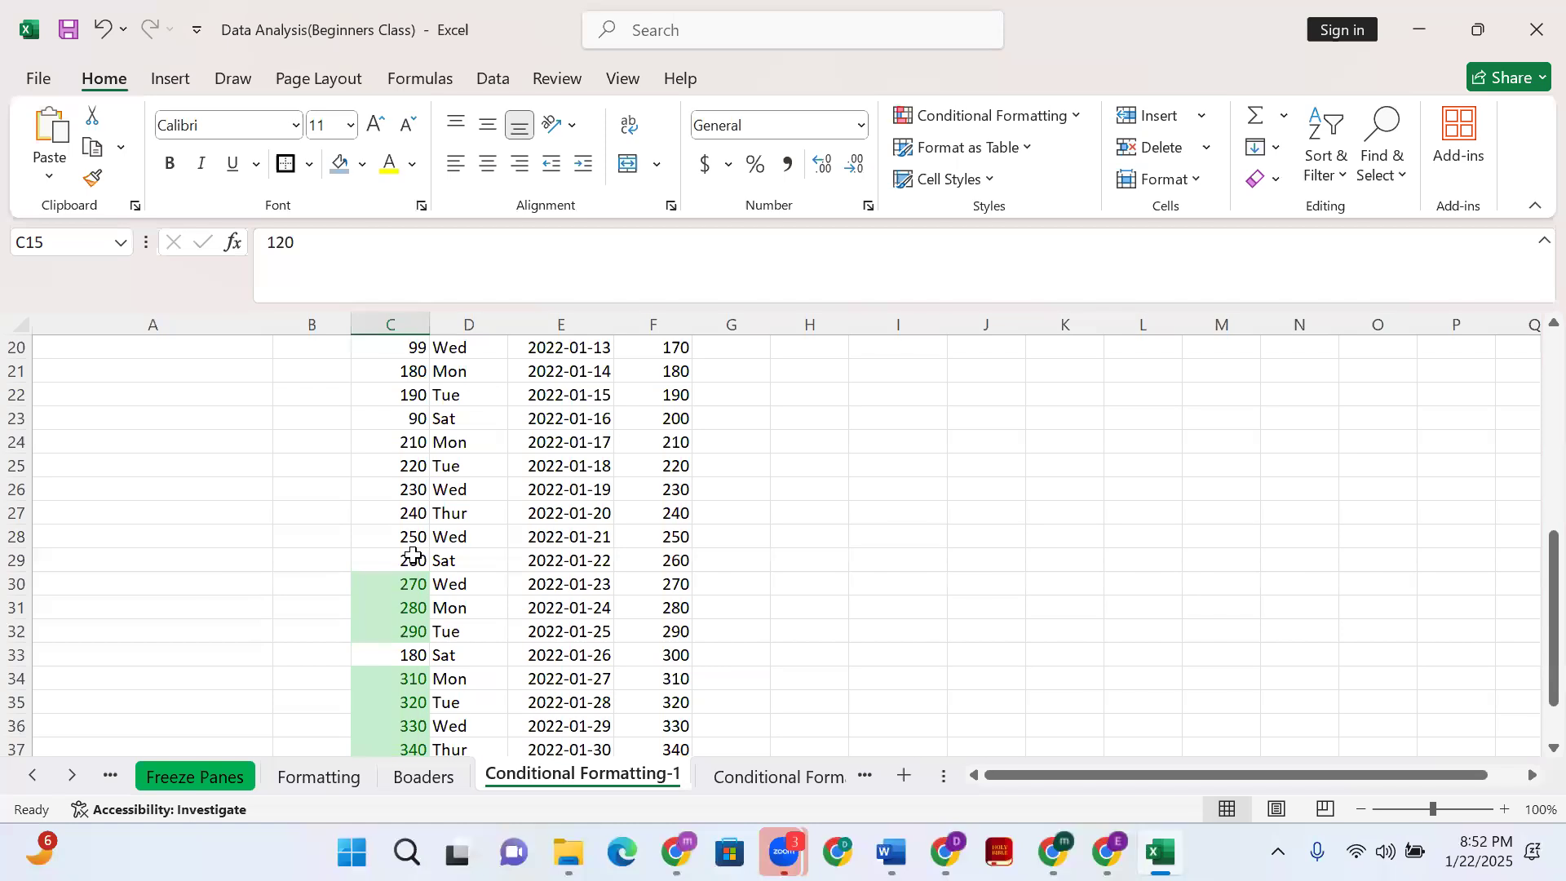
scroll(407, 555, up, 6)
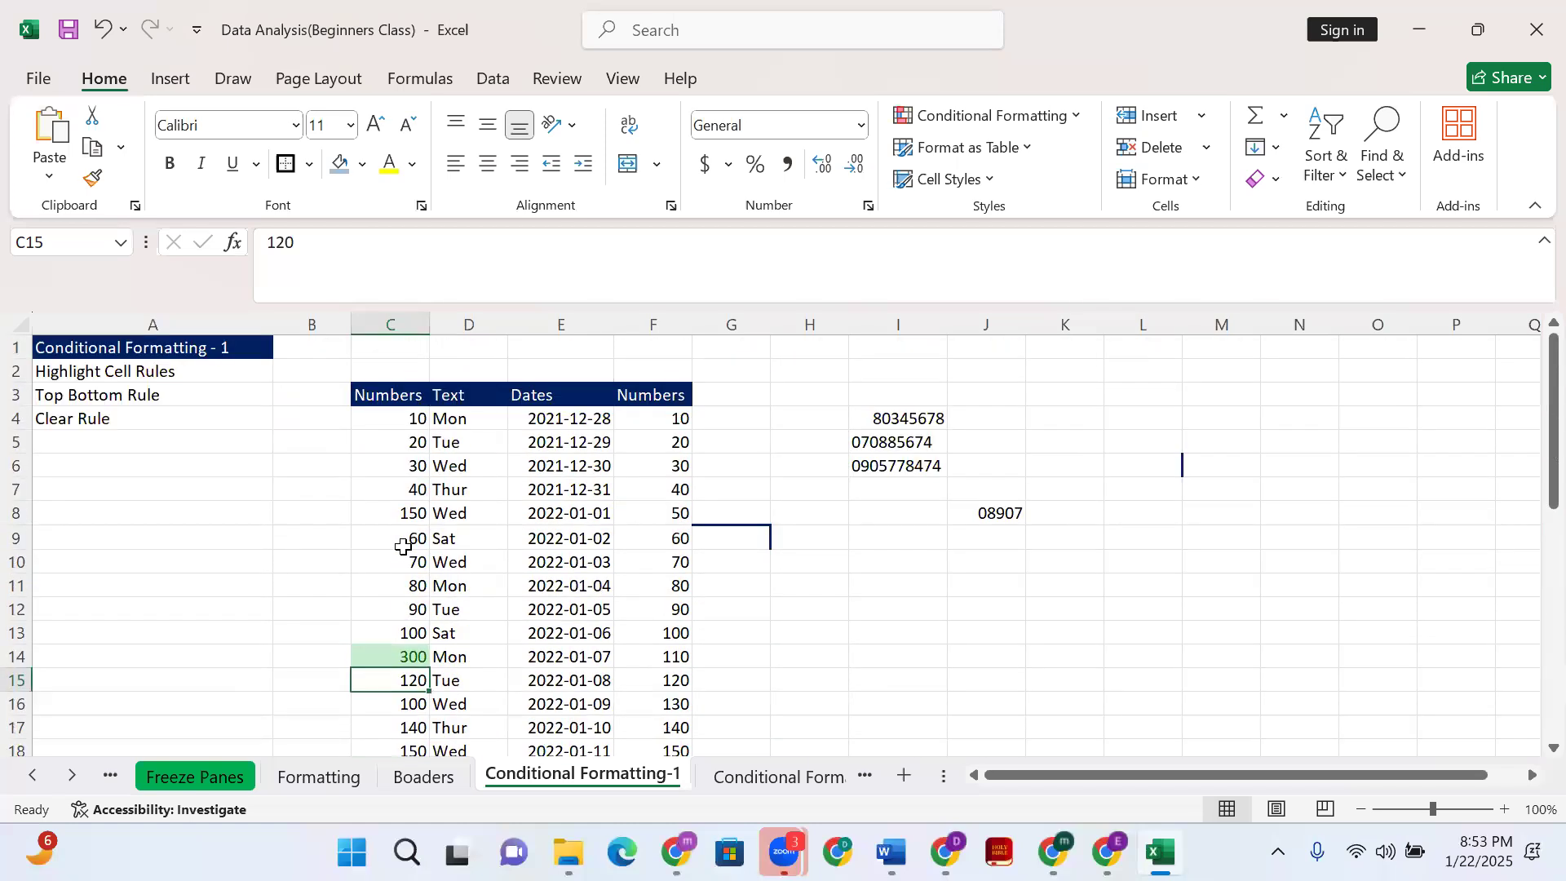
click(408, 418)
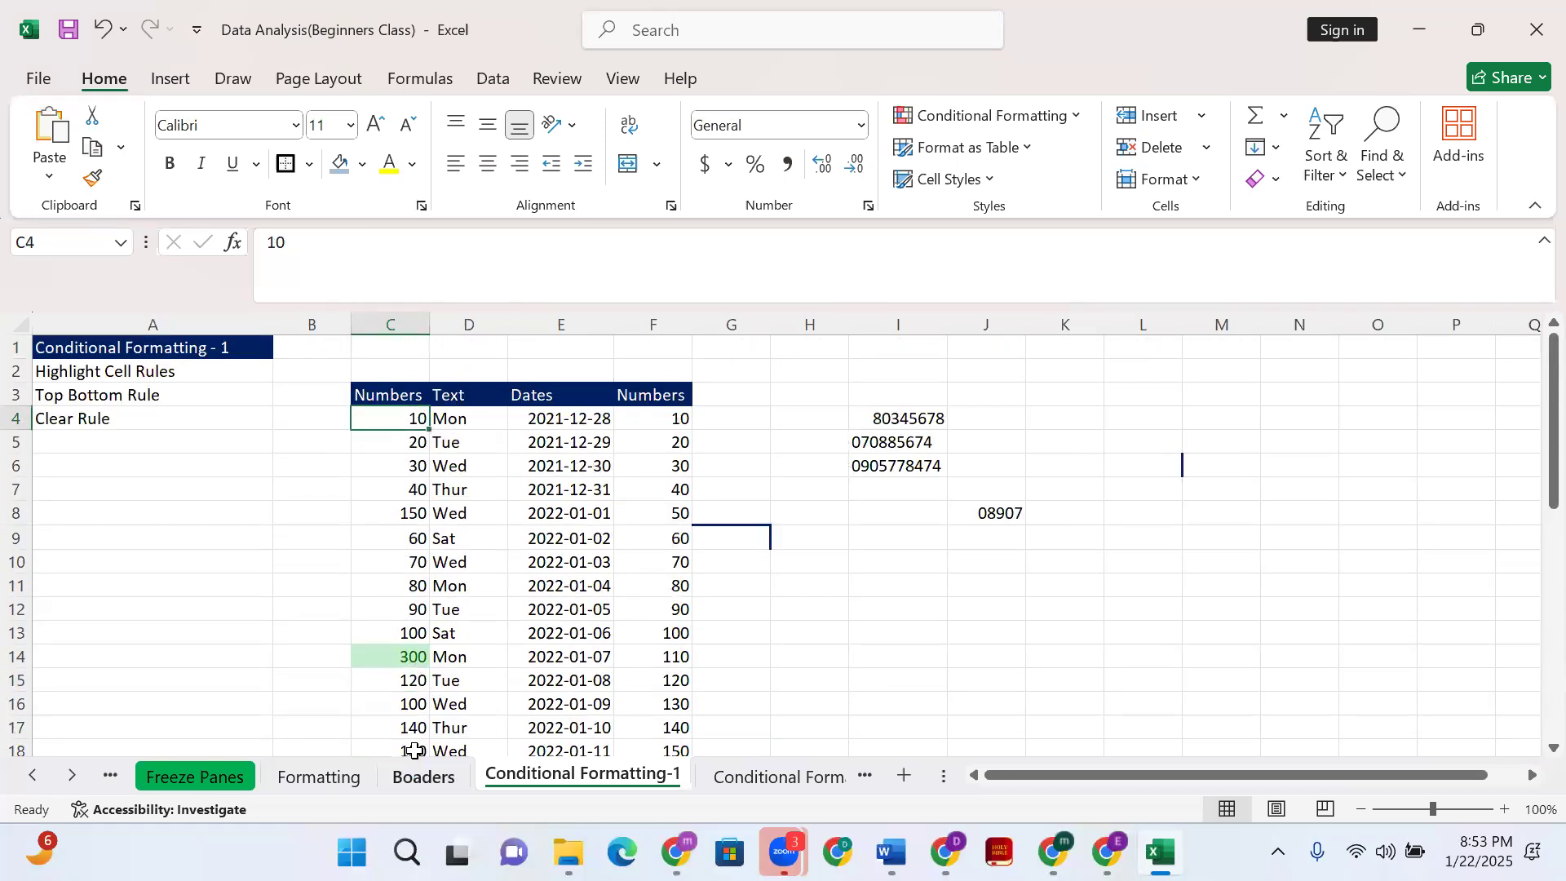
scroll(404, 669, down, 11)
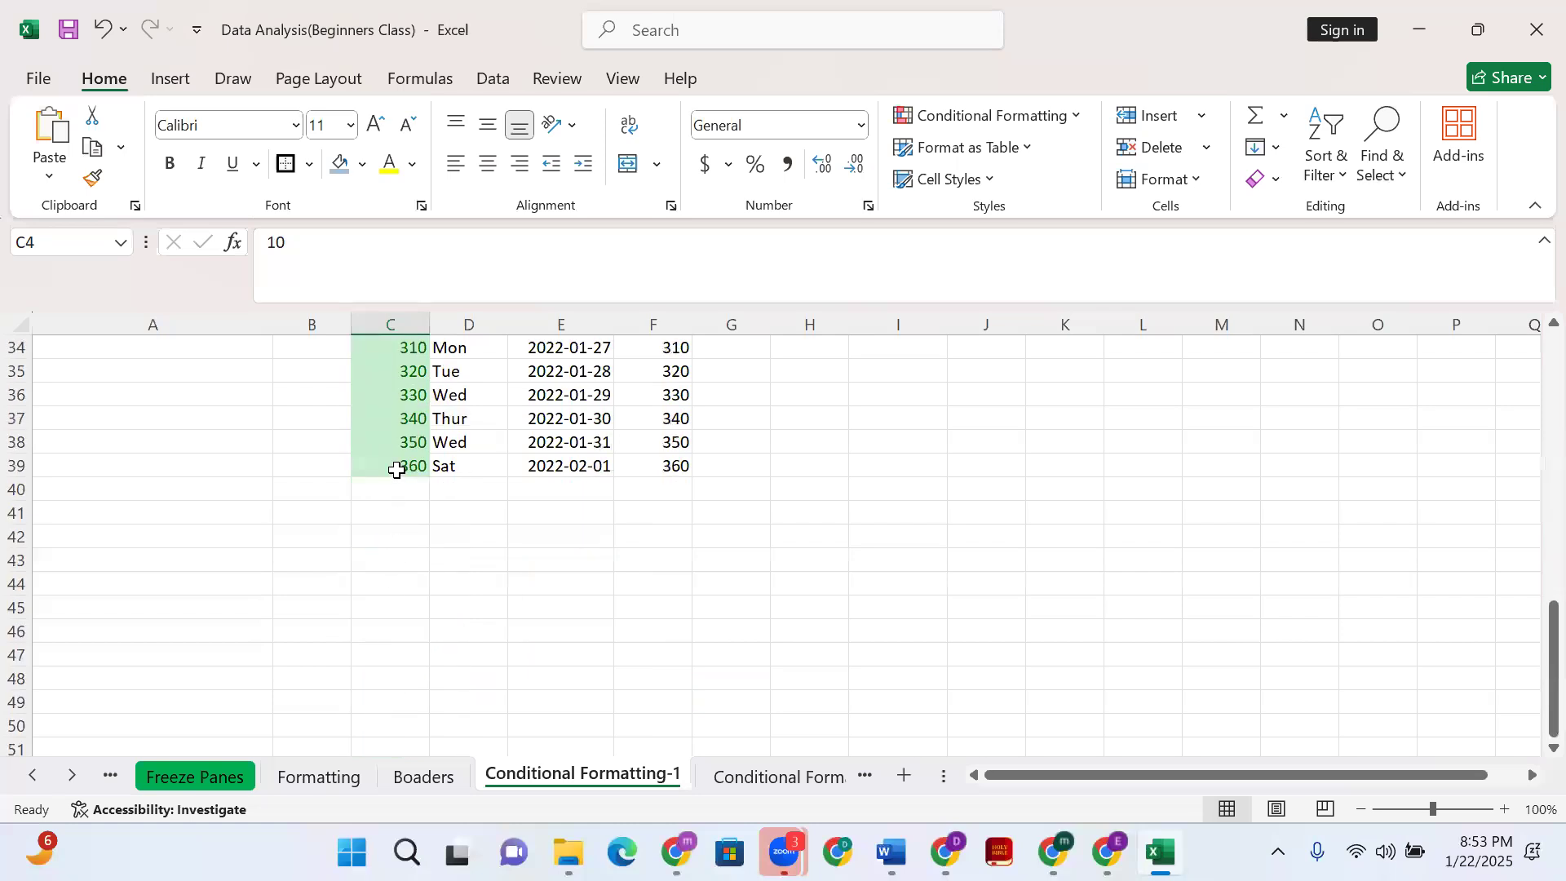
key(ctrl+shift+Down)
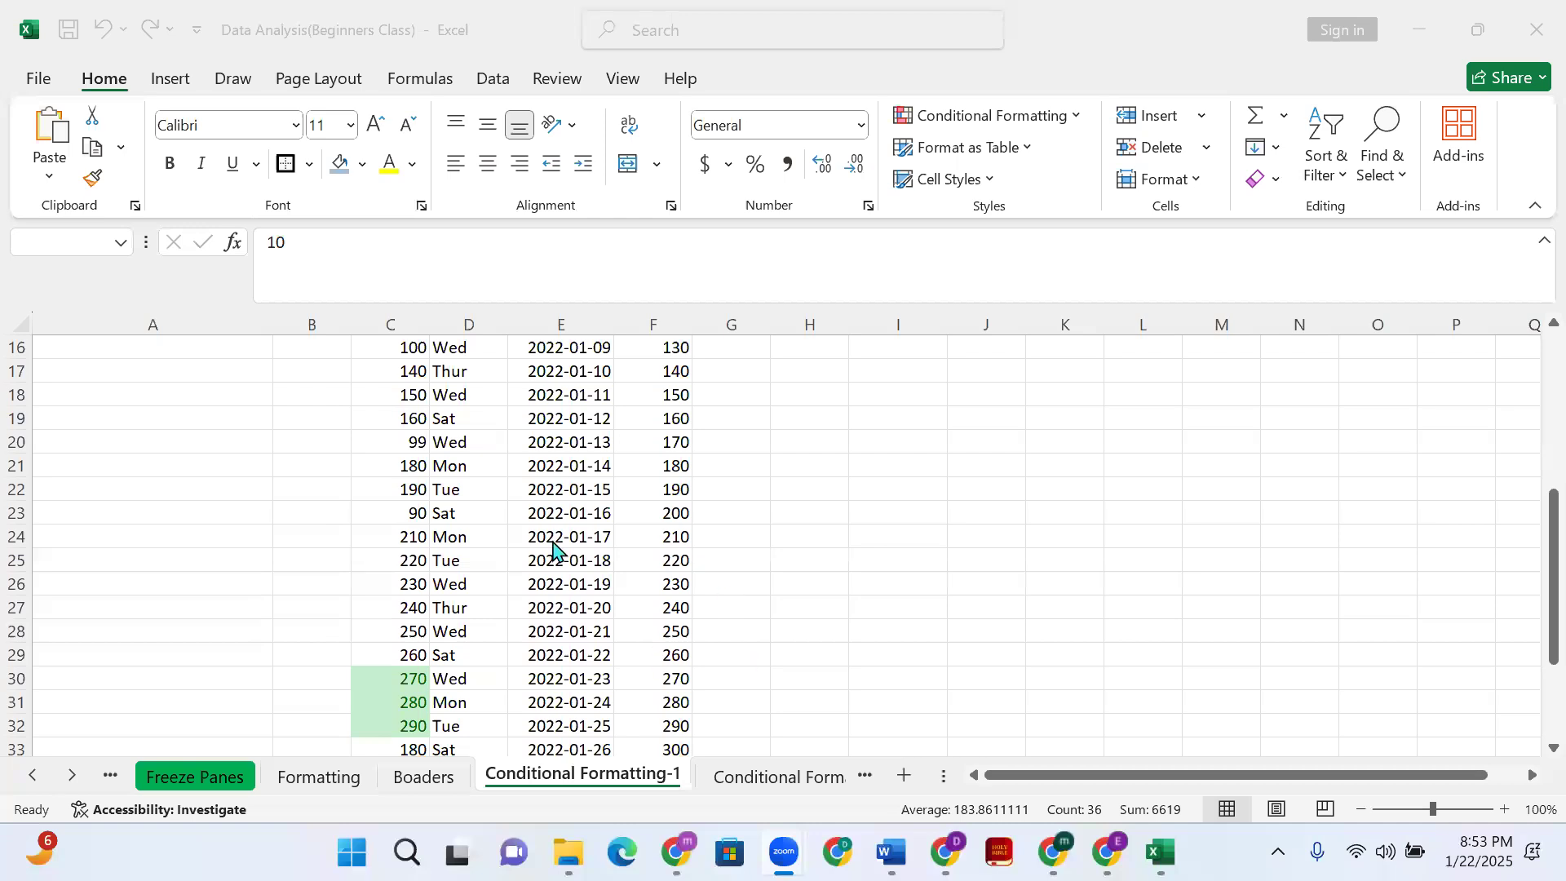
scroll(372, 681, down, 7)
scroll(378, 682, up, 4)
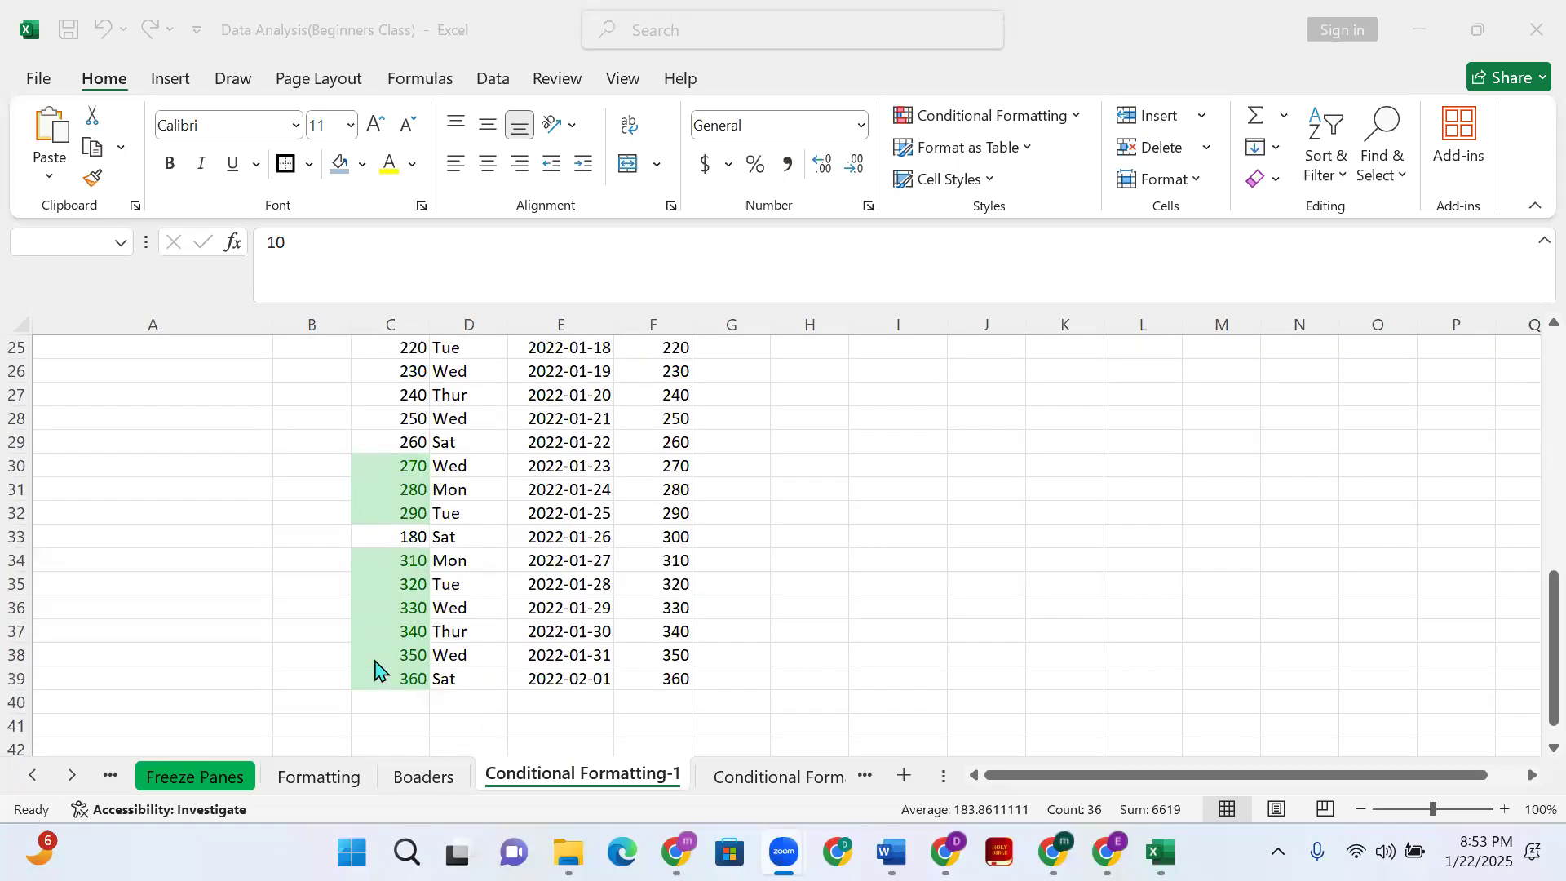
scroll(377, 677, down, 1)
scroll(399, 620, up, 9)
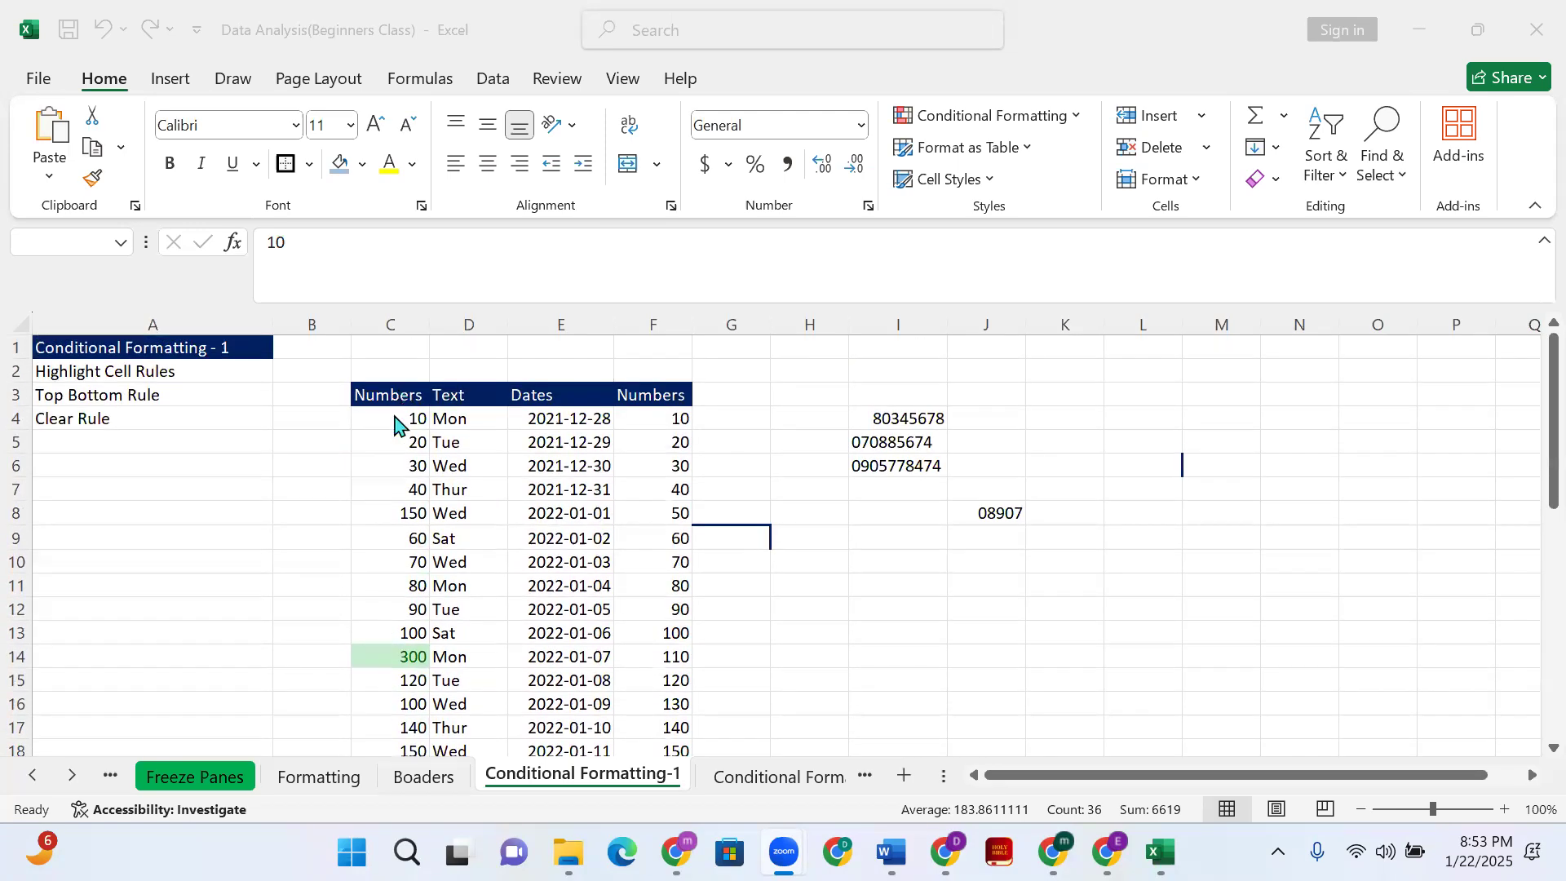
click(395, 420)
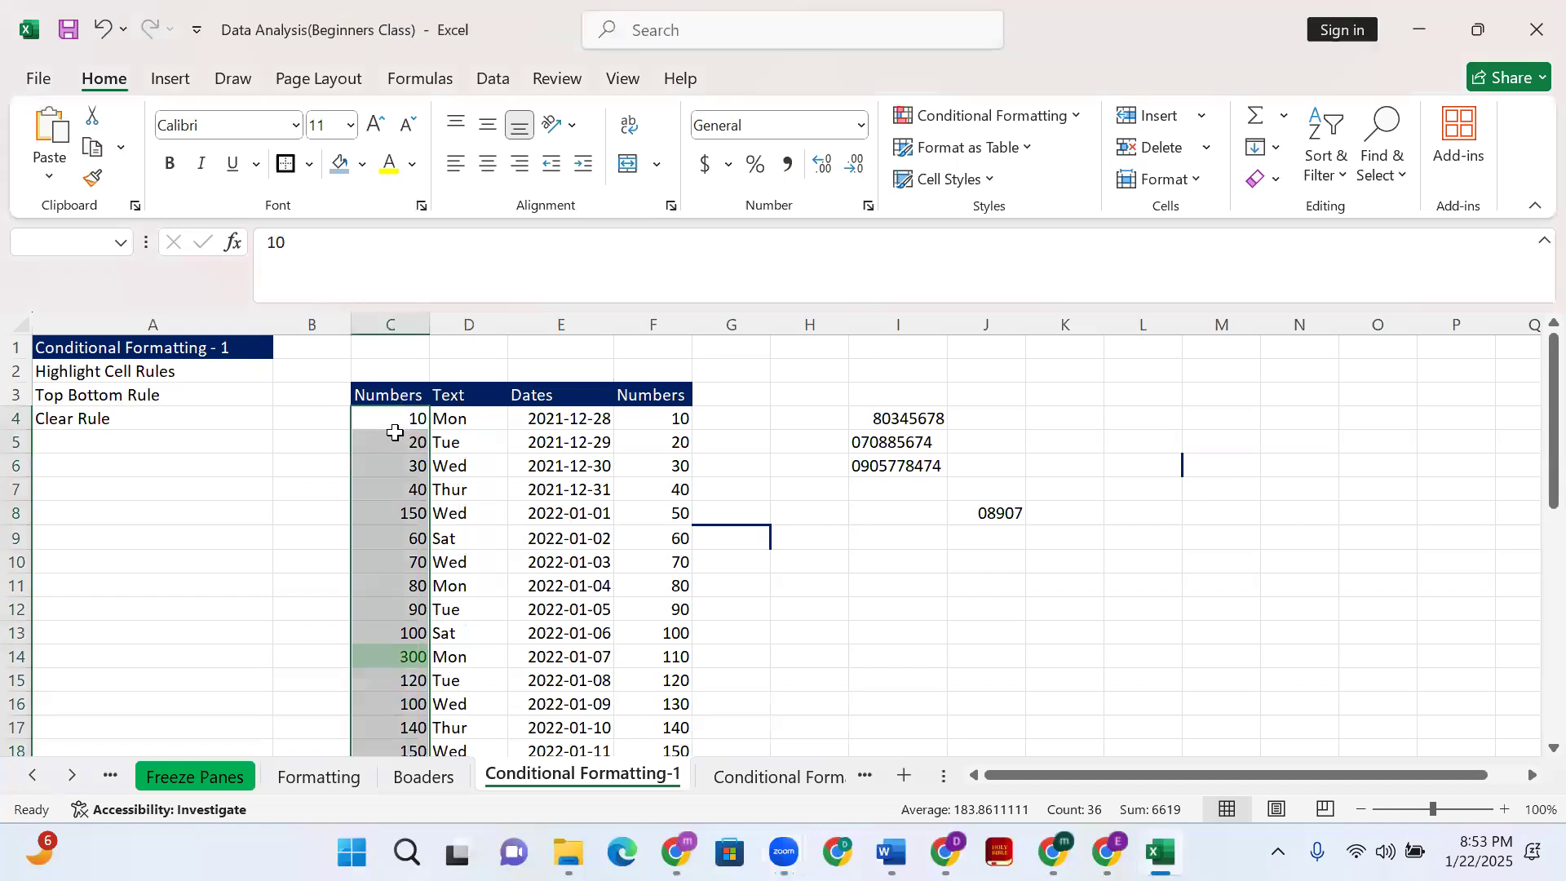
scroll(398, 442, down, 1)
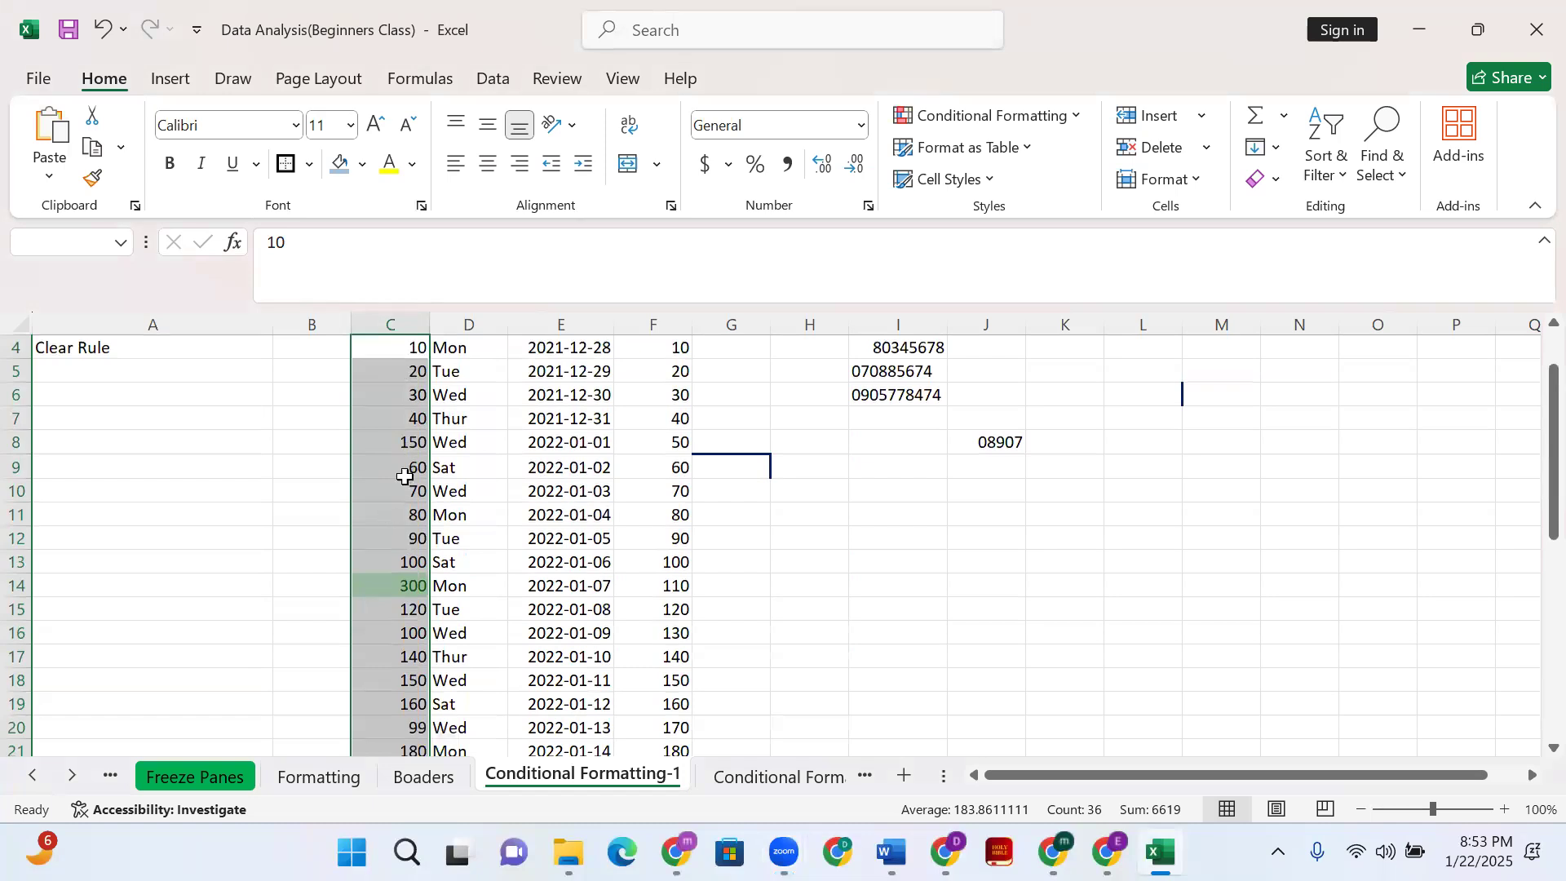
scroll(727, 448, down, 7)
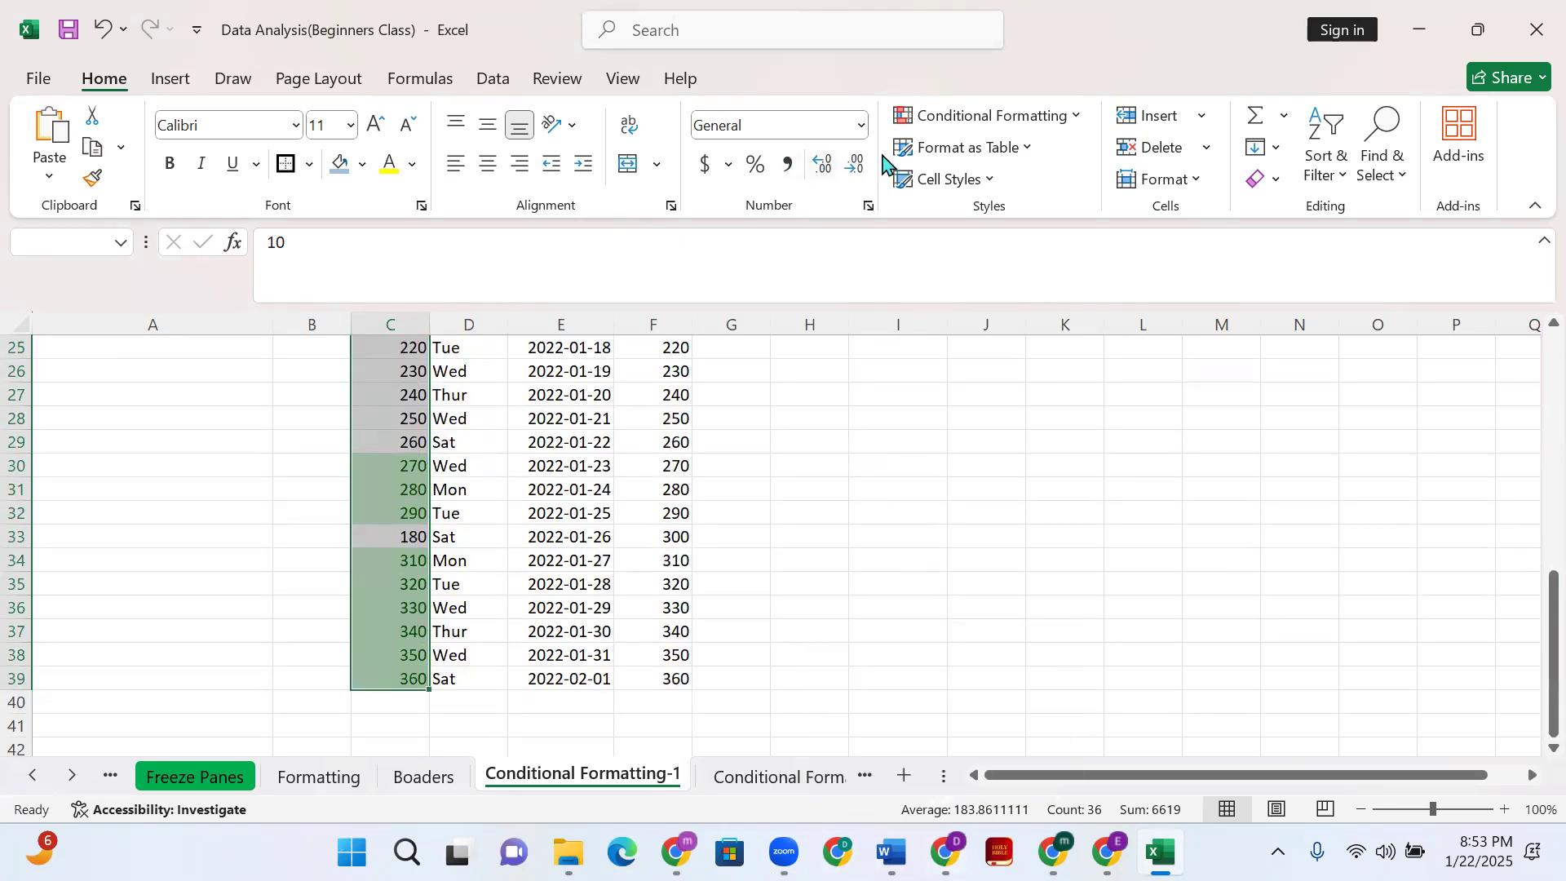
Review the Top/Bottom Rules and Data Bars conditional formatting options, and check the highlighted numbers in column C
click(999, 118)
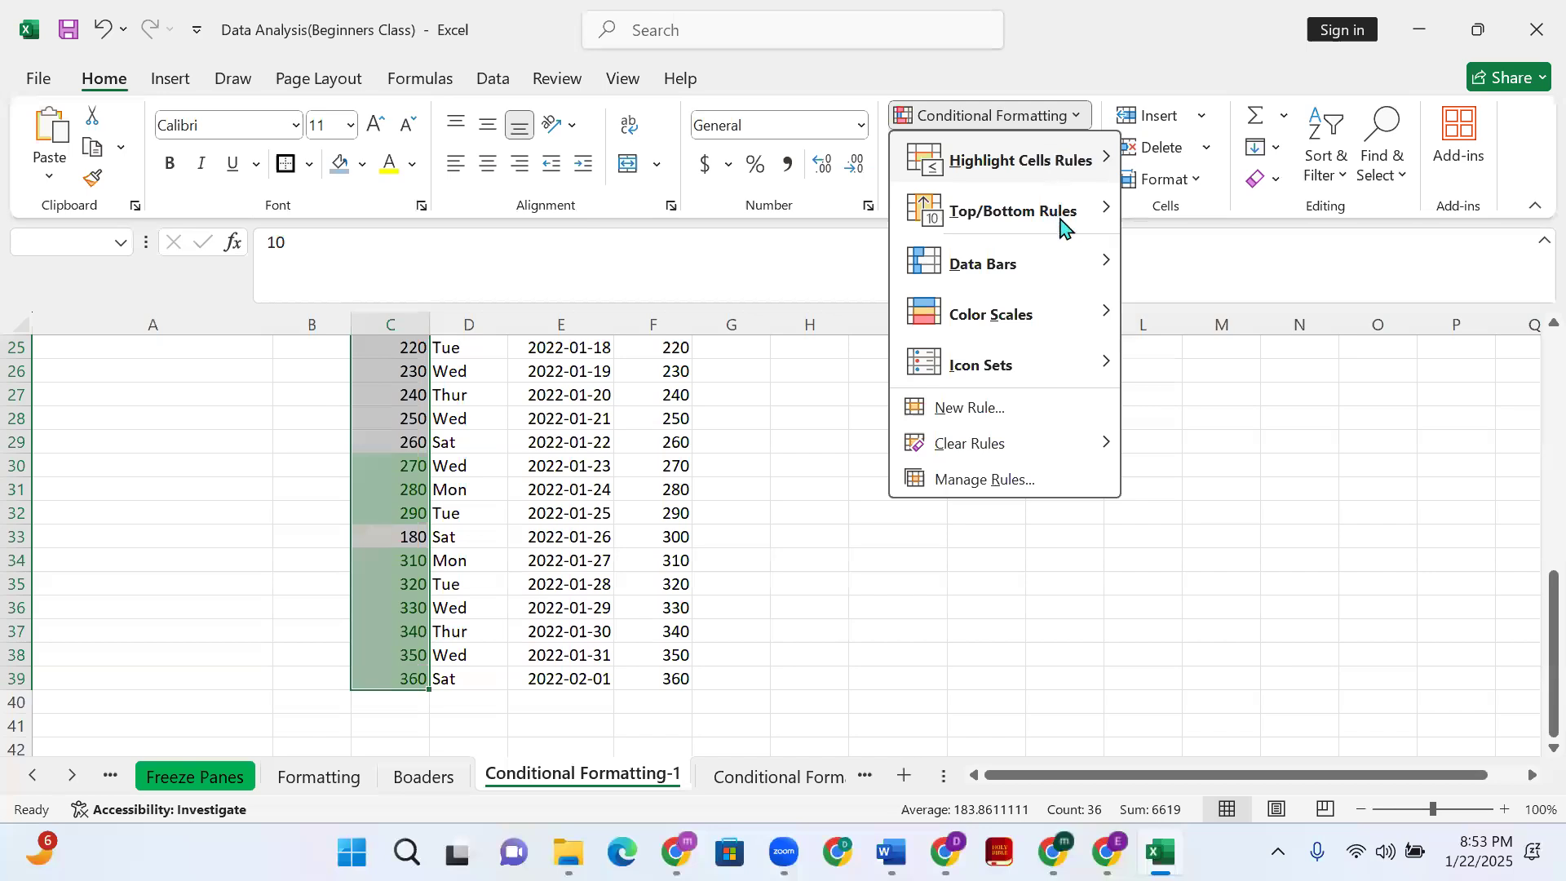
mouse_move(1068, 222)
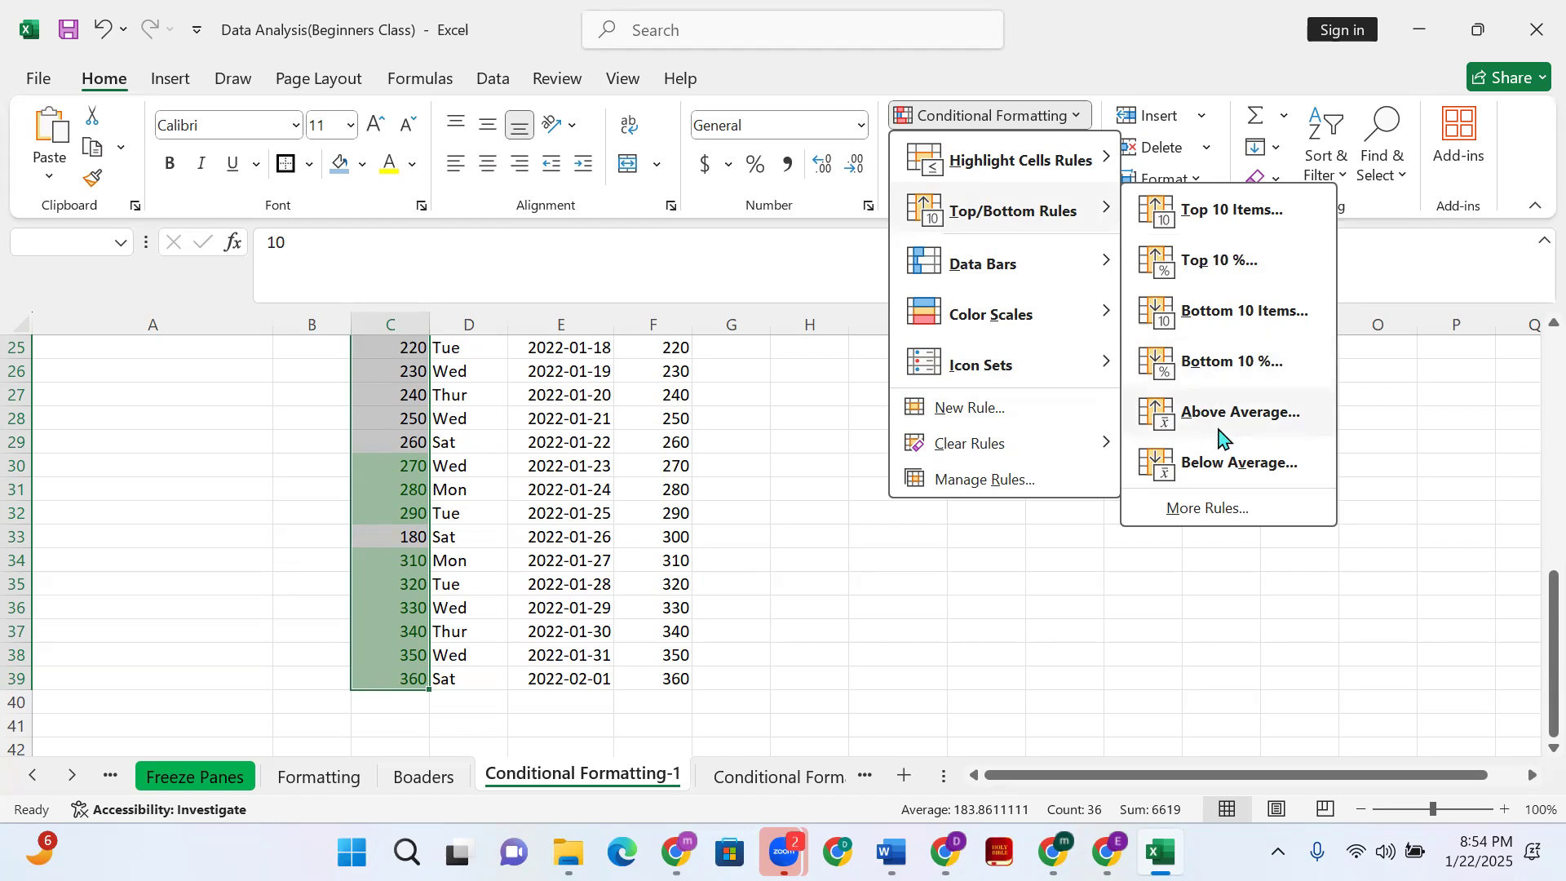
mouse_move(1105, 261)
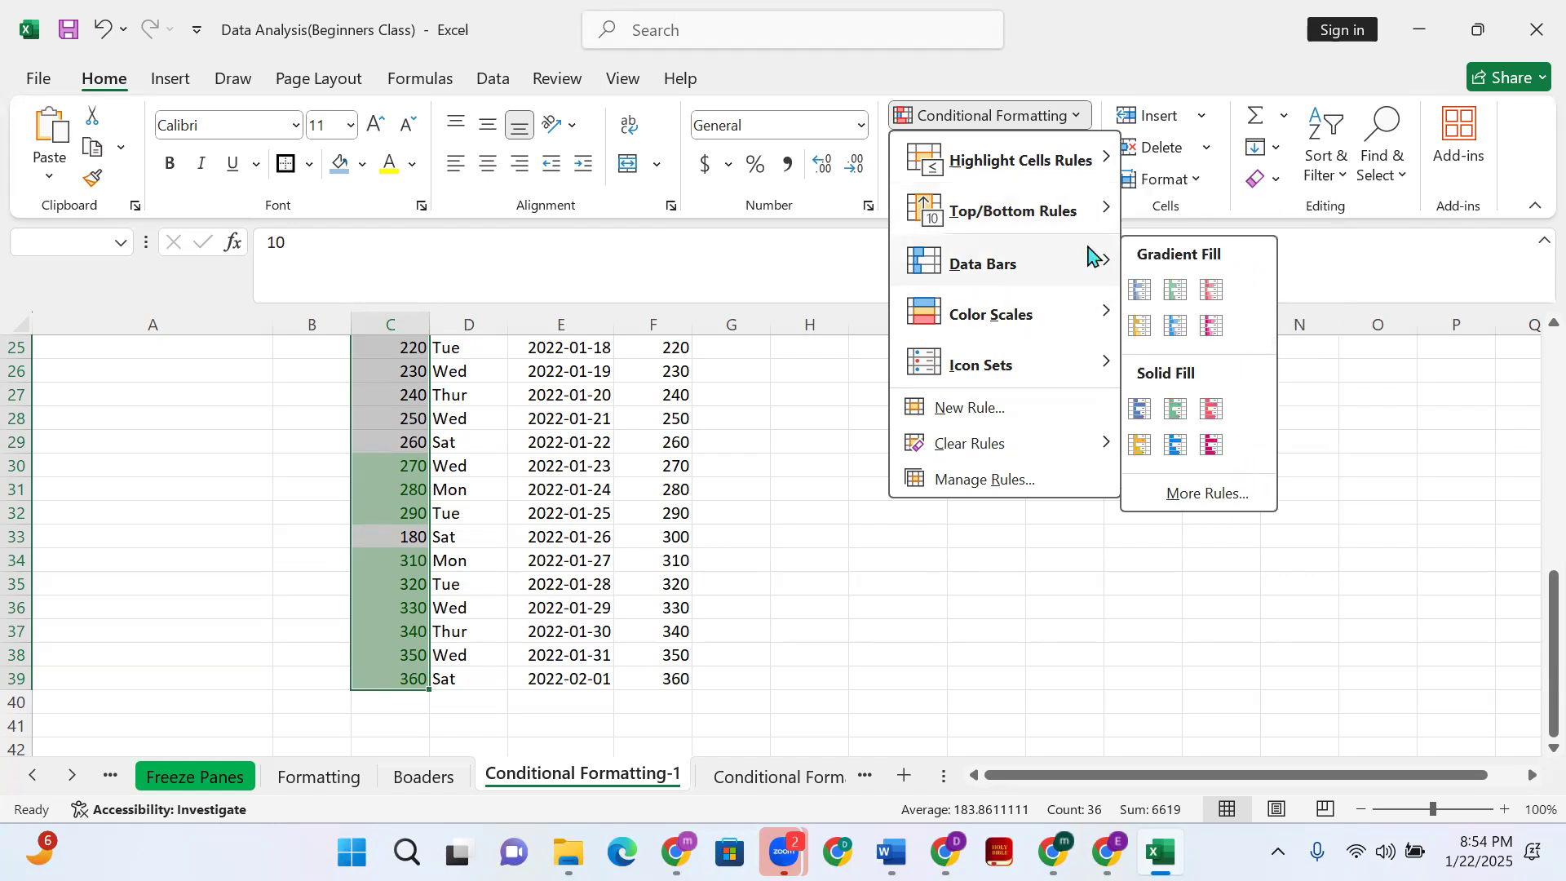
scroll(388, 457, up, 6)
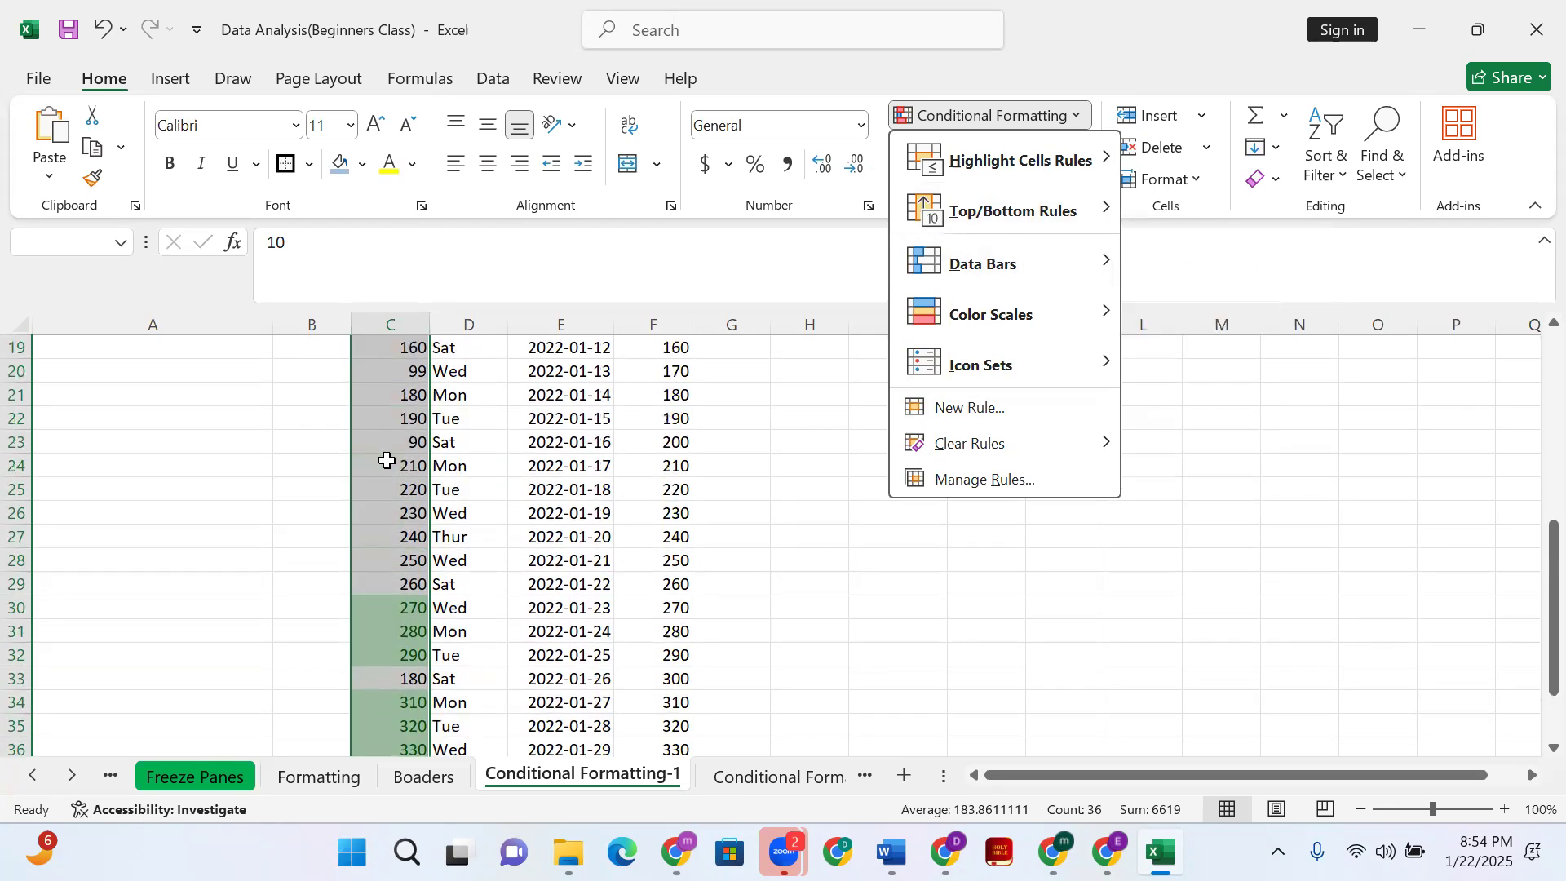
scroll(389, 457, up, 2)
scroll(400, 481, down, 6)
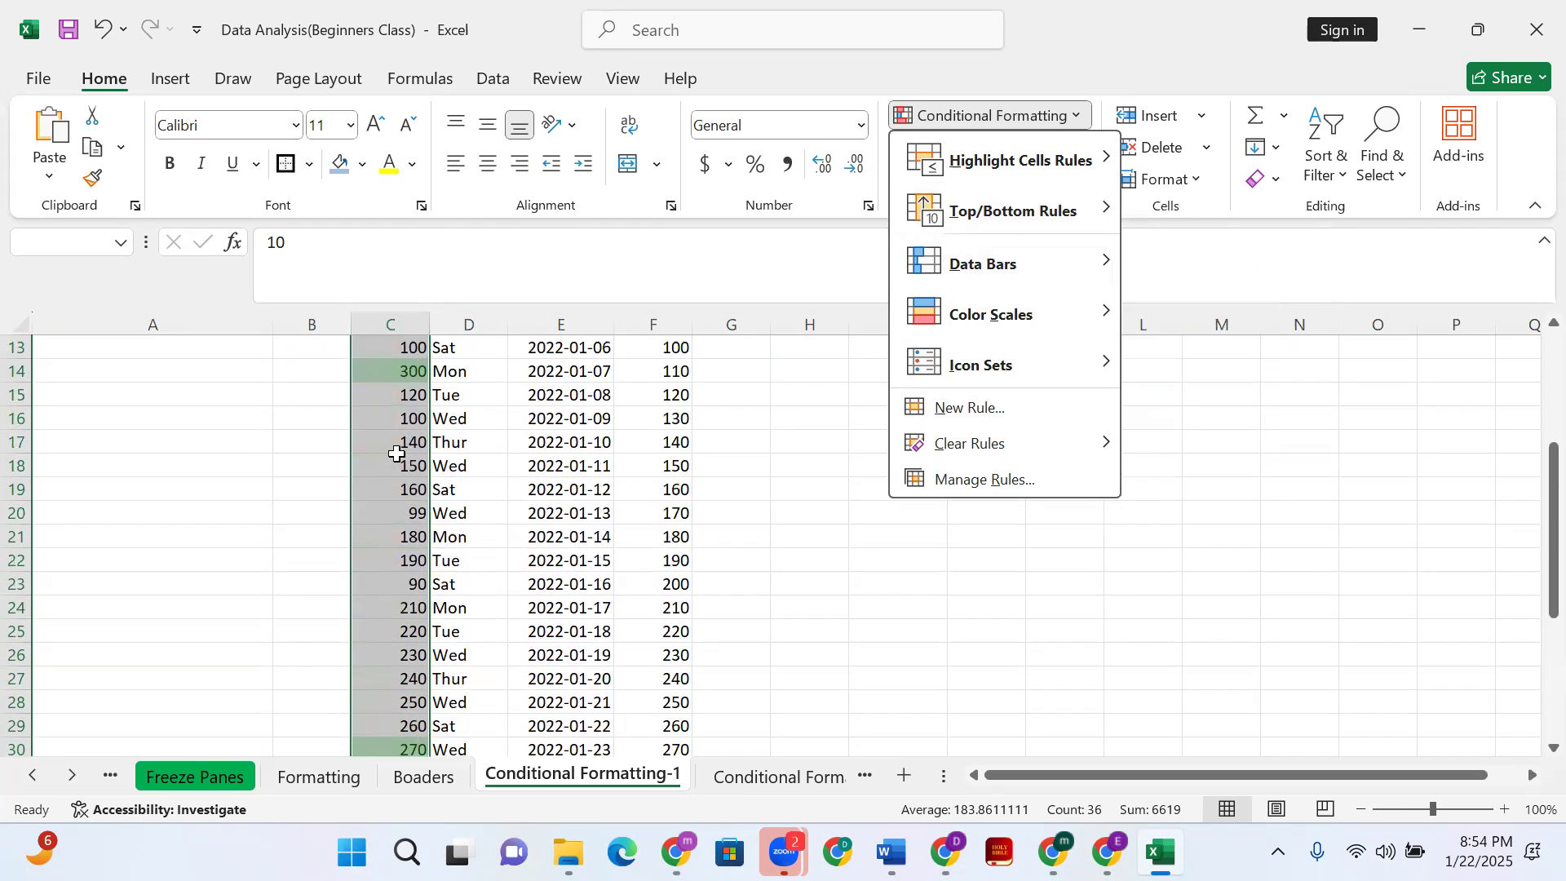
scroll(406, 495, down, 2)
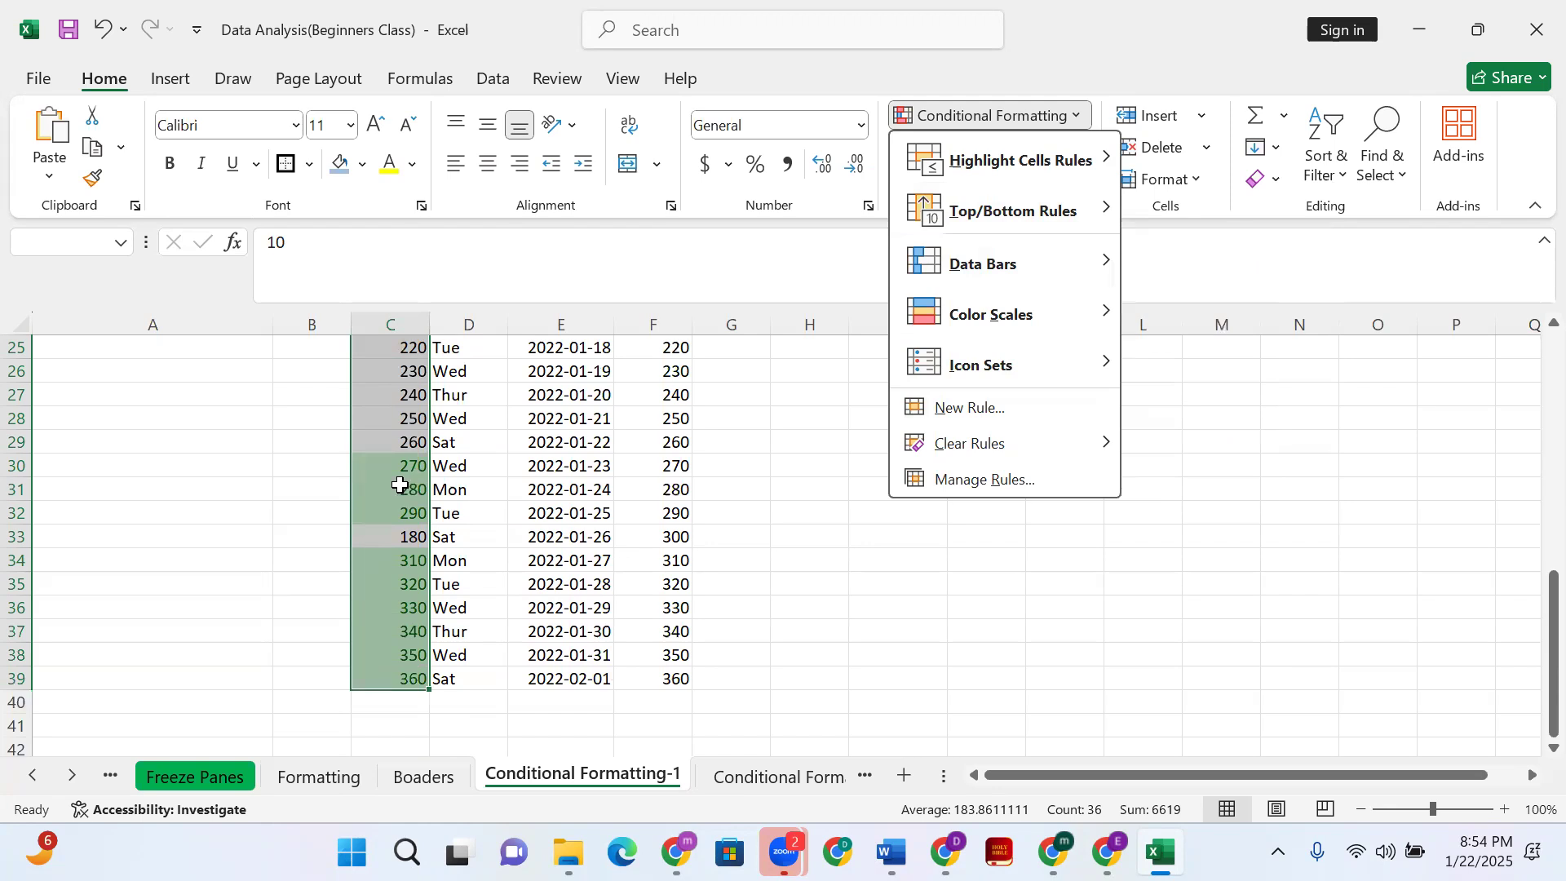
click(688, 166)
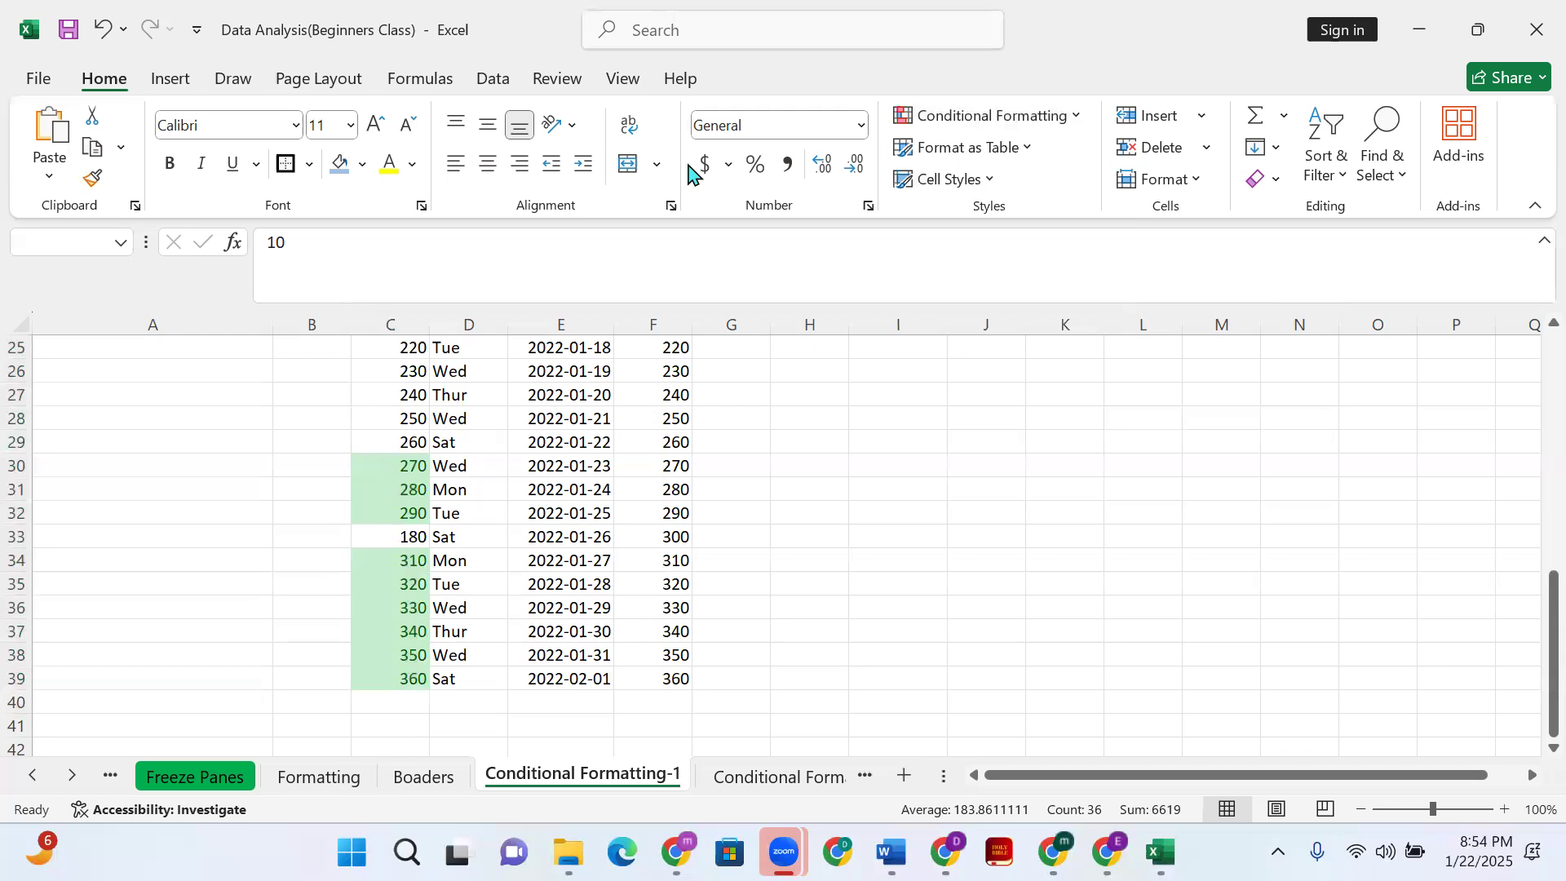
Clear the conditional formatting rules from the selected column C numbers, C4 to C39
click(405, 675)
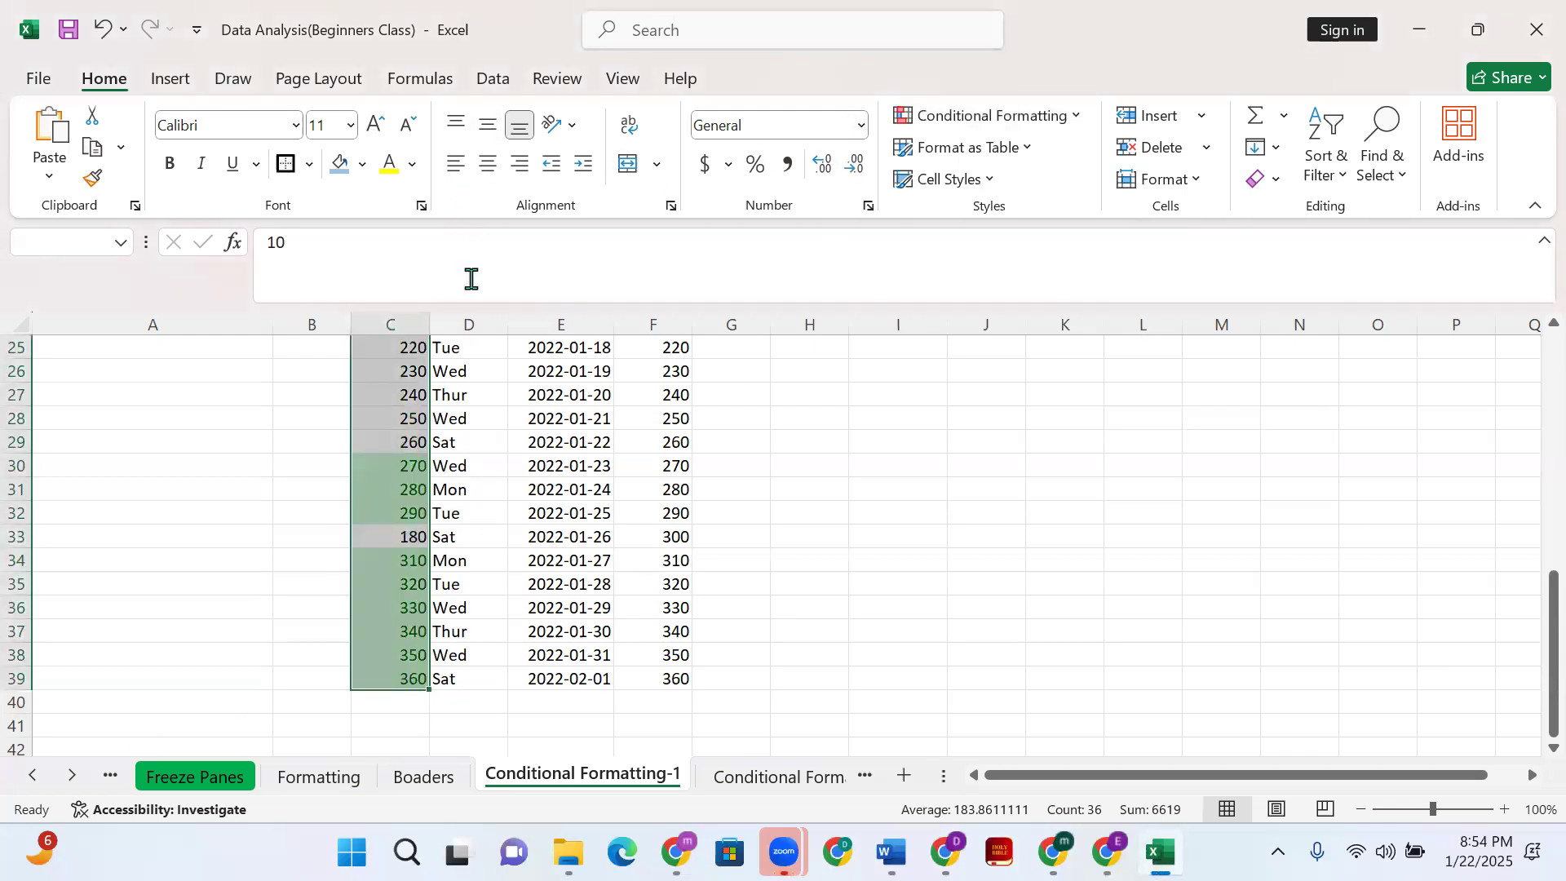
click(1020, 123)
mouse_move(958, 459)
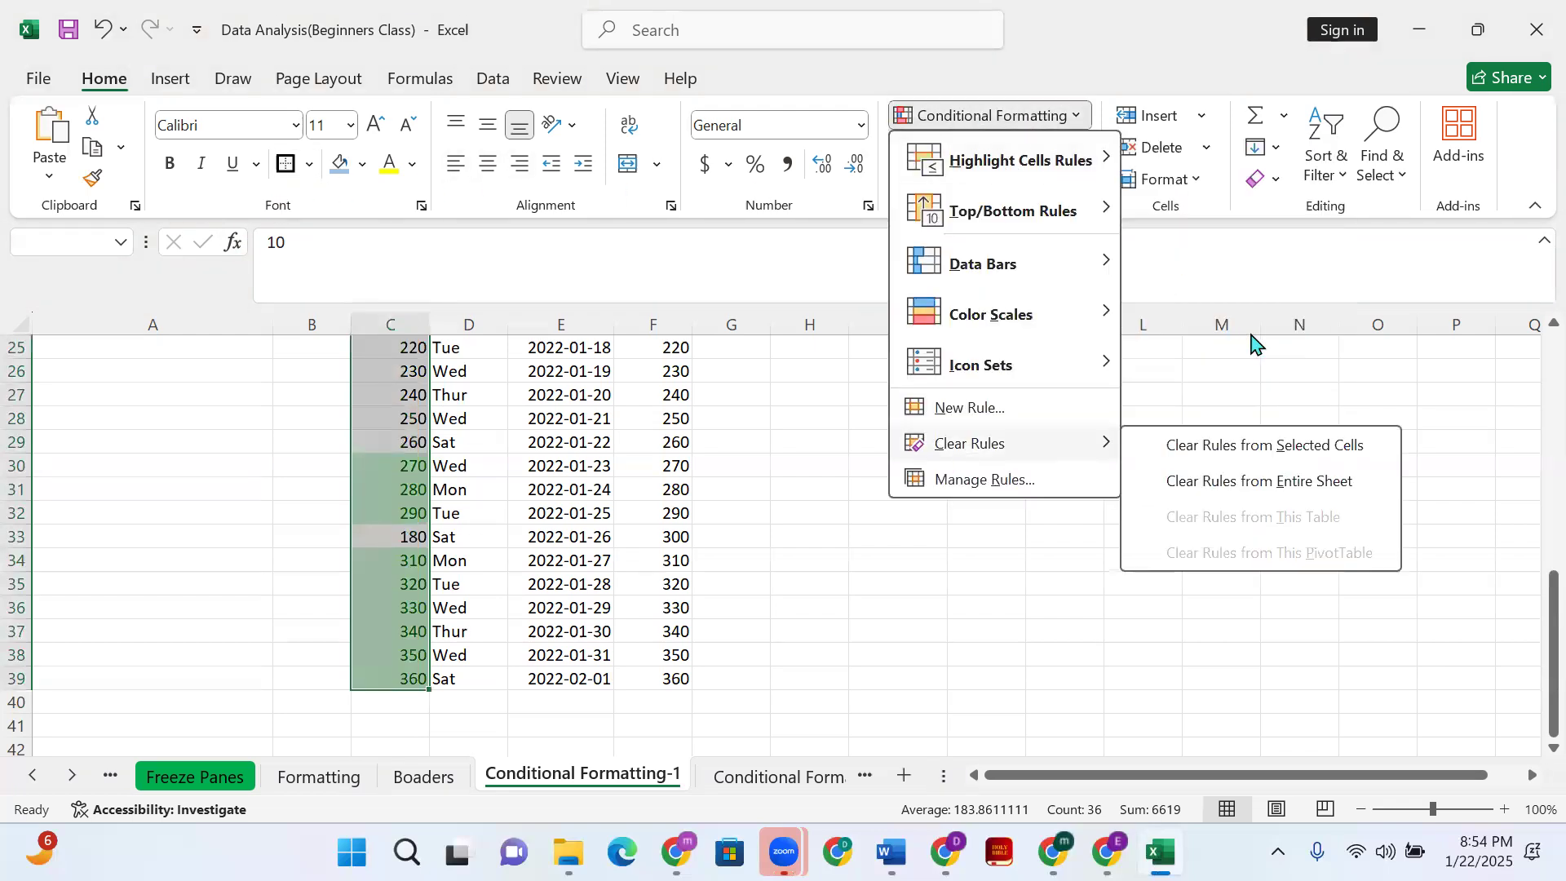
click(1280, 447)
scroll(472, 559, up, 7)
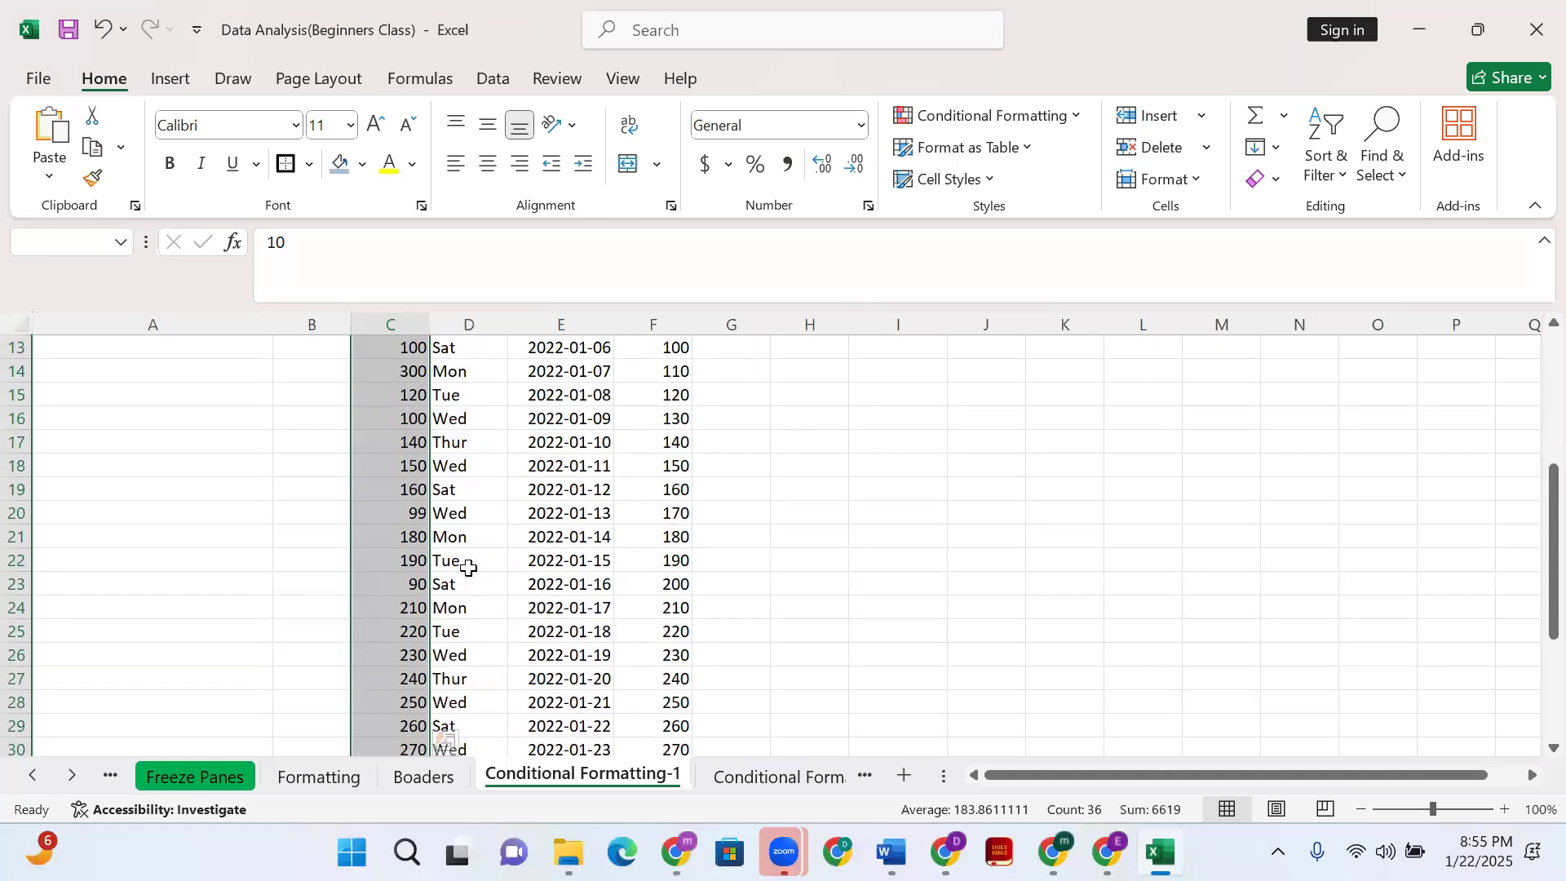
scroll(454, 497, up, 1)
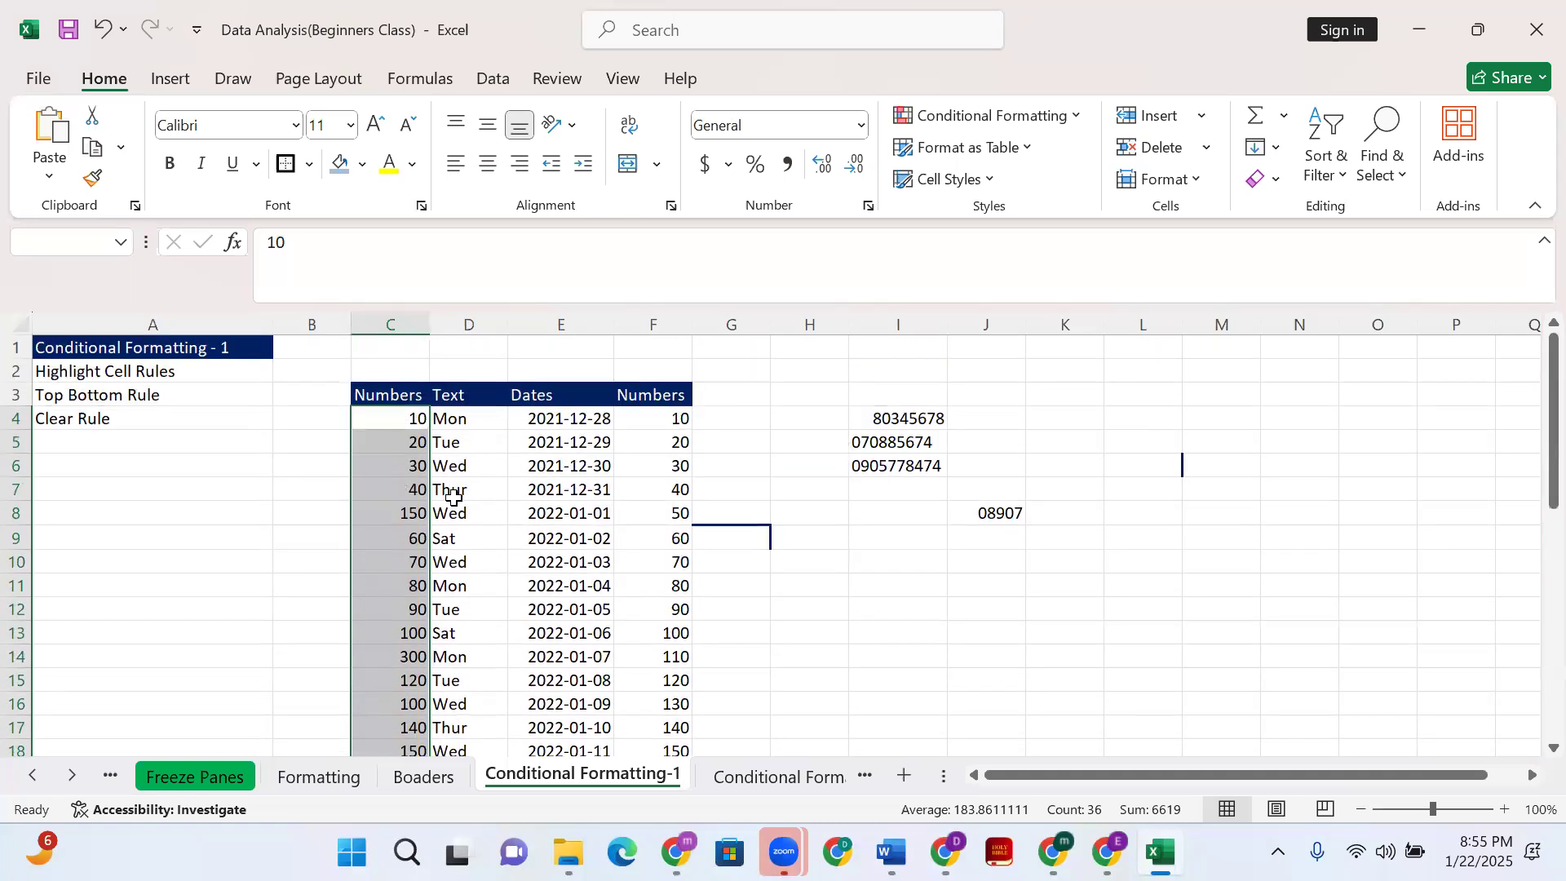
Review the conditional formatting categories against the Top Bottom Rule and Clear Rule topics in cells A3 and A4
scroll(526, 499, down, 1)
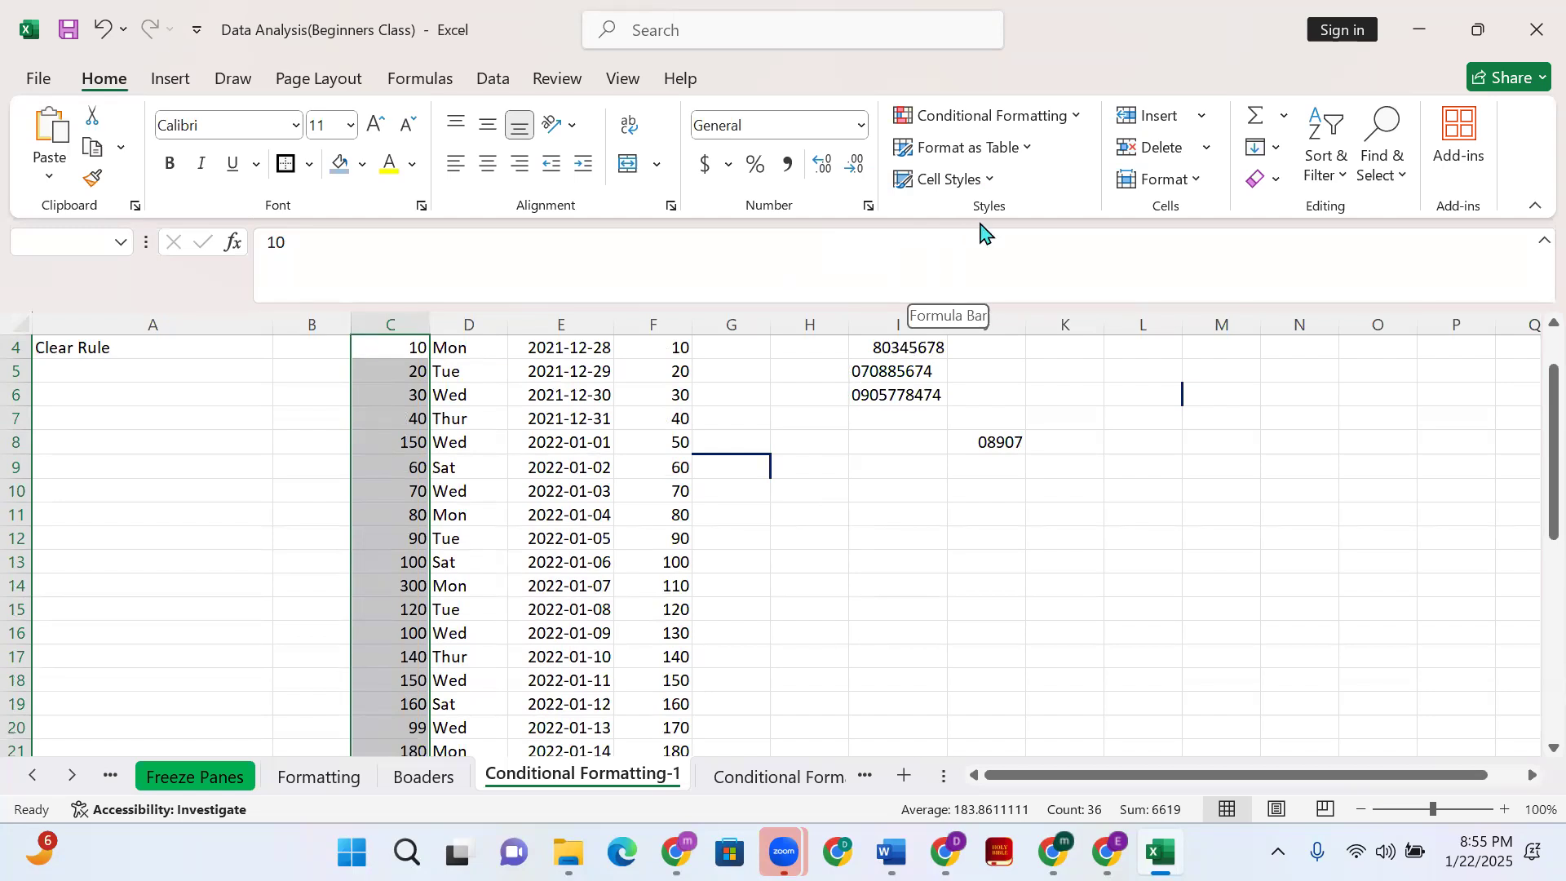
click(1060, 116)
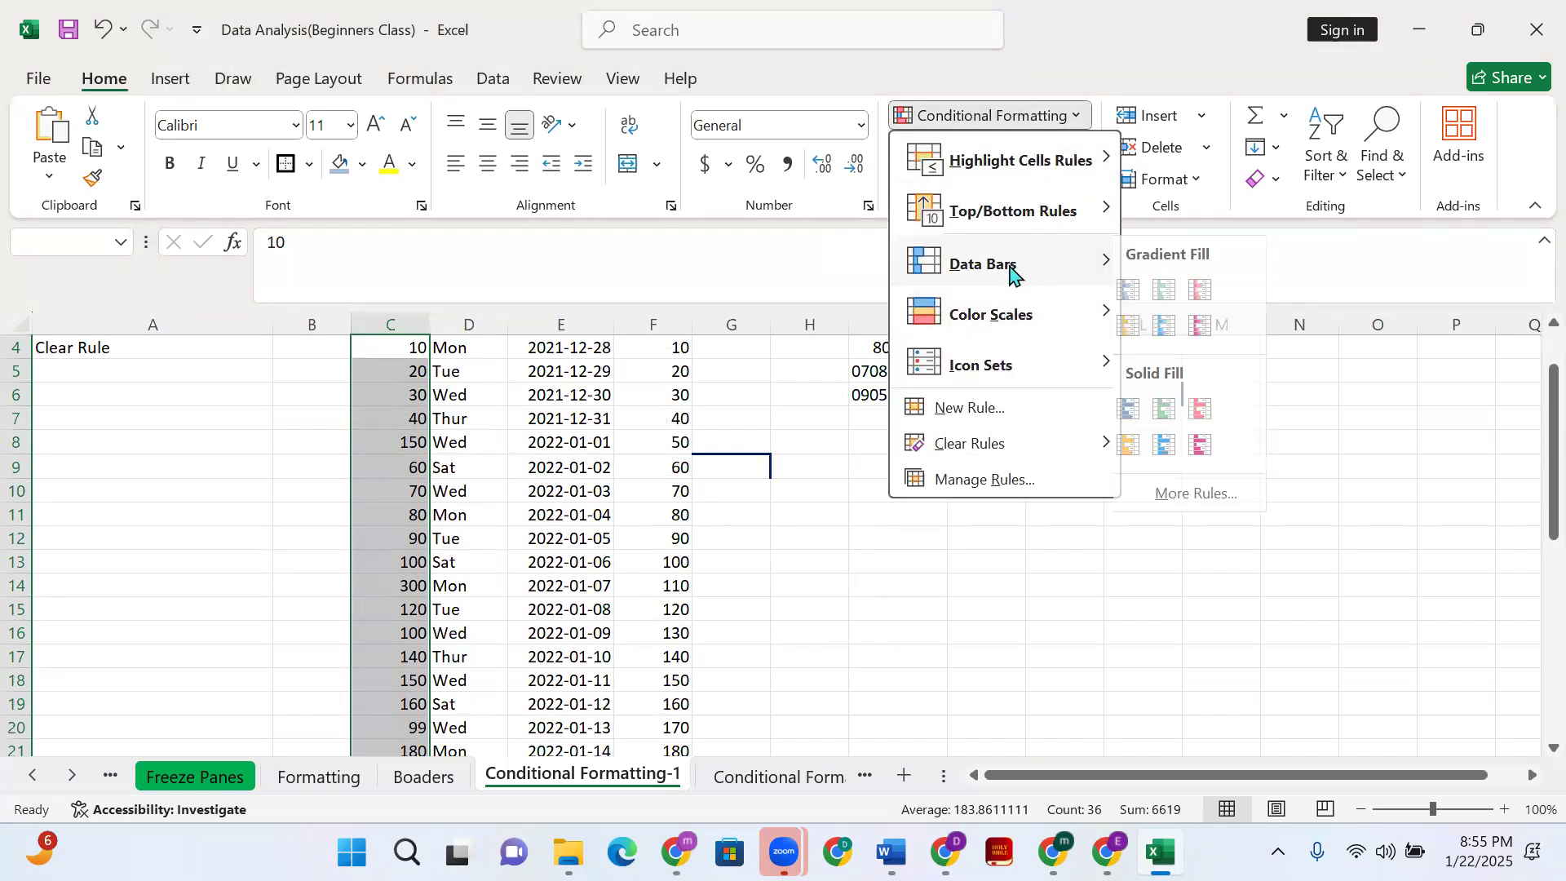
scroll(224, 457, up, 1)
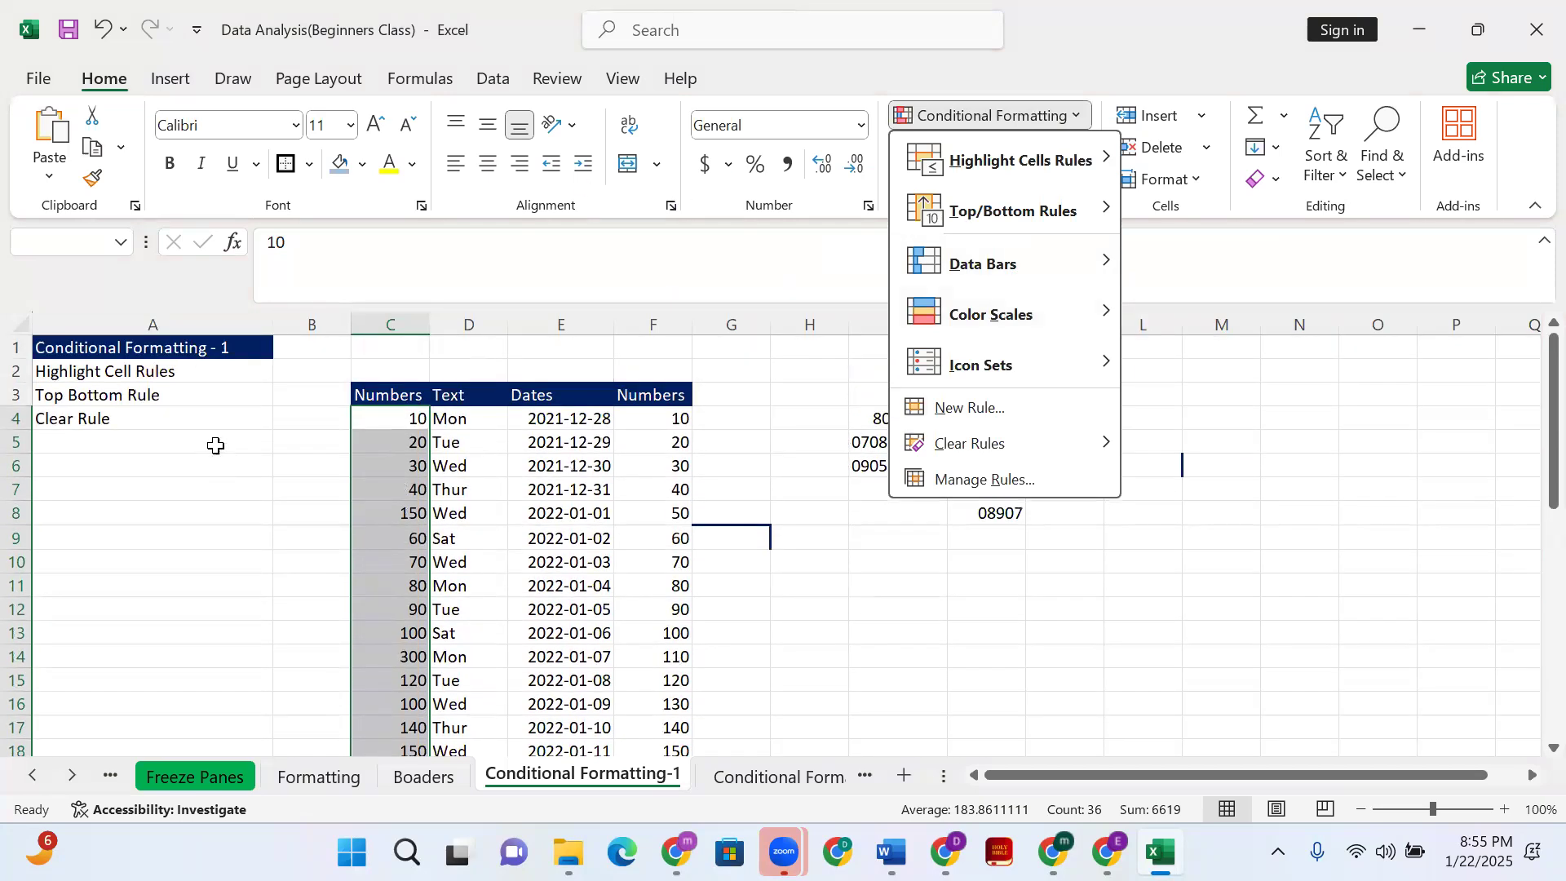
click(135, 394)
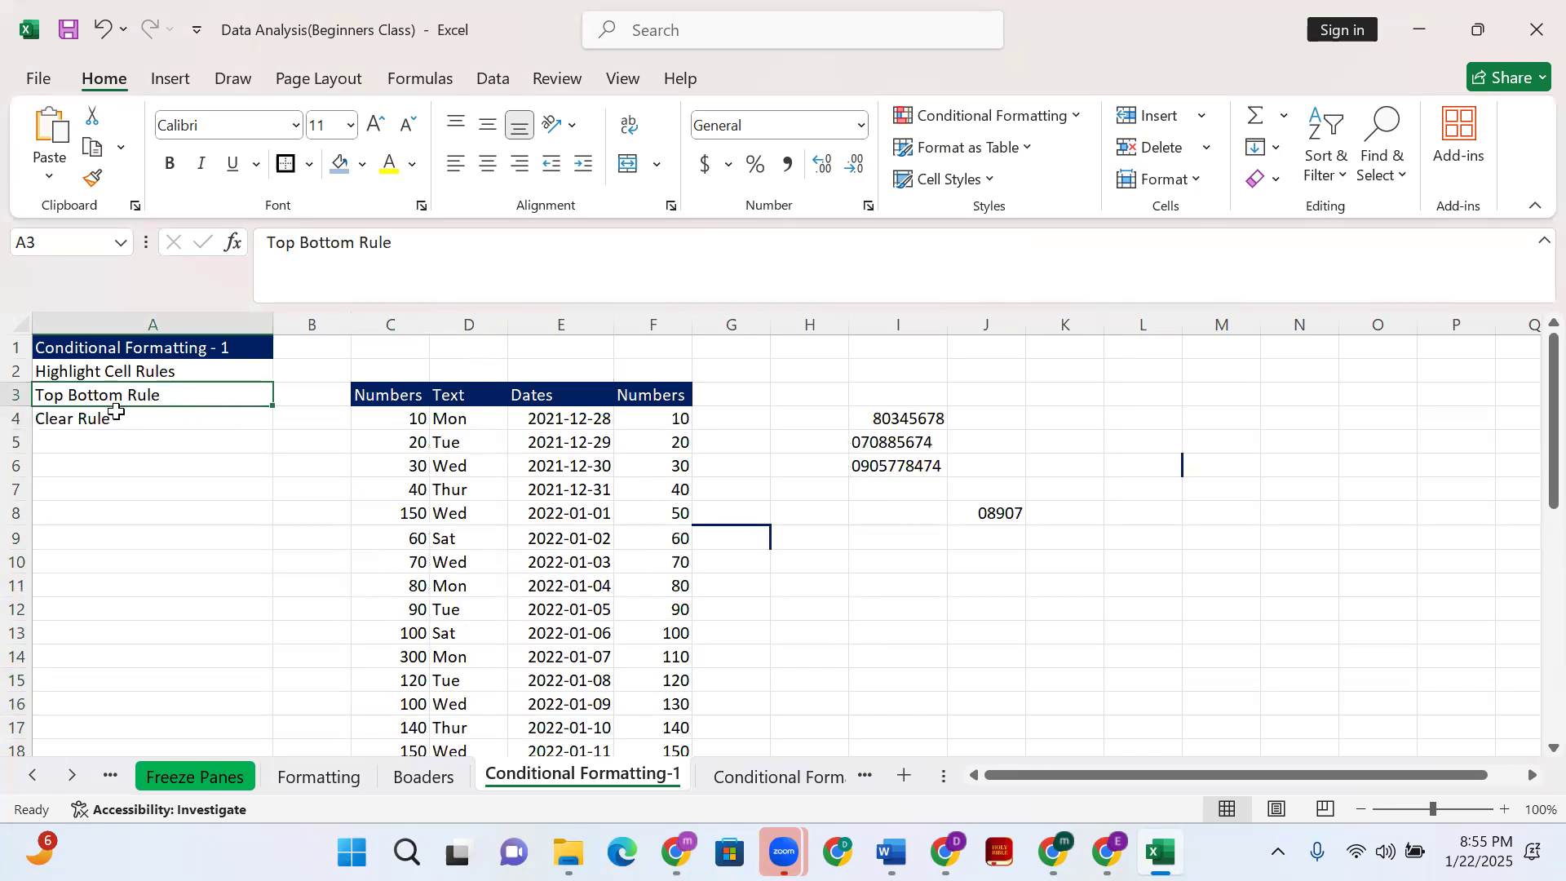
click(126, 420)
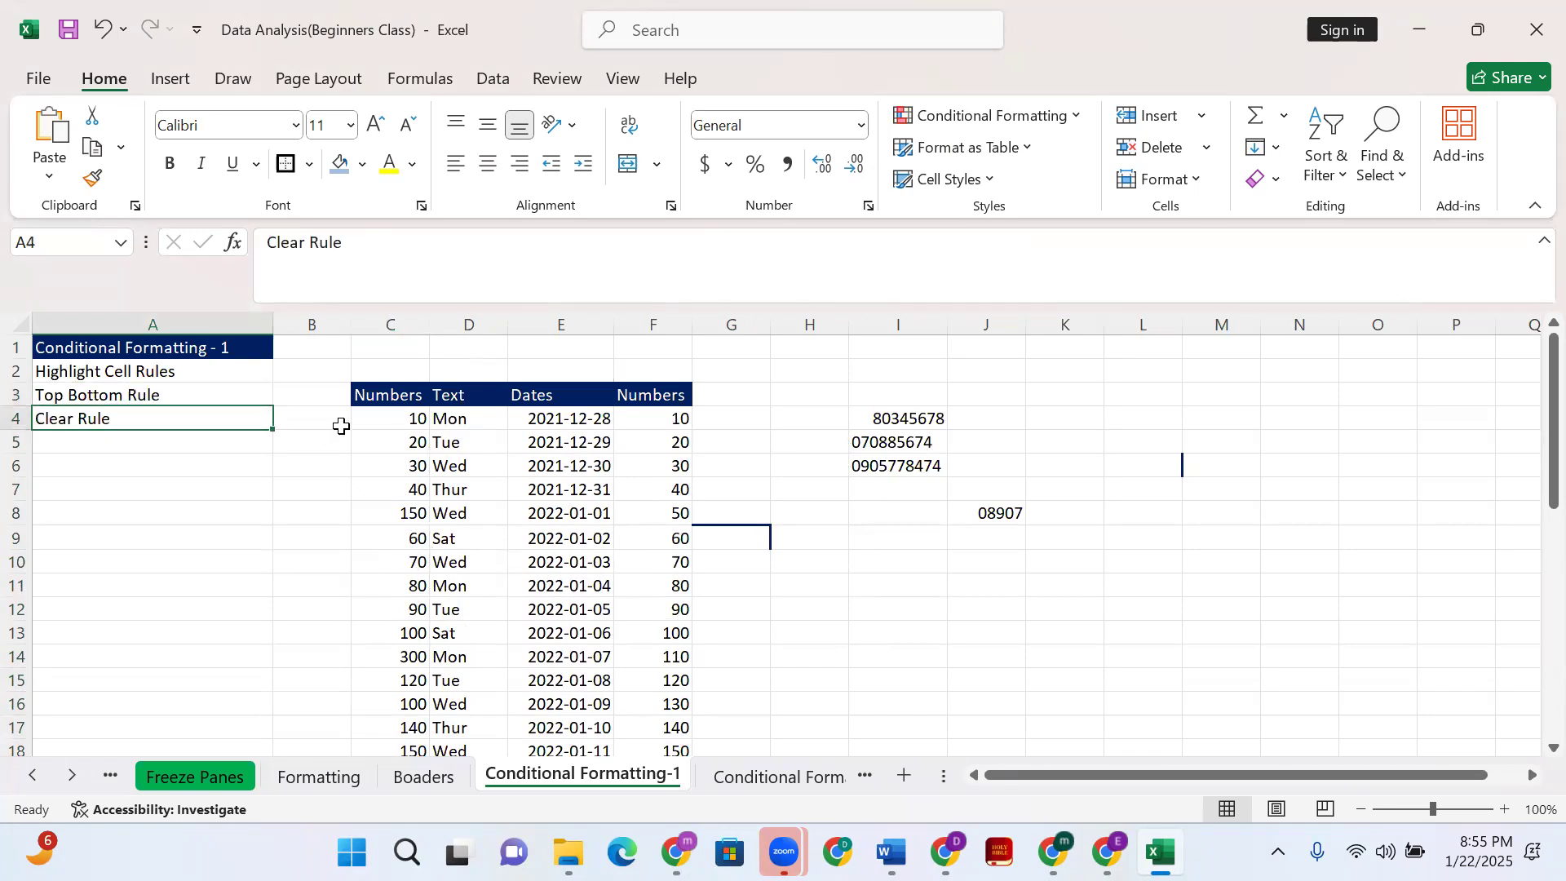
Select the column C numbers from C4 to C39 and view the Clear Rules options without applying one
click(379, 420)
scroll(405, 570, down, 10)
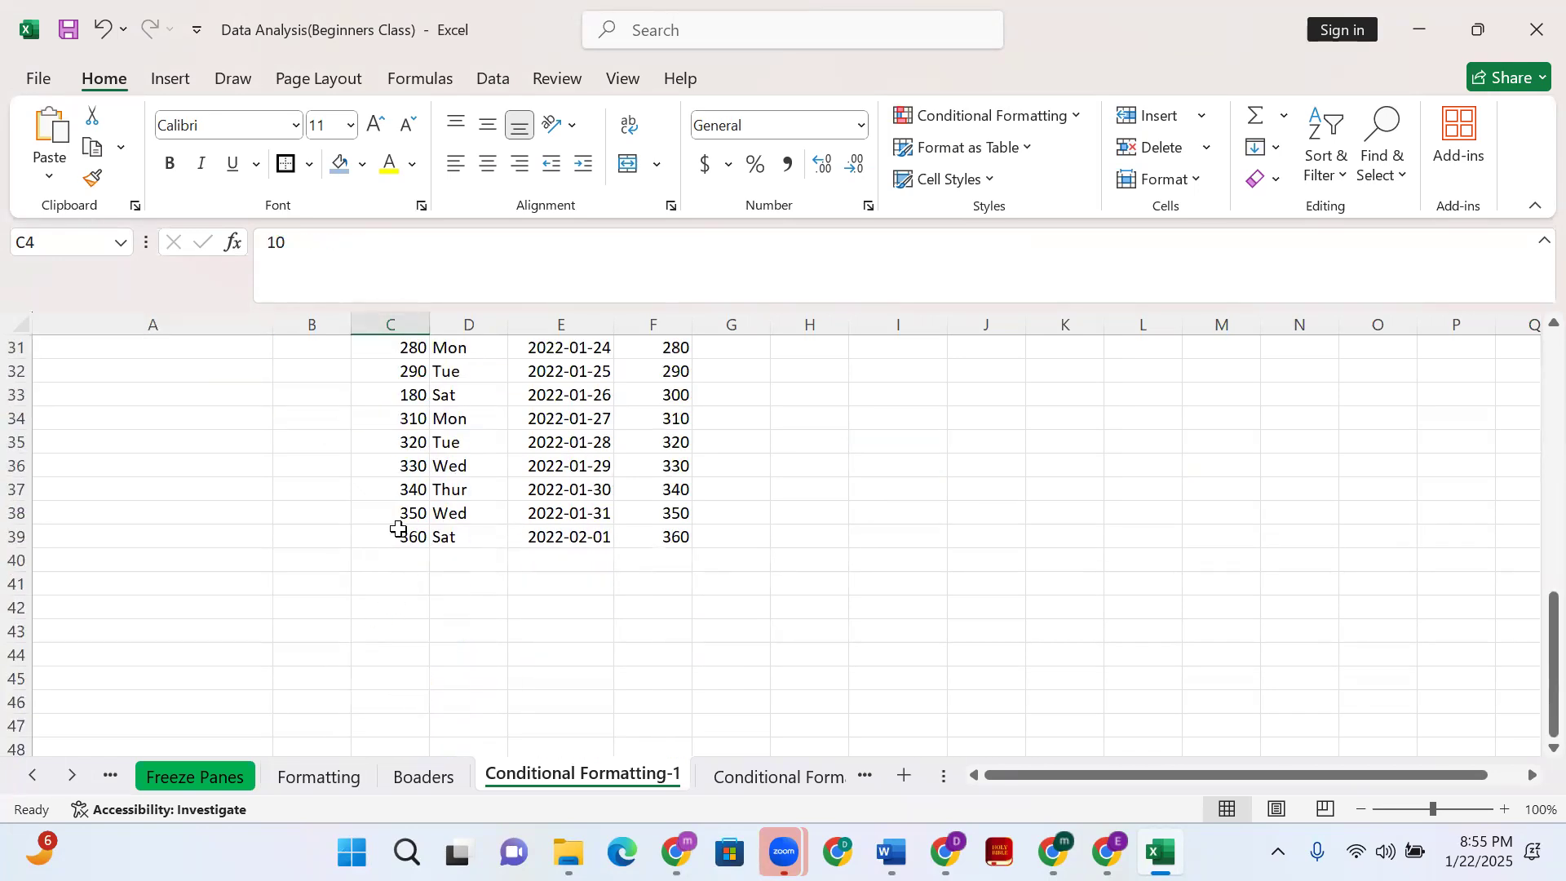
shift+click(399, 537)
scroll(909, 514, up, 8)
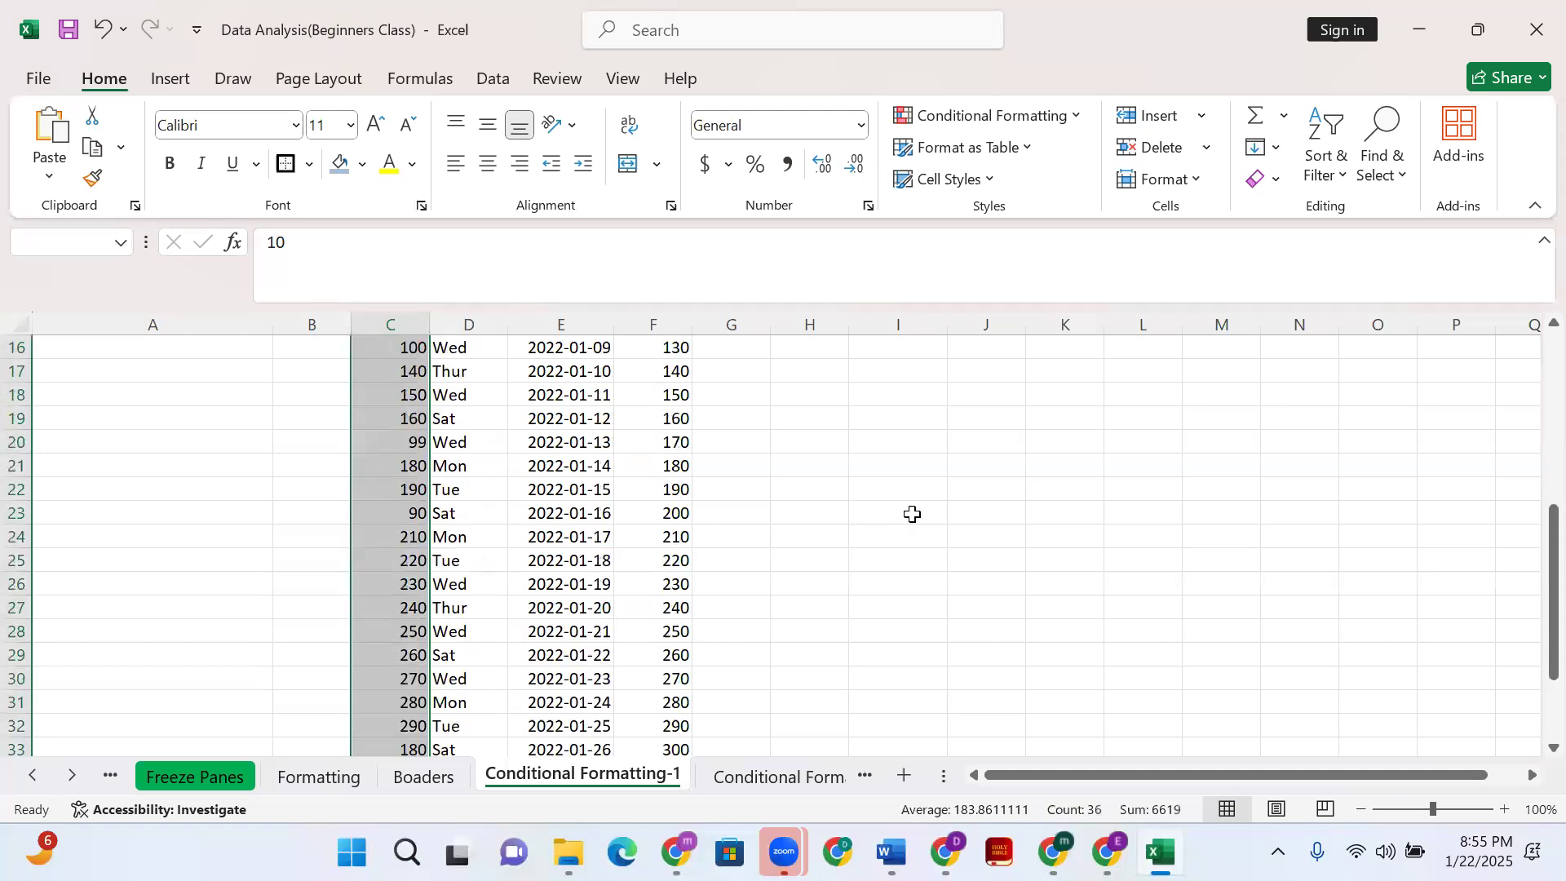
scroll(1024, 374, up, 2)
click(1037, 121)
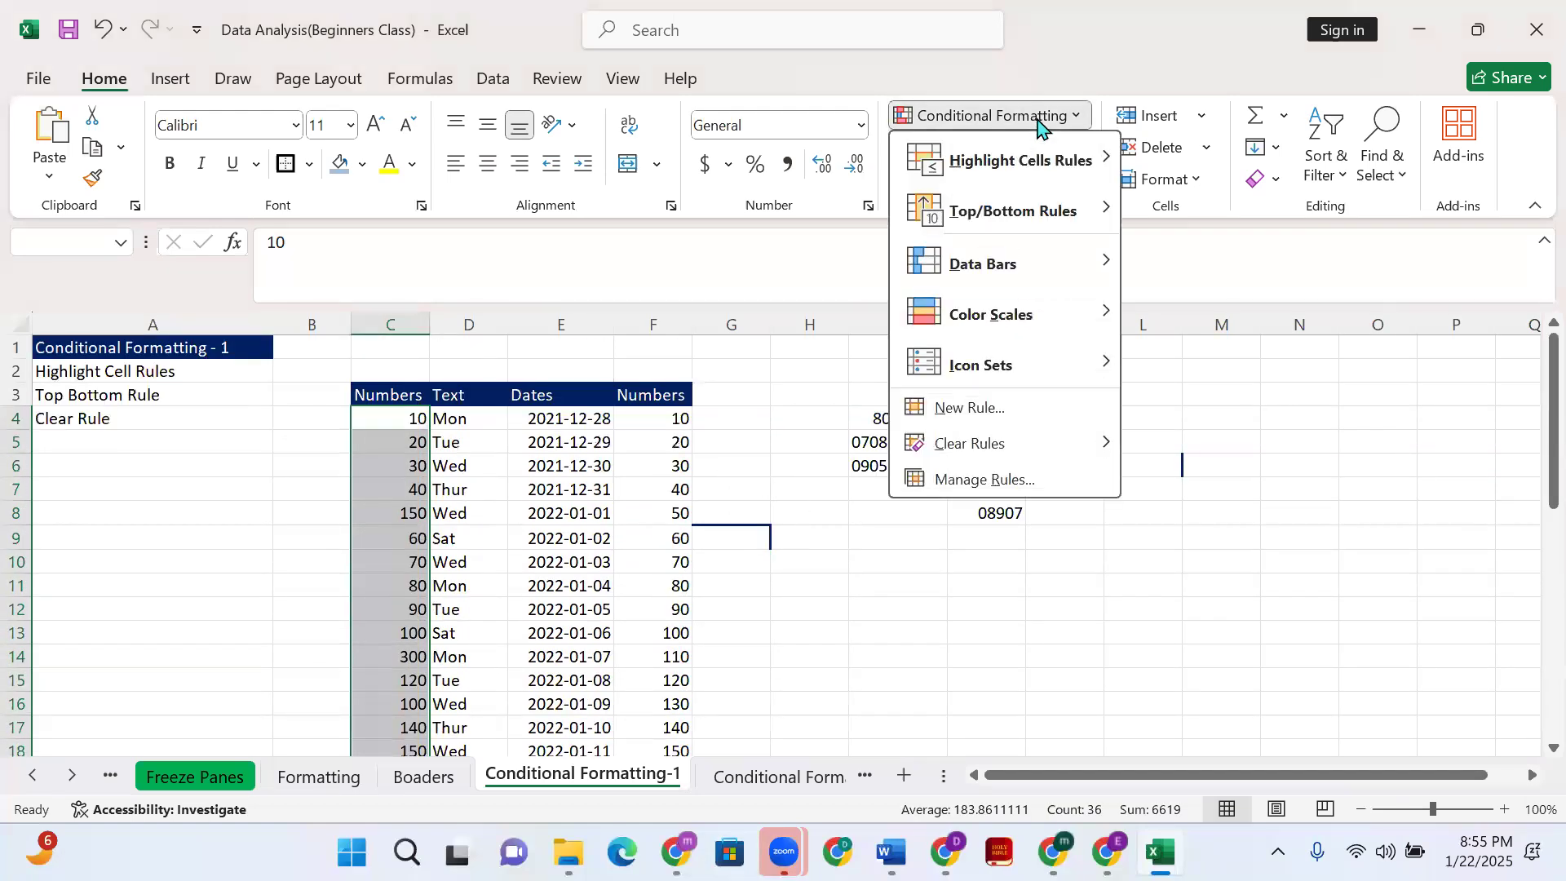
mouse_move(1039, 445)
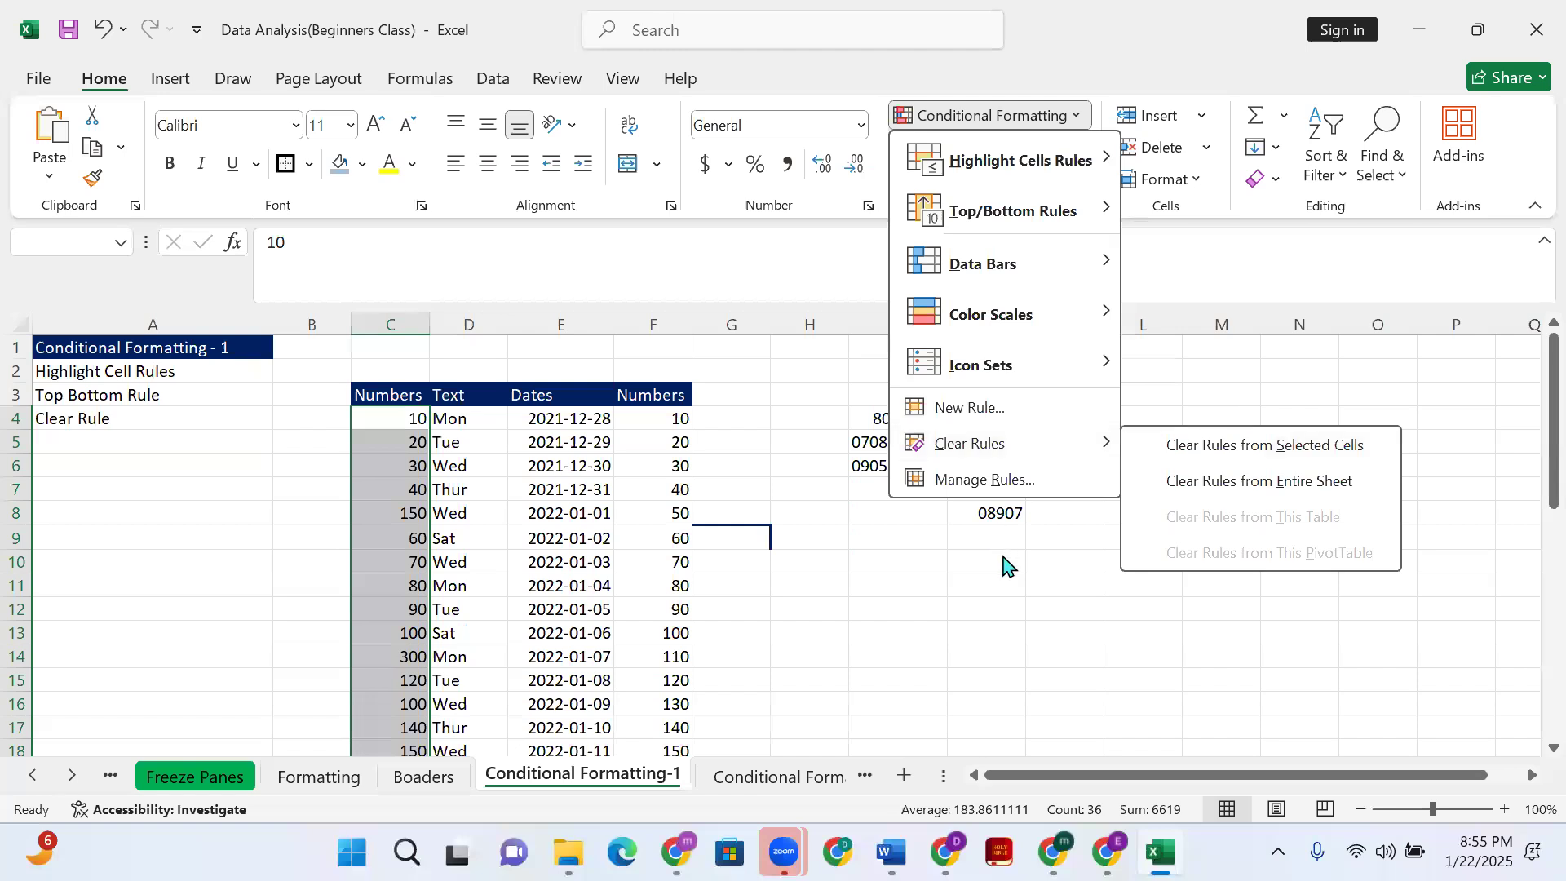
click(993, 610)
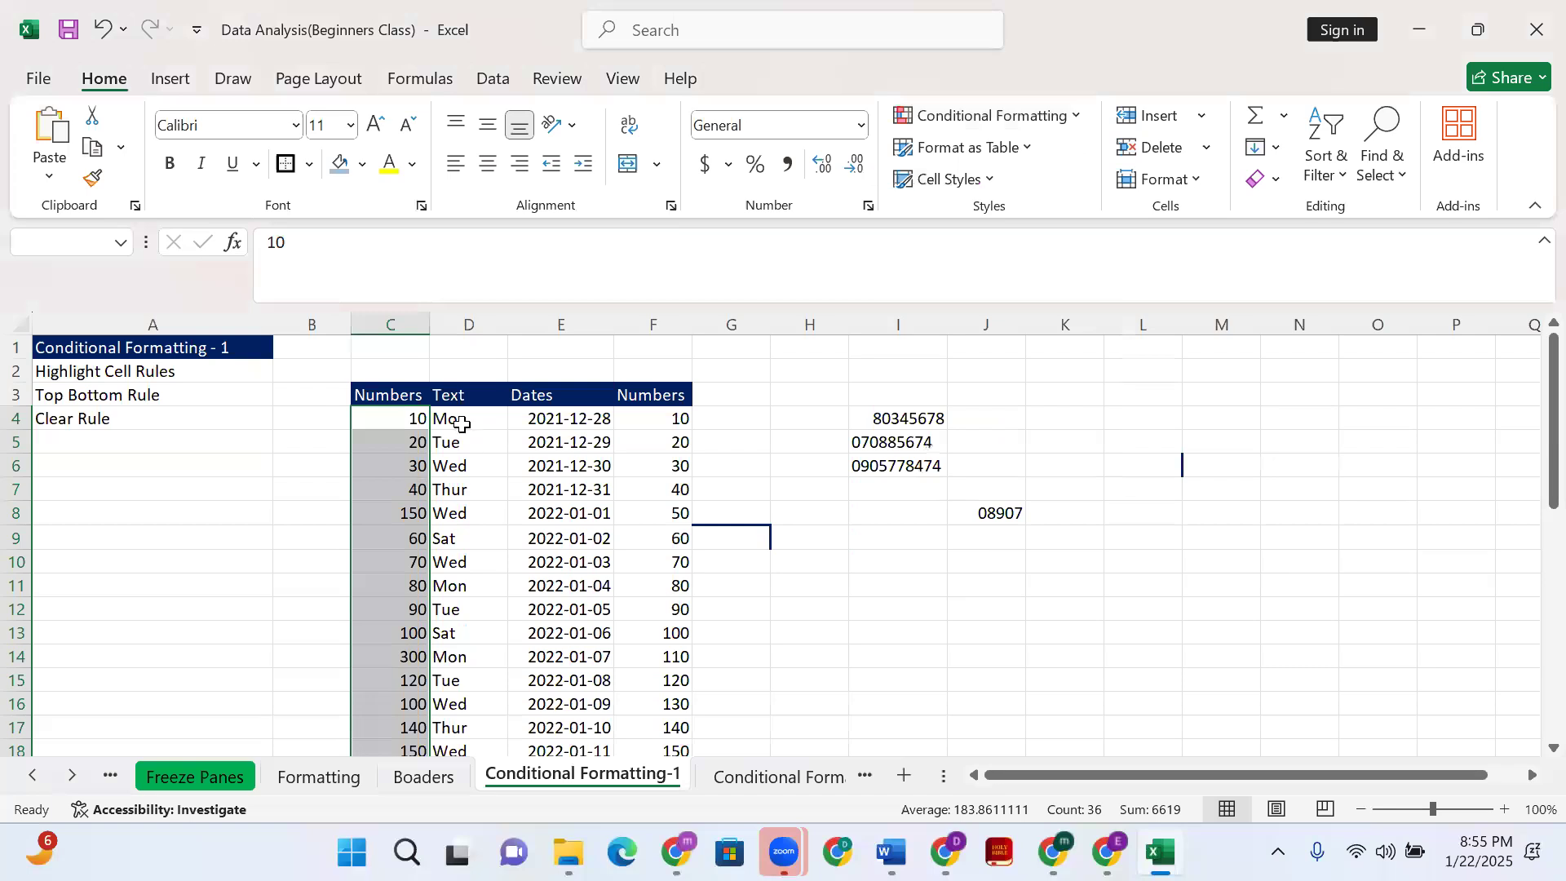
Reselect the numbers from C4 to the end of column C and view the Highlight Cells Rules options
click(462, 423)
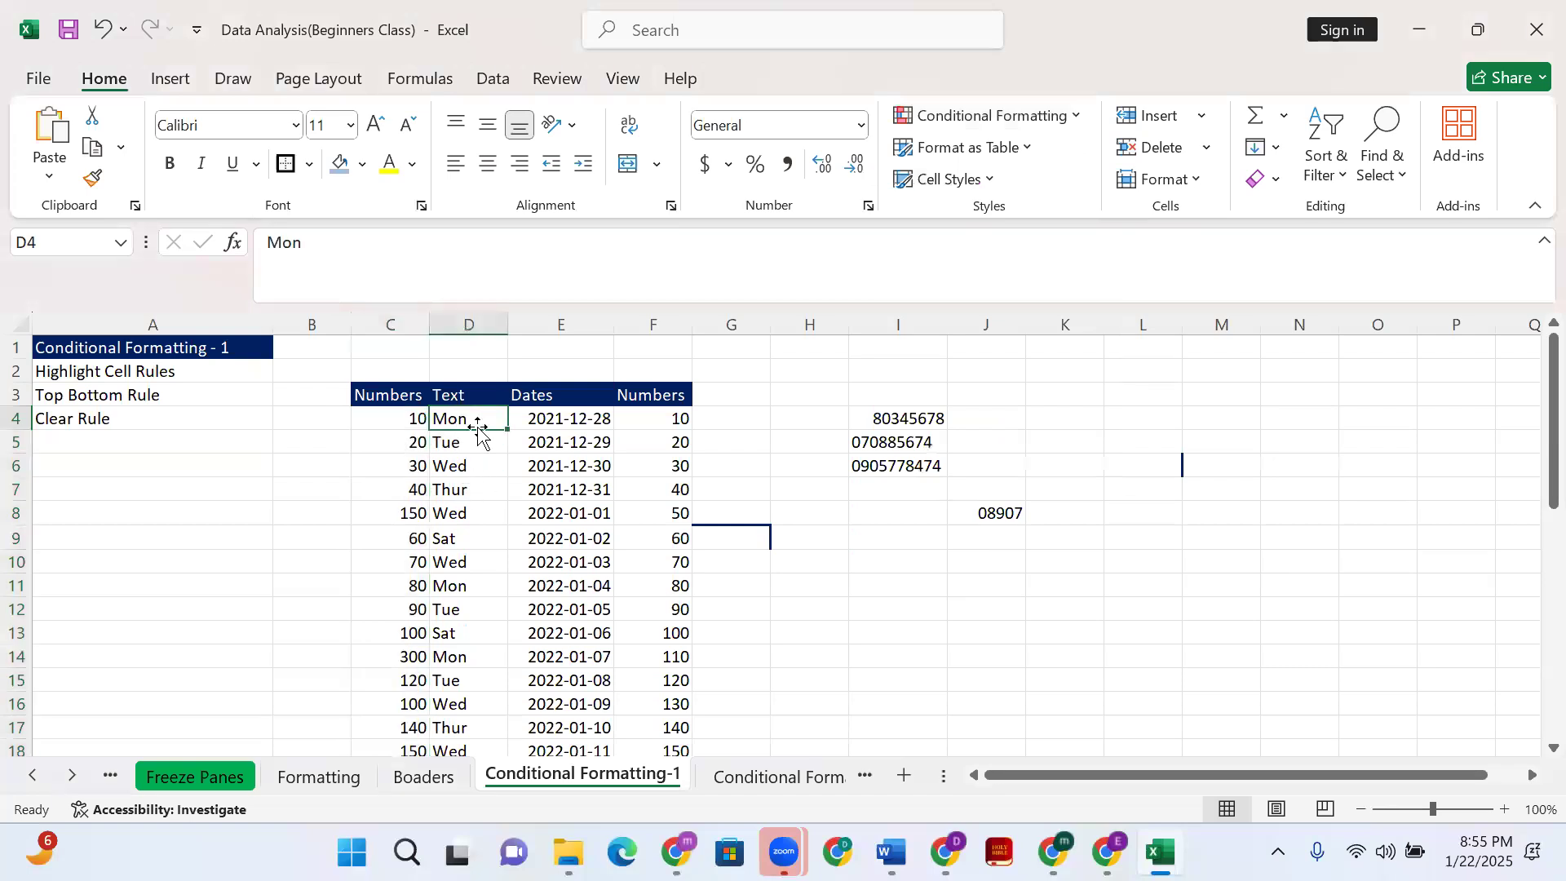
click(401, 424)
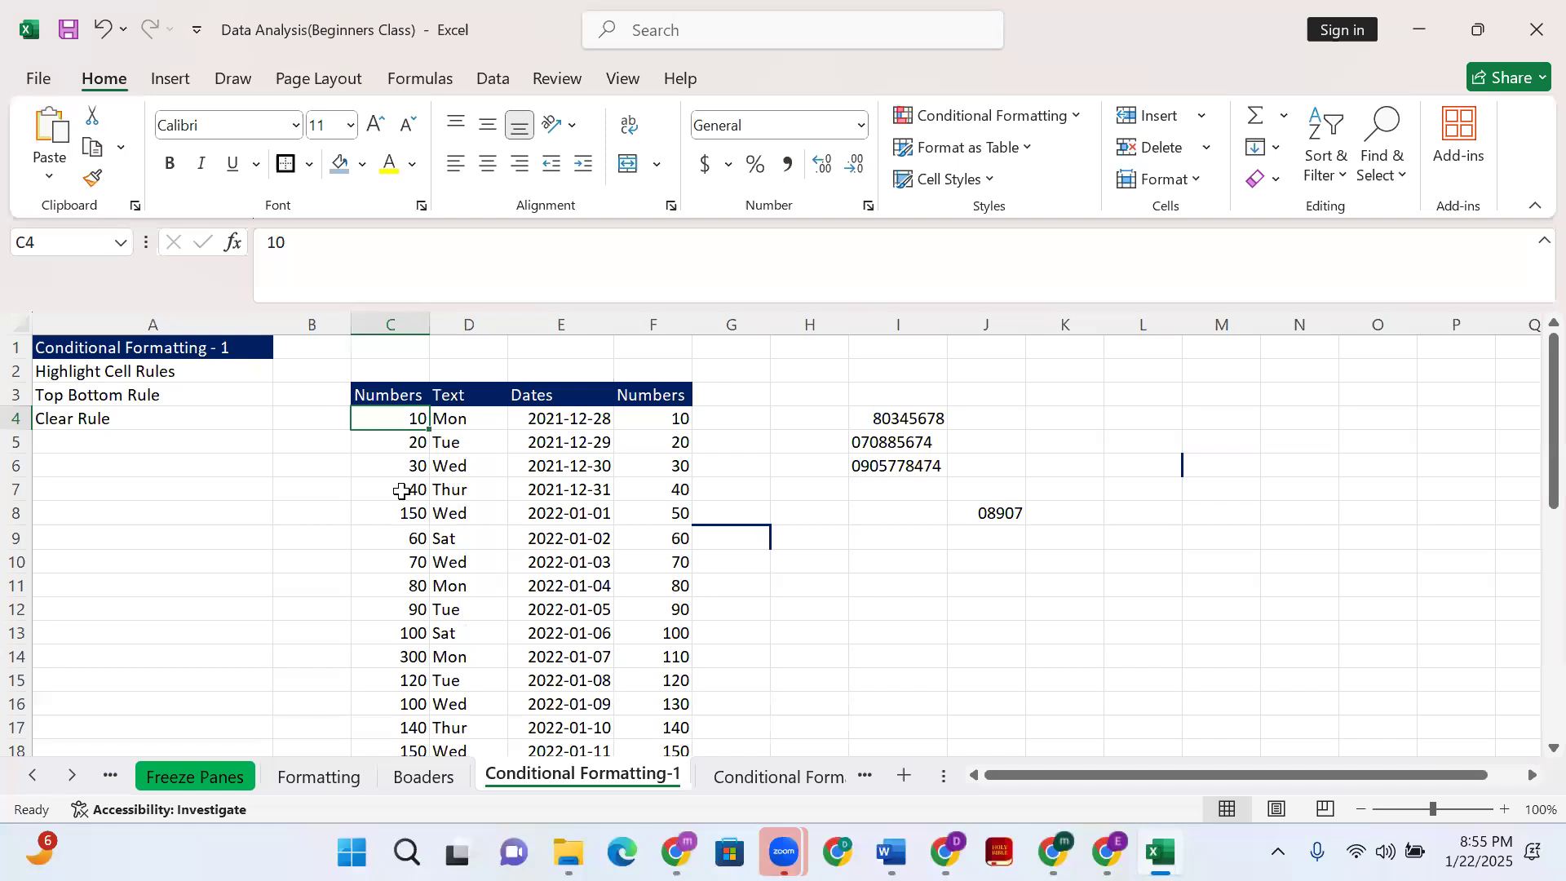
key(ctrl+shift+Down)
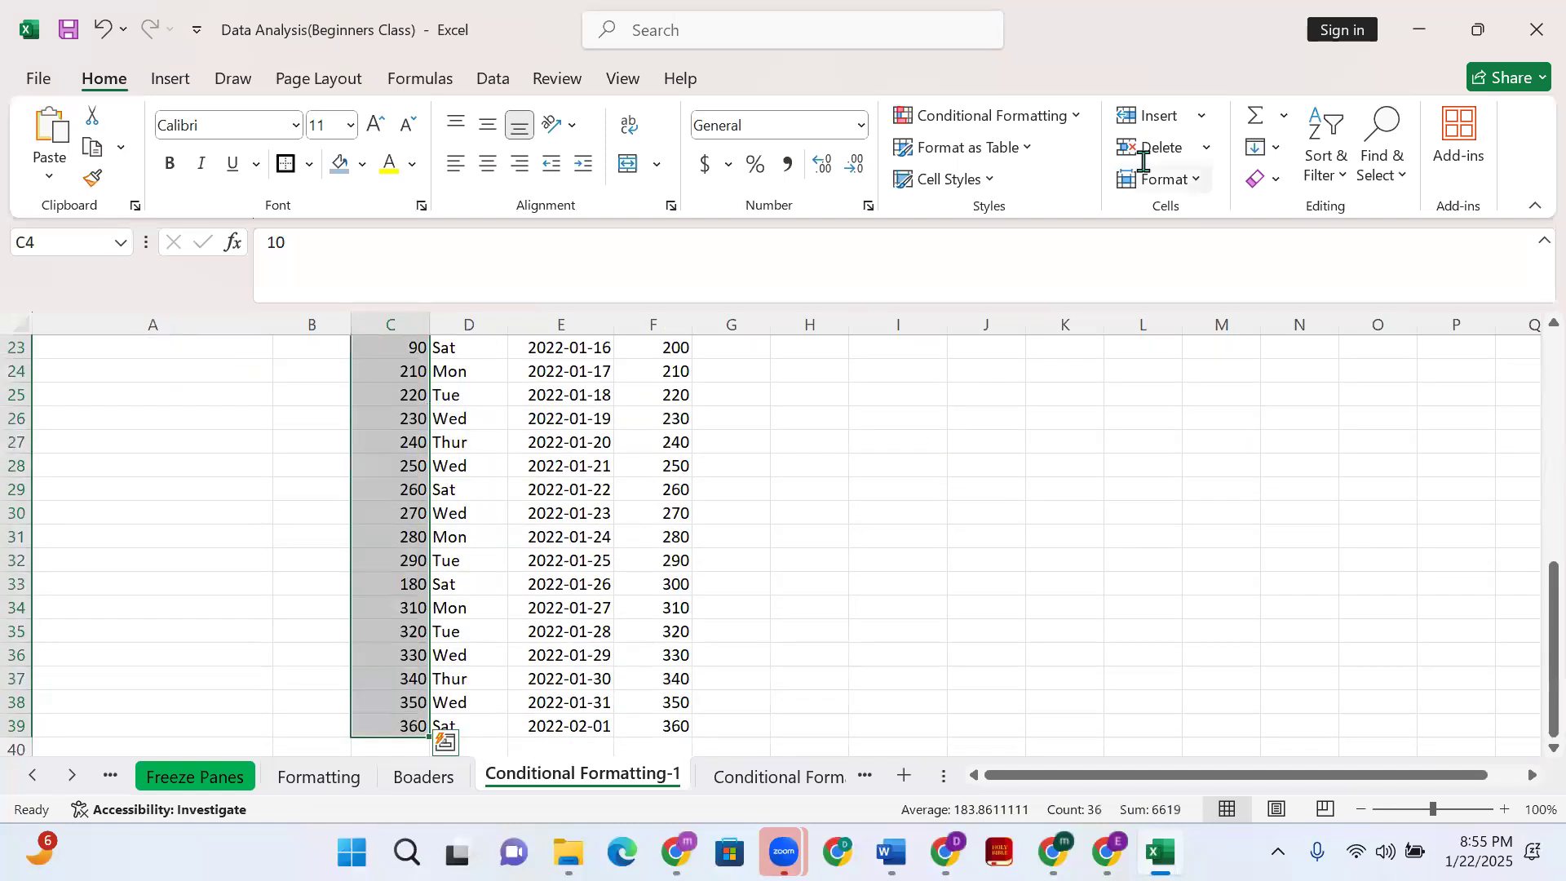
click(1077, 115)
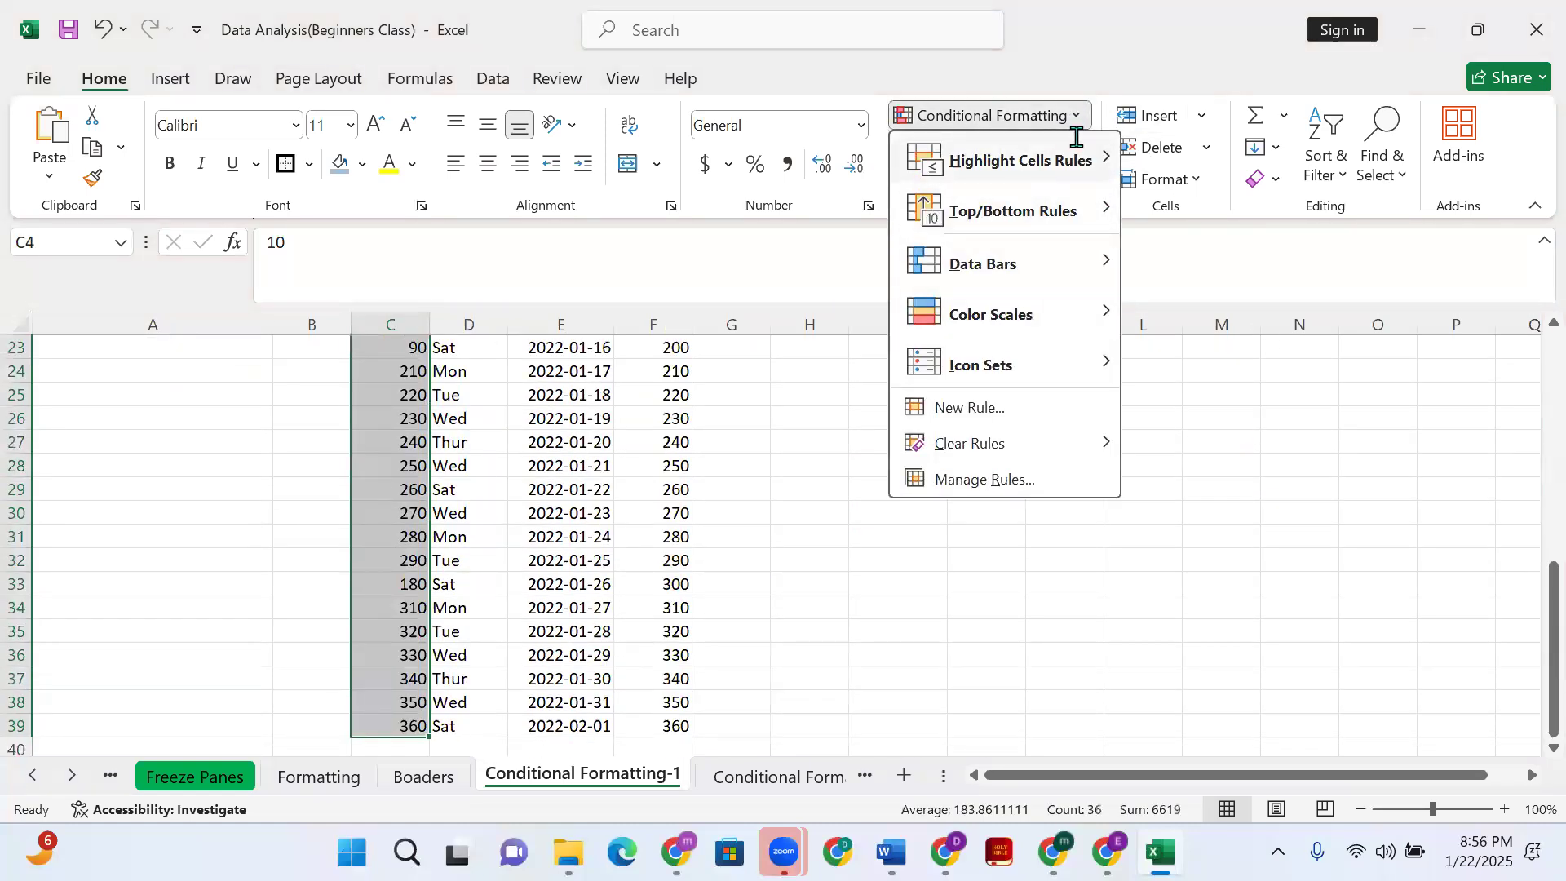
mouse_move(1079, 141)
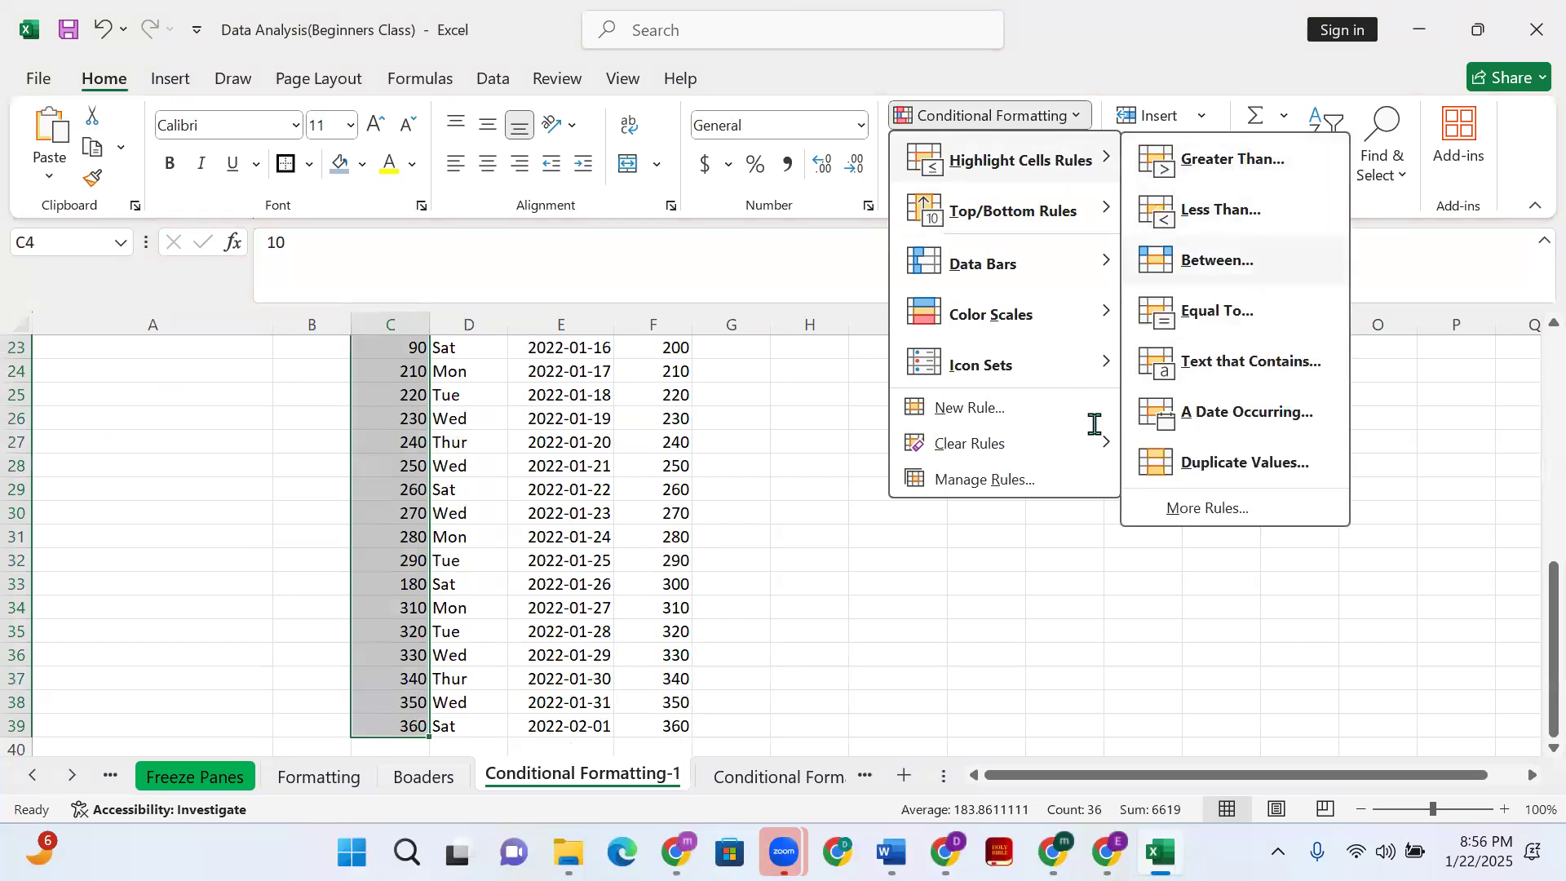
click(708, 518)
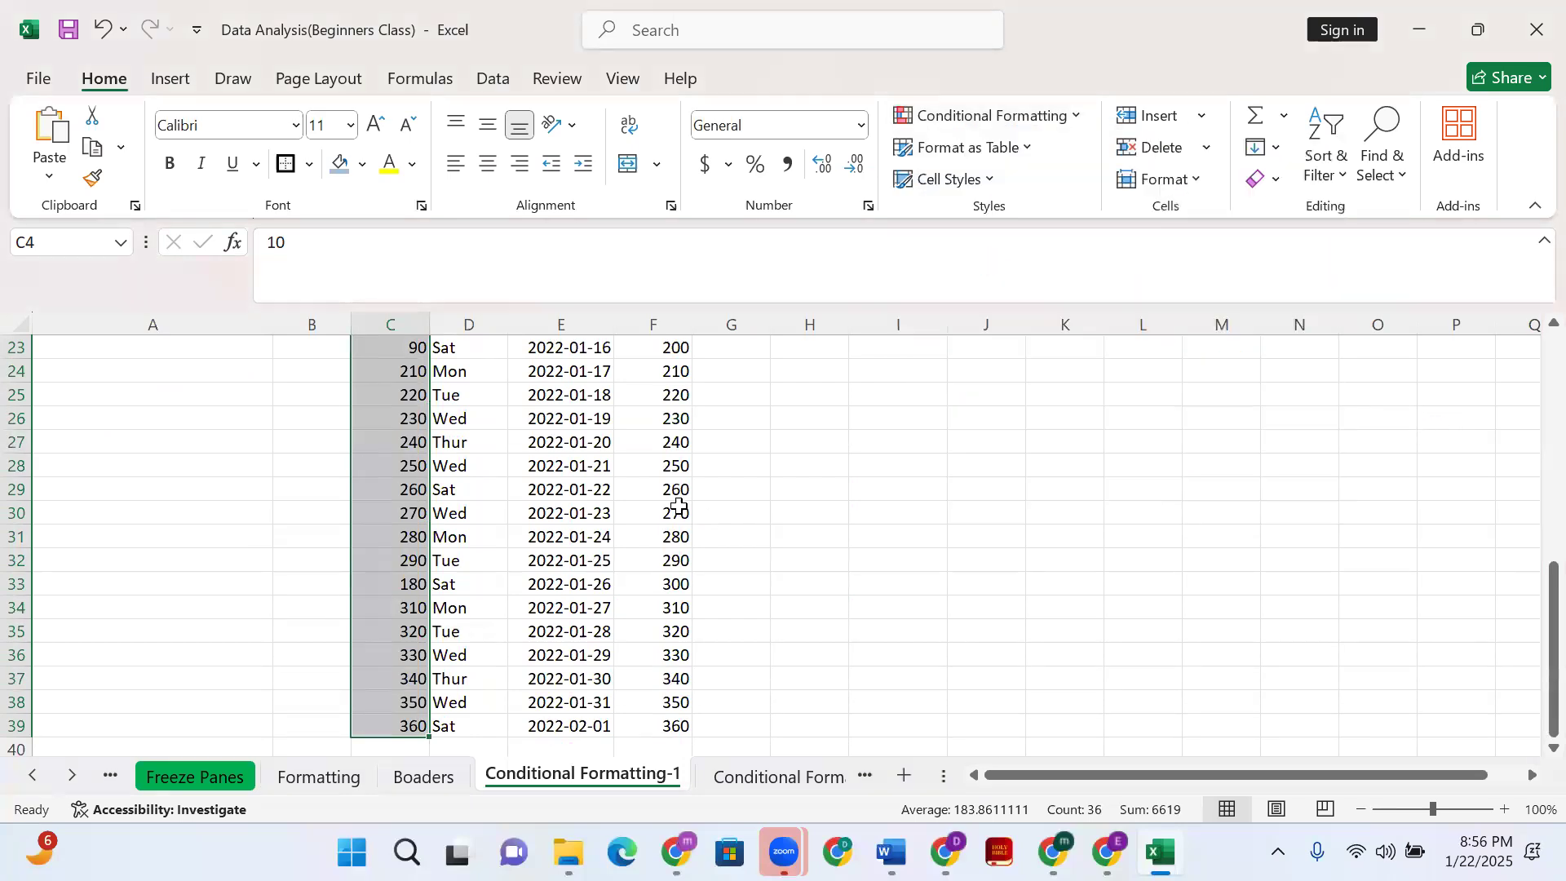
scroll(484, 471, up, 7)
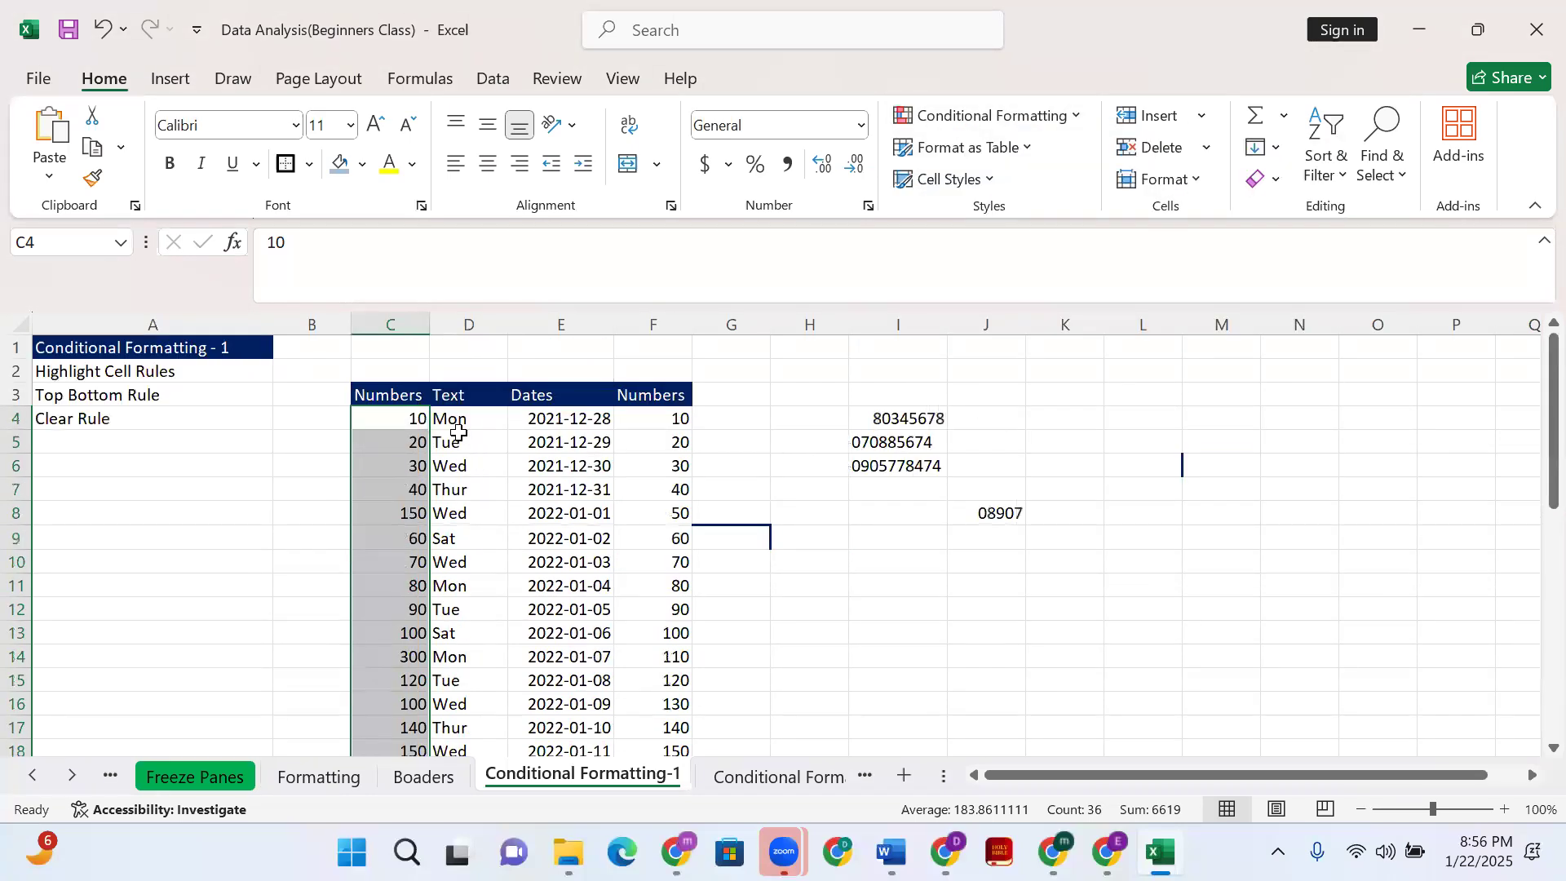
Select the Text column entries from D4 to D39
click(459, 429)
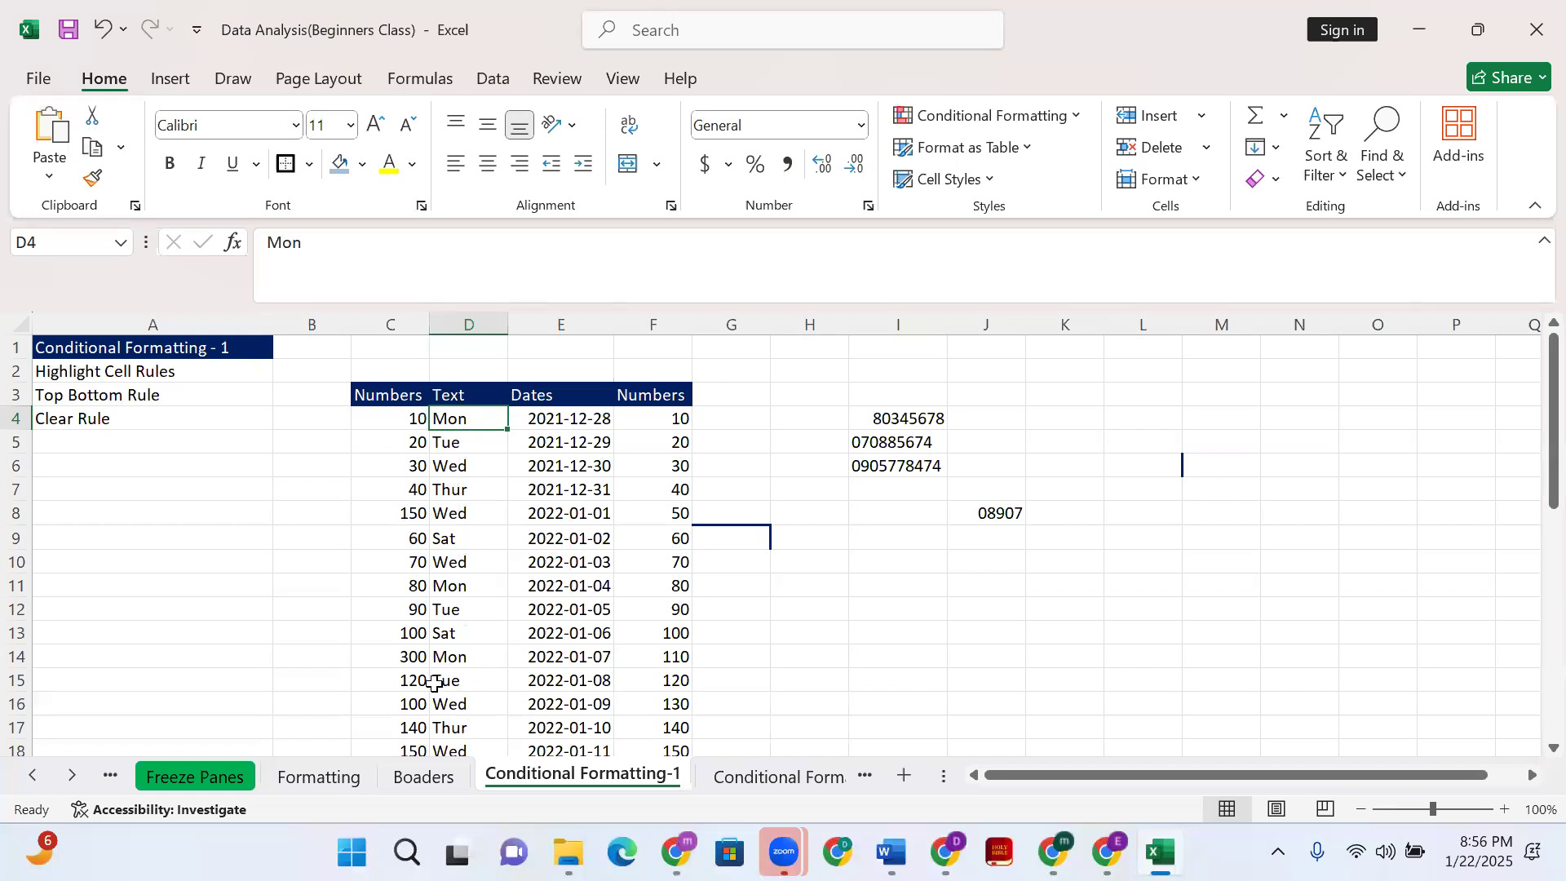
key(ctrl+shift+Down)
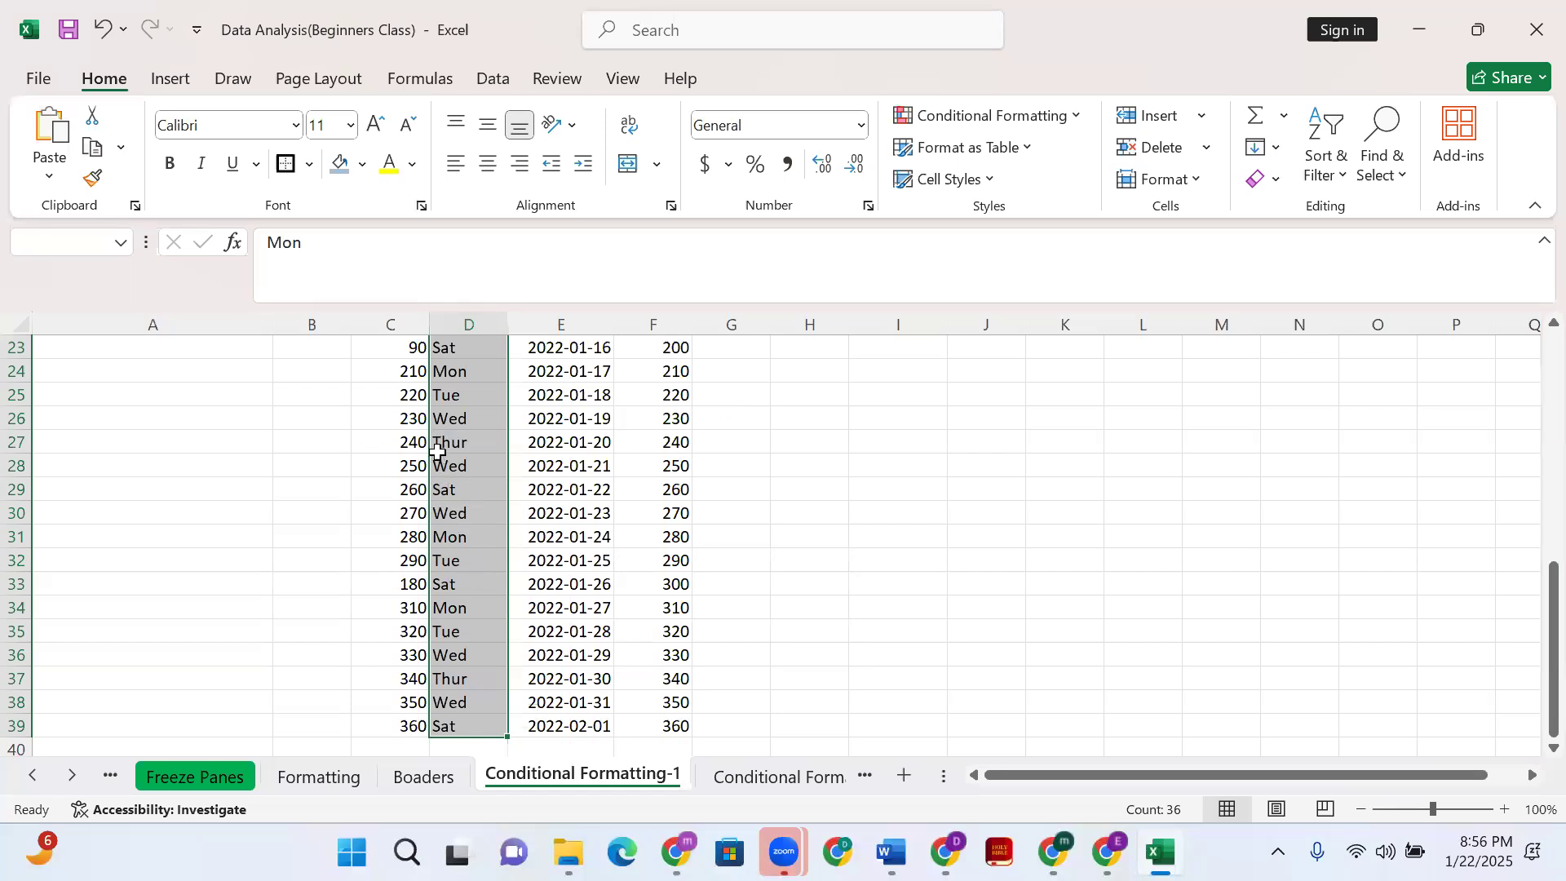
scroll(447, 453, up, 3)
scroll(451, 435, up, 4)
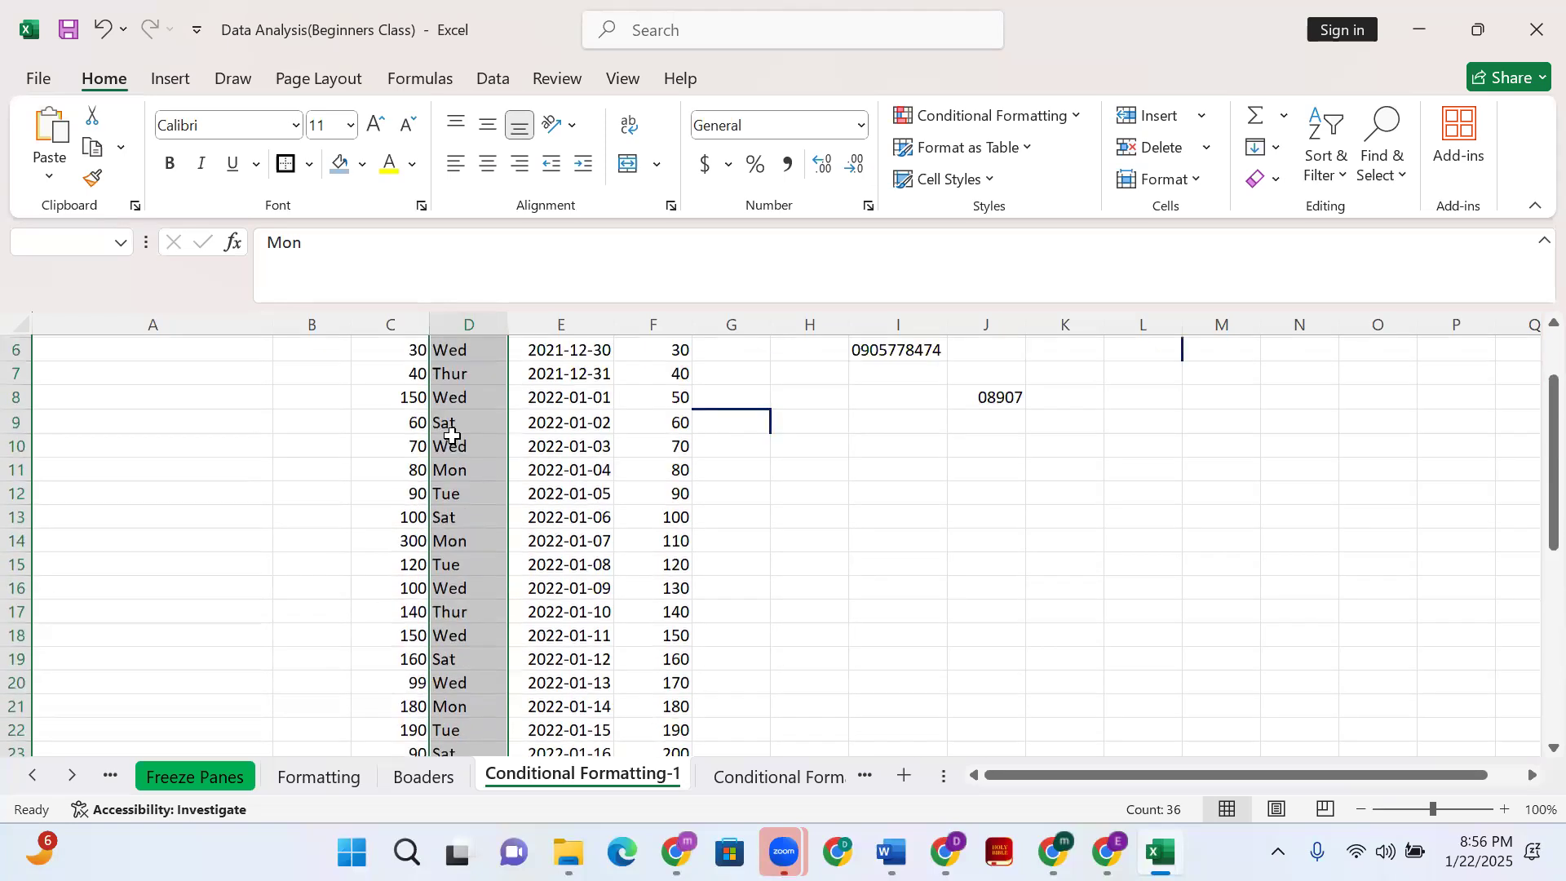
scroll(453, 440, down, 1)
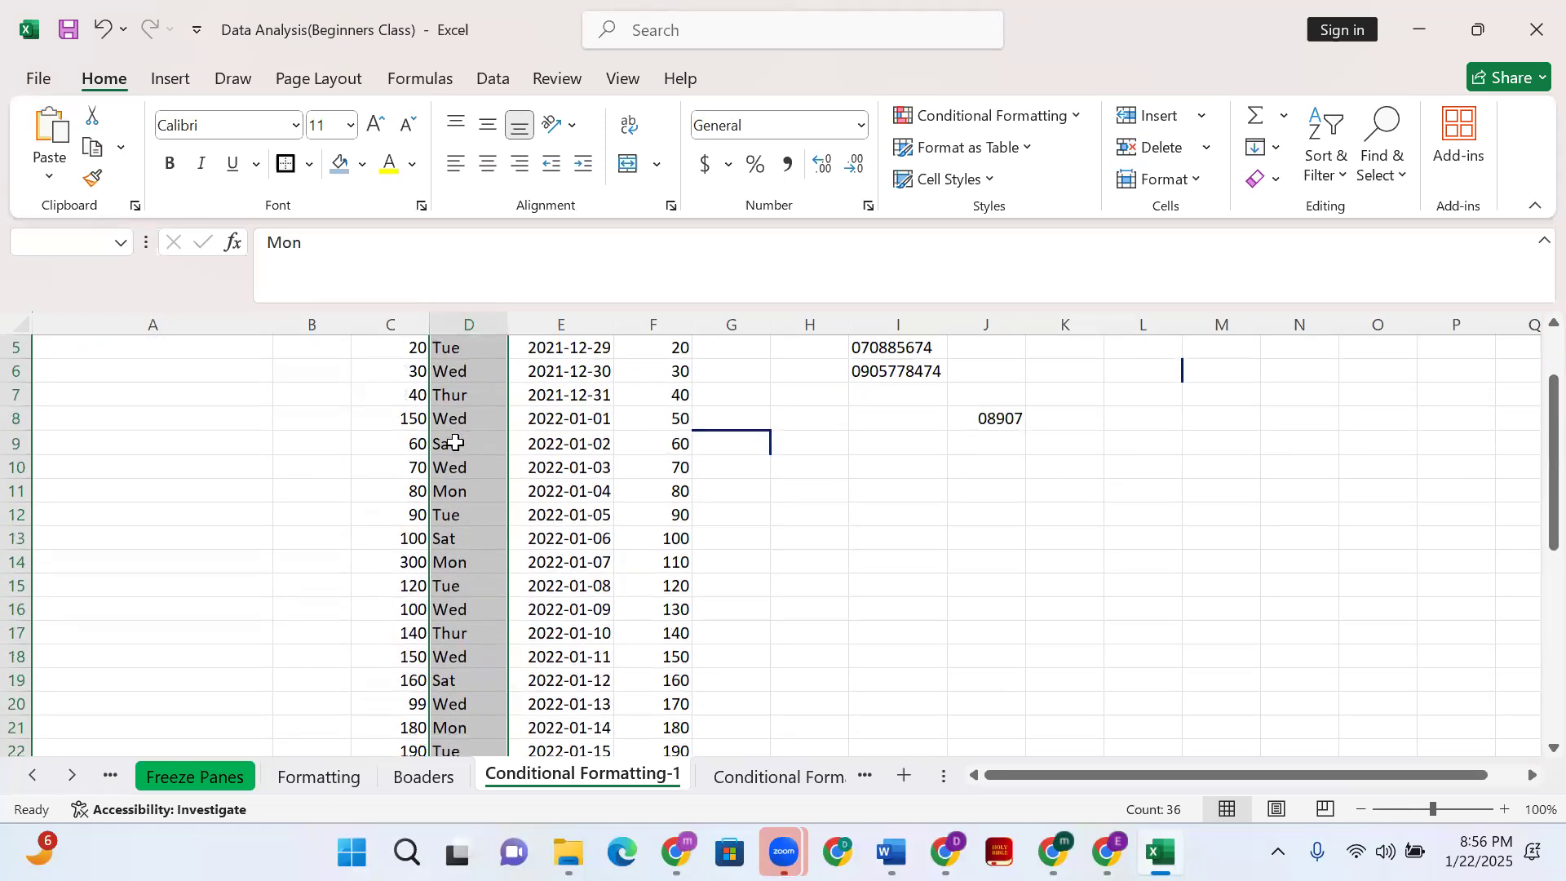
scroll(455, 441, up, 1)
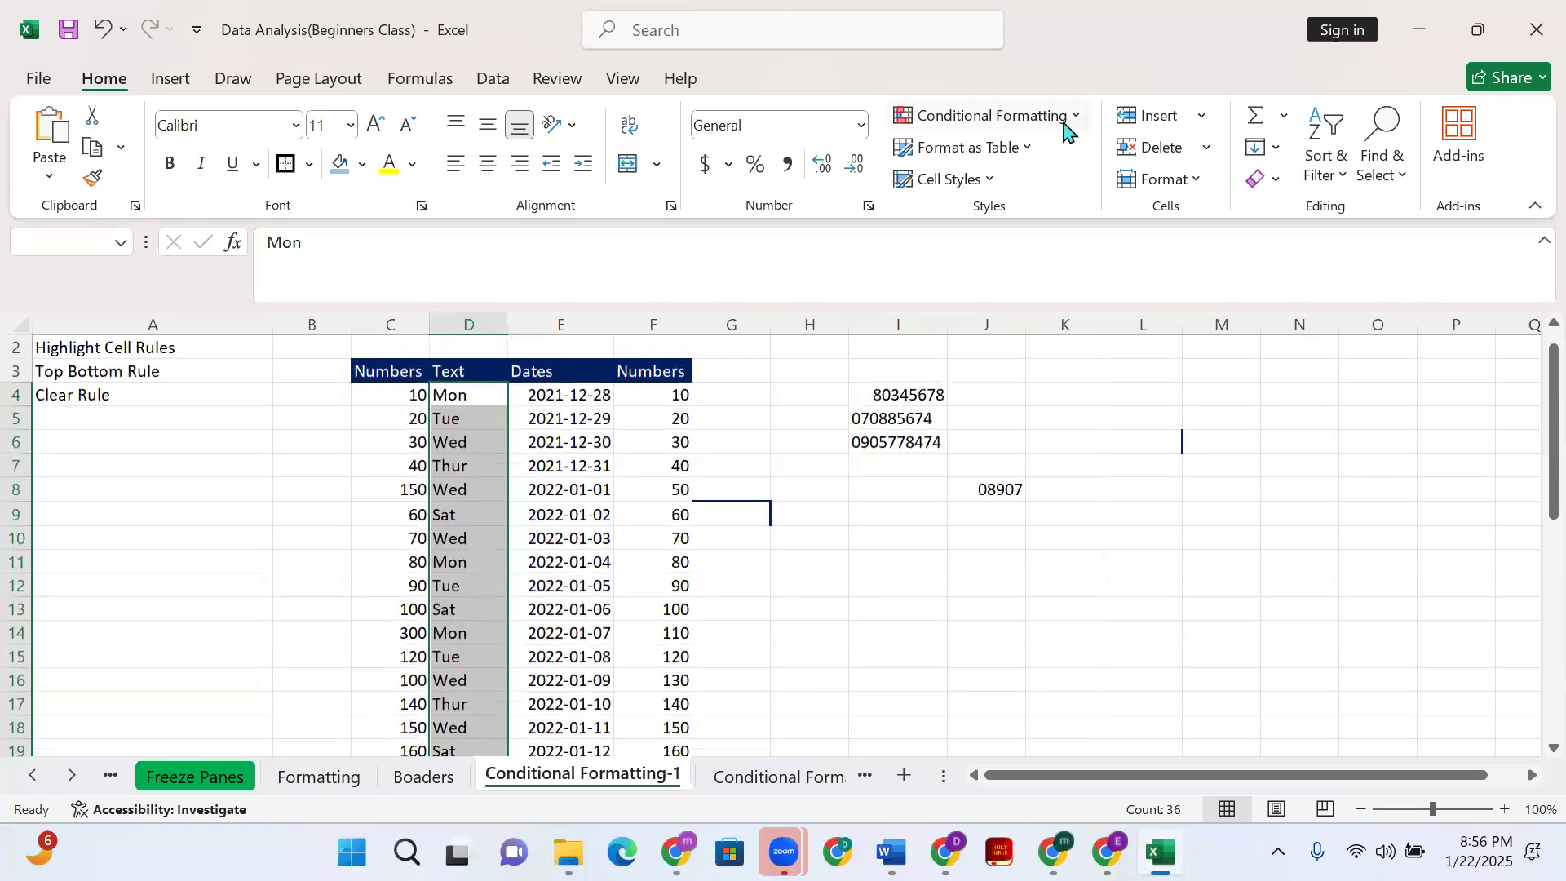
click(1065, 130)
mouse_move(1072, 176)
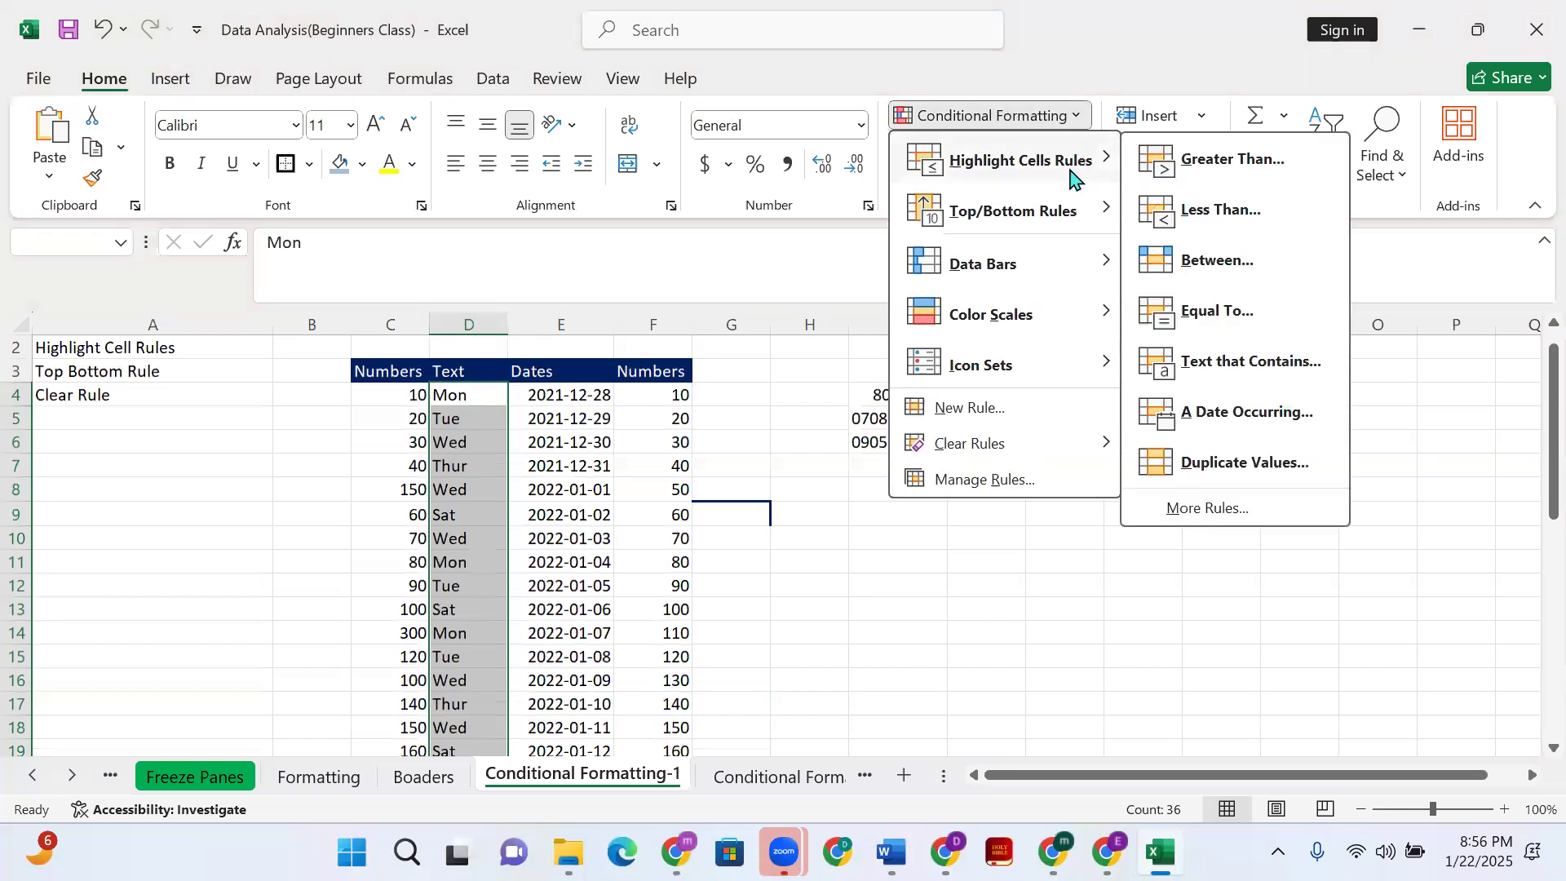
click(1203, 178)
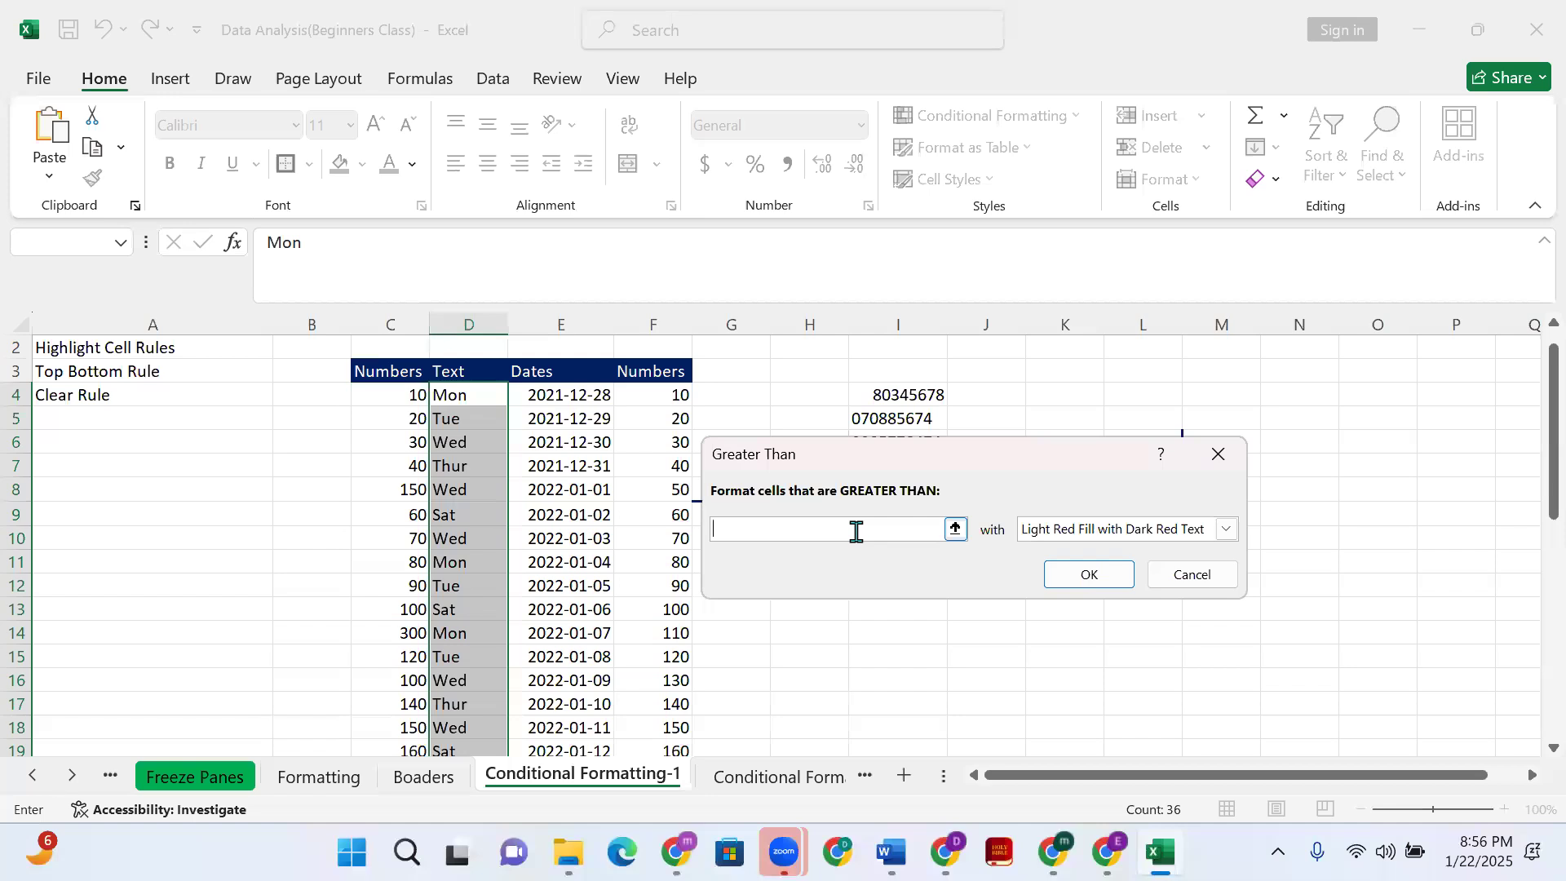
text(mon)
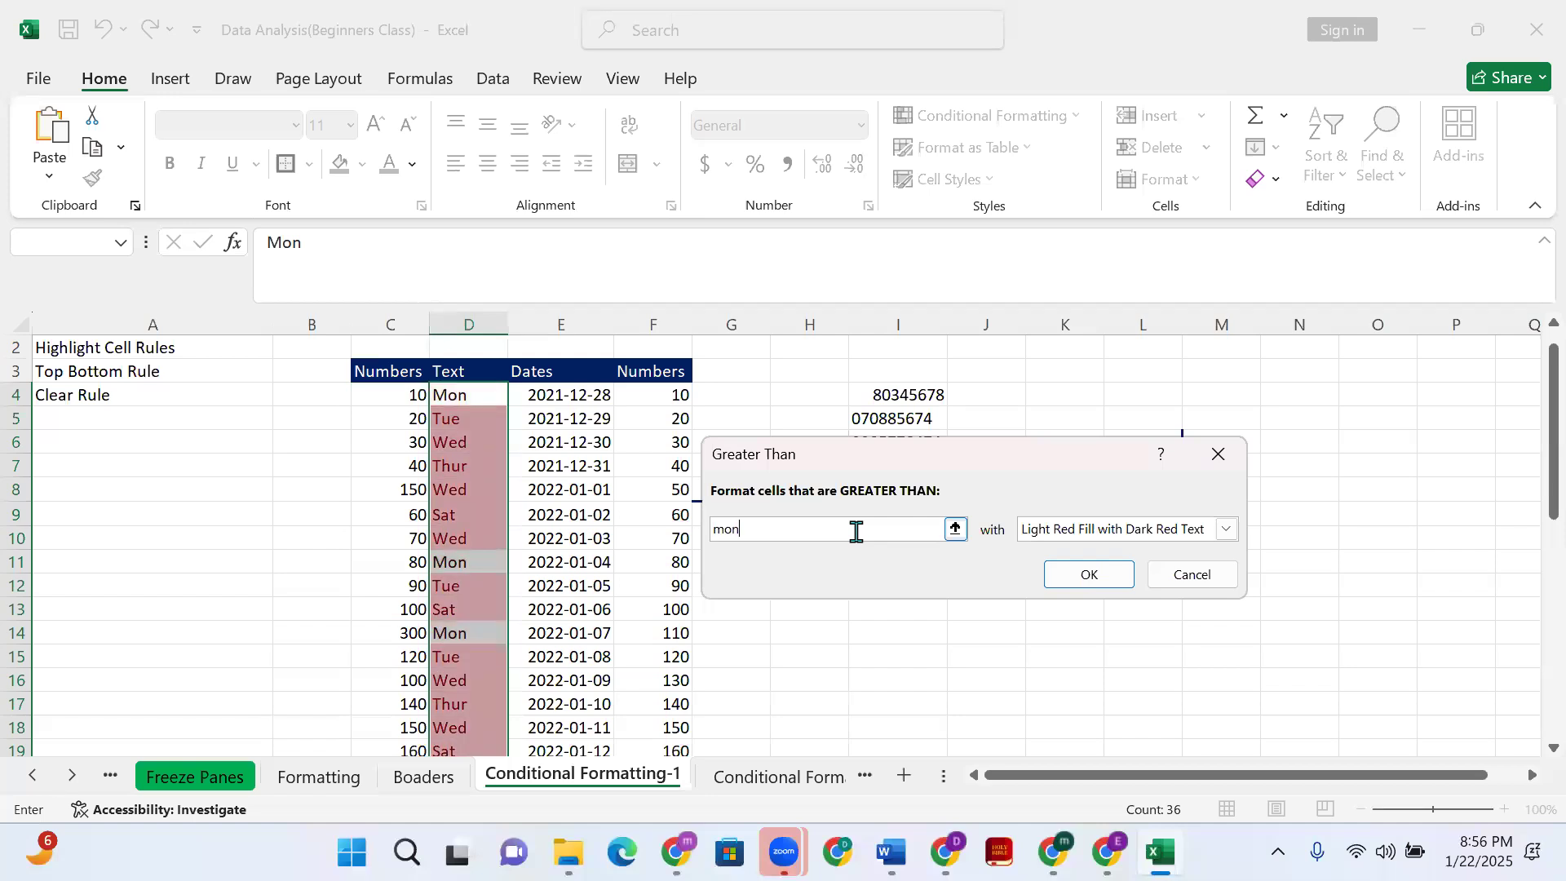
key(BackSpace)
key(BackSpace)
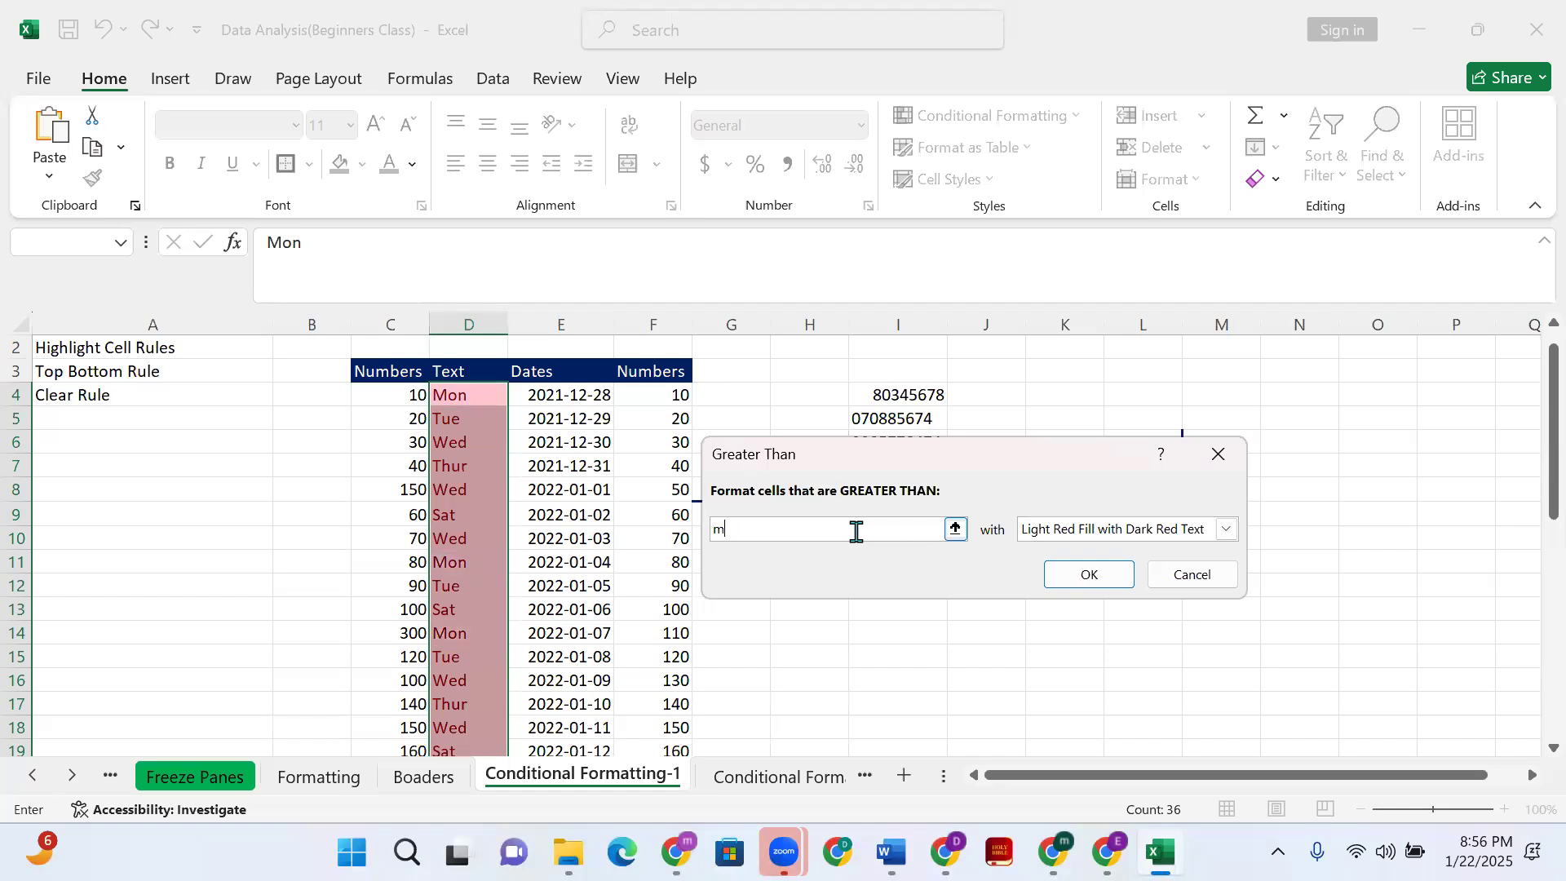
click(1217, 453)
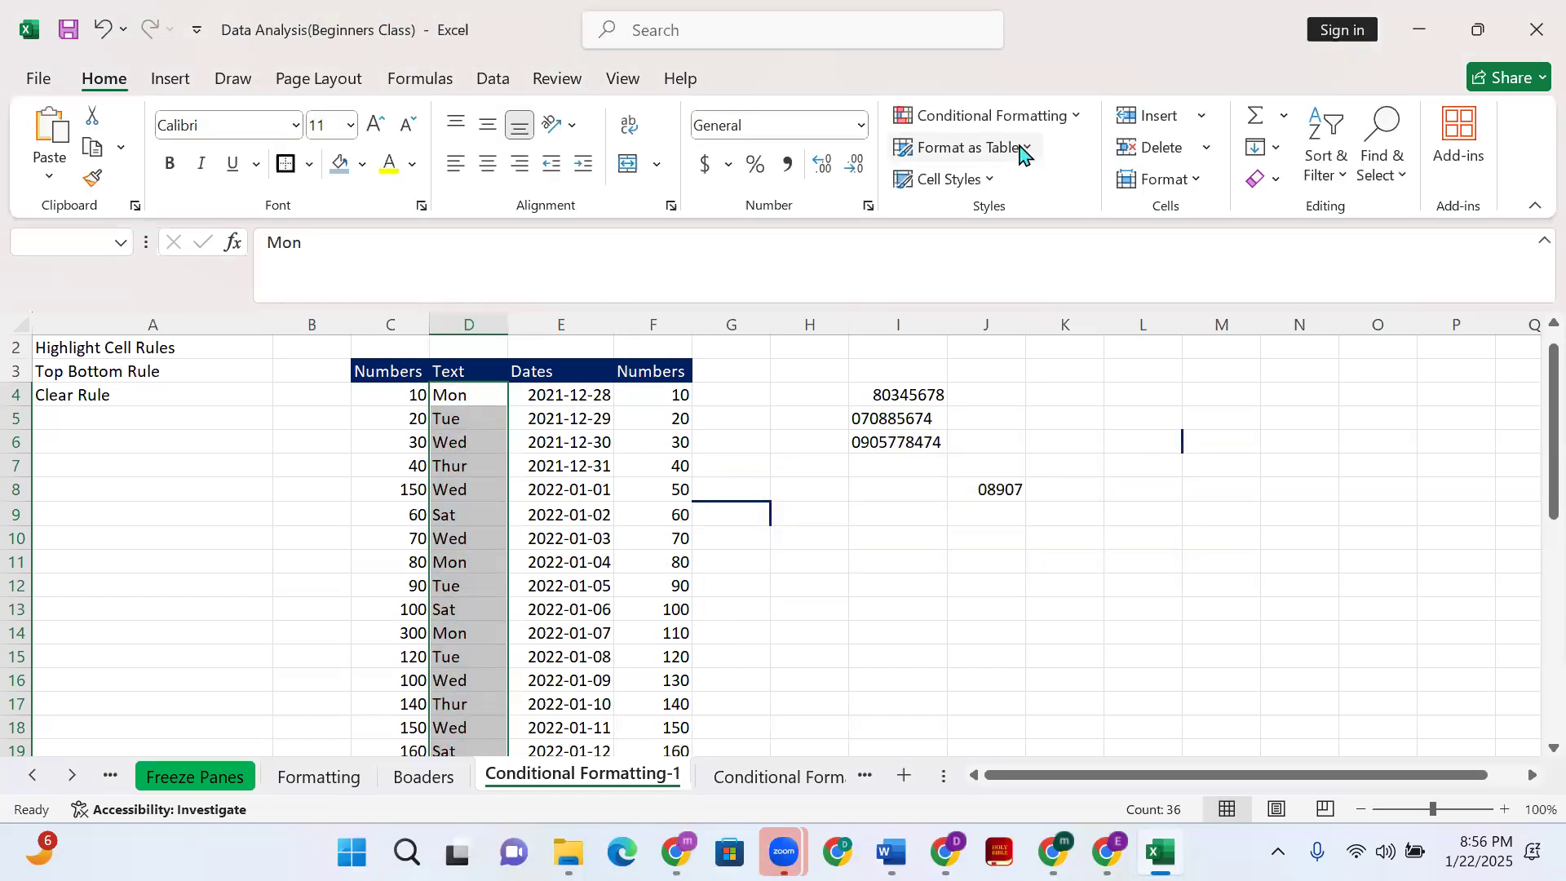
Apply a Text That Contains rule for "Thur" to the selected Text entries, using Light Red Fill with Dark Red Text
click(1078, 131)
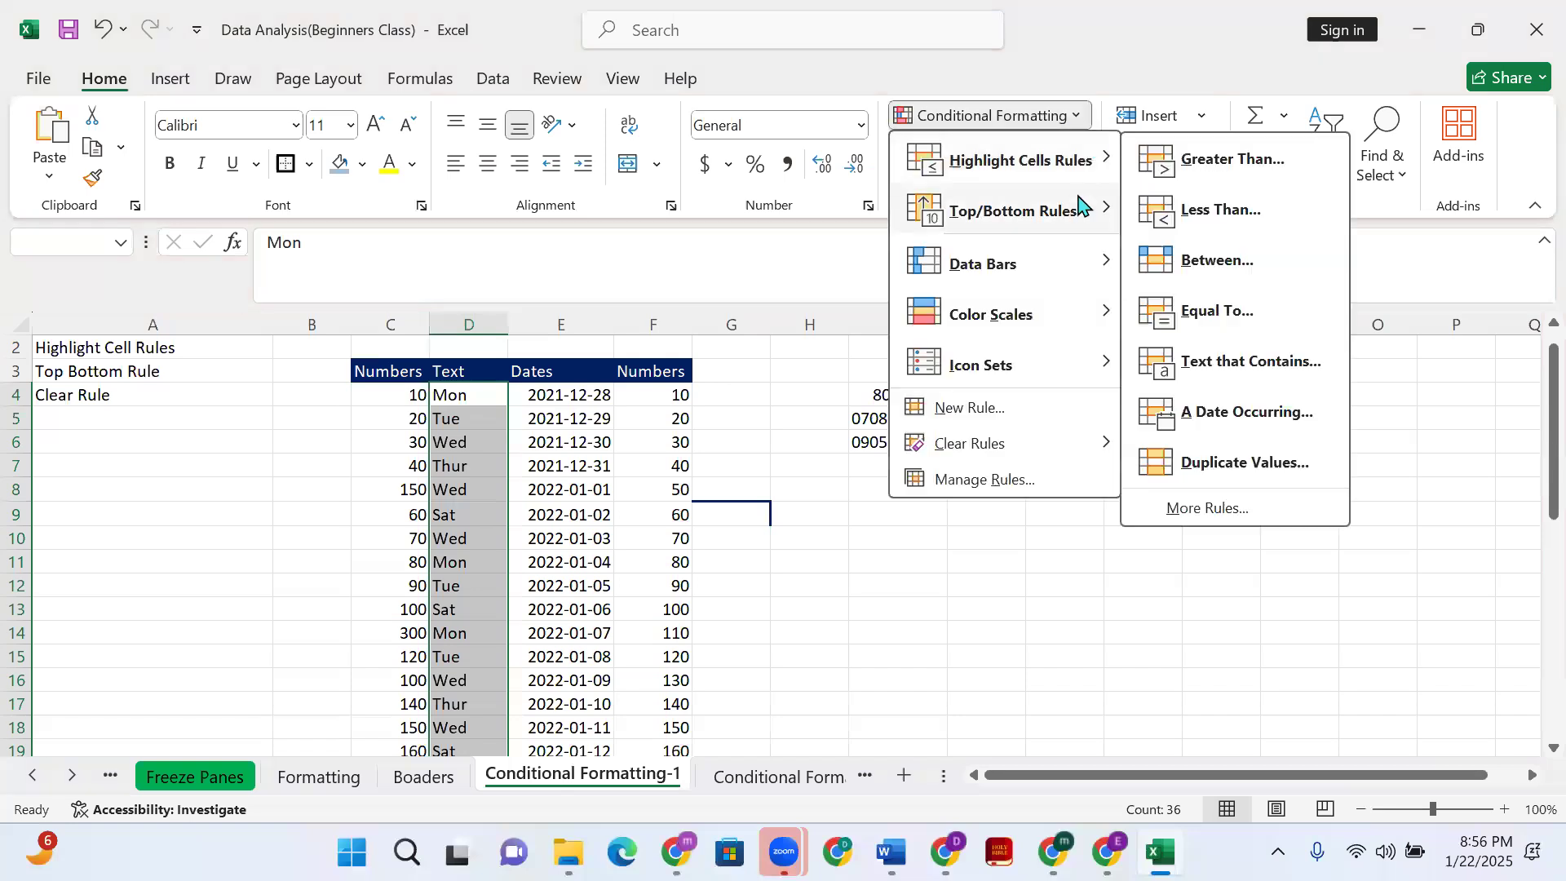
mouse_move(1076, 163)
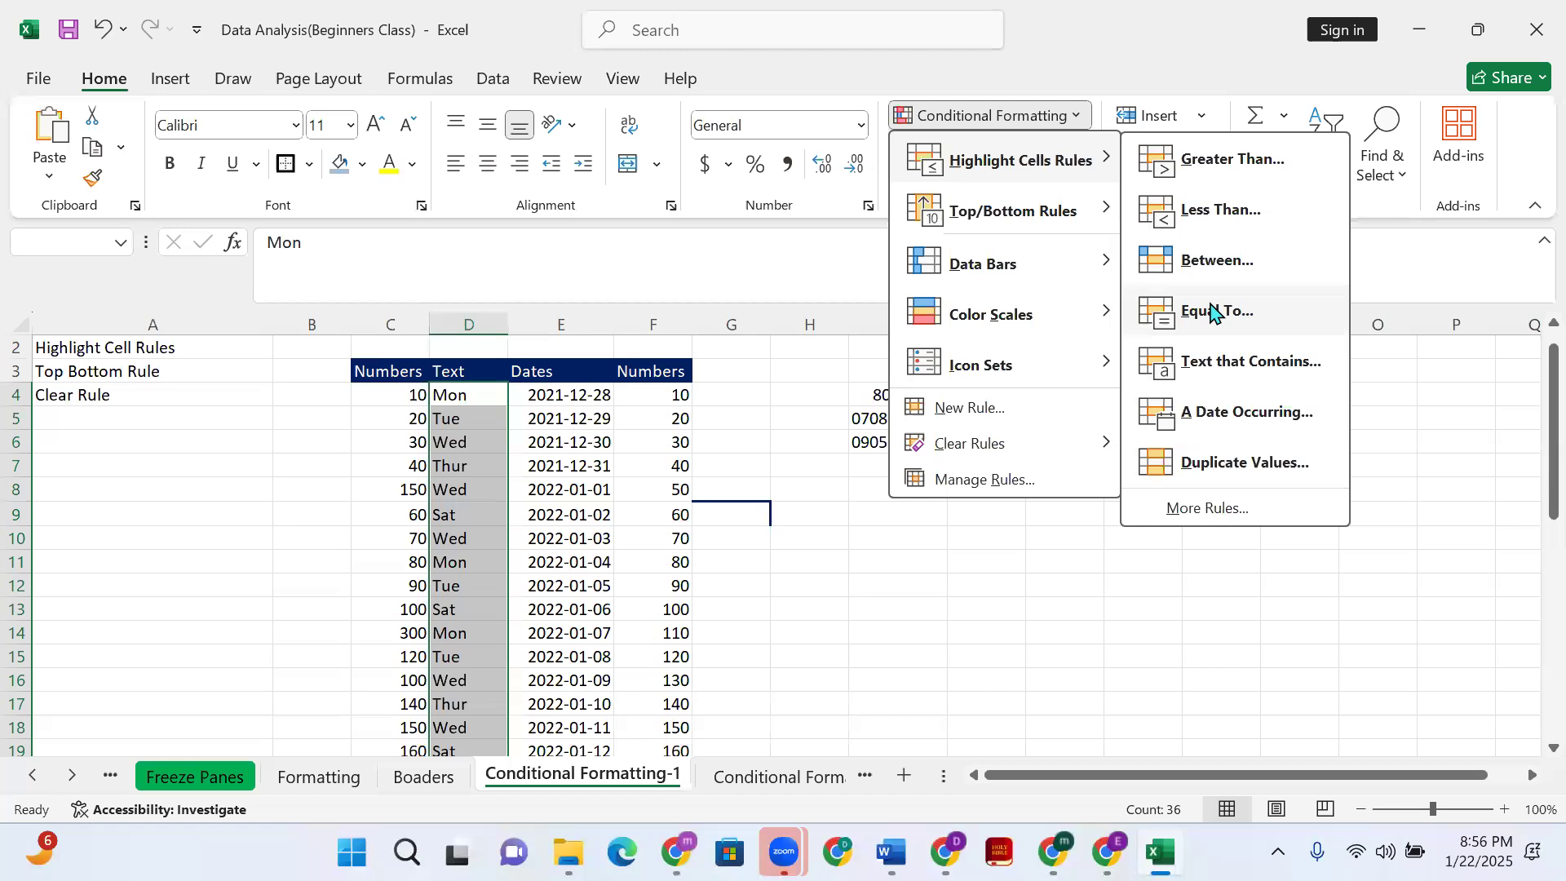
click(1205, 367)
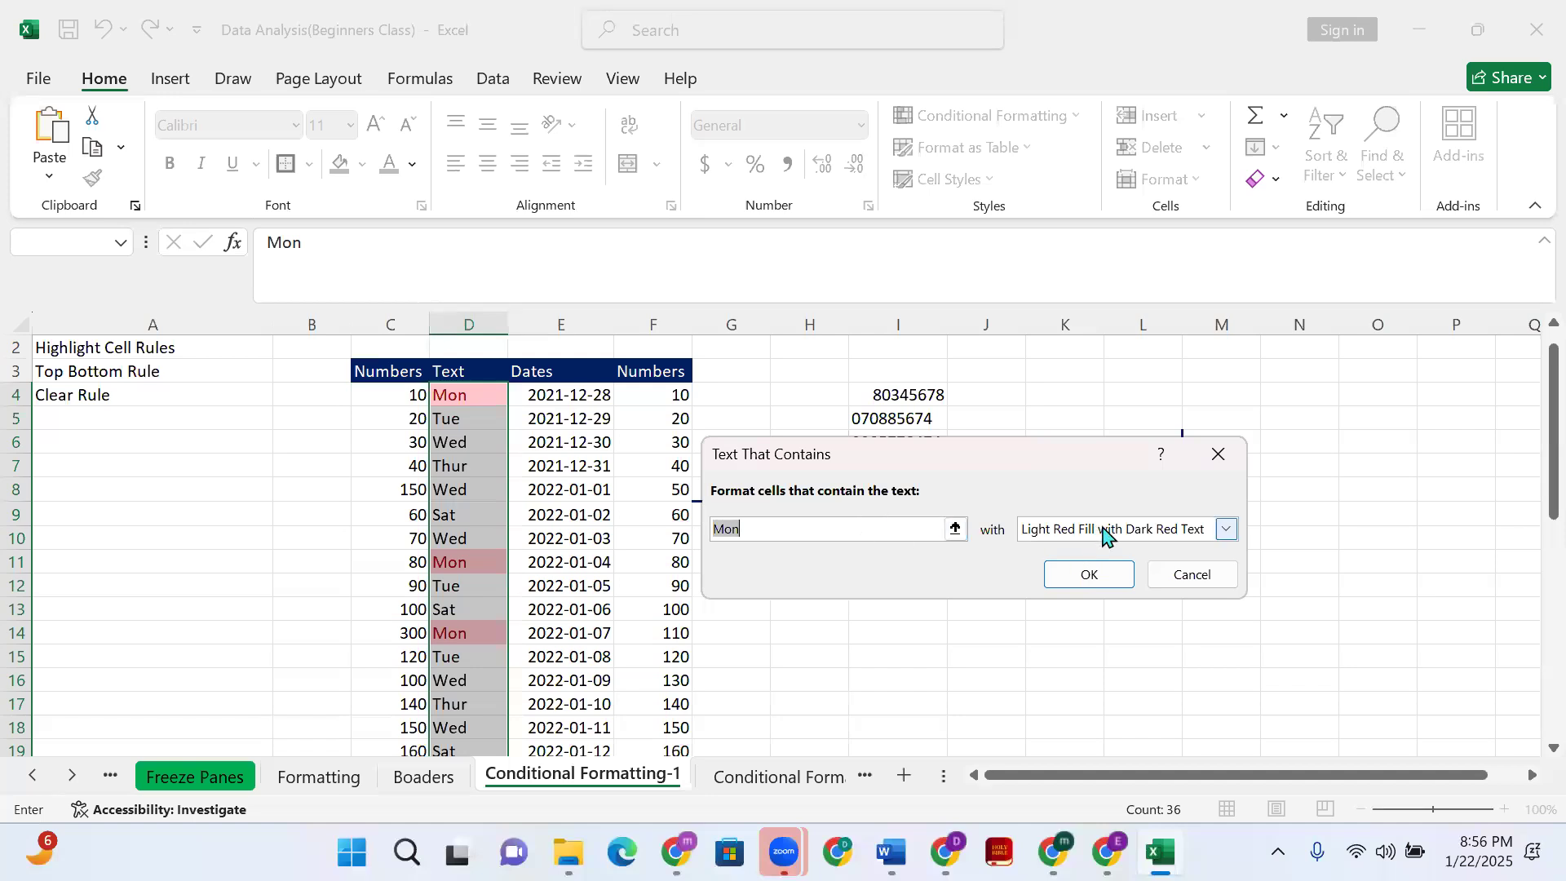
click(832, 530)
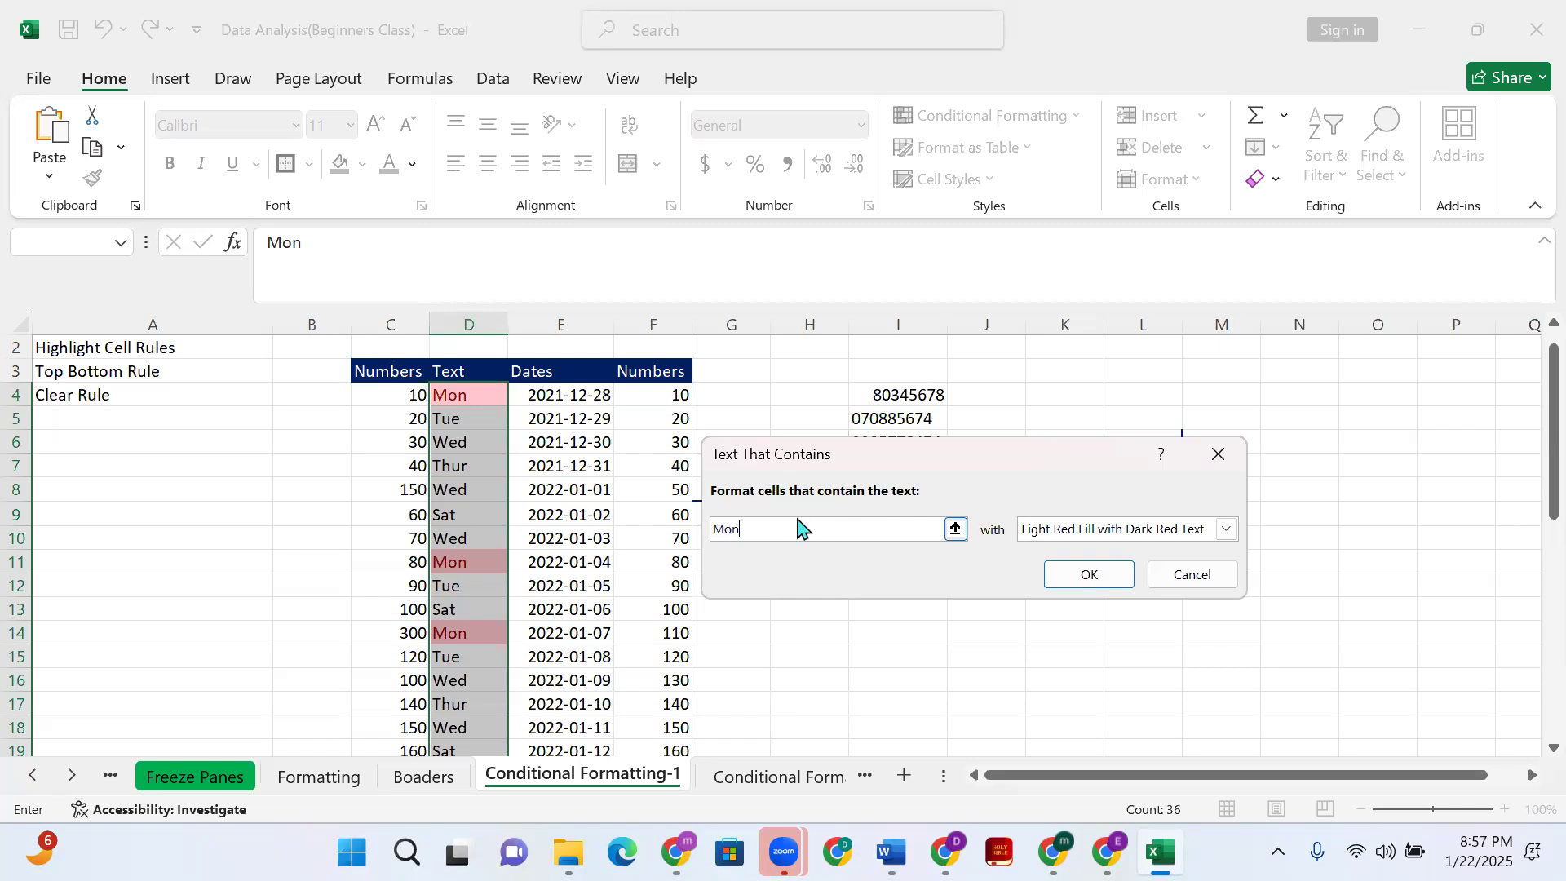
text(ray)
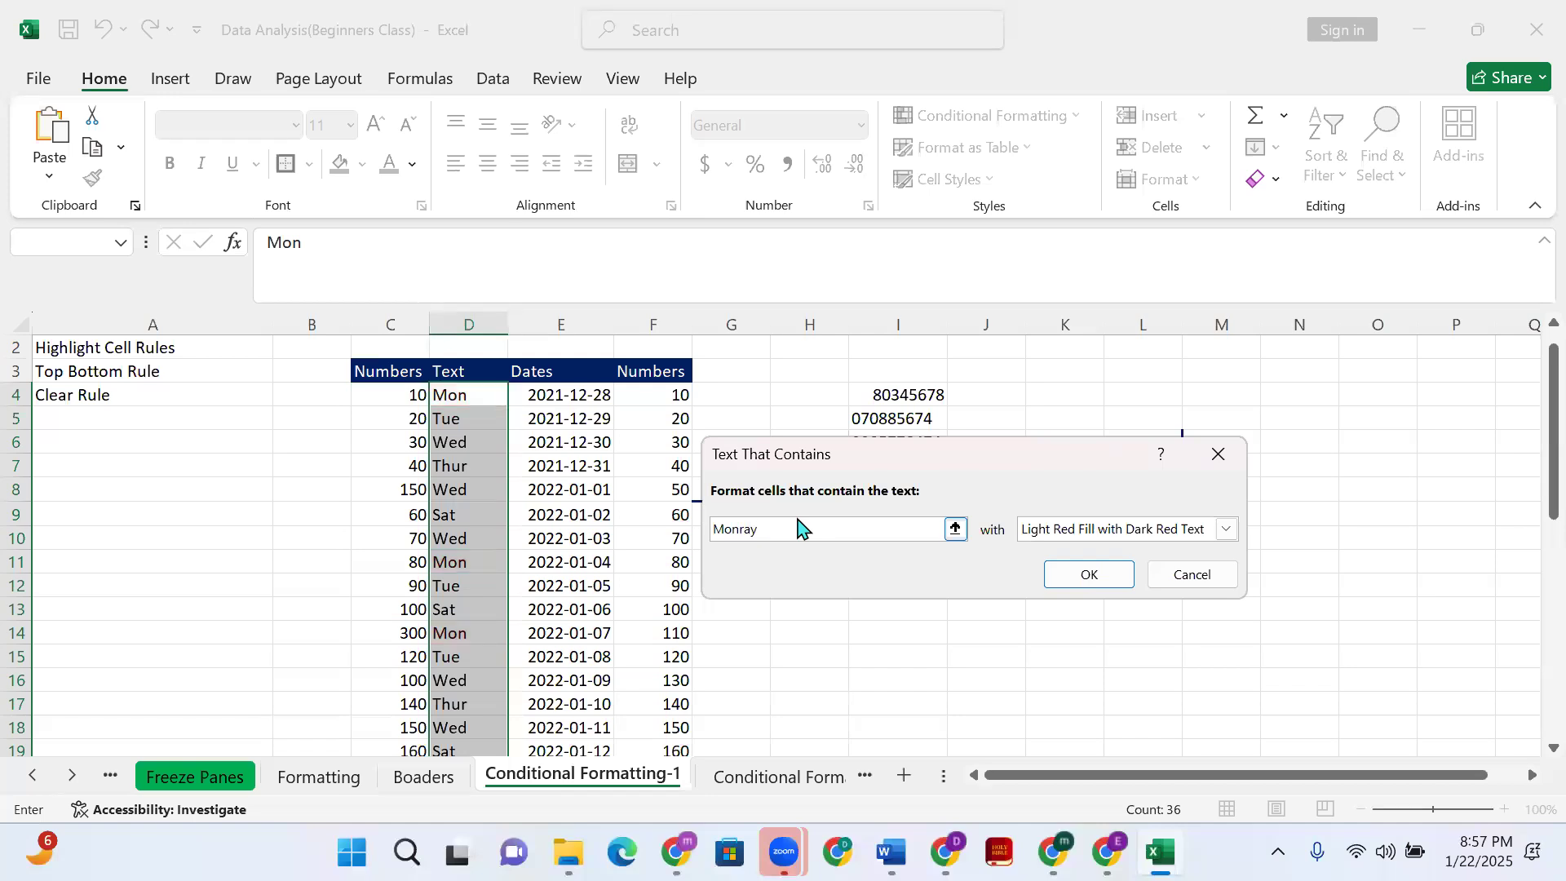
drag(758, 529, 736, 529)
key(BackSpace)
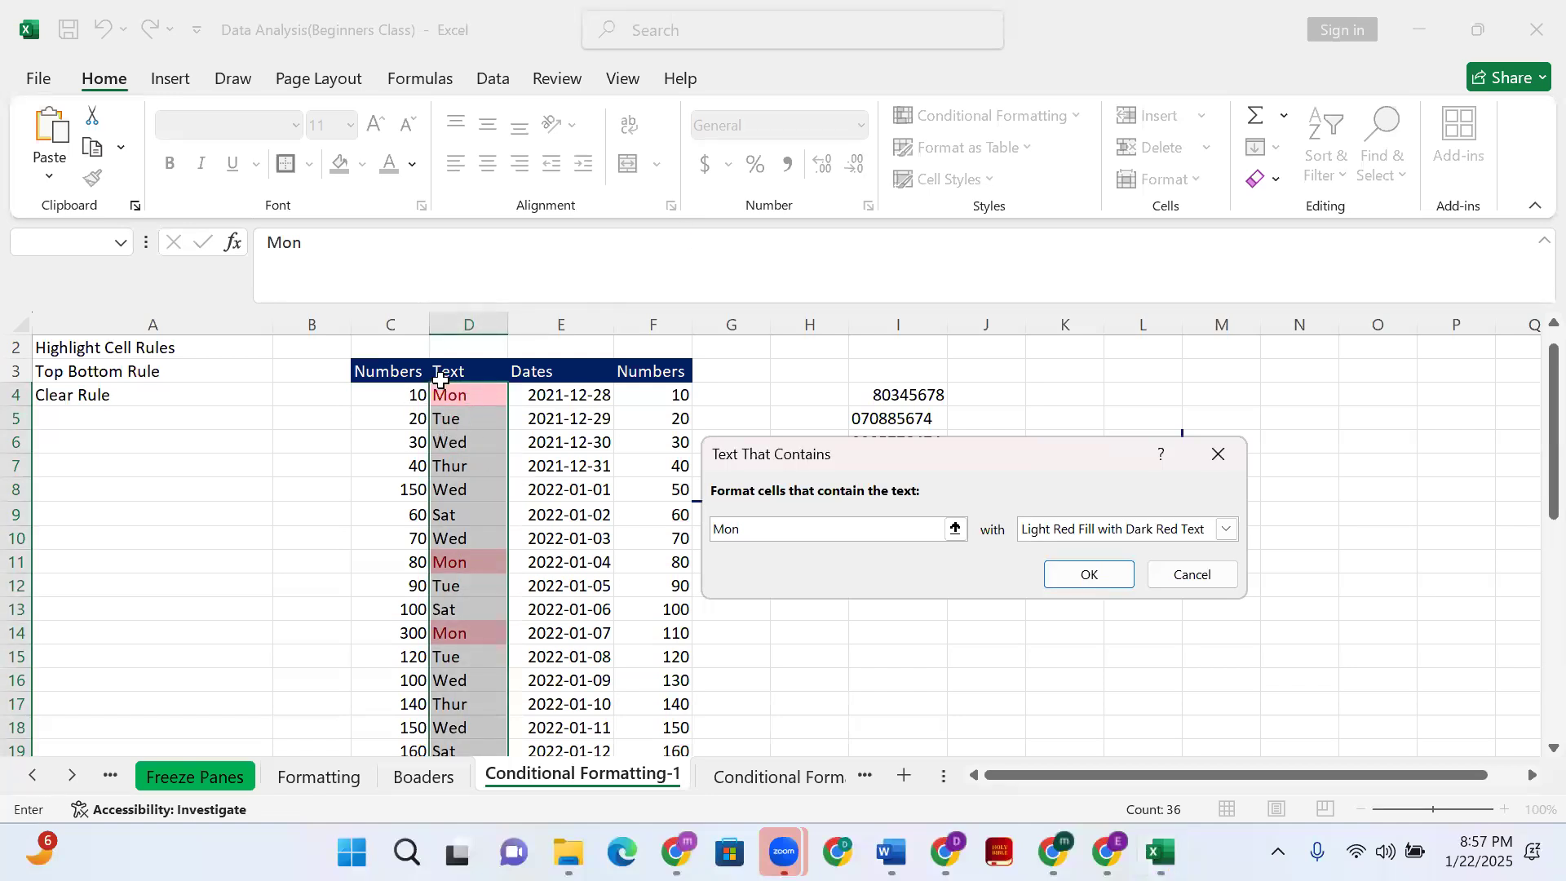
drag(745, 536, 701, 530)
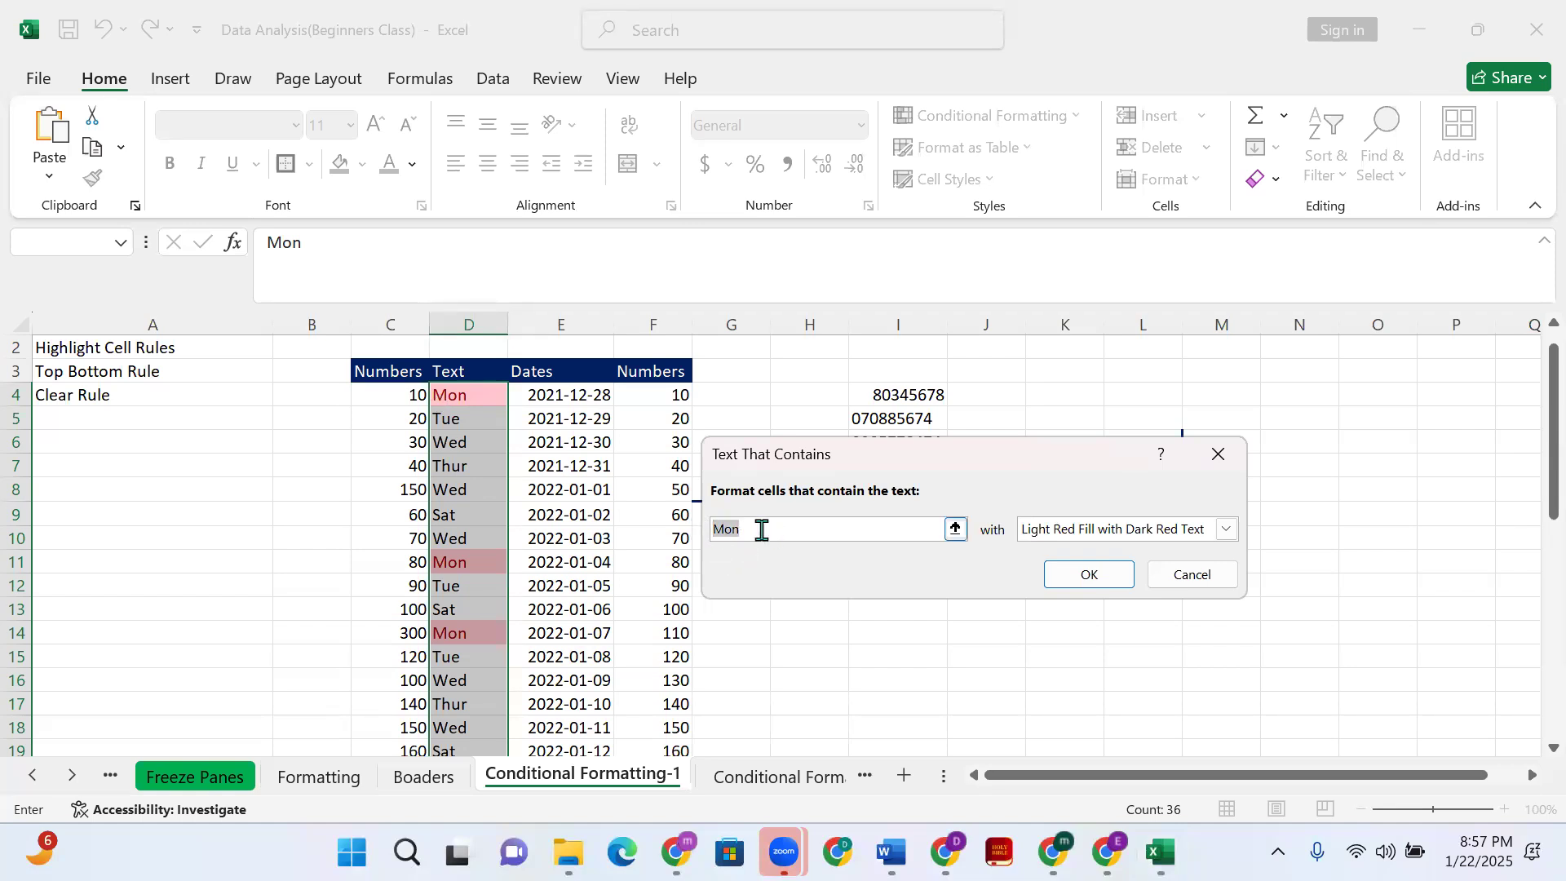
text(Thuy)
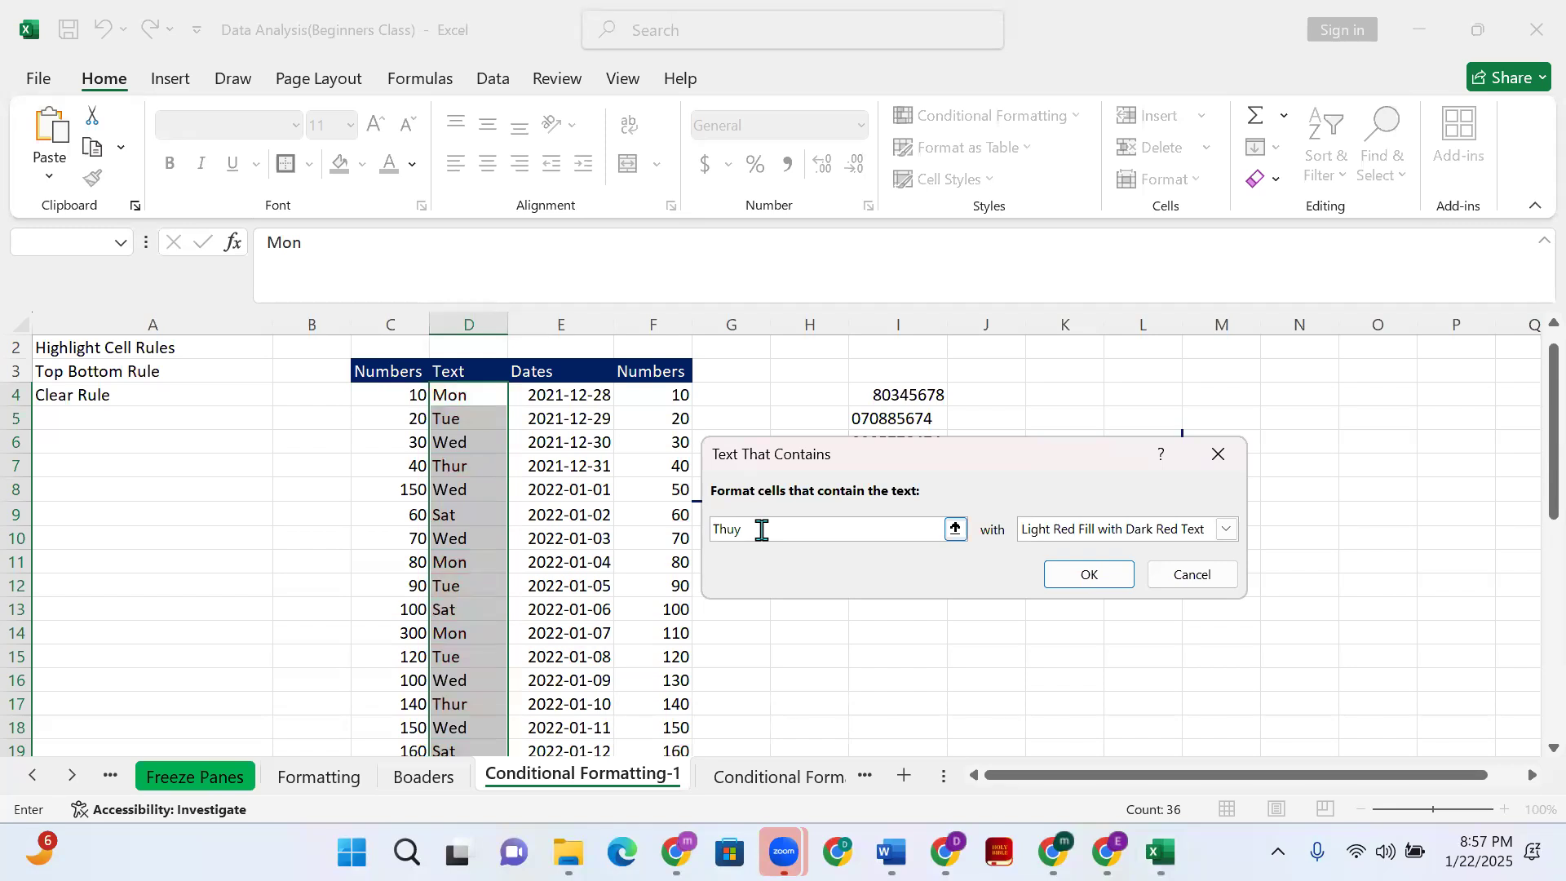
key(BackSpace)
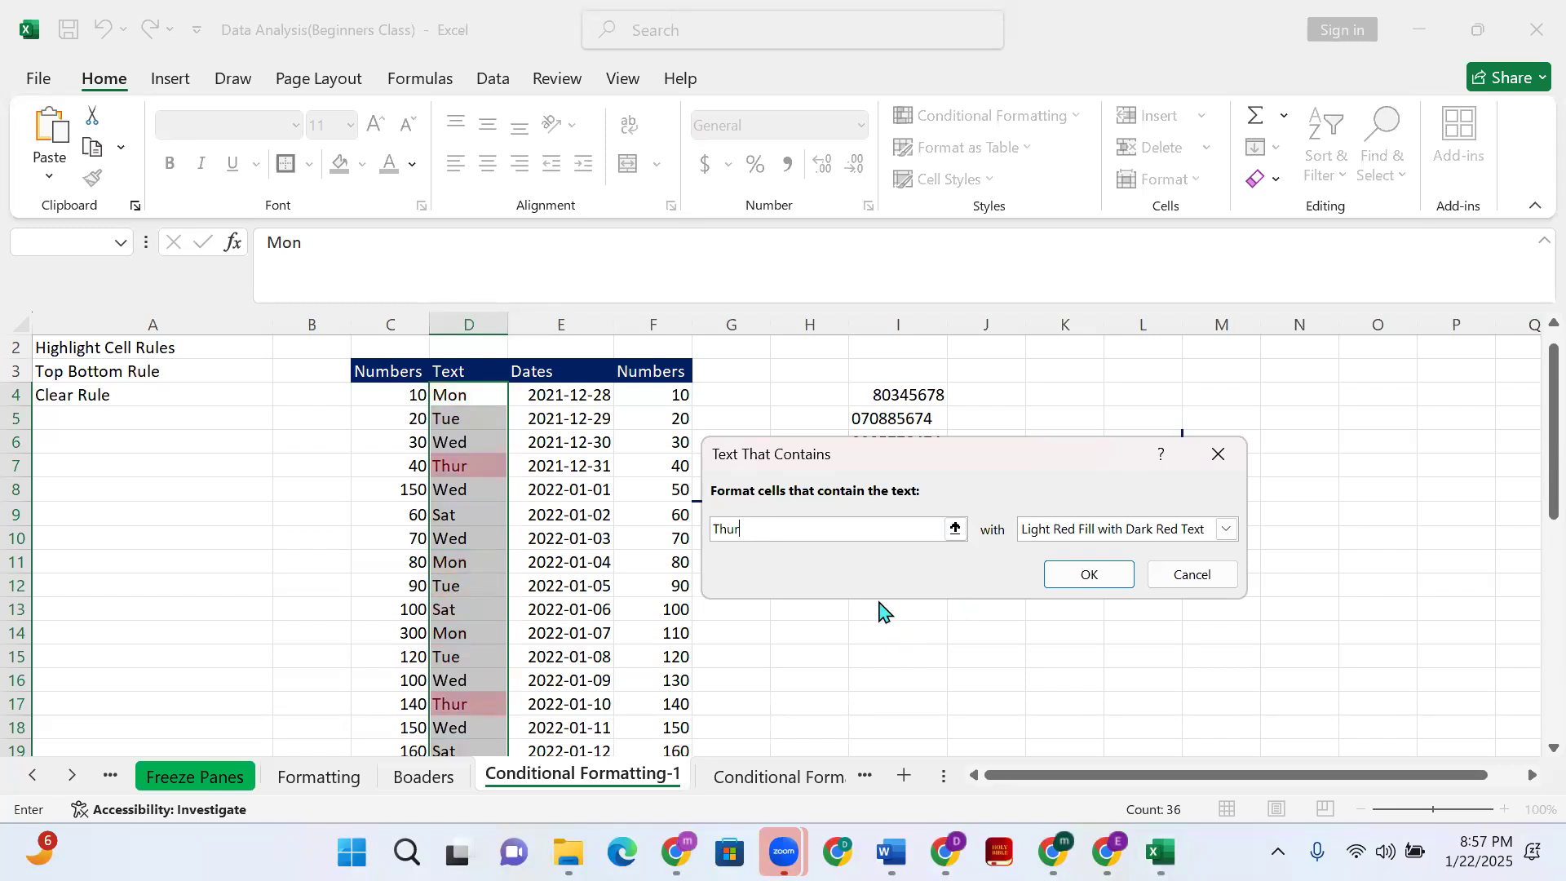
click(1057, 581)
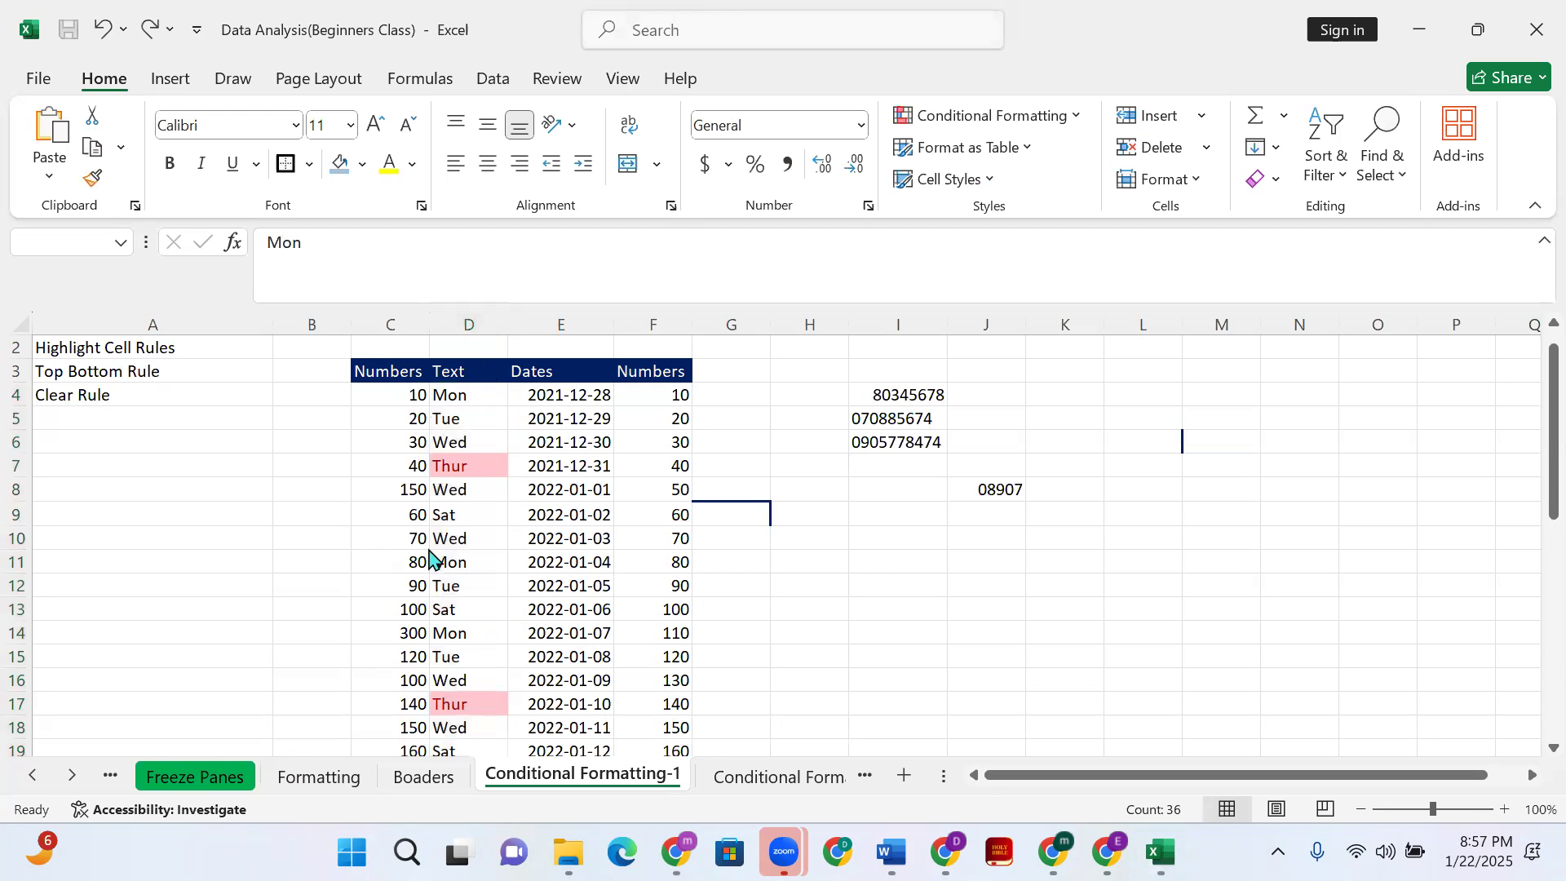
Examine the highlighting down the Text column, and reselect D4 to D39 to view the Highlight Cells Rules options
scroll(454, 561, down, 3)
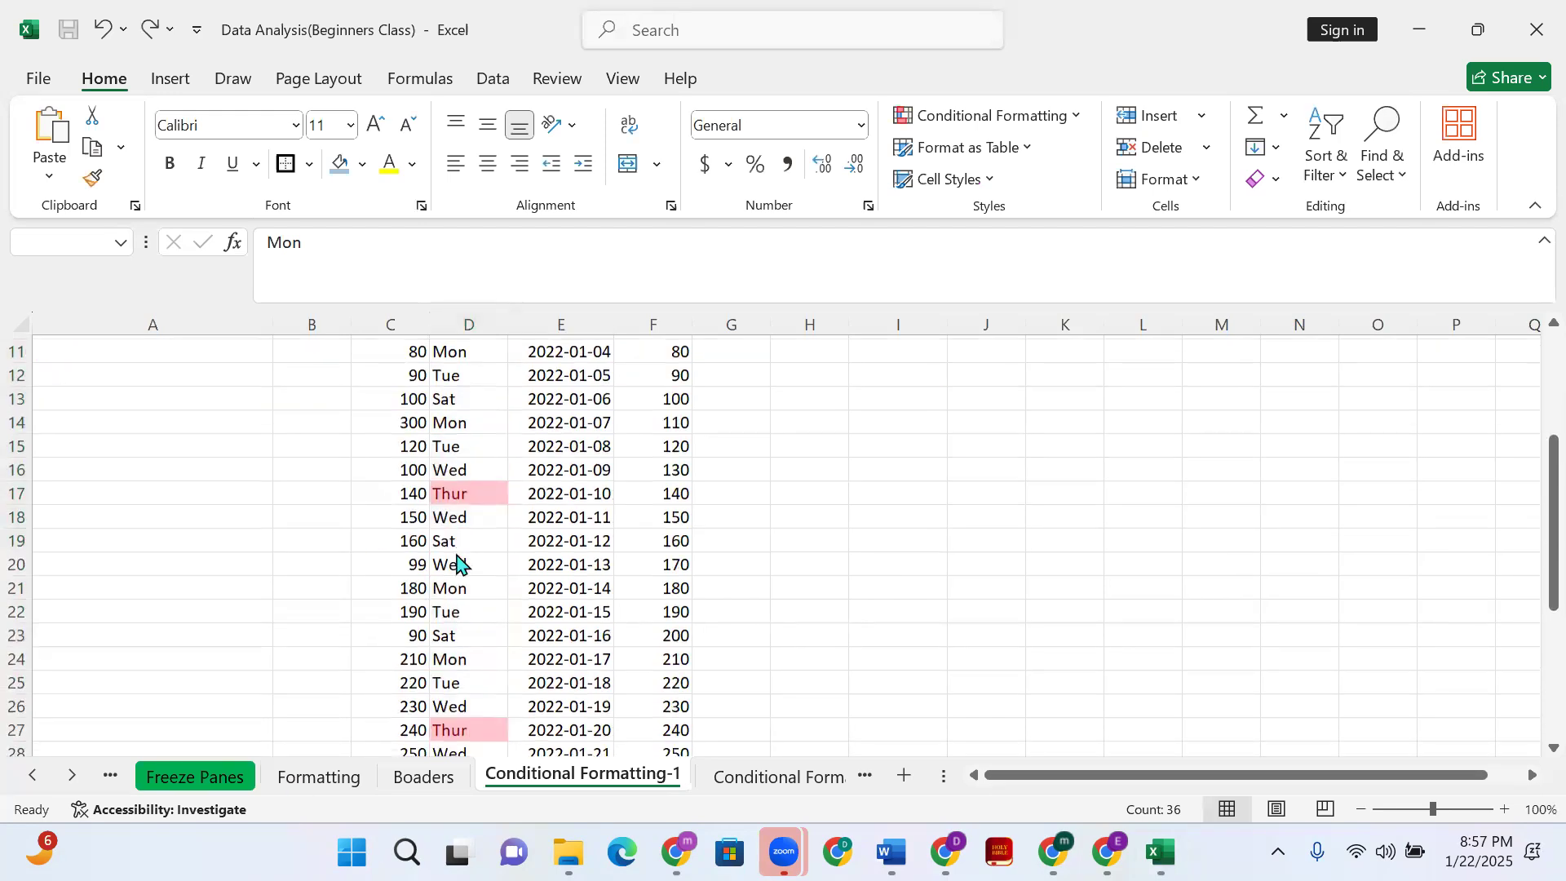
scroll(454, 561, up, 4)
scroll(471, 488, down, 2)
scroll(465, 448, up, 2)
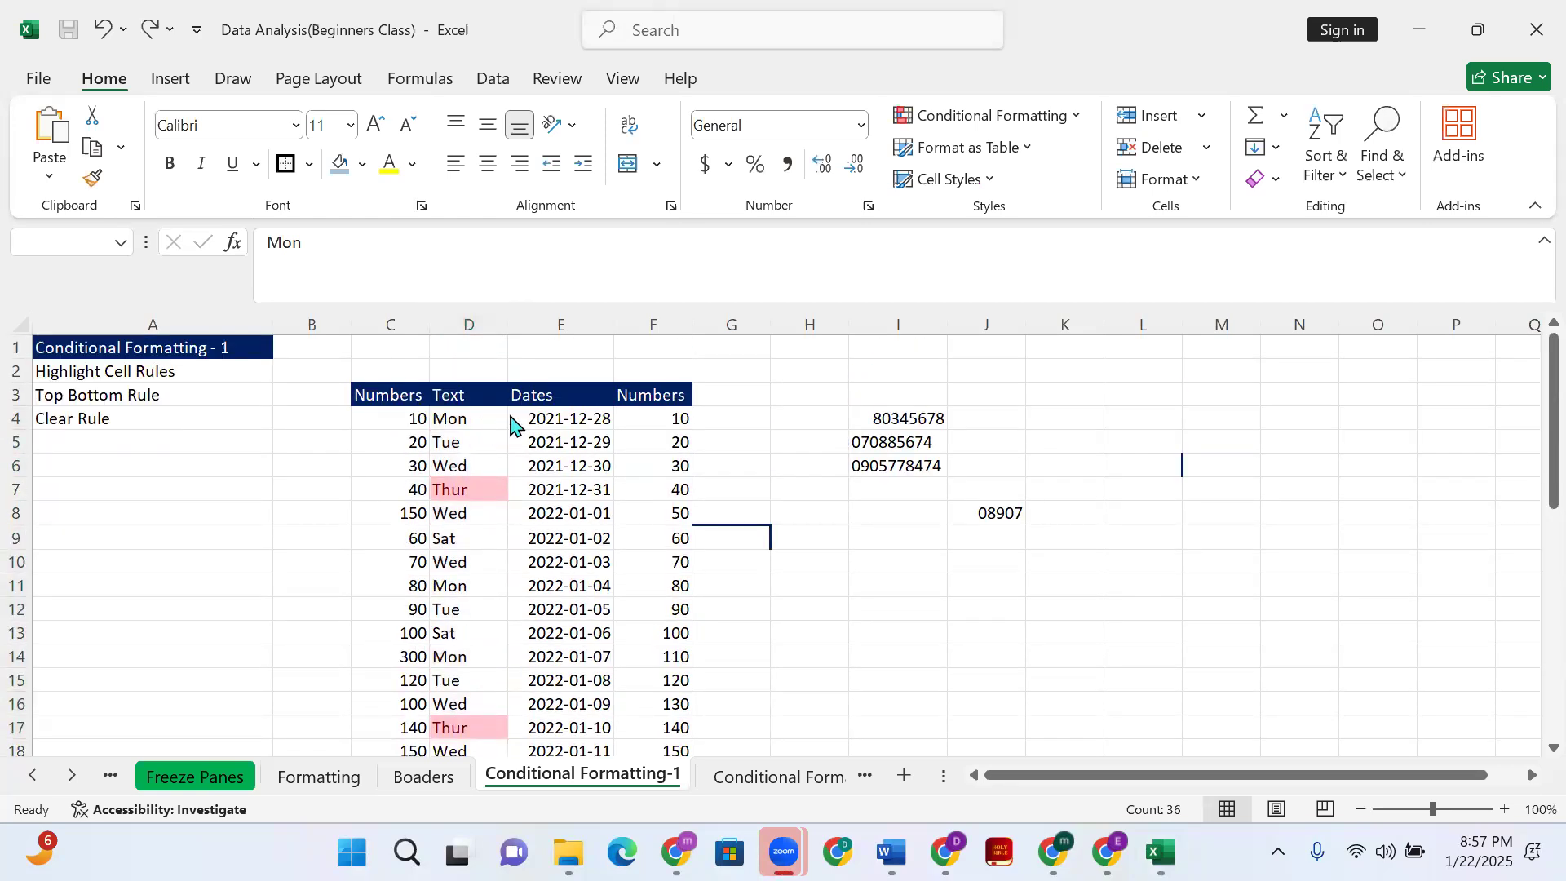
click(468, 418)
key(ctrl+shift+Down)
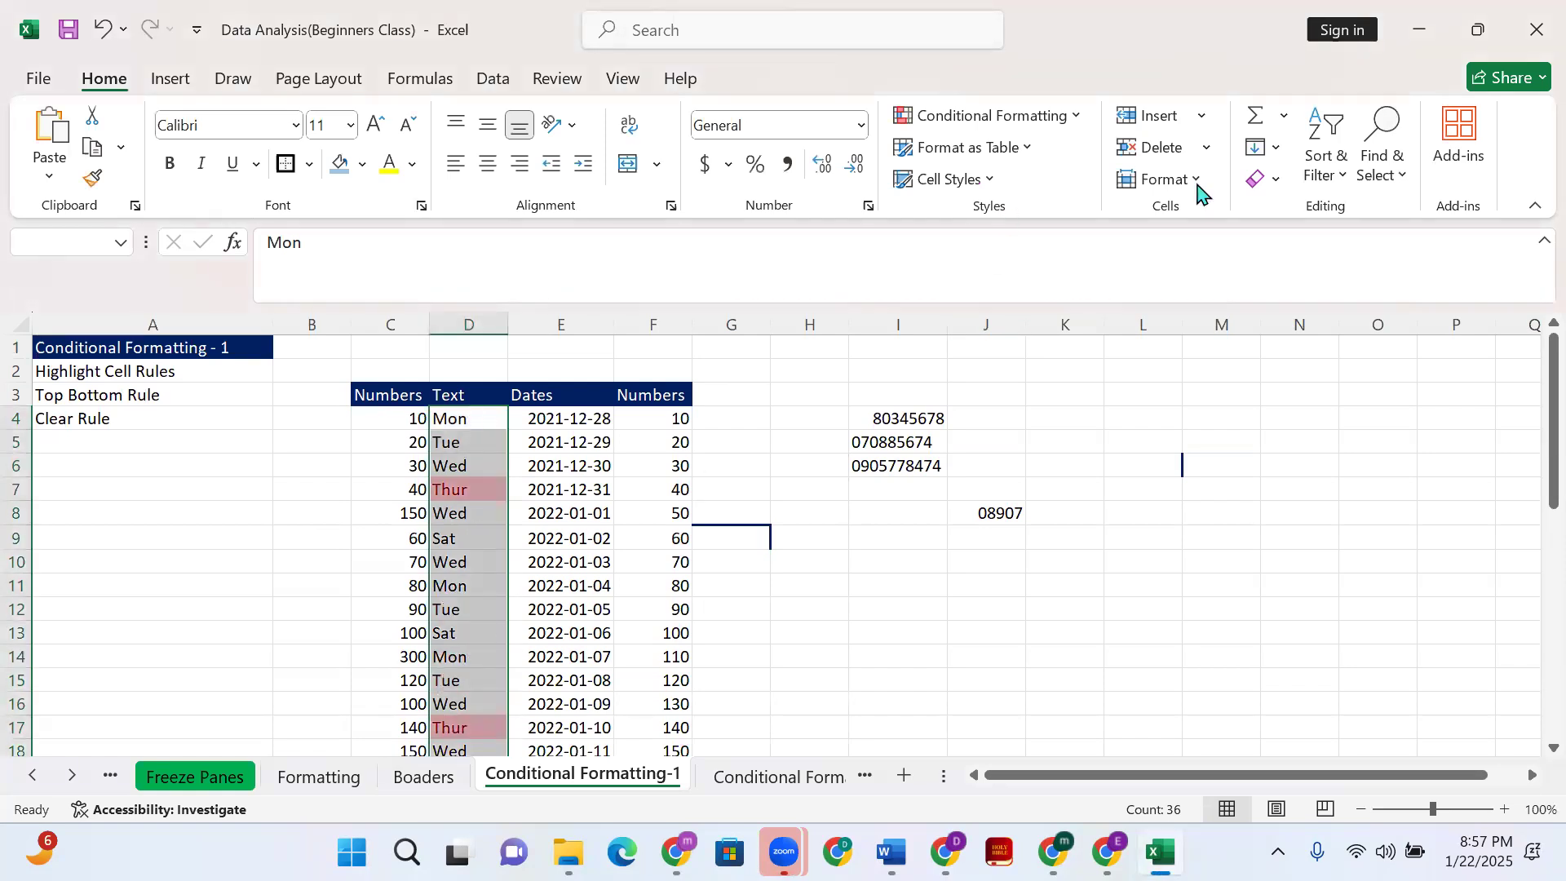
click(991, 115)
mouse_move(1119, 166)
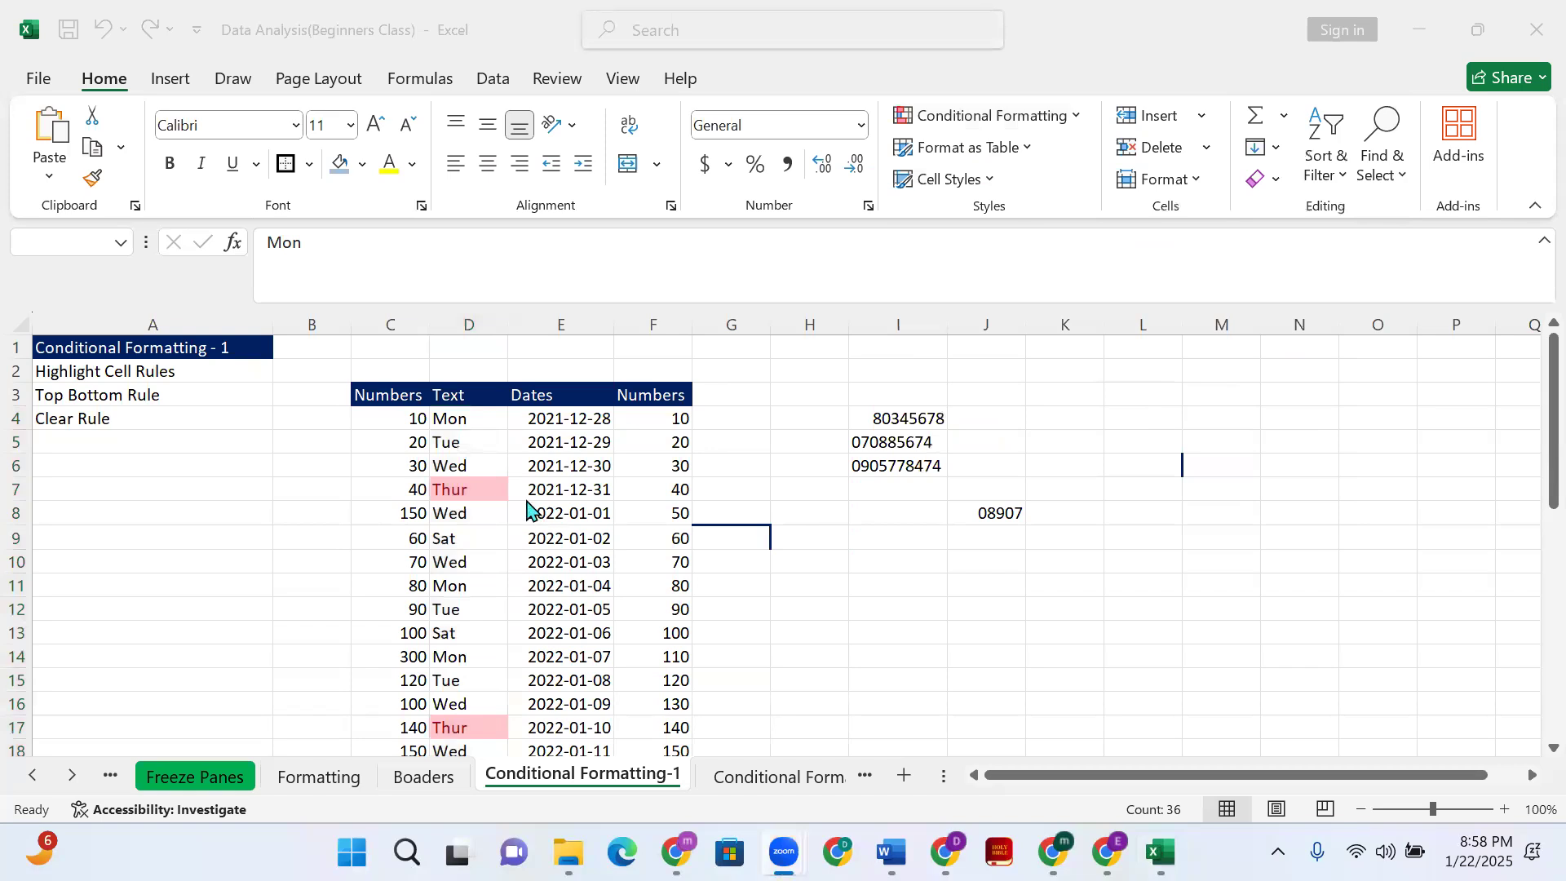
Change the year of the first date in cell E4 so that it reads 12/28/2025
click(525, 426)
click(574, 421)
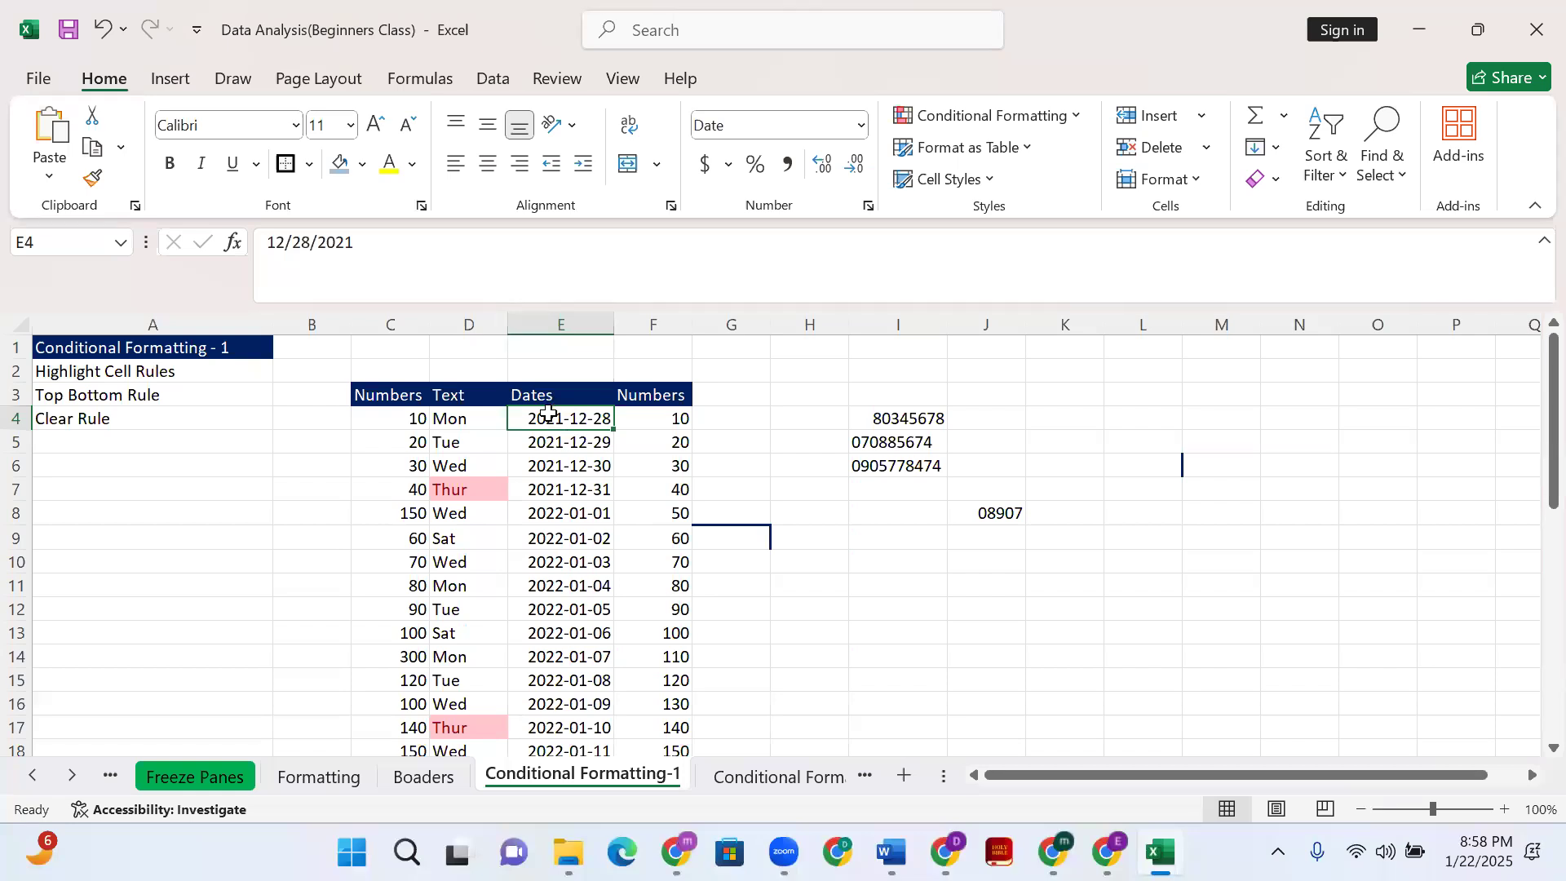
double_click(547, 415)
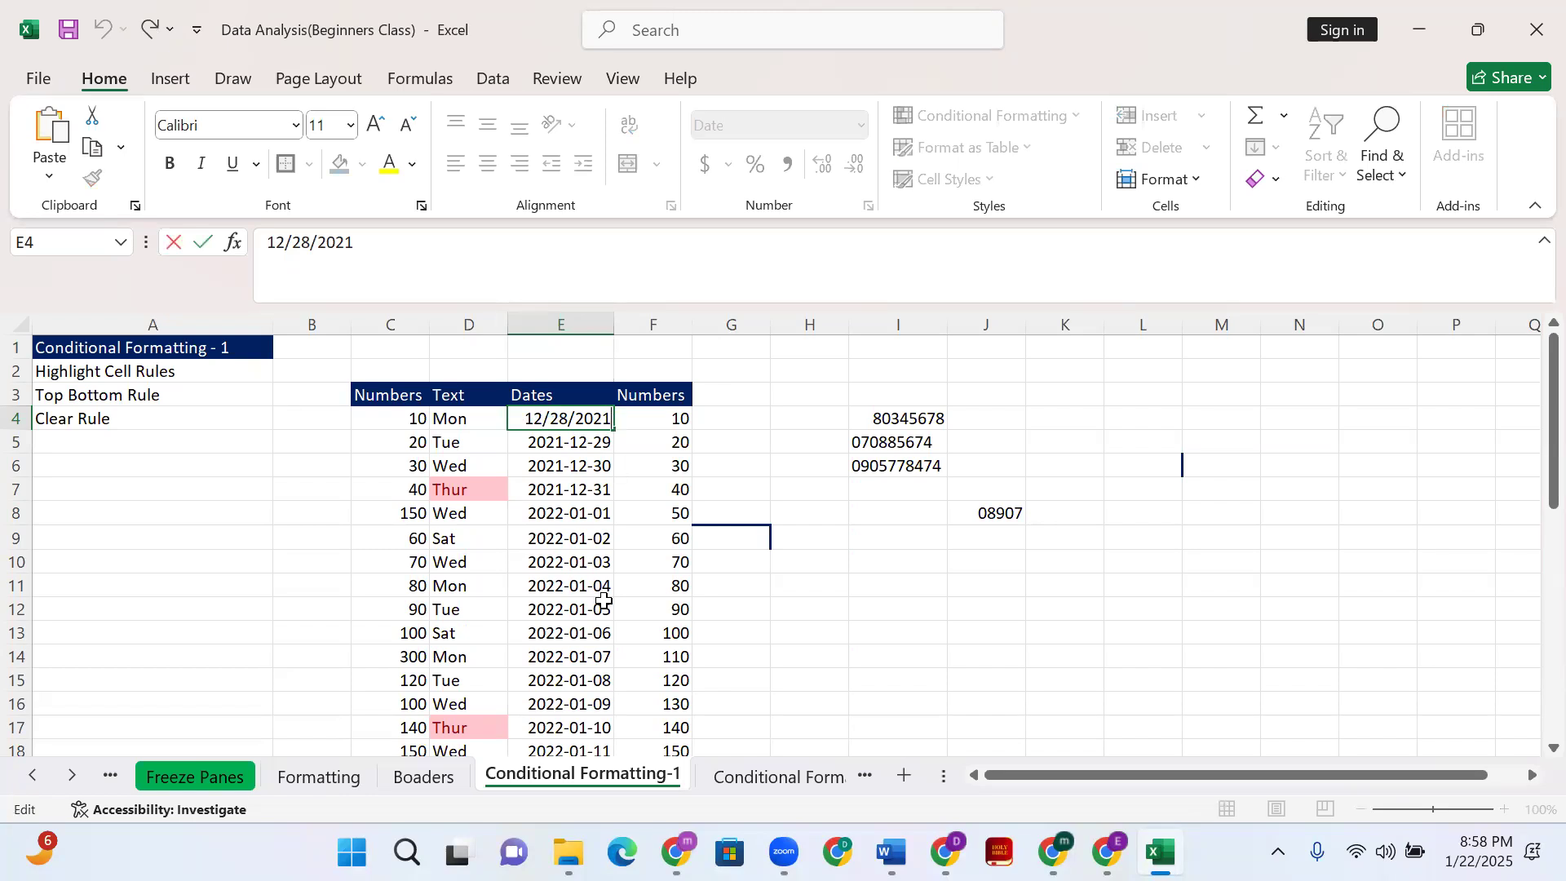
key(BackSpace)
text(5)
key(Return)
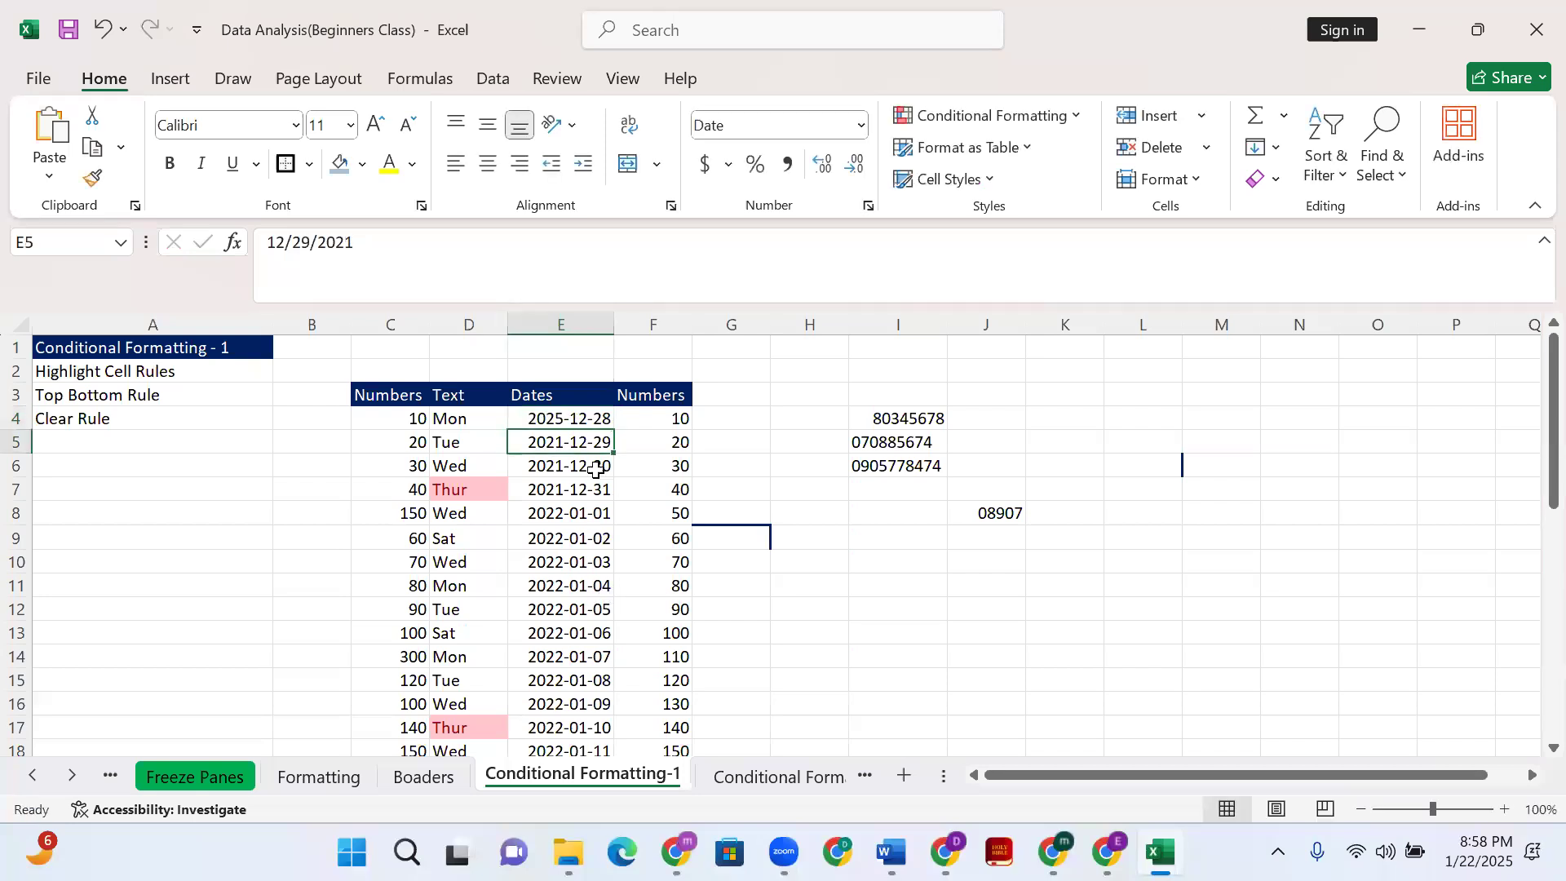
Fill the Dates column down from E4 to E39 with consecutive dates and check the filled series
click(601, 422)
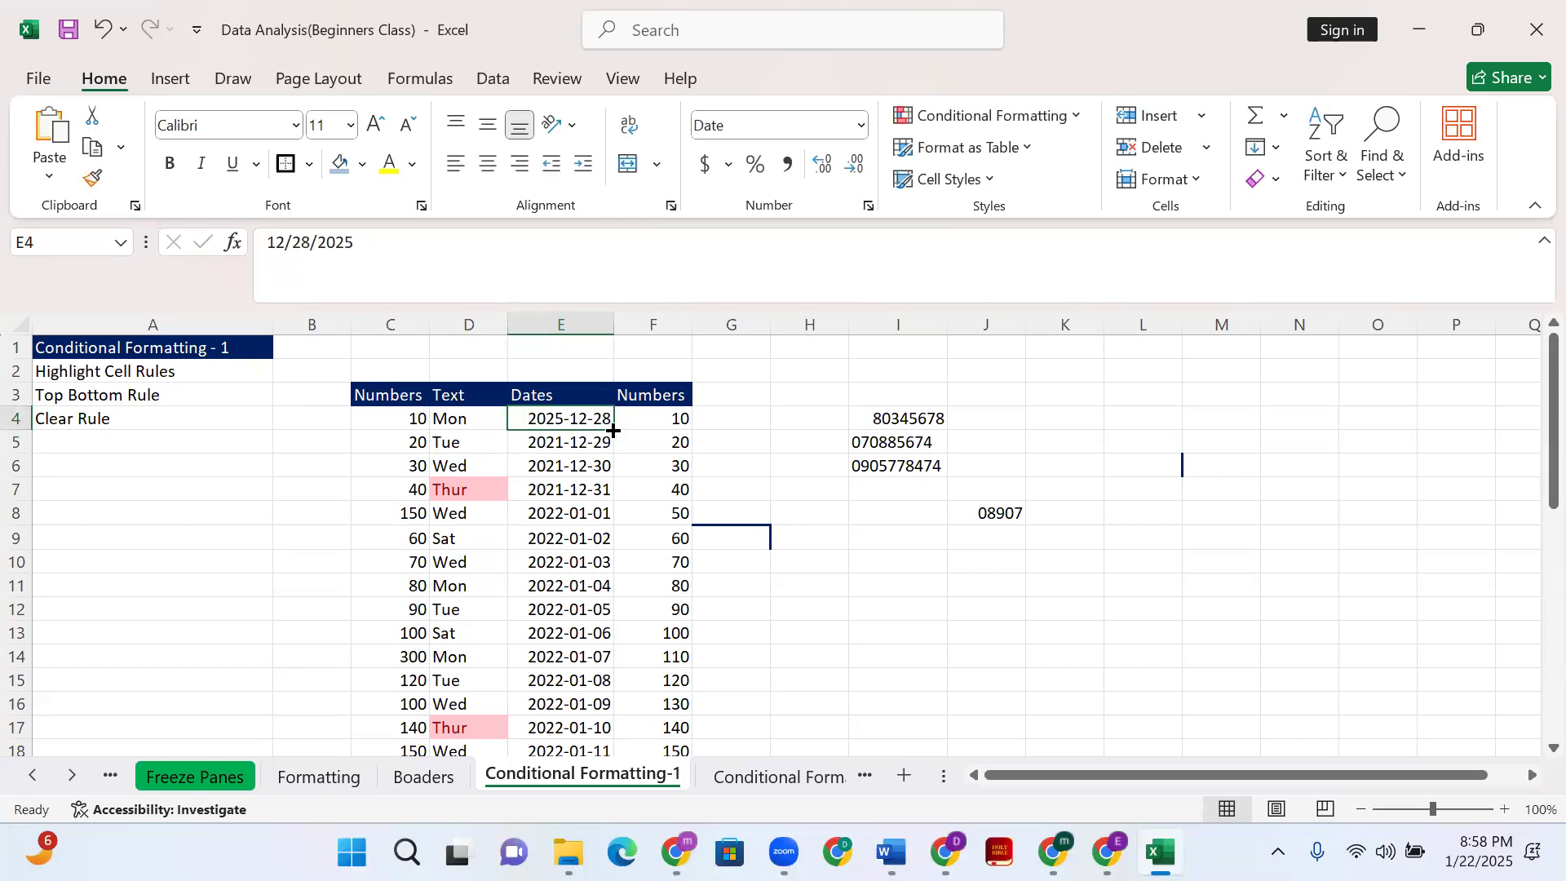
double_click(613, 429)
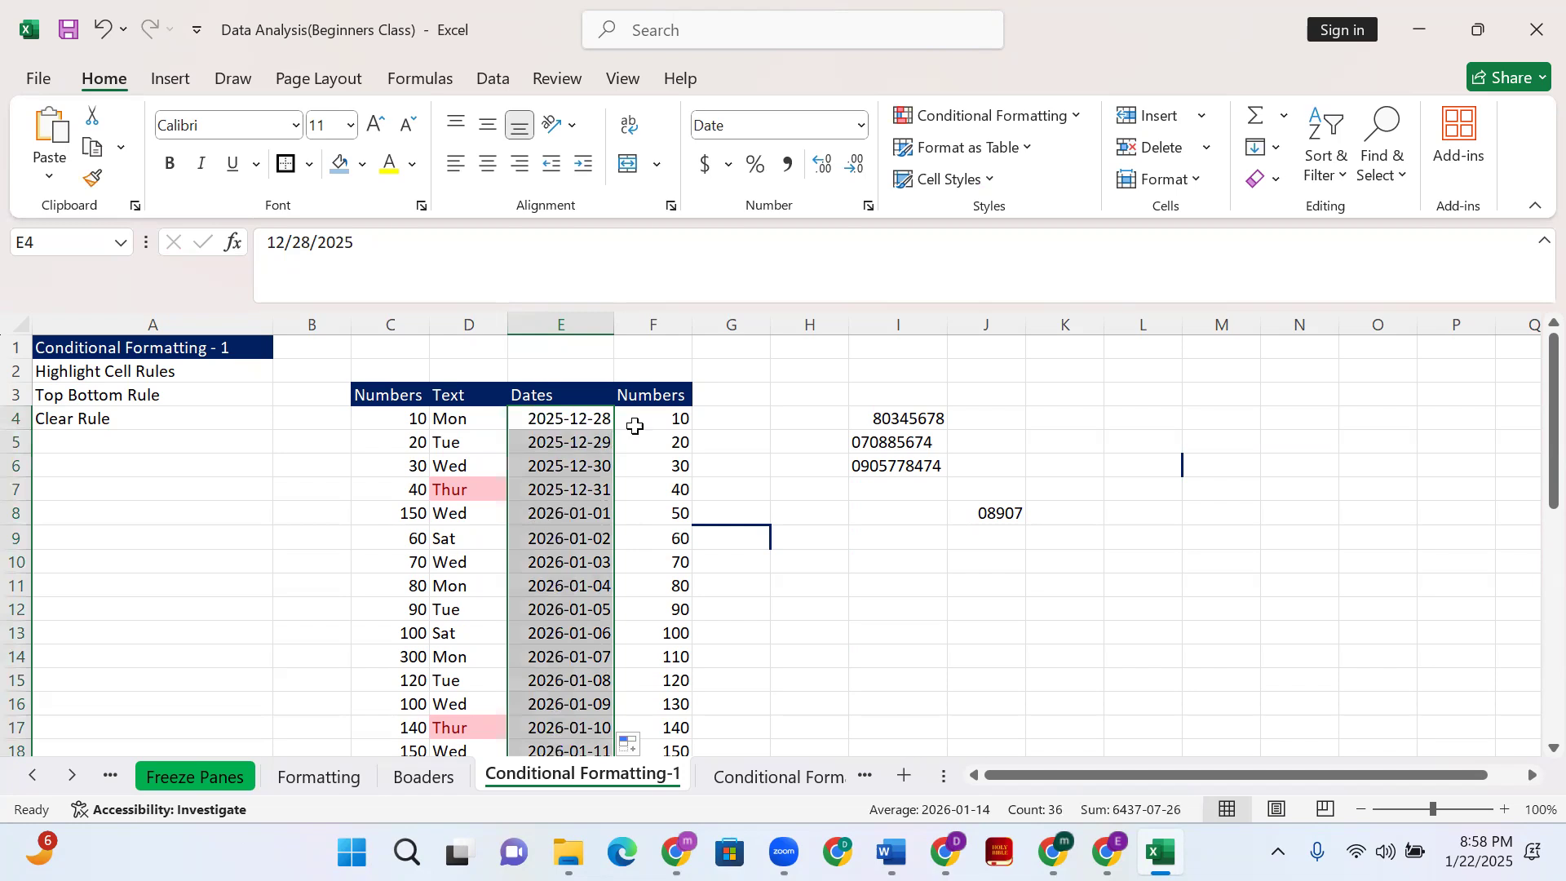
click(634, 426)
scroll(580, 511, down, 5)
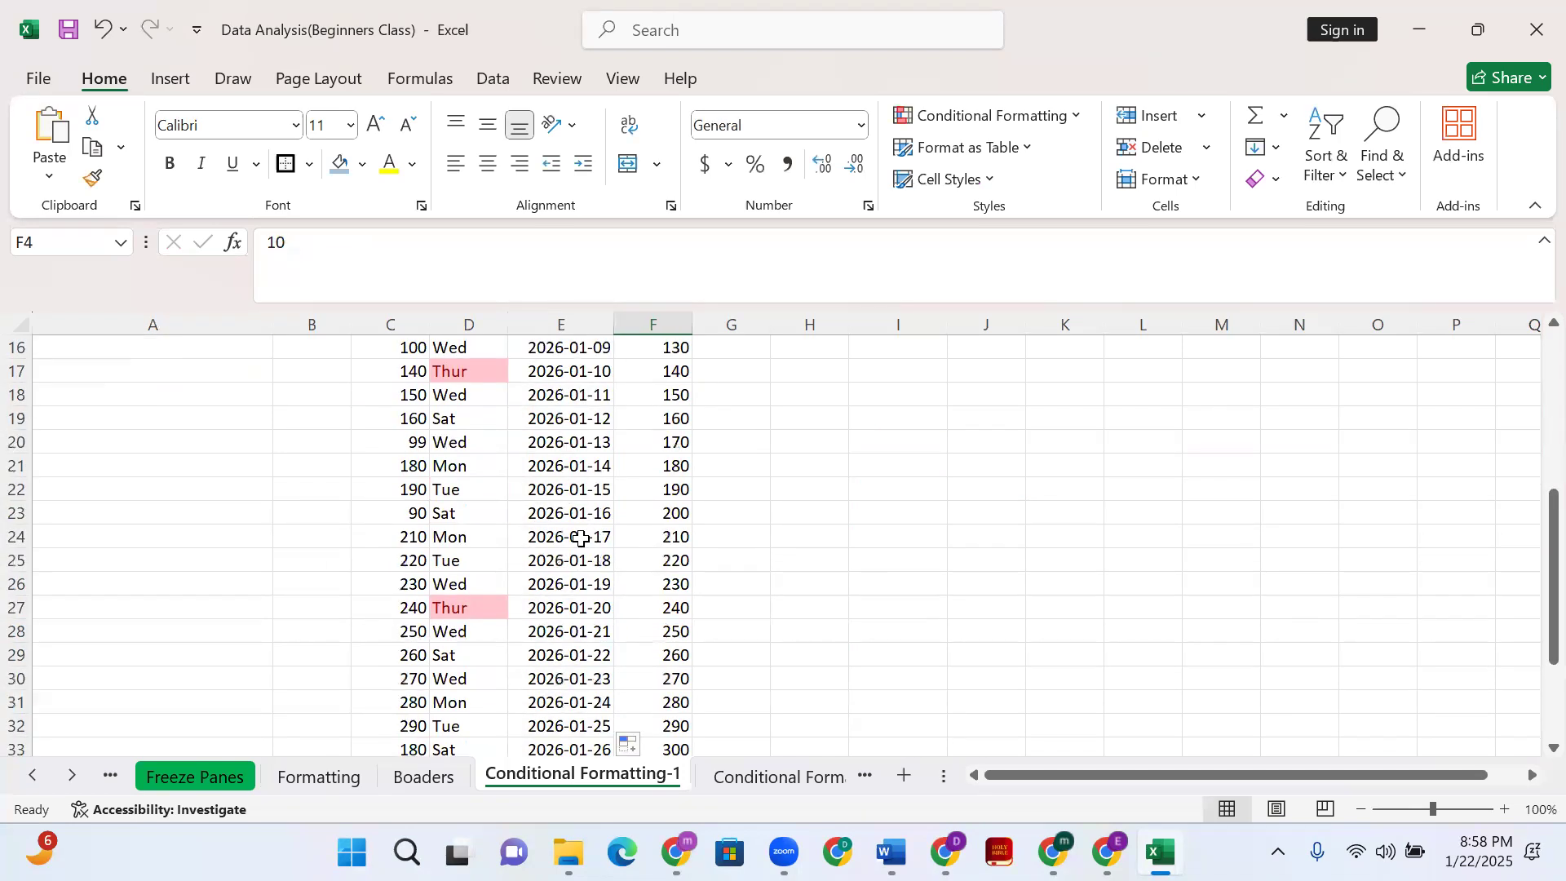
scroll(577, 555, down, 4)
scroll(577, 567, up, 9)
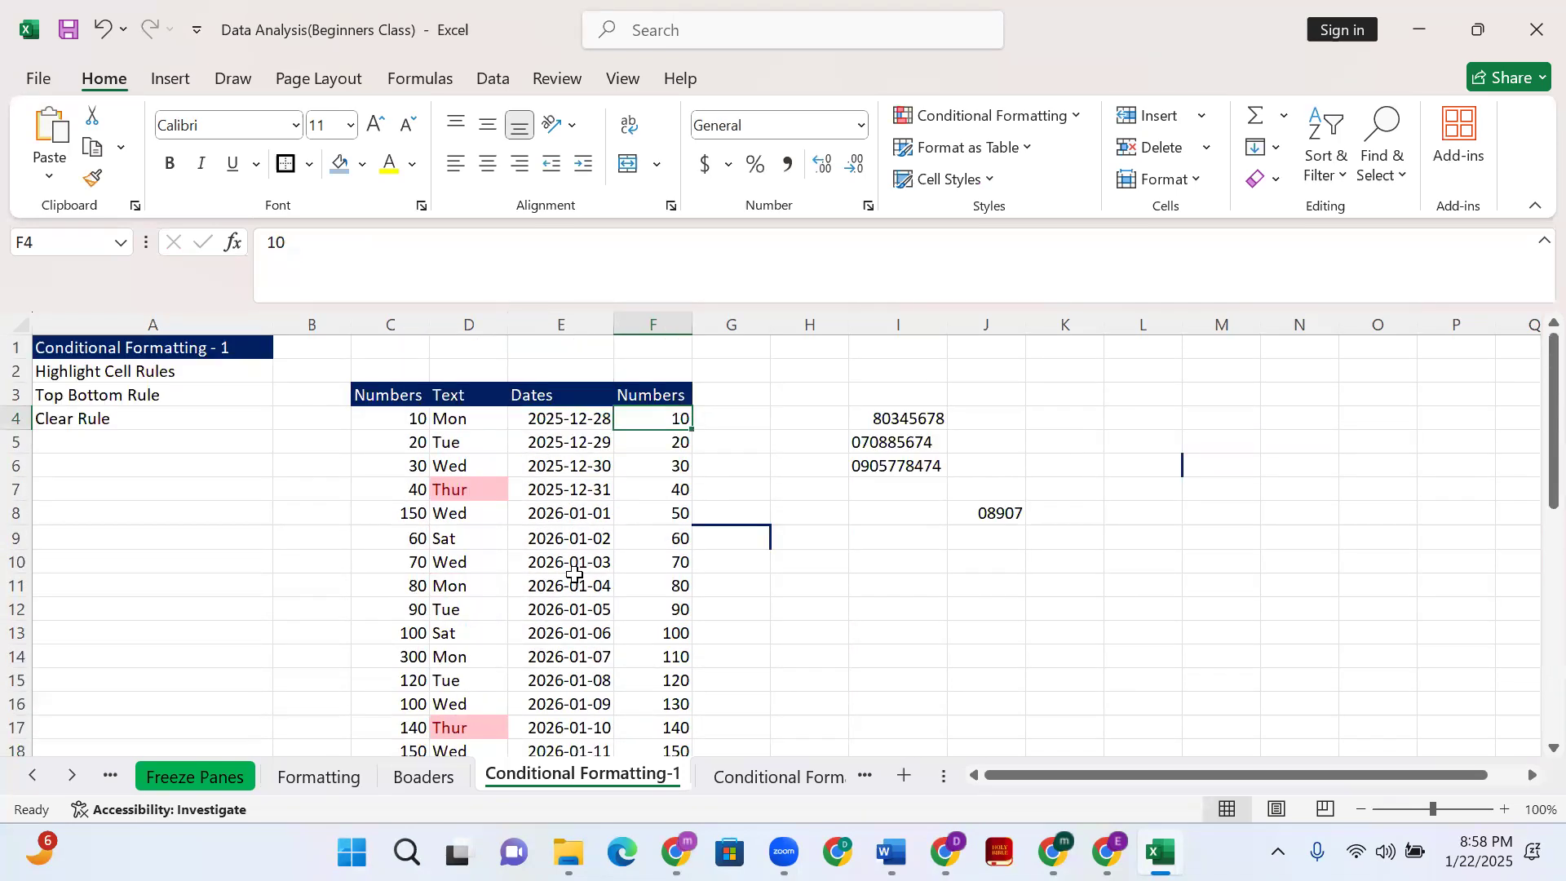
Select the first date in E4 and view the conditional formatting categories without applying a rule
click(573, 424)
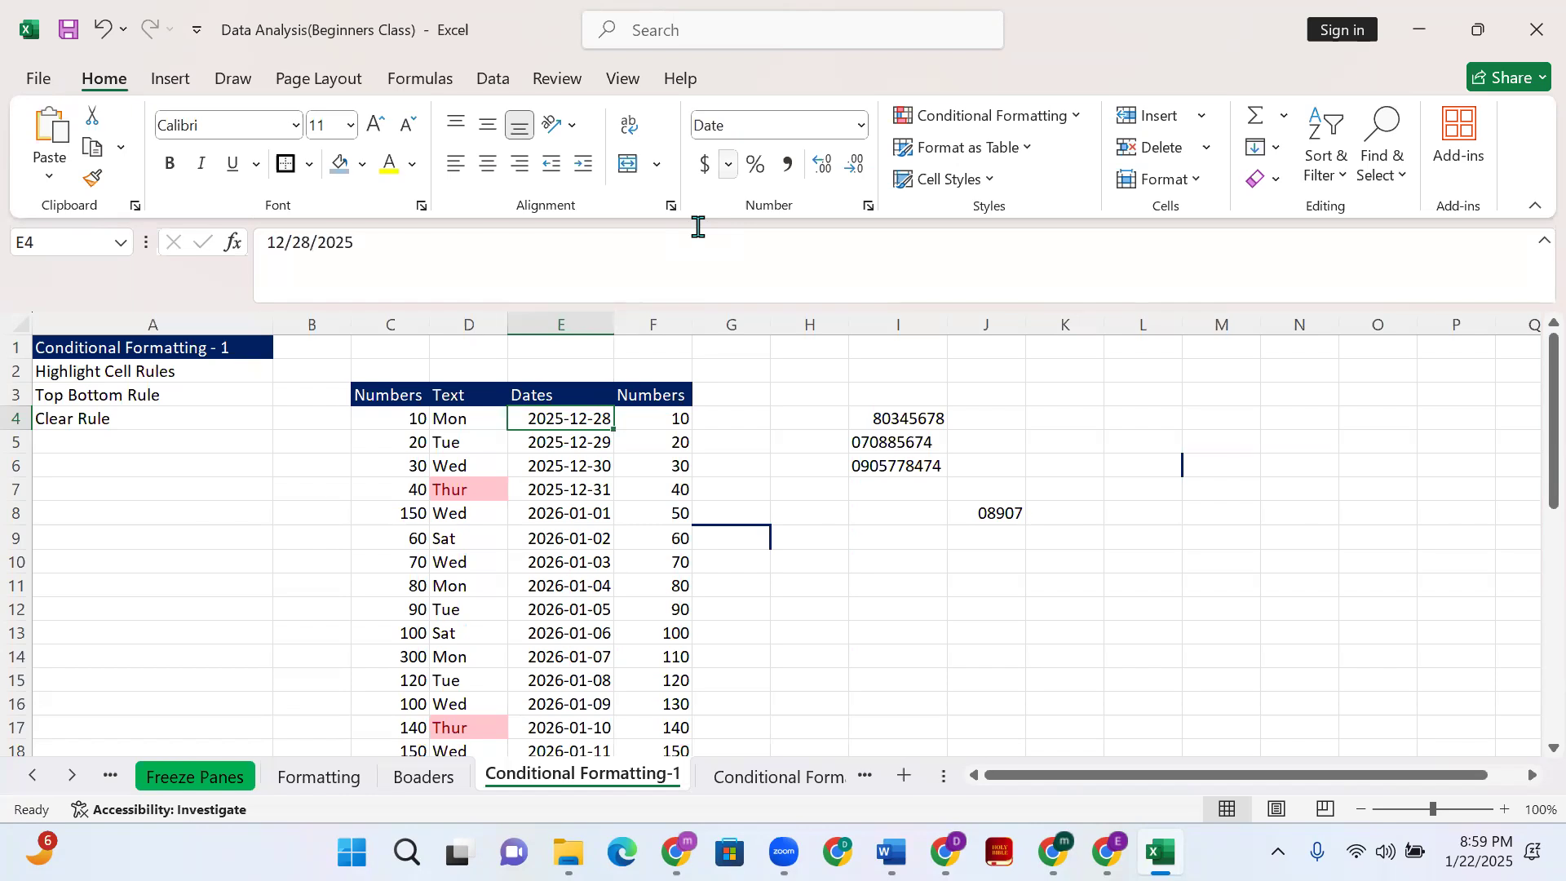
click(1063, 121)
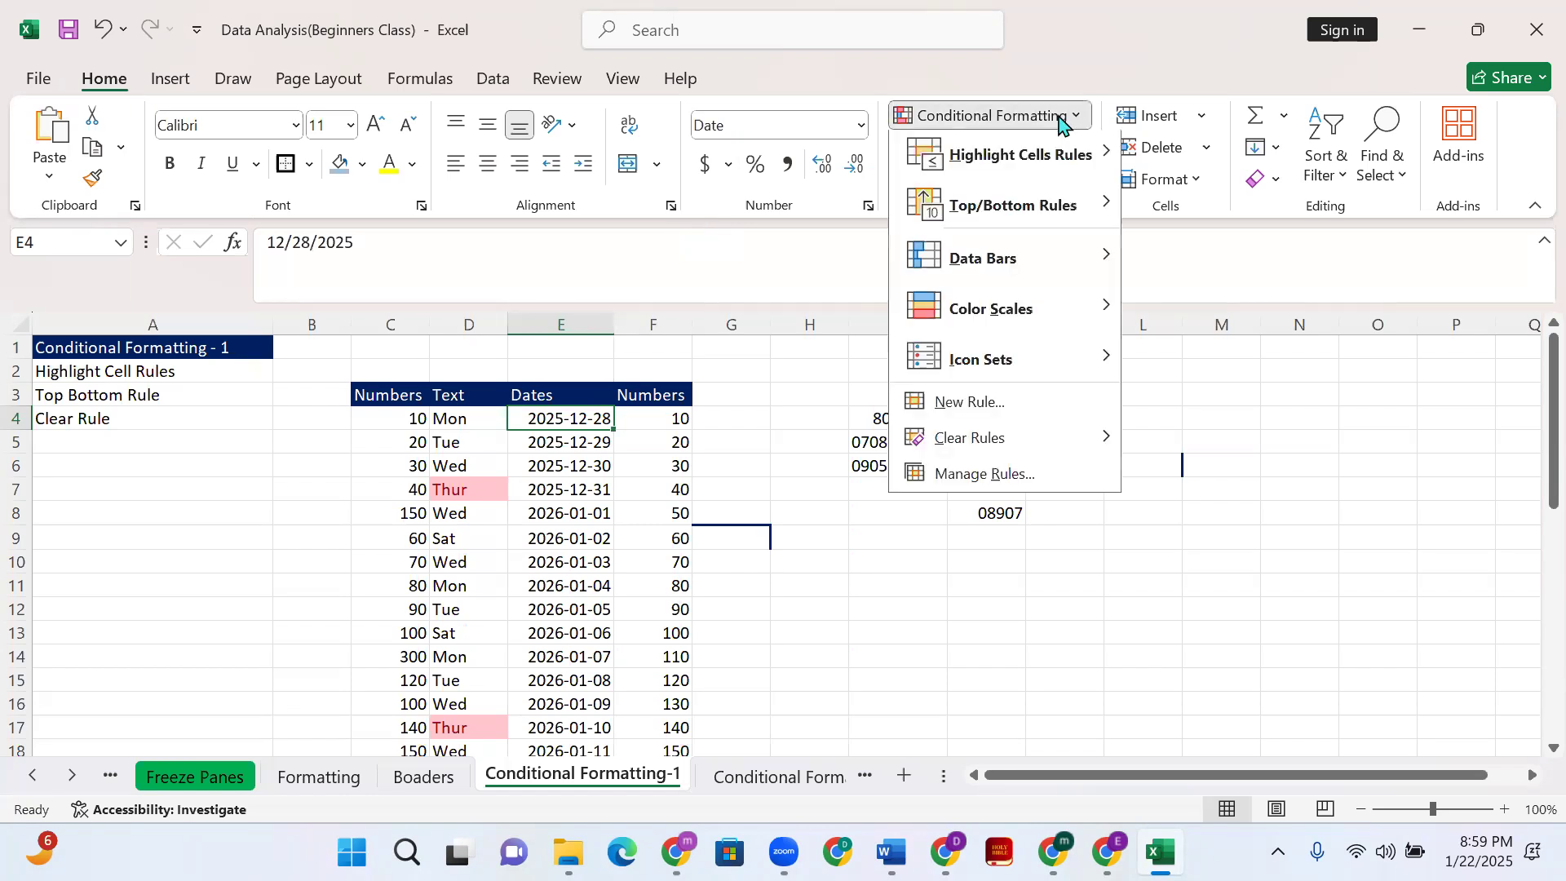
mouse_move(1076, 210)
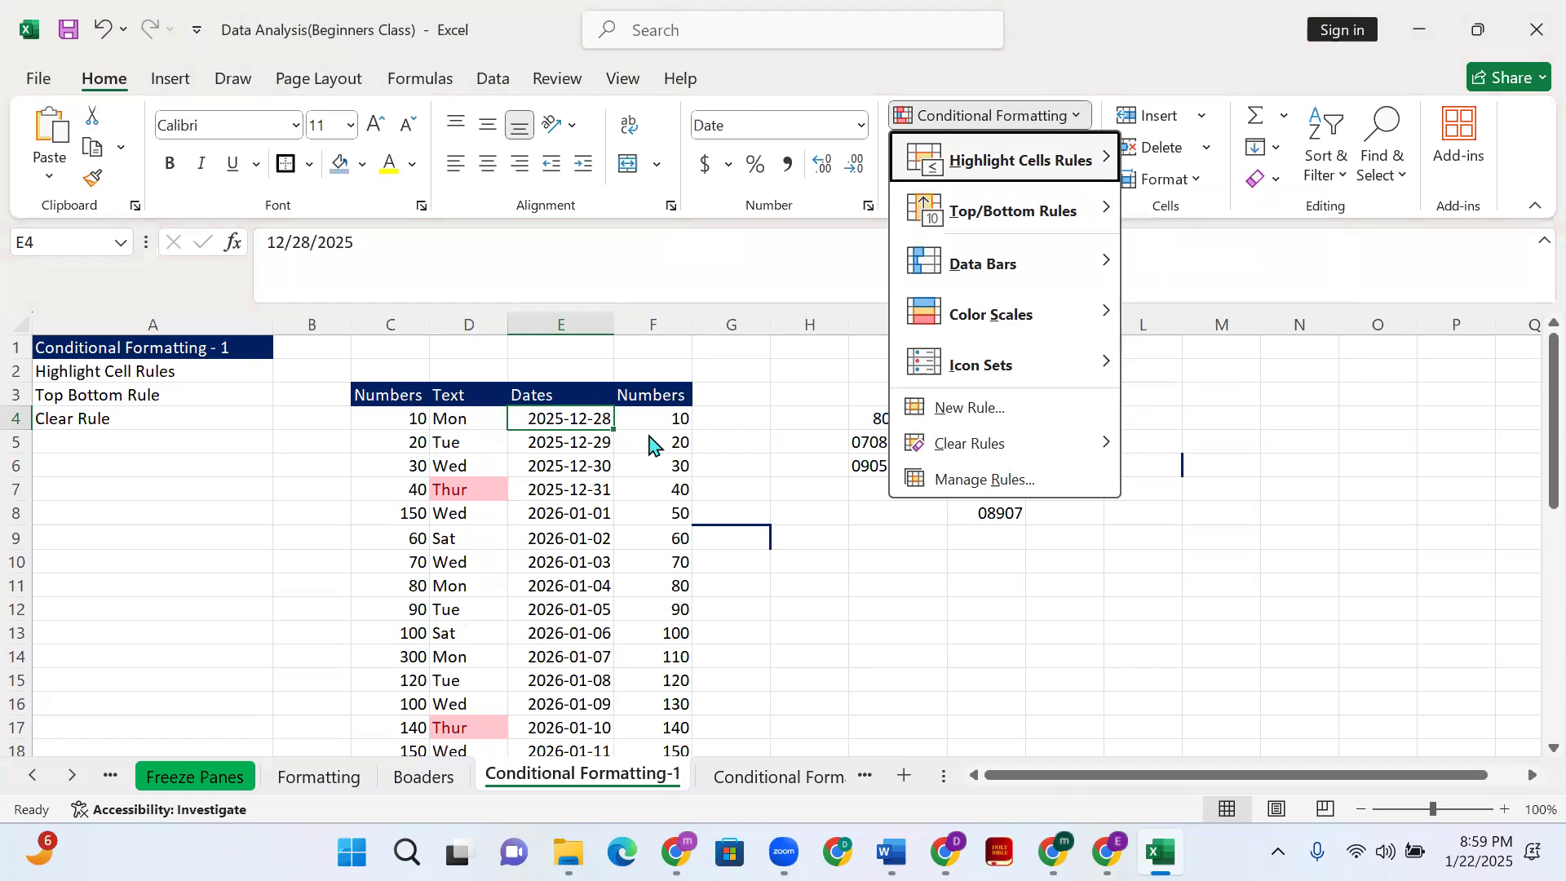
click(626, 463)
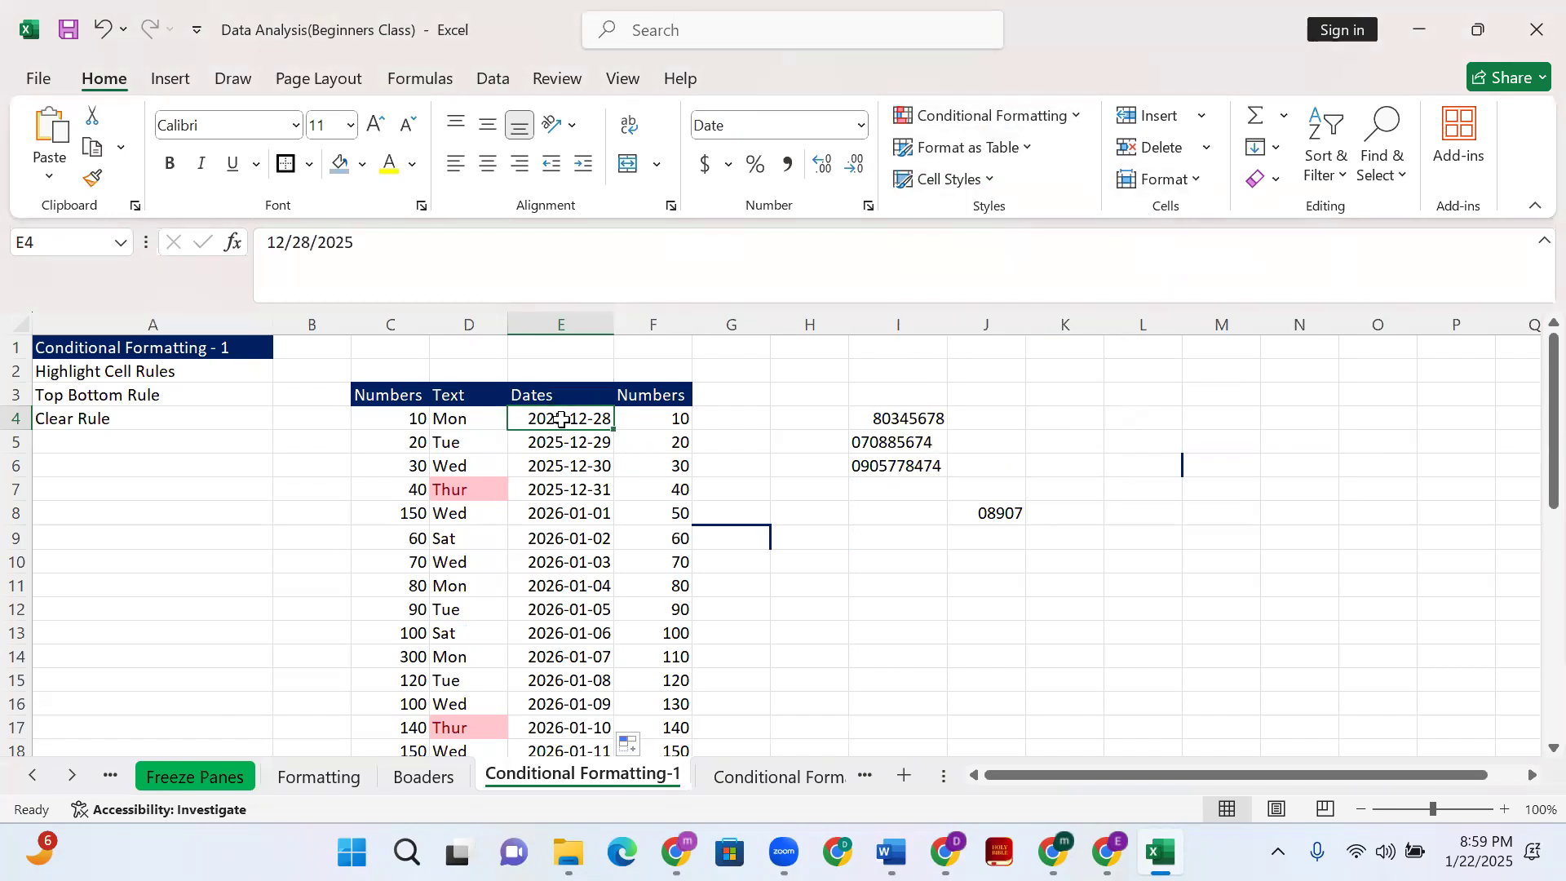
Highlight dates occurring Today in E4 to E39 with Light Red Fill with Dark Red Text, and check the Dates column
key(ctrl+shift+Down)
scroll(557, 444, up, 8)
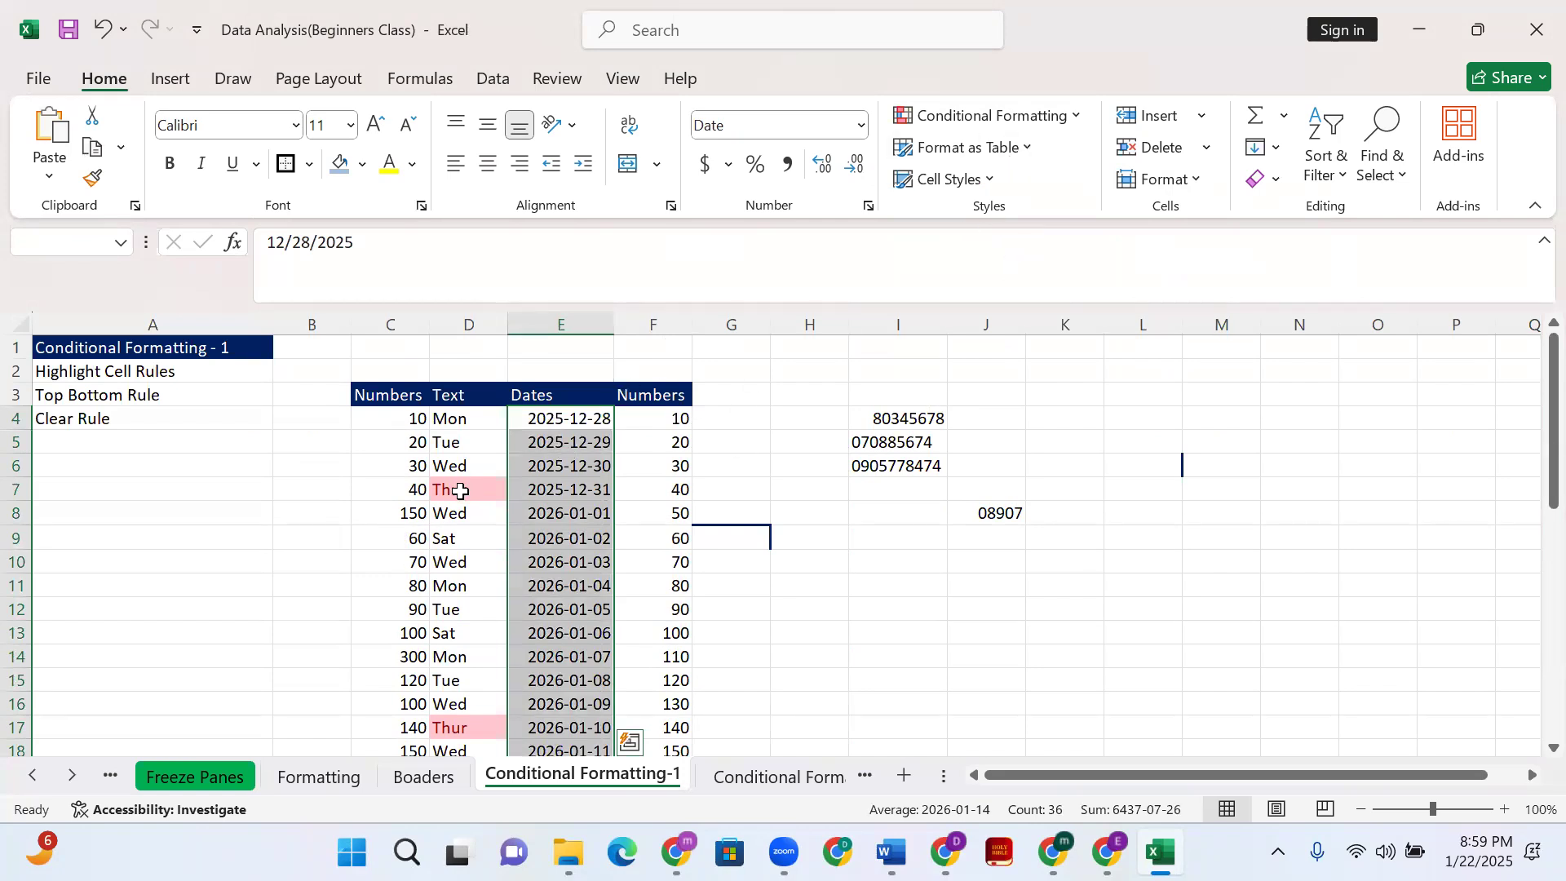
click(1060, 121)
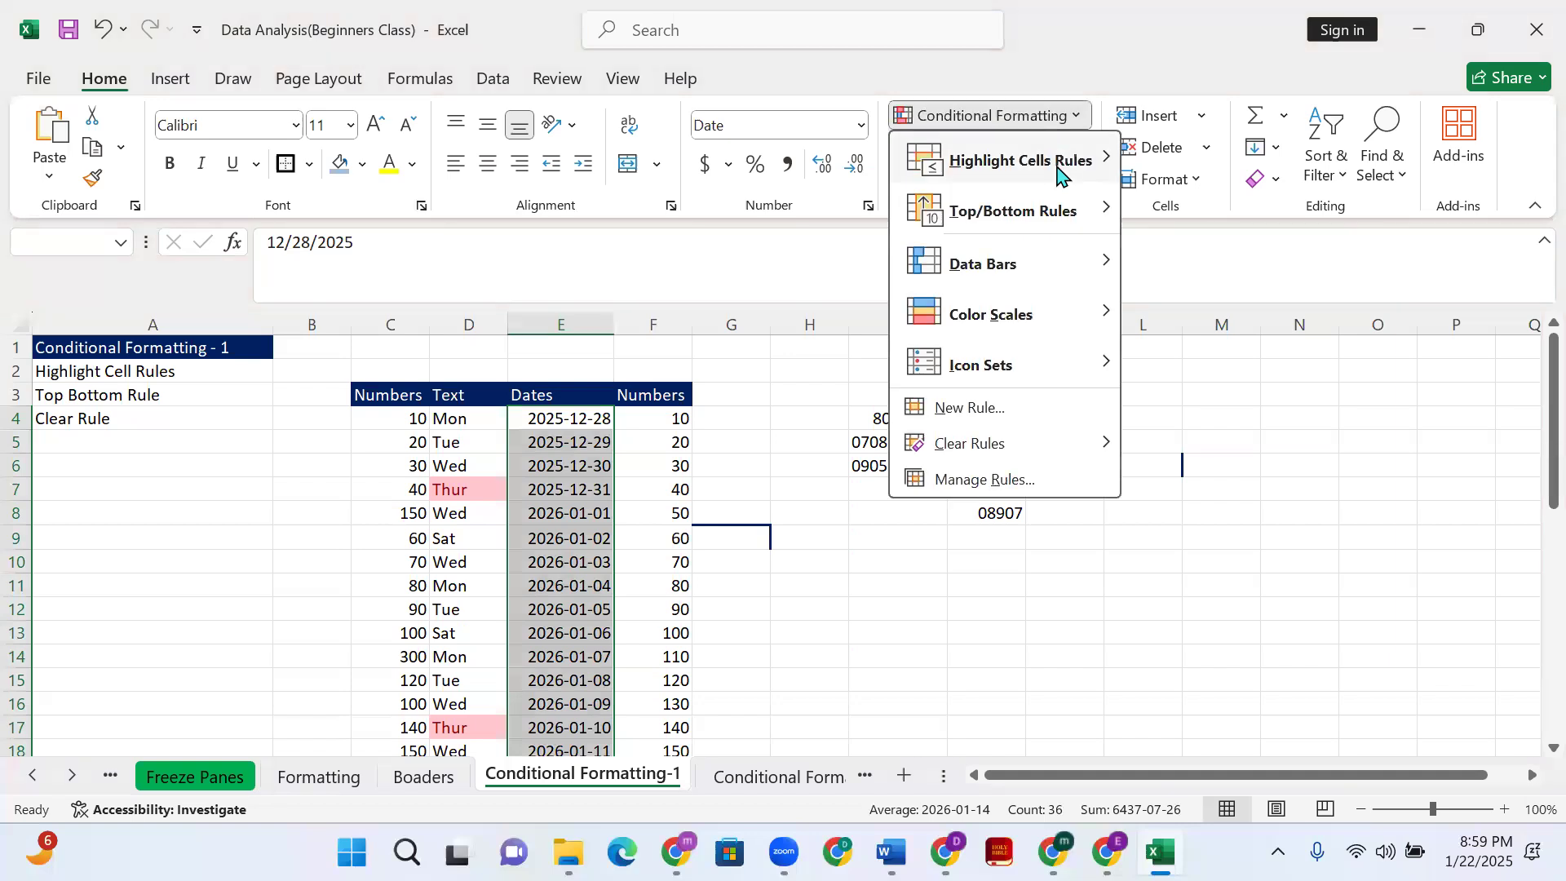
mouse_move(1105, 160)
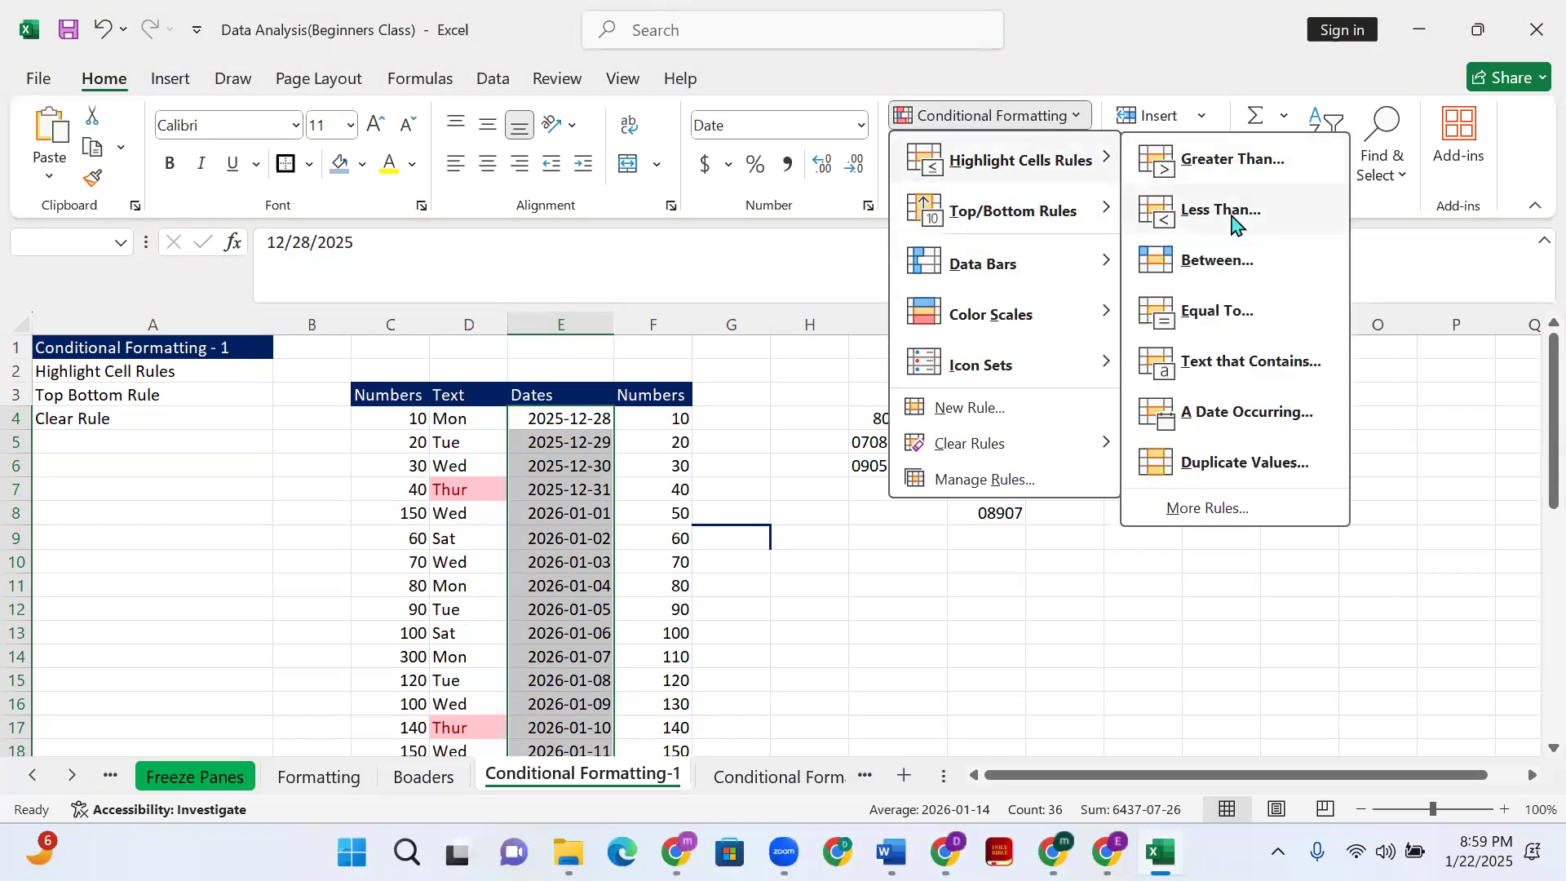
click(1223, 414)
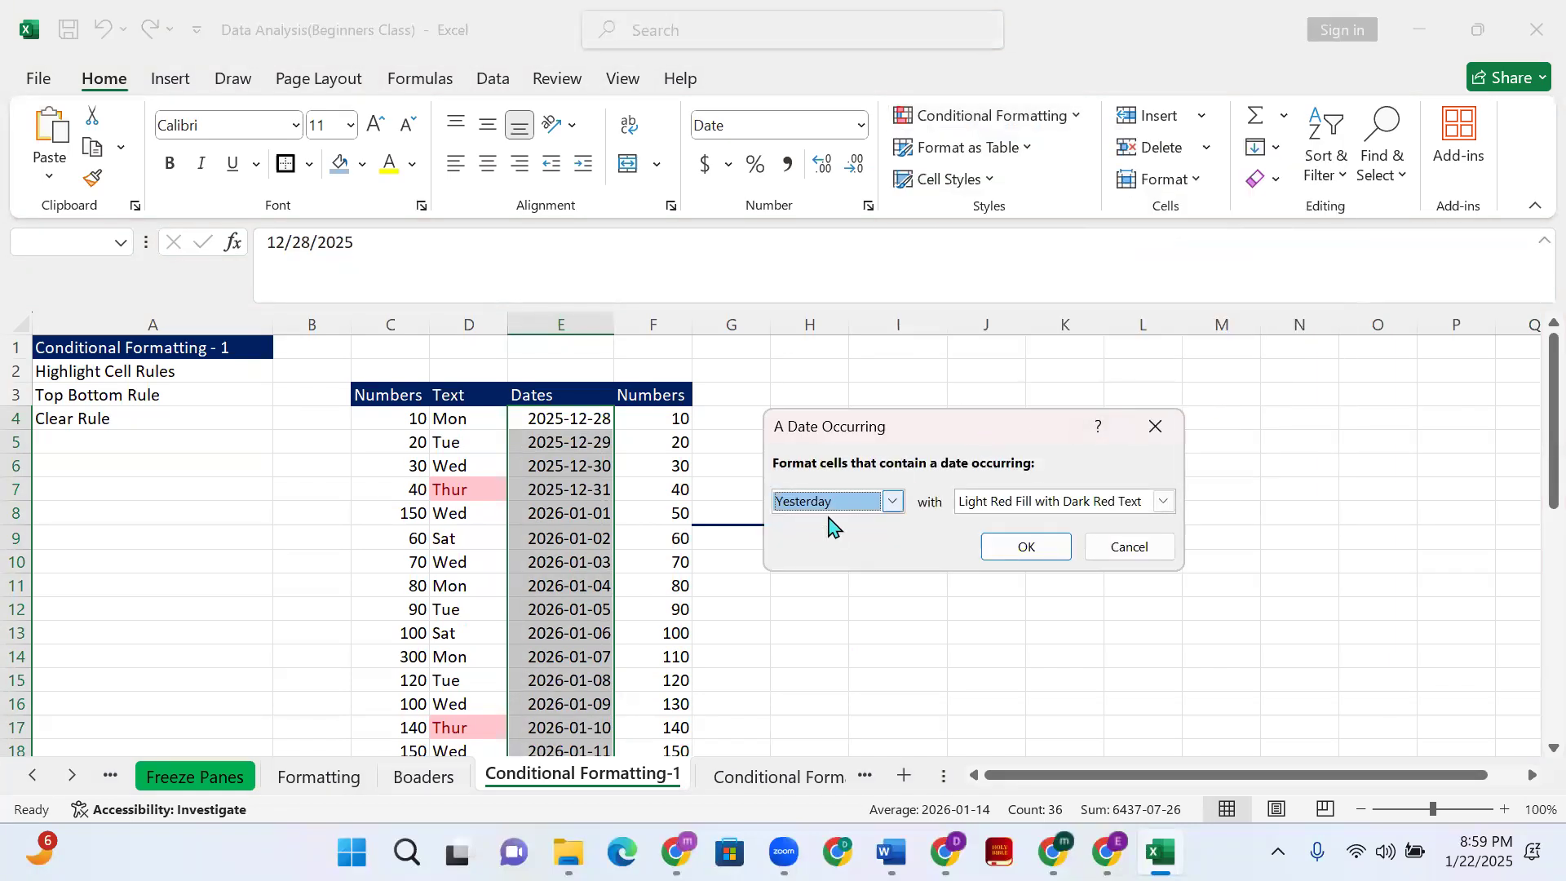
click(892, 501)
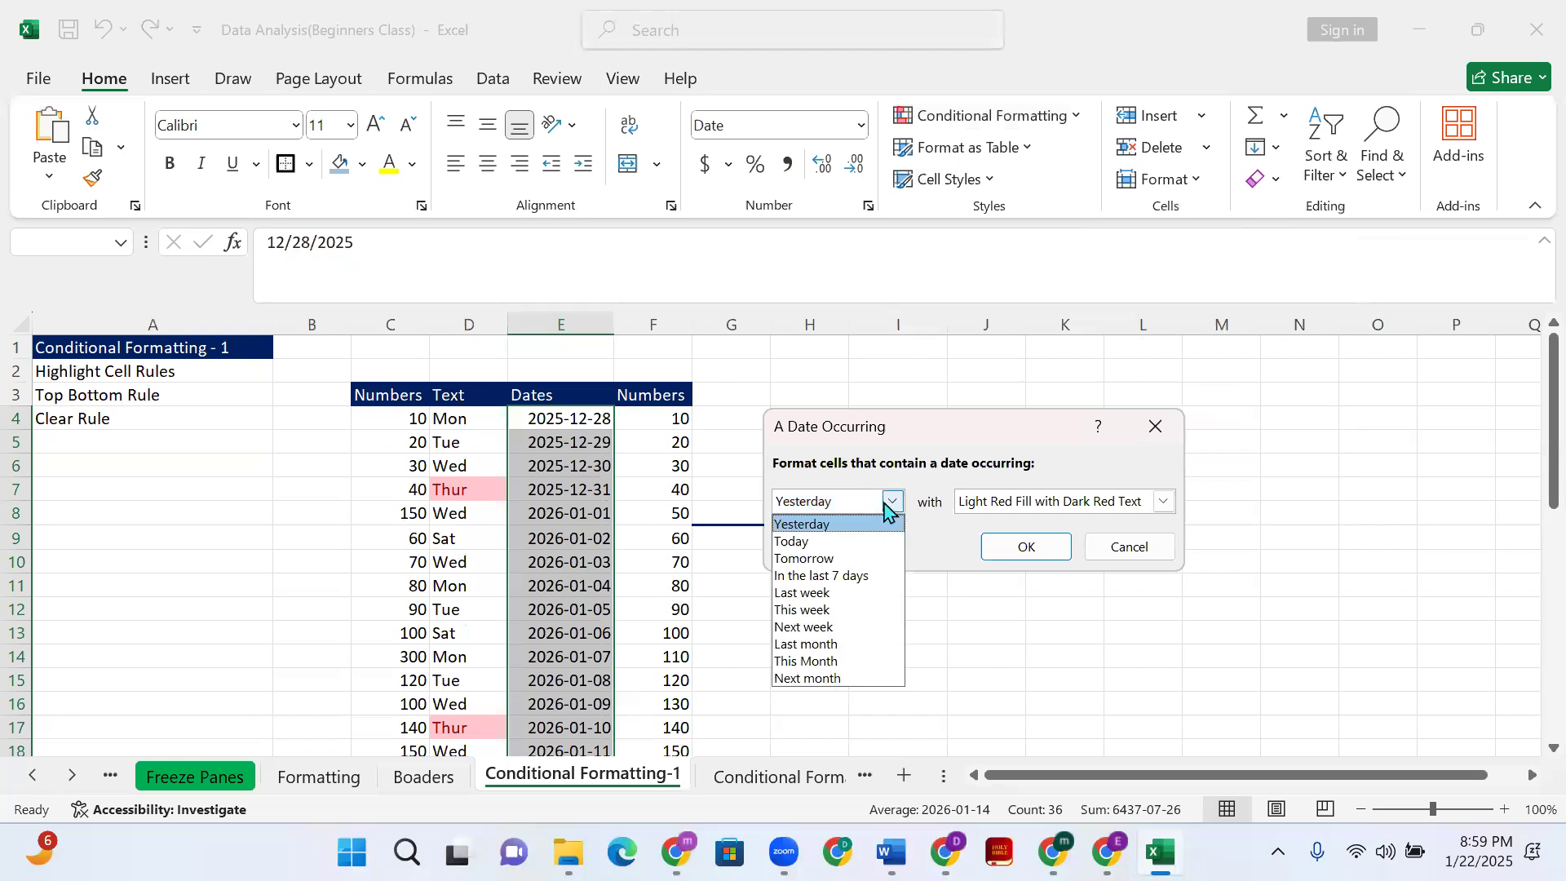
click(865, 542)
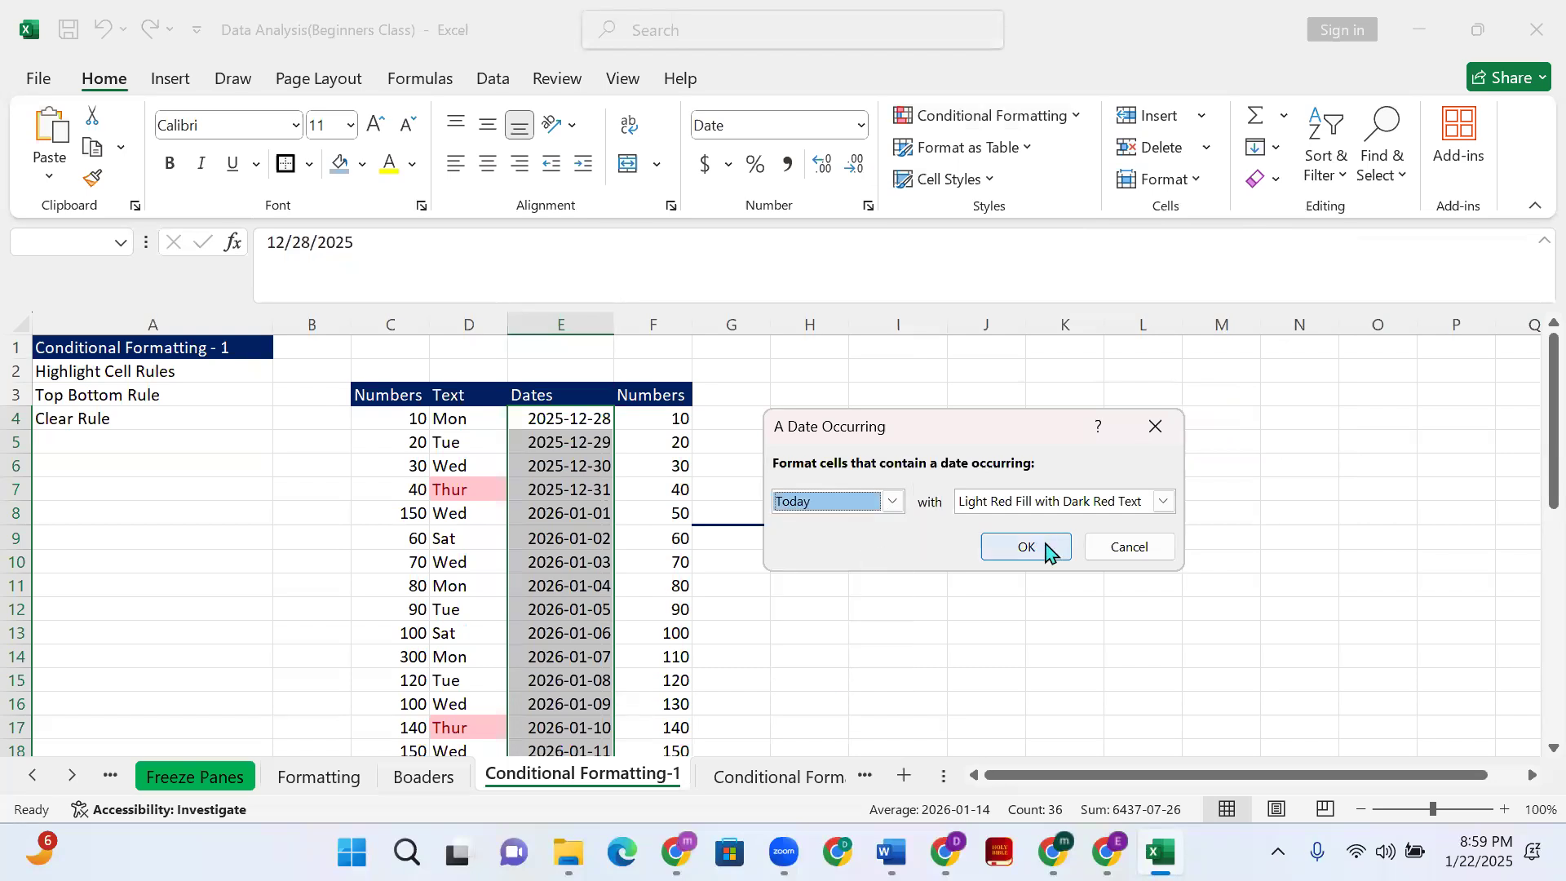
click(1029, 546)
scroll(585, 553, down, 10)
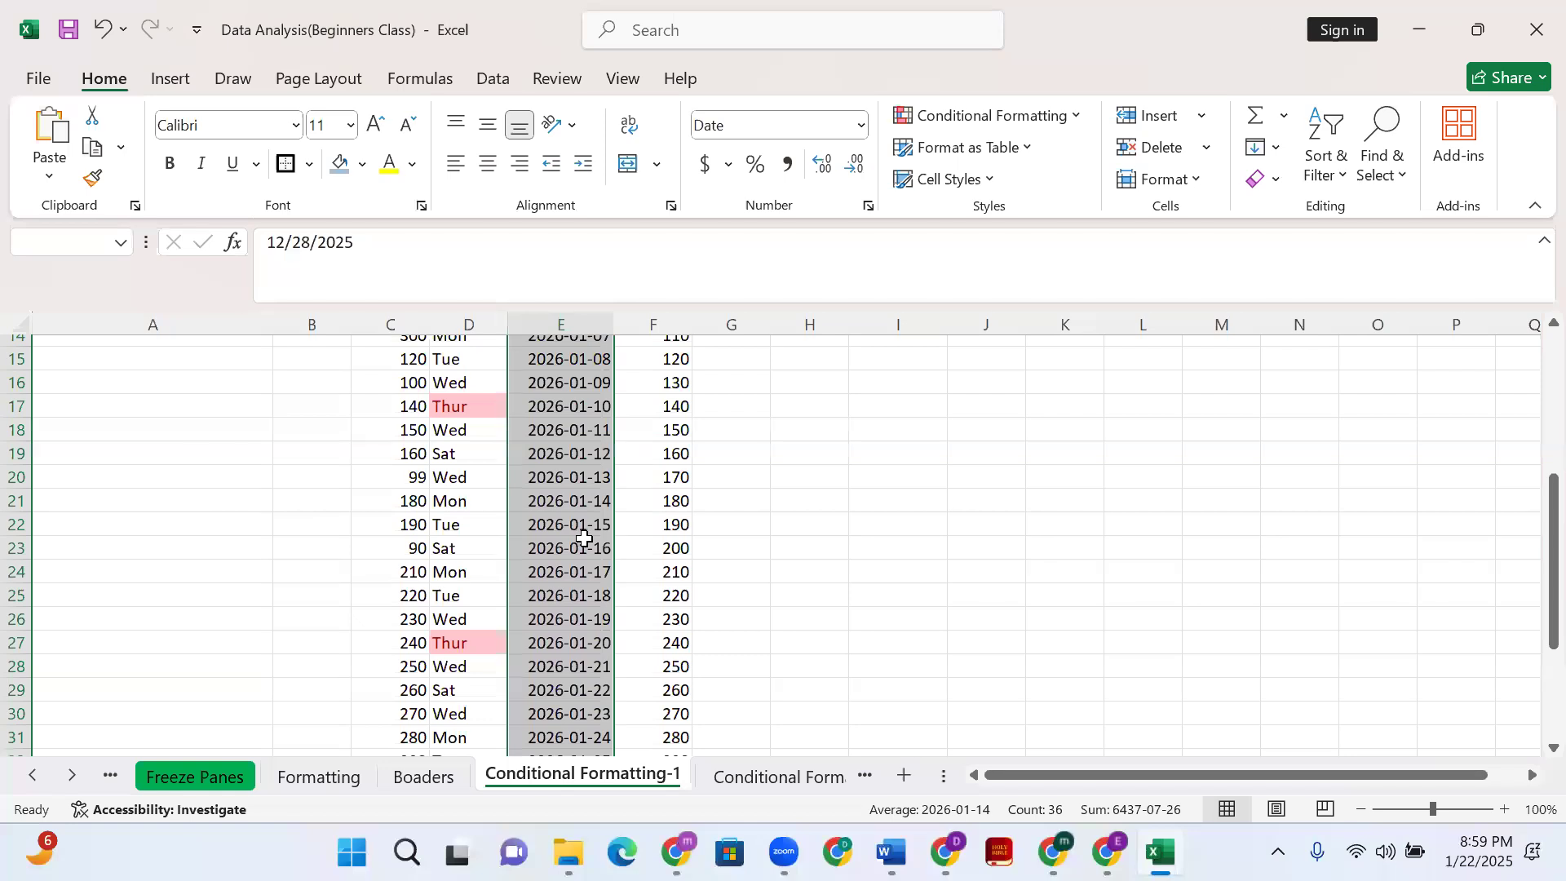
scroll(592, 538, up, 3)
scroll(592, 538, up, 7)
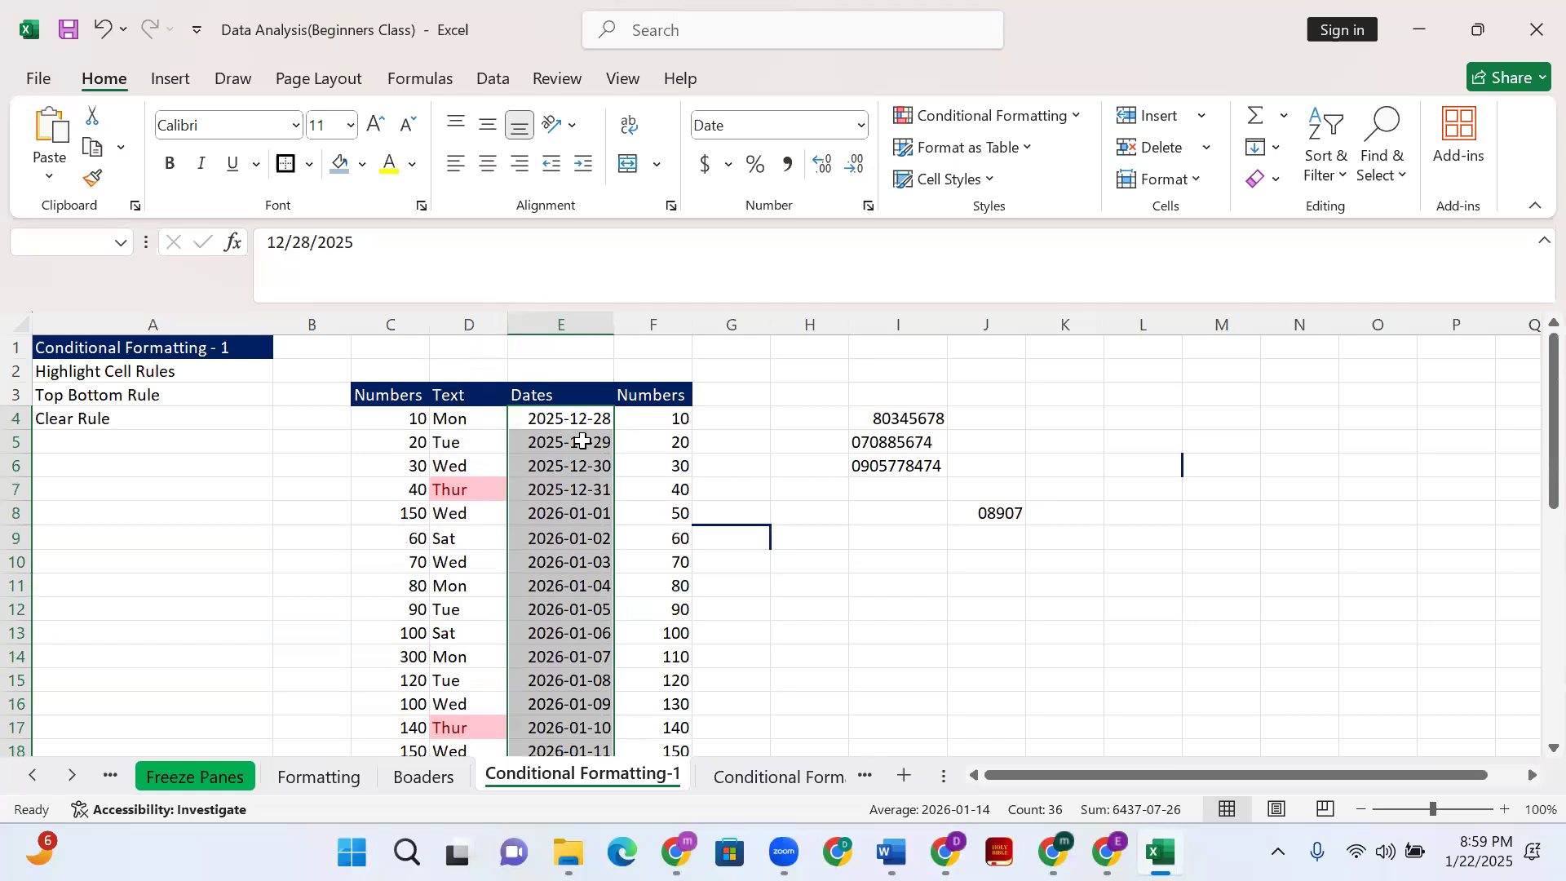
click(1014, 116)
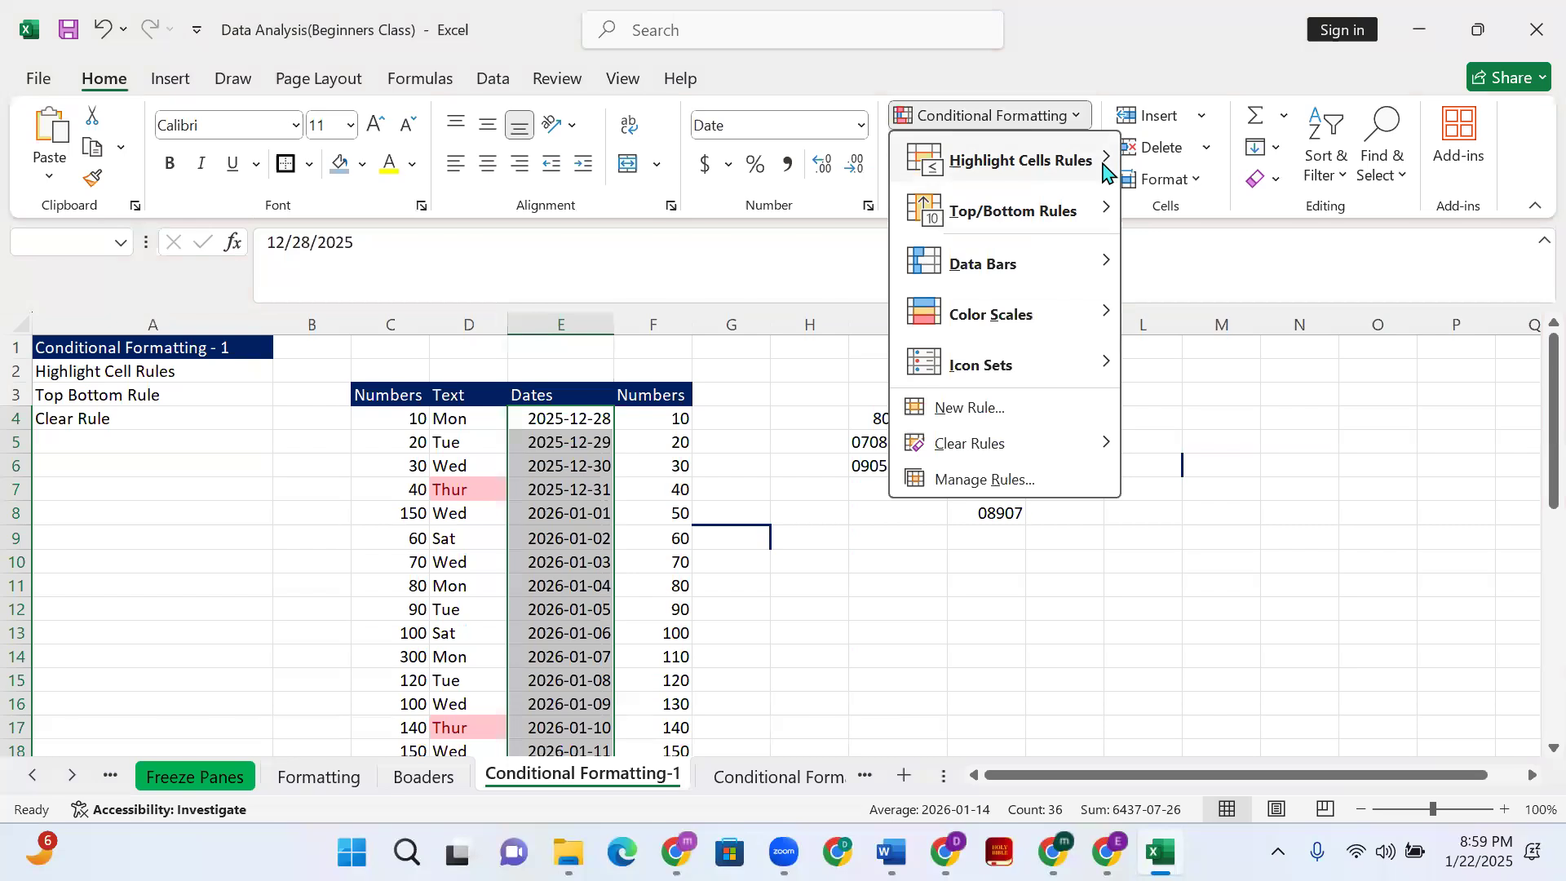
mouse_move(1111, 164)
click(1225, 417)
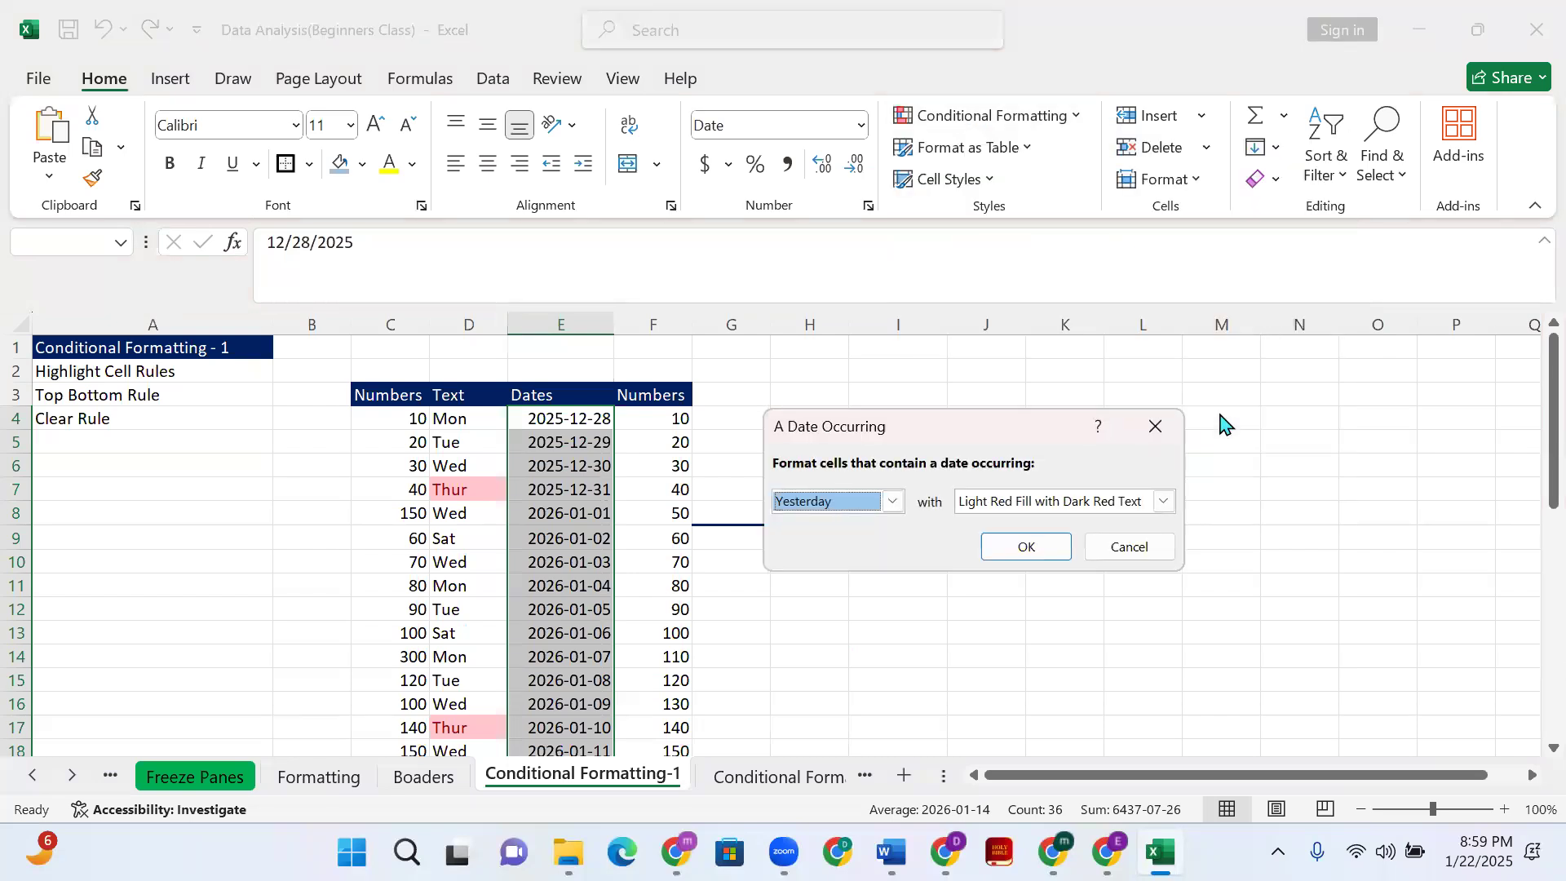
click(891, 503)
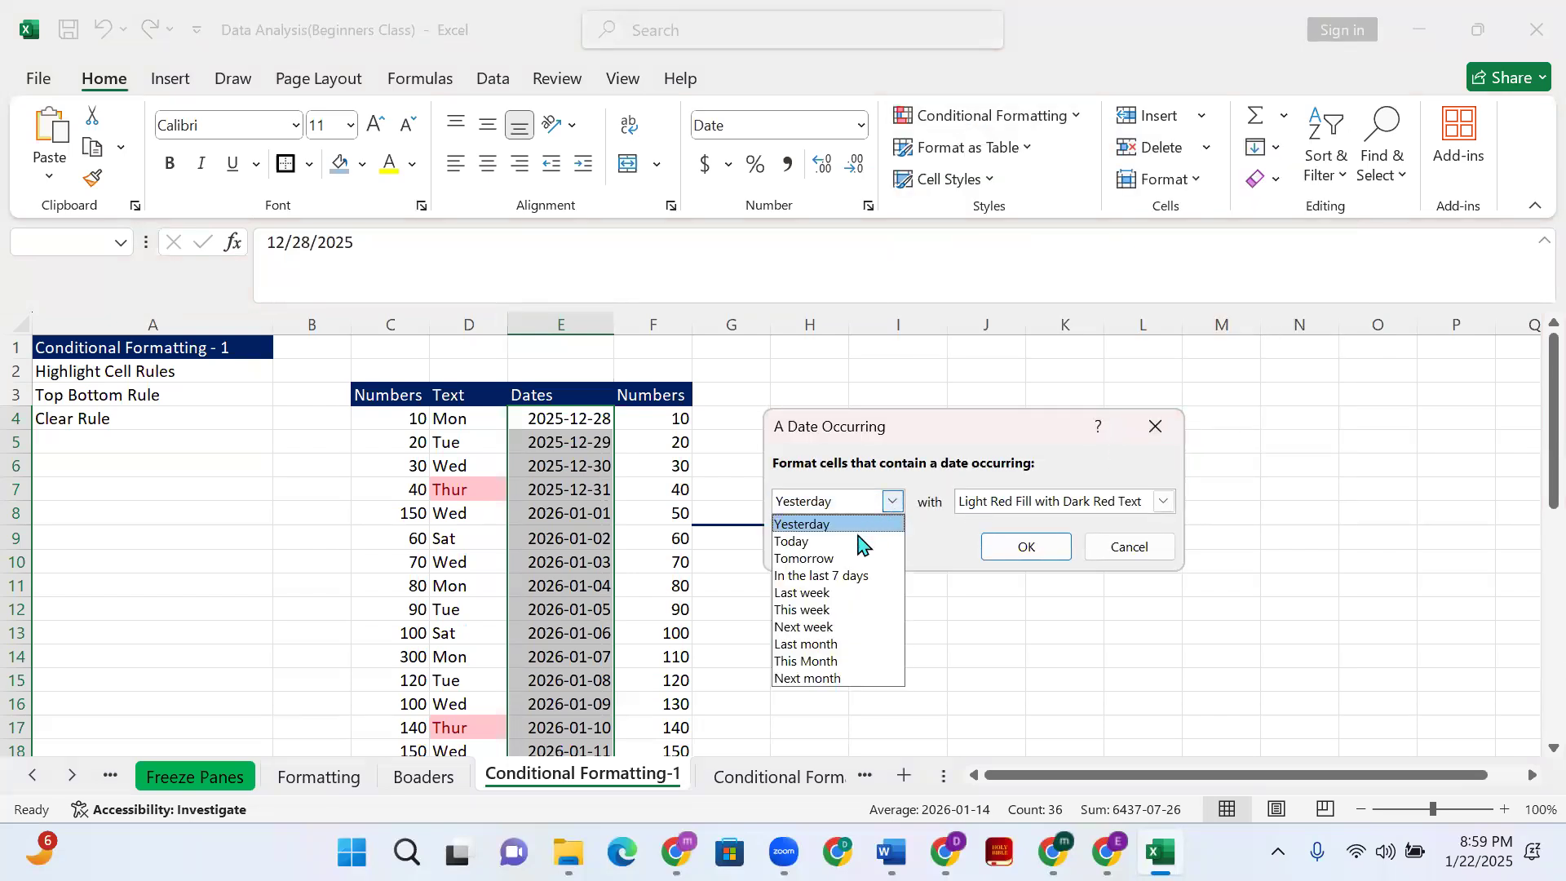
click(812, 559)
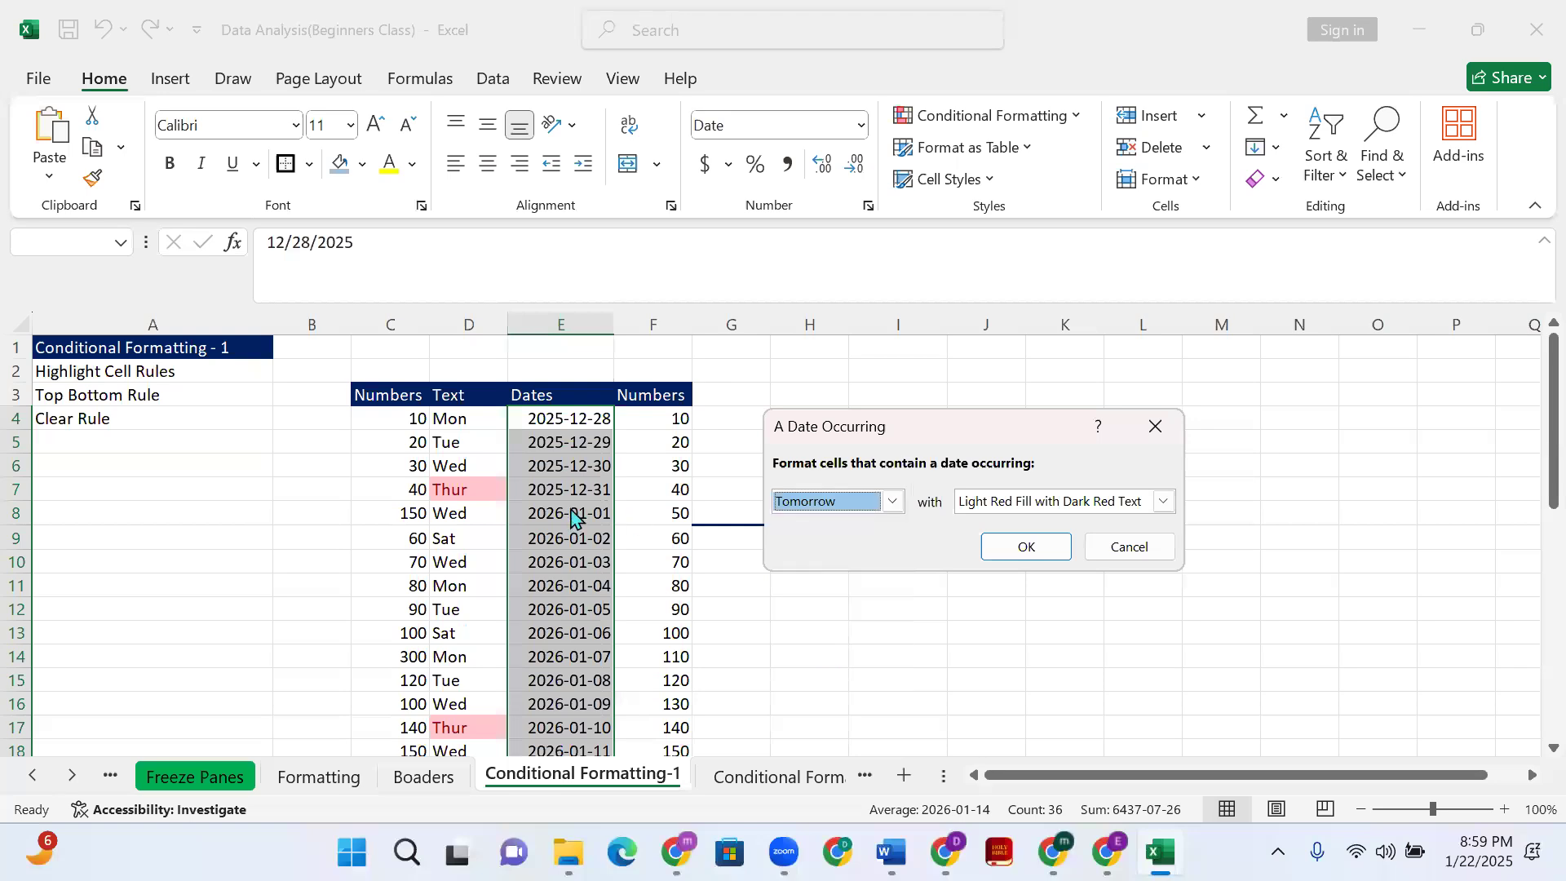
click(1155, 426)
Change the first date in E4 to 12/22/2025 and fill consecutive dates down to E39
scroll(584, 560, down, 8)
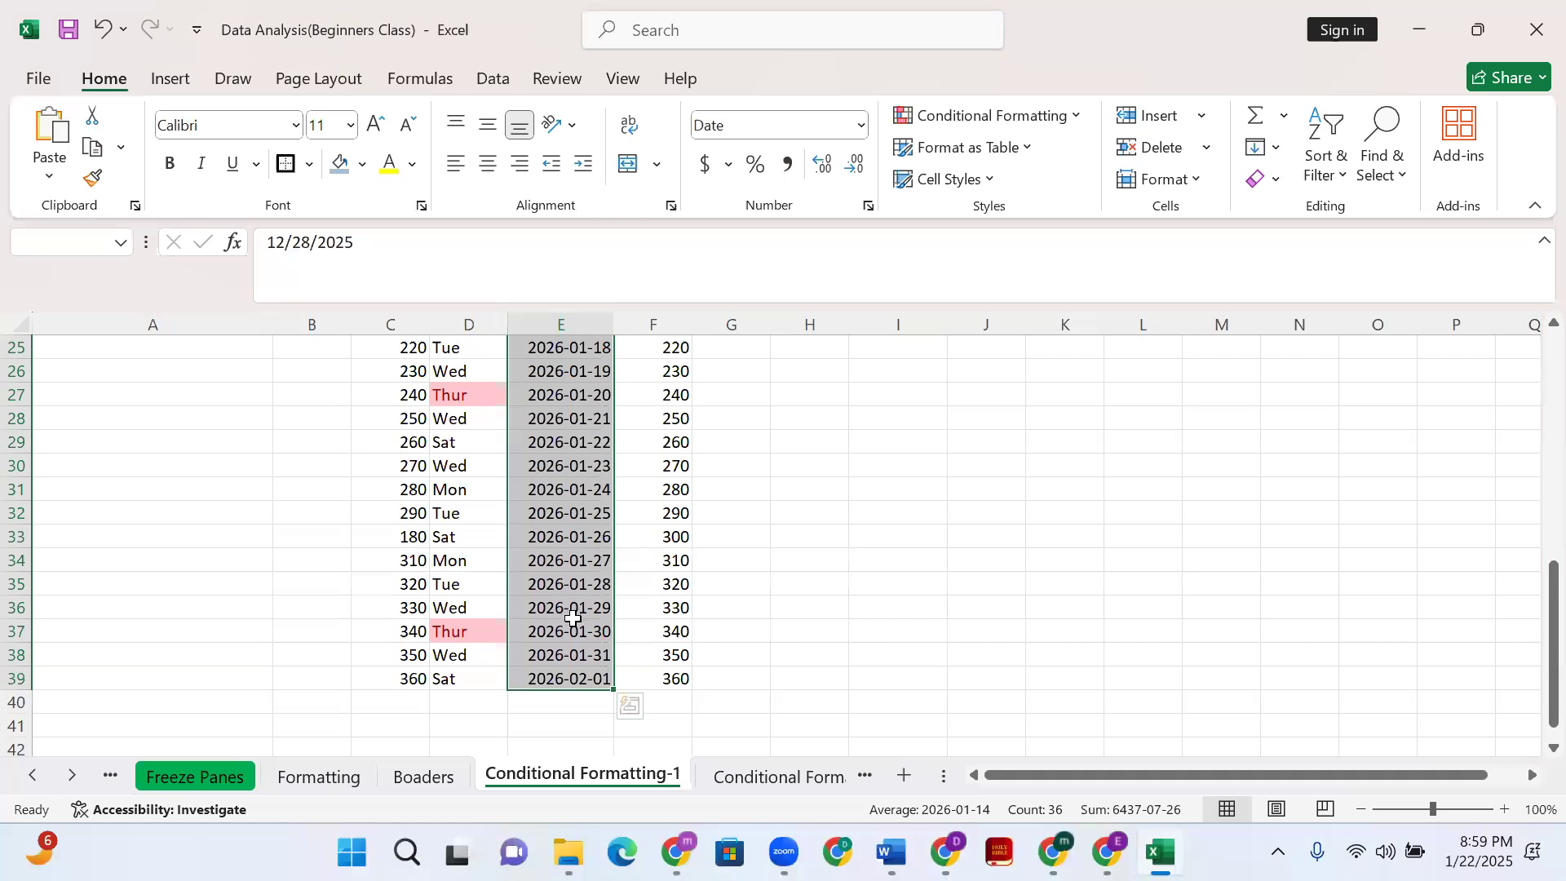
scroll(573, 618, up, 6)
scroll(581, 420, up, 2)
click(584, 423)
double_click(584, 423)
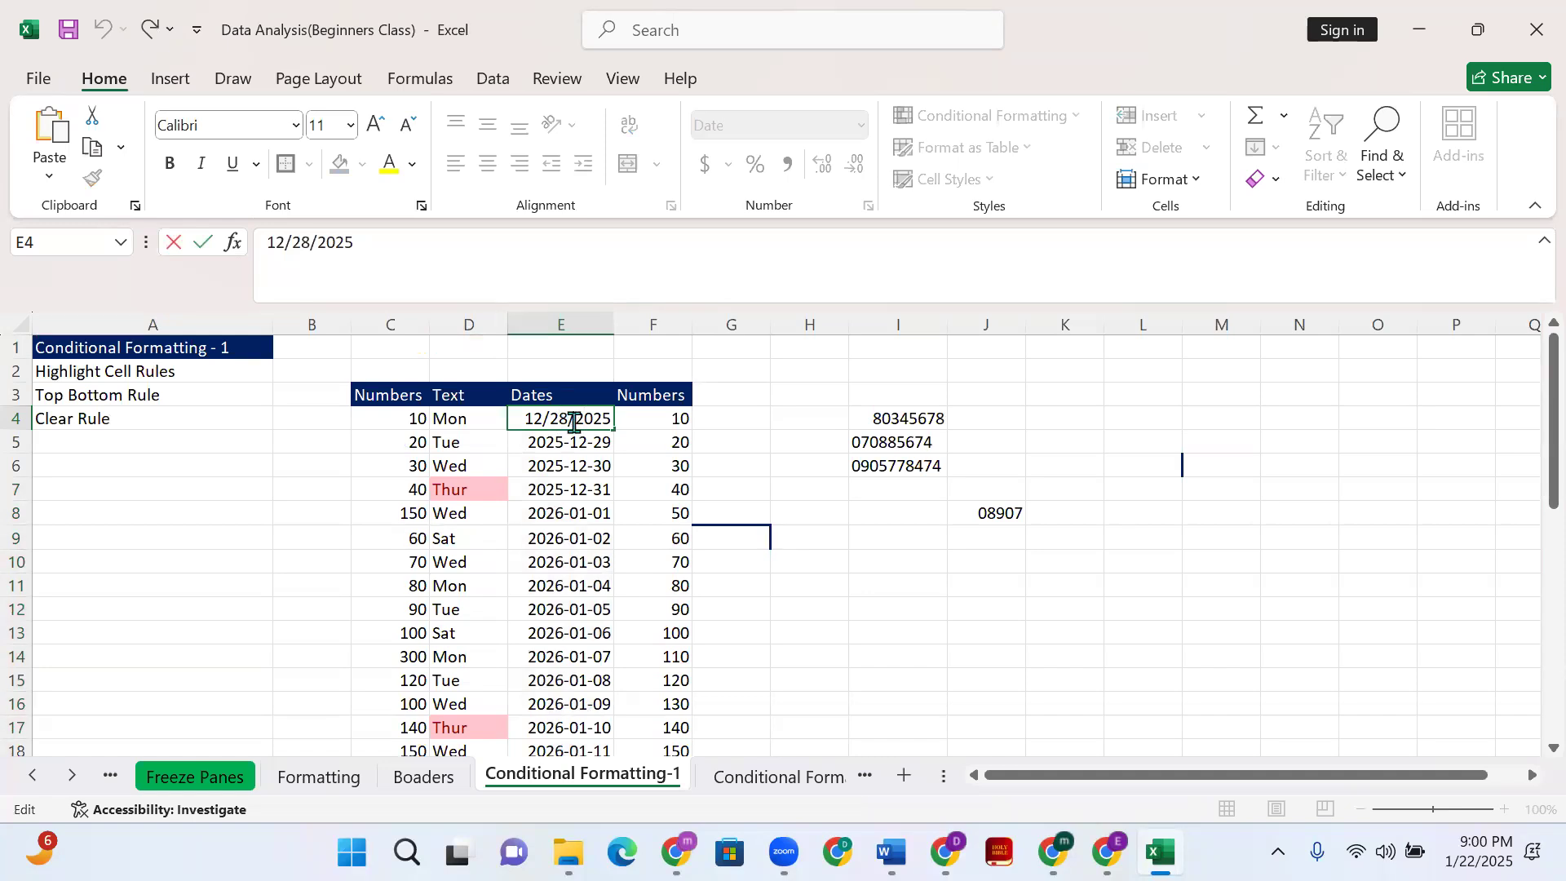
key(BackSpace)
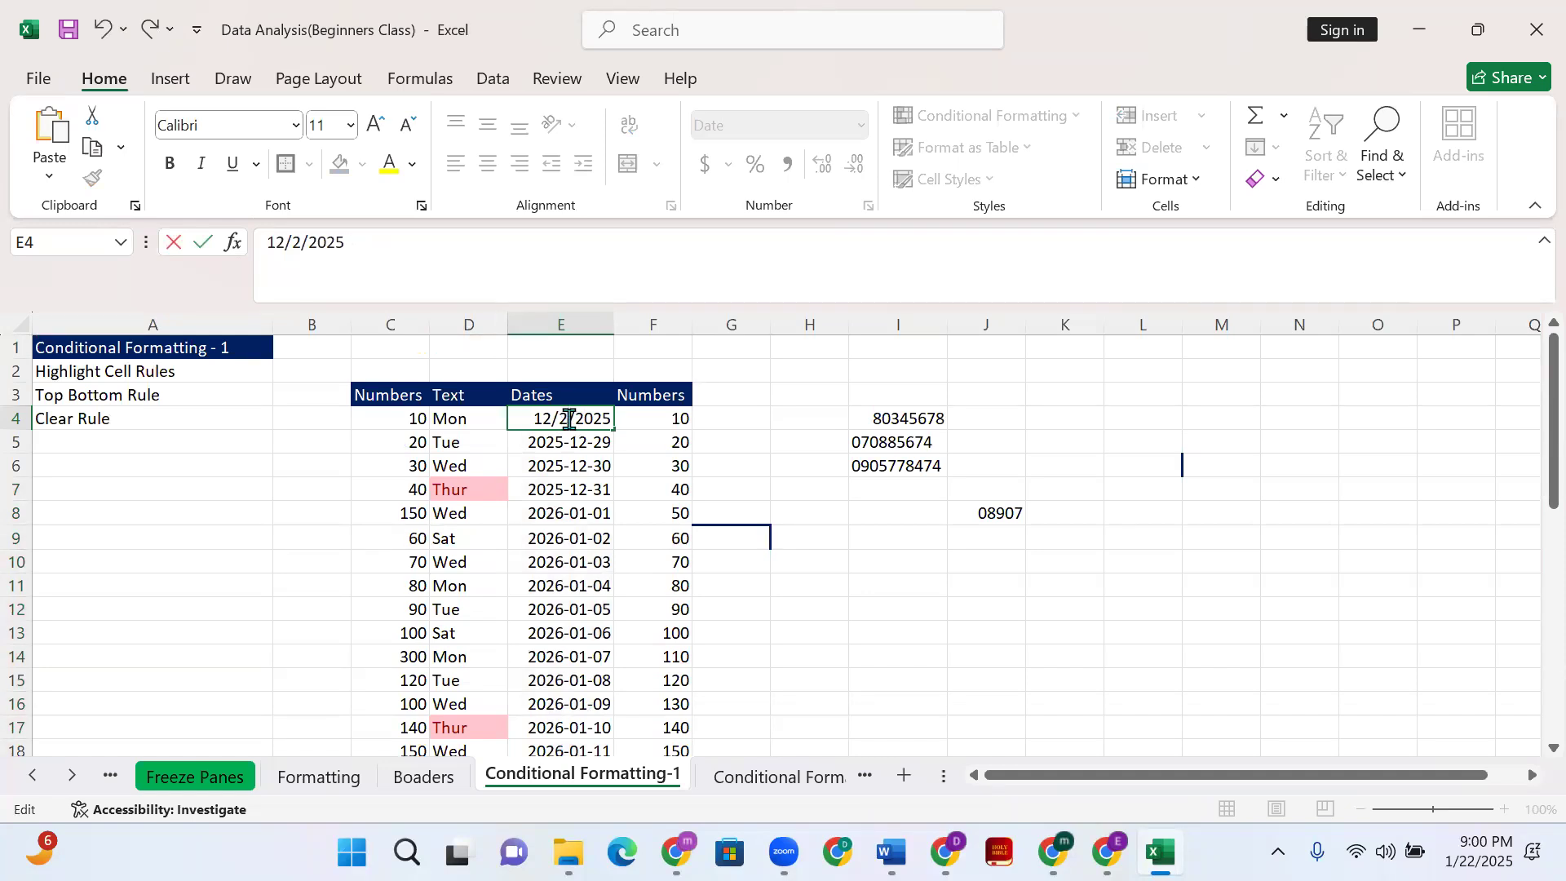
text(2)
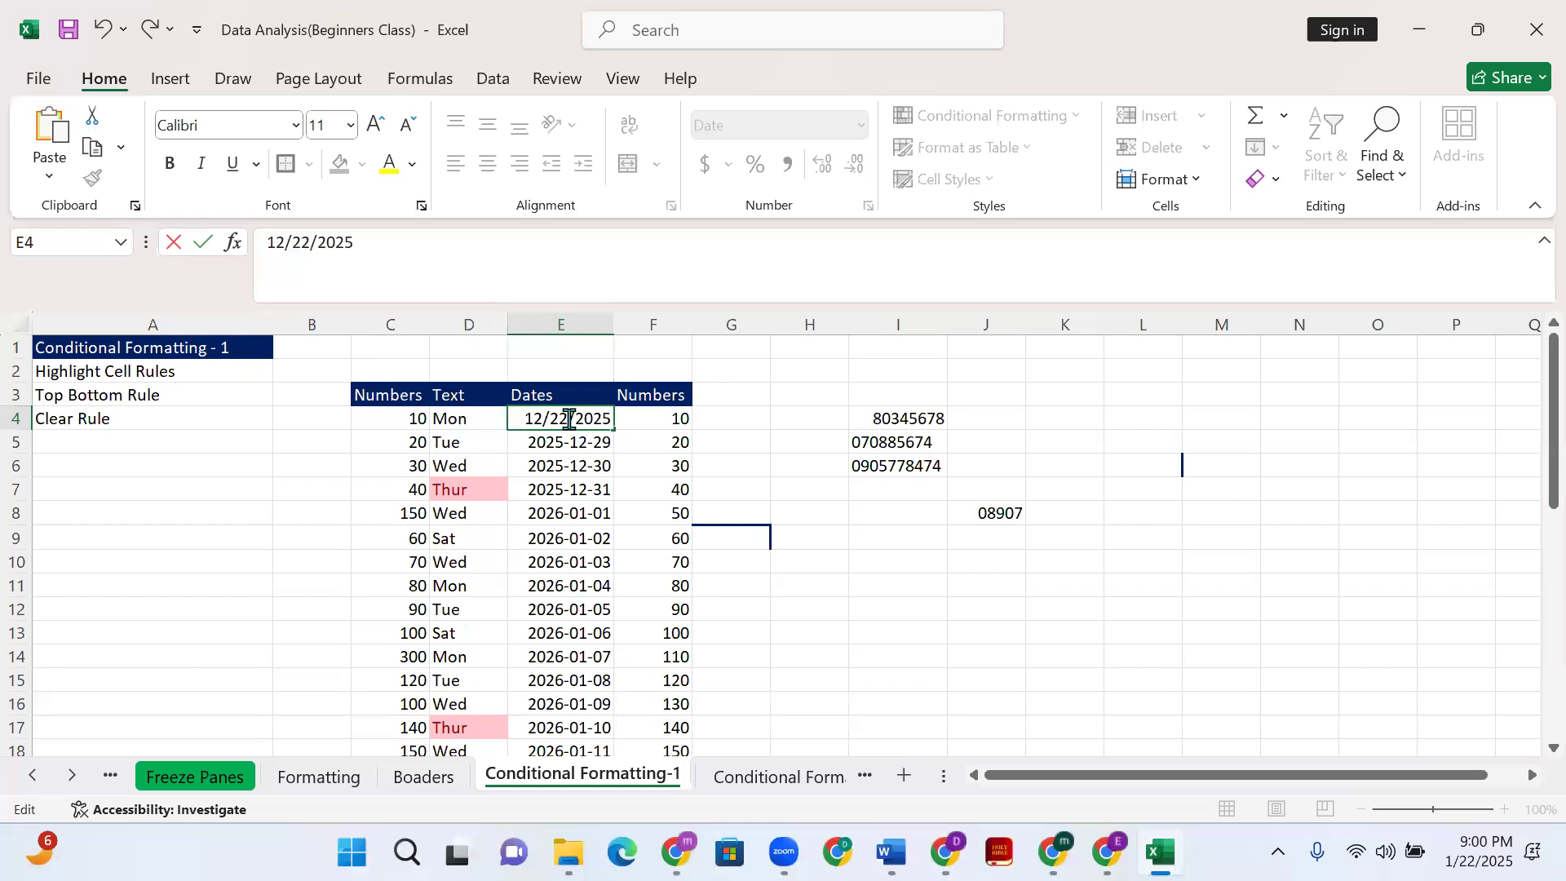
double_click(613, 430)
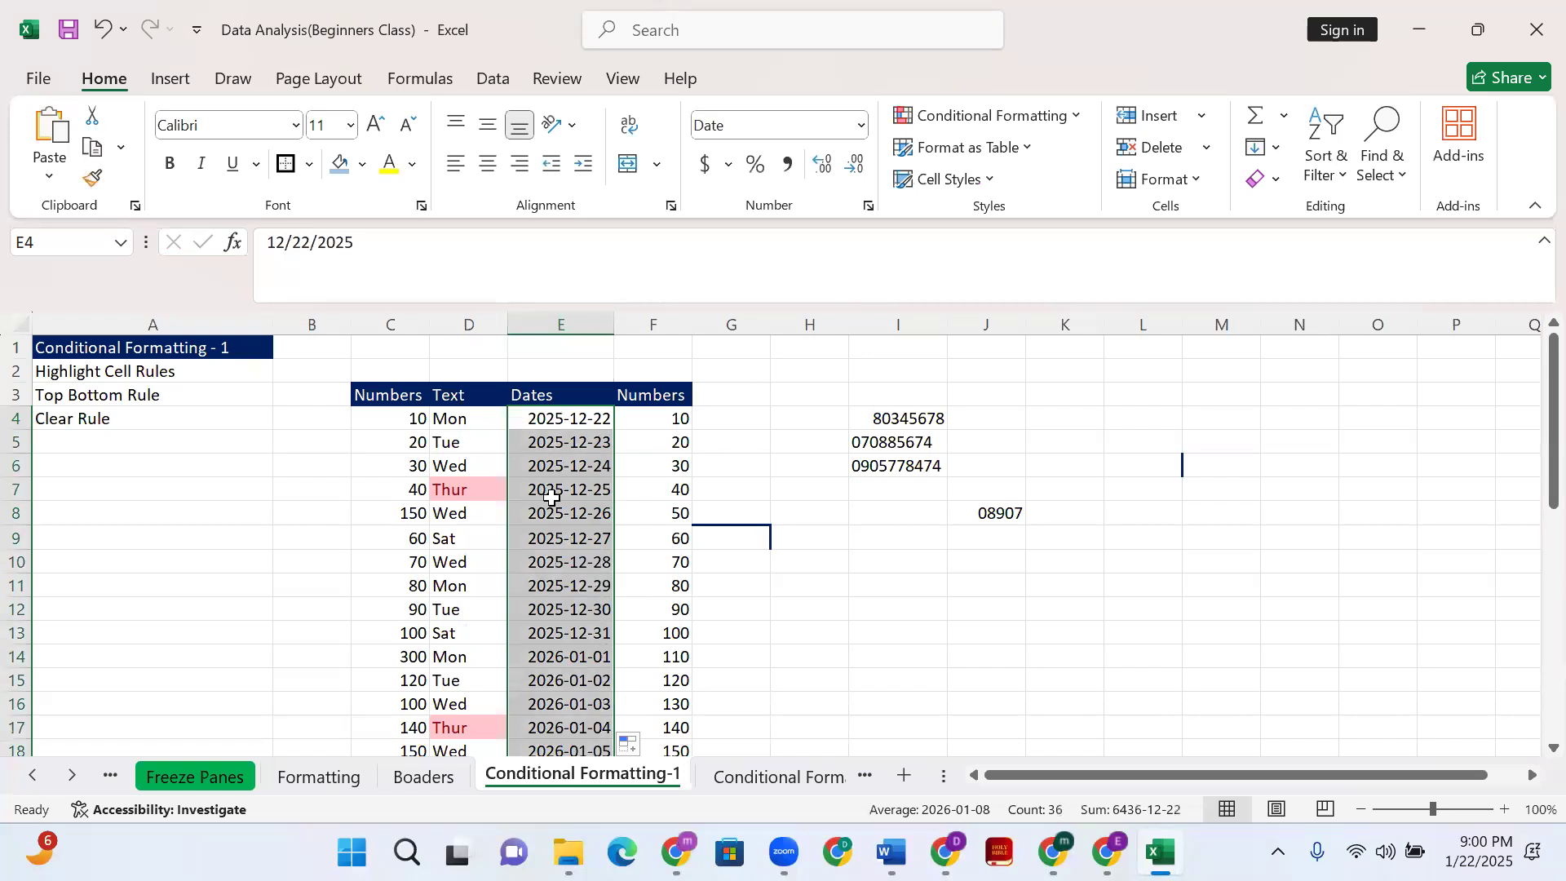
Highlight dates occurring Tomorrow in E4 to E39 with Light Red Fill with Dark Red Text, and check the column
click(1052, 115)
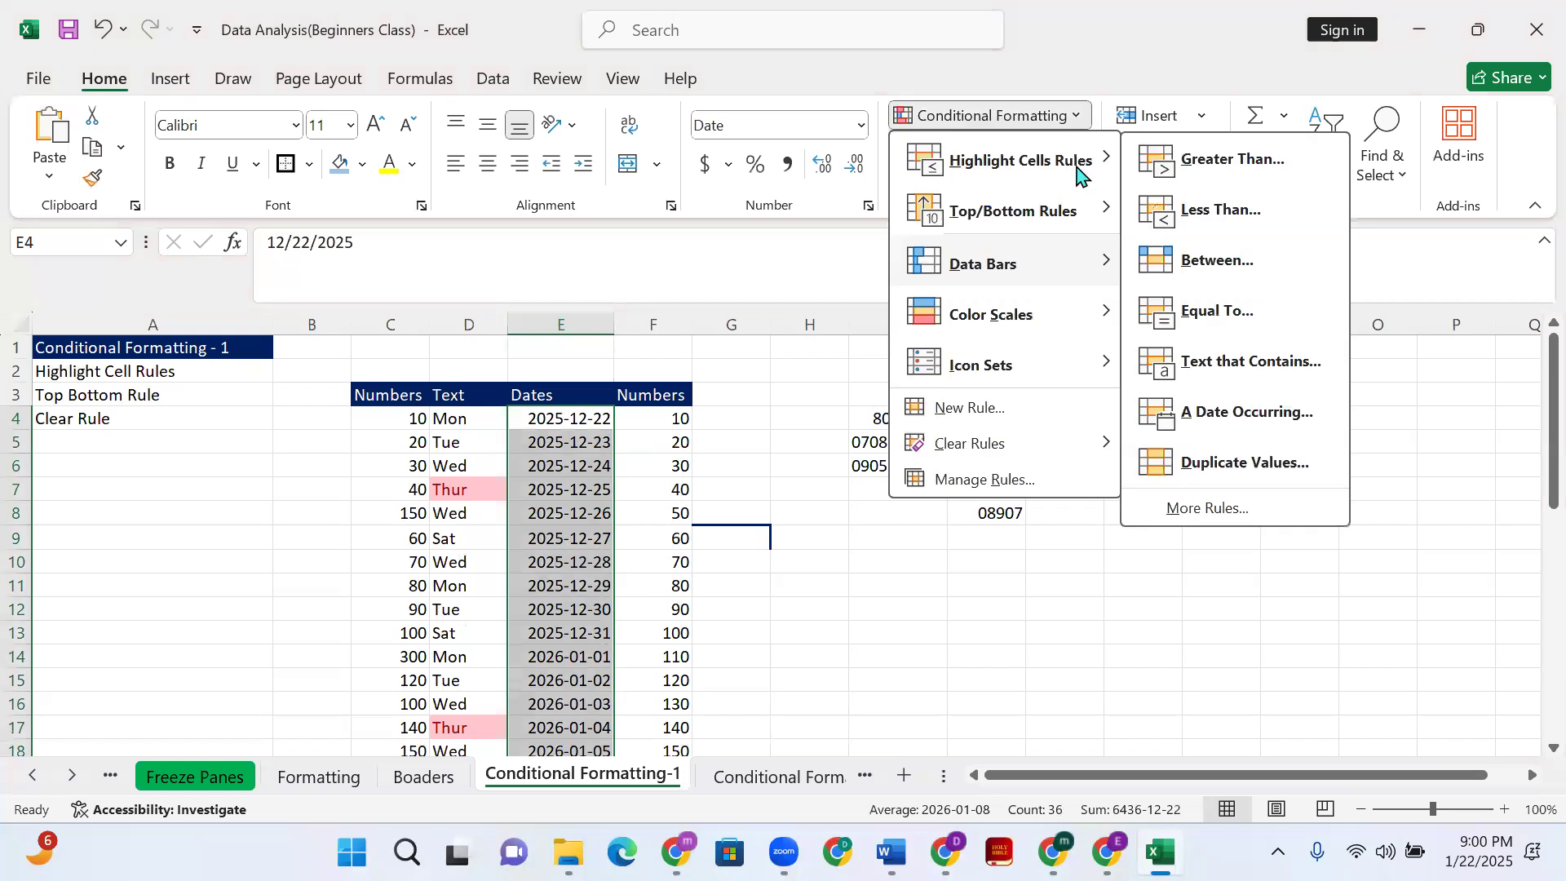
click(1214, 420)
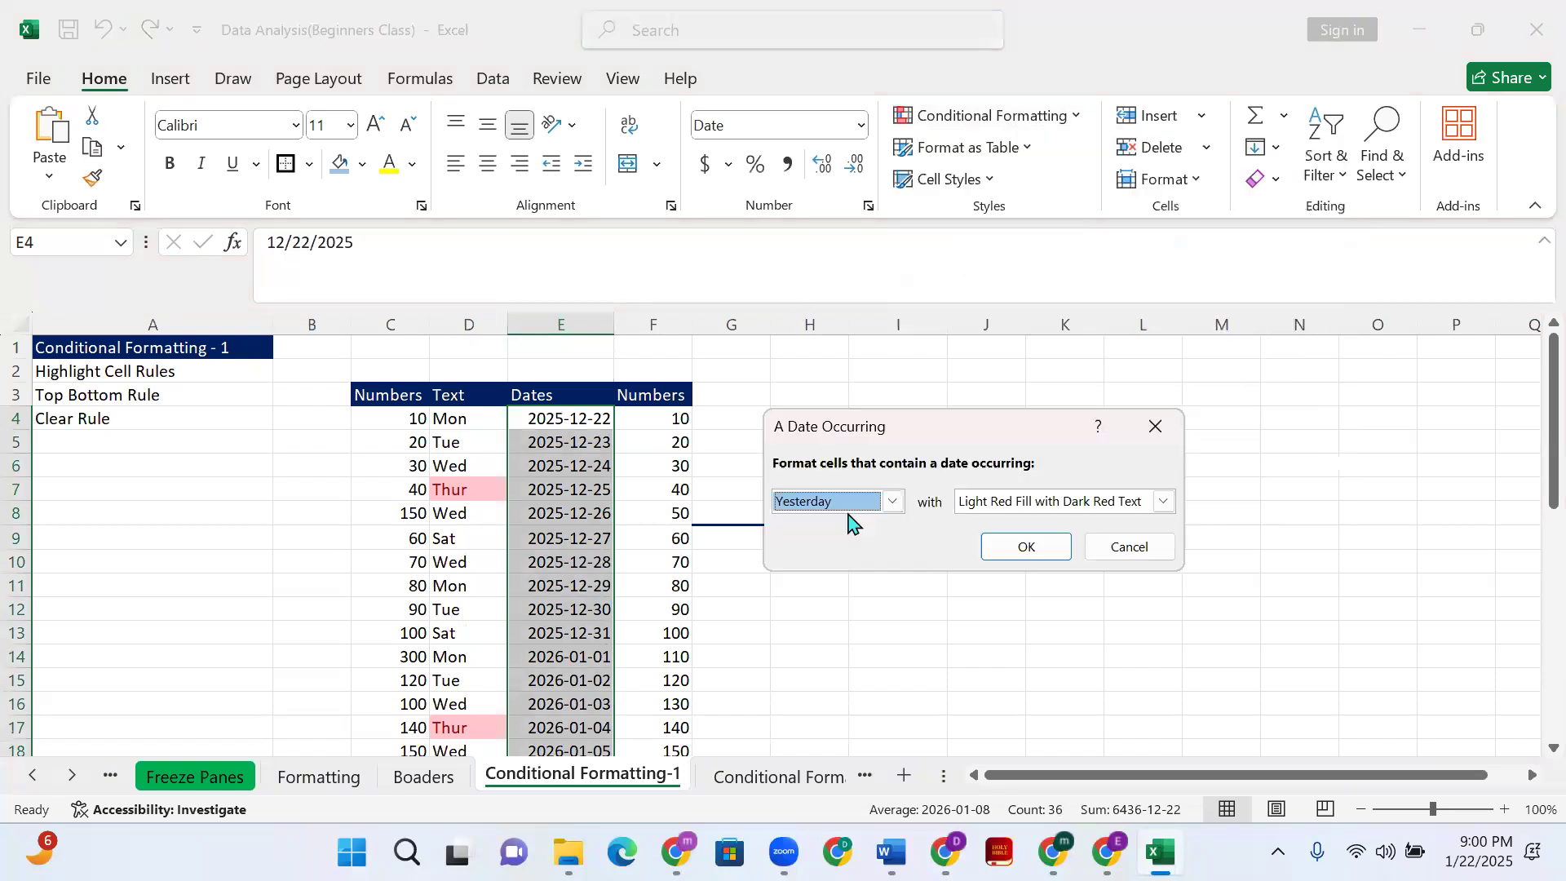
click(892, 501)
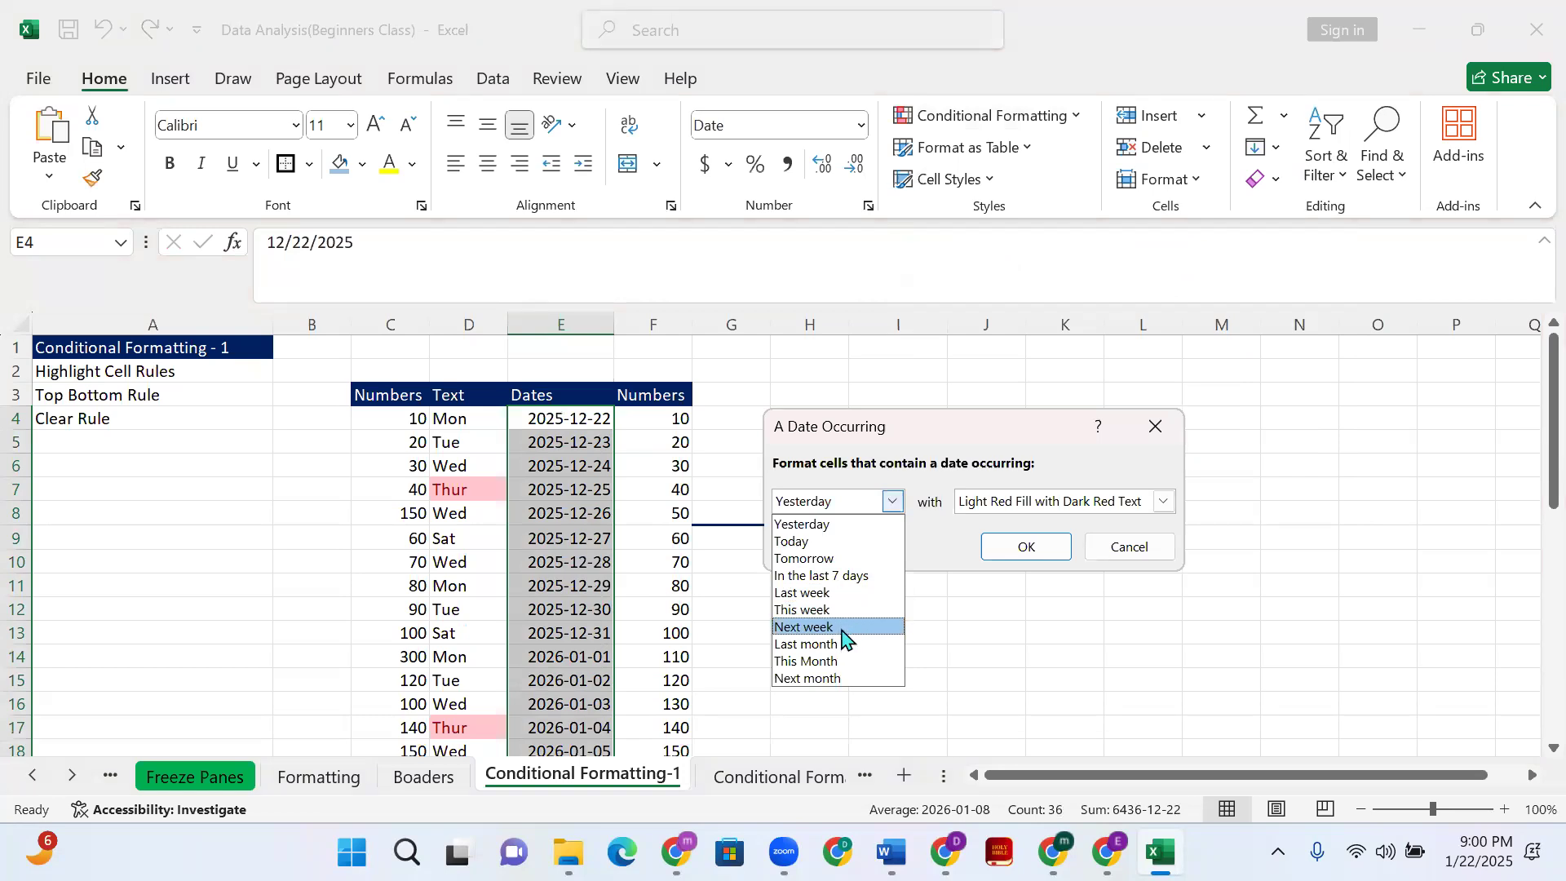
click(806, 559)
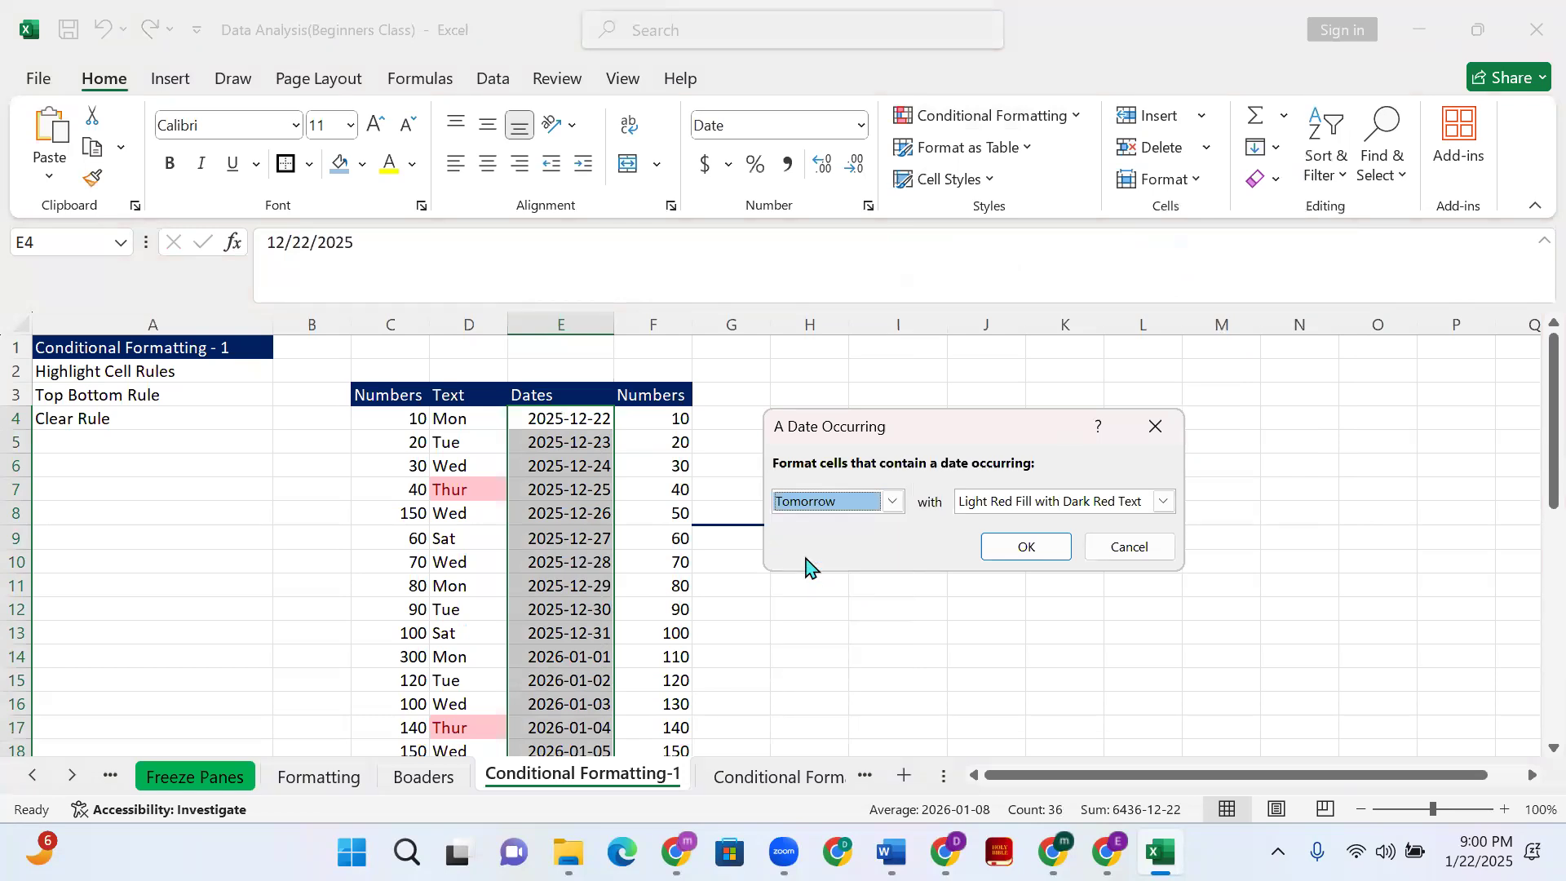
key(Return)
scroll(584, 563, down, 3)
scroll(579, 522, up, 3)
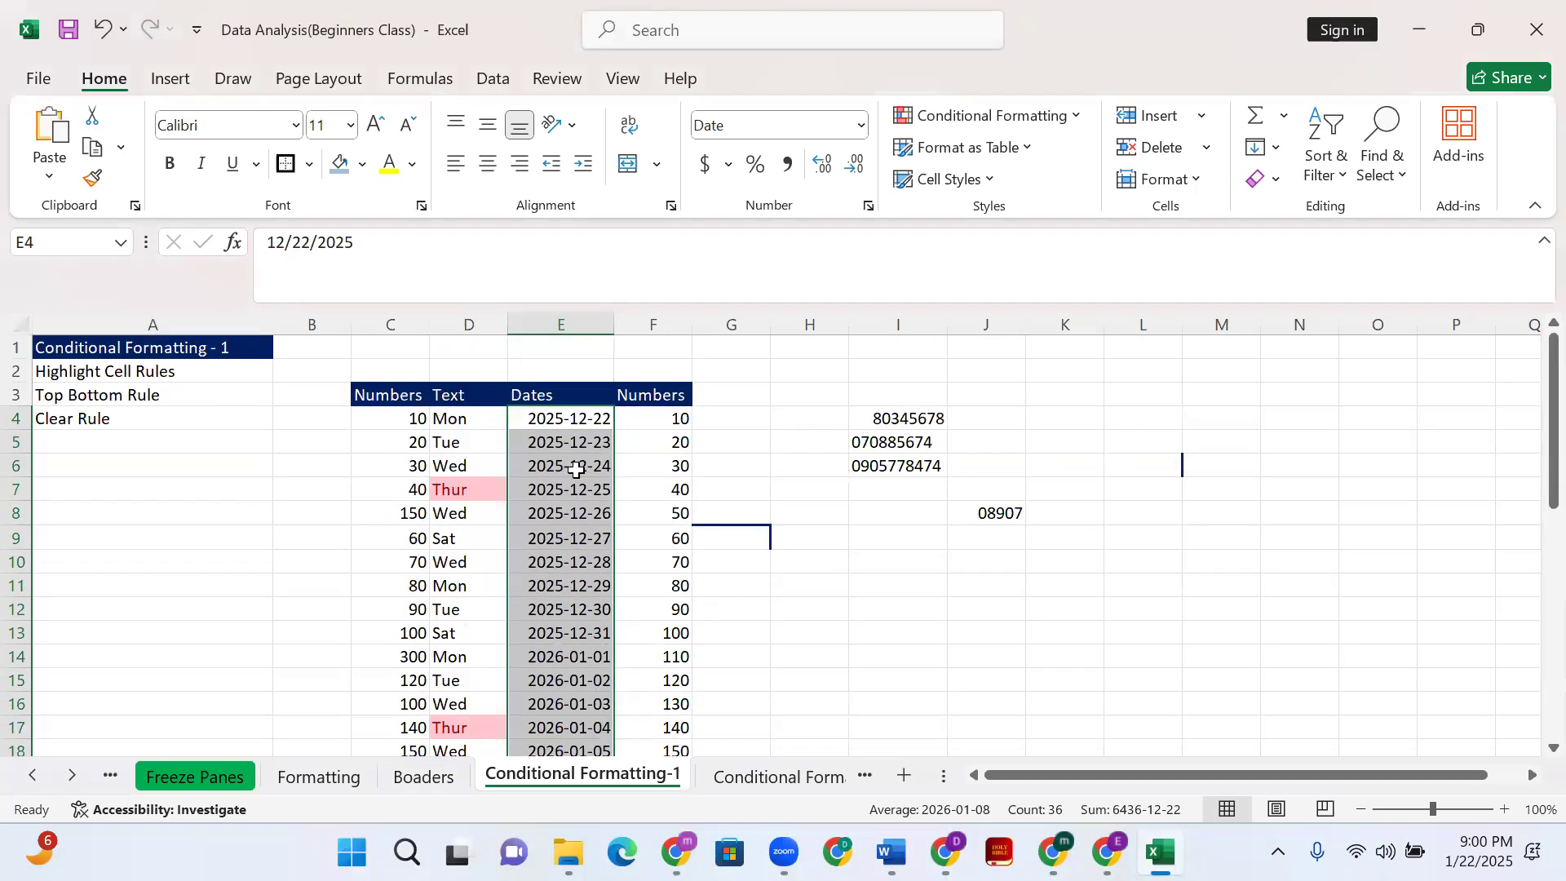
Change the first date in E4 to 1/22/2025 and fill consecutive dates down to E39
click(577, 418)
double_click(580, 418)
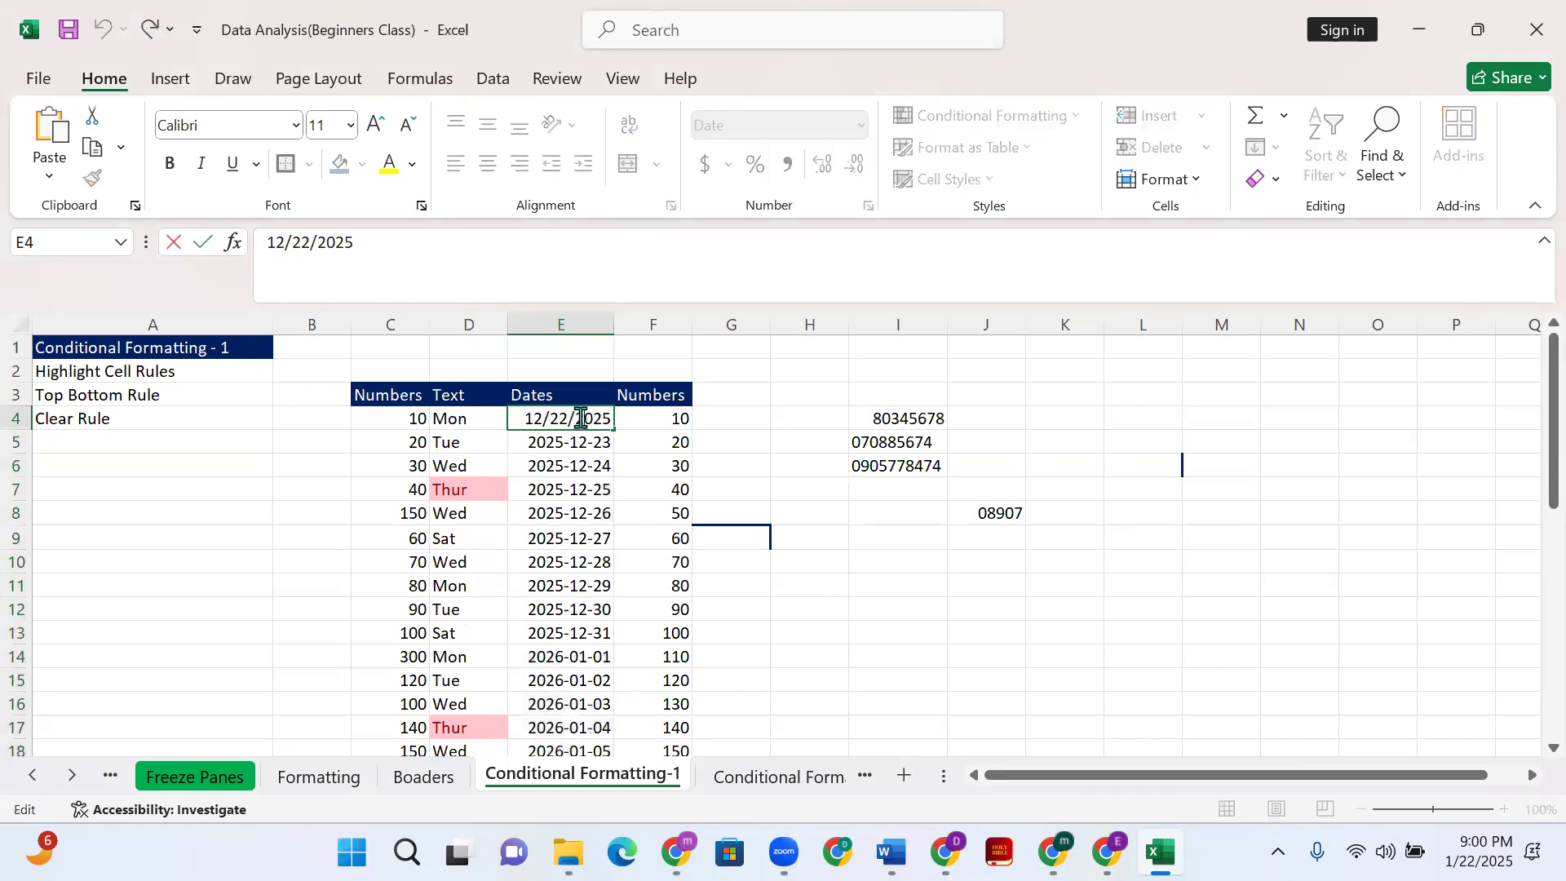
click(542, 418)
key(BackSpace)
key(ctrl+Return)
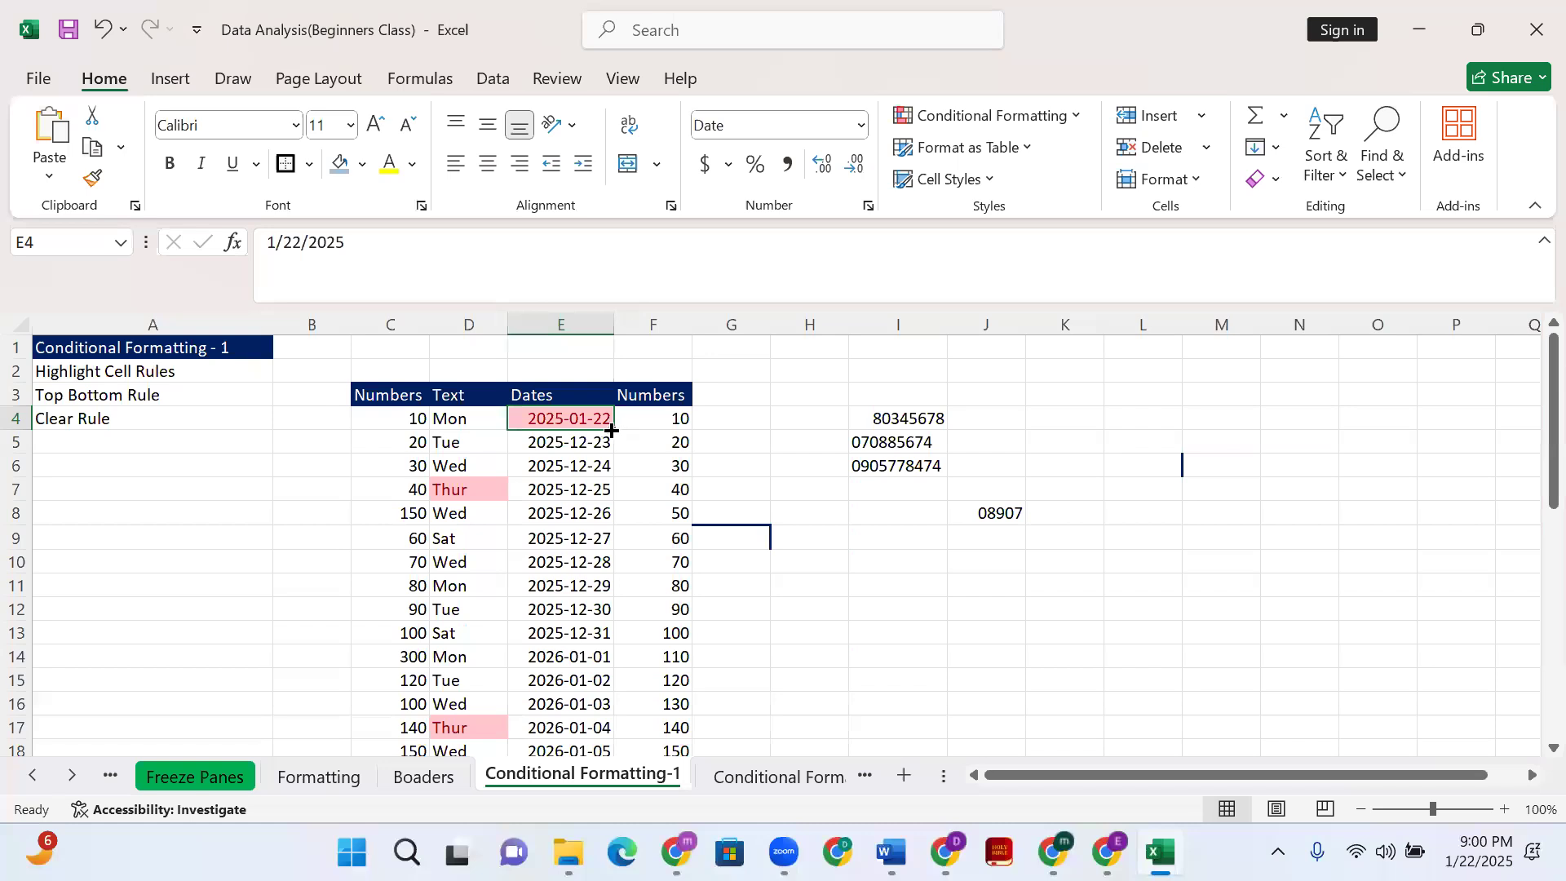
double_click(612, 430)
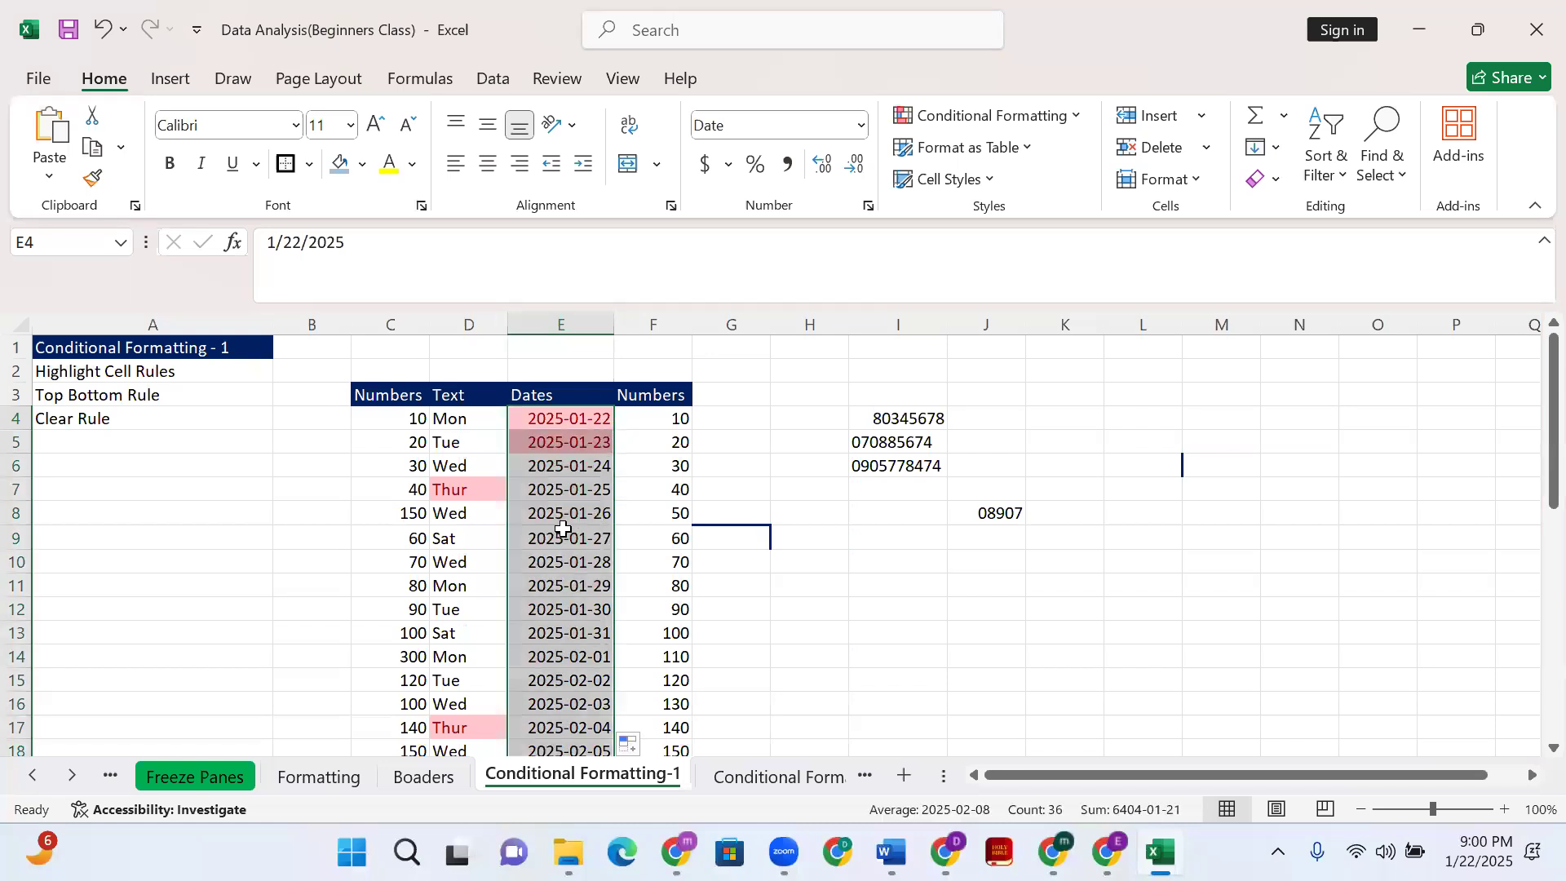
click(563, 529)
Apply a date-occurring rule for Next week to cell E5 with Light Red Fill with Dark Red Text, and check the Dates column
click(575, 440)
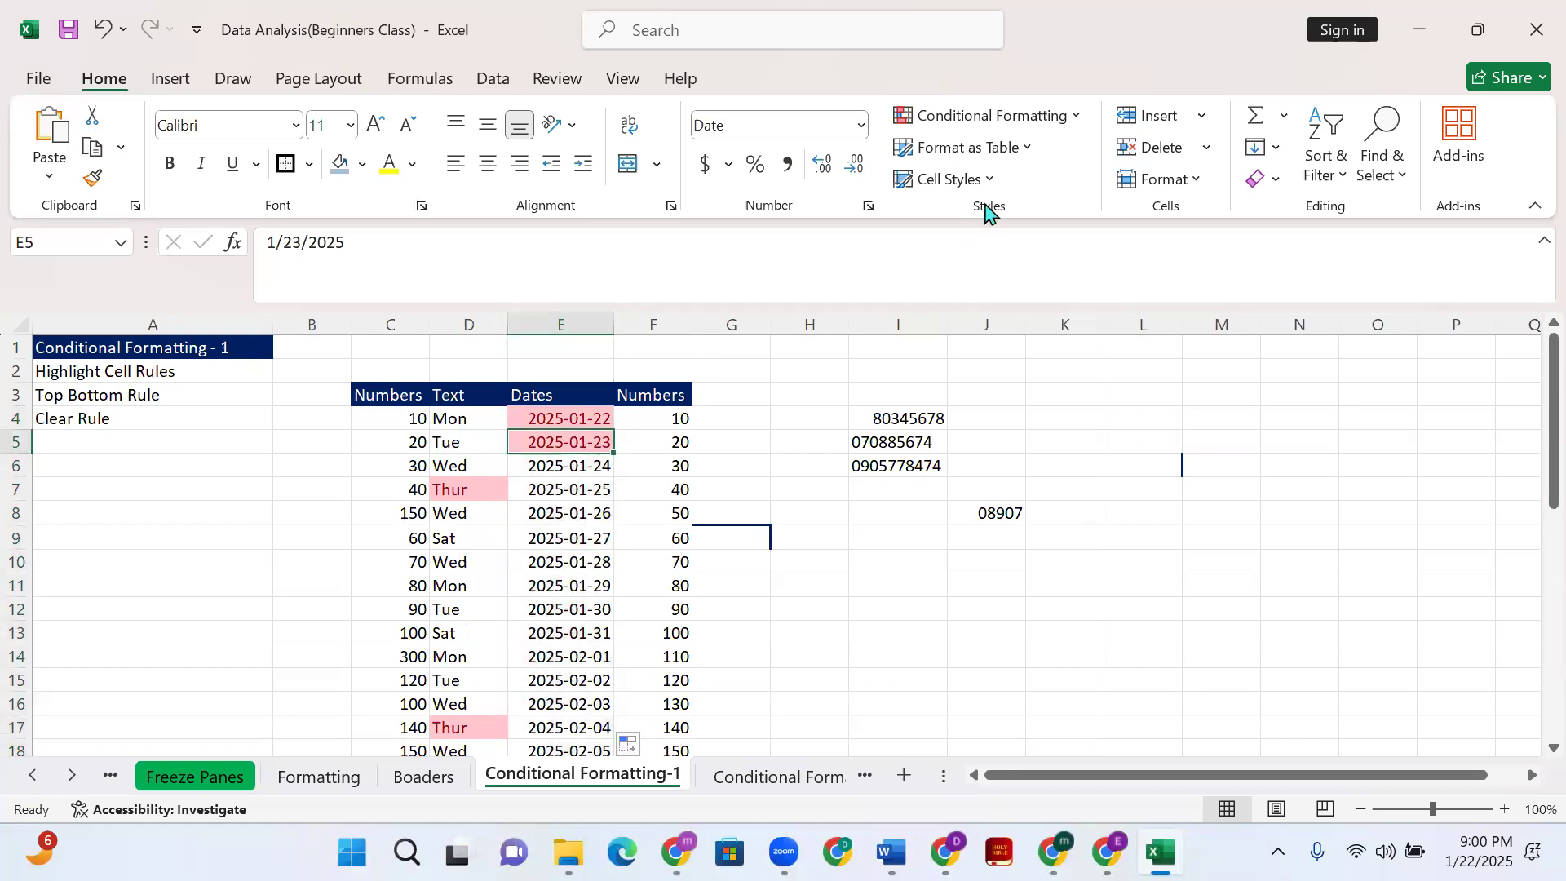
click(1066, 123)
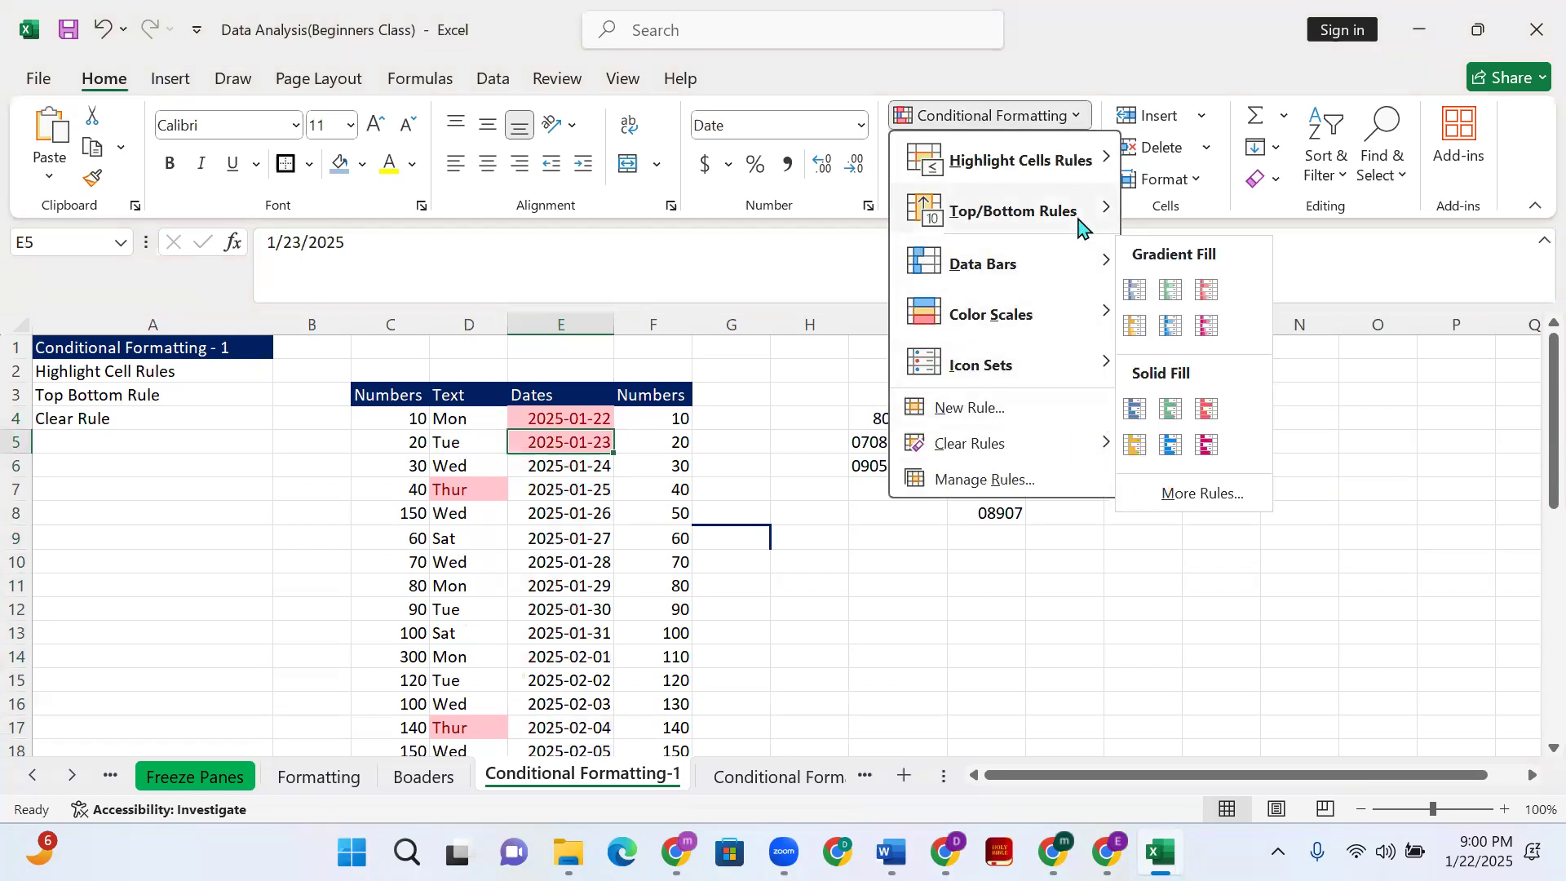
mouse_move(1085, 163)
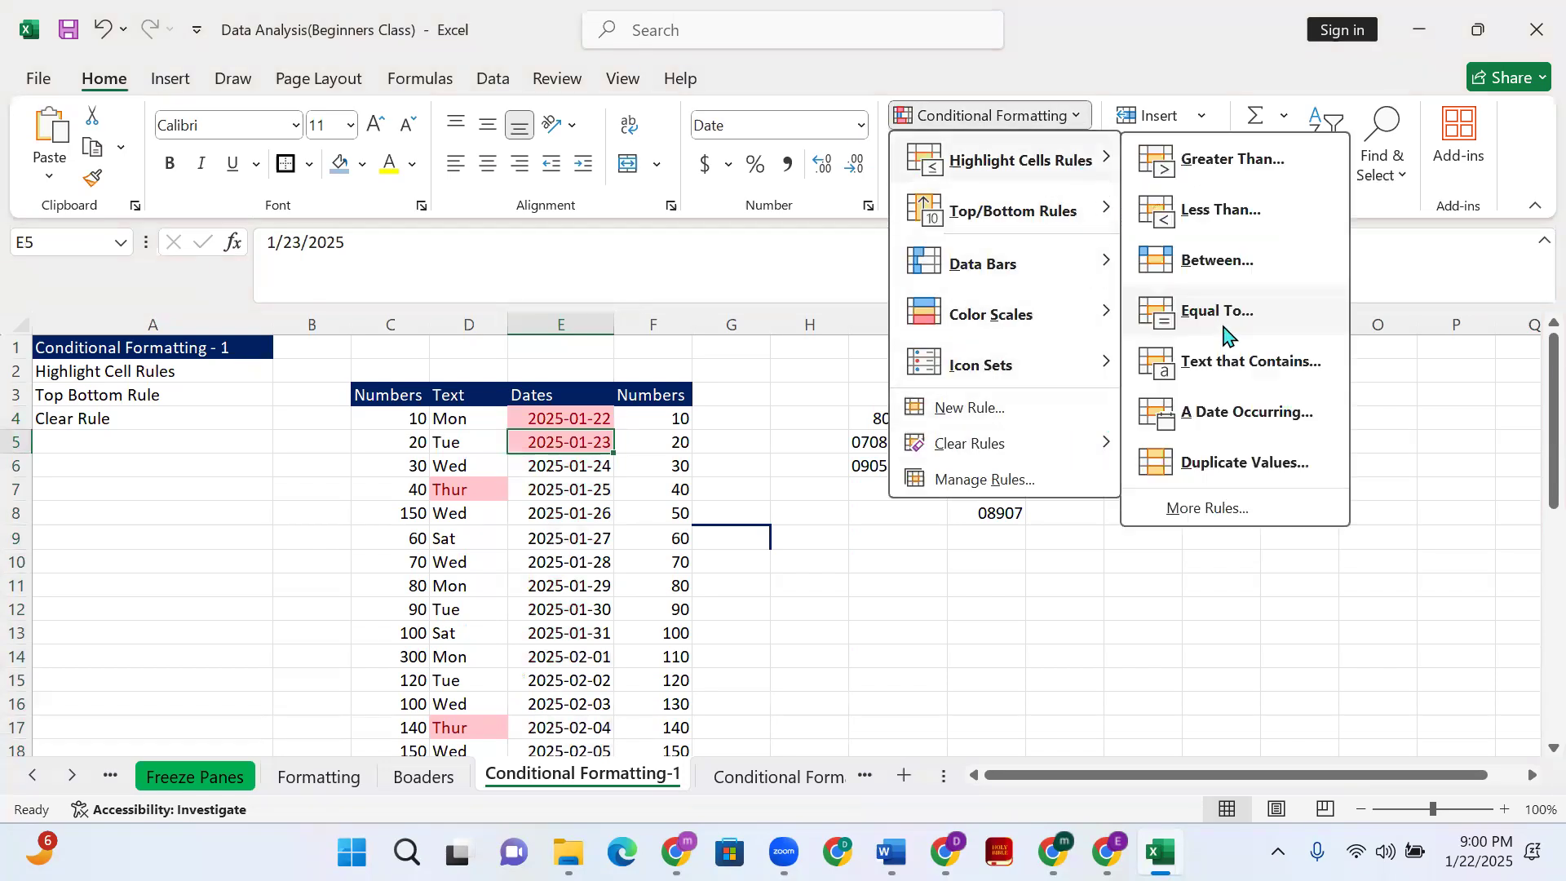
click(1233, 413)
click(890, 499)
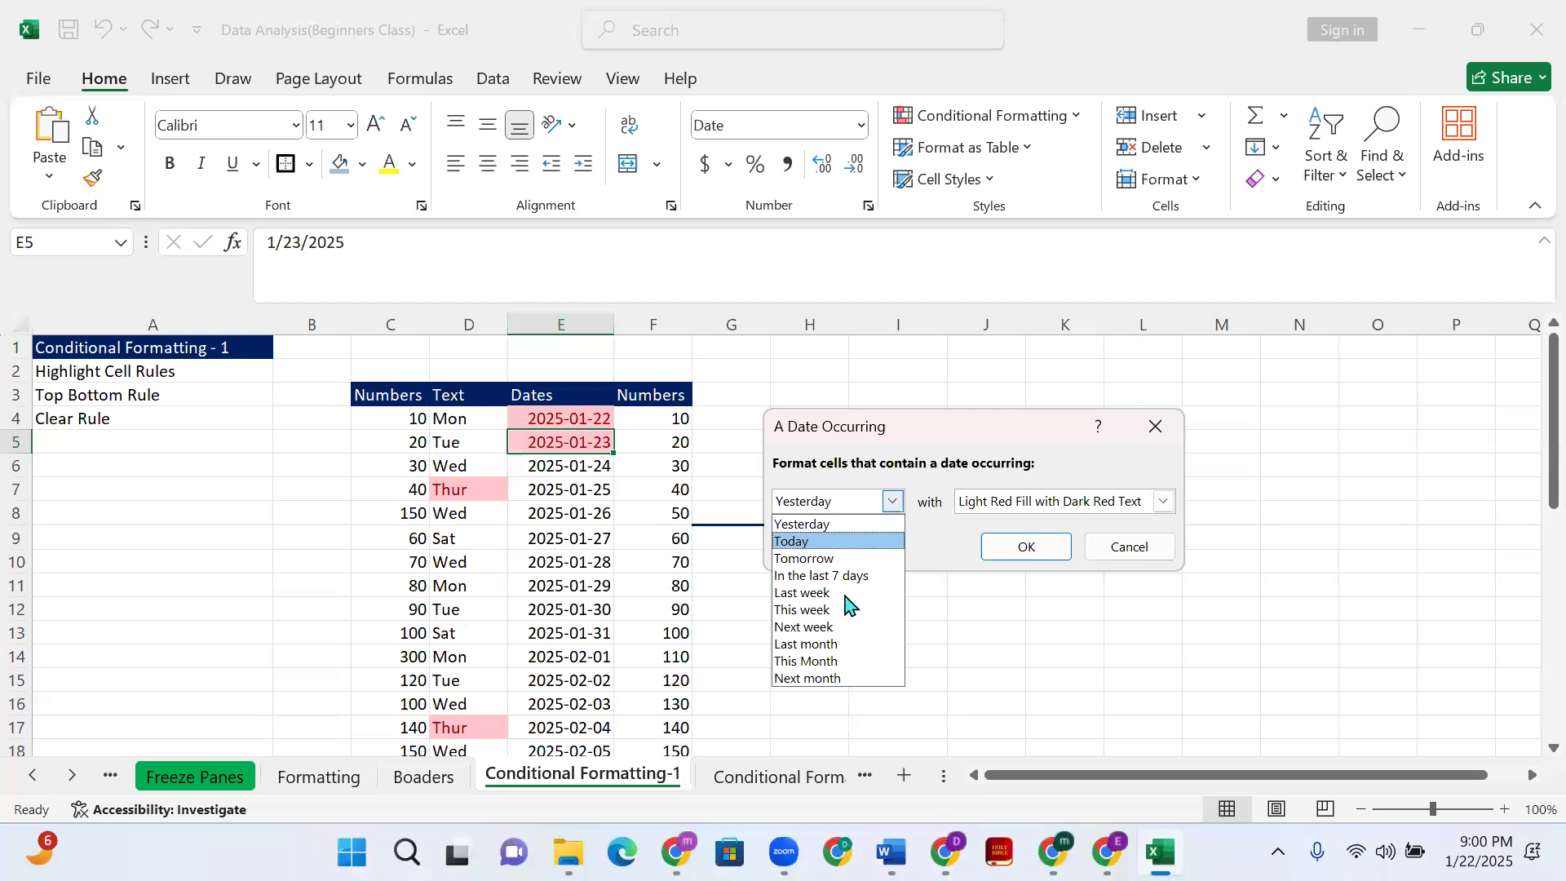
click(845, 594)
click(892, 501)
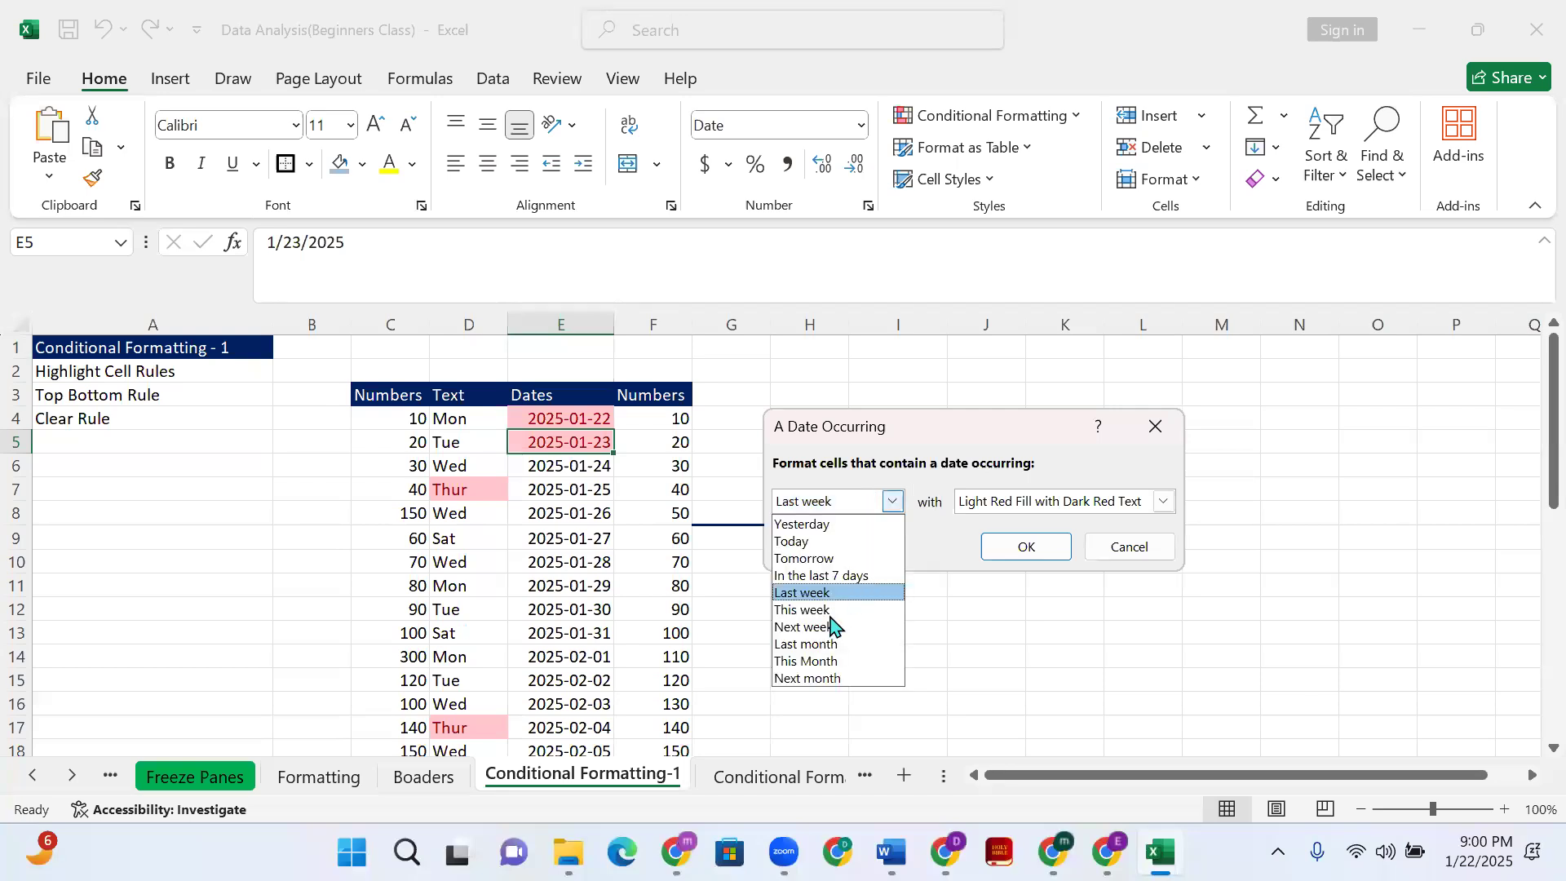
click(1008, 554)
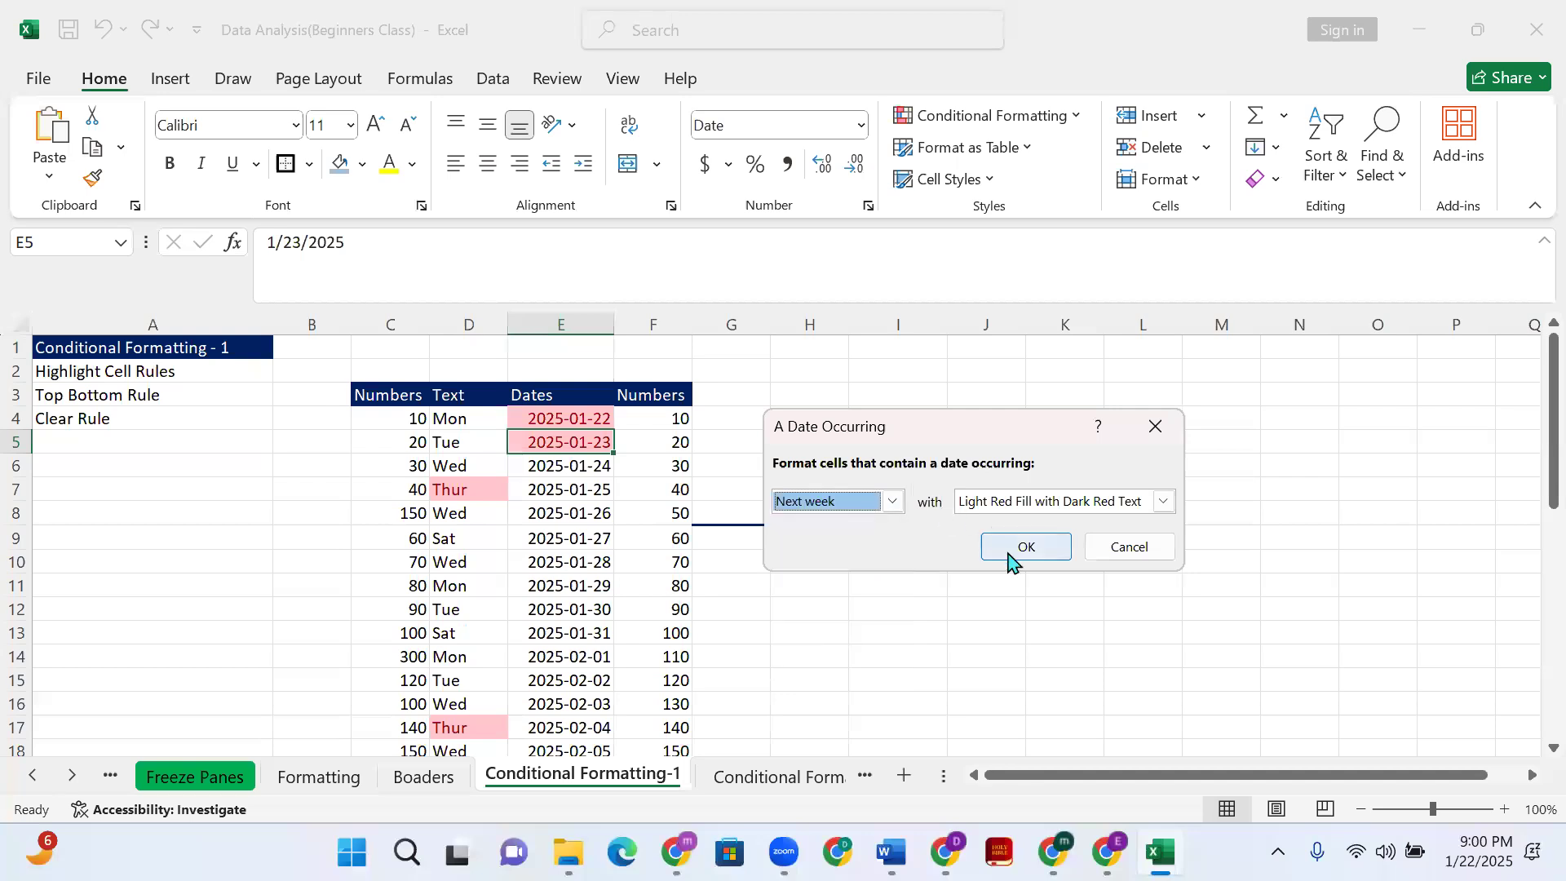
click(1010, 548)
scroll(601, 499, down, 9)
scroll(601, 499, up, 9)
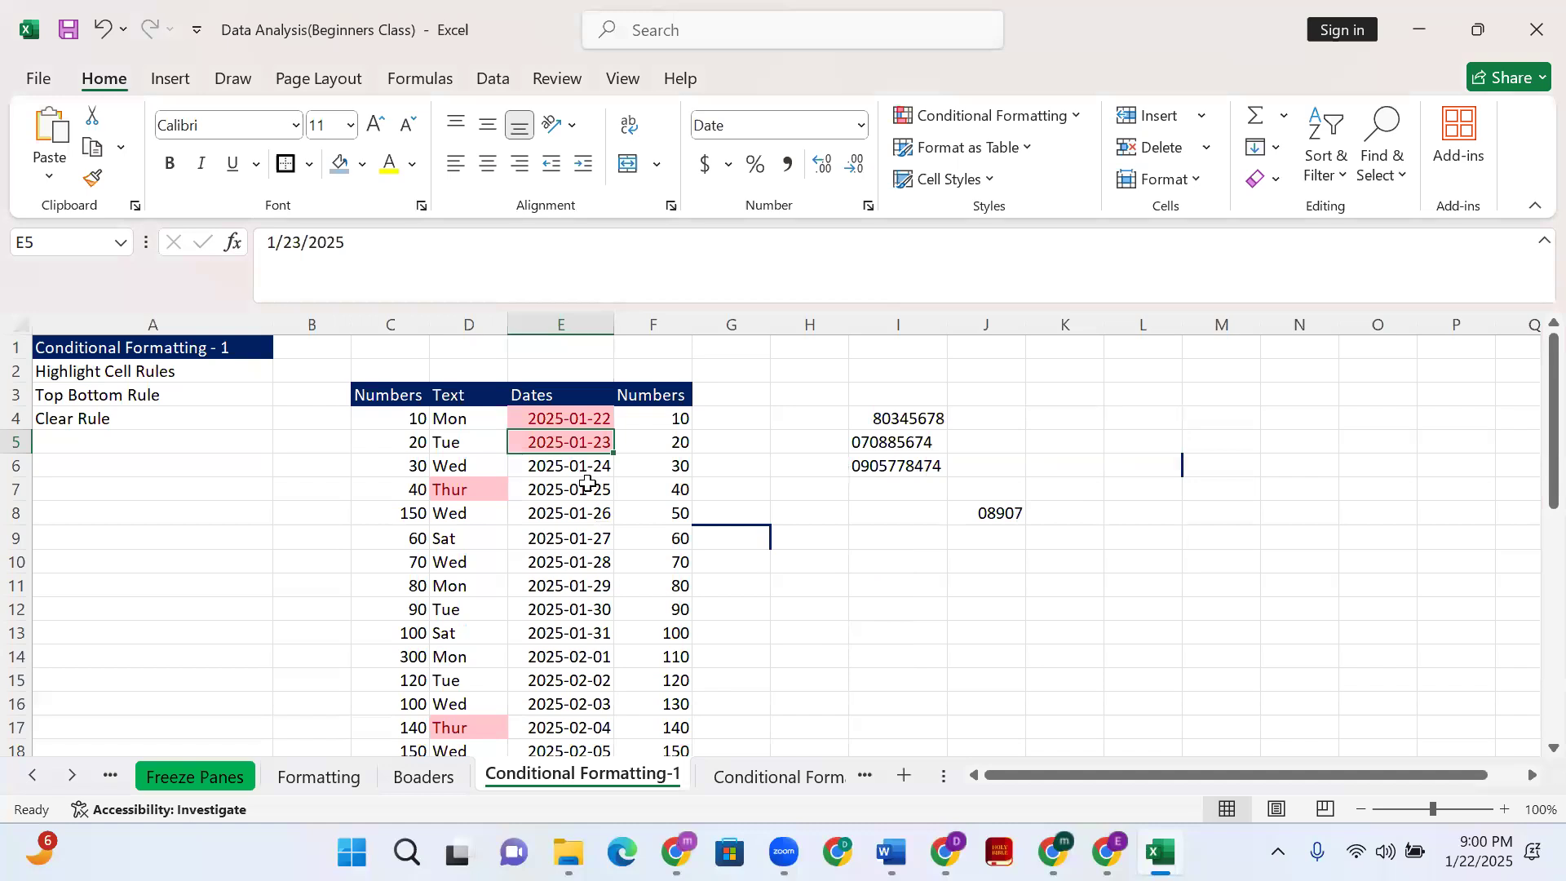
Apply a date-occurring rule for Today to cell E5 with Light Red Fill with Dark Red Text
click(569, 420)
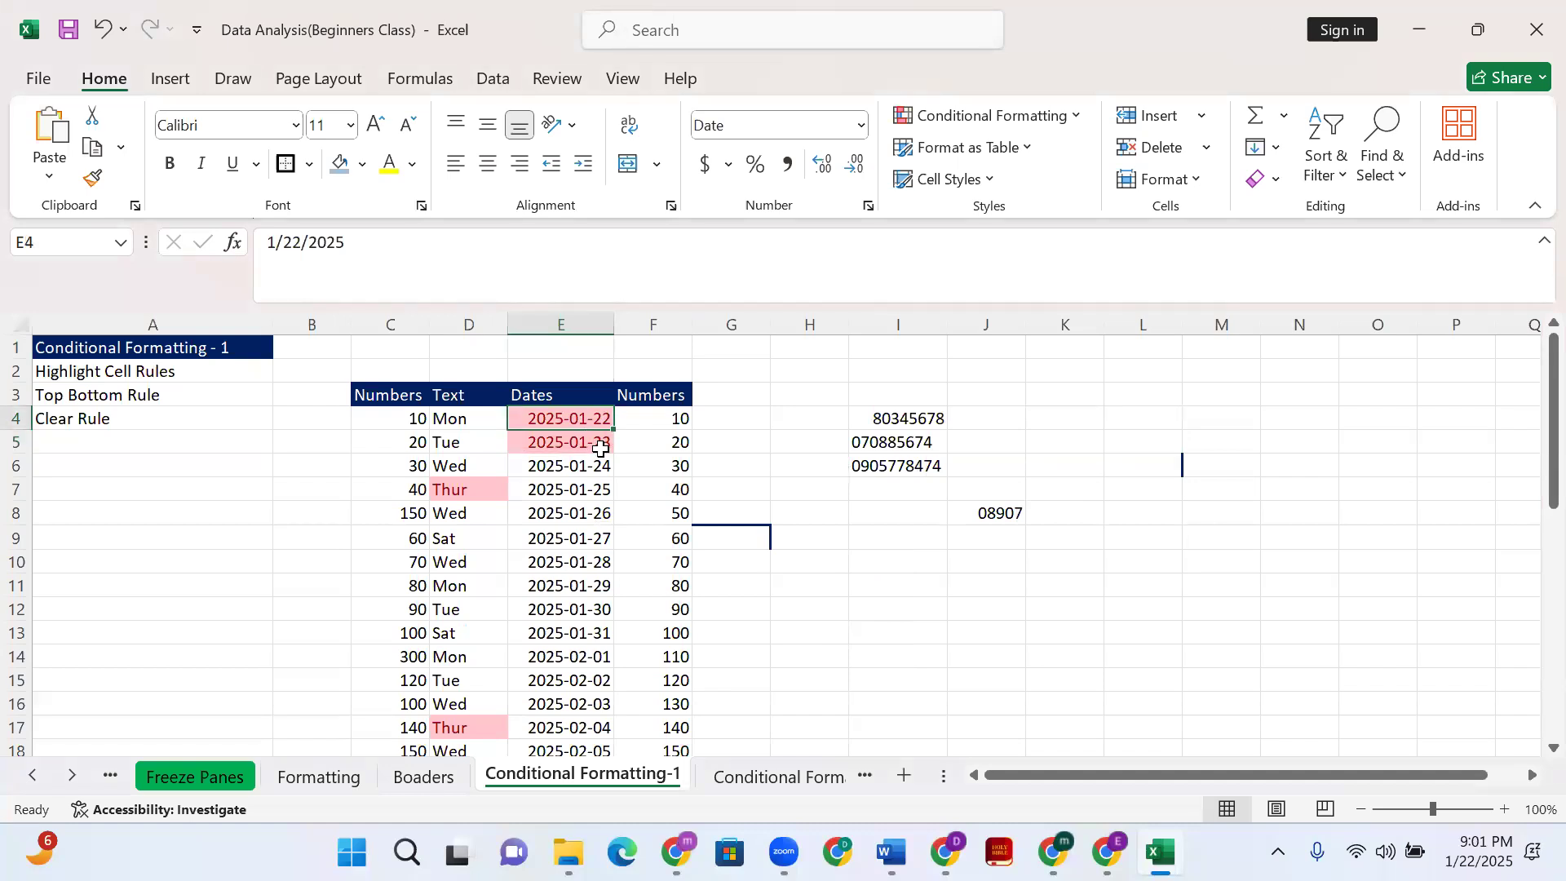
click(601, 448)
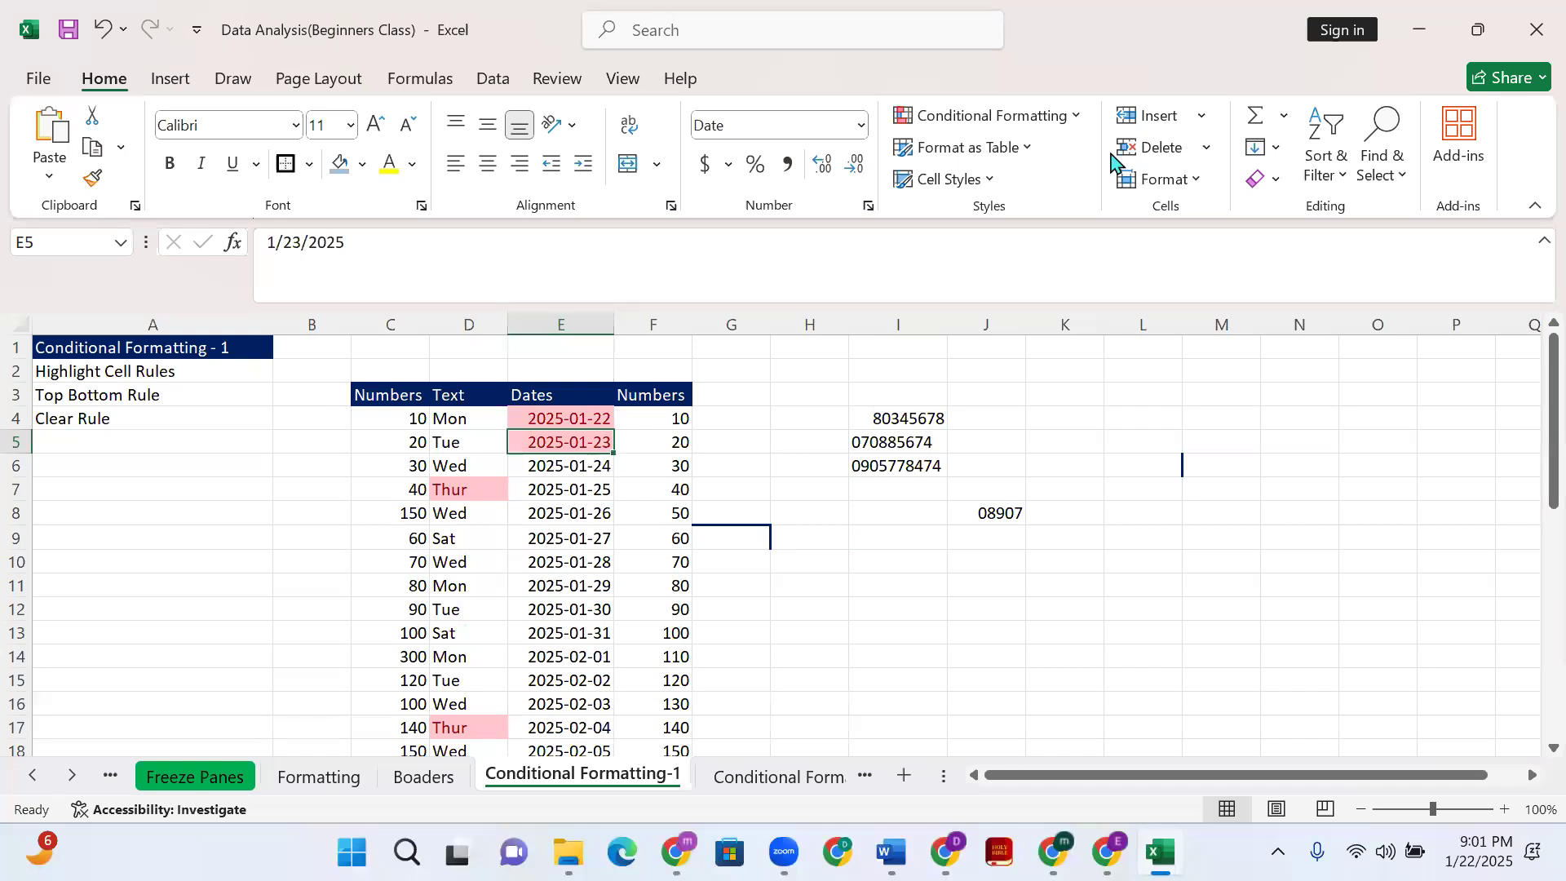
click(1076, 121)
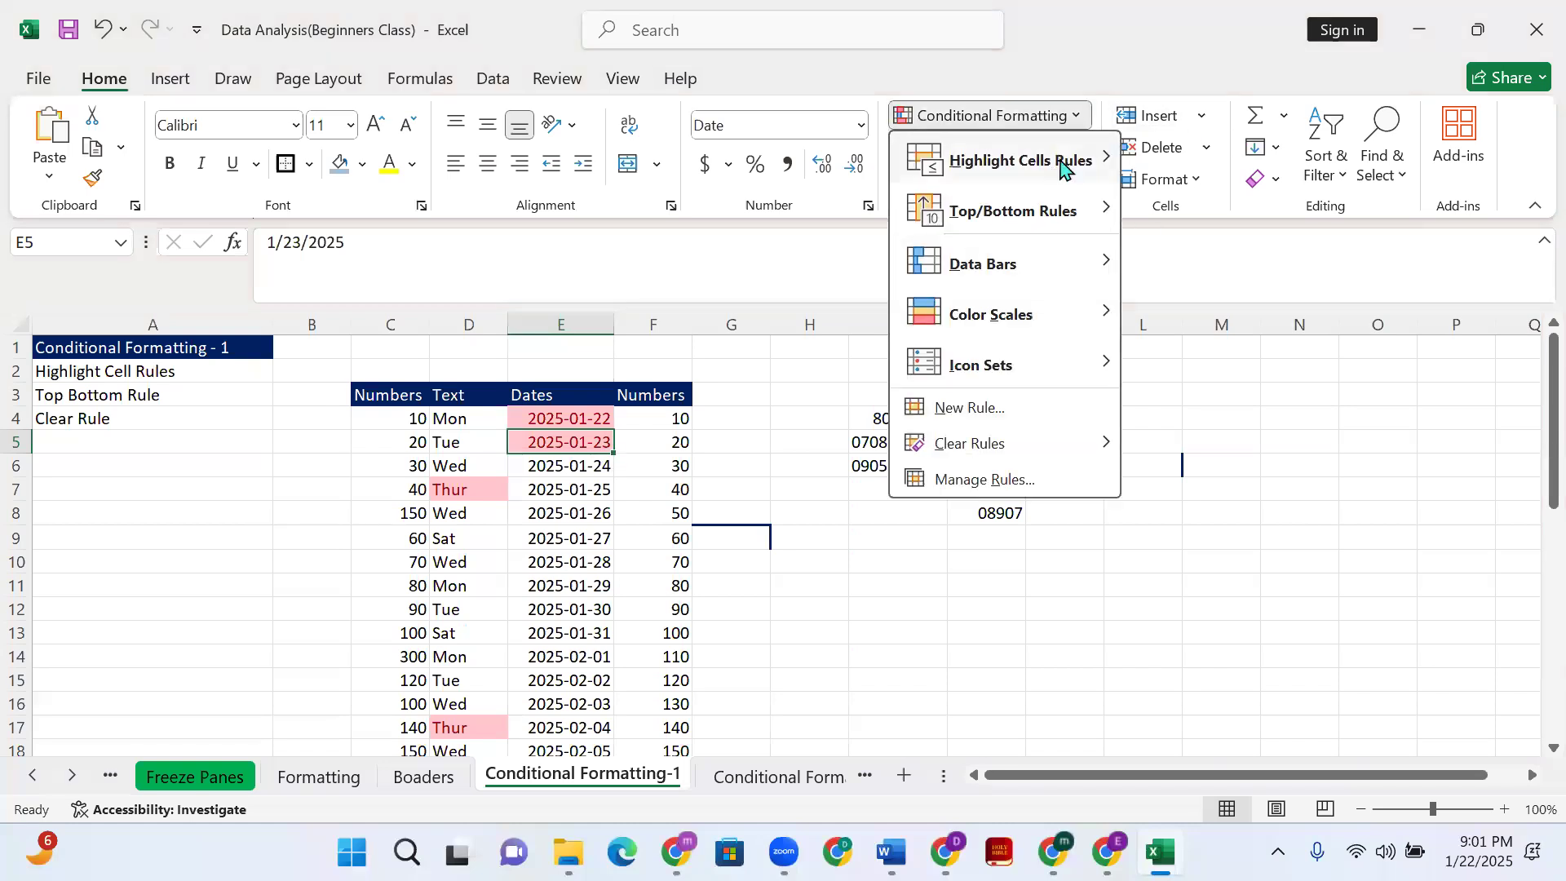
mouse_move(1063, 167)
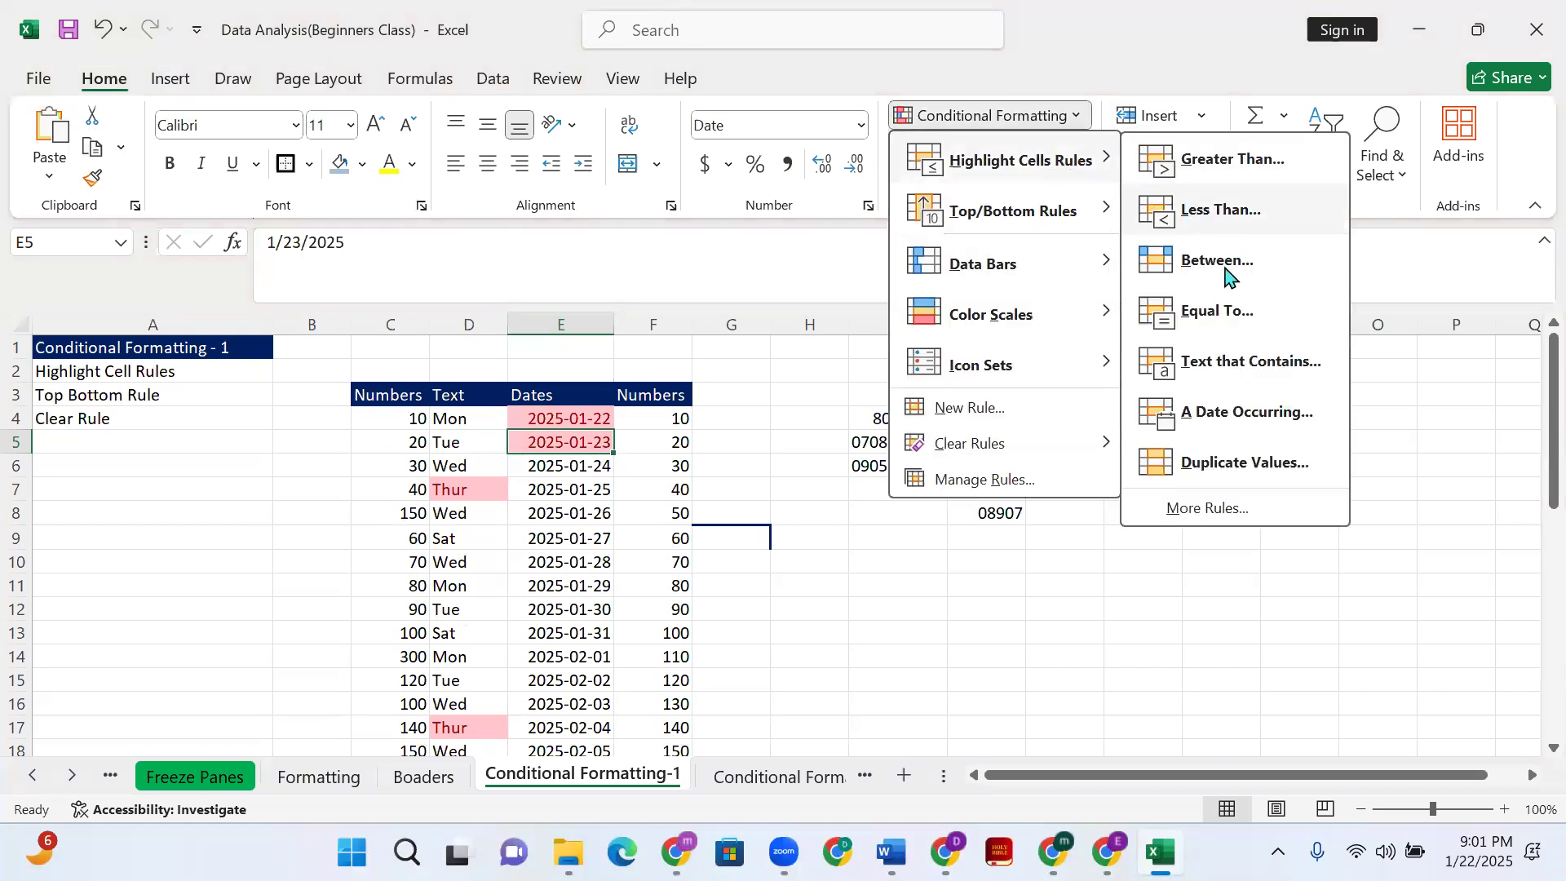
click(1245, 414)
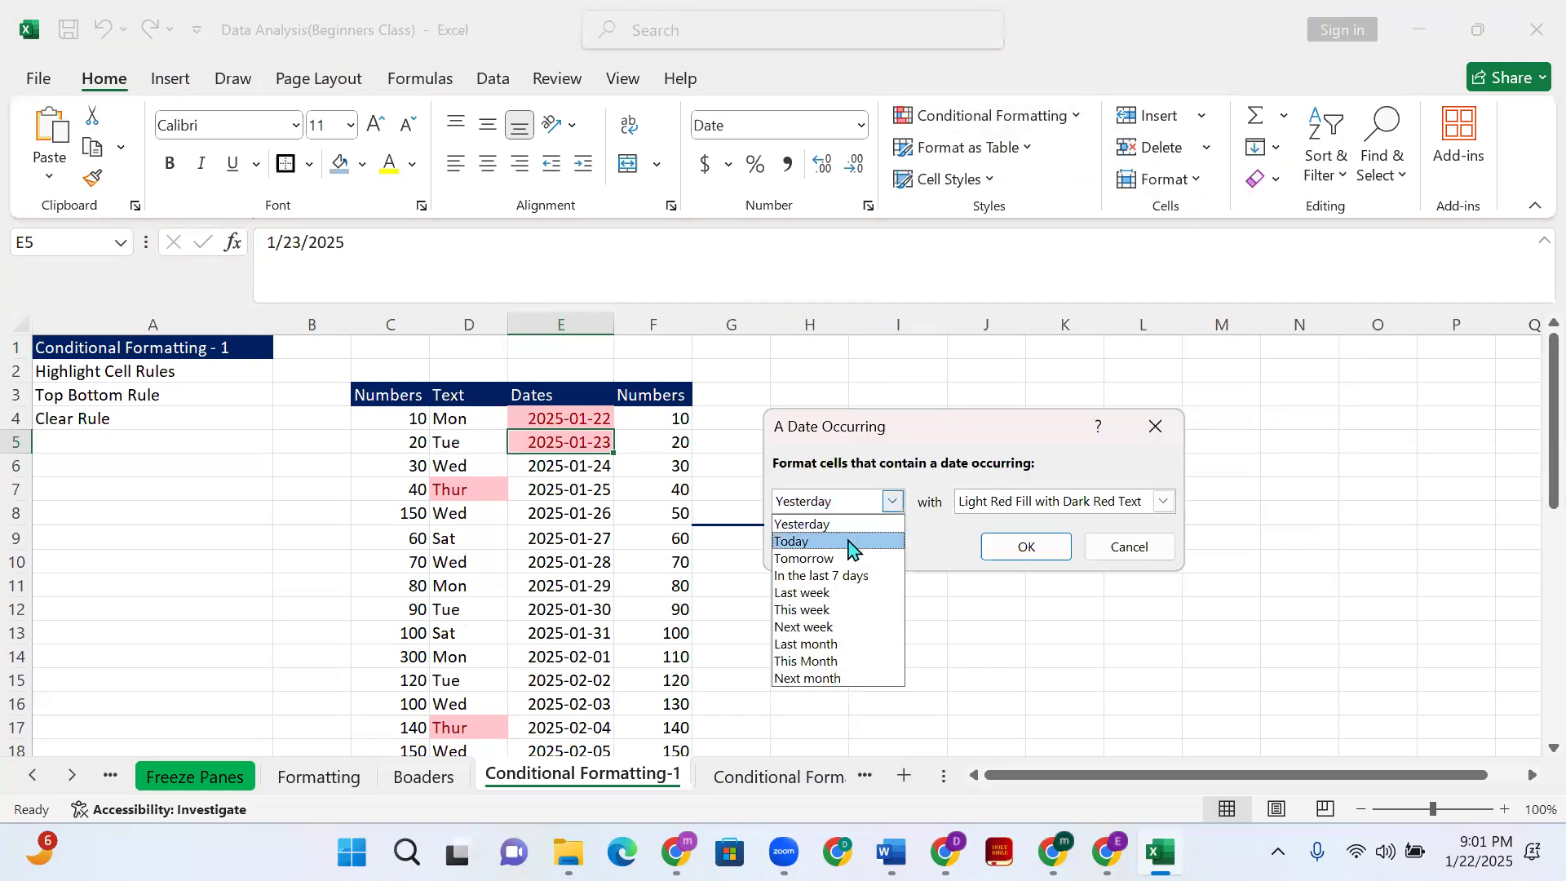
click(848, 543)
click(1027, 552)
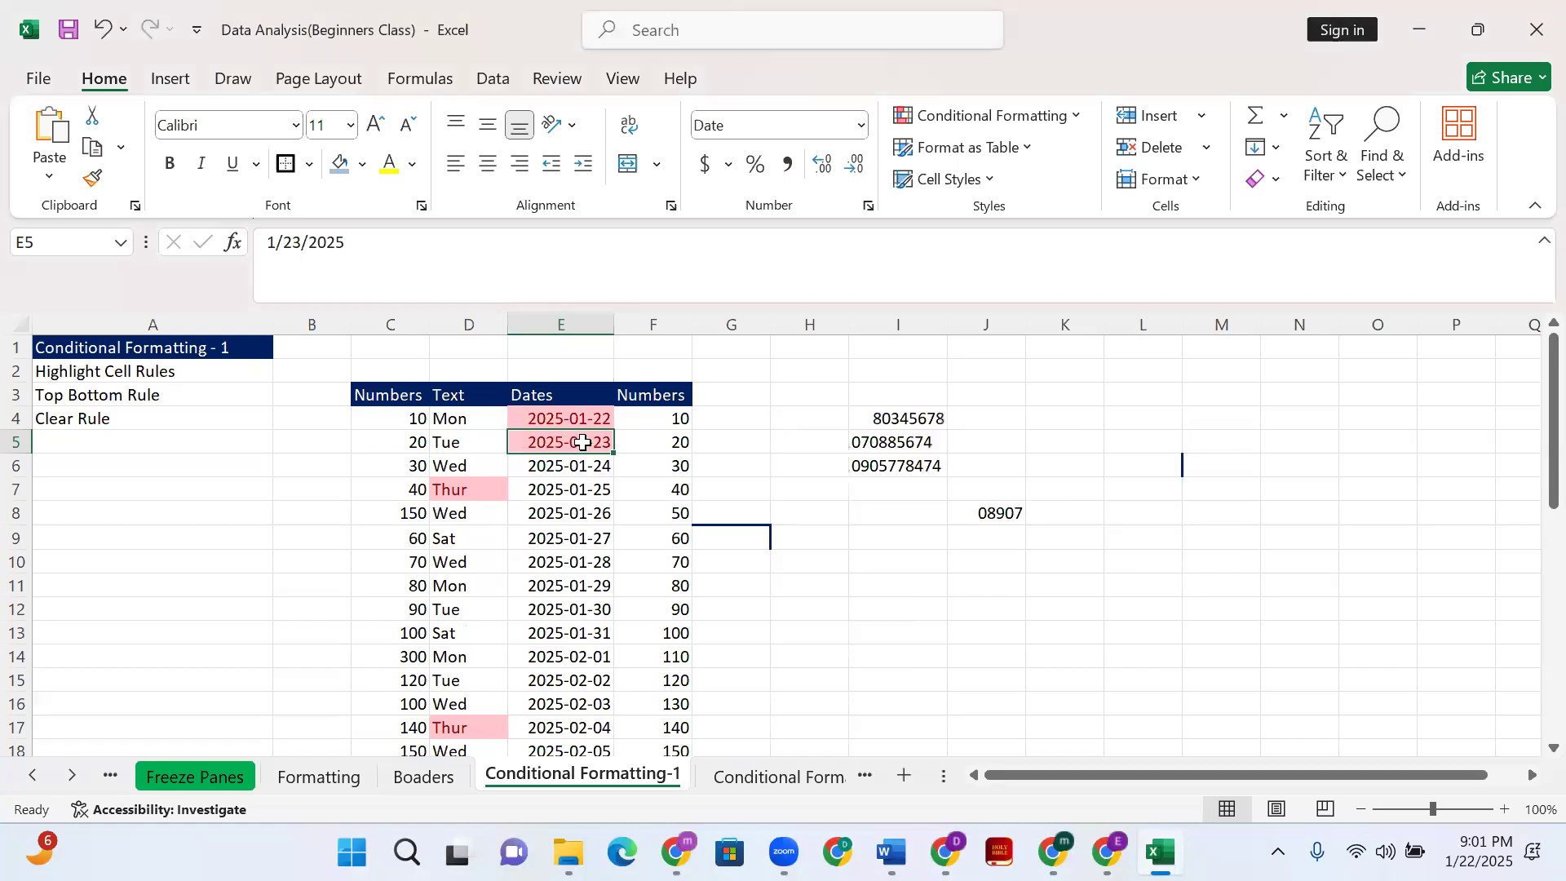
Clear the conditional formatting rules from the dates in E4 to E39, and check the column
click(584, 418)
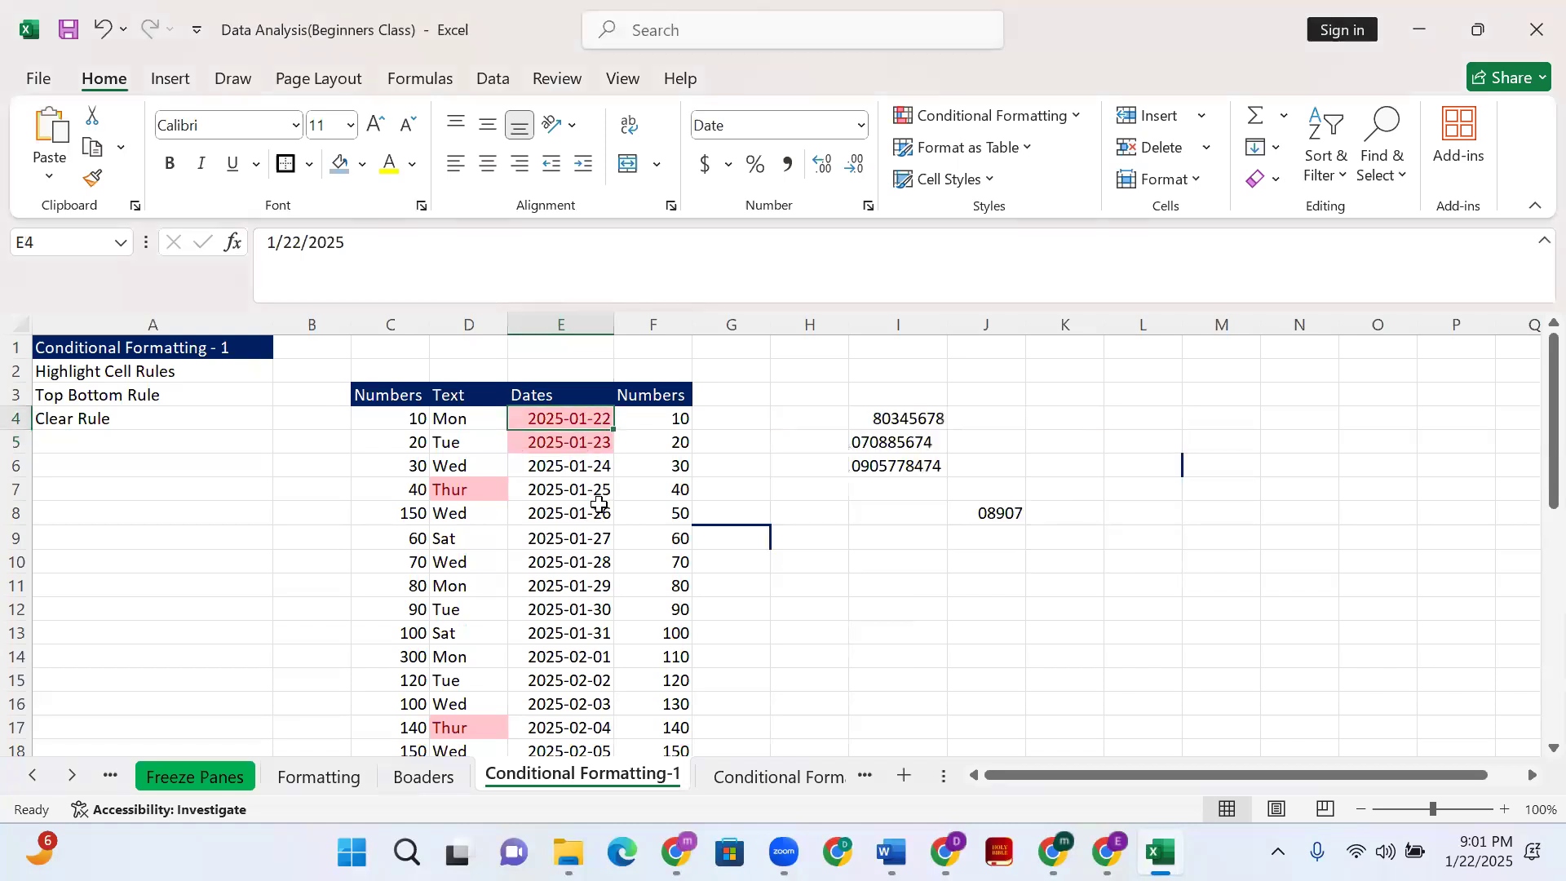
key(ctrl+shift+Down)
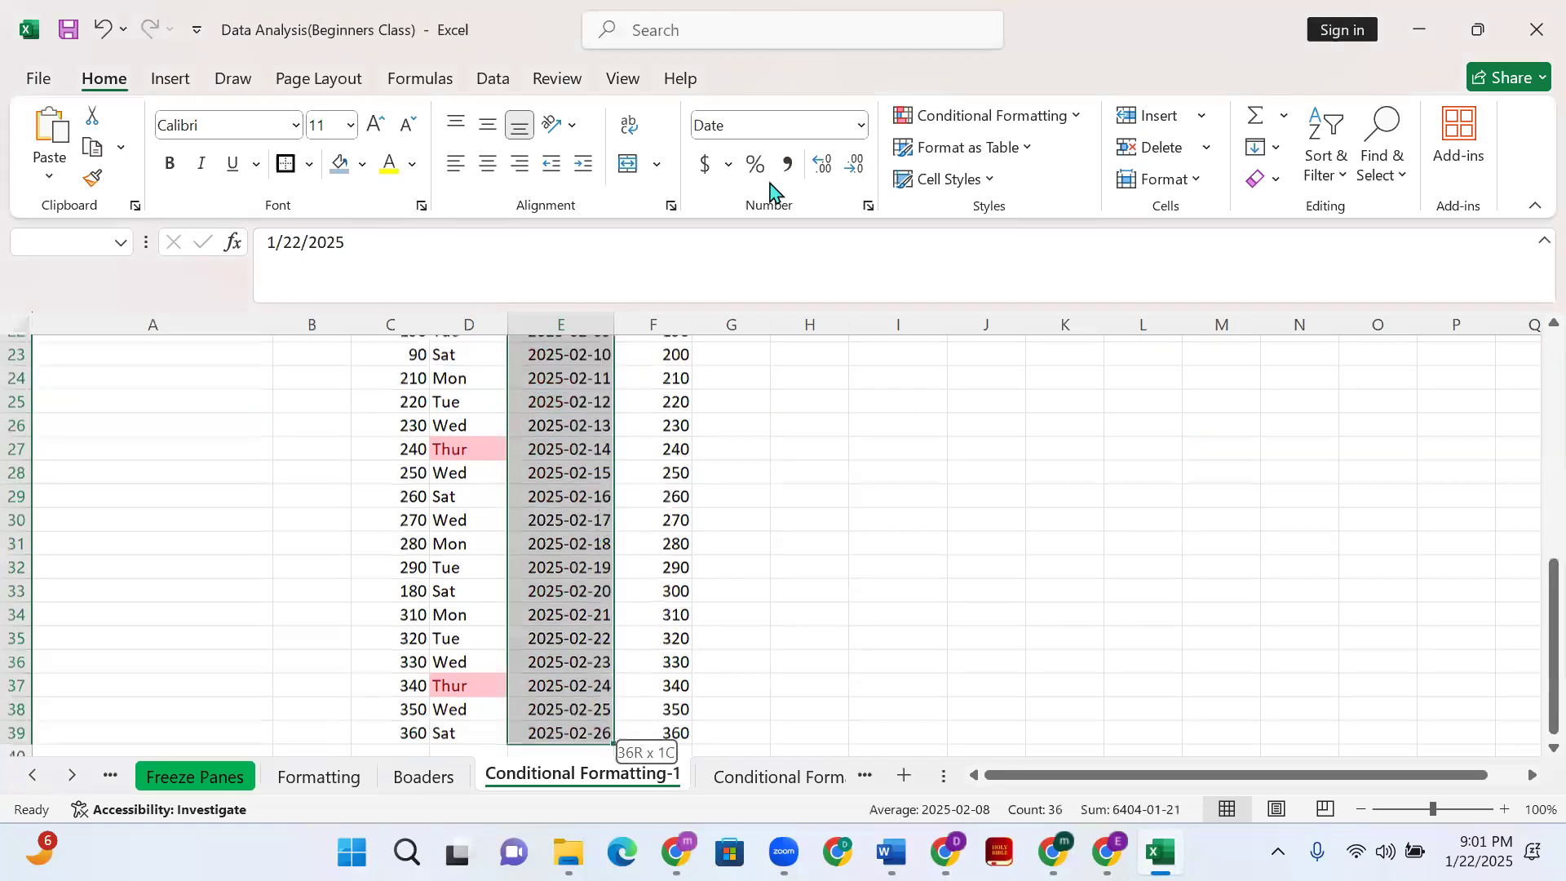
click(996, 115)
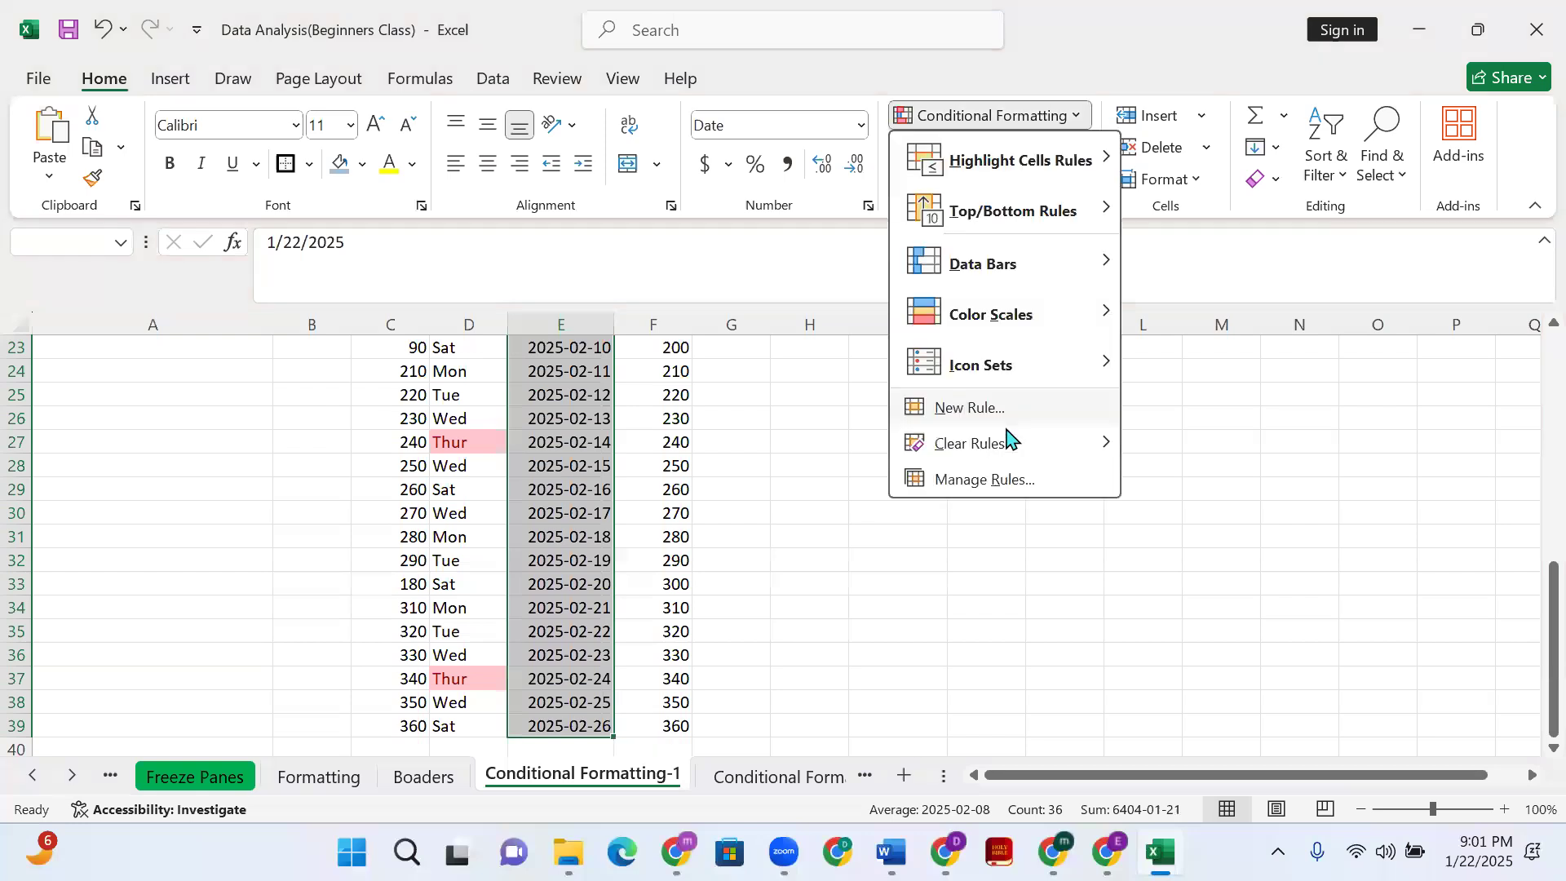
mouse_move(1017, 447)
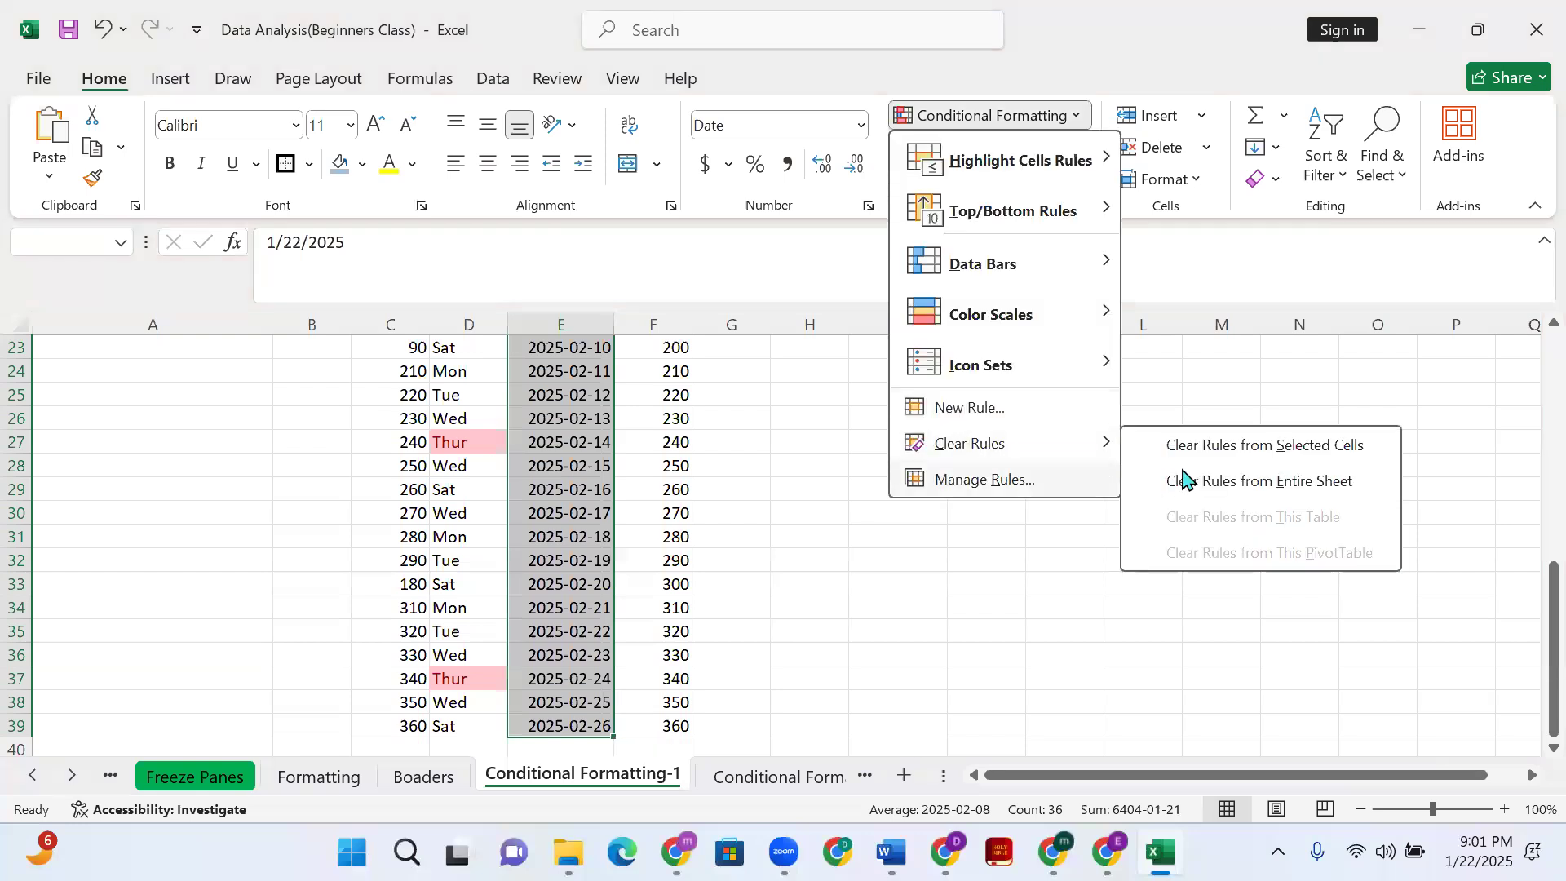
click(1271, 455)
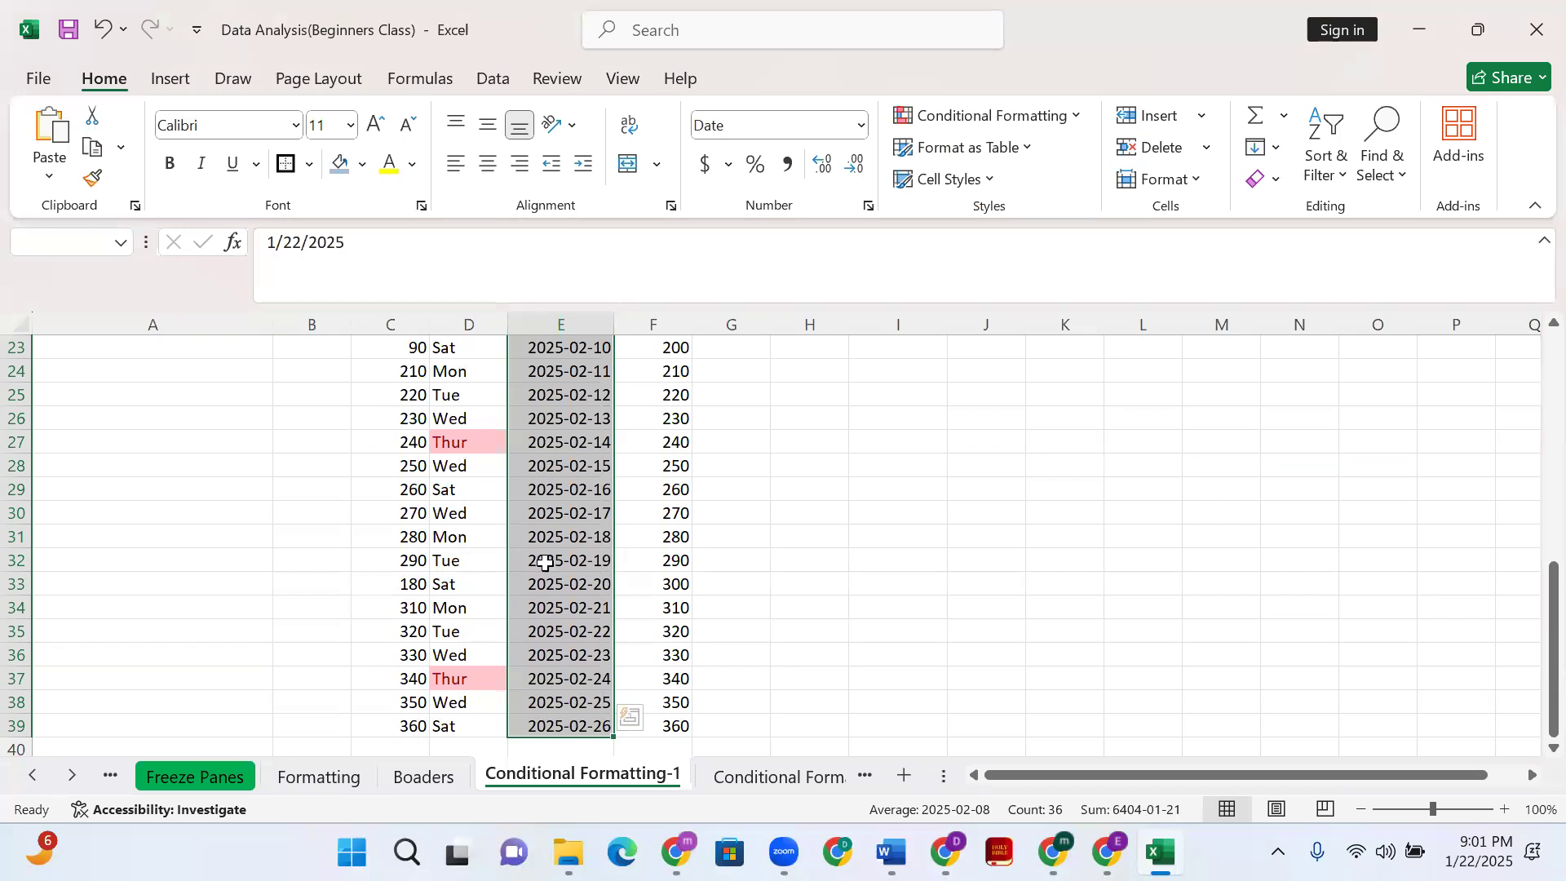
scroll(553, 556, up, 2)
scroll(552, 556, up, 5)
scroll(570, 441, down, 1)
scroll(571, 438, up, 1)
Highlight dates occurring Tomorrow in E4 to E39 with Light Red Fill with Dark Red Text, and check the Dates column
click(580, 395)
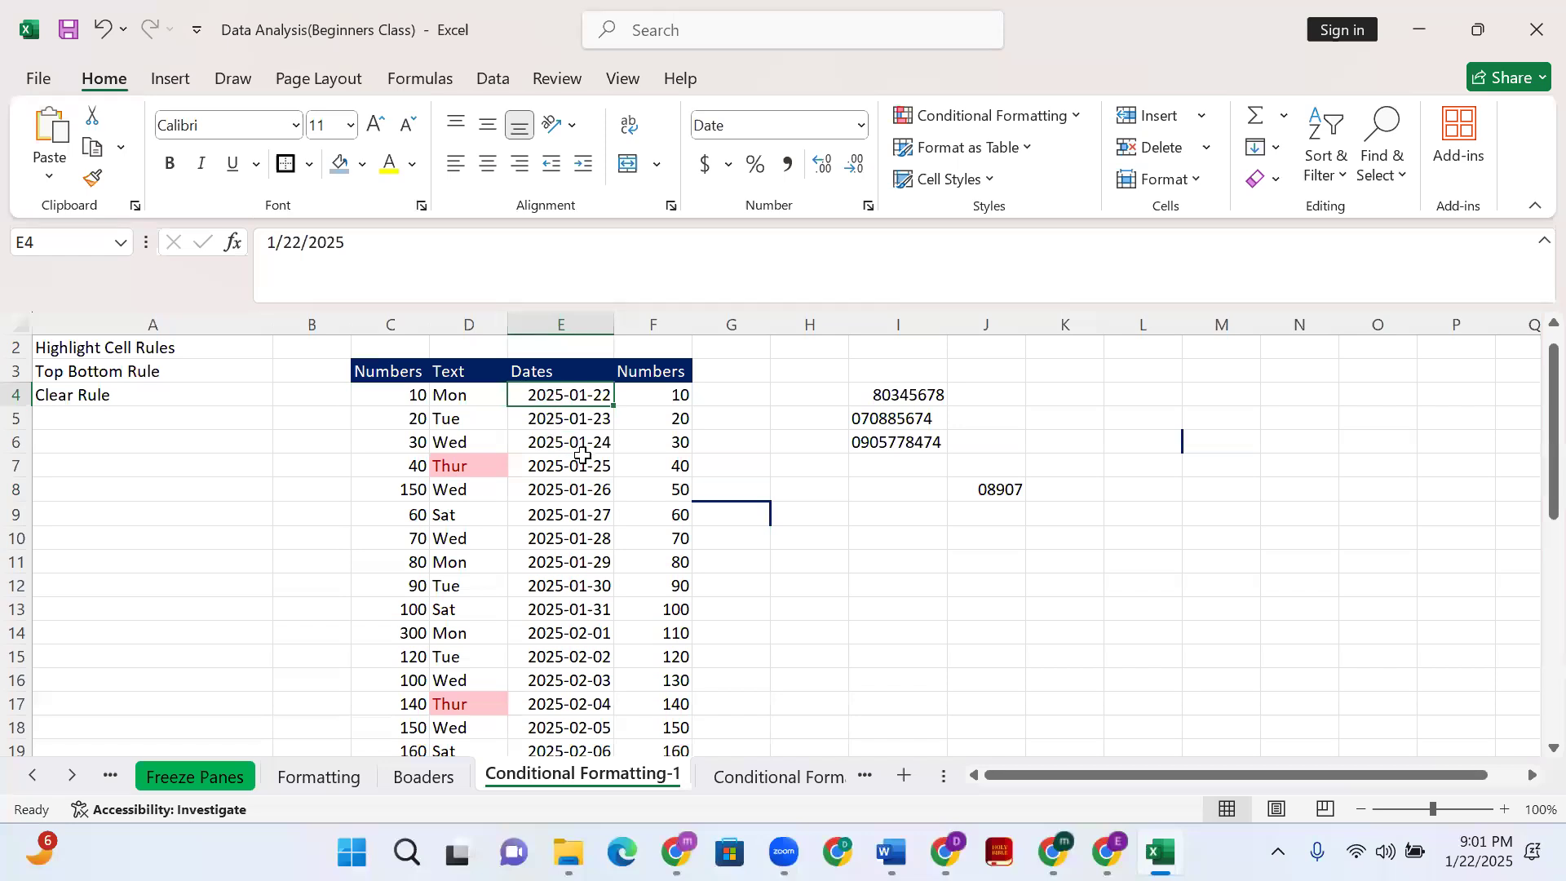
key(ctrl+shift+Down)
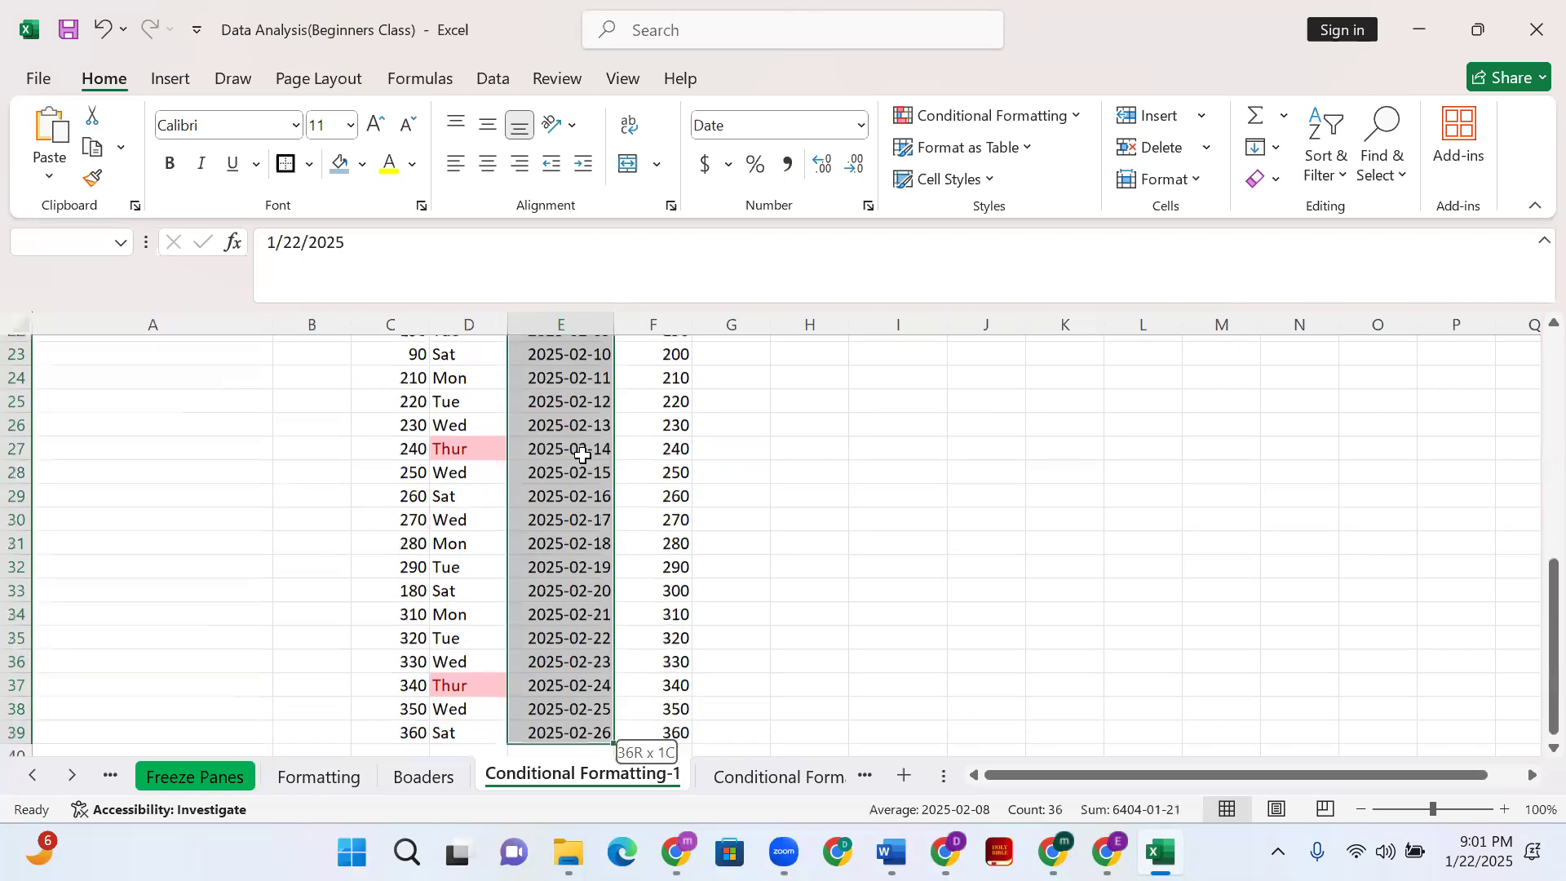
scroll(582, 454, up, 7)
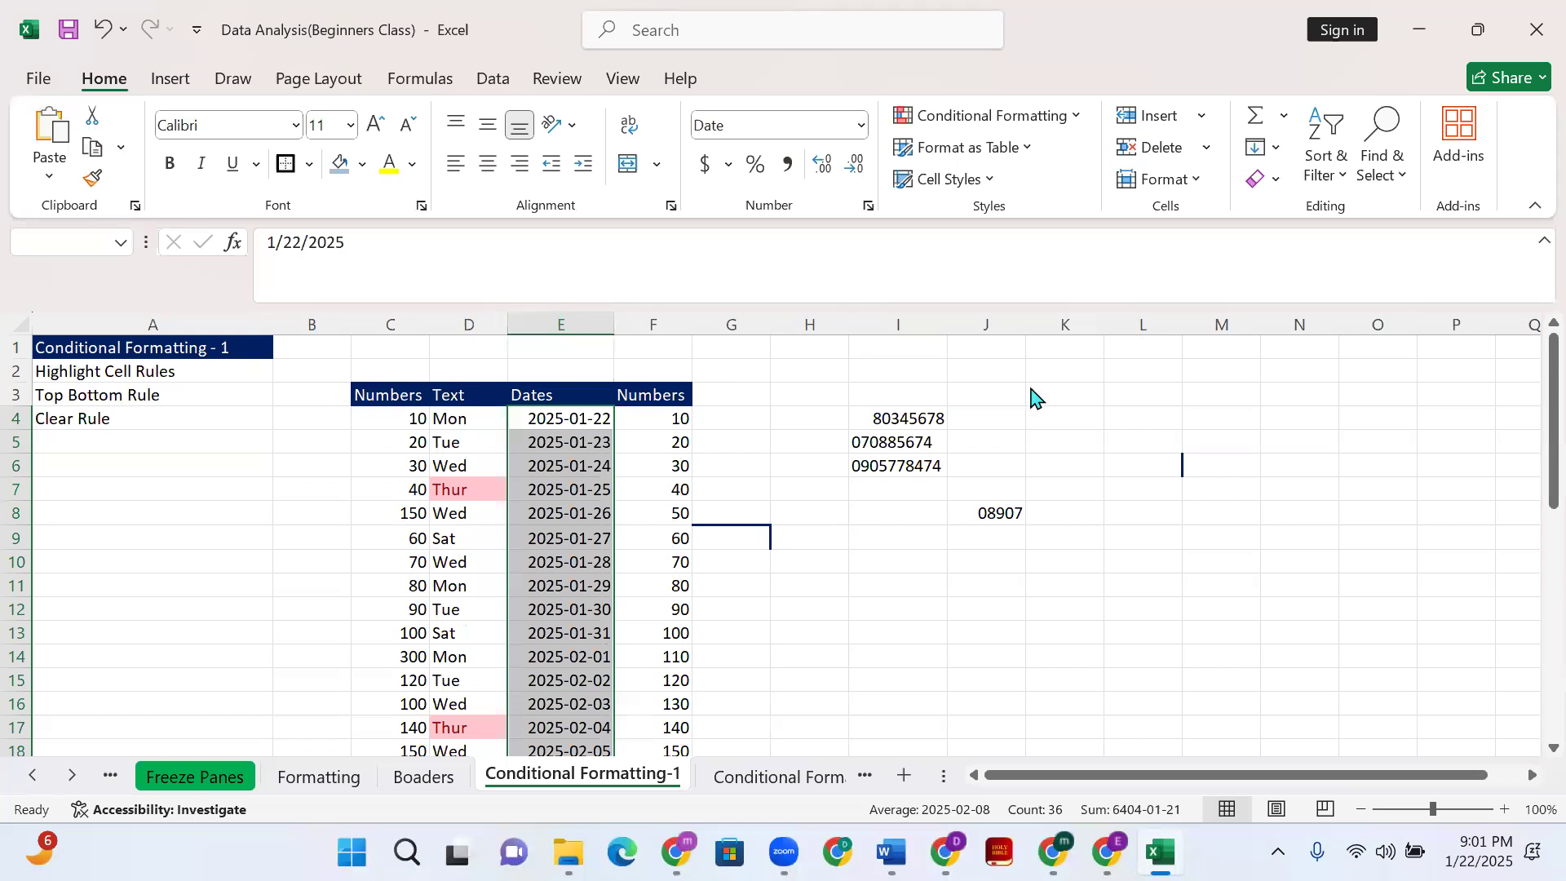
click(1075, 120)
mouse_move(1101, 161)
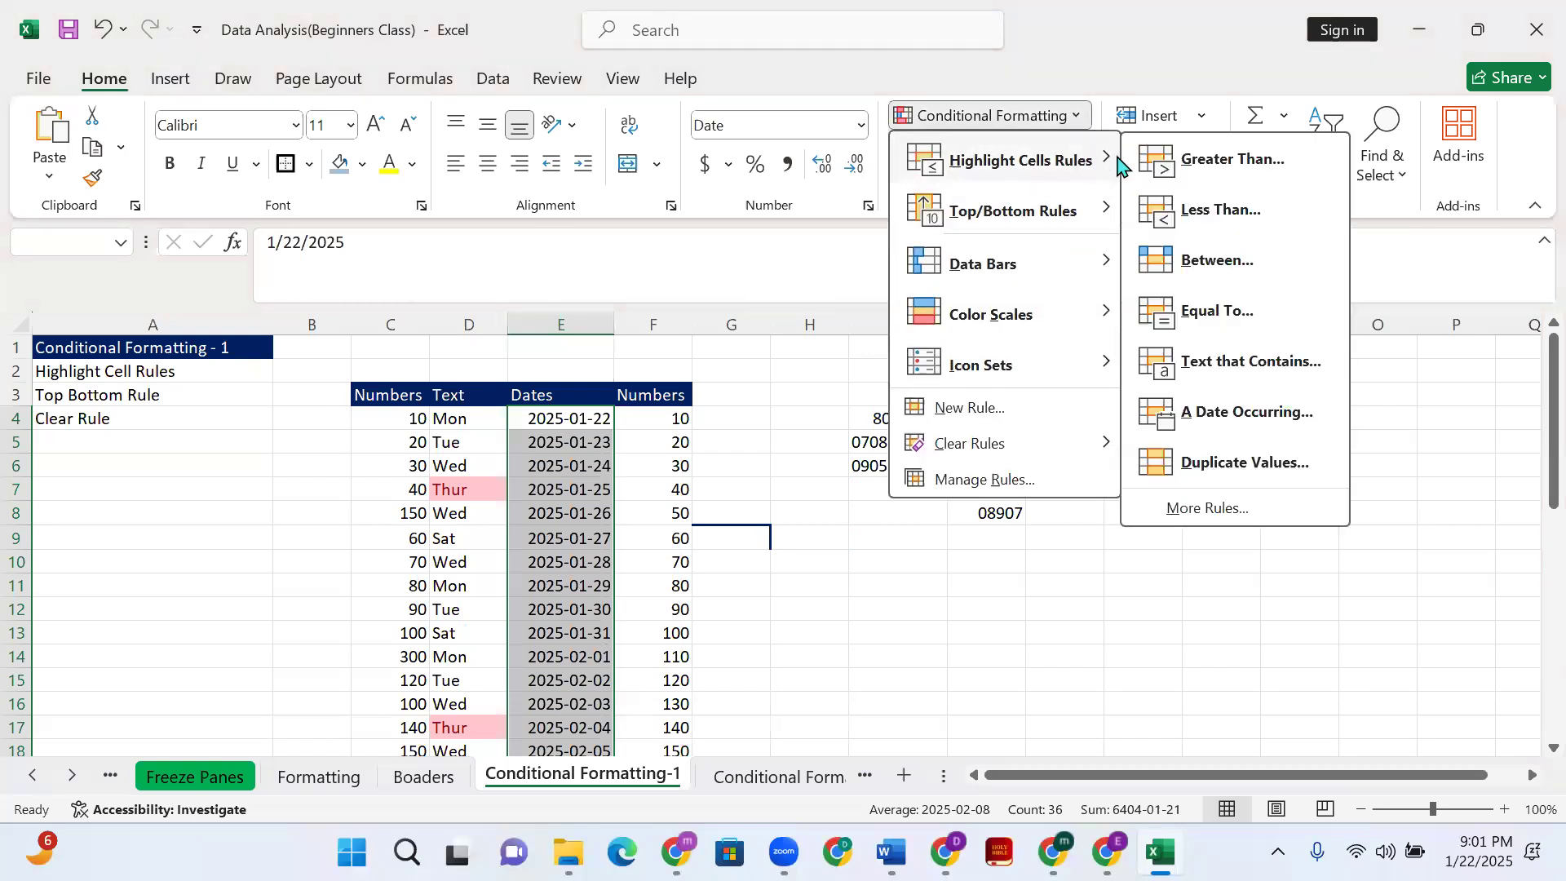
click(1237, 415)
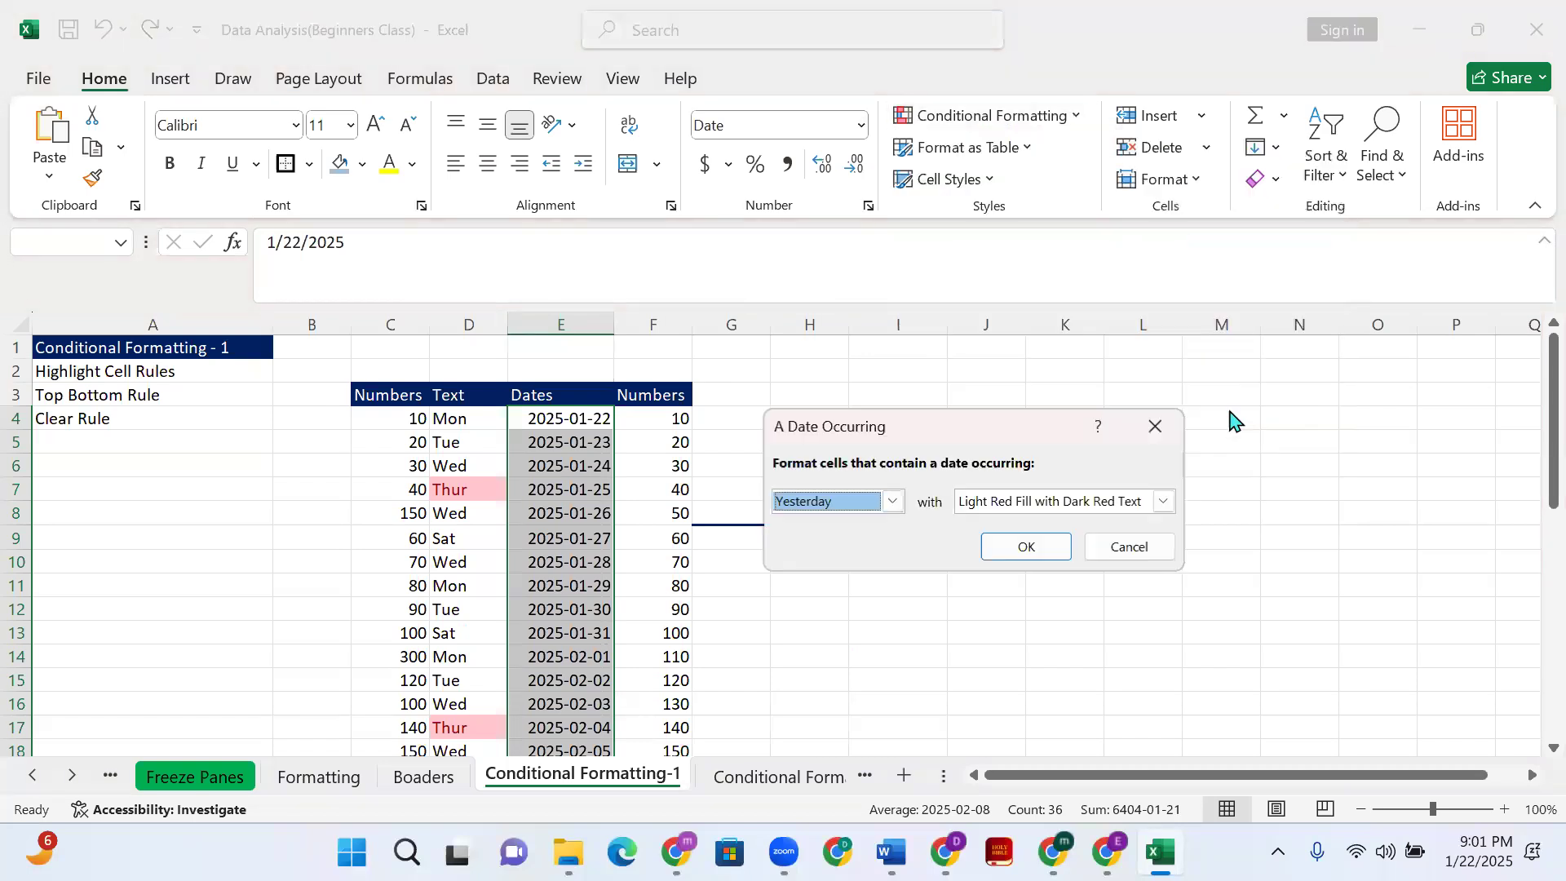
click(893, 500)
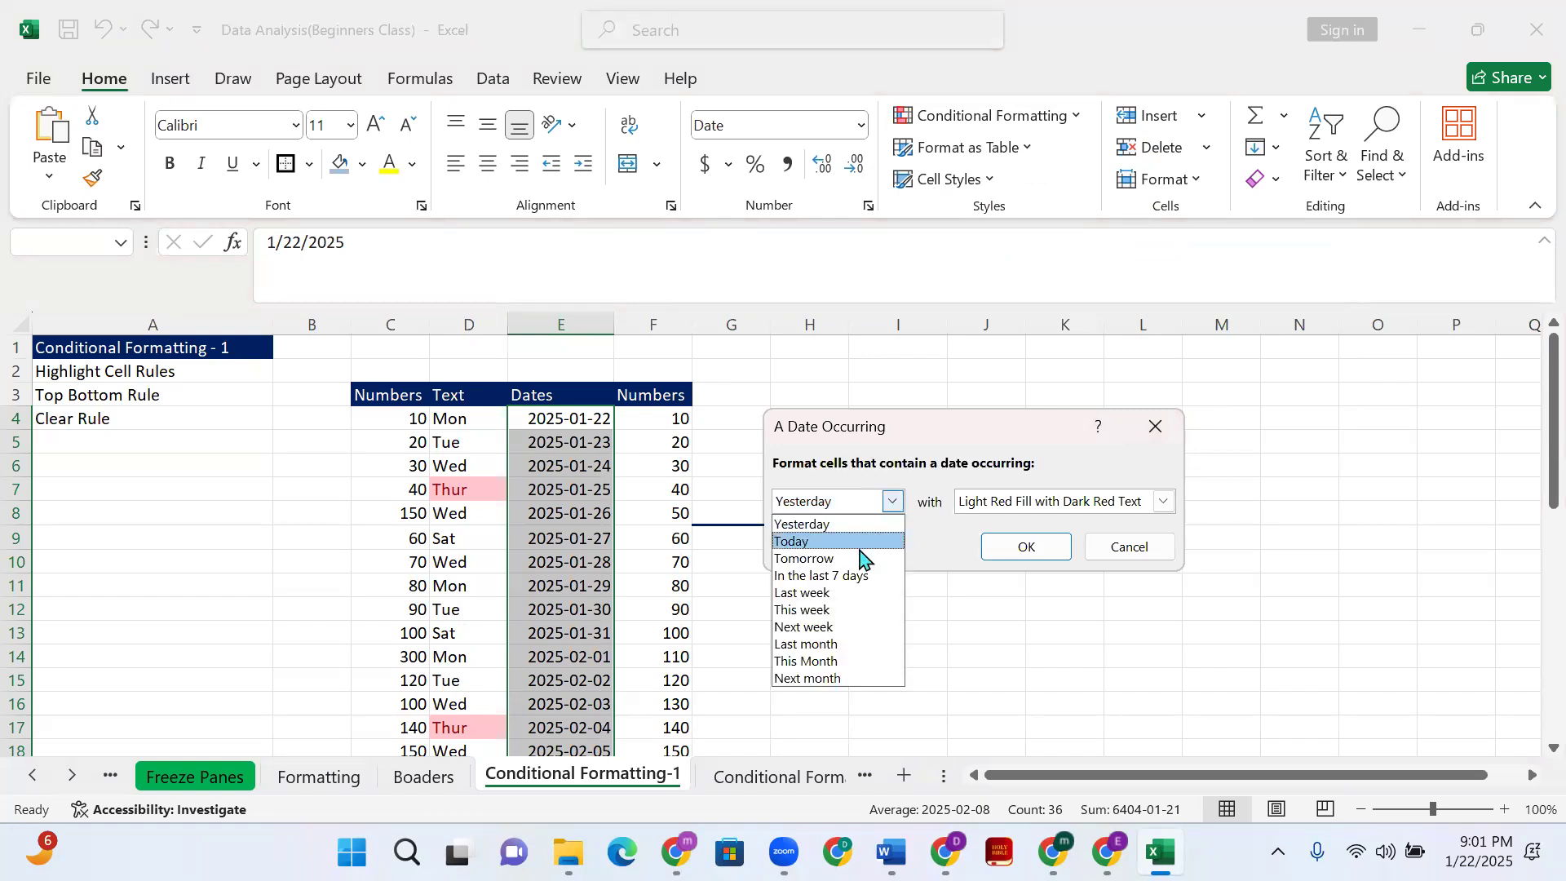
click(1013, 554)
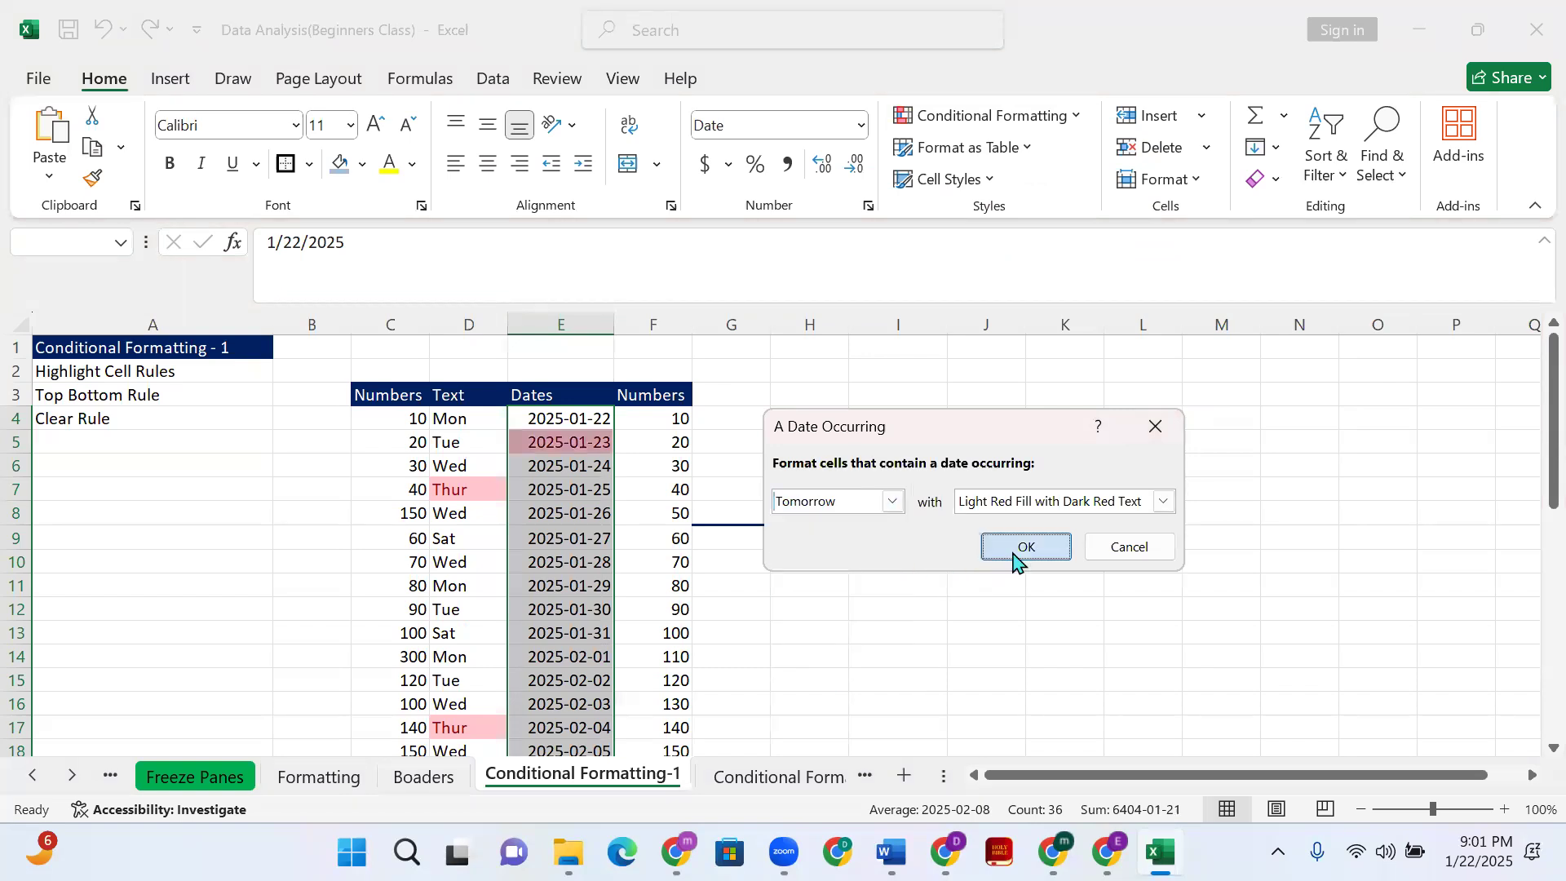
click(585, 438)
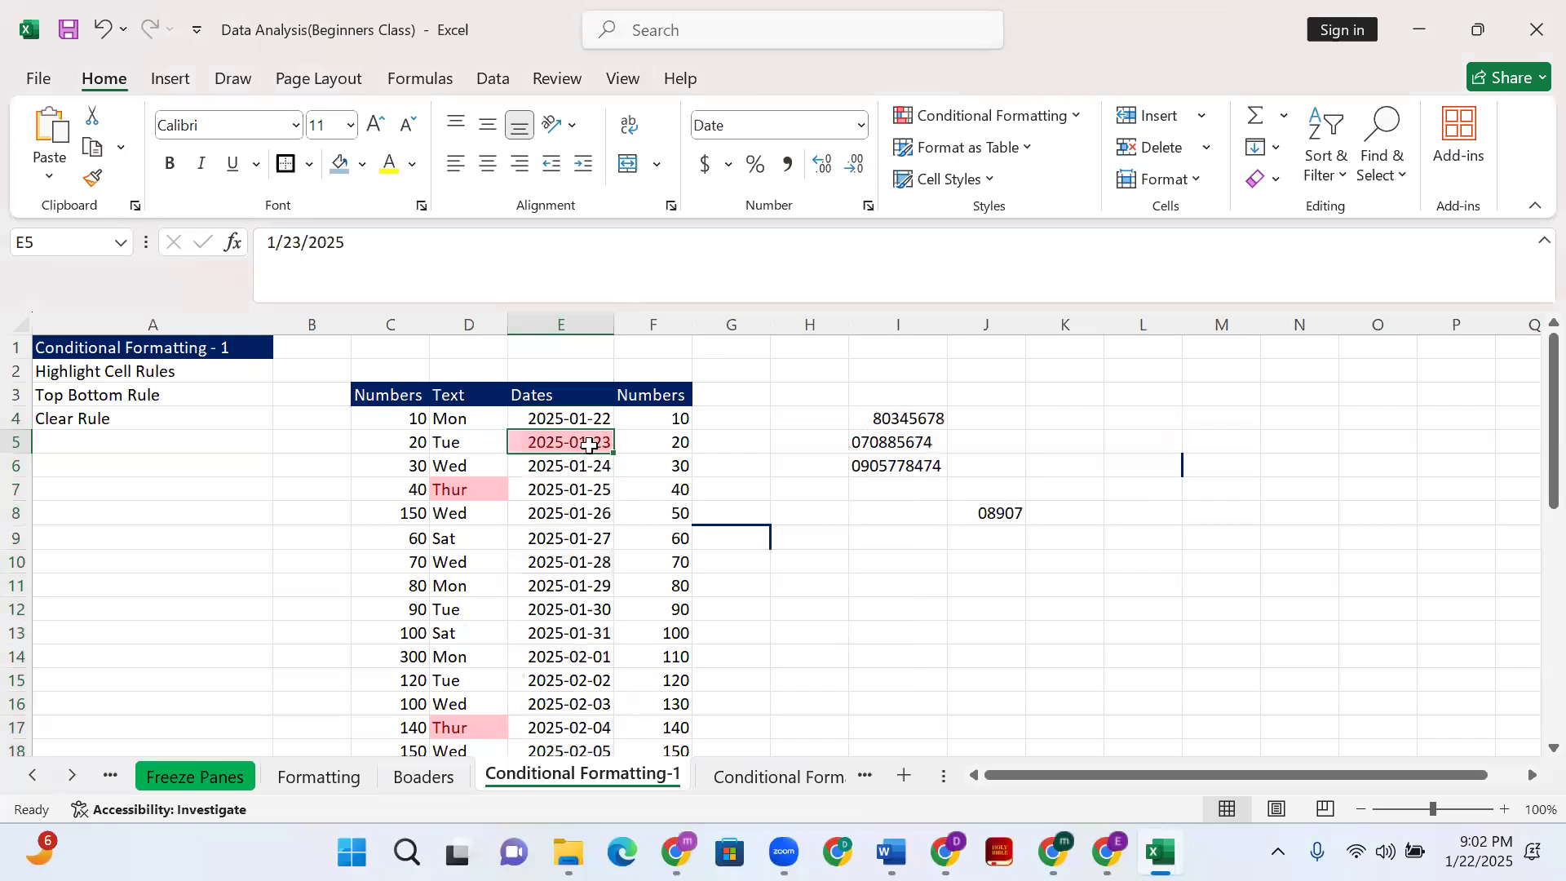
scroll(580, 490, down, 4)
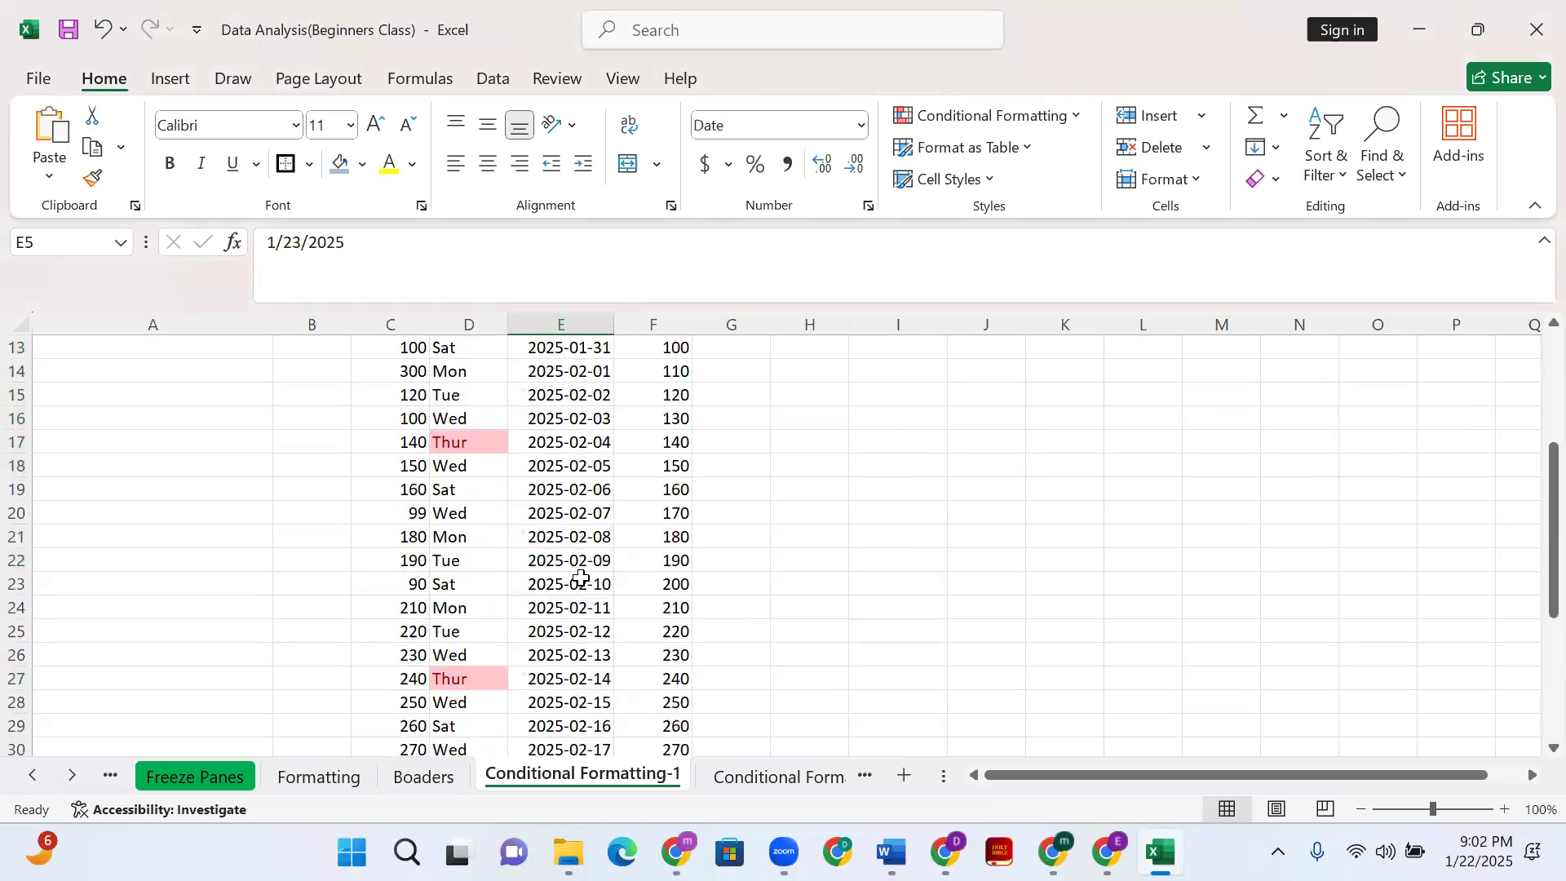
scroll(598, 570, up, 4)
Highlight dates occurring Next week in E4 to E39 with Green Fill with Dark Green Text, and check cells E8 to E14
click(585, 417)
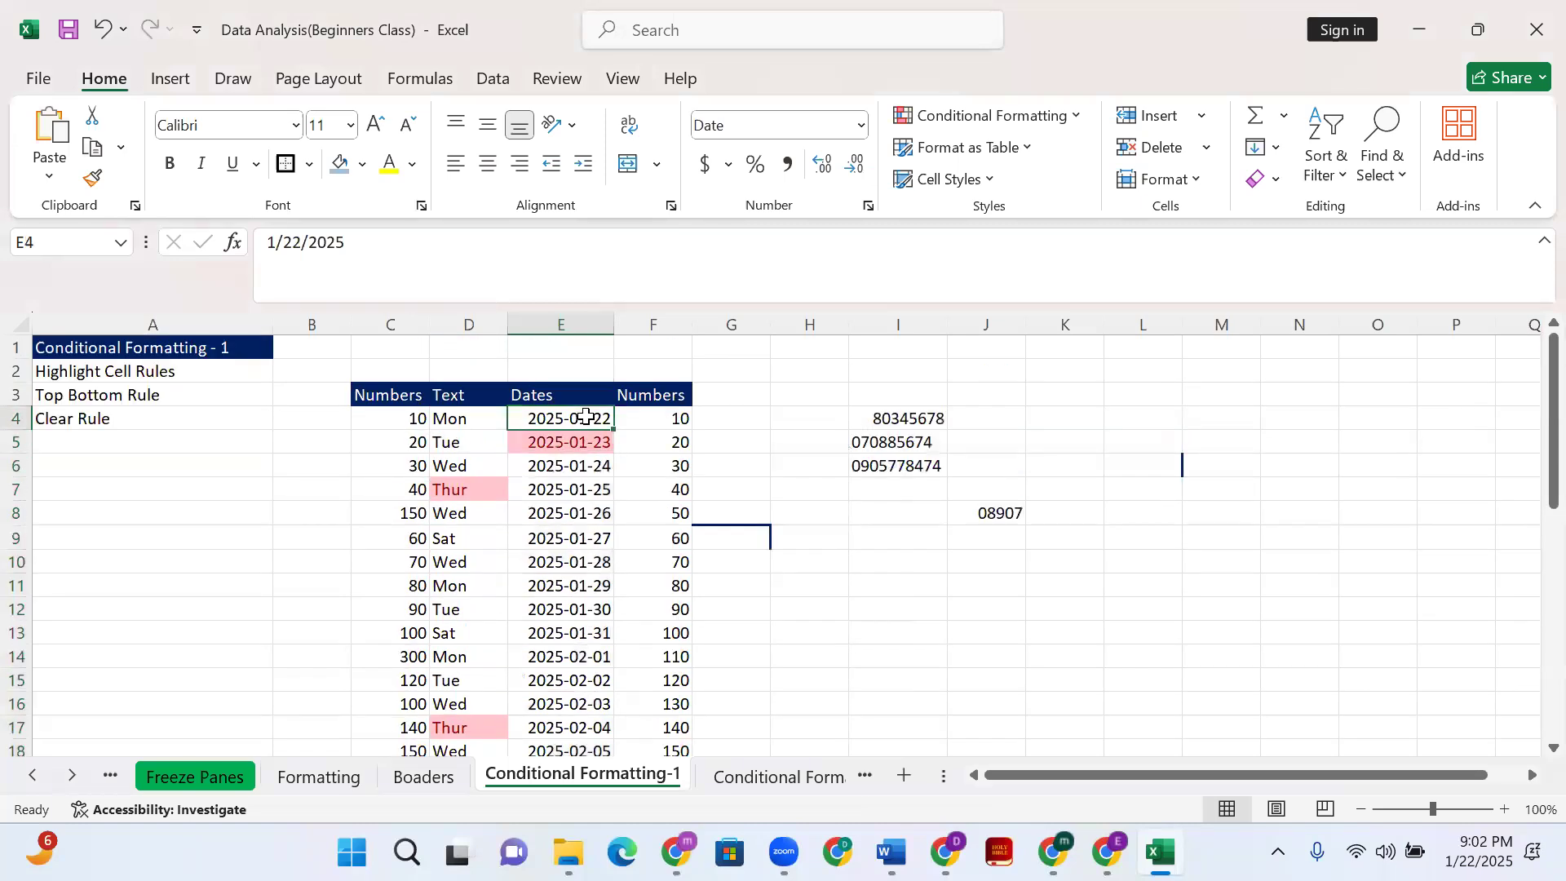
key(ctrl+shift+Down)
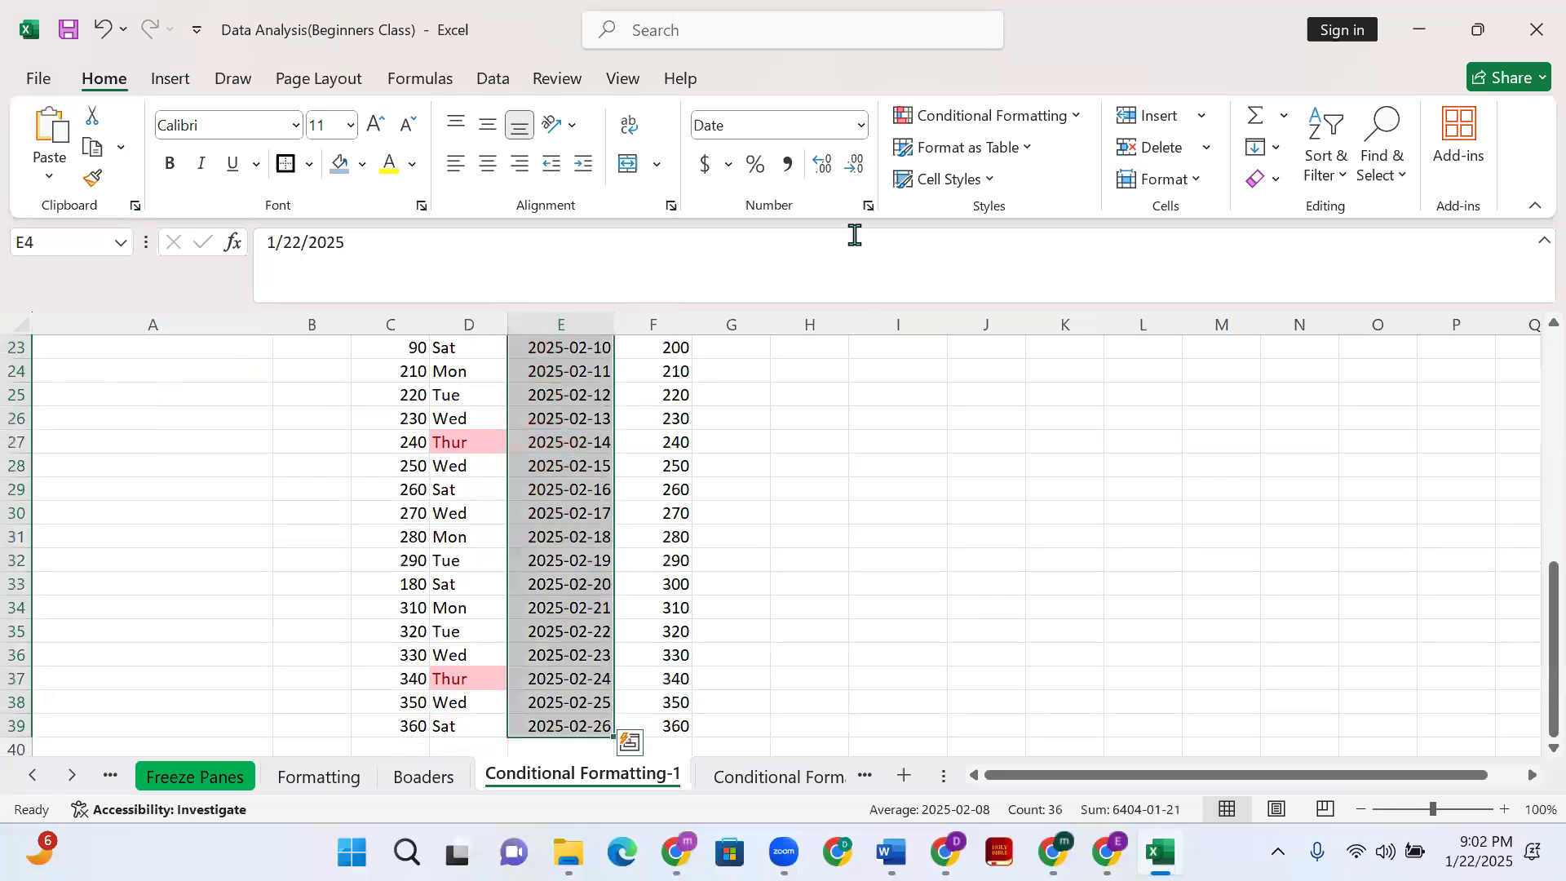
scroll(504, 524, up, 5)
scroll(540, 475, up, 2)
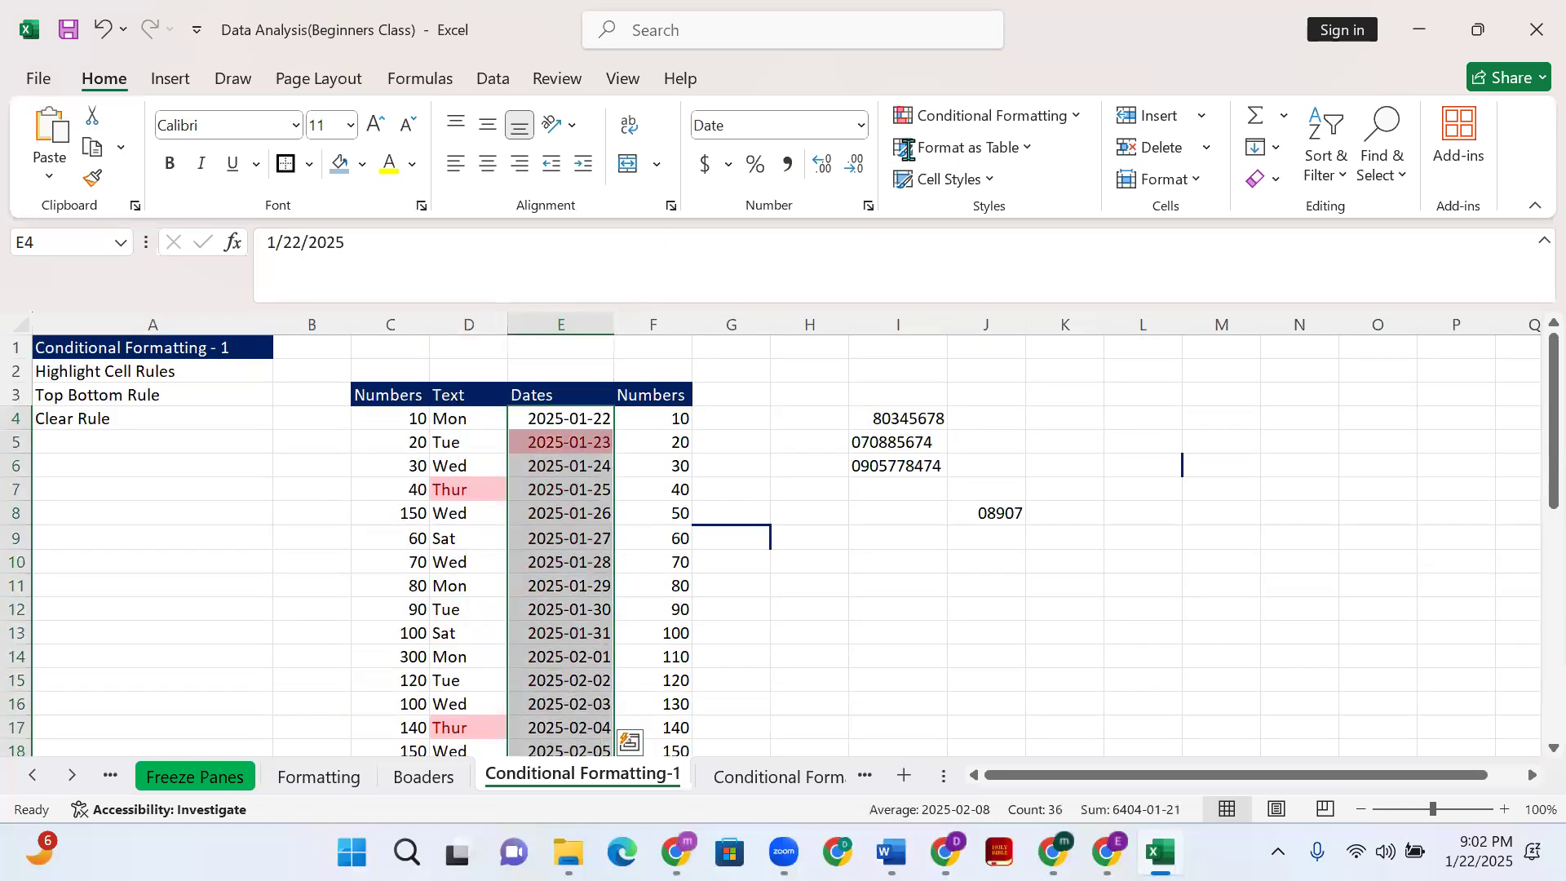
click(1056, 115)
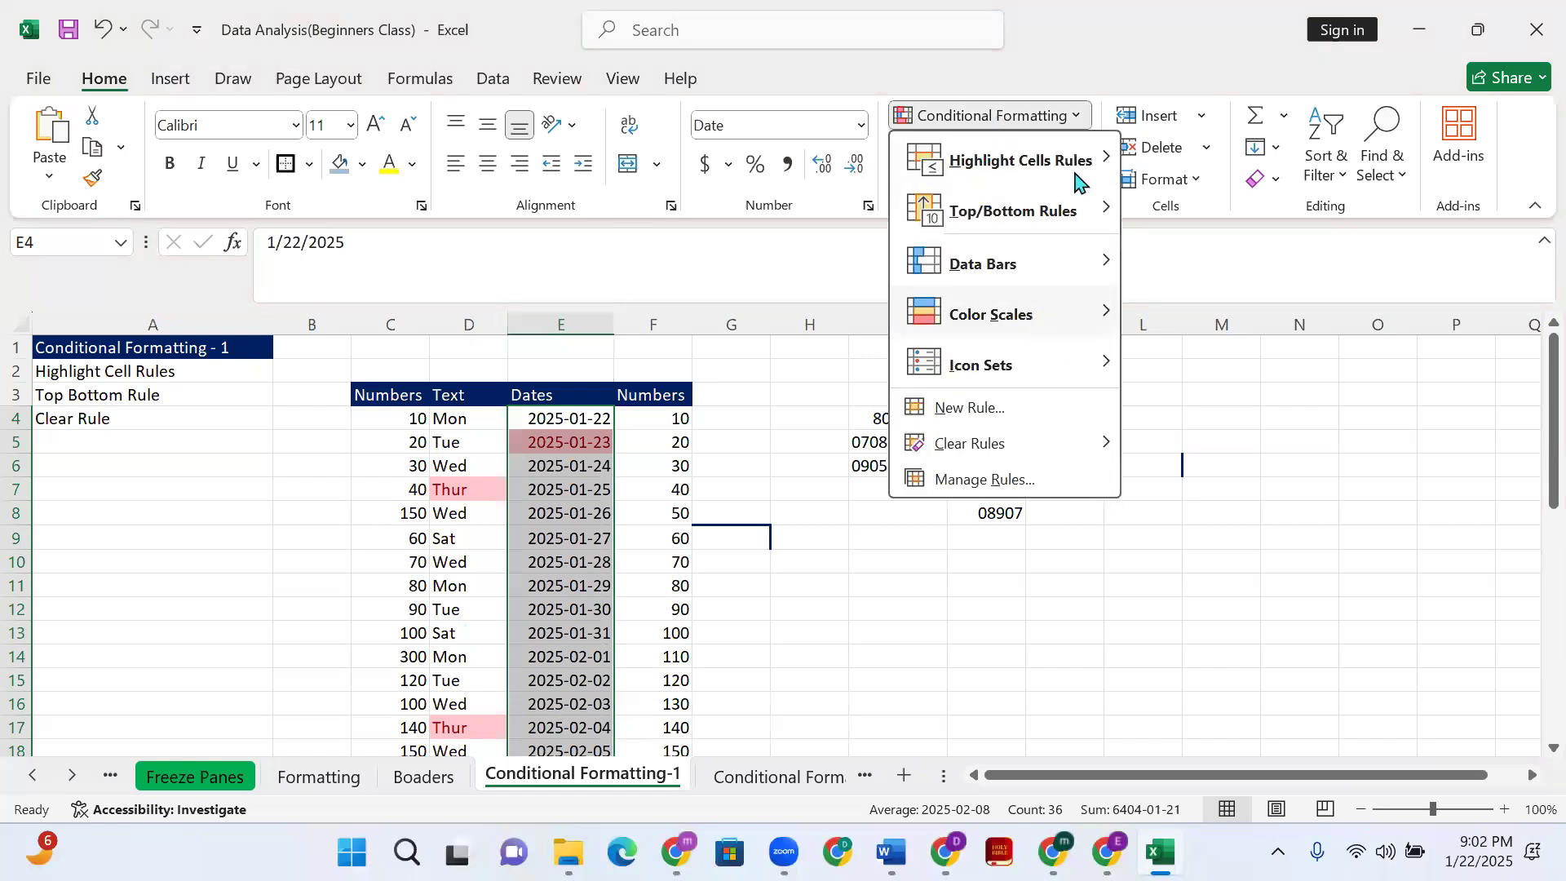
mouse_move(1087, 168)
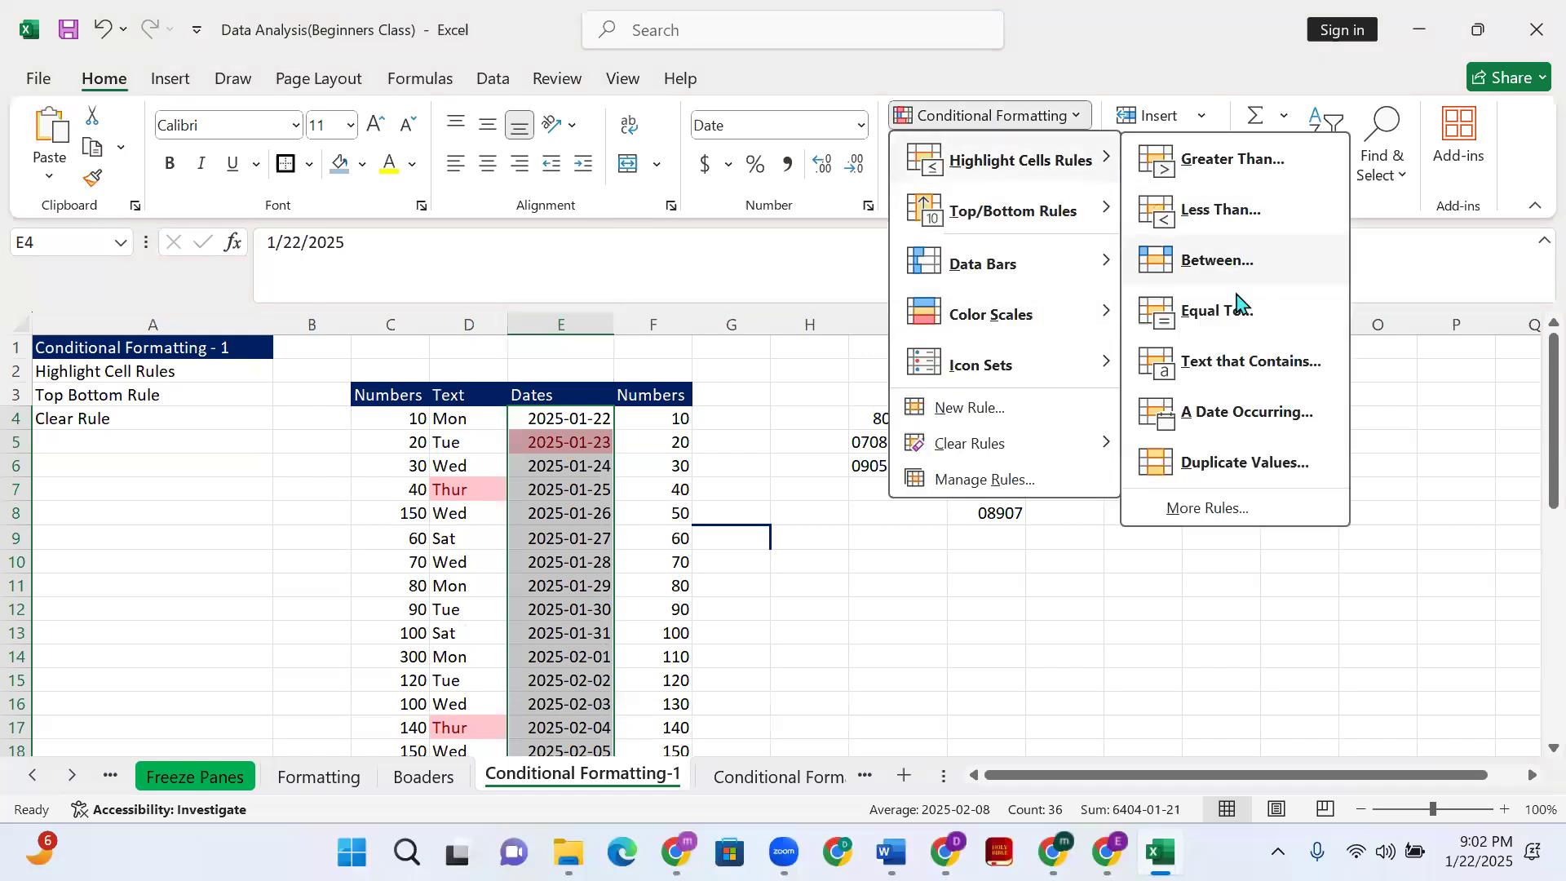
click(1243, 410)
click(1052, 514)
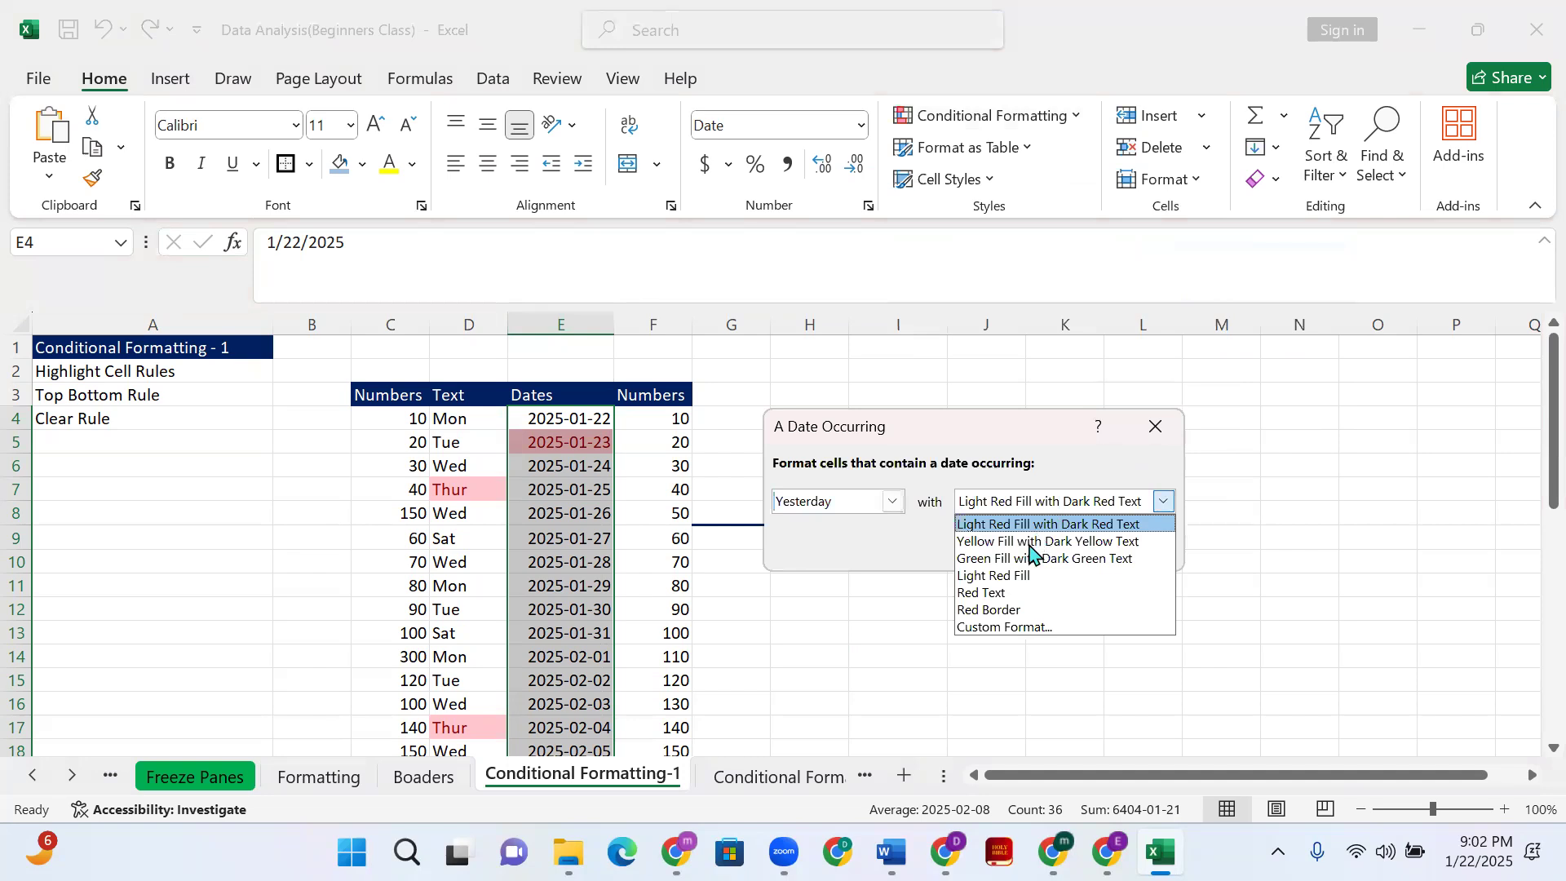
click(1026, 563)
click(897, 503)
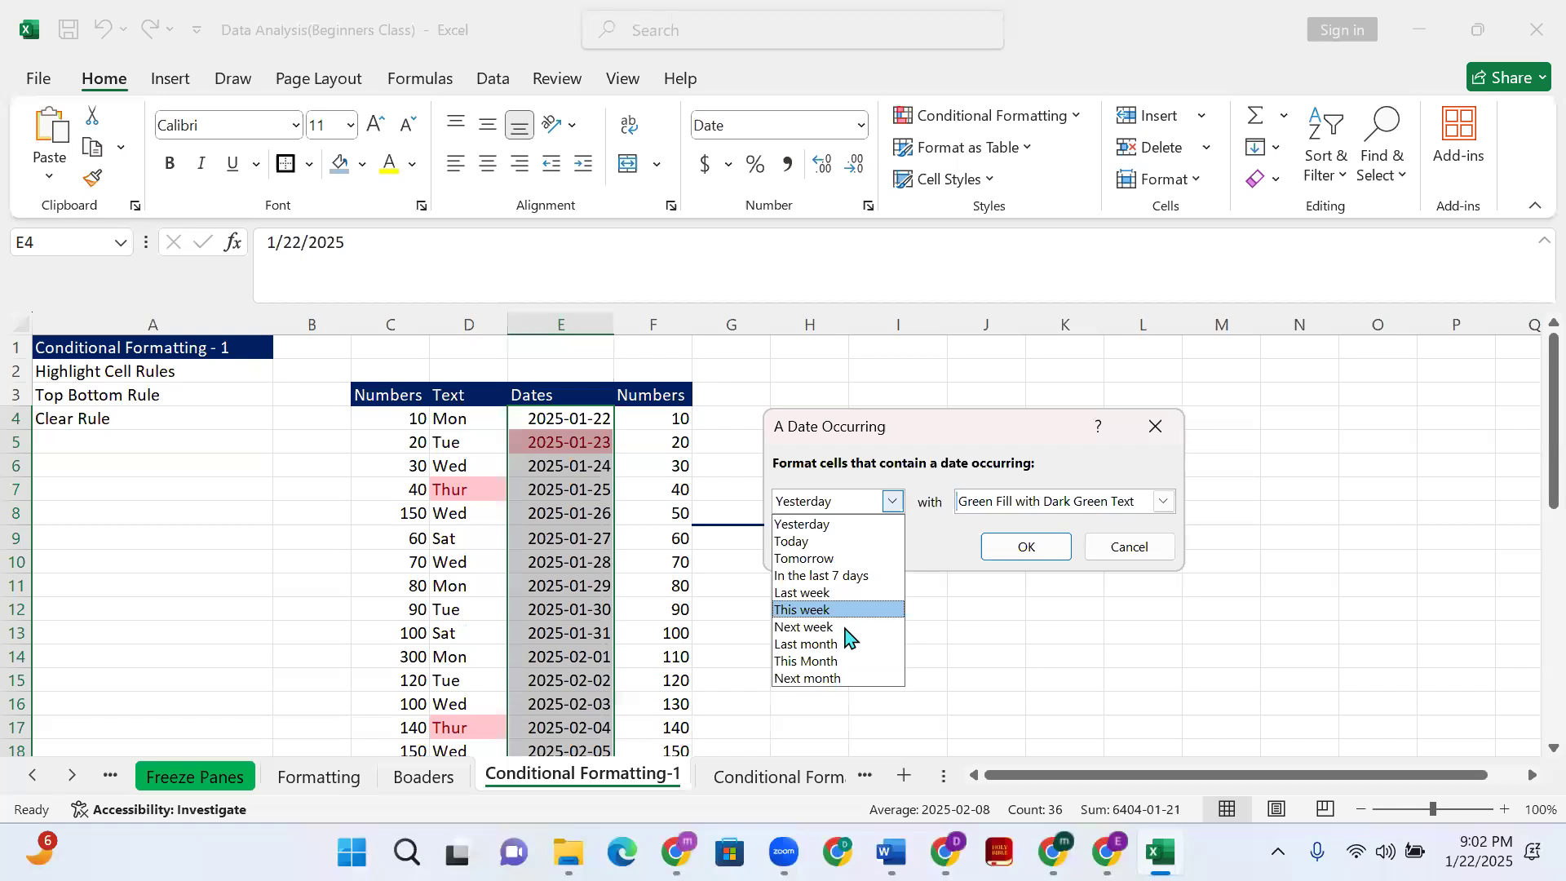
click(846, 629)
click(1053, 550)
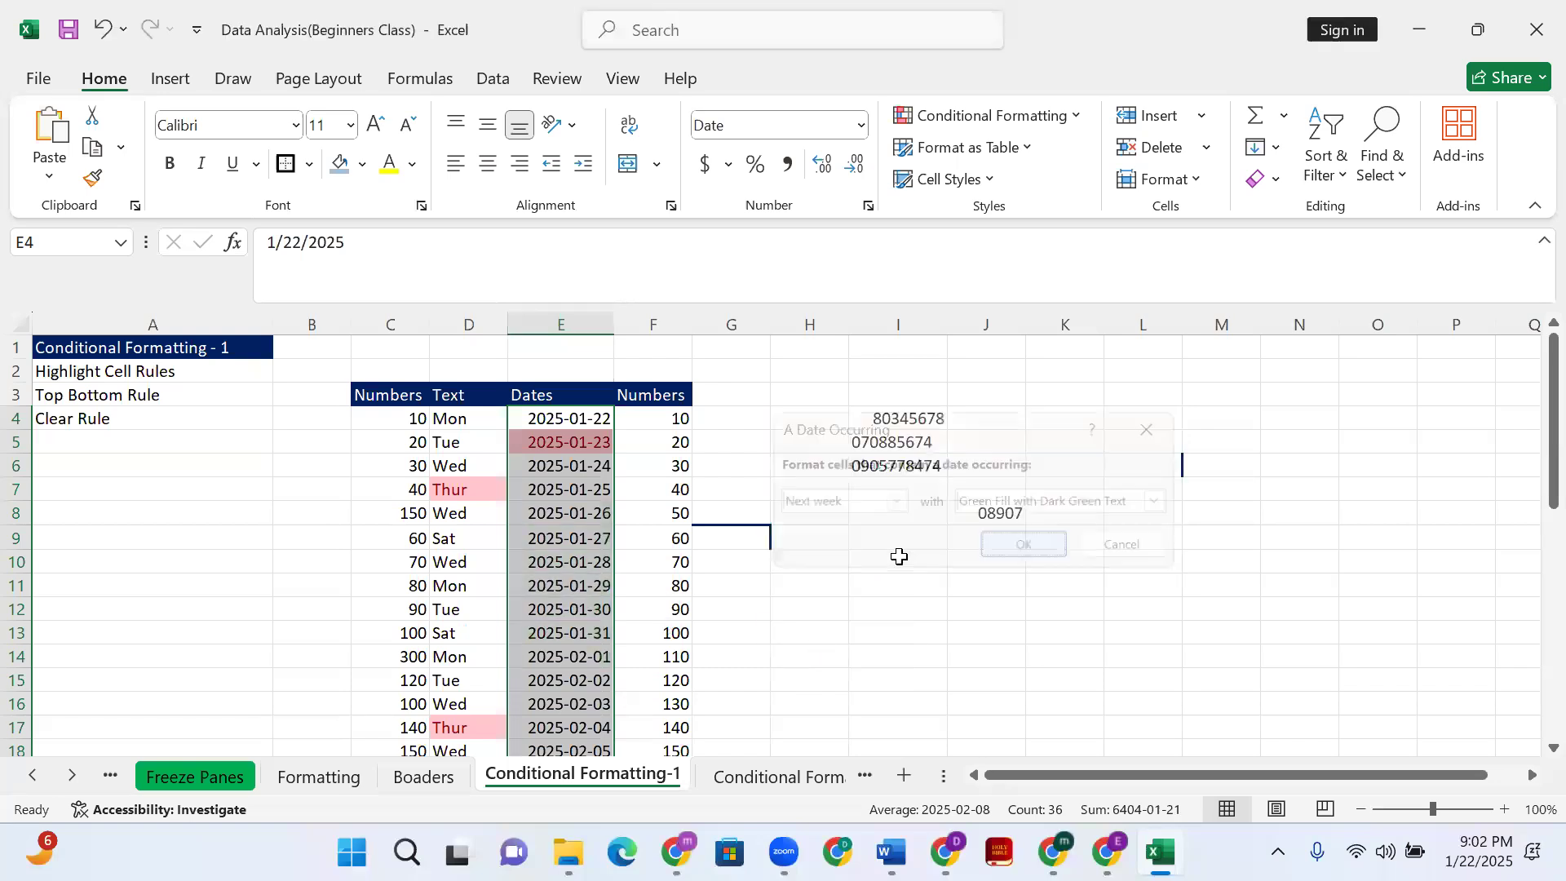
click(563, 562)
click(570, 514)
shift+click(591, 663)
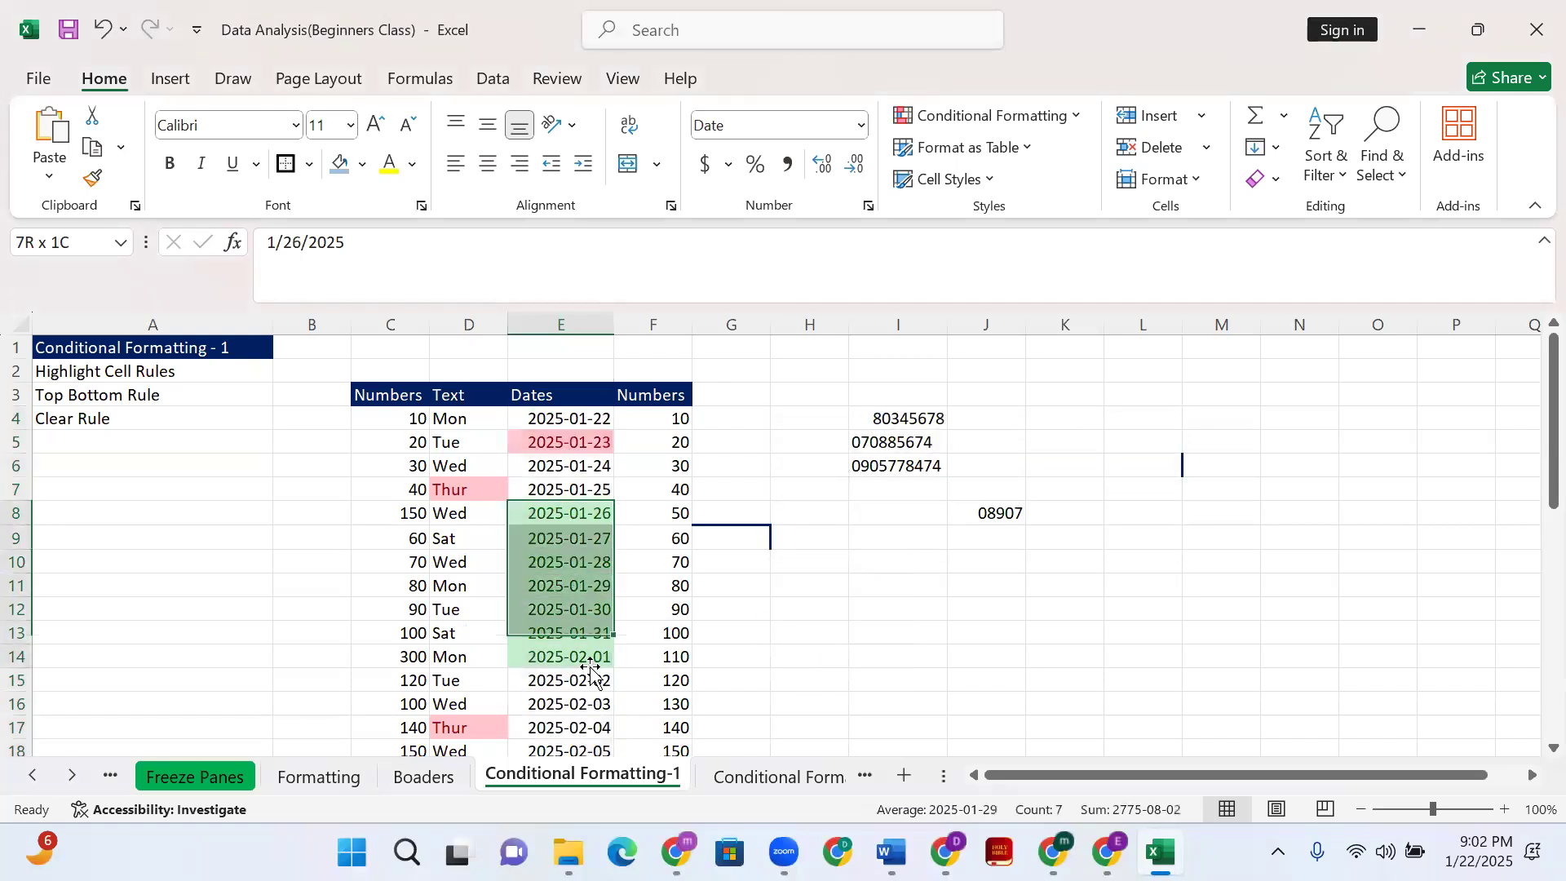
click(571, 559)
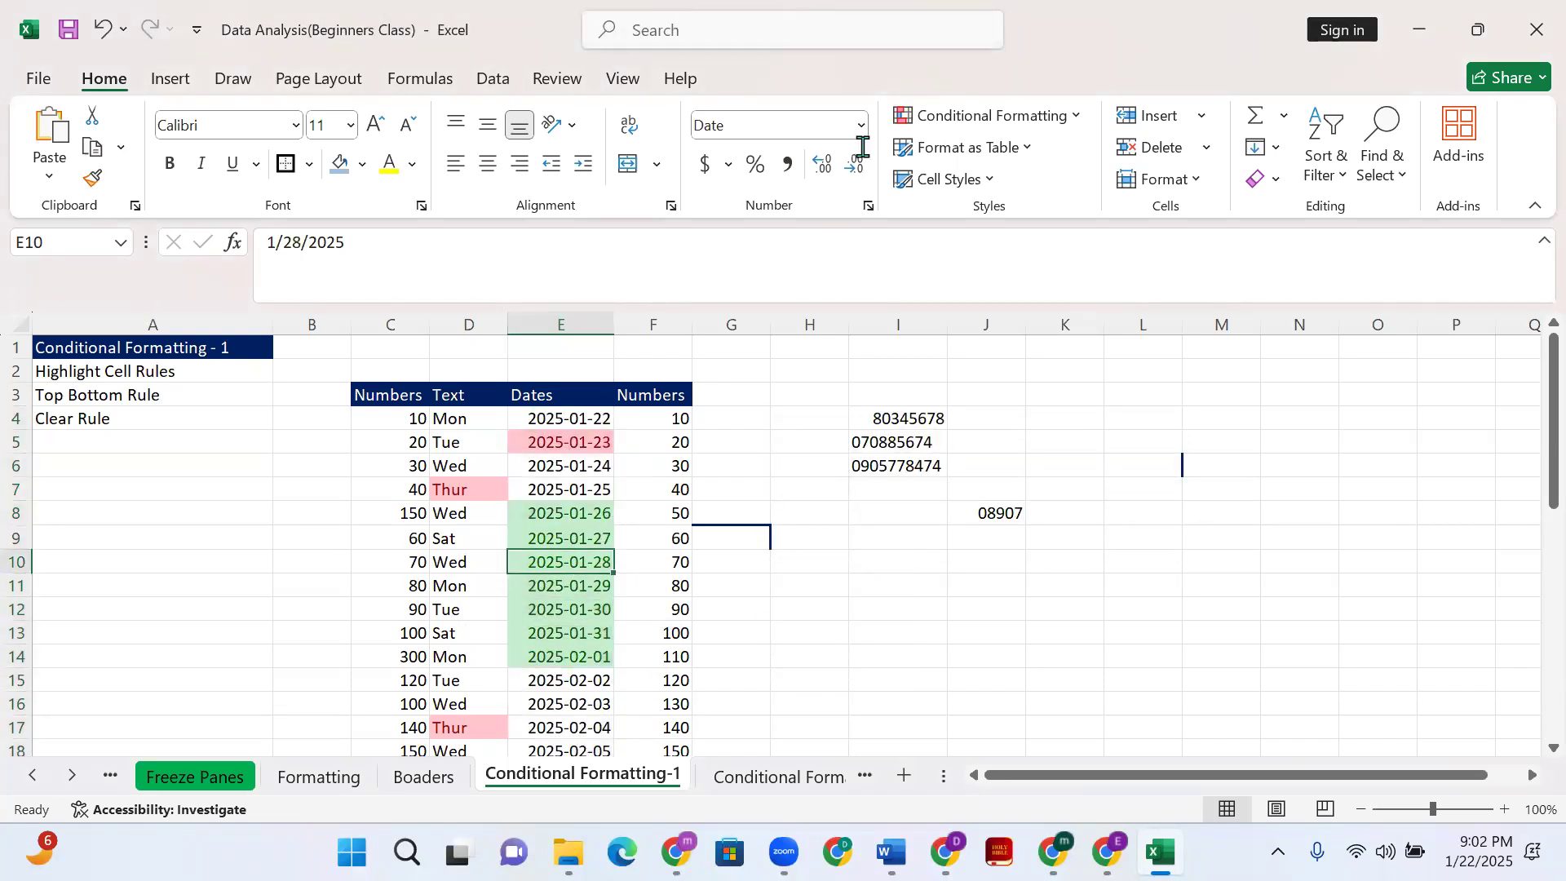
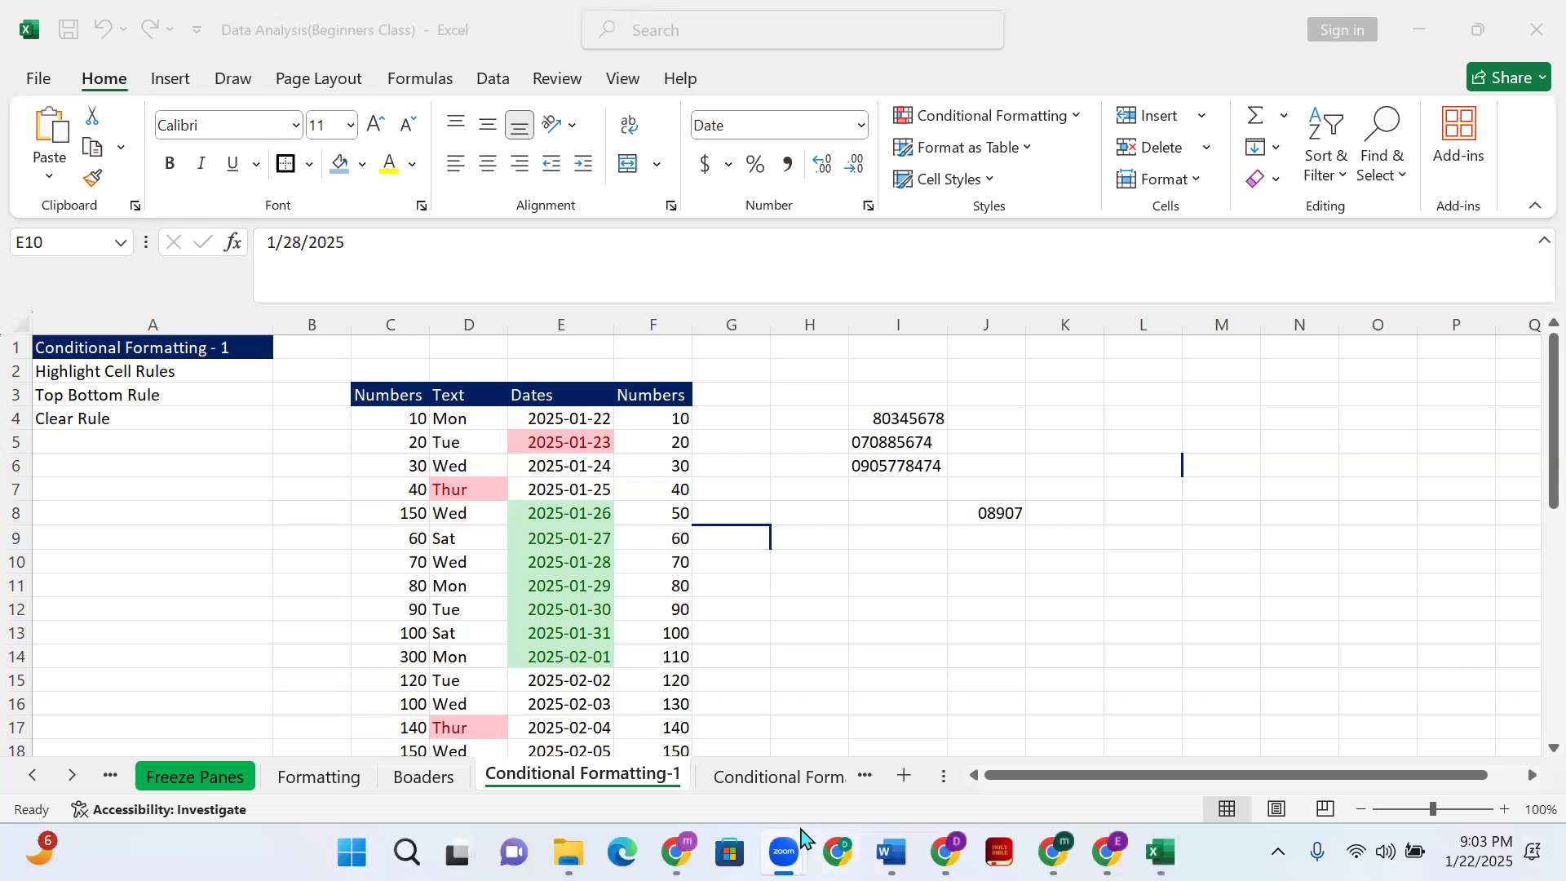
mouse_move(784, 852)
click(1039, 116)
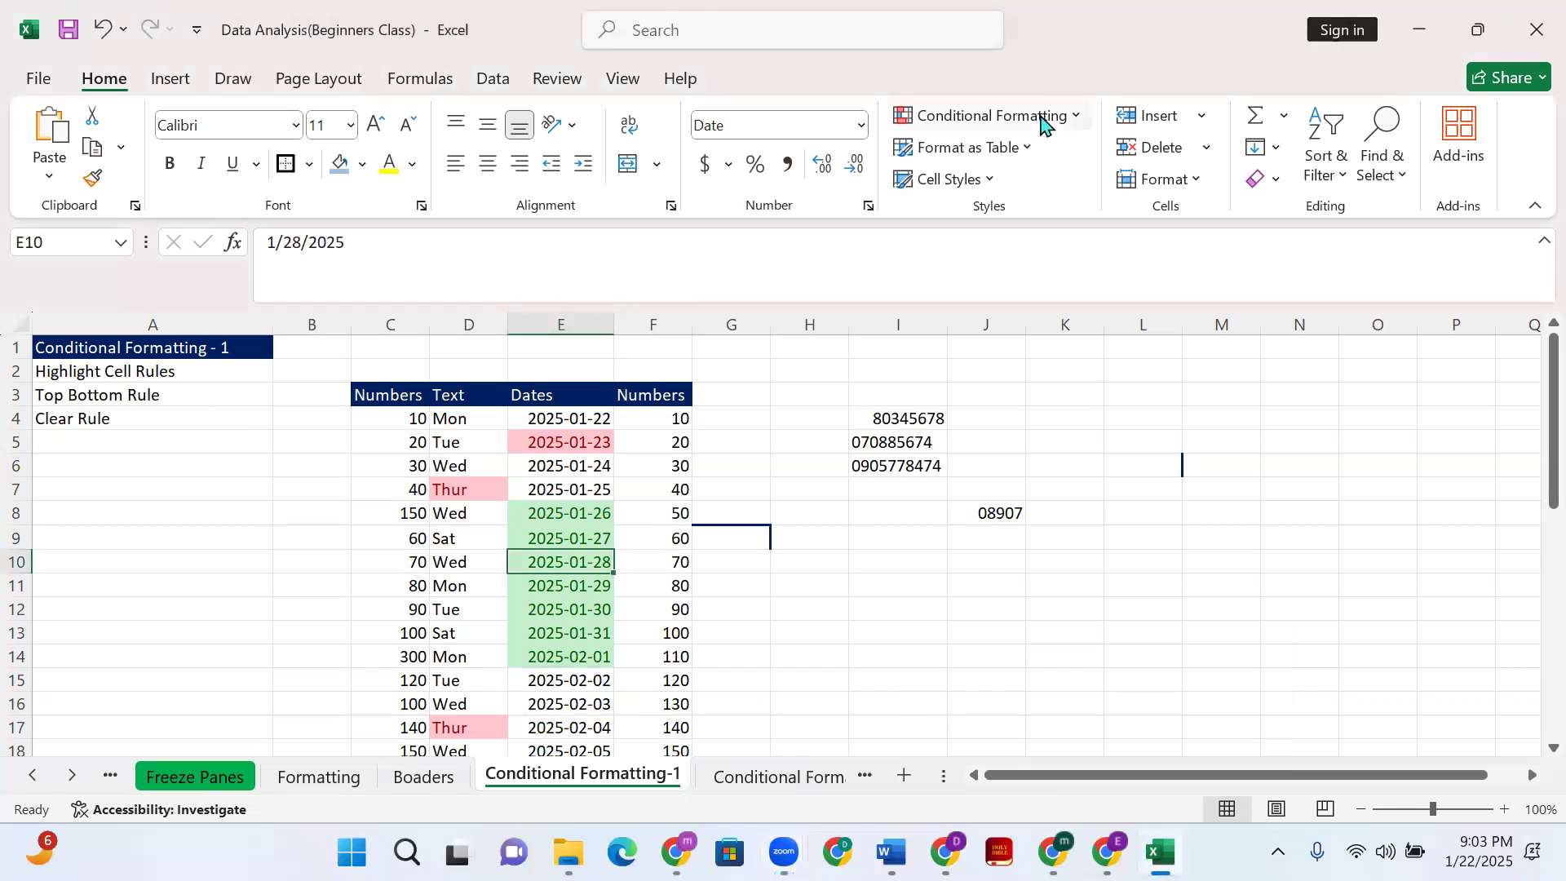
click(1041, 119)
click(1044, 120)
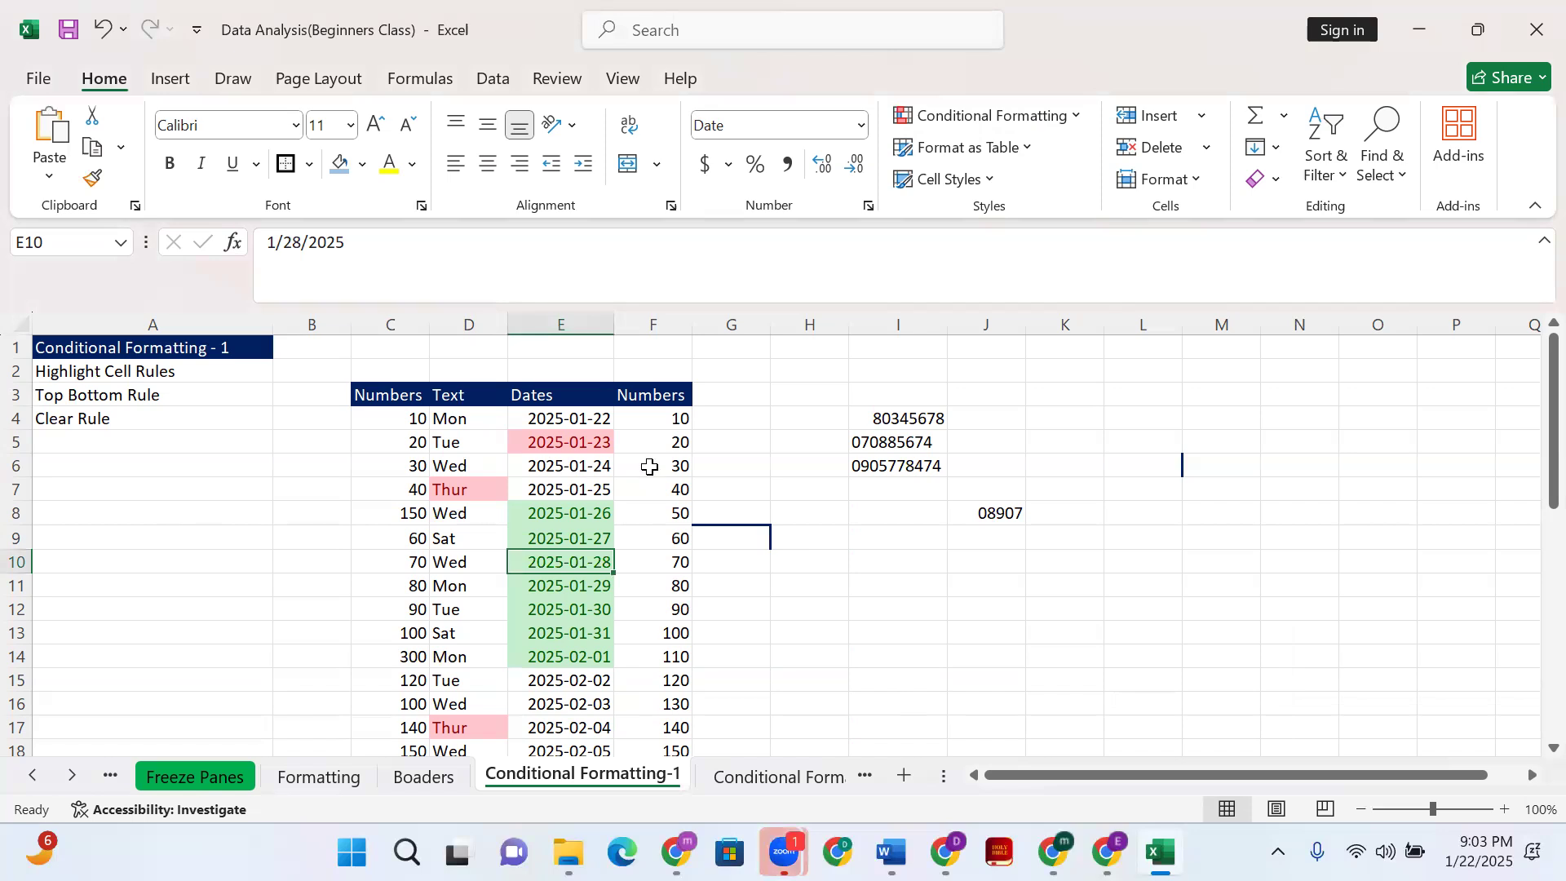
click(671, 419)
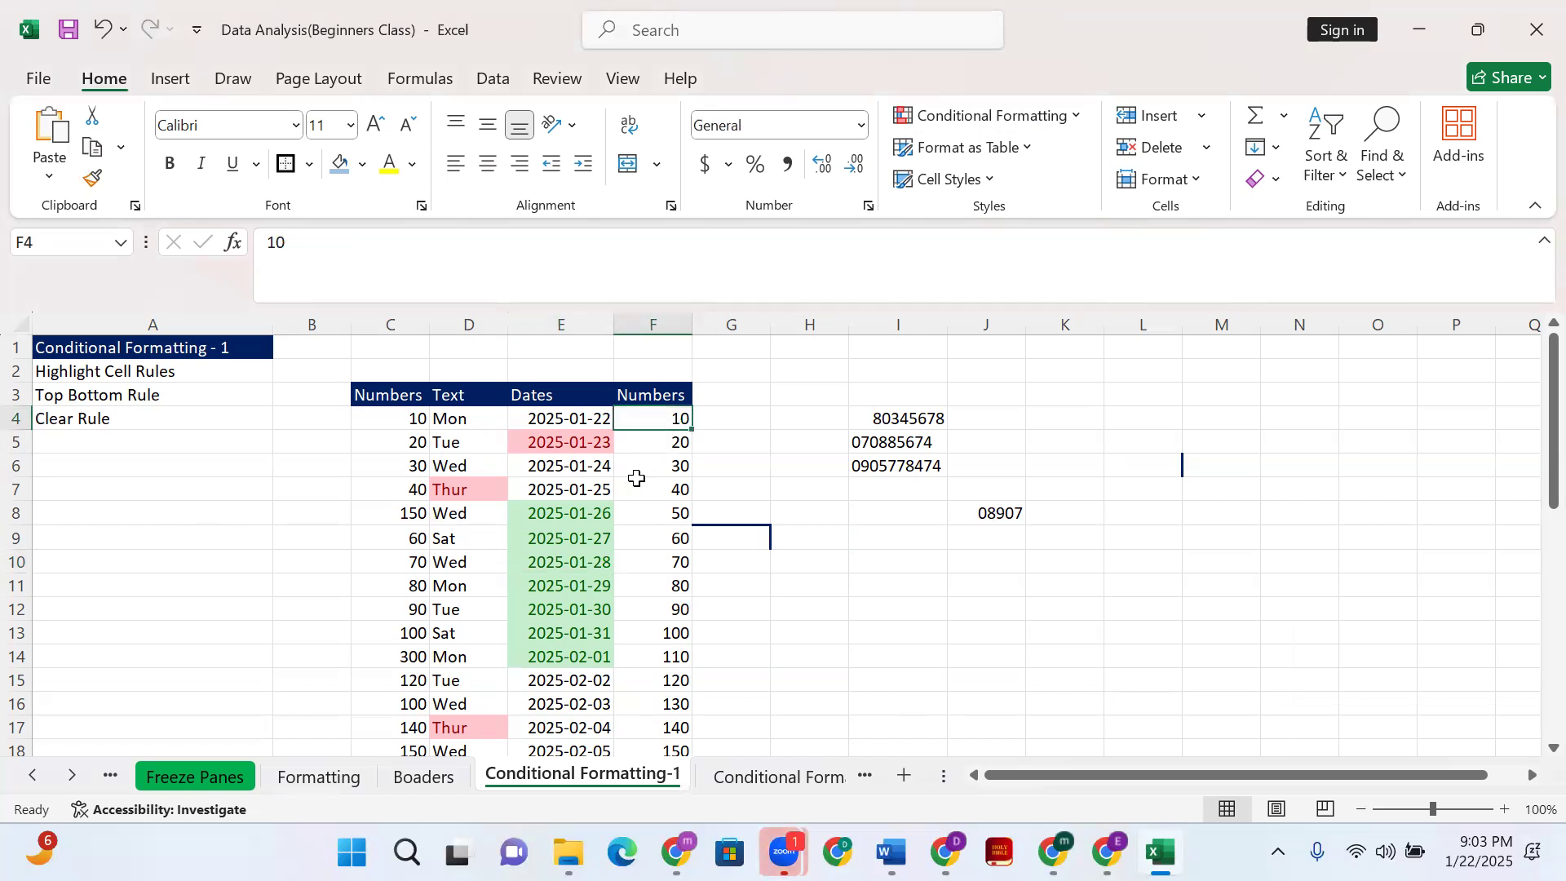
click(1060, 121)
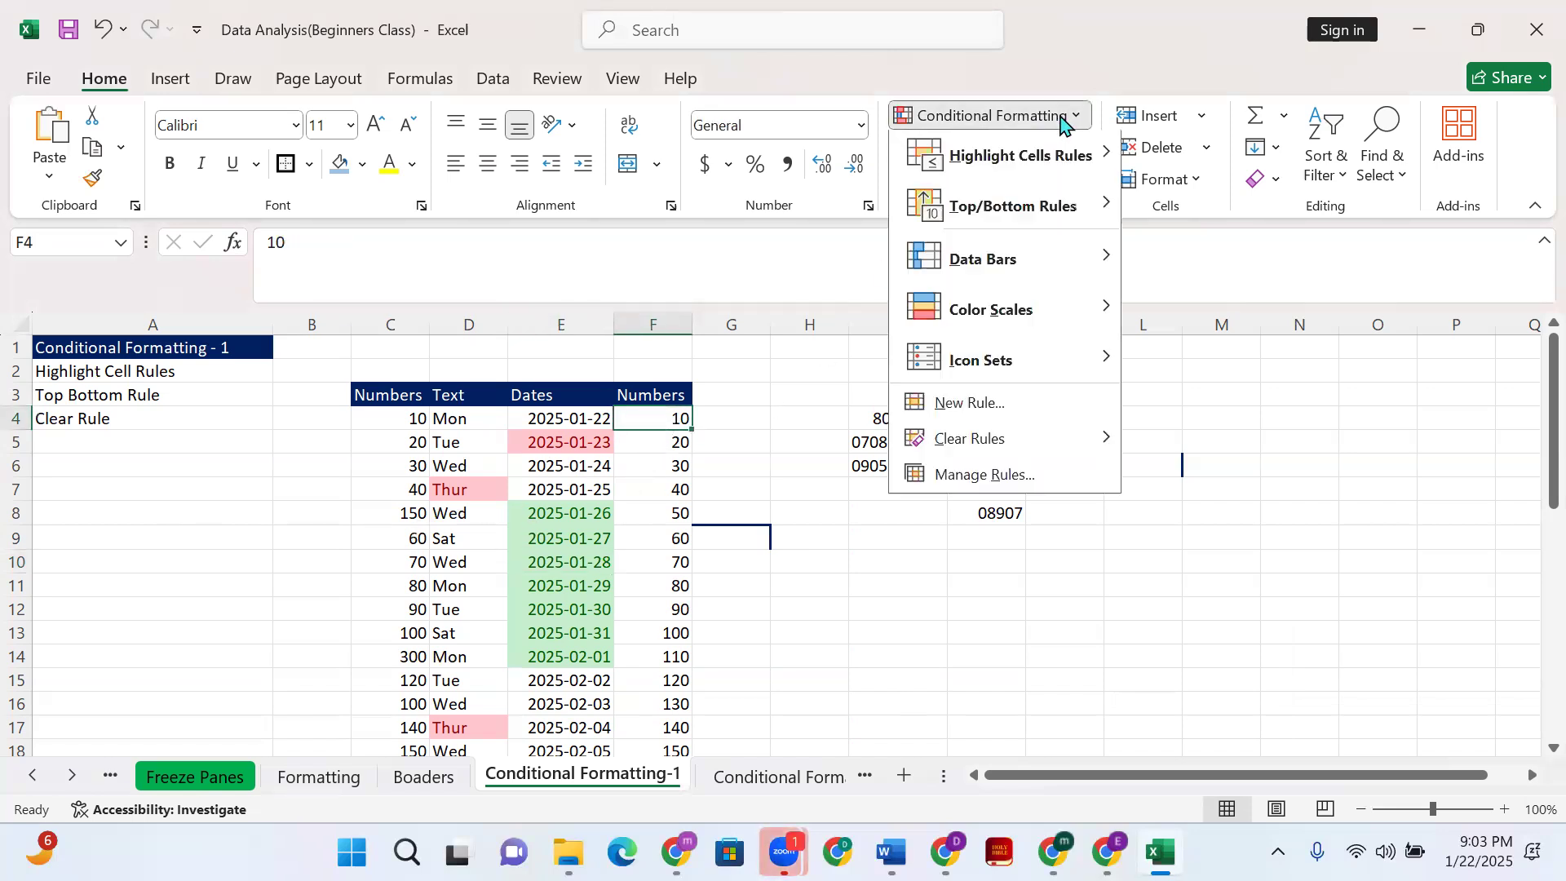
mouse_move(1057, 304)
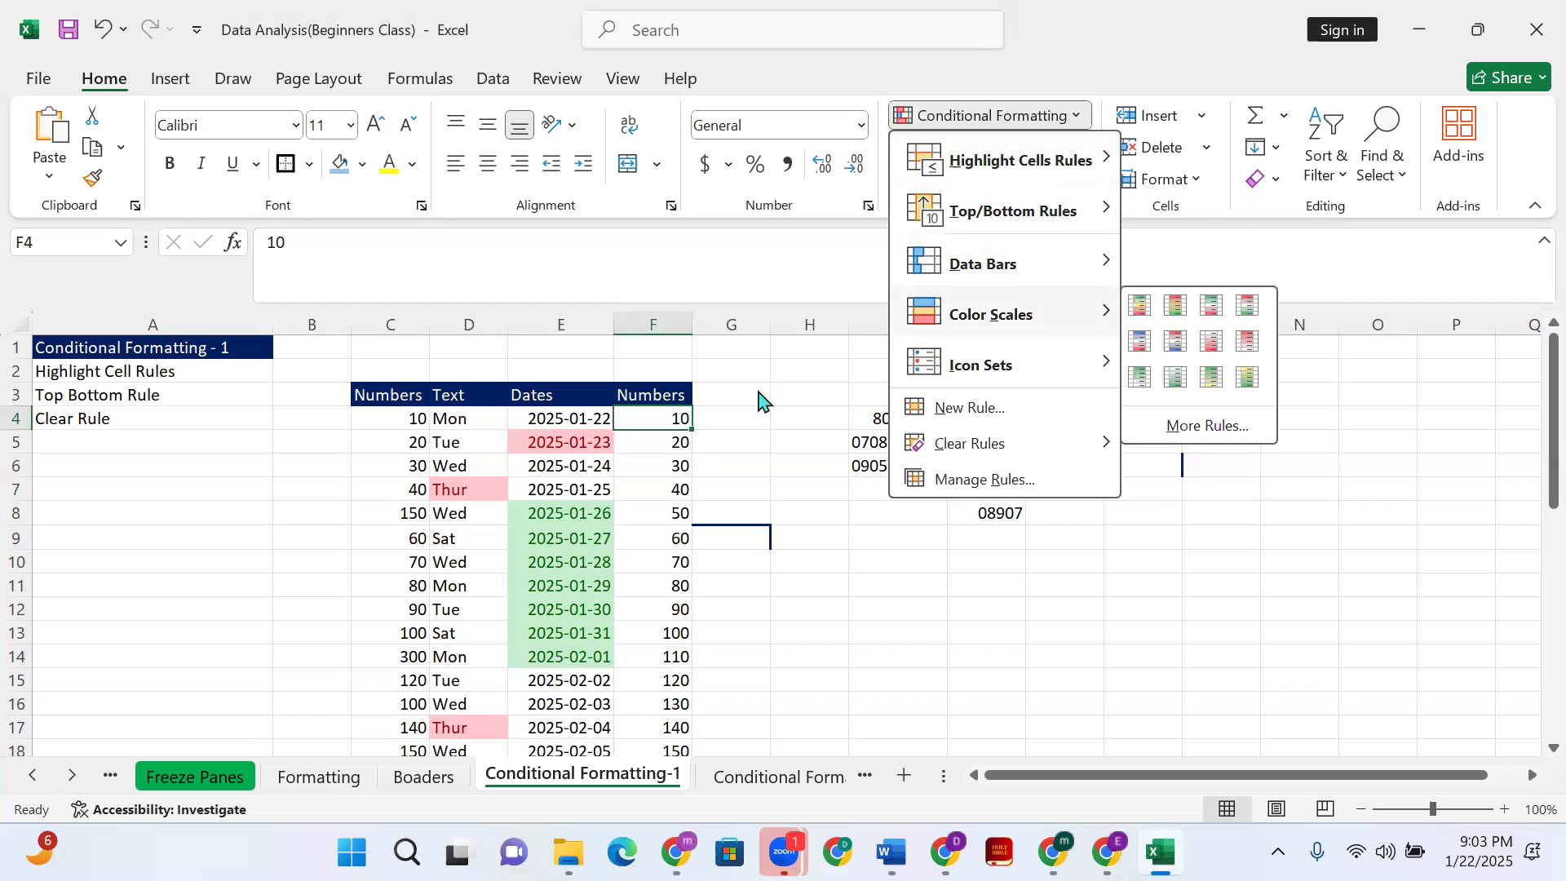
click(828, 242)
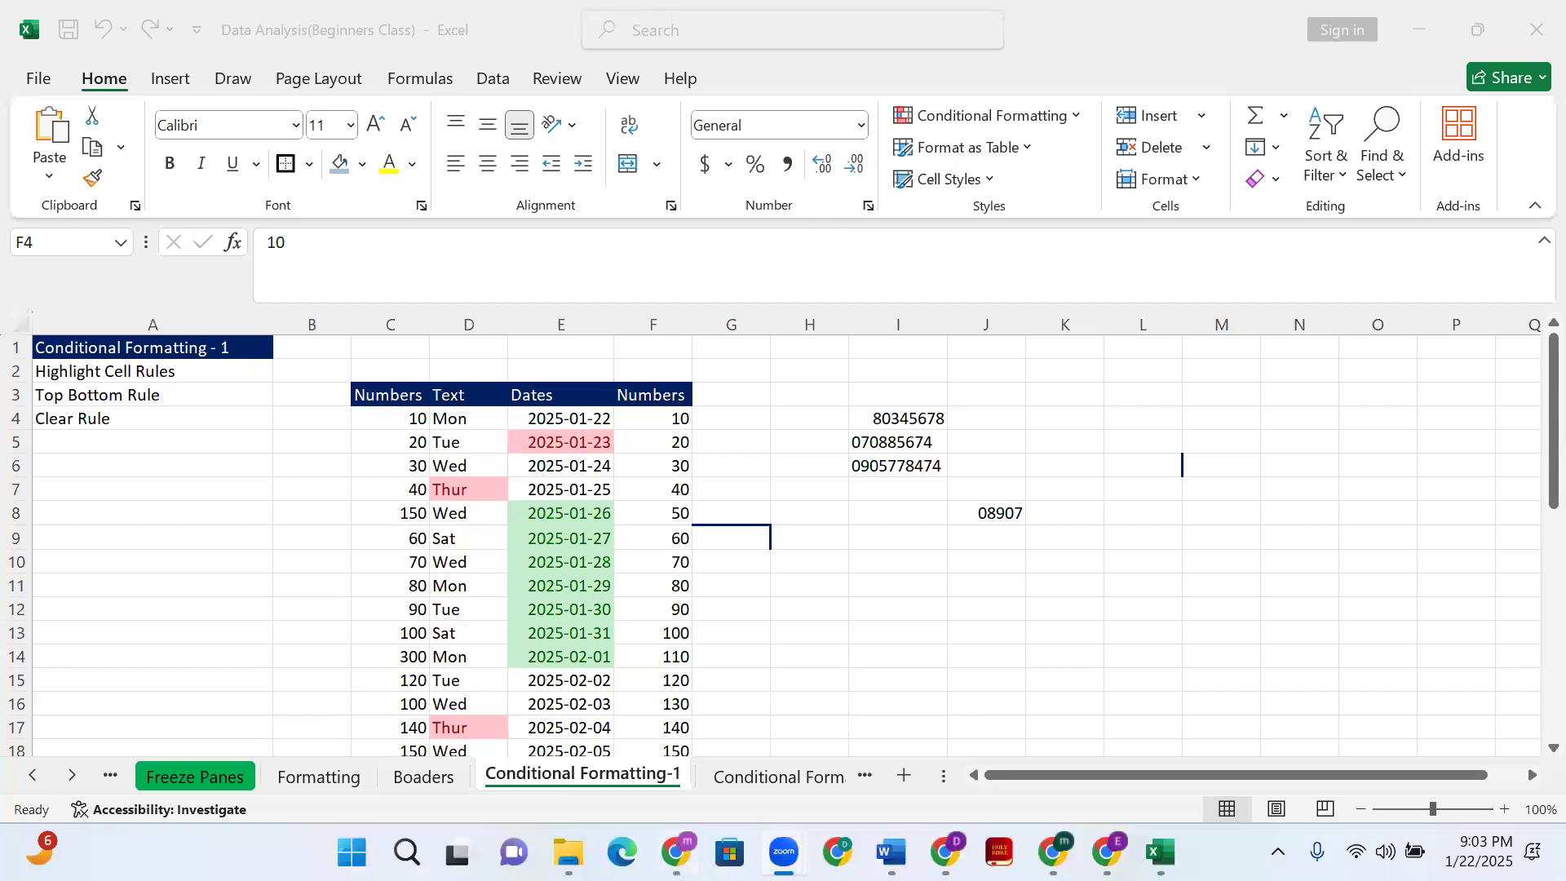
scroll(645, 615, down, 12)
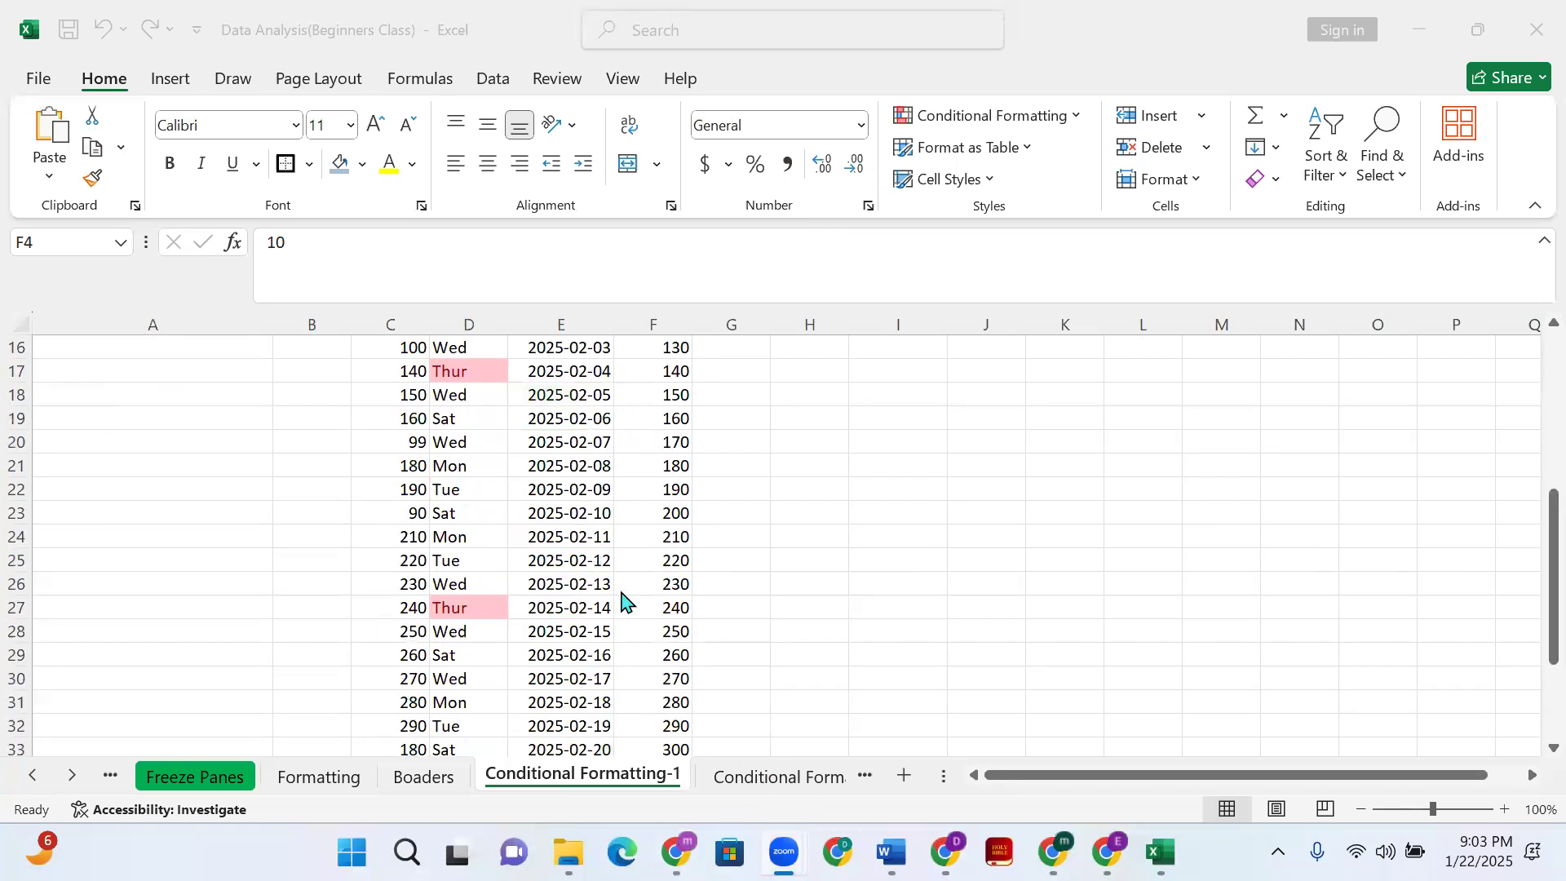
scroll(629, 605, up, 3)
scroll(630, 605, up, 9)
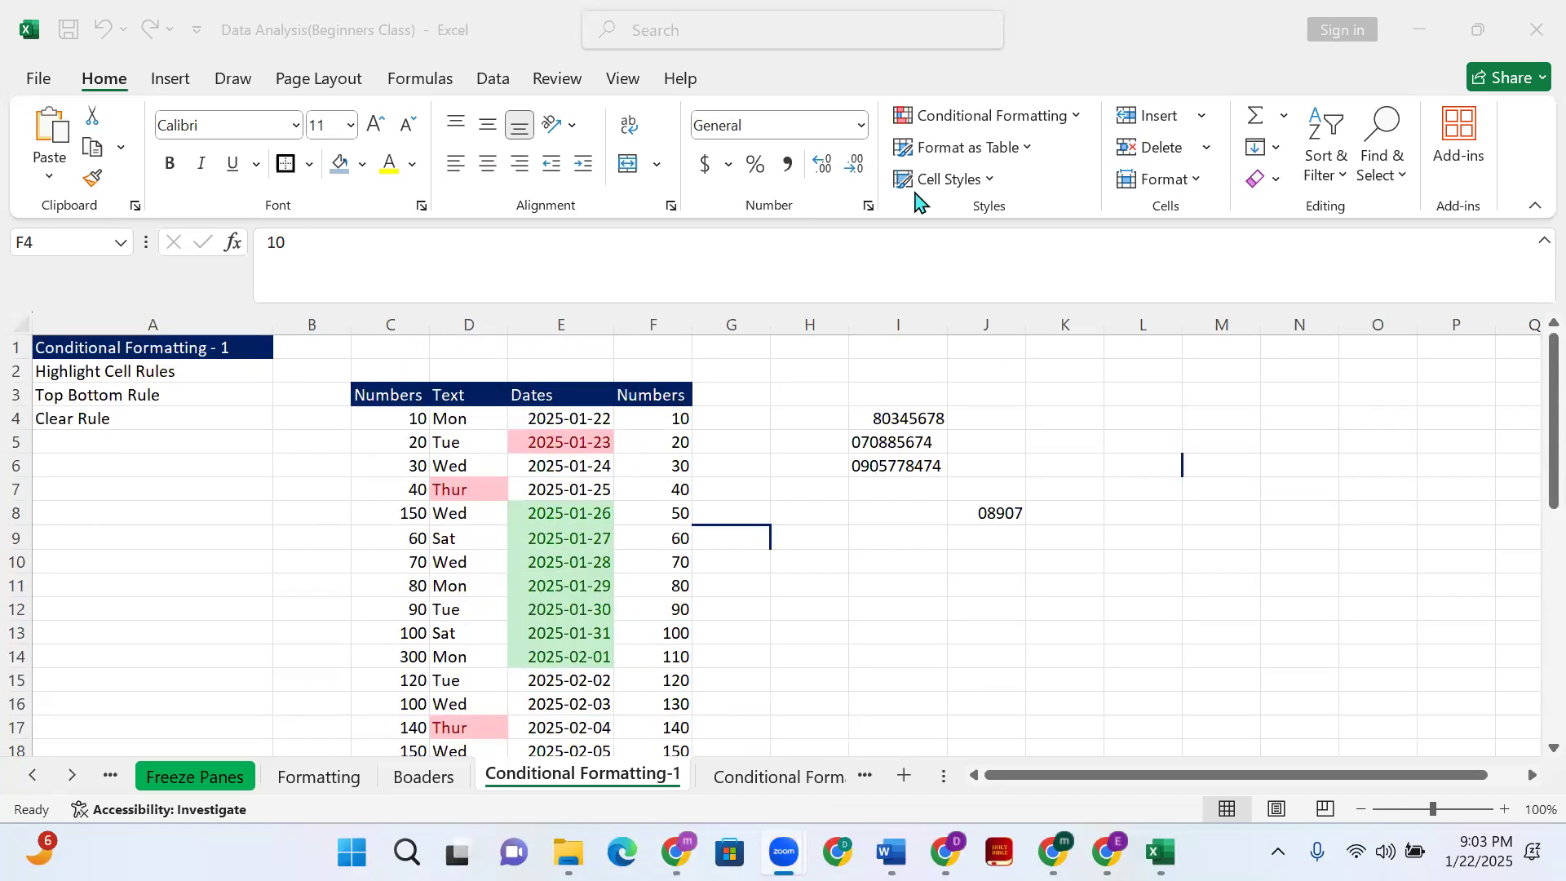
Open the Conditional Formatting-2 sheet and select the product numbers in K5 to K14
click(806, 767)
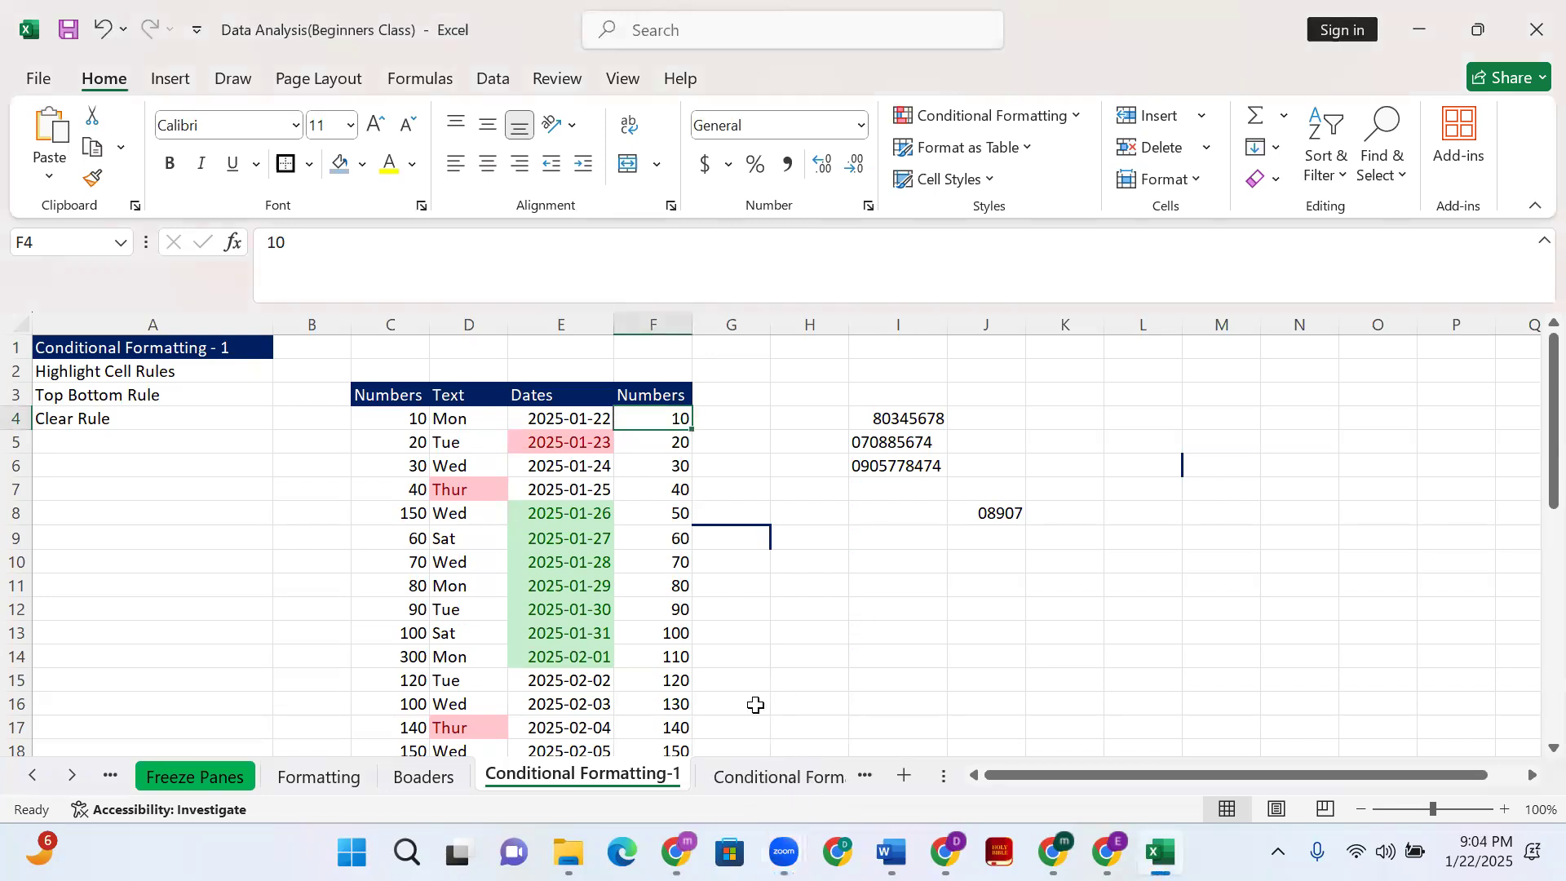
click(780, 778)
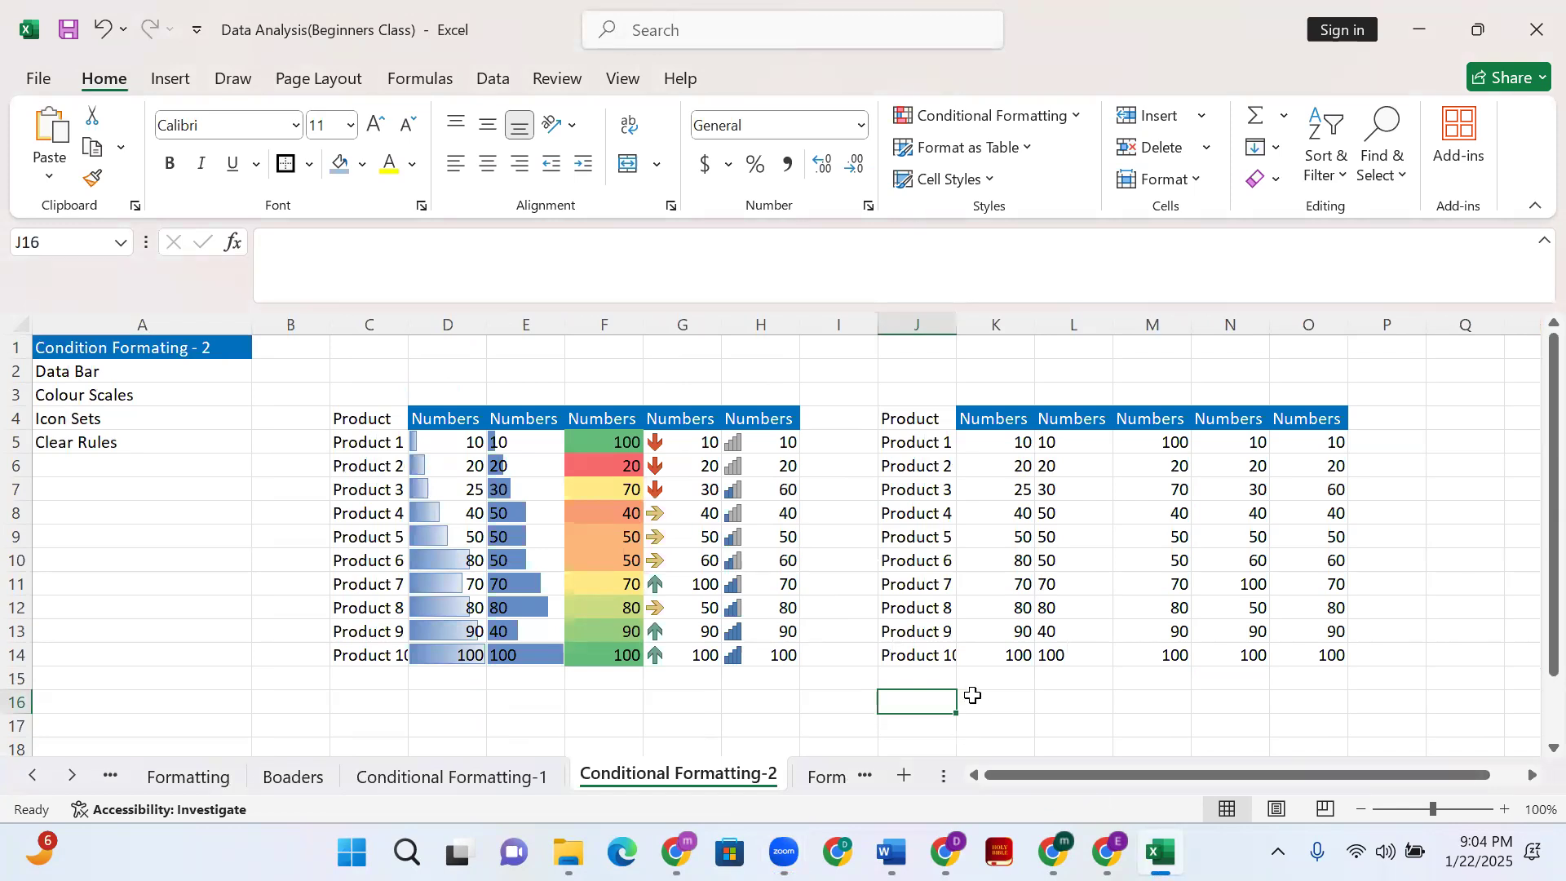
click(154, 371)
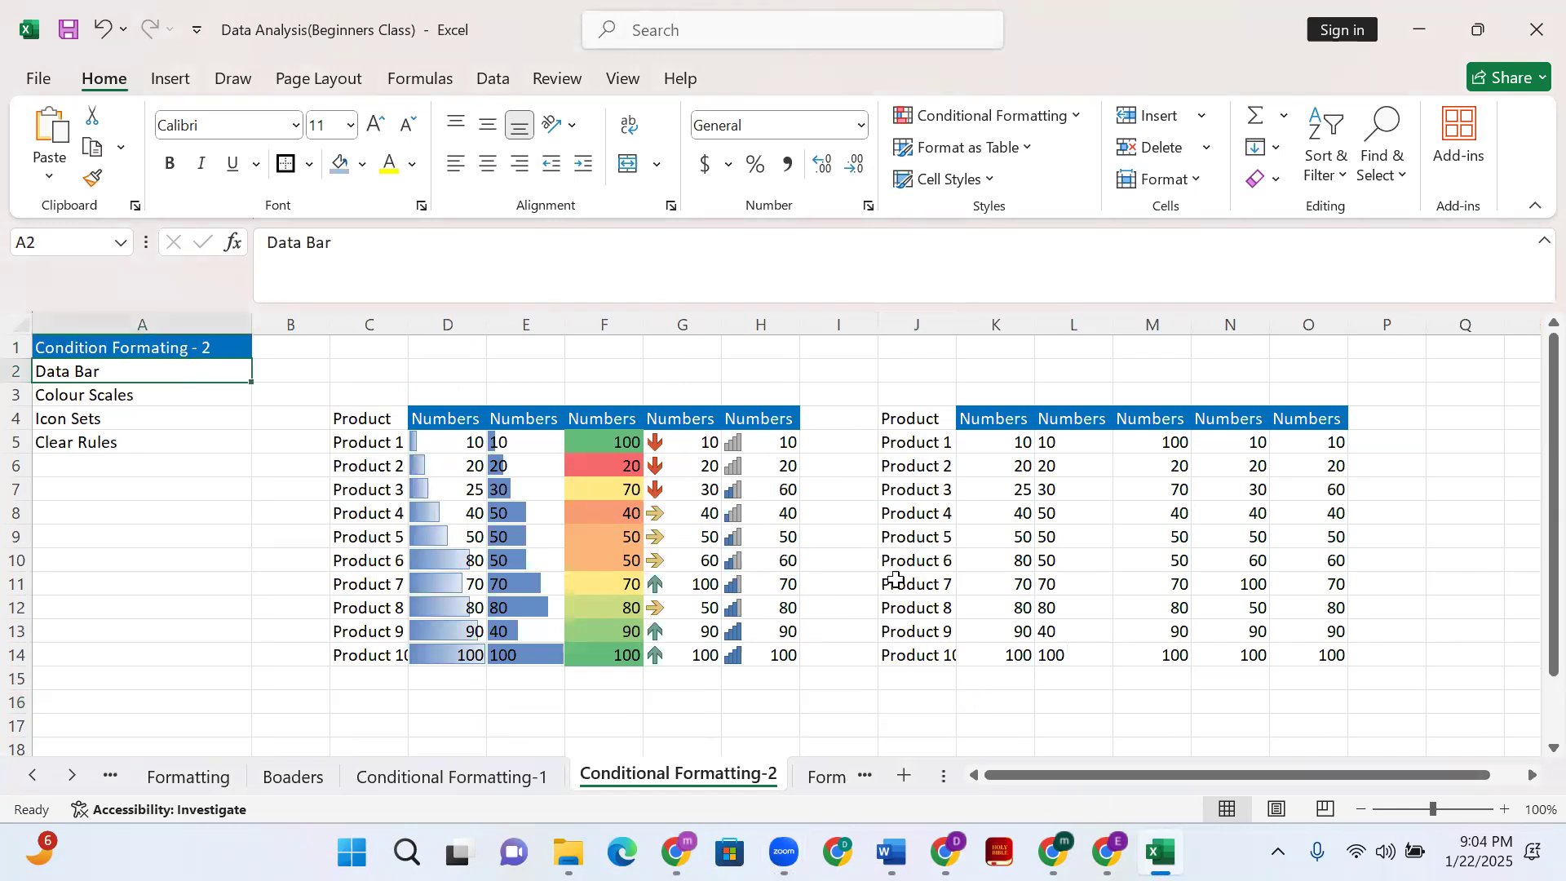
click(1009, 448)
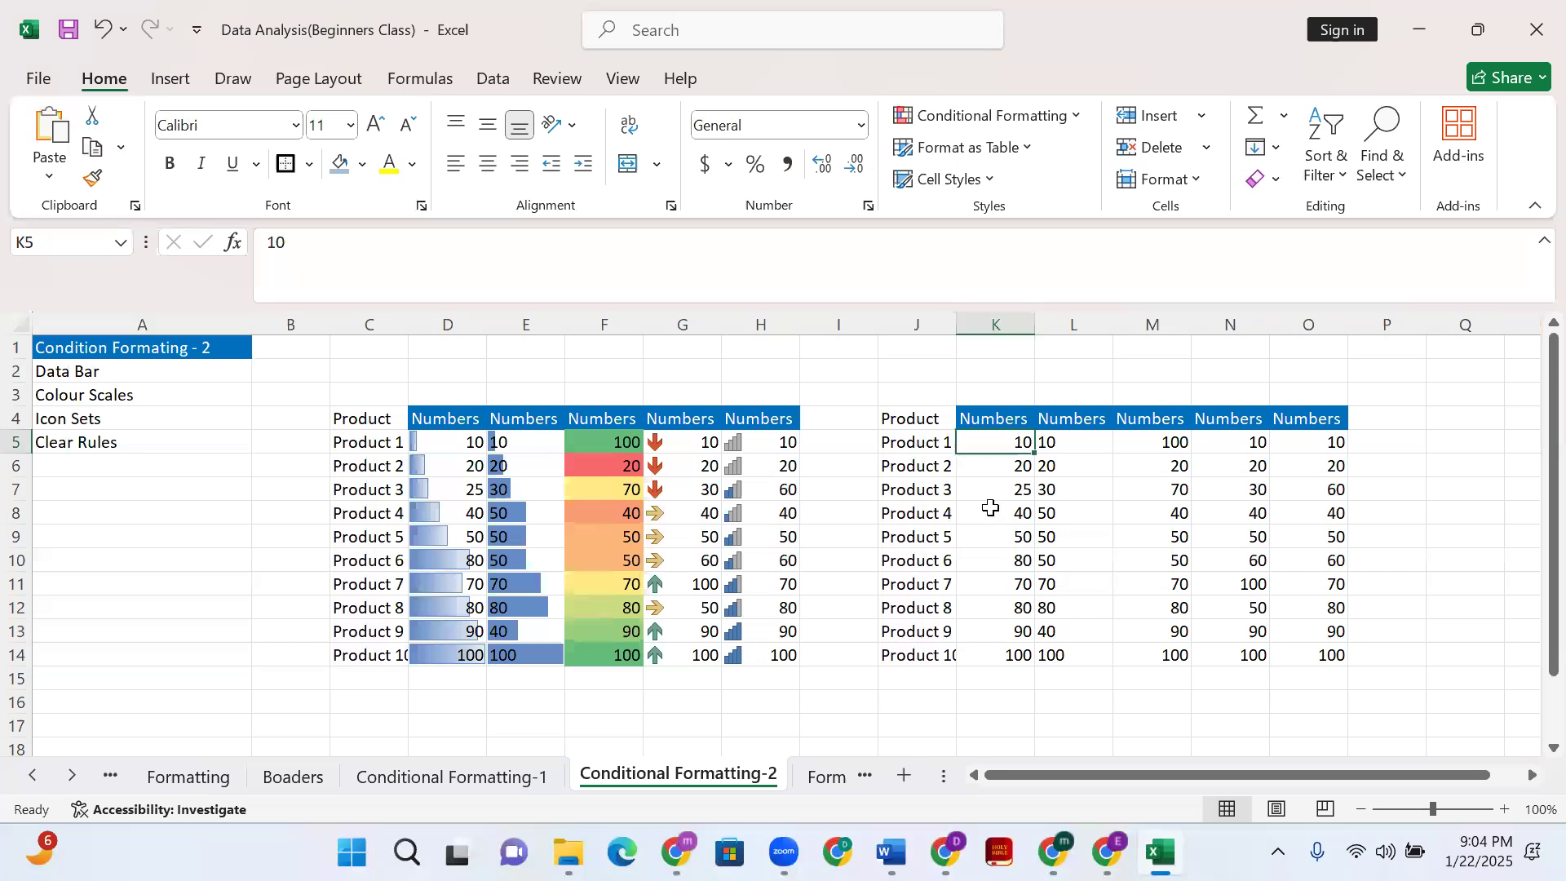
shift+click(991, 657)
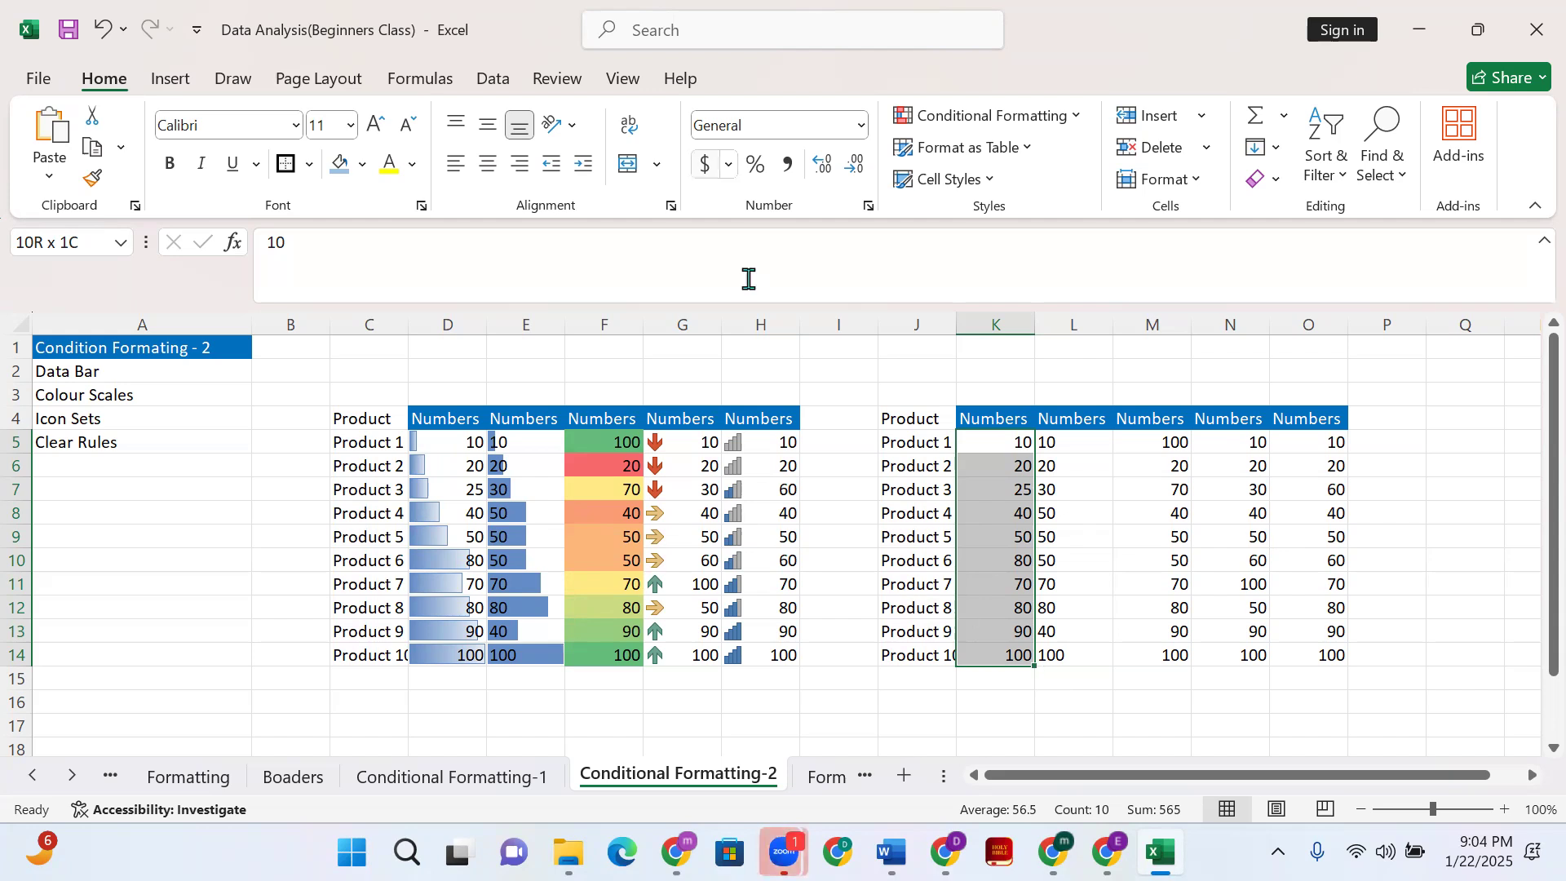
mouse_move(784, 852)
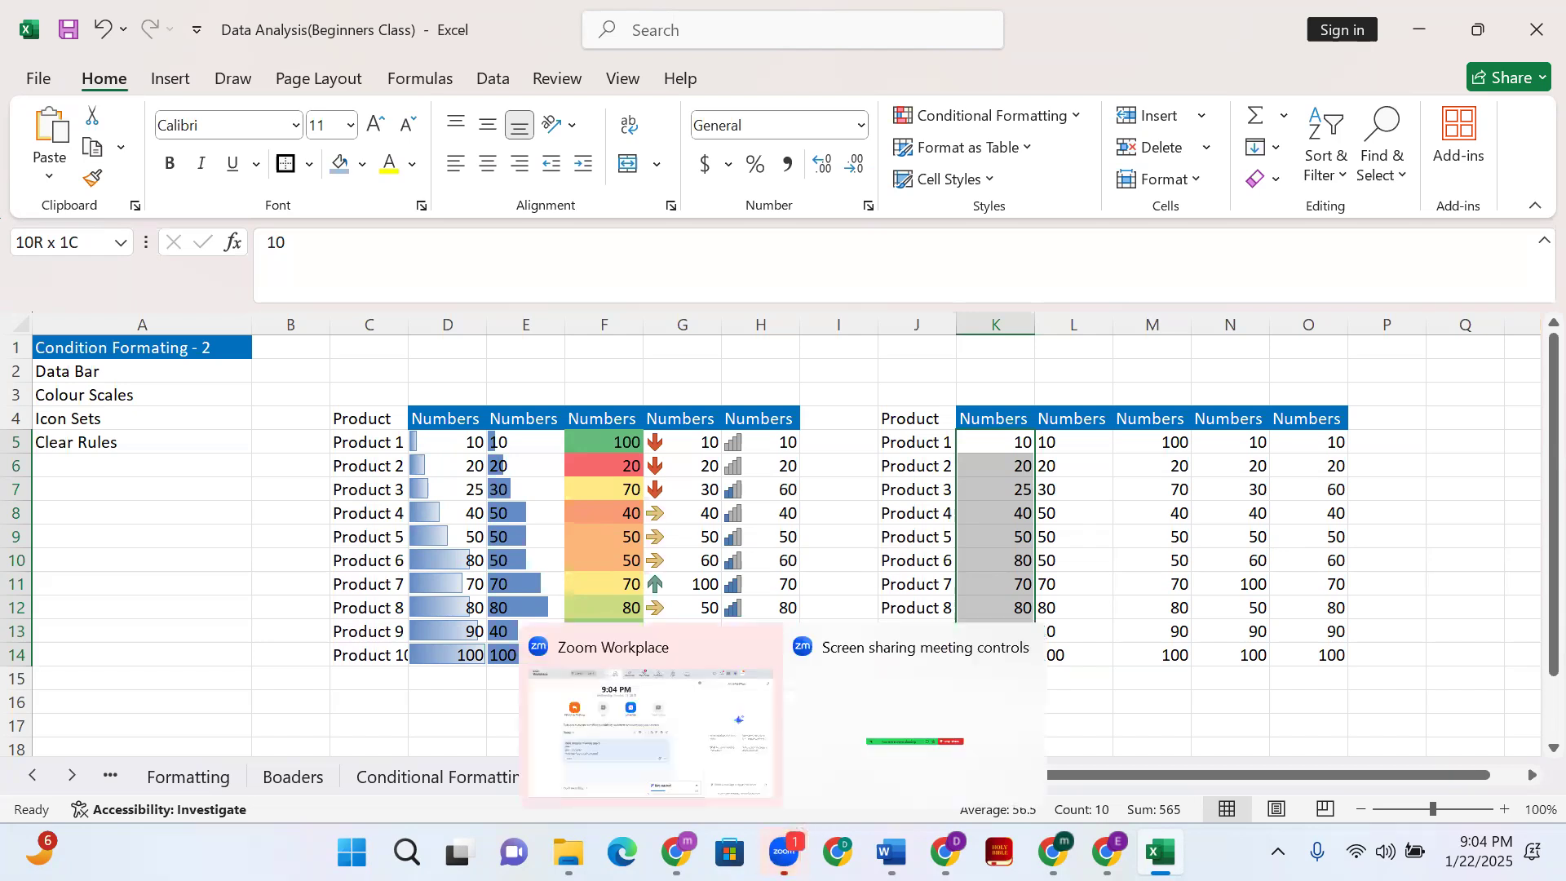
click(910, 354)
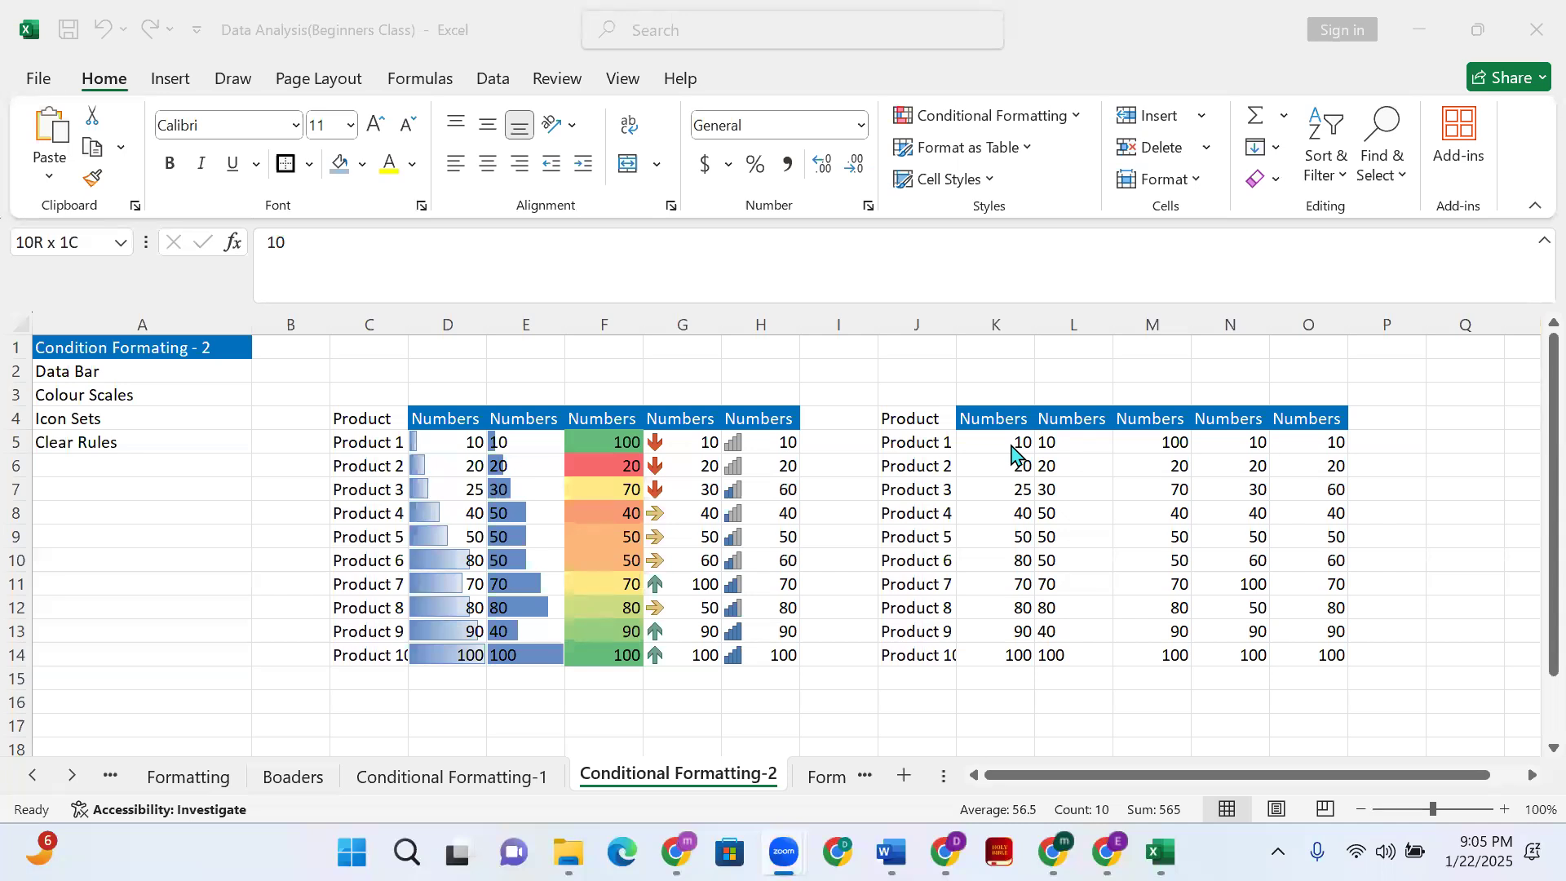
Return to the Conditional Formatting-1 sheet and go through the rule topics listed in A2 to A4
click(436, 779)
scroll(560, 560, up, 3)
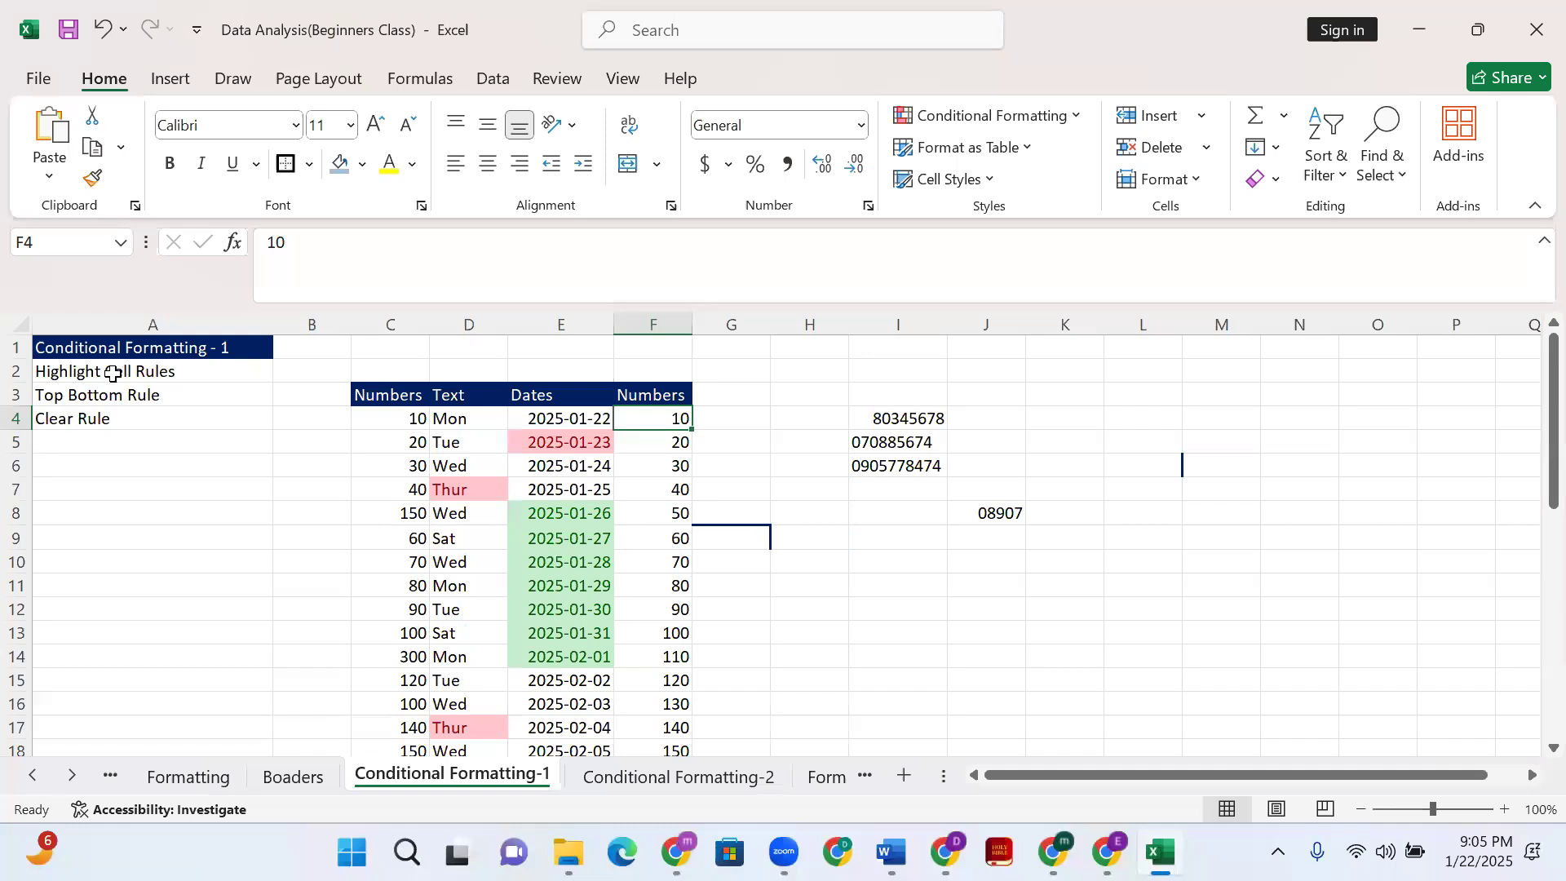
click(113, 374)
click(140, 396)
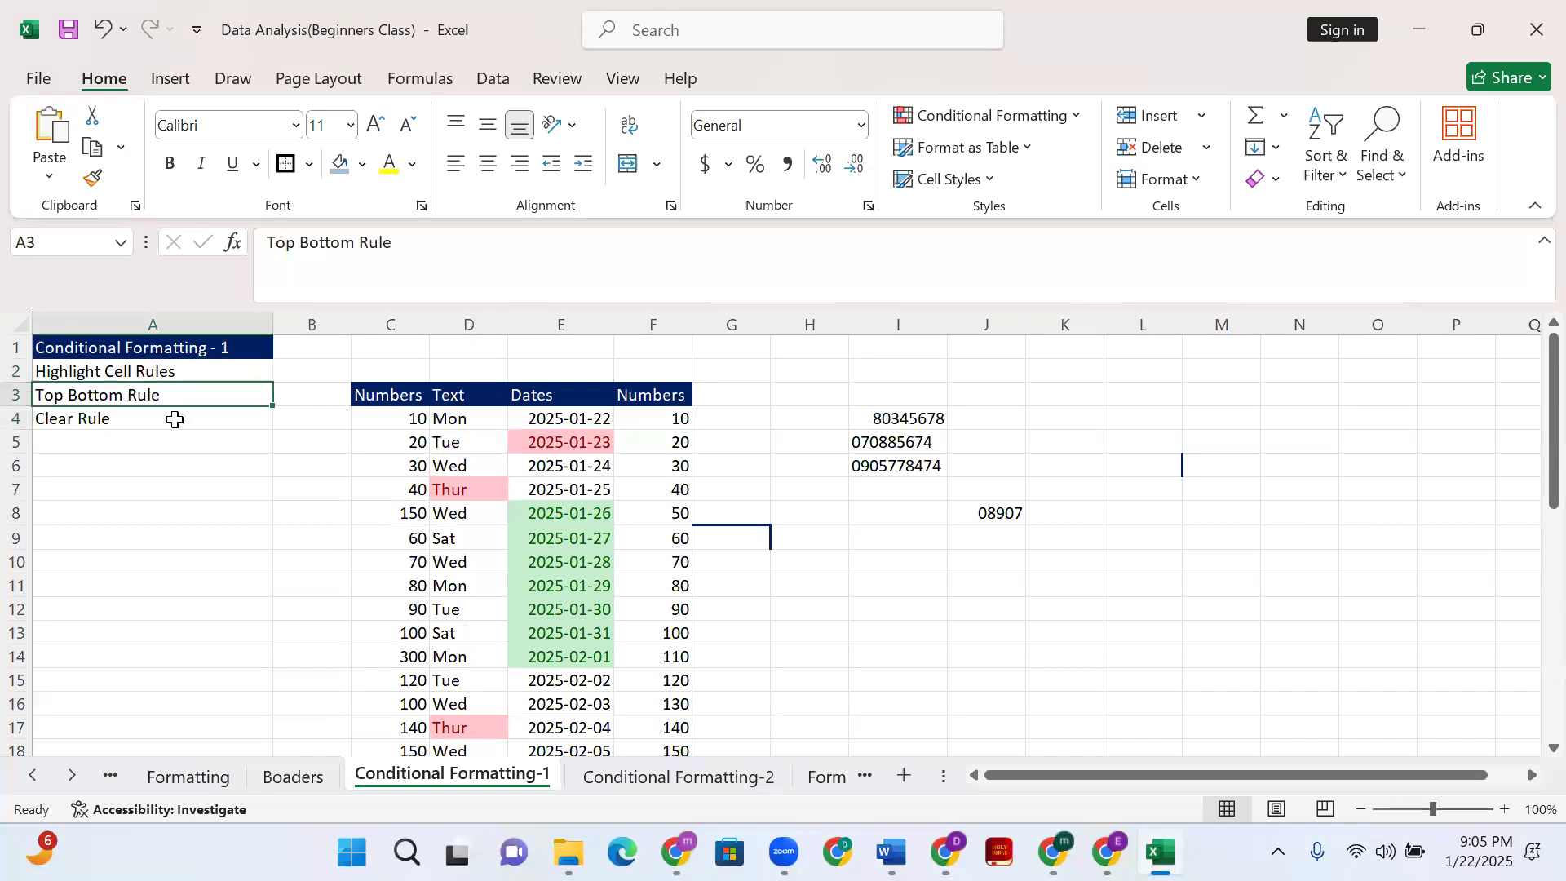
click(174, 419)
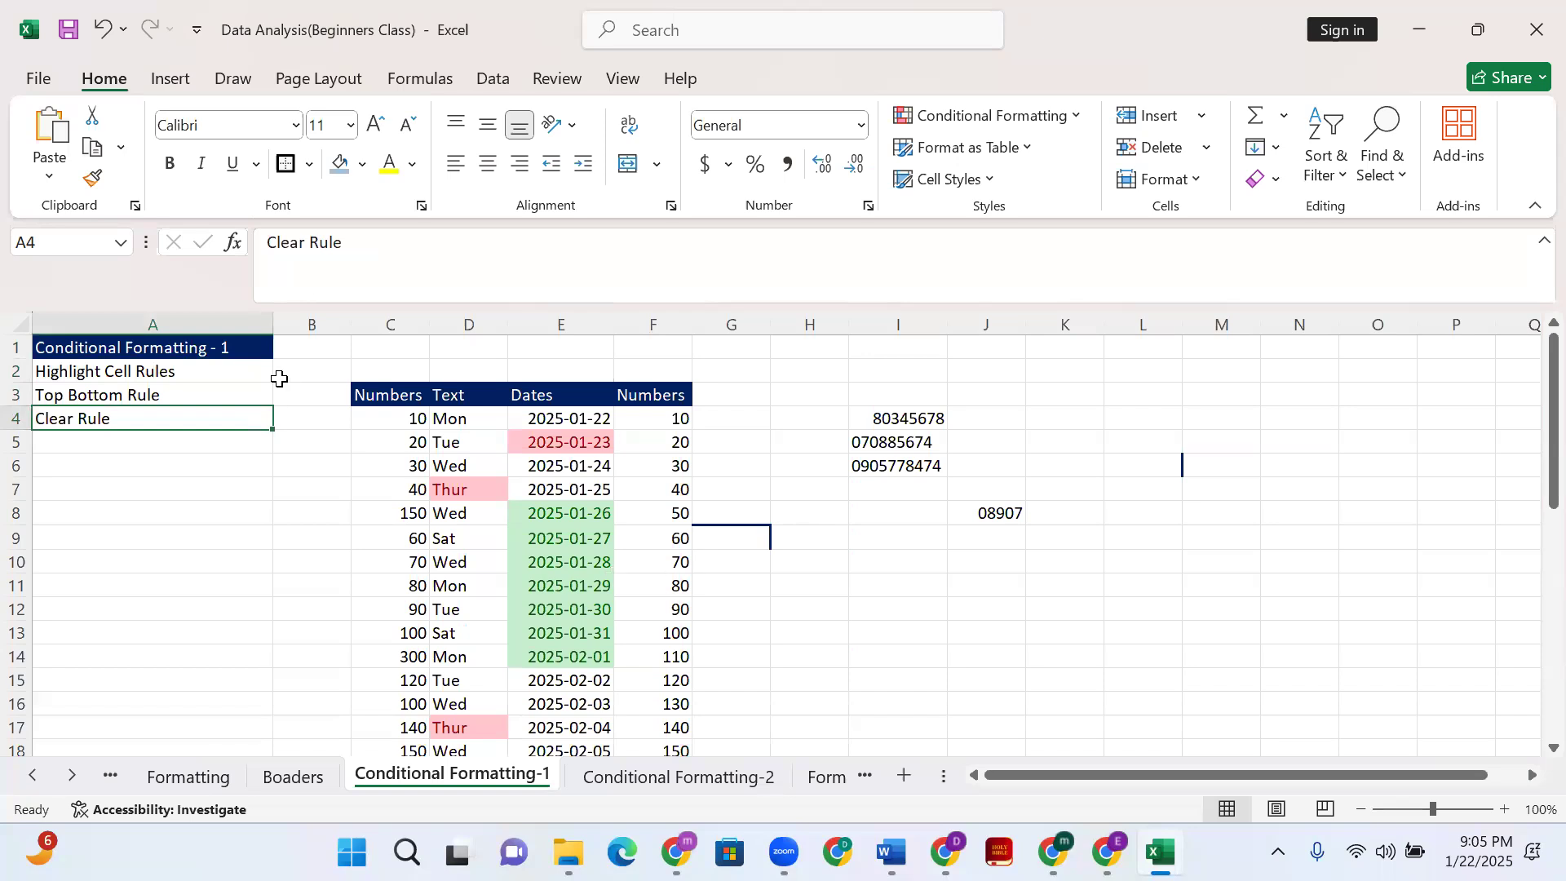
Highlight dates occurring Next month in E4 to E39 with Yellow Fill with Dark Yellow Text, and check the Dates column
click(554, 419)
scroll(567, 637, down, 2)
scroll(563, 636, up, 2)
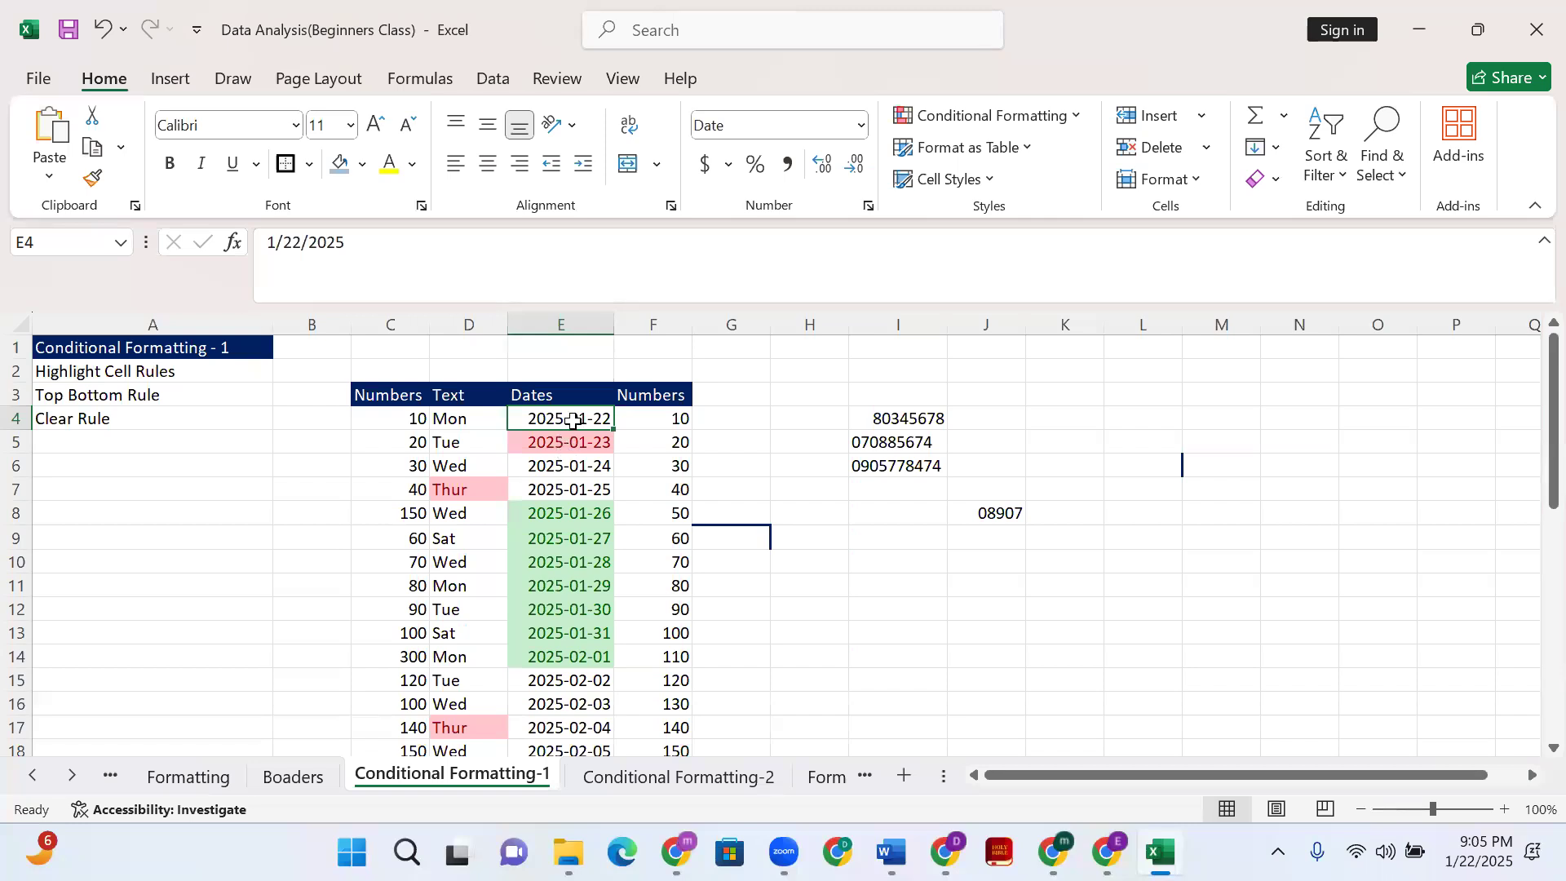
key(ctrl+shift+Down)
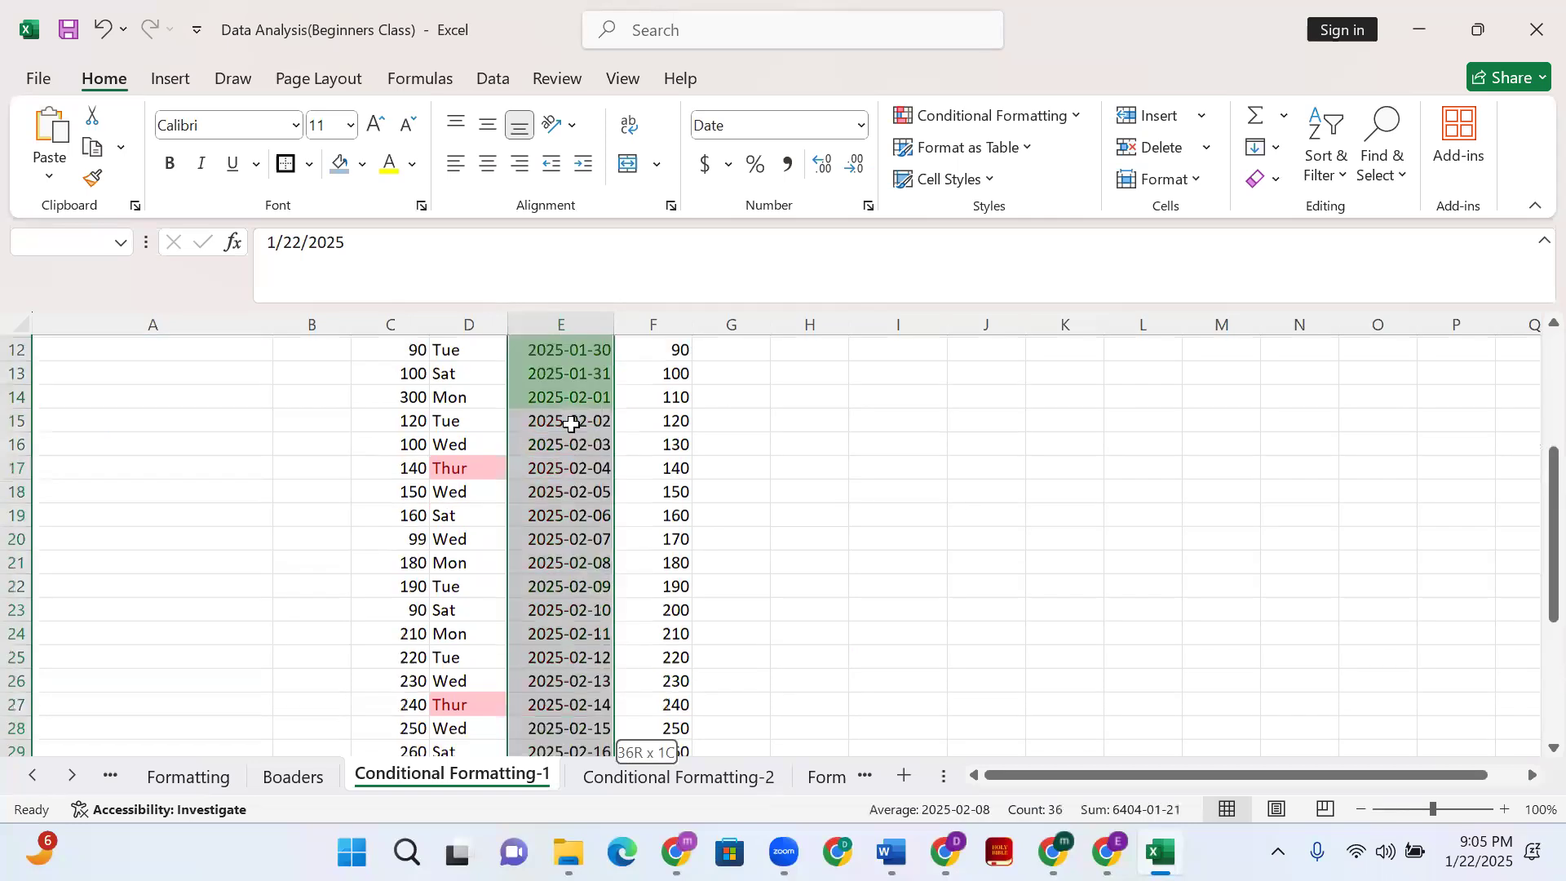
scroll(561, 512, up, 1)
scroll(561, 513, up, 5)
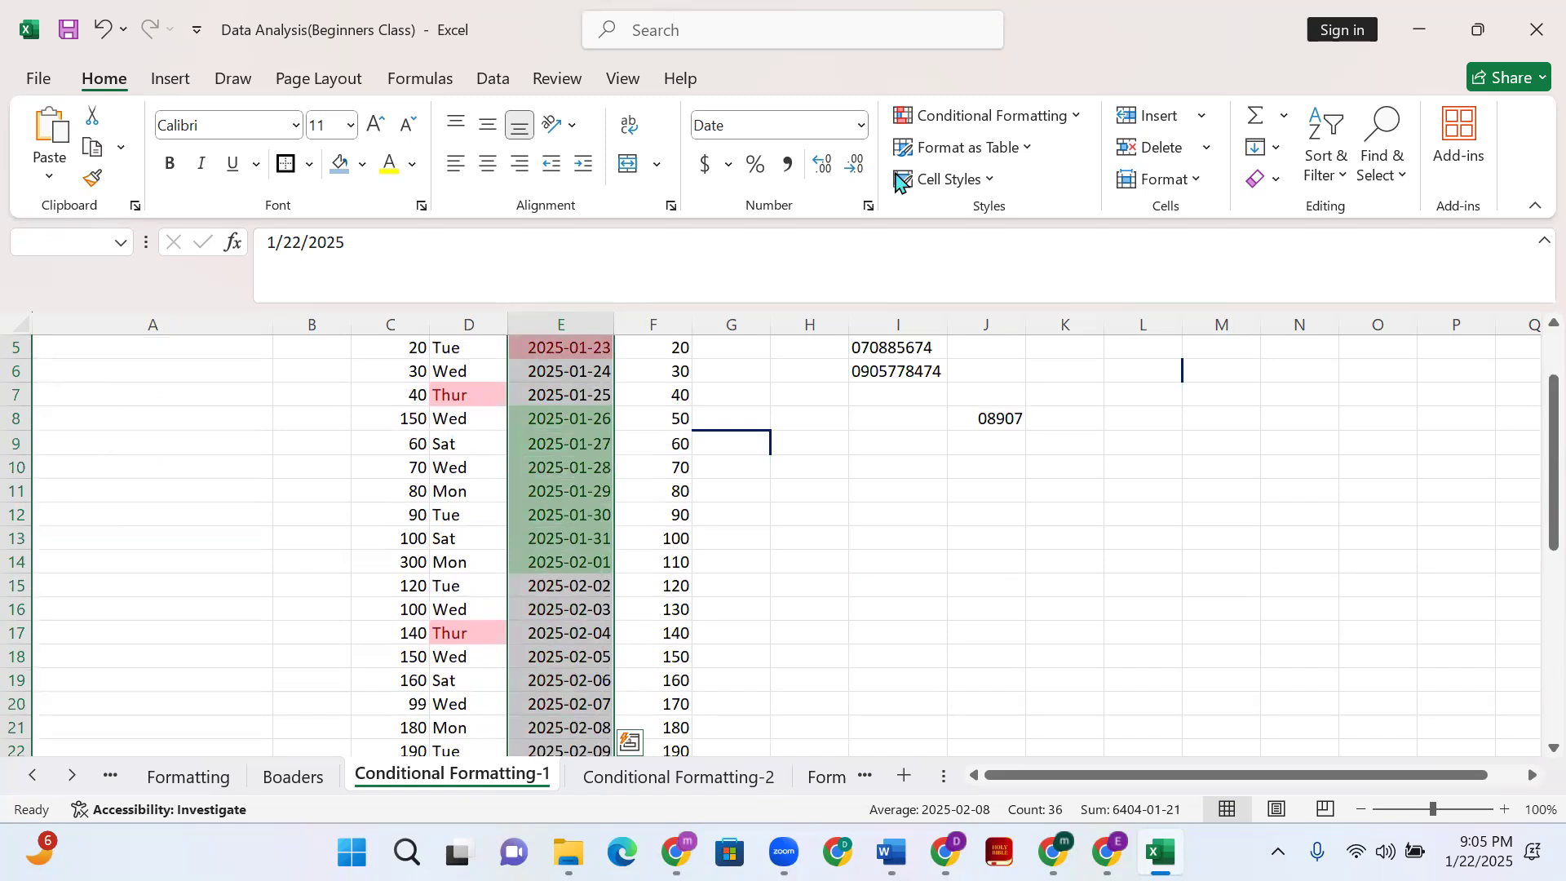
click(1068, 124)
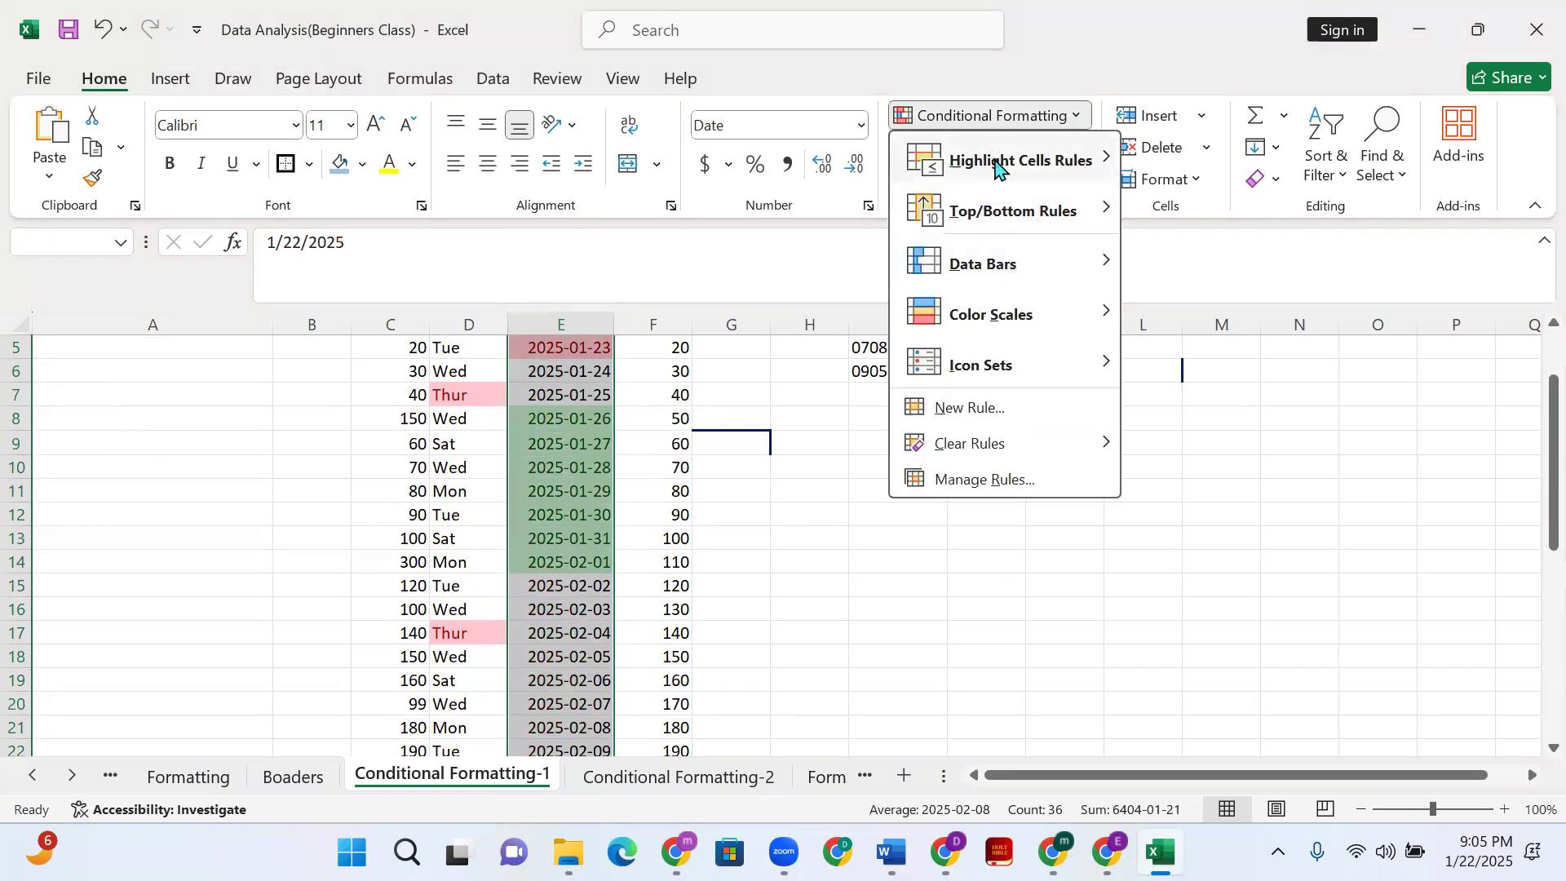
mouse_move(994, 166)
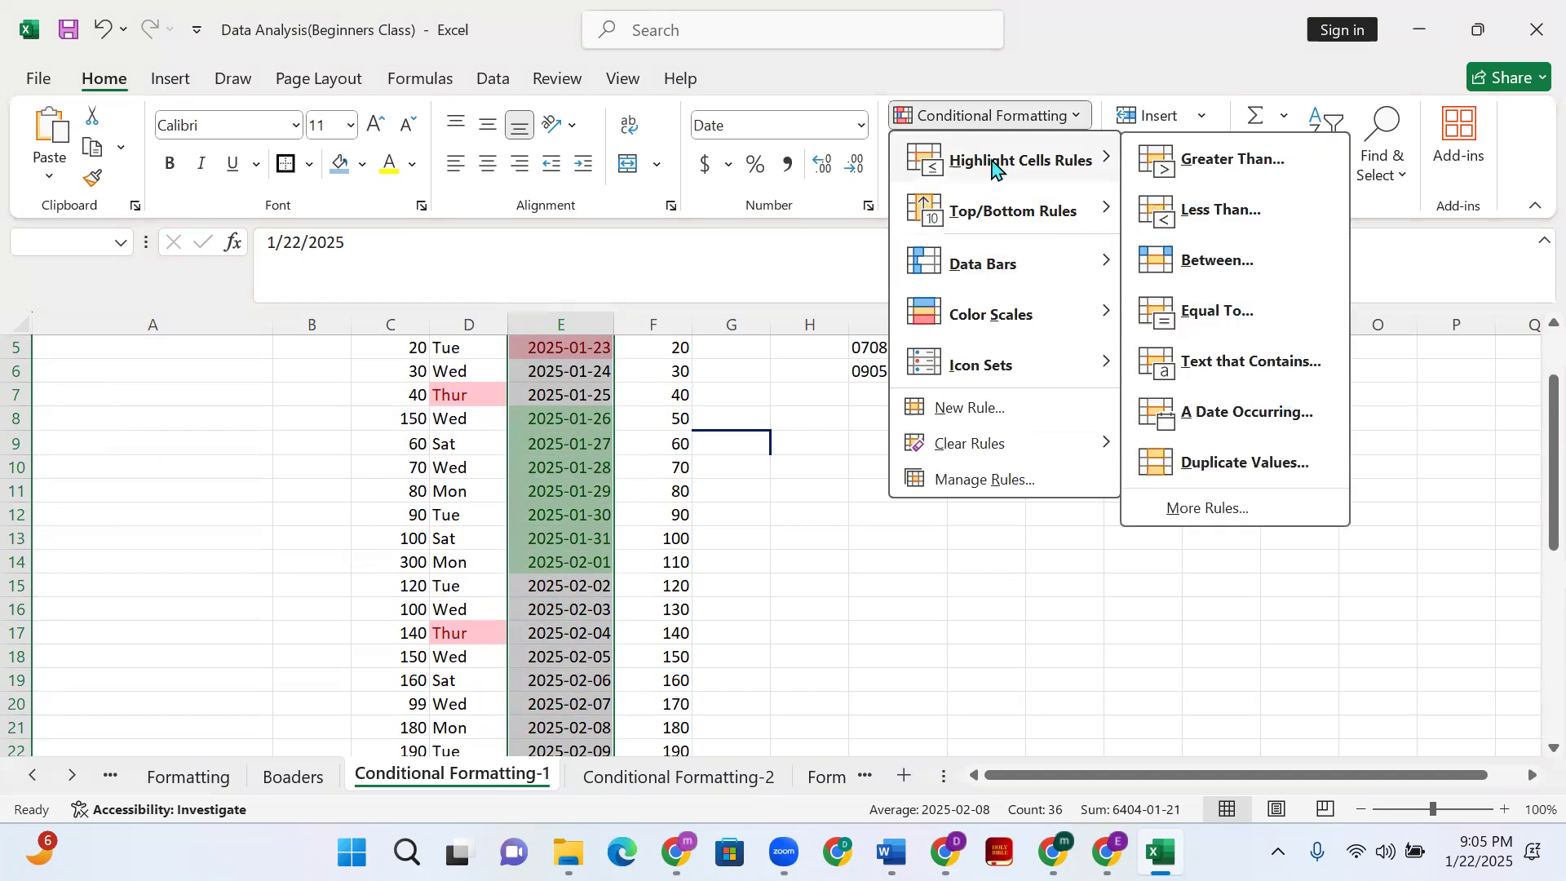
click(1212, 421)
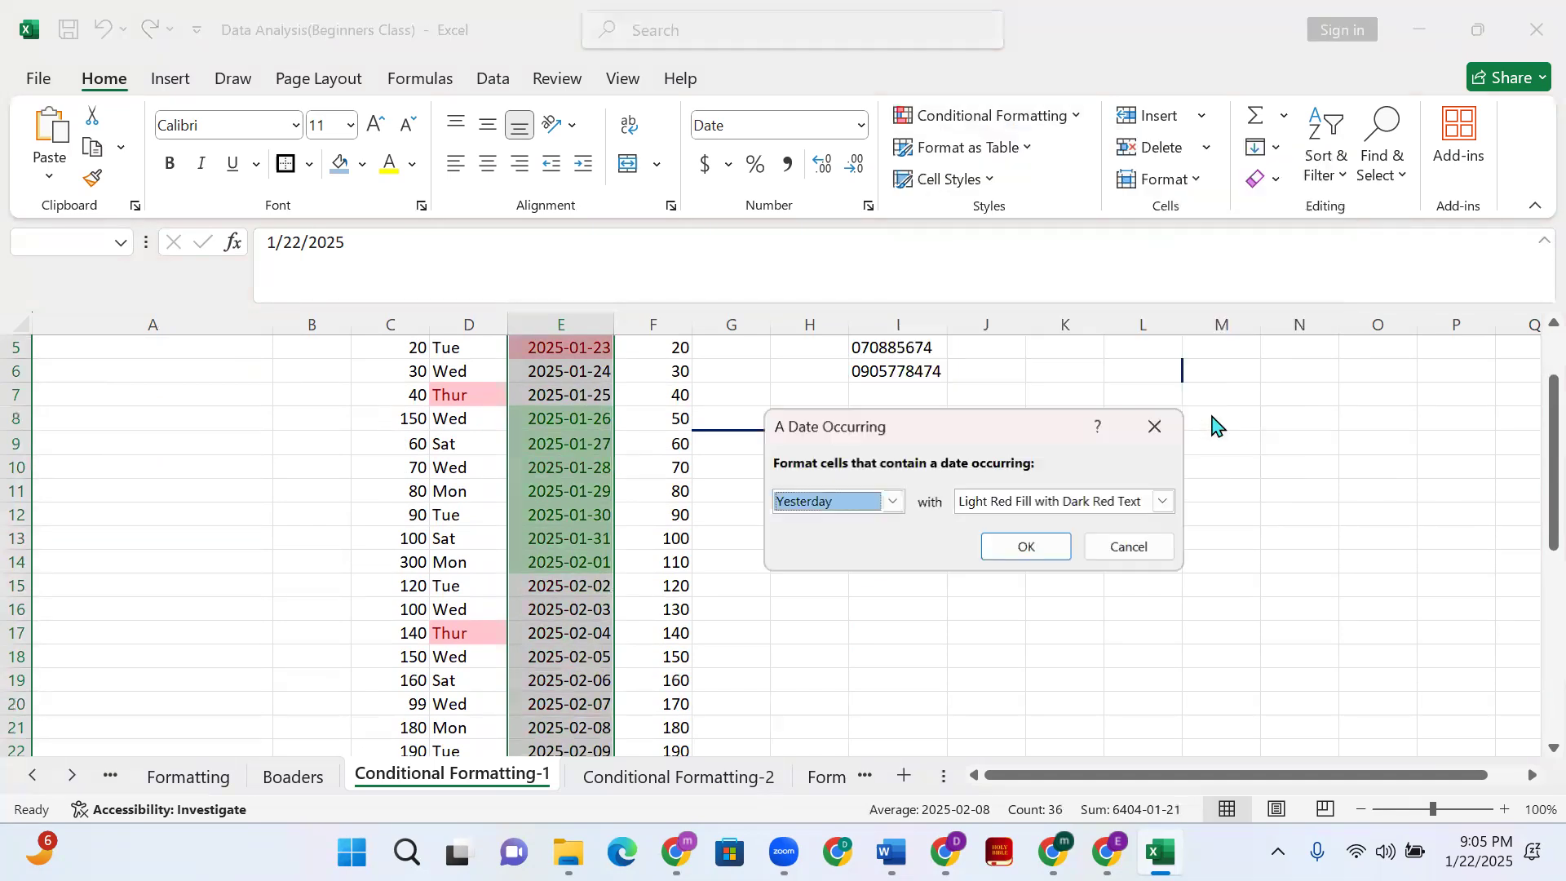
click(891, 501)
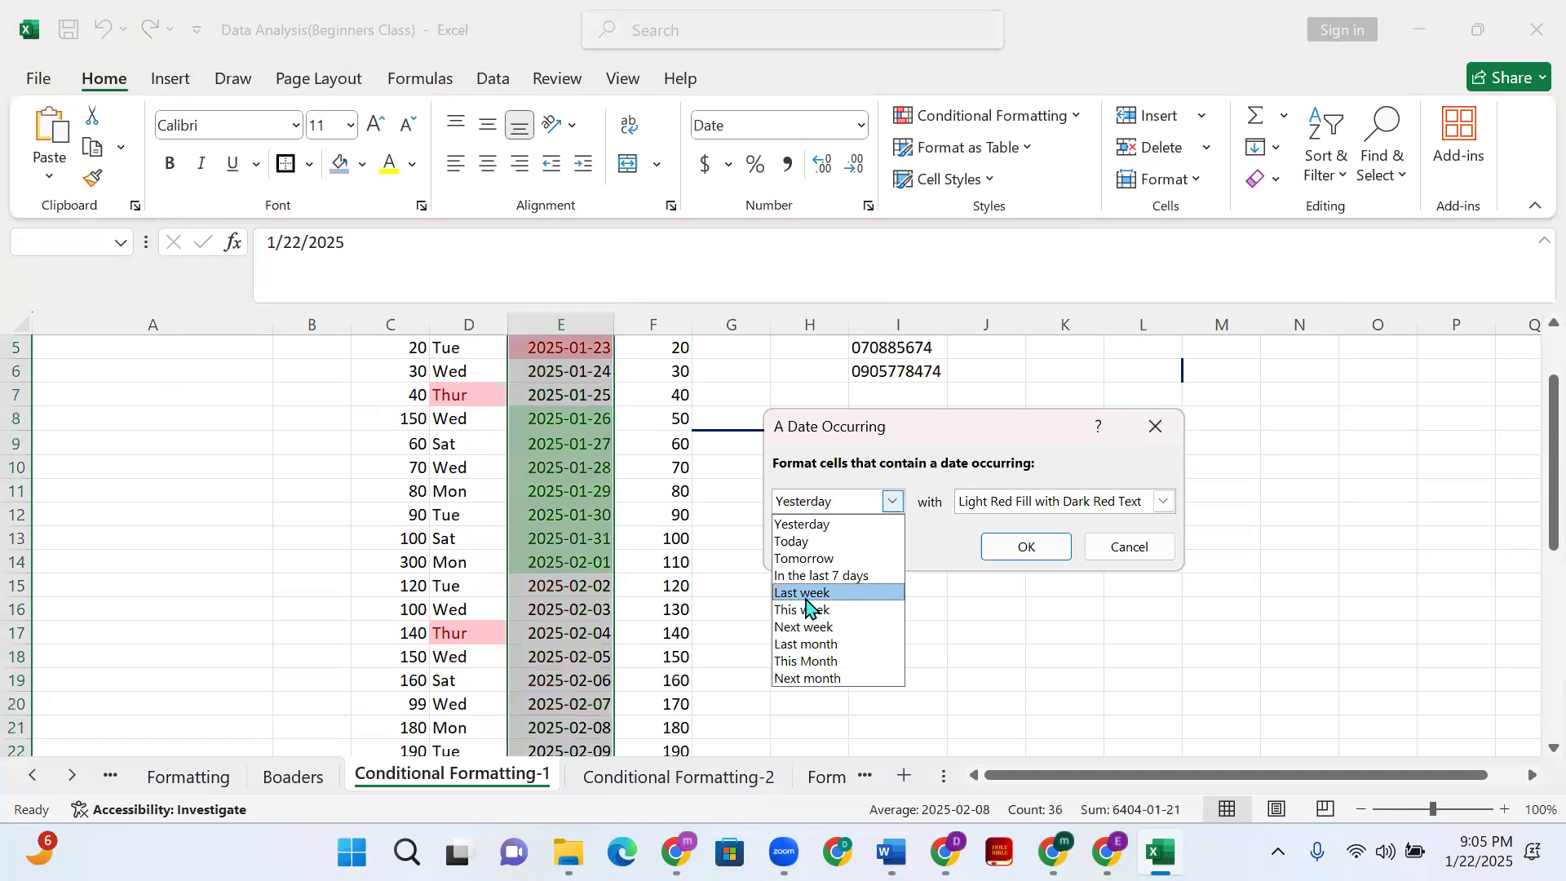
click(833, 679)
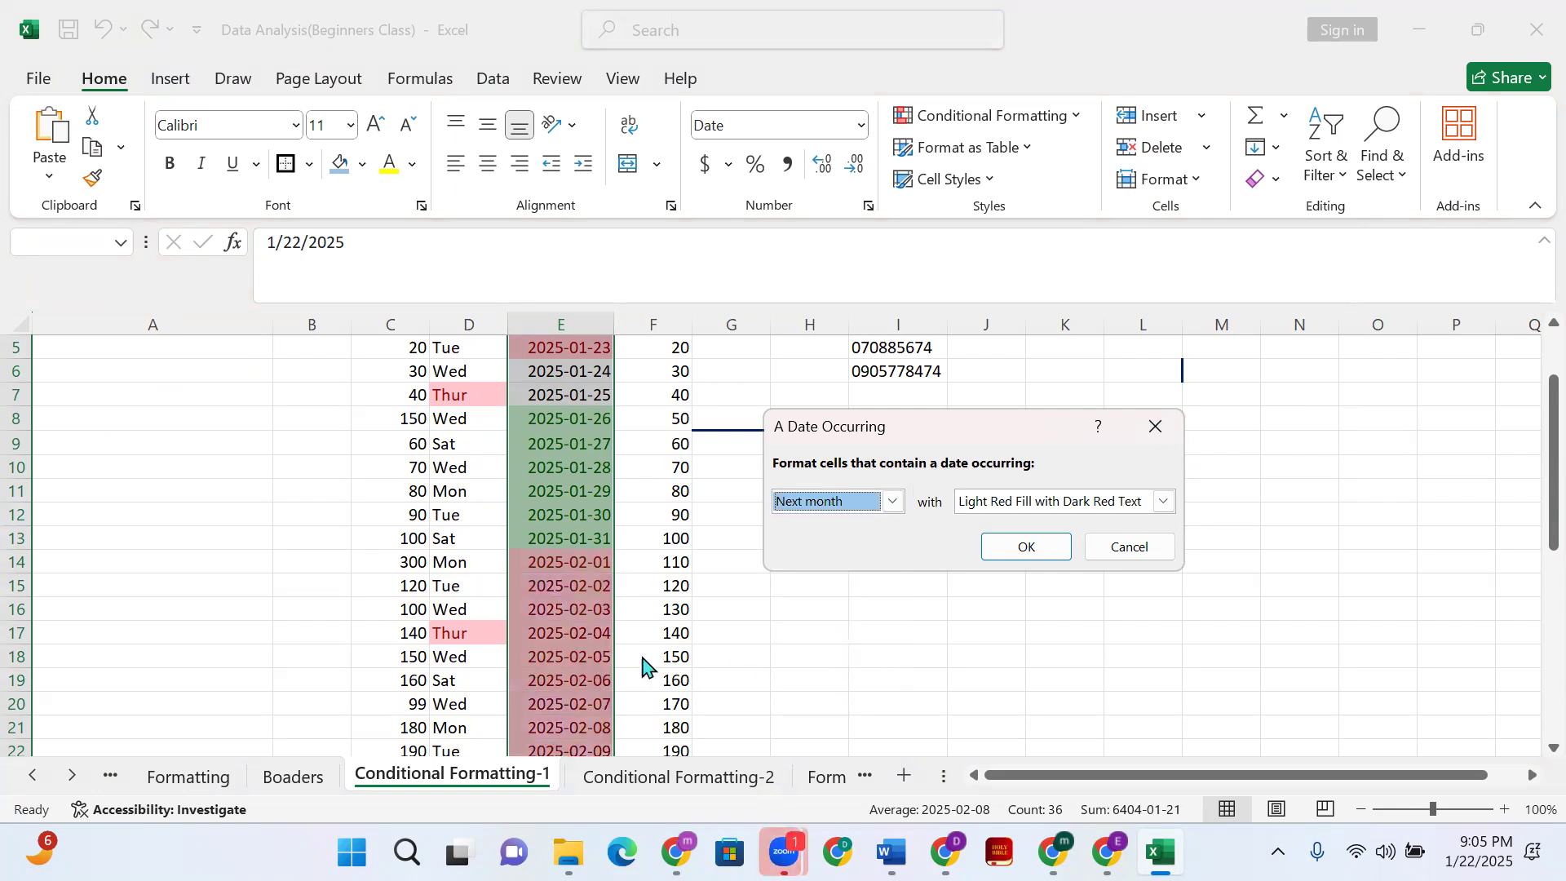
click(1163, 500)
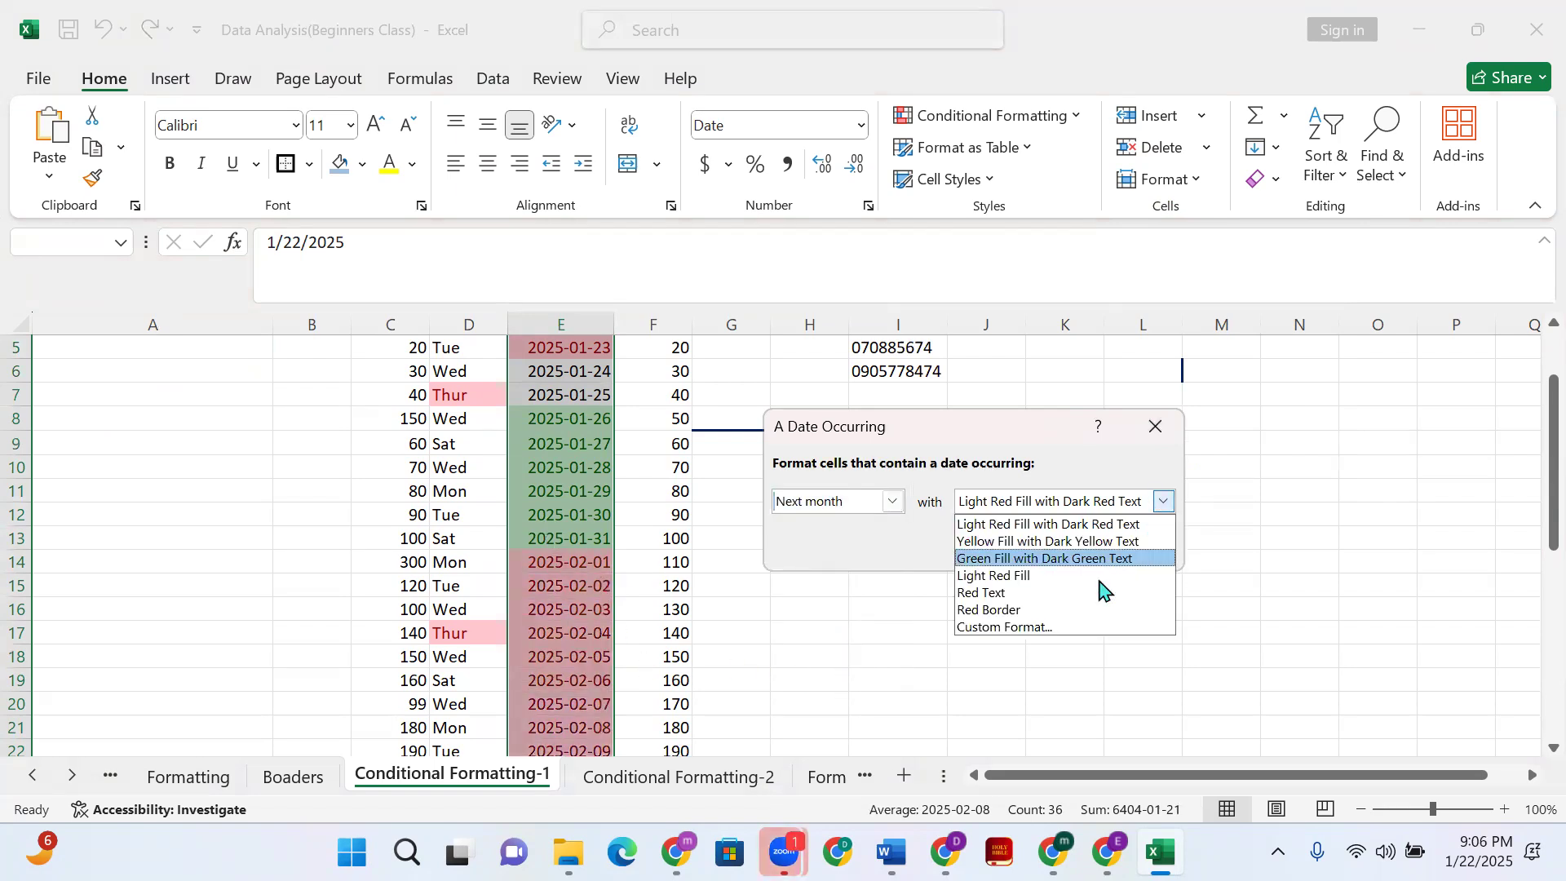
click(1005, 542)
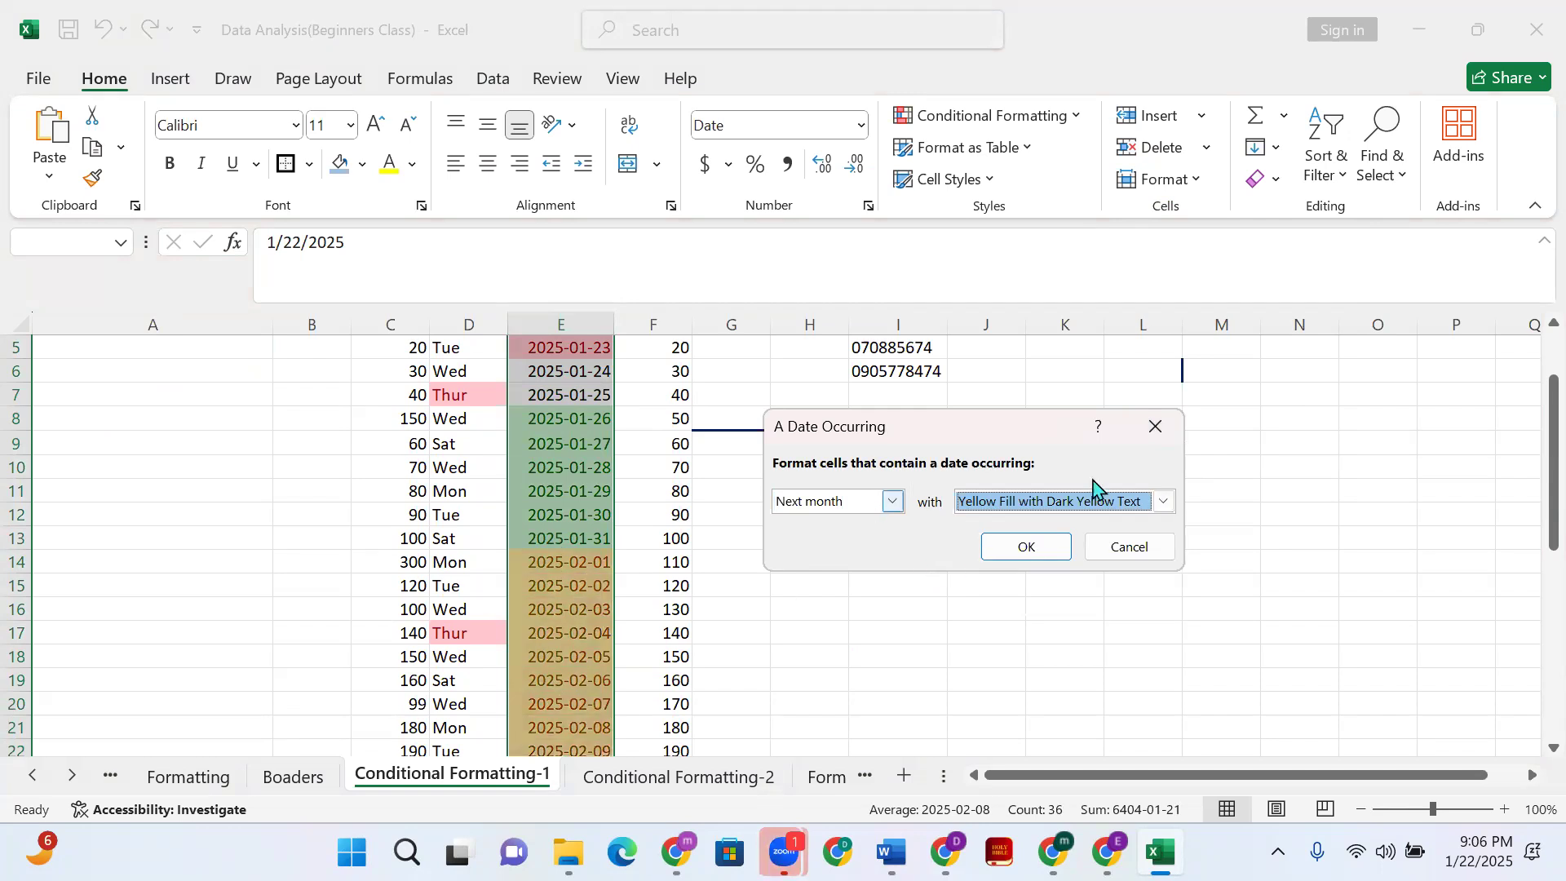
click(1026, 546)
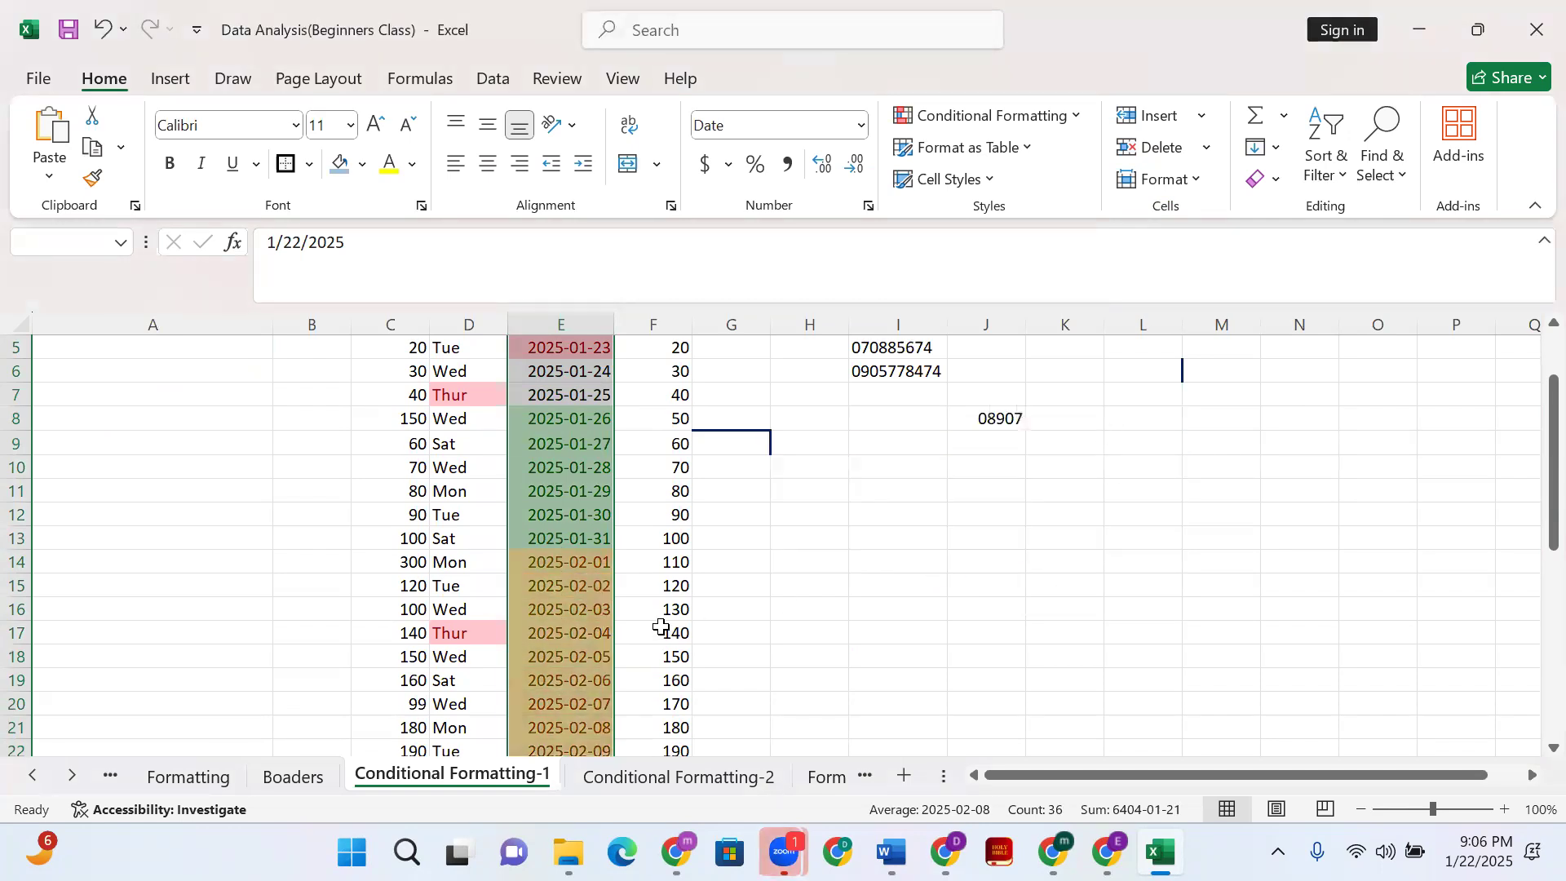
scroll(499, 614, down, 5)
scroll(575, 571, up, 4)
scroll(569, 552, down, 2)
scroll(569, 553, down, 4)
scroll(562, 542, up, 9)
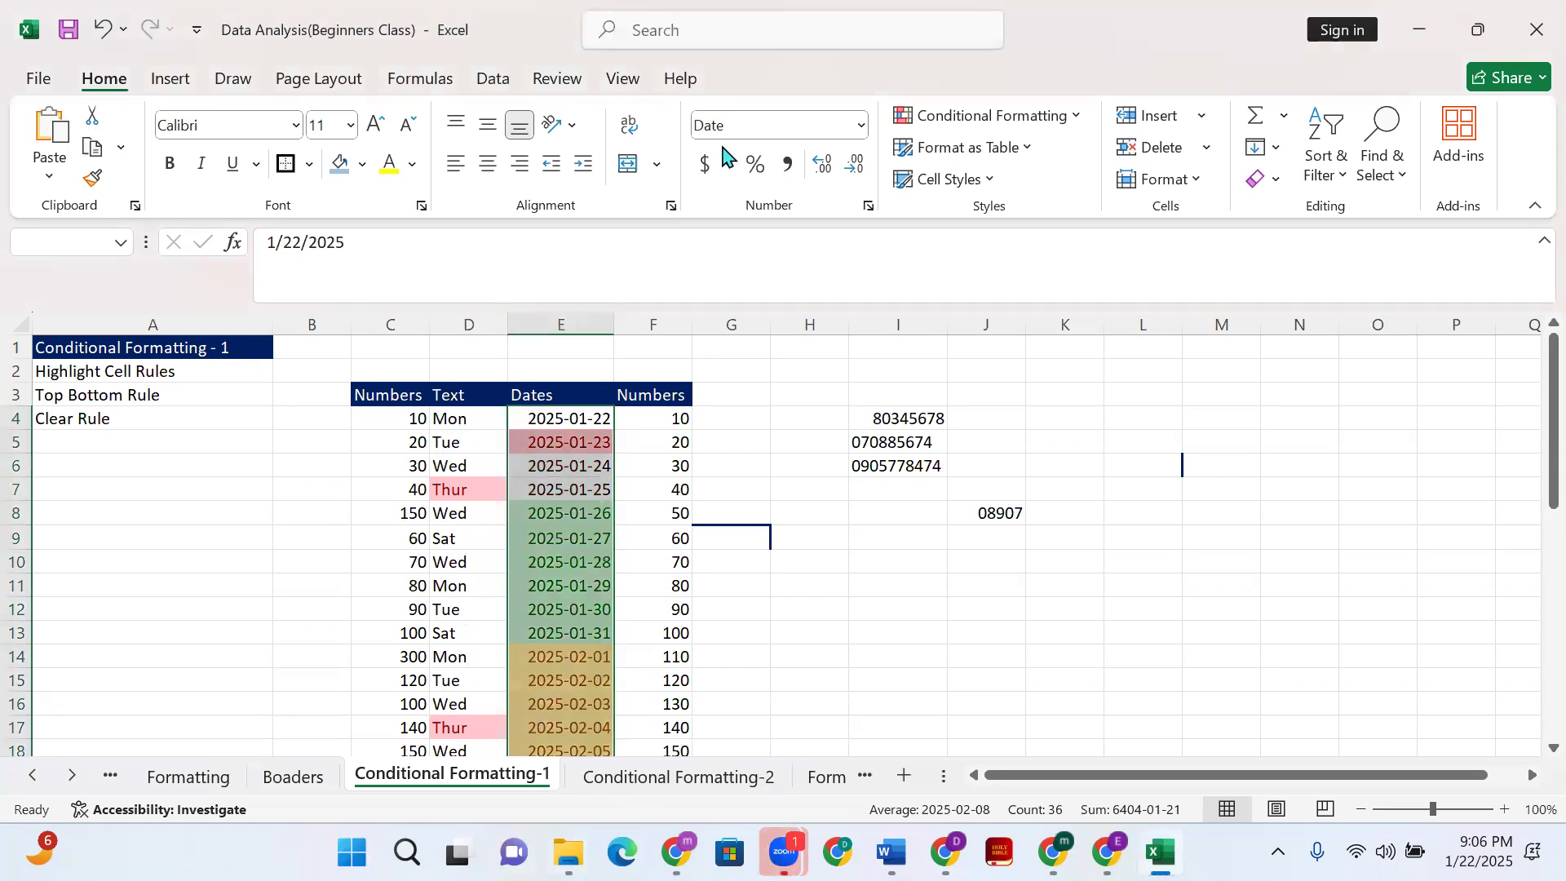
On the Conditional Formatting-2 sheet, apply green gradient-fill data bars to the numbers in K5 to K14
click(693, 776)
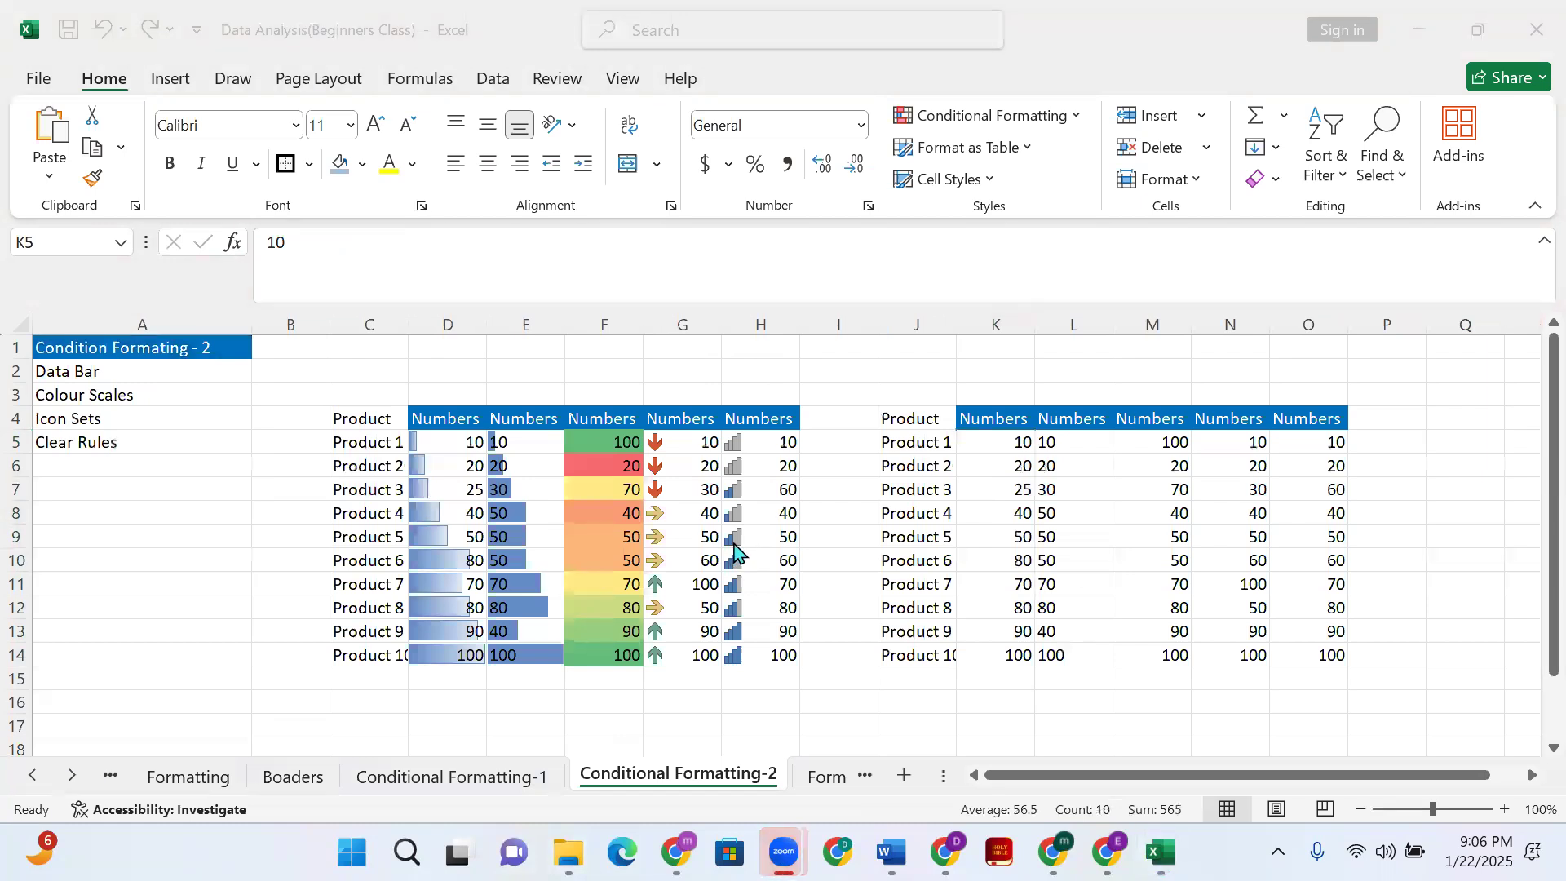
click(490, 475)
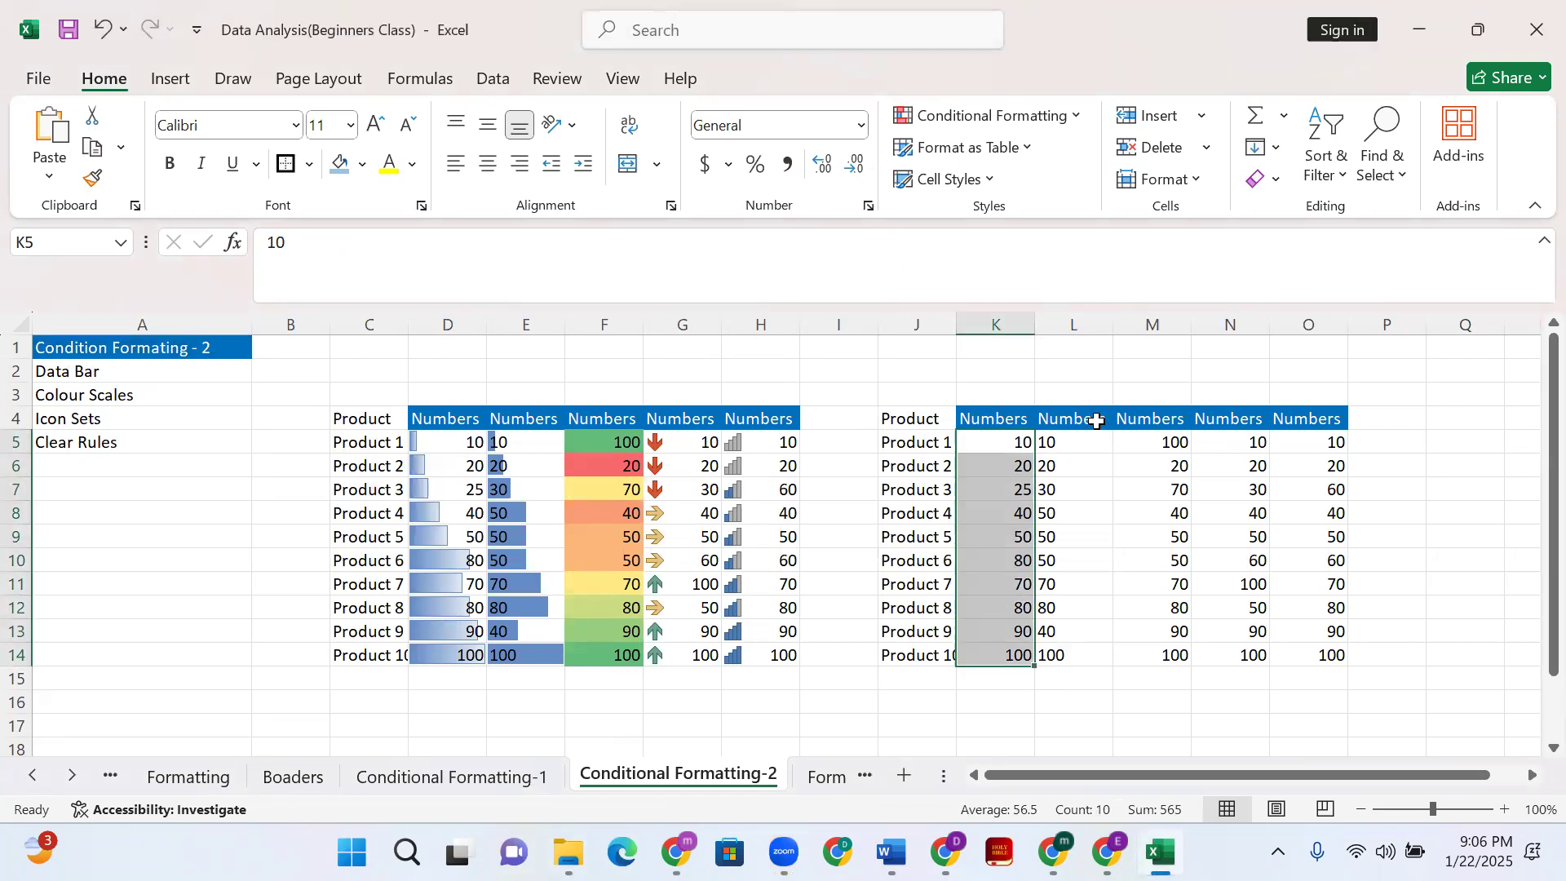
click(1025, 115)
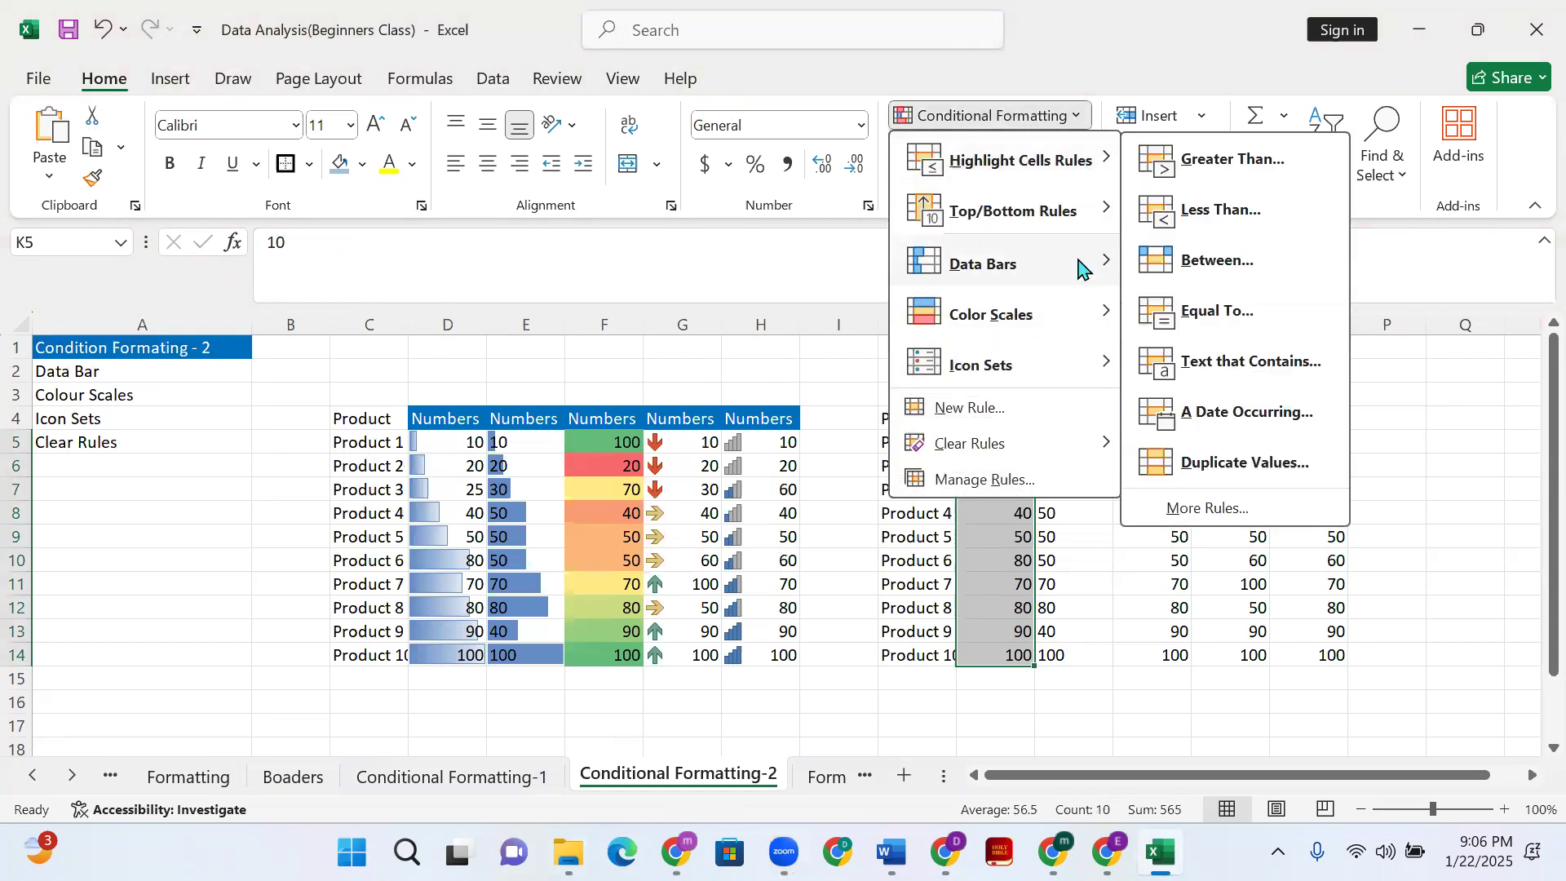
mouse_move(1073, 266)
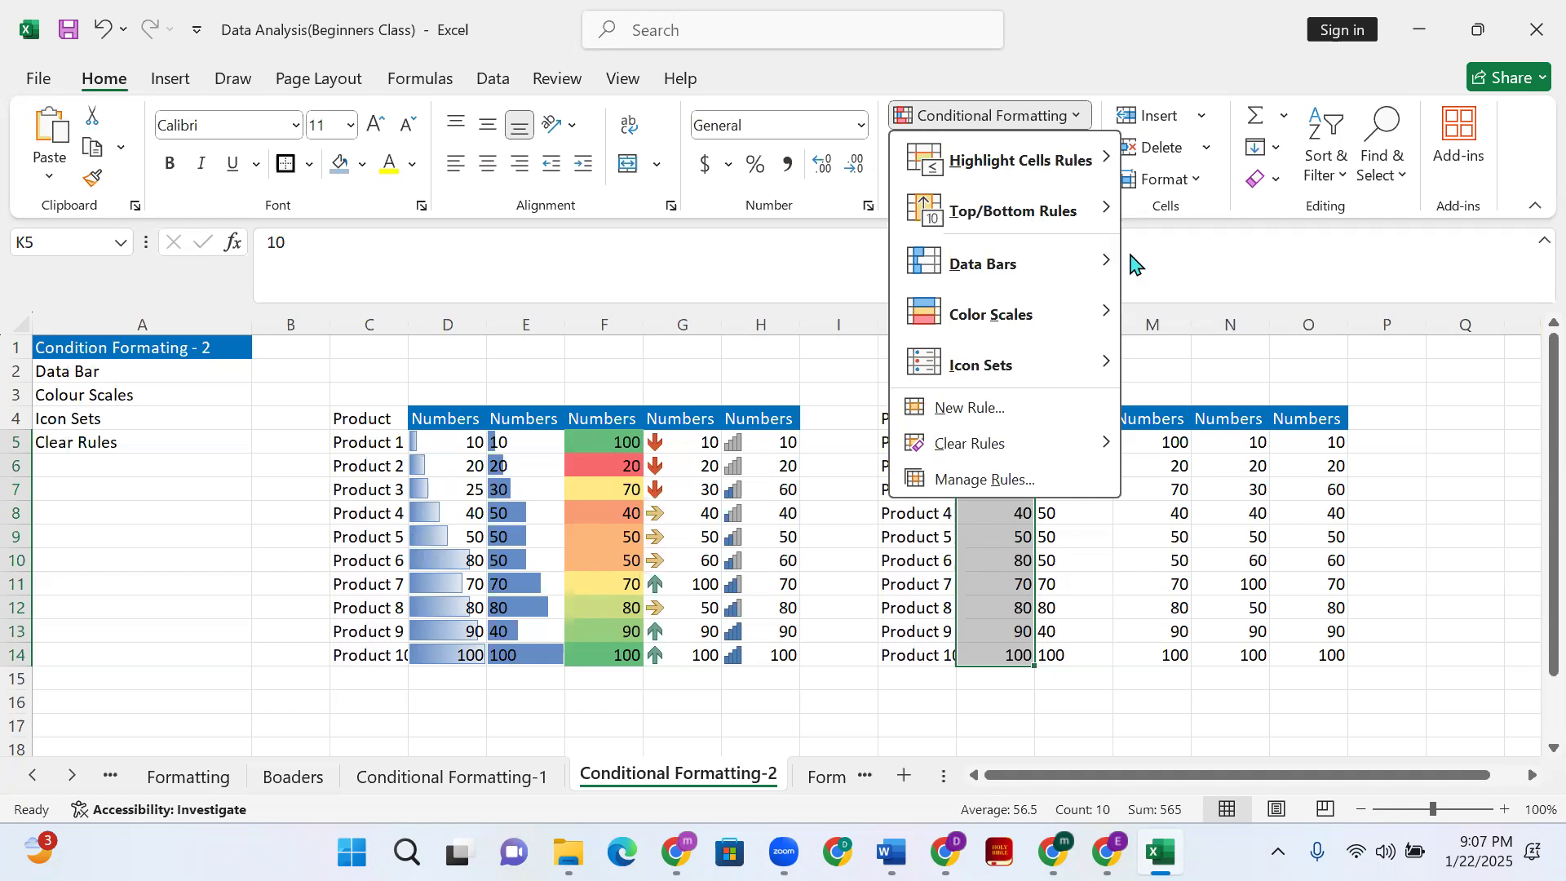
click(1102, 173)
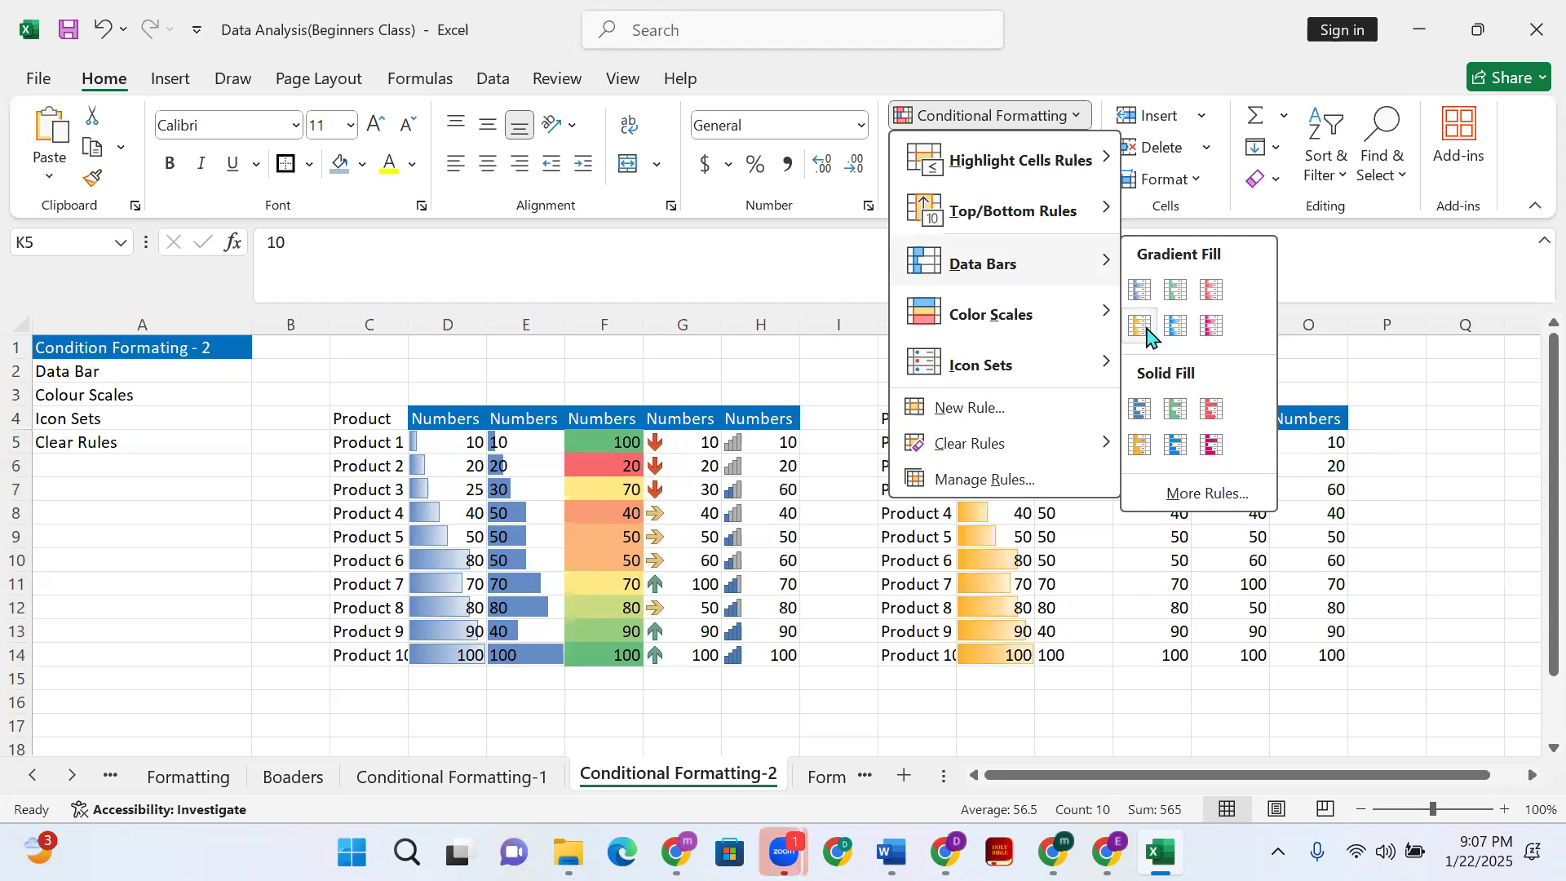
click(1179, 294)
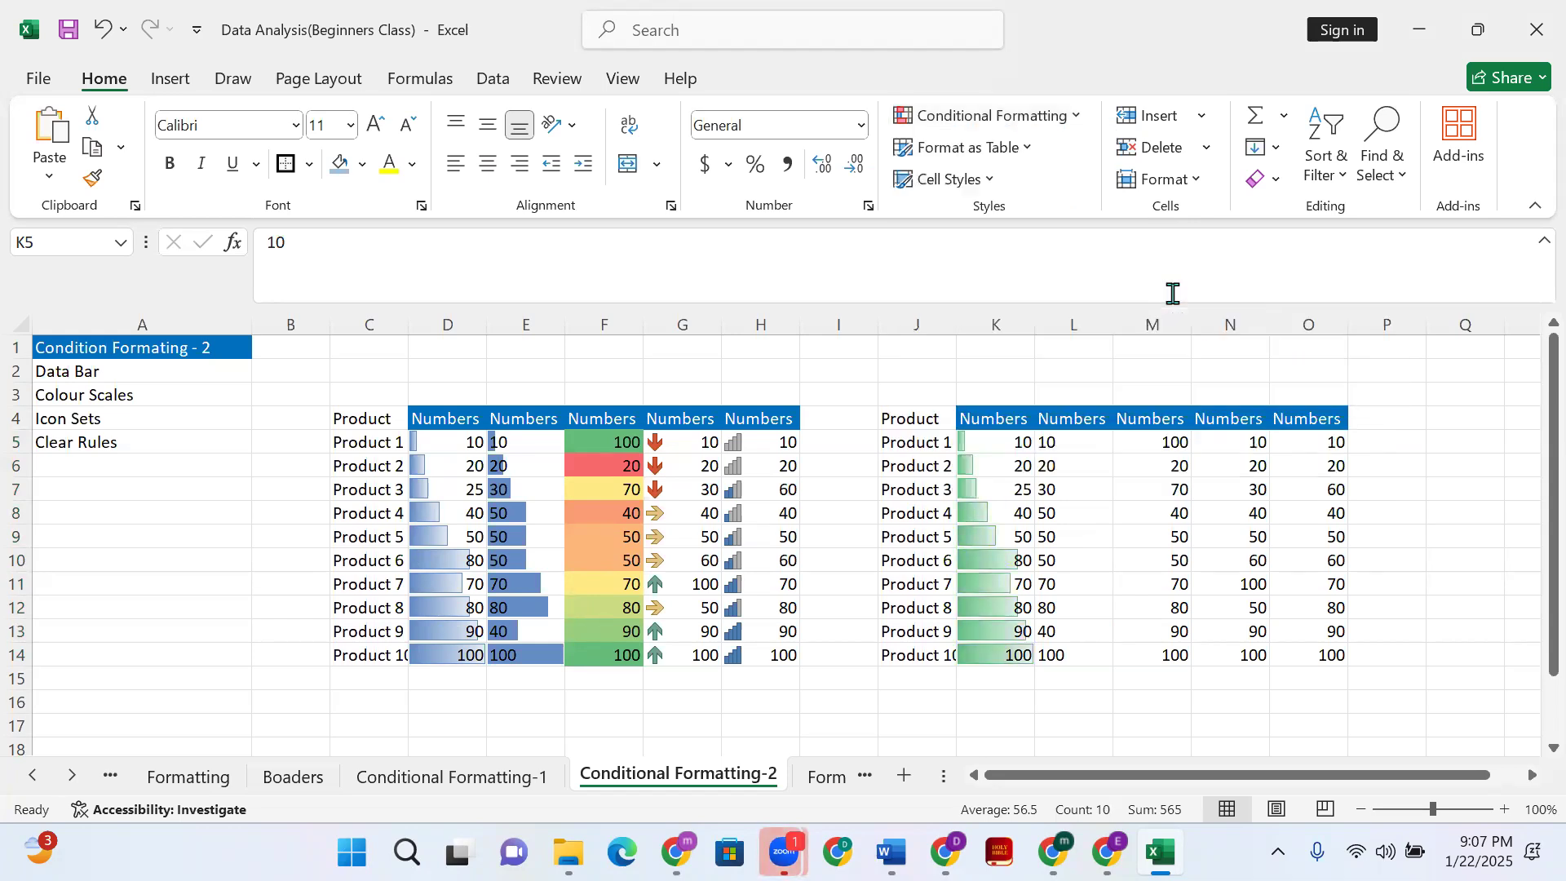
click(890, 389)
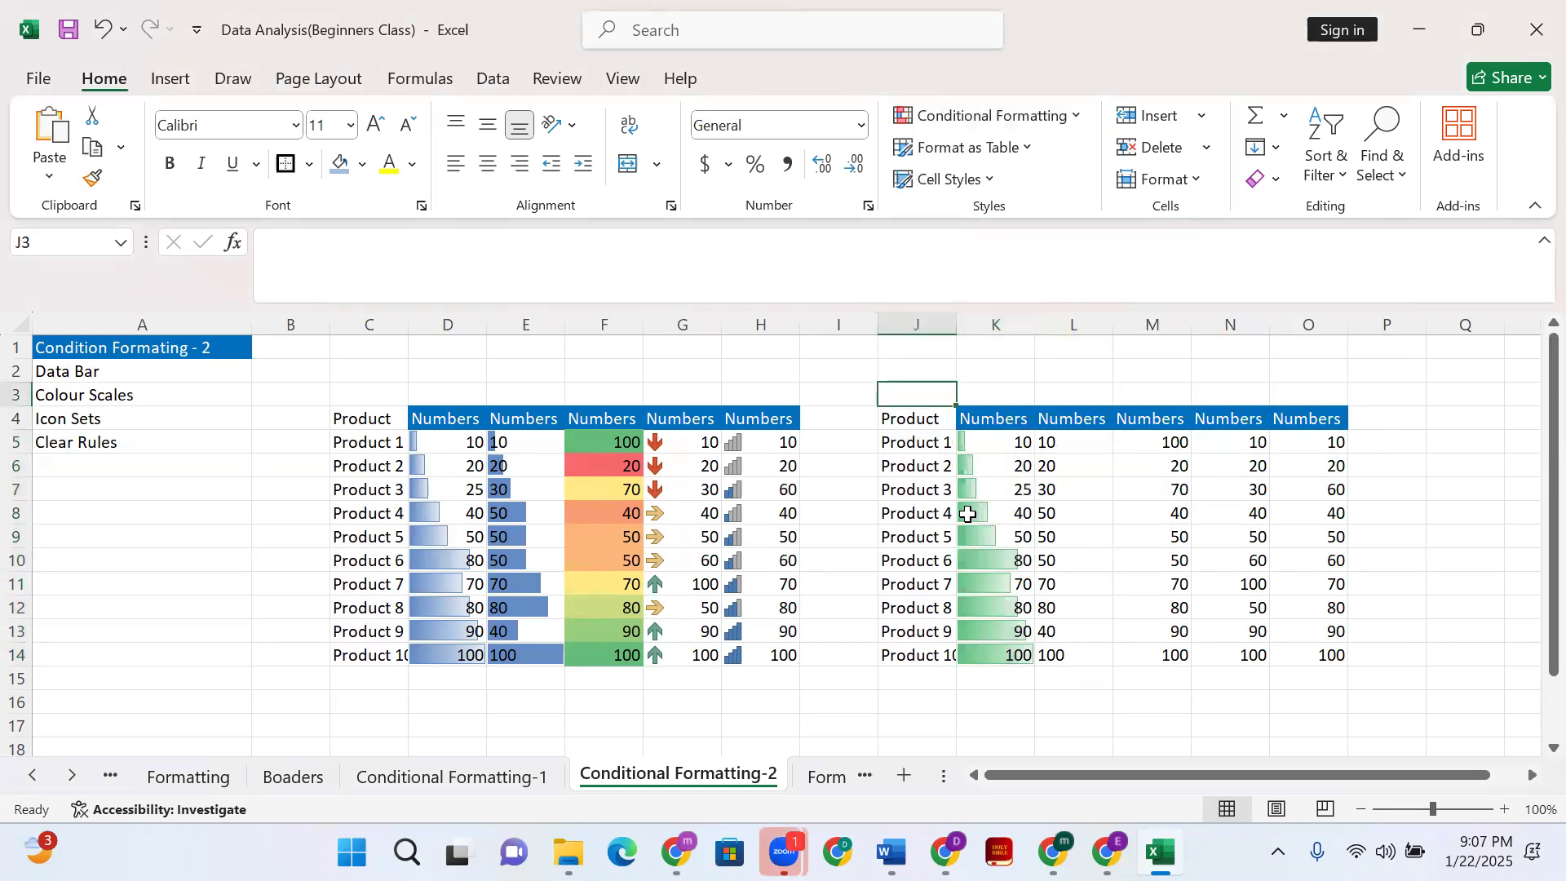
Compare the data bars in K5 and K14, and set Product 8's number in K12 to 20
click(975, 442)
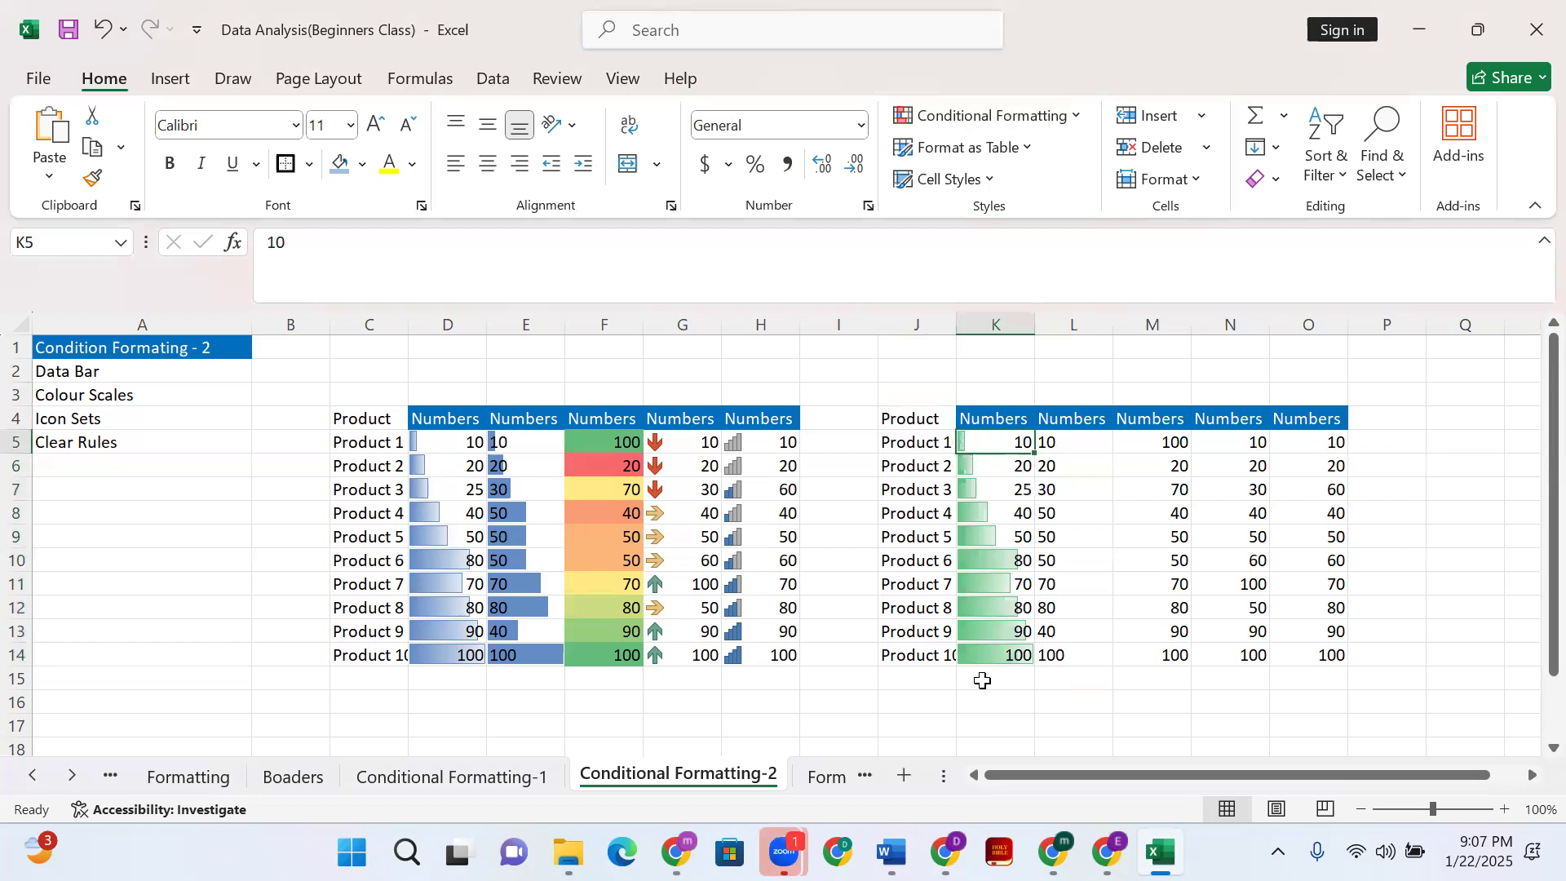
click(982, 654)
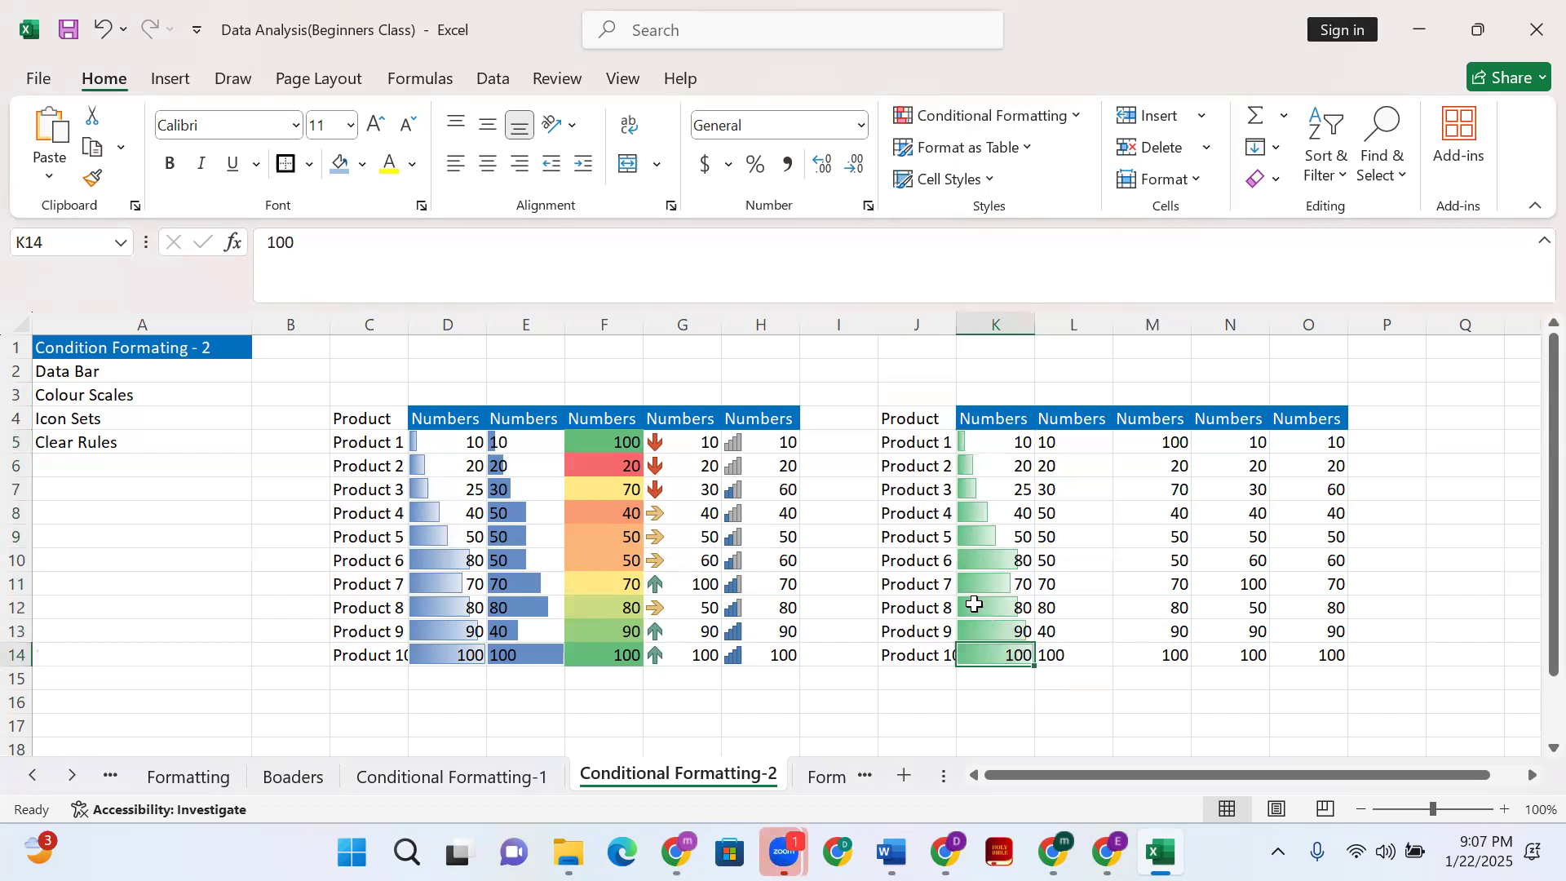
click(1008, 607)
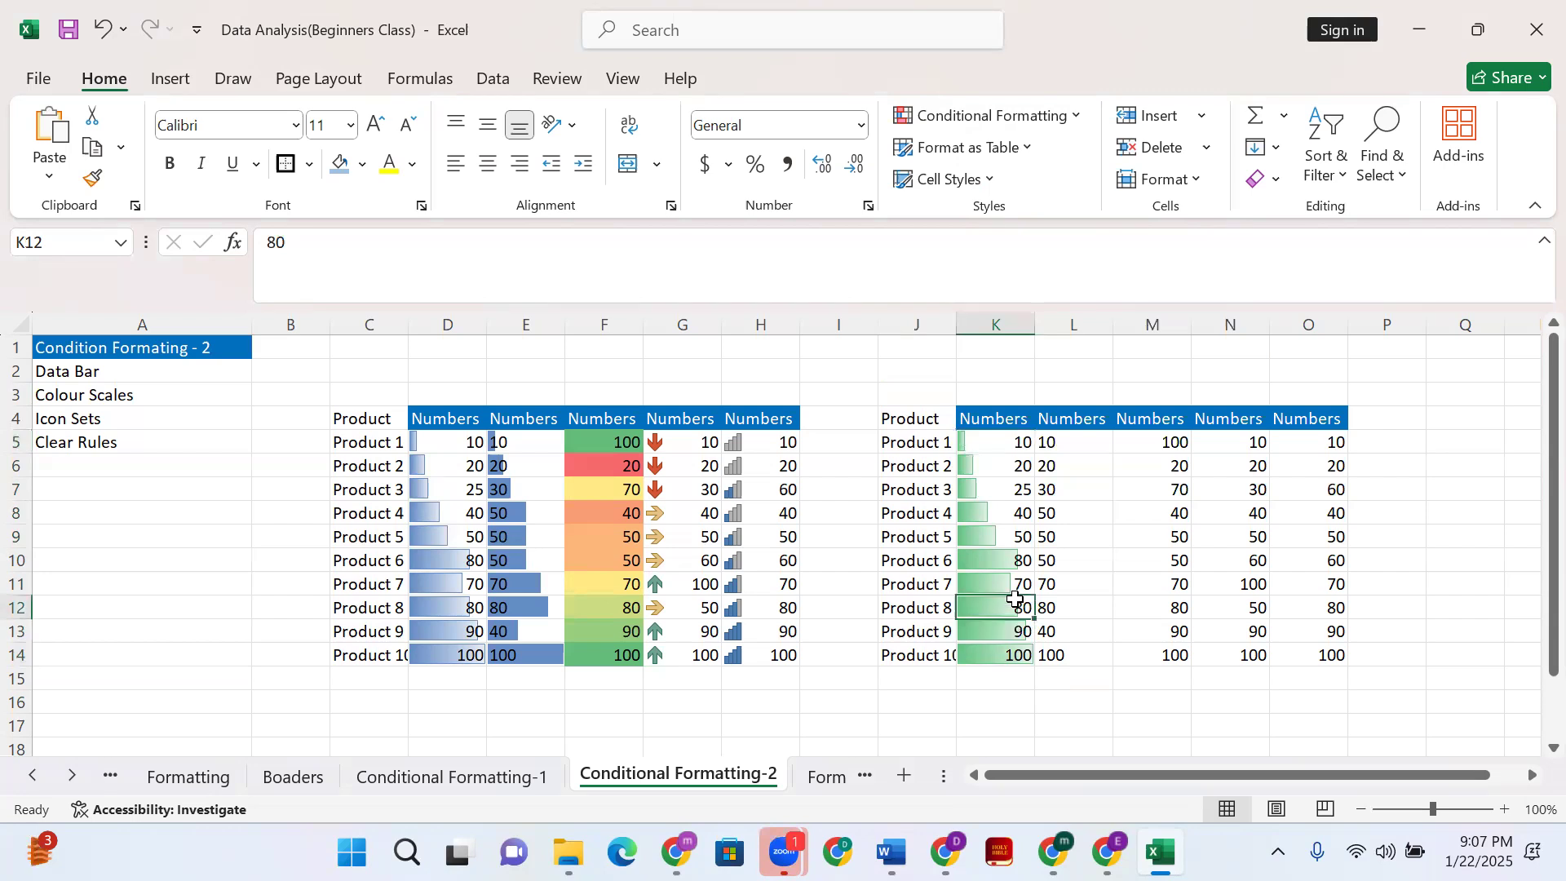
text(20)
key(Return)
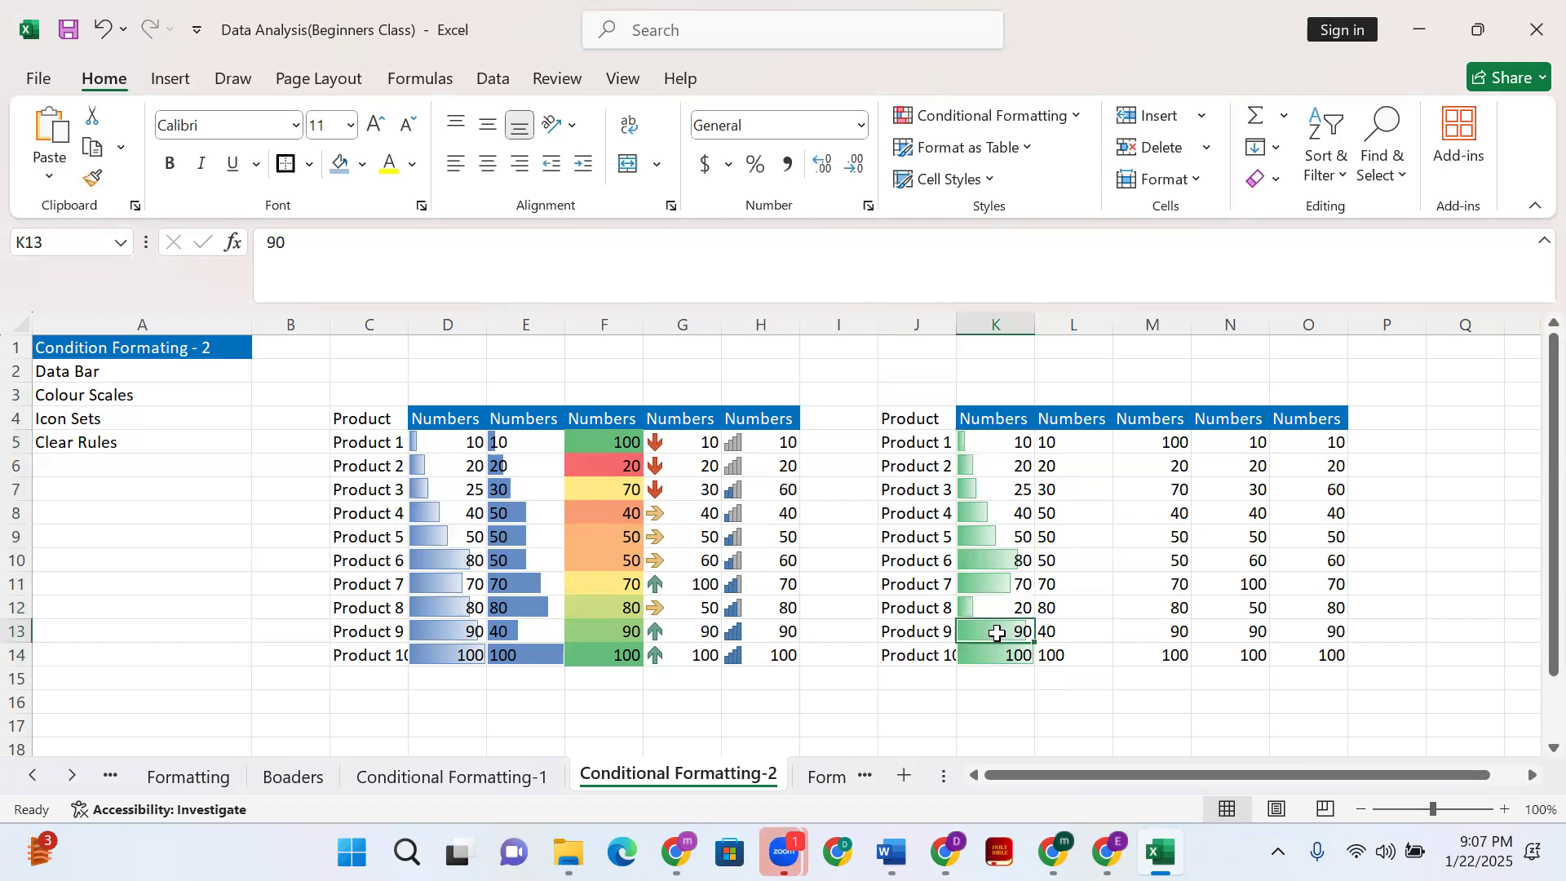
Set Product 6's number in K10 to 50 and Product 10's number in K14 to 10
click(985, 560)
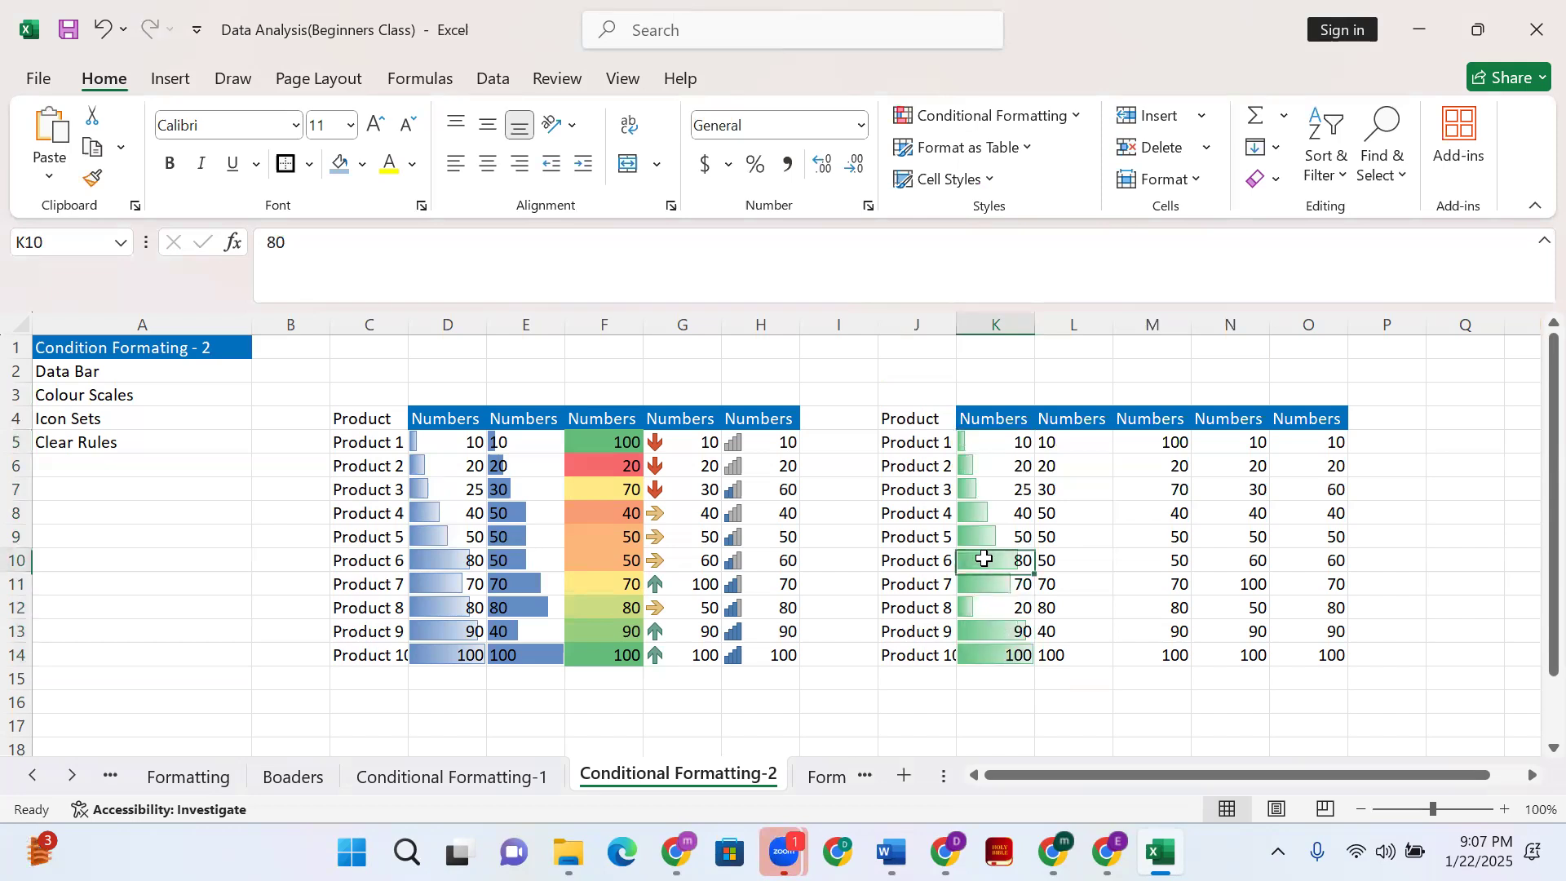
double_click(984, 559)
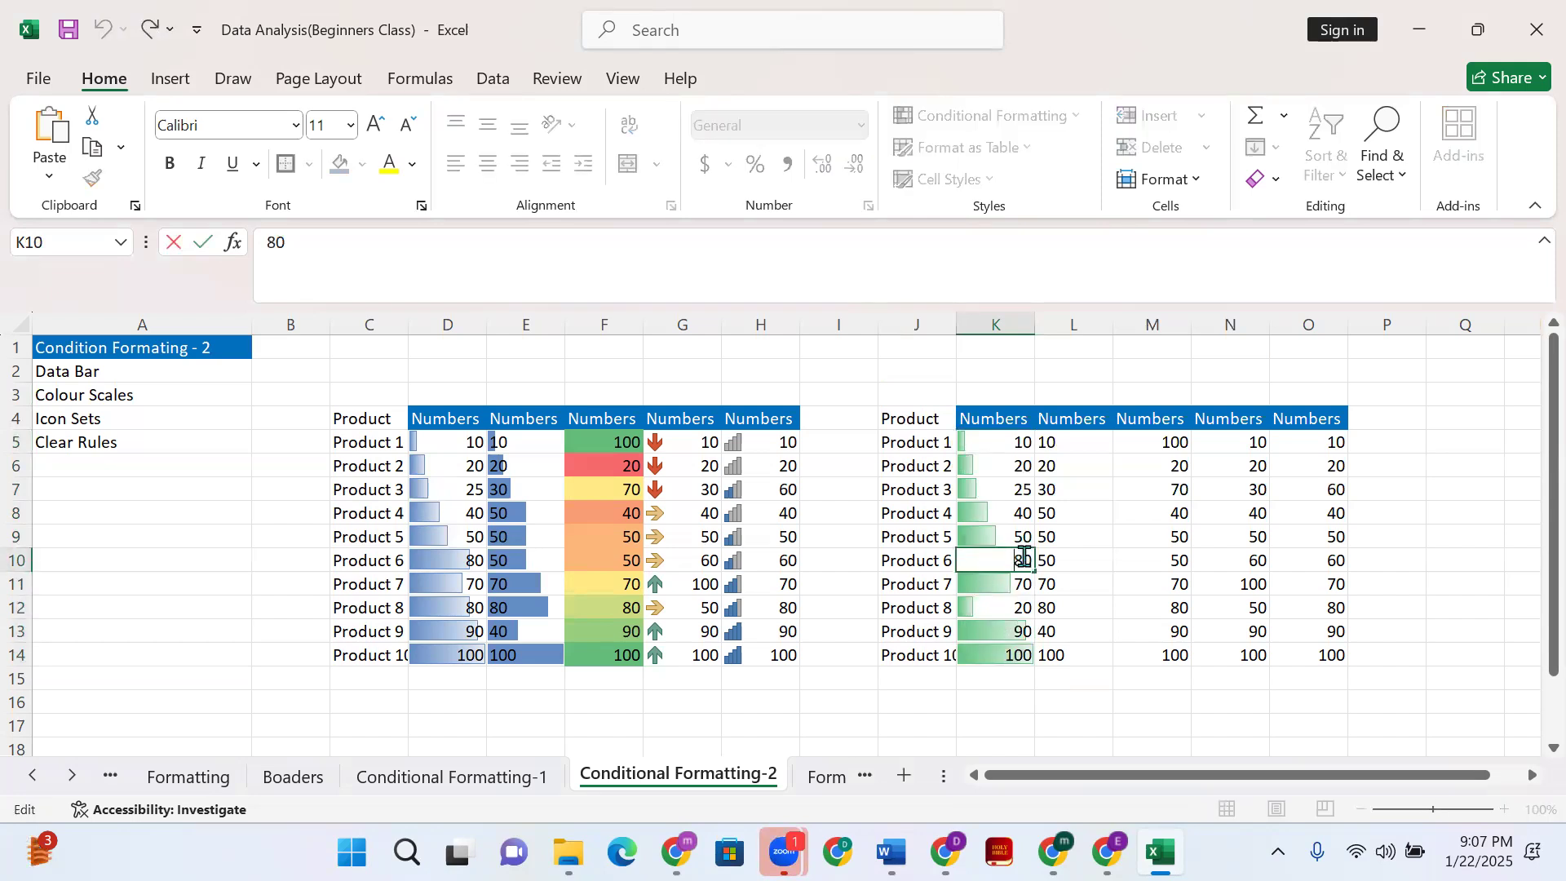
key(Delete)
text(5)
key(Return)
click(991, 656)
text(10)
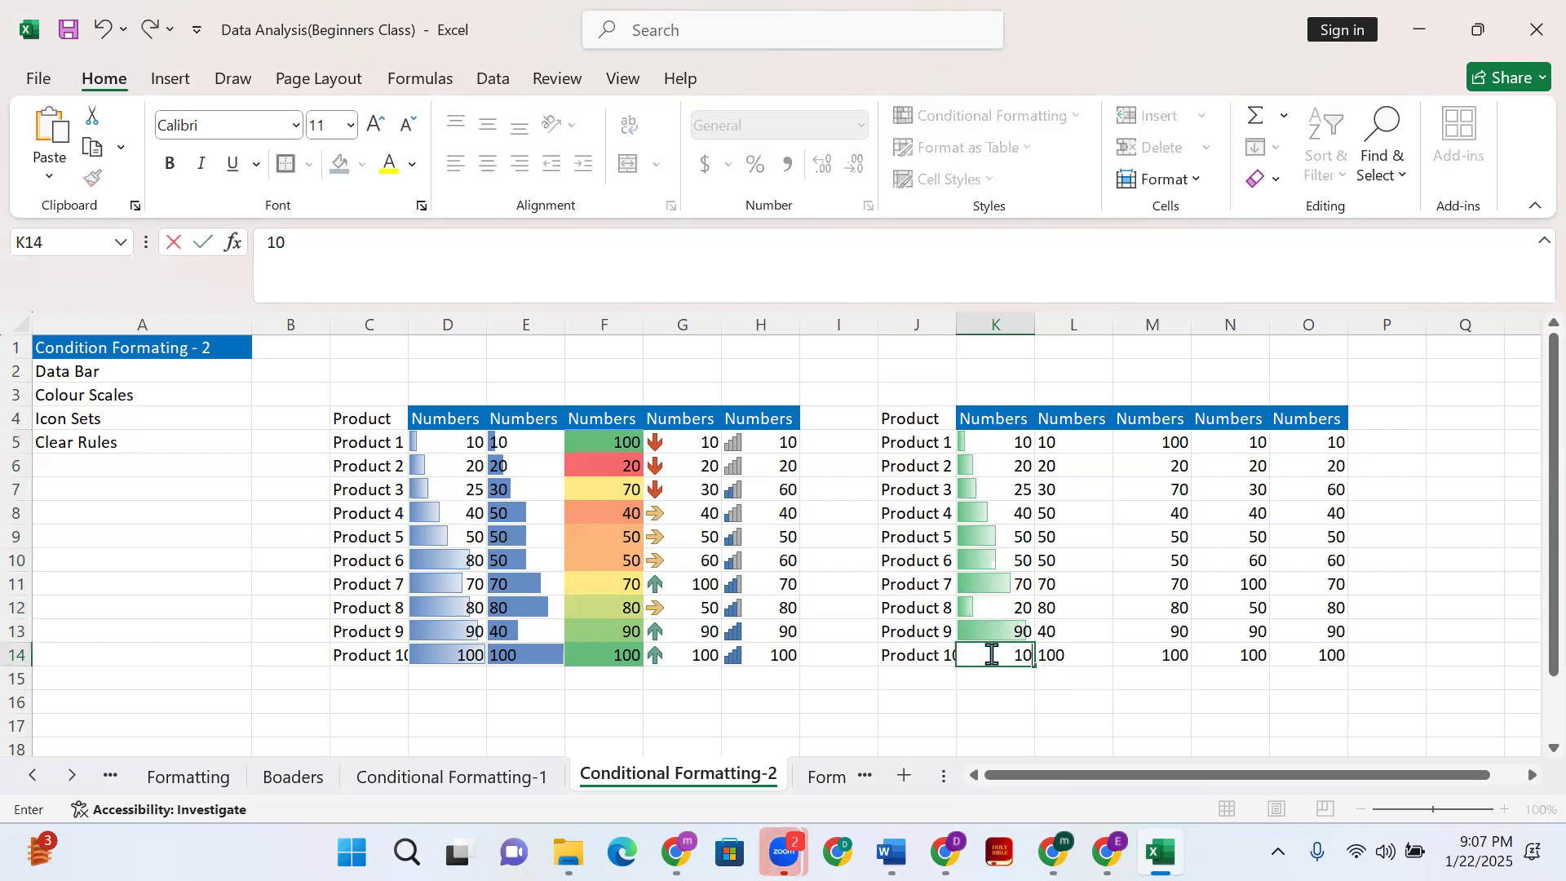
key(Return)
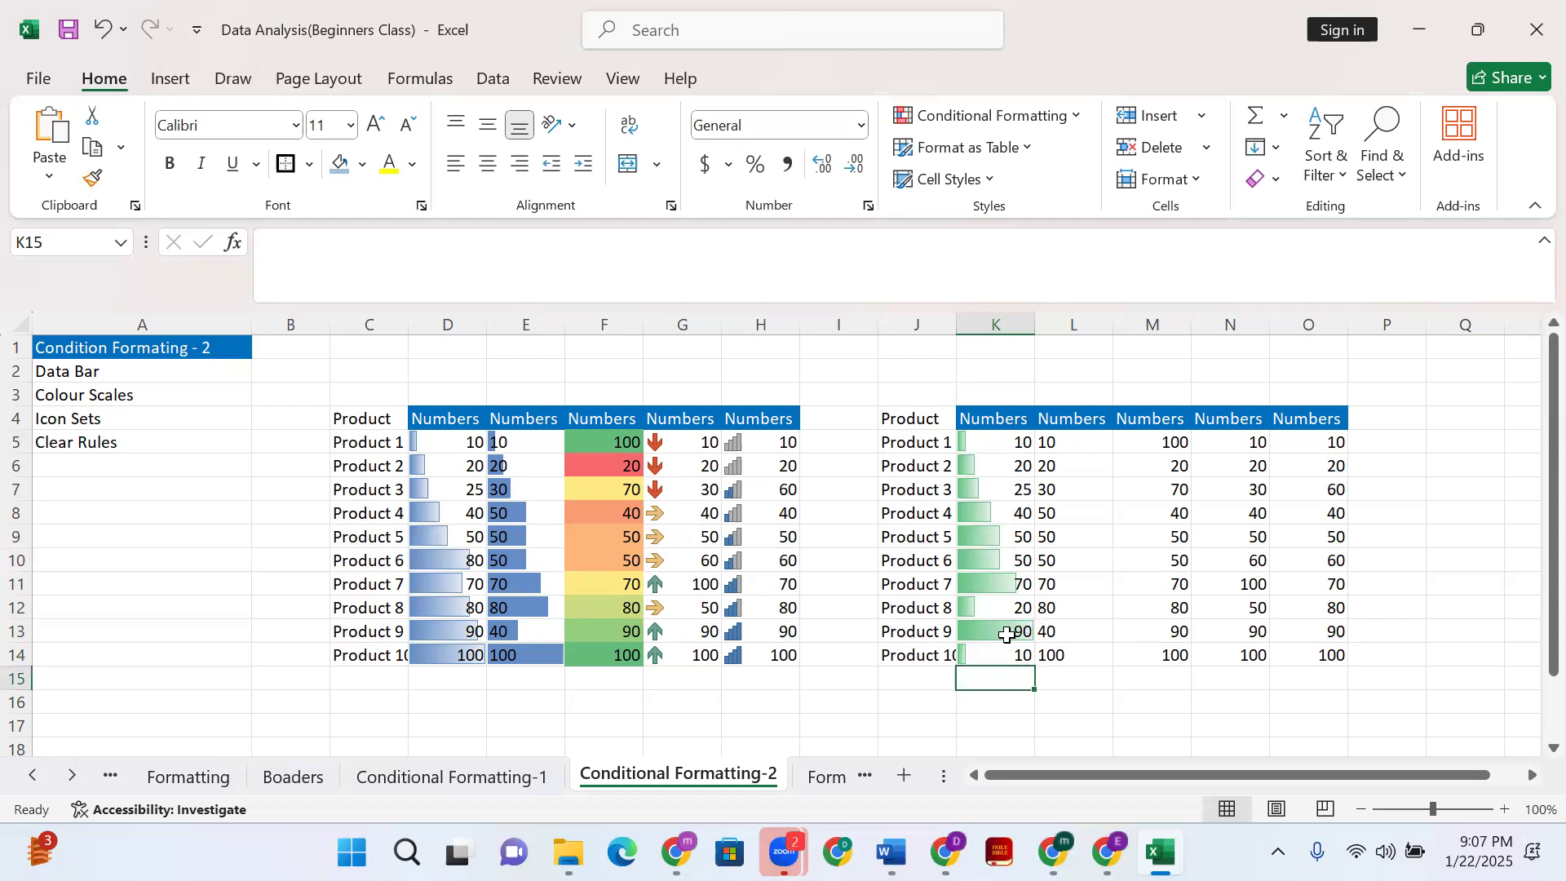
Review the data-bar cells from K5 to K14 and fill K14's value and formatting down to K20
click(1014, 441)
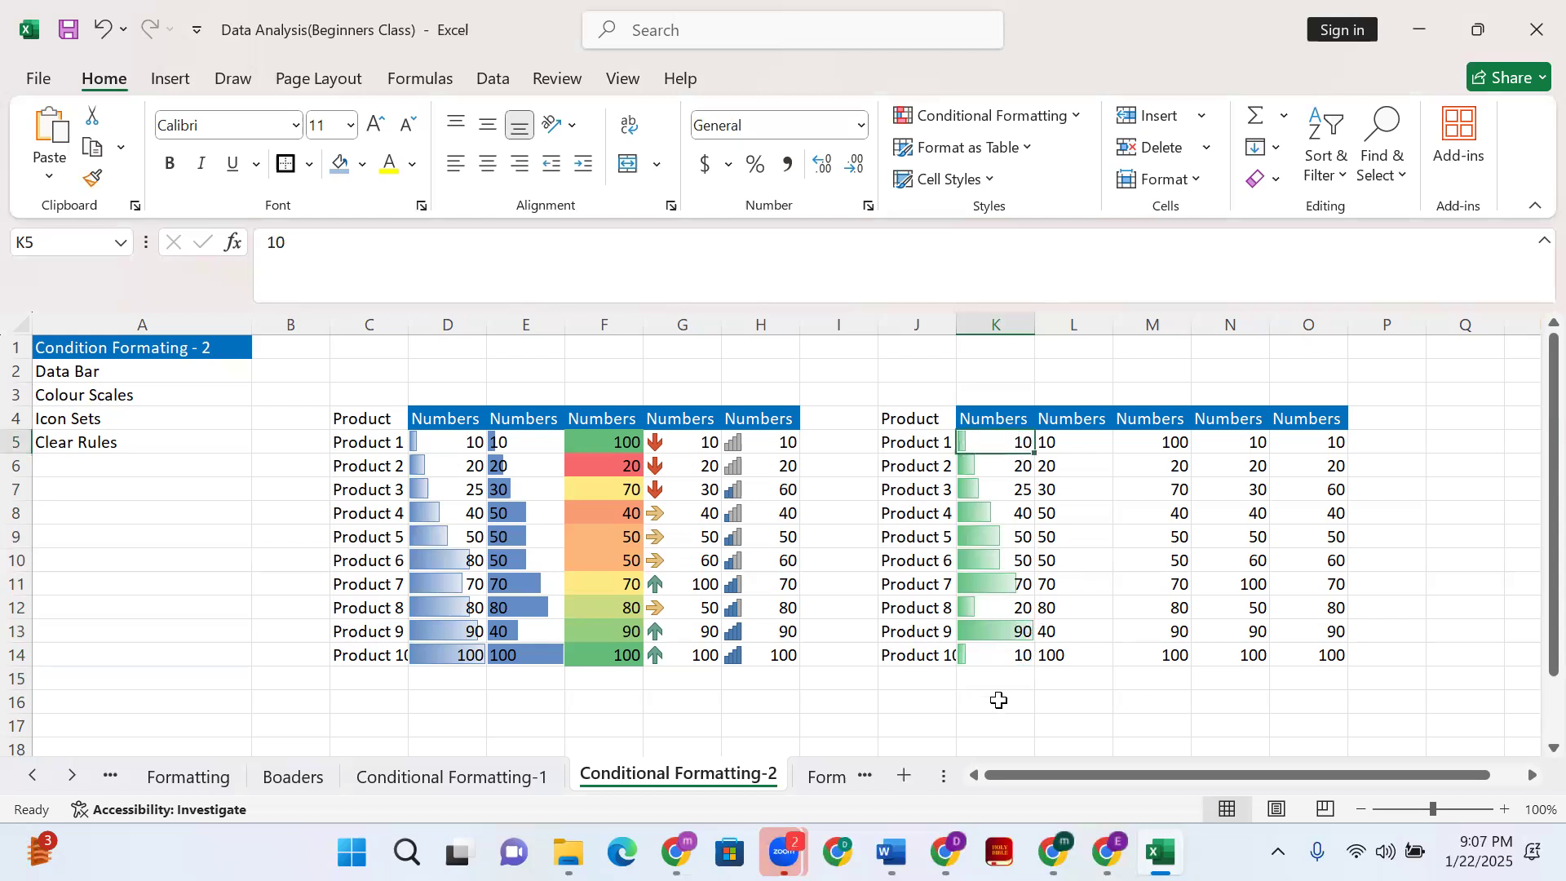
click(1003, 655)
click(996, 443)
shift+click(1023, 658)
click(1013, 636)
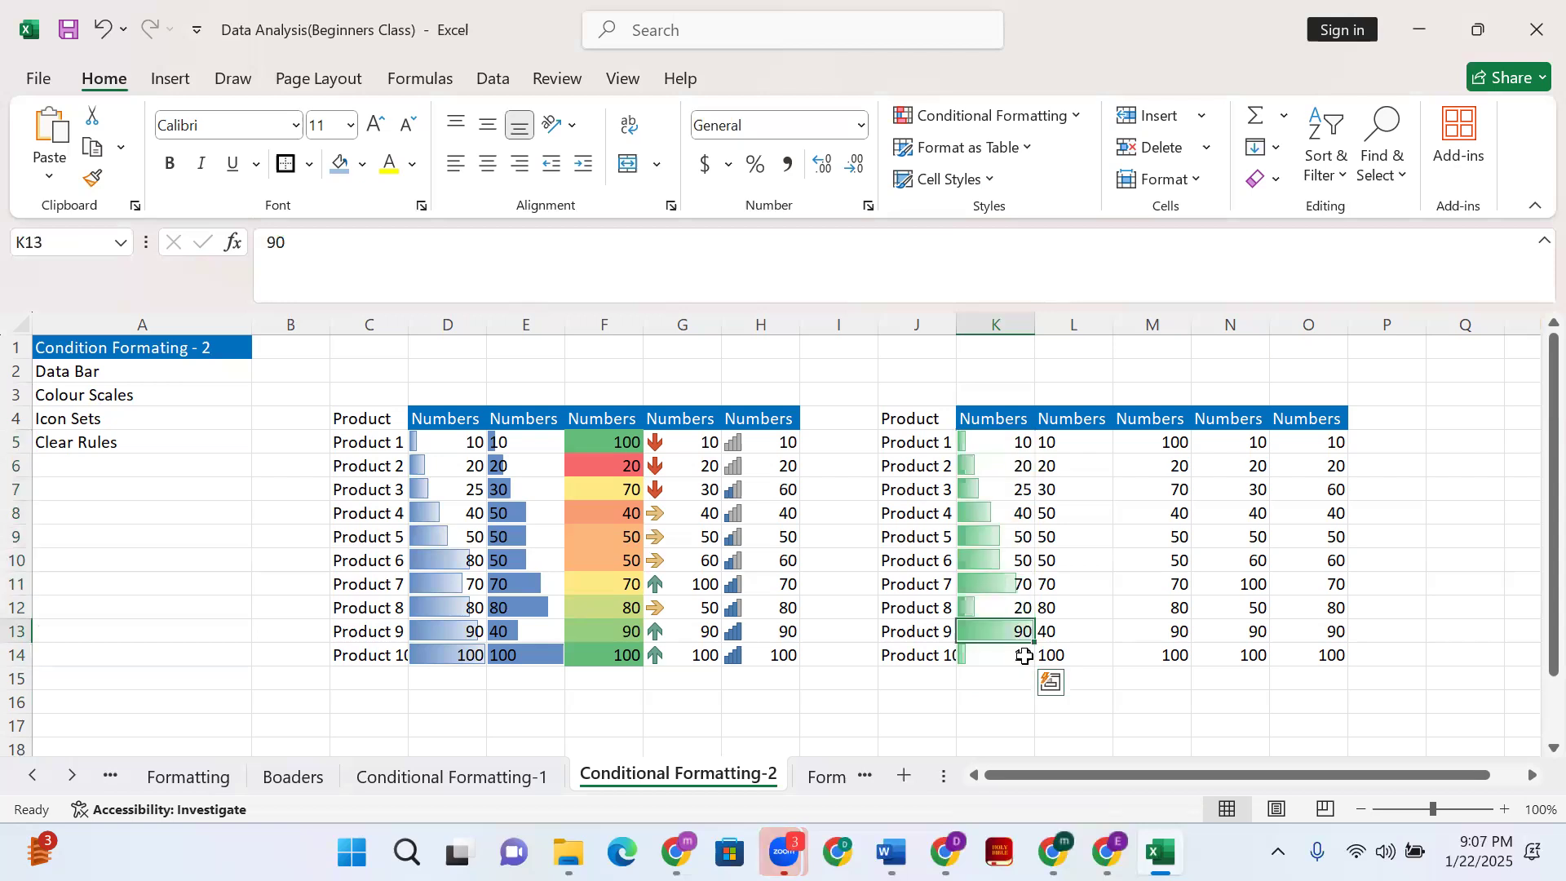
click(1024, 657)
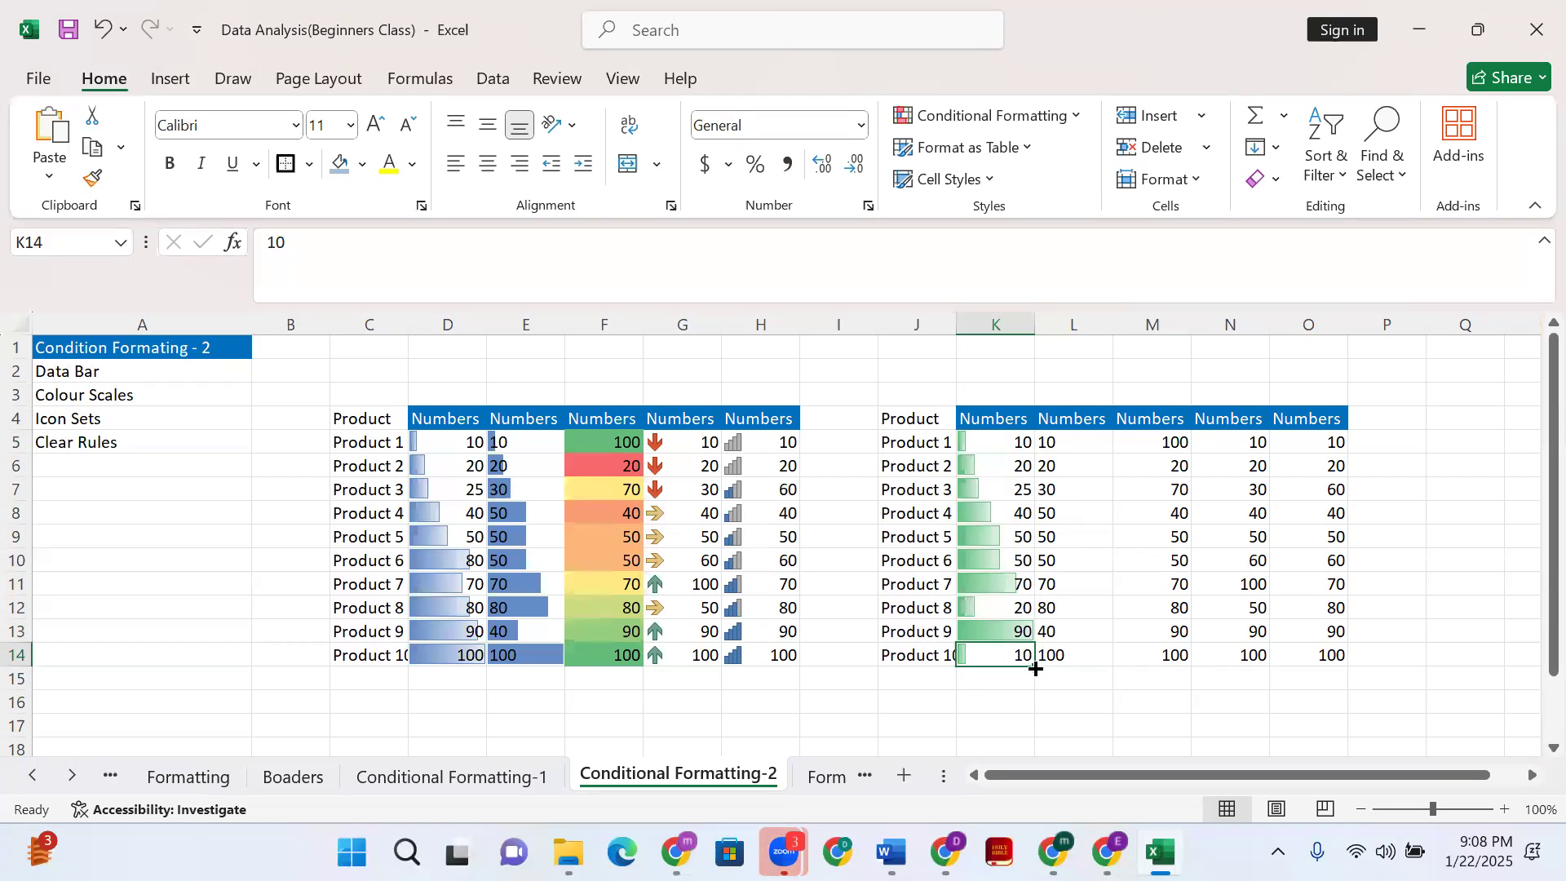
drag(1033, 667, 991, 651)
Set K15 to 60, K16 to 70 and K18 to 65 in the filled data-bar cells
click(1003, 580)
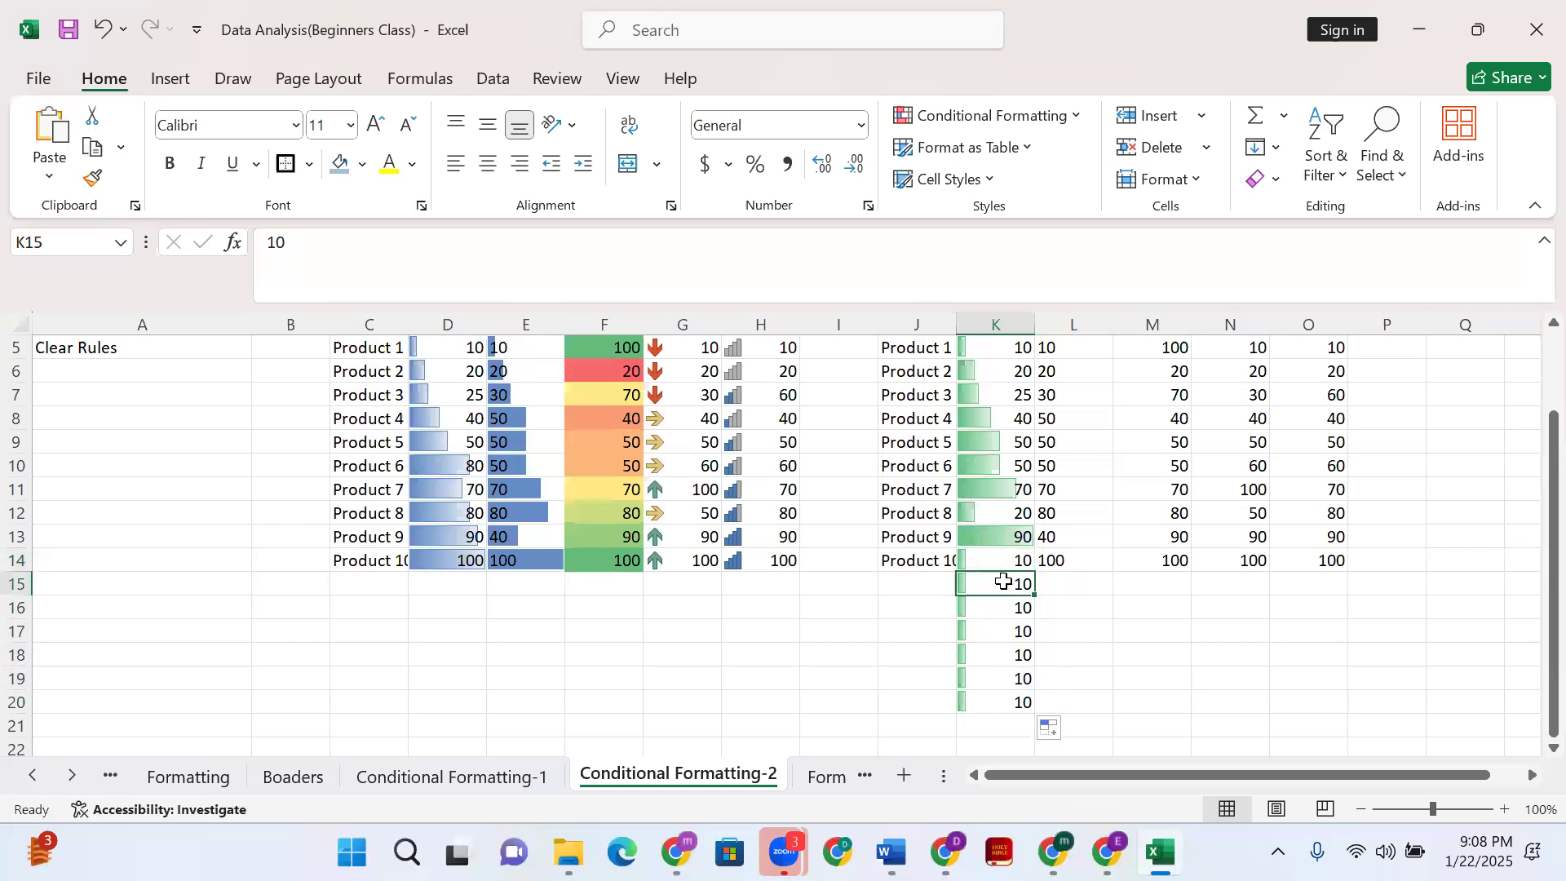
text(60)
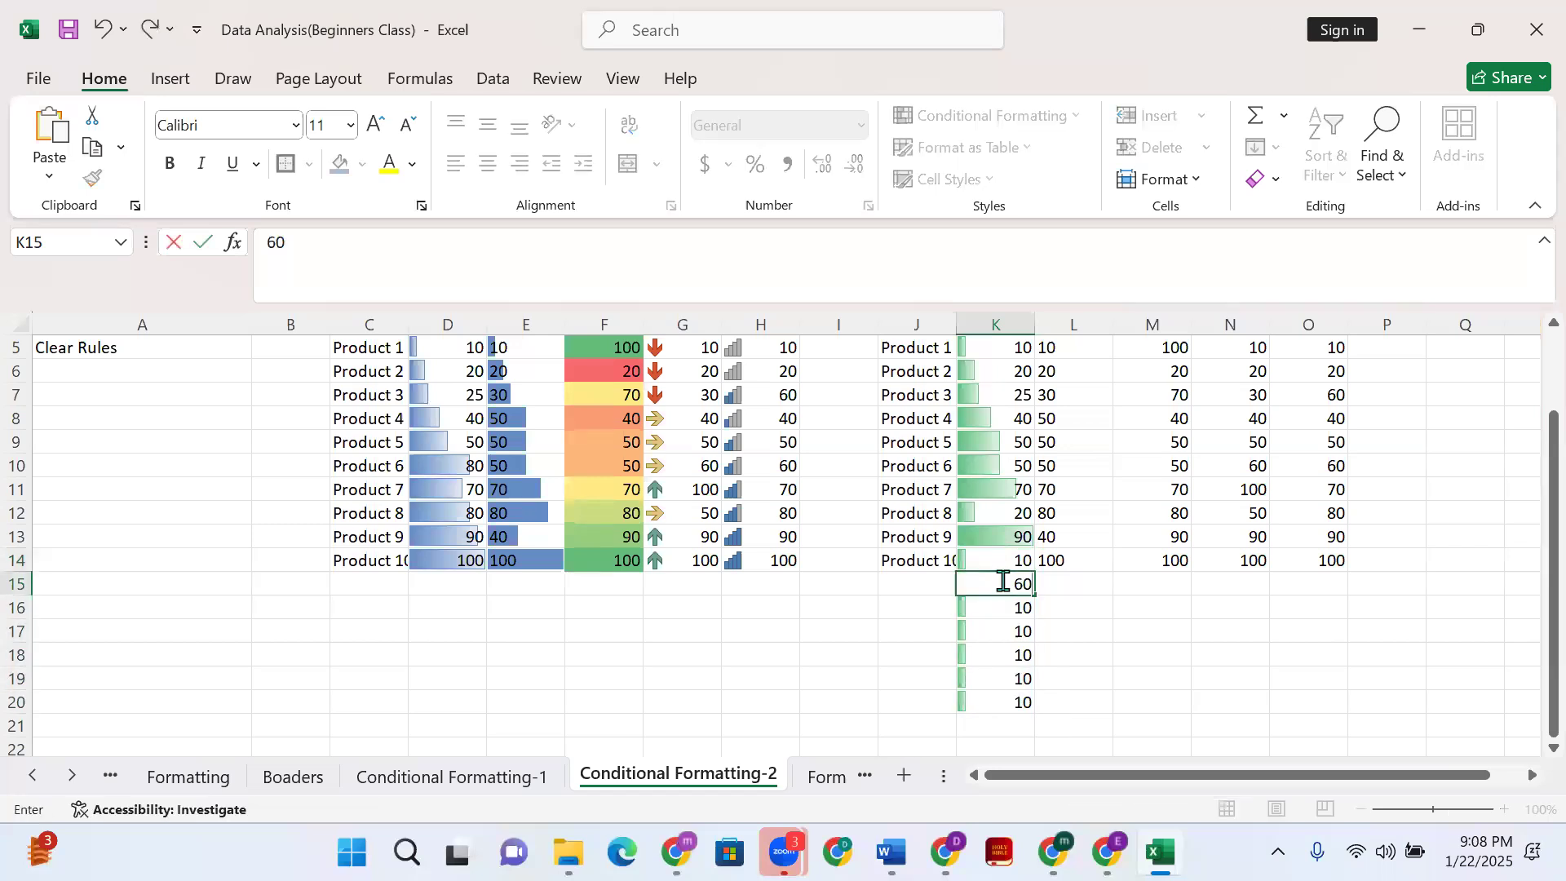
key(Return)
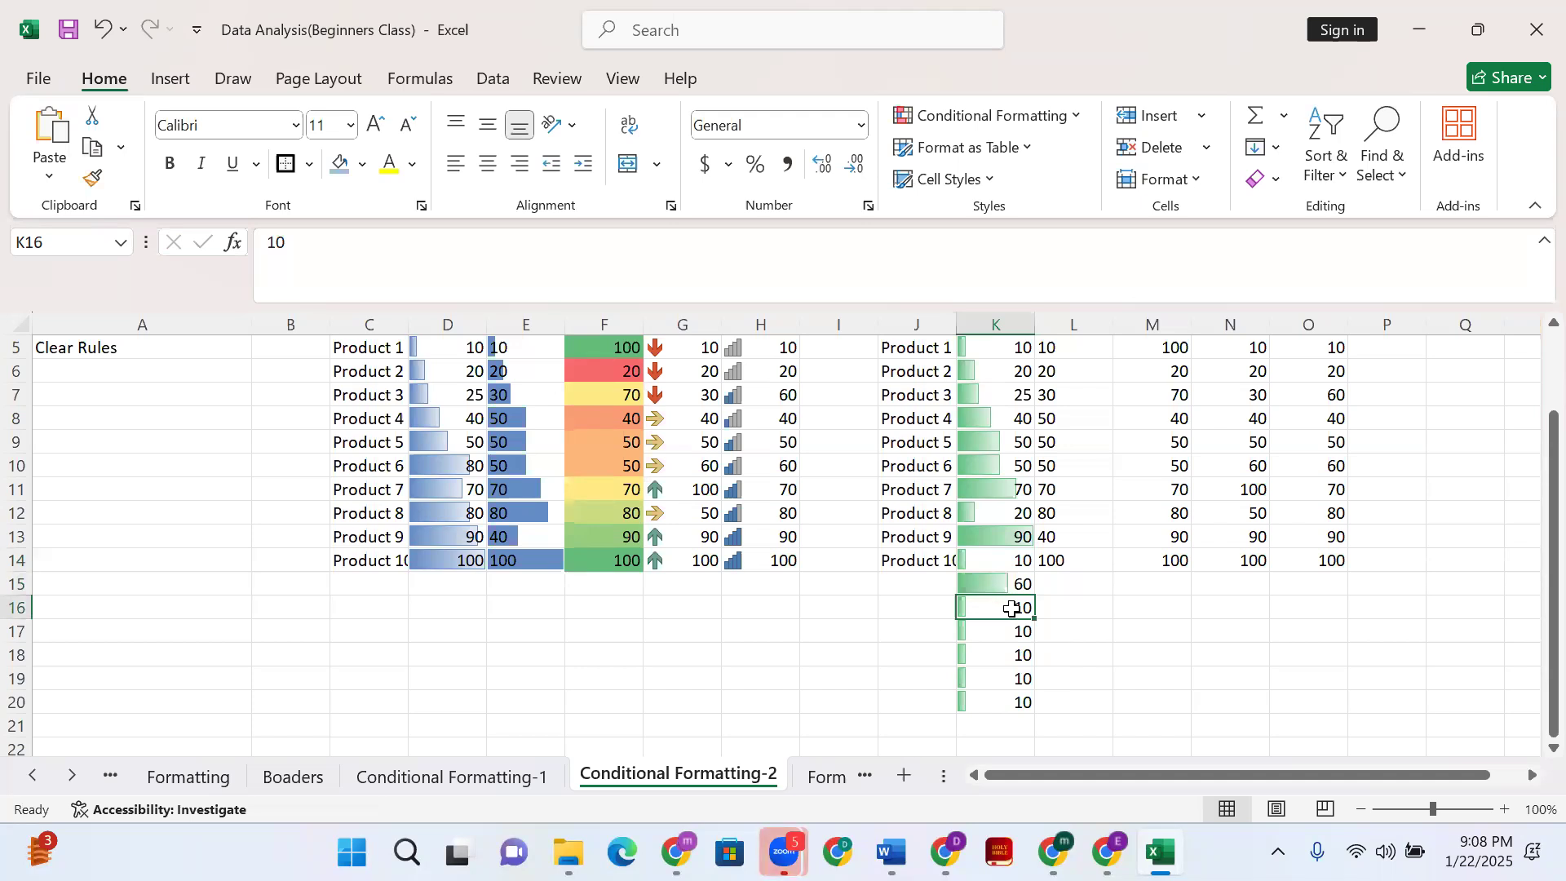
text(70)
key(Return)
click(1012, 656)
text(65)
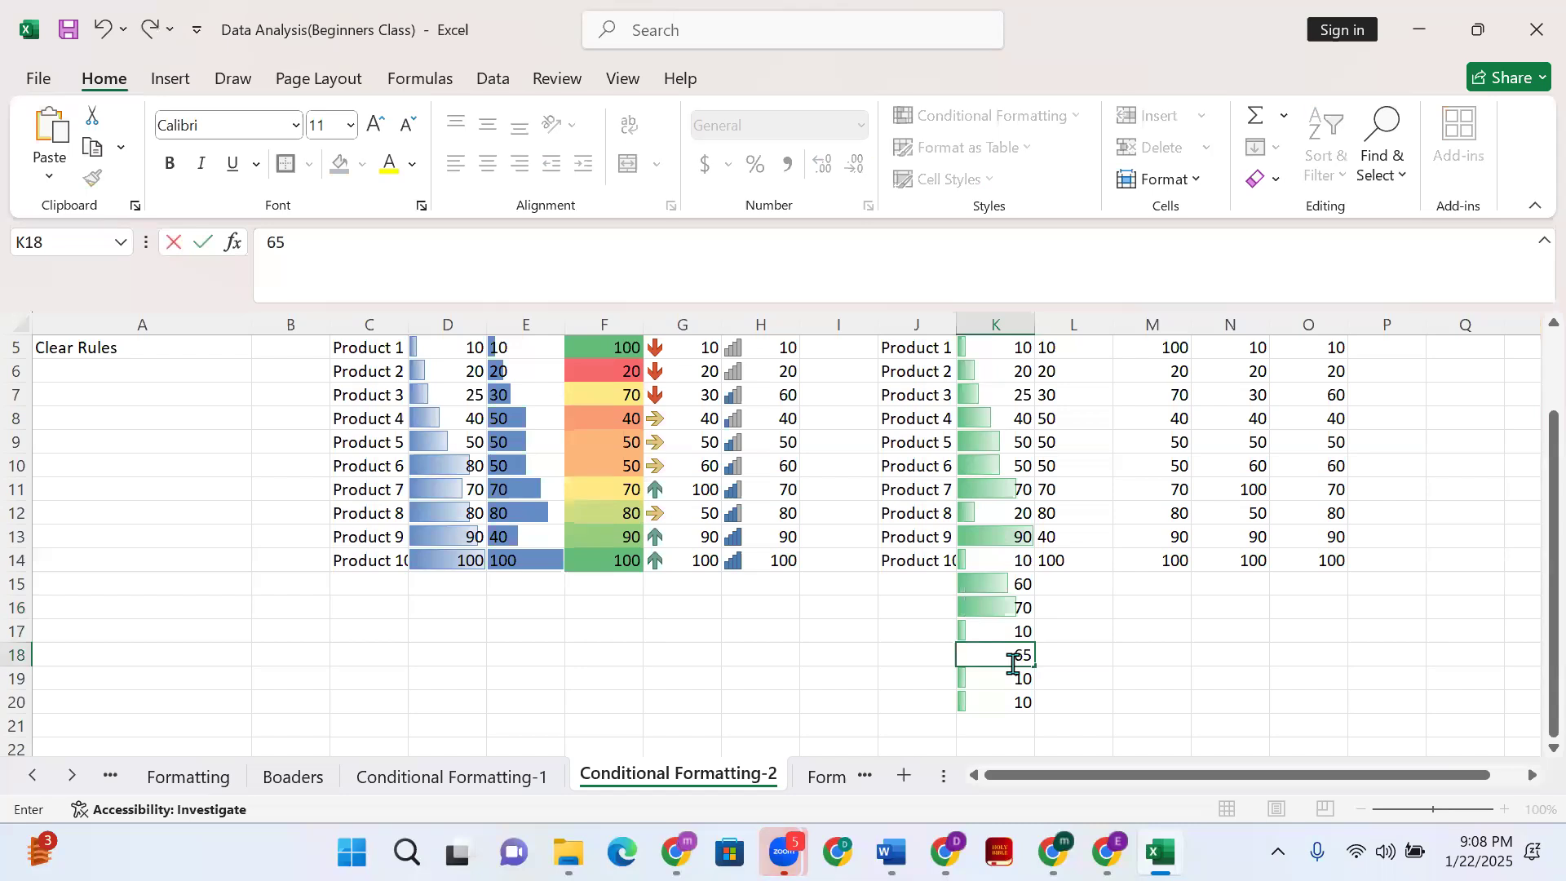
key(Return)
Set K20 to 65 and K19 to 70
click(984, 700)
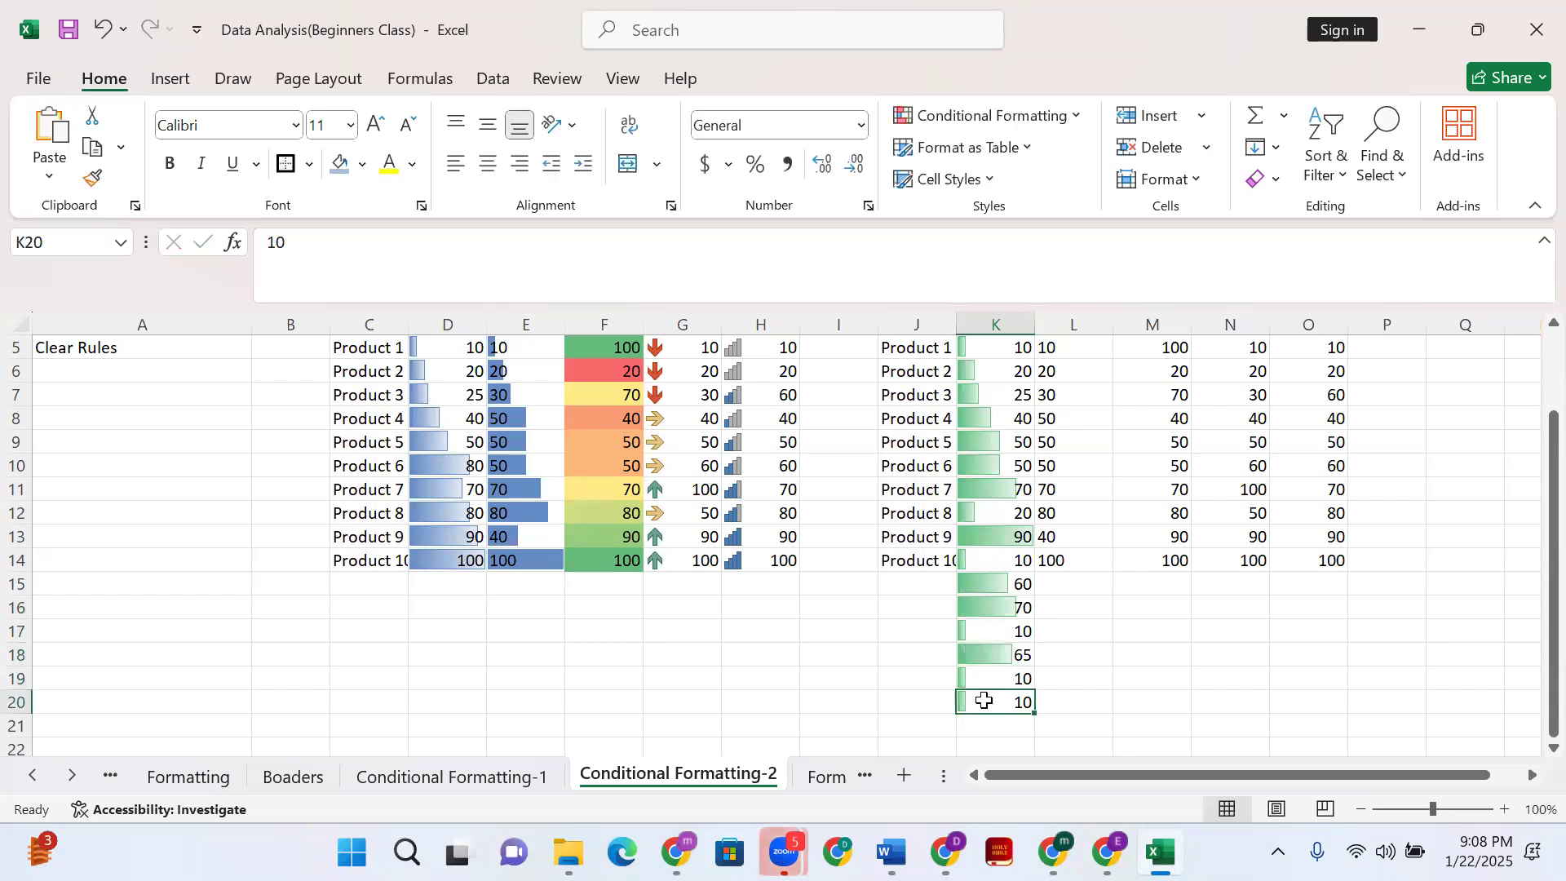
text(65)
key(Return)
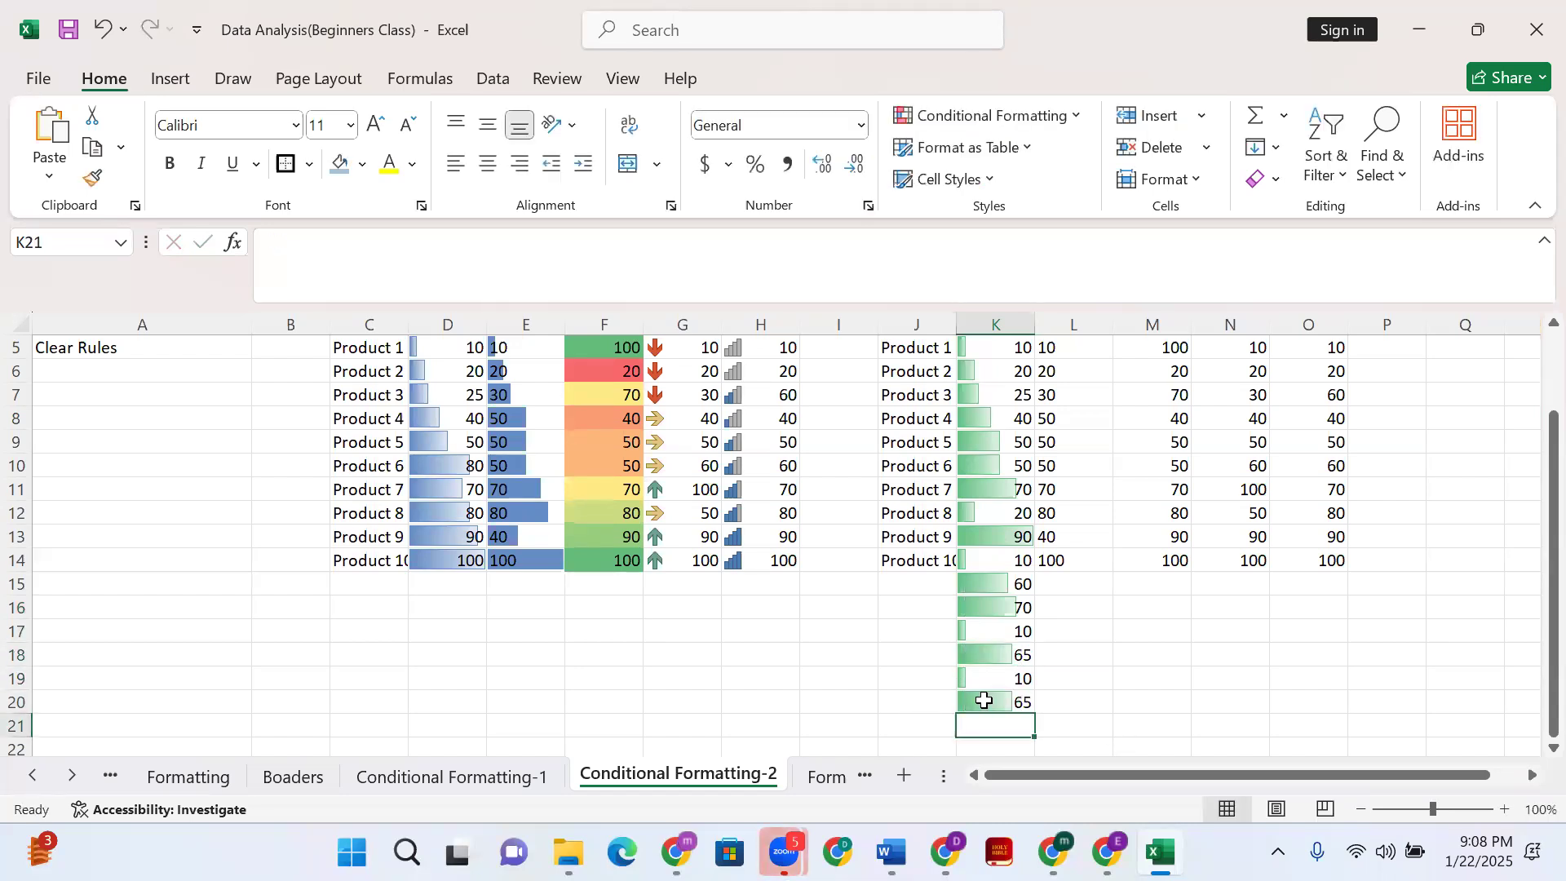
click(1000, 679)
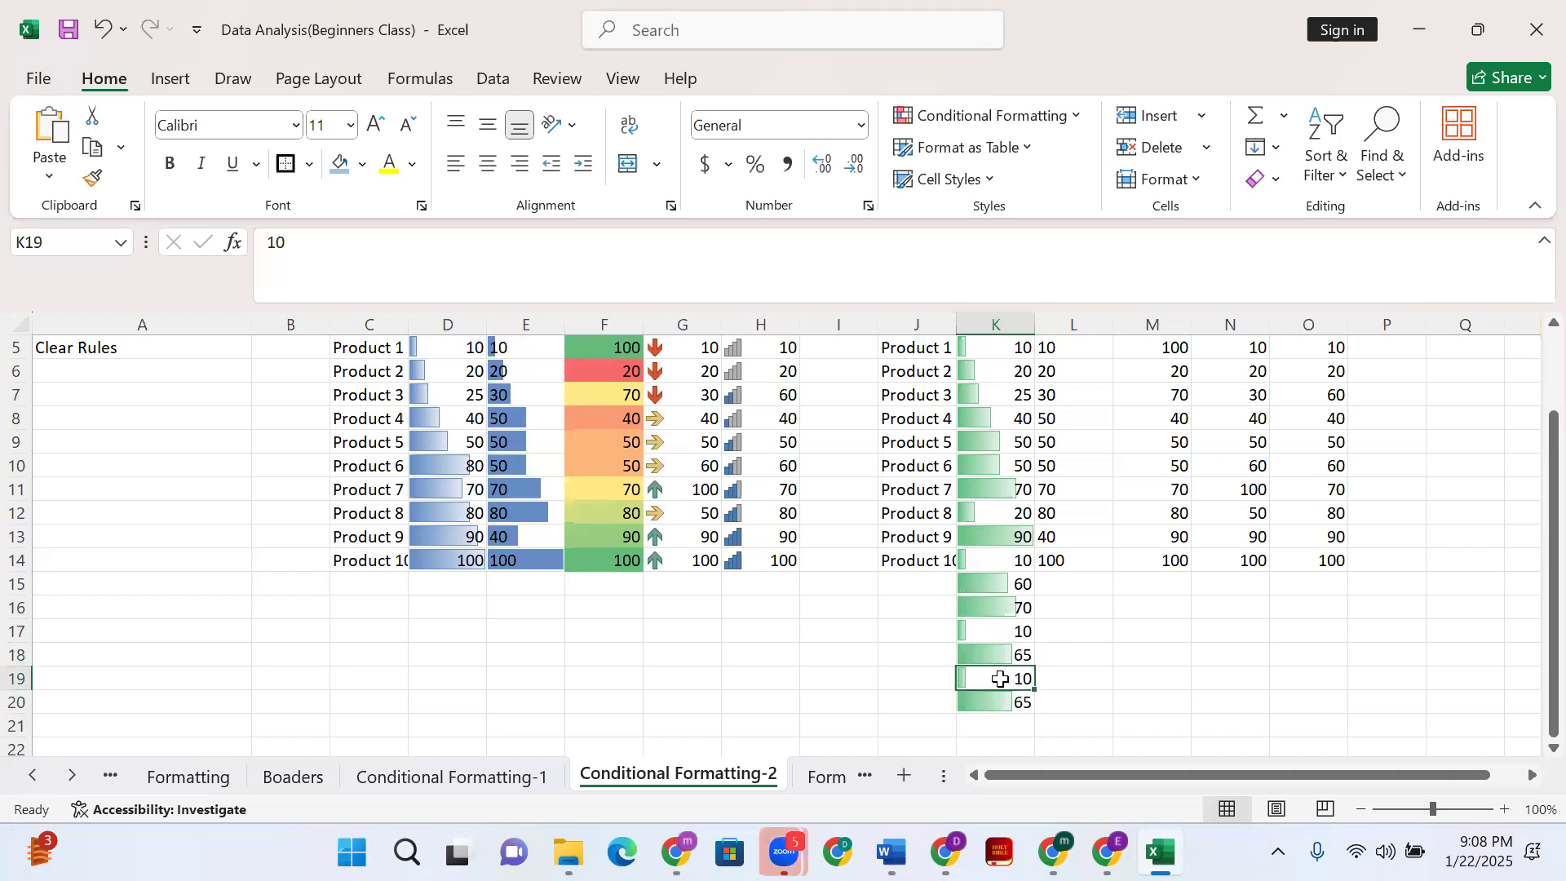
text(70)
key(Return)
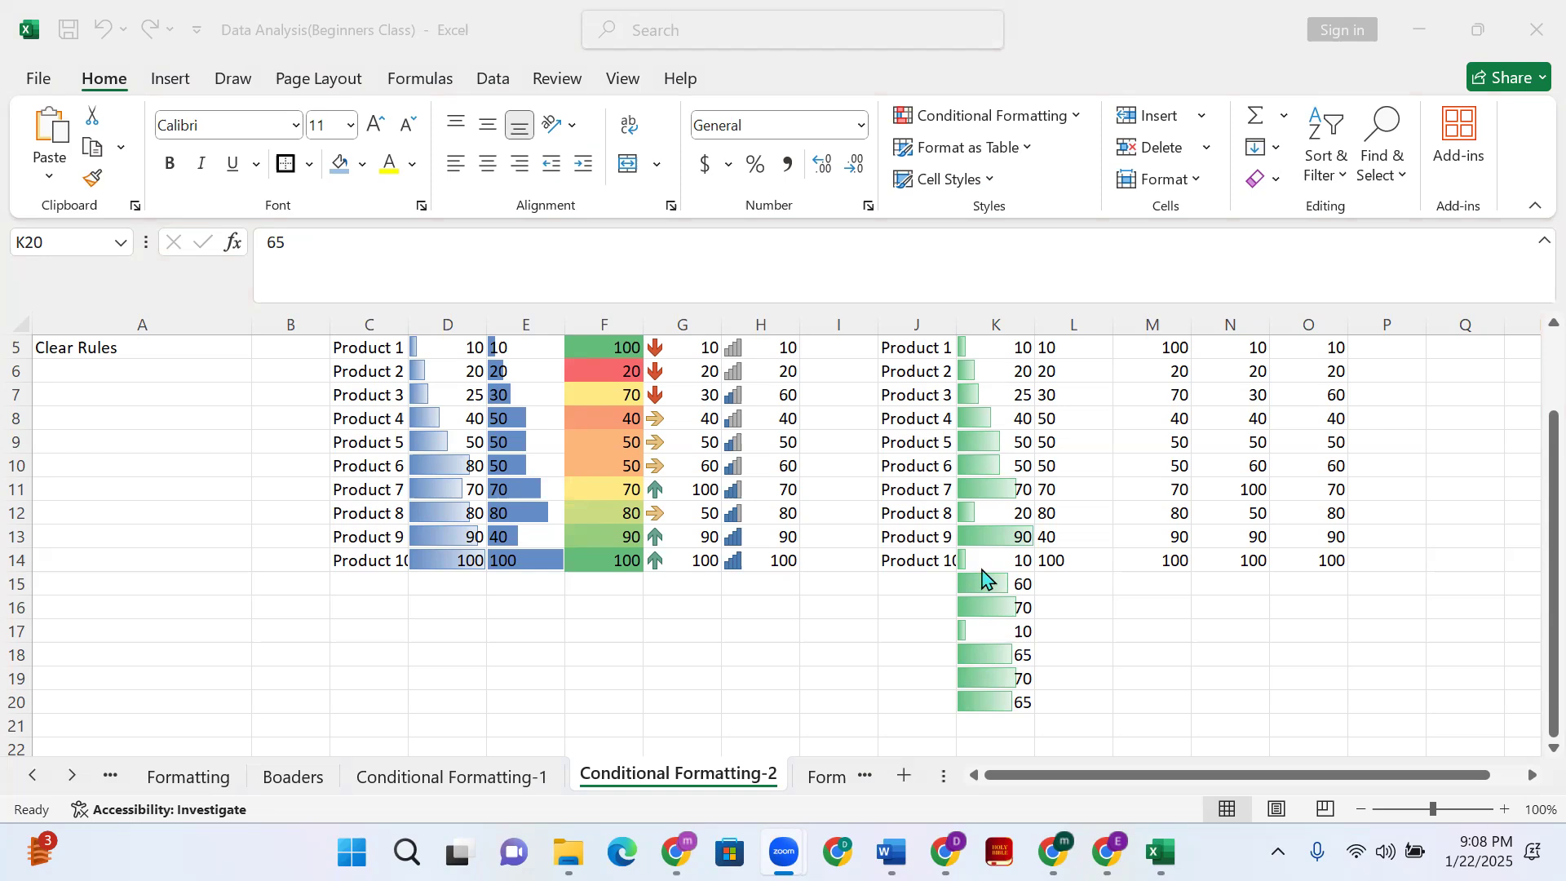
Apply the green-yellow-red colour scale, with green for the highest values, to the product numbers in L5 to L14
scroll(281, 493, up, 2)
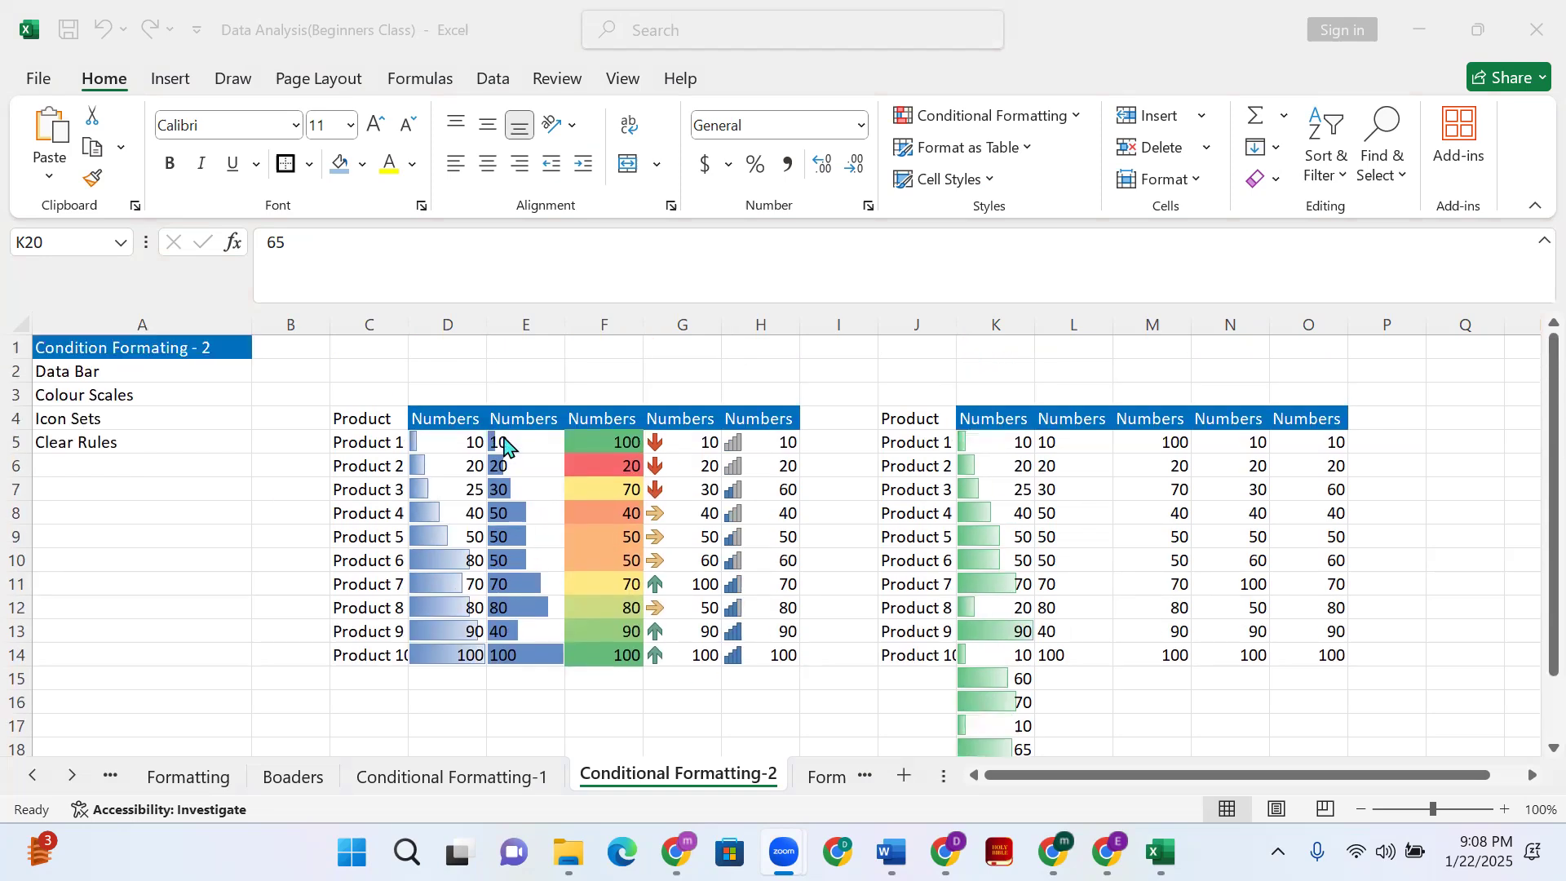
click(1059, 446)
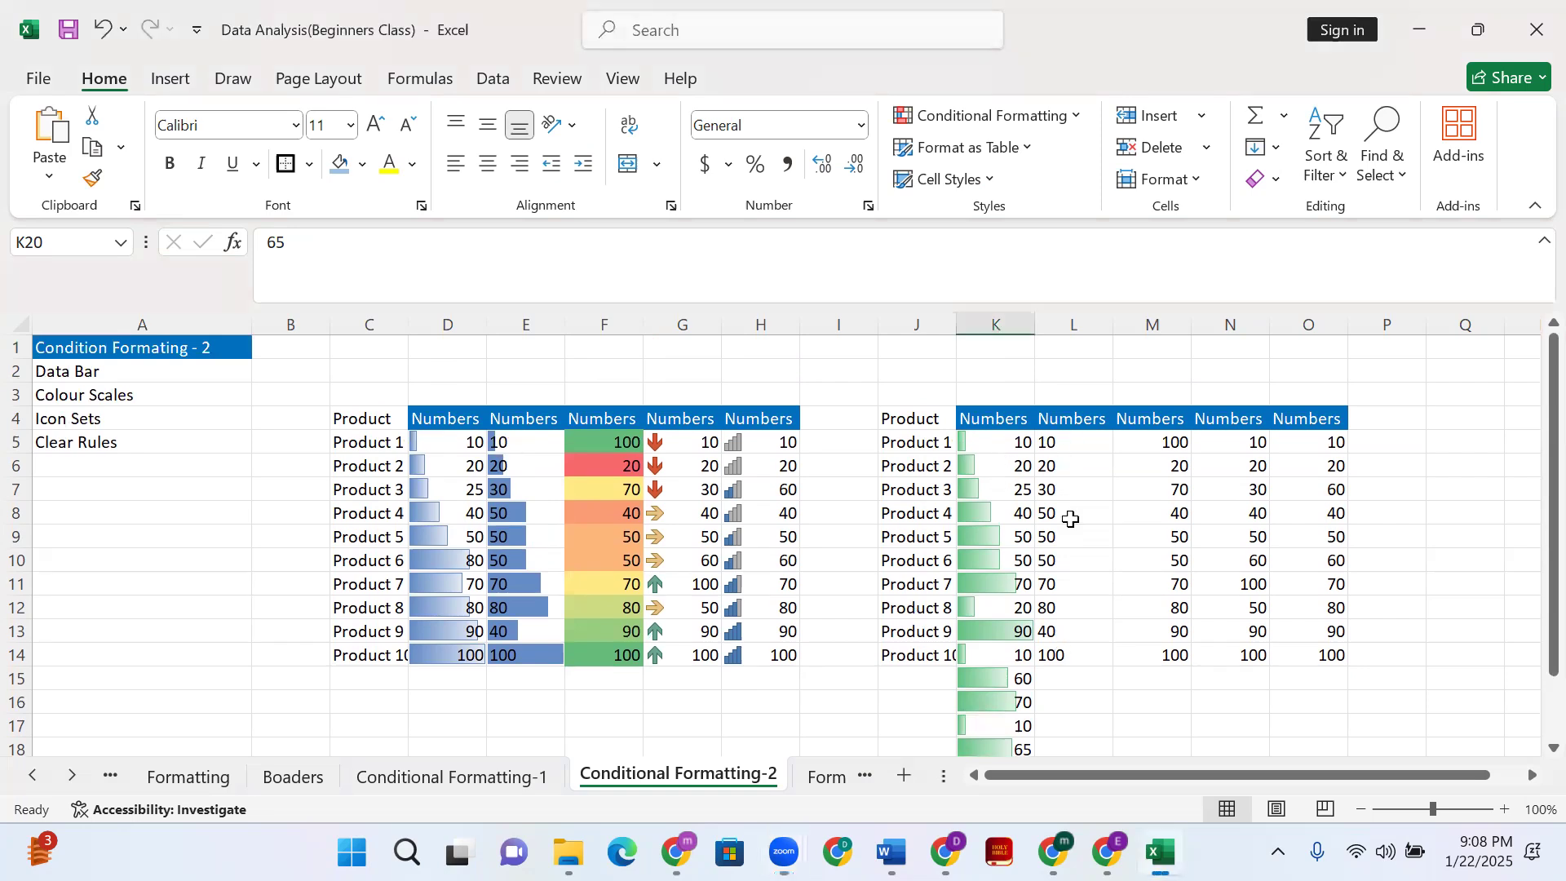
click(1046, 442)
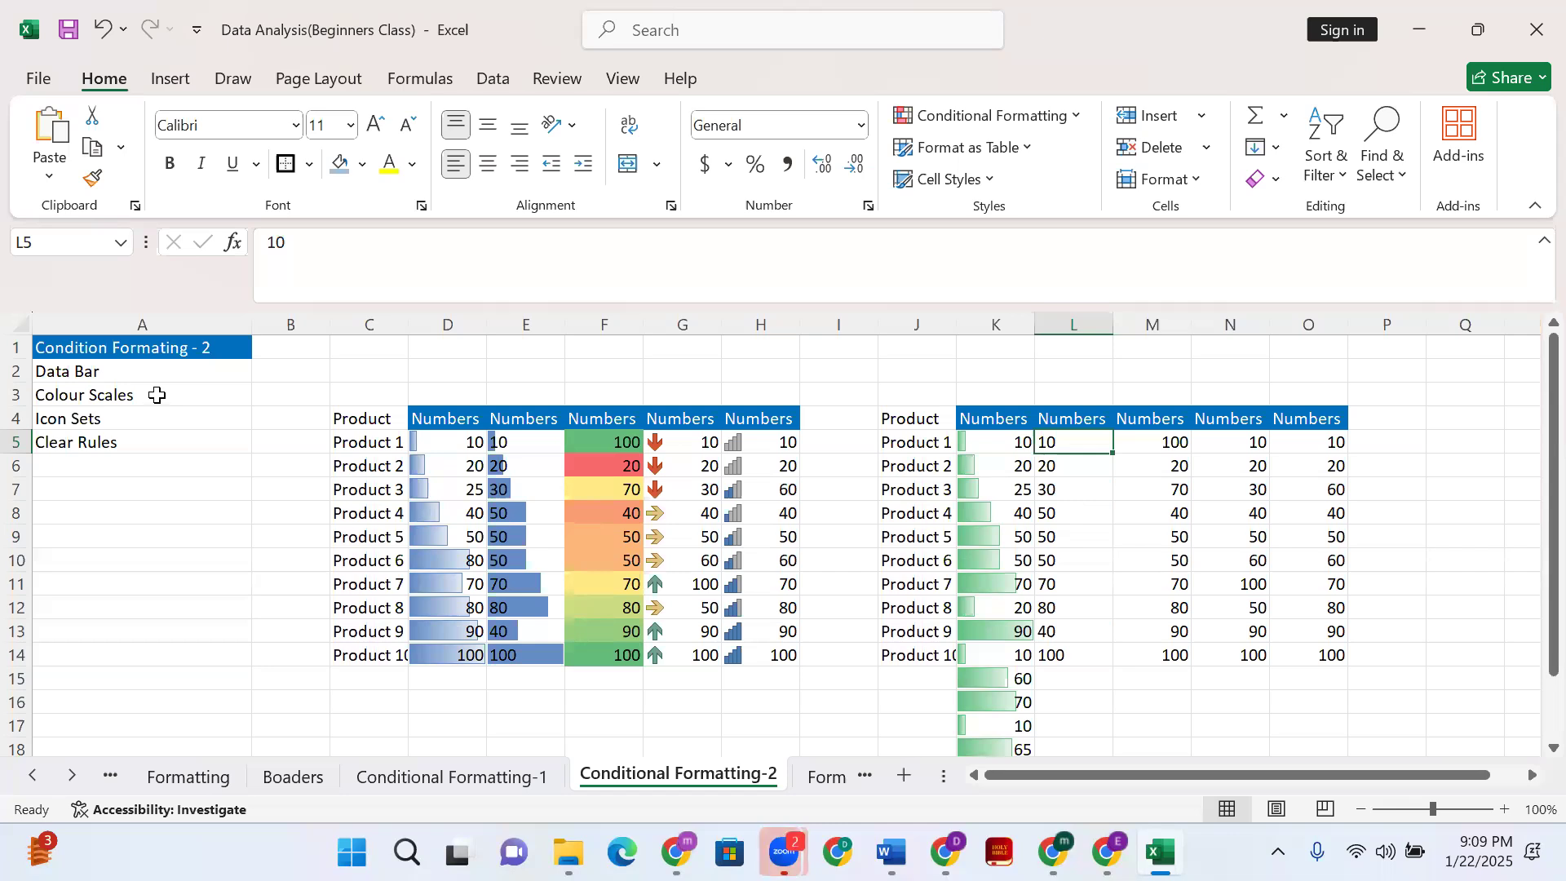
click(157, 394)
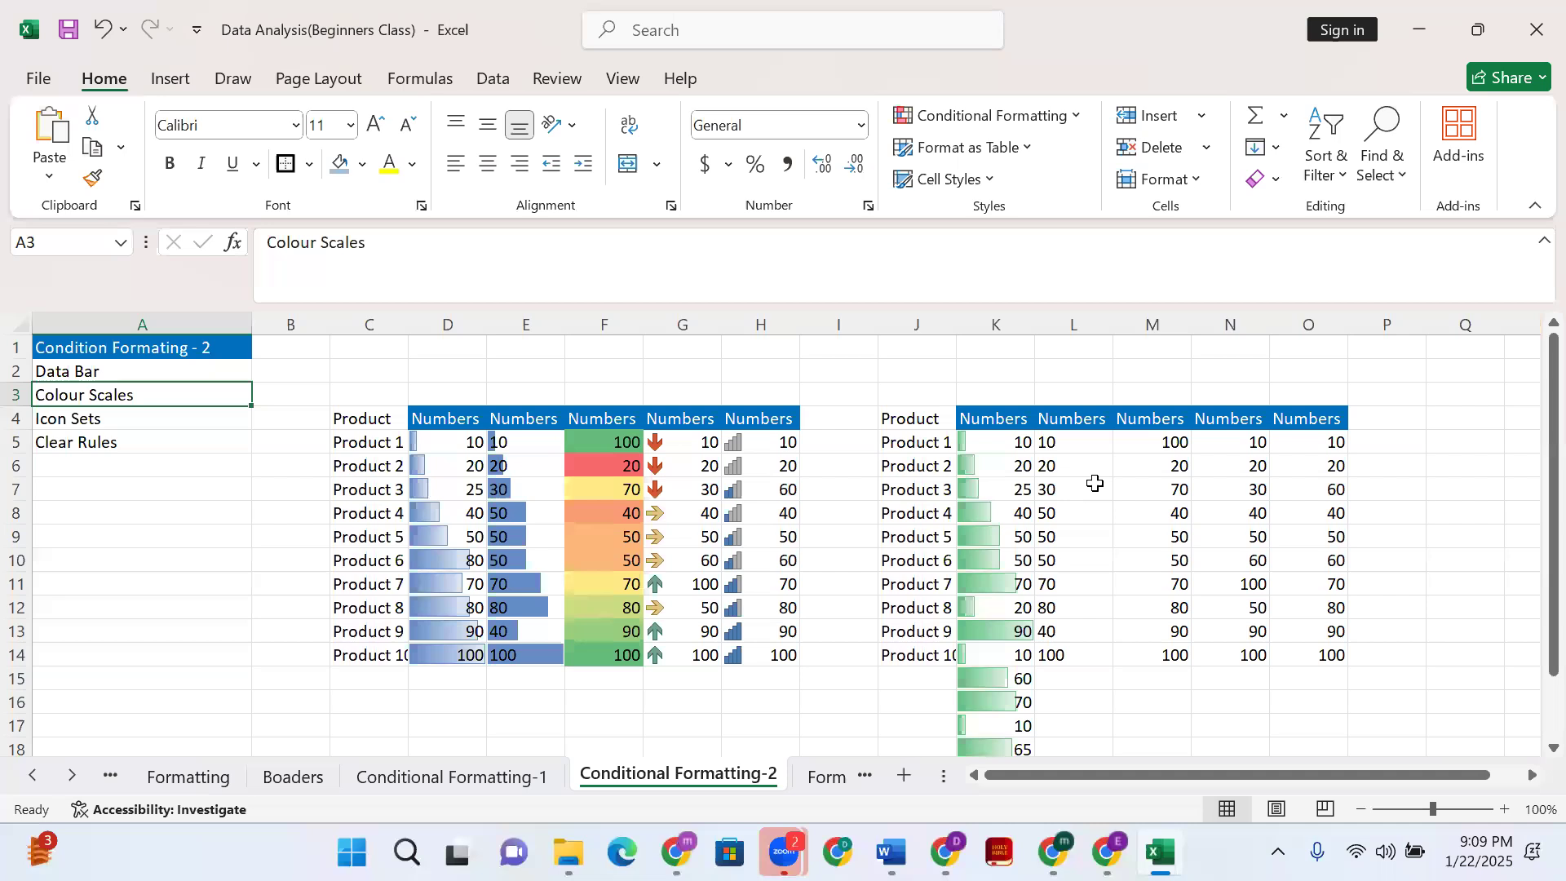
click(1095, 444)
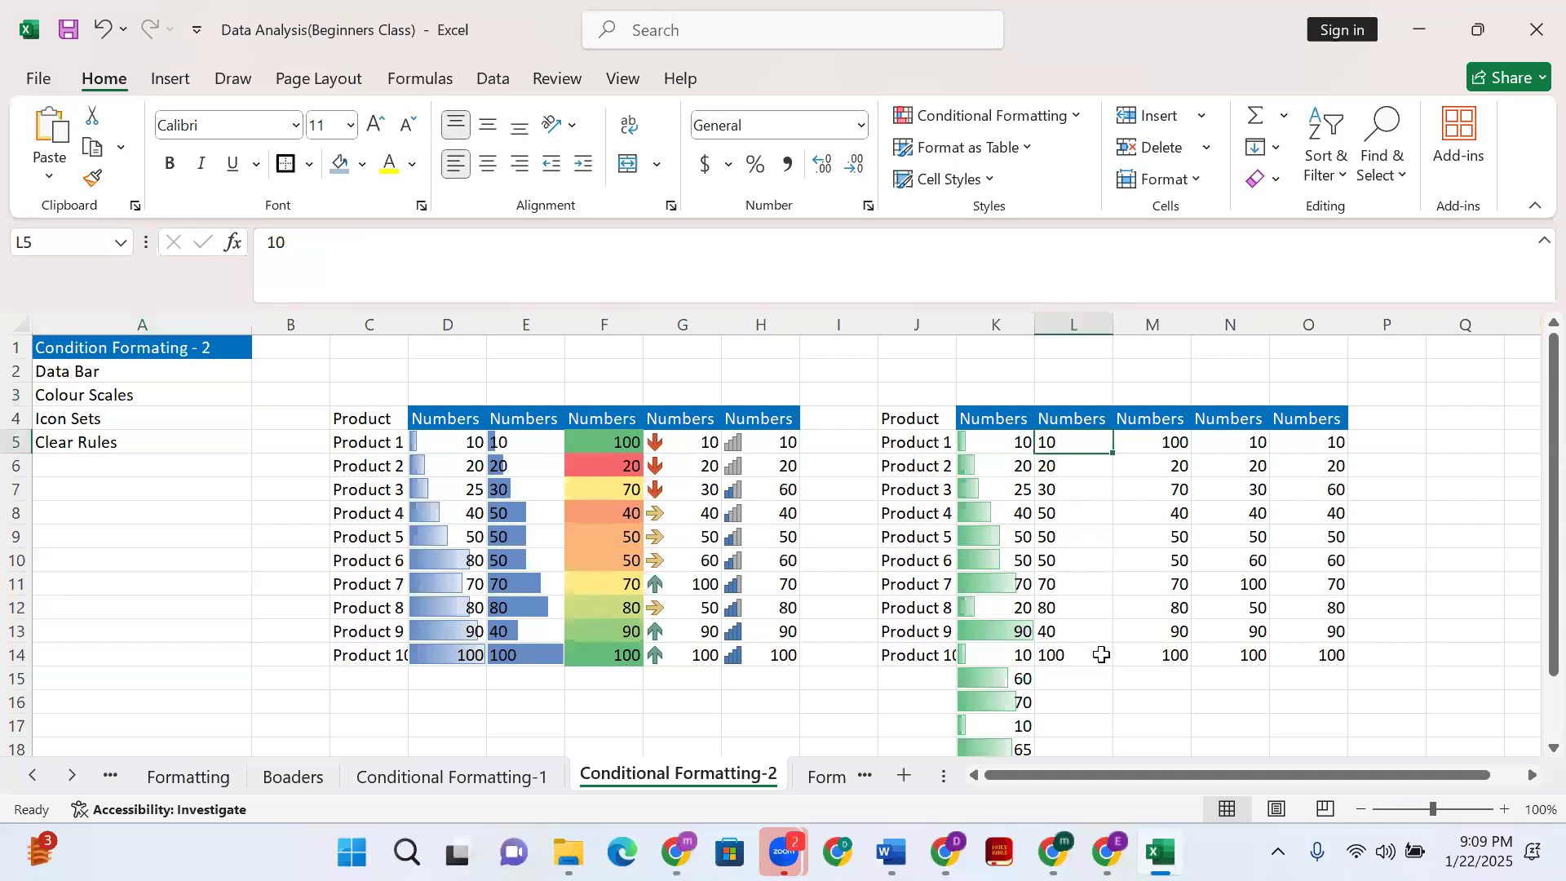
shift+click(1101, 655)
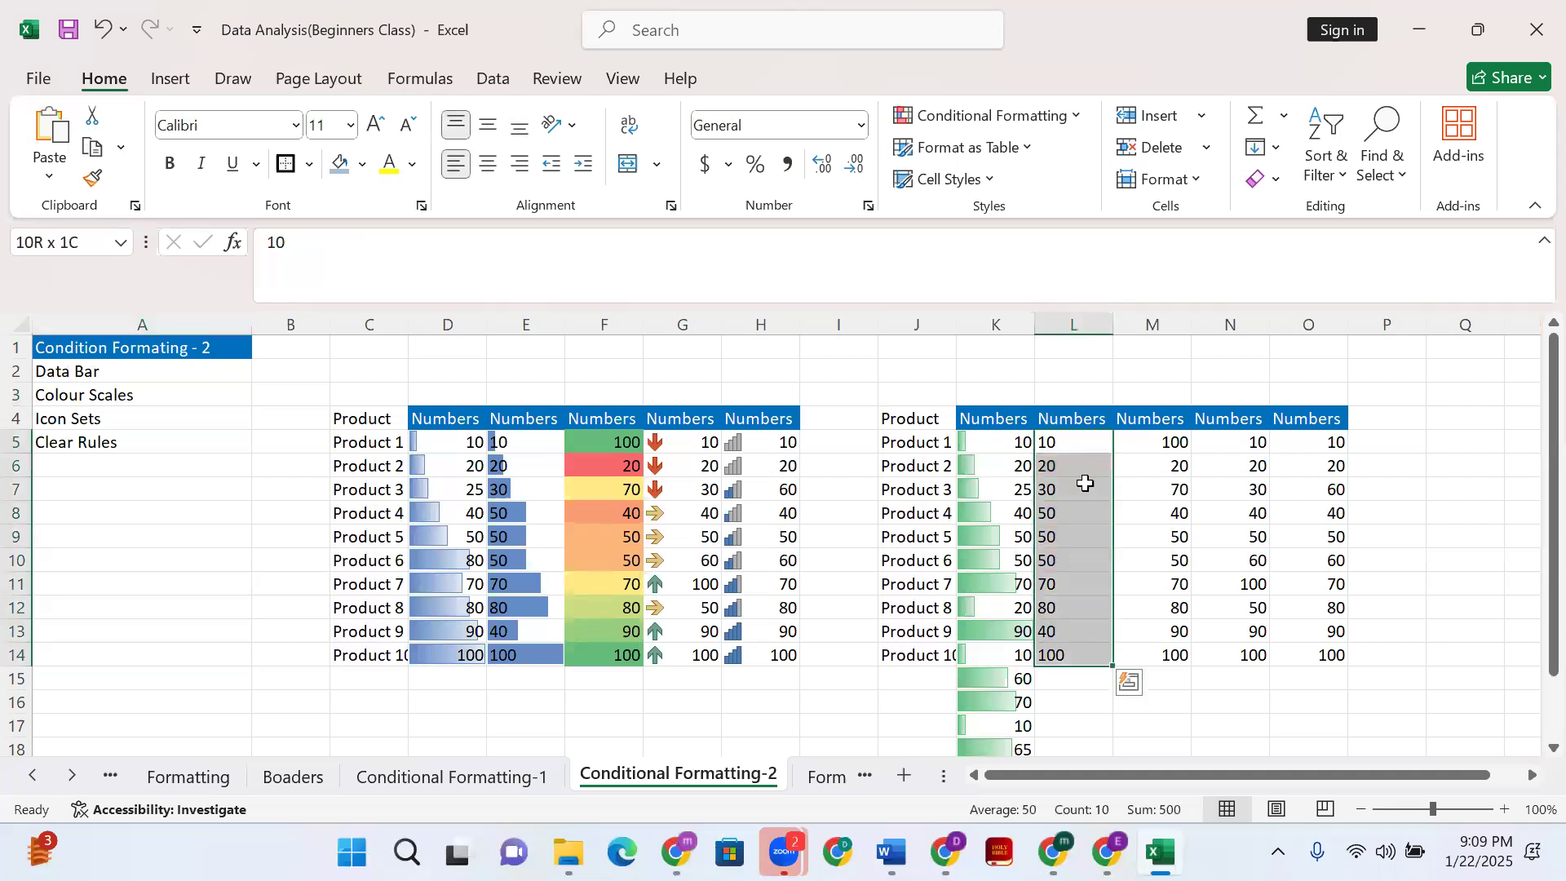
click(1004, 124)
mouse_move(1085, 317)
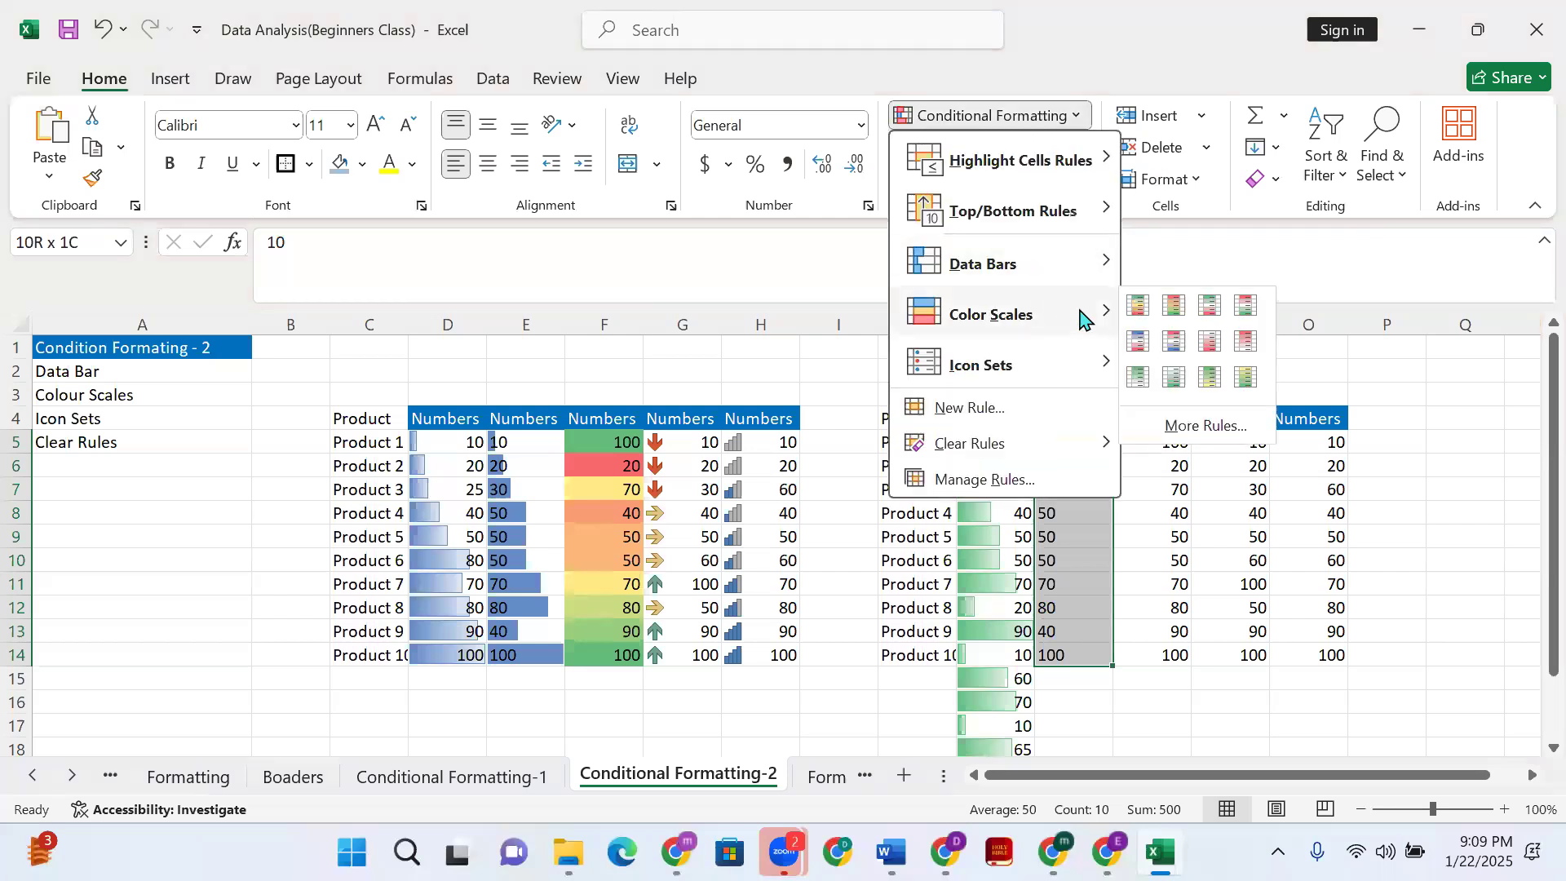
click(1137, 314)
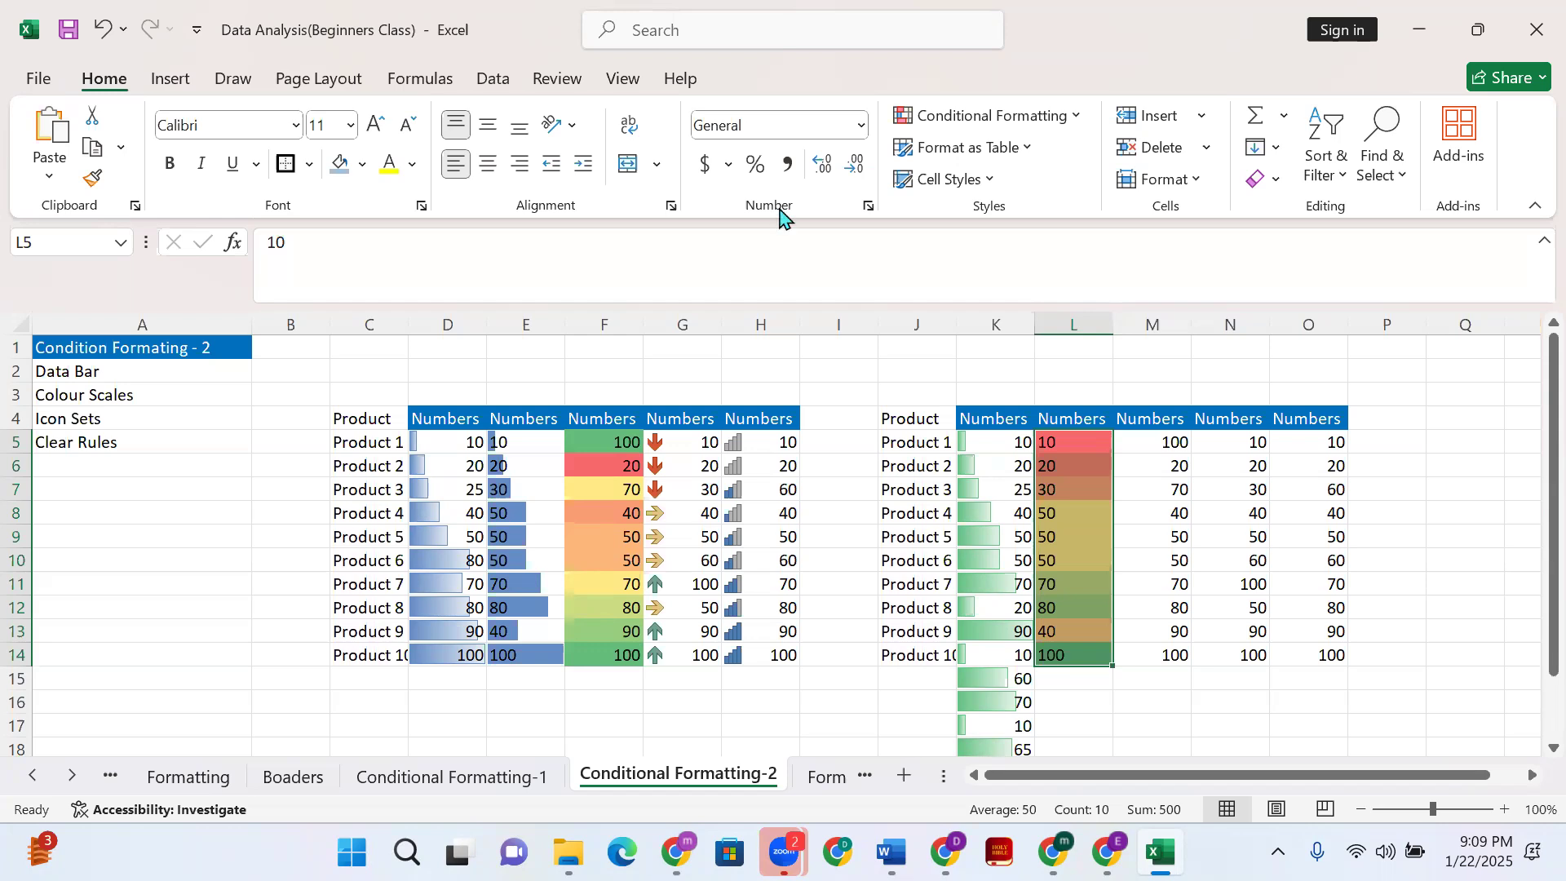
click(804, 139)
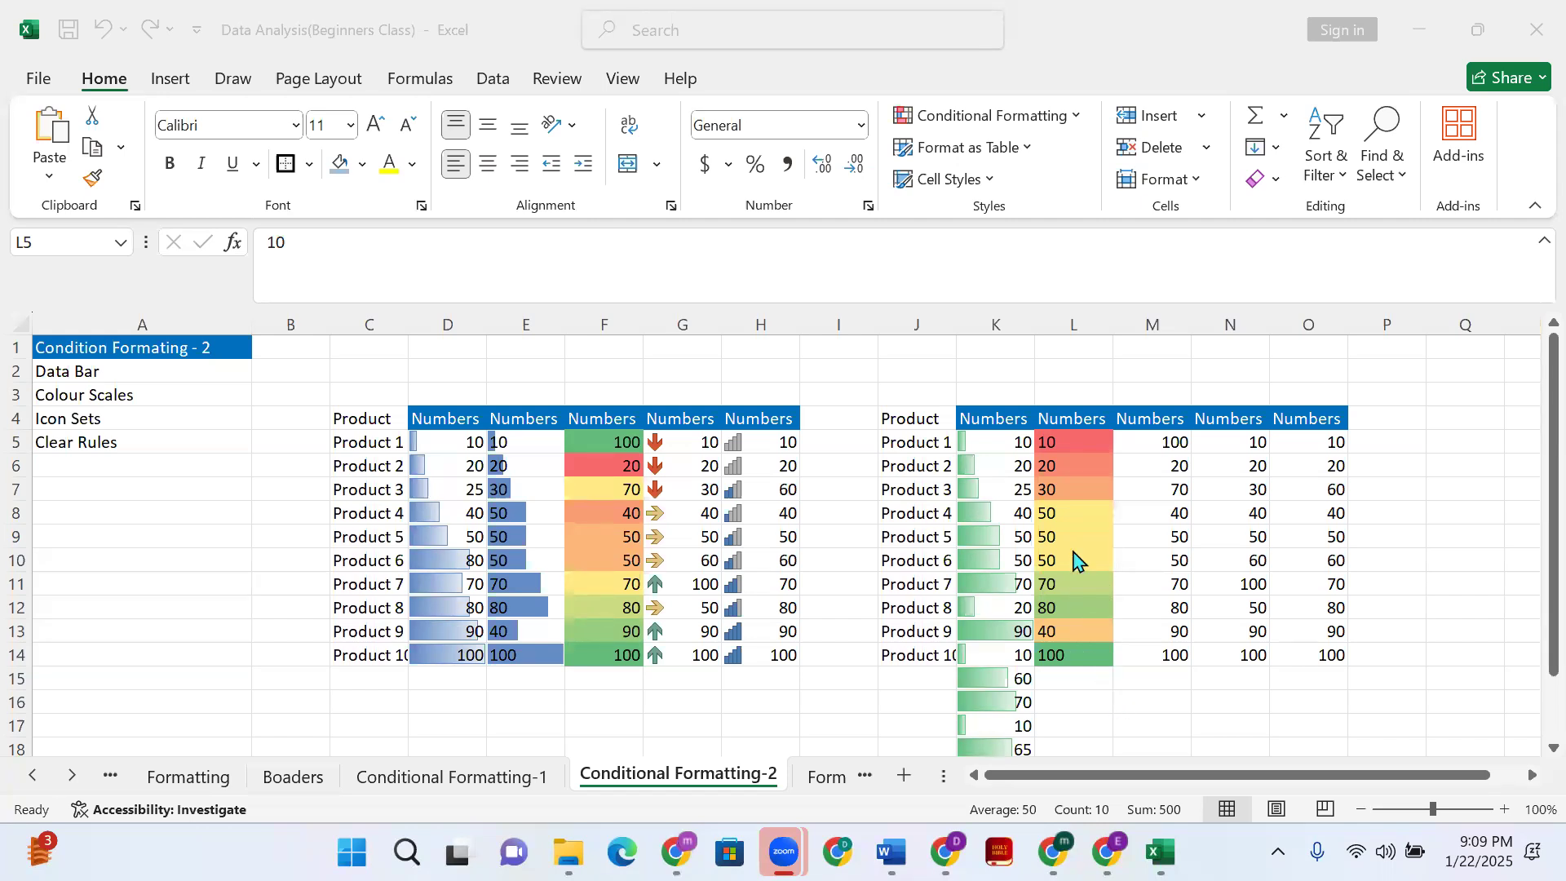
Set Product 1's number in L5 to 100
click(1054, 439)
click(1054, 439)
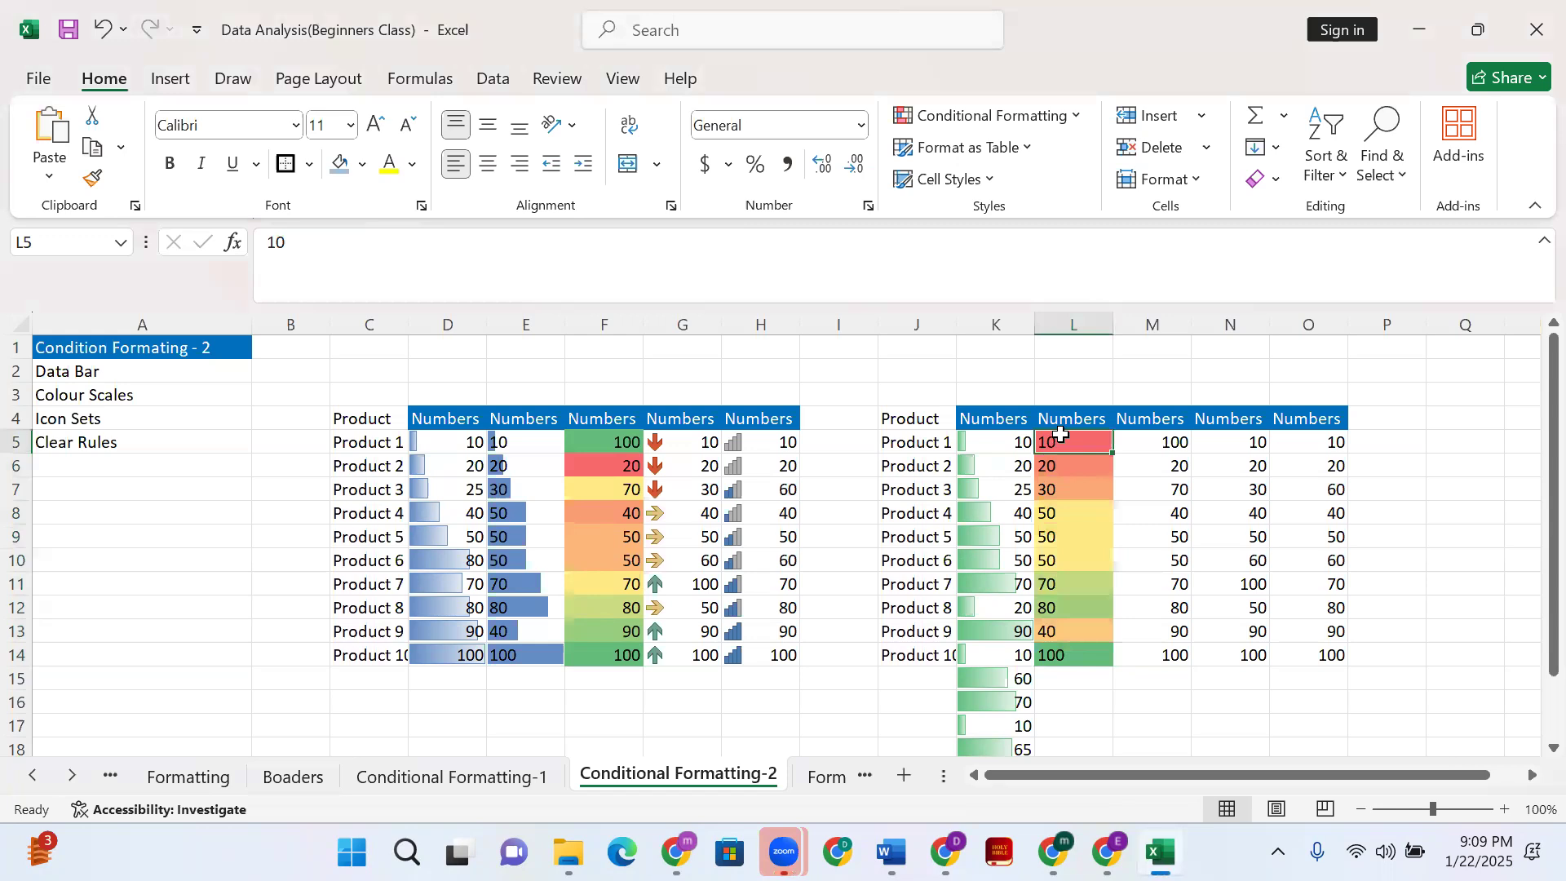
text(100)
key(Return)
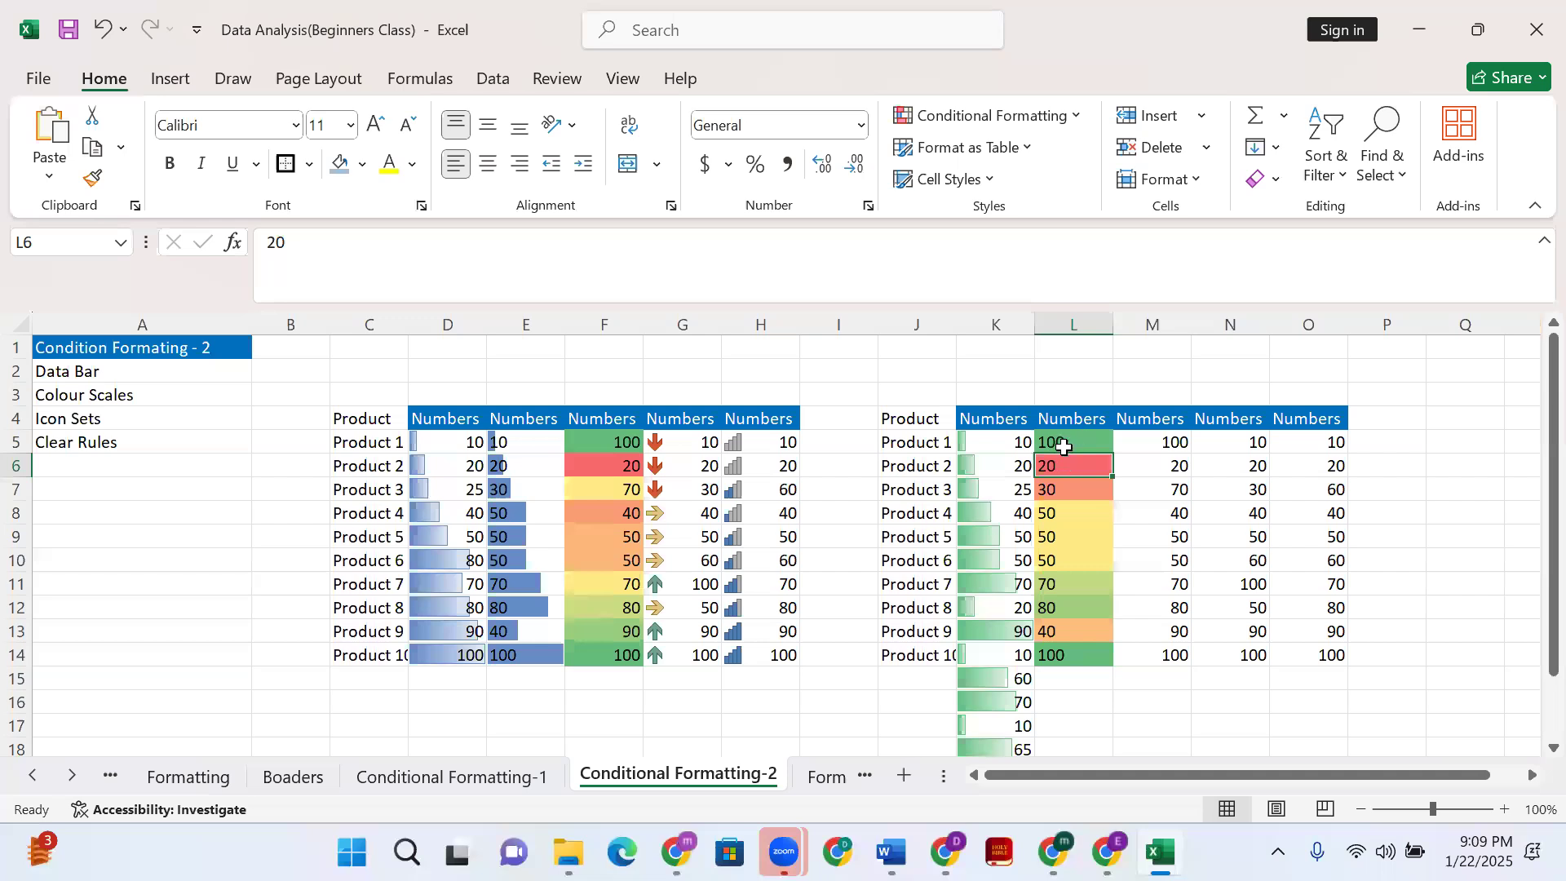
Compare the colours of L5 and L6, and set Product 1's number in L5 to 500
click(1071, 440)
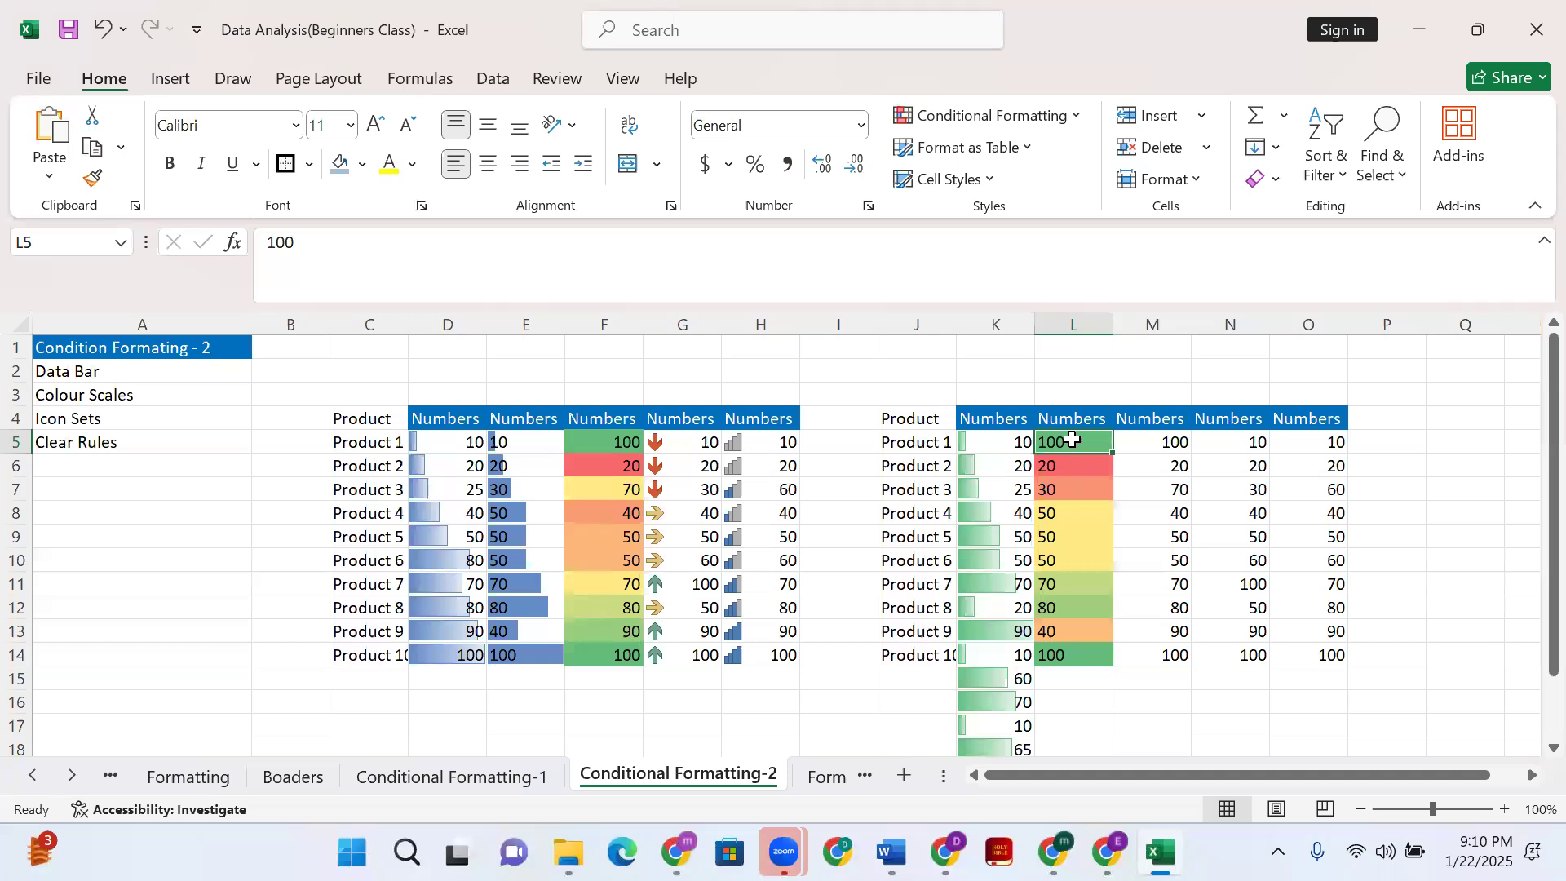
click(1078, 470)
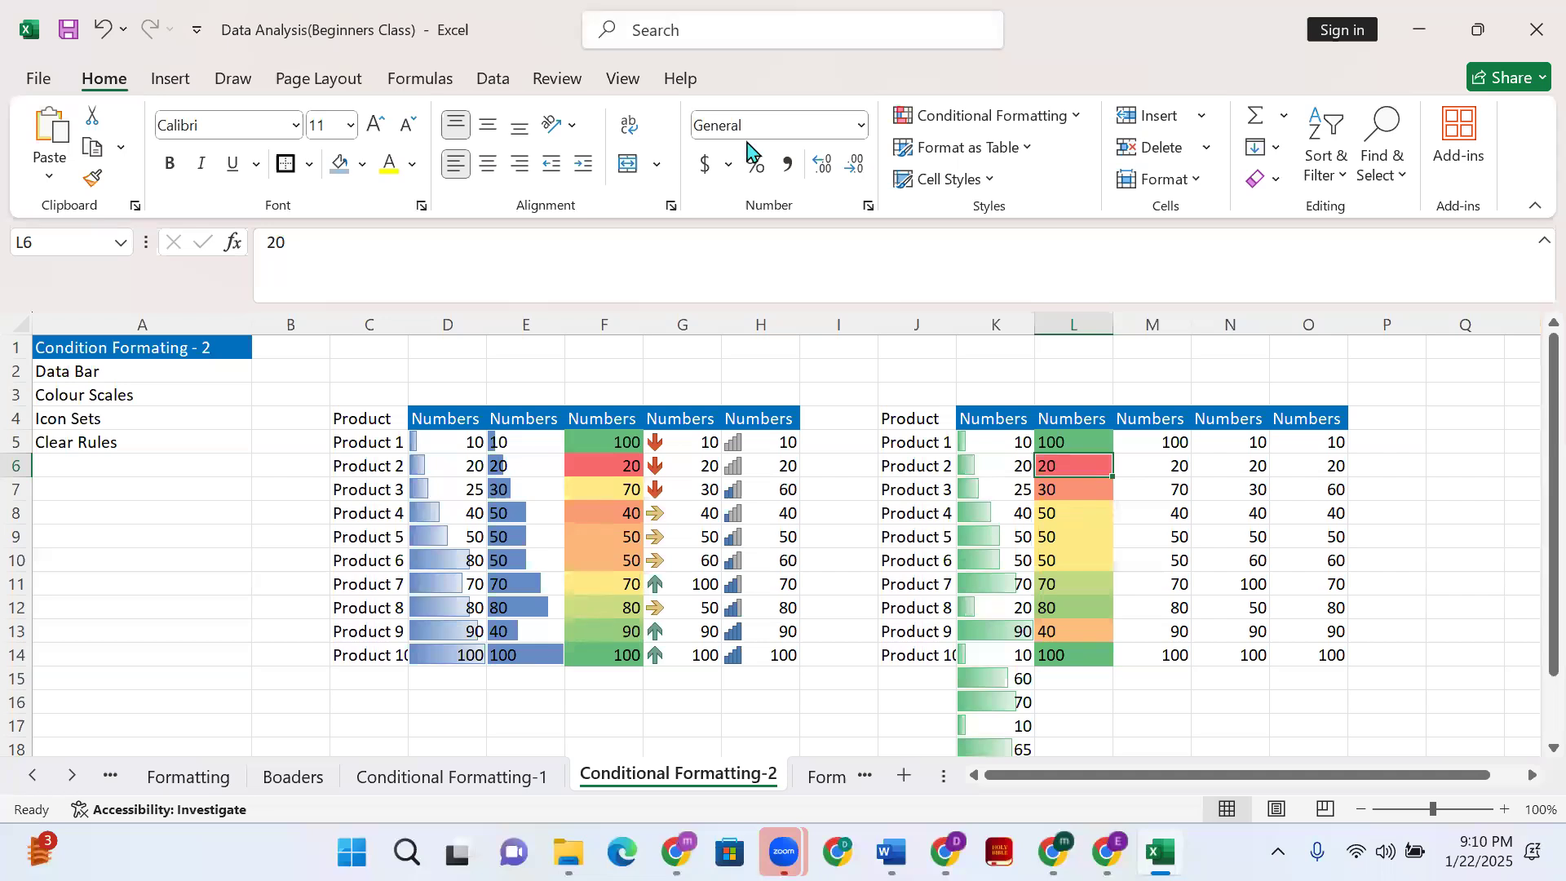
click(1057, 443)
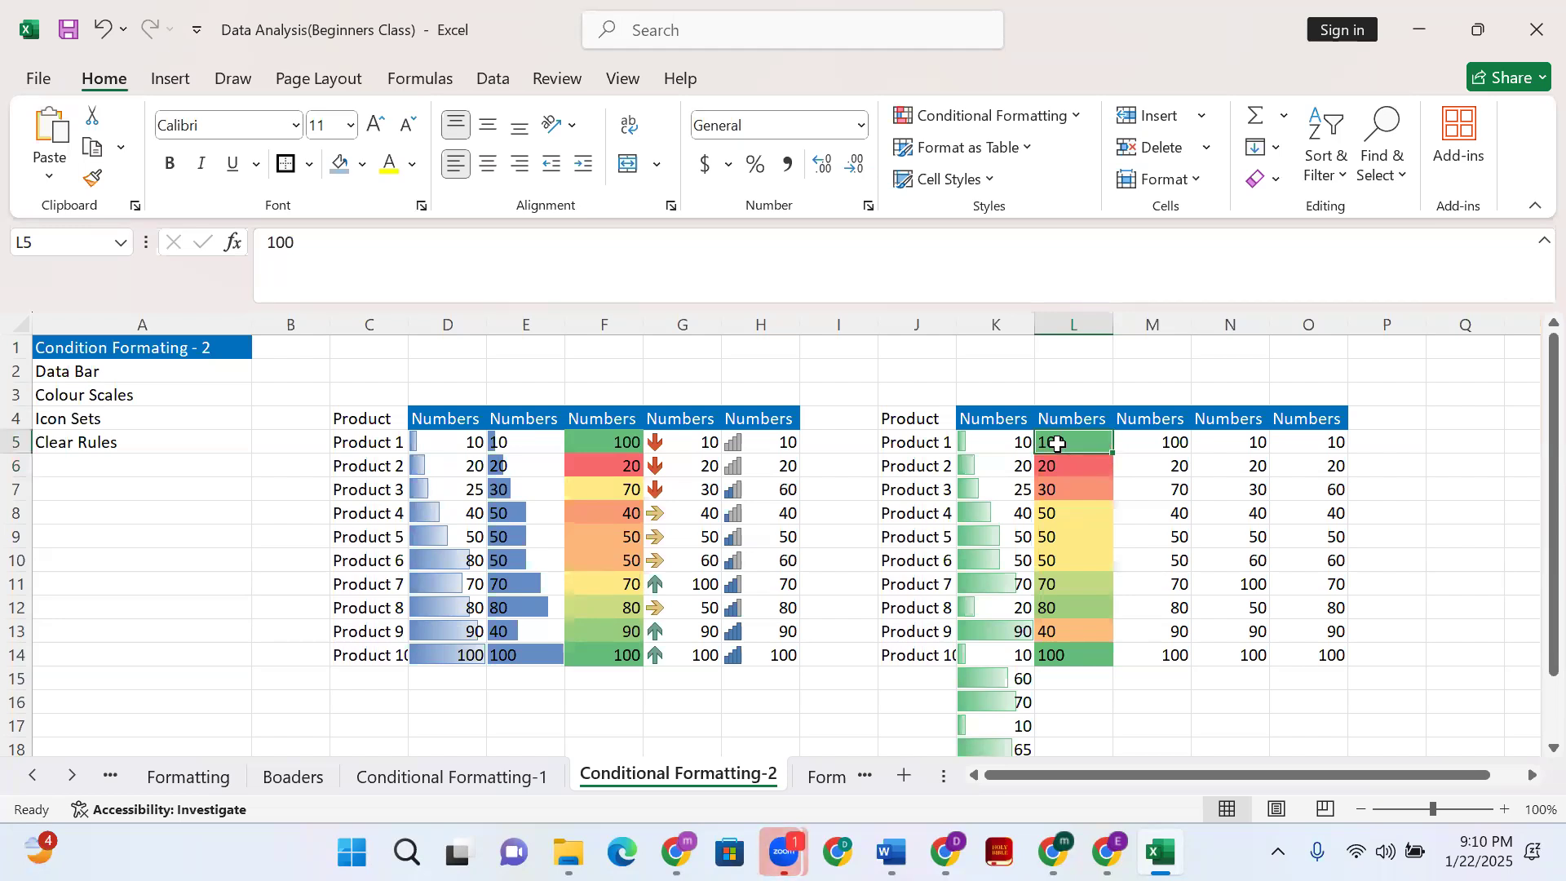
double_click(1058, 444)
key(BackSpace)
key(BackSpace)
text(50)
key(Return)
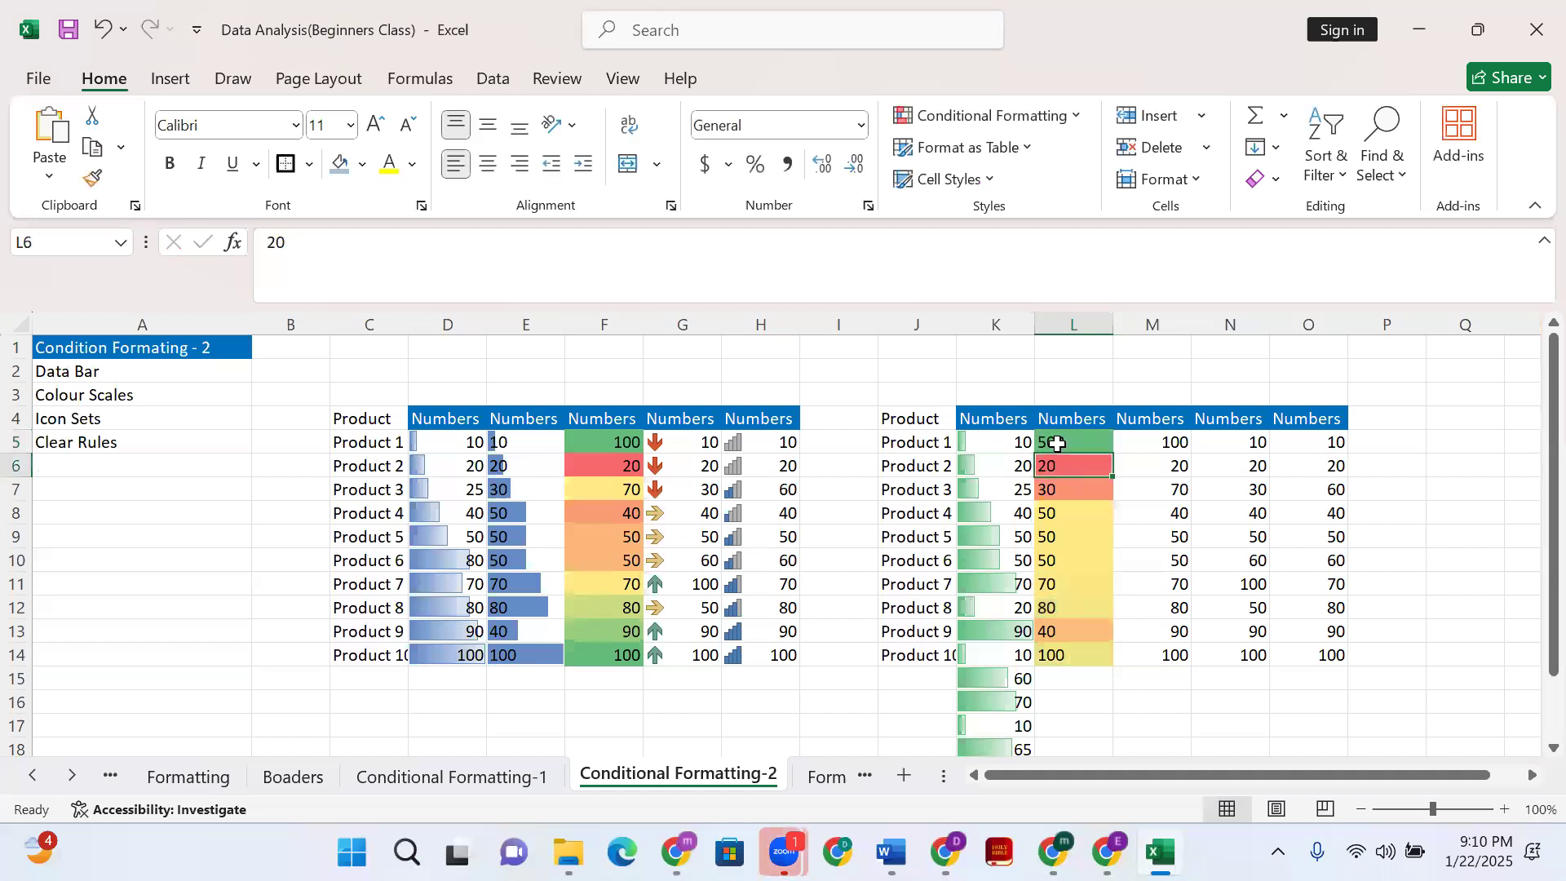
Set Product 1's number in L5 to 5000
click(1054, 445)
double_click(1055, 445)
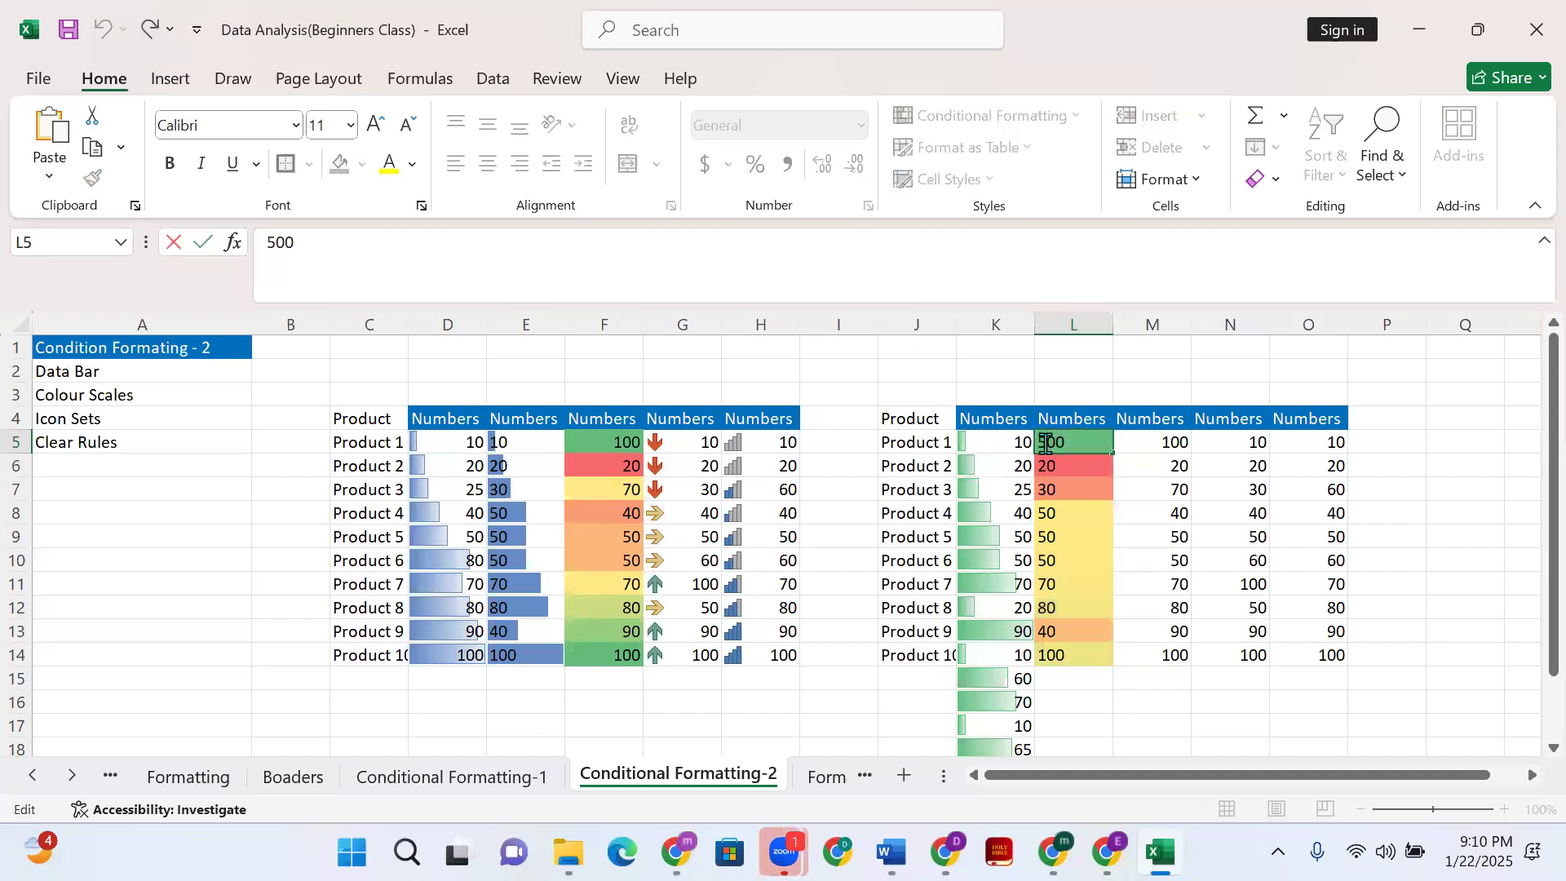
key(BackSpace)
text(5E)
key(BackSpace)
text(0)
click(1097, 561)
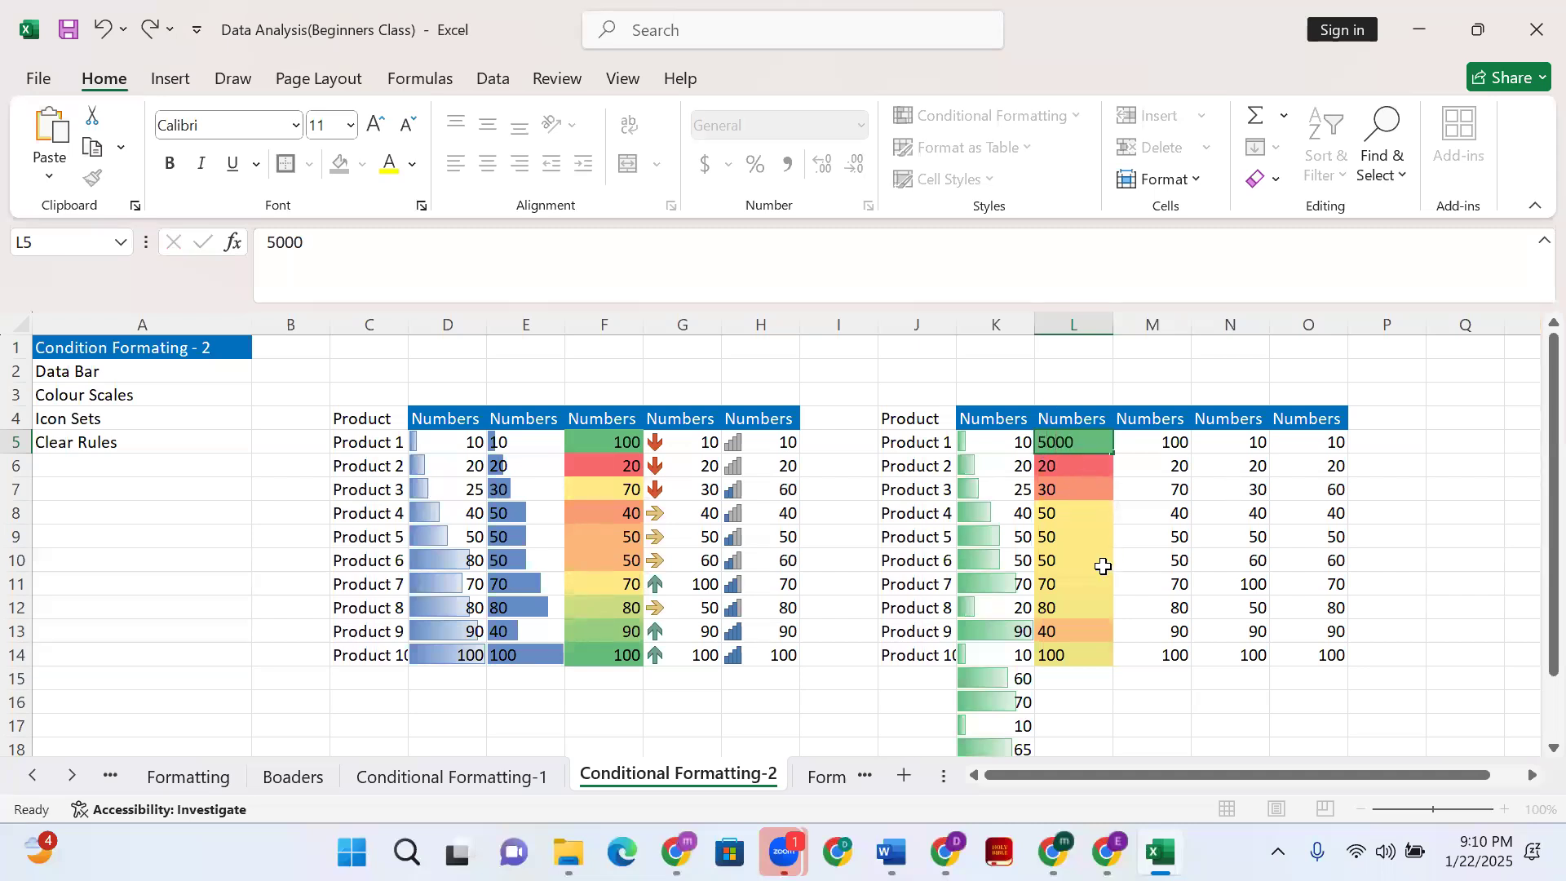
Set Product 2's number in L6 to 100 and Product 1's number in L5 to 500
click(1061, 466)
text(100)
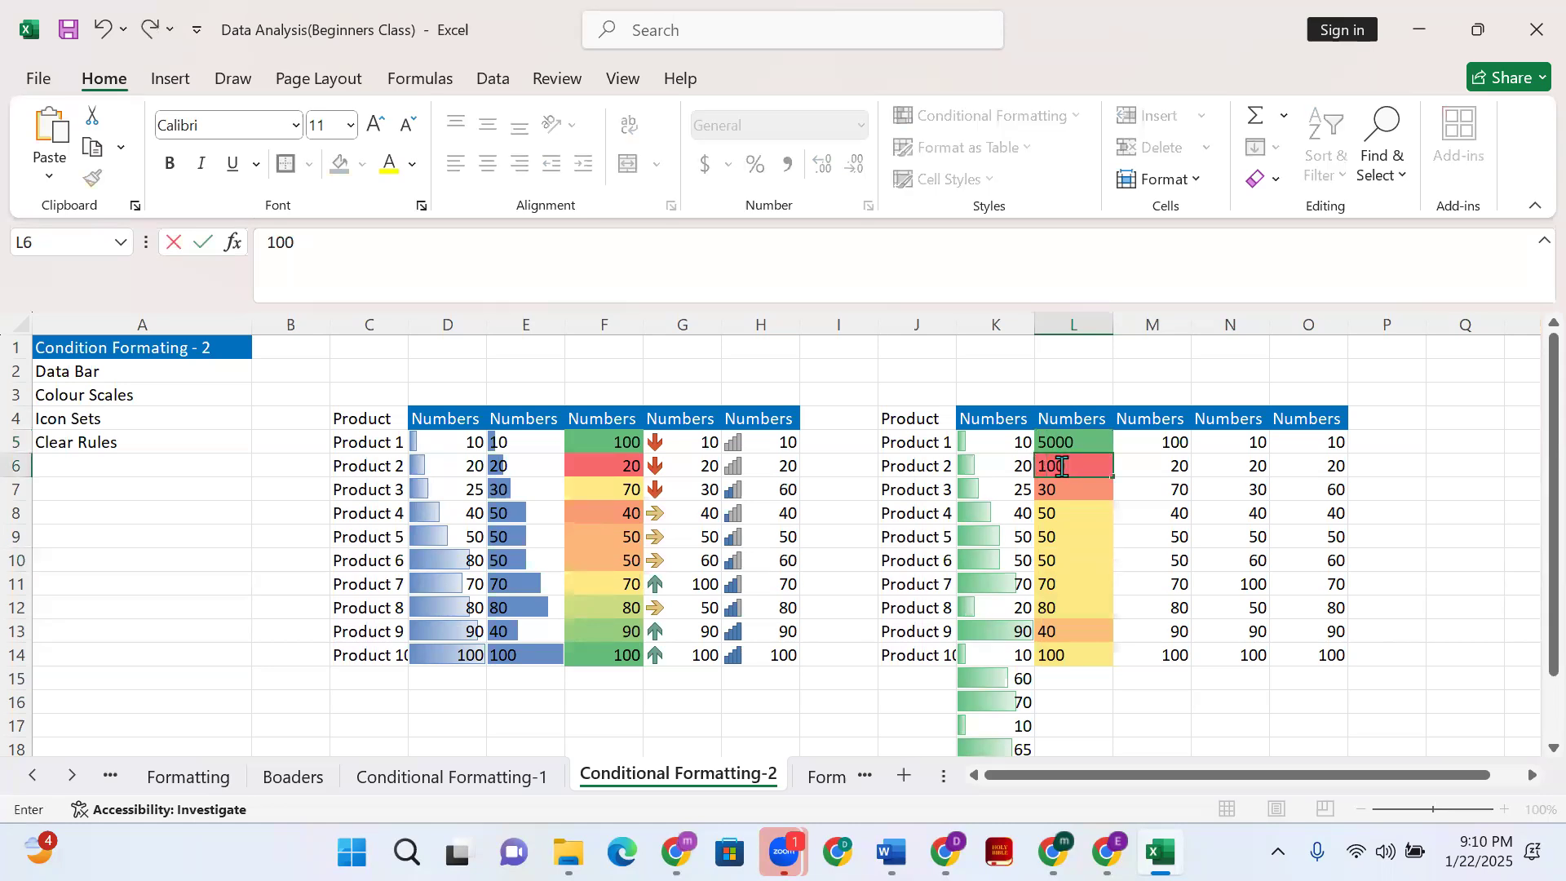
key(Return)
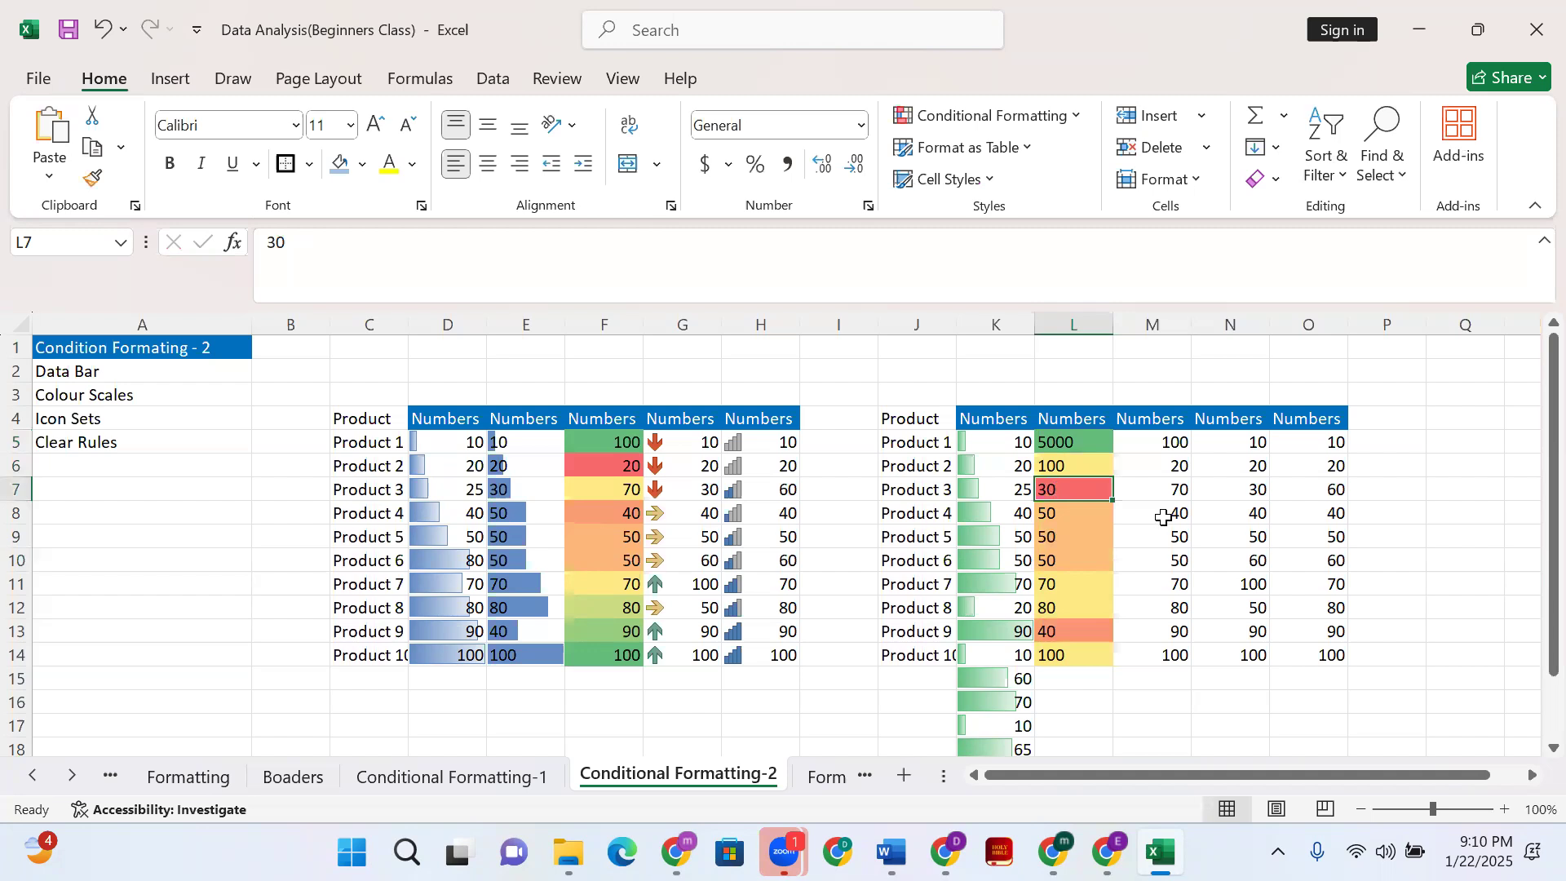
click(1059, 441)
double_click(1059, 441)
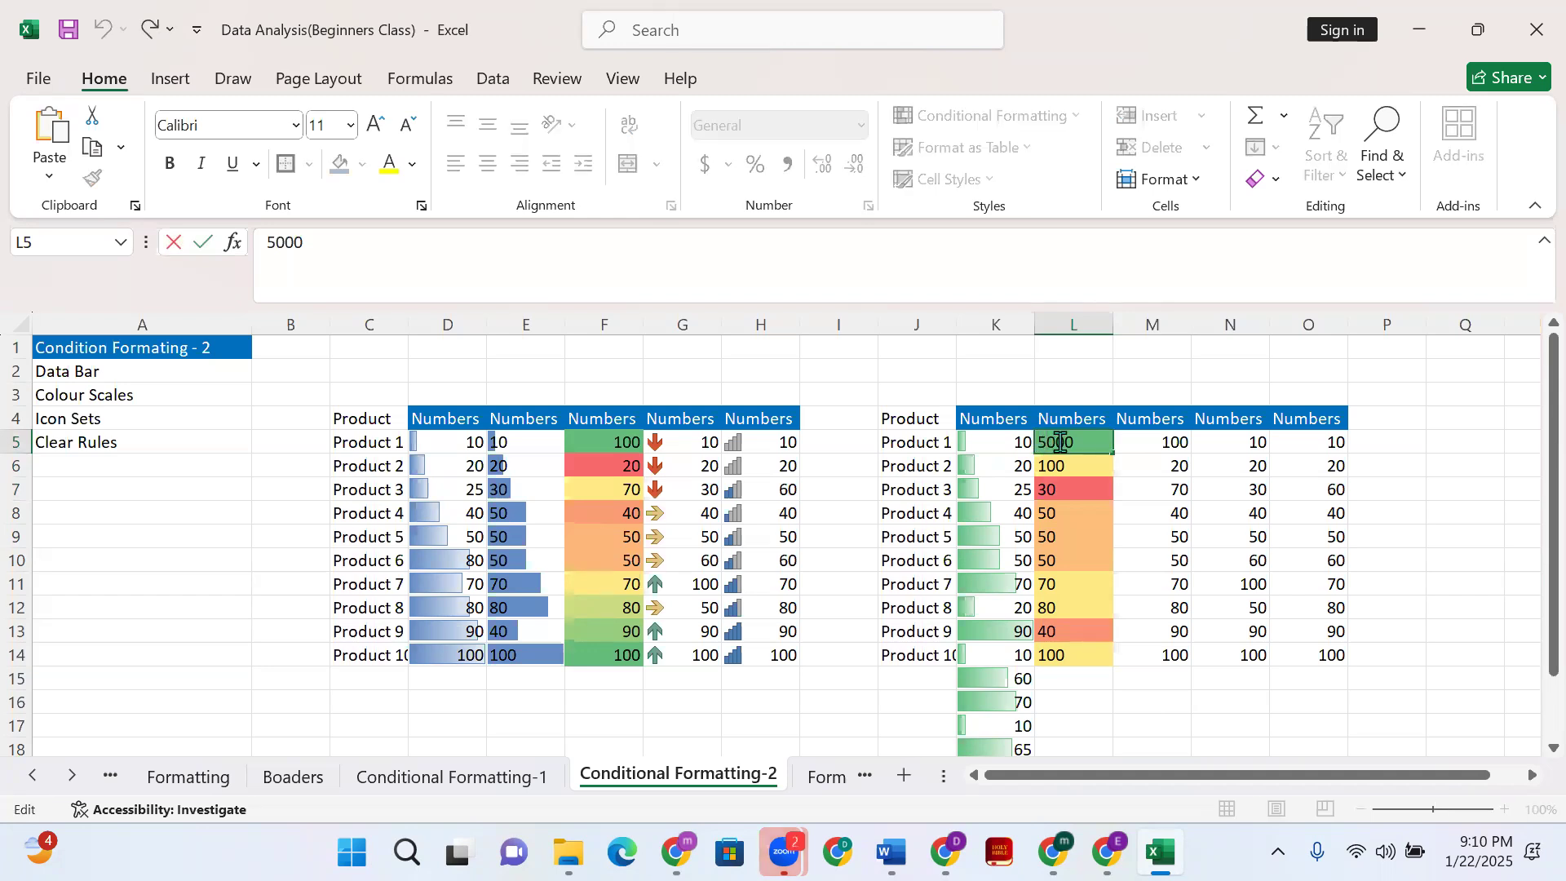
key(BackSpace)
key(Return)
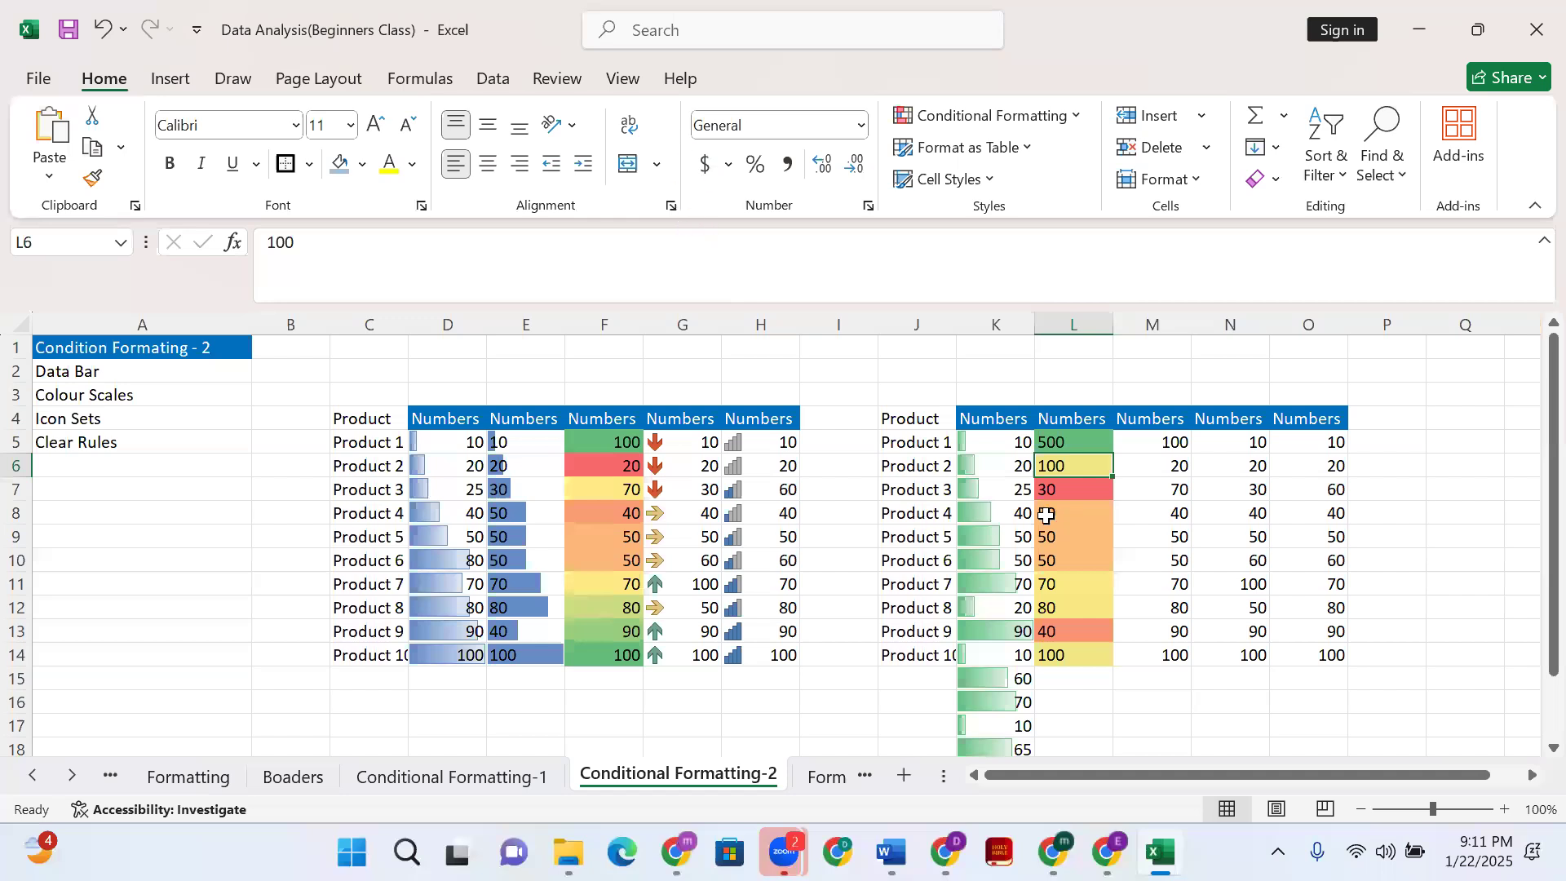
click(1122, 723)
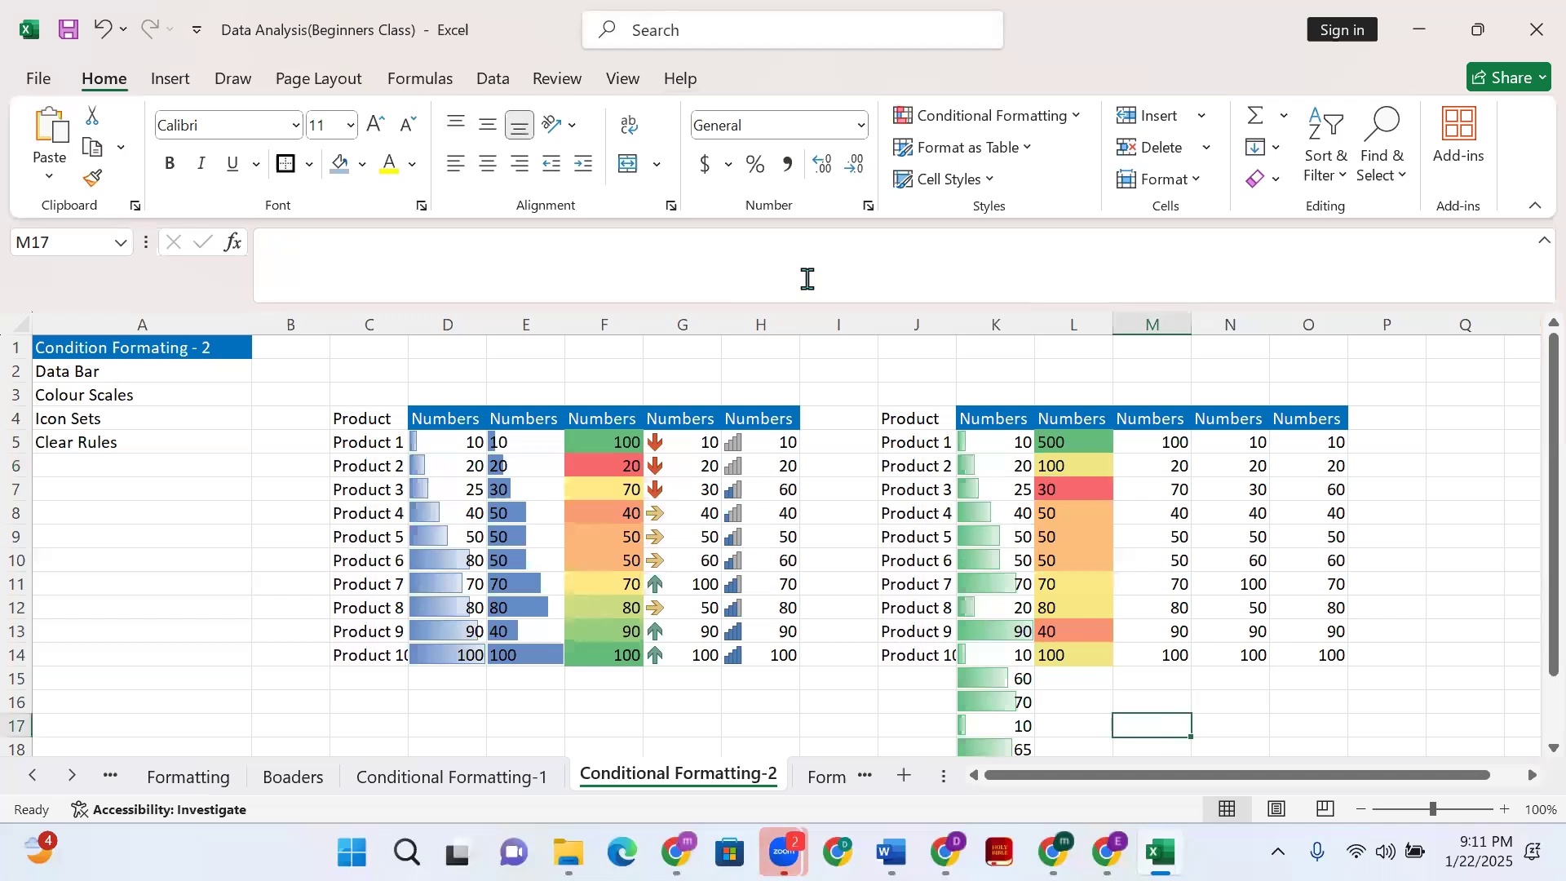
Examine how the colour scale shades the highest, middle and lowest product numbers in L5 to L14
click(807, 279)
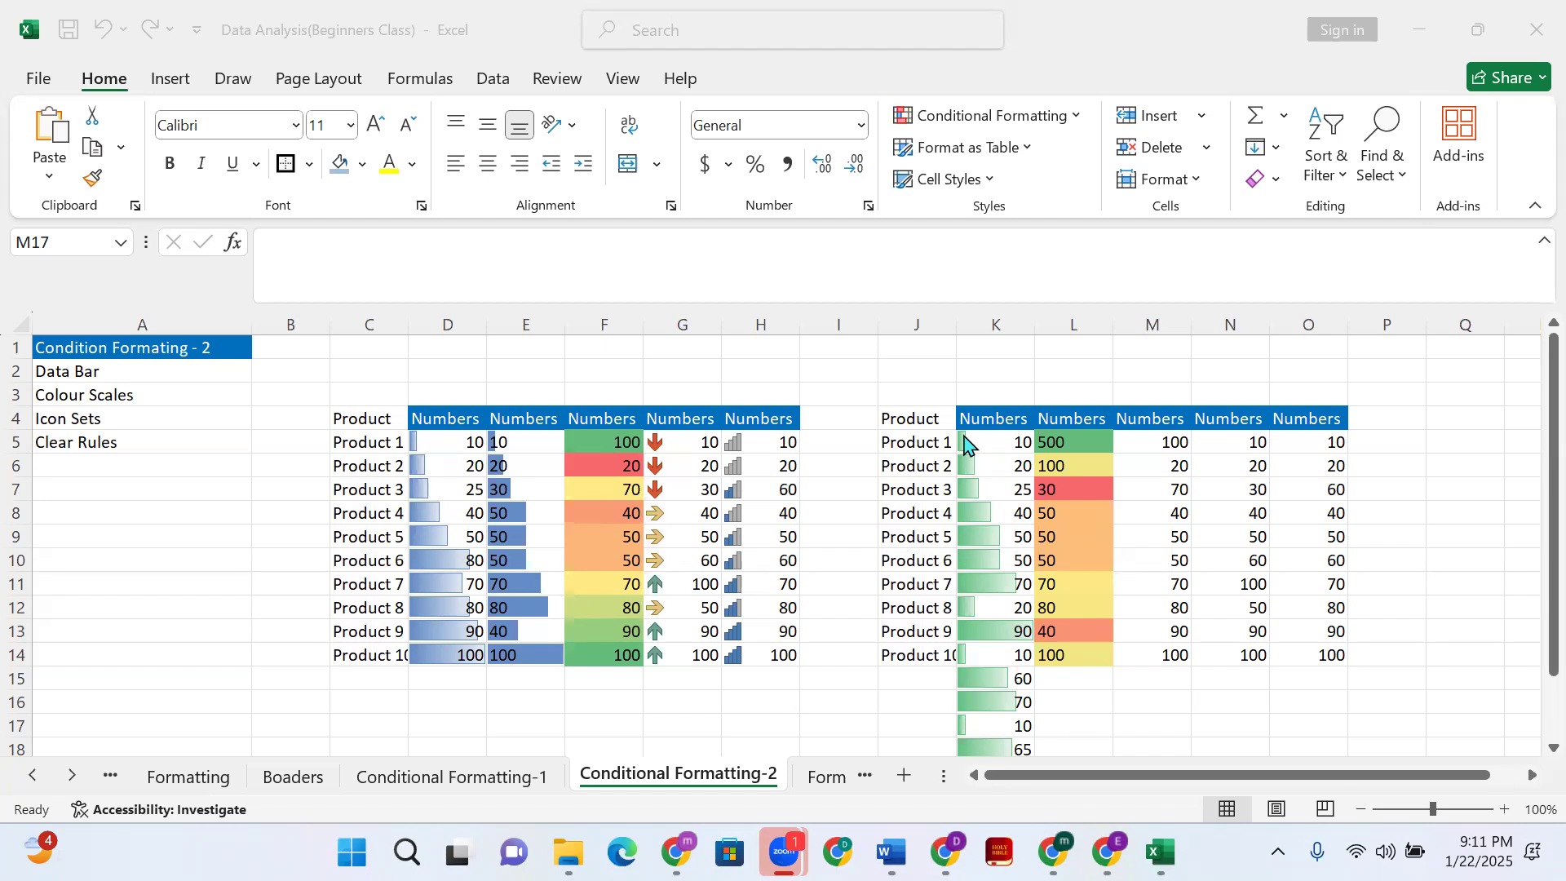
click(1071, 653)
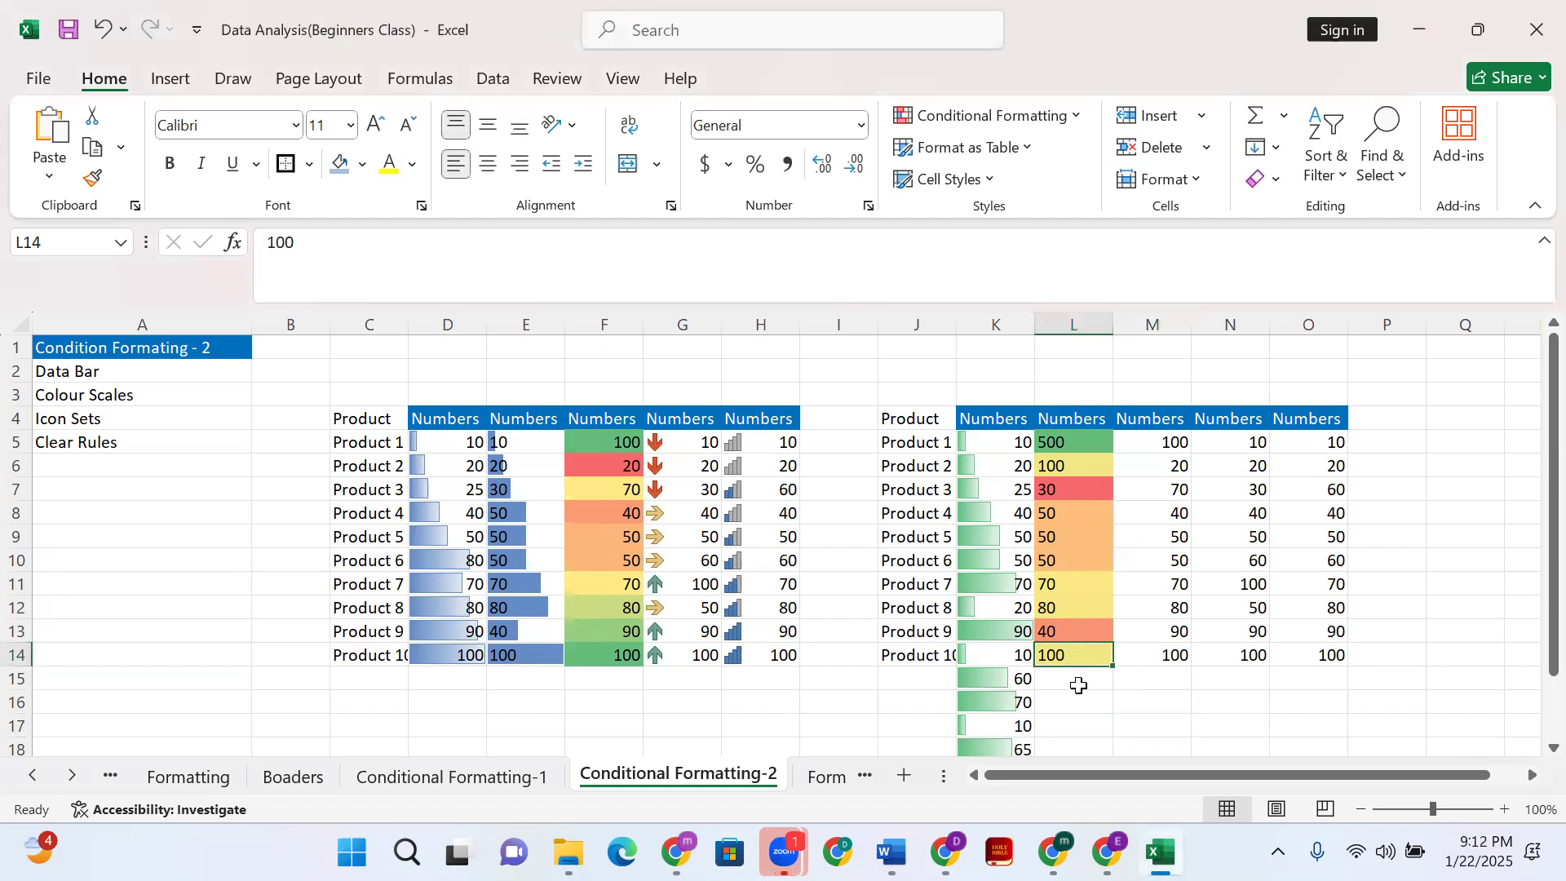
click(1058, 441)
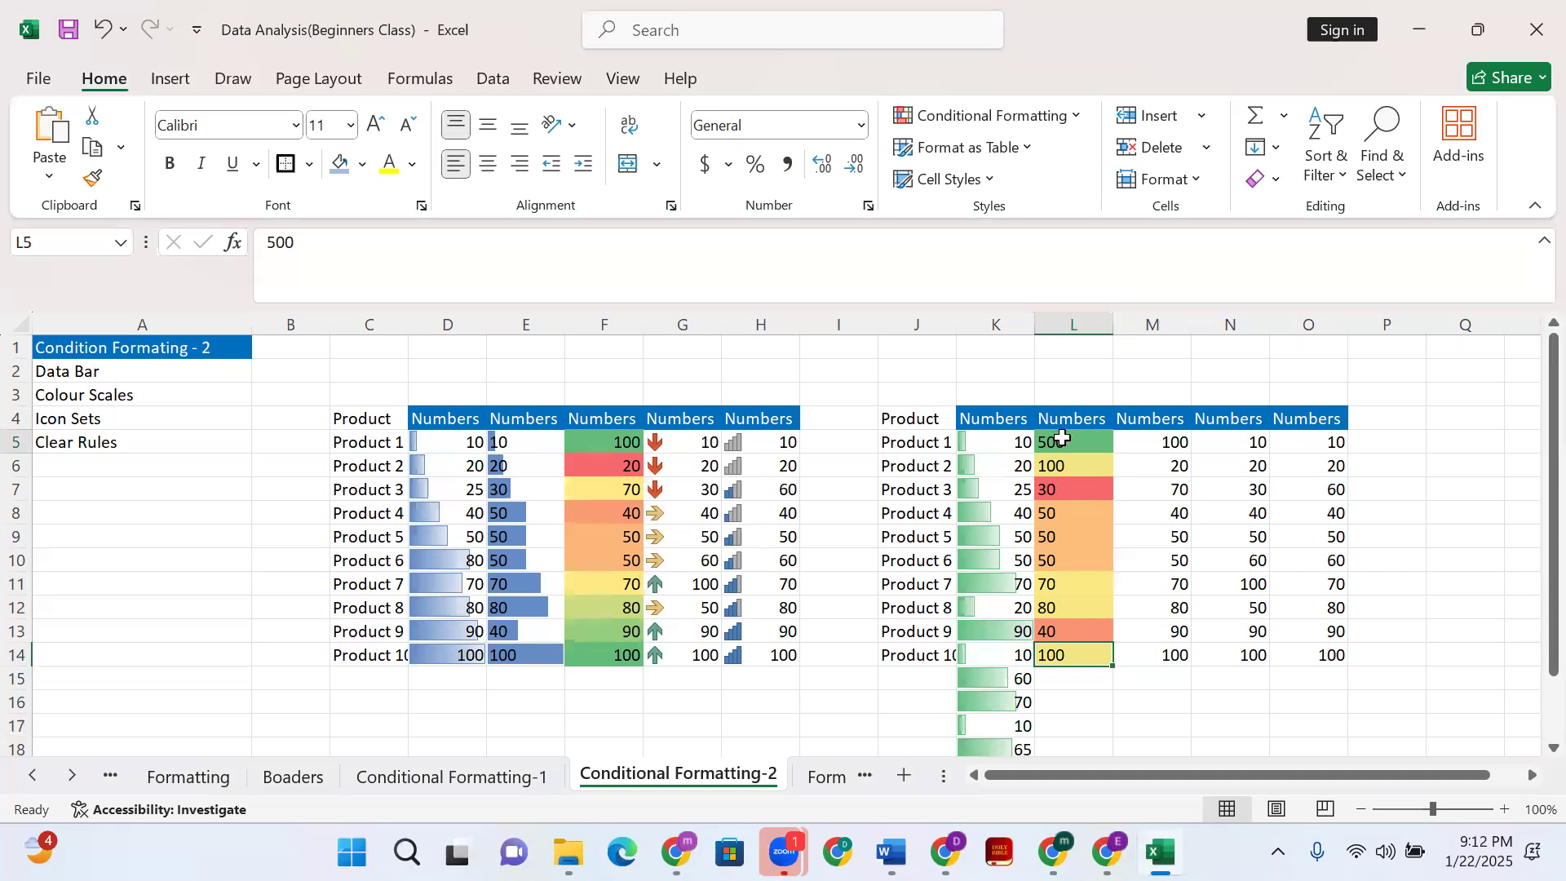
click(1062, 465)
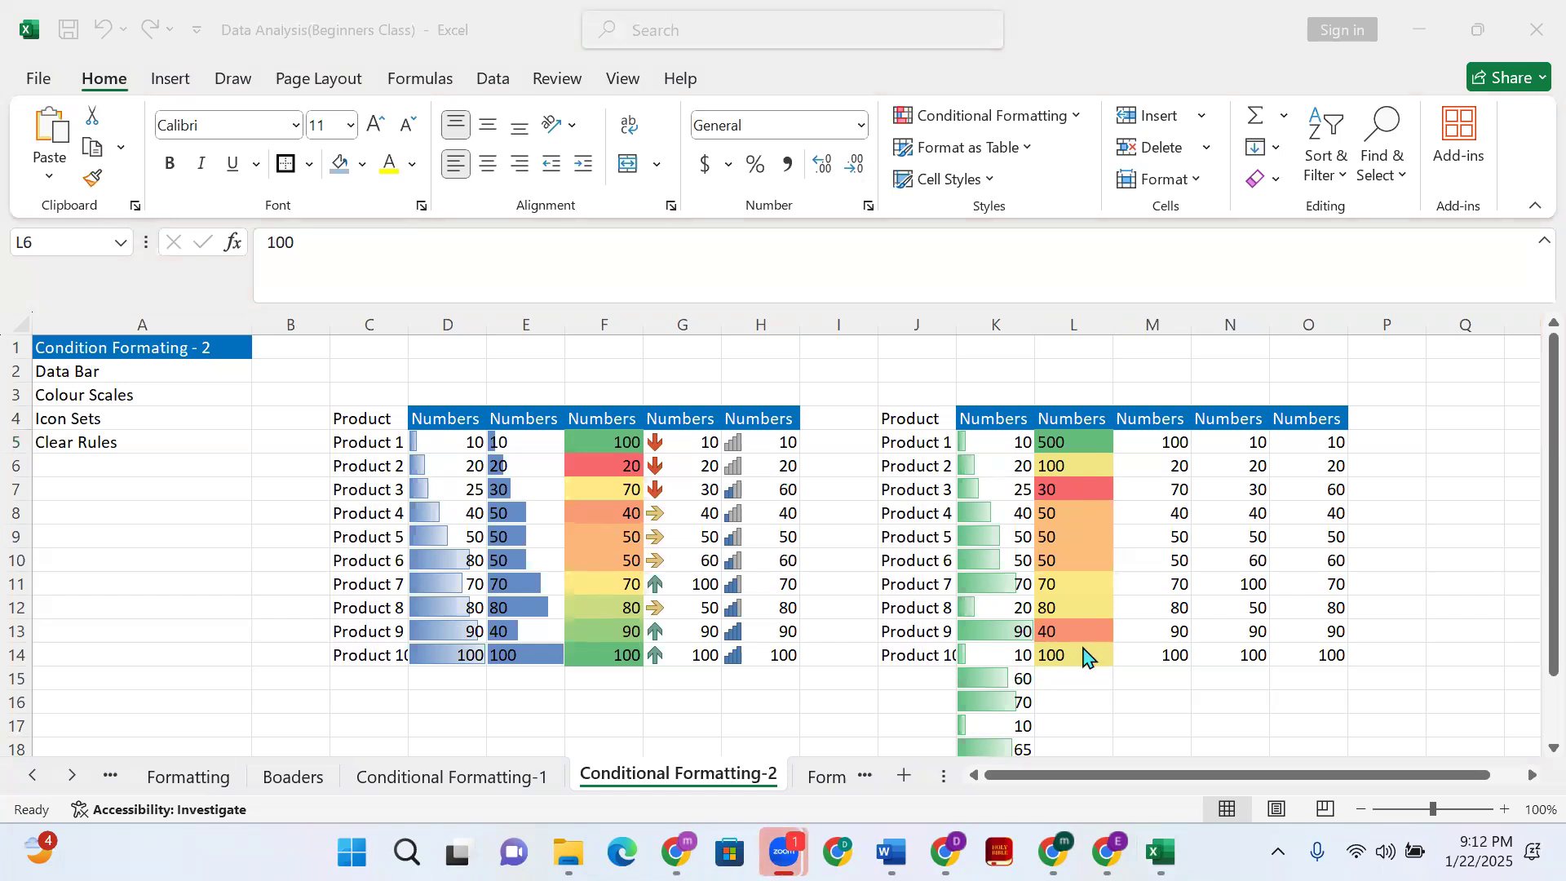
click(1062, 444)
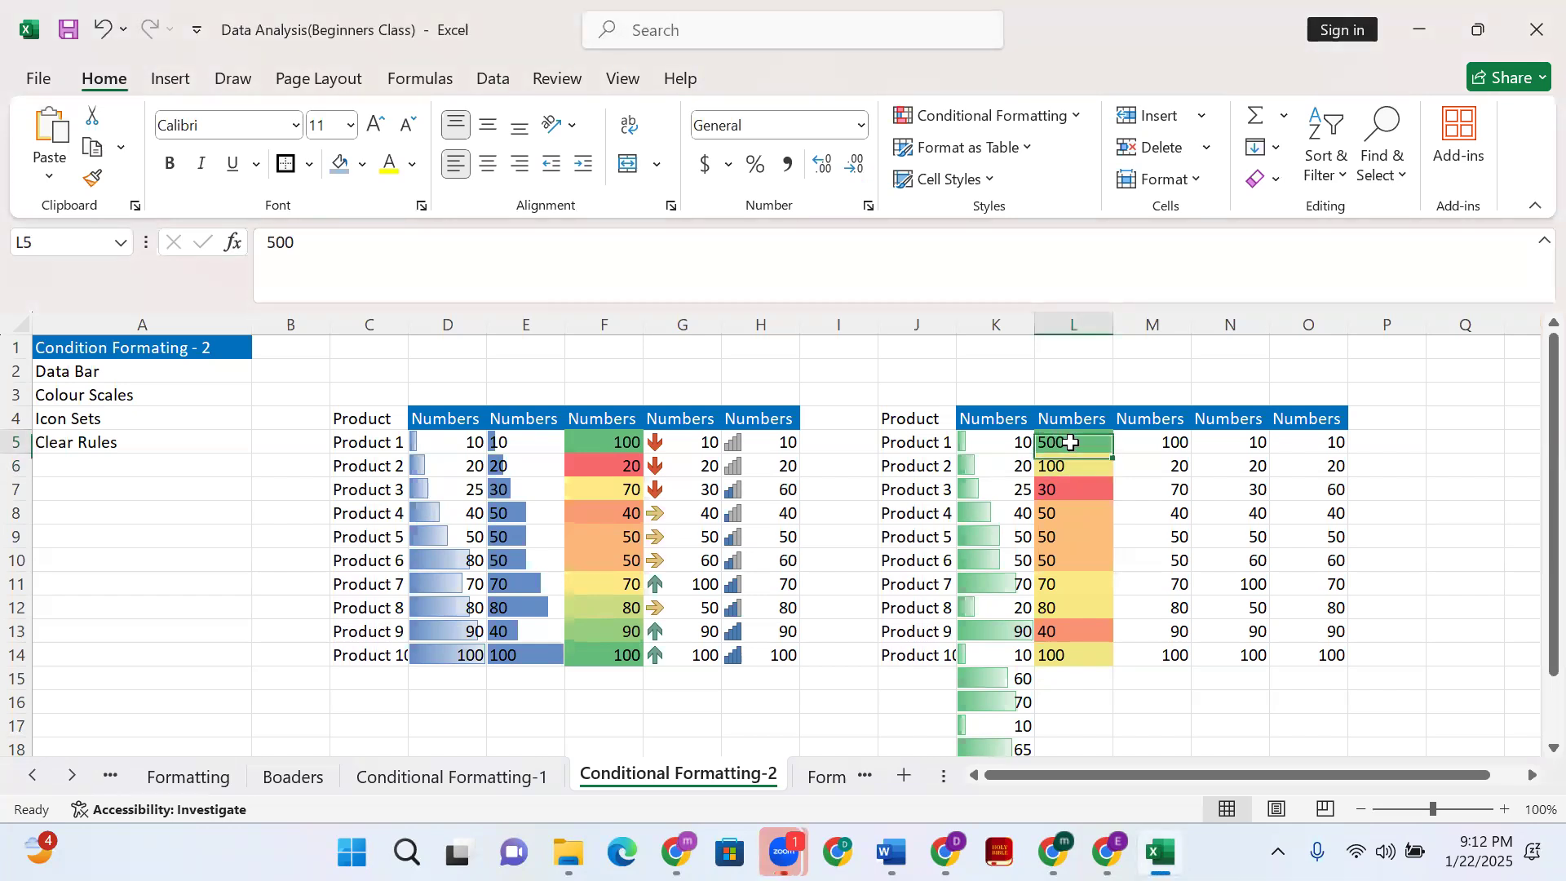
shift+click(1095, 656)
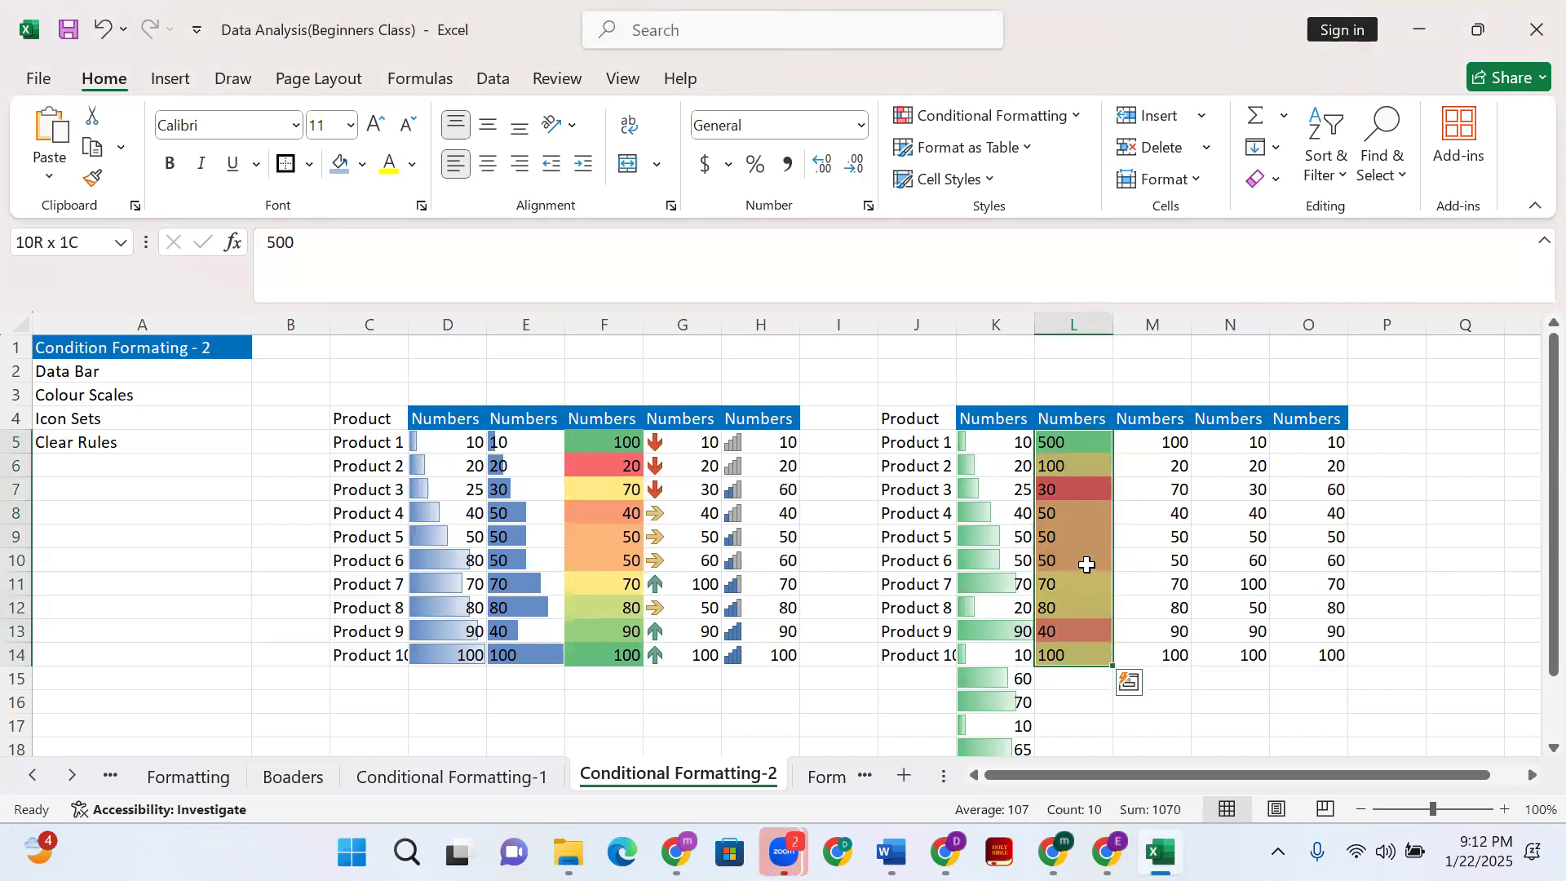
click(1075, 466)
Set Product 3's number in L7 to 300 and Product 9's number in L13 to 400
click(1076, 488)
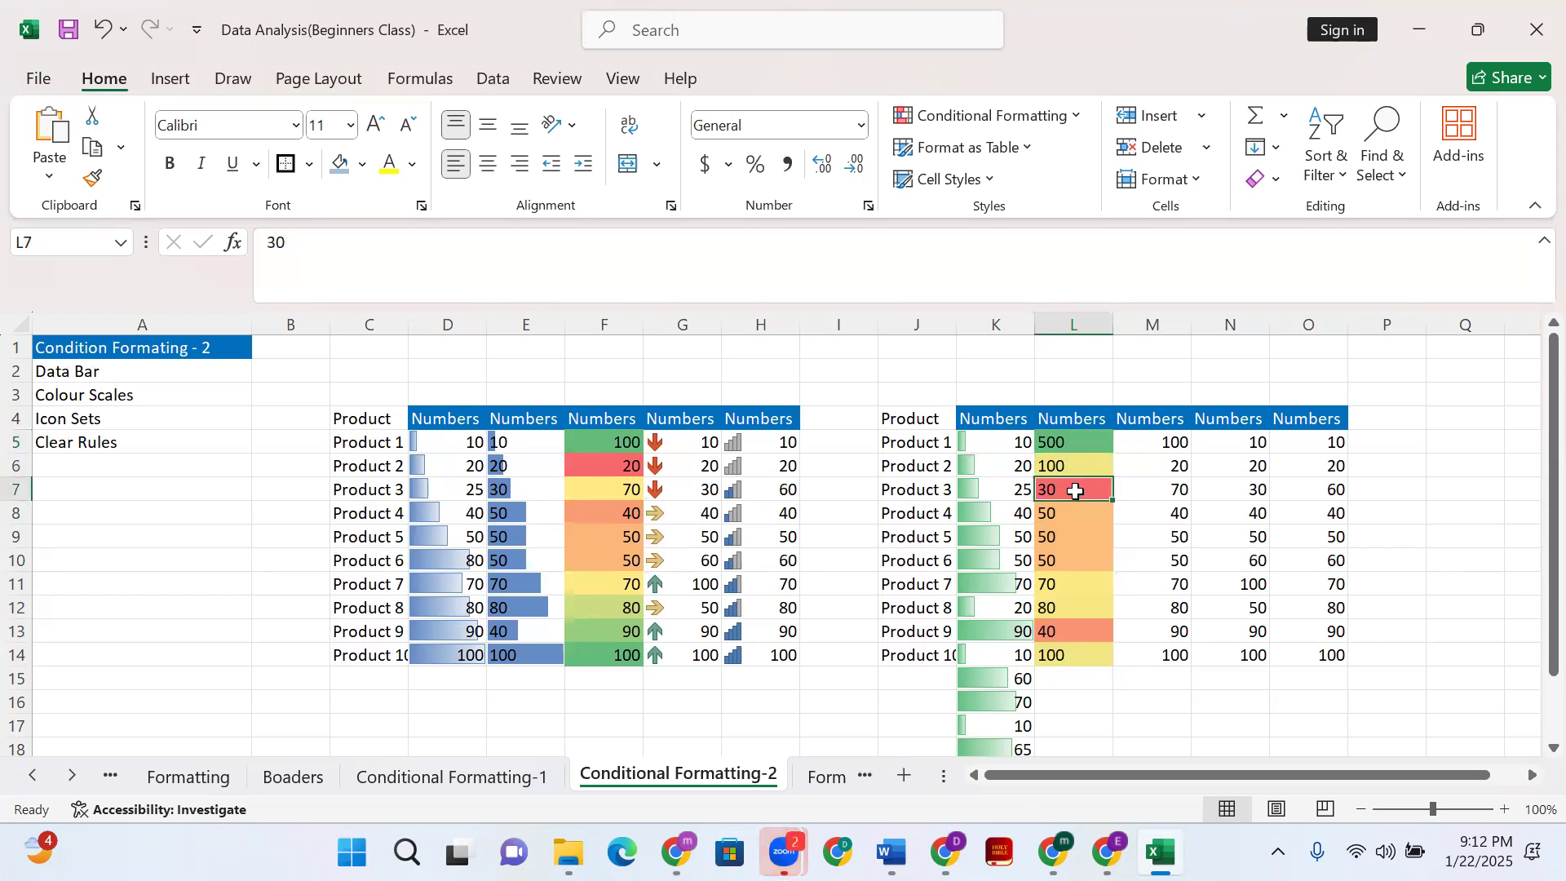
text(300)
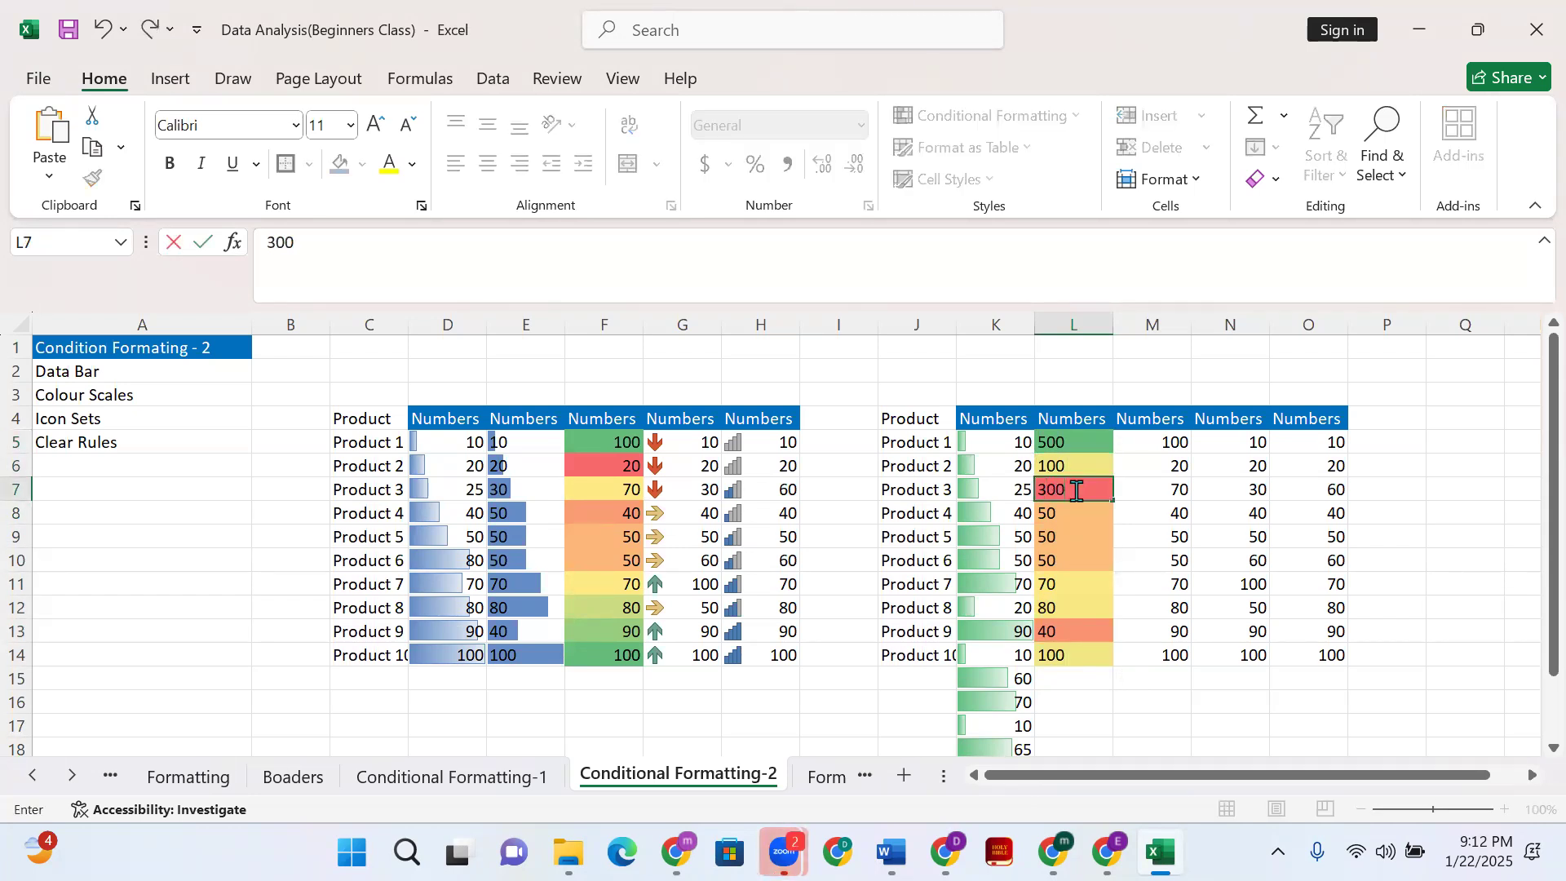
key(Return)
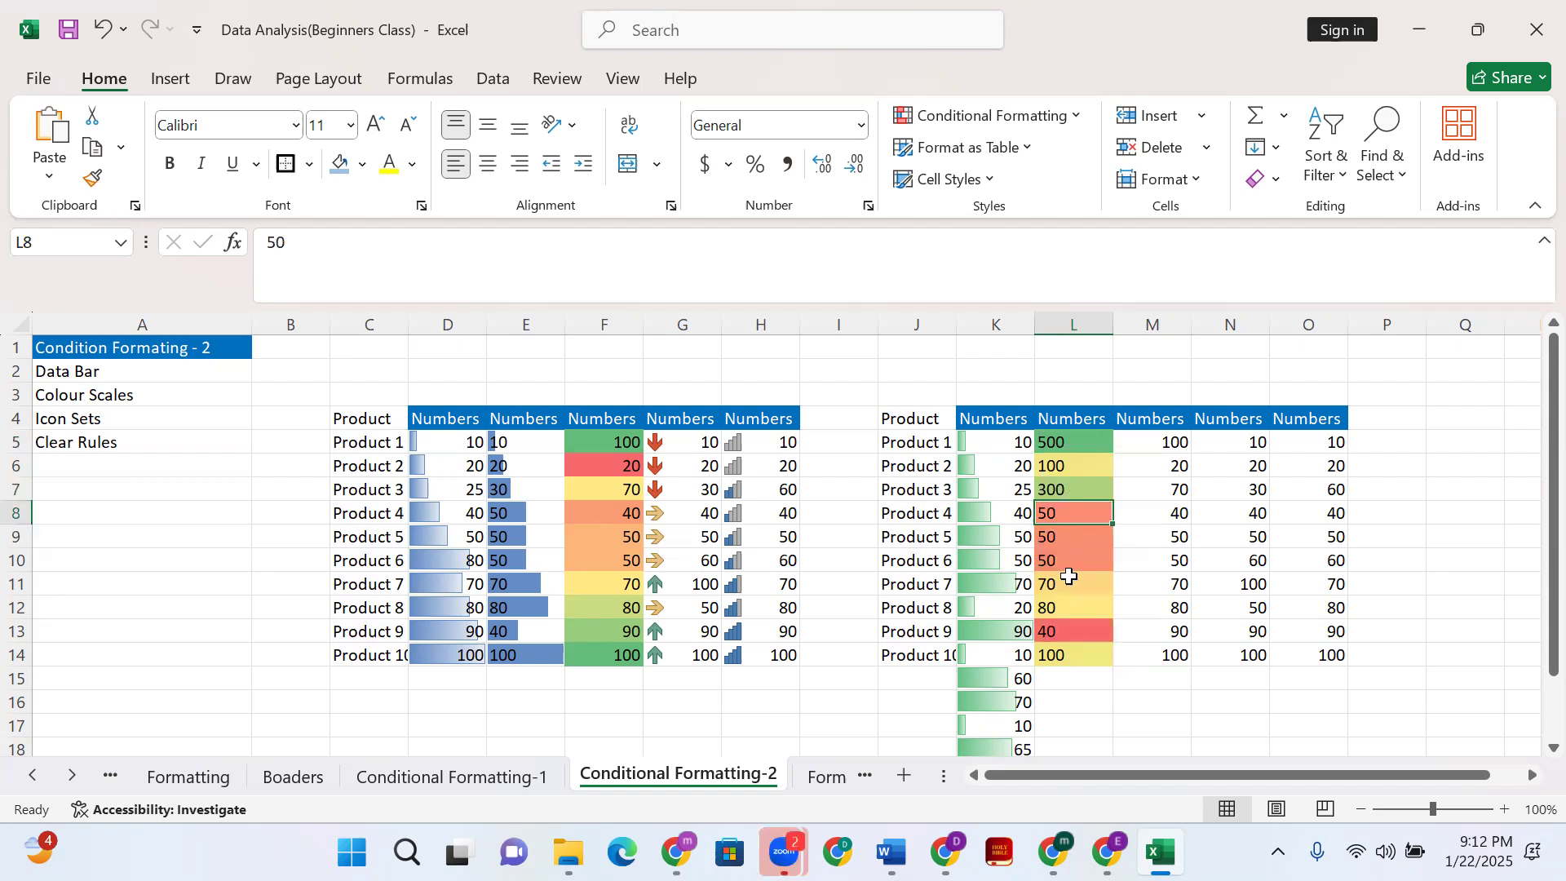
click(1057, 631)
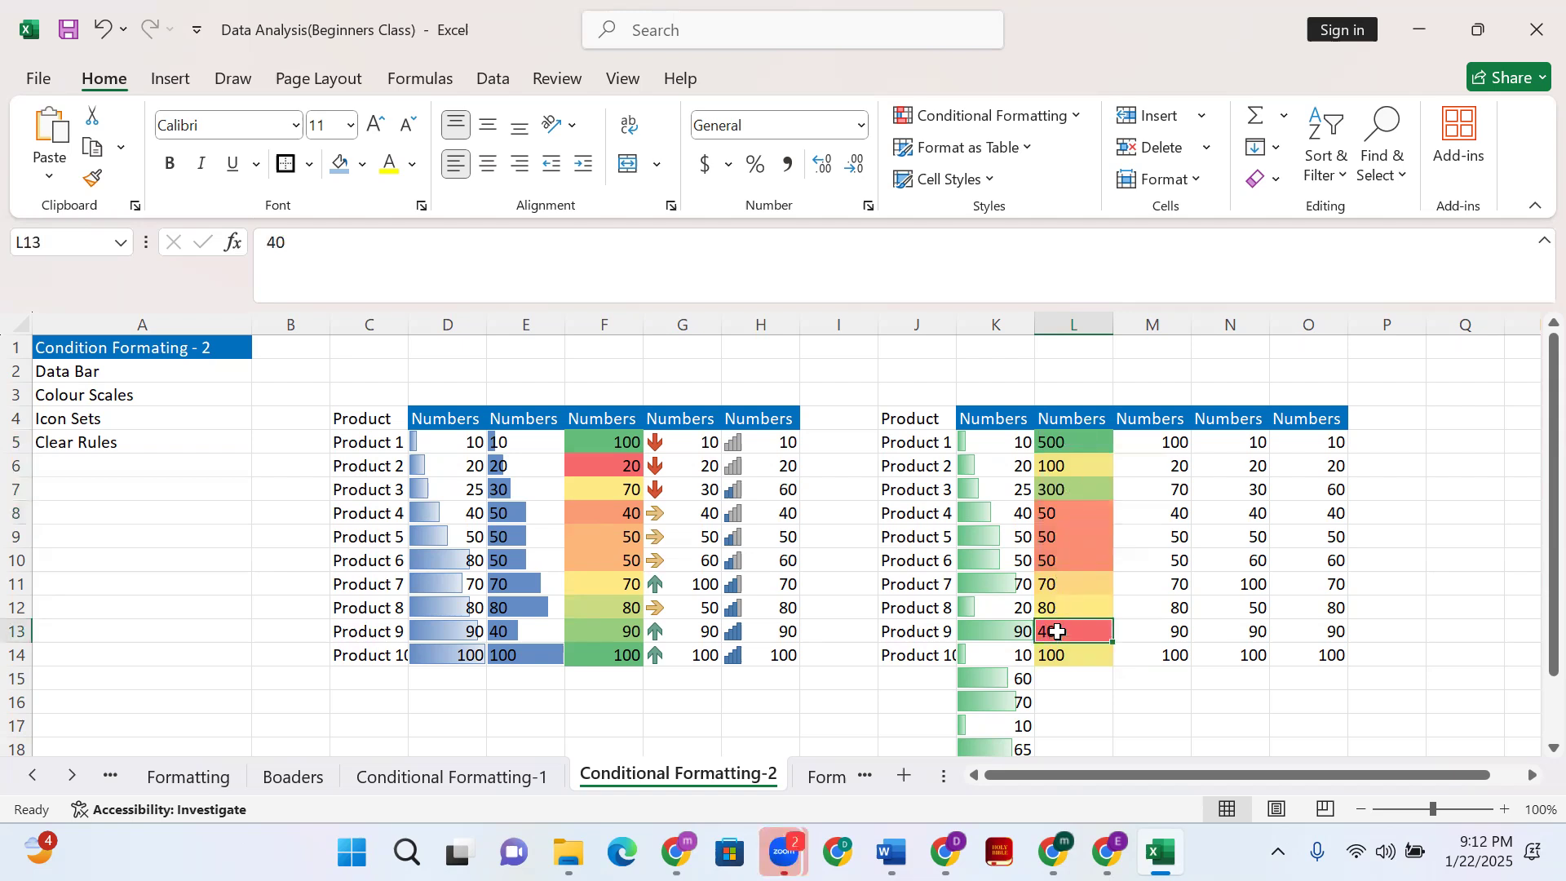
double_click(1057, 631)
text(0)
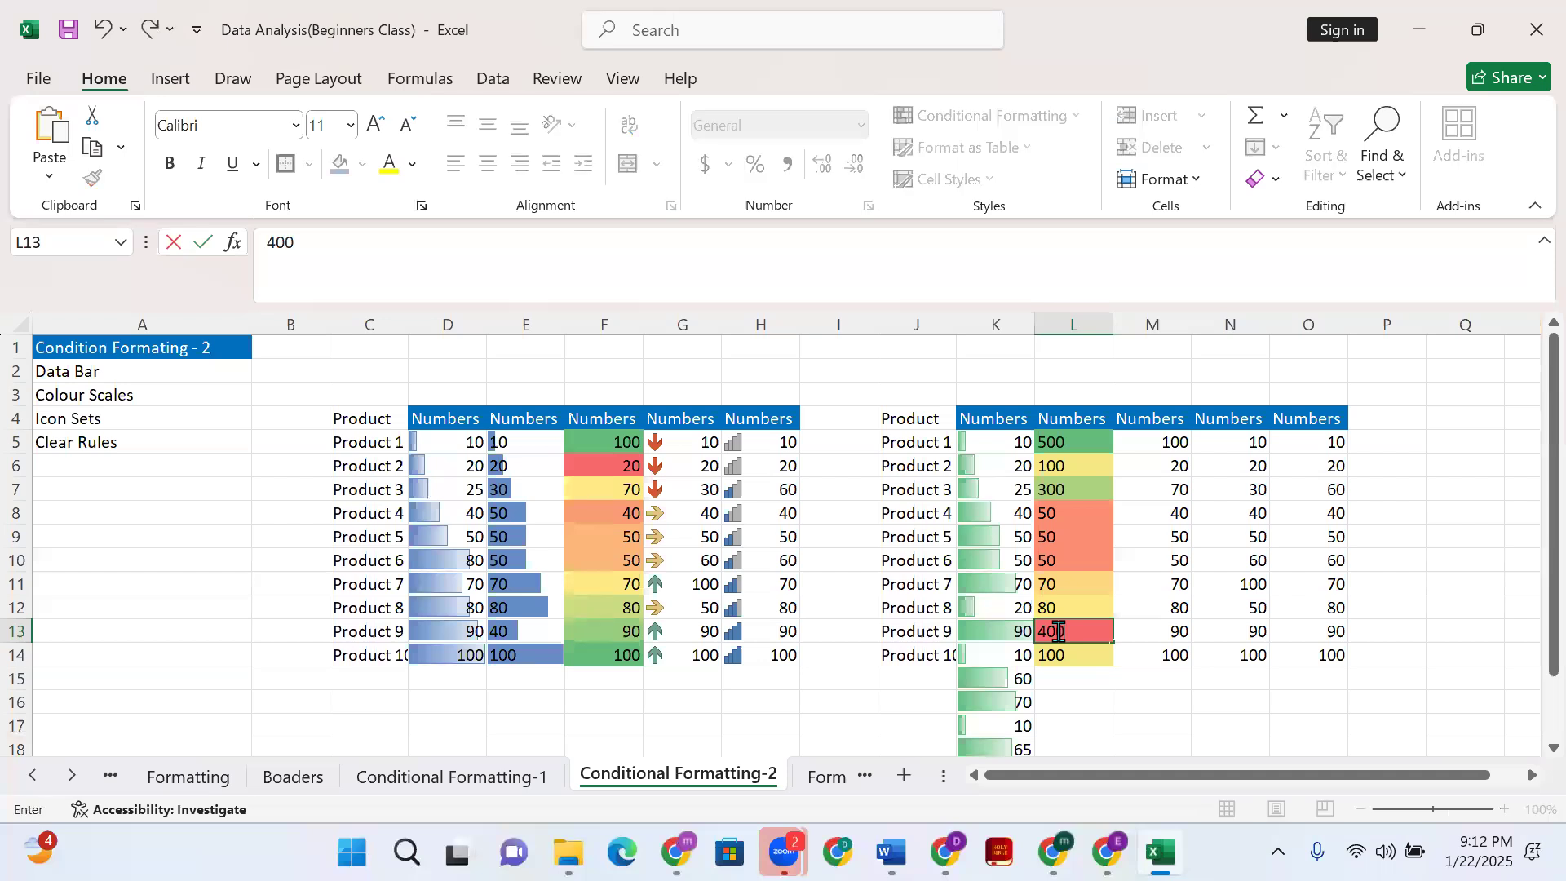
key(shift+Return)
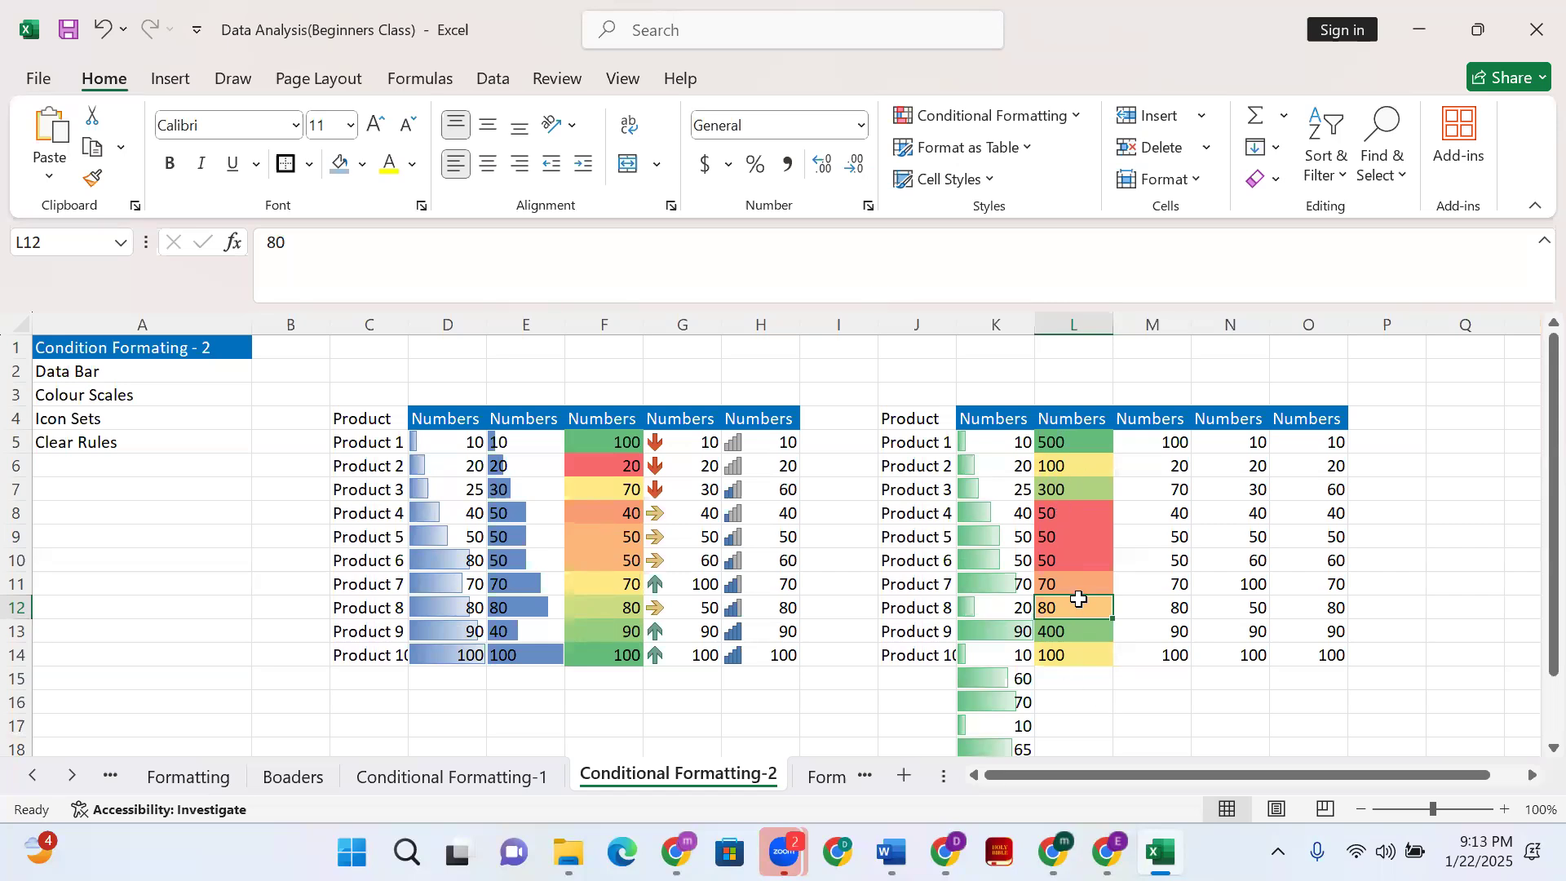
Apply the directional icon set with three coloured arrows (green, yellow, red) to the product numbers in L5 to L14
click(1164, 446)
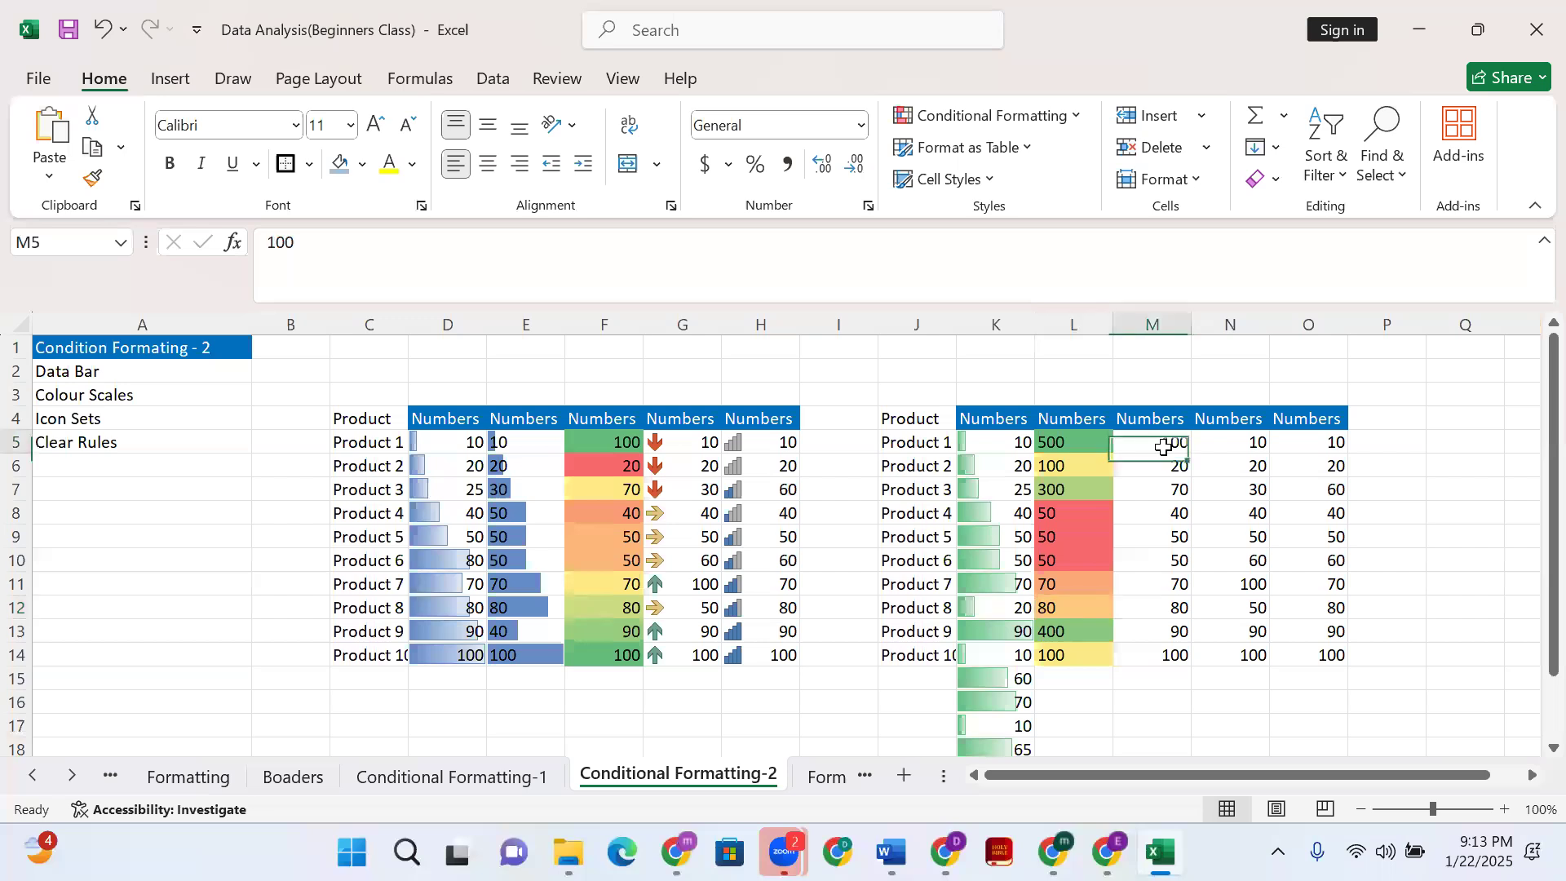
click(127, 412)
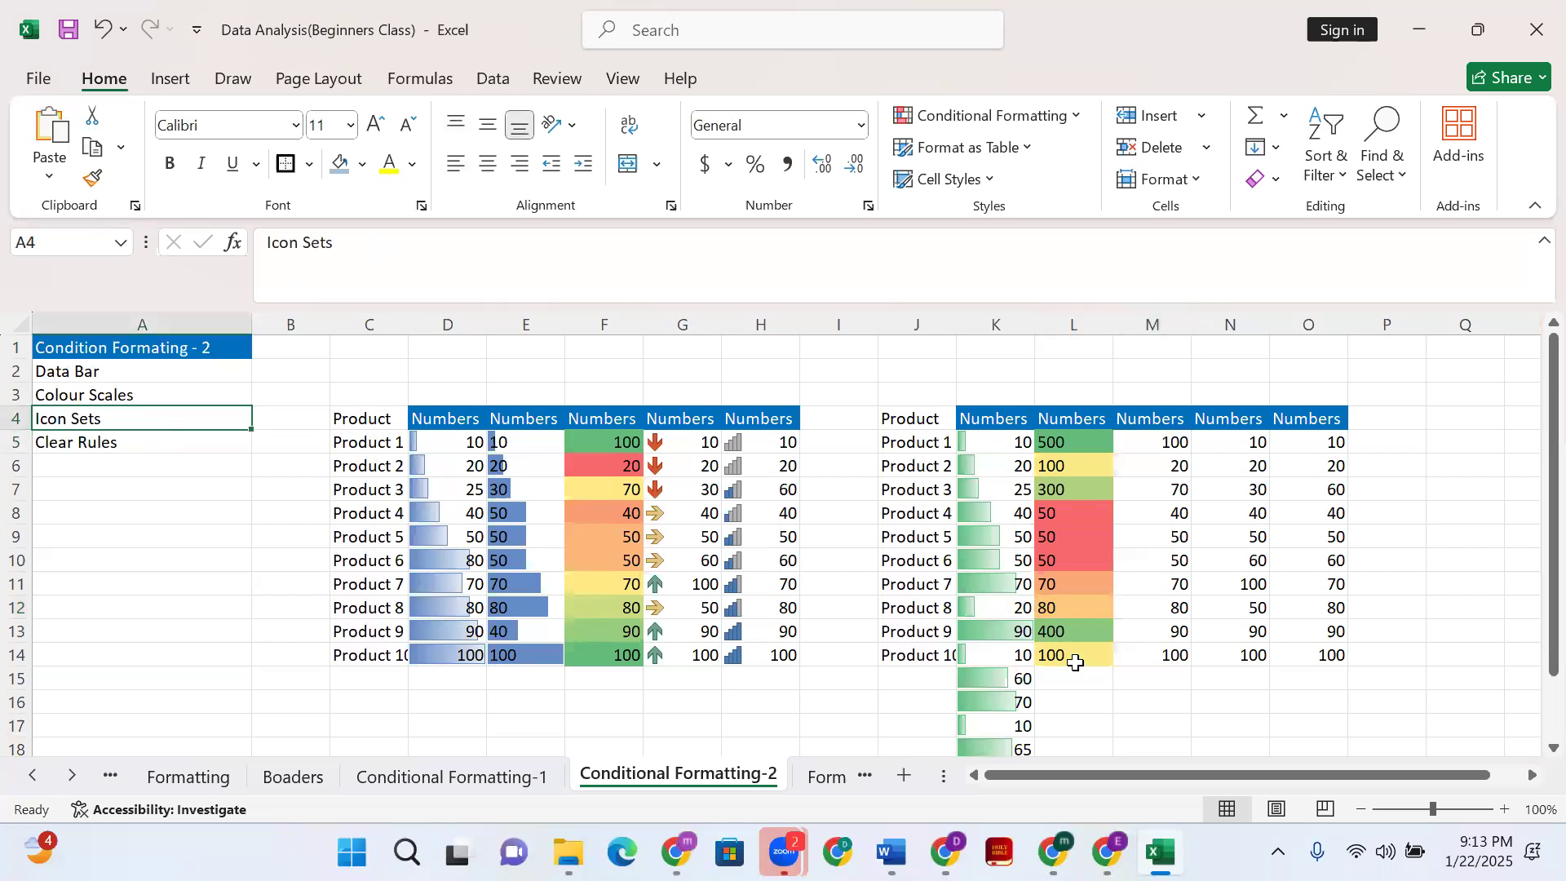
shift+click(1075, 662)
drag(1069, 444, 1074, 659)
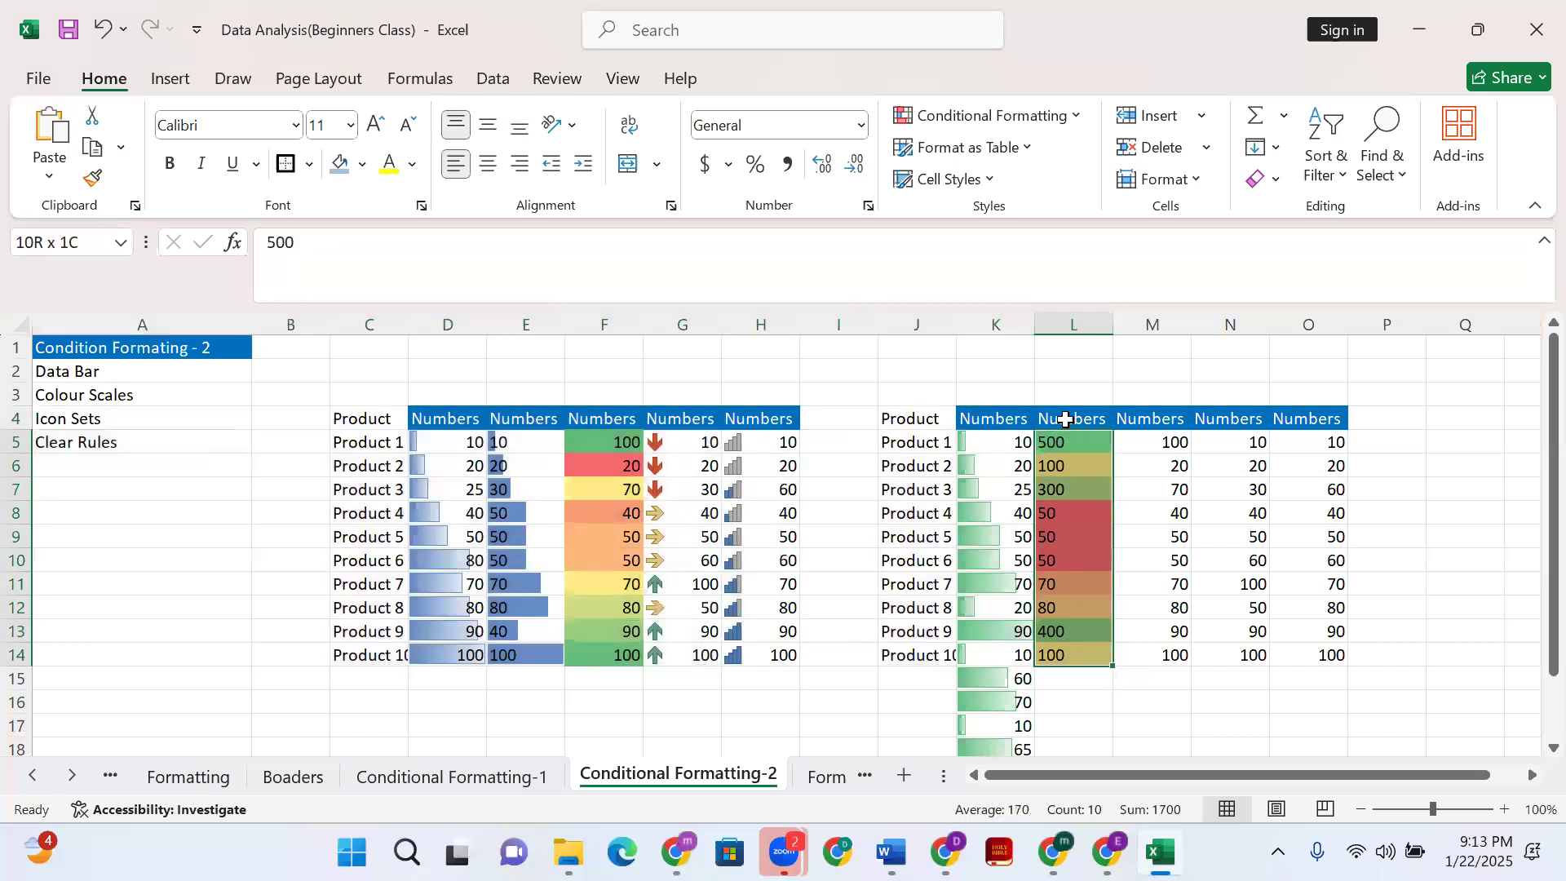
click(989, 124)
mouse_move(1049, 365)
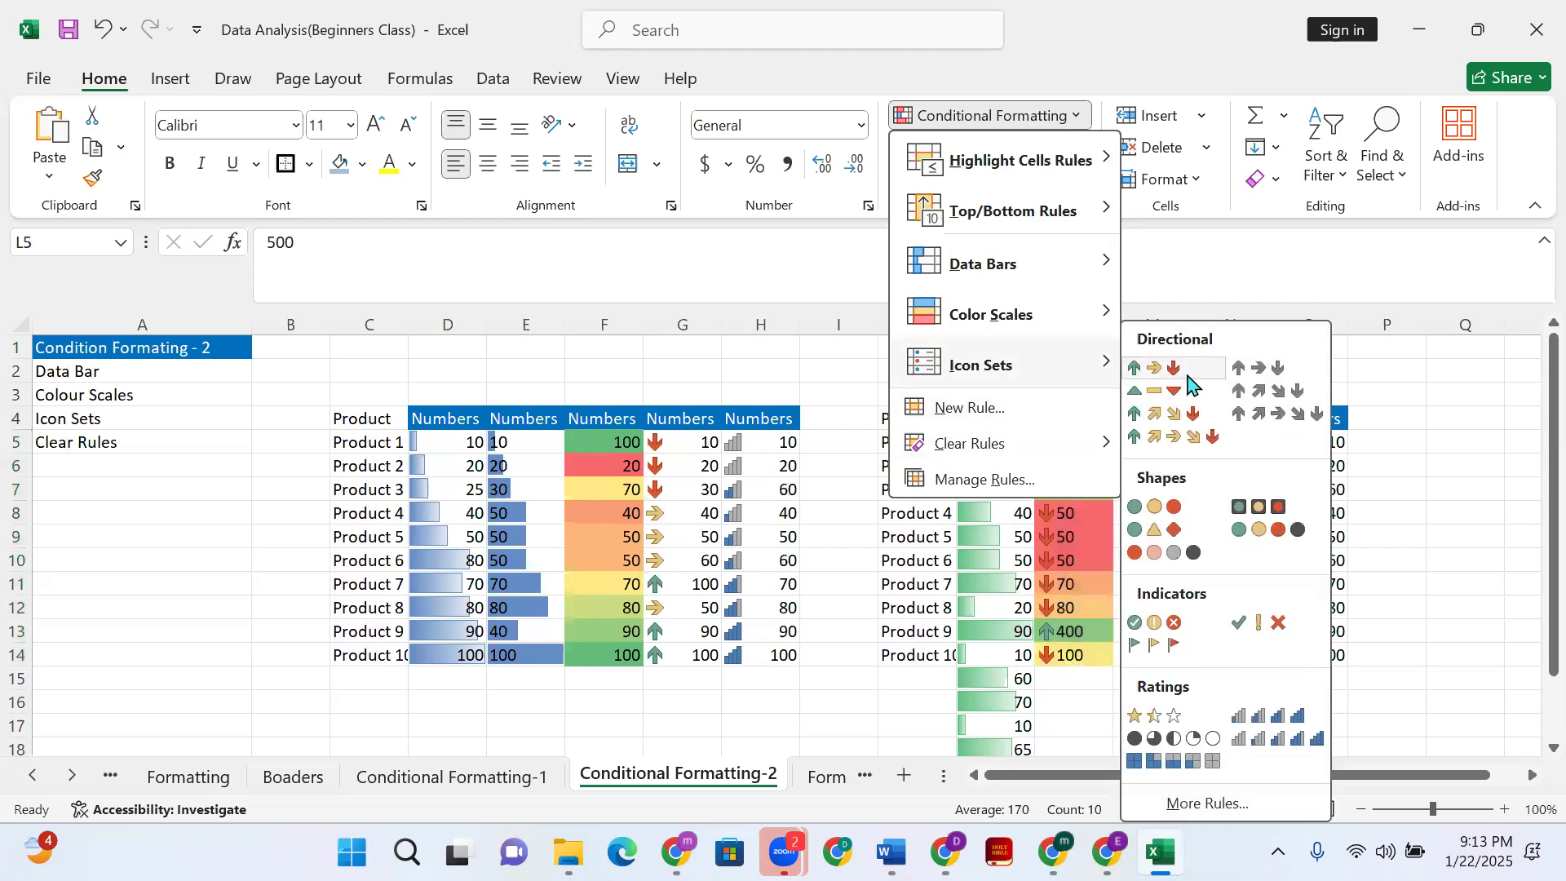
click(1175, 371)
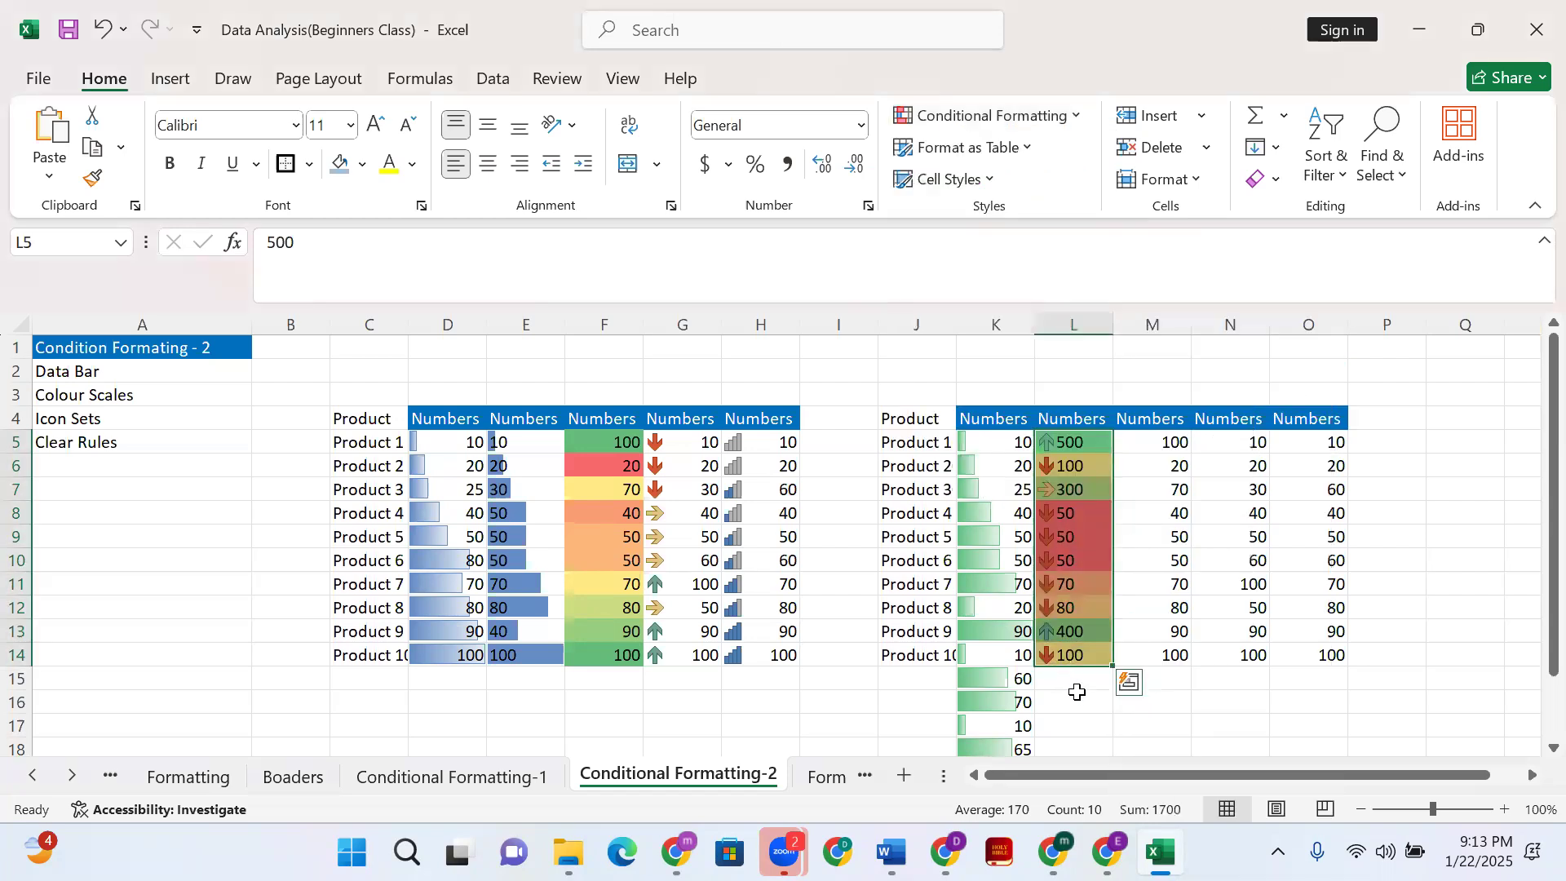
click(1072, 691)
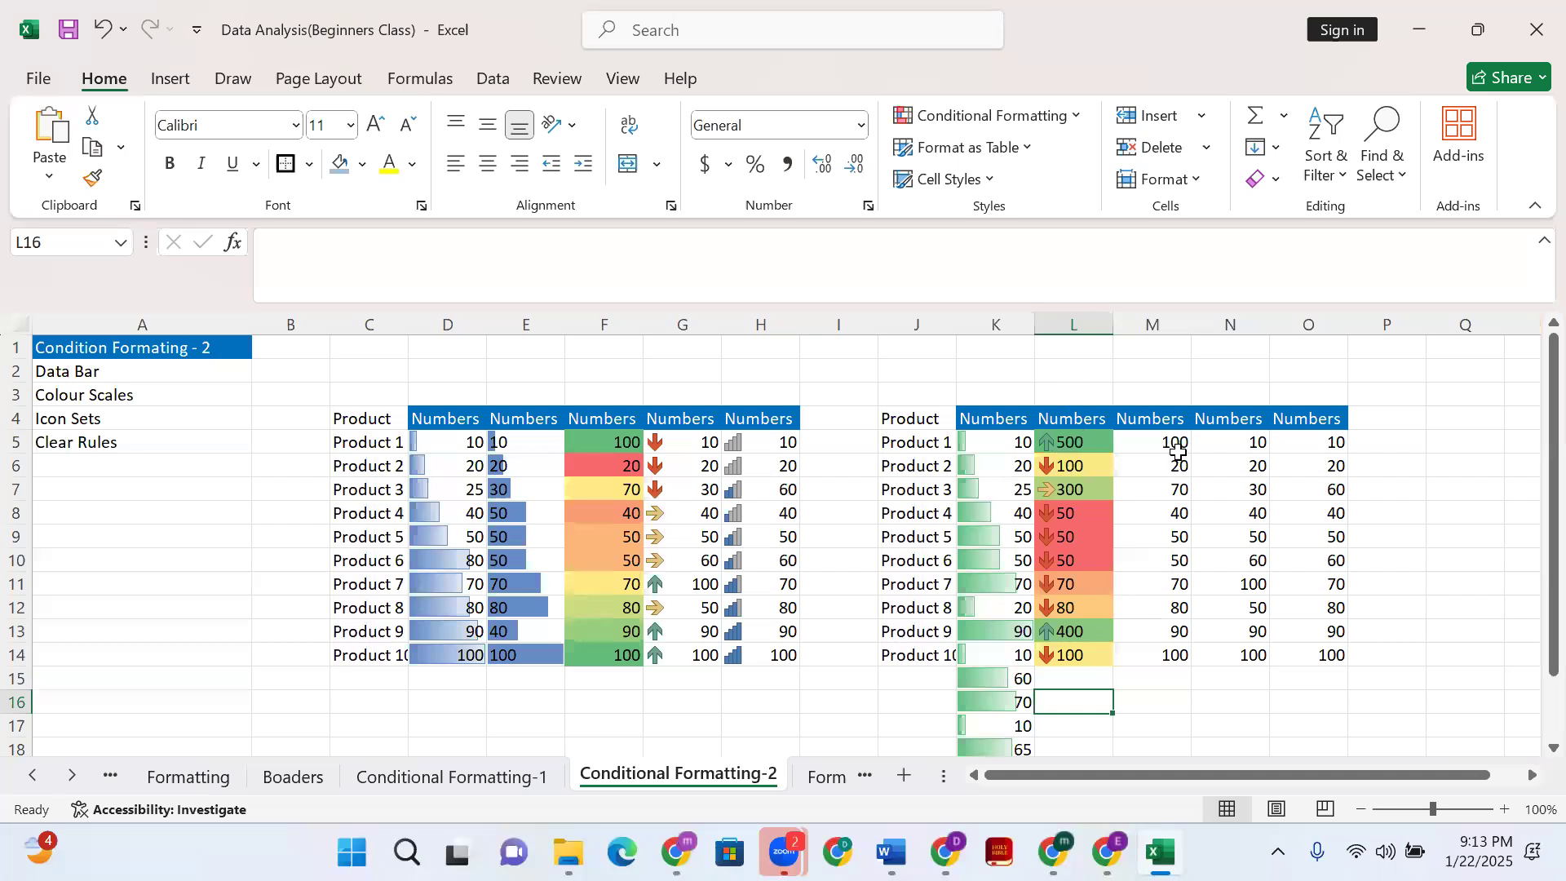
Apply the directional icon set with four coloured arrows to the product numbers in M5 to M14
drag(1171, 442, 1174, 652)
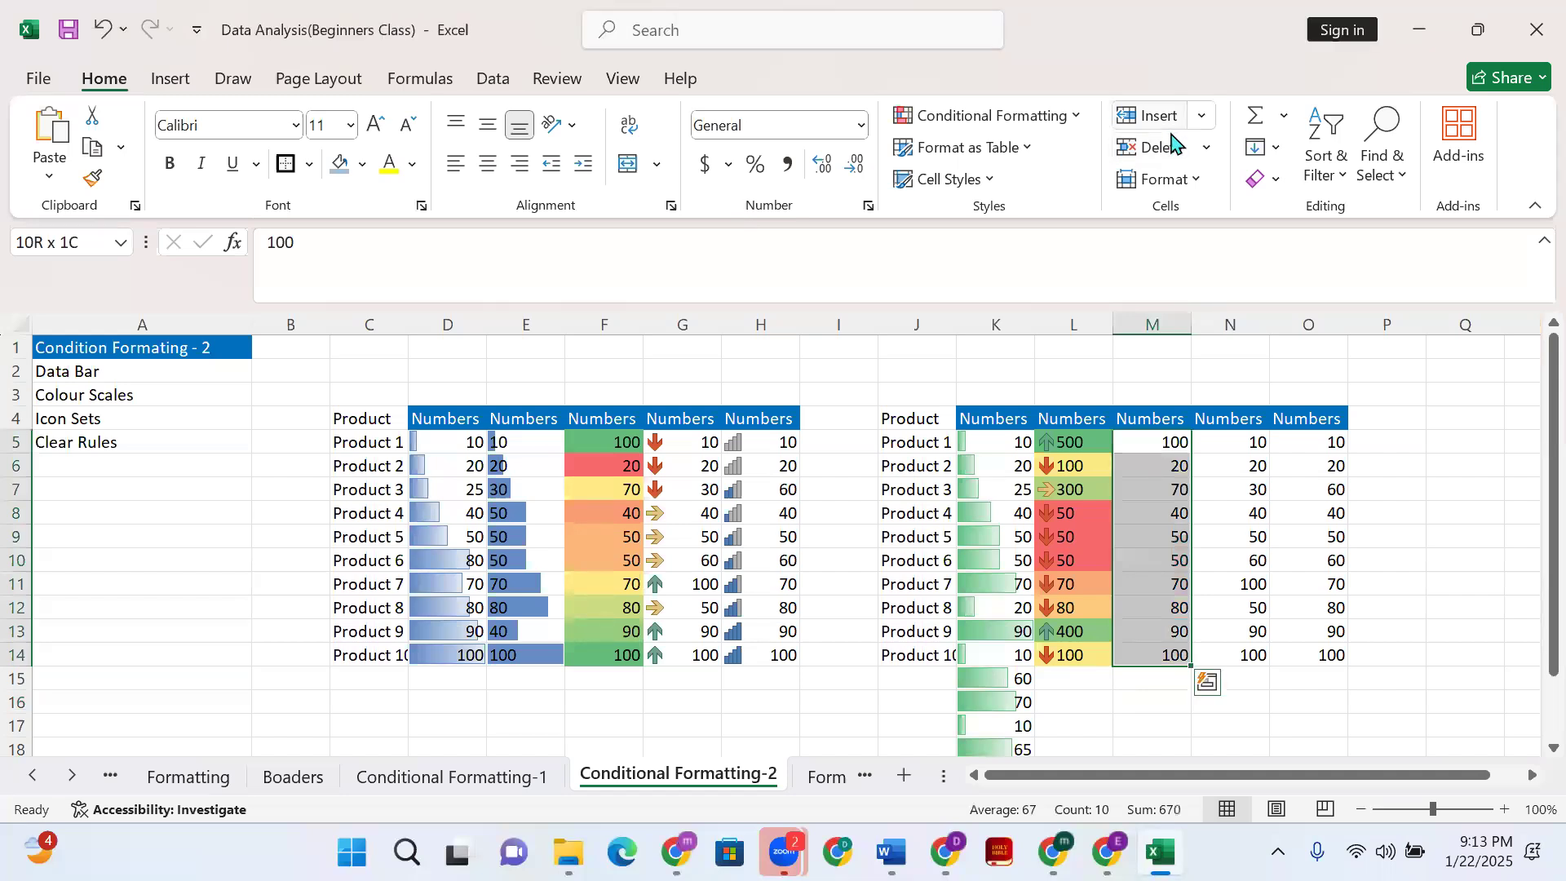
click(1074, 123)
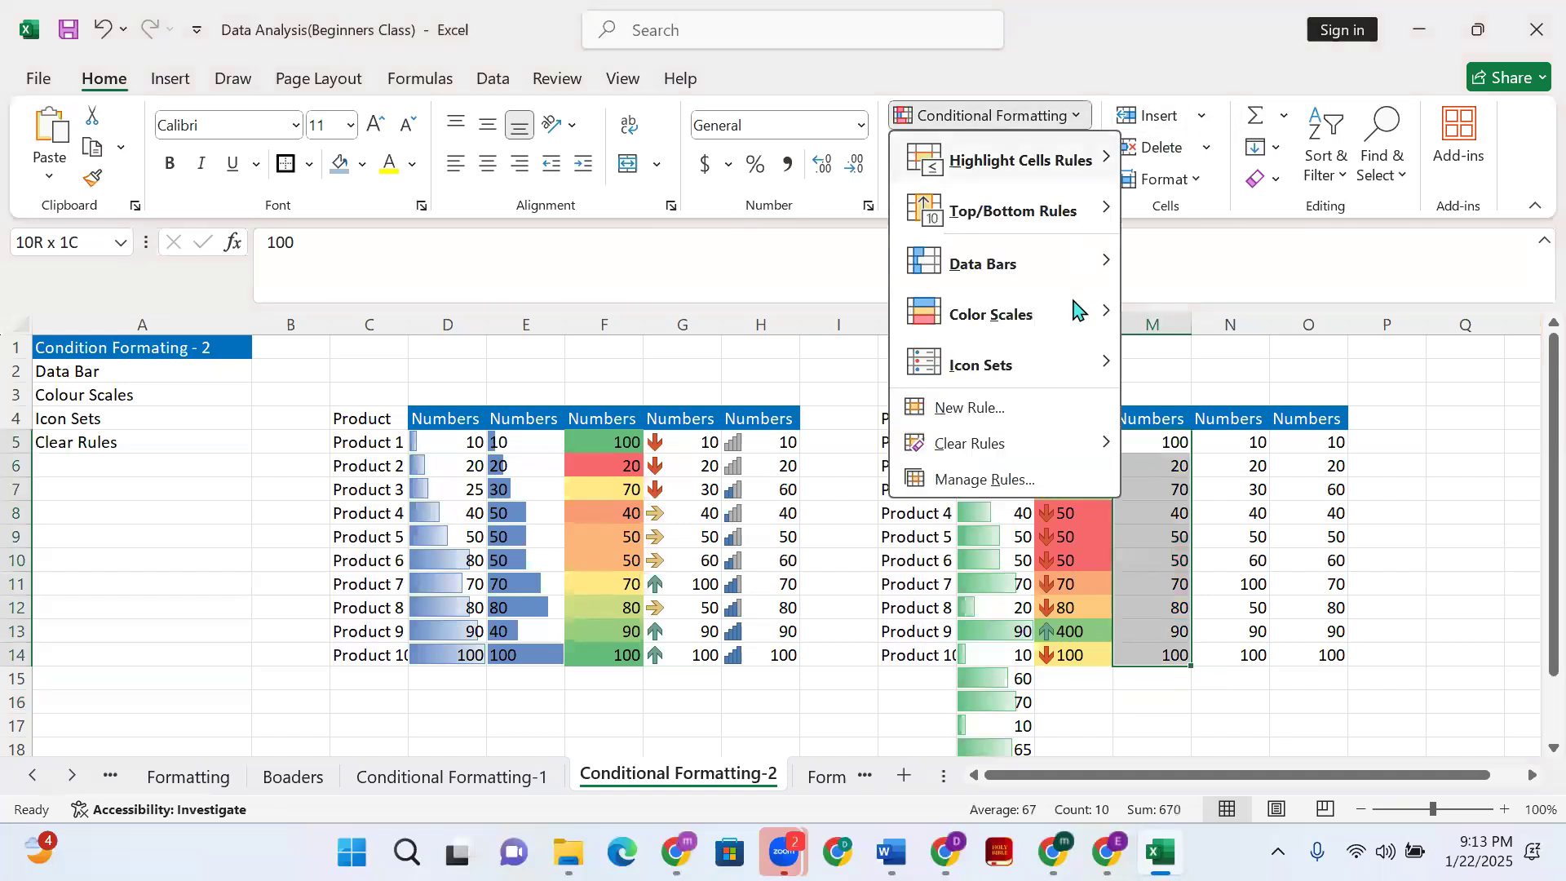
mouse_move(1109, 365)
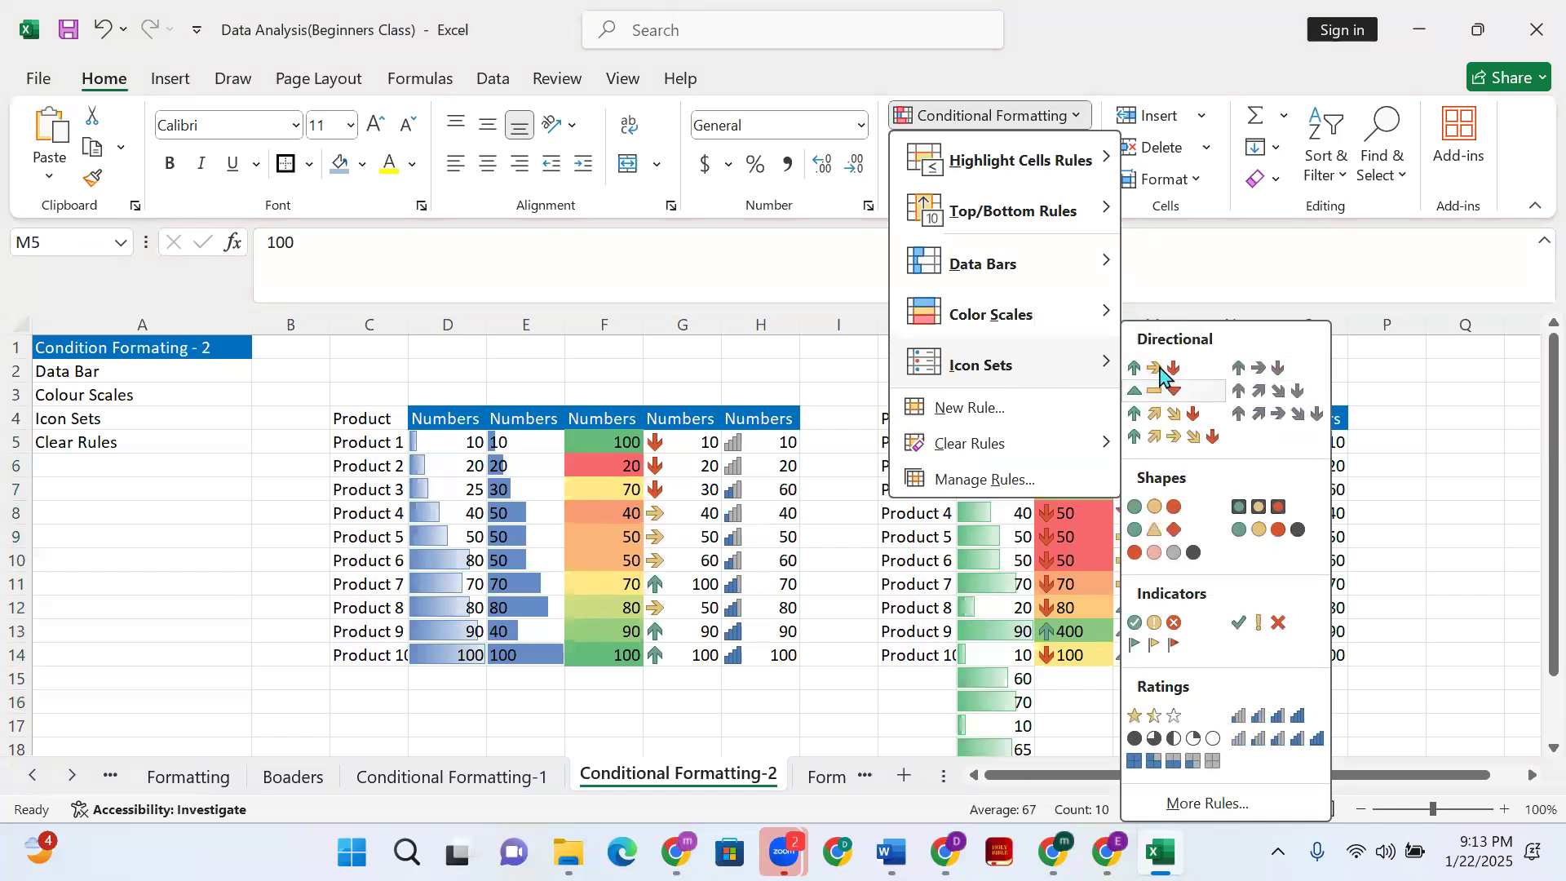
click(1175, 414)
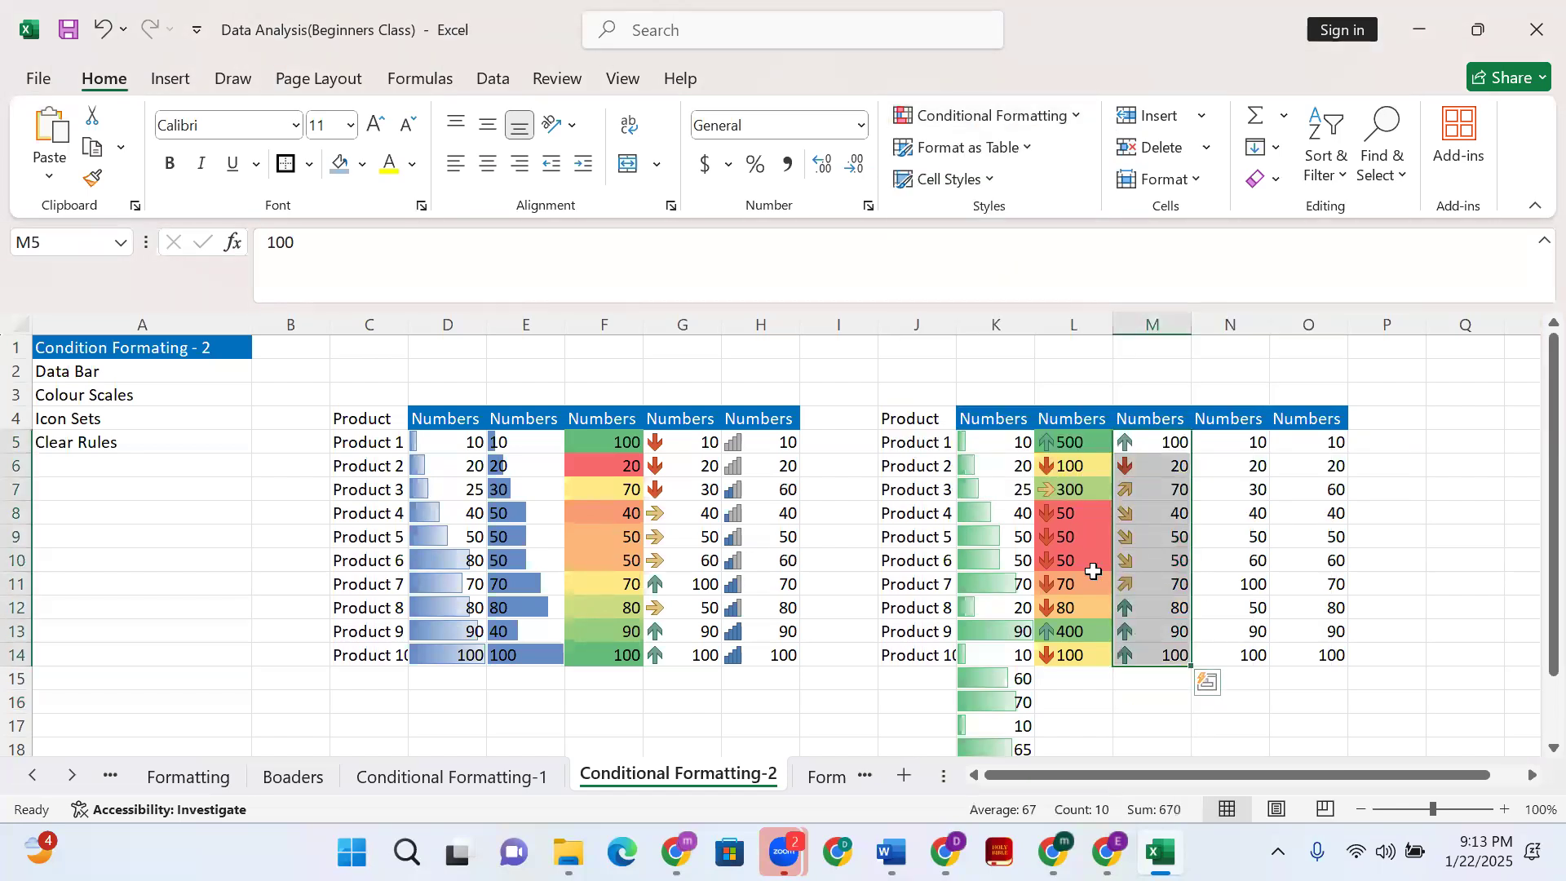
click(1144, 722)
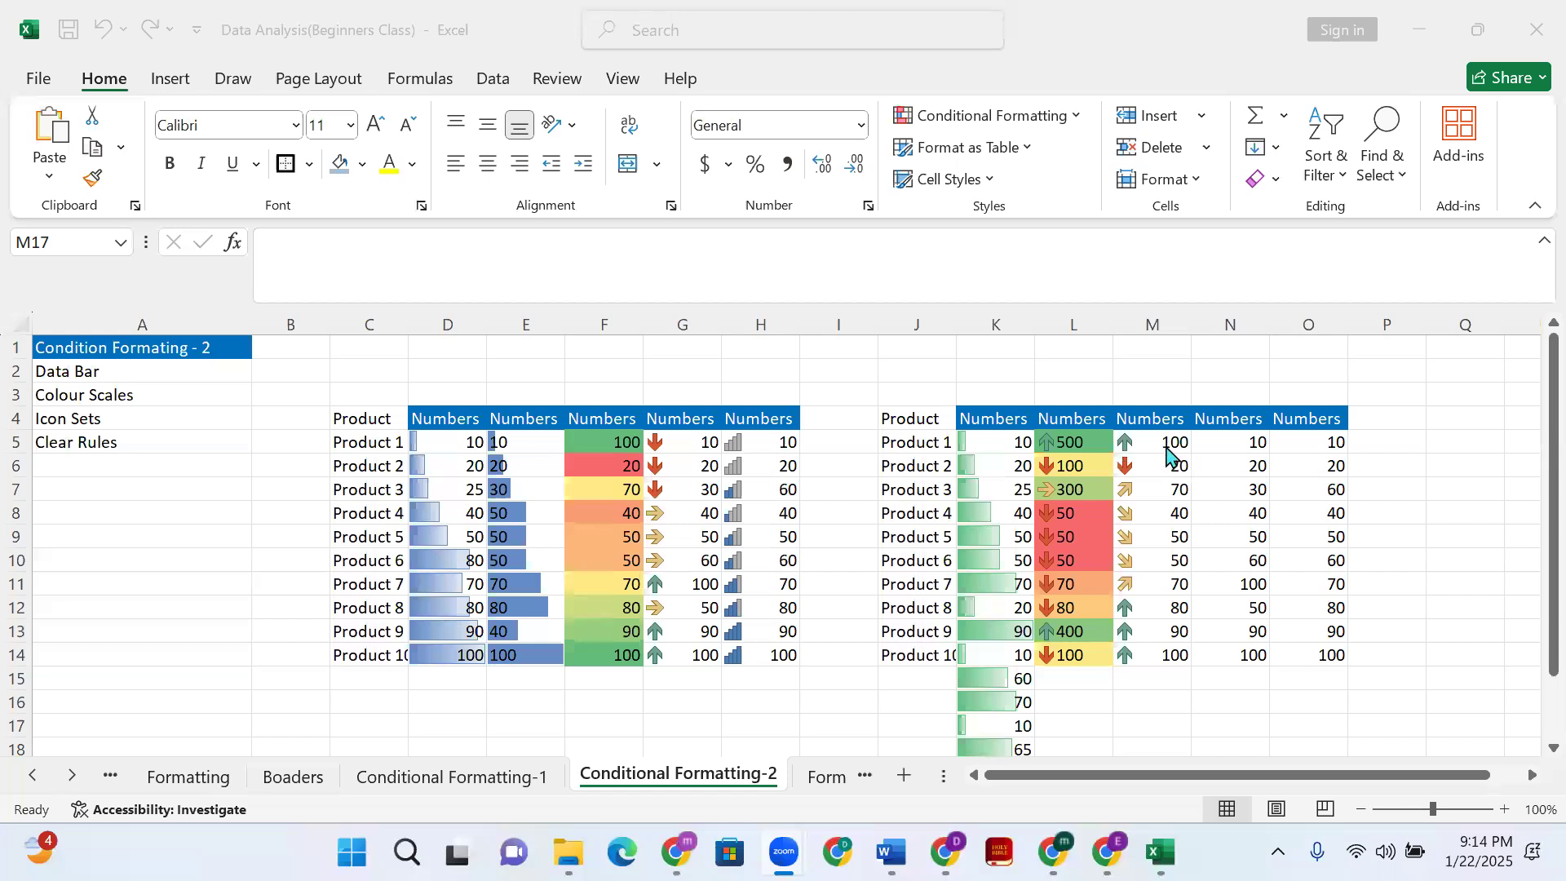
Apply the ratings icon set with four signal bars to the product numbers in N5 to N14
click(1207, 443)
click(1217, 442)
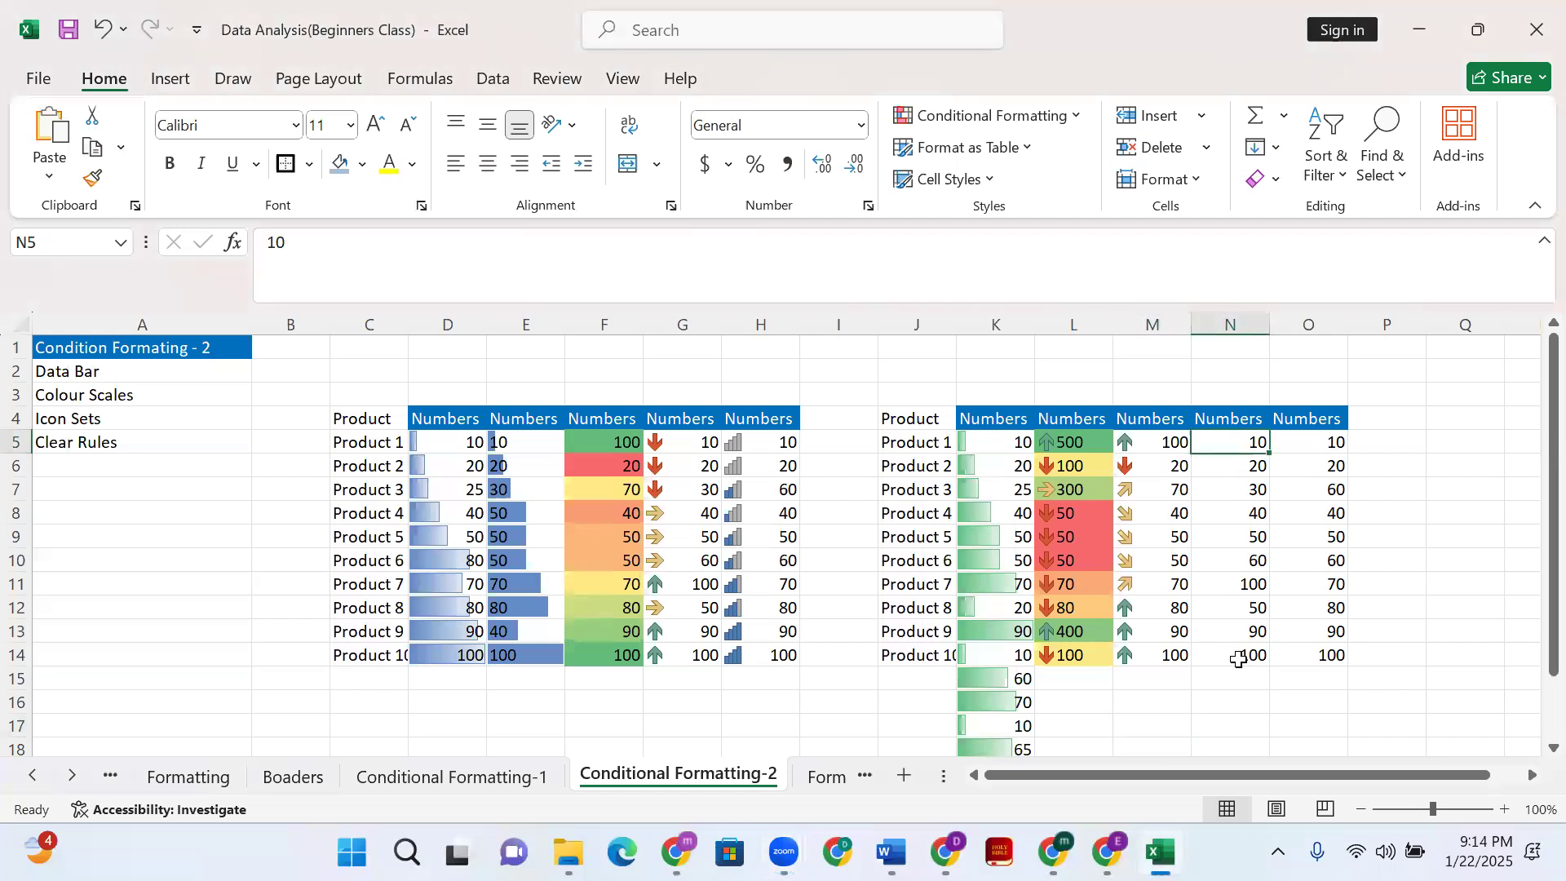
shift+click(1221, 657)
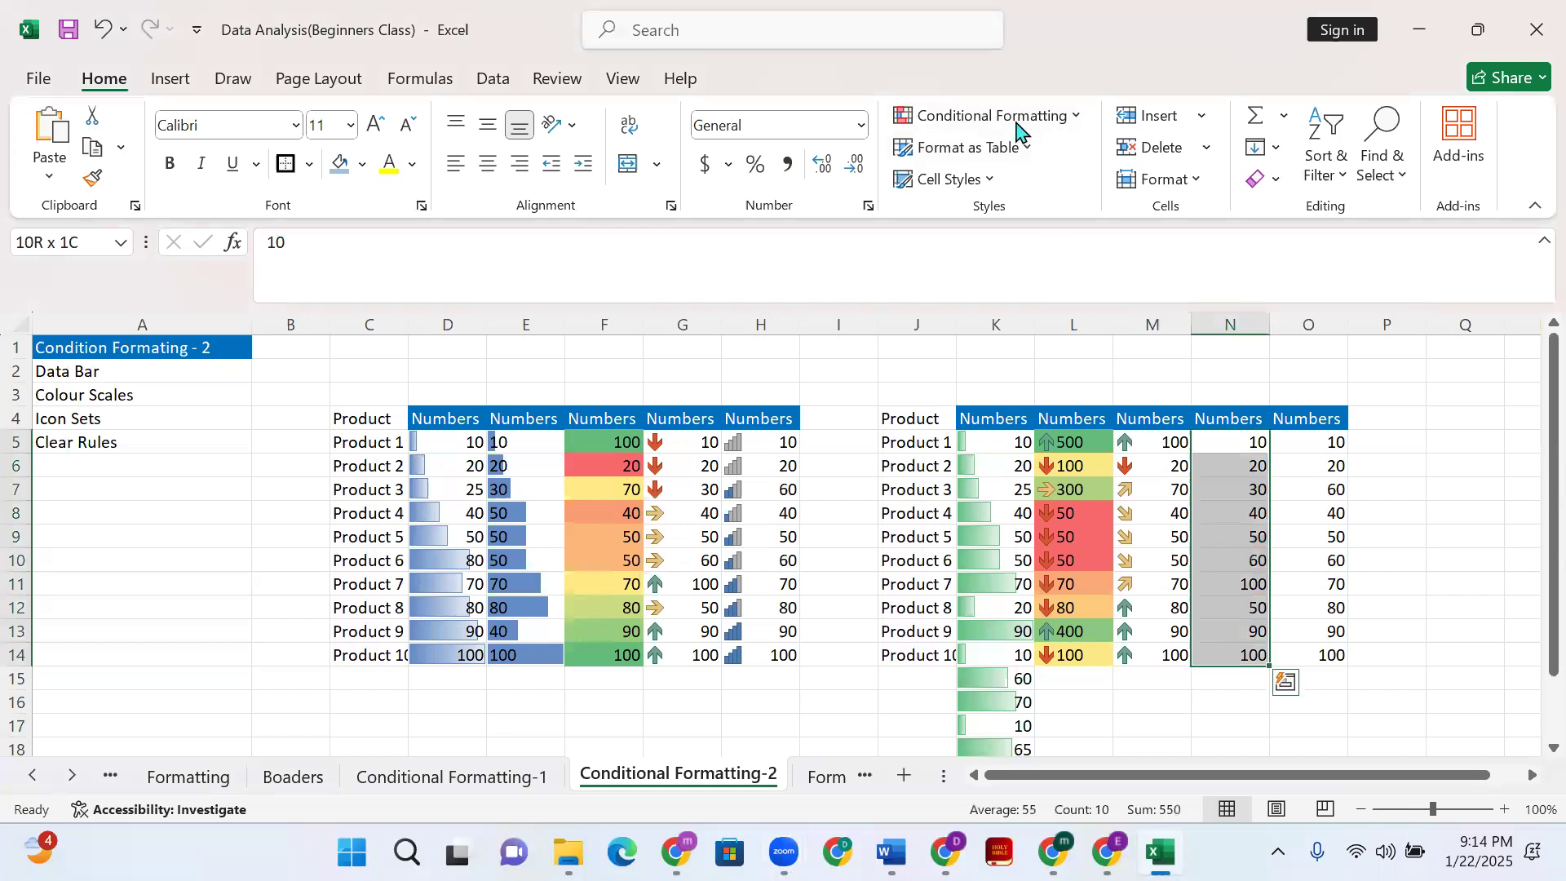
click(959, 120)
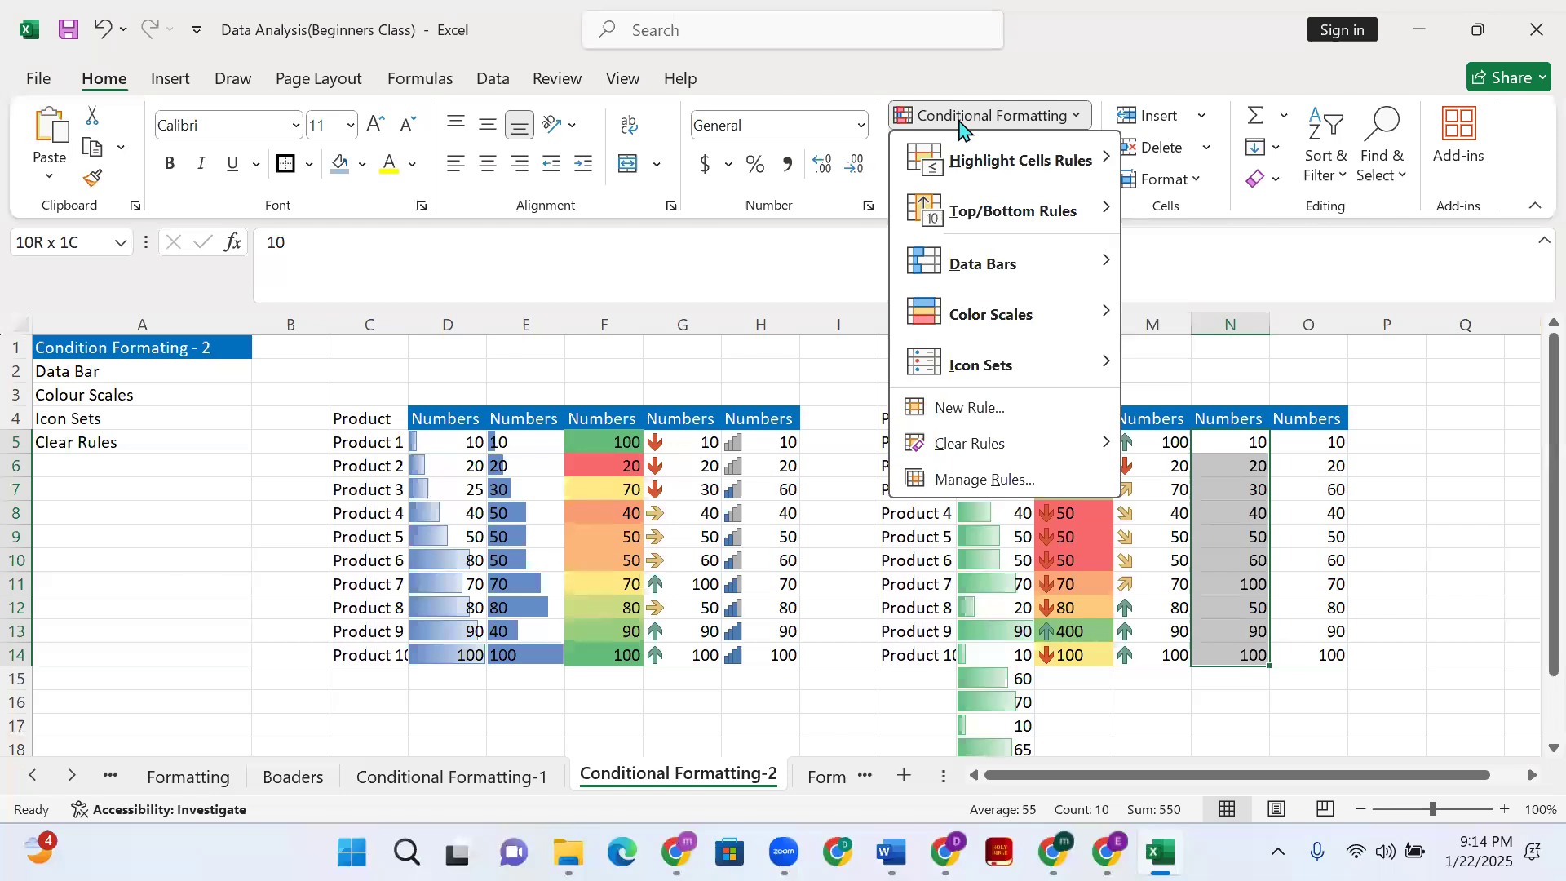
mouse_move(952, 163)
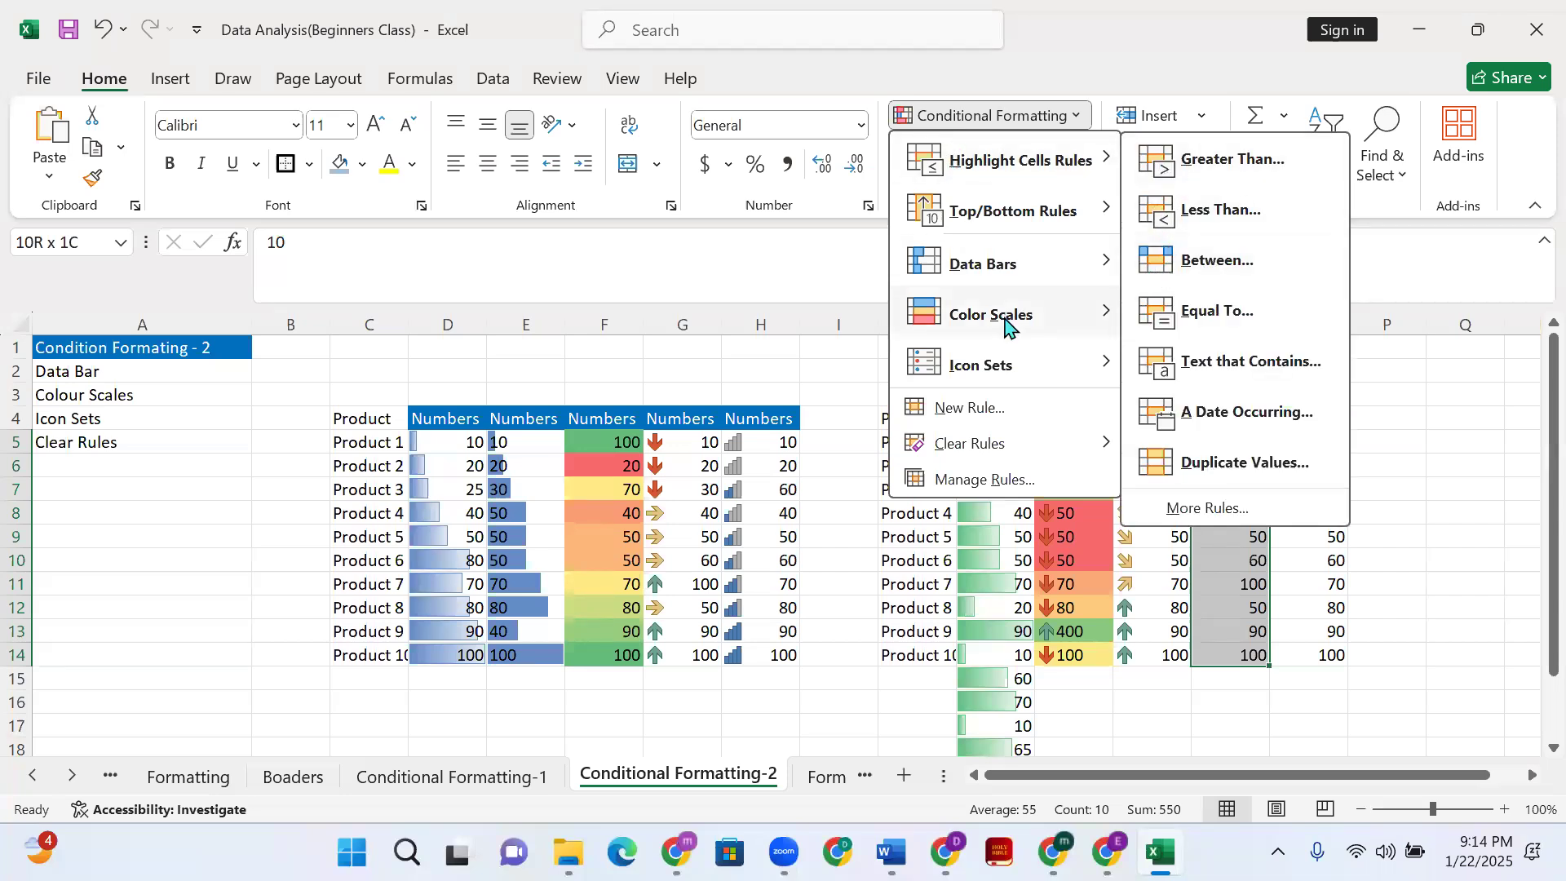
mouse_move(1038, 367)
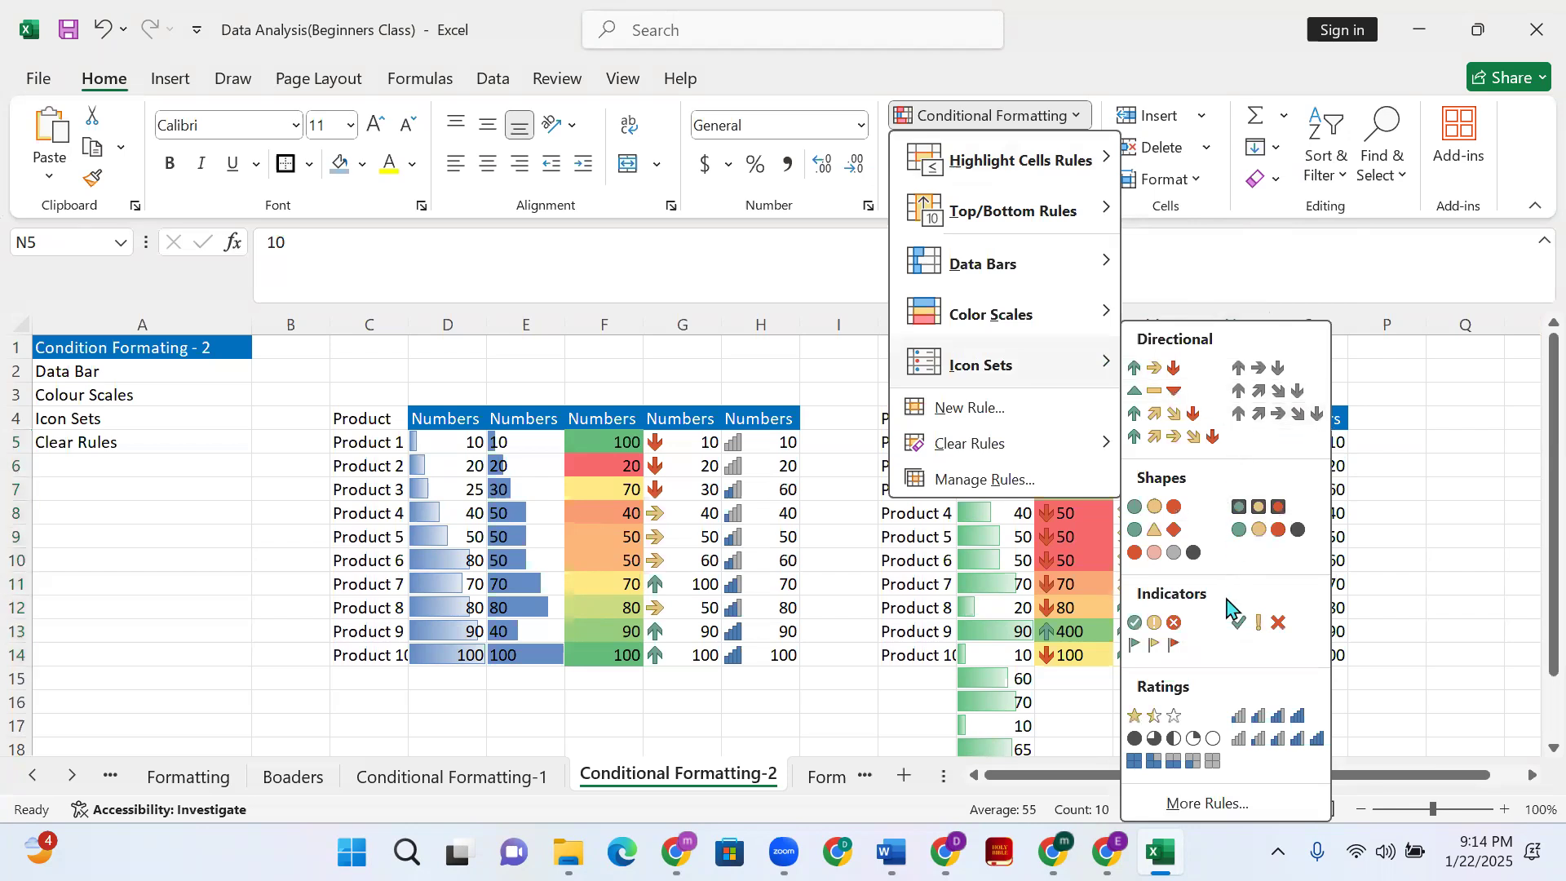
click(1258, 717)
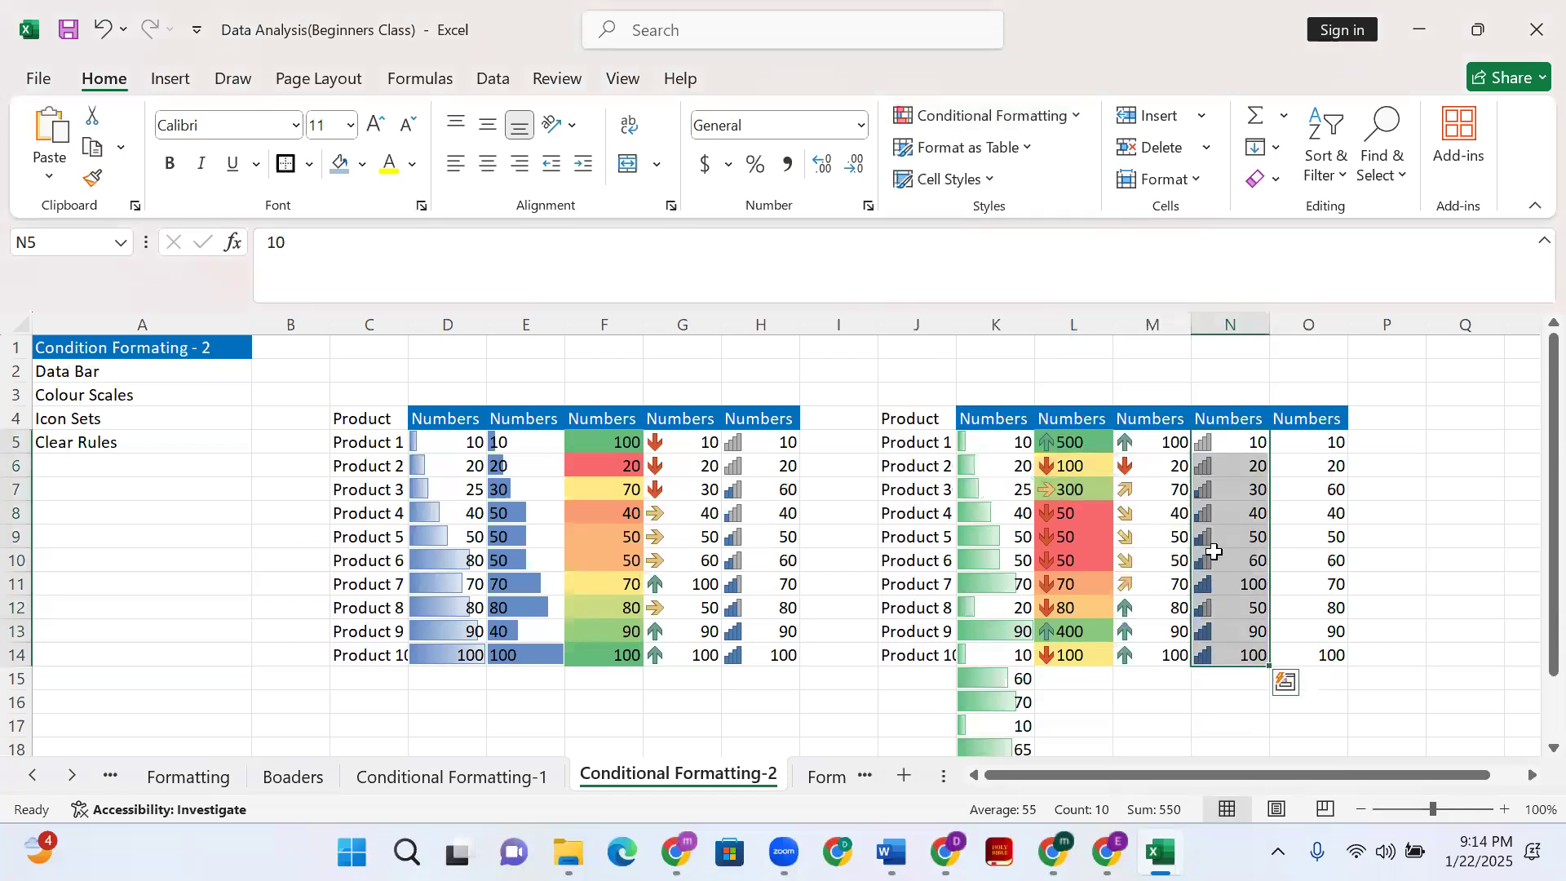
click(1211, 721)
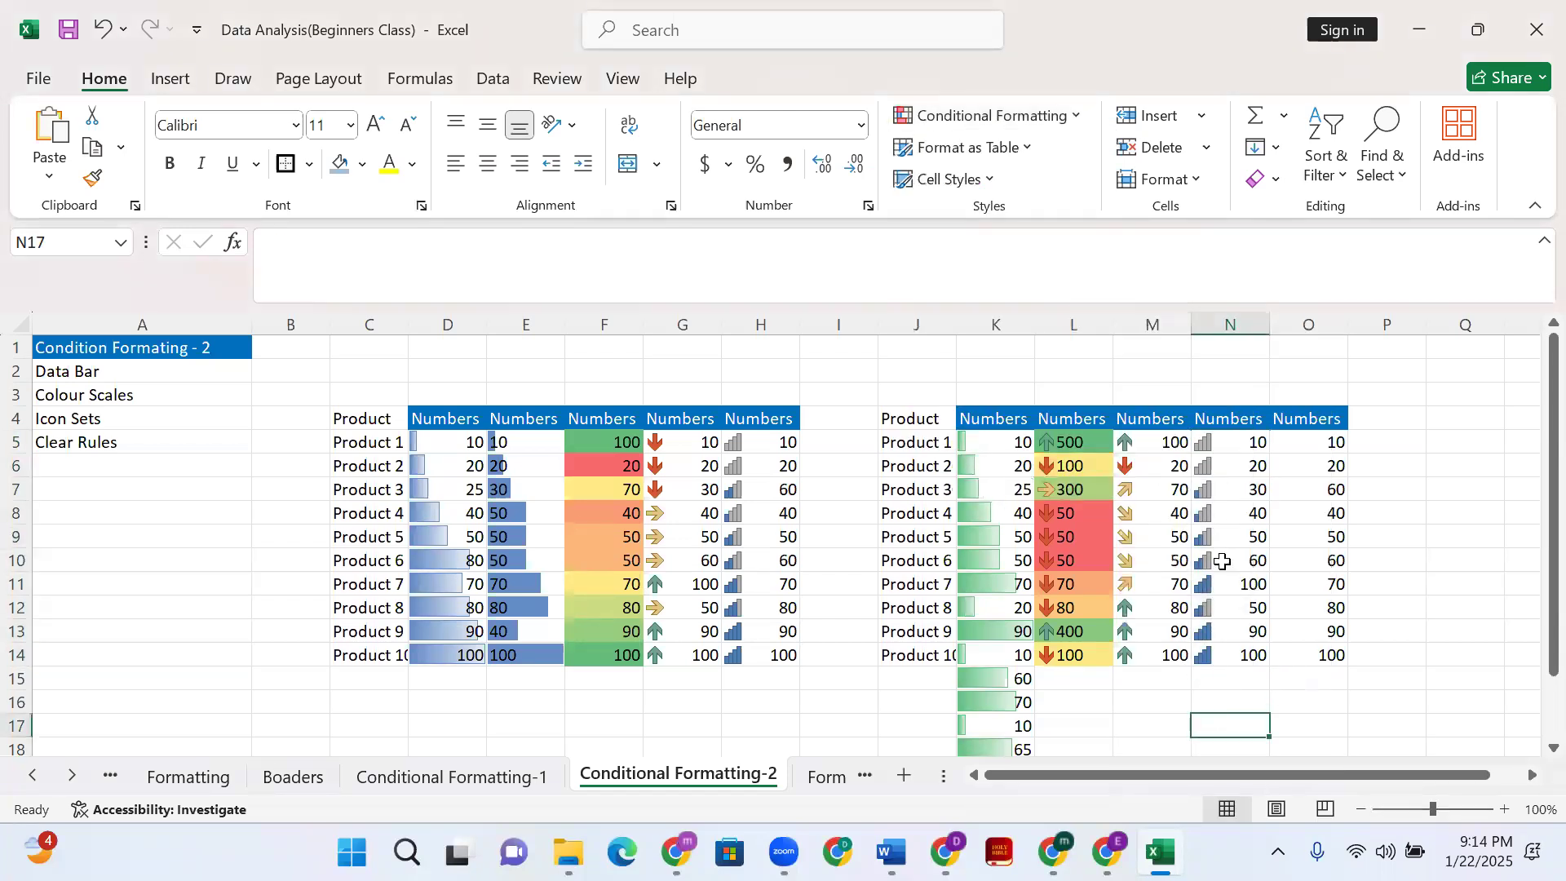
click(1210, 586)
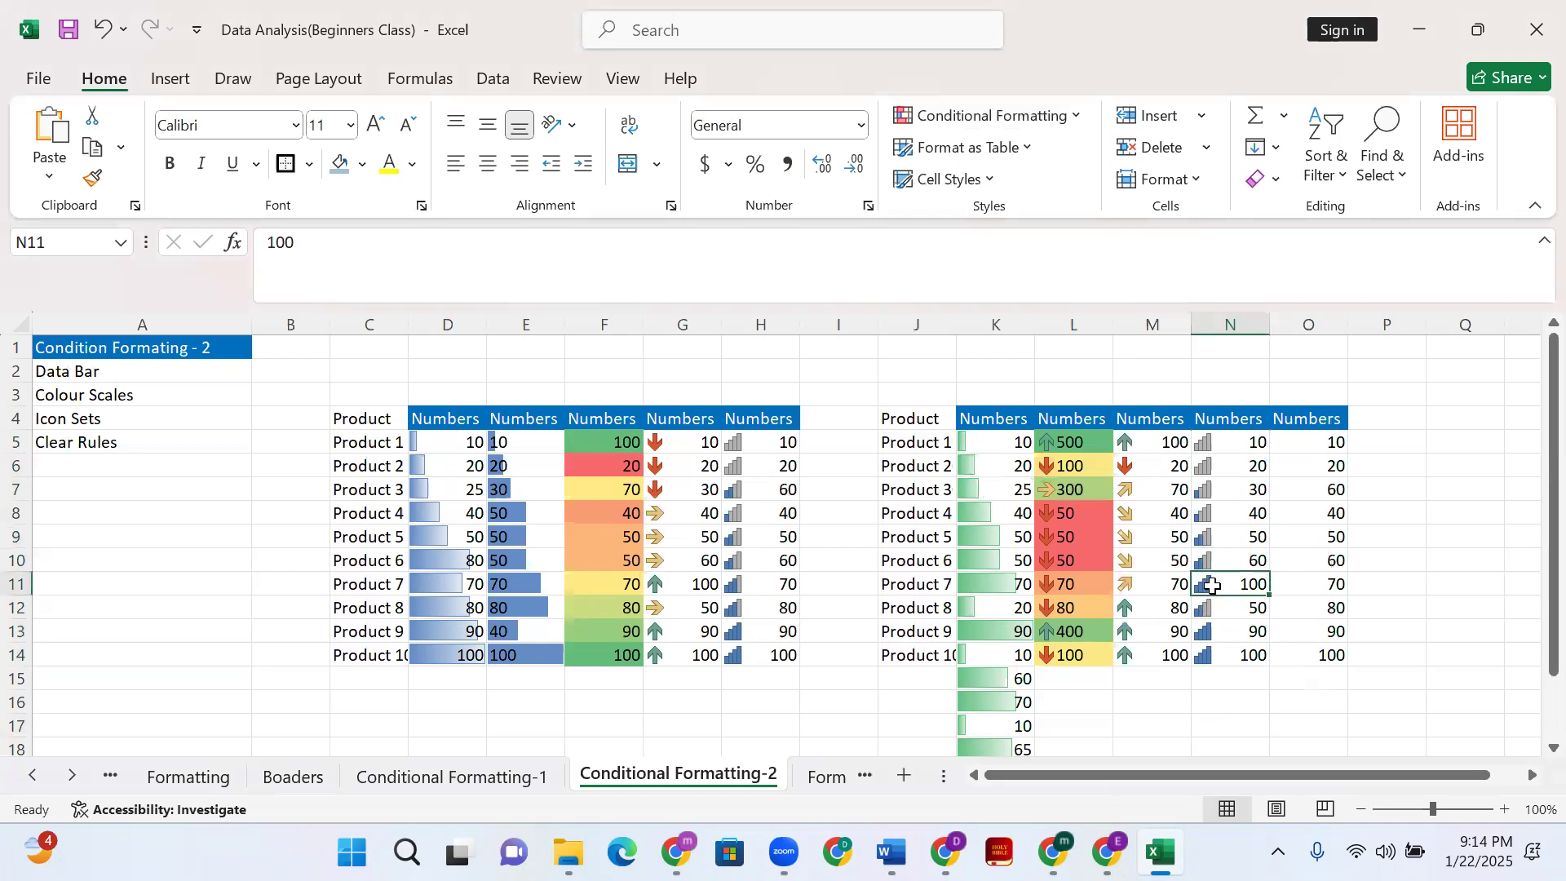
click(1215, 444)
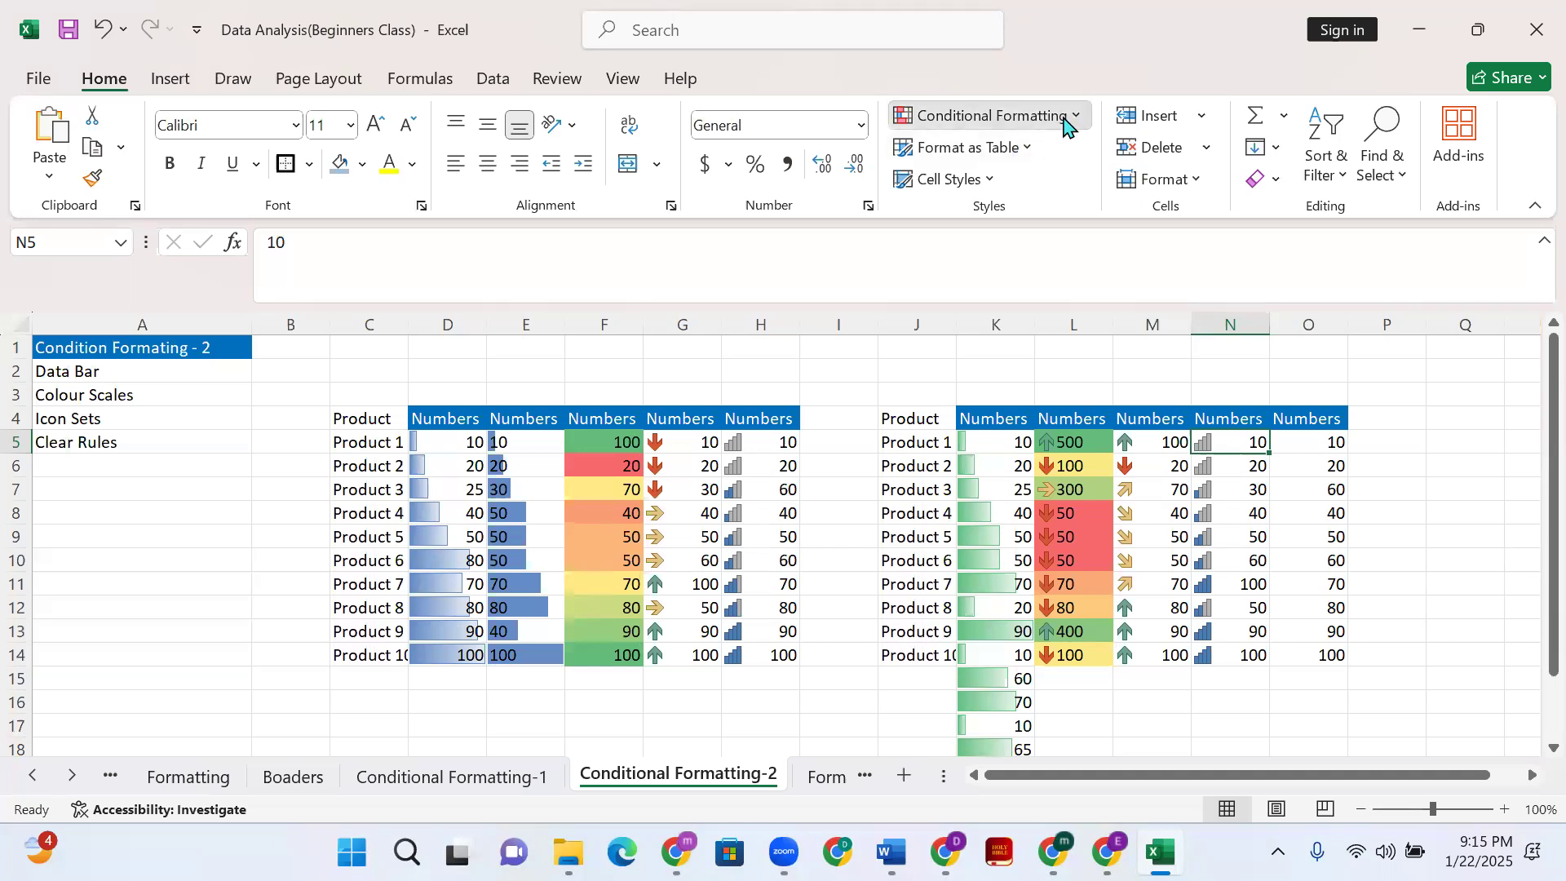
click(1034, 119)
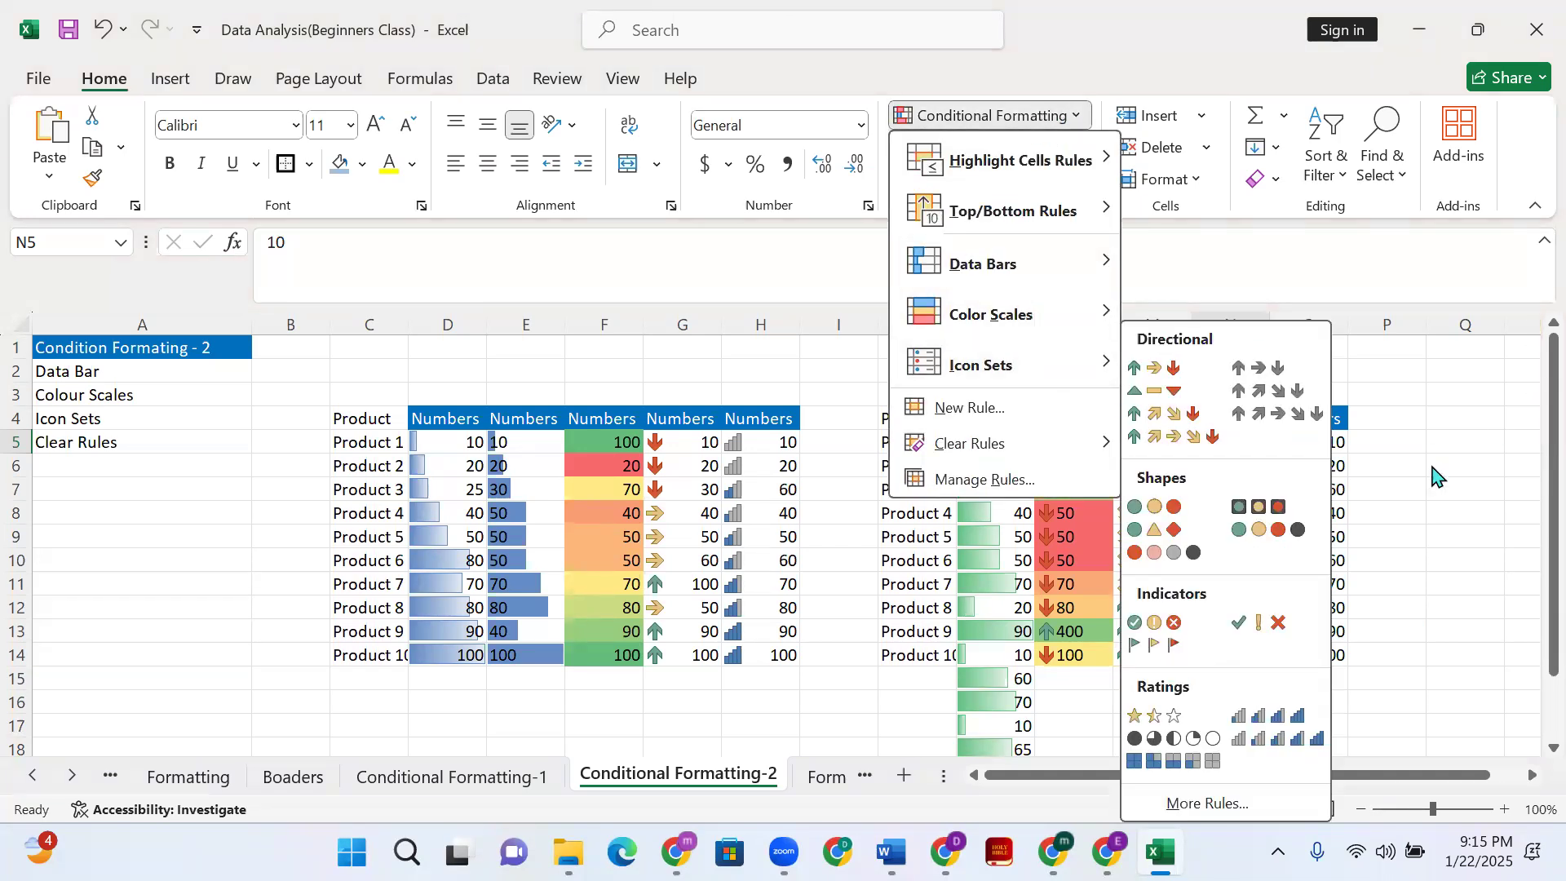
click(1429, 426)
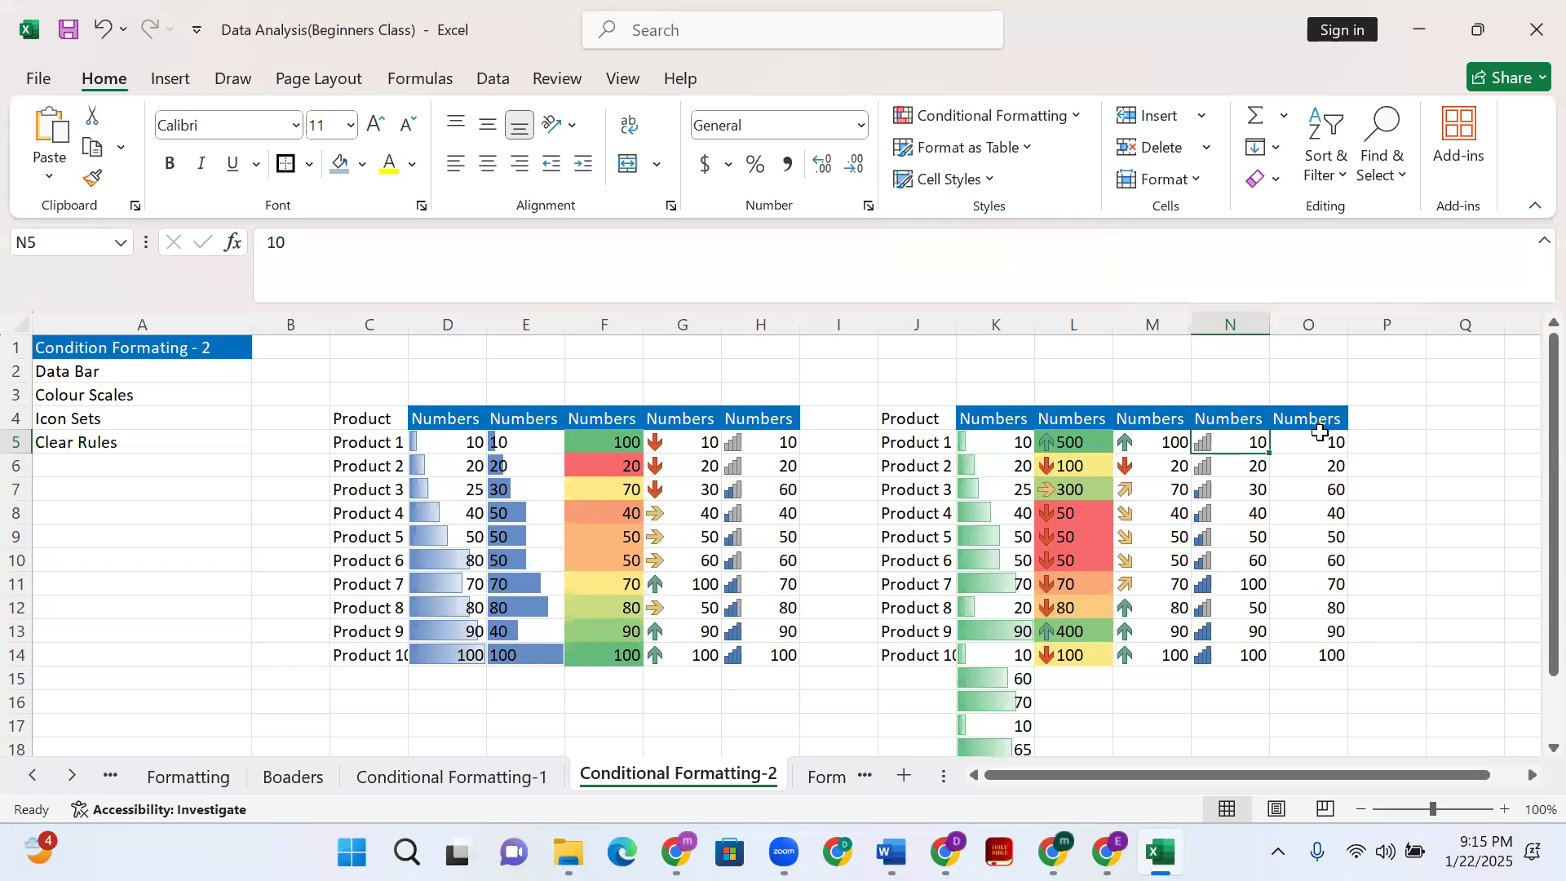
Clear the conditional formatting rules from the second product table, cells J4 to O20 only
click(971, 443)
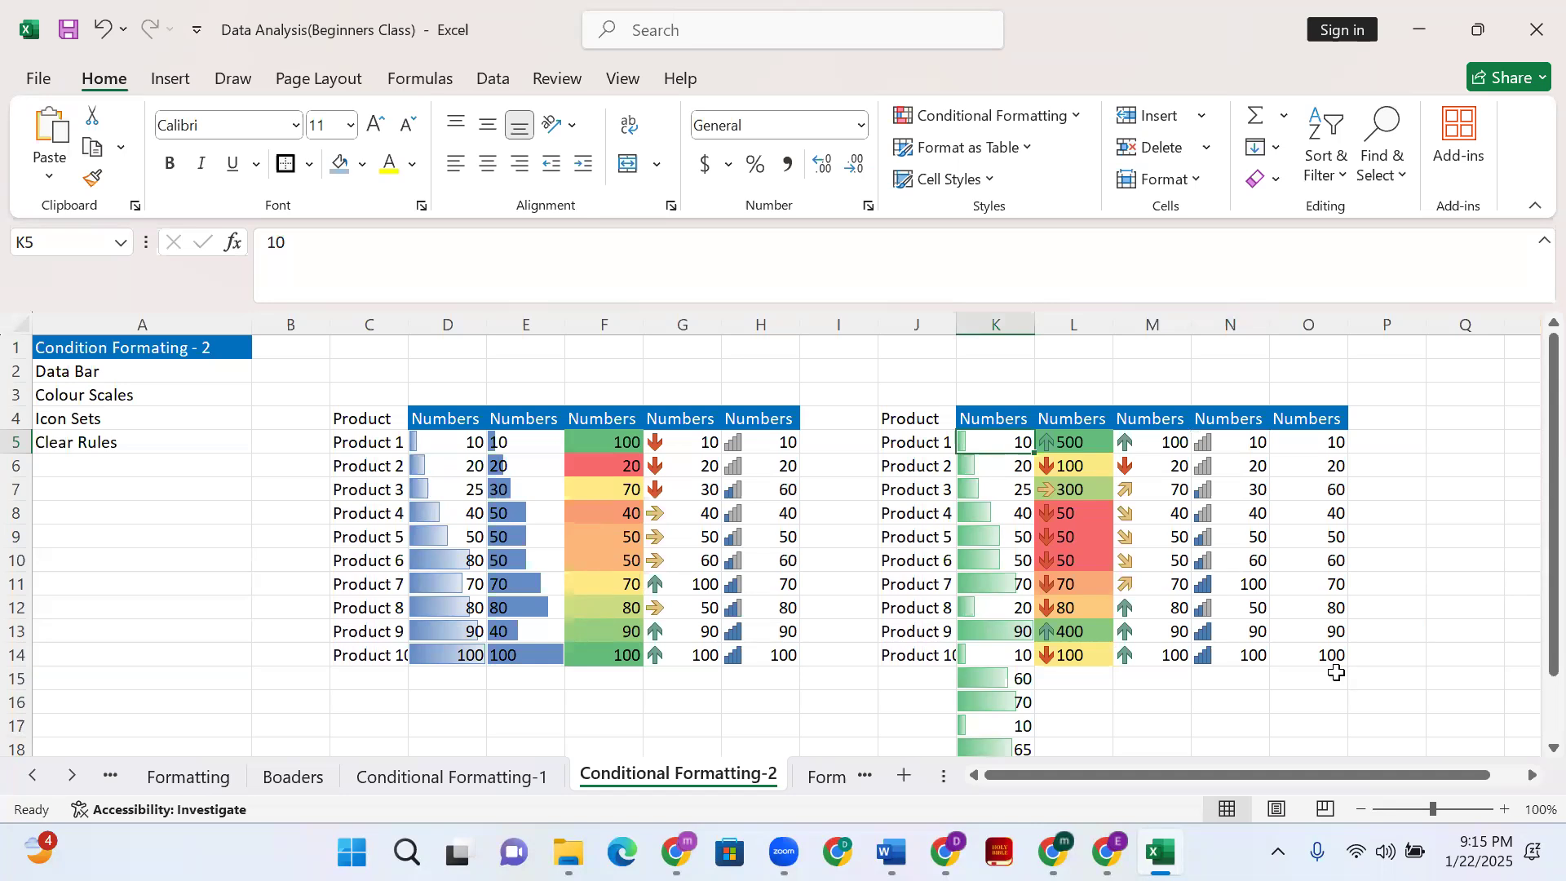
click(921, 418)
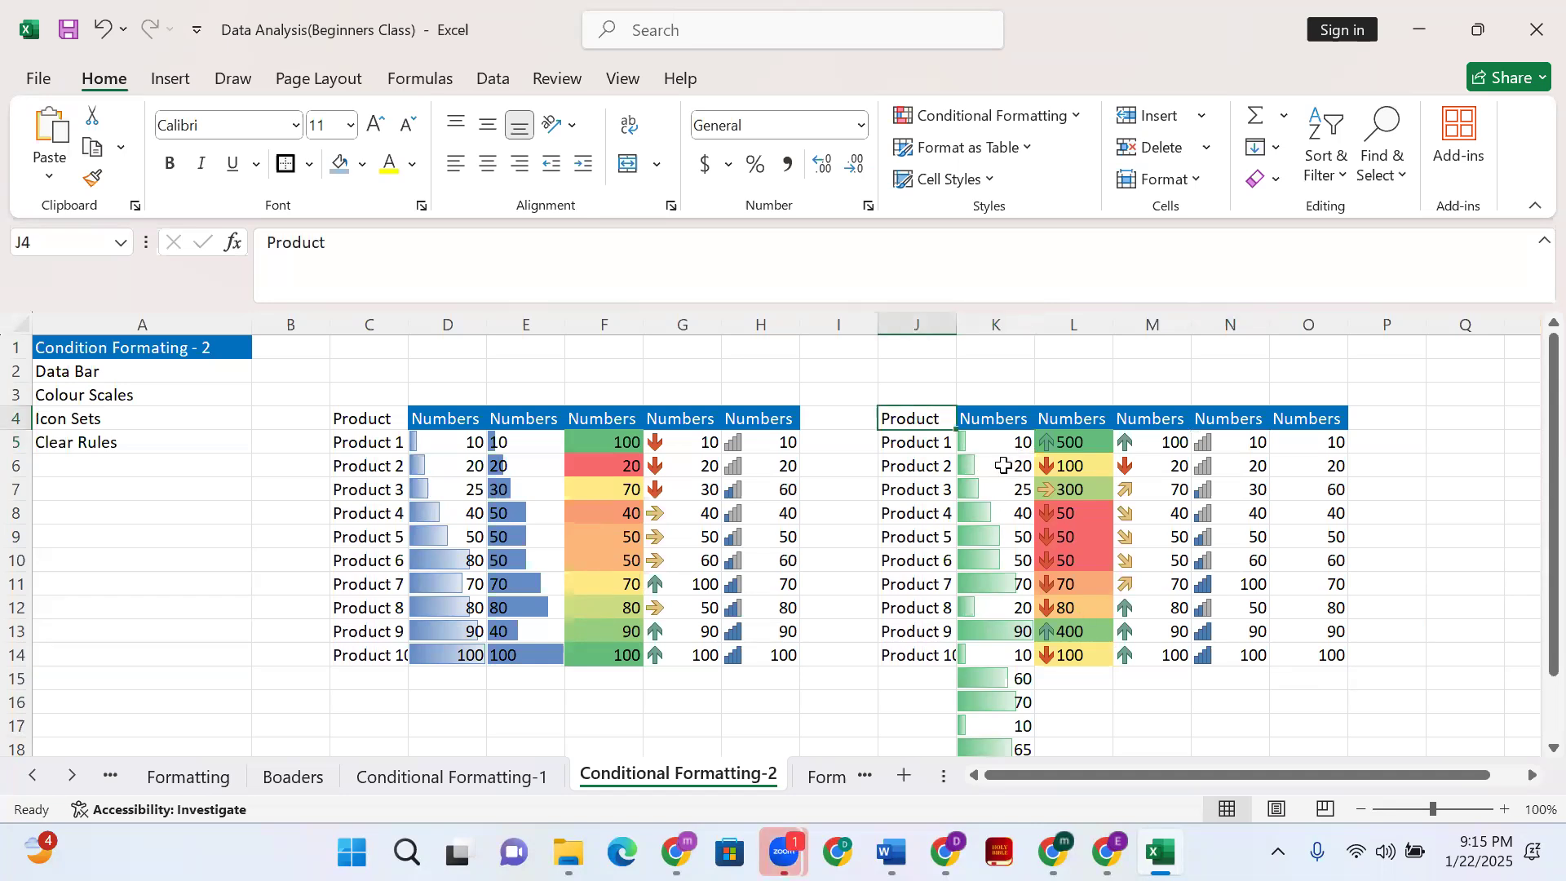
scroll(1345, 702, down, 3)
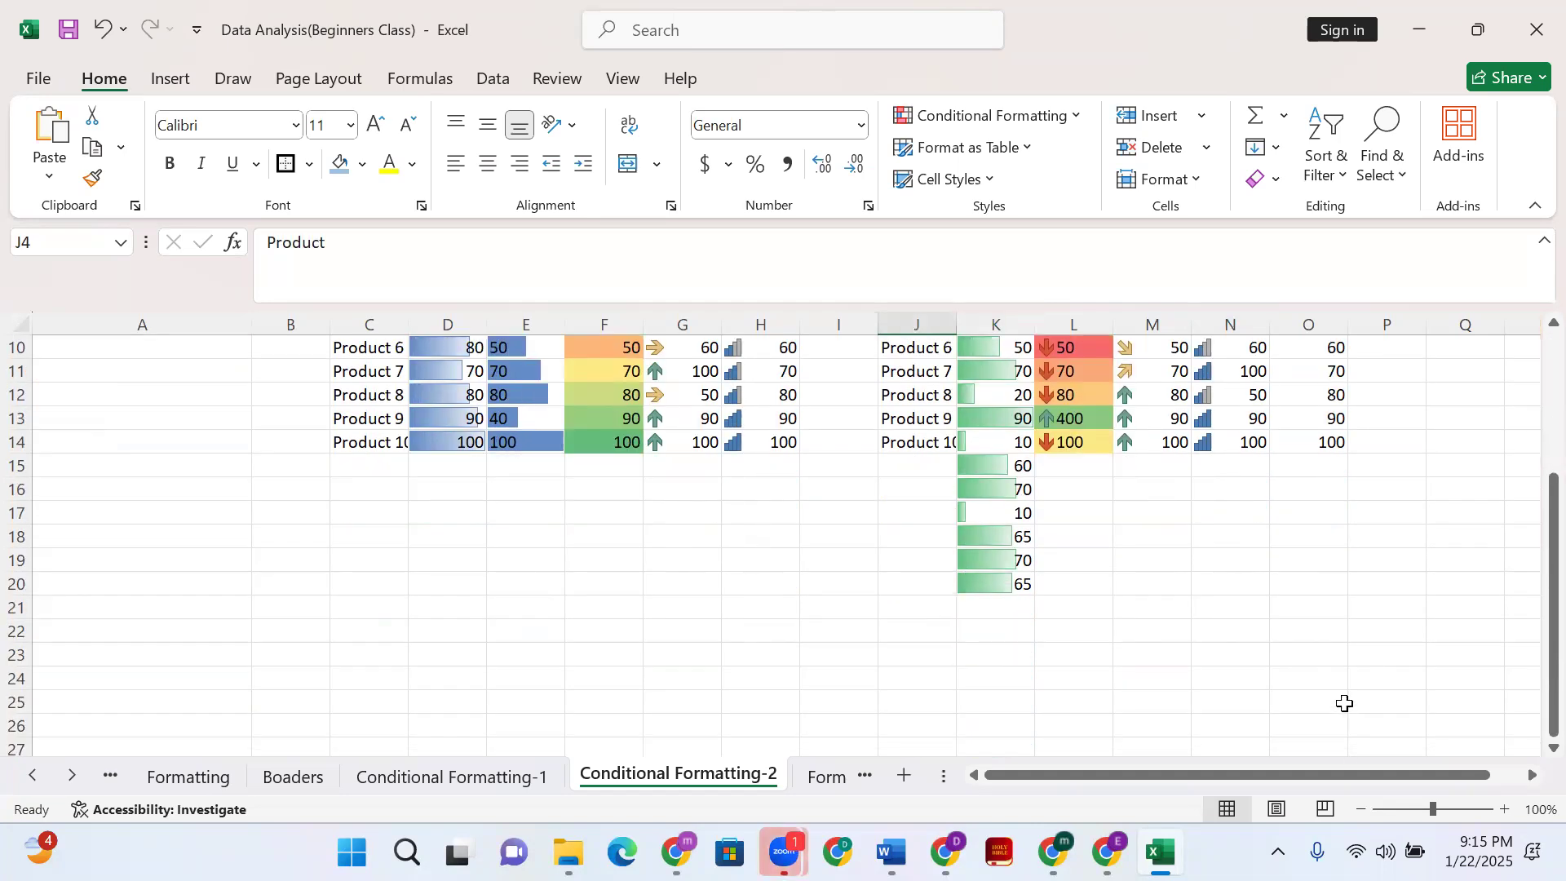
shift+click(1310, 579)
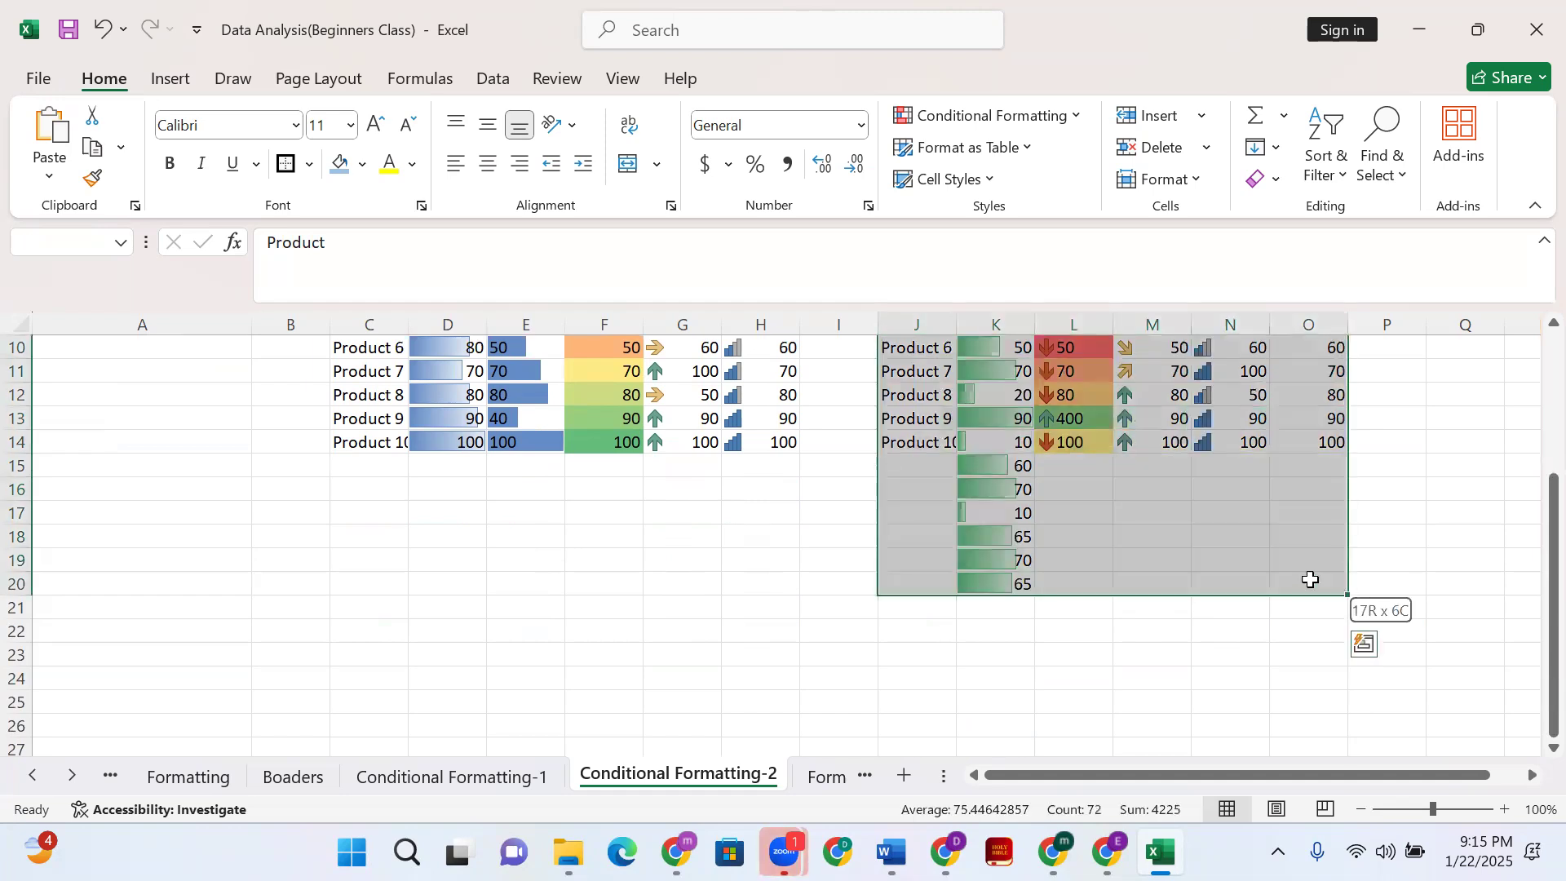
click(1075, 118)
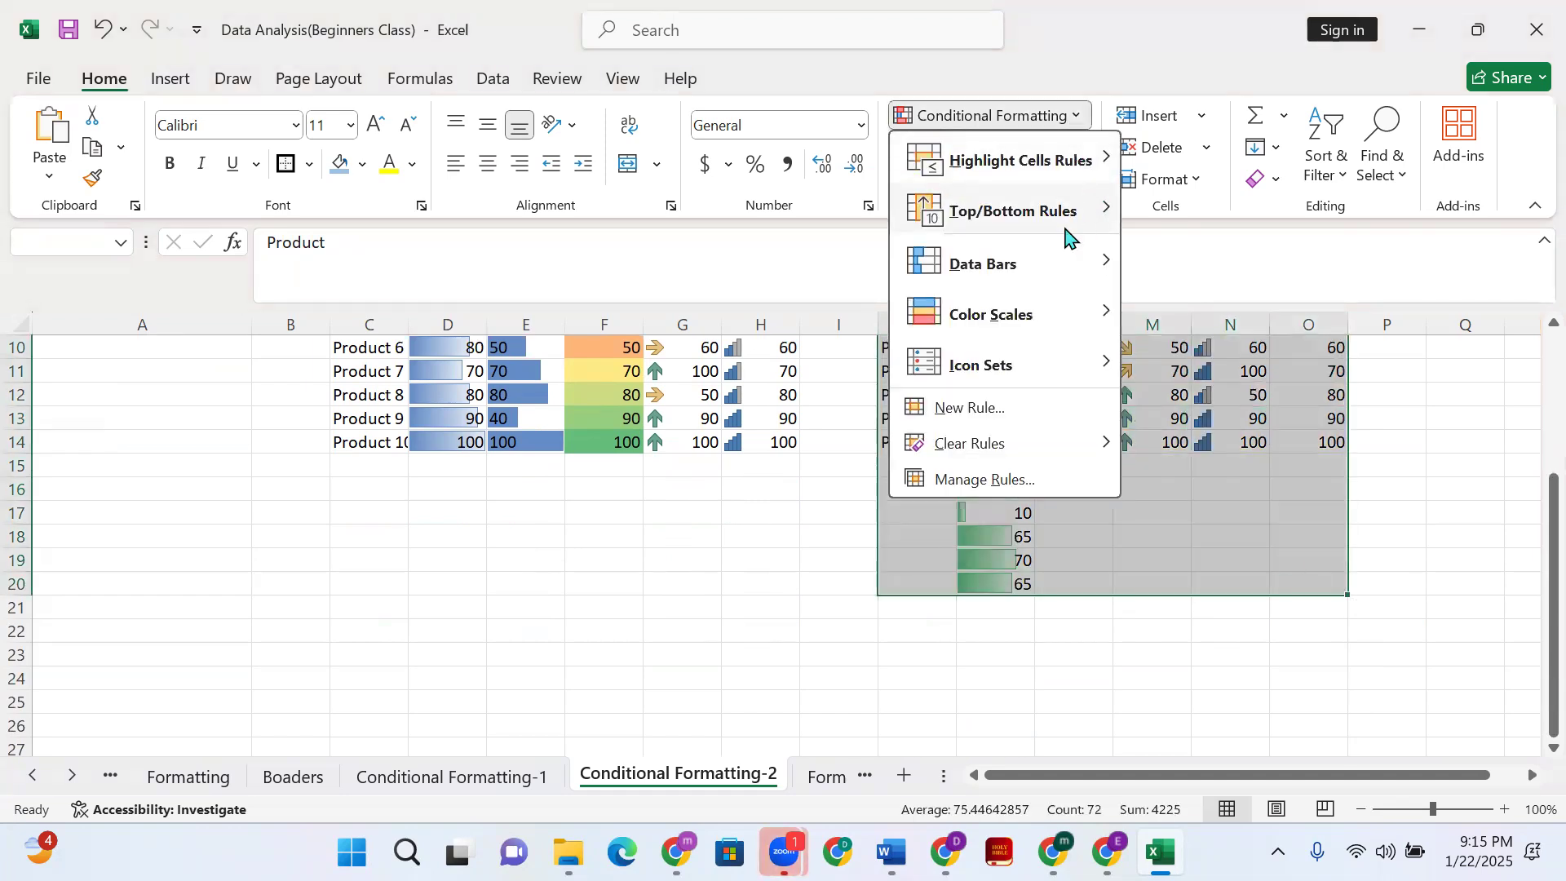
mouse_move(1053, 447)
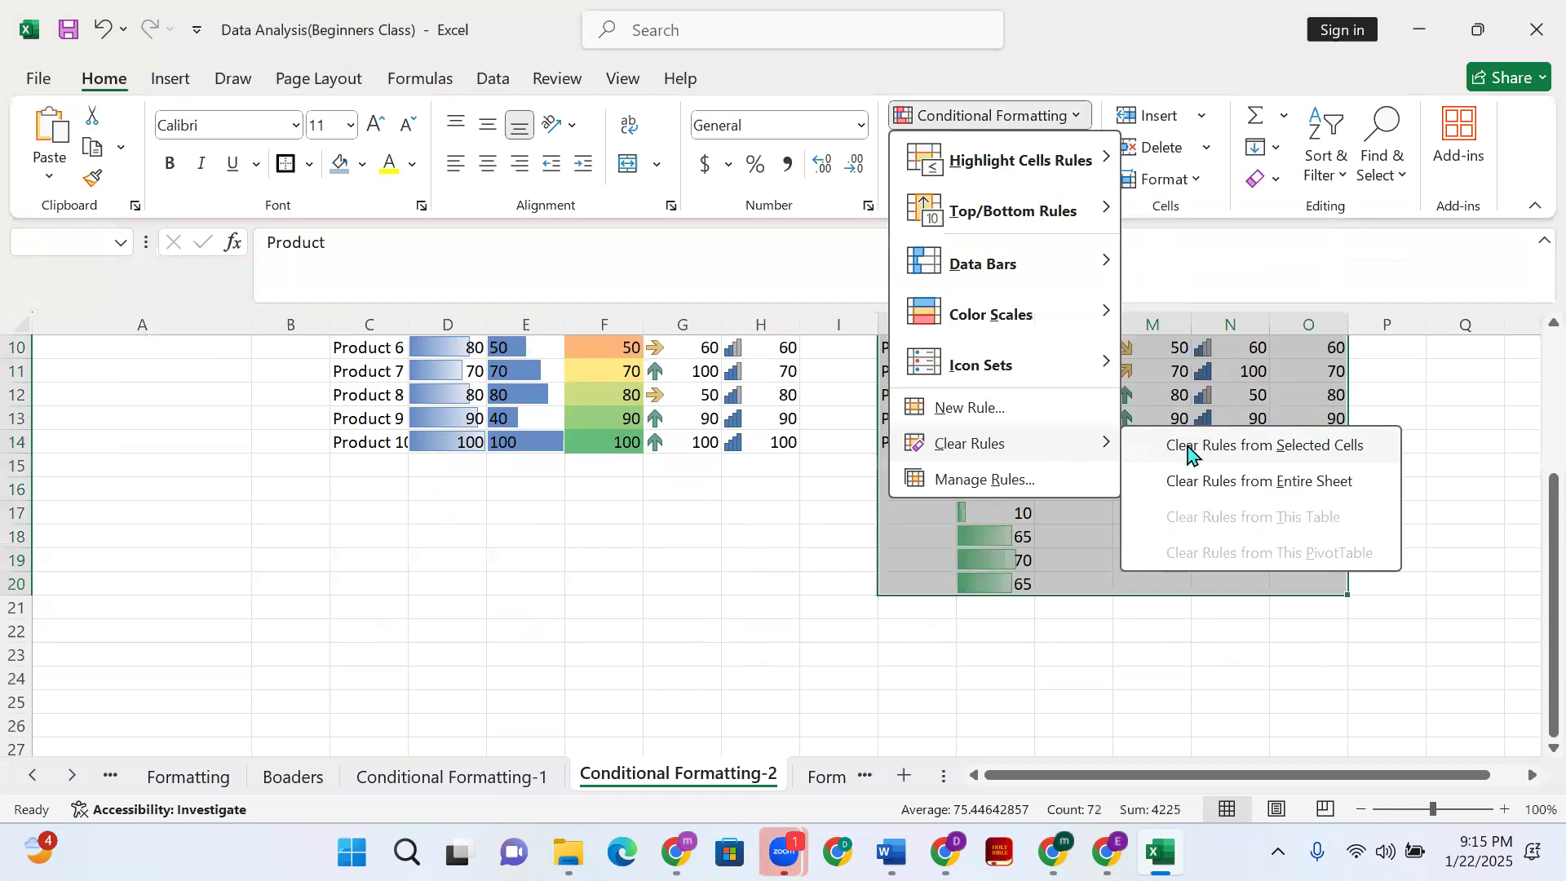
click(1187, 450)
scroll(1178, 612, up, 3)
click(1047, 679)
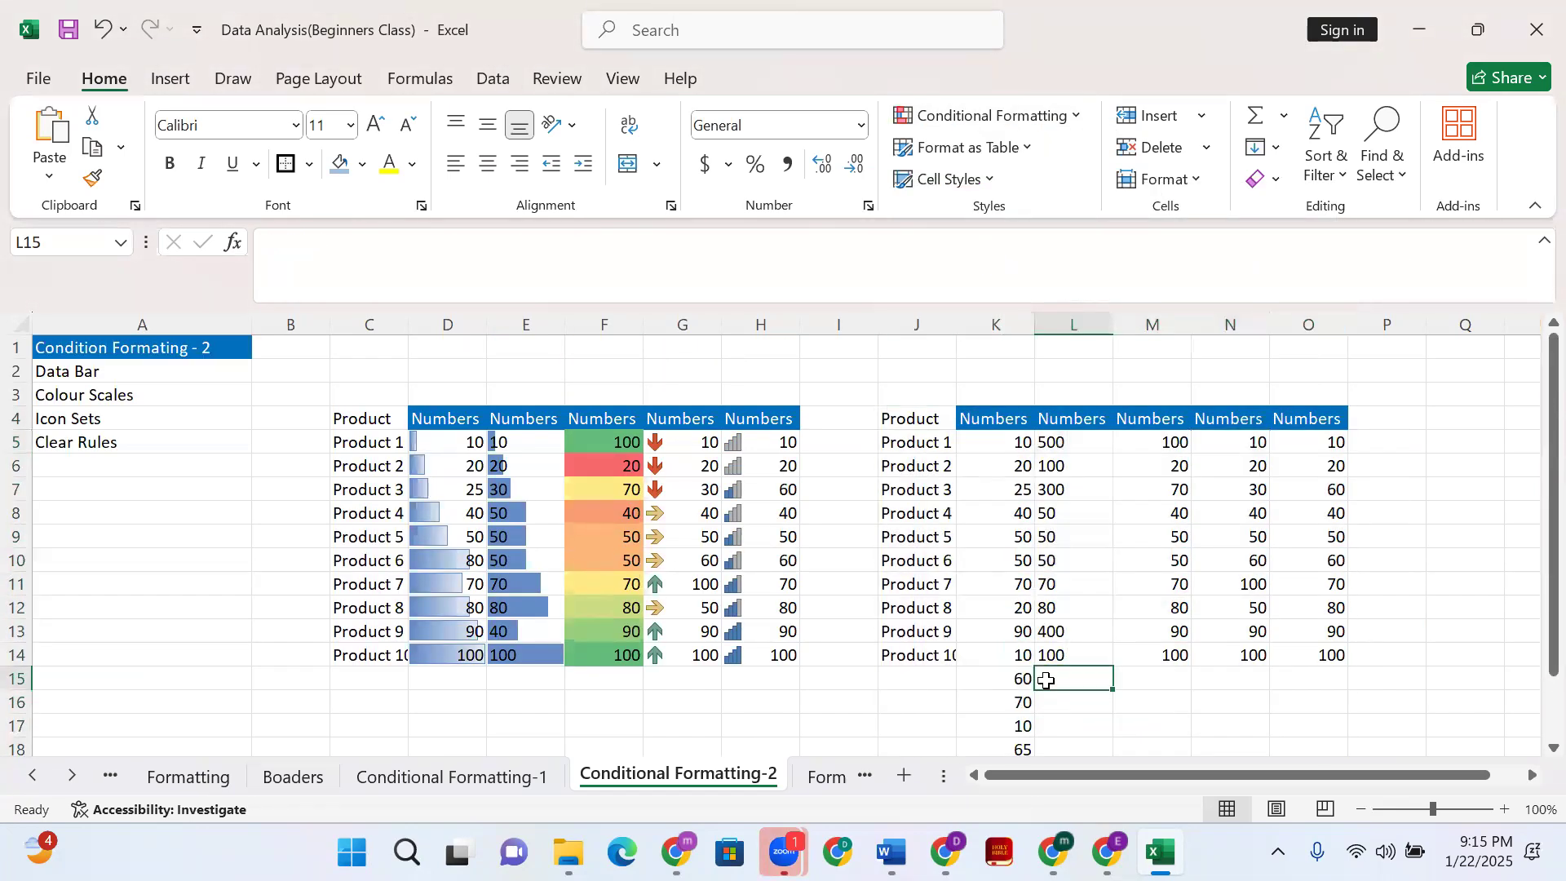
Delete the extra numbers below the second product table in K15 to K20
scroll(1020, 644, down, 2)
click(991, 534)
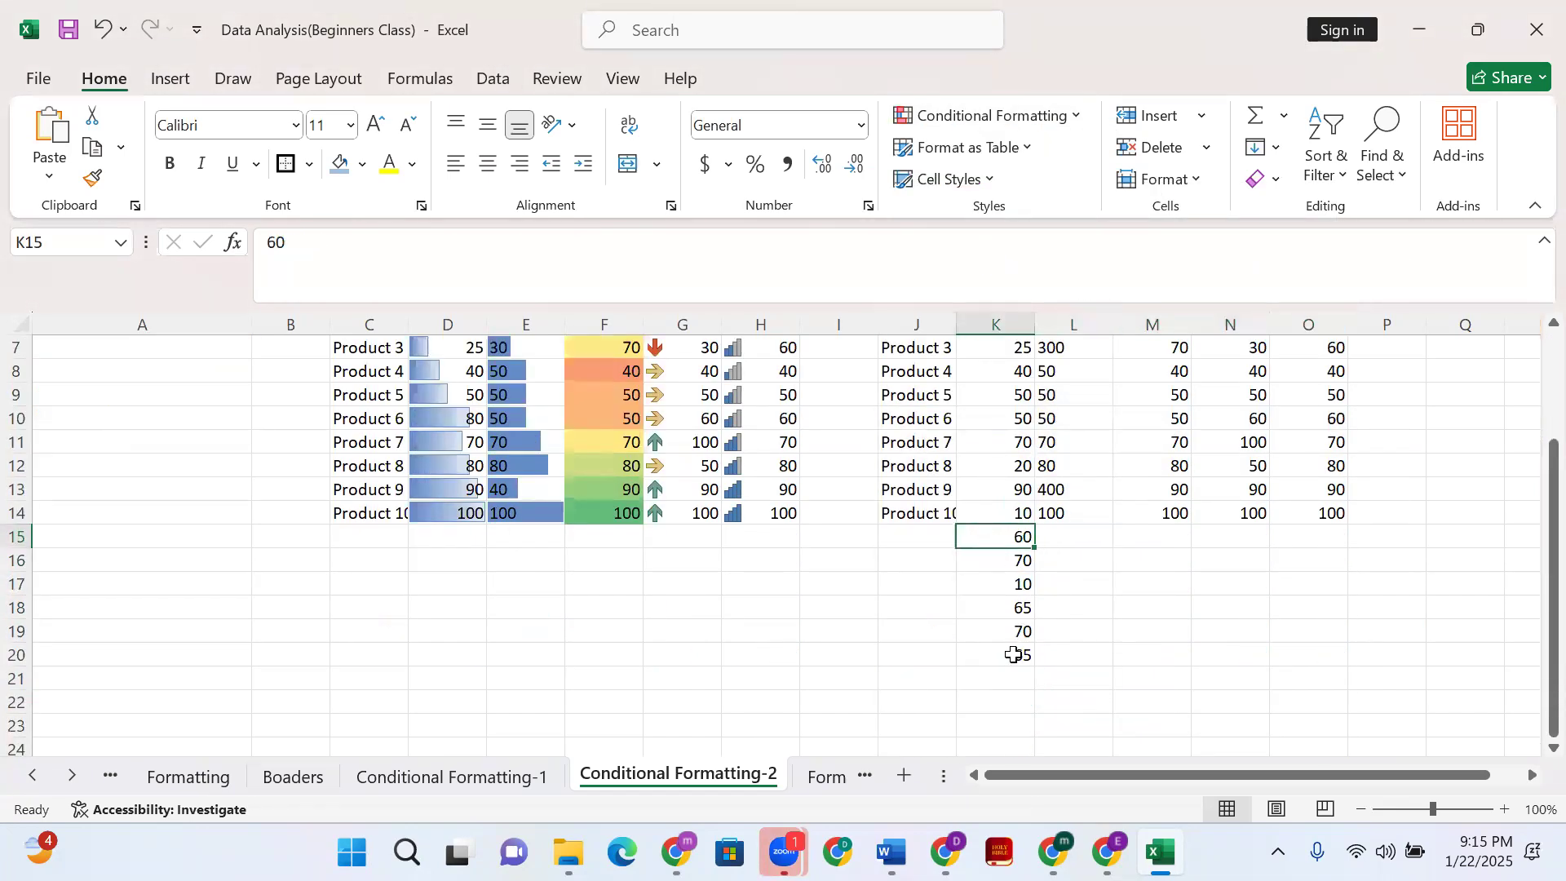
shift+click(1014, 654)
key(Delete)
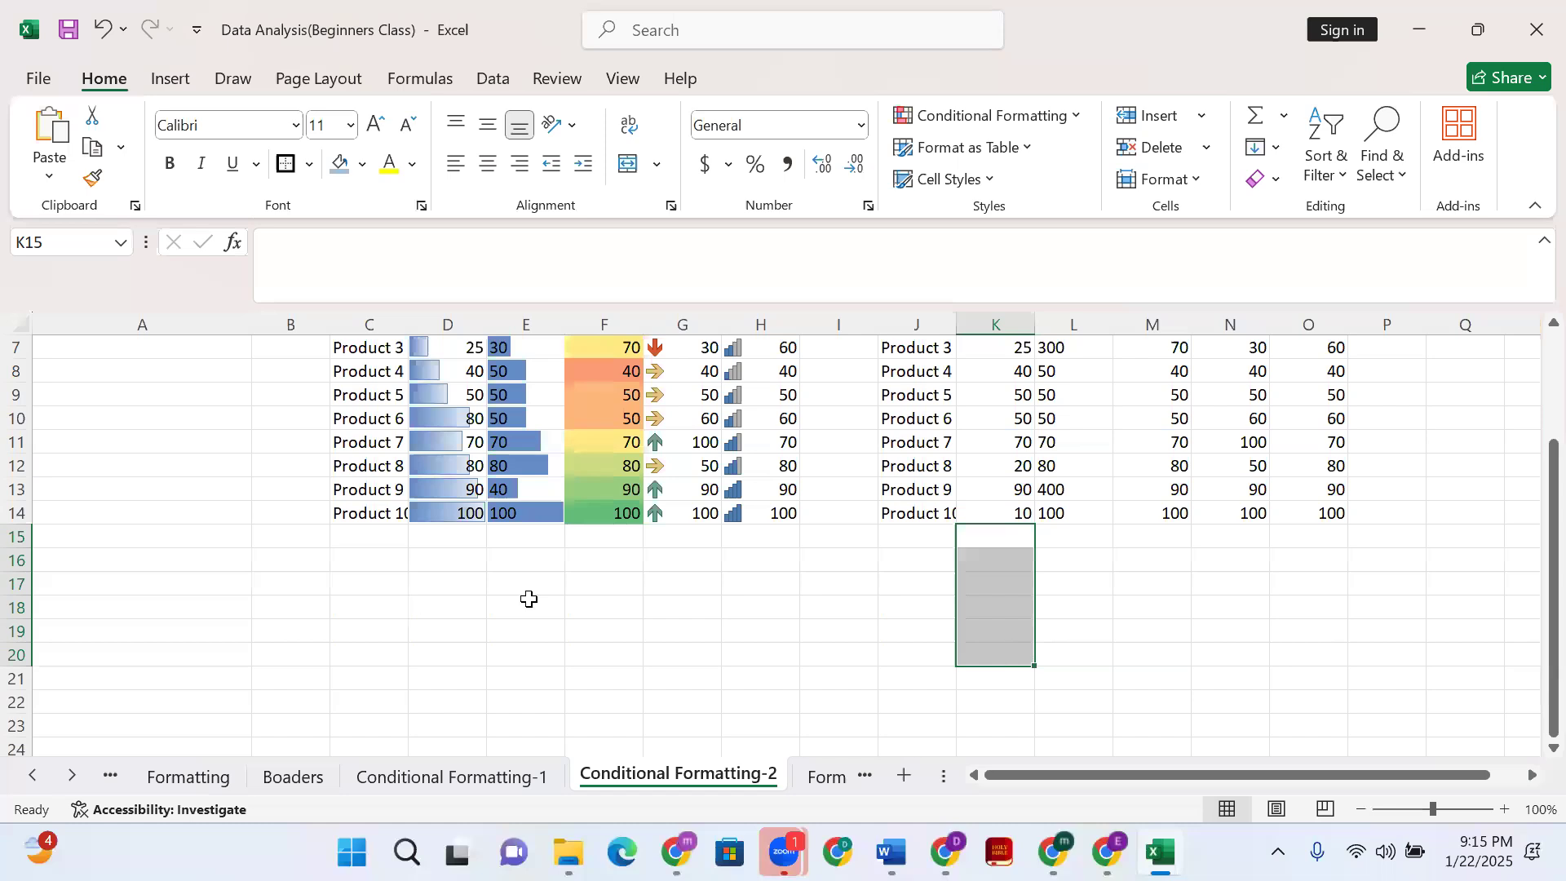
Review the second product table in J4 to O14 against the topics listed in A2 to A4
scroll(893, 387, up, 2)
drag(893, 387, 1358, 656)
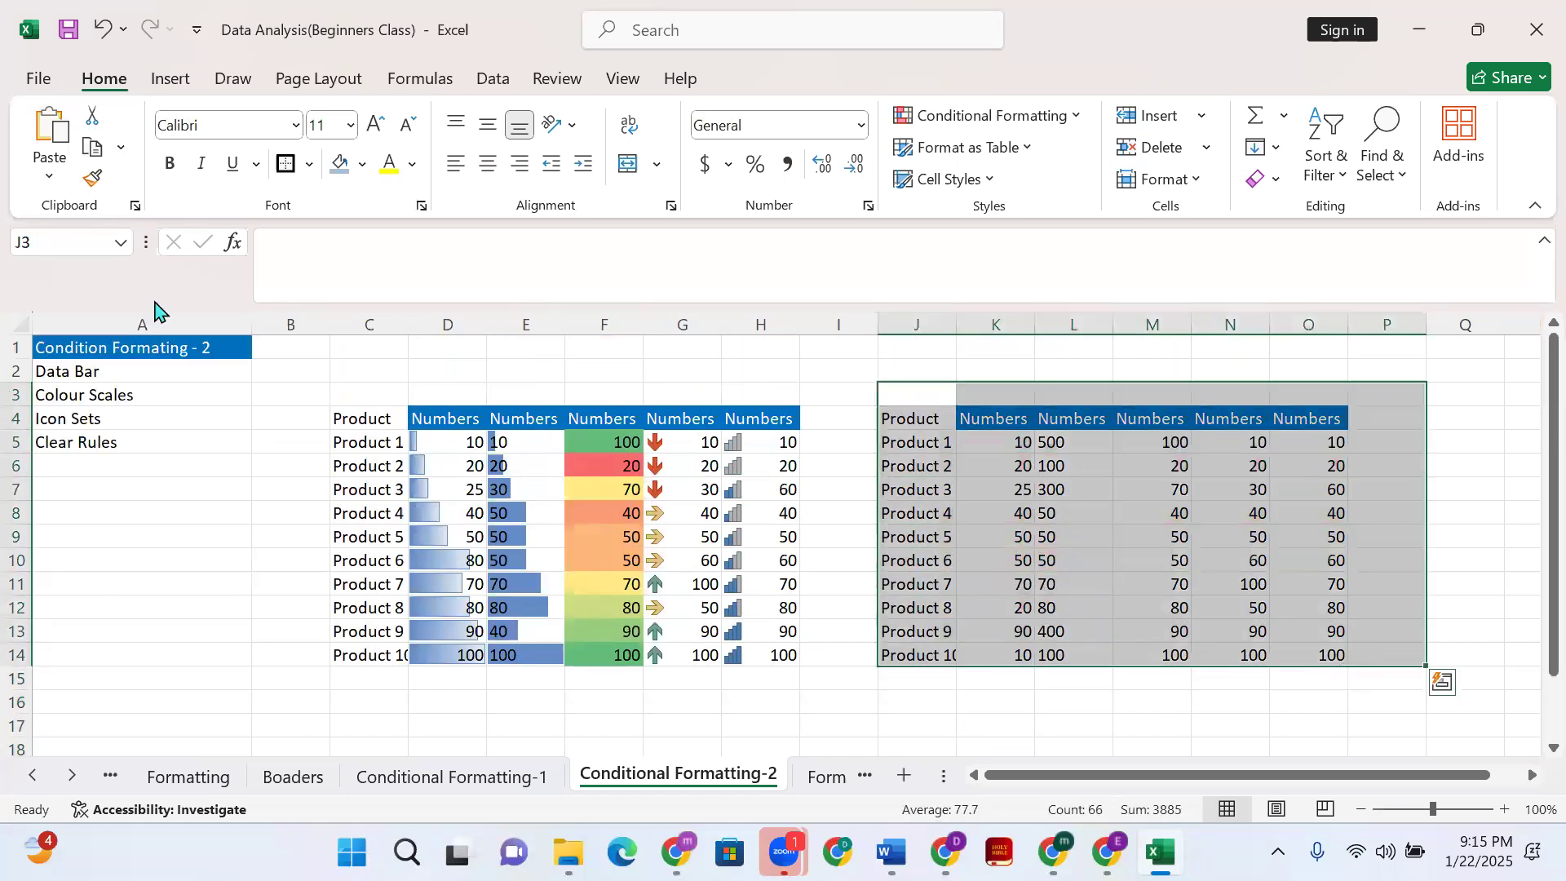
drag(68, 376, 82, 419)
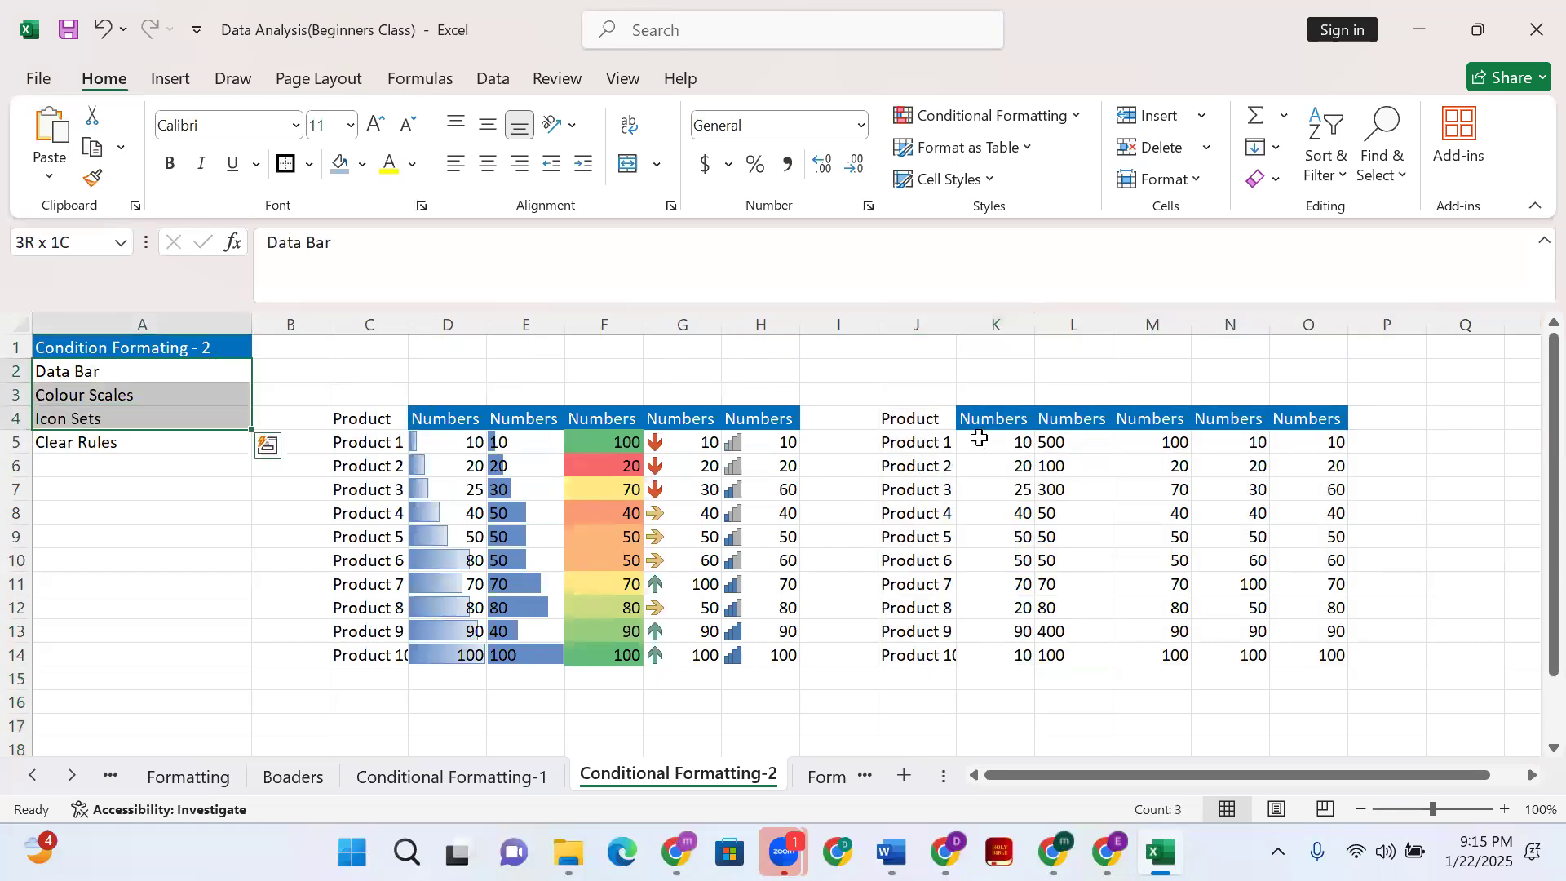
click(1020, 446)
drag(1106, 585, 1208, 657)
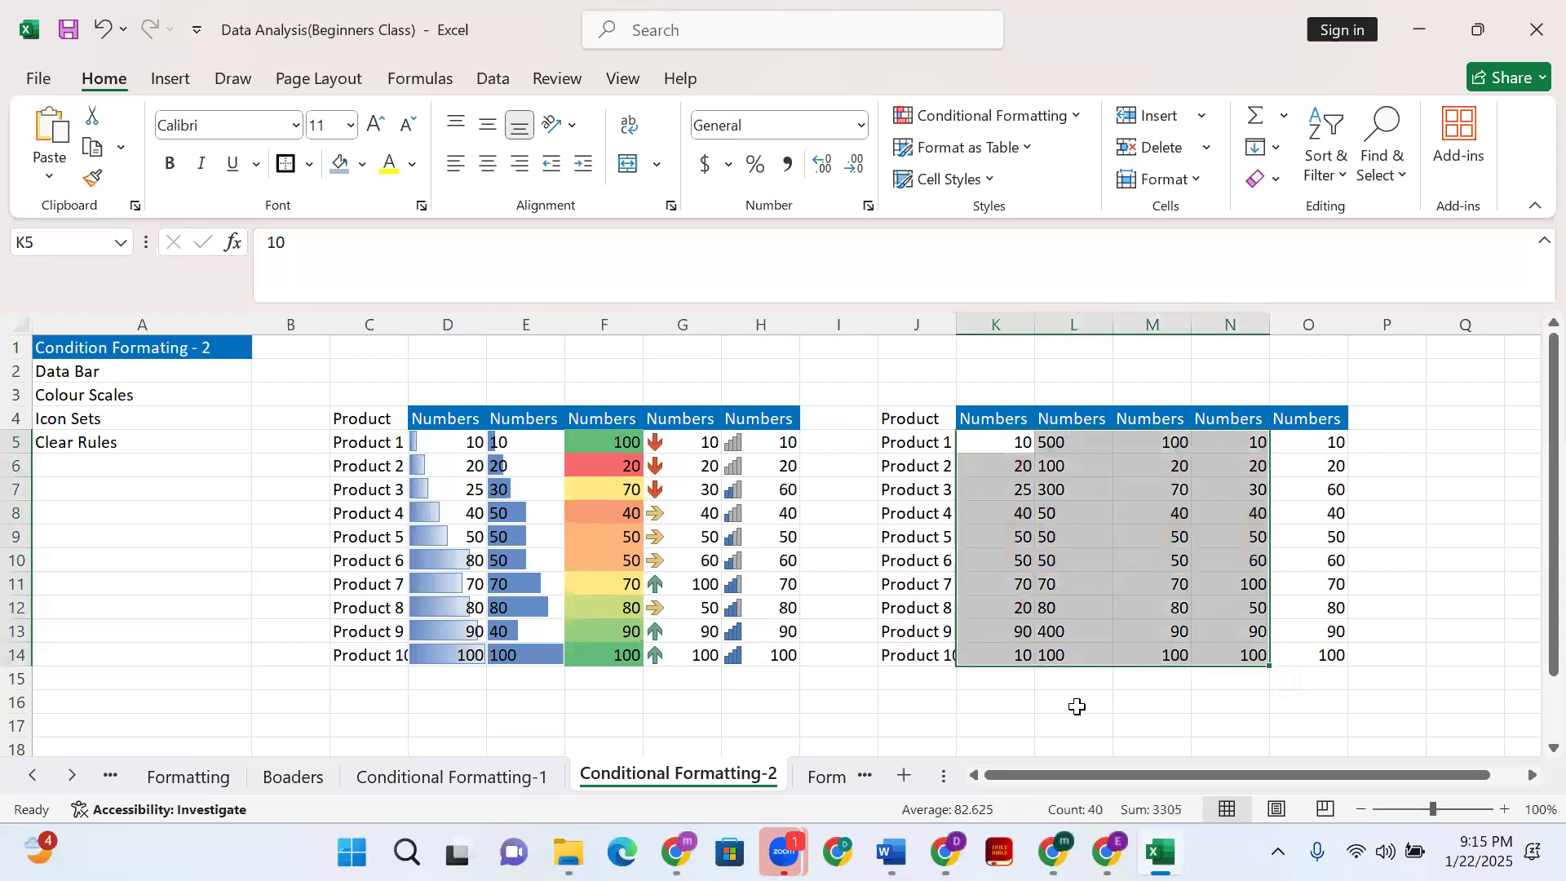
click(1076, 708)
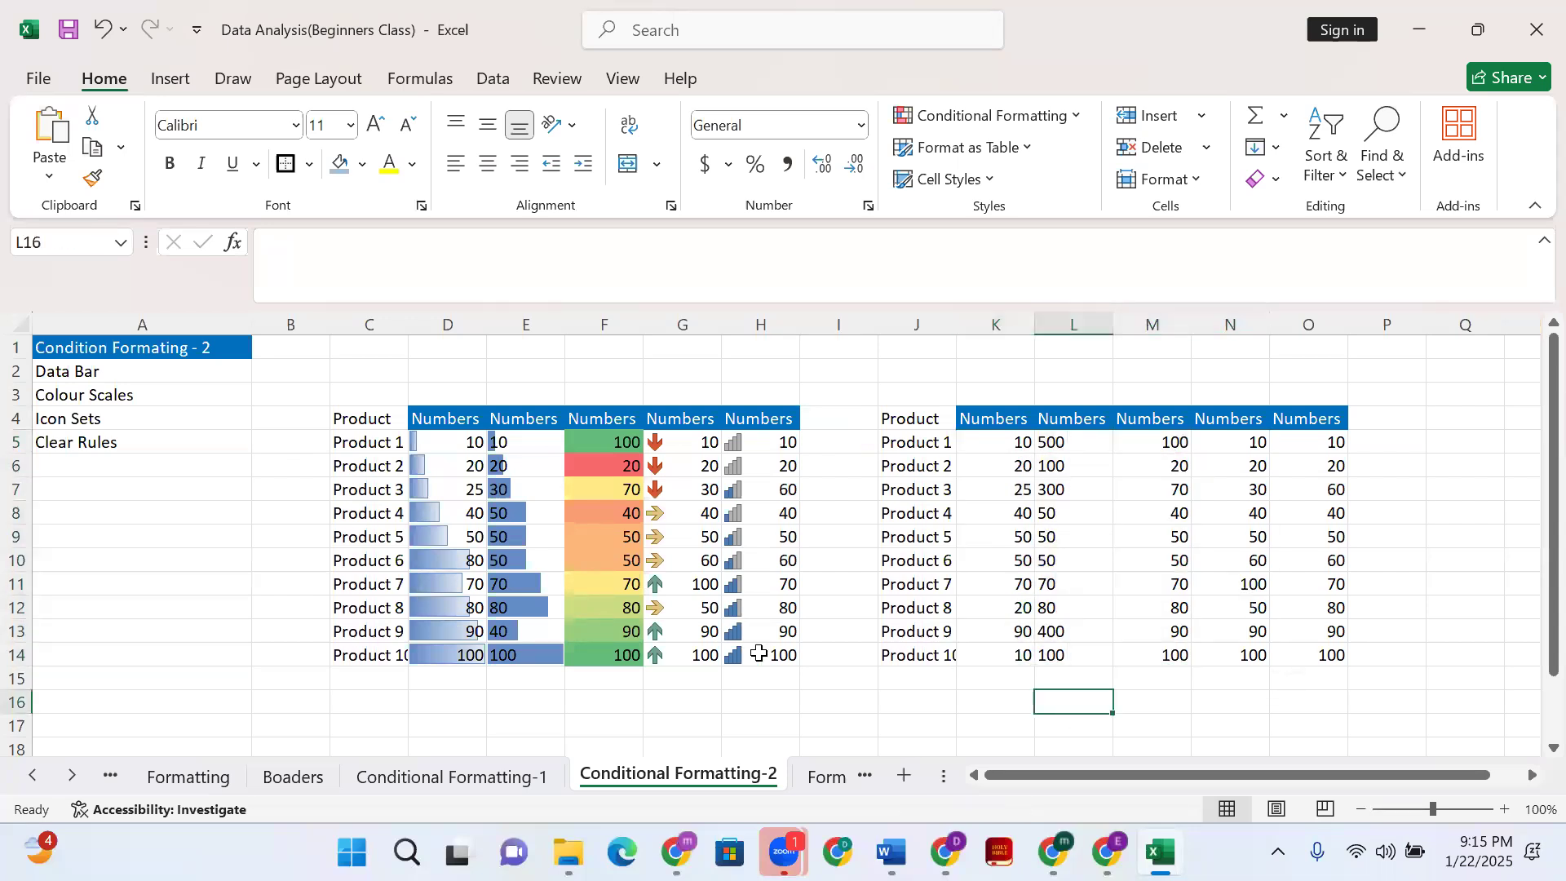
scroll(762, 650, down, 2)
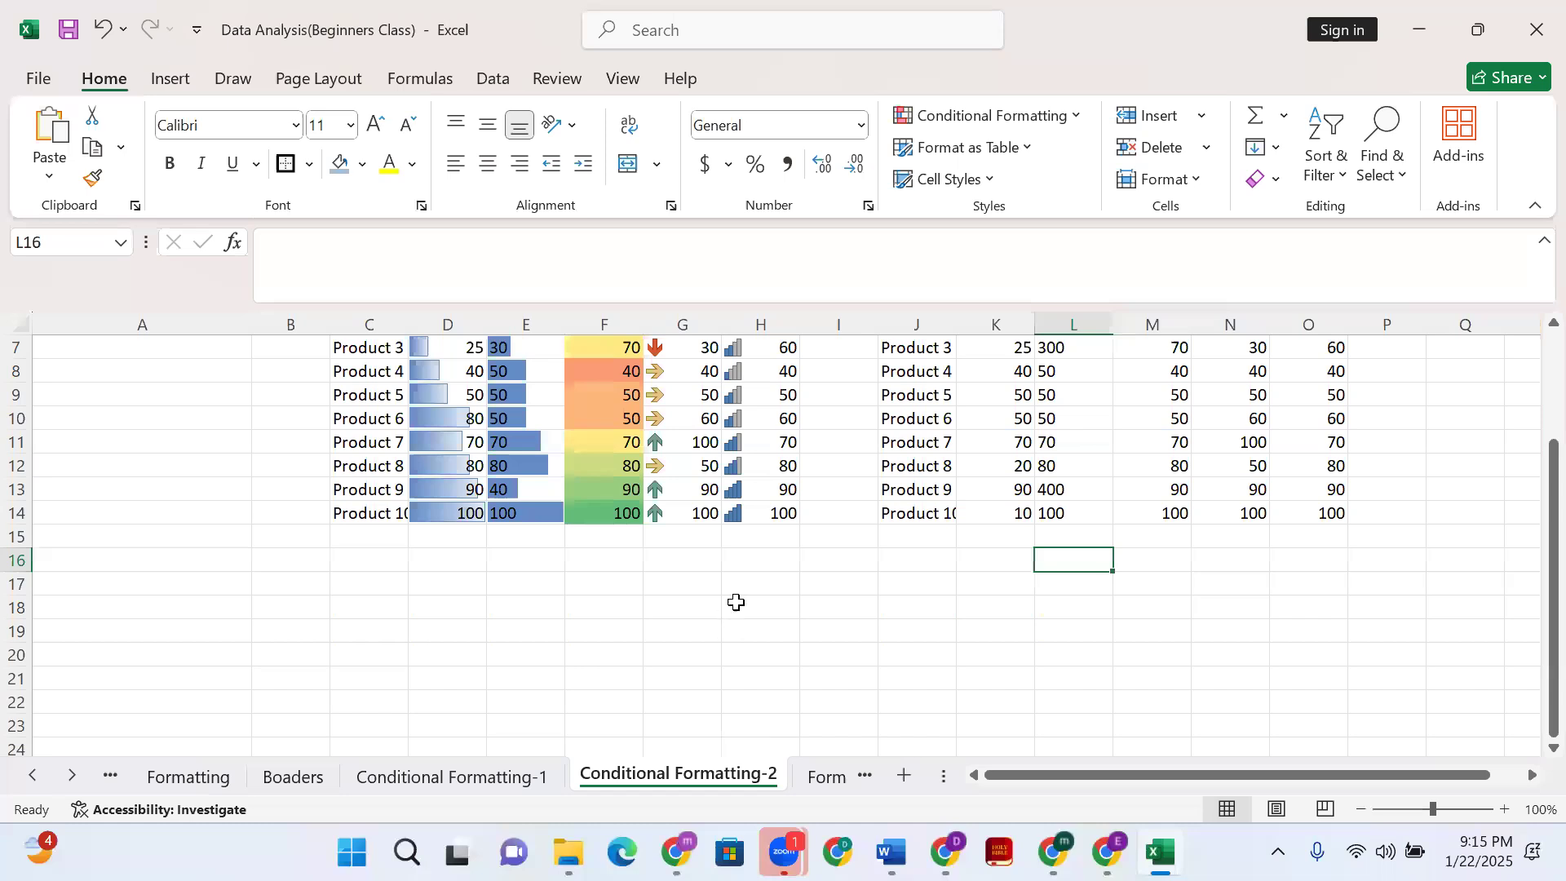
scroll(815, 522, up, 2)
Preview the Formulas & Function 1 sheet and return to Conditional Formatting-2
click(821, 786)
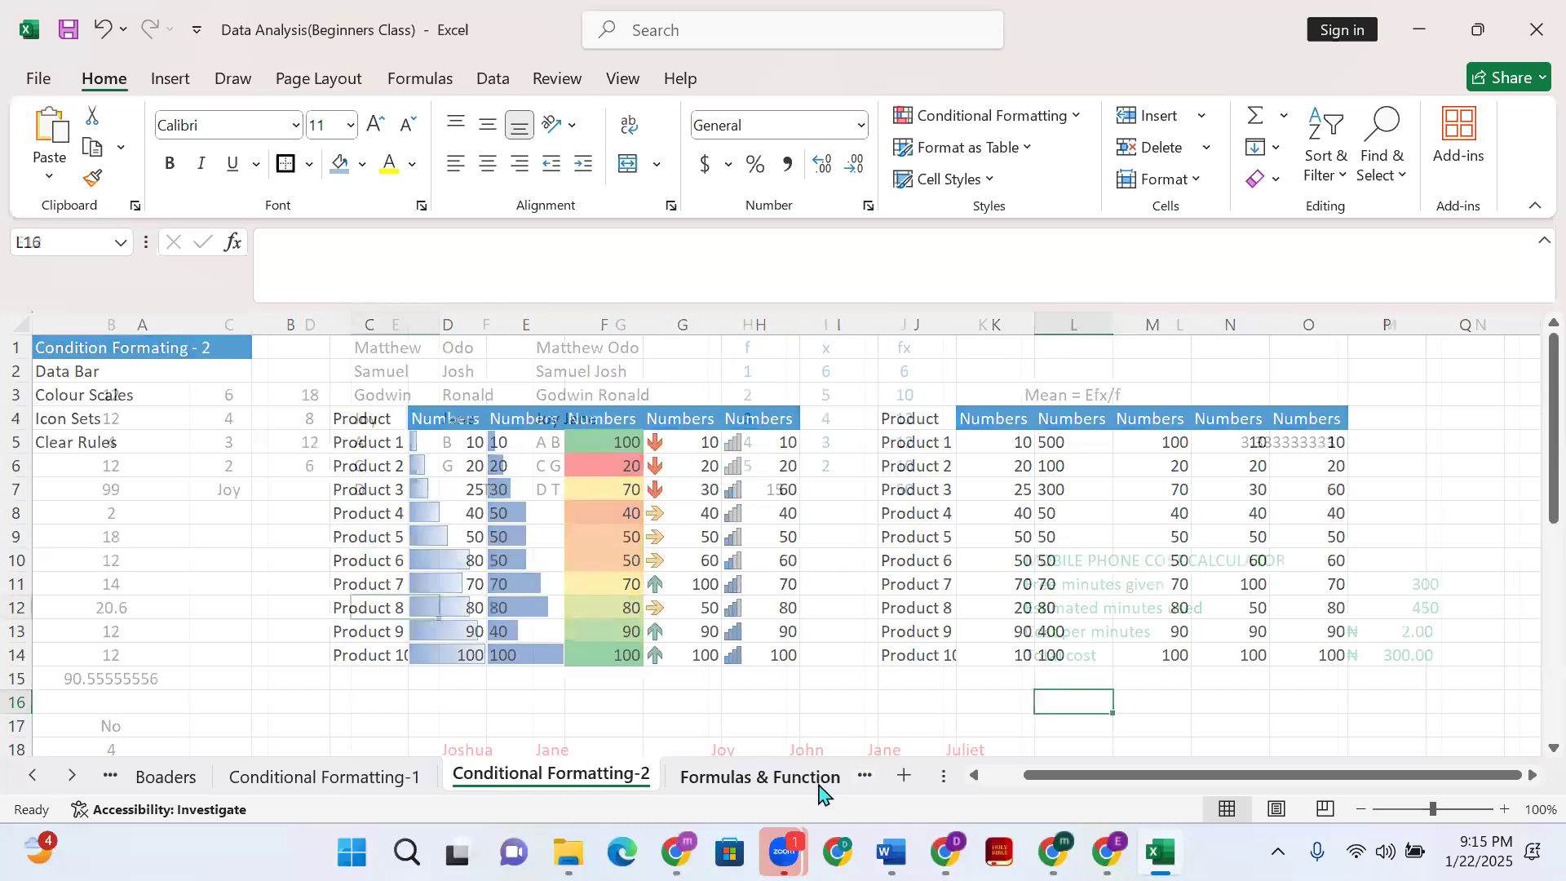
click(457, 778)
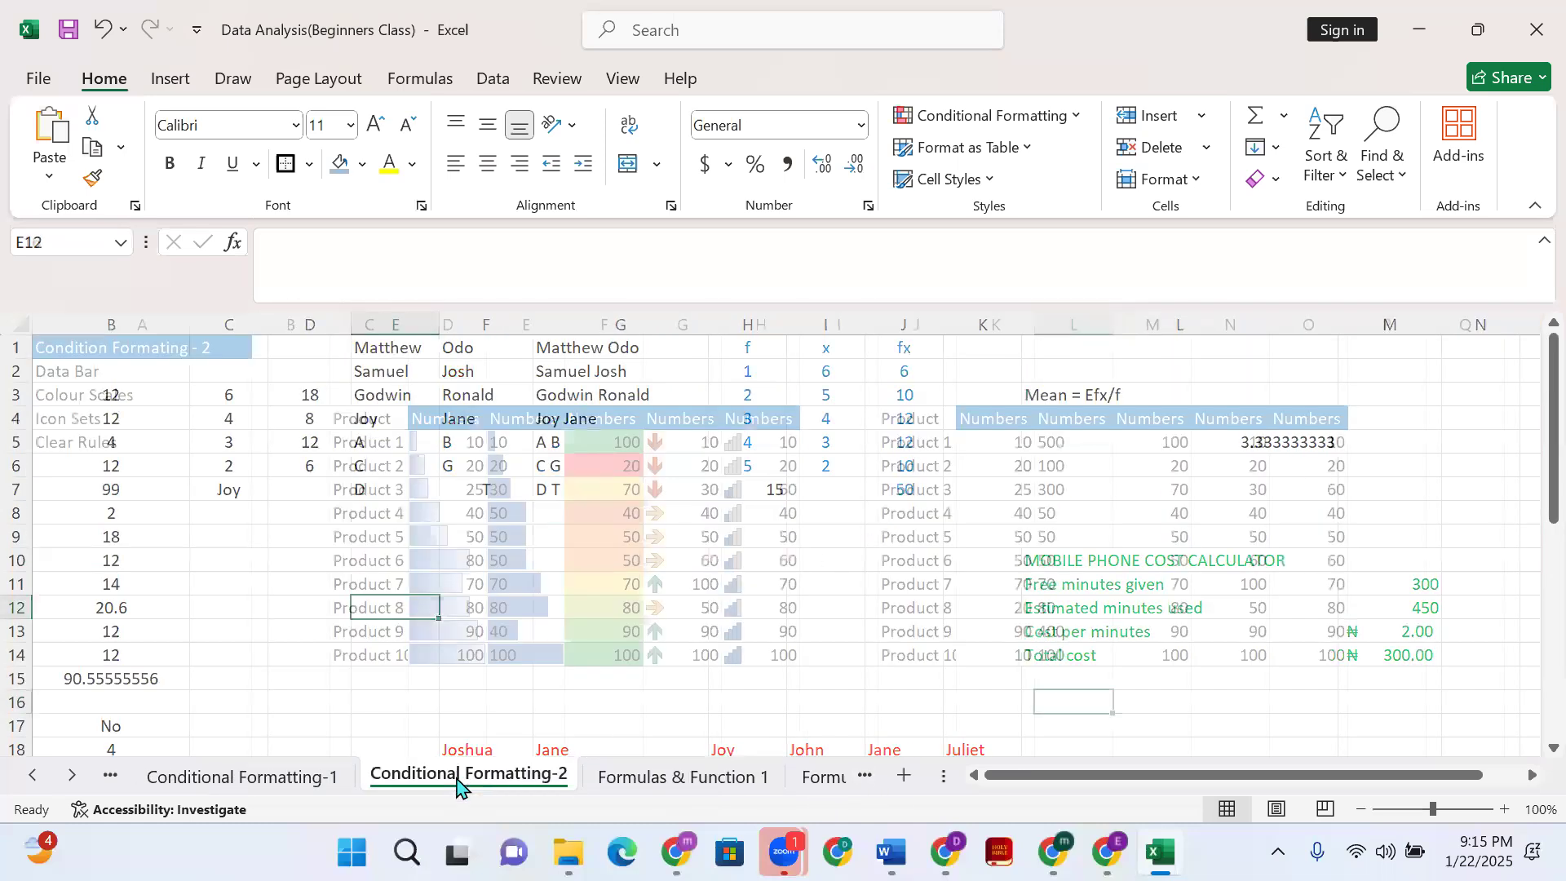
click(701, 777)
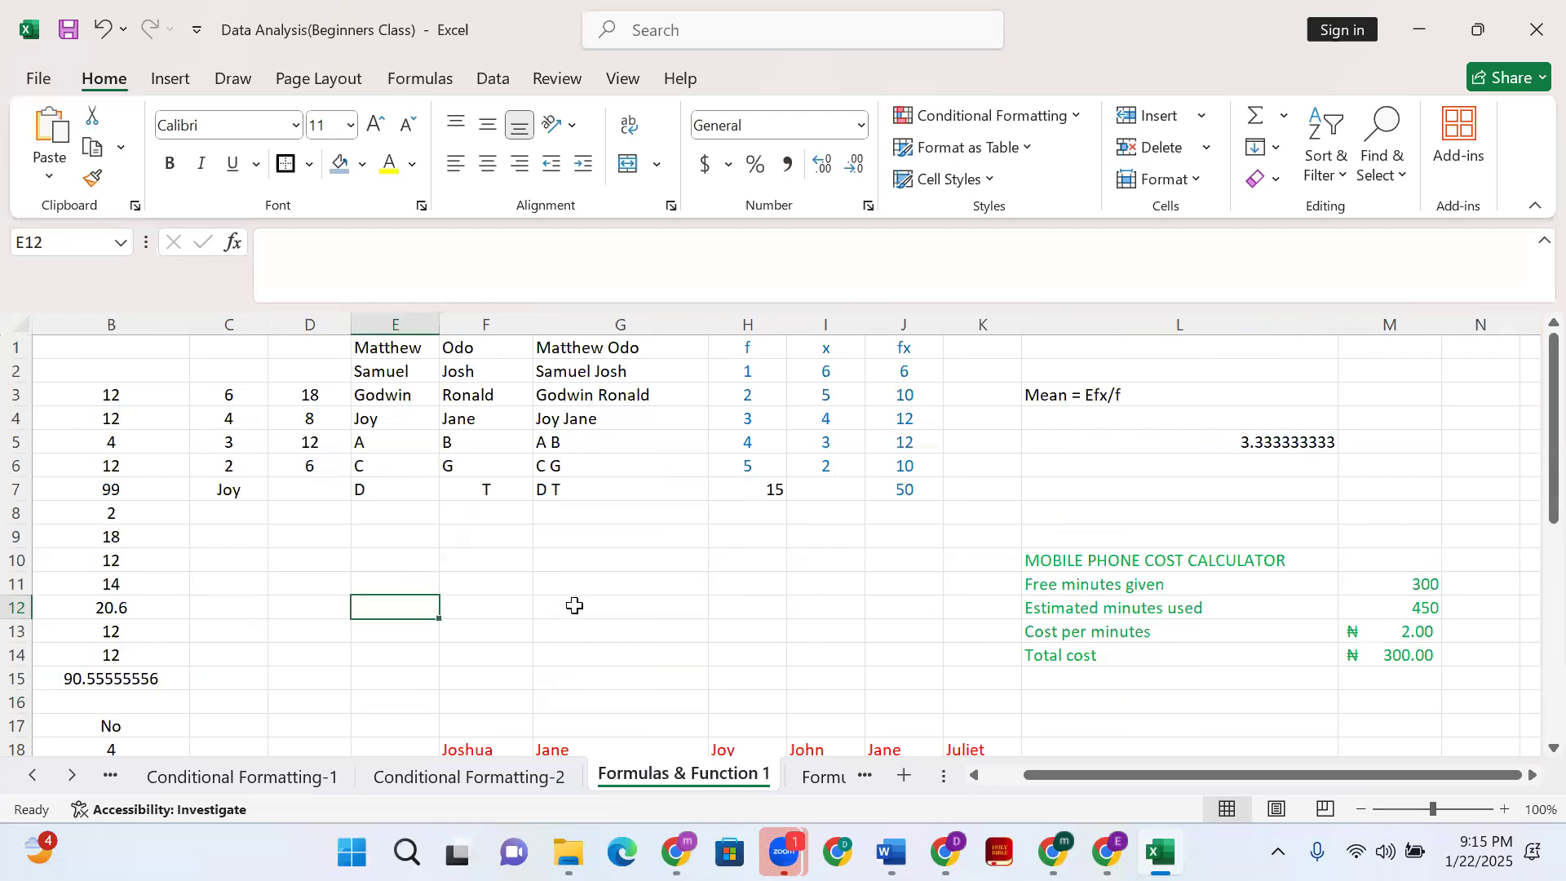
click(517, 781)
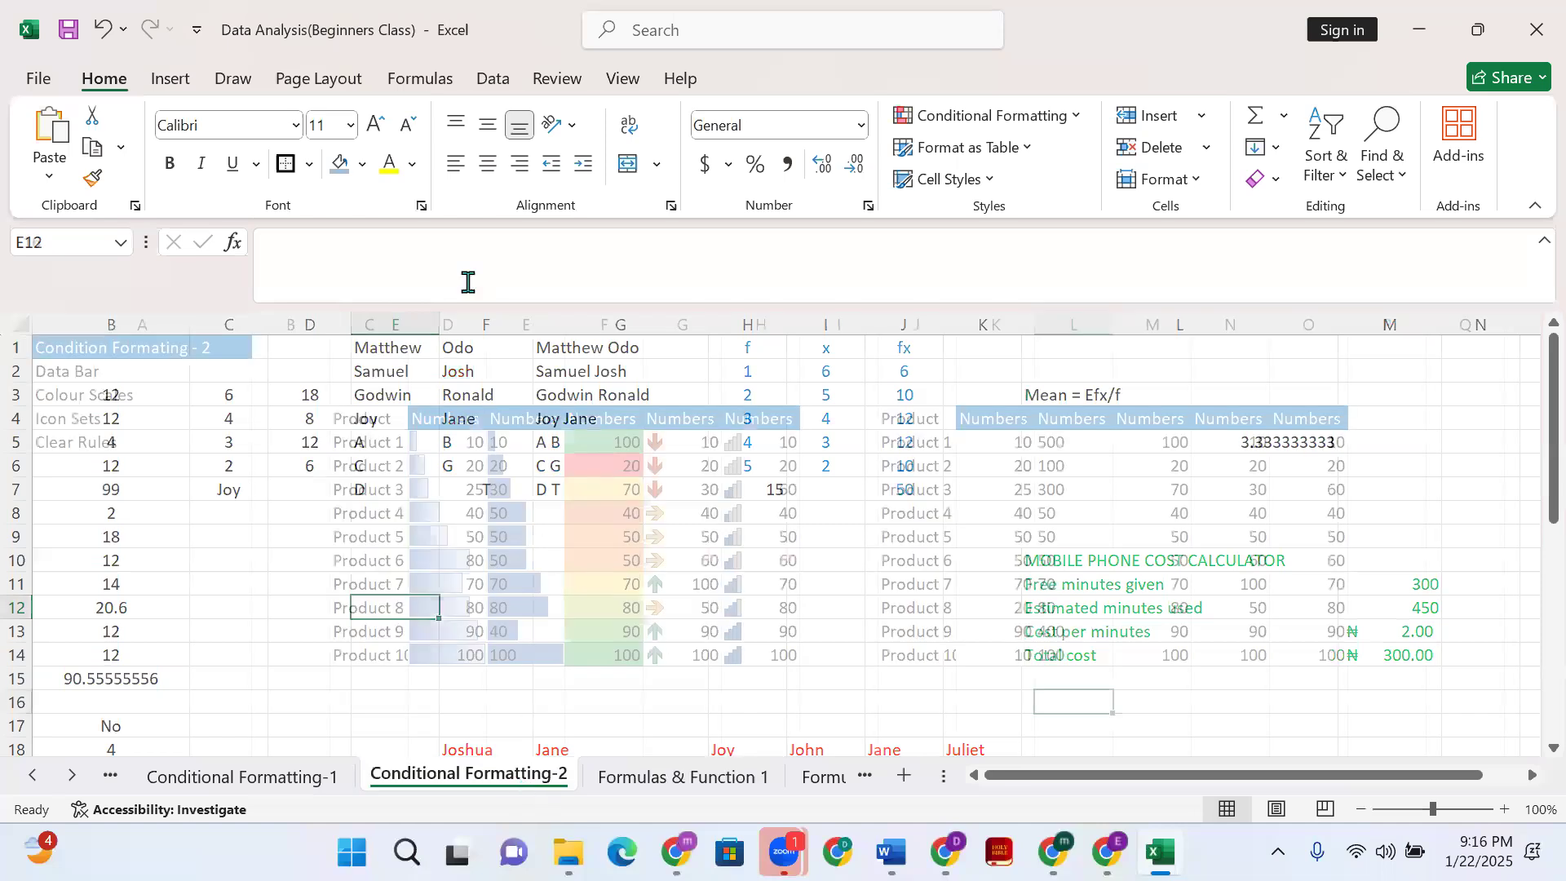
Browse the sheets that follow Conditional Formatting-2 and open Formulas & Function 1
mouse_move(783, 853)
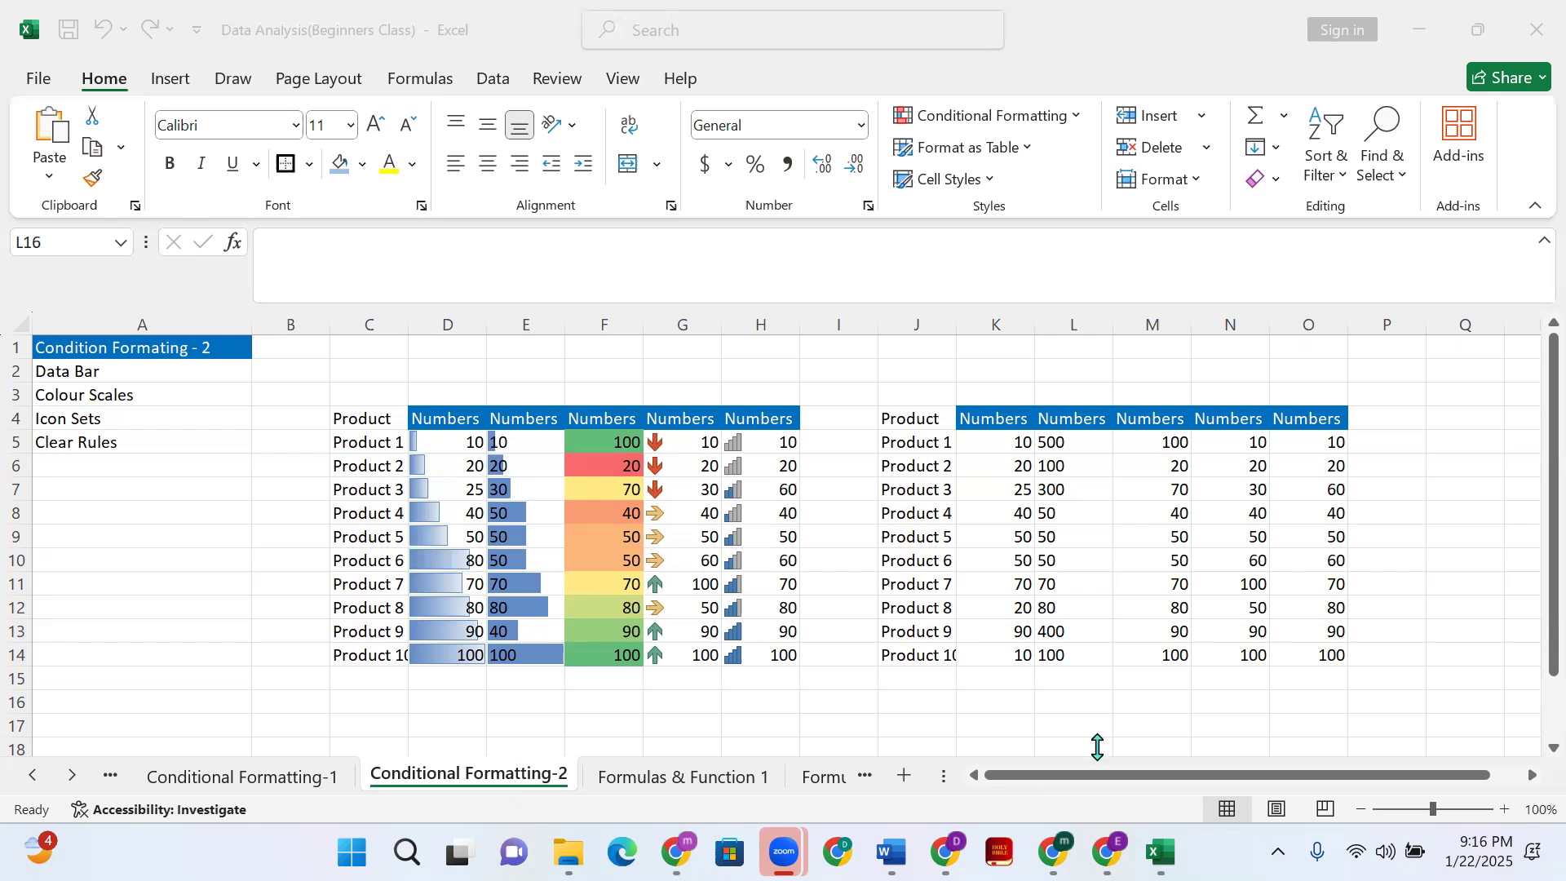
click(419, 775)
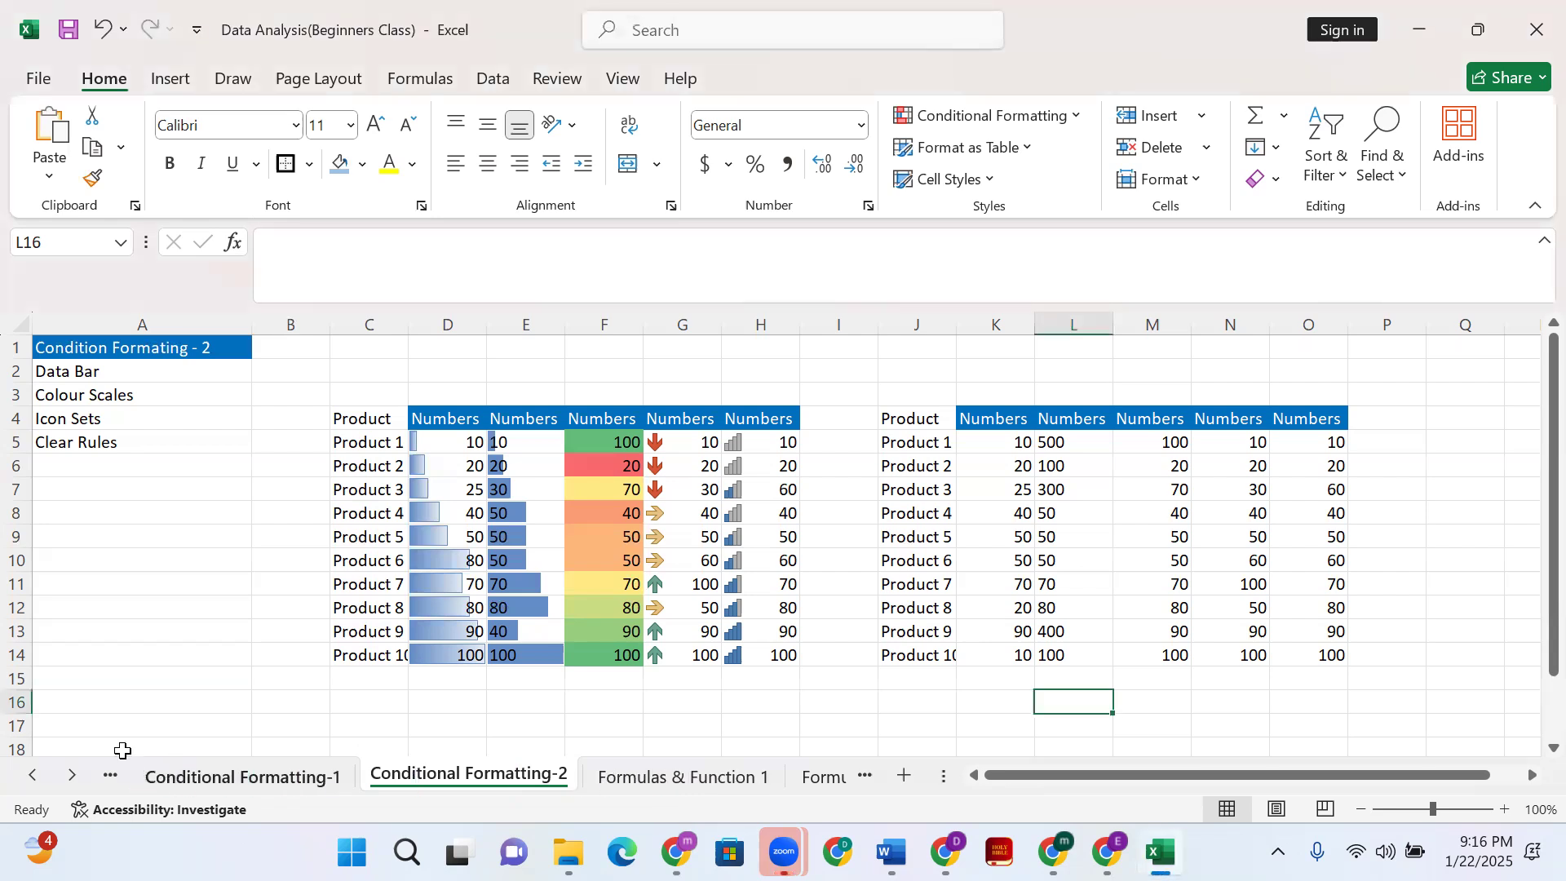
click(75, 779)
click(75, 779)
click(75, 779)
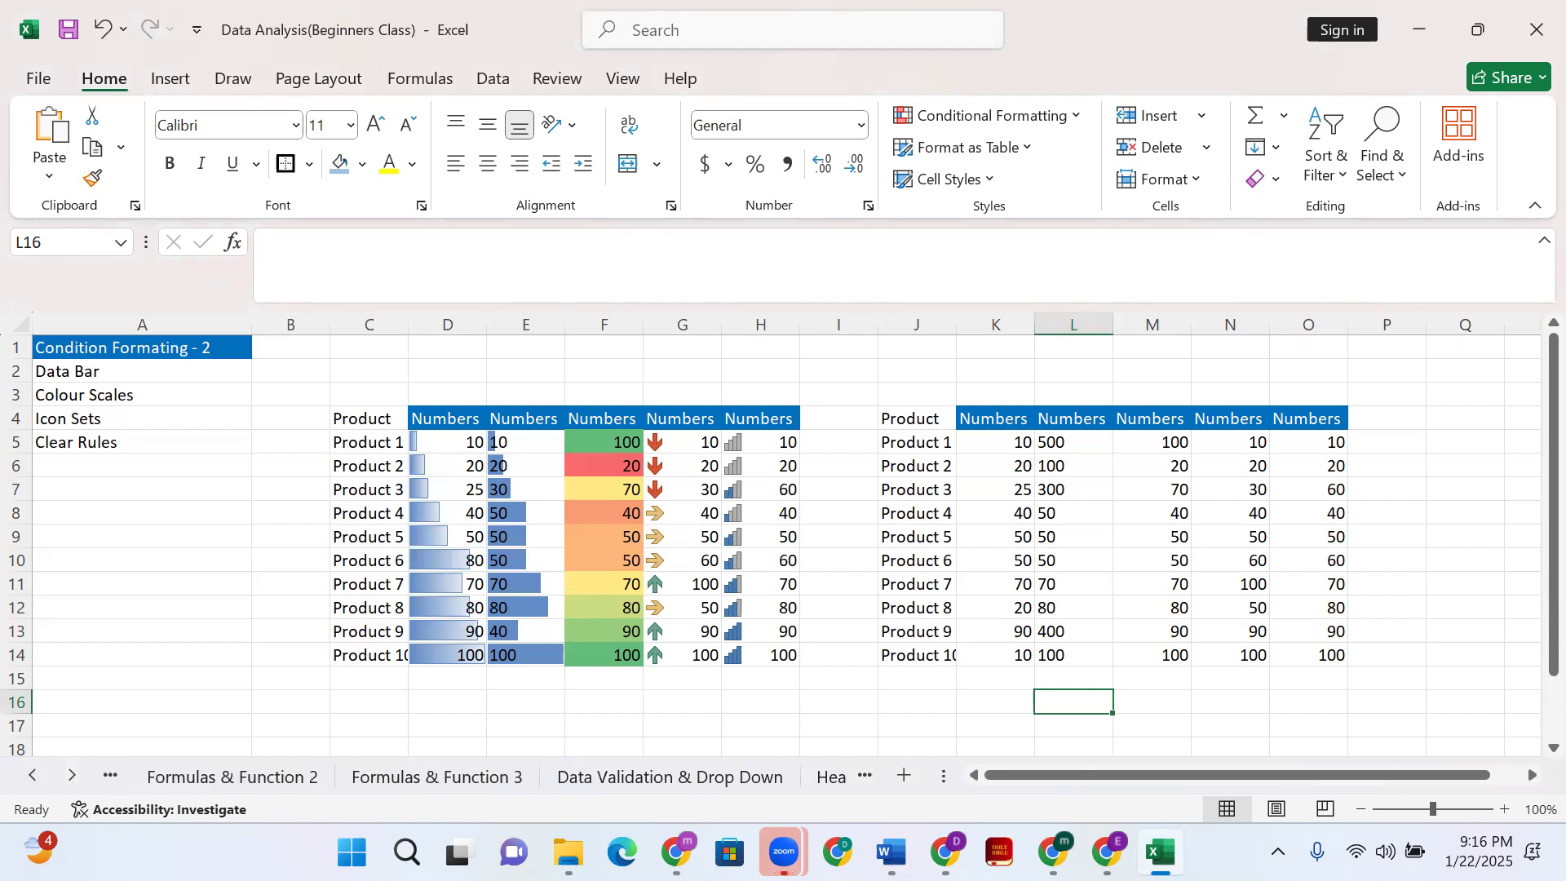
click(39, 780)
click(40, 780)
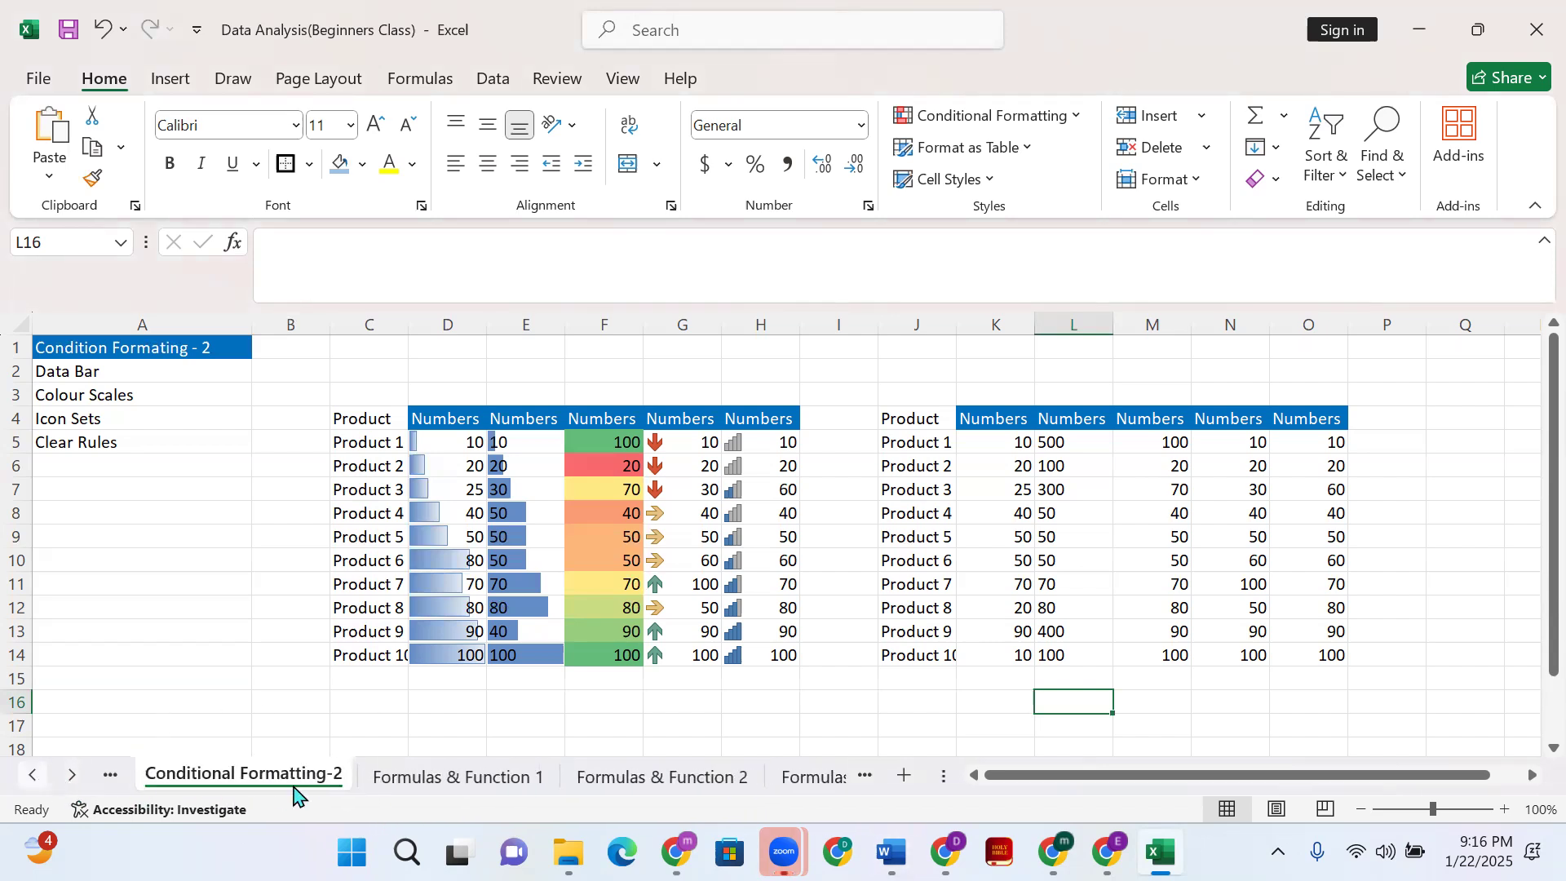
click(405, 781)
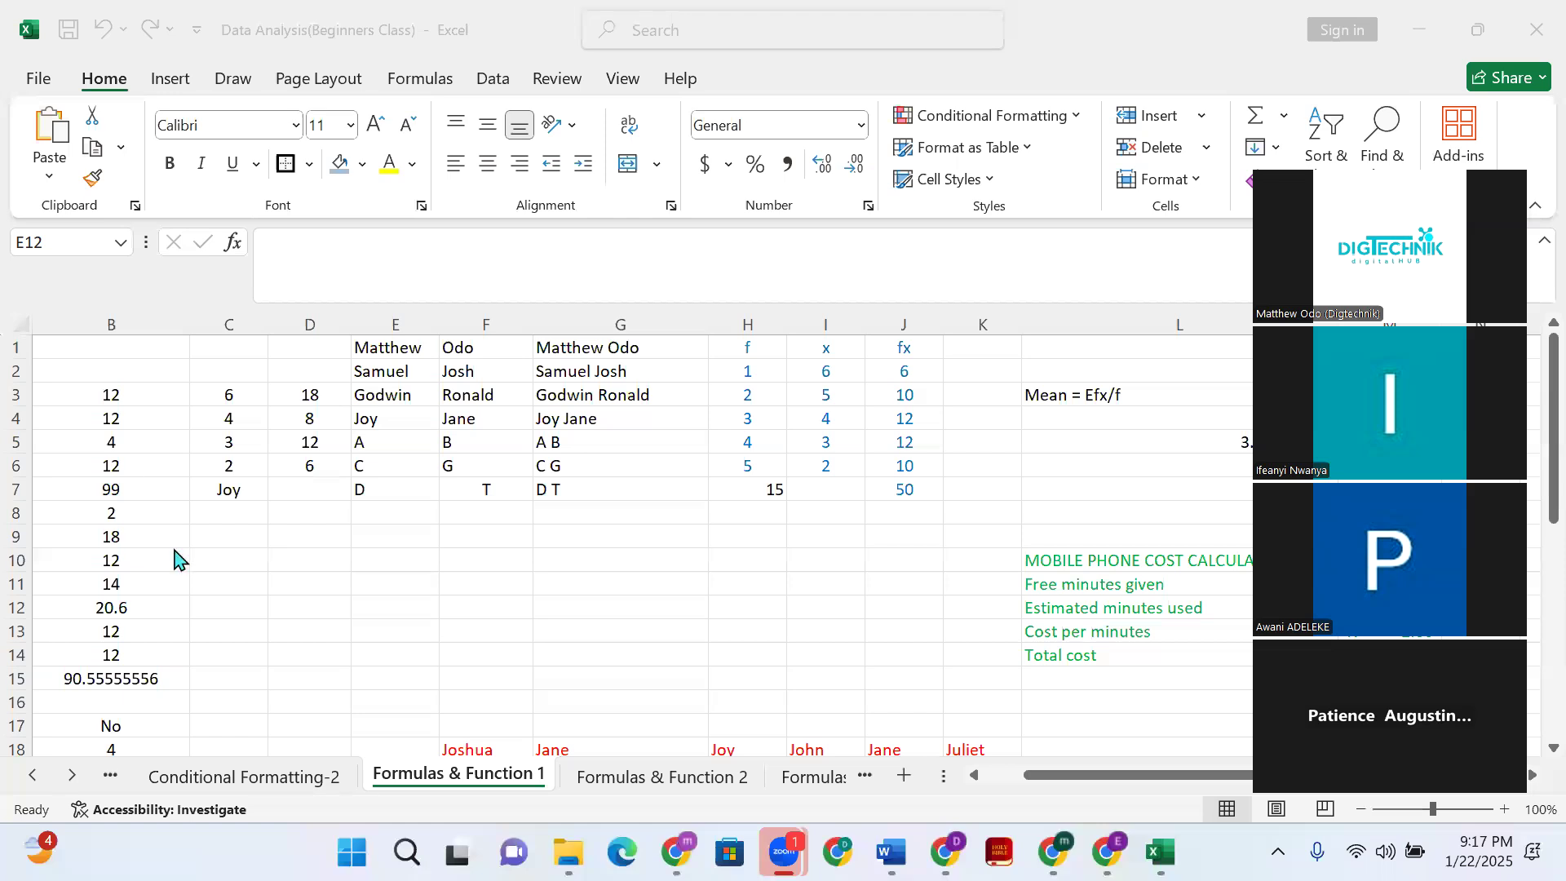
click(1015, 782)
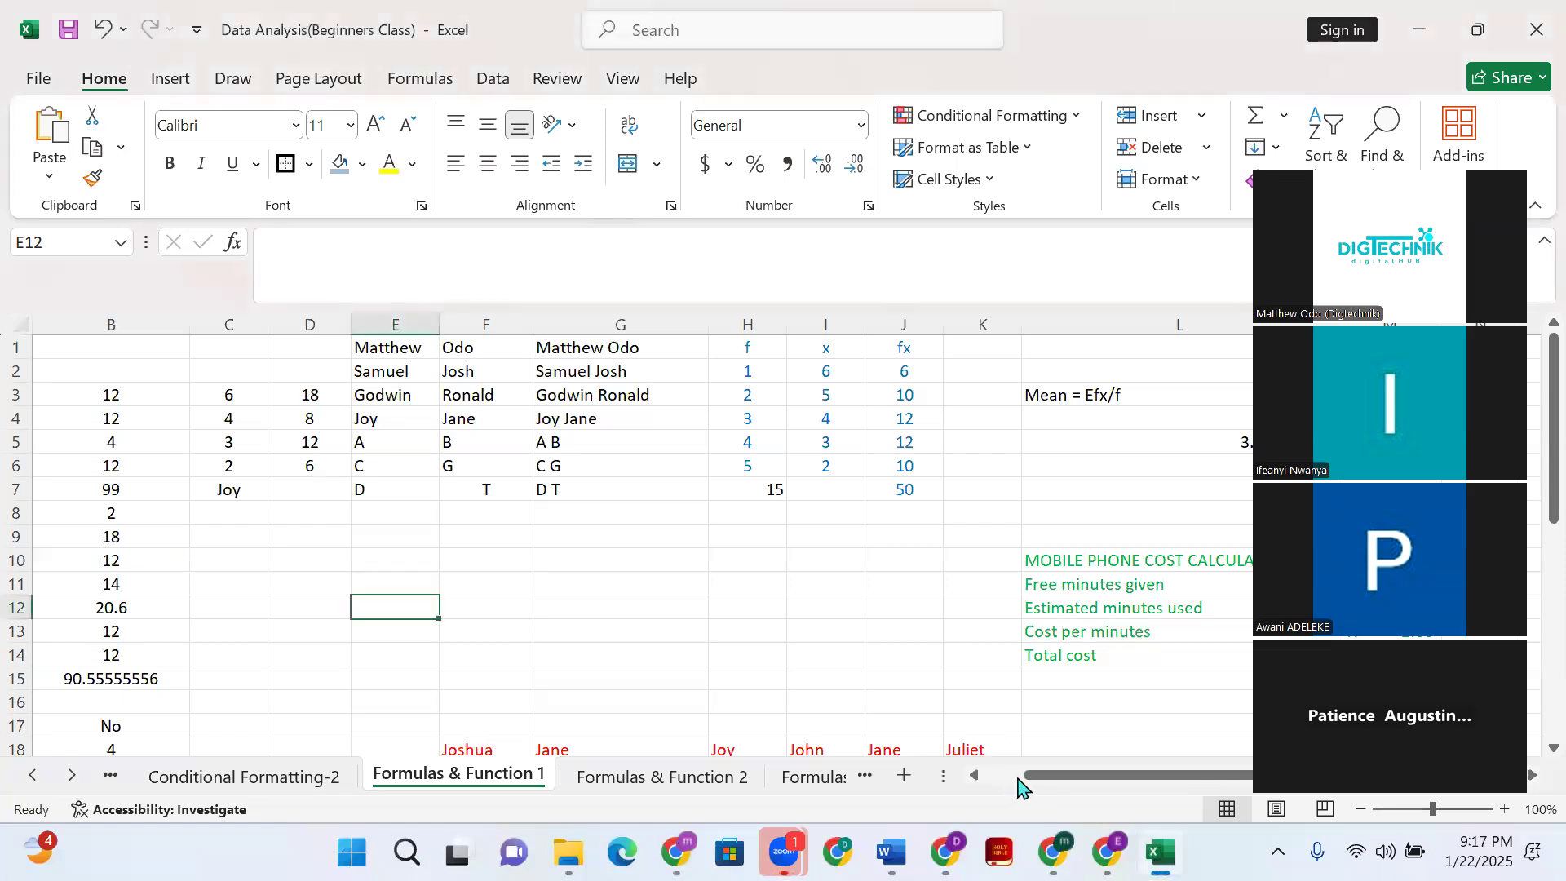
Review the list of operations and functions in column A, from Add down to Today's Date
drag(1026, 781, 968, 785)
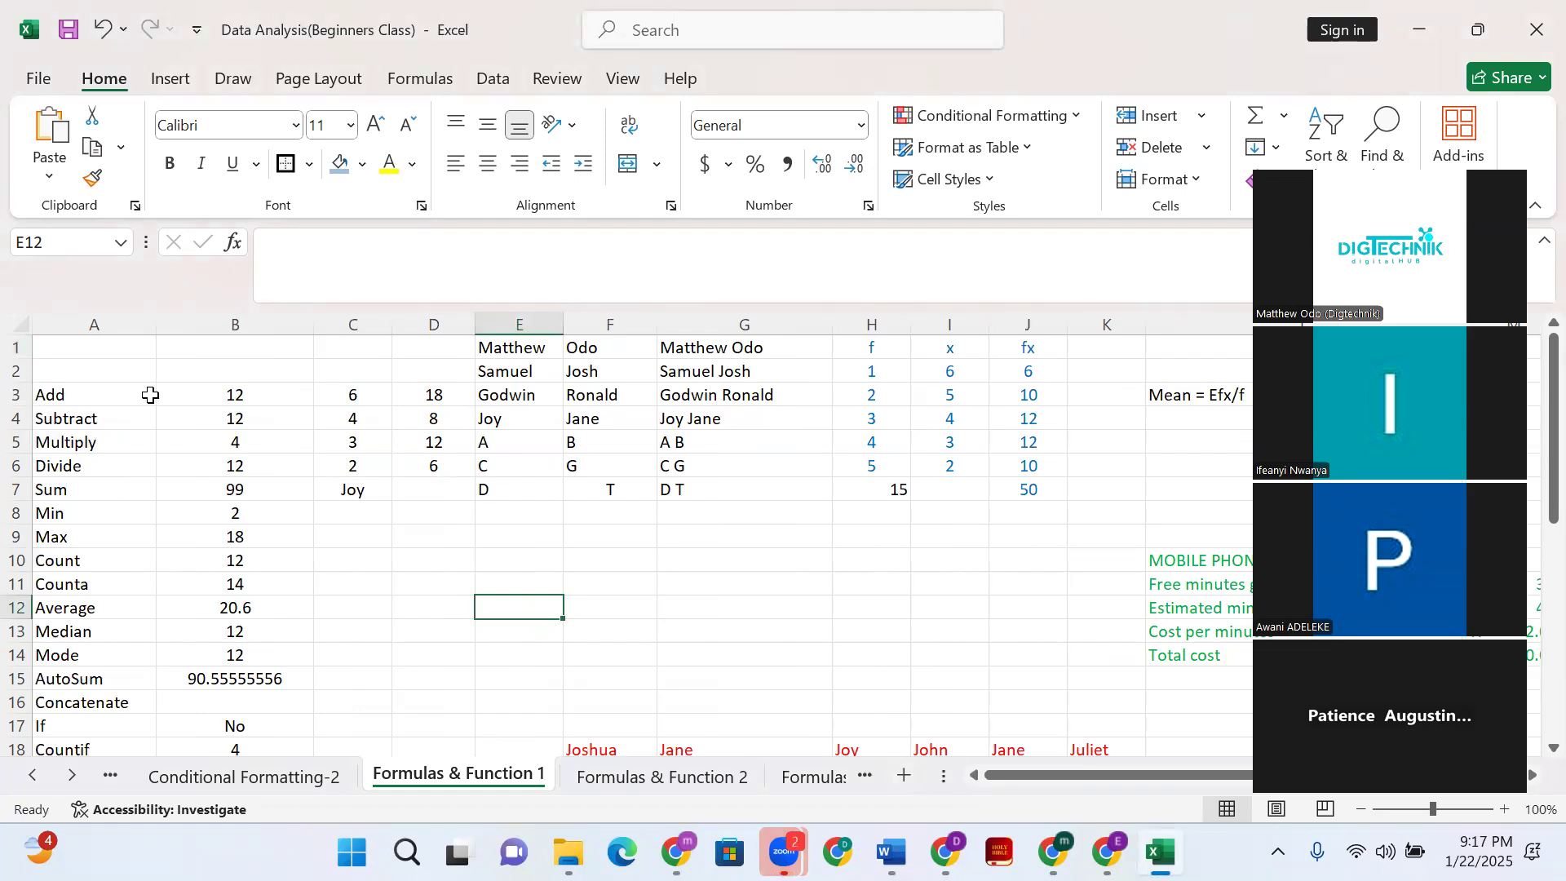
scroll(77, 440, down, 3)
scroll(98, 489, down, 2)
scroll(100, 491, up, 3)
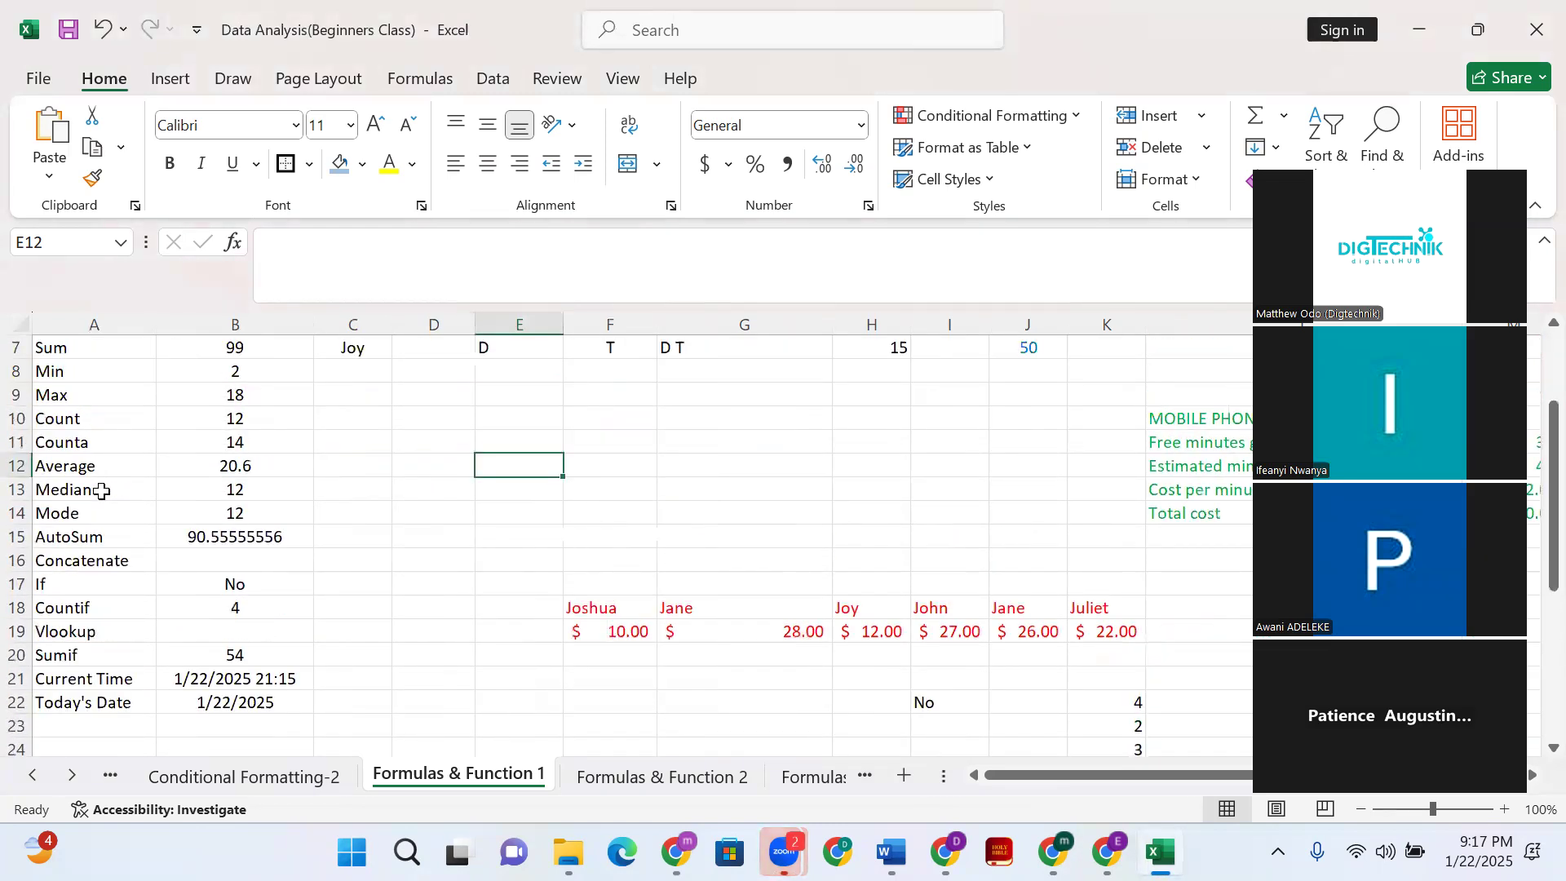
scroll(99, 485, up, 2)
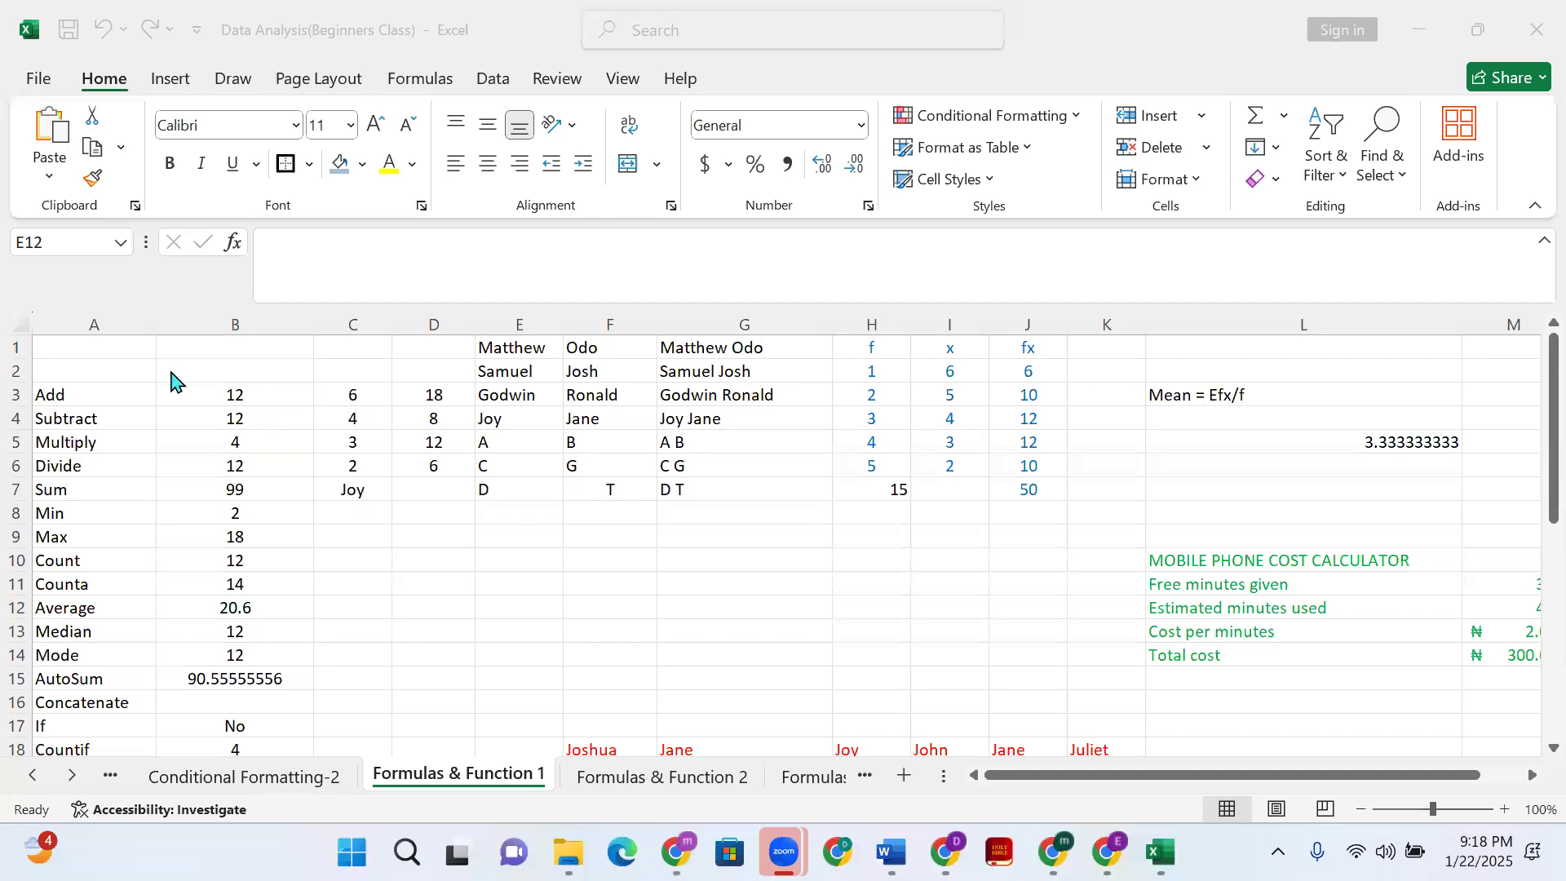
Examine the Add row, checking the value in B3 and the addition formula in D3
click(62, 394)
click(64, 394)
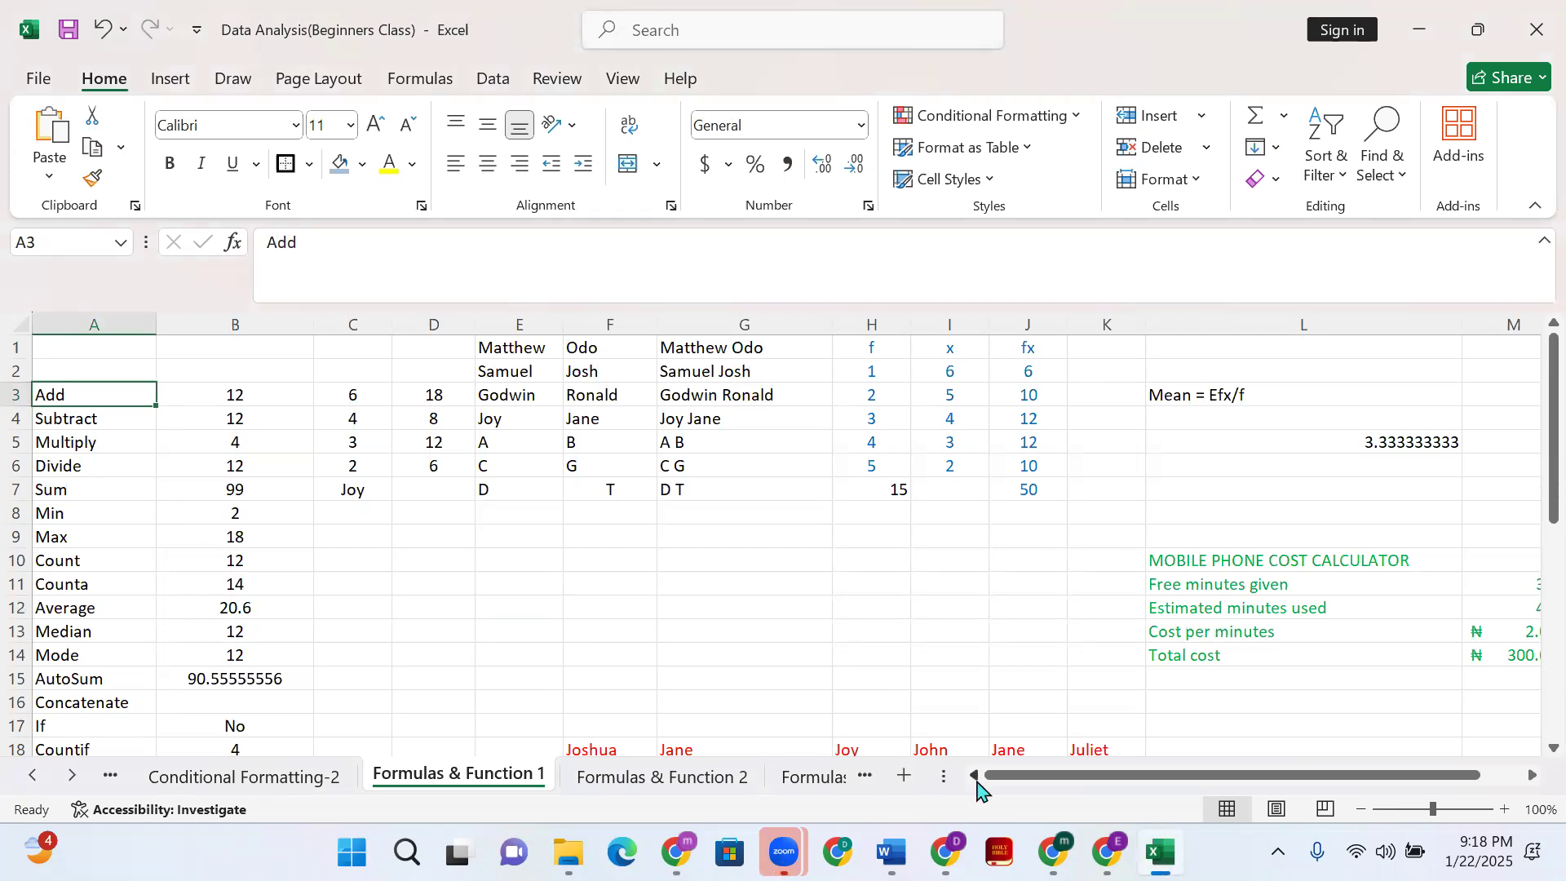
click(418, 393)
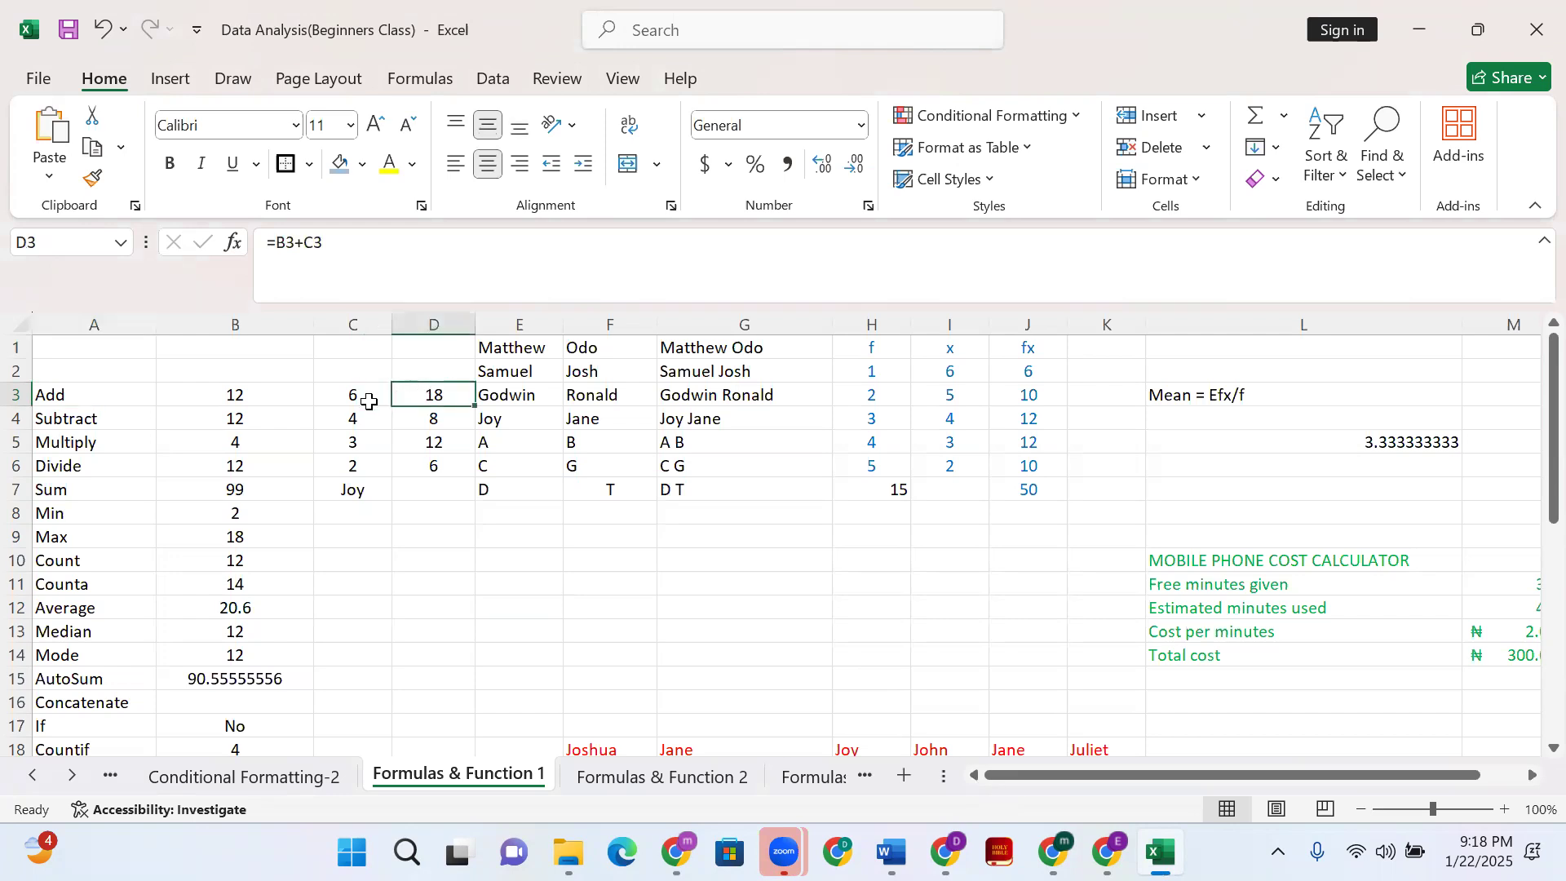
click(267, 404)
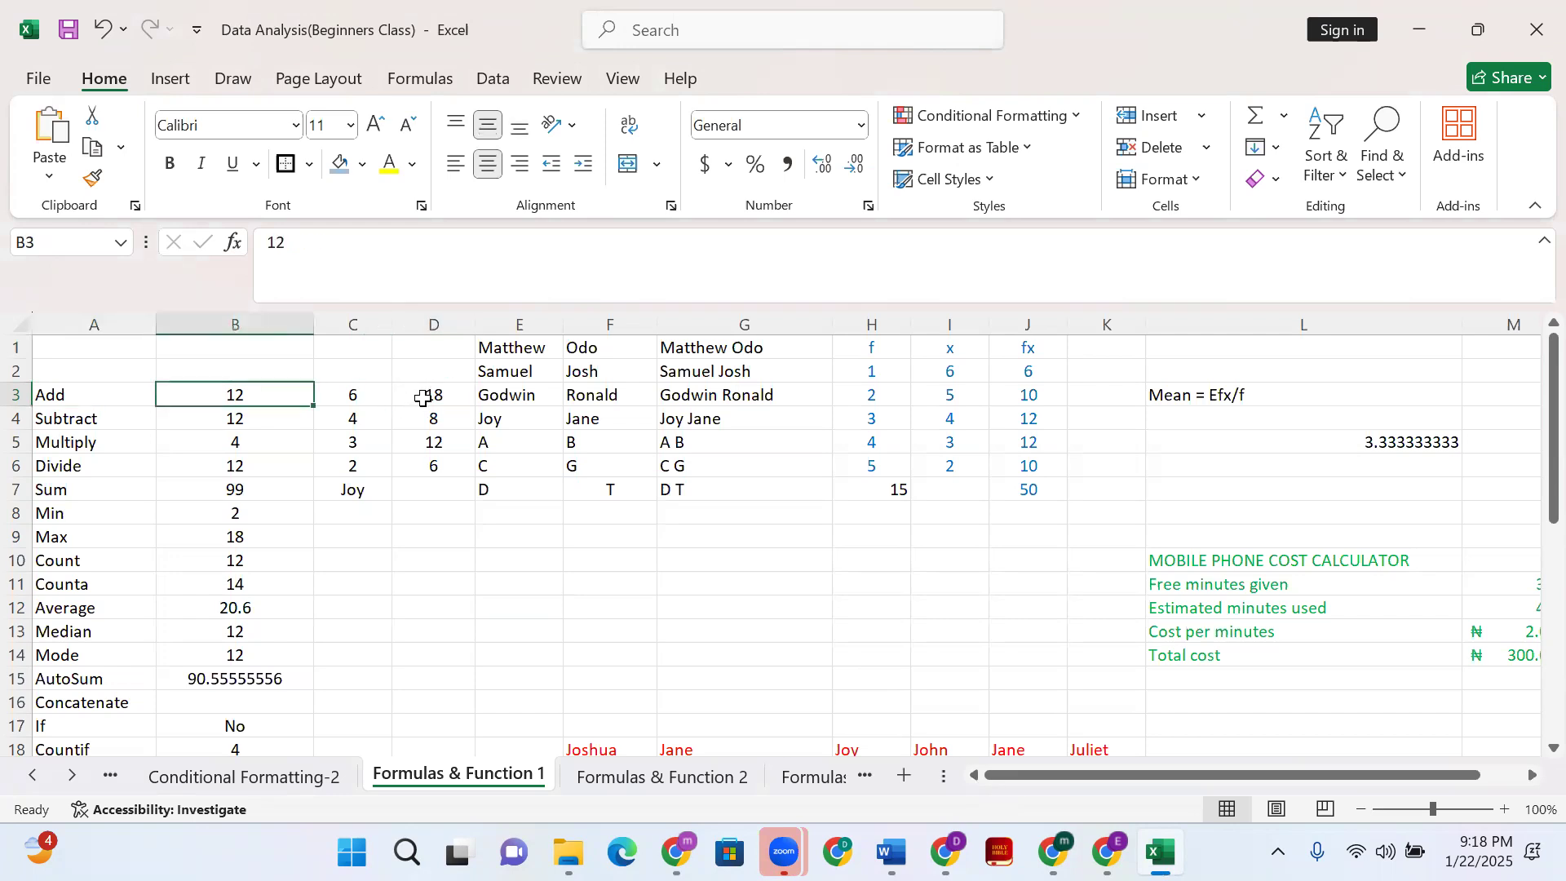
click(423, 395)
click(262, 395)
click(442, 392)
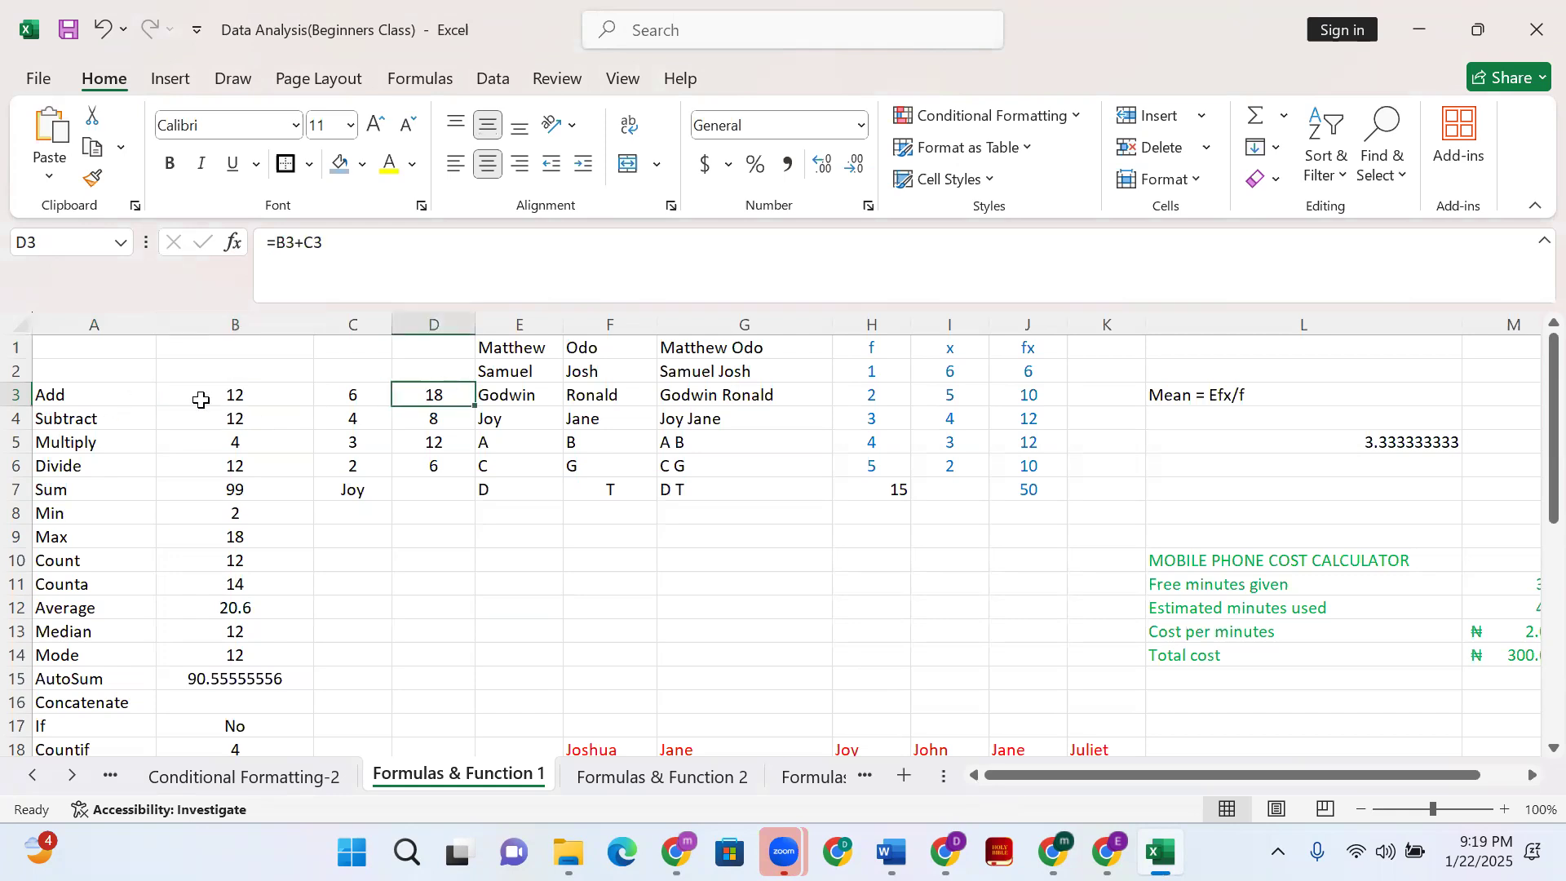
click(134, 396)
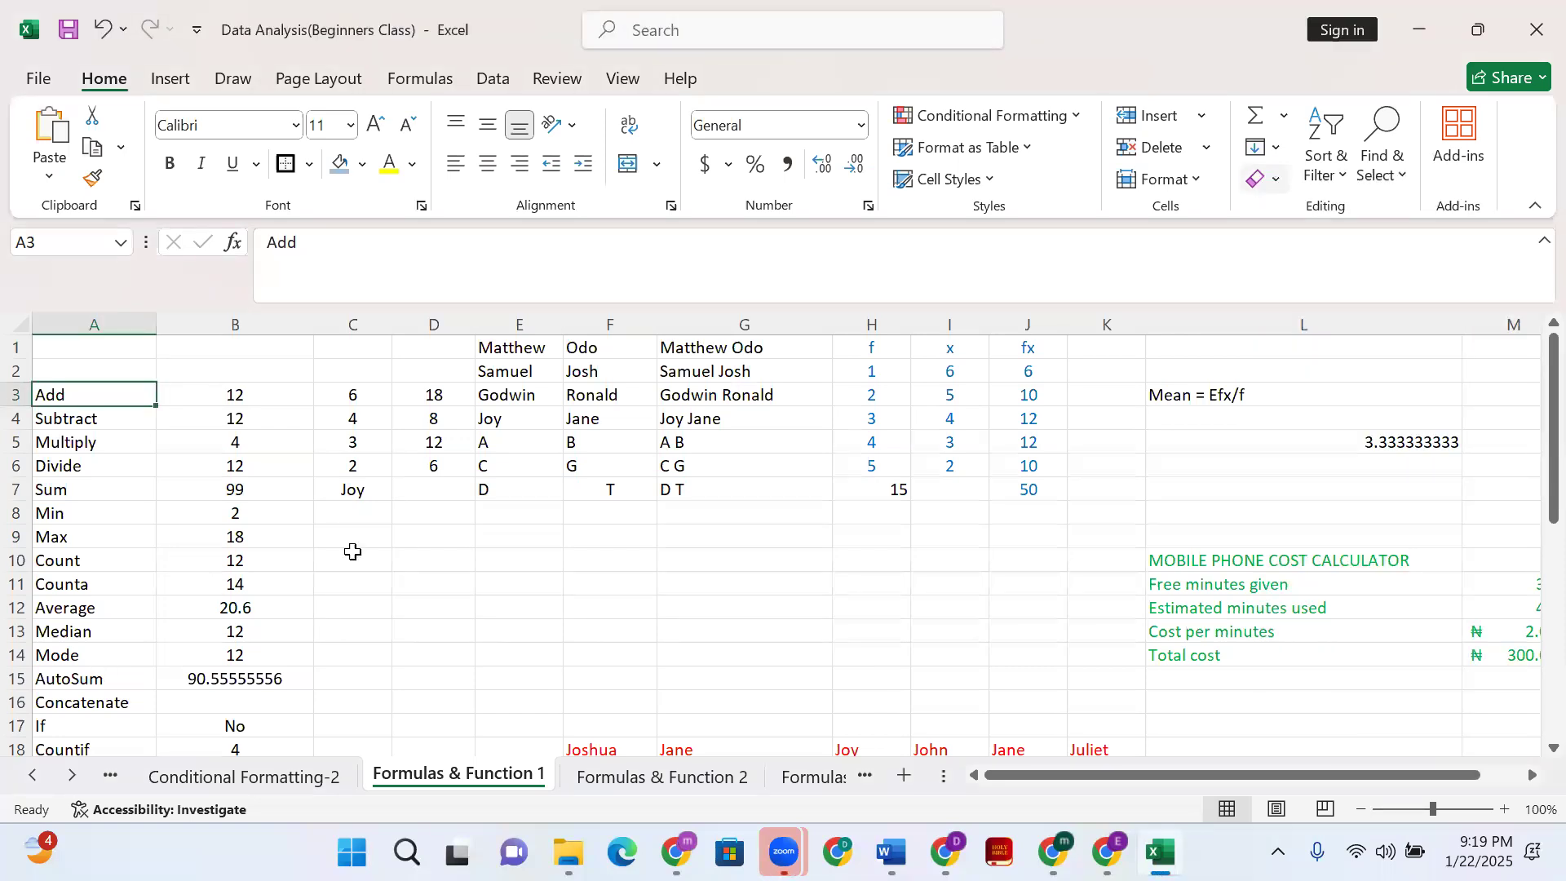
scroll(424, 619, down, 1)
scroll(424, 620, up, 1)
click(925, 179)
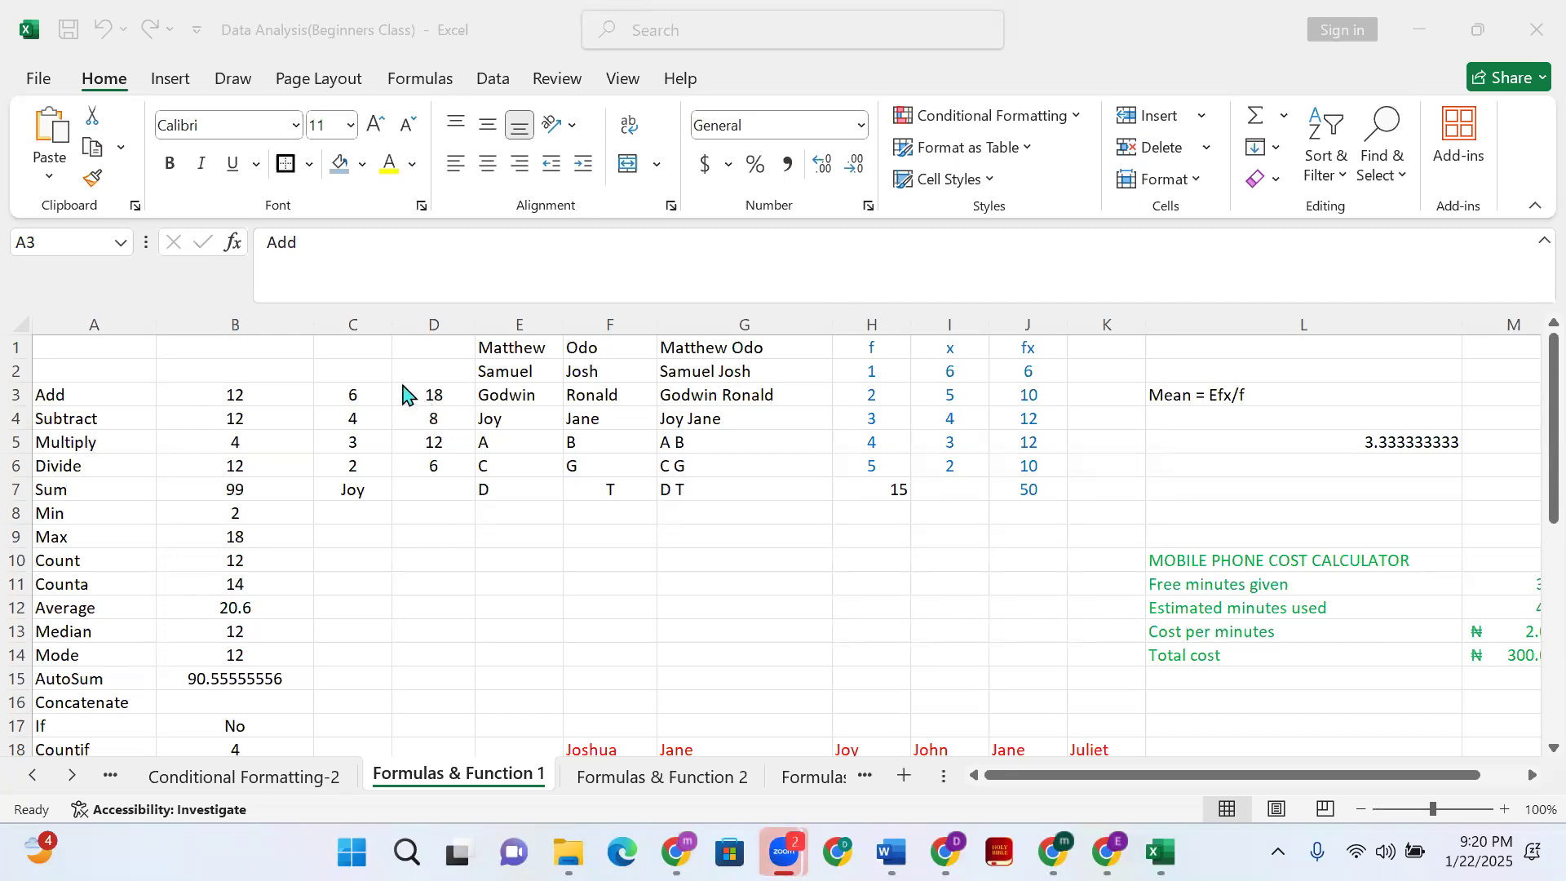
scroll(400, 383, up, 1)
scroll(399, 383, down, 1)
scroll(399, 383, up, 1)
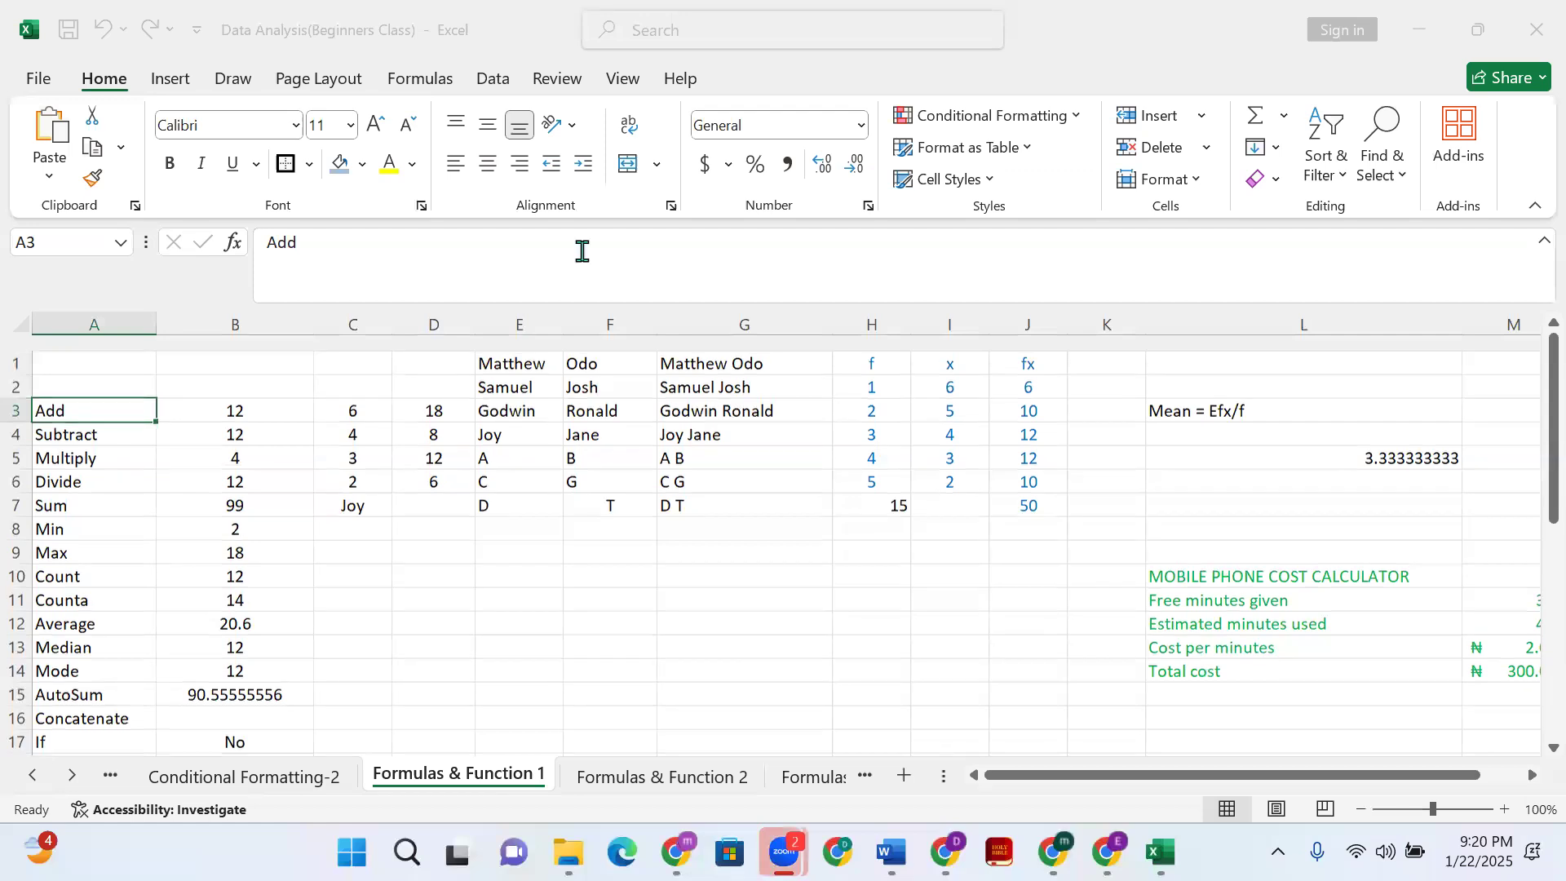
scroll(582, 251, down, 1)
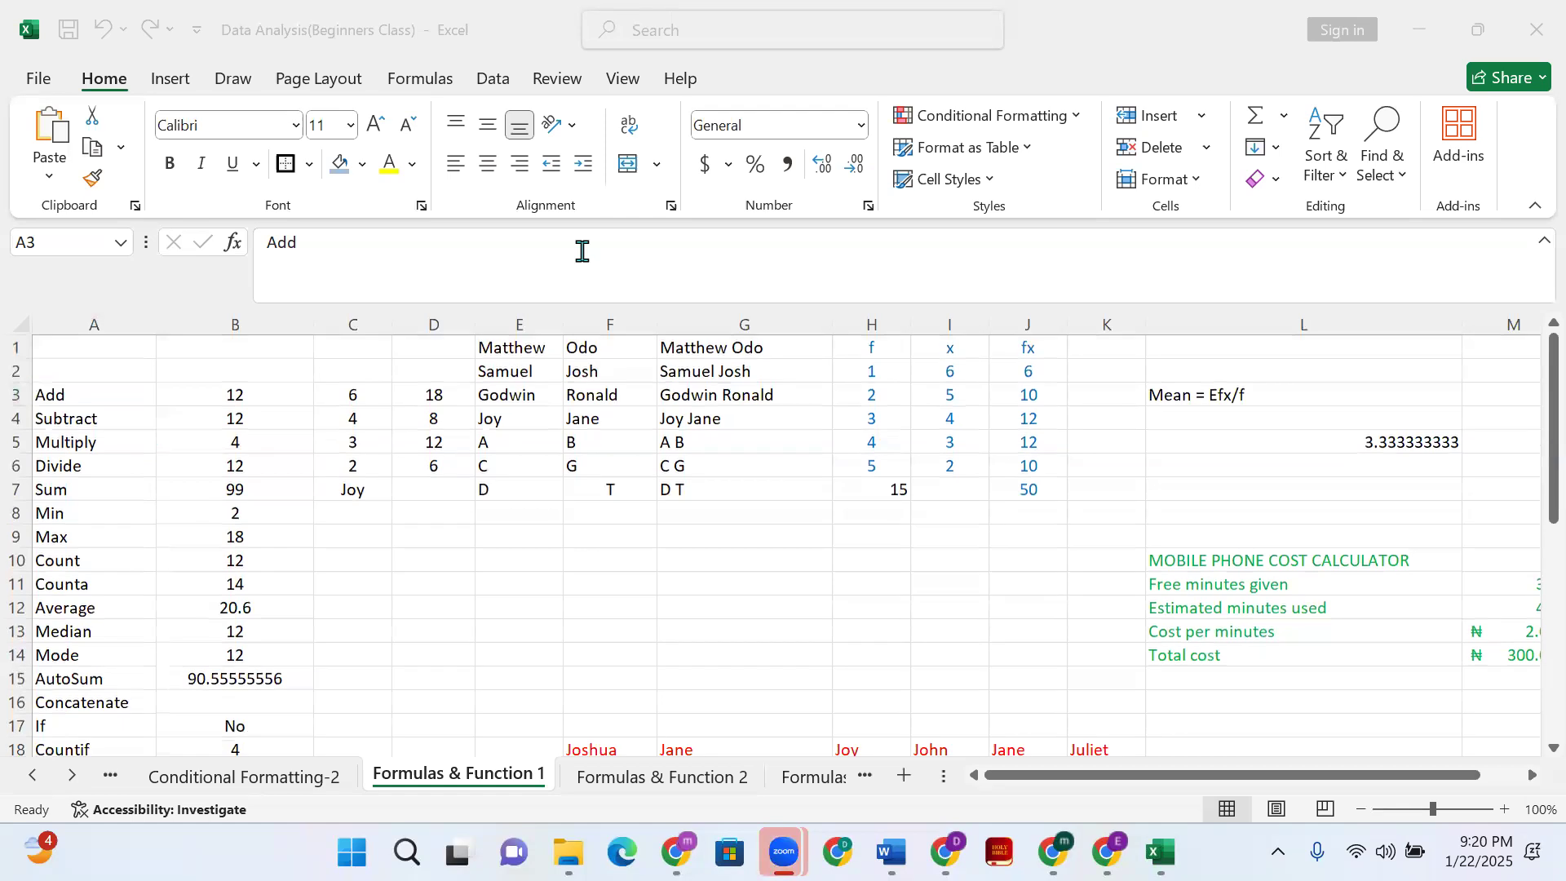
click(201, 107)
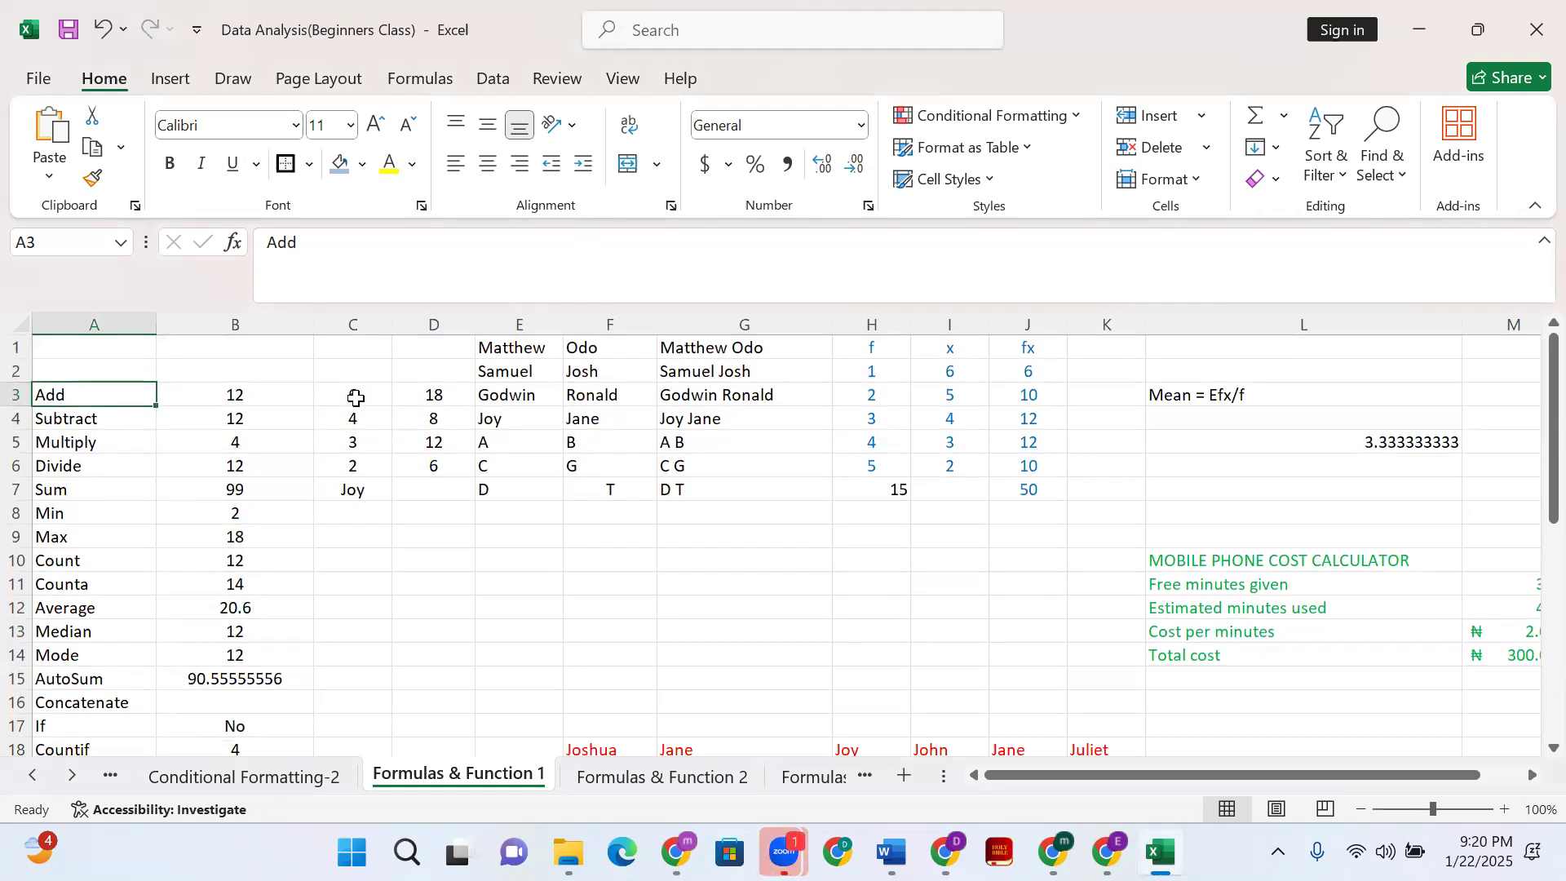
Clear D3 in the Add row and re-enter its addition formula as =B3+C3
click(429, 392)
key(Delete)
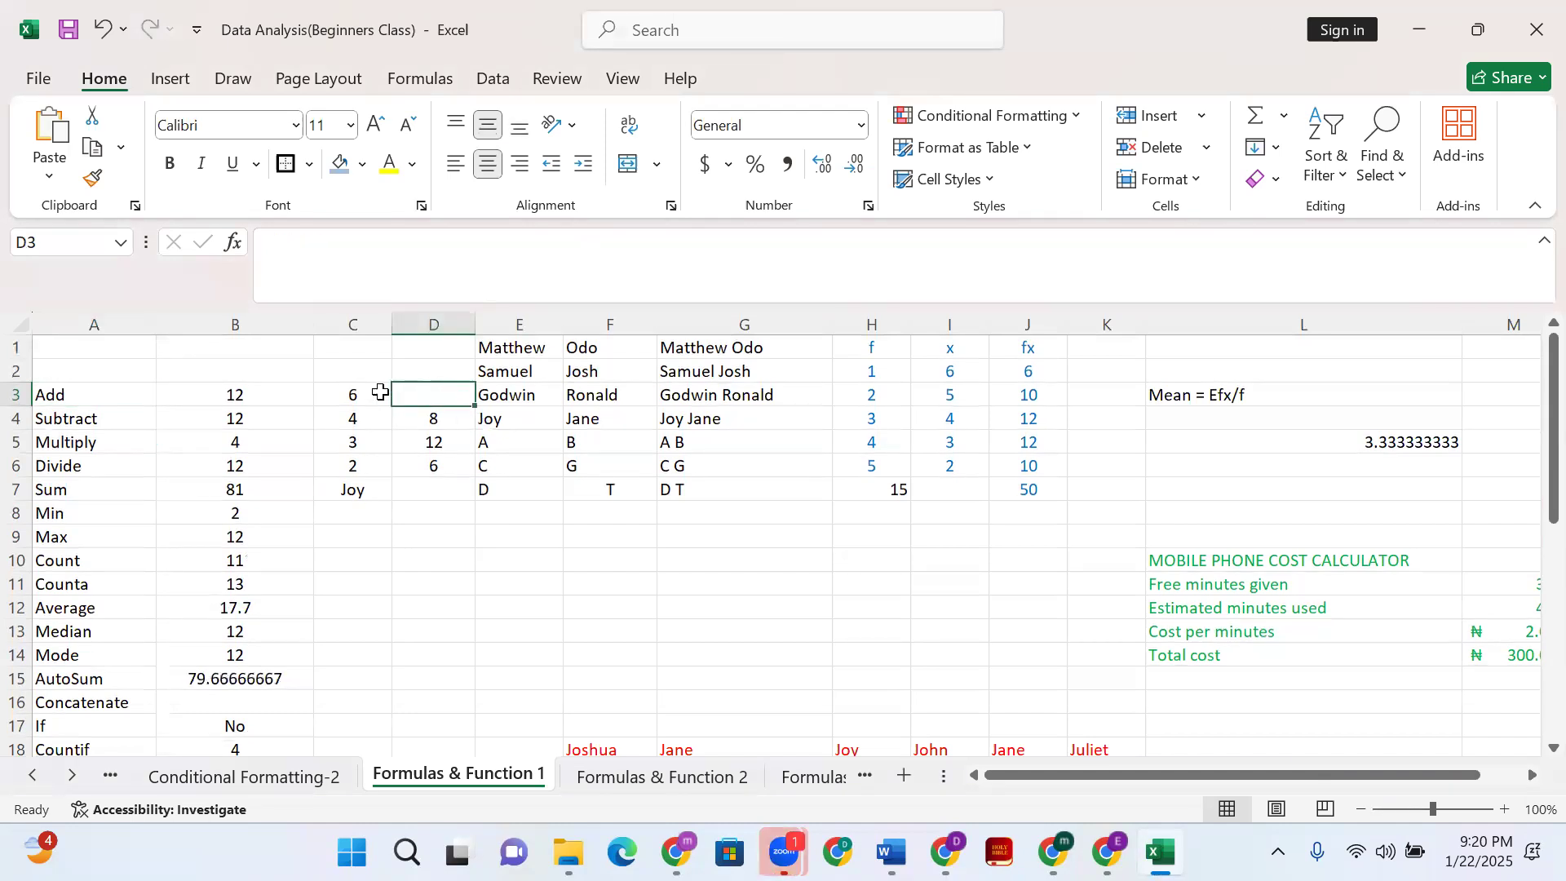
click(381, 249)
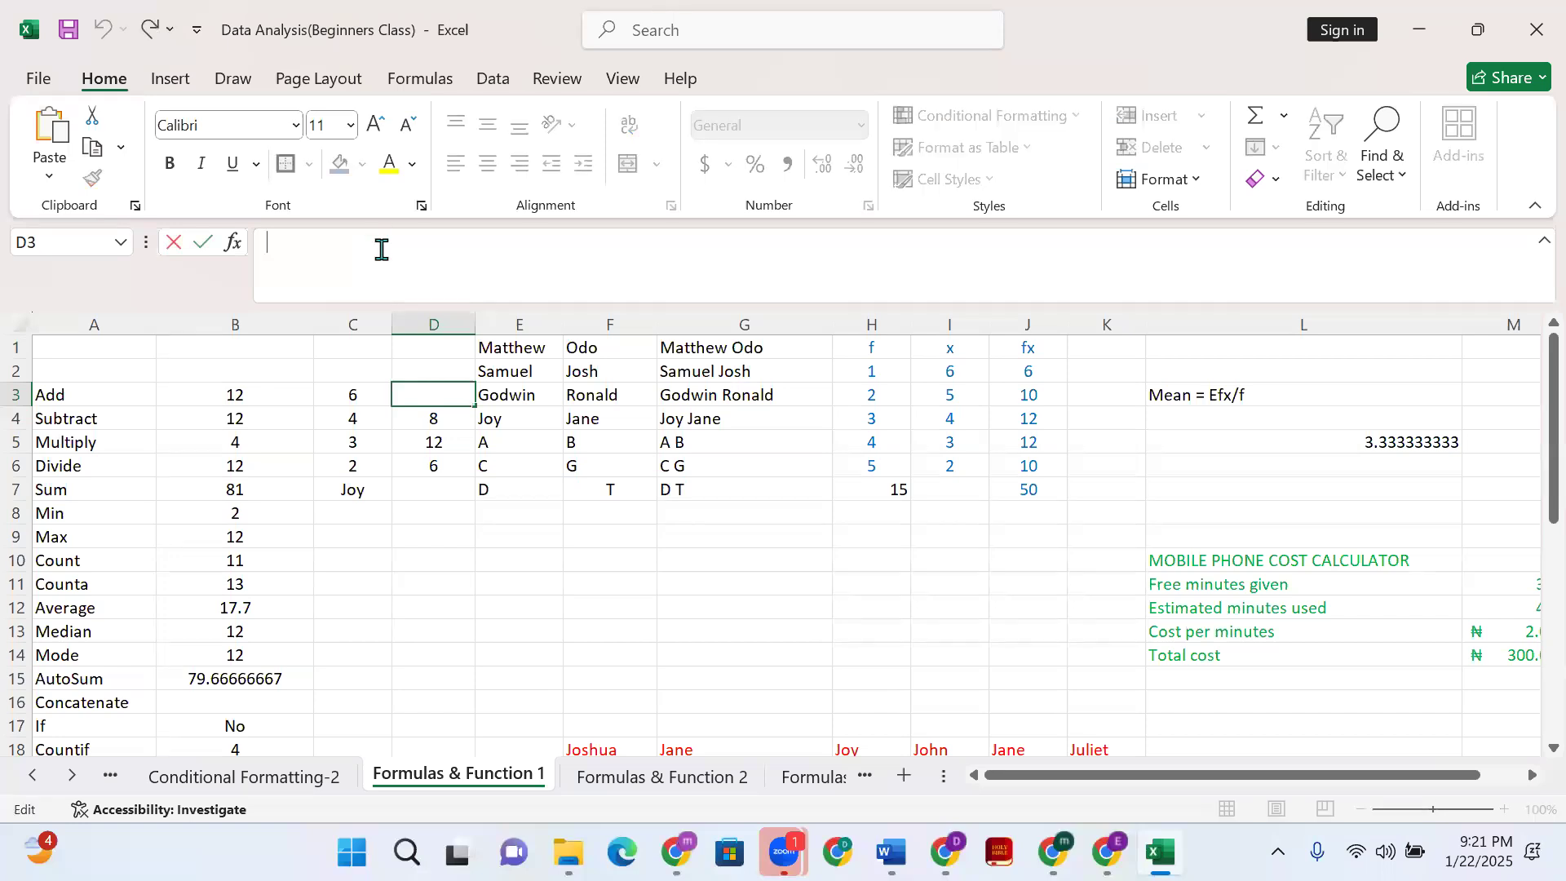
text(+)
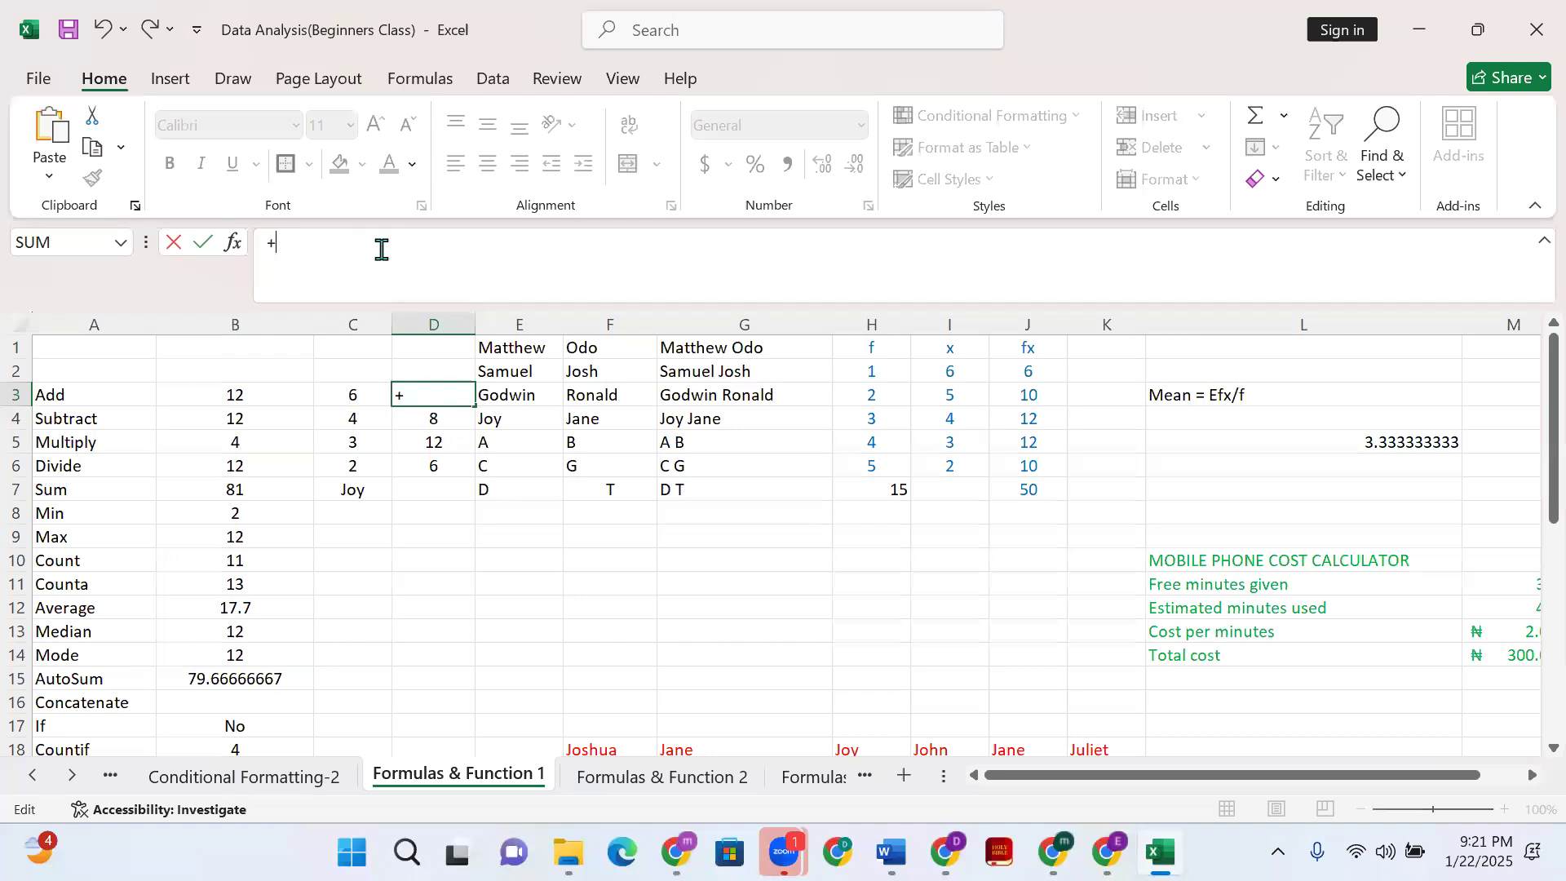
key(BackSpace)
text(=)
click(268, 396)
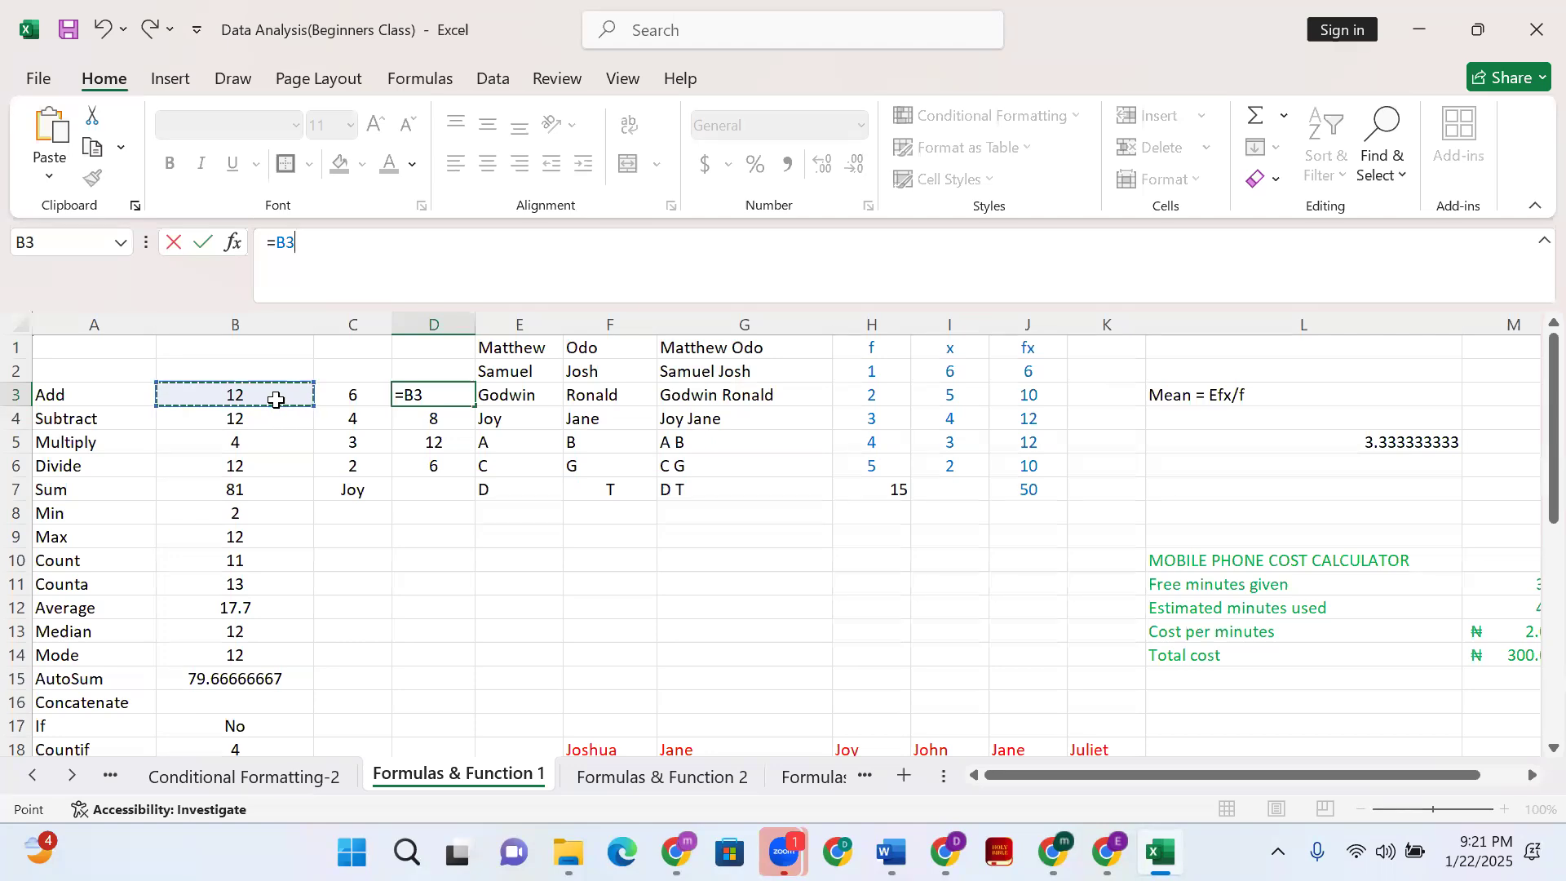
text(+)
click(359, 397)
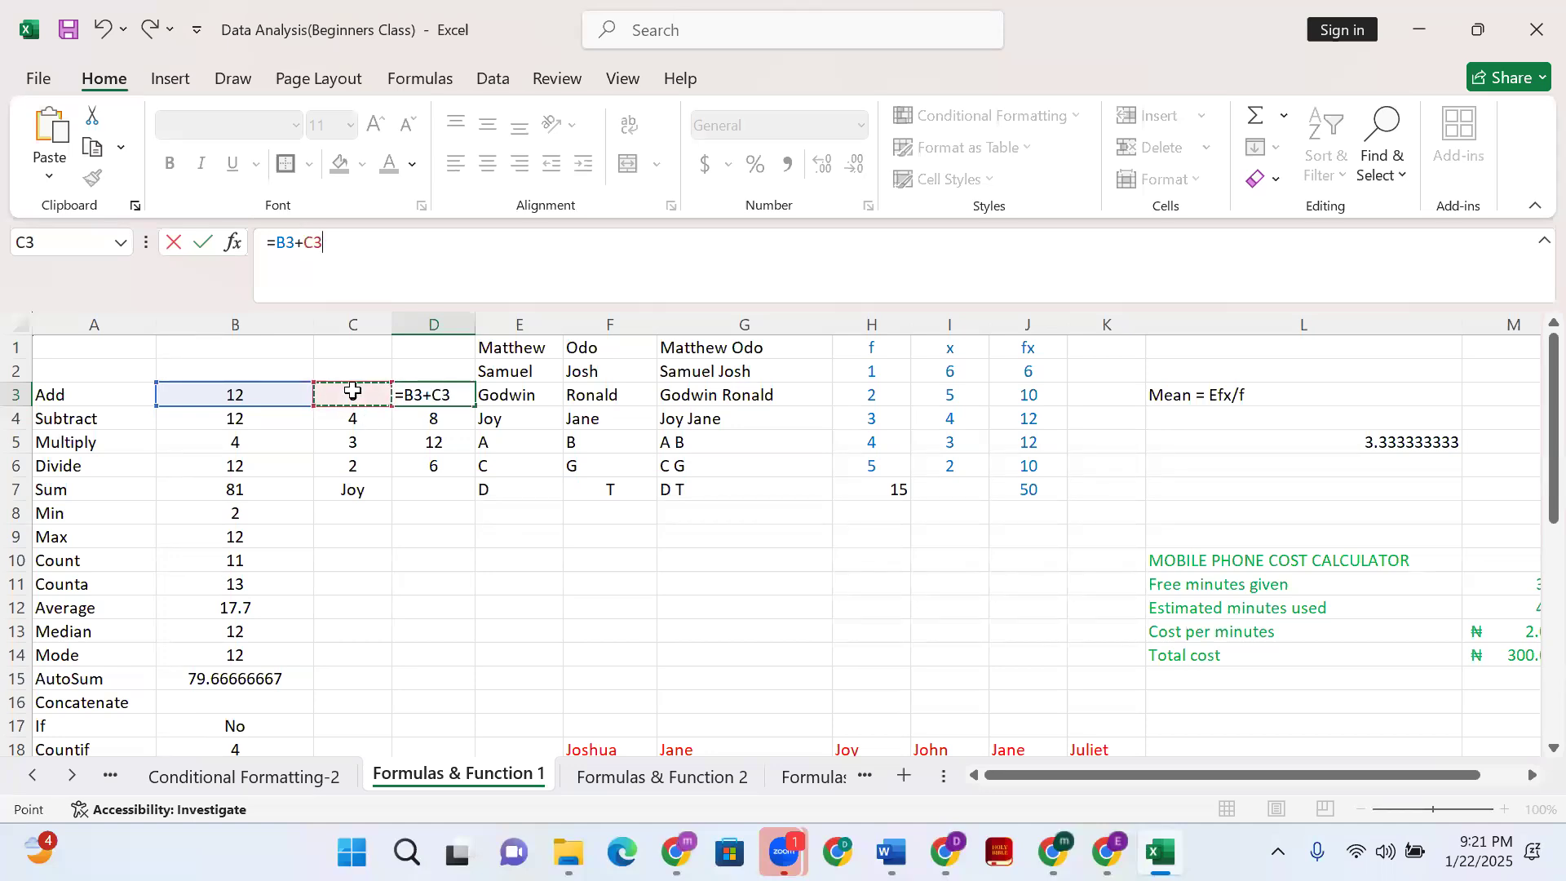
key(Return)
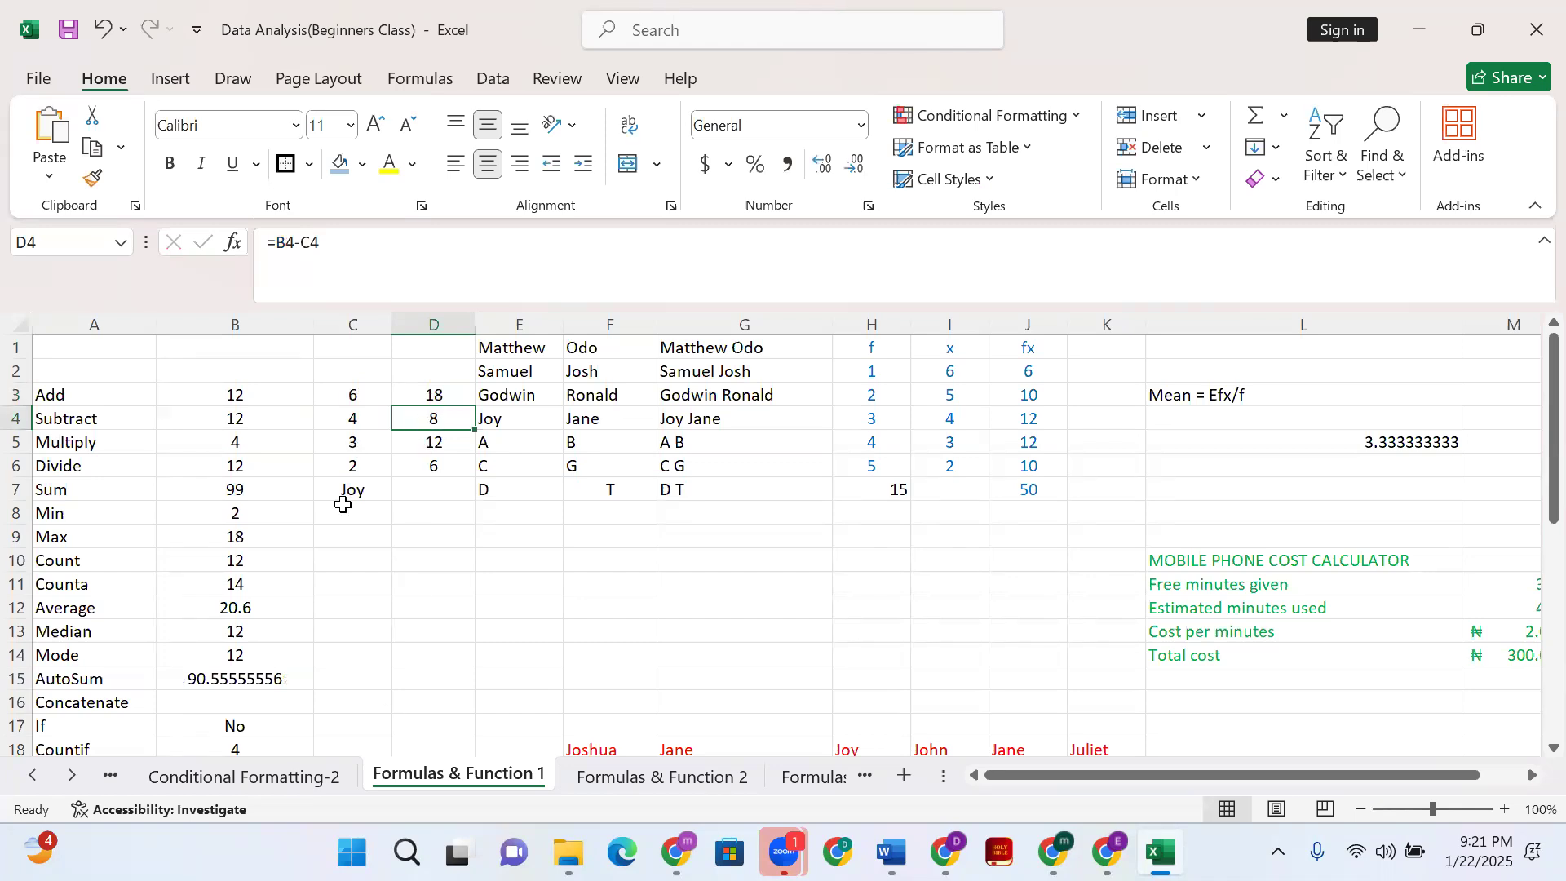
Inspect the formulas in D3 and D4 and look for a free cell around E12
click(433, 393)
click(444, 424)
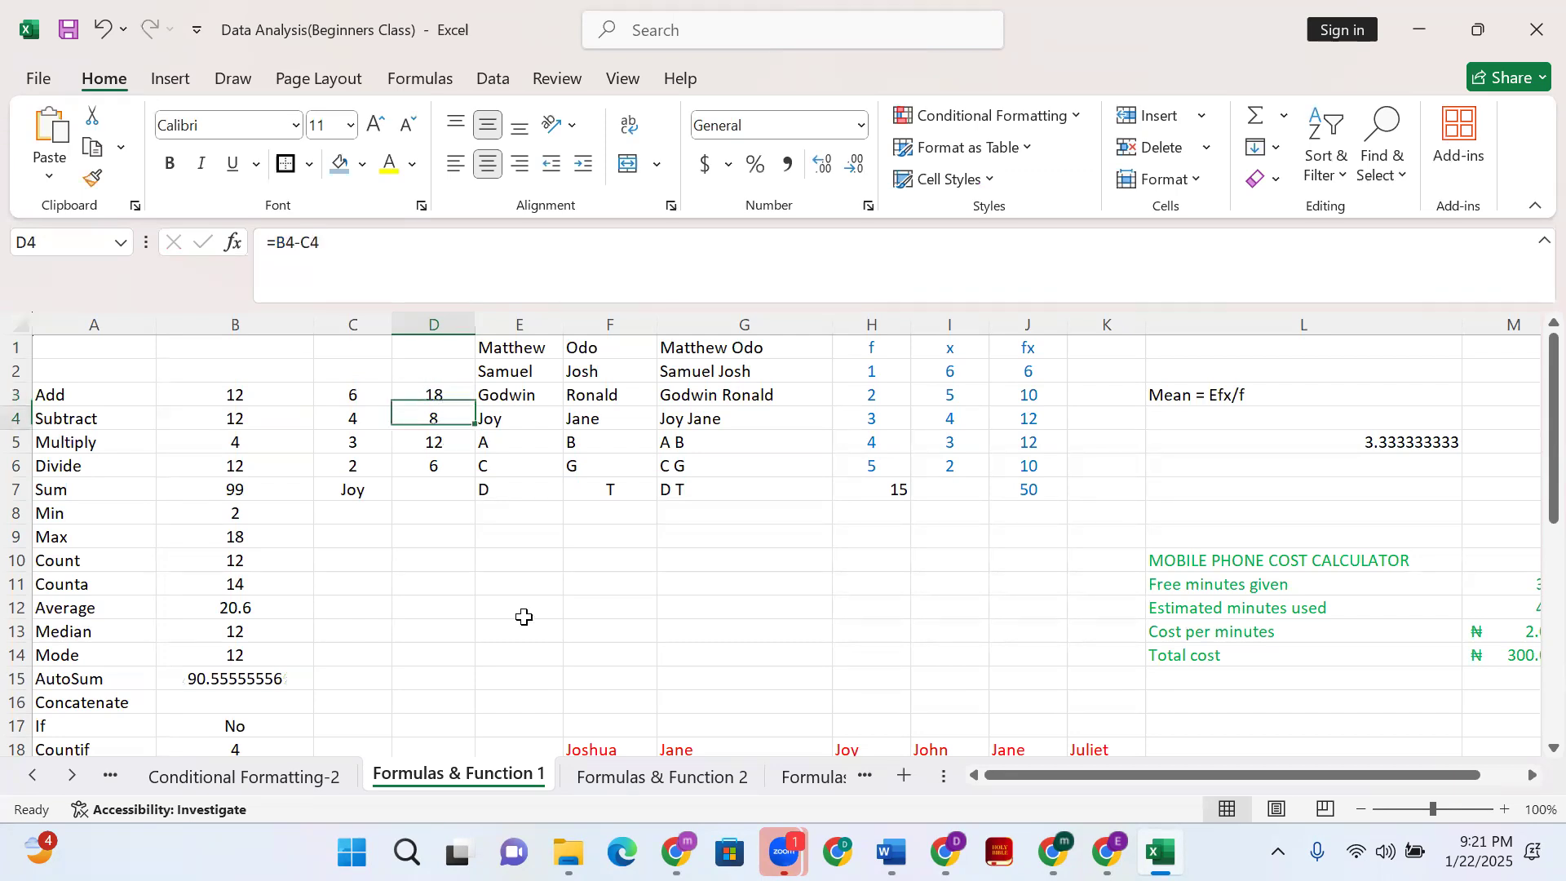
click(712, 590)
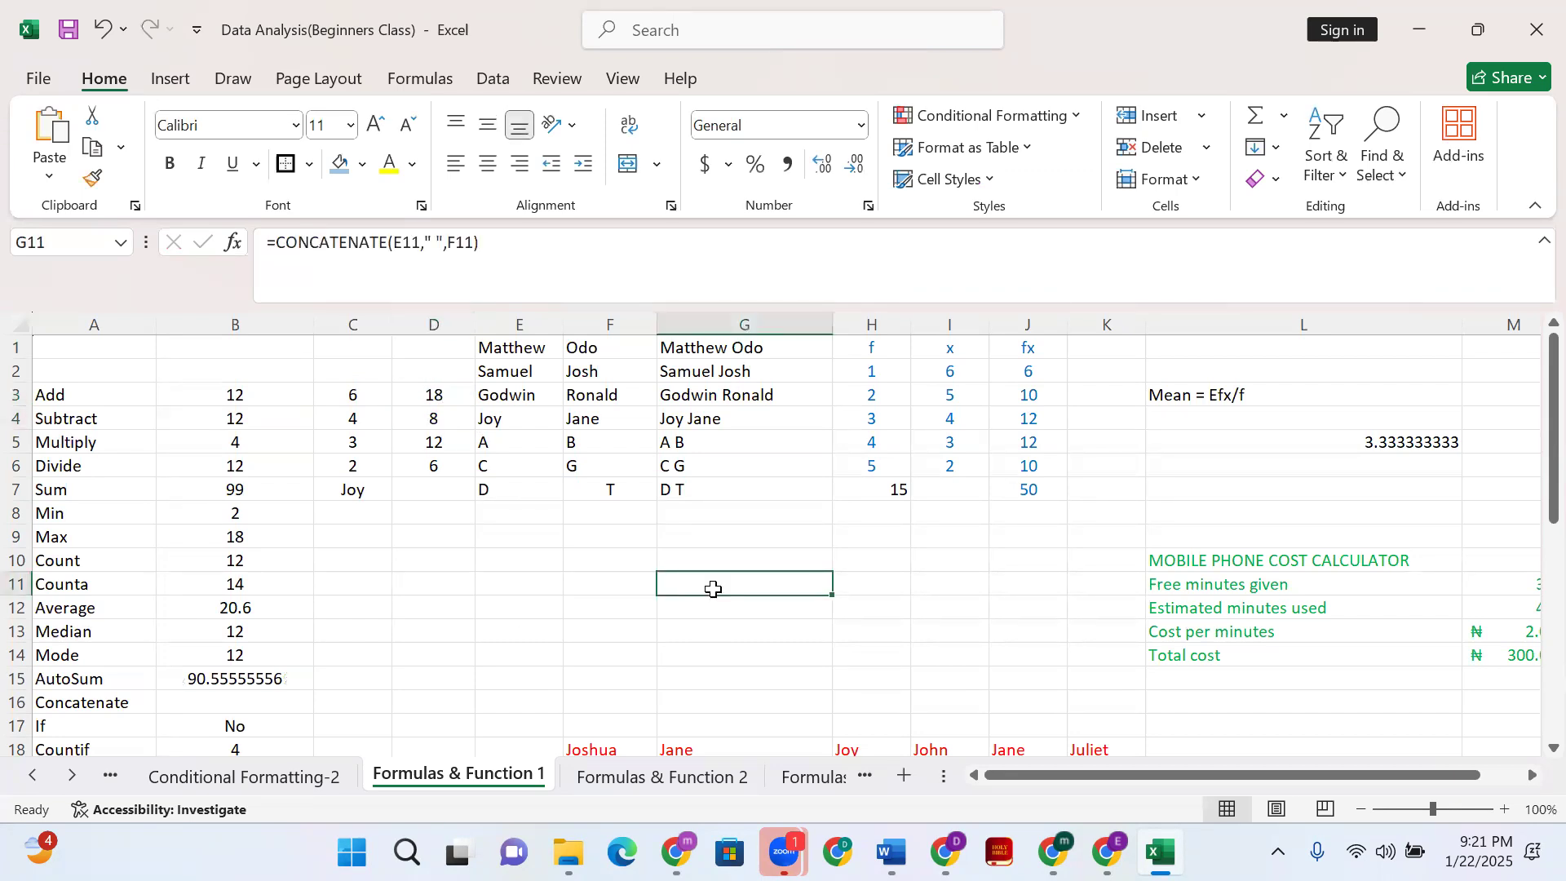
click(573, 612)
click(534, 610)
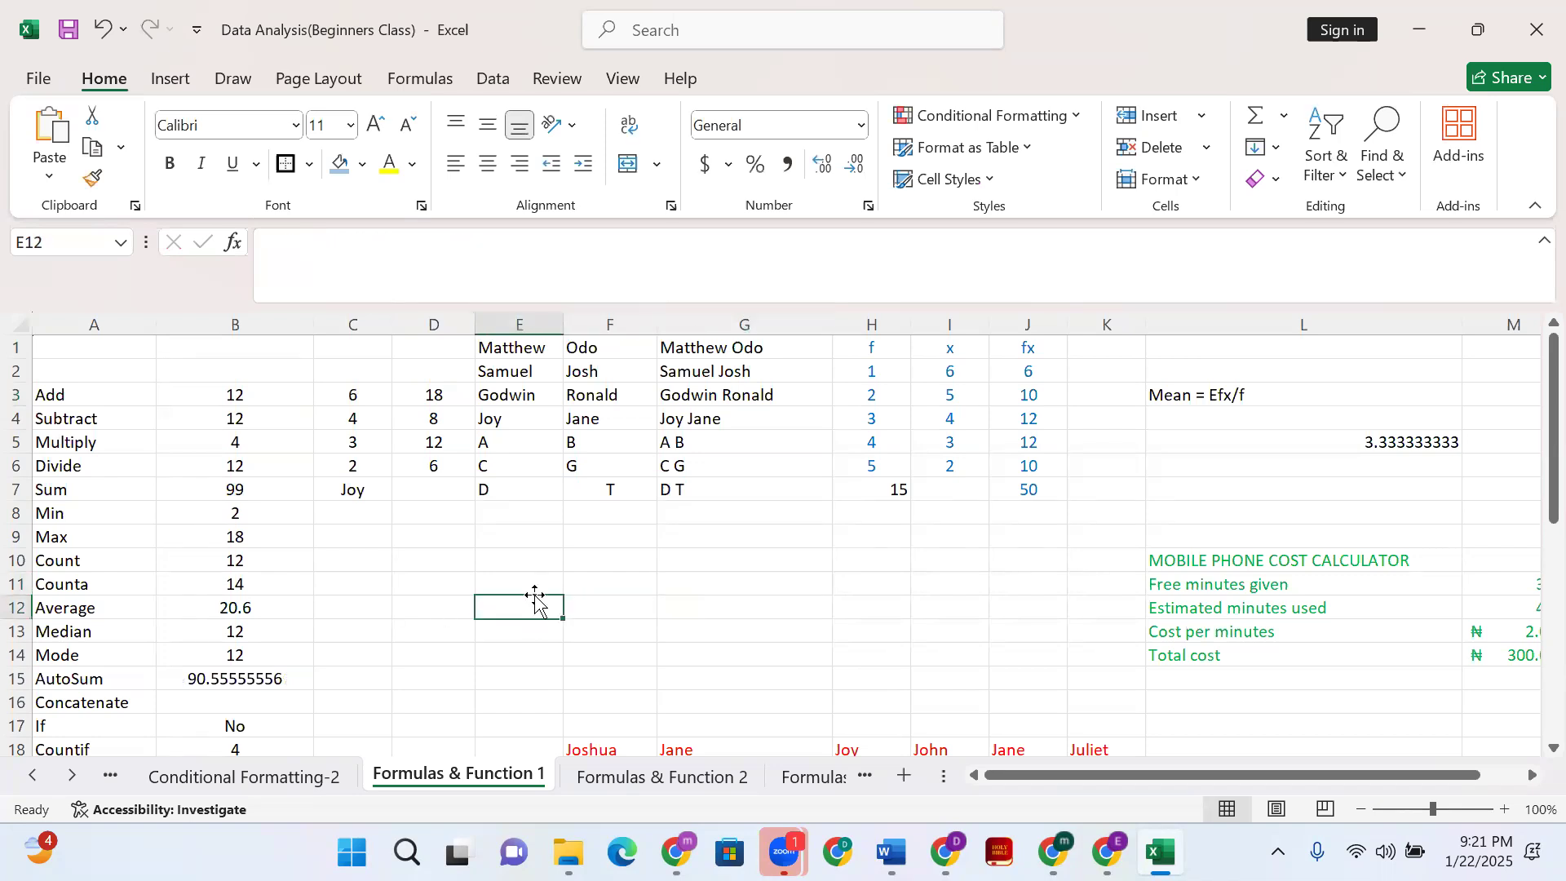
click(430, 395)
click(434, 419)
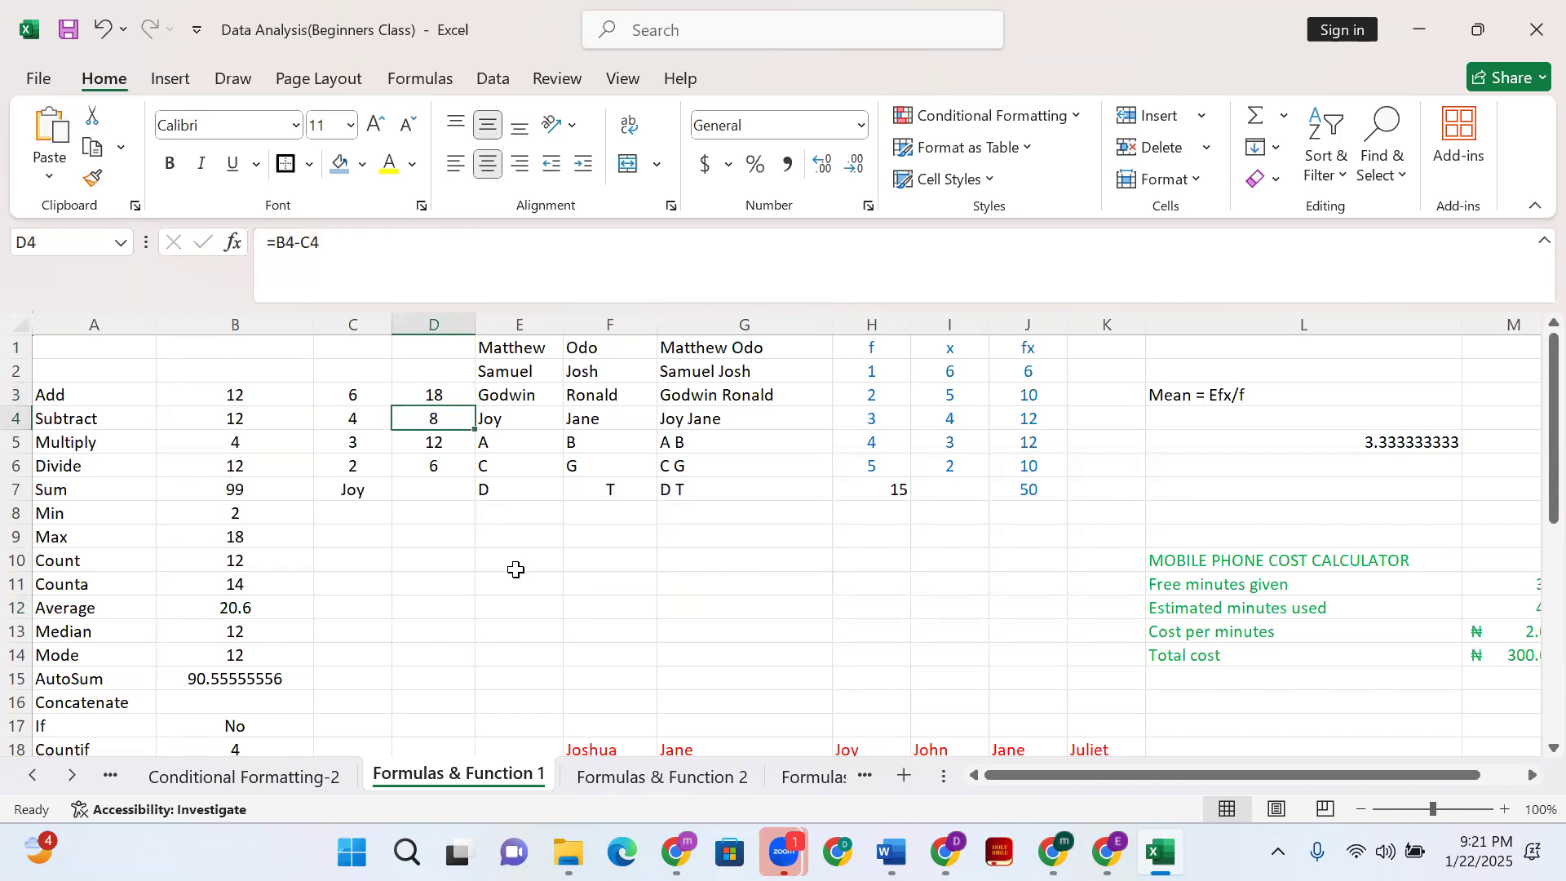
Add the Add and Subtract results together in E12 with the formula =D3+D4
click(530, 612)
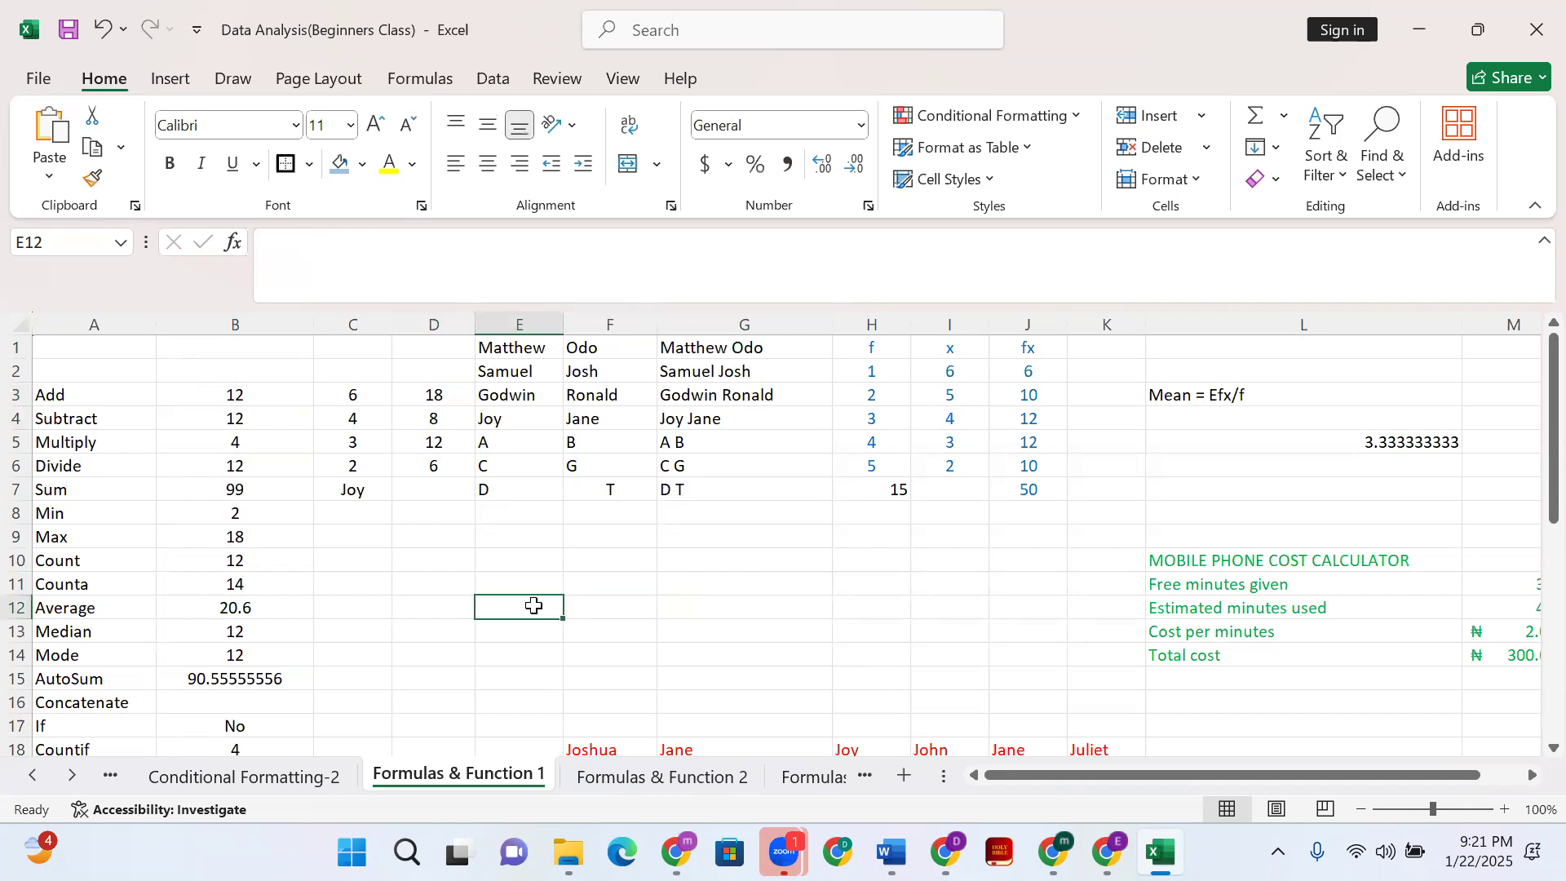
text(=)
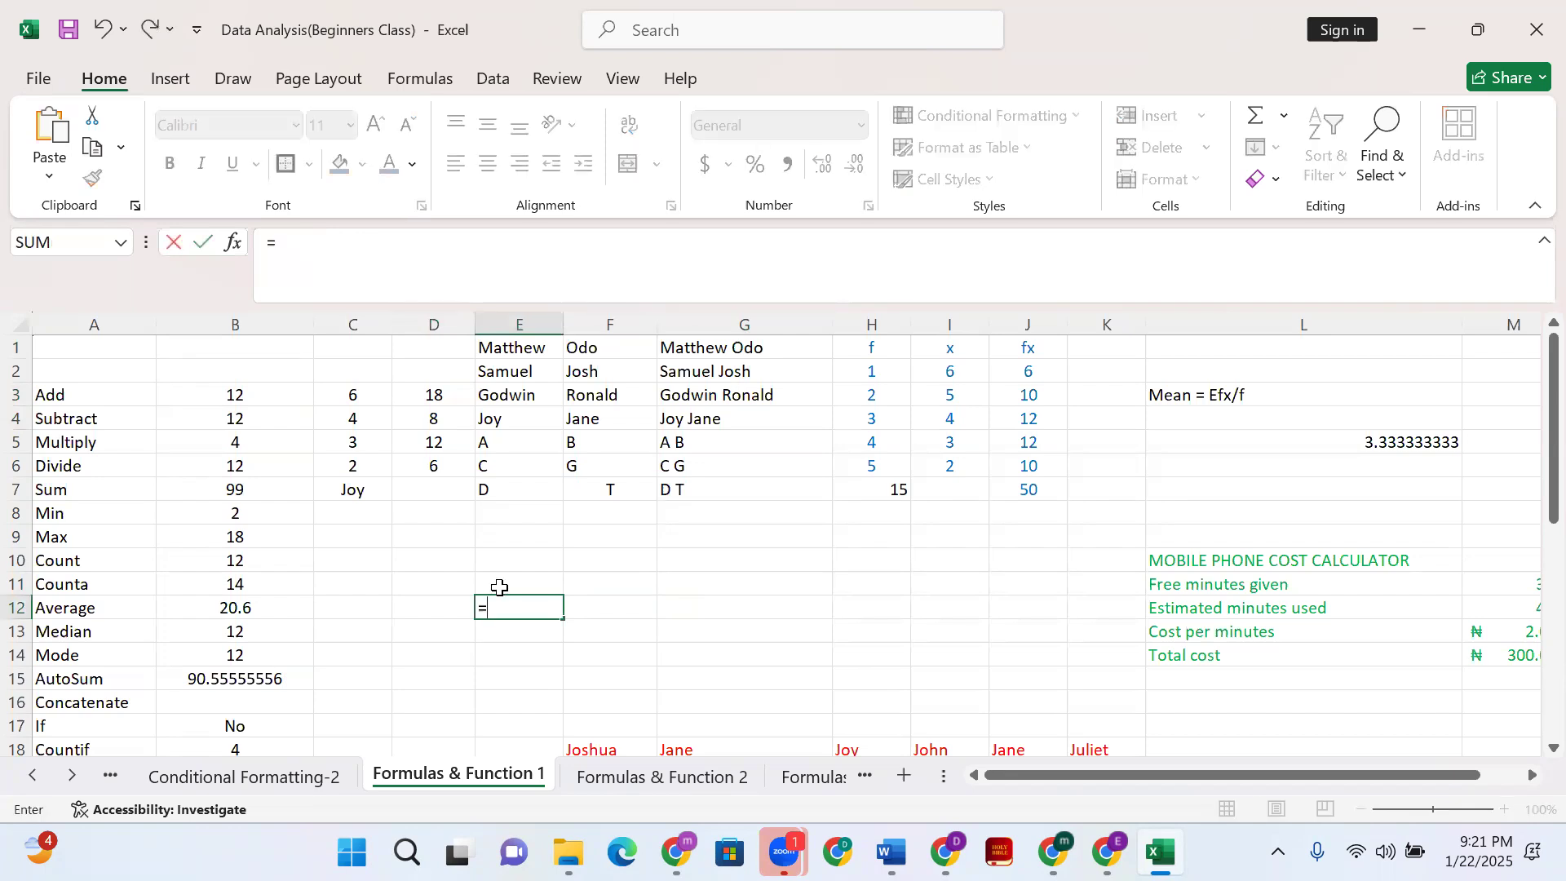
click(438, 396)
text(+)
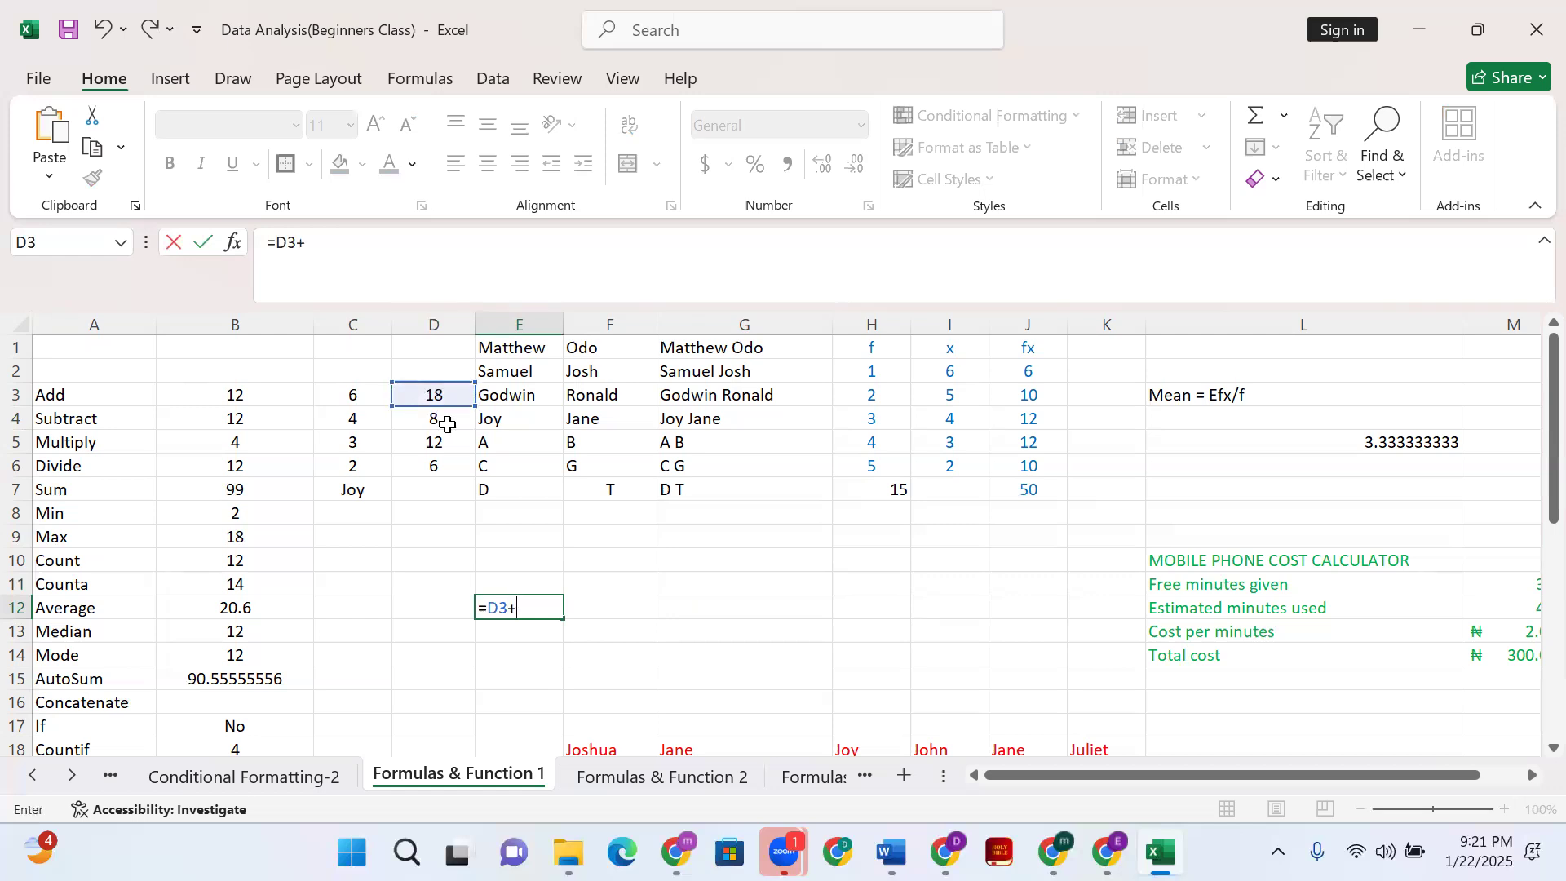
click(448, 424)
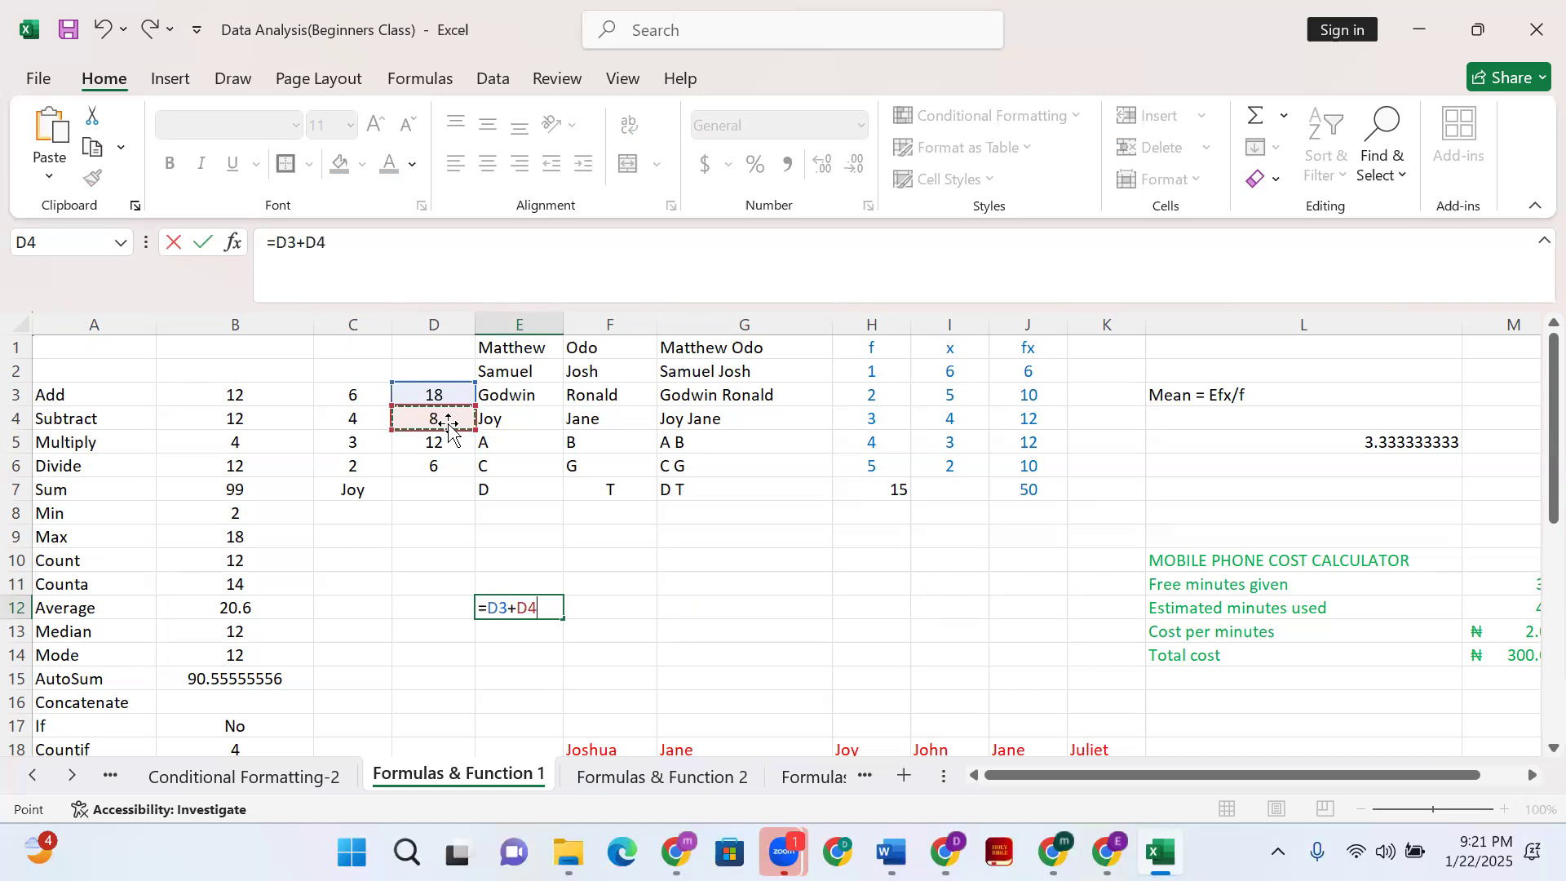
key(Return)
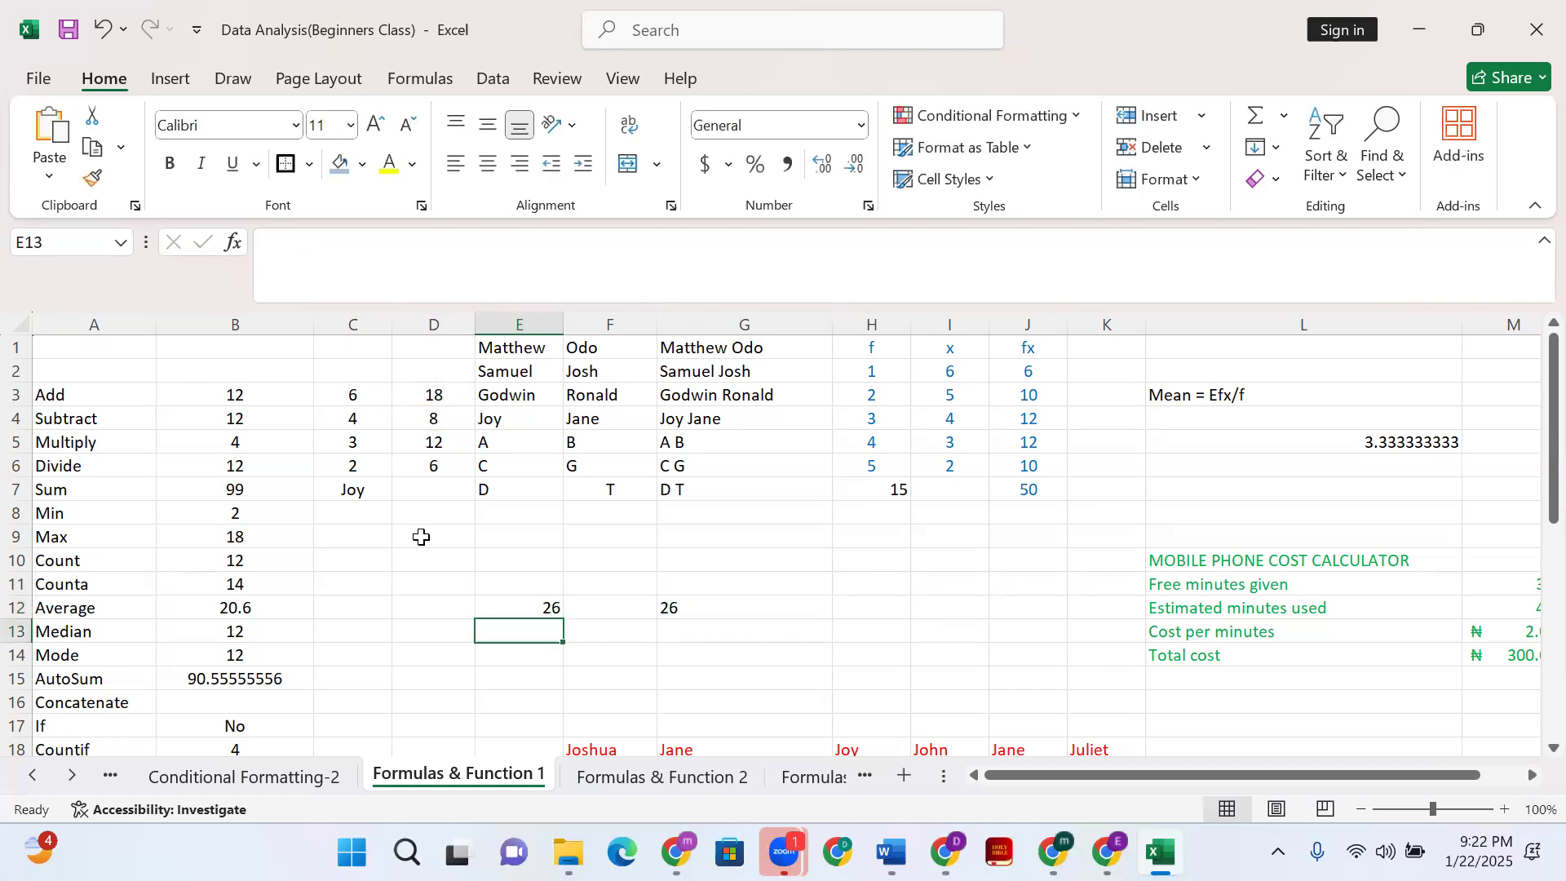
click(544, 610)
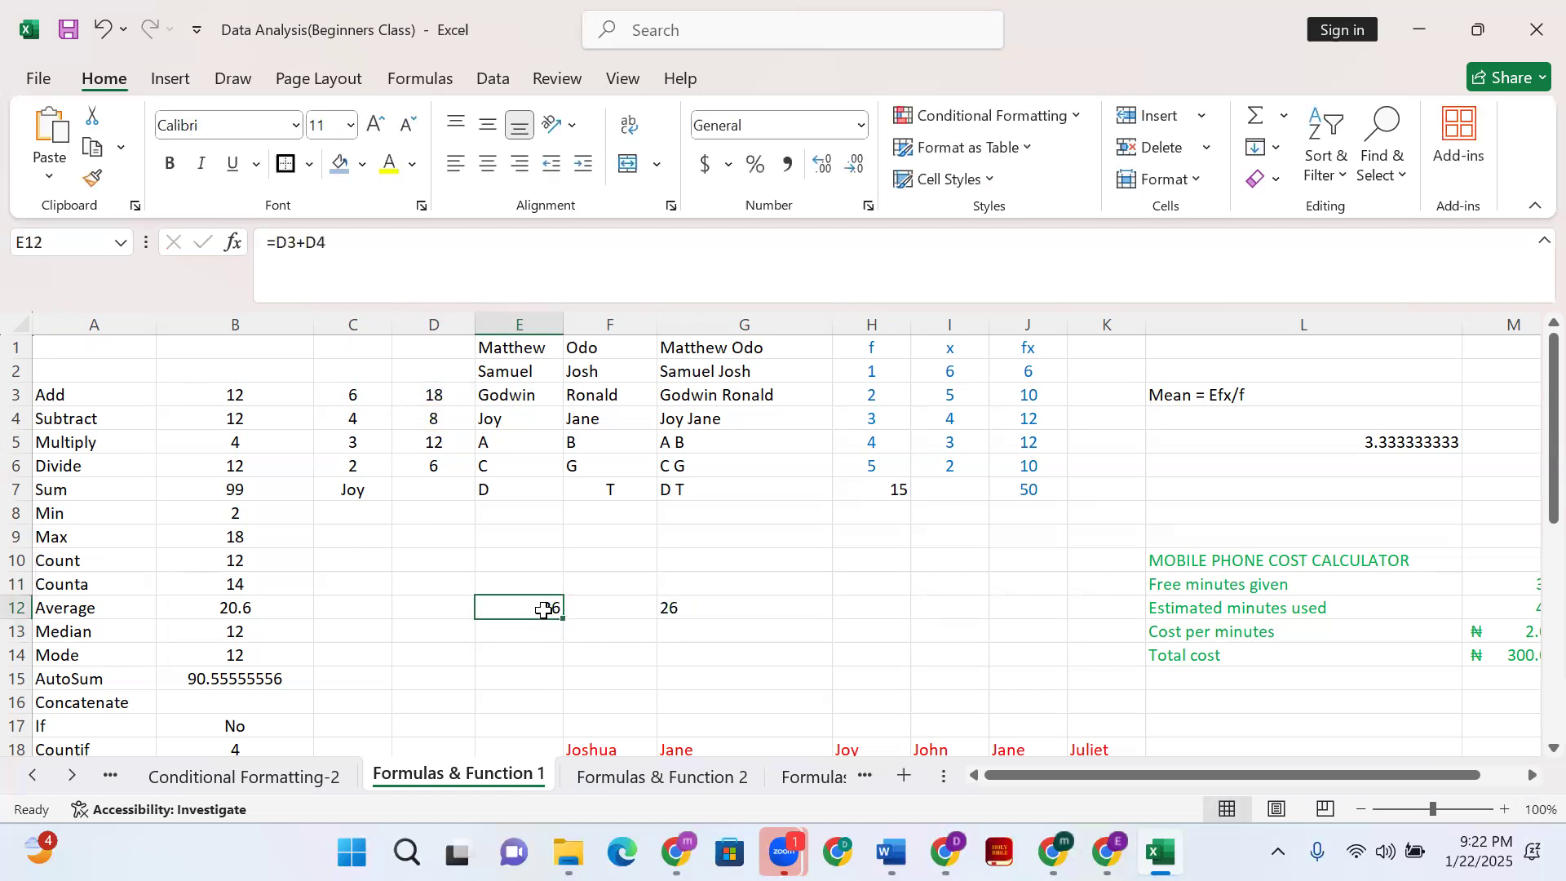